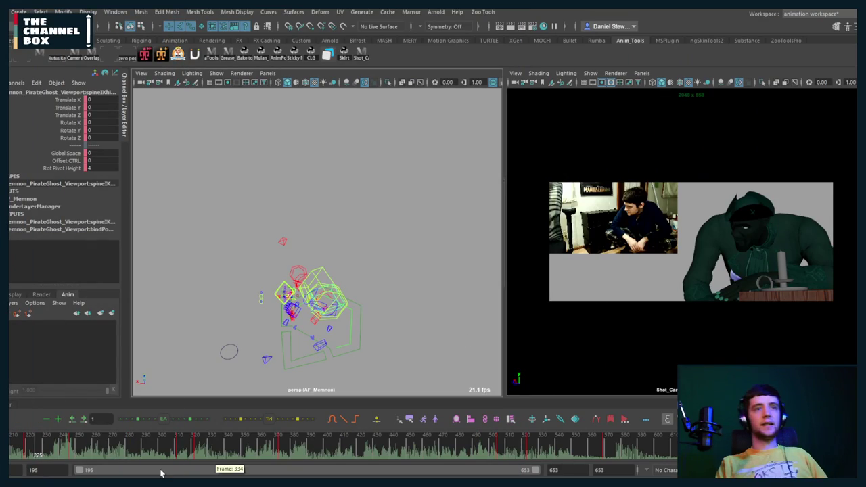
# Scrub and play back the current shot's animation alongside the video reference to review the character's performance
pyautogui.moveTo(70, 451); pyautogui.dragTo(112, 451)
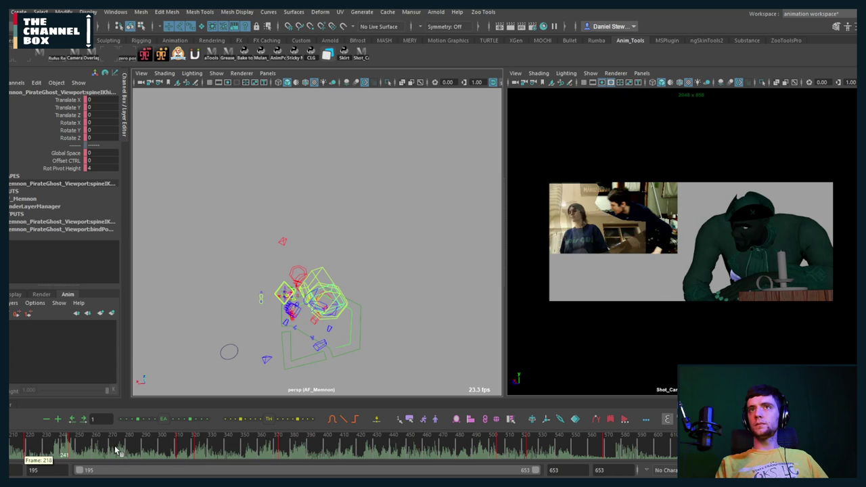
pyautogui.hotkey('alt', 'v')
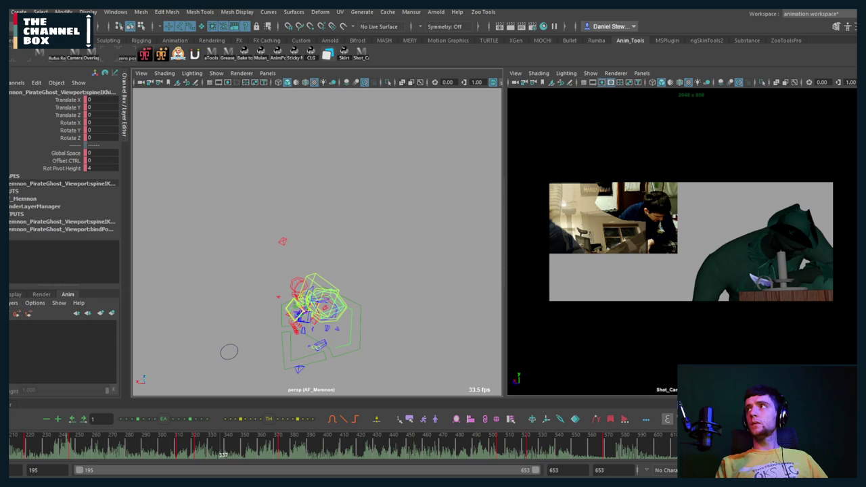
pyautogui.keyDown('alt'); pyautogui.moveTo(461, 232); pyautogui.dragTo(476, 225, button='middle'); pyautogui.keyUp('alt')
pyautogui.hotkey('alt', 'v')
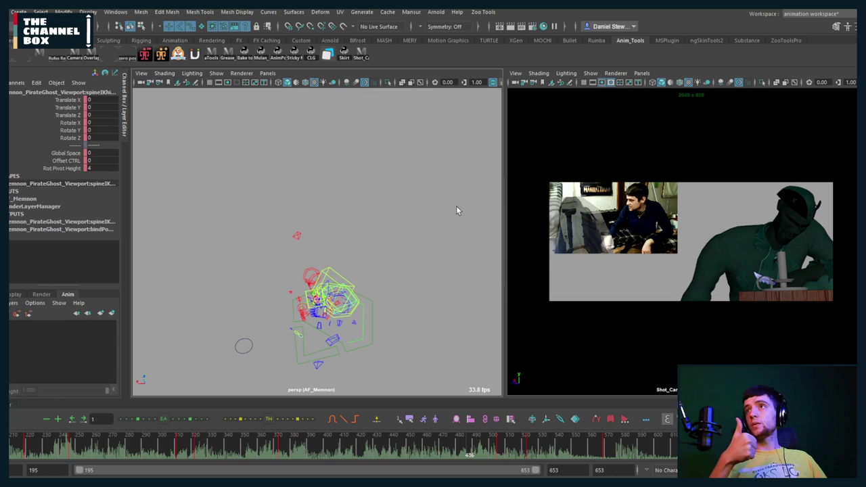
pyautogui.keyDown('alt'); pyautogui.moveTo(353, 221); pyautogui.dragTo(357, 219, button='middle'); pyautogui.keyUp('alt')
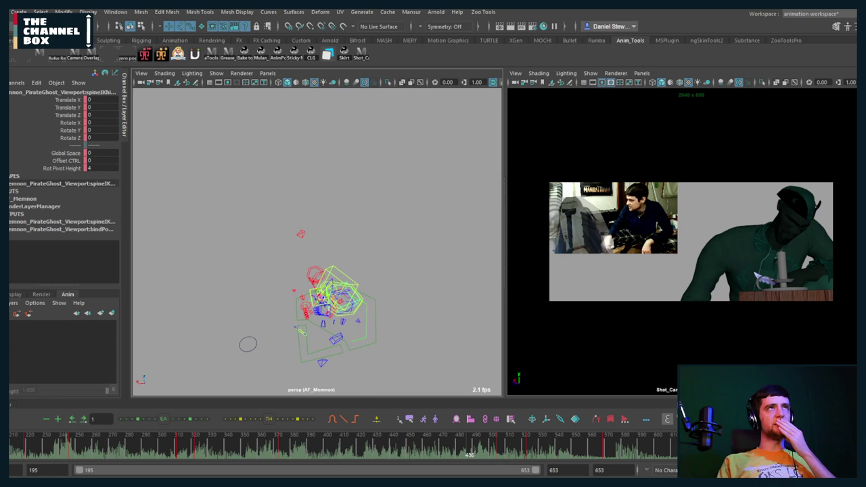
# Open the scene file from the project's Shot_02 folder and accept the student version notice
pyautogui.click(3, 11)
pyautogui.click(20, 39)
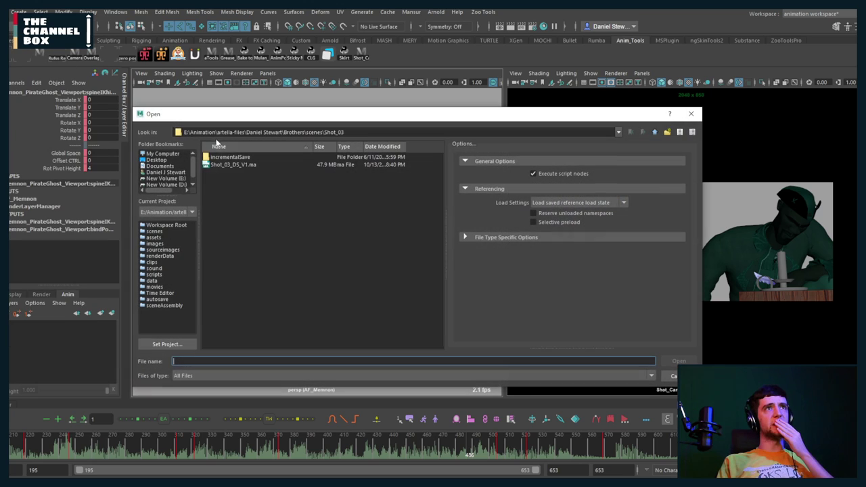
pyautogui.click(655, 131)
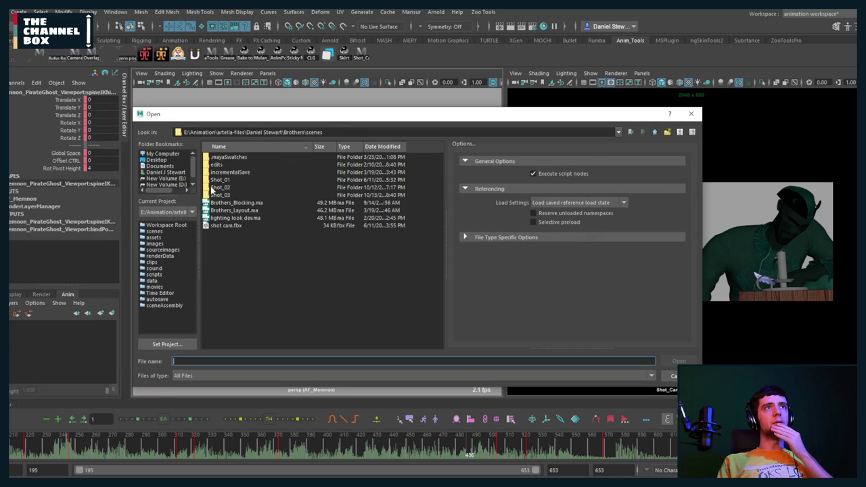
pyautogui.doubleClick(215, 187)
pyautogui.doubleClick(220, 202)
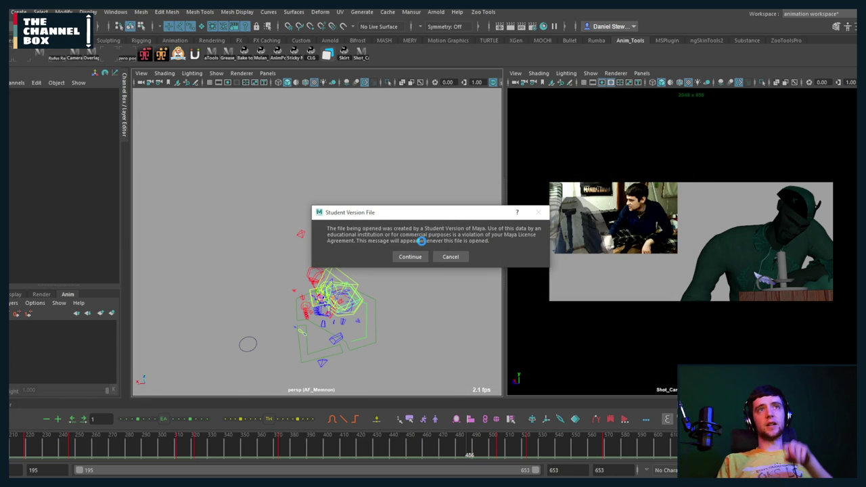
pyautogui.press('Return')
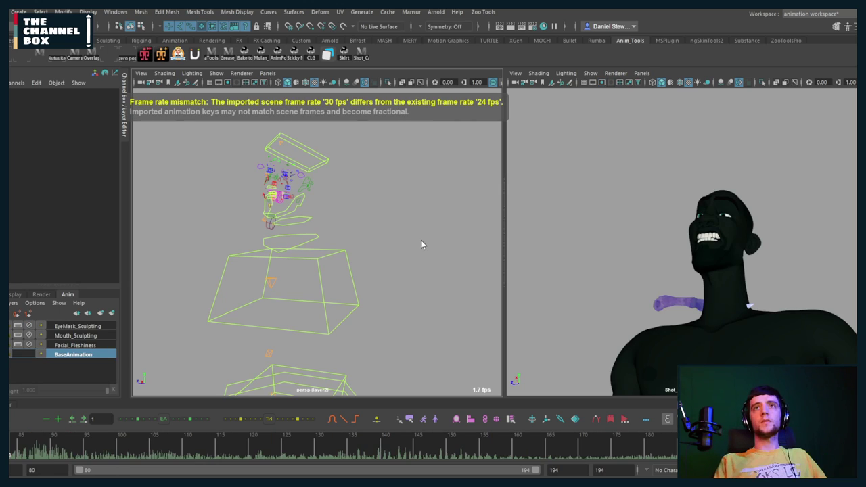
# Make masterLayer the active render layer and bring up the list of display layers
pyautogui.click(41, 294)
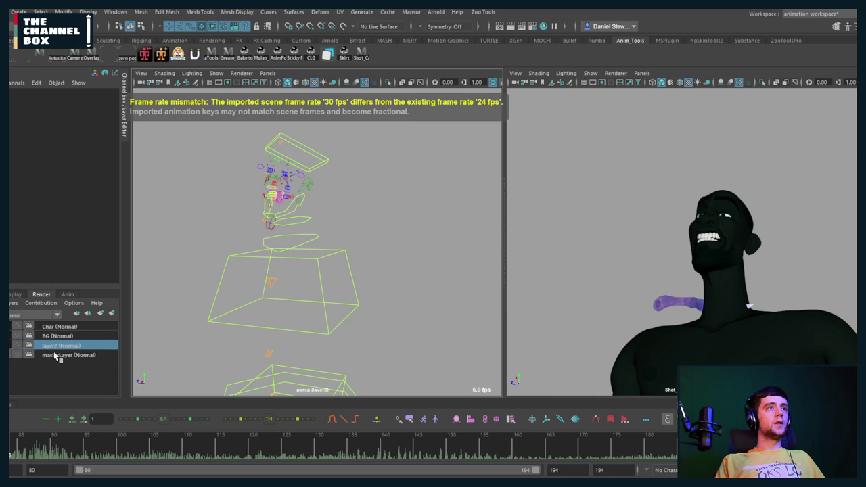
pyautogui.click(55, 355)
pyautogui.click(17, 294)
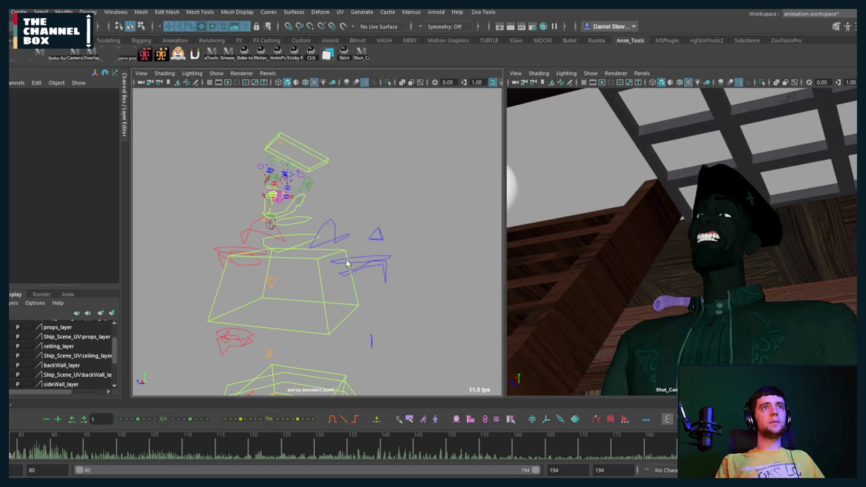
# Turn on geometry display in the perspective view so the ship set appears together with the character's controls
pyautogui.scroll(-10, 347, 263)
pyautogui.scroll(4, 368, 257)
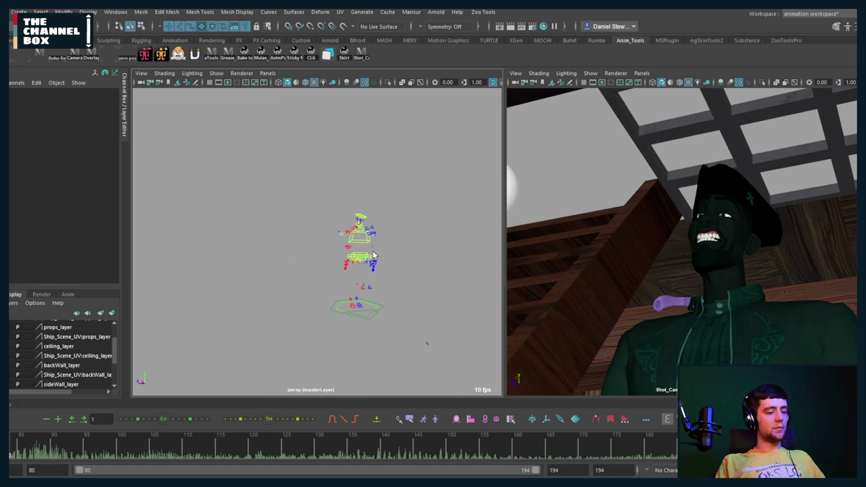
pyautogui.hotkey('alt', '1')
pyautogui.hotkey('alt', '1')
pyautogui.hotkey('alt', '2')
pyautogui.keyDown('alt'); pyautogui.moveTo(377, 252); pyautogui.dragTo(326, 261); pyautogui.keyUp('alt')
pyautogui.scroll(4, 342, 261)
pyautogui.scroll(-5, 342, 261)
pyautogui.scroll(6, 327, 261)
pyautogui.keyDown('alt'); pyautogui.moveTo(338, 260); pyautogui.dragTo(304, 259, button='middle'); pyautogui.keyUp('alt')
pyautogui.scroll(-10, 311, 263)
pyautogui.scroll(2, 312, 262)
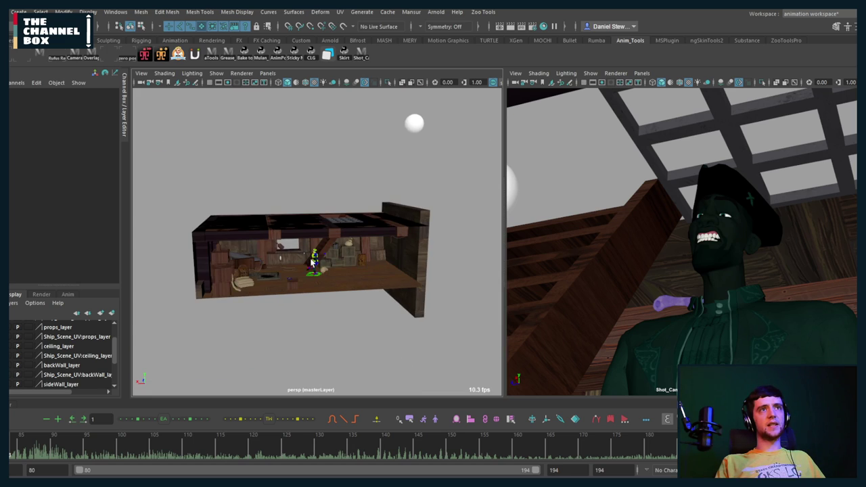
# Examine the ship set around the character and select the character's global control on the floor
pyautogui.scroll(5, 312, 262)
pyautogui.keyDown('alt'); pyautogui.moveTo(313, 263); pyautogui.dragTo(338, 314); pyautogui.keyUp('alt')
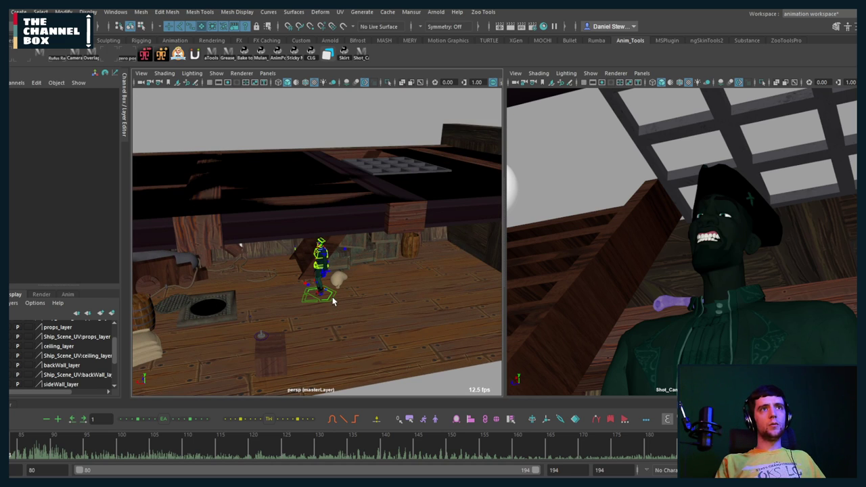
pyautogui.click(332, 300)
pyautogui.keyDown('alt'); pyautogui.moveTo(356, 303); pyautogui.dragTo(344, 293, button='middle'); pyautogui.keyUp('alt')
pyautogui.scroll(-4, 345, 293)
pyautogui.keyDown('alt'); pyautogui.moveTo(345, 293); pyautogui.dragTo(359, 292); pyautogui.keyUp('alt')
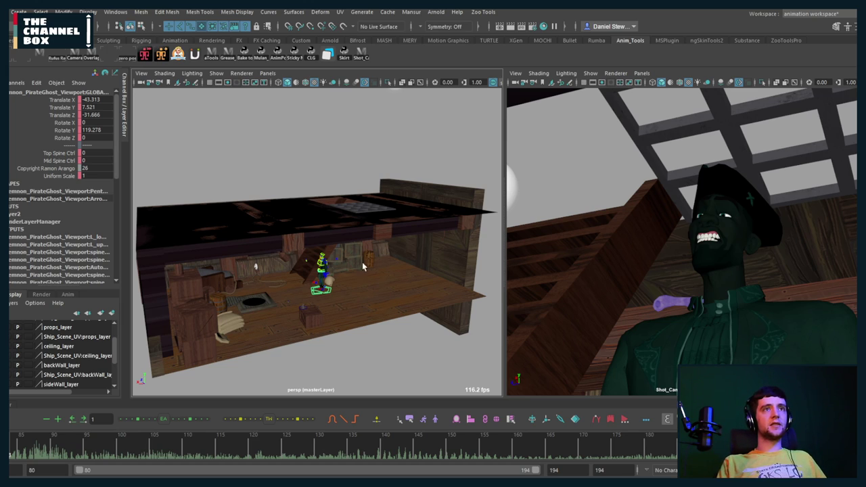
pyautogui.keyDown('alt'); pyautogui.moveTo(363, 267); pyautogui.dragTo(320, 271); pyautogui.keyUp('alt')
pyautogui.scroll(-6, 338, 269)
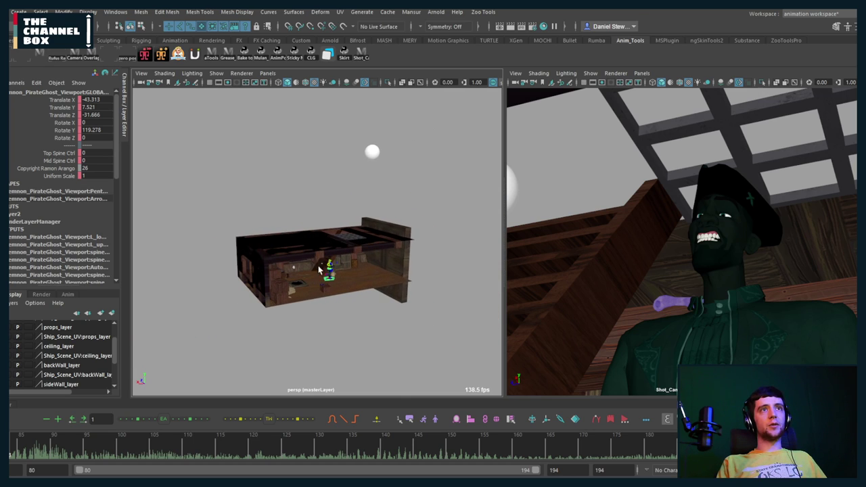
pyautogui.moveTo(177, 108); pyautogui.dragTo(499, 392)
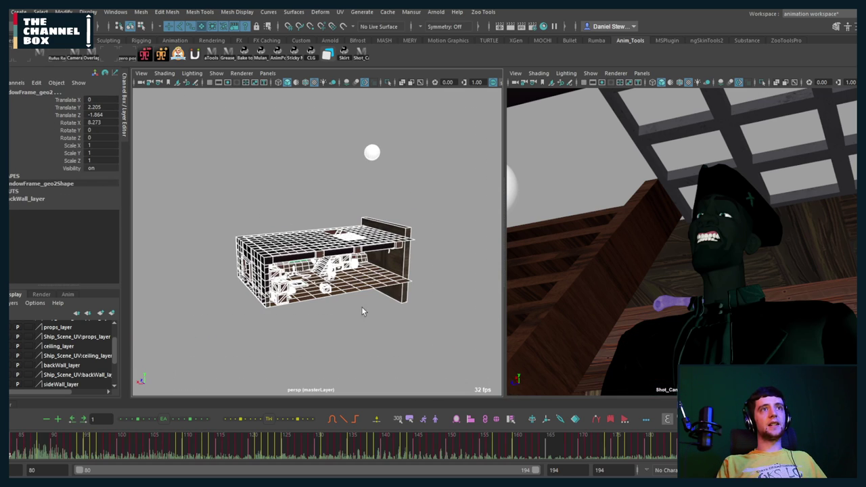
pyautogui.press('f')
pyautogui.scroll(5, 331, 276)
pyautogui.keyDown('alt'); pyautogui.moveTo(313, 281); pyautogui.dragTo(389, 270); pyautogui.keyUp('alt')
pyautogui.scroll(-5, 329, 274)
pyautogui.keyDown('alt'); pyautogui.moveTo(337, 288); pyautogui.dragTo(386, 305); pyautogui.keyUp('alt')
# Unload the Memnon_PirateGhost_Render.ma character reference in the Reference Editor
pyautogui.click(10, 12)
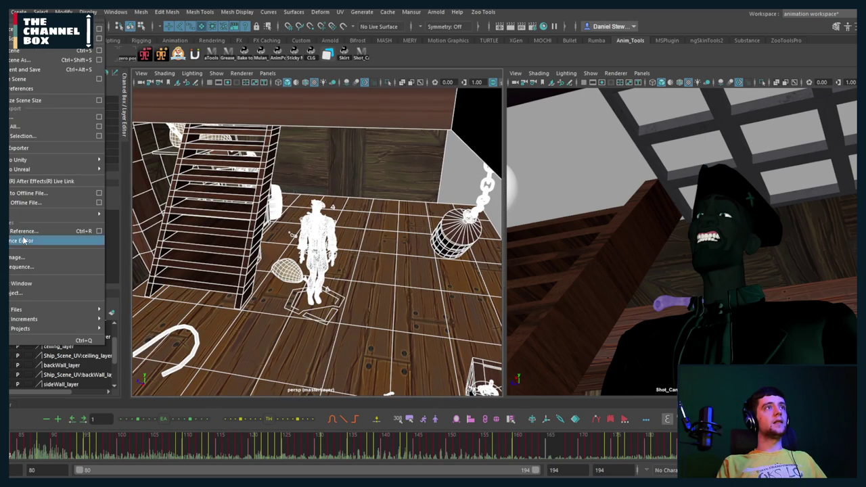
pyautogui.click(24, 241)
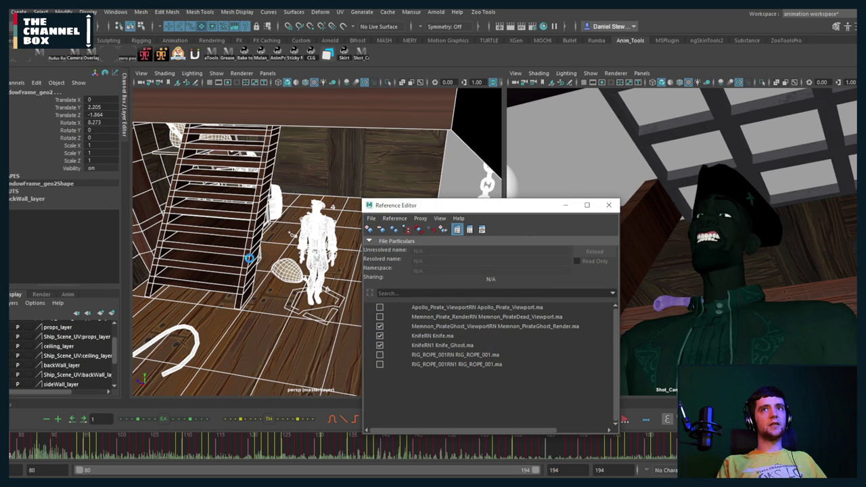
# Select the entire ship set and add it to a new display layer named Scene
pyautogui.scroll(-8, 251, 257)
pyautogui.keyDown('alt'); pyautogui.moveTo(259, 260); pyautogui.dragTo(182, 249); pyautogui.keyUp('alt')
pyautogui.scroll(-3, 195, 239)
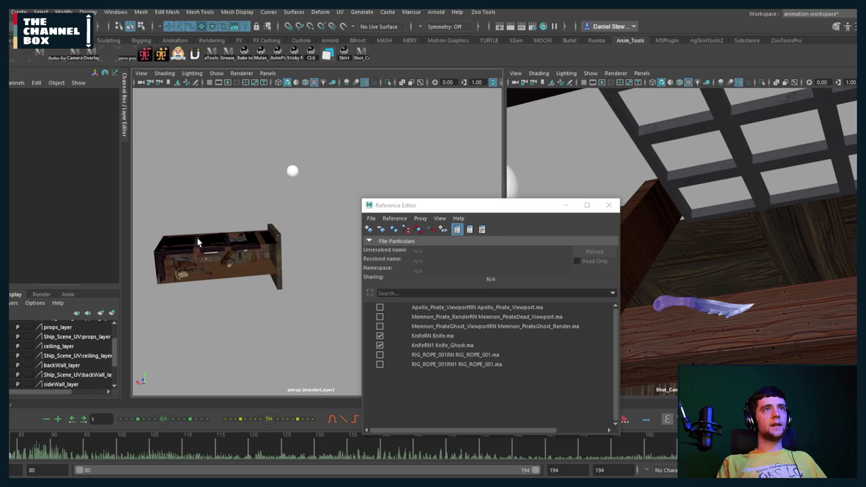
pyautogui.keyDown('alt'); pyautogui.moveTo(197, 241); pyautogui.dragTo(236, 243, button='middle'); pyautogui.keyUp('alt')
pyautogui.moveTo(152, 123); pyautogui.dragTo(335, 300)
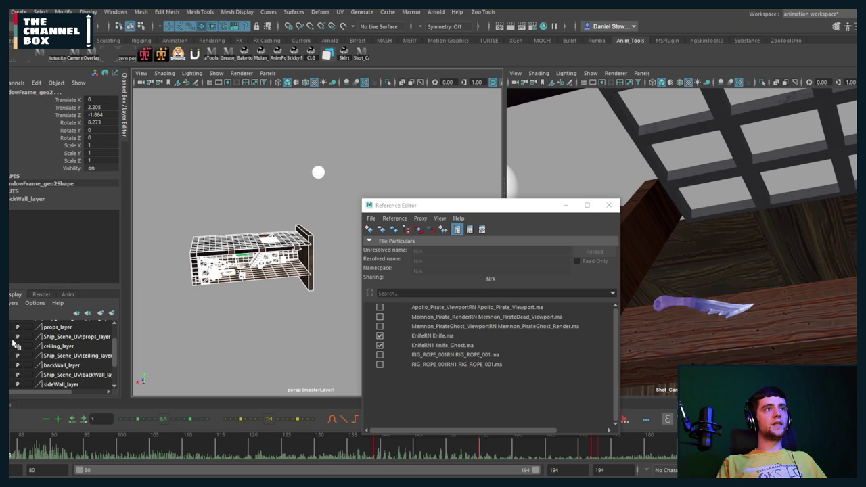
pyautogui.click(112, 313)
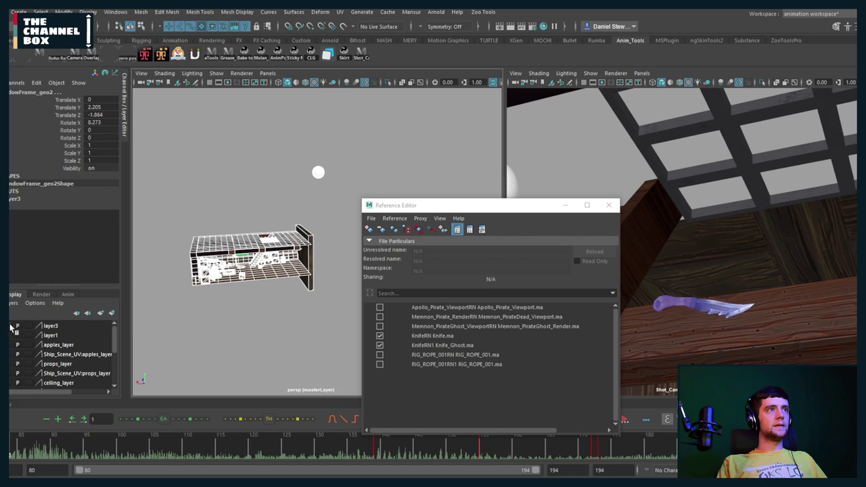
pyautogui.doubleClick(54, 327)
pyautogui.write('Scene')
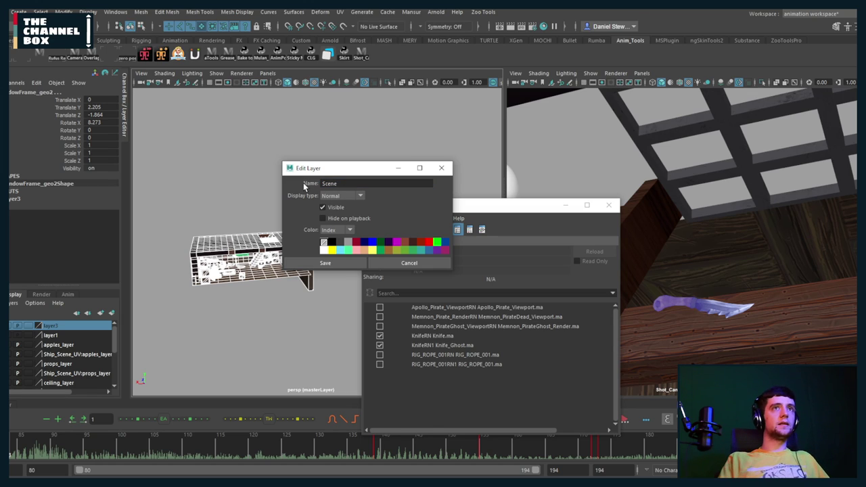
pyautogui.click(341, 263)
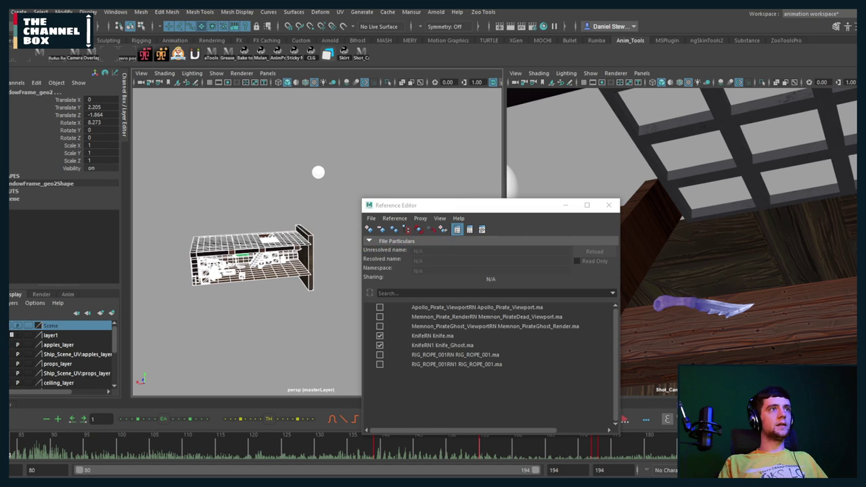
# Hide the Scene display layer, reload the Memnon_PirateGhost_Render.ma reference and close the Reference Editor
pyautogui.click(9, 326)
pyautogui.click(379, 326)
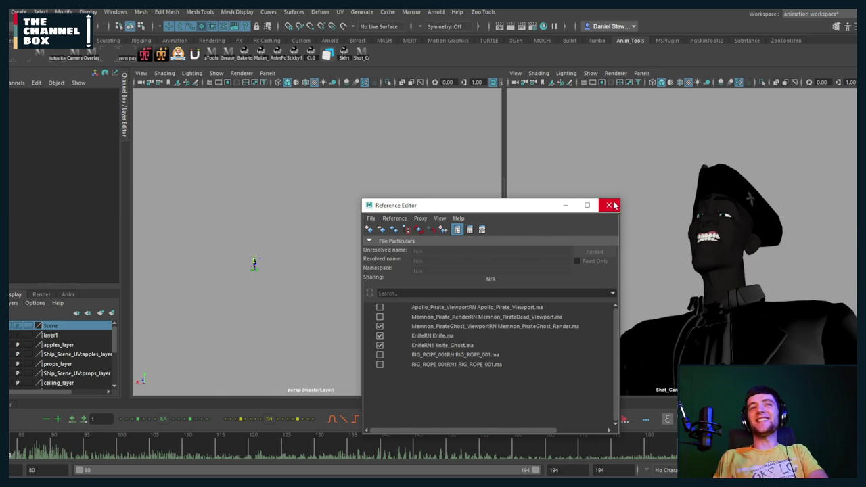
pyautogui.click(608, 205)
# Select the pirate character's chest control and examine the full figure in the perspective view
pyautogui.scroll(5, 283, 254)
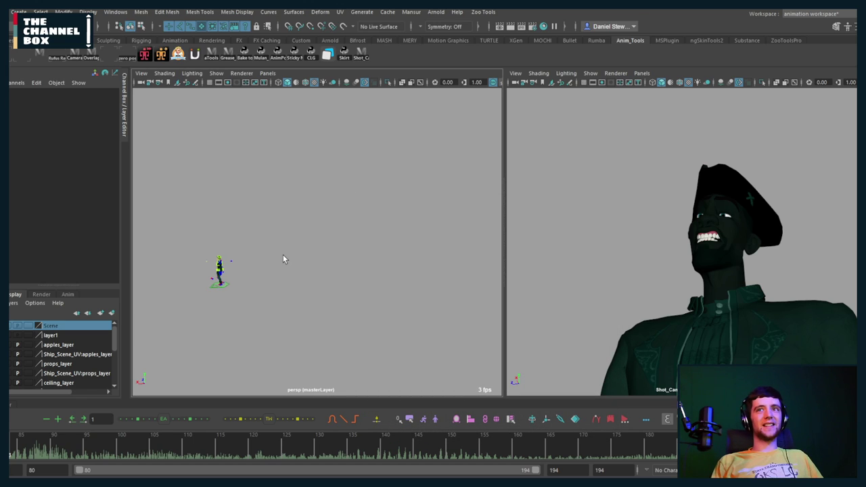
pyautogui.keyDown('alt'); pyautogui.moveTo(272, 253); pyautogui.dragTo(415, 264, button='middle'); pyautogui.keyUp('alt')
pyautogui.scroll(2, 320, 300)
pyautogui.scroll(3, 332, 298)
pyautogui.keyDown('alt'); pyautogui.moveTo(332, 298); pyautogui.dragTo(383, 259); pyautogui.keyUp('alt')
pyautogui.keyDown('alt'); pyautogui.moveTo(382, 259); pyautogui.dragTo(340, 296, button='middle'); pyautogui.keyUp('alt')
pyautogui.press('f')
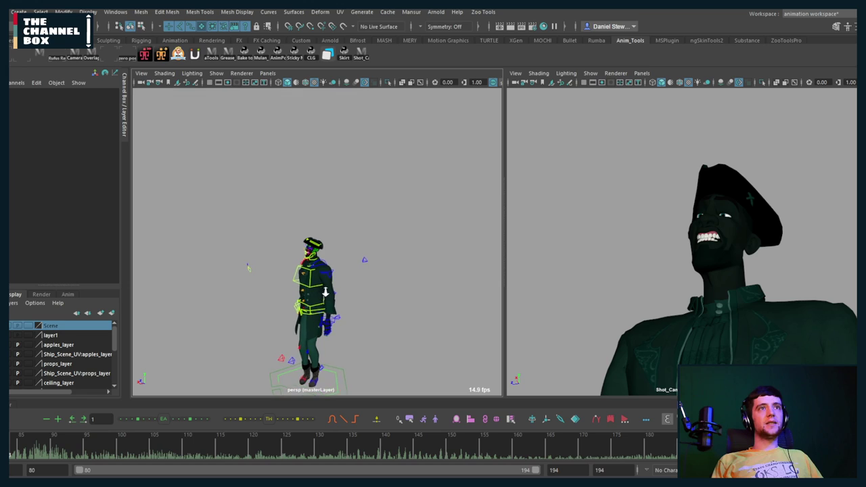
pyautogui.click(304, 284)
pyautogui.keyDown('alt'); pyautogui.moveTo(303, 285); pyautogui.dragTo(335, 297); pyautogui.keyUp('alt')
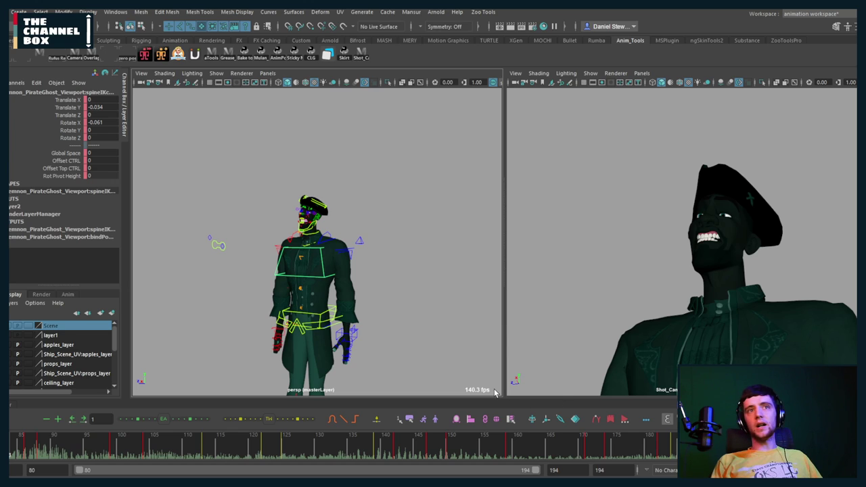
pyautogui.keyDown('alt'); pyautogui.moveTo(463, 377); pyautogui.dragTo(487, 405); pyautogui.keyUp('alt')
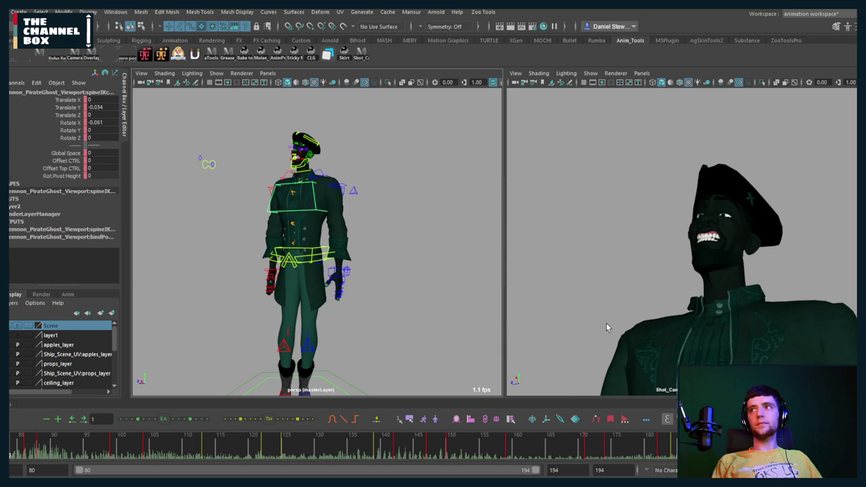
# Maximize the Shot_Cam view and switch the viewport layout to Two Panes Side by Side
pyautogui.press('space')
pyautogui.press('space')
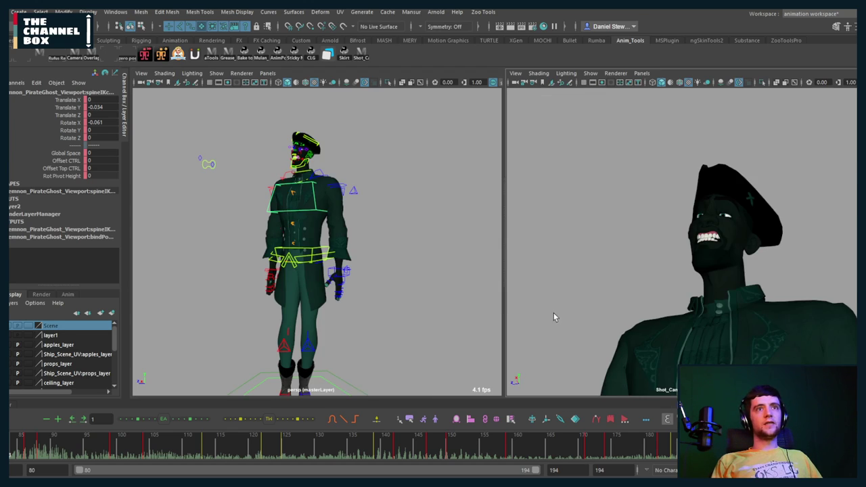
pyautogui.press('space')
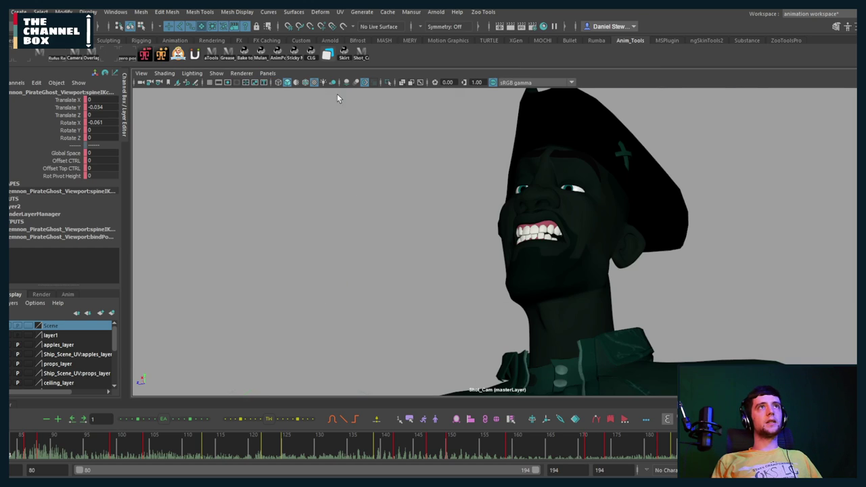
pyautogui.click(263, 73)
pyautogui.moveTo(279, 142)
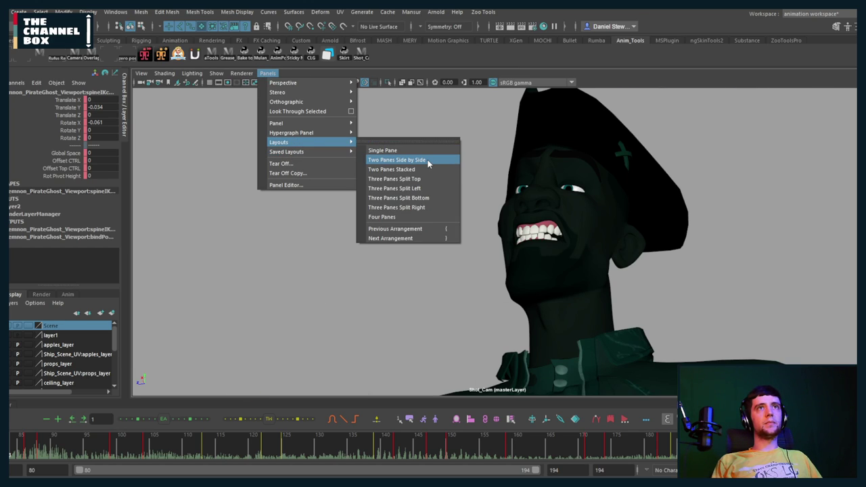
pyautogui.click(427, 163)
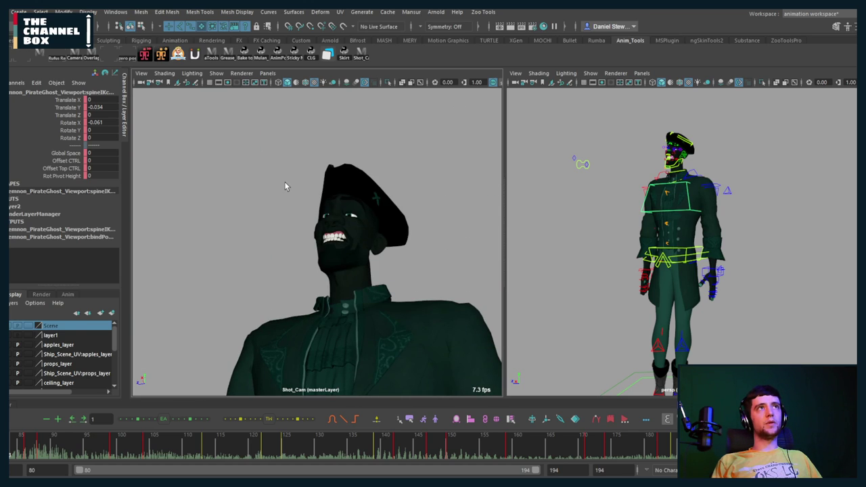
# Select the Shot_Cam camera and delete its keyframe at the current frame
pyautogui.click(141, 73)
pyautogui.click(151, 81)
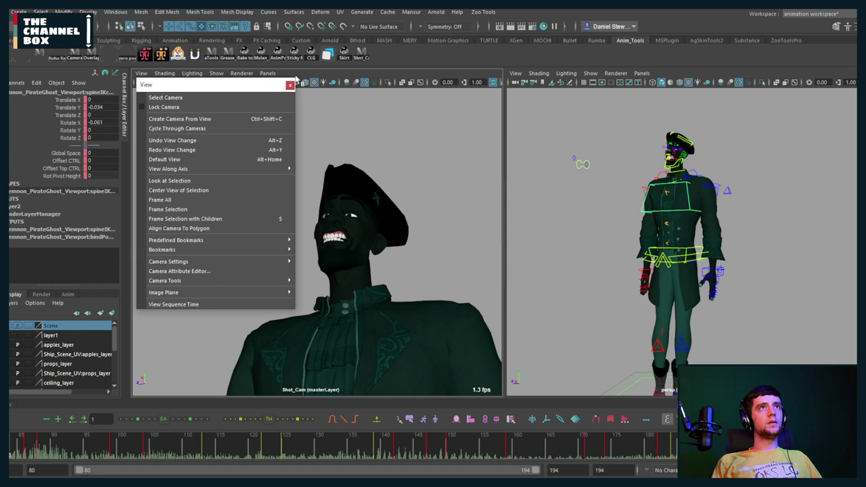
pyautogui.click(289, 85)
pyautogui.click(141, 82)
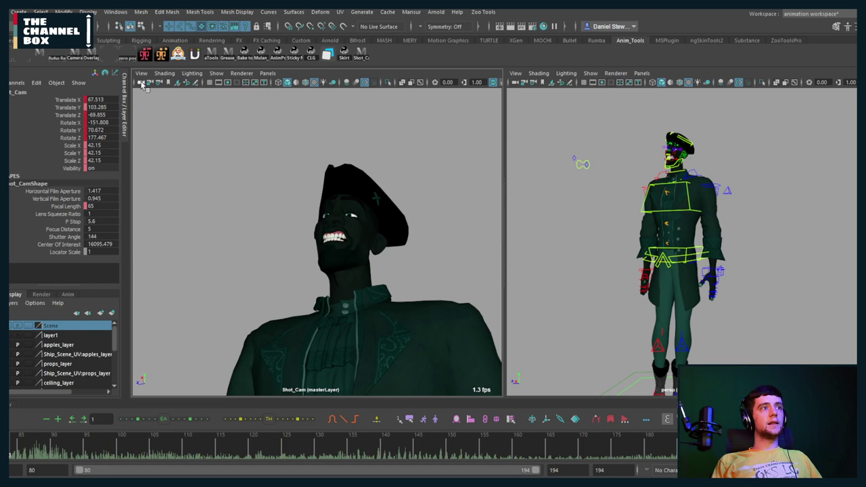
pyautogui.rightClick(14, 452)
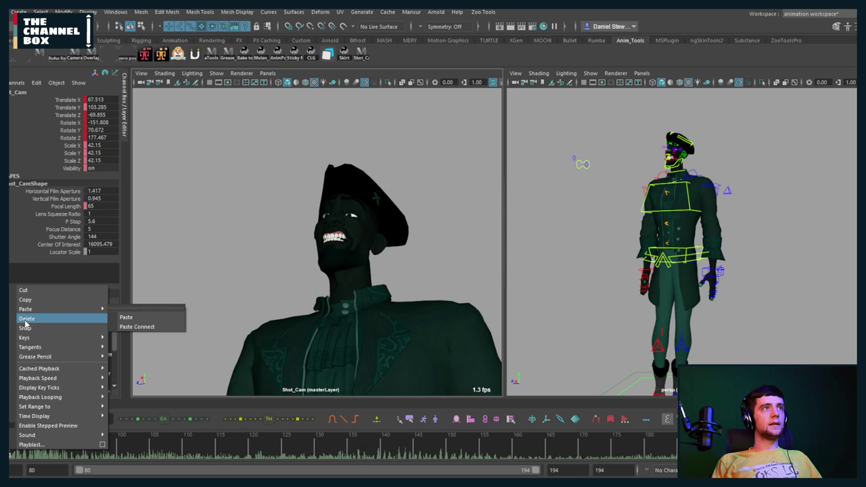
pyautogui.click(25, 322)
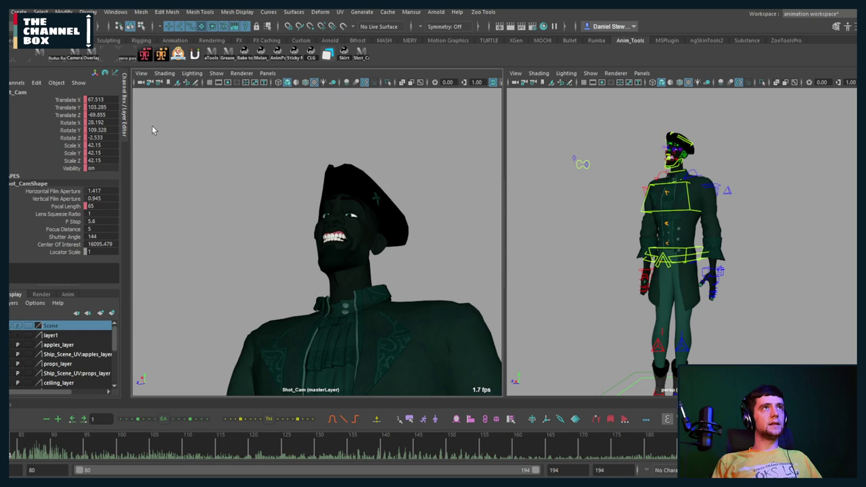
pyautogui.click(247, 203)
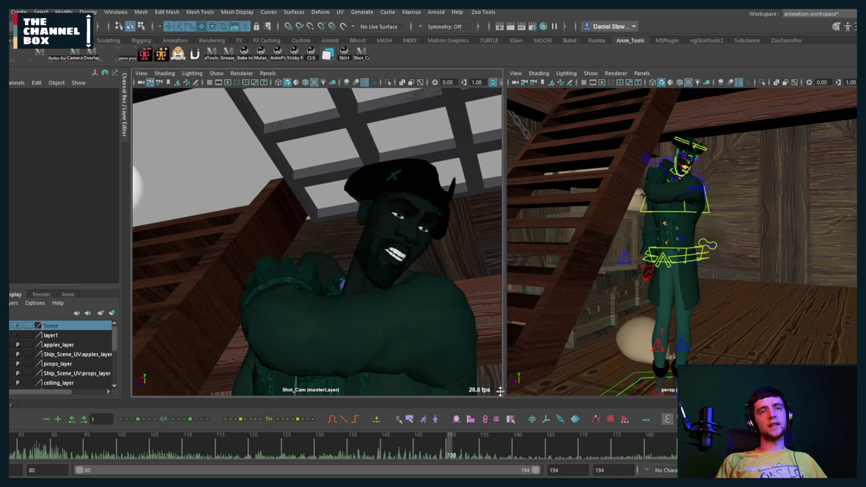
# Hide the Scene display layer and examine the full pirate figure from the side in the perspective view
pyautogui.click(10, 327)
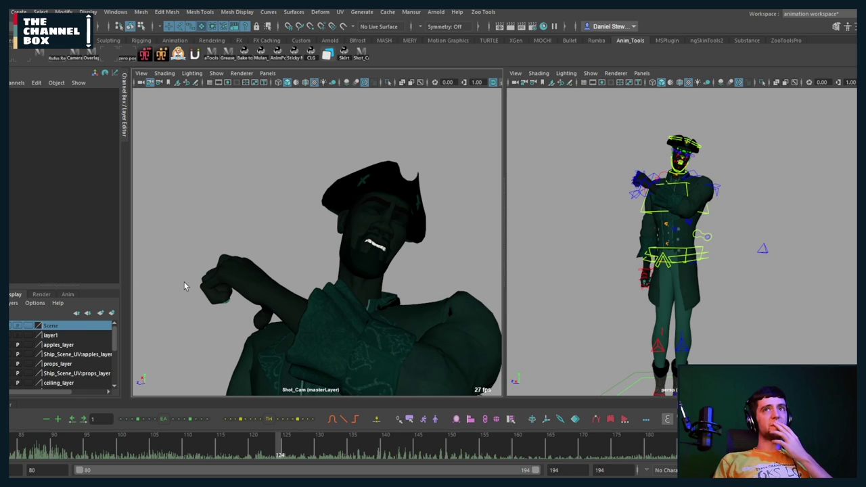
pyautogui.scroll(-5, 644, 290)
pyautogui.keyDown('alt'); pyautogui.moveTo(644, 294); pyautogui.dragTo(605, 300); pyautogui.keyUp('alt')
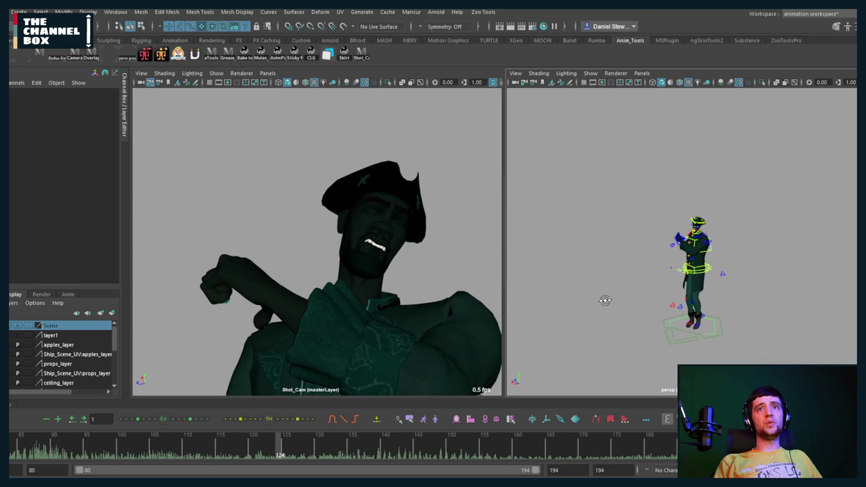
pyautogui.moveTo(605, 299)
pyautogui.keyDown('alt'); pyautogui.mouseDown(button='middle')
pyautogui.moveTo(591, 300)
pyautogui.moveTo(597, 296)
pyautogui.mouseUp(button='middle'); pyautogui.keyUp('alt')
pyautogui.scroll(3, 597, 295)
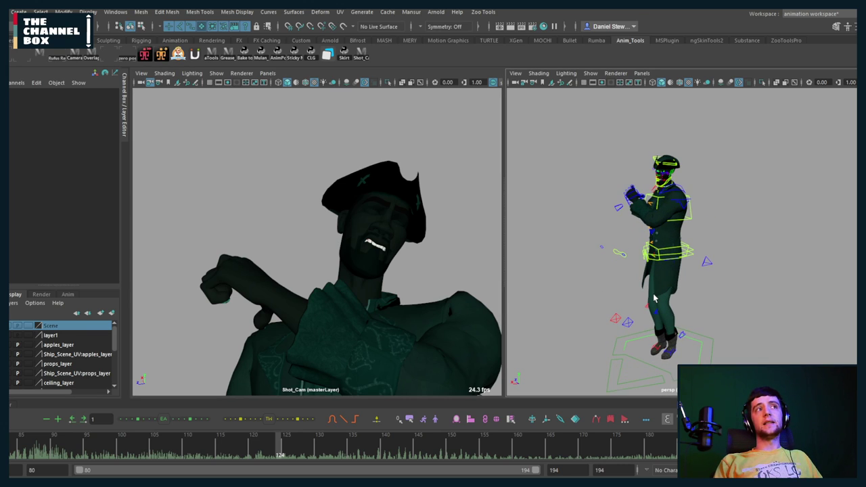
pyautogui.scroll(-1, 647, 292)
# Delete the Scene display layer and view the whole ship set around the character
pyautogui.rightClick(50, 327)
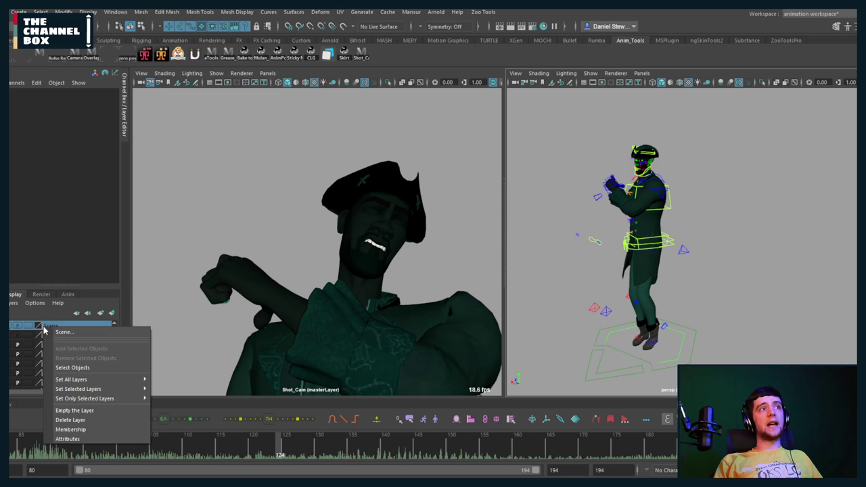
pyautogui.click(68, 421)
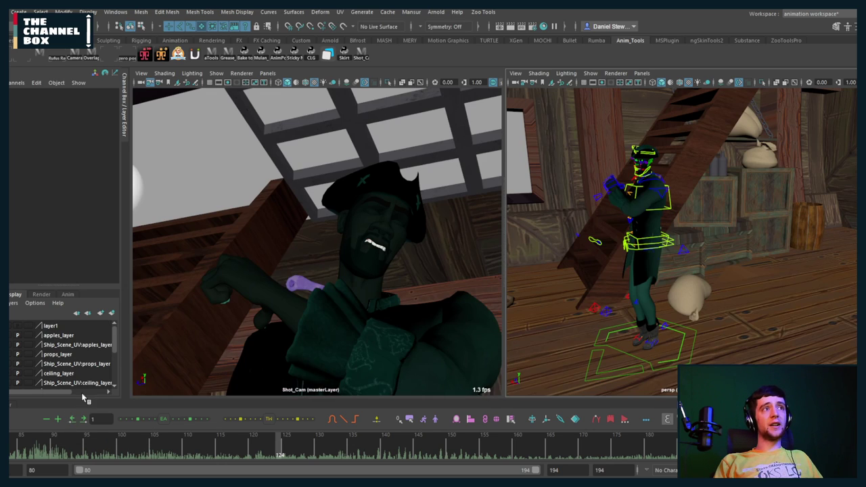
pyautogui.scroll(-10, 685, 269)
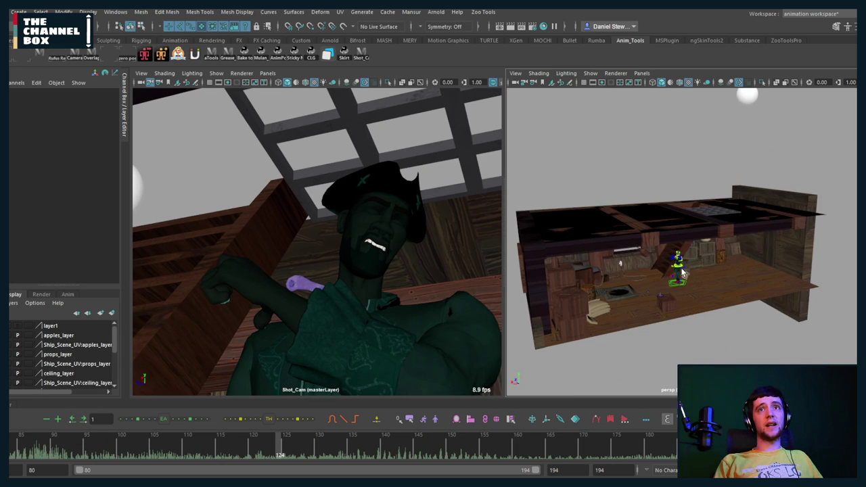
pyautogui.scroll(12, 698, 273)
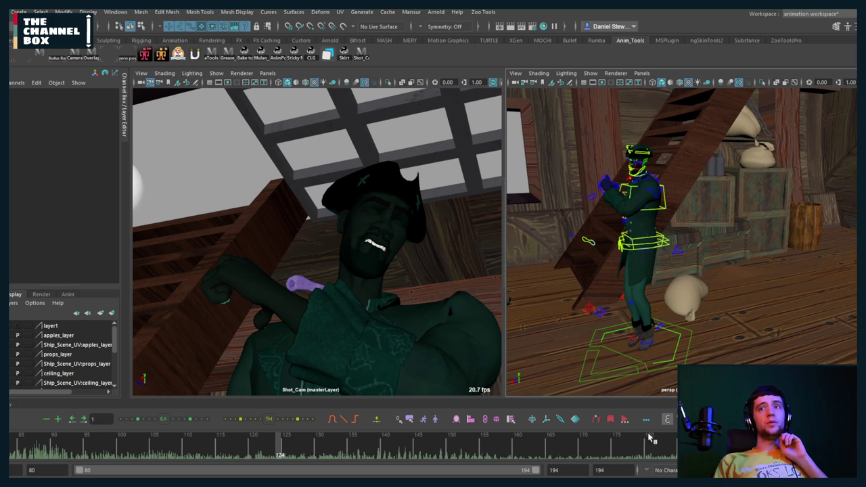
# Show the render layers and check the Preferred Render Setup System in the Rendering preferences, closing them without saving
pyautogui.click(42, 294)
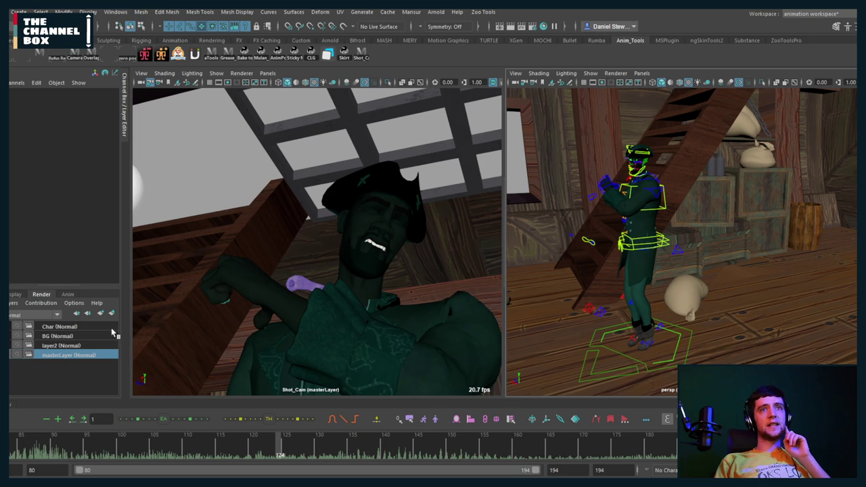
pyautogui.click(666, 418)
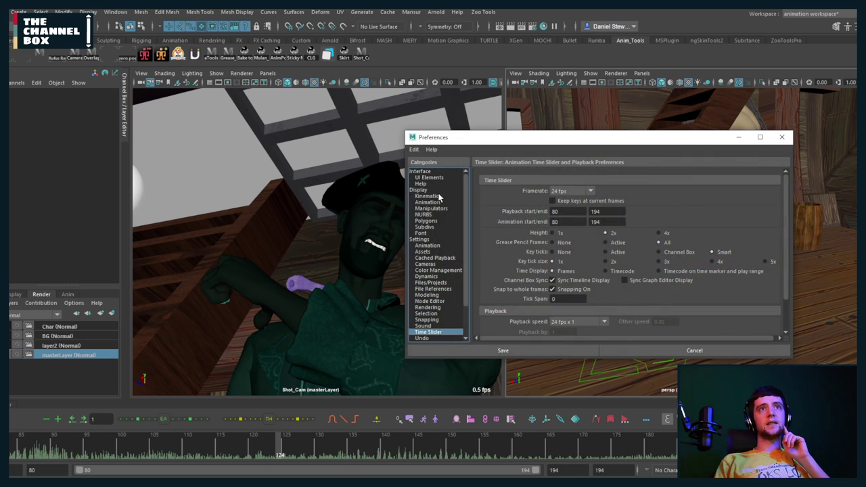
pyautogui.scroll(-2, 463, 280)
pyautogui.click(426, 270)
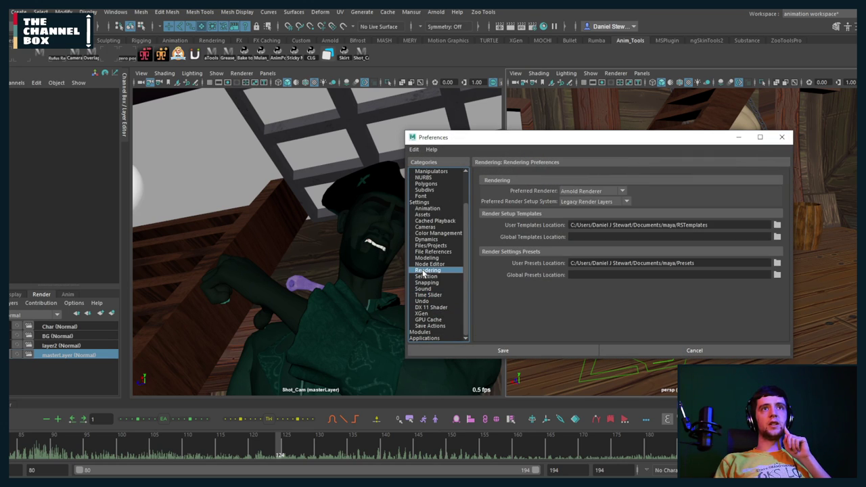
pyautogui.click(608, 202)
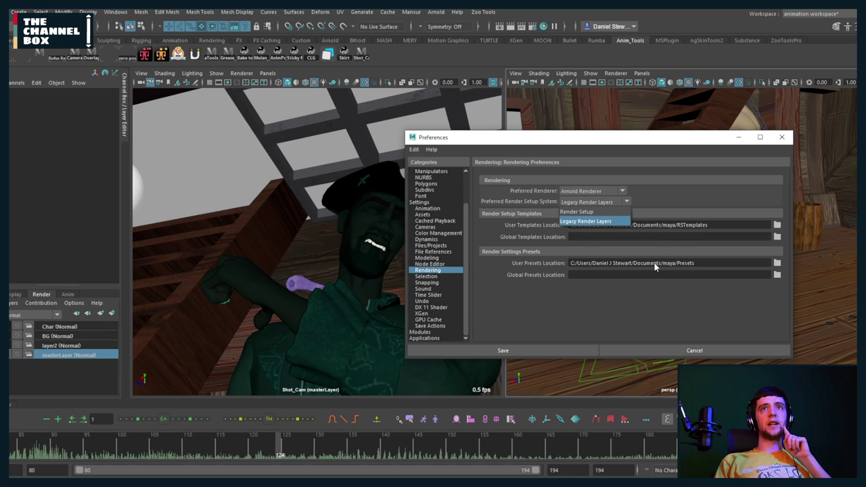
pyautogui.click(572, 329)
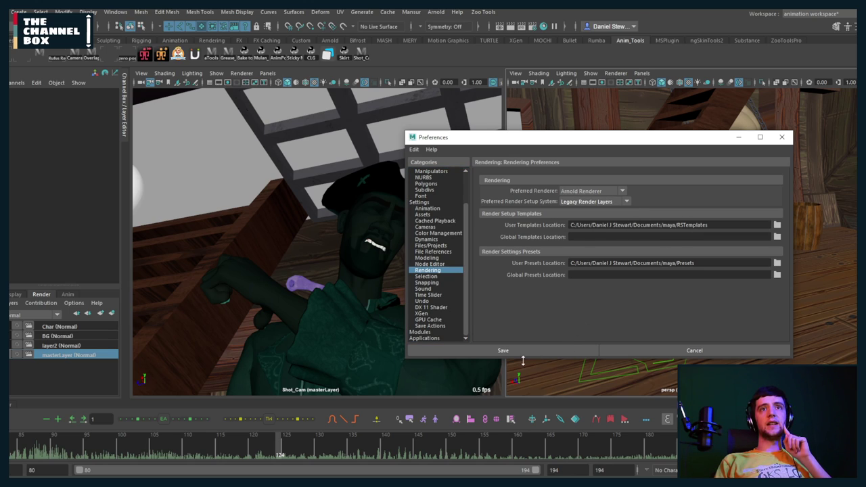
pyautogui.click(695, 350)
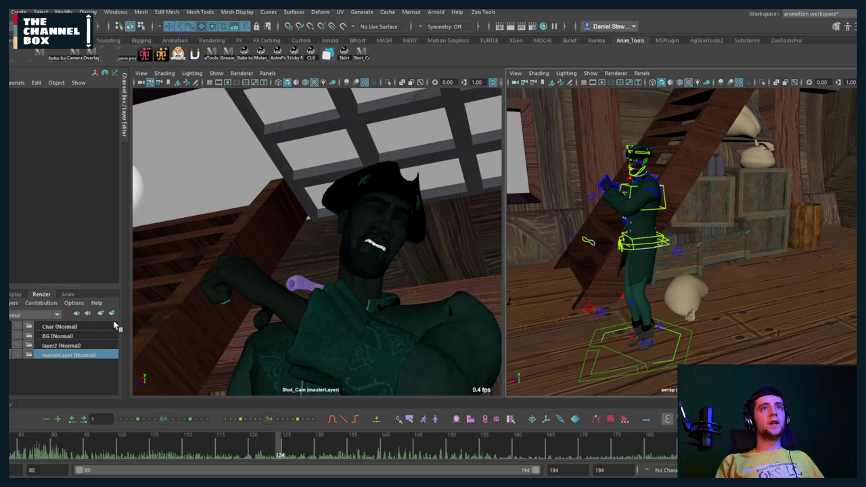
# Select the Memnon_PirateGhost_Viewport:Apollo group in the Outliner and close the Outliner
pyautogui.keyDown('alt'); pyautogui.moveTo(655, 244); pyautogui.dragTo(689, 241); pyautogui.keyUp('alt')
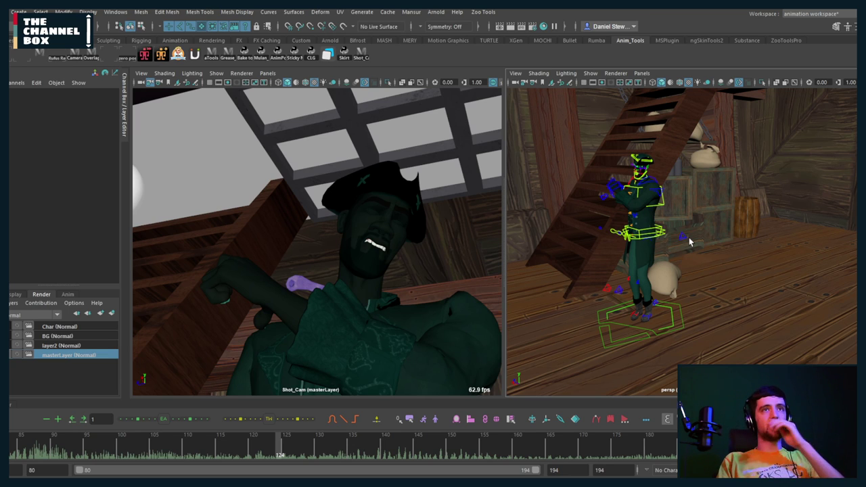
pyautogui.keyDown('alt'); pyautogui.moveTo(699, 227); pyautogui.dragTo(642, 241); pyautogui.keyUp('alt')
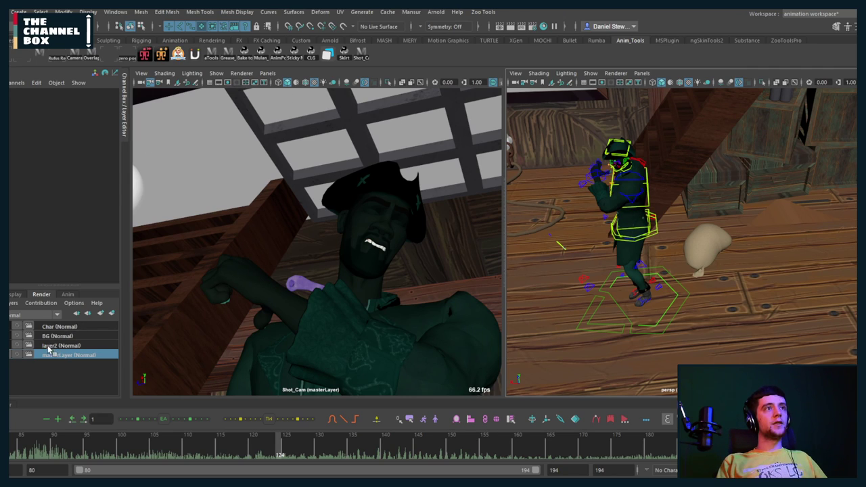
pyautogui.click(121, 12)
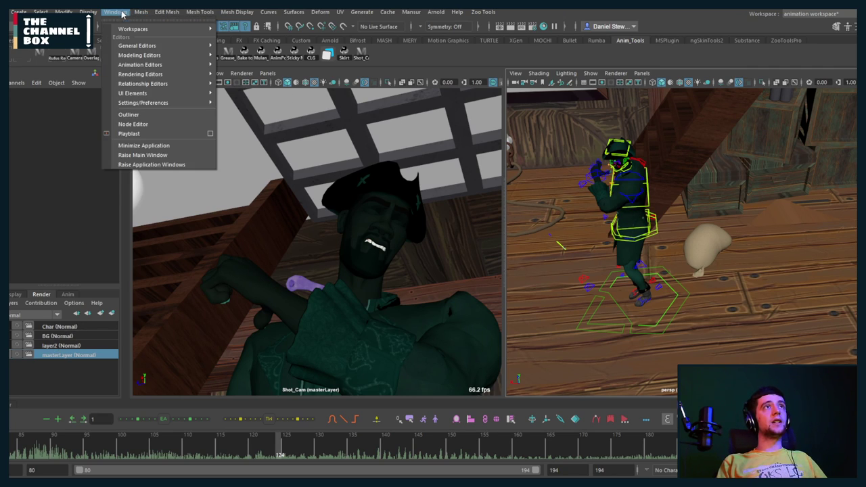
pyautogui.click(132, 115)
pyautogui.moveTo(856, 100); pyautogui.dragTo(483, 80)
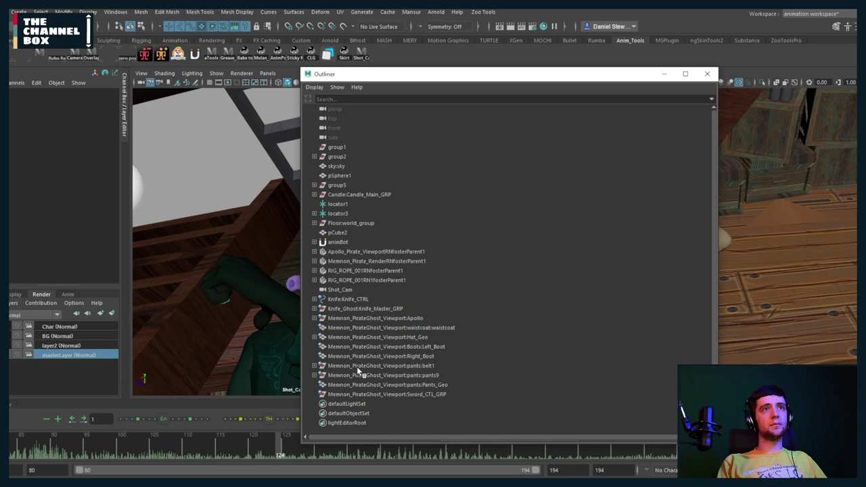
pyautogui.click(340, 317)
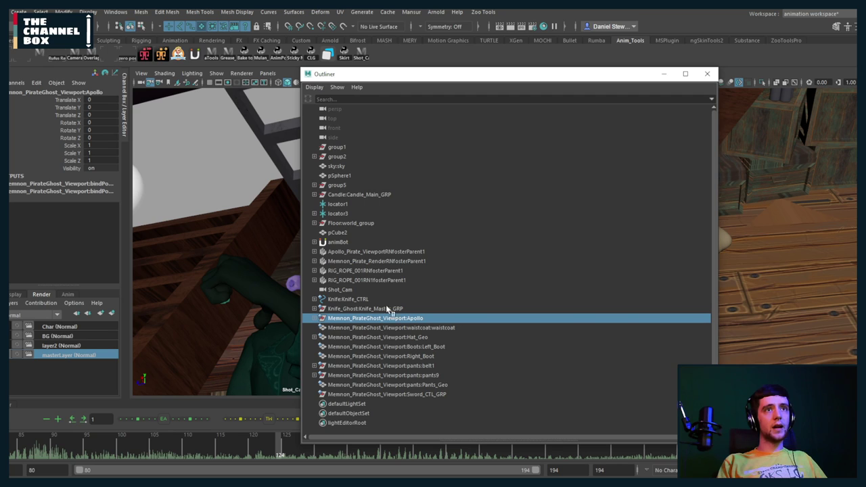
pyautogui.click(713, 76)
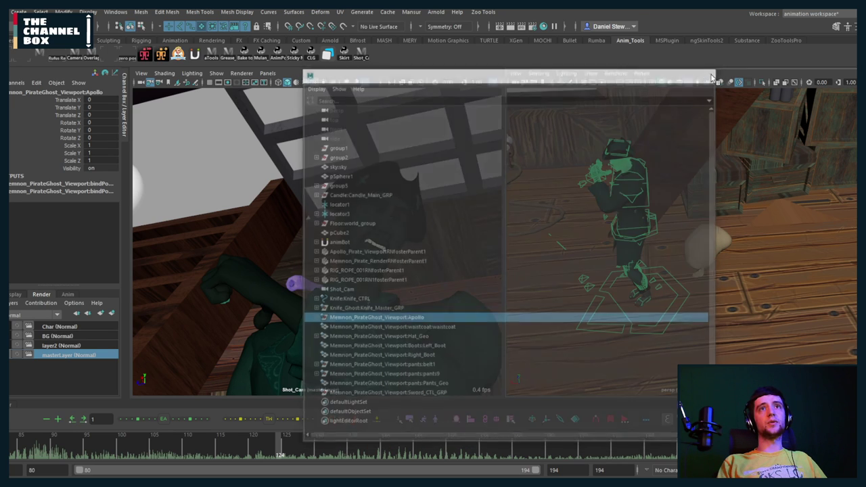
# Examine the selected pirate rig from several sides, activate the layer2 render layer and view everything it contains in perspective
pyautogui.keyDown('alt'); pyautogui.moveTo(634, 226); pyautogui.dragTo(703, 202); pyautogui.keyUp('alt')
pyautogui.keyDown('alt'); pyautogui.moveTo(698, 186); pyautogui.dragTo(739, 193, button='right'); pyautogui.keyUp('alt')
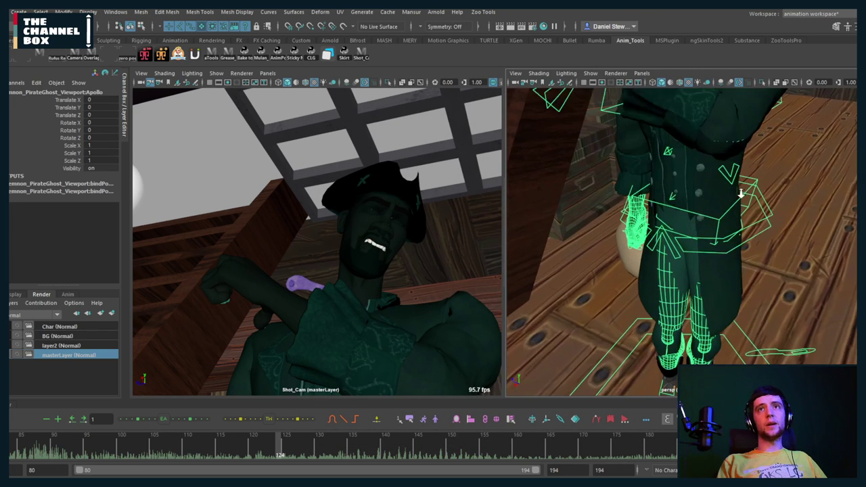
pyautogui.keyDown('alt'); pyautogui.moveTo(667, 290); pyautogui.dragTo(681, 269); pyautogui.keyUp('alt')
pyautogui.keyDown('alt'); pyautogui.moveTo(674, 230); pyautogui.dragTo(682, 249, button='middle'); pyautogui.keyUp('alt')
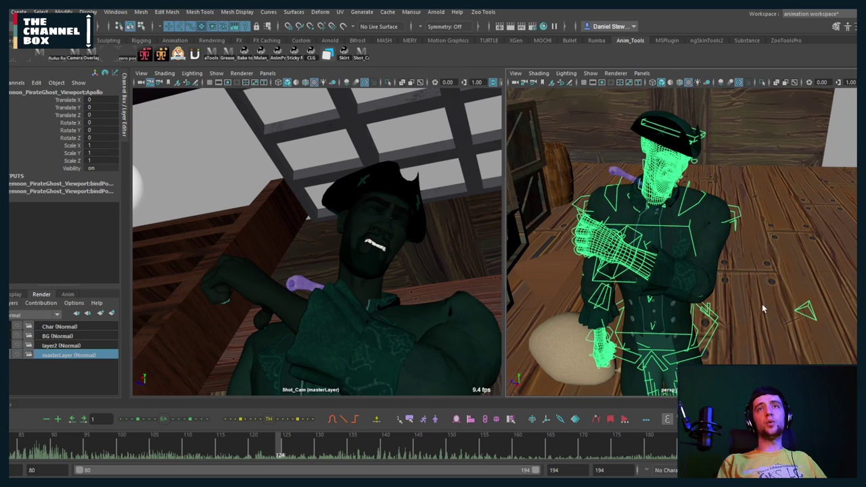
pyautogui.keyDown('alt'); pyautogui.moveTo(587, 253); pyautogui.dragTo(591, 209); pyautogui.keyUp('alt')
pyautogui.keyDown('alt'); pyautogui.moveTo(591, 209); pyautogui.dragTo(676, 218, button='right'); pyautogui.keyUp('alt')
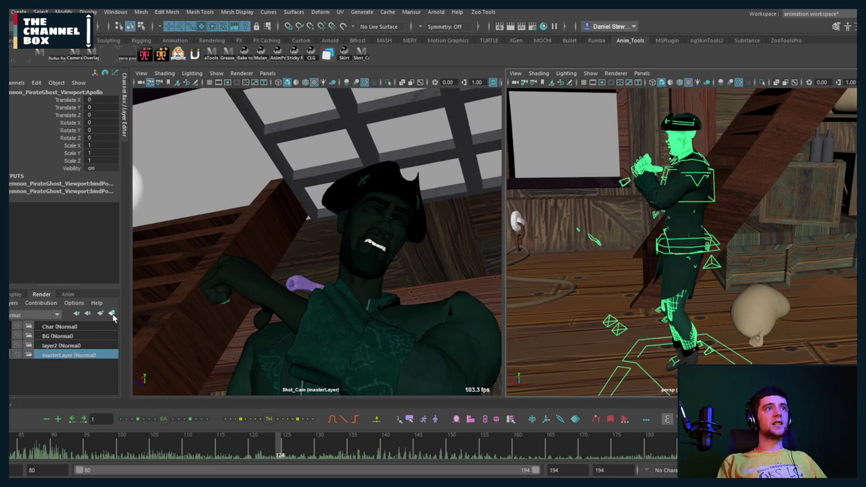
pyautogui.click(61, 346)
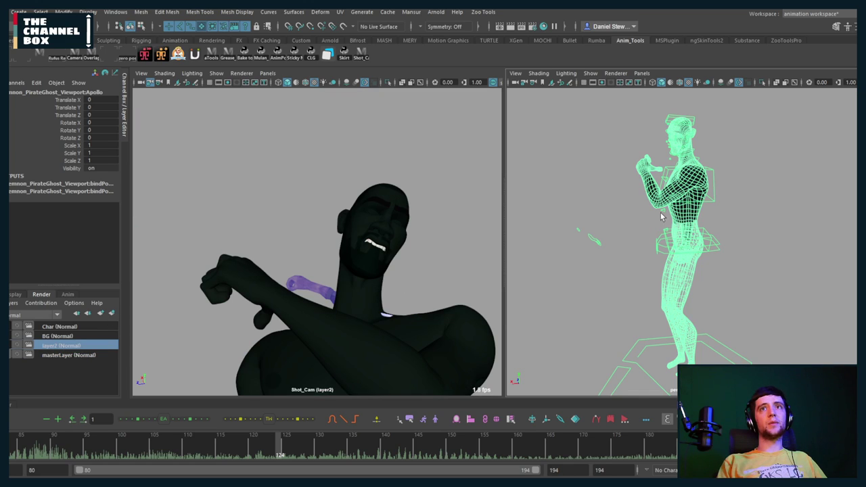
pyautogui.keyDown('alt'); pyautogui.moveTo(733, 154); pyautogui.dragTo(784, 163); pyautogui.keyUp('alt')
pyautogui.keyDown('alt'); pyautogui.moveTo(635, 171); pyautogui.dragTo(673, 176, button='right'); pyautogui.keyUp('alt')
pyautogui.press('a')
pyautogui.scroll(5, 646, 202)
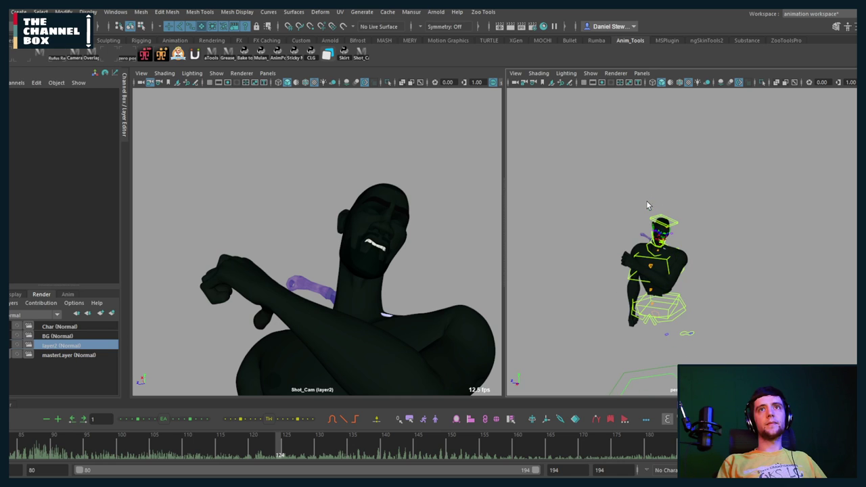
# Select the character's BODY control at the hips and frame the head and shoulders from the front in the perspective view
pyautogui.click(679, 306)
pyautogui.press('f')
pyautogui.keyDown('alt'); pyautogui.moveTo(655, 150); pyautogui.dragTo(628, 274, button='middle'); pyautogui.keyUp('alt')
pyautogui.keyDown('alt'); pyautogui.moveTo(629, 273); pyautogui.dragTo(608, 227); pyautogui.keyUp('alt')
pyautogui.keyDown('alt'); pyautogui.moveTo(689, 218); pyautogui.dragTo(625, 226); pyautogui.keyUp('alt')
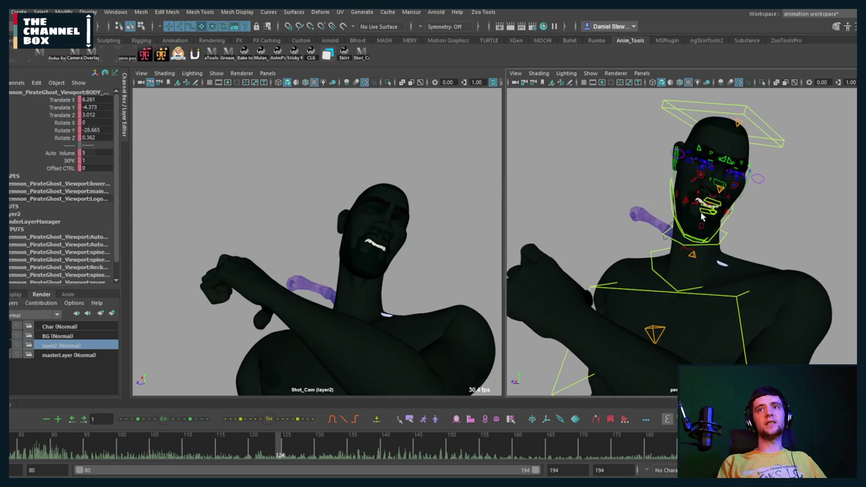
pyautogui.keyDown('alt'); pyautogui.moveTo(618, 235); pyautogui.dragTo(624, 230, button='middle'); pyautogui.keyUp('alt')
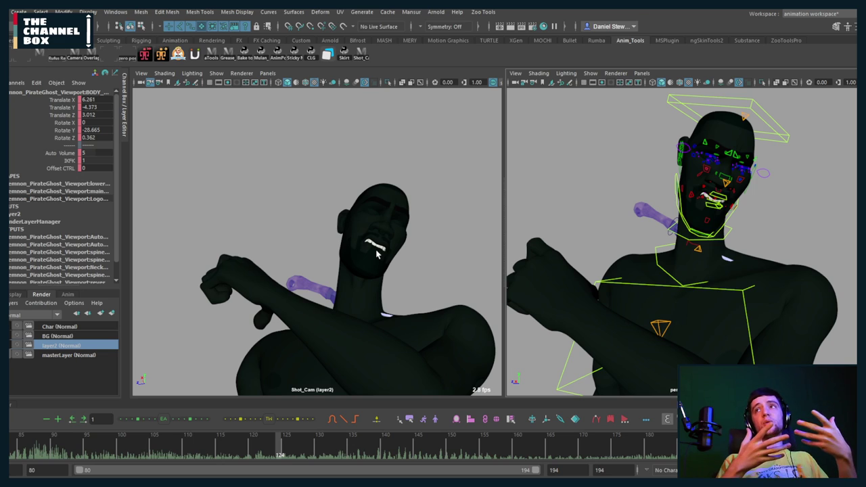
# Compare the character's pose between the masterLayer and layer2 render layers, ending on masterLayer
pyautogui.click(54, 353)
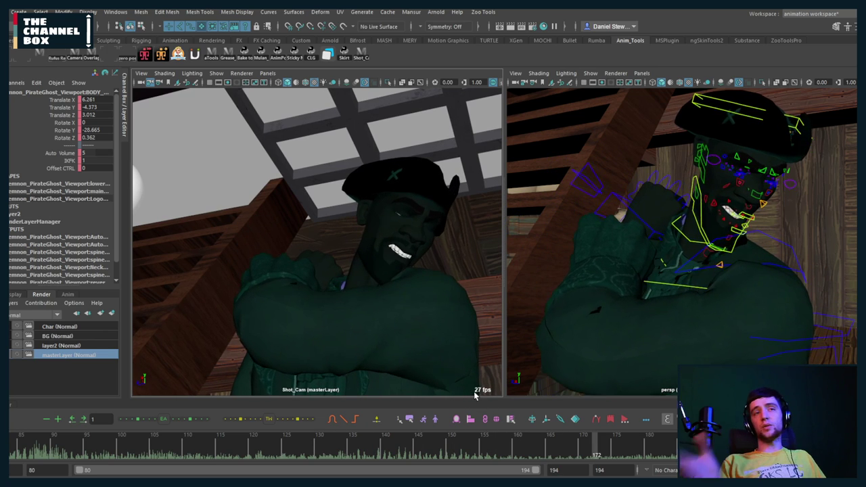
pyautogui.click(53, 346)
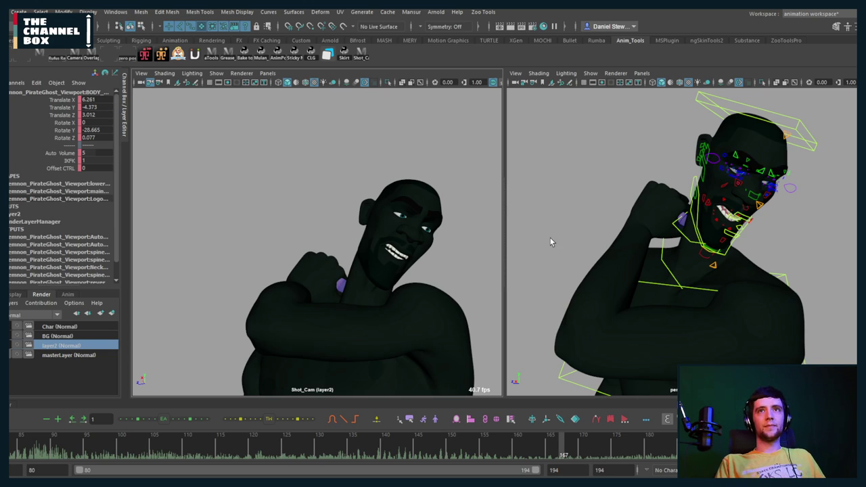
pyautogui.keyDown('alt'); pyautogui.moveTo(553, 243); pyautogui.dragTo(555, 238, button='middle'); pyautogui.keyUp('alt')
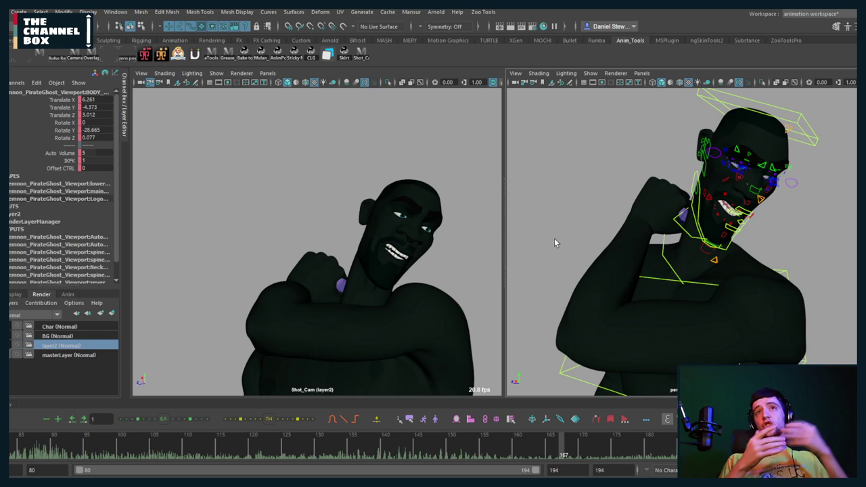
pyautogui.click(47, 355)
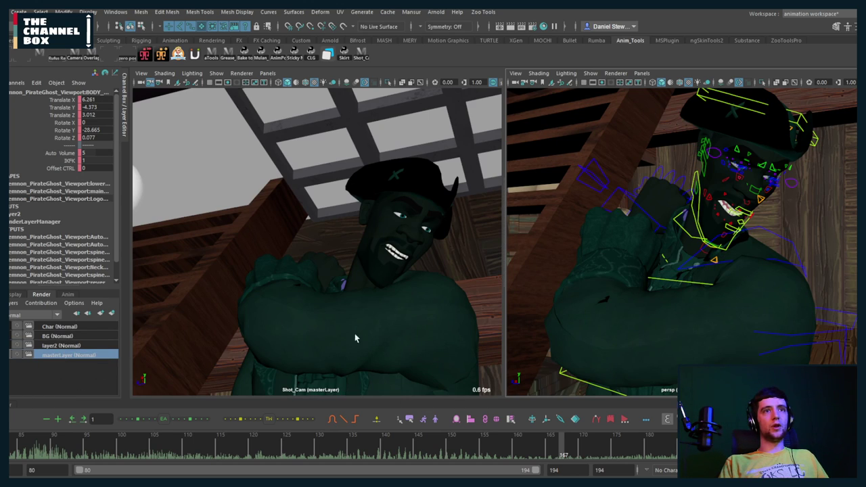
# Play back the shot in masterLayer and layer2, return to masterLayer and view the whole character in perspective
pyautogui.middleClick(470, 384)
pyautogui.hotkey('alt', 'v')
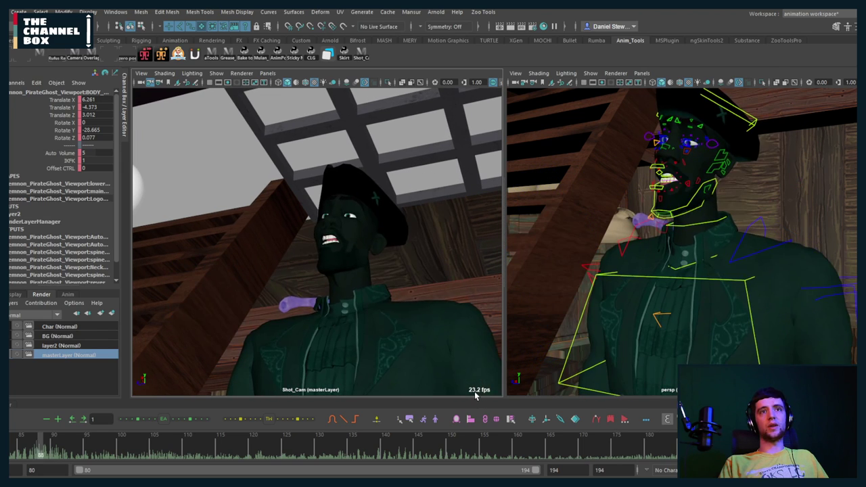
pyautogui.click(61, 345)
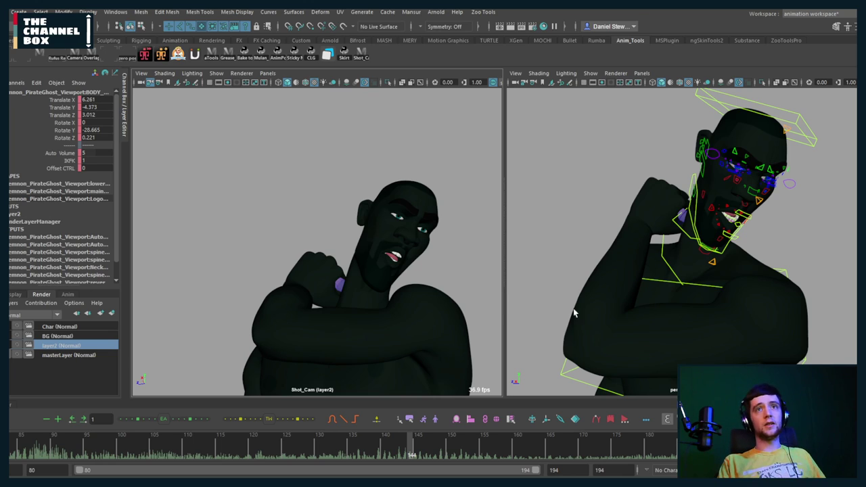
pyautogui.click(54, 359)
pyautogui.scroll(-5, 656, 300)
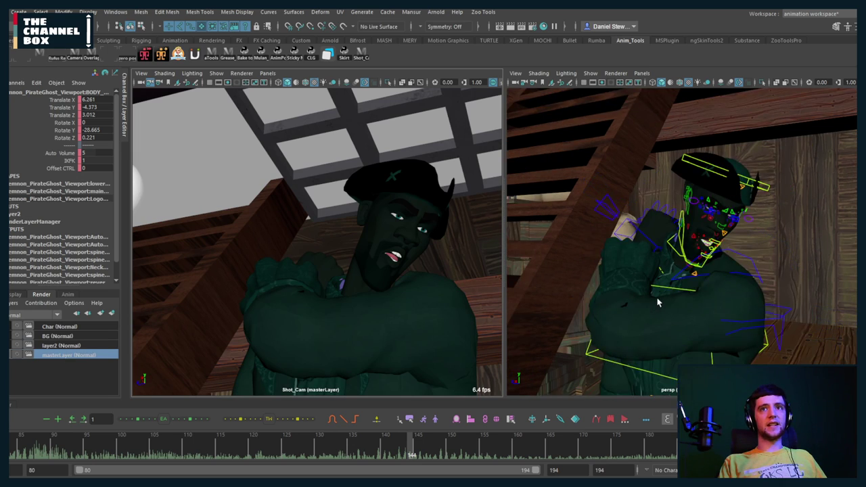
pyautogui.keyDown('alt'); pyautogui.moveTo(670, 321); pyautogui.dragTo(670, 217, button='middle'); pyautogui.keyUp('alt')
pyautogui.keyDown('alt'); pyautogui.moveTo(669, 216); pyautogui.dragTo(595, 286, button='right'); pyautogui.keyUp('alt')
pyautogui.keyDown('alt'); pyautogui.moveTo(595, 286); pyautogui.dragTo(511, 286); pyautogui.keyUp('alt')
# Replace the Memnon_PirateGhost_Render.ma reference with the recently used Memnon_PirateGhost_Viewport.ma in the Reference Editor, and close the editor
pyautogui.click(10, 12)
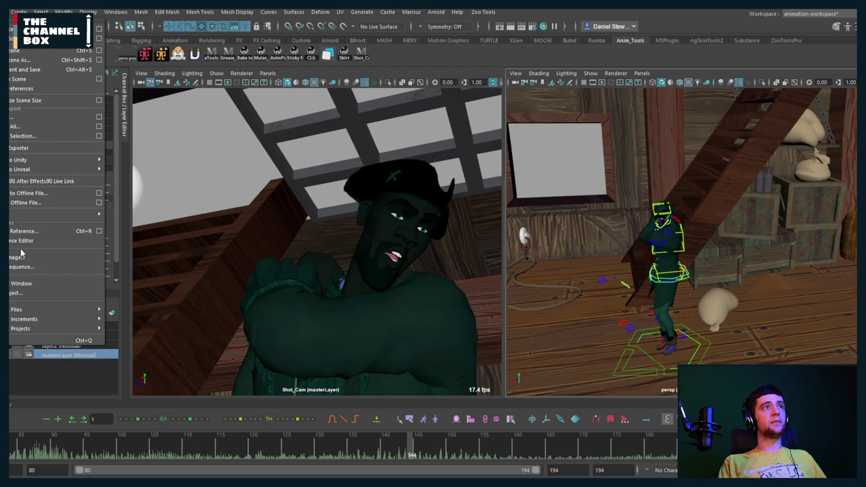
pyautogui.click(20, 244)
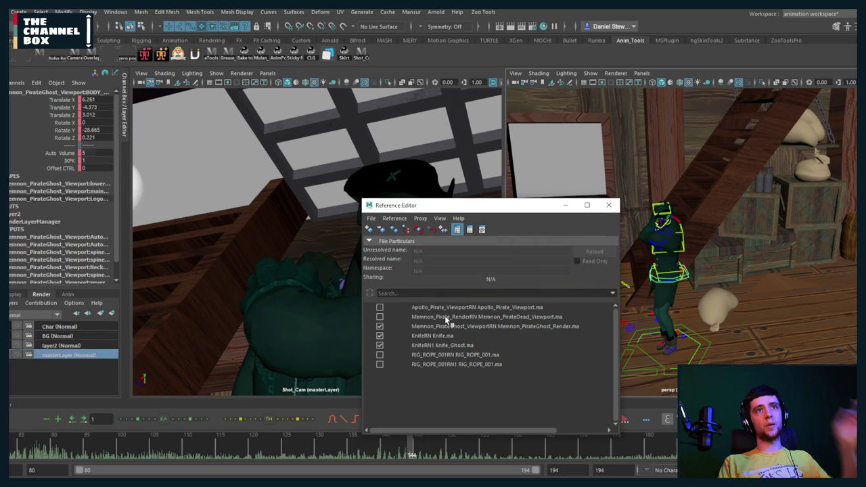
pyautogui.click(442, 326)
pyautogui.rightClick(443, 328)
pyautogui.moveTo(480, 341)
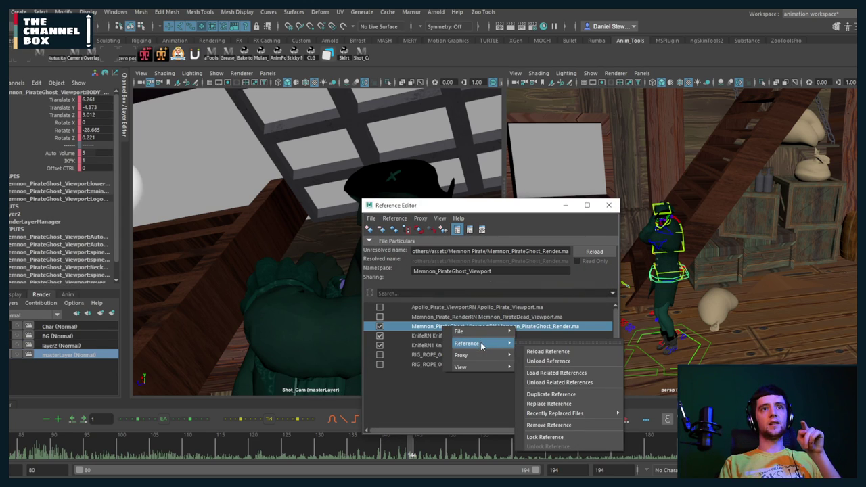
pyautogui.moveTo(555, 412)
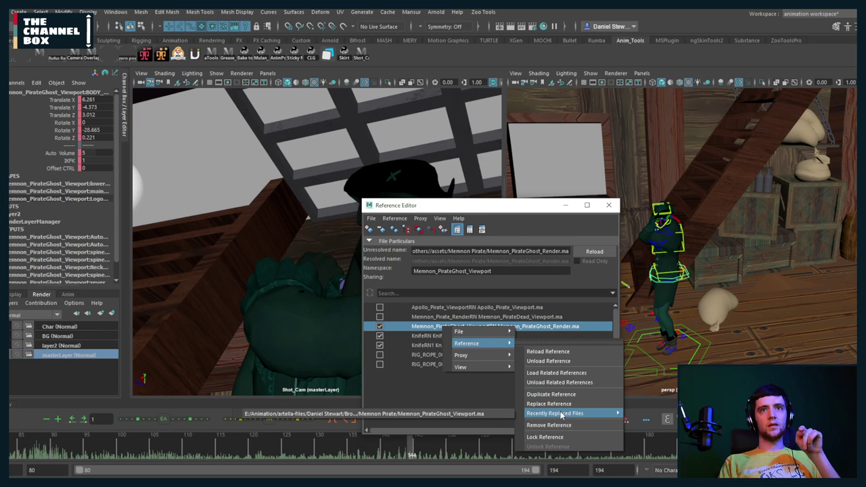
pyautogui.click(466, 413)
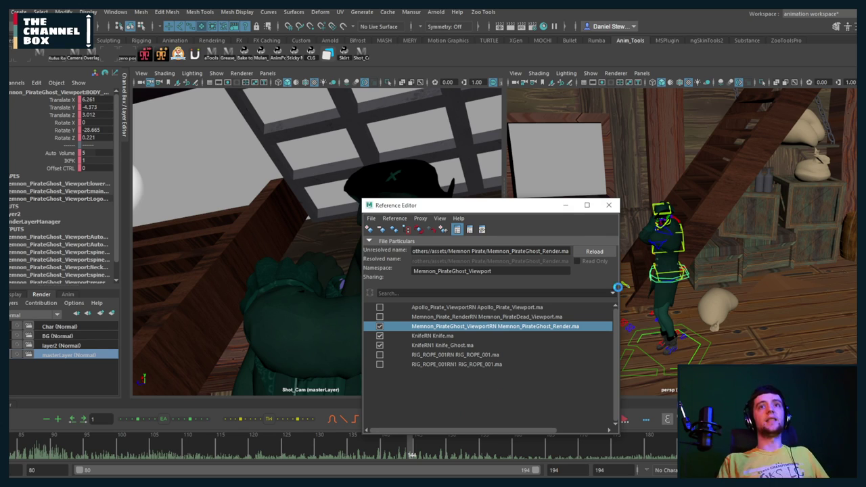
pyautogui.click(612, 204)
# Select the circular Proxy control at the character's feet and delete its animation keys in the Graph Editor
pyautogui.keyDown('alt'); pyautogui.moveTo(675, 349); pyautogui.dragTo(674, 321, button='middle'); pyautogui.keyUp('alt')
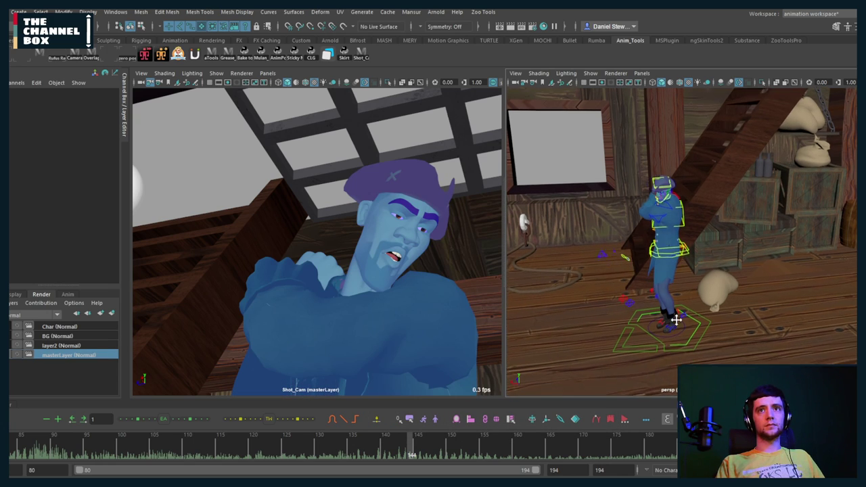
pyautogui.keyDown('alt'); pyautogui.moveTo(674, 320); pyautogui.dragTo(699, 321); pyautogui.keyUp('alt')
pyautogui.scroll(4, 702, 330)
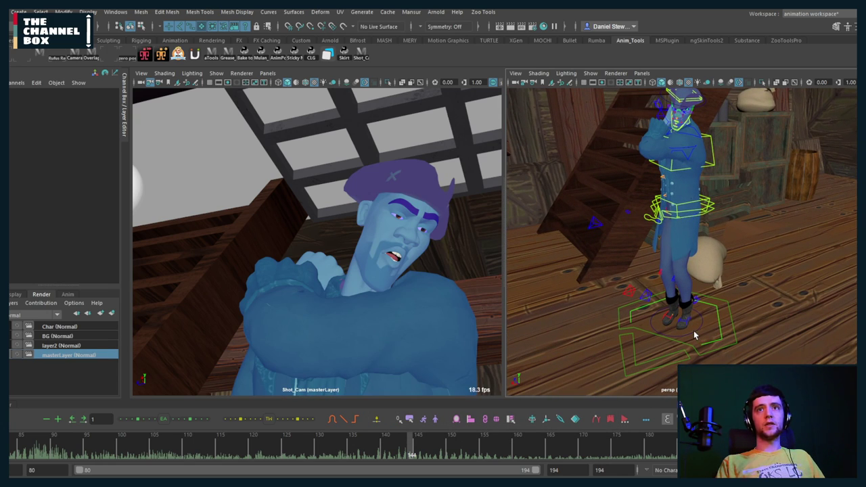
pyautogui.click(693, 330)
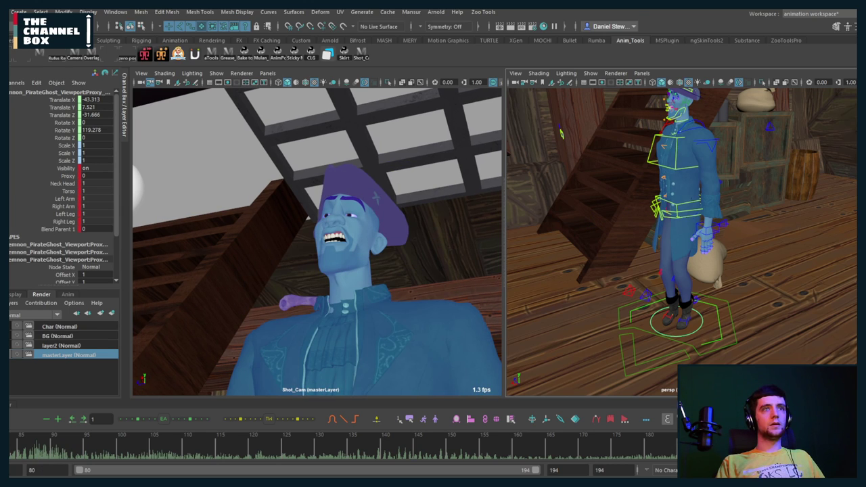
pyautogui.click(11, 404)
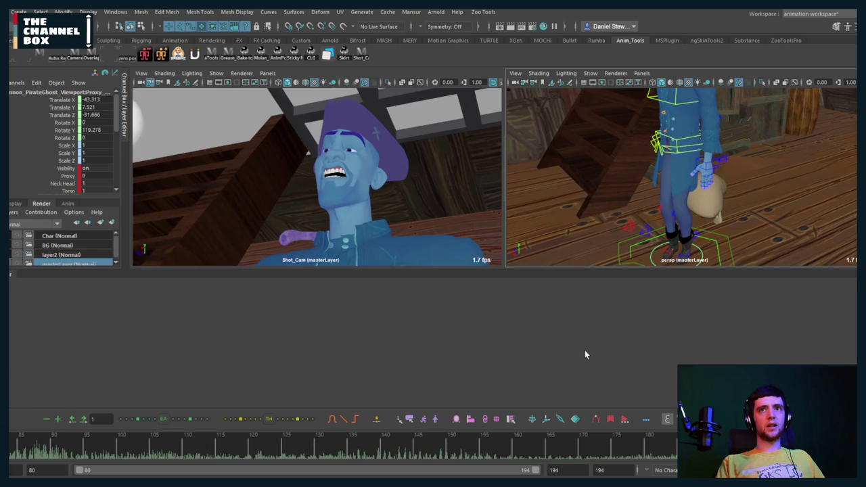
pyautogui.scroll(1, 377, 343)
pyautogui.scroll(-4, 271, 354)
pyautogui.moveTo(253, 343); pyautogui.dragTo(669, 383)
pyautogui.press('Delete')
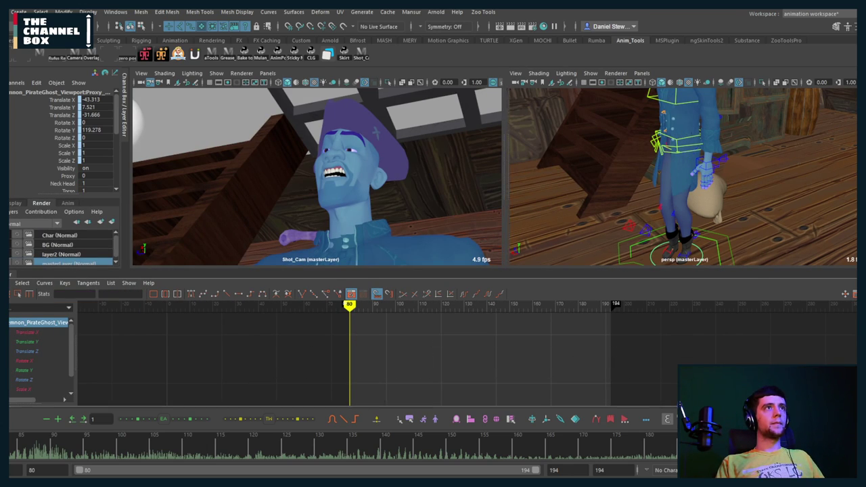
pyautogui.click(11, 274)
# Set the control's Proxy attribute to 1 and view the low-poly body from the front
pyautogui.click(68, 176)
pyautogui.moveTo(602, 268); pyautogui.dragTo(751, 269, button='middle')
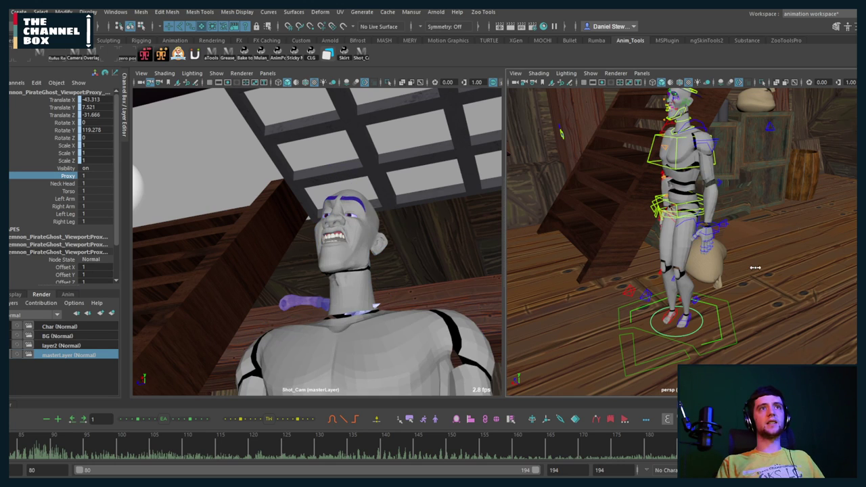
pyautogui.keyDown('alt'); pyautogui.moveTo(728, 232); pyautogui.dragTo(655, 261); pyautogui.keyUp('alt')
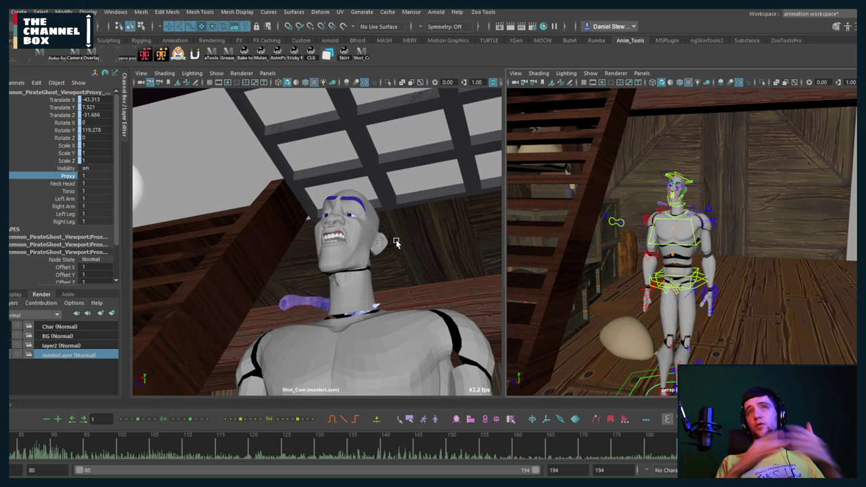
# Play back the proxy character in an enlarged Shot_Cam view on masterLayer
pyautogui.press('space')
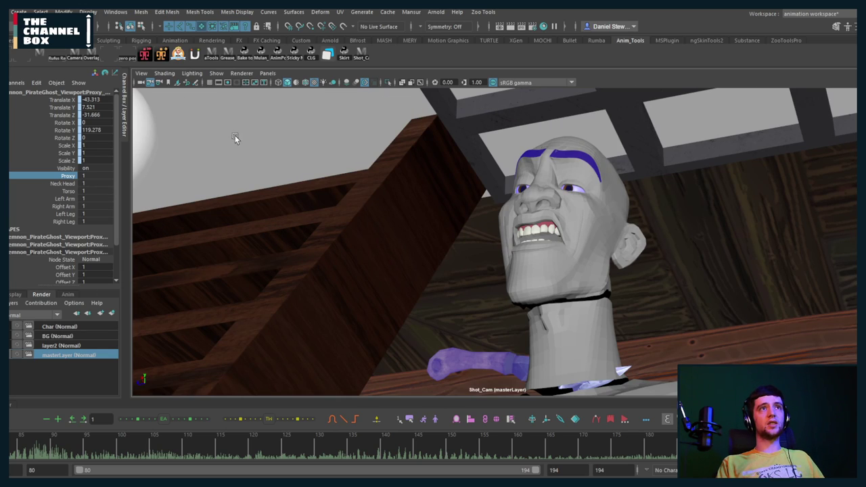
pyautogui.hotkey('alt', 'v')
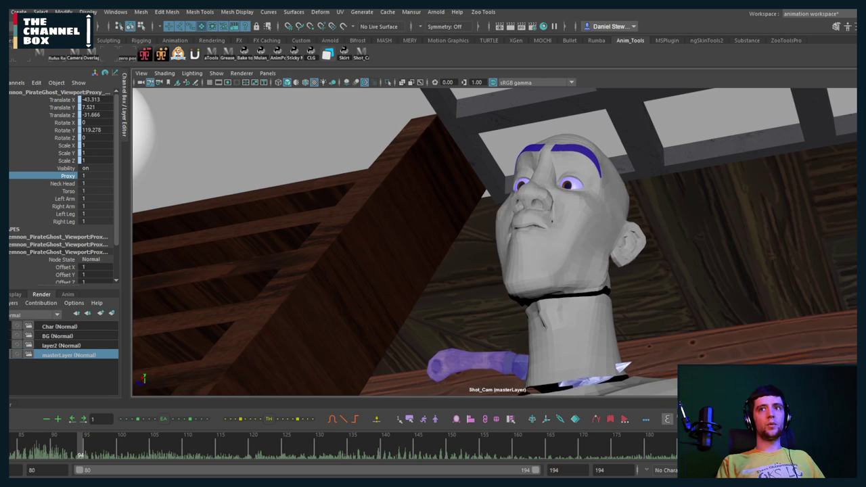
pyautogui.hotkey('alt', 'v')
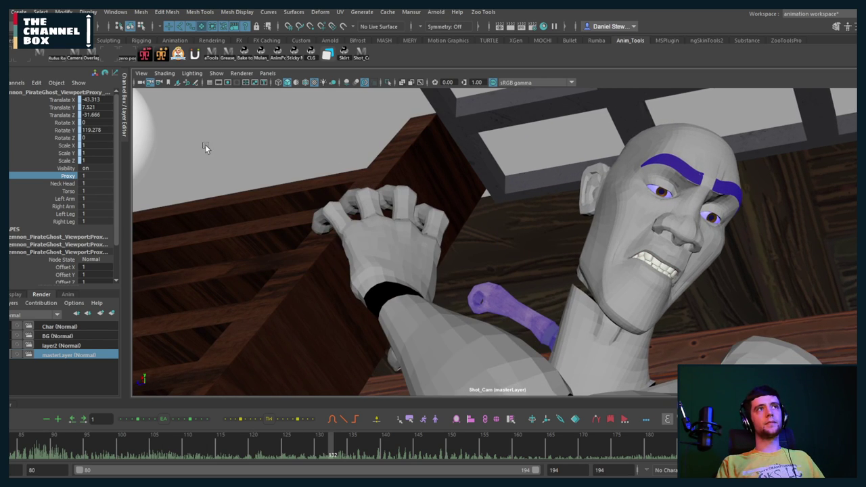
pyautogui.click(204, 144)
pyautogui.hotkey('alt', 'v')
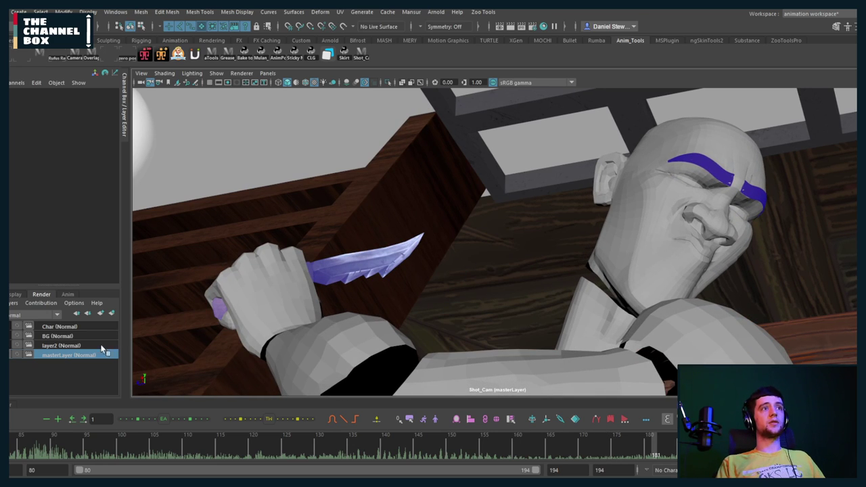
# Activate the layer2 render layer, play back the shot there and restore the two-view layout
pyautogui.click(50, 347)
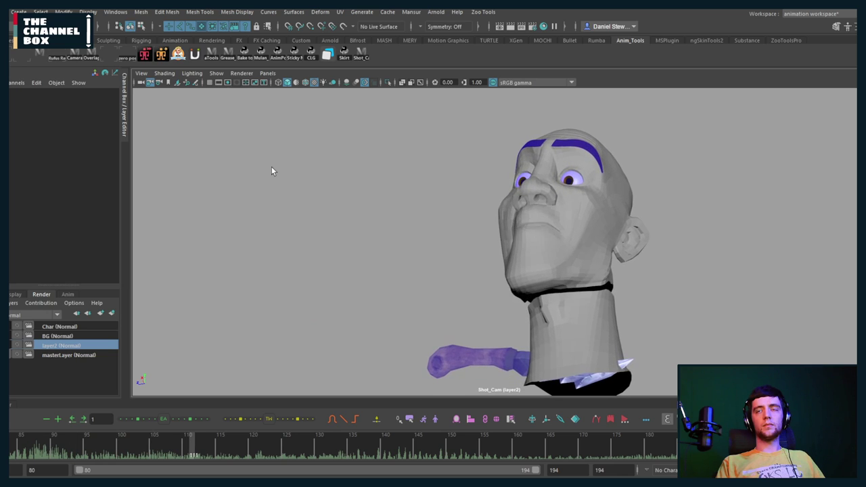
pyautogui.hotkey('alt', 'v')
pyautogui.press('space')
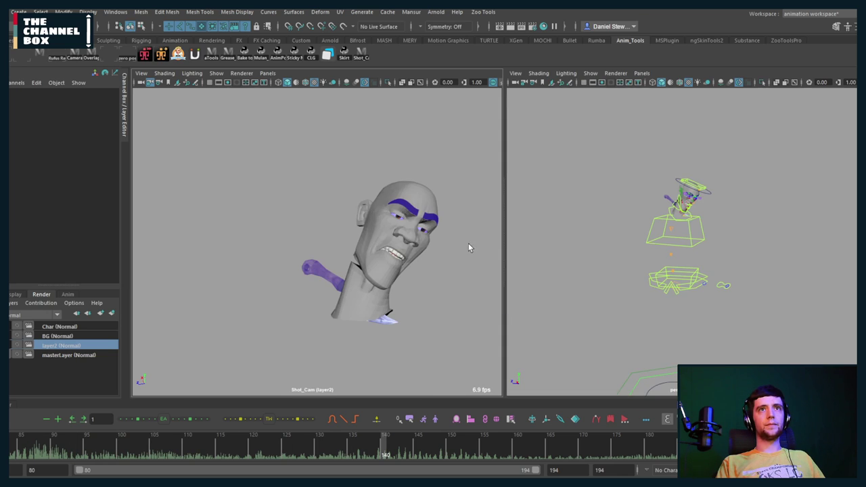
# Select the Proxy control in layer2, set Proxy to 0 and inspect the full-mesh body in perspective
pyautogui.keyDown('alt'); pyautogui.moveTo(638, 272); pyautogui.dragTo(650, 223); pyautogui.keyUp('alt')
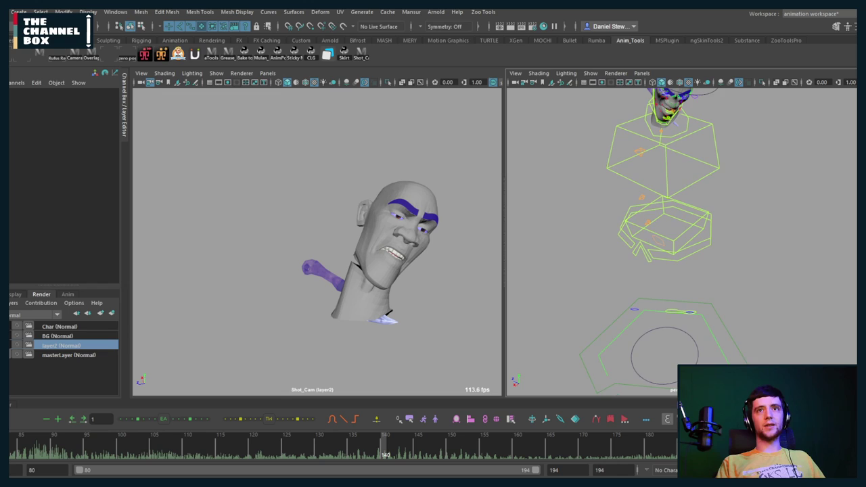
pyautogui.keyDown('alt'); pyautogui.moveTo(697, 344); pyautogui.dragTo(650, 344, button='right'); pyautogui.keyUp('alt')
pyautogui.keyDown('alt'); pyautogui.moveTo(649, 344); pyautogui.dragTo(650, 320, button='middle'); pyautogui.keyUp('alt')
pyautogui.moveTo(657, 324); pyautogui.dragTo(658, 326)
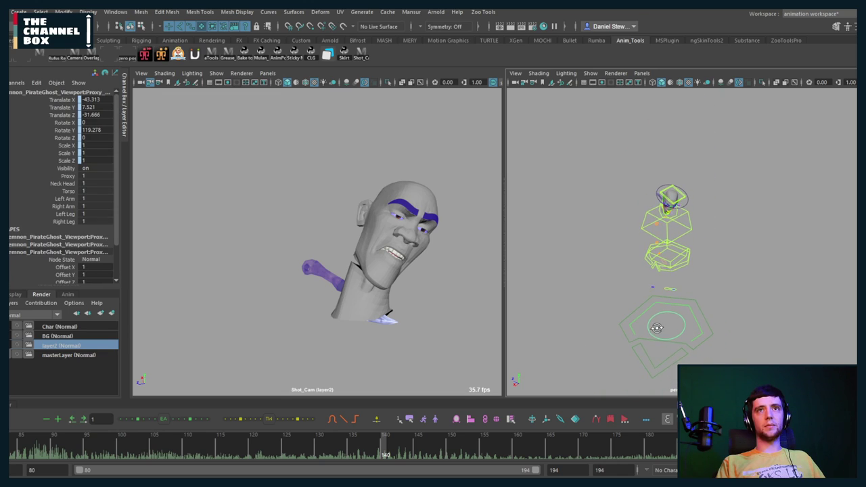
pyautogui.click(66, 176)
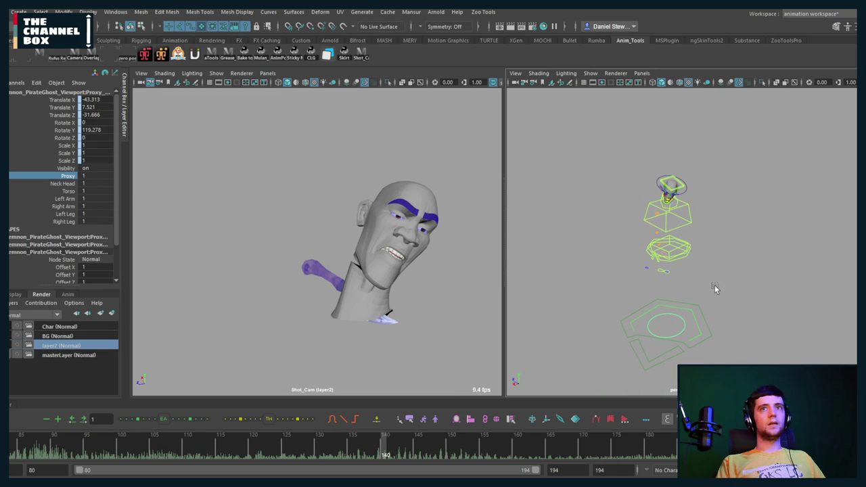
pyautogui.moveTo(713, 286); pyautogui.dragTo(574, 293, button='middle')
pyautogui.keyDown('alt'); pyautogui.moveTo(638, 267); pyautogui.dragTo(676, 239); pyautogui.keyUp('alt')
pyautogui.keyDown('alt'); pyautogui.moveTo(676, 240); pyautogui.dragTo(744, 250, button='right'); pyautogui.keyUp('alt')
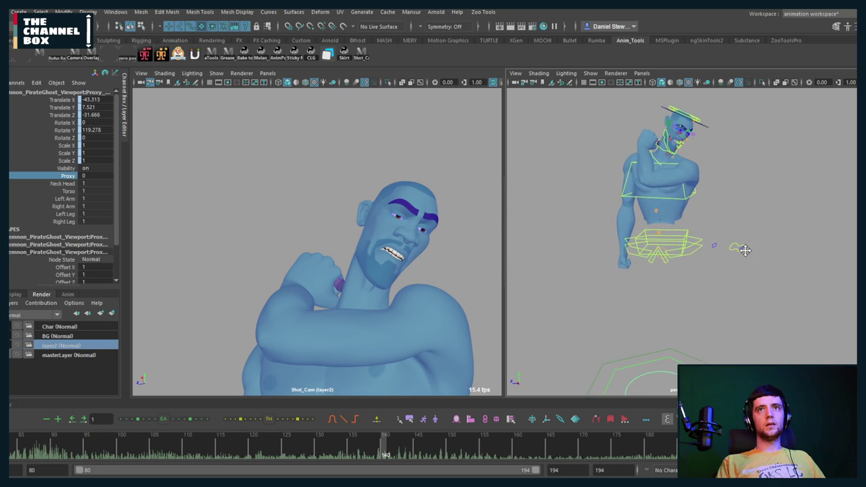
pyautogui.keyDown('alt'); pyautogui.moveTo(744, 249); pyautogui.dragTo(744, 278, button='middle'); pyautogui.keyUp('alt')
pyautogui.keyDown('alt'); pyautogui.moveTo(744, 277); pyautogui.dragTo(678, 271); pyautogui.keyUp('alt')
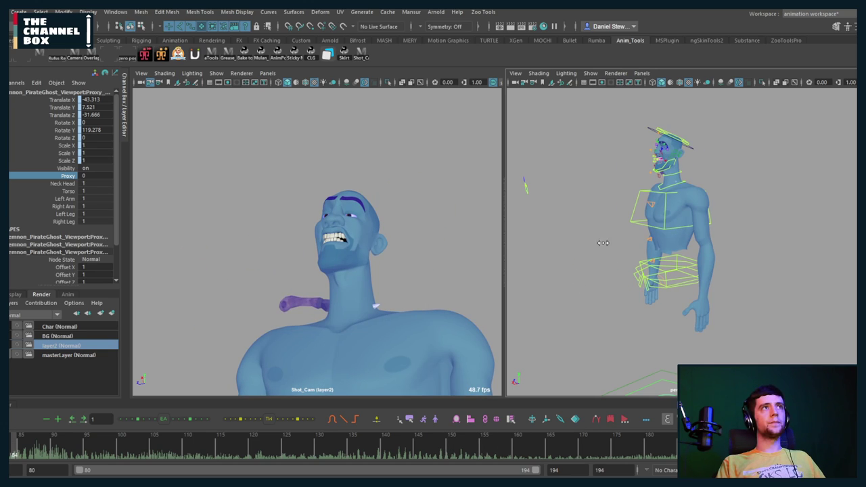
# Set Proxy to 1 and try lowering the Neck Head through Right Leg attributes together
pyautogui.moveTo(603, 242); pyautogui.dragTo(669, 251, button='middle')
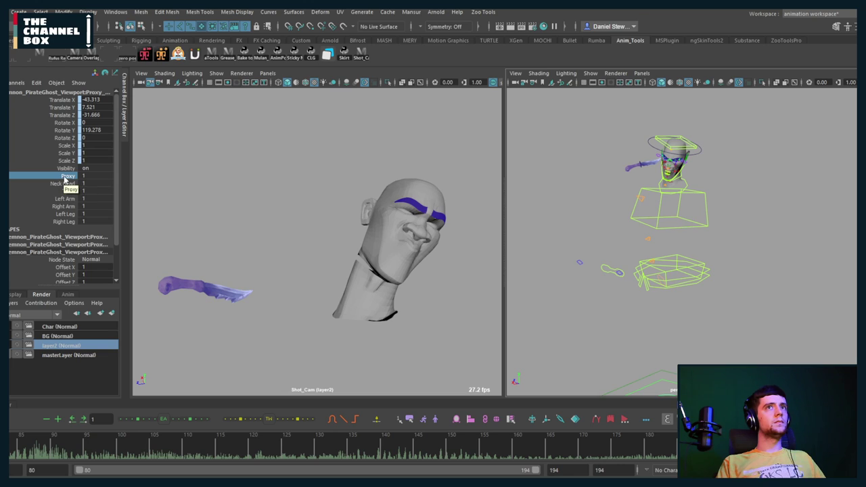
pyautogui.keyDown('alt'); pyautogui.moveTo(679, 253); pyautogui.dragTo(711, 253); pyautogui.keyUp('alt')
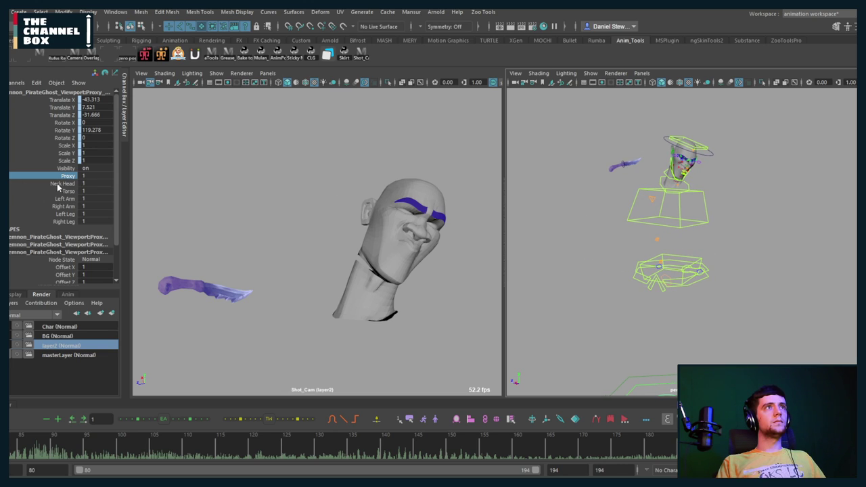
pyautogui.moveTo(58, 187); pyautogui.dragTo(62, 224)
pyautogui.moveTo(616, 232); pyautogui.dragTo(549, 236, button='middle')
# Switch the Proxy attribute to 0 and back to 1 to compare the two bodies in layer2
pyautogui.click(45, 176)
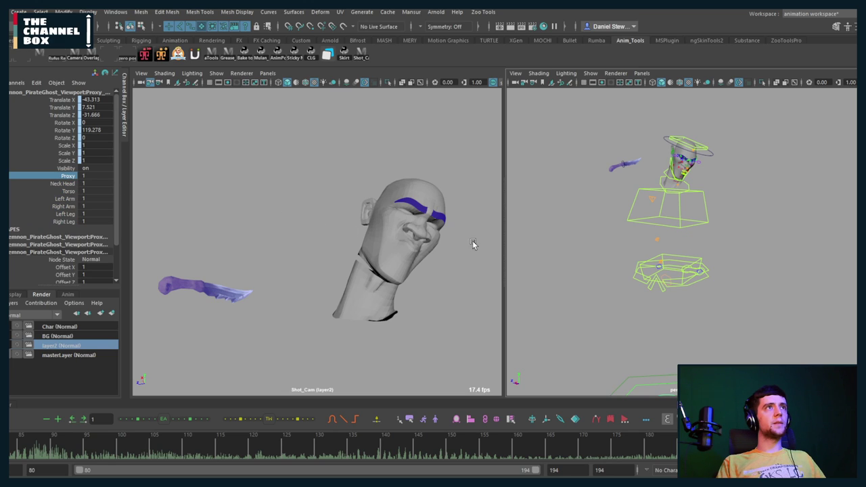
pyautogui.moveTo(472, 243); pyautogui.dragTo(579, 257, button='middle')
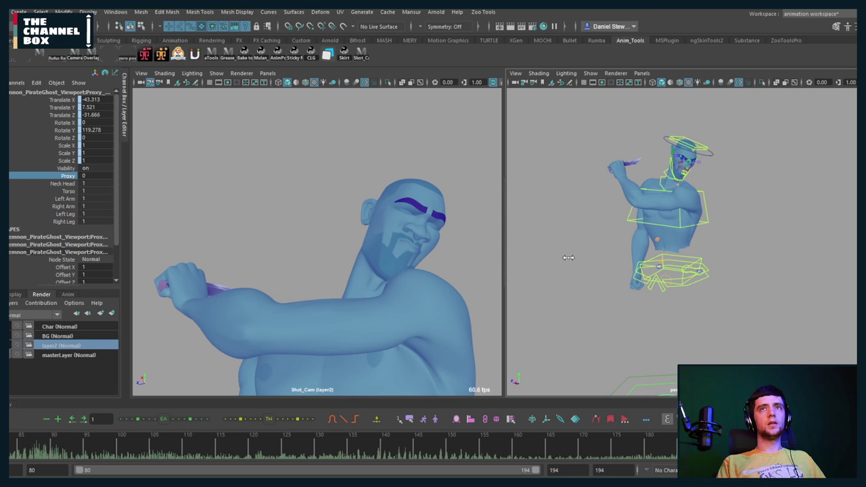
pyautogui.moveTo(642, 257); pyautogui.dragTo(676, 260, button='middle')
# Try the six body-part attributes from Neck Head to Right Leg at lower values and return them to 1
pyautogui.keyDown('alt'); pyautogui.moveTo(649, 274); pyautogui.dragTo(672, 300); pyautogui.keyUp('alt')
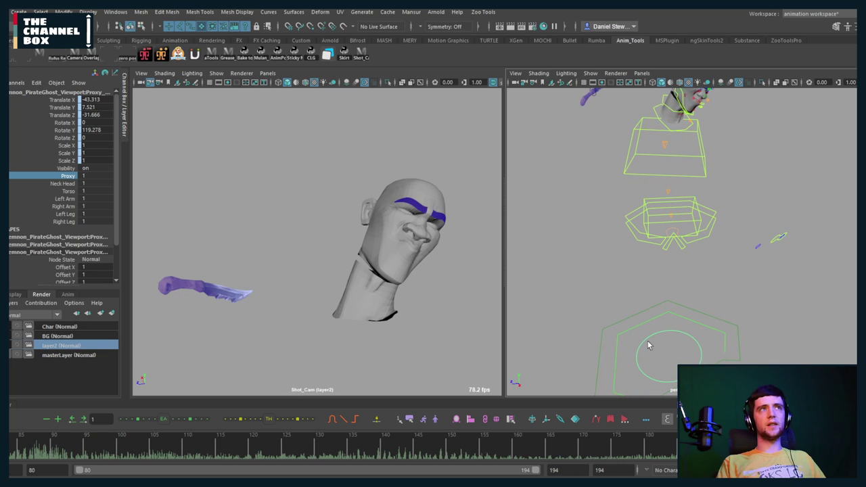
pyautogui.moveTo(36, 183); pyautogui.dragTo(73, 230)
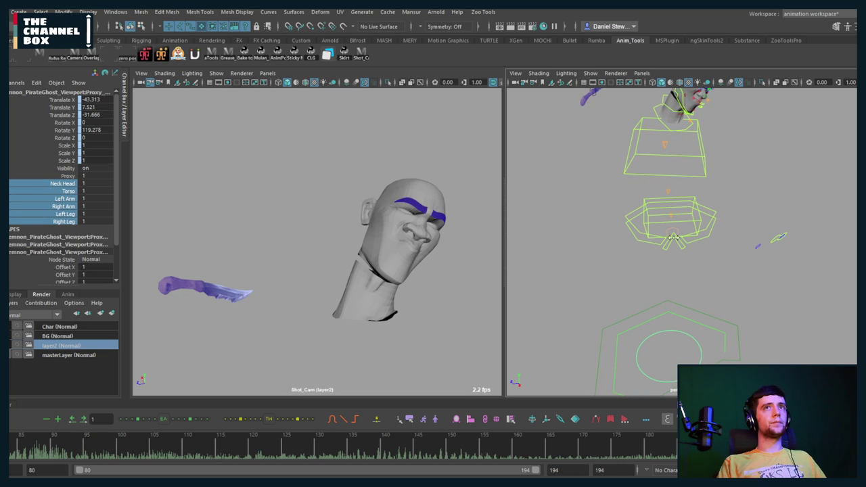
pyautogui.moveTo(673, 238); pyautogui.dragTo(533, 241, button='middle')
pyautogui.moveTo(590, 239); pyautogui.dragTo(693, 238, button='middle')
# Activate masterLayer and view the complete proxy character in the set from another side
pyautogui.keyDown('alt'); pyautogui.moveTo(693, 239); pyautogui.dragTo(626, 249, button='right'); pyautogui.keyUp('alt')
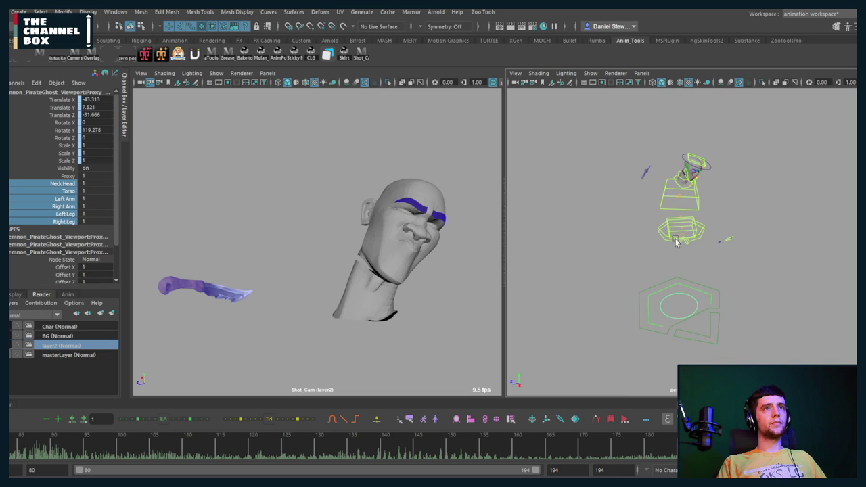
pyautogui.keyDown('alt'); pyautogui.moveTo(626, 249); pyautogui.dragTo(608, 261); pyautogui.keyUp('alt')
pyautogui.click(61, 355)
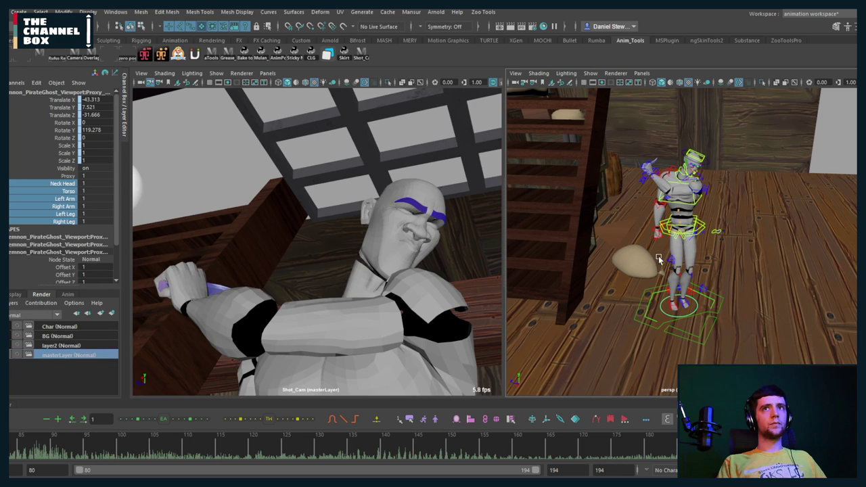
pyautogui.keyDown('alt'); pyautogui.moveTo(690, 211); pyautogui.dragTo(633, 223); pyautogui.keyUp('alt')
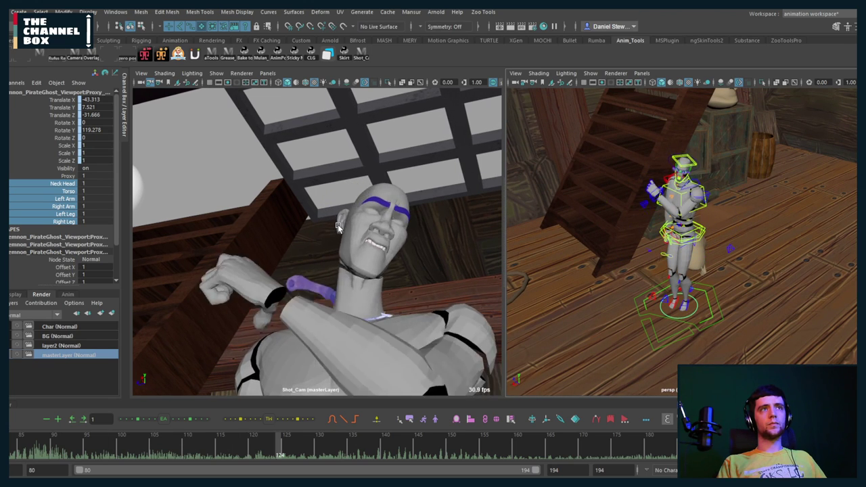
# Set the Proxy attribute to 0 and play the shot in masterLayer with the full-detail pirate body
pyautogui.click(55, 177)
pyautogui.moveTo(639, 241); pyautogui.dragTo(567, 249, button='middle')
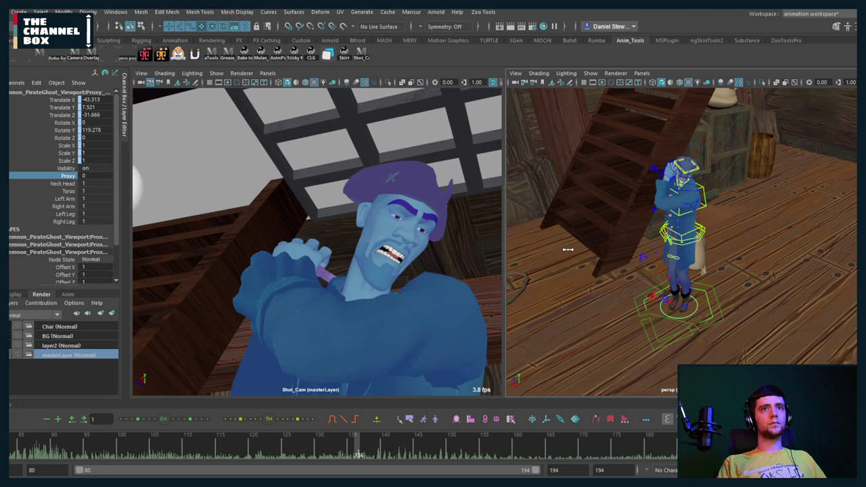
pyautogui.keyDown('alt'); pyautogui.moveTo(628, 232); pyautogui.dragTo(645, 211, button='right'); pyautogui.keyUp('alt')
pyautogui.keyDown('alt'); pyautogui.moveTo(645, 211); pyautogui.dragTo(655, 255); pyautogui.keyUp('alt')
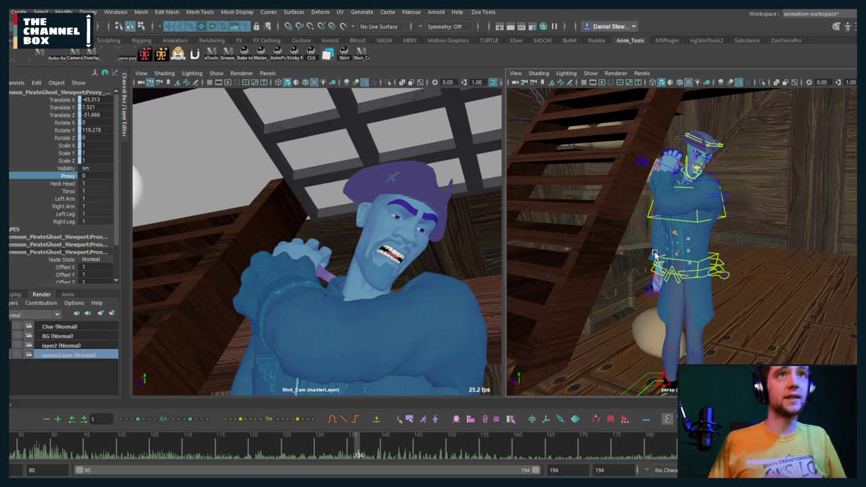
pyautogui.click(11, 449)
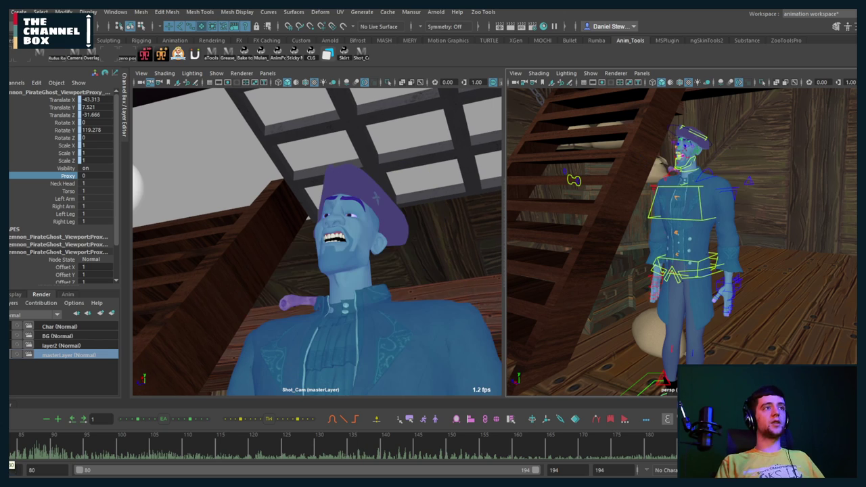
pyautogui.keyDown('alt'); pyautogui.moveTo(646, 250); pyautogui.dragTo(644, 271, button='middle'); pyautogui.keyUp('alt')
pyautogui.hotkey('alt', 'v')
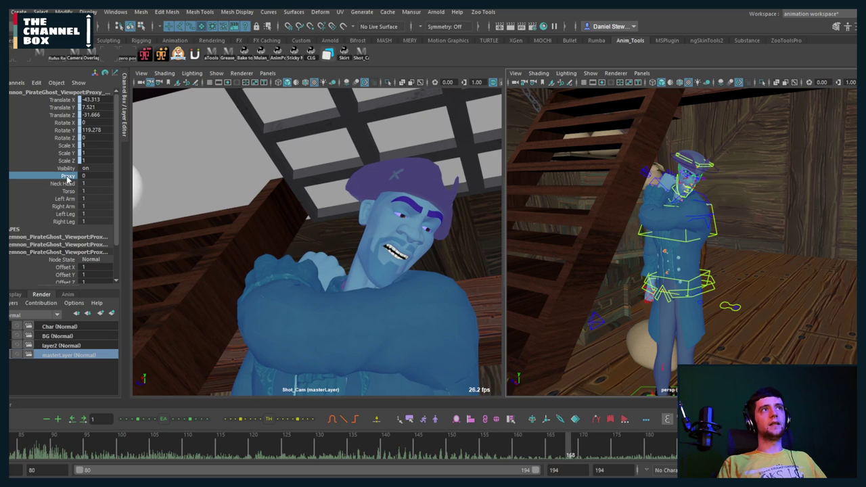
# Set the Proxy attribute to 1 and play the shot in masterLayer with the proxy body
pyautogui.moveTo(583, 205); pyautogui.dragTo(698, 206, button='middle')
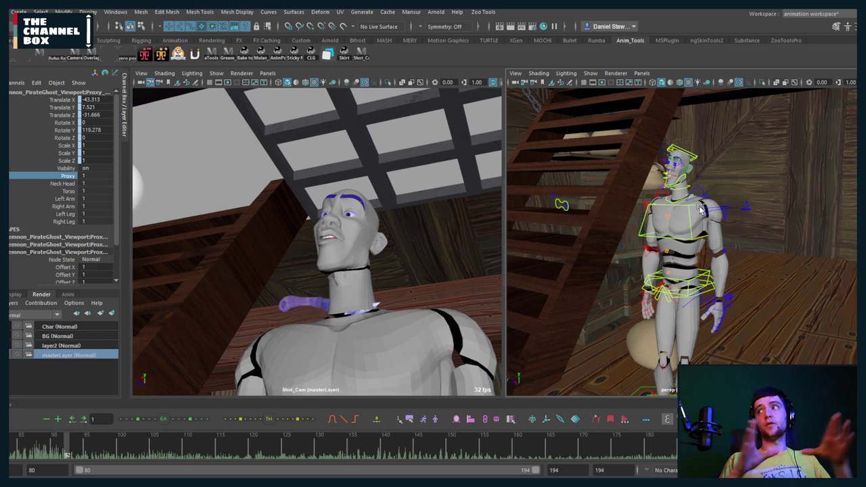
pyautogui.keyDown('alt'); pyautogui.moveTo(684, 236); pyautogui.dragTo(663, 294); pyautogui.keyUp('alt')
pyautogui.hotkey('alt', 'v')
pyautogui.hotkey('alt', 'v')
# Select the complete proxy character with its controls, create a new render layer from the selection and activate it
pyautogui.keyDown('alt'); pyautogui.moveTo(662, 293); pyautogui.dragTo(641, 184, button='middle'); pyautogui.keyUp('alt')
pyautogui.keyDown('alt'); pyautogui.moveTo(652, 201); pyautogui.dragTo(717, 361); pyautogui.keyUp('alt')
pyautogui.moveTo(804, 163); pyautogui.dragTo(747, 243)
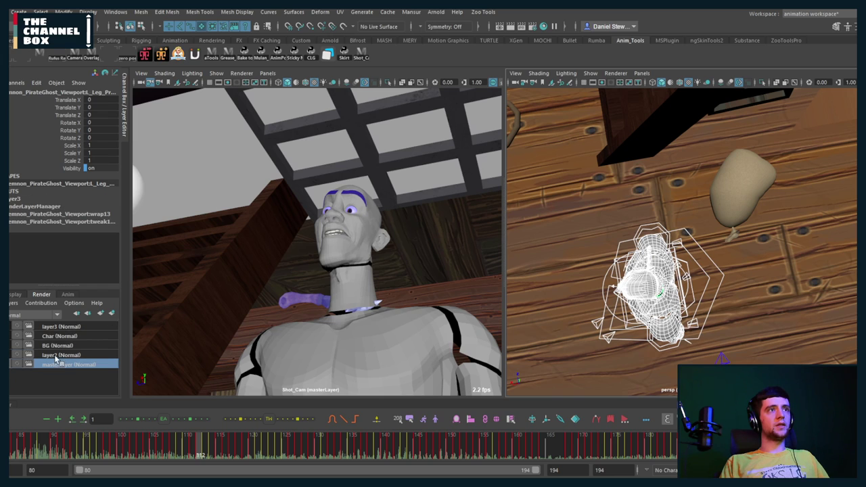
pyautogui.click(54, 327)
# Play the shot and switch between layer3 and masterLayer to compare playback with and without the set
pyautogui.keyDown('alt'); pyautogui.moveTo(777, 318); pyautogui.dragTo(783, 202); pyautogui.keyUp('alt')
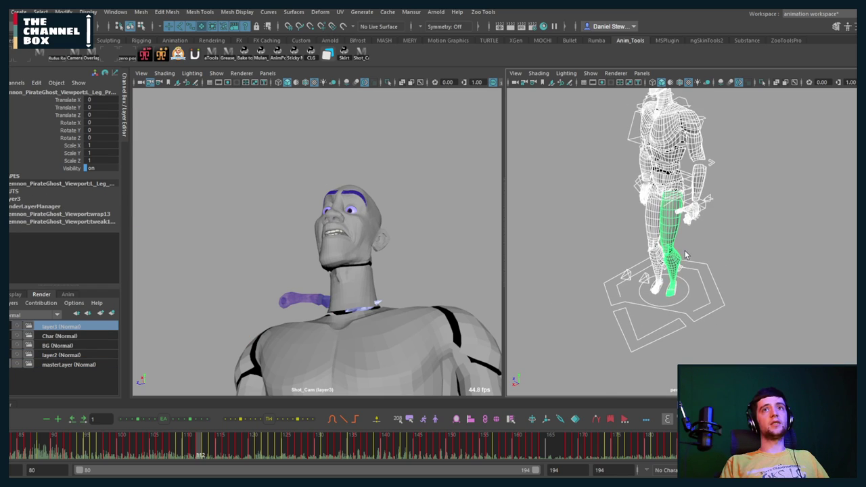
pyautogui.keyDown('alt'); pyautogui.moveTo(783, 201); pyautogui.dragTo(775, 289, button='middle'); pyautogui.keyUp('alt')
pyautogui.click(787, 274)
pyautogui.hotkey('alt', 'v')
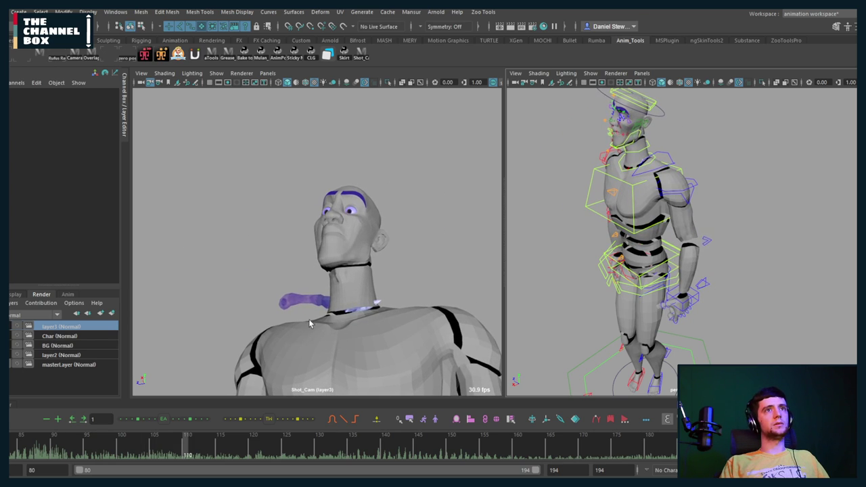
pyautogui.click(75, 367)
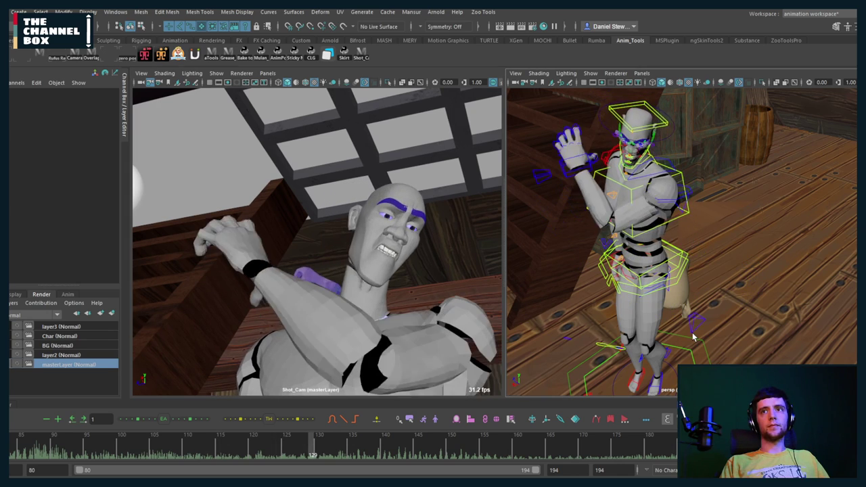
pyautogui.click(49, 328)
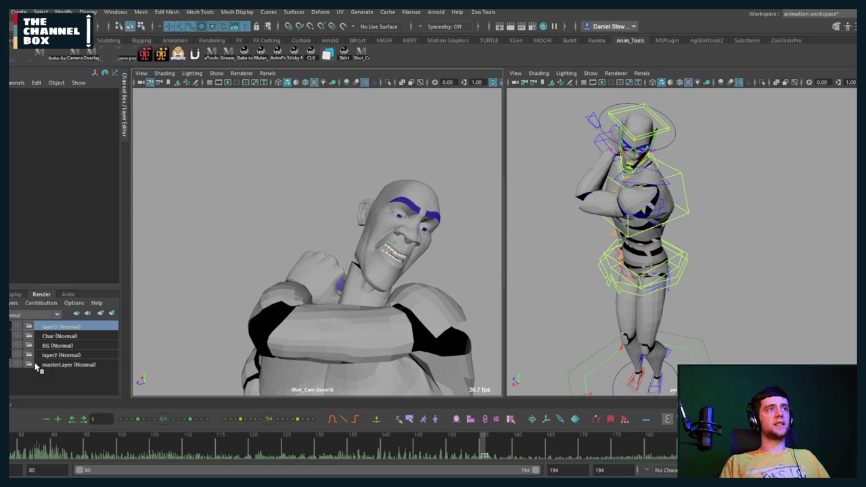
# View the proxy character in masterLayer from several sides and compare it with the head-only layer2
pyautogui.click(37, 364)
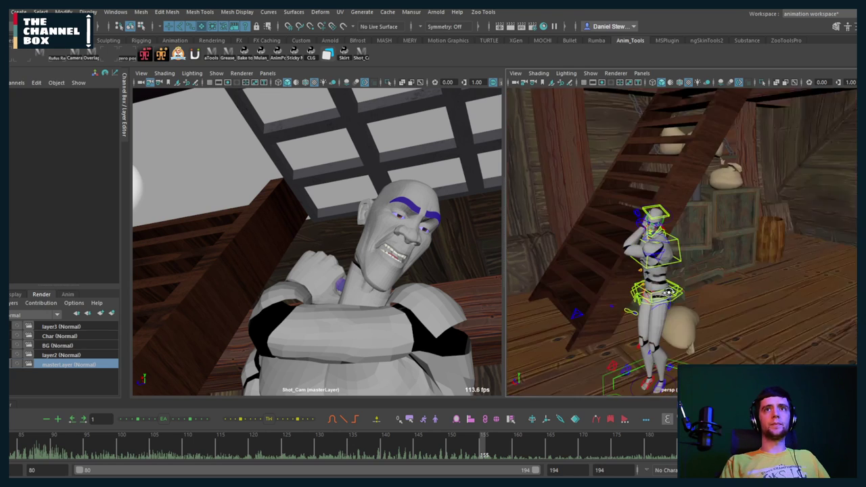
pyautogui.keyDown('alt'); pyautogui.moveTo(668, 292); pyautogui.dragTo(734, 270); pyautogui.keyUp('alt')
pyautogui.keyDown('alt'); pyautogui.moveTo(649, 192); pyautogui.dragTo(664, 251, button='right'); pyautogui.keyUp('alt')
pyautogui.keyDown('alt'); pyautogui.moveTo(728, 309); pyautogui.dragTo(700, 292, button='right'); pyautogui.keyUp('alt')
pyautogui.keyDown('alt'); pyautogui.moveTo(700, 292); pyautogui.dragTo(703, 286, button='middle'); pyautogui.keyUp('alt')
pyautogui.keyDown('alt'); pyautogui.moveTo(703, 286); pyautogui.dragTo(592, 278, button='right'); pyautogui.keyUp('alt')
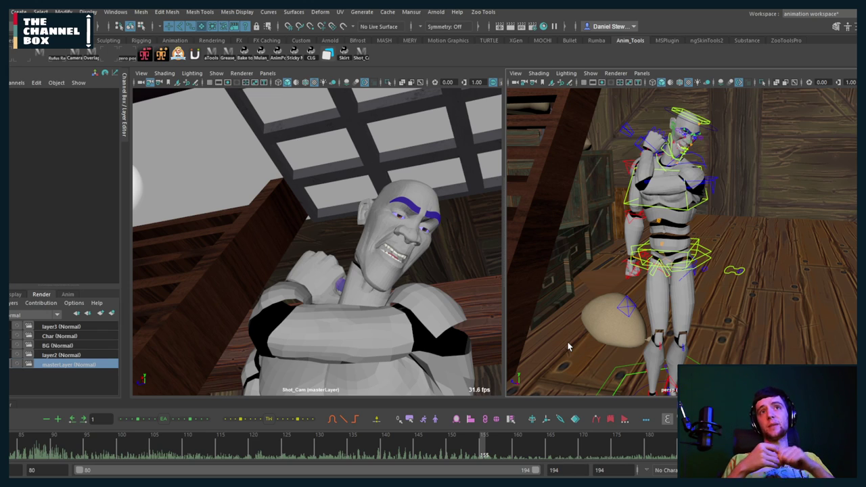
pyautogui.click(61, 355)
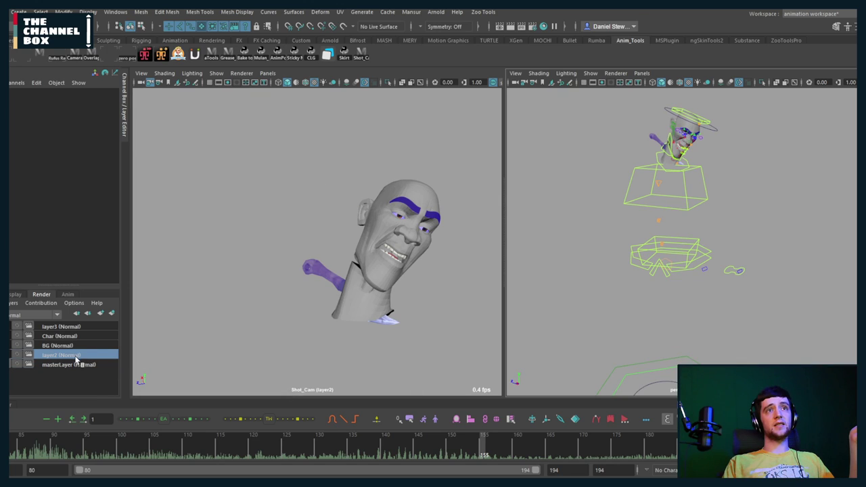
pyautogui.click(70, 364)
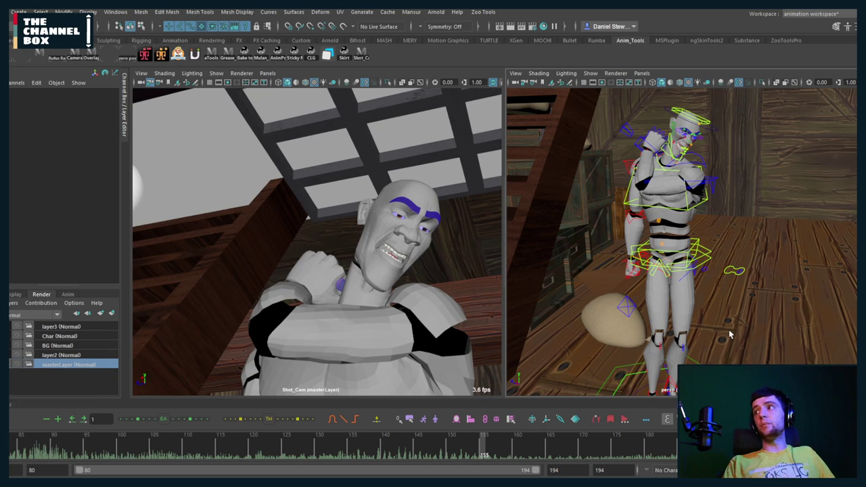
# Select the ground control that holds the proxy attributes and try changing its Neck Head attribute
pyautogui.keyDown('alt'); pyautogui.moveTo(728, 330); pyautogui.dragTo(748, 329); pyautogui.keyUp('alt')
pyautogui.keyDown('alt'); pyautogui.moveTo(747, 329); pyautogui.dragTo(734, 295, button='middle'); pyautogui.keyUp('alt')
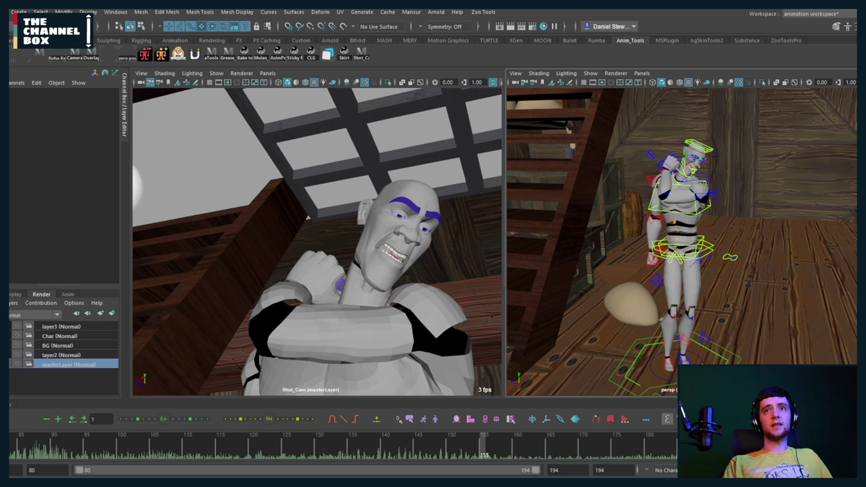
pyautogui.click(701, 363)
pyautogui.scroll(5, 718, 275)
pyautogui.keyDown('alt'); pyautogui.moveTo(680, 288); pyautogui.dragTo(705, 316, button='middle'); pyautogui.keyUp('alt')
pyautogui.keyDown('alt'); pyautogui.moveTo(705, 315); pyautogui.dragTo(656, 309, button='right'); pyautogui.keyUp('alt')
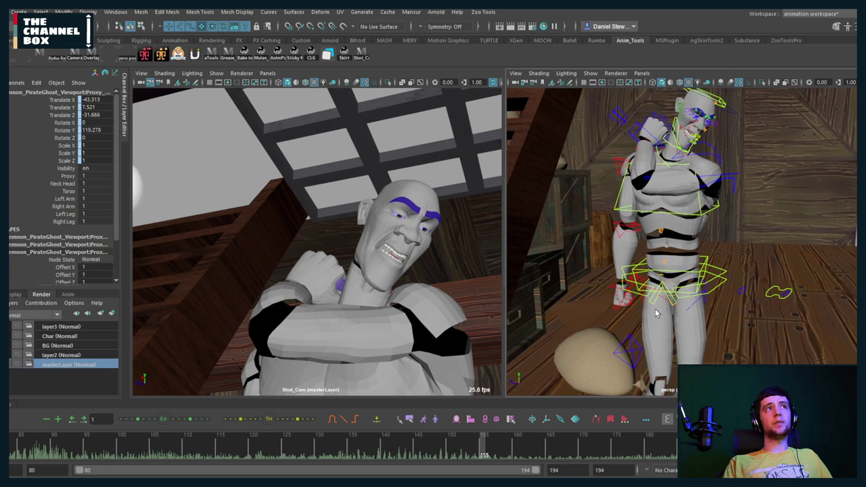
pyautogui.click(61, 184)
pyautogui.moveTo(615, 204); pyautogui.dragTo(708, 220, button='middle')
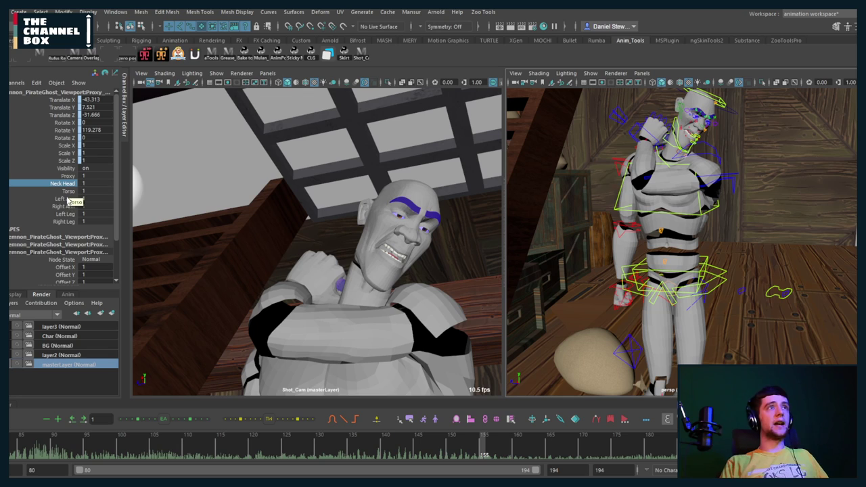
# Set the Left Arm, Right Arm, Left Leg and Right Leg attributes to 0 and view the reduced proxy body
pyautogui.click(65, 199)
pyautogui.keyDown('shift'); pyautogui.click(64, 207); pyautogui.keyUp('shift')
pyautogui.moveTo(576, 225); pyautogui.dragTo(527, 232, button='middle')
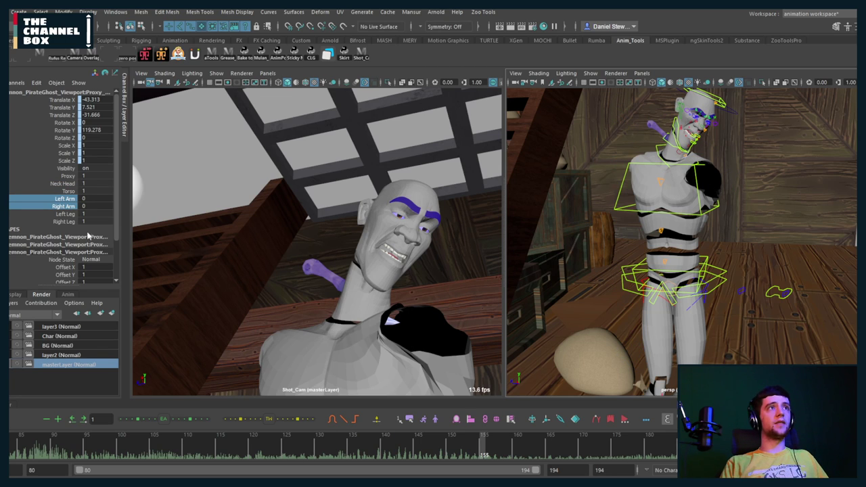
pyautogui.moveTo(66, 212); pyautogui.dragTo(65, 223)
pyautogui.moveTo(641, 245); pyautogui.dragTo(554, 258, button='middle')
pyautogui.keyDown('alt'); pyautogui.moveTo(654, 221); pyautogui.dragTo(639, 269, button='middle'); pyautogui.keyUp('alt')
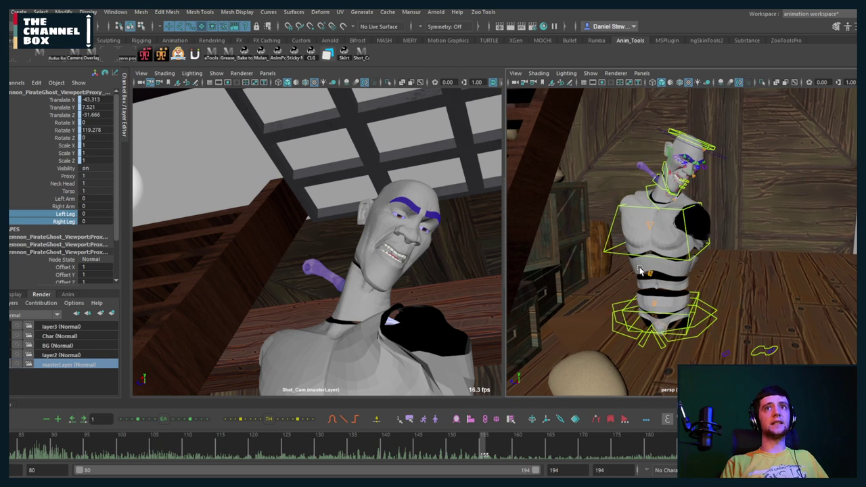
pyautogui.keyDown('alt'); pyautogui.moveTo(639, 271); pyautogui.dragTo(707, 120); pyautogui.keyUp('alt')
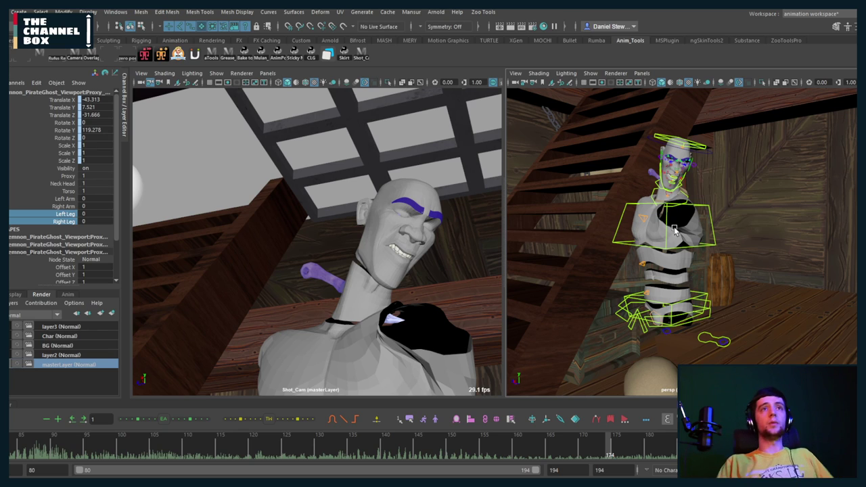
pyautogui.keyDown('alt'); pyautogui.moveTo(656, 258); pyautogui.dragTo(671, 264); pyautogui.keyUp('alt')
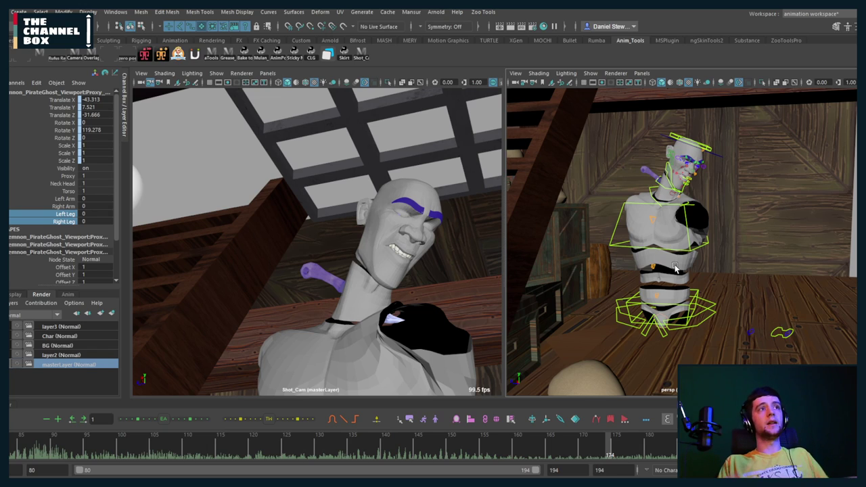
pyautogui.moveTo(683, 263)
pyautogui.keyDown('alt'); pyautogui.mouseDown()
pyautogui.moveTo(669, 269)
pyautogui.moveTo(684, 267)
pyautogui.mouseUp(); pyautogui.keyUp('alt')
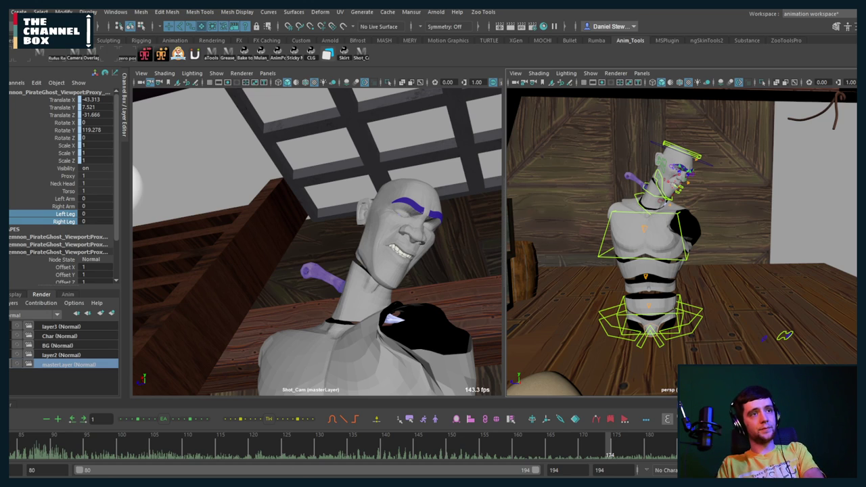
# Switch to the Maya window with the T-posed character and display its rig controls around the body
pyautogui.moveTo(328, 475)
pyautogui.click(538, 463)
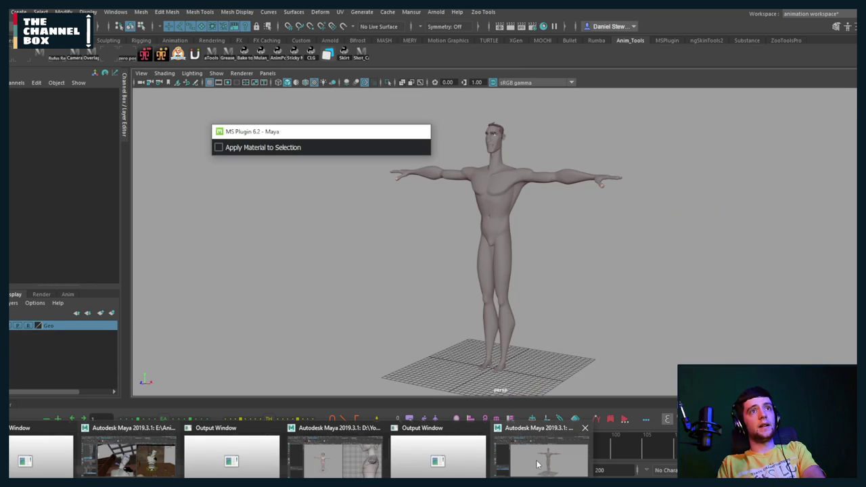
pyautogui.moveTo(552, 238)
pyautogui.keyDown('alt'); pyautogui.mouseDown()
pyautogui.moveTo(570, 248)
pyautogui.moveTo(498, 251)
pyautogui.moveTo(552, 250)
pyautogui.mouseUp(); pyautogui.keyUp('alt')
pyautogui.hotkey('alt', '1')
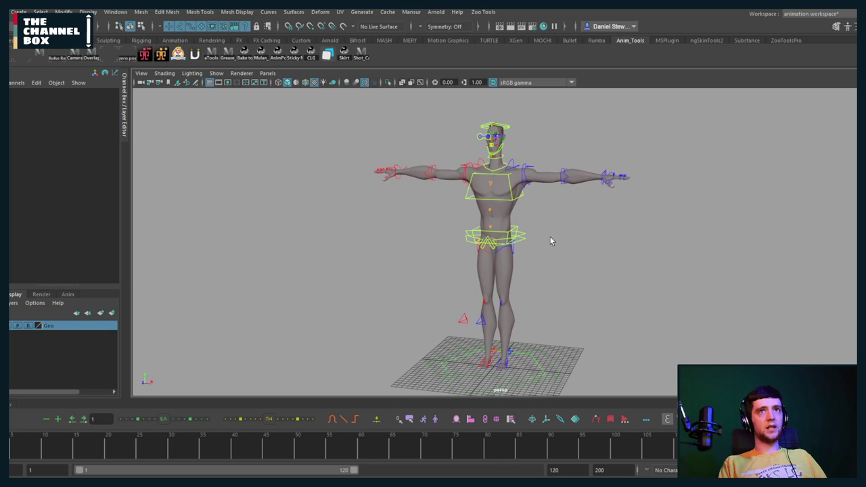
pyautogui.scroll(3, 493, 211)
pyautogui.keyDown('alt'); pyautogui.moveTo(491, 210); pyautogui.dragTo(518, 203); pyautogui.keyUp('alt')
pyautogui.scroll(5, 518, 203)
pyautogui.keyDown('alt'); pyautogui.moveTo(518, 203); pyautogui.dragTo(512, 244, button='middle'); pyautogui.keyUp('alt')
pyautogui.scroll(-8, 512, 248)
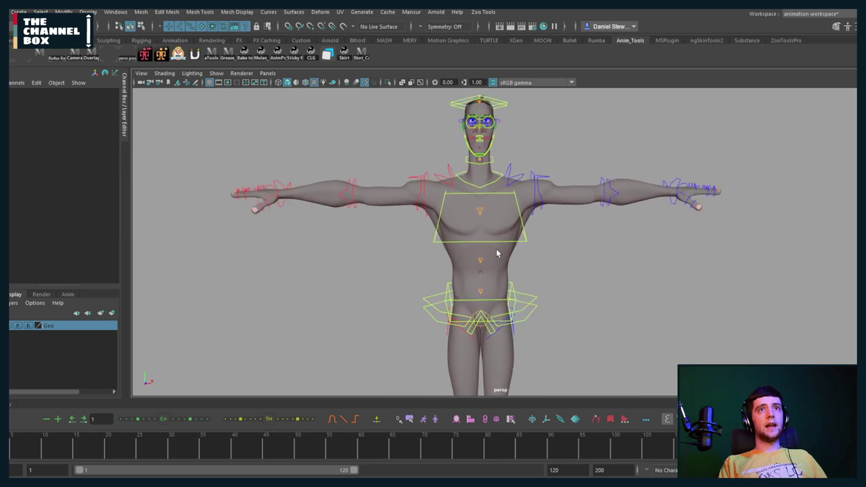
pyautogui.keyDown('alt'); pyautogui.moveTo(504, 238); pyautogui.dragTo(509, 230); pyautogui.keyUp('alt')
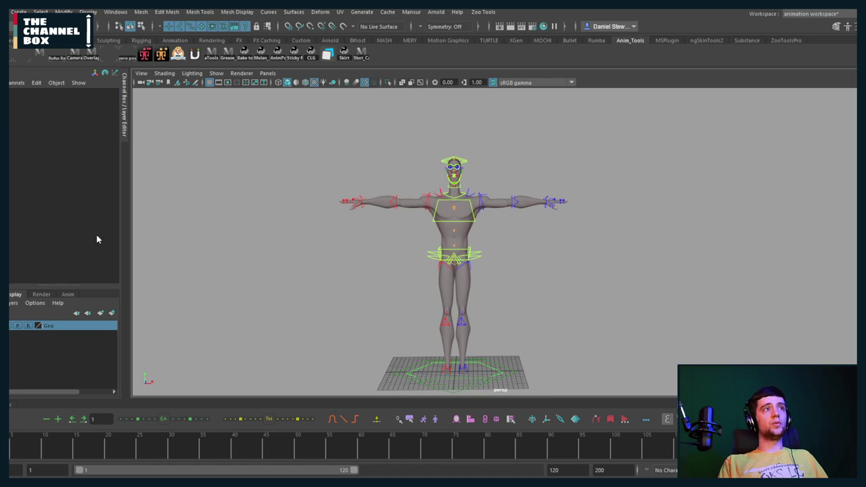
# Make the Geo layer selectable, duplicate the body mesh and unlock the copy's translate, rotate, scale and visibility channels
pyautogui.click(28, 325)
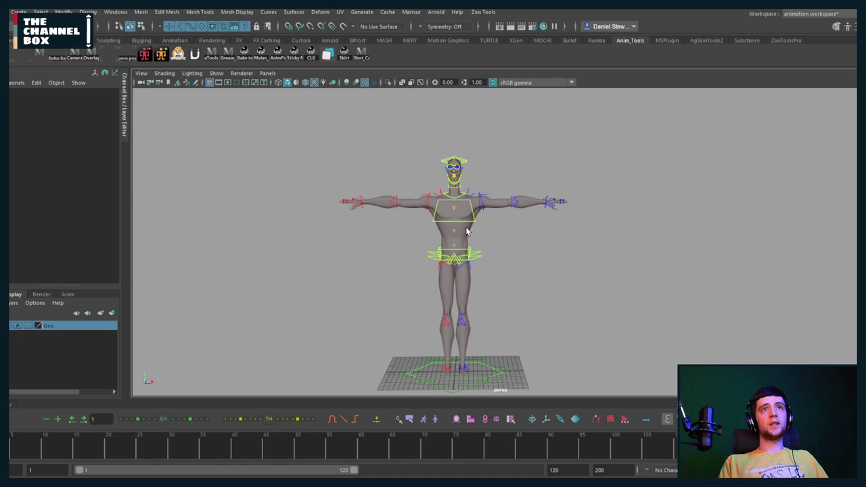
pyautogui.click(468, 230)
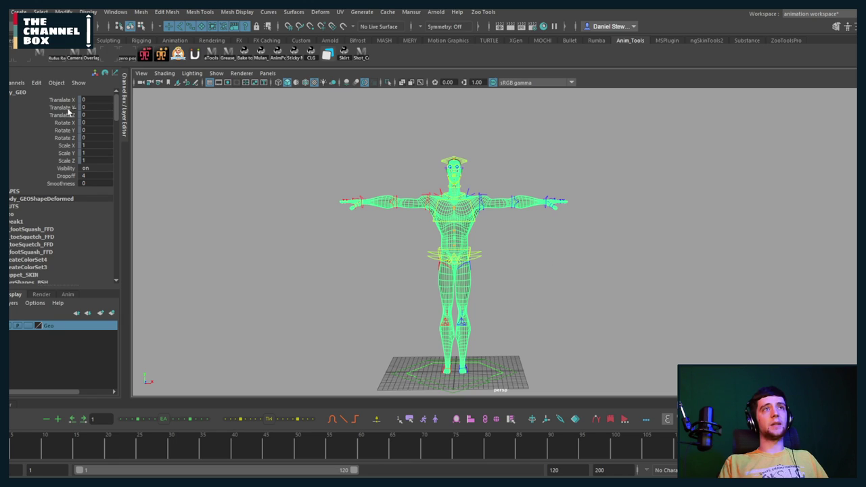
pyautogui.moveTo(72, 100); pyautogui.dragTo(74, 171)
pyautogui.rightClick(65, 148)
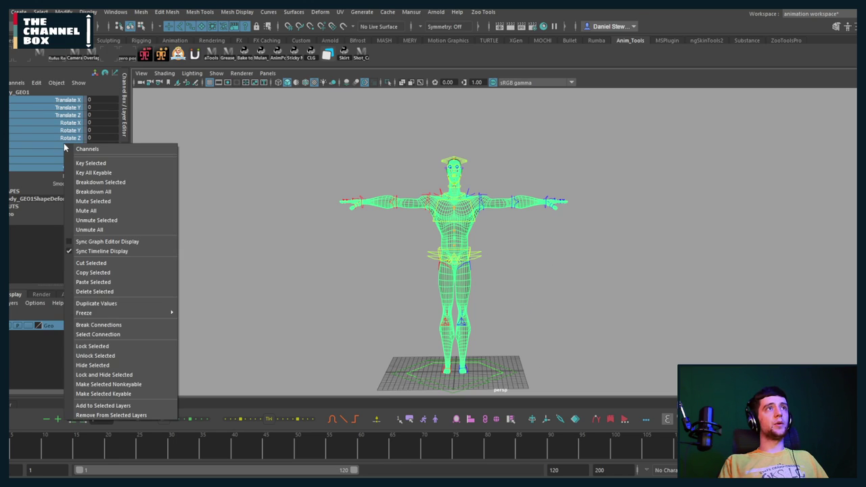
pyautogui.click(91, 355)
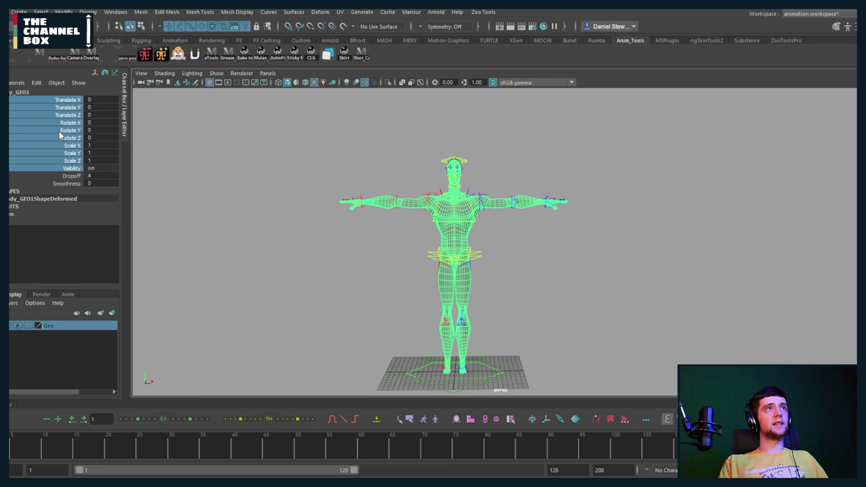
# Move the duplicated body mesh along X to about 265 so it stands beside the rig
pyautogui.keyDown('alt'); pyautogui.moveTo(427, 300); pyautogui.dragTo(354, 272, button='middle'); pyautogui.keyUp('alt')
pyautogui.press('w')
pyautogui.moveTo(453, 343); pyautogui.dragTo(744, 339)
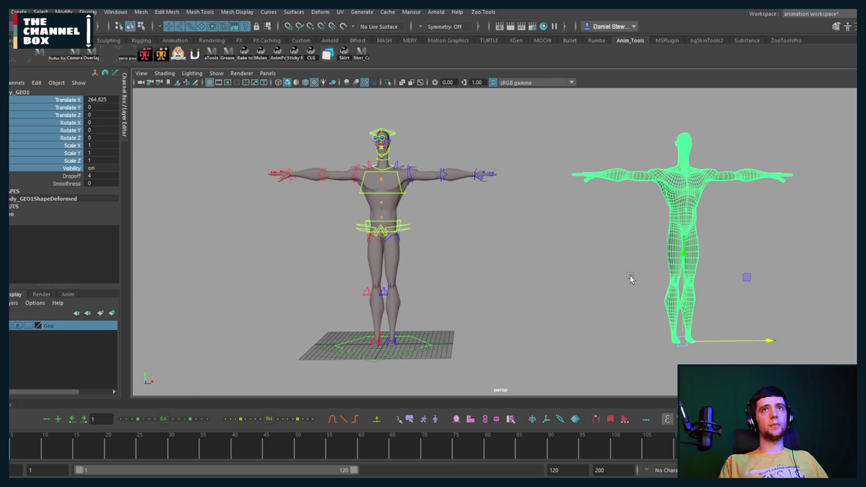
pyautogui.click(721, 222)
pyautogui.keyDown('alt'); pyautogui.moveTo(721, 223); pyautogui.dragTo(651, 245, button='middle'); pyautogui.keyUp('alt')
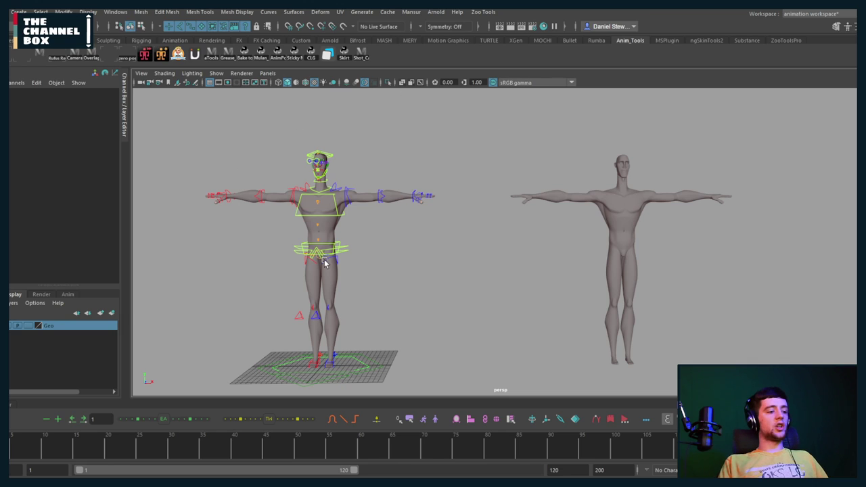
# Hide the rig controls and frame the upper body of the duplicated mesh
pyautogui.hotkey('alt', '1')
pyautogui.scroll(3, 639, 181)
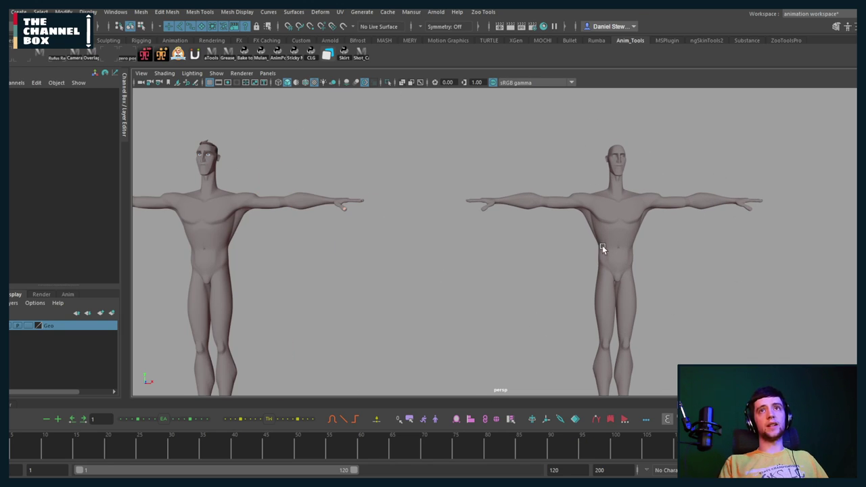
pyautogui.keyDown('alt'); pyautogui.moveTo(631, 263); pyautogui.dragTo(543, 288, button='middle'); pyautogui.keyUp('alt')
pyautogui.scroll(5, 537, 230)
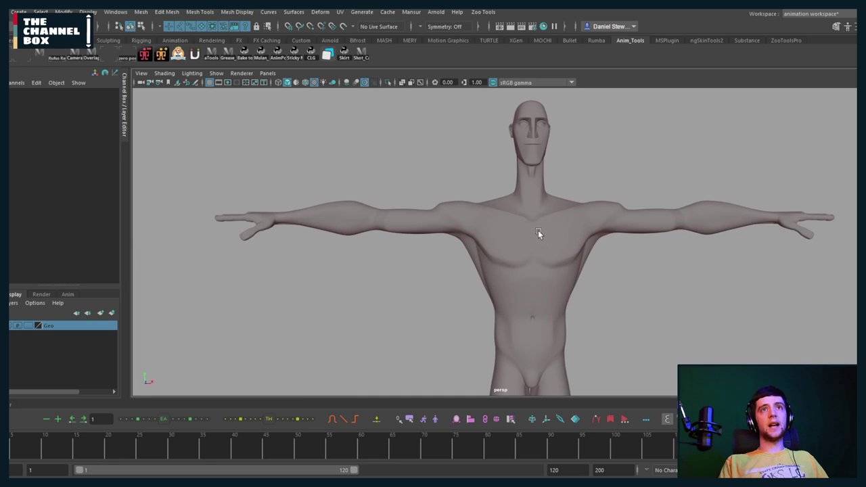
pyautogui.keyDown('alt'); pyautogui.moveTo(539, 232); pyautogui.dragTo(511, 253, button='middle'); pyautogui.keyUp('alt')
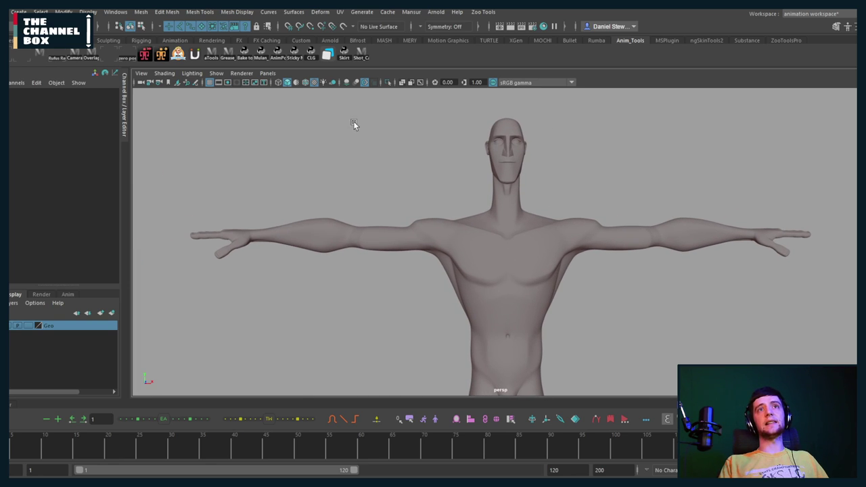
# Apply Harden Edge to the duplicated body mesh
pyautogui.click(487, 277)
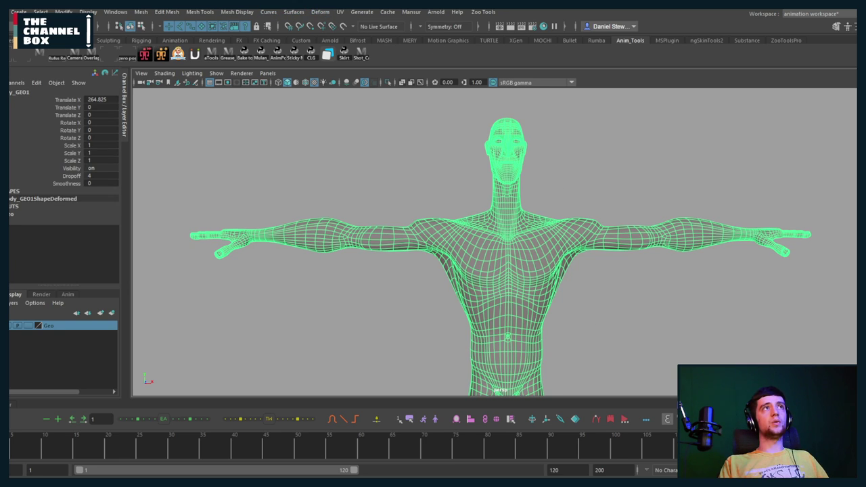
pyautogui.click(237, 11)
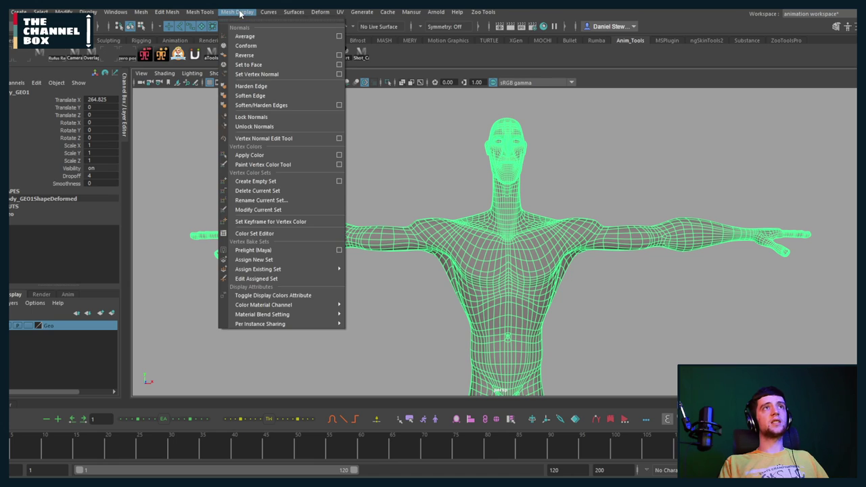
pyautogui.click(246, 87)
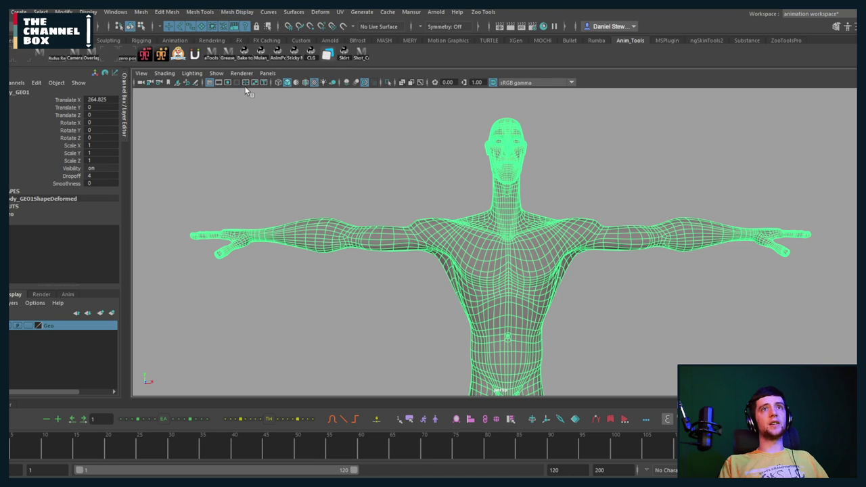
pyautogui.click(397, 190)
pyautogui.scroll(5, 489, 264)
pyautogui.click(504, 260)
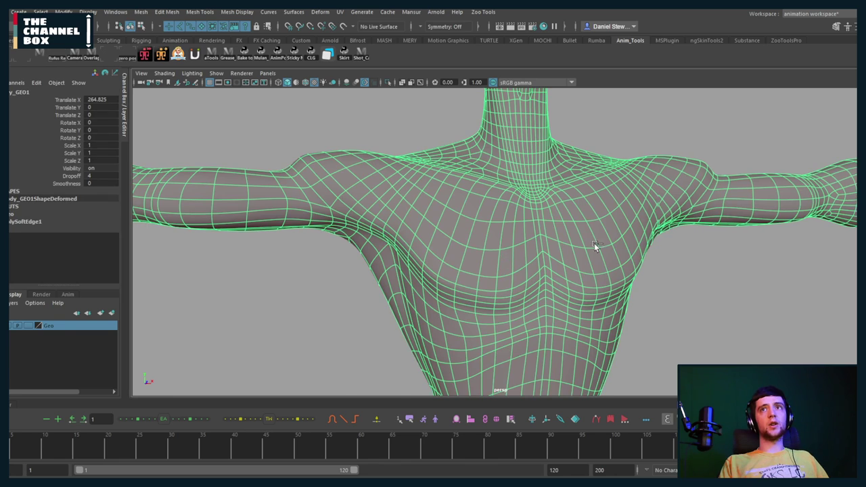
# Check the smoothing attributes of the duplicated body's shape node and the shading on its chest
pyautogui.hotkey('ctrl', 'a')
pyautogui.click(663, 185)
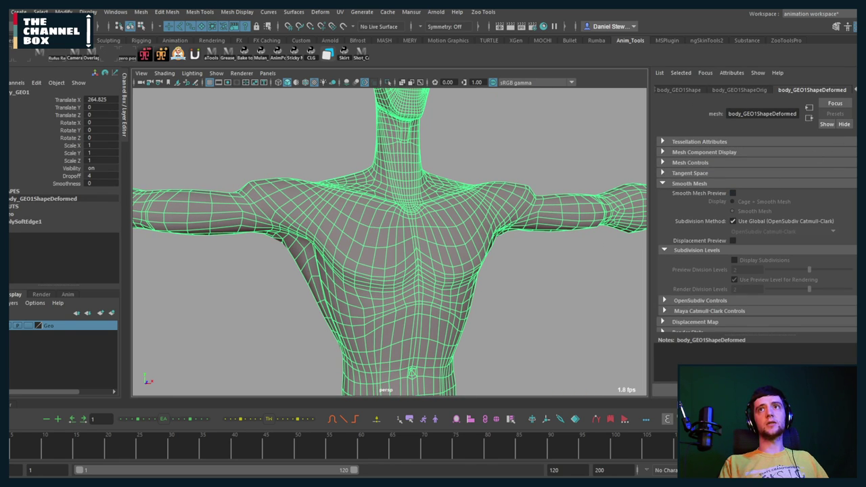
pyautogui.hotkey('ctrl', 'a')
pyautogui.click(690, 283)
pyautogui.scroll(-4, 656, 274)
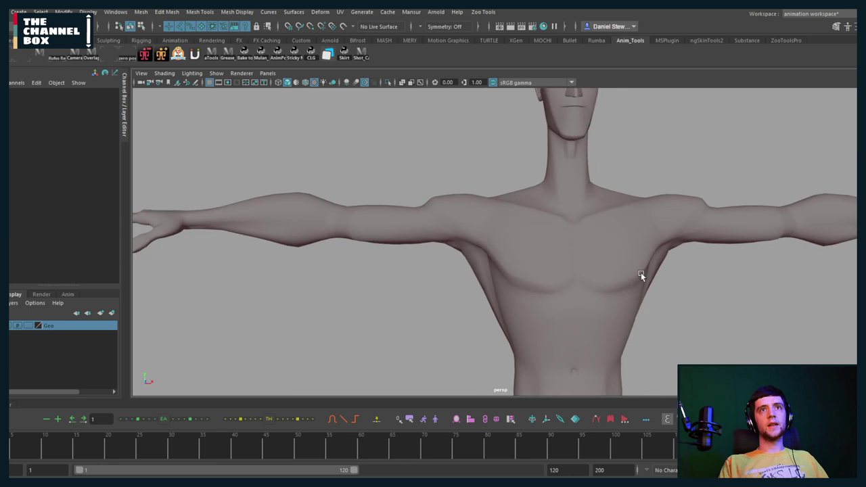
pyautogui.keyDown('alt'); pyautogui.moveTo(612, 262); pyautogui.dragTo(554, 240, button='middle'); pyautogui.keyUp('alt')
# Unlock the normals of the duplicated body mesh and check the shading on its chest
pyautogui.click(548, 236)
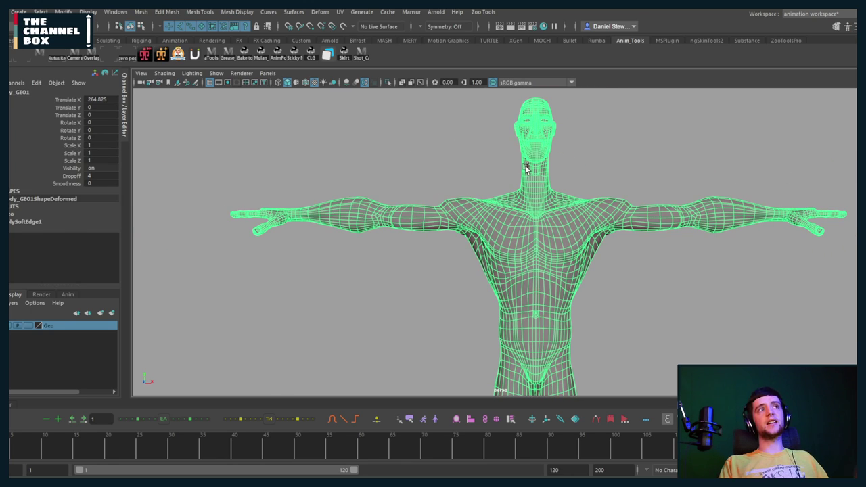
pyautogui.click(316, 15)
pyautogui.moveTo(237, 11)
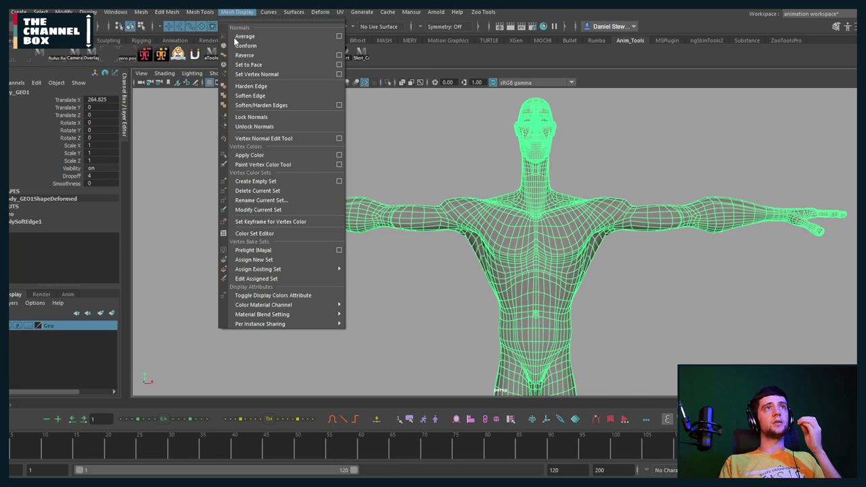
pyautogui.click(249, 126)
pyautogui.click(457, 164)
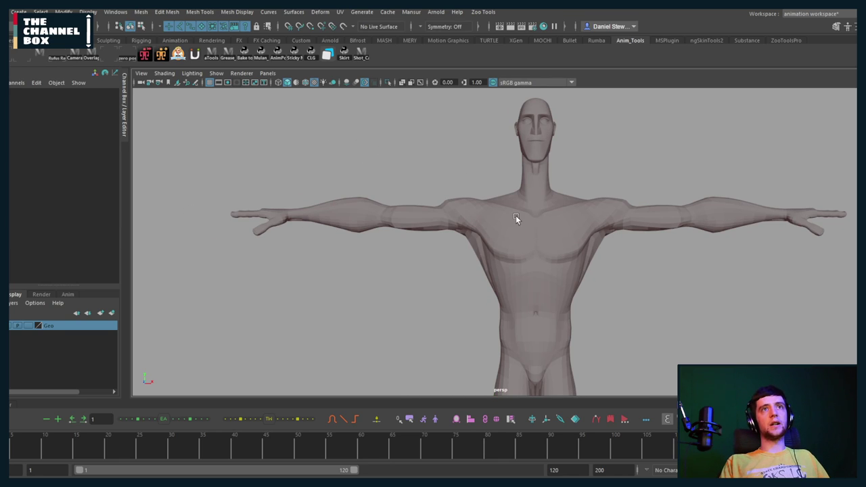
pyautogui.keyDown('alt'); pyautogui.moveTo(515, 215); pyautogui.dragTo(552, 213); pyautogui.keyUp('alt')
pyautogui.scroll(3, 520, 215)
pyautogui.scroll(3, 522, 218)
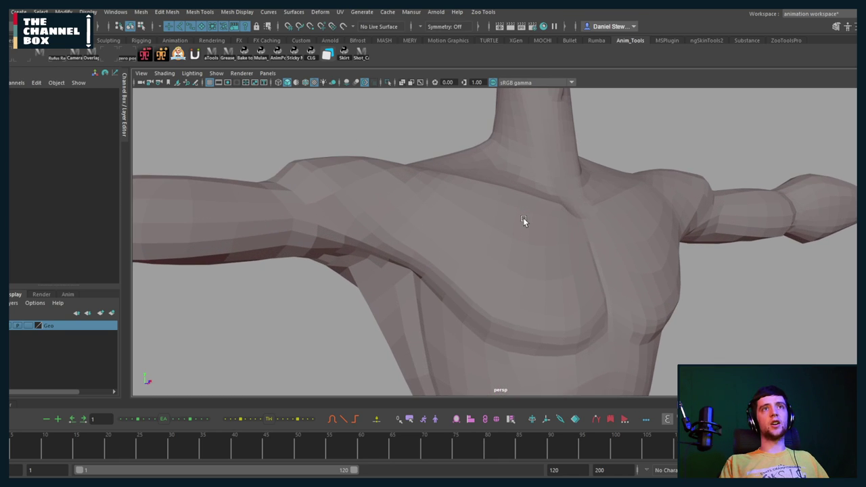
# Delete the construction history of the duplicated body mesh
pyautogui.click(531, 218)
pyautogui.click(6, 12)
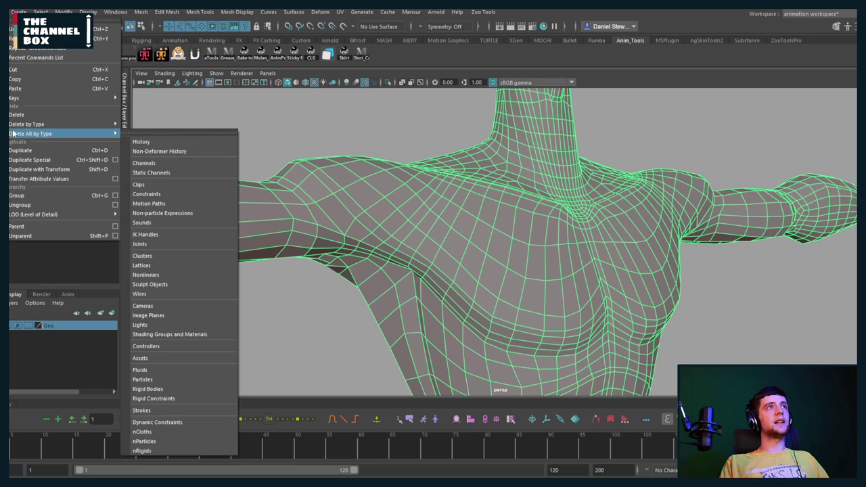
pyautogui.moveTo(20, 124)
pyautogui.click(160, 132)
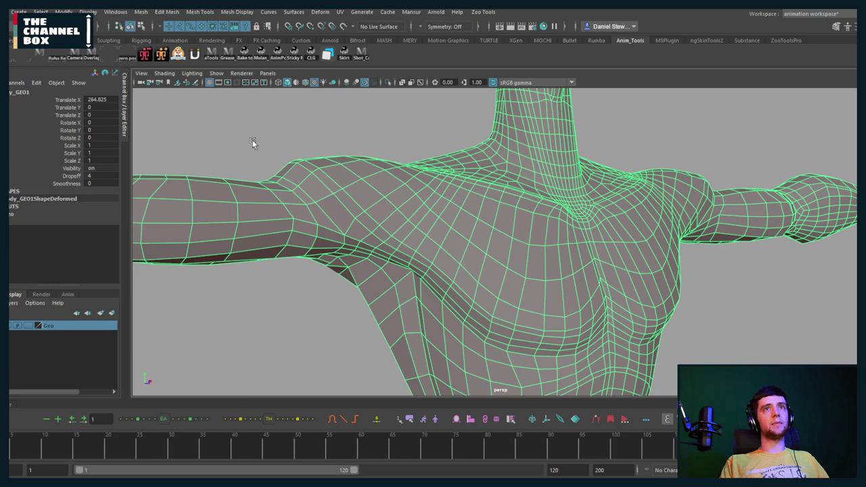
pyautogui.click(303, 136)
# Inspect the shading of the duplicated body's torso, neck and arms from several angles
pyautogui.scroll(-5, 540, 190)
pyautogui.keyDown('alt'); pyautogui.moveTo(545, 191); pyautogui.dragTo(563, 197); pyautogui.keyUp('alt')
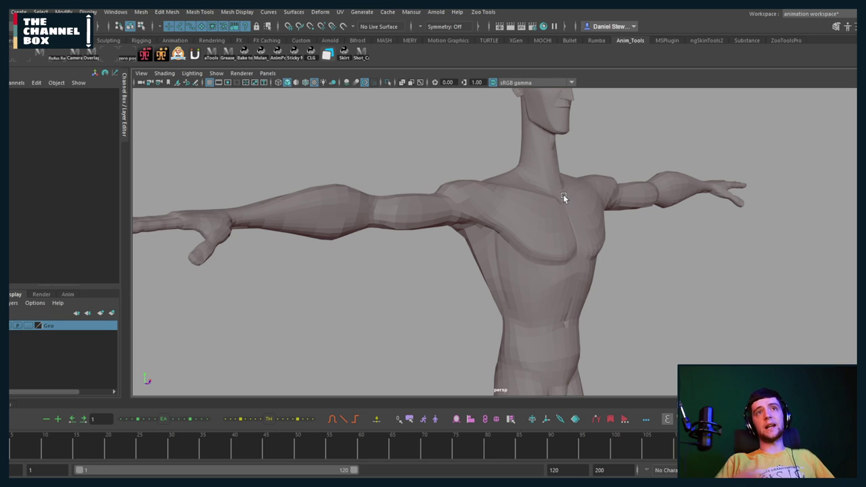
pyautogui.keyDown('alt'); pyautogui.moveTo(640, 178); pyautogui.dragTo(556, 137); pyautogui.keyUp('alt')
pyautogui.keyDown('alt'); pyautogui.moveTo(556, 136); pyautogui.dragTo(561, 169, button='right'); pyautogui.keyUp('alt')
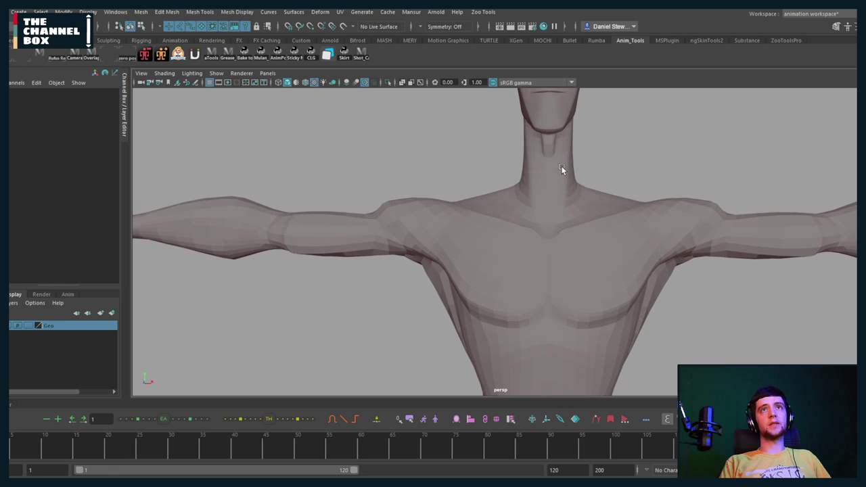
pyautogui.keyDown('alt'); pyautogui.moveTo(562, 170); pyautogui.dragTo(532, 257, button='middle'); pyautogui.keyUp('alt')
pyautogui.moveTo(533, 257)
pyautogui.keyDown('alt'); pyautogui.mouseDown()
pyautogui.moveTo(492, 255)
pyautogui.moveTo(548, 258)
pyautogui.mouseUp(); pyautogui.keyUp('alt')
pyautogui.scroll(-4, 549, 257)
pyautogui.keyDown('alt'); pyautogui.moveTo(549, 257); pyautogui.dragTo(524, 238, button='middle'); pyautogui.keyUp('alt')
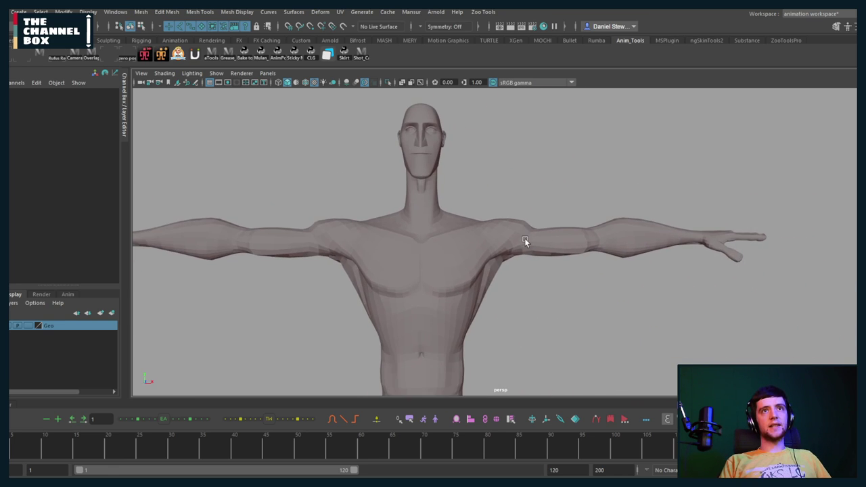
pyautogui.scroll(4, 525, 234)
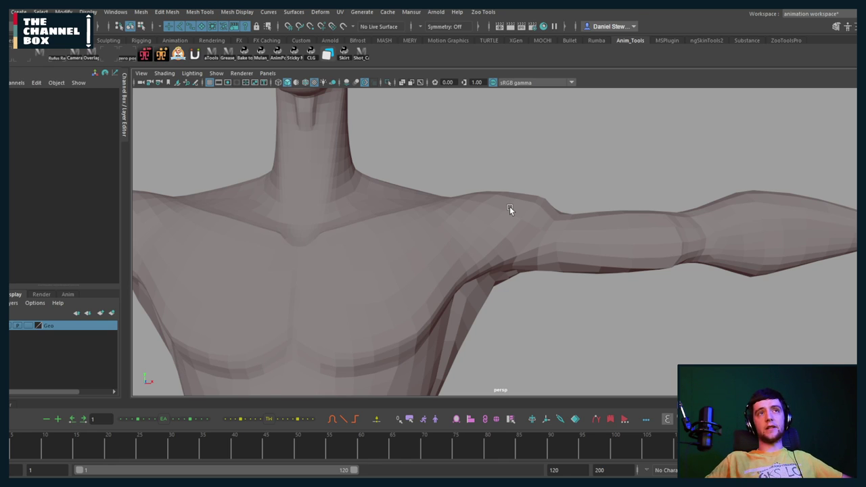
# Delete two adjacent face loops around the base of the neck to separate it from the torso
pyautogui.keyDown('alt'); pyautogui.moveTo(356, 197); pyautogui.dragTo(534, 244, button='middle'); pyautogui.keyUp('alt')
pyautogui.scroll(5, 440, 217)
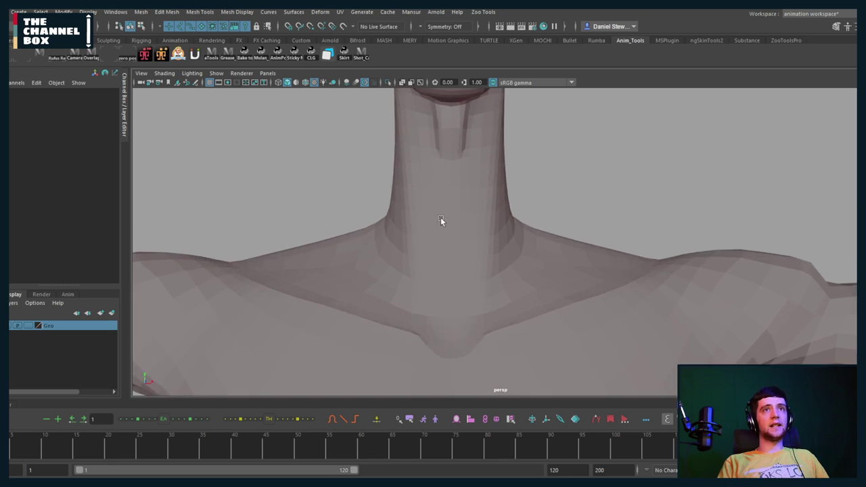
pyautogui.click(450, 213)
pyautogui.moveTo(448, 210); pyautogui.dragTo(449, 183, button='right')
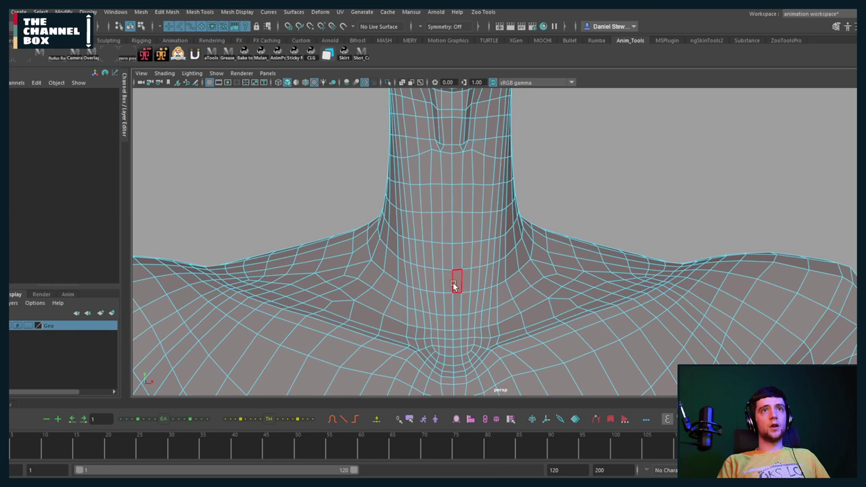
pyautogui.click(441, 280)
pyautogui.press('q')
pyautogui.keyDown('shift'); pyautogui.doubleClick(447, 279); pyautogui.keyUp('shift')
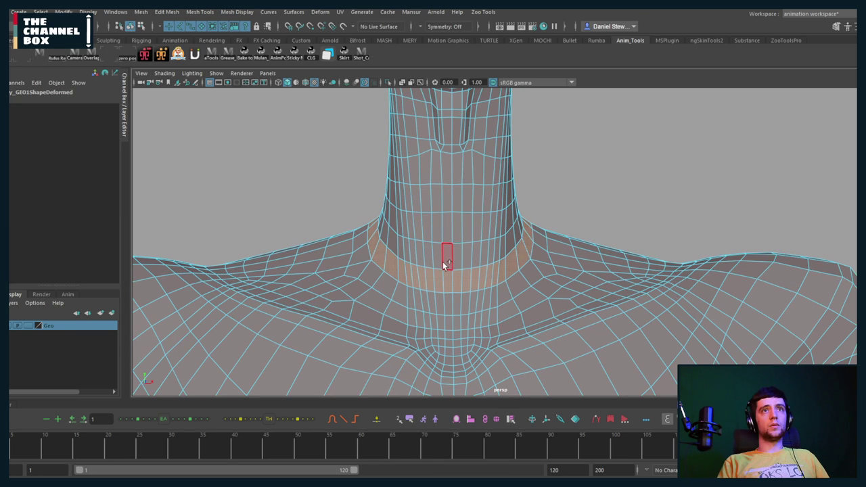
pyautogui.keyDown('shift'); pyautogui.doubleClick(438, 259); pyautogui.keyUp('shift')
pyautogui.press('Delete')
pyautogui.scroll(-6, 549, 272)
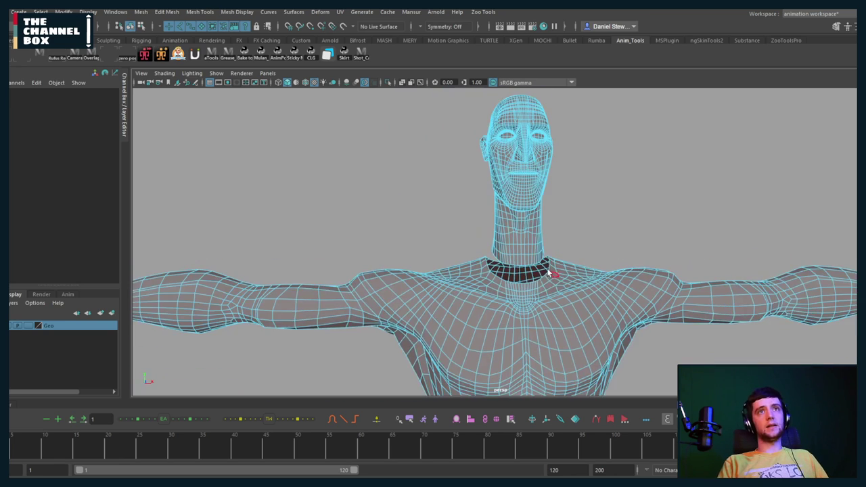
# Delete the face loop around the top of the neck below the jaw to separate the head
pyautogui.scroll(3, 528, 213)
pyautogui.moveTo(527, 214)
pyautogui.keyDown('alt'); pyautogui.mouseDown()
pyautogui.moveTo(427, 198)
pyautogui.moveTo(528, 203)
pyautogui.mouseUp(); pyautogui.keyUp('alt')
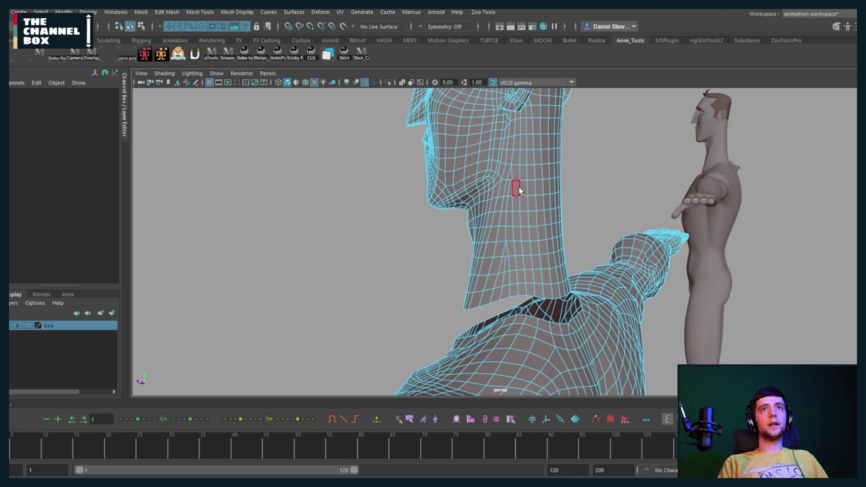
pyautogui.click(518, 187)
pyautogui.keyDown('shift'); pyautogui.doubleClick(523, 188); pyautogui.keyUp('shift')
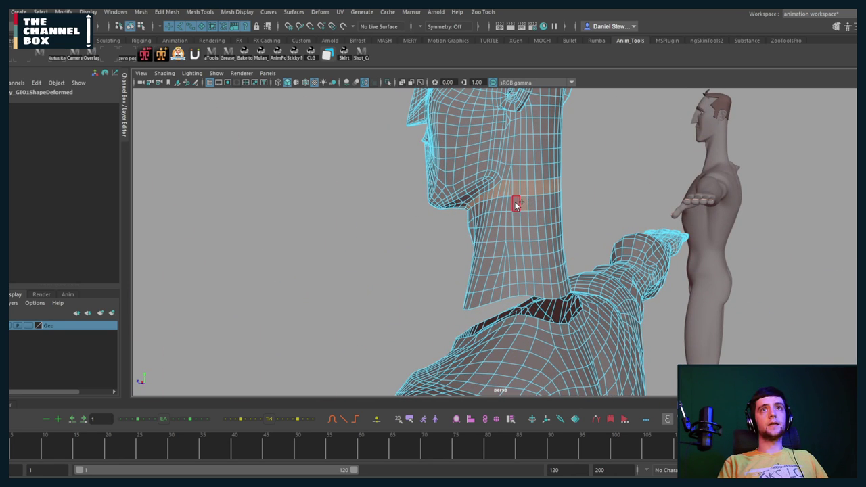
pyautogui.press('Delete')
# Set the selection symmetry to Object X
pyautogui.keyDown('alt'); pyautogui.moveTo(554, 226); pyautogui.dragTo(517, 234); pyautogui.keyUp('alt')
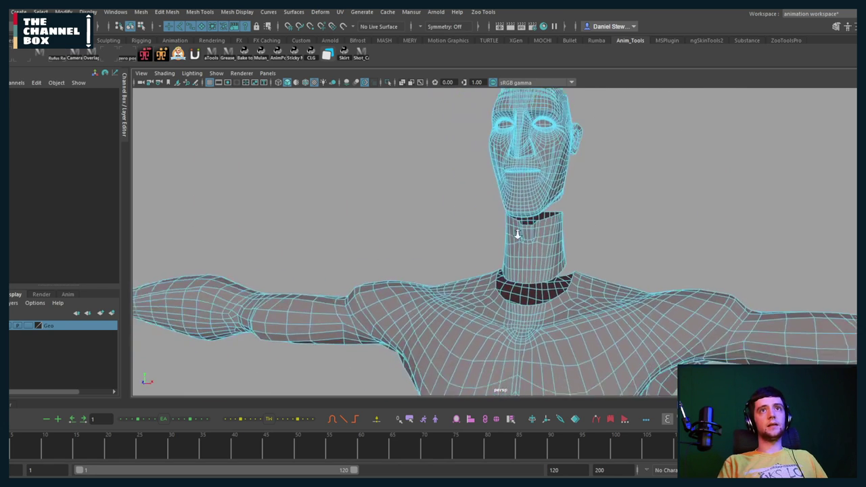
pyautogui.keyDown('alt'); pyautogui.moveTo(517, 234); pyautogui.dragTo(507, 231, button='right'); pyautogui.keyUp('alt')
pyautogui.keyDown('alt'); pyautogui.moveTo(603, 240); pyautogui.dragTo(437, 216, button='middle'); pyautogui.keyUp('alt')
pyautogui.keyDown('alt'); pyautogui.moveTo(437, 217); pyautogui.dragTo(534, 245); pyautogui.keyUp('alt')
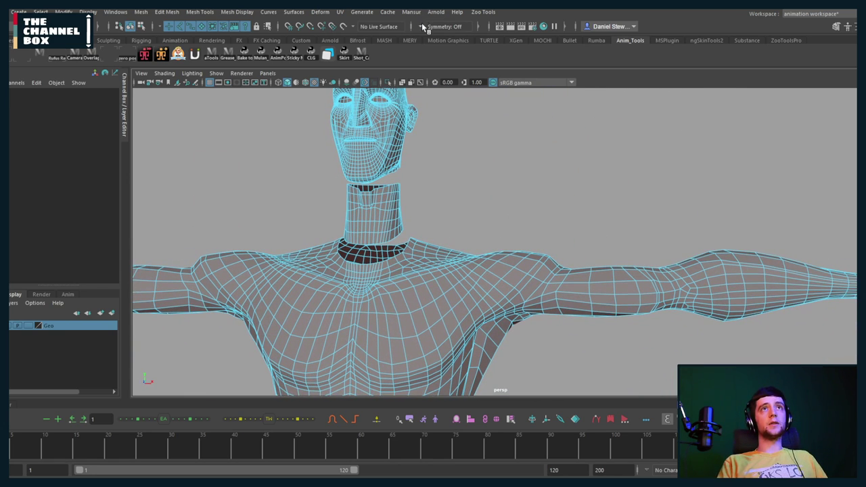
pyautogui.click(422, 26)
pyautogui.click(447, 37)
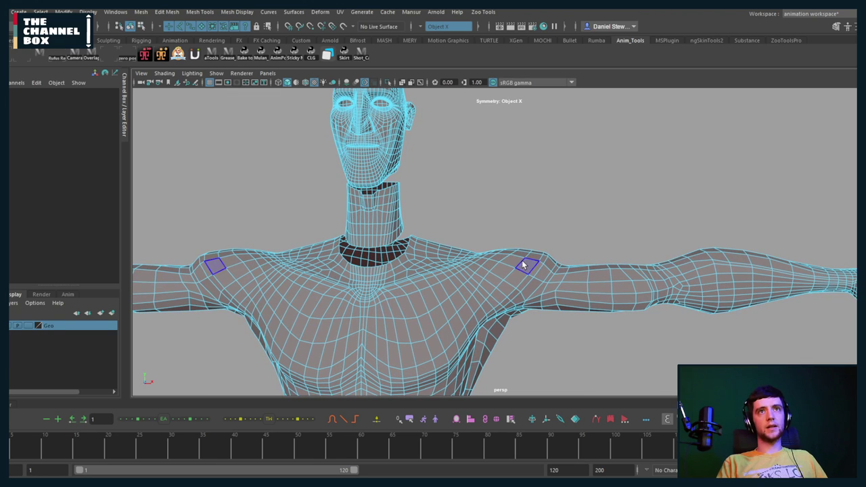
# Delete the faces around the shoulders and elbows on both sides to separate the upper arms and forearms
pyautogui.moveTo(498, 230)
pyautogui.mouseDown()
pyautogui.moveTo(545, 345)
pyautogui.moveTo(512, 225)
pyautogui.mouseUp()
pyautogui.press('Delete')
pyautogui.moveTo(463, 236); pyautogui.dragTo(514, 323)
pyautogui.press('Delete')
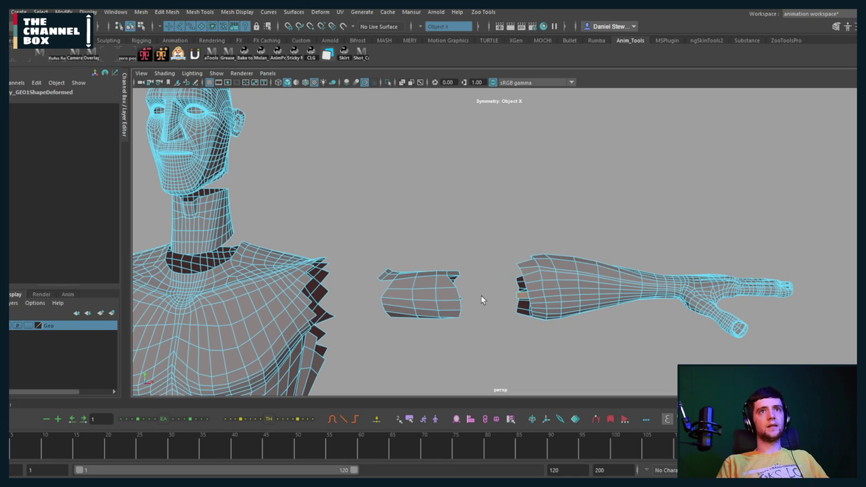
# Delete the band of faces around both wrists to separate the hands from the forearms
pyautogui.keyDown('alt'); pyautogui.moveTo(468, 290); pyautogui.dragTo(460, 287); pyautogui.keyUp('alt')
pyautogui.keyDown('alt'); pyautogui.moveTo(653, 289); pyautogui.dragTo(690, 288, button='right'); pyautogui.keyUp('alt')
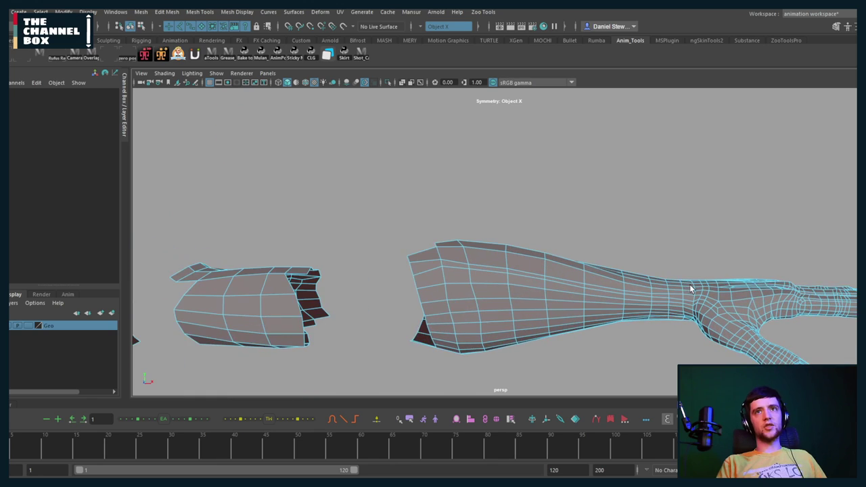
pyautogui.keyDown('alt'); pyautogui.moveTo(690, 288); pyautogui.dragTo(553, 242, button='middle'); pyautogui.keyUp('alt')
pyautogui.moveTo(560, 226); pyautogui.dragTo(595, 313)
pyautogui.press('Delete')
pyautogui.press('Delete')
# Delete the face loop around the torso just below the ribcage to separate the chest from the abdomen
pyautogui.keyDown('alt'); pyautogui.moveTo(569, 299); pyautogui.dragTo(488, 287, button='right'); pyautogui.keyUp('alt')
pyautogui.keyDown('alt'); pyautogui.moveTo(488, 286); pyautogui.dragTo(691, 240, button='middle'); pyautogui.keyUp('alt')
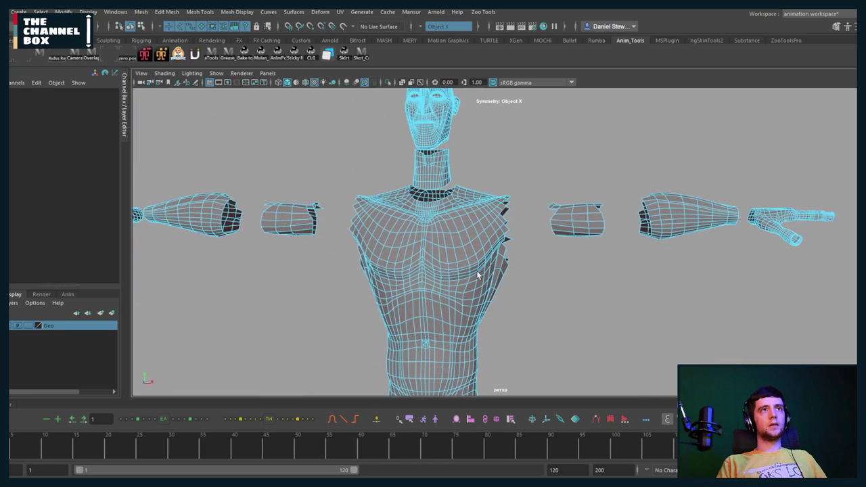
pyautogui.scroll(5, 497, 305)
pyautogui.click(507, 266)
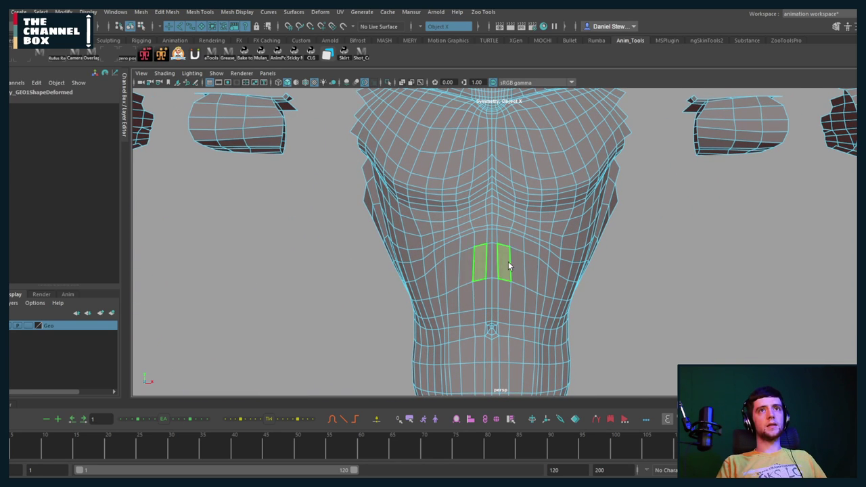
pyautogui.keyDown('shift'); pyautogui.doubleClick(517, 266); pyautogui.keyUp('shift')
pyautogui.press('Delete')
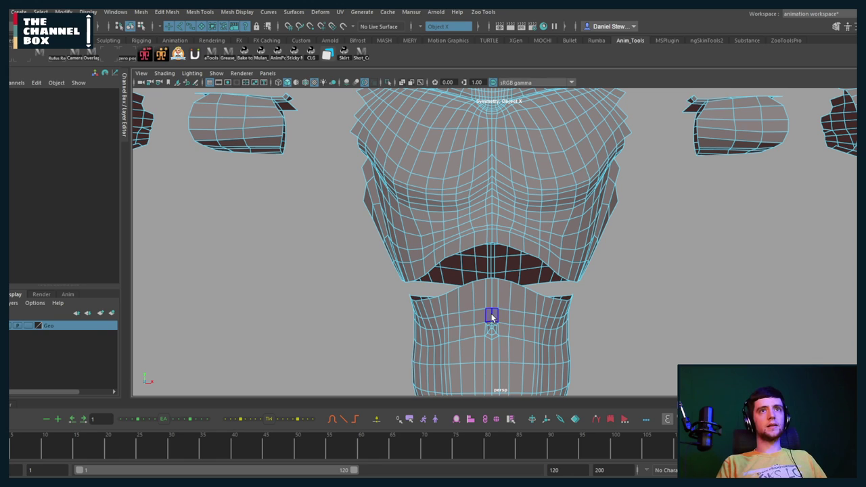
# Delete the face loop around the abdomen just above the navel
pyautogui.click(491, 315)
pyautogui.keyDown('shift'); pyautogui.click(501, 318); pyautogui.keyUp('shift')
pyautogui.scroll(2, 502, 322)
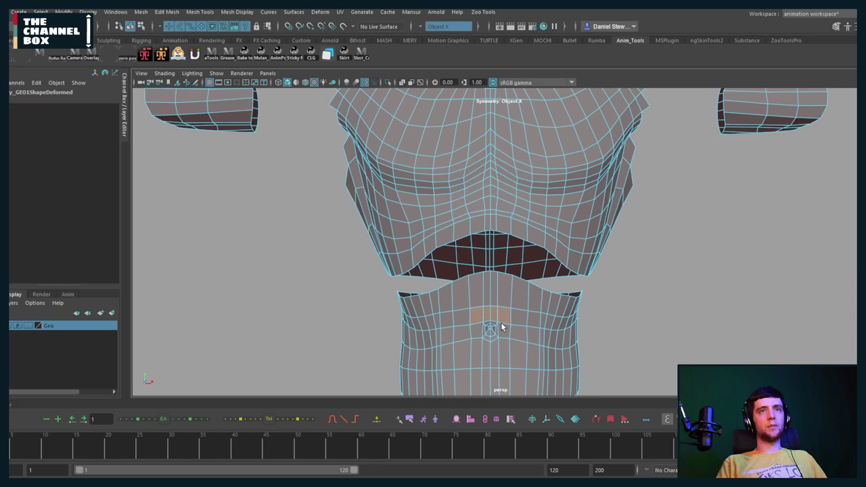
pyautogui.keyDown('alt'); pyautogui.moveTo(500, 322); pyautogui.dragTo(499, 303); pyautogui.keyUp('alt')
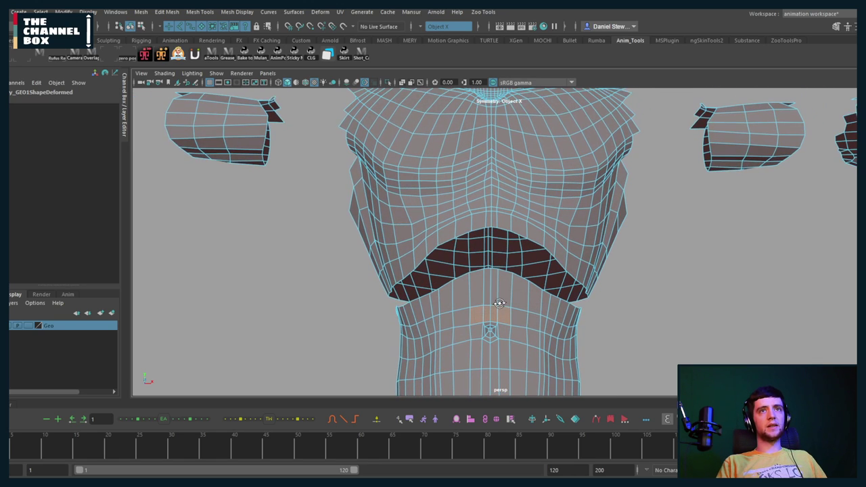
pyautogui.keyDown('shift'); pyautogui.doubleClick(532, 322); pyautogui.keyUp('shift')
pyautogui.press('Delete')
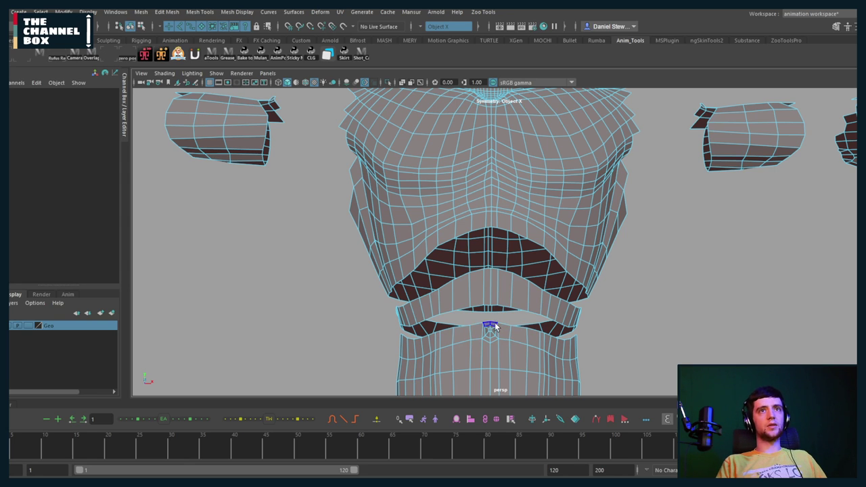
# Delete the face loop around the waist at navel level on both sides
pyautogui.keyDown('alt'); pyautogui.moveTo(489, 328); pyautogui.dragTo(538, 328); pyautogui.keyUp('alt')
pyautogui.click(512, 345)
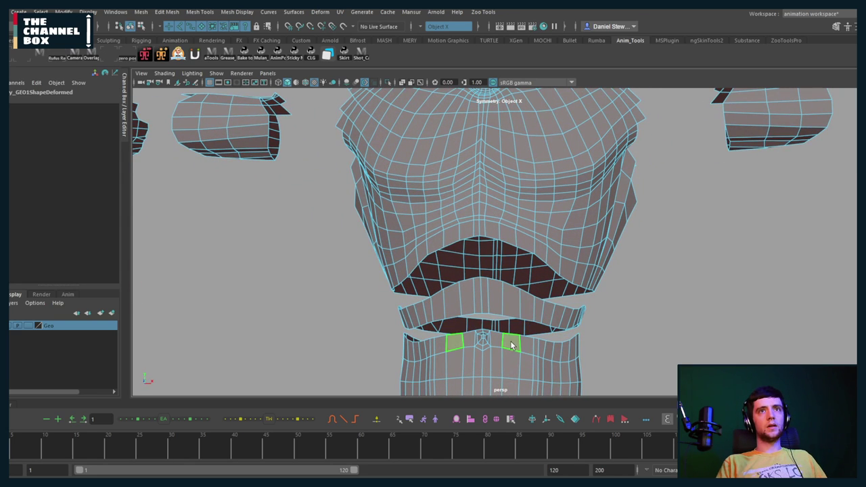
pyautogui.keyDown('shift'); pyautogui.doubleClick(525, 348); pyautogui.keyUp('shift')
pyautogui.press('Delete')
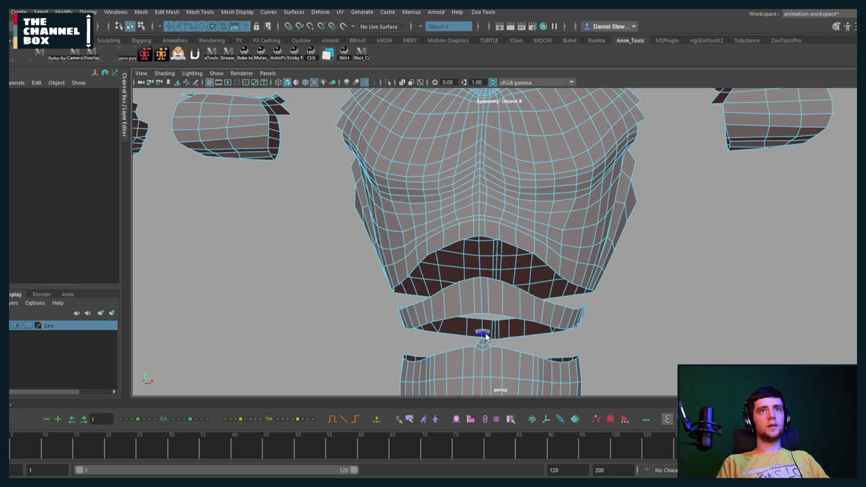
# Delete the small leftover navel faces sticking up at the centre of the abdomen piece's upper edge
pyautogui.doubleClick(485, 352)
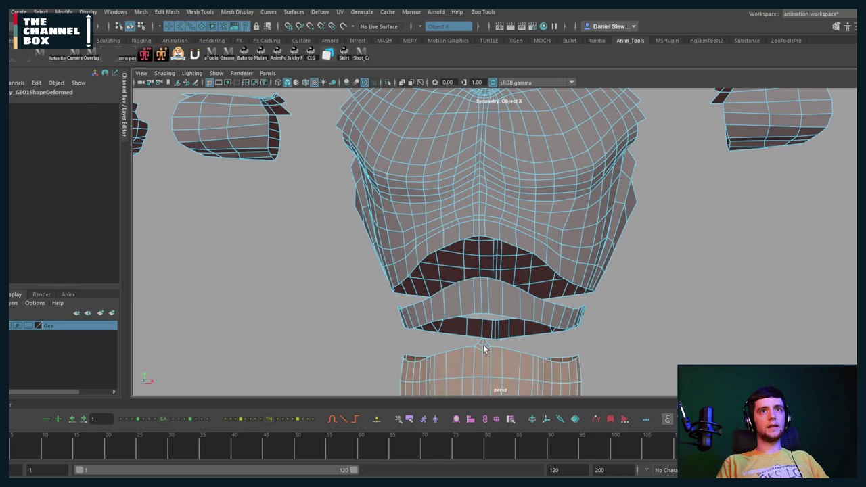
pyautogui.press('Delete')
pyautogui.hotkey('ctrl', 'z')
pyautogui.keyDown('alt'); pyautogui.moveTo(479, 346); pyautogui.dragTo(493, 350); pyautogui.keyUp('alt')
pyautogui.click(540, 345)
pyautogui.scroll(1, 540, 345)
pyautogui.scroll(-6, 541, 345)
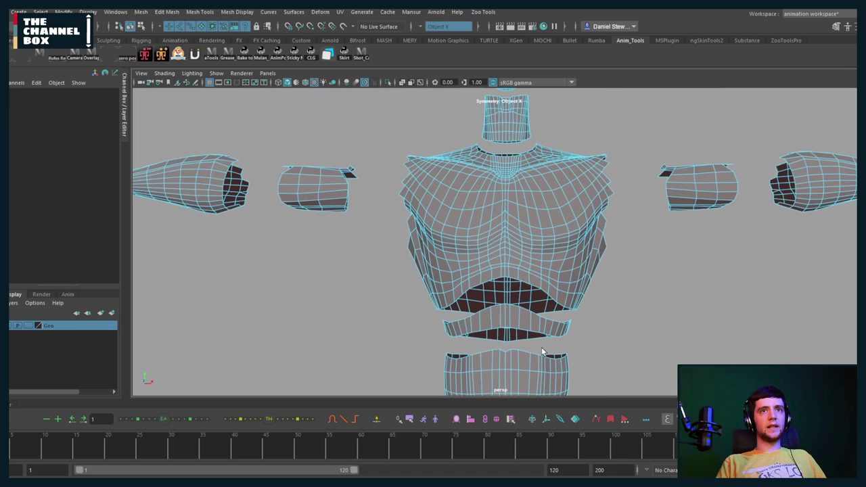
# Isolate the pelvis by deleting two face loops around the tops of both thighs and one across the lower abdomen
pyautogui.keyDown('alt'); pyautogui.moveTo(541, 344); pyautogui.dragTo(527, 162, button='middle'); pyautogui.keyUp('alt')
pyautogui.scroll(5, 533, 177)
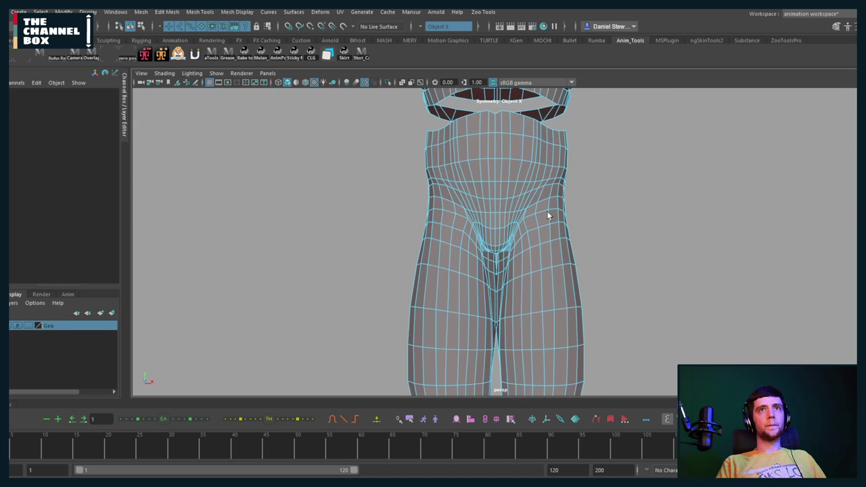
pyautogui.keyDown('alt'); pyautogui.moveTo(571, 214); pyautogui.dragTo(583, 215); pyautogui.keyUp('alt')
pyautogui.click(555, 217)
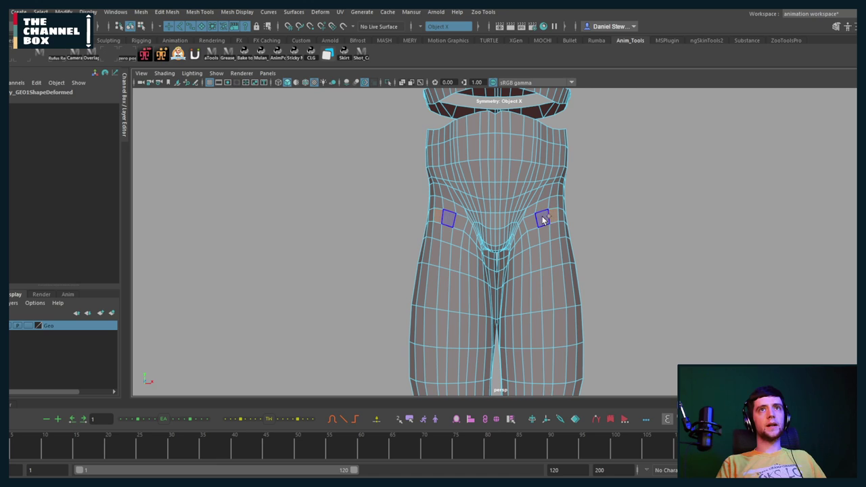
pyautogui.keyDown('shift'); pyautogui.doubleClick(542, 219); pyautogui.keyUp('shift')
pyautogui.press('Delete')
pyautogui.click(546, 234)
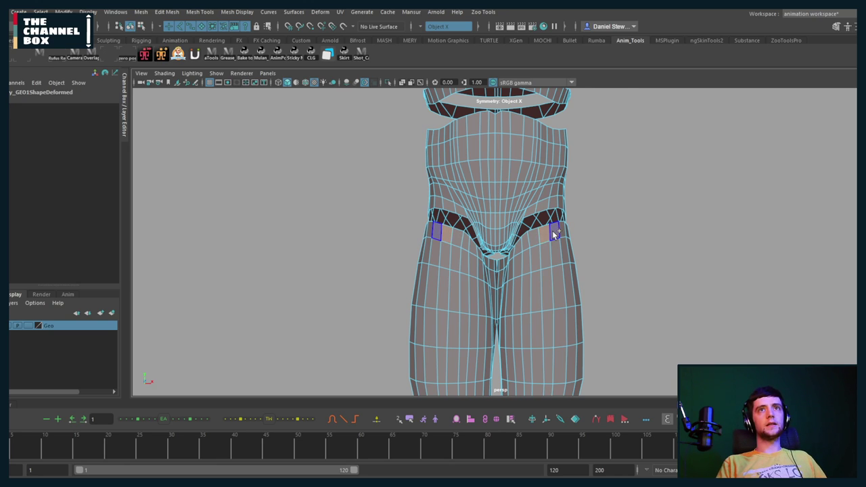
pyautogui.keyDown('shift'); pyautogui.doubleClick(552, 231); pyautogui.keyUp('shift')
pyautogui.doubleClick(502, 191)
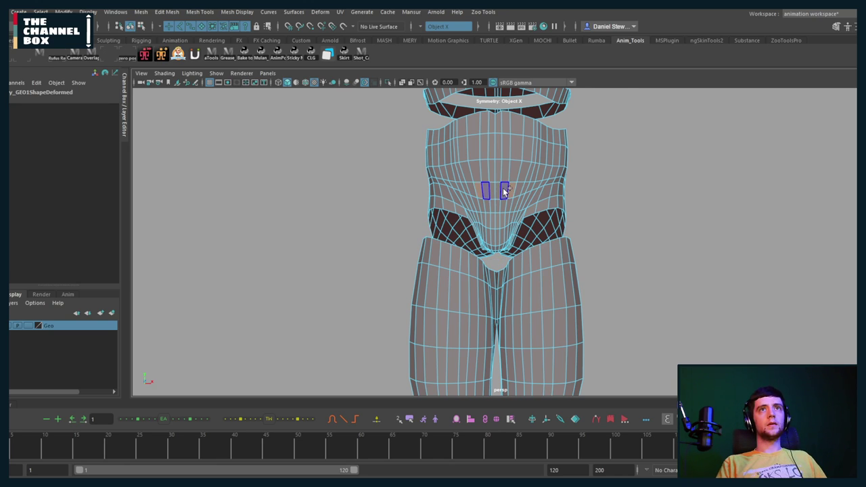
pyautogui.press('Delete')
# Delete the faces around both knees to separate the thighs from the lower legs
pyautogui.scroll(-5, 533, 240)
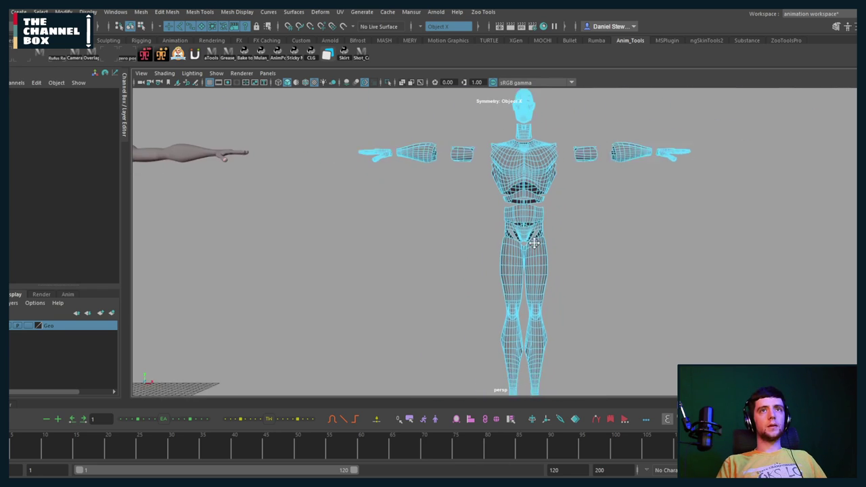
pyautogui.keyDown('alt'); pyautogui.moveTo(541, 297); pyautogui.dragTo(532, 259, button='middle'); pyautogui.keyUp('alt')
pyautogui.scroll(4, 533, 259)
pyautogui.scroll(2, 533, 287)
pyautogui.moveTo(578, 289); pyautogui.dragTo(492, 334)
pyautogui.press('Delete')
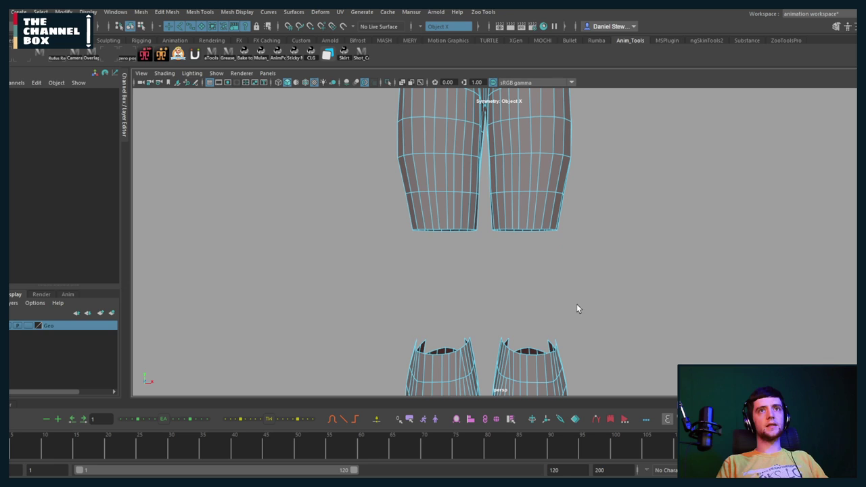
# Delete the band of faces around both ankles to separate the feet from the lower legs
pyautogui.keyDown('alt'); pyautogui.moveTo(576, 304); pyautogui.dragTo(472, 293); pyautogui.keyUp('alt')
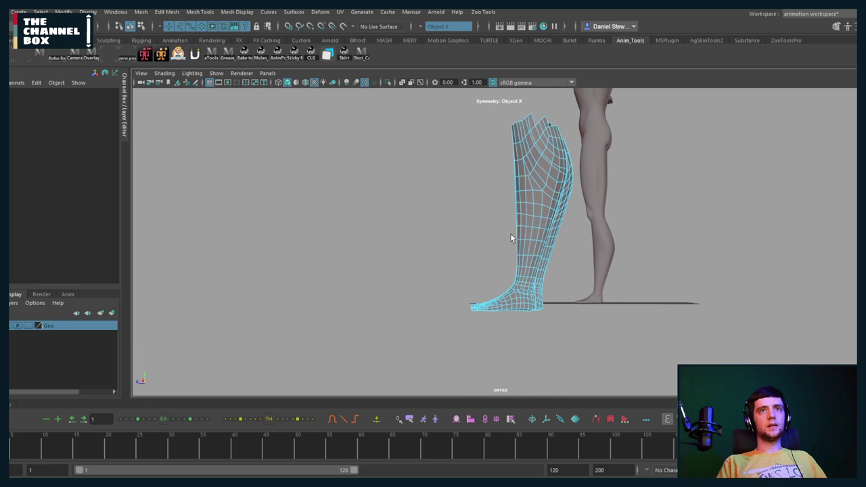
pyautogui.scroll(5, 512, 236)
pyautogui.keyDown('alt'); pyautogui.moveTo(528, 340); pyautogui.dragTo(637, 343); pyautogui.keyUp('alt')
pyautogui.moveTo(560, 319); pyautogui.dragTo(622, 346)
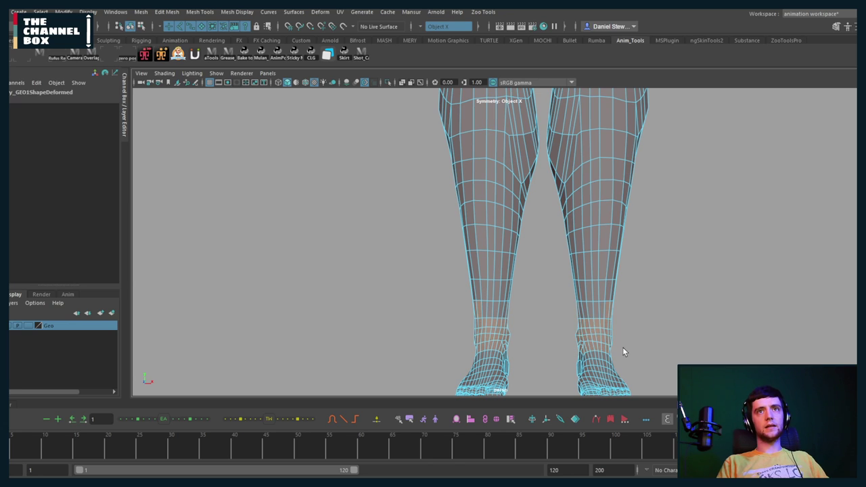
pyautogui.press('Delete')
# Return the cut-up mesh from face selection to object mode and deselect it
pyautogui.keyDown('alt'); pyautogui.moveTo(623, 287); pyautogui.dragTo(450, 221, button='right'); pyautogui.keyUp('alt')
pyautogui.keyDown('alt'); pyautogui.moveTo(555, 181); pyautogui.dragTo(465, 328, button='middle'); pyautogui.keyUp('alt')
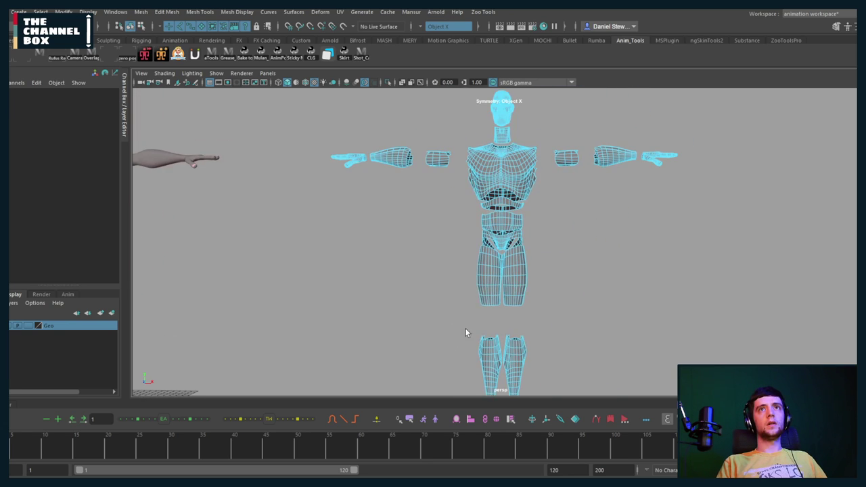
pyautogui.keyDown('alt'); pyautogui.moveTo(466, 328); pyautogui.dragTo(479, 215, button='right'); pyautogui.keyUp('alt')
pyautogui.keyDown('alt'); pyautogui.moveTo(479, 215); pyautogui.dragTo(533, 236, button='middle'); pyautogui.keyUp('alt')
pyautogui.keyDown('alt'); pyautogui.moveTo(569, 193); pyautogui.dragTo(642, 196, button='right'); pyautogui.keyUp('alt')
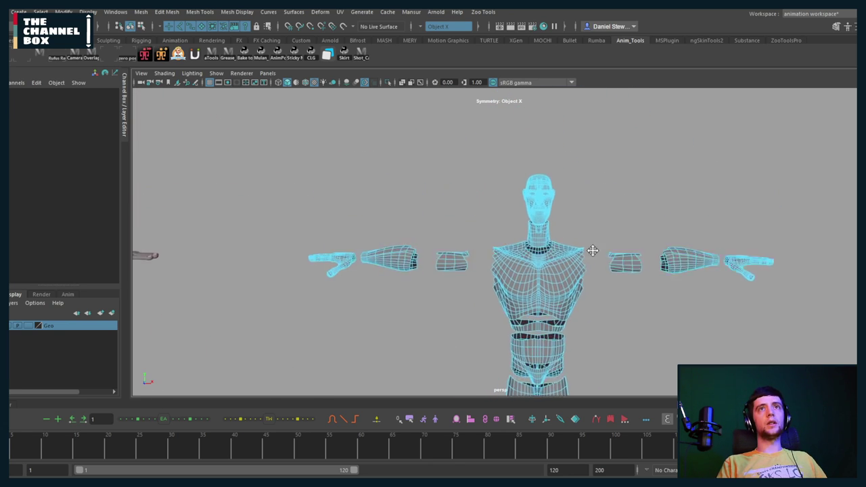
pyautogui.moveTo(539, 200); pyautogui.dragTo(587, 186, button='right')
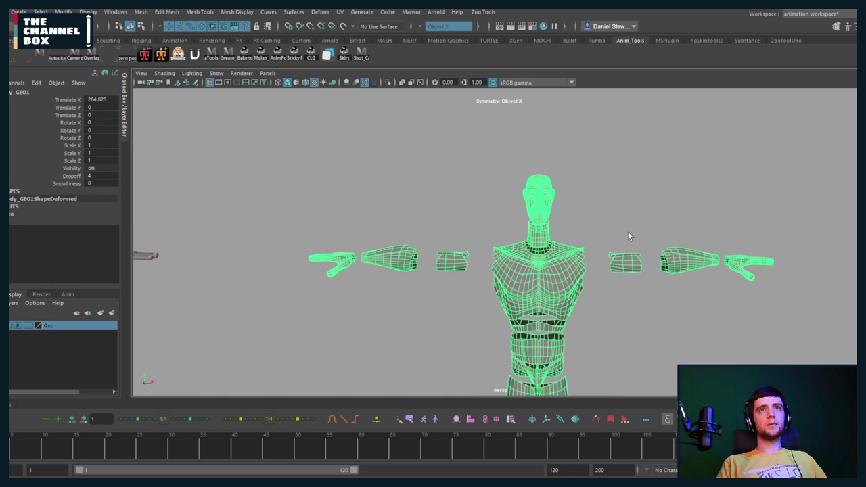
pyautogui.keyDown('alt'); pyautogui.moveTo(628, 236); pyautogui.dragTo(609, 225); pyautogui.keyUp('alt')
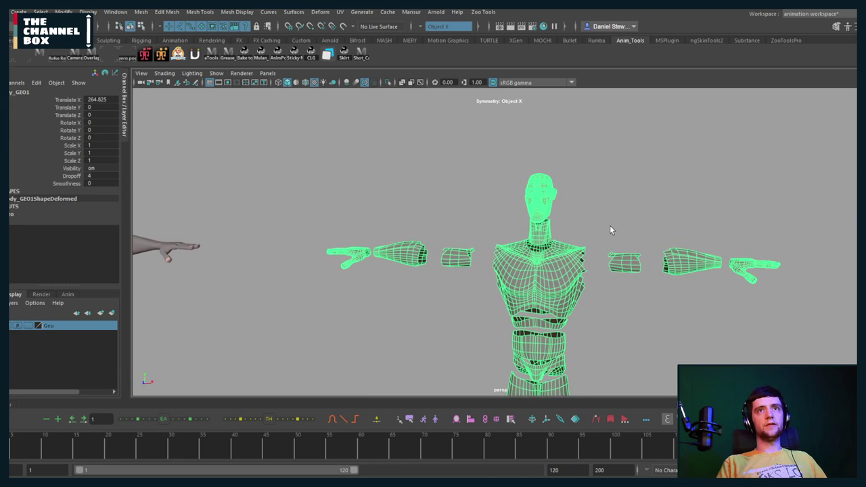
pyautogui.click(611, 226)
# Examine the cut-up proxy from head to feet beside the original character
pyautogui.keyDown('alt'); pyautogui.moveTo(646, 284); pyautogui.dragTo(622, 283, button='right'); pyautogui.keyUp('alt')
pyautogui.keyDown('alt'); pyautogui.moveTo(622, 283); pyautogui.dragTo(633, 206, button='middle'); pyautogui.keyUp('alt')
pyautogui.keyDown('alt'); pyautogui.moveTo(633, 206); pyautogui.dragTo(647, 209); pyautogui.keyUp('alt')
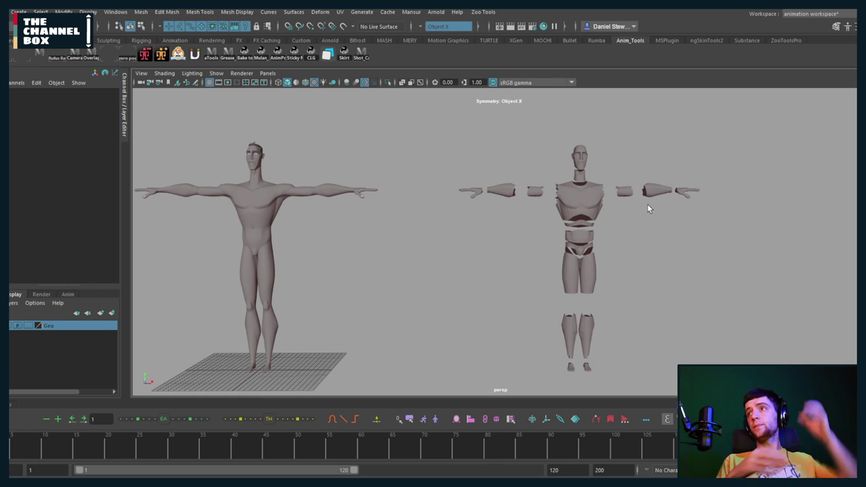
pyautogui.scroll(1, 656, 192)
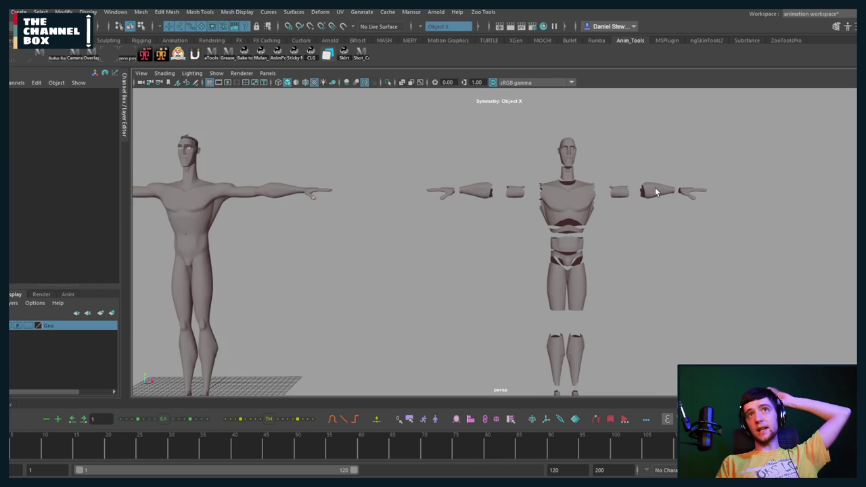
pyautogui.scroll(1, 653, 190)
pyautogui.scroll(-3, 651, 191)
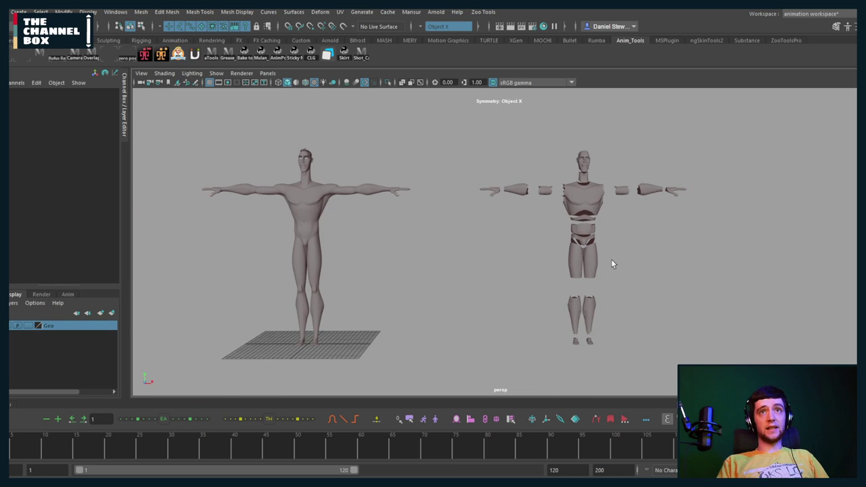
pyautogui.scroll(2, 606, 267)
pyautogui.scroll(-2, 612, 243)
pyautogui.scroll(4, 597, 251)
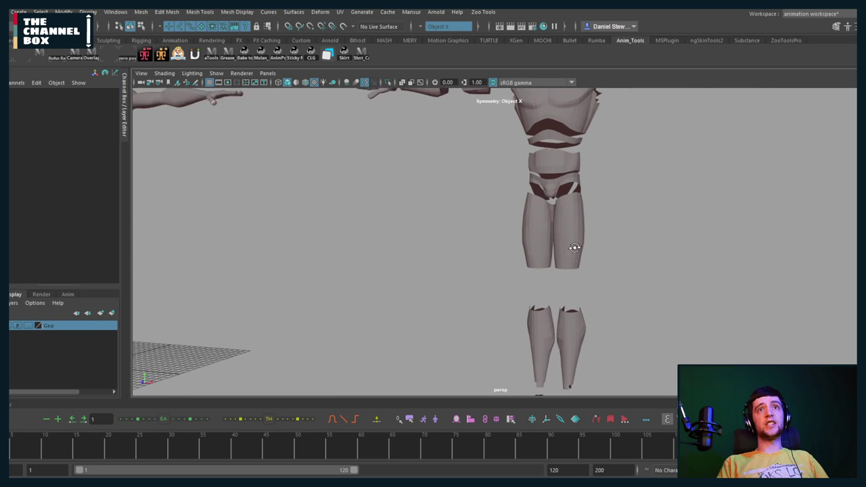
pyautogui.scroll(-4, 610, 250)
pyautogui.scroll(2, 566, 232)
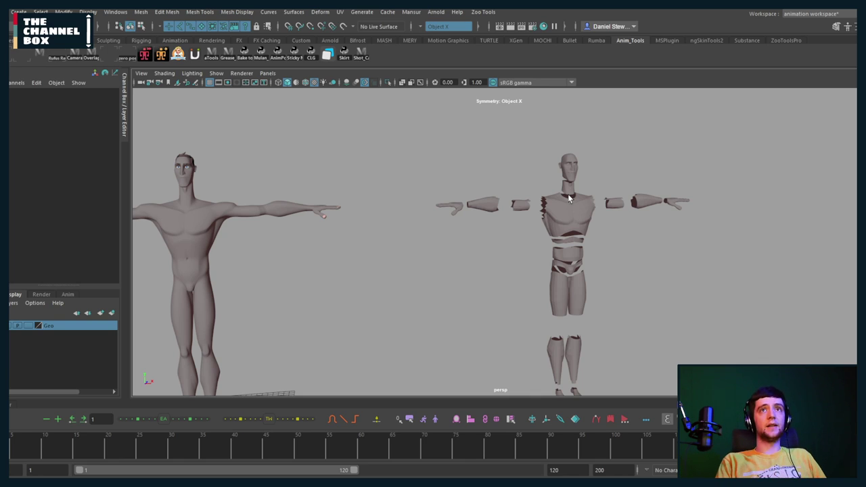
# Set the cut-up mesh's Translate X to 0 and isolate it in the viewport
pyautogui.click(561, 207)
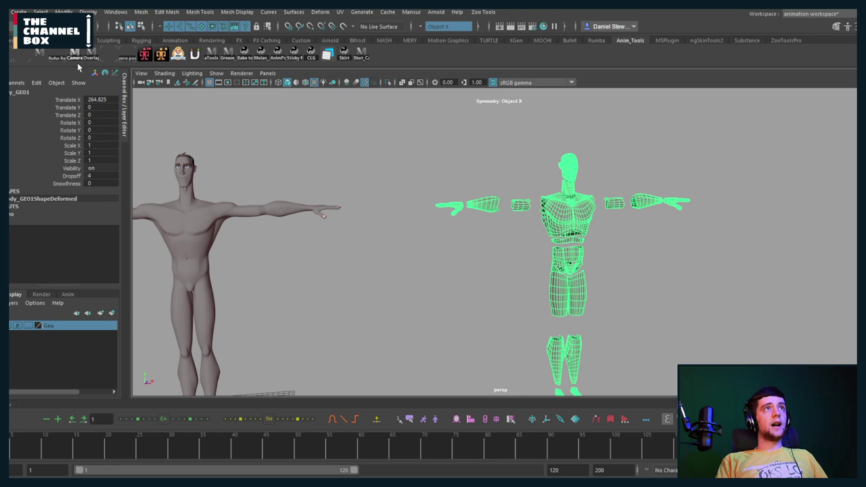
pyautogui.click(94, 100)
pyautogui.write('0')
pyautogui.press('Return')
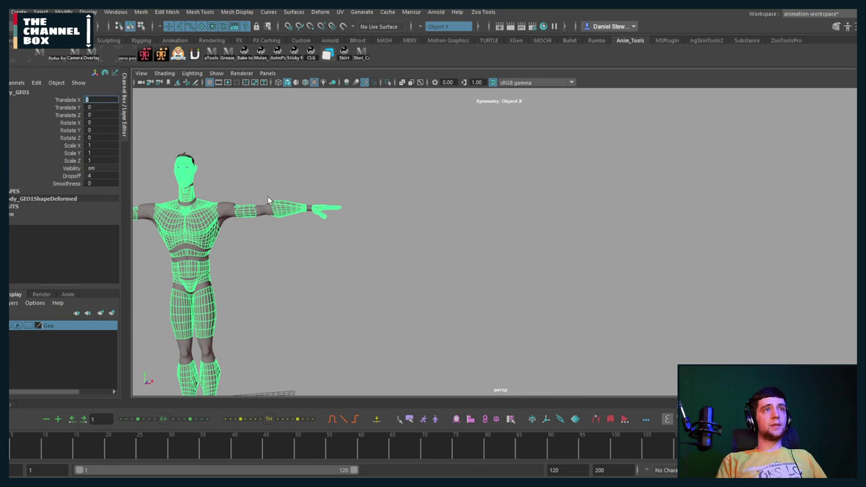
pyautogui.press('f')
pyautogui.hotkey('ctrl', '1')
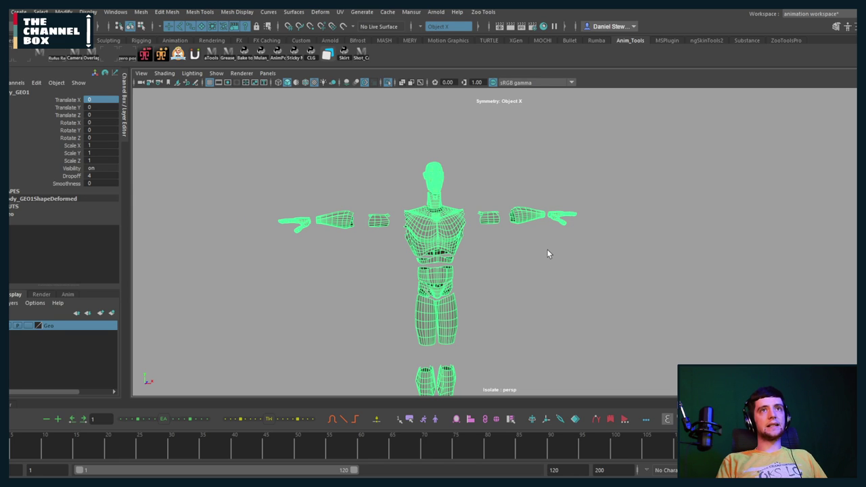
pyautogui.click(546, 249)
pyautogui.keyDown('alt'); pyautogui.moveTo(546, 248); pyautogui.dragTo(516, 249); pyautogui.keyUp('alt')
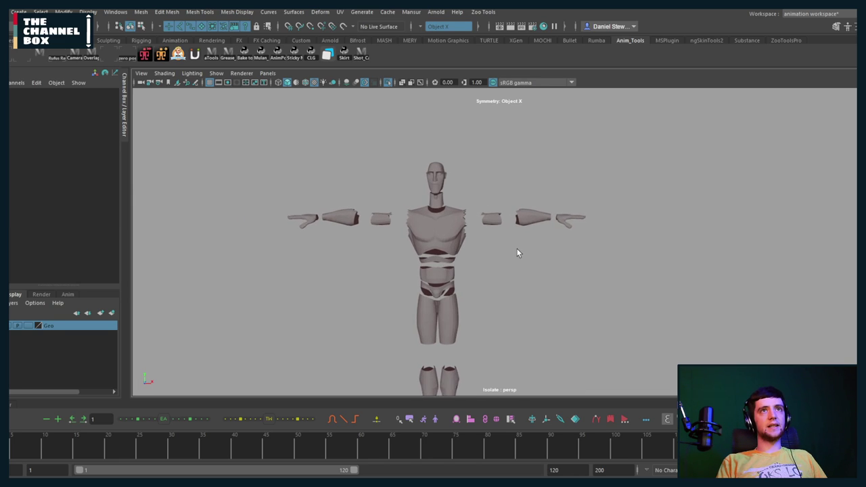
# Separate the cut-up body mesh into individual objects
pyautogui.scroll(-2, 516, 247)
pyautogui.click(436, 228)
pyautogui.click(140, 11)
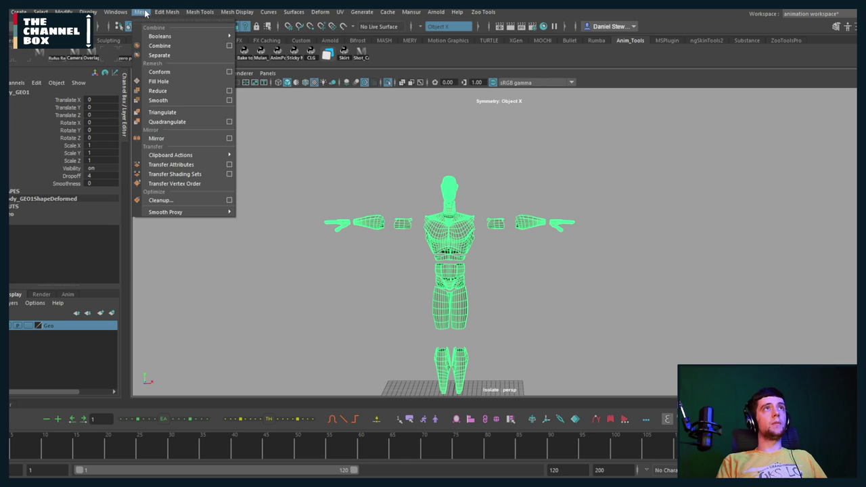
pyautogui.click(159, 54)
pyautogui.keyDown('alt'); pyautogui.moveTo(371, 221); pyautogui.dragTo(369, 193, button='middle'); pyautogui.keyUp('alt')
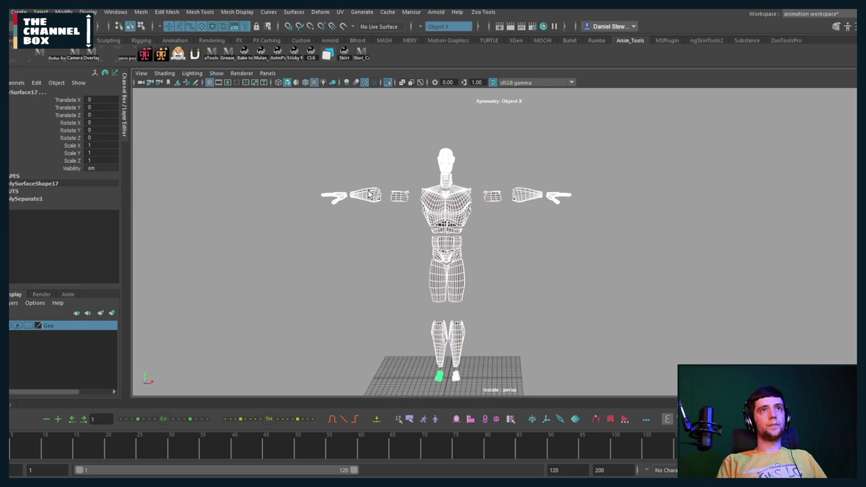
# Check that the chest, arm, pelvis and thigh pieces can each be selected as independent objects
pyautogui.click(383, 242)
pyautogui.click(458, 196)
pyautogui.click(494, 197)
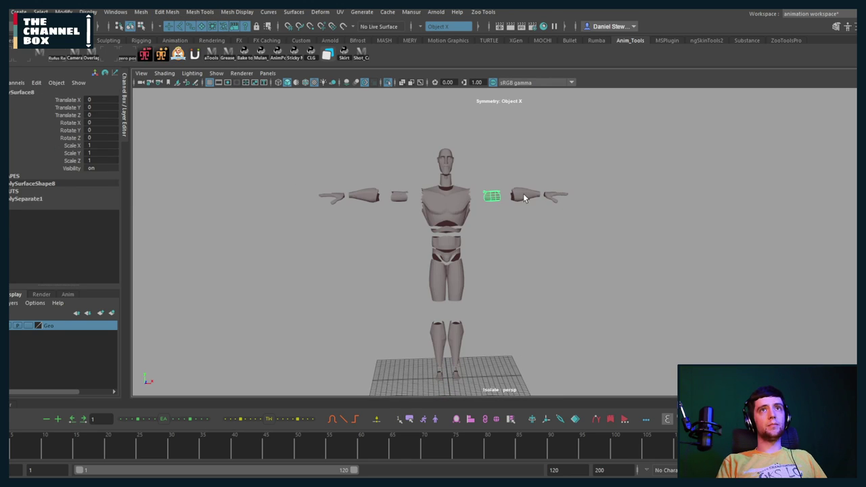
pyautogui.click(552, 201)
pyautogui.click(444, 256)
pyautogui.click(437, 278)
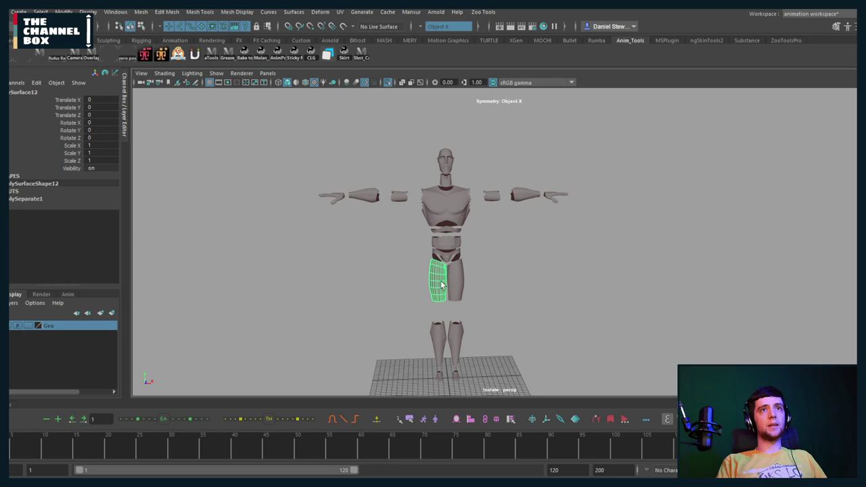
pyautogui.click(463, 291)
# Delete the construction history of all the separated body pieces
pyautogui.moveTo(302, 128); pyautogui.dragTo(764, 352)
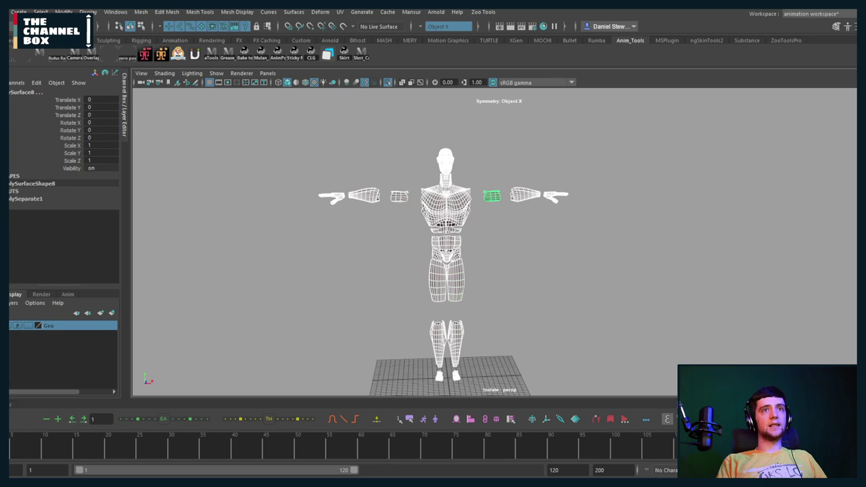
pyautogui.click(11, 12)
pyautogui.moveTo(45, 126)
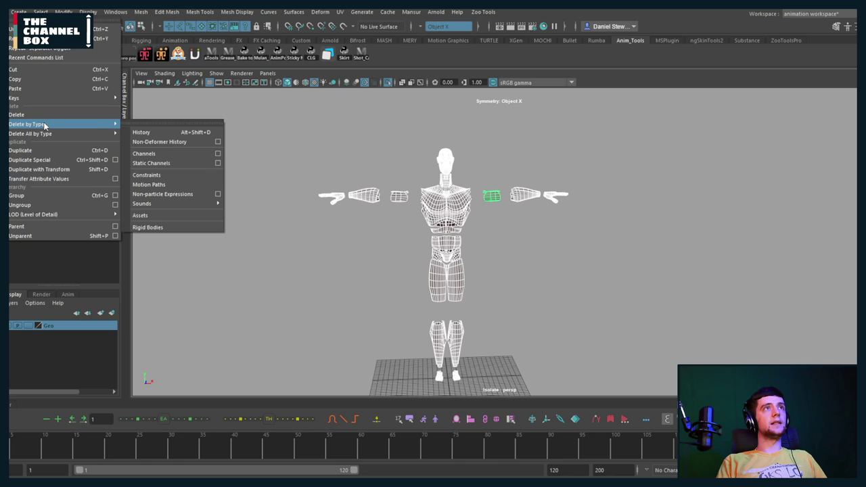
pyautogui.click(147, 133)
pyautogui.click(307, 224)
pyautogui.press('5')
pyautogui.press('f')
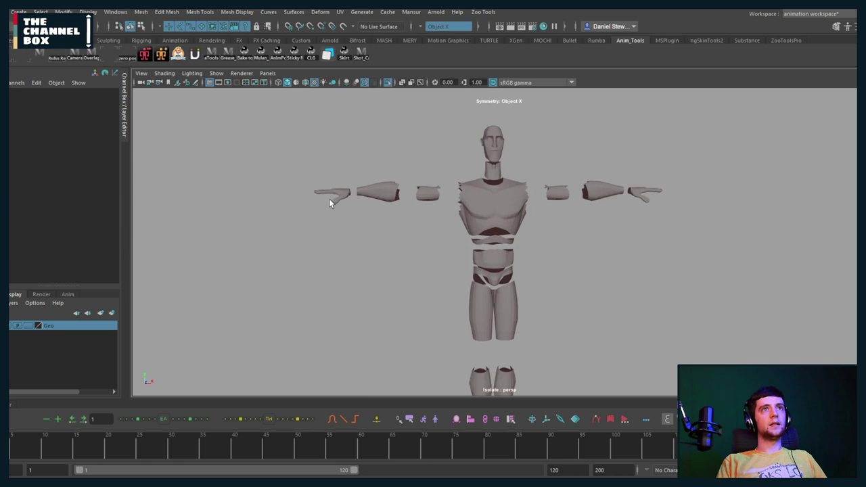
# Combine the hand, forearm and upper arm pieces of the character's right arm into one mesh
pyautogui.moveTo(250, 163); pyautogui.dragTo(430, 273)
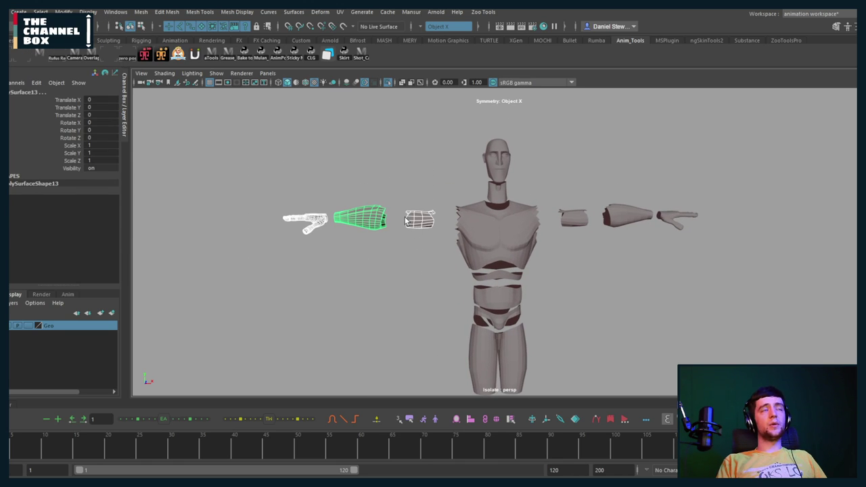
pyautogui.keyDown('alt'); pyautogui.moveTo(451, 162); pyautogui.dragTo(452, 183); pyautogui.keyUp('alt')
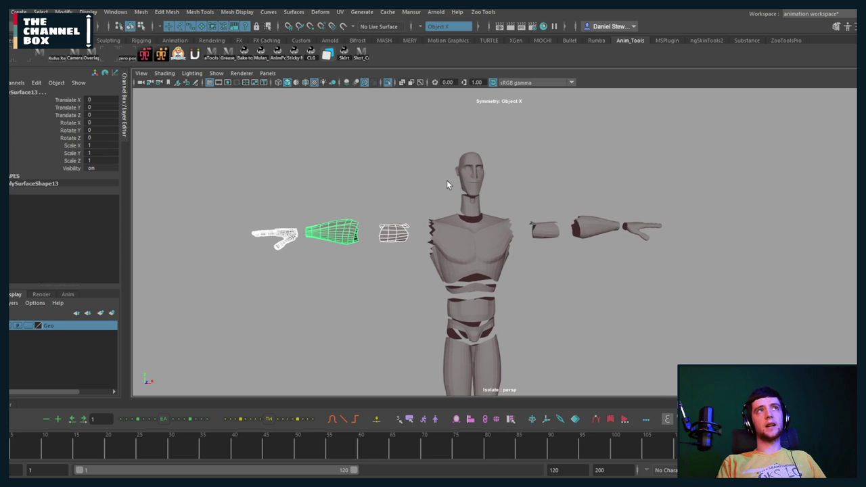
pyautogui.click(141, 13)
pyautogui.click(160, 56)
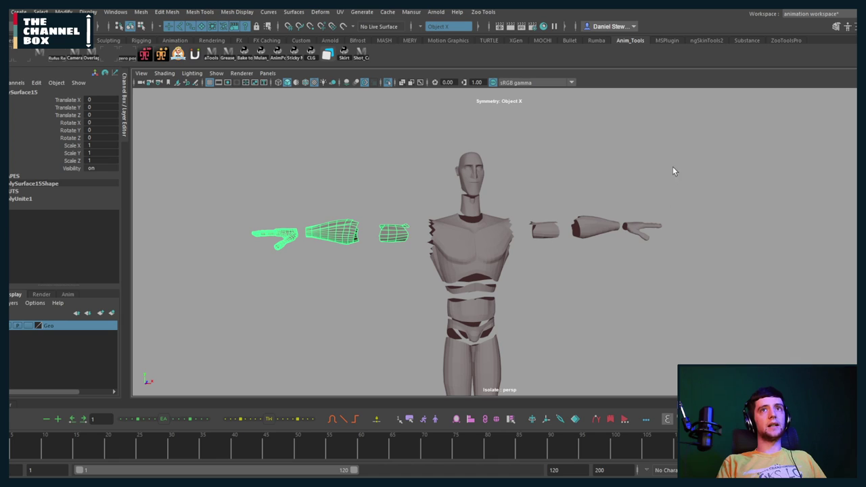
# Combine the upper arm, forearm and hand pieces of the character's left arm into one mesh
pyautogui.moveTo(676, 169); pyautogui.dragTo(543, 288)
pyautogui.click(141, 13)
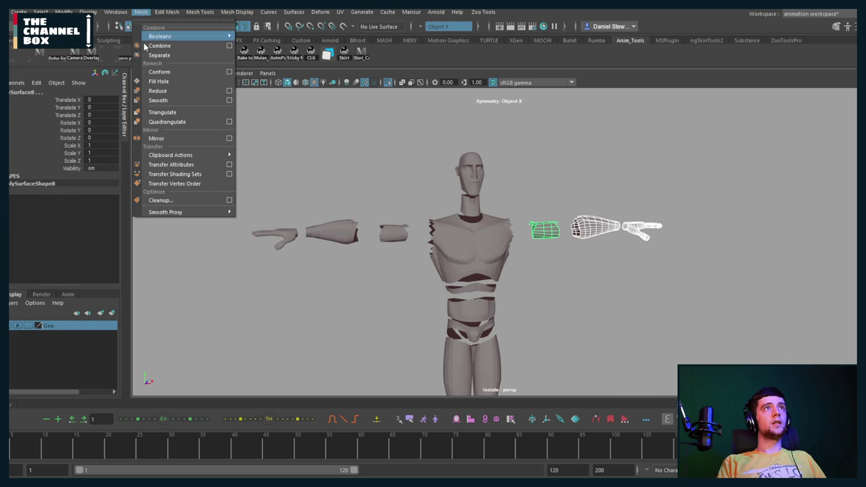
pyautogui.click(158, 46)
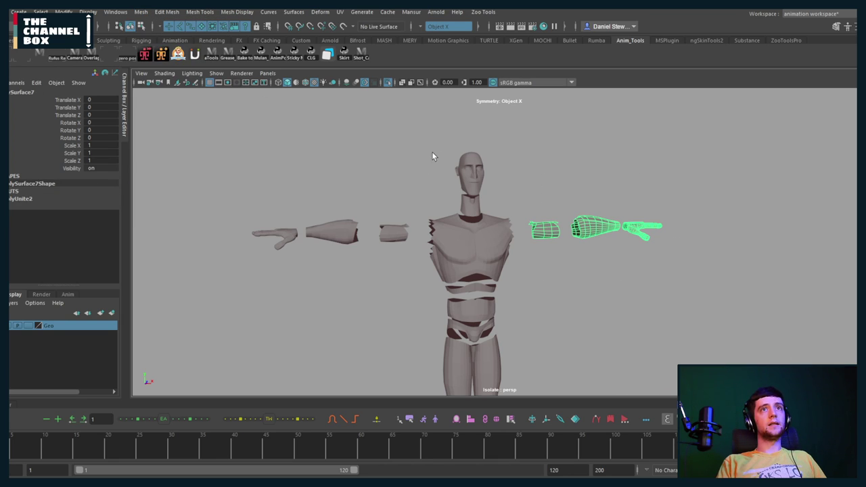
# Combine the head and neck pieces into one mesh
pyautogui.keyDown('alt'); pyautogui.moveTo(433, 156); pyautogui.dragTo(511, 204); pyautogui.keyUp('alt')
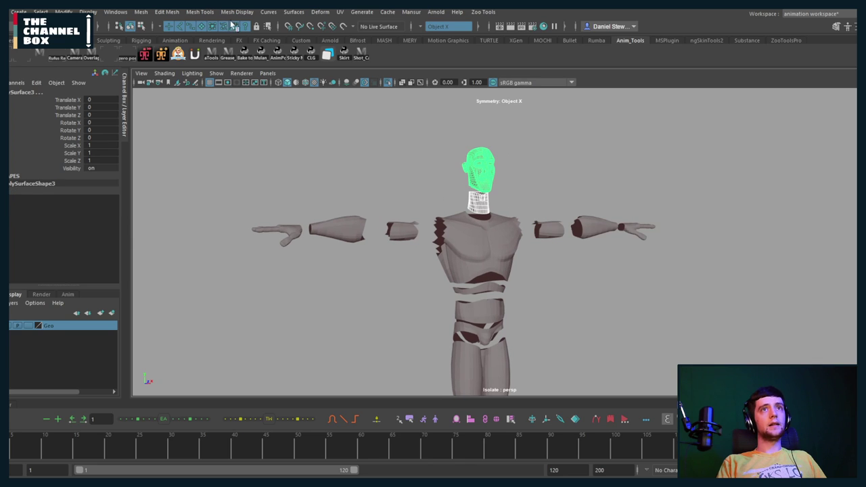
pyautogui.click(141, 12)
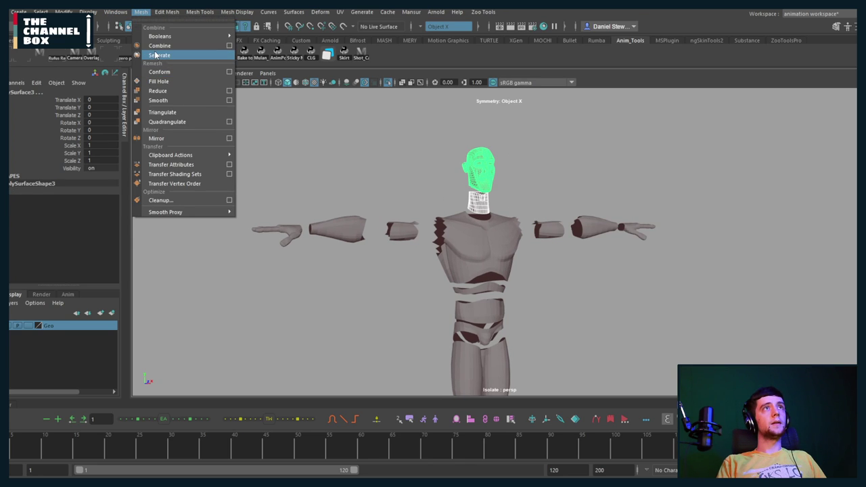
pyautogui.click(155, 45)
# Combine the chest, midriff, abdomen and pelvis pieces into a single torso mesh
pyautogui.keyDown('alt'); pyautogui.moveTo(486, 229); pyautogui.dragTo(455, 230); pyautogui.keyUp('alt')
pyautogui.click(467, 244)
pyautogui.scroll(-2, 482, 287)
pyautogui.keyDown('alt'); pyautogui.moveTo(482, 290); pyautogui.dragTo(458, 259, button='middle'); pyautogui.keyUp('alt')
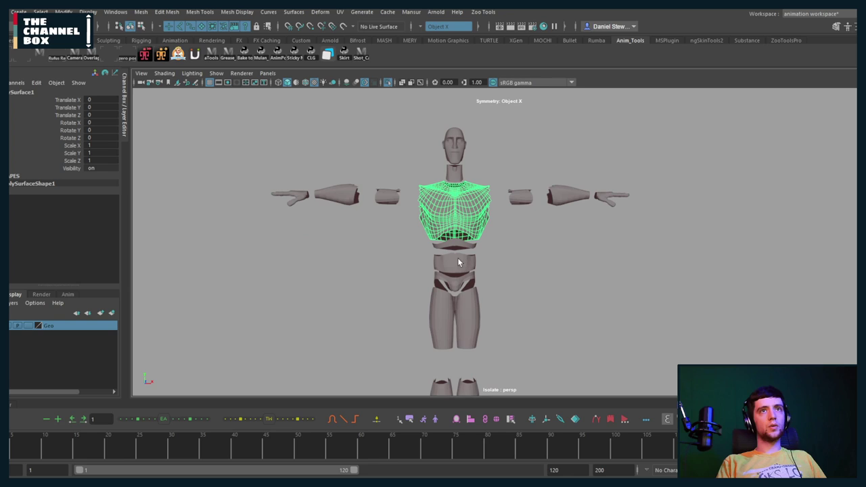
pyautogui.keyDown('shift'); pyautogui.moveTo(414, 252); pyautogui.dragTo(486, 261); pyautogui.keyUp('shift')
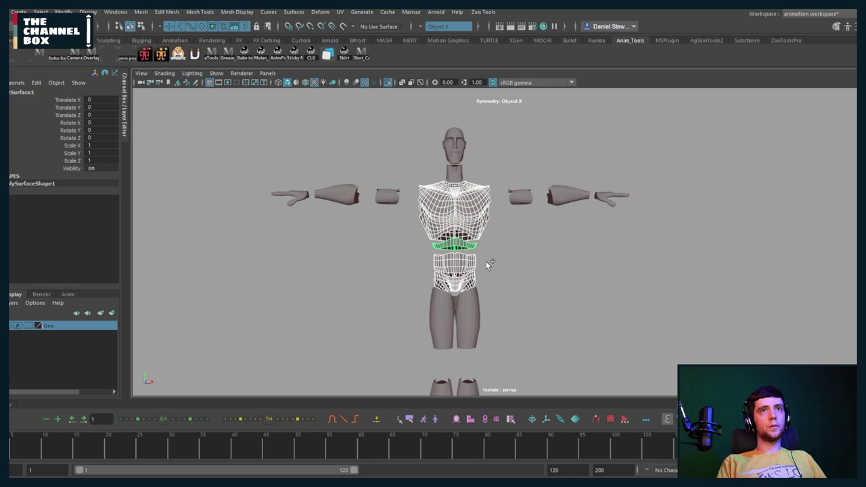
pyautogui.click(141, 12)
pyautogui.click(155, 48)
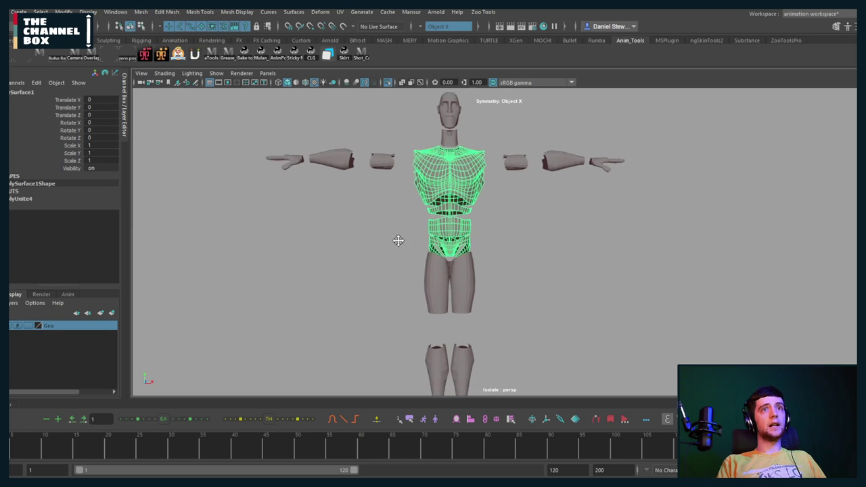
# Combine the thigh, lower leg and foot pieces of the character's right leg into one mesh
pyautogui.keyDown('alt'); pyautogui.moveTo(396, 239); pyautogui.dragTo(375, 192, button='middle'); pyautogui.keyUp('alt')
pyautogui.moveTo(375, 189); pyautogui.dragTo(420, 342)
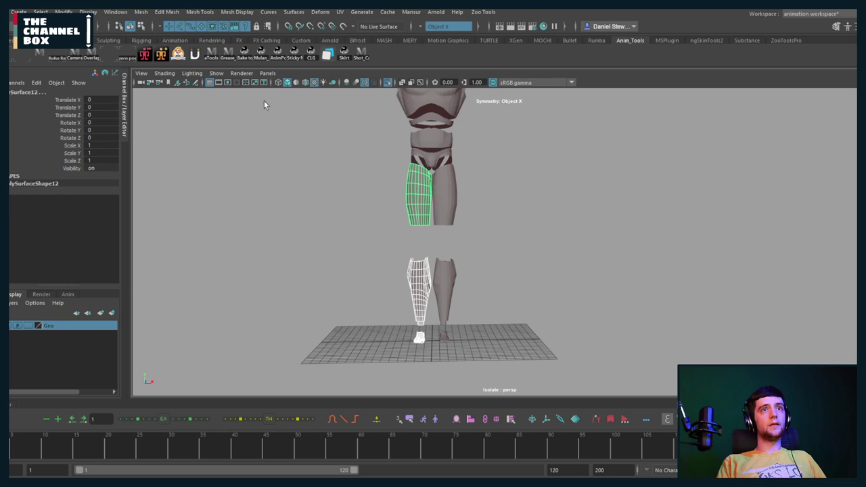
pyautogui.click(141, 12)
pyautogui.click(160, 46)
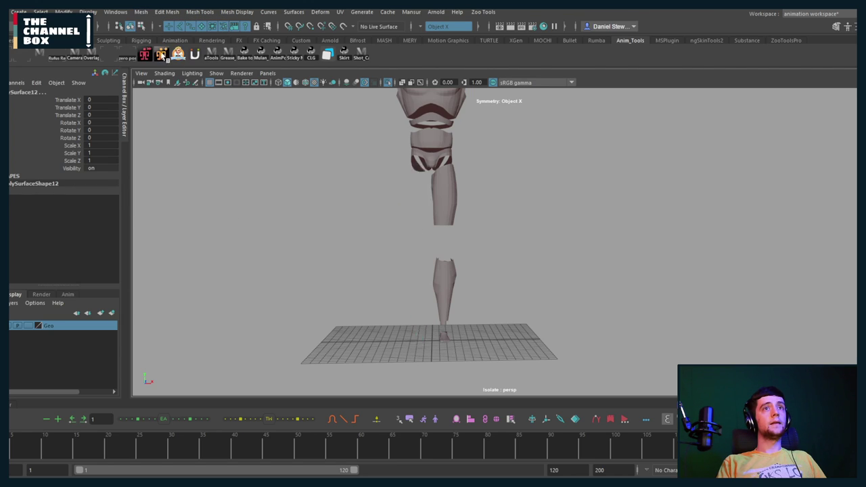
# Combine the thigh, lower leg and foot pieces of the character's left leg into one mesh
pyautogui.moveTo(477, 226); pyautogui.dragTo(447, 344)
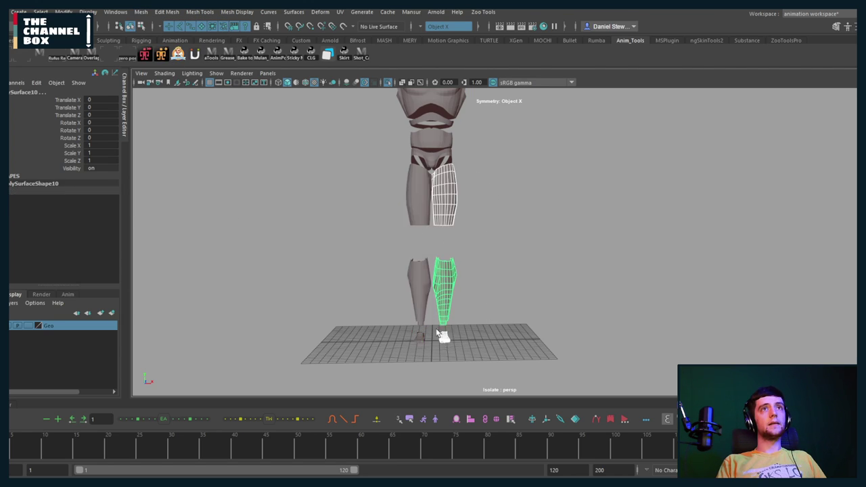
pyautogui.click(88, 12)
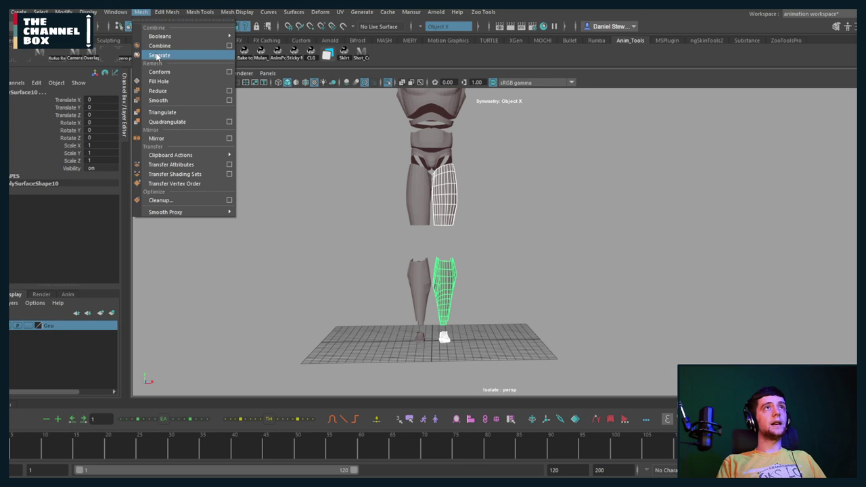
pyautogui.click(160, 49)
pyautogui.click(509, 208)
# Delete the construction history of all the combined body meshes
pyautogui.scroll(-5, 437, 175)
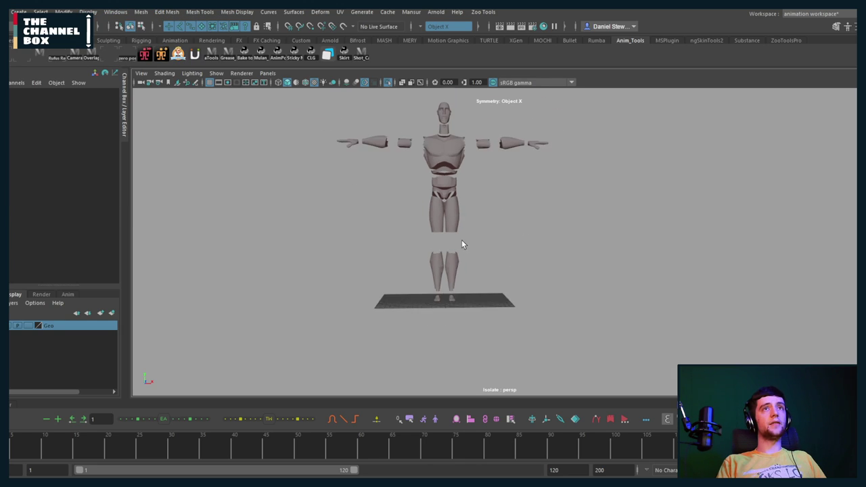
pyautogui.moveTo(310, 175); pyautogui.dragTo(657, 383)
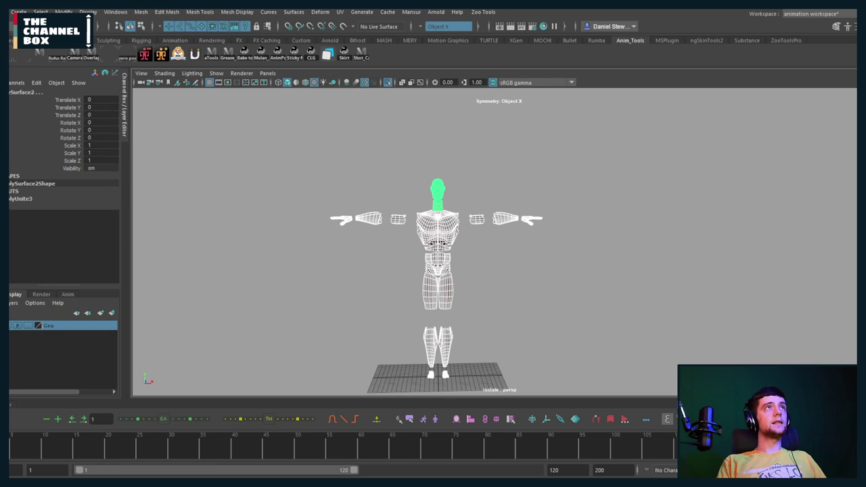
pyautogui.click(9, 11)
pyautogui.moveTo(67, 129)
pyautogui.click(146, 132)
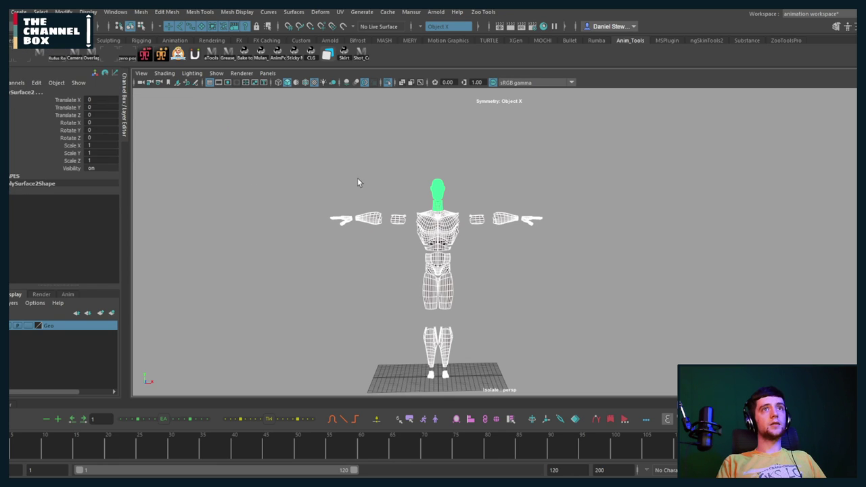
# Rename the combined mesh of the character's right arm to Proxy_R_Arm
pyautogui.moveTo(309, 172); pyautogui.dragTo(406, 265)
pyautogui.doubleClick(11, 92)
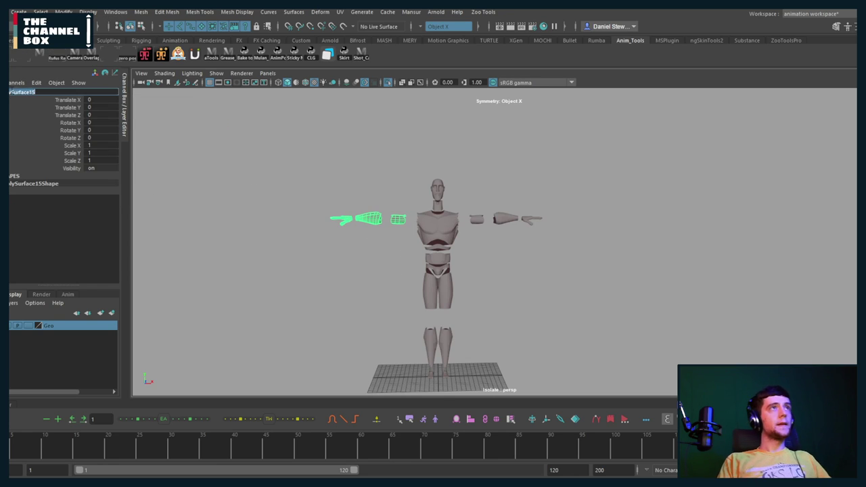
pyautogui.press('BackSpace')
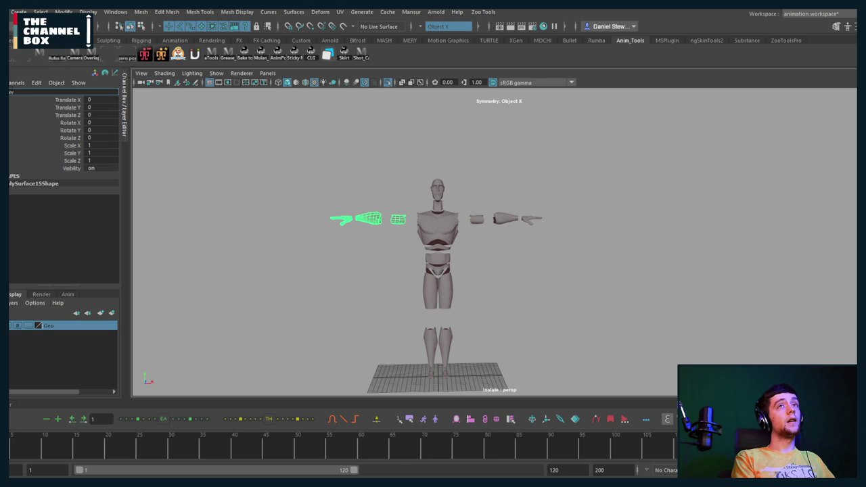
pyautogui.write('Proxy_R_A')
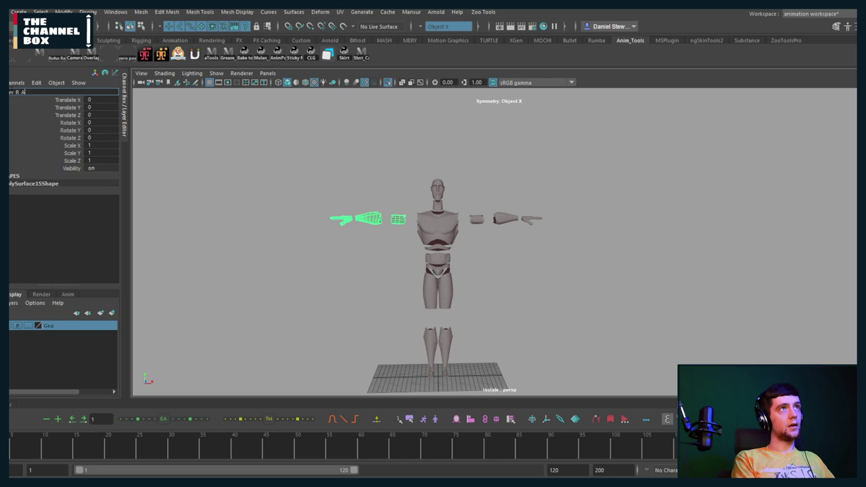
pyautogui.write('rm')
pyautogui.press('Return')
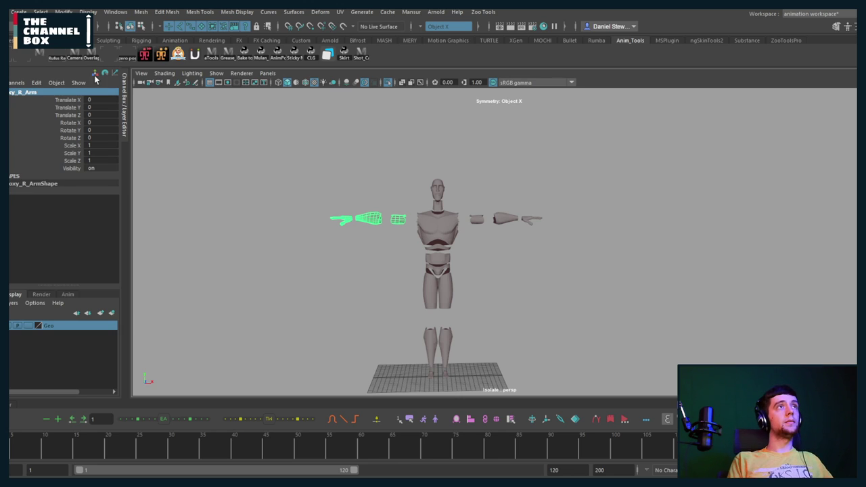
# Rename the combined mesh of the character's left arm to Proxy_L_Arm
pyautogui.click(499, 217)
pyautogui.click(33, 91)
pyautogui.write('P')
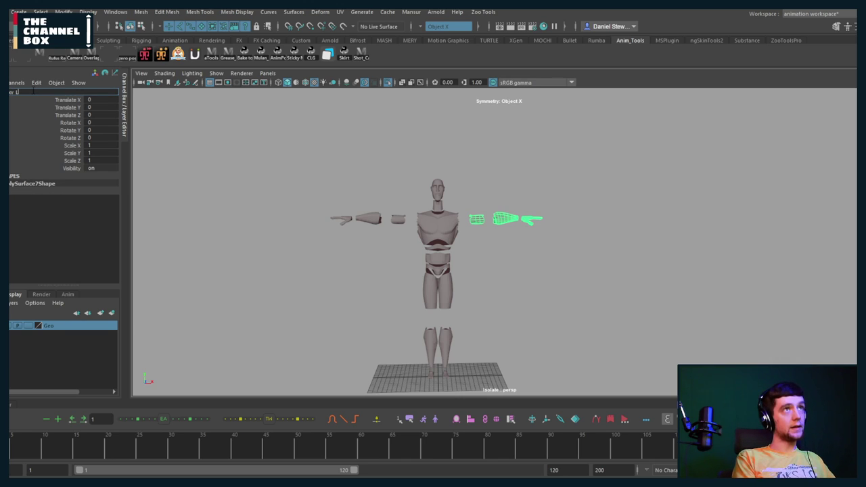
pyautogui.write('Proxy_L_Ar')
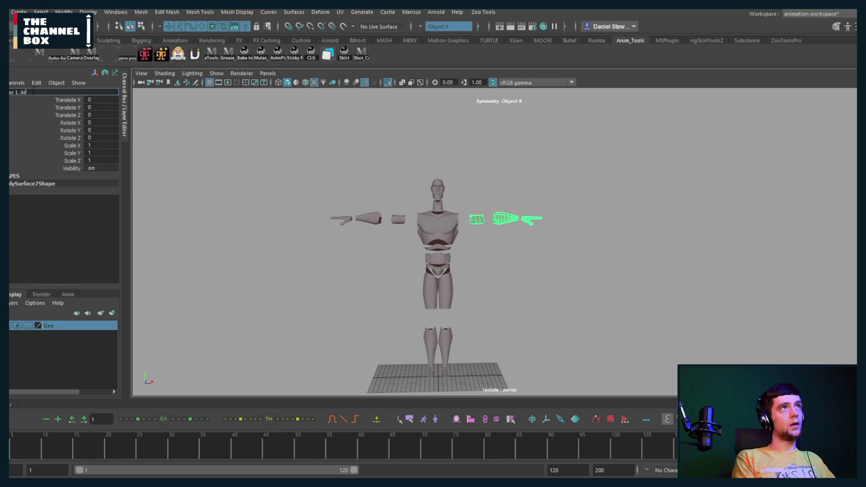
pyautogui.write('m')
pyautogui.press('Return')
# Rename the combined mesh of the character's right leg to Proxy_R_Leg
pyautogui.click(431, 295)
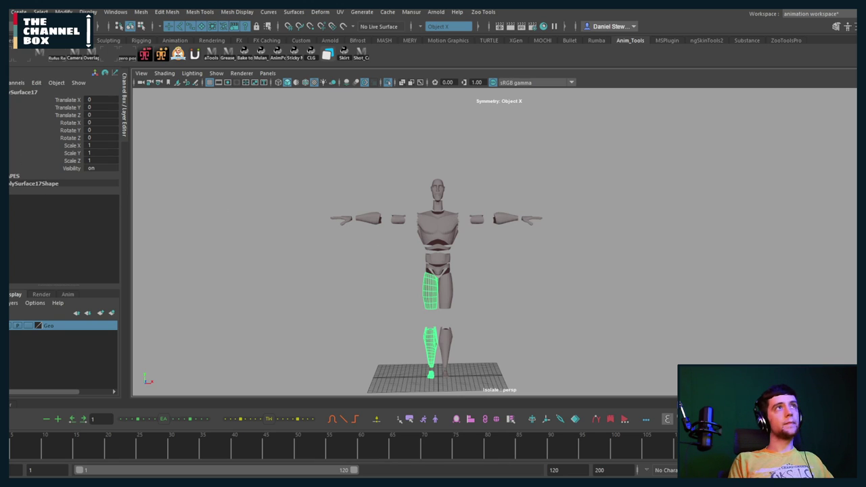
pyautogui.doubleClick(12, 92)
pyautogui.press('BackSpace')
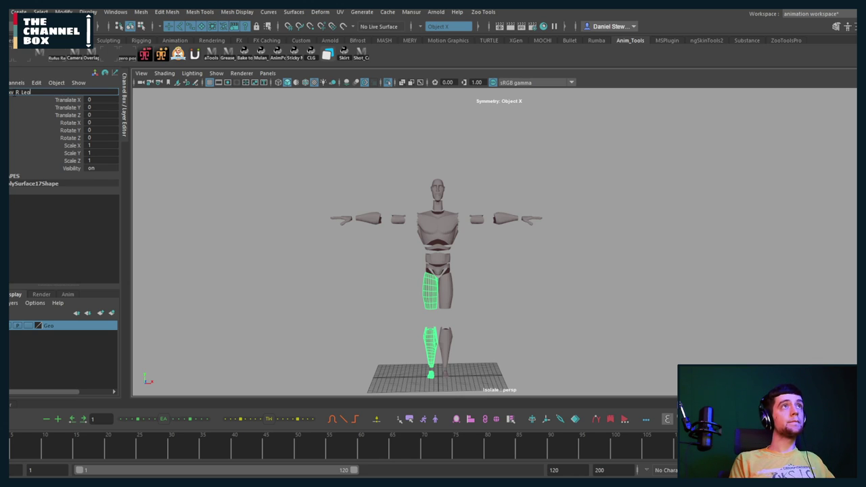
pyautogui.press('Return')
# Rename the combined mesh of the character's left leg to Proxy_L_Leg
pyautogui.keyDown('alt'); pyautogui.moveTo(329, 220); pyautogui.dragTo(286, 192, button='middle'); pyautogui.keyUp('alt')
pyautogui.click(403, 259)
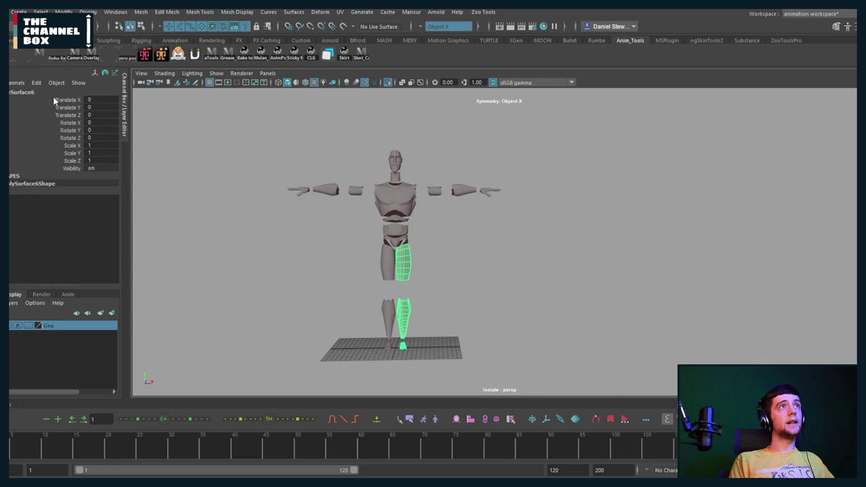
pyautogui.press('w')
pyautogui.doubleClick(21, 92)
pyautogui.press('BackSpace')
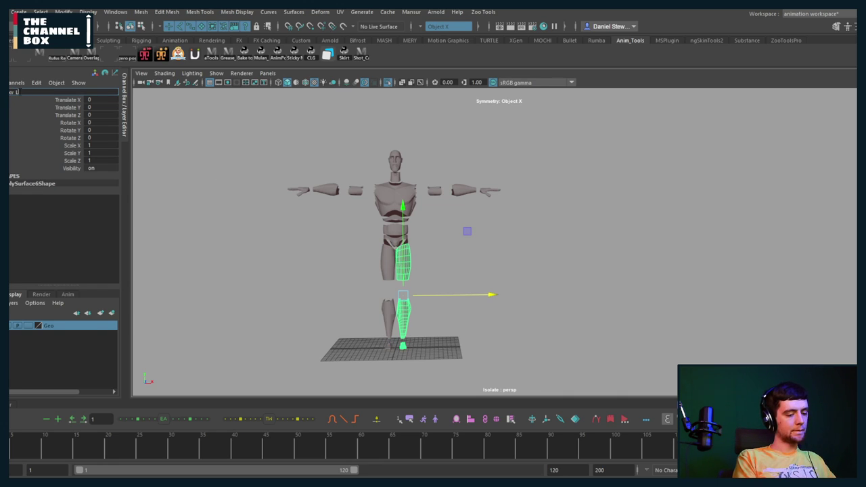
pyautogui.write('Proxy_L_Leg')
pyautogui.press('Return')
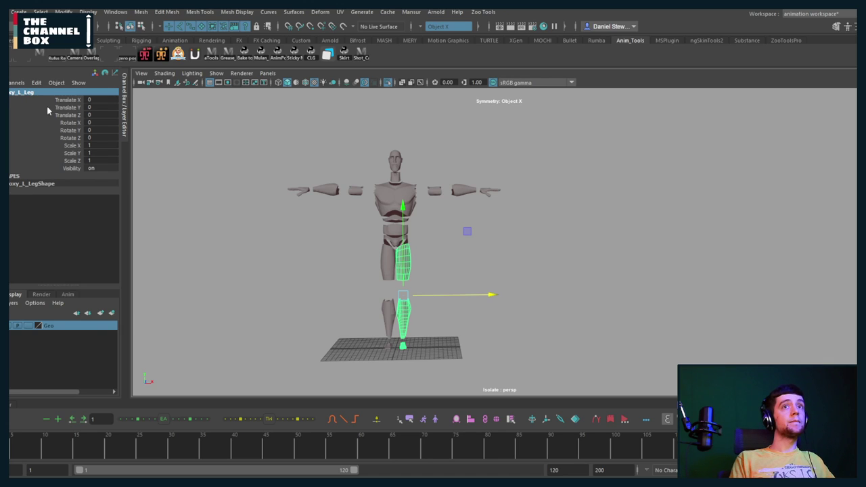
# Rename the combined torso mesh to Proxy_Torso
pyautogui.click(396, 196)
pyautogui.doubleClick(21, 92)
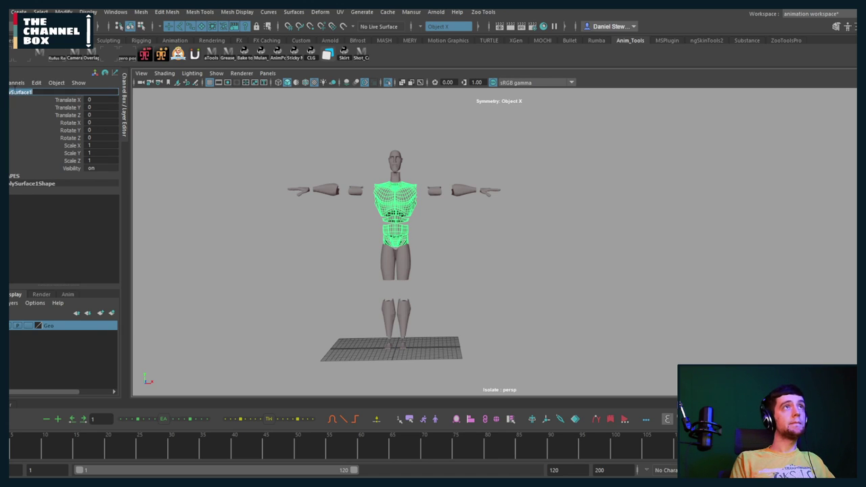
pyautogui.press('BackSpace')
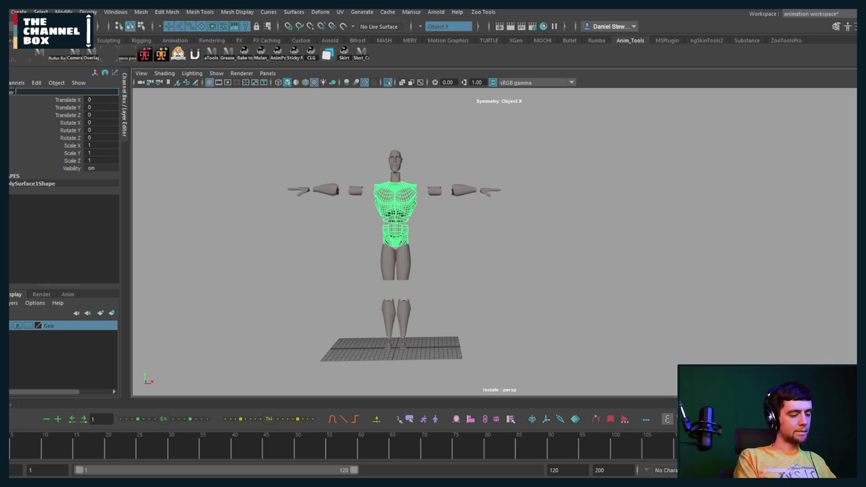
pyautogui.write('Proxy_Torso')
pyautogui.press('Return')
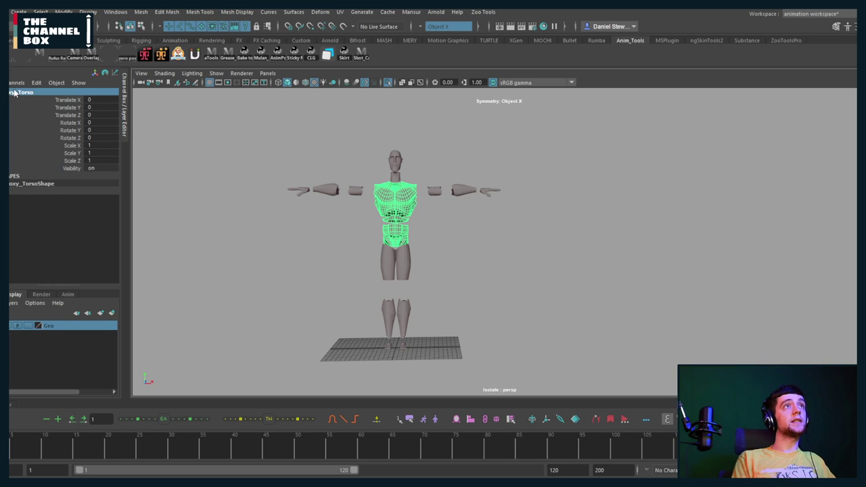
# Rename the combined head and neck mesh to Proxy_NeckHead
pyautogui.scroll(3, 398, 178)
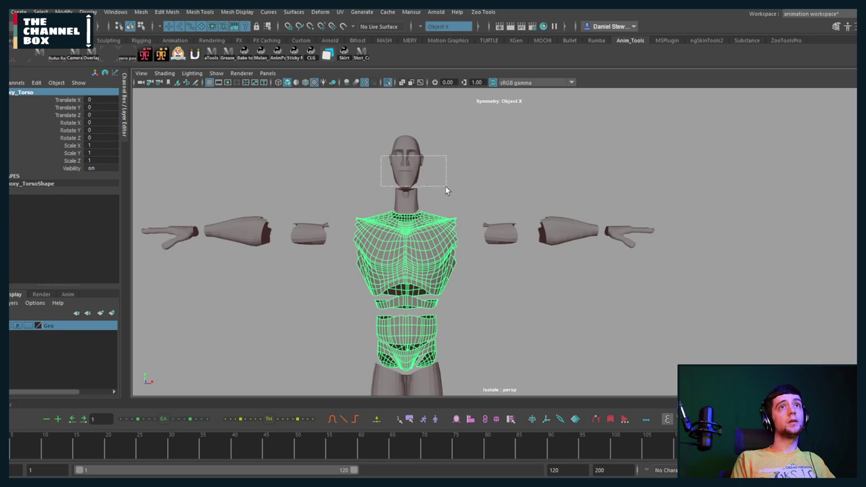
pyautogui.moveTo(445, 189); pyautogui.dragTo(445, 190)
pyautogui.doubleClick(19, 92)
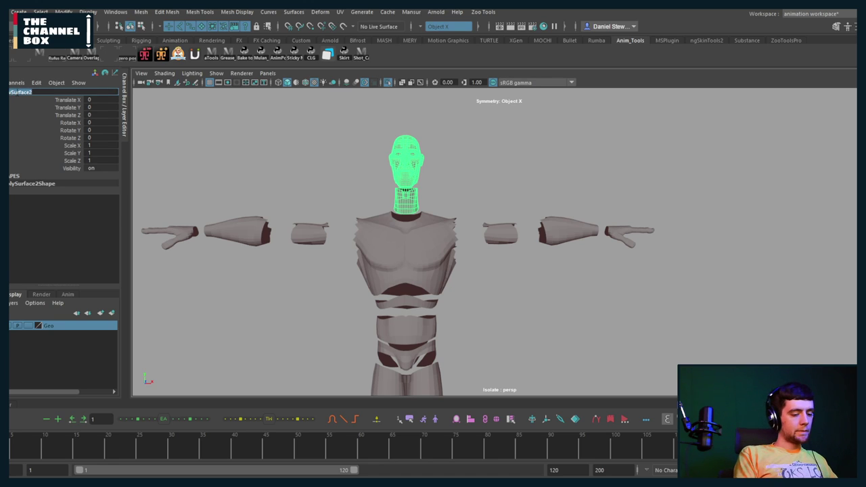
pyautogui.press('BackSpace')
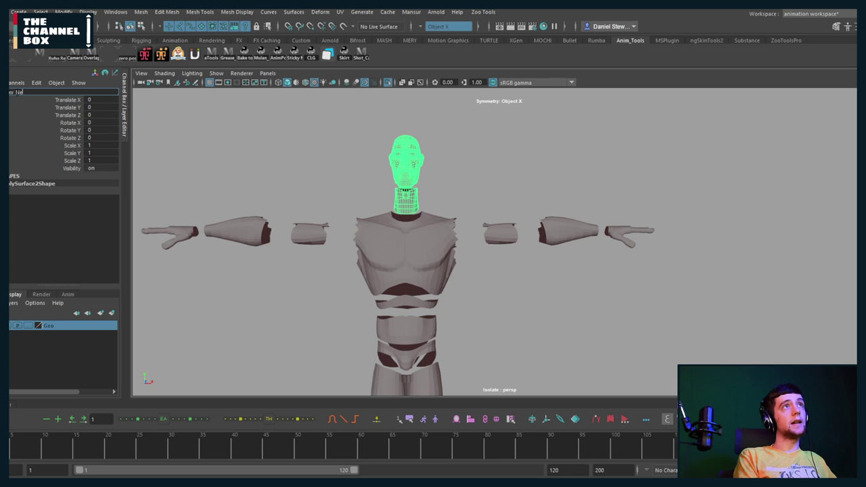
pyautogui.write('Proxy_NeckHead')
pyautogui.press('Return')
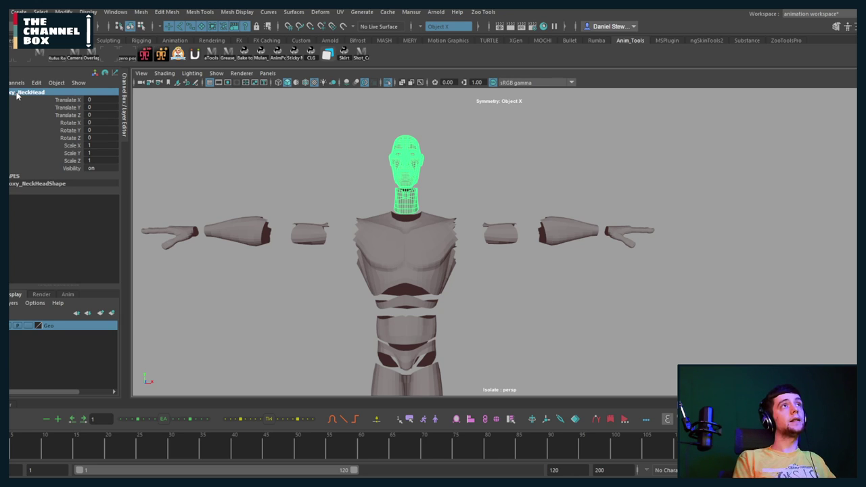
# Select the head, arm, torso and right leg meshes in turn to check how the proxy parts are grouped
pyautogui.scroll(-5, 317, 162)
pyautogui.scroll(4, 393, 162)
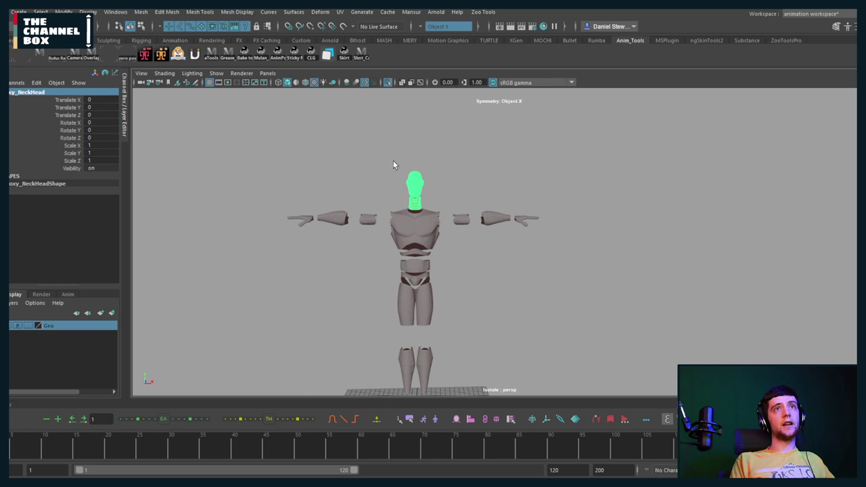
pyautogui.moveTo(358, 142); pyautogui.dragTo(446, 197)
pyautogui.moveTo(579, 195); pyautogui.dragTo(507, 232)
pyautogui.moveTo(312, 209); pyautogui.dragTo(345, 240)
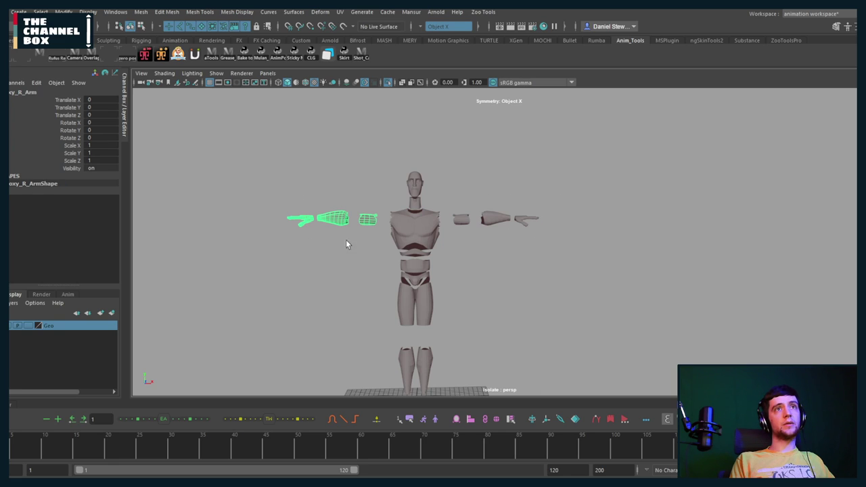
pyautogui.click(408, 269)
pyautogui.click(415, 311)
pyautogui.keyDown('alt'); pyautogui.moveTo(449, 324); pyautogui.dragTo(523, 268); pyautogui.keyUp('alt')
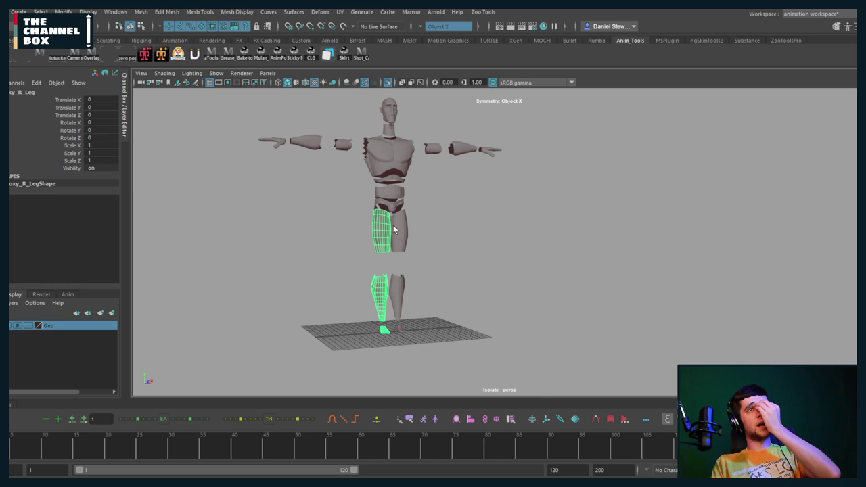
pyautogui.scroll(-5, 399, 213)
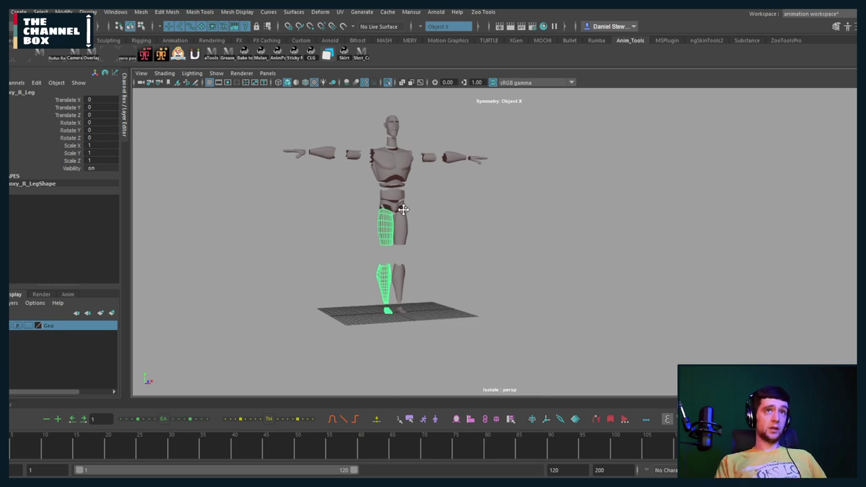
pyautogui.keyDown('alt'); pyautogui.moveTo(394, 232); pyautogui.dragTo(426, 233); pyautogui.keyUp('alt')
pyautogui.keyDown('alt'); pyautogui.moveTo(427, 233); pyautogui.dragTo(426, 240, button='middle'); pyautogui.keyUp('alt')
pyautogui.scroll(-2, 426, 240)
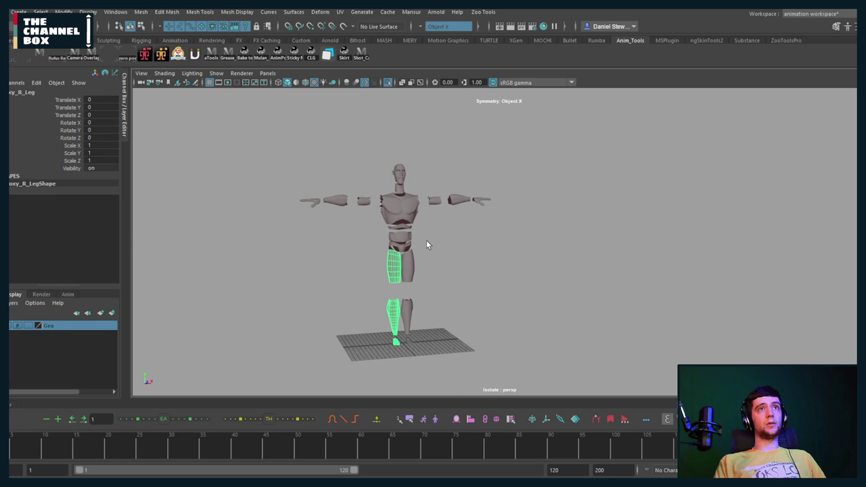
# Group all the separated proxy body-part meshes together and name the group Proxy_Rig
pyautogui.moveTo(210, 123); pyautogui.dragTo(549, 365)
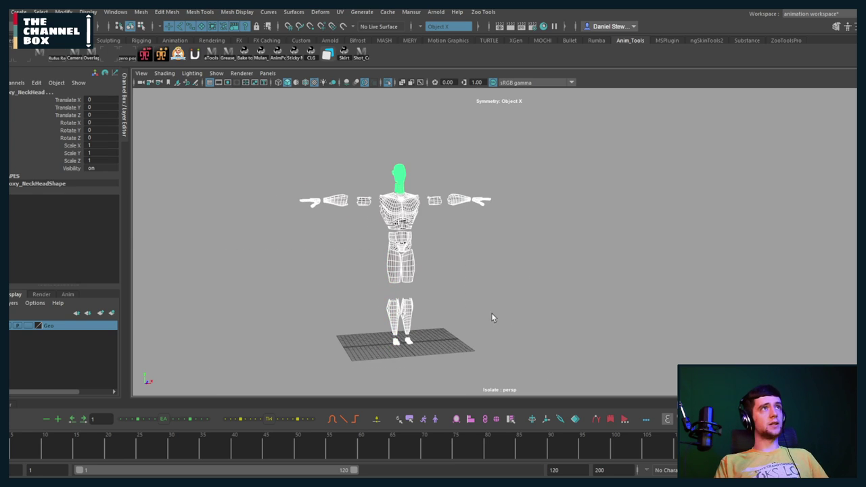
pyautogui.hotkey('ctrl', 'g')
pyautogui.doubleClick(12, 92)
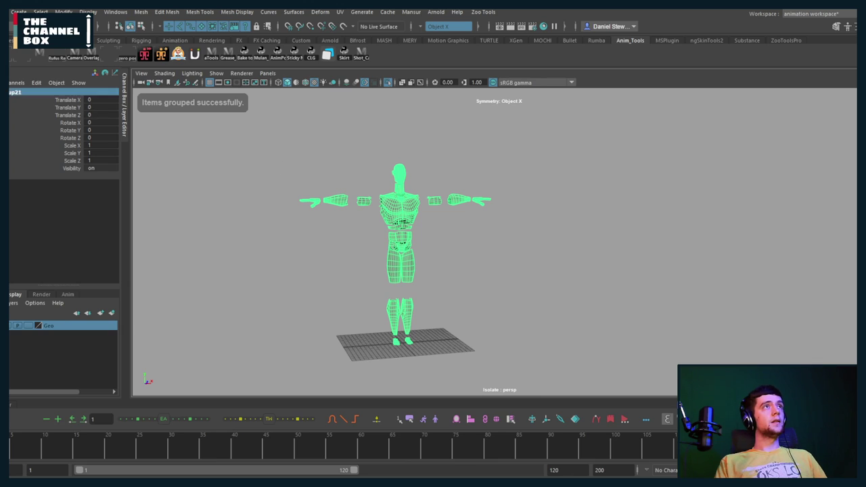
pyautogui.write('proxy')
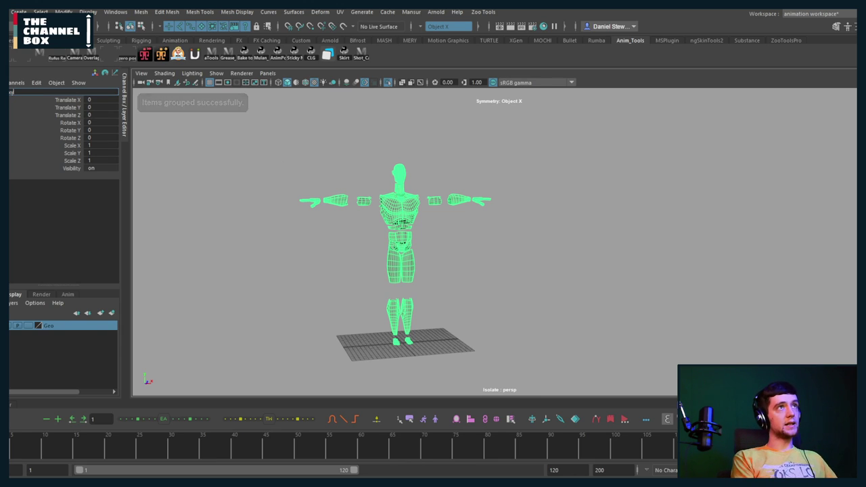
pyautogui.write('_Rig')
pyautogui.press('Return')
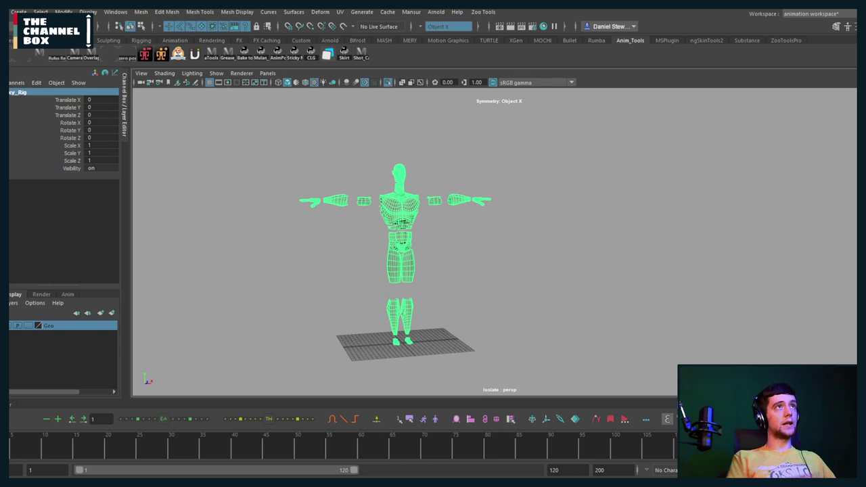
# Turn off isolation and move the Proxy_Rig group about 206 units along X, beside the original character
pyautogui.hotkey('ctrl', '1')
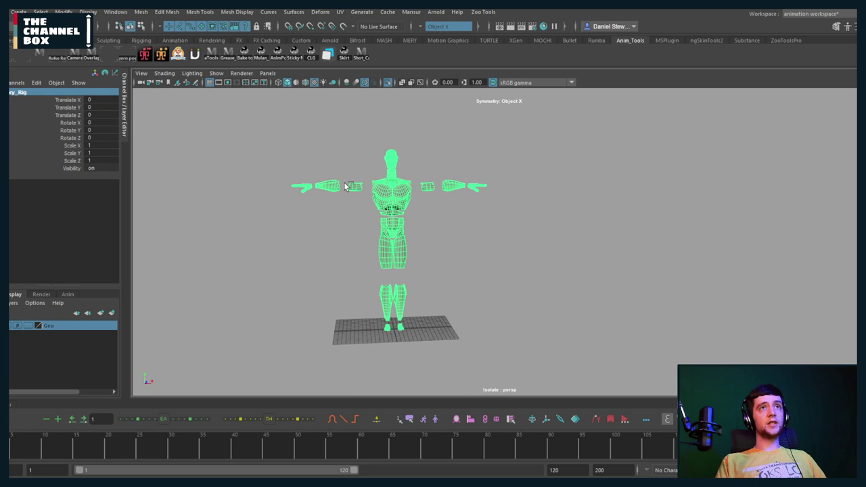
pyautogui.press('f')
pyautogui.press('w')
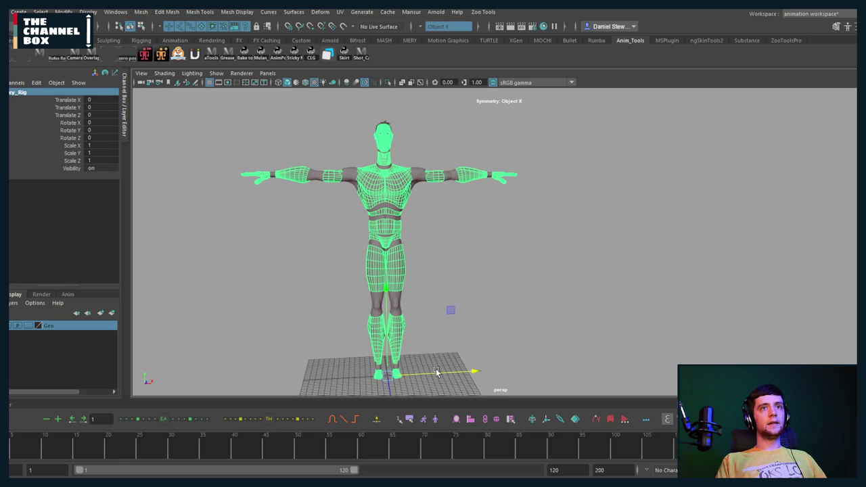
pyautogui.moveTo(436, 368); pyautogui.dragTo(688, 339)
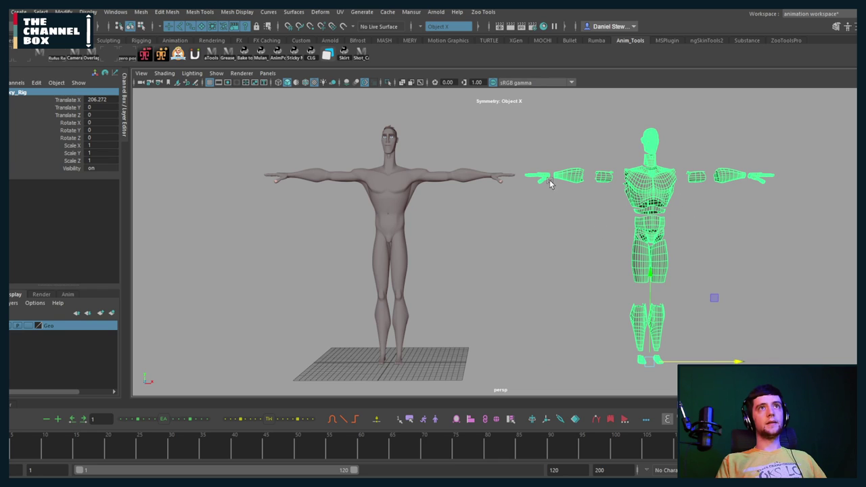
pyautogui.keyDown('alt'); pyautogui.moveTo(353, 176); pyautogui.dragTo(452, 208); pyautogui.keyUp('alt')
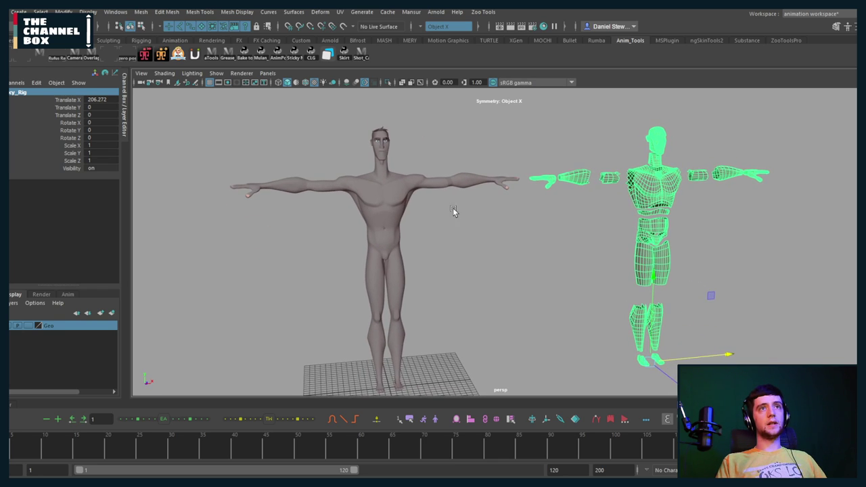
pyautogui.scroll(-2, 450, 209)
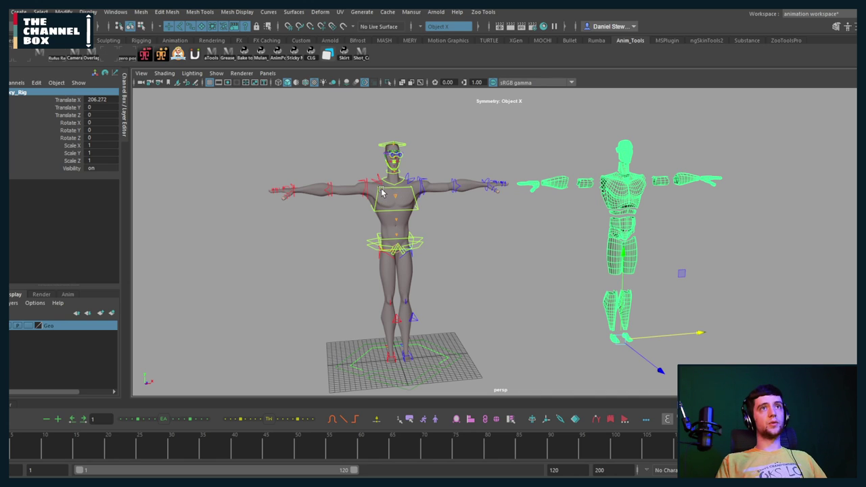
# Try moving the original rig's chest control about 53 units along X and undo the move
pyautogui.click(396, 198)
pyautogui.moveTo(441, 216); pyautogui.dragTo(499, 214)
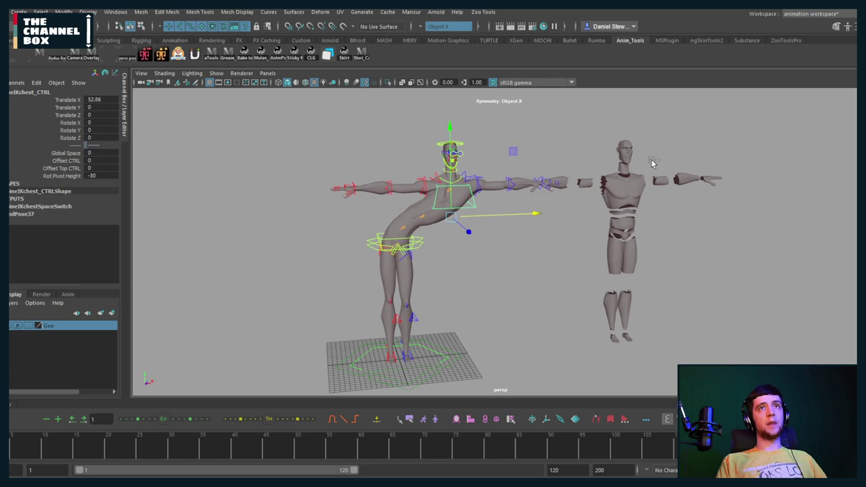
pyautogui.hotkey('ctrl', 'z')
pyautogui.press('q')
pyautogui.keyDown('alt'); pyautogui.moveTo(622, 219); pyautogui.dragTo(636, 226, button='middle'); pyautogui.keyUp('alt')
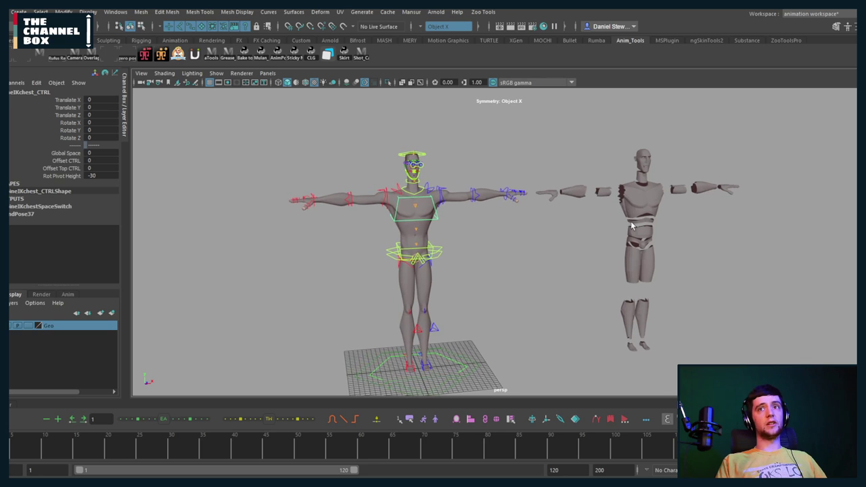
pyautogui.keyDown('alt'); pyautogui.moveTo(636, 226); pyautogui.dragTo(618, 211); pyautogui.keyUp('alt')
pyautogui.keyDown('alt'); pyautogui.moveTo(579, 249); pyautogui.dragTo(554, 236); pyautogui.keyUp('alt')
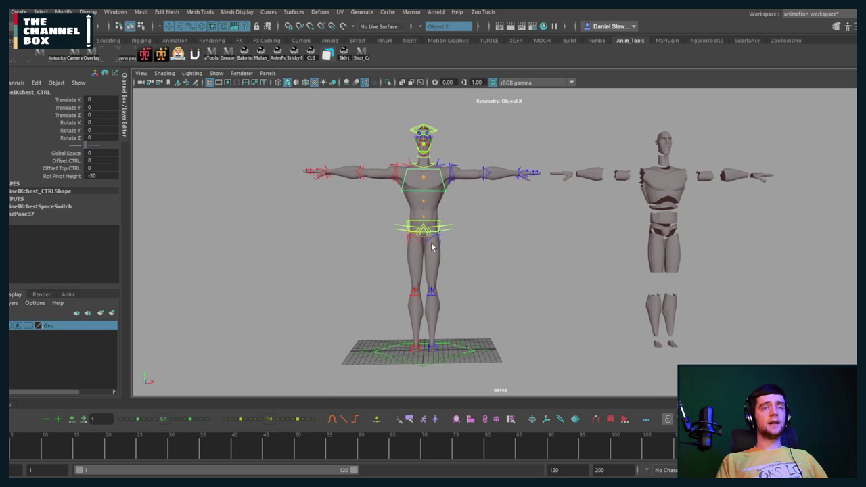
# Key the main body control at about X -27, Y -24 on frame 25 and X 48, Y -35 on frame 48
pyautogui.click(446, 229)
pyautogui.click(139, 450)
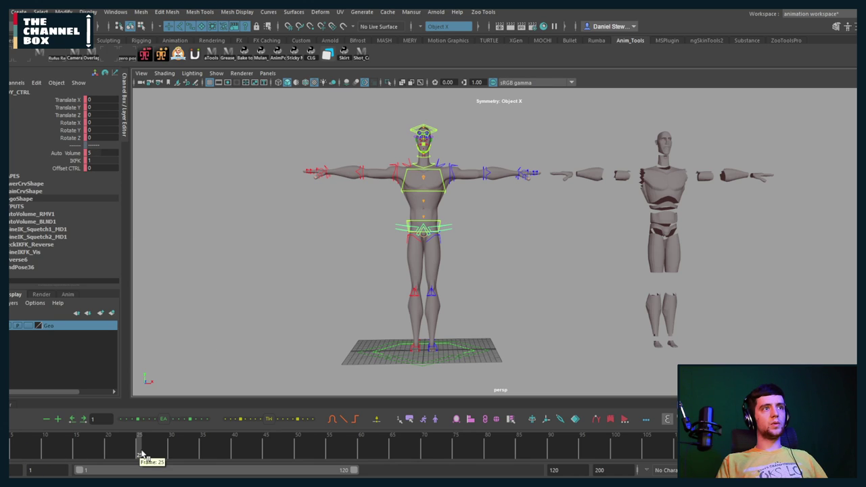
pyautogui.press('w')
pyautogui.moveTo(487, 167); pyautogui.dragTo(456, 196, button='middle')
pyautogui.click(284, 453)
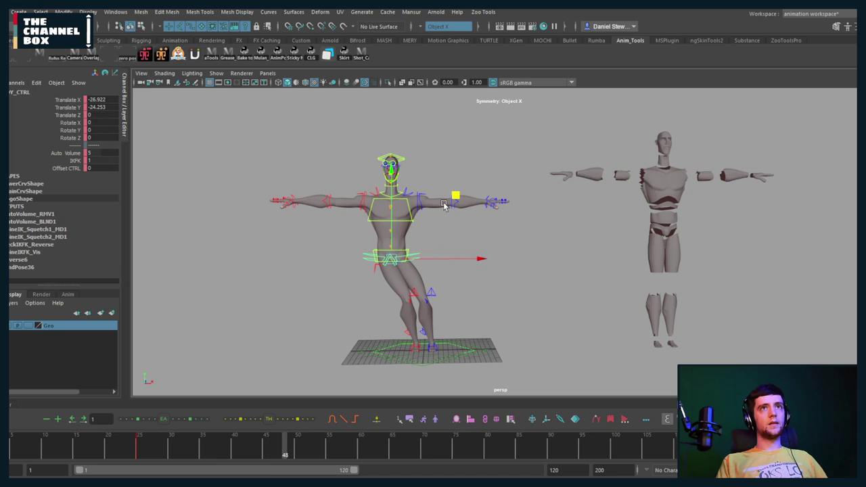
# At frame 77, key the body control back to neutral by setting its translations and Rotate X and Y to 0
pyautogui.click(468, 451)
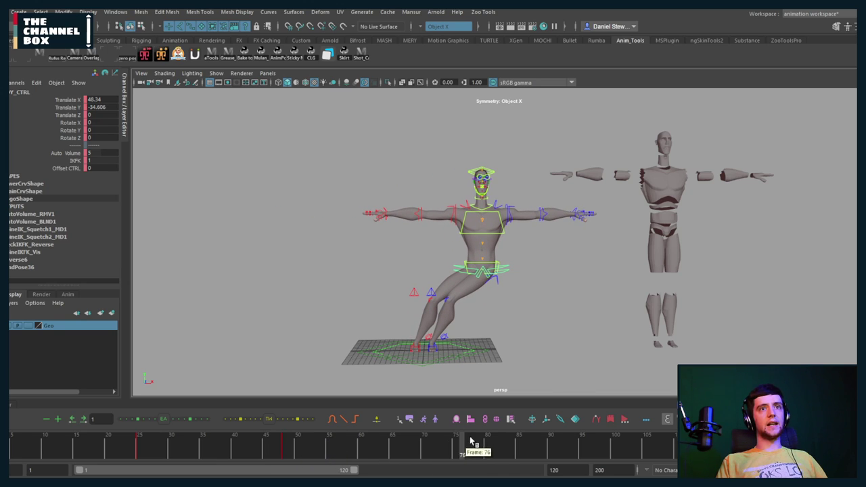
pyautogui.moveTo(546, 207); pyautogui.dragTo(458, 156, button='middle')
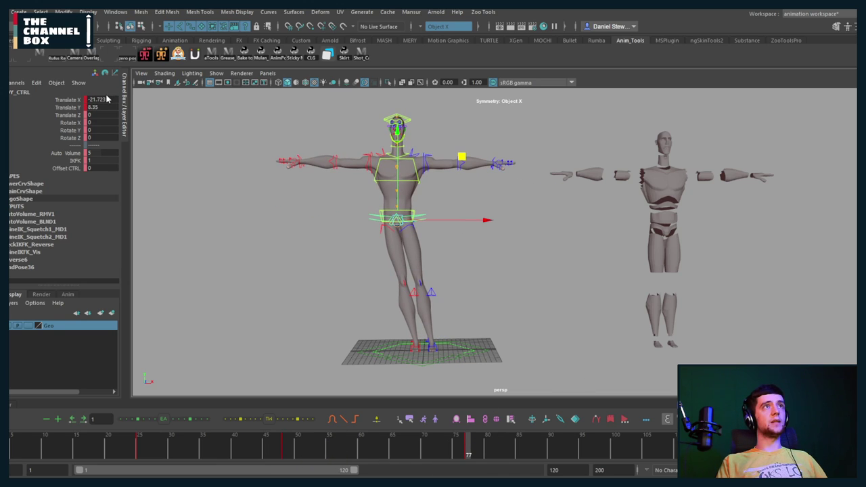
pyautogui.moveTo(101, 105); pyautogui.dragTo(98, 127)
pyautogui.write('0')
pyautogui.press('Return')
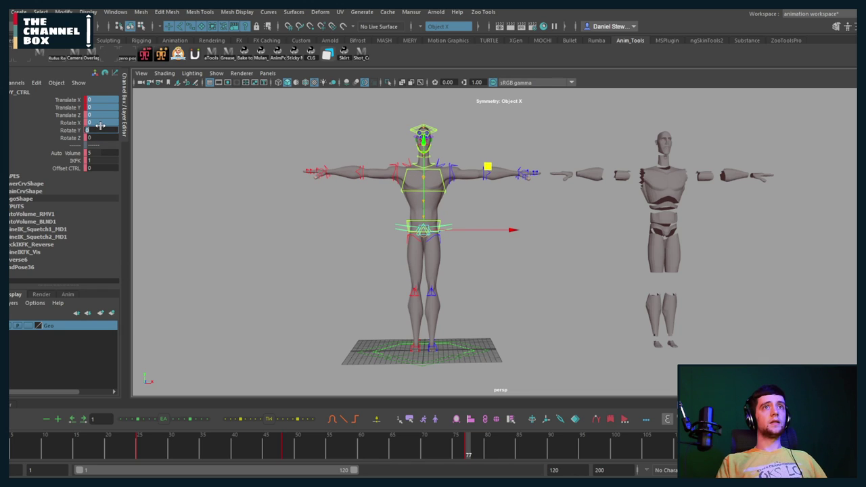
# Play the body animation from the start, stop it and return to the first frame
pyautogui.keyDown('alt'); pyautogui.moveTo(261, 244); pyautogui.dragTo(247, 241, button='middle'); pyautogui.keyUp('alt')
pyautogui.click(11, 447)
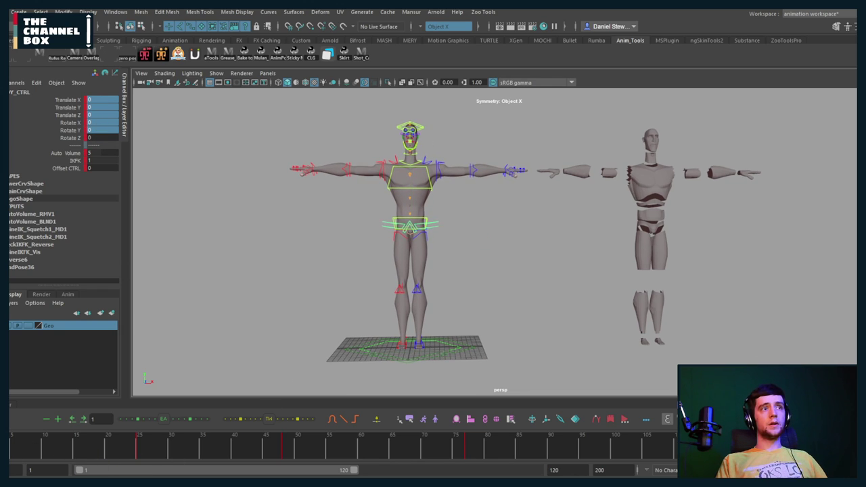
pyautogui.hotkey('alt', 'v')
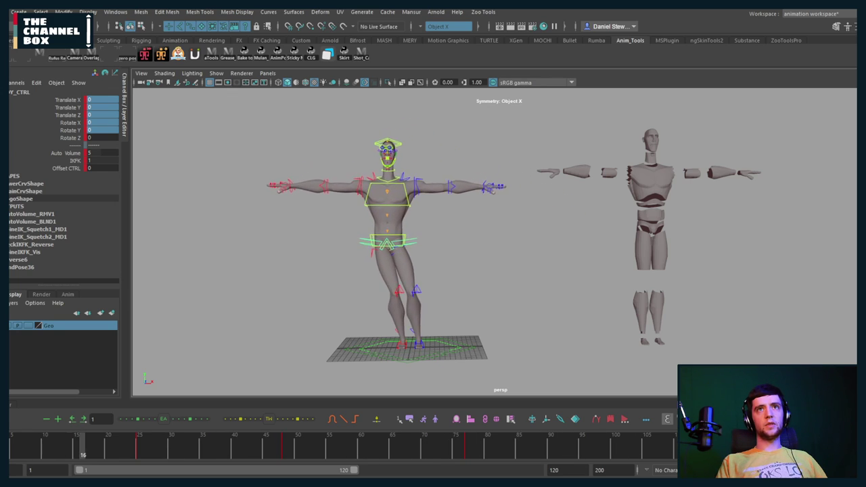
pyautogui.hotkey('alt', 'v')
pyautogui.moveTo(38, 449); pyautogui.dragTo(9, 447)
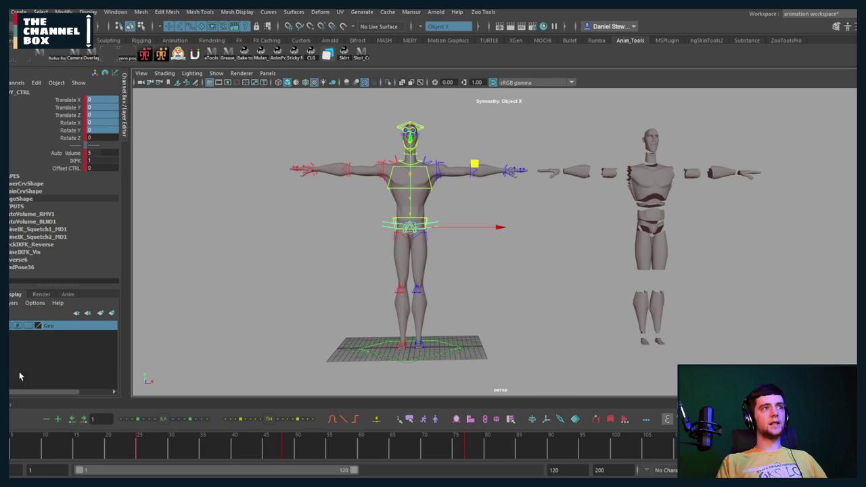
# Key both upper-arm FK controls at the start and lower the arms to about -63 in Rotate Z at frame 29
pyautogui.scroll(4, 414, 169)
pyautogui.click(465, 160)
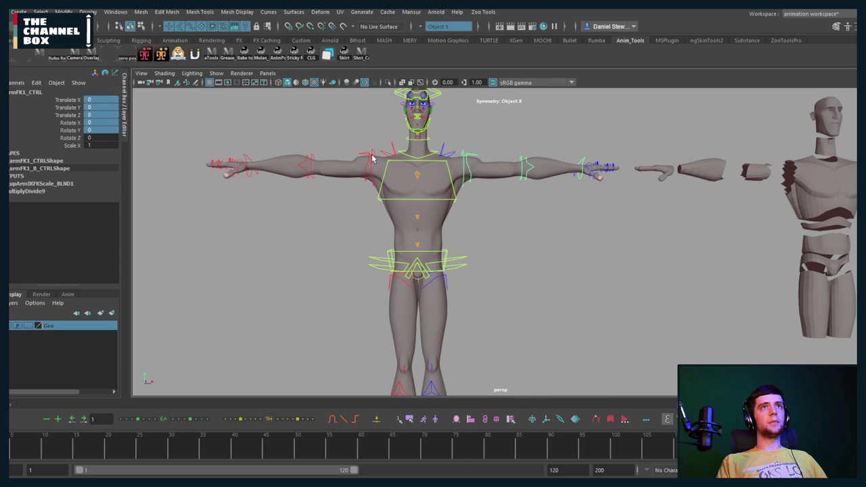
pyautogui.keyDown('shift'); pyautogui.click(371, 158); pyautogui.keyUp('shift')
pyautogui.press('s')
pyautogui.moveTo(23, 447); pyautogui.dragTo(165, 443)
pyautogui.press('e')
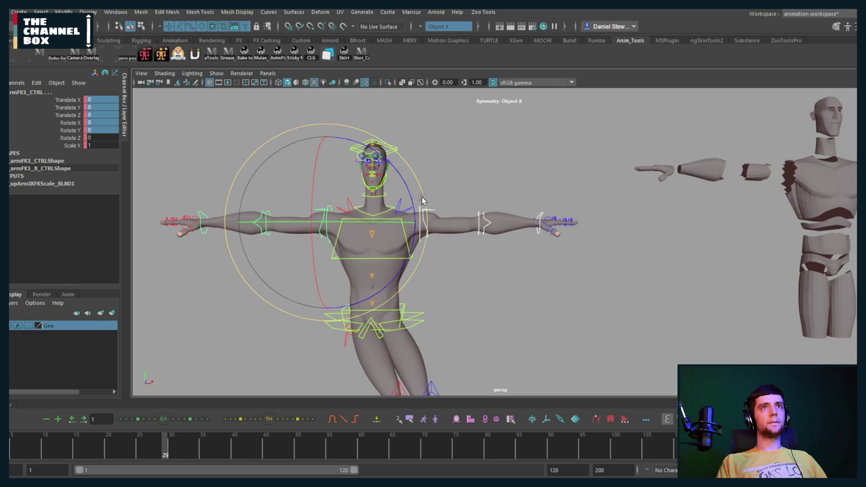
pyautogui.moveTo(422, 199); pyautogui.dragTo(367, 127)
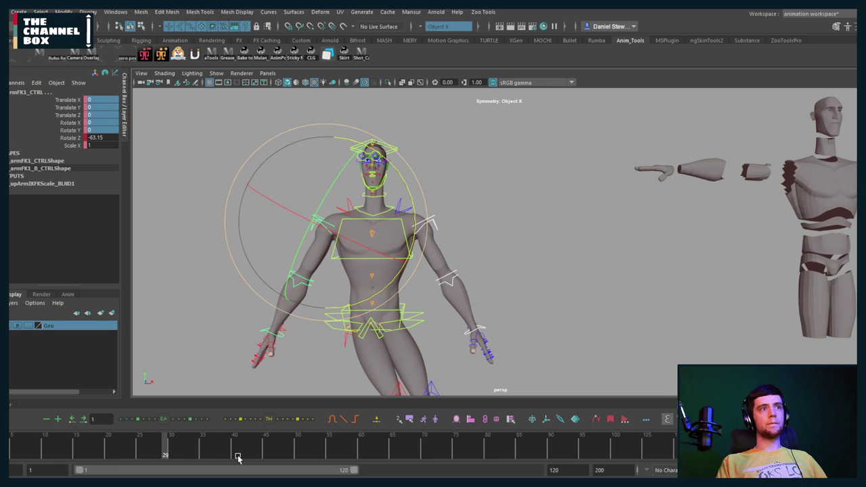
# Rotate both upper-arm controls to about 28 in Rotate Z at frame 71 and about -36 at frame 91
pyautogui.moveTo(238, 459); pyautogui.dragTo(433, 441)
pyautogui.moveTo(452, 228); pyautogui.dragTo(236, 313)
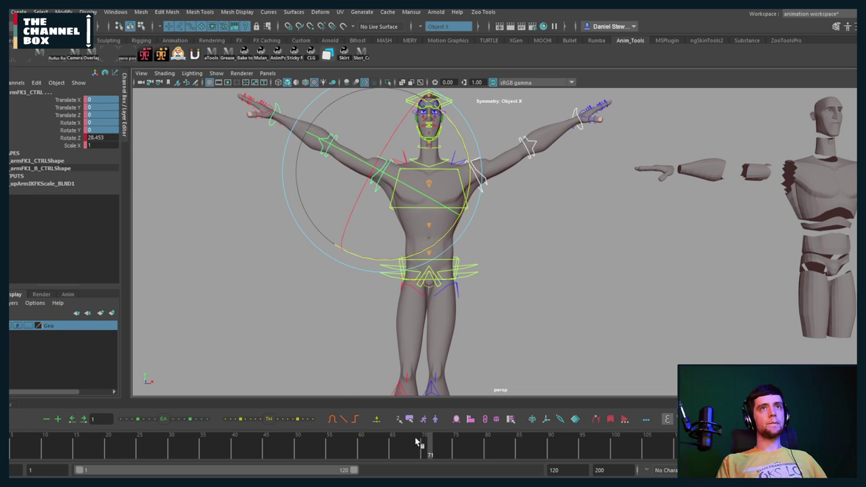
pyautogui.moveTo(430, 445); pyautogui.dragTo(557, 453)
pyautogui.moveTo(384, 251); pyautogui.dragTo(465, 194)
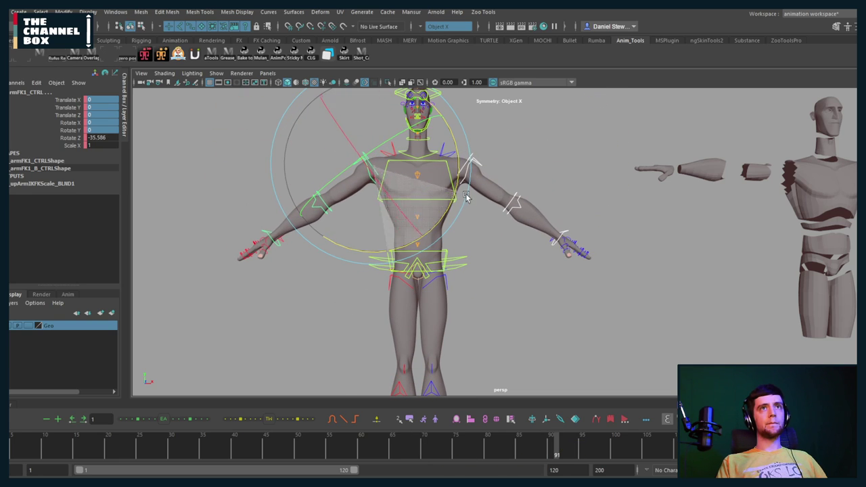
# Play back the combined body and arm animation and return to the first frame
pyautogui.moveTo(72, 454); pyautogui.dragTo(6, 452)
pyautogui.hotkey('alt', 'v')
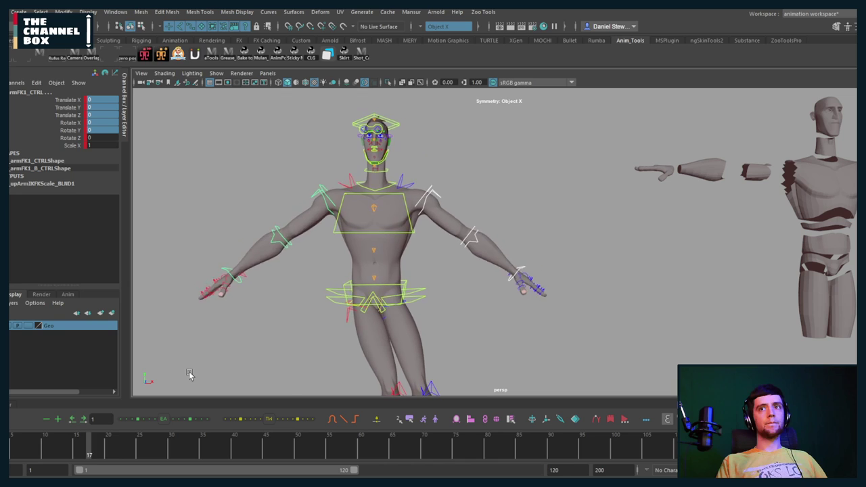
pyautogui.hotkey('alt', 'v')
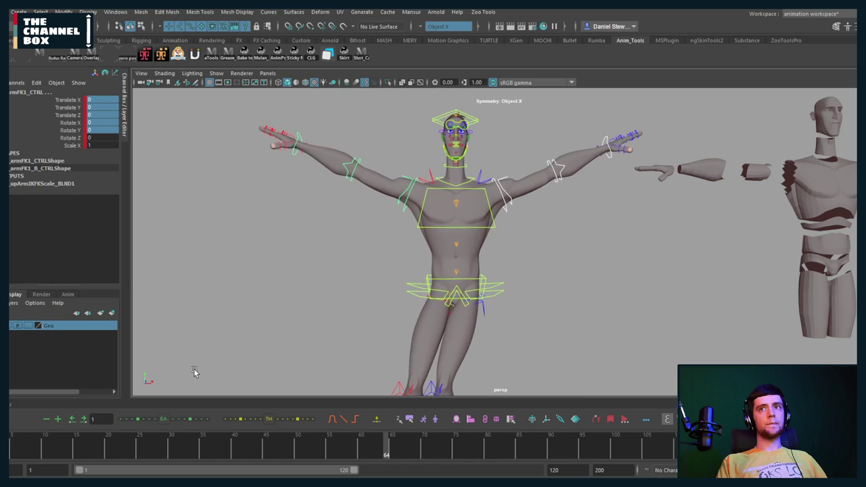
pyautogui.hotkey('alt', 'v')
pyautogui.moveTo(112, 461); pyautogui.dragTo(7, 453)
# Rotate the chest control to about 23, -16, -3 at frame 30 and about 47, 17, -10 at frame 55
pyautogui.click(436, 200)
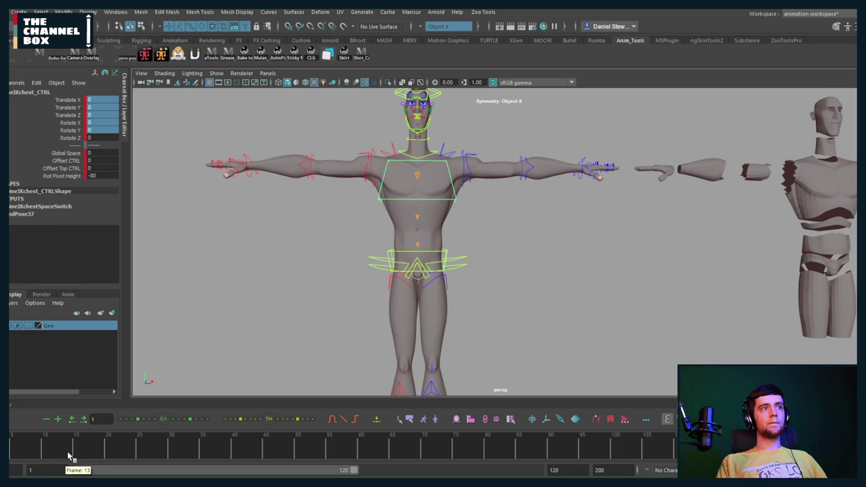
pyautogui.moveTo(68, 457); pyautogui.dragTo(171, 453)
pyautogui.moveTo(398, 261); pyautogui.dragTo(372, 295)
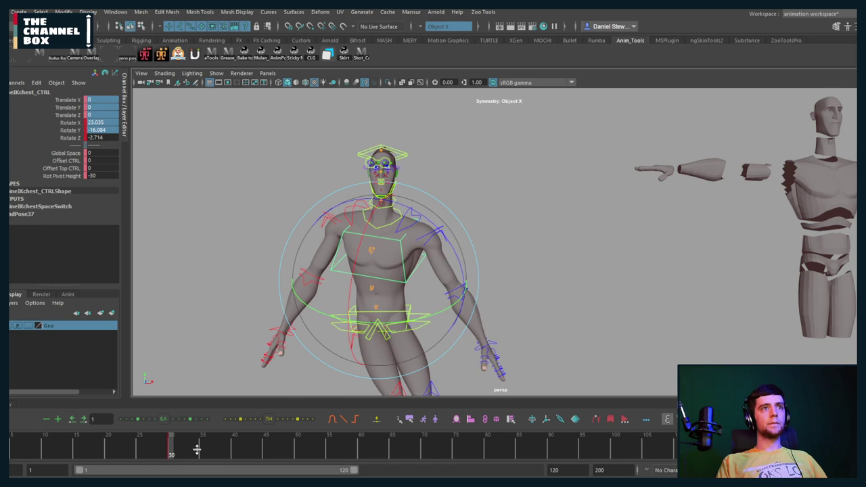
pyautogui.moveTo(169, 453); pyautogui.dragTo(331, 457)
pyautogui.moveTo(437, 248); pyautogui.dragTo(481, 330)
# At frame 81, set all of the chest control's translations and rotations to 0 and play the motion
pyautogui.moveTo(334, 454); pyautogui.dragTo(493, 440)
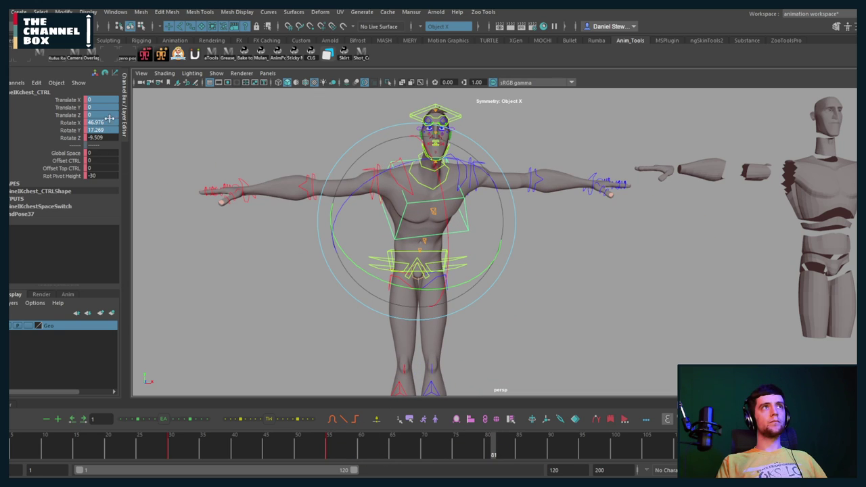
pyautogui.moveTo(108, 118); pyautogui.dragTo(103, 146)
pyautogui.write('0')
pyautogui.press('Return')
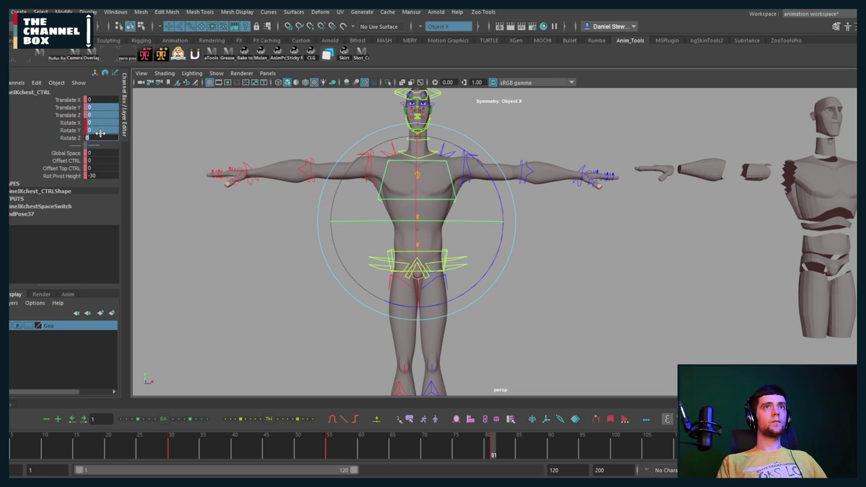
pyautogui.keyDown('alt'); pyautogui.moveTo(257, 229); pyautogui.dragTo(253, 226, button='middle'); pyautogui.keyUp('alt')
pyautogui.hotkey('alt', 'v')
# Scrub to the end of the motion, set the timeline's end frame to 100 and play the animation
pyautogui.moveTo(498, 450); pyautogui.dragTo(645, 451)
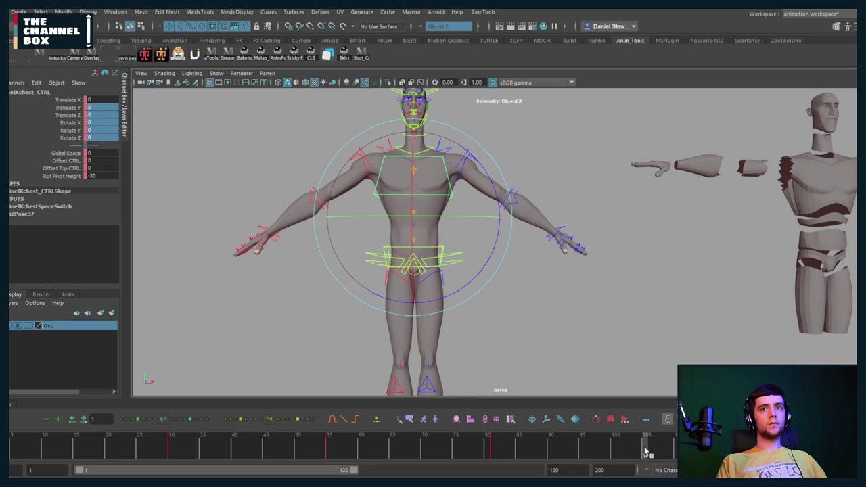
pyautogui.doubleClick(617, 470)
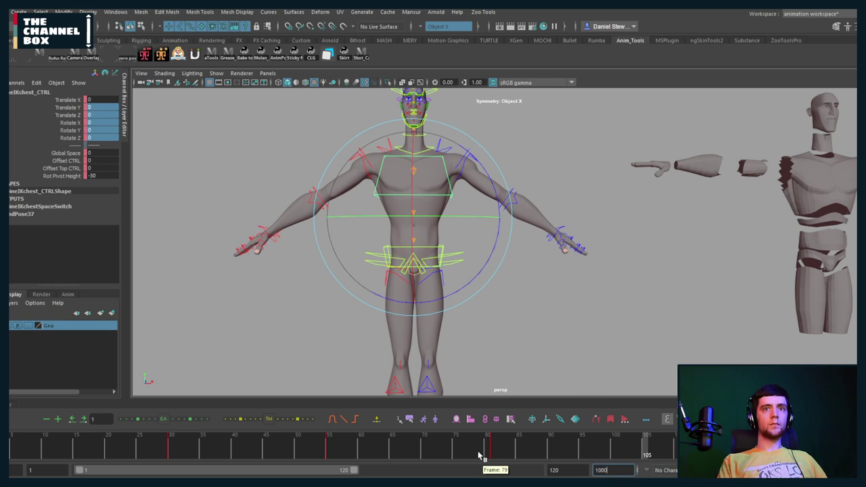
pyautogui.press('Return')
pyautogui.write('100')
pyautogui.press('Return')
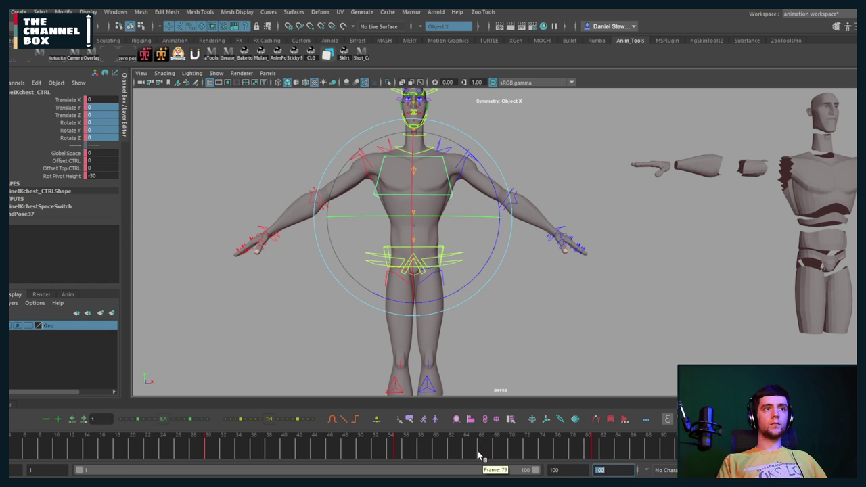
pyautogui.keyDown('alt'); pyautogui.moveTo(506, 334); pyautogui.dragTo(510, 337, button='middle'); pyautogui.keyUp('alt')
pyautogui.hotkey('alt', 'v')
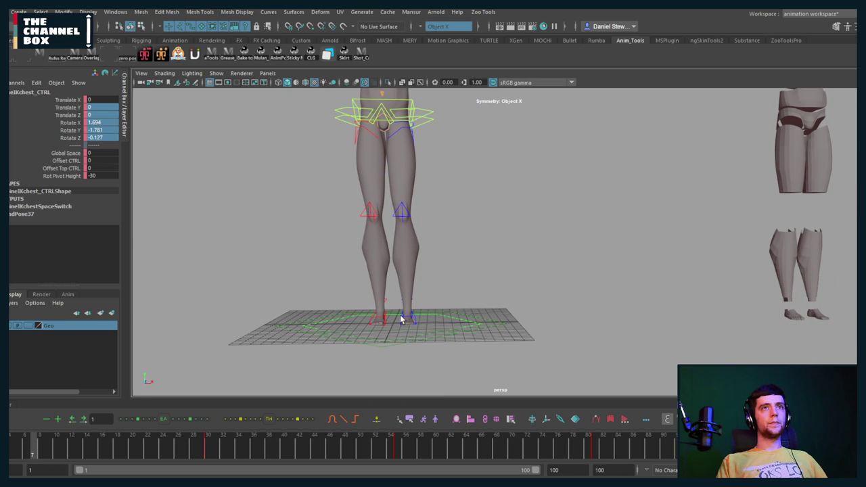
# Key both foot IK controls at the start of the timeline, and move them to about -22 in Translate X at frame 17
pyautogui.click(406, 320)
pyautogui.hotkey('ctrl', 'z')
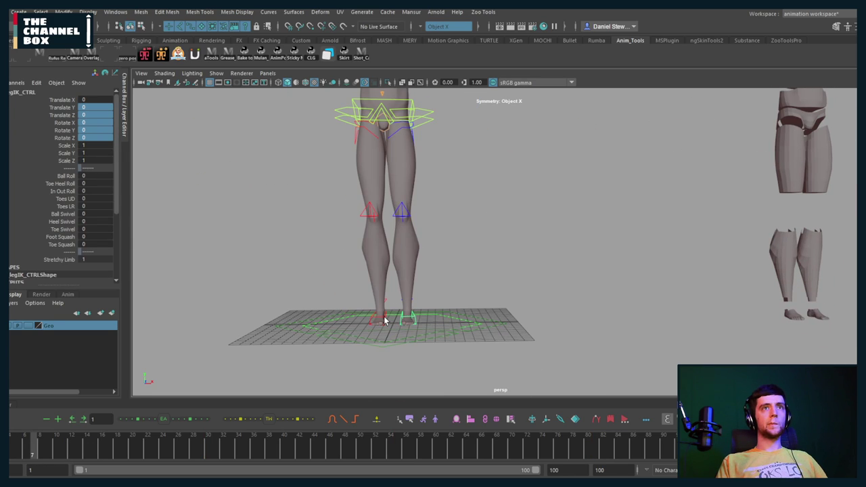
pyautogui.keyDown('shift'); pyautogui.click(384, 321); pyautogui.keyUp('shift')
pyautogui.keyDown('alt'); pyautogui.moveTo(427, 321); pyautogui.dragTo(441, 350, button='middle'); pyautogui.keyUp('alt')
pyautogui.click(11, 452)
pyautogui.press('s')
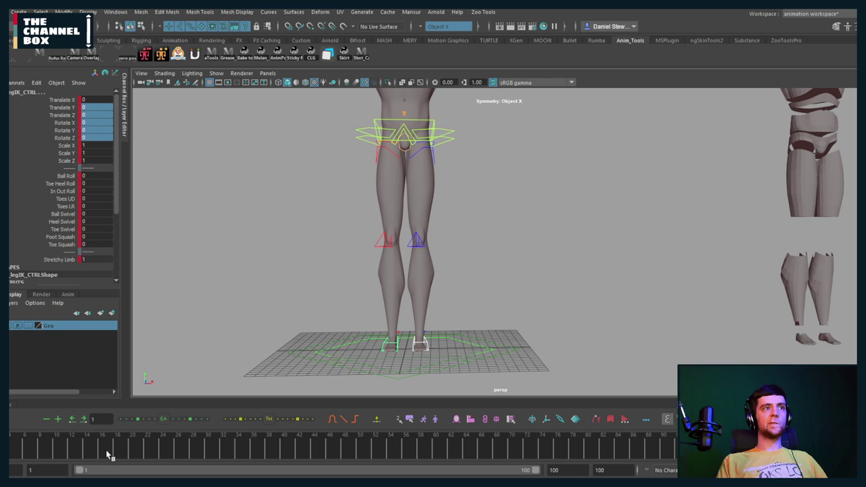
pyautogui.click(109, 453)
pyautogui.press('w')
pyautogui.moveTo(444, 333); pyautogui.dragTo(490, 332)
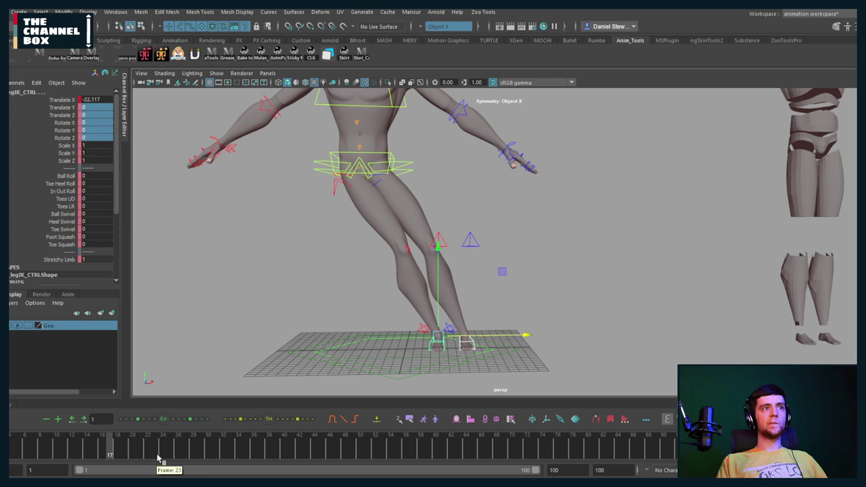
# Shift both feet sideways again near frame 47 and to about -26 in Translate X near frame 71, and play the motion
pyautogui.moveTo(169, 448); pyautogui.dragTo(336, 442)
pyautogui.moveTo(503, 336); pyautogui.dragTo(475, 339)
pyautogui.moveTo(261, 451); pyautogui.dragTo(521, 452)
pyautogui.moveTo(425, 331); pyautogui.dragTo(505, 334)
pyautogui.keyDown('alt'); pyautogui.moveTo(583, 290); pyautogui.dragTo(603, 310, button='middle'); pyautogui.keyUp('alt')
pyautogui.click(599, 312)
pyautogui.hotkey('alt', 'v')
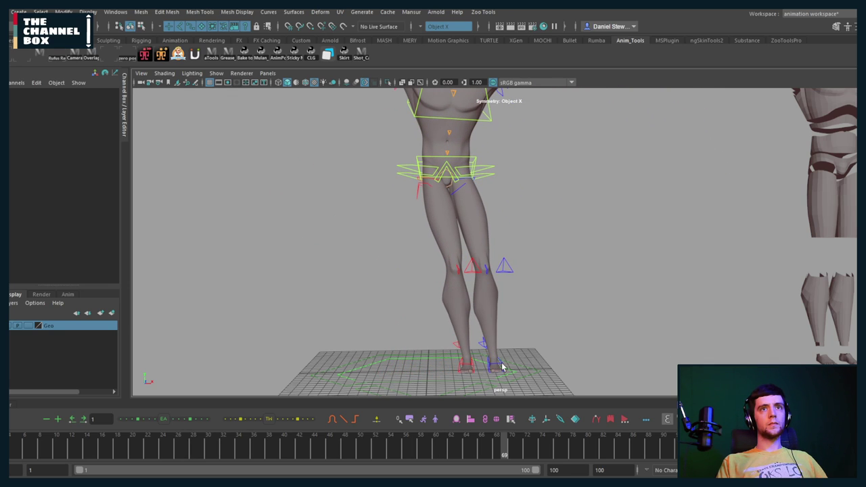
# Set both foot controls' Translate X to 0 near the end of the timeline and play the animation
pyautogui.click(501, 366)
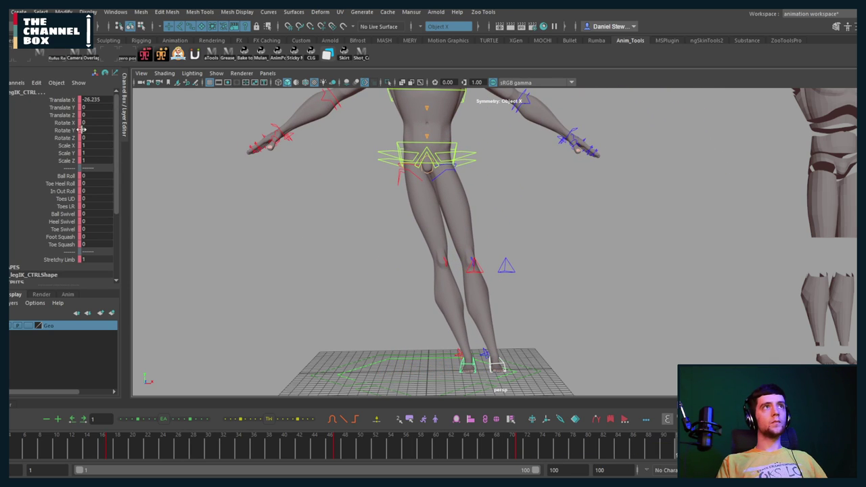
pyautogui.write('0')
pyautogui.press('Return')
pyautogui.scroll(2, 294, 230)
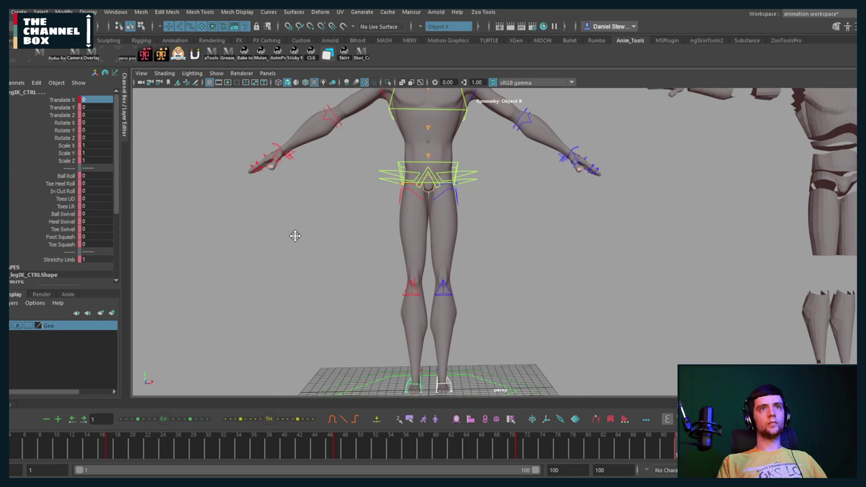
pyautogui.scroll(2, 293, 229)
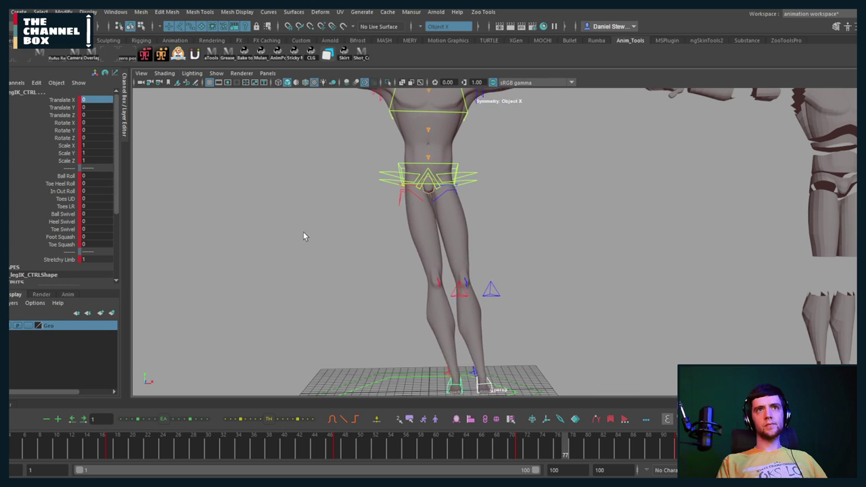
# Select both knee pole vector controls and move them to about -37 in Translate X at frame 20
pyautogui.click(409, 290)
pyautogui.keyDown('shift'); pyautogui.click(443, 289); pyautogui.keyUp('shift')
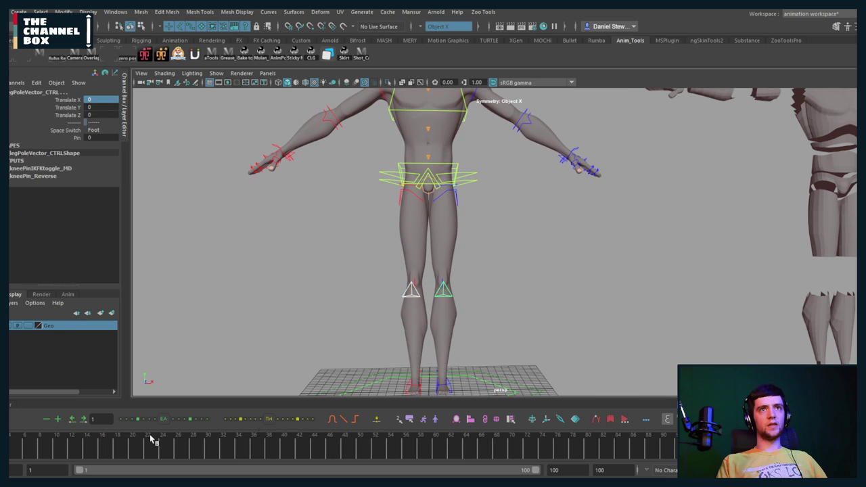
pyautogui.moveTo(12, 451); pyautogui.dragTo(135, 448)
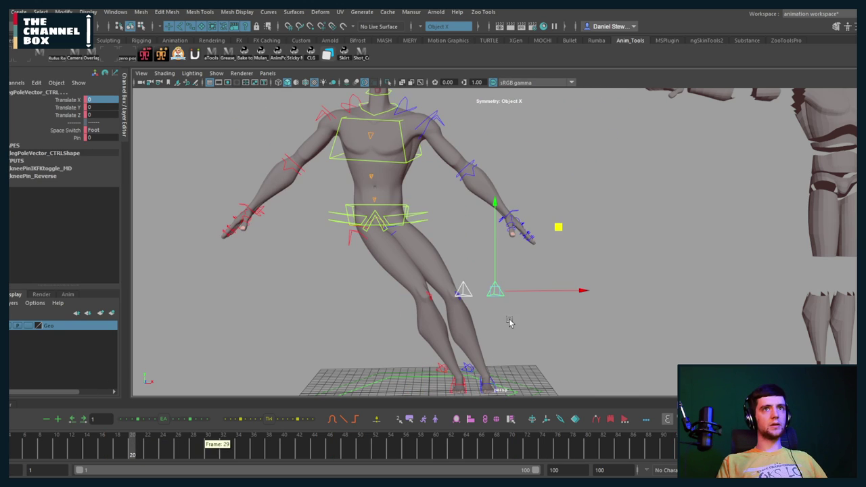
pyautogui.moveTo(538, 294); pyautogui.dragTo(429, 319)
# Move the knee pole vectors to about 20 in Translate X at frame 30 and about -30 at frame 53
pyautogui.moveTo(162, 457); pyautogui.dragTo(210, 453)
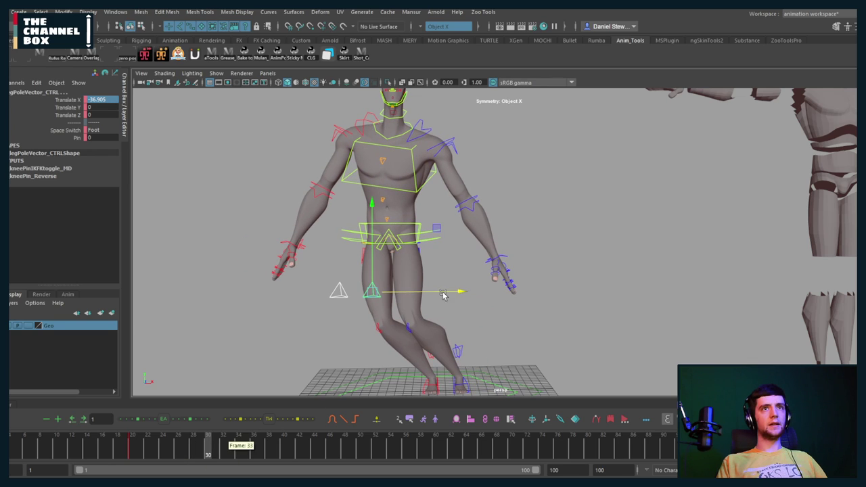
pyautogui.moveTo(427, 293); pyautogui.dragTo(568, 293)
pyautogui.moveTo(251, 453); pyautogui.dragTo(383, 439)
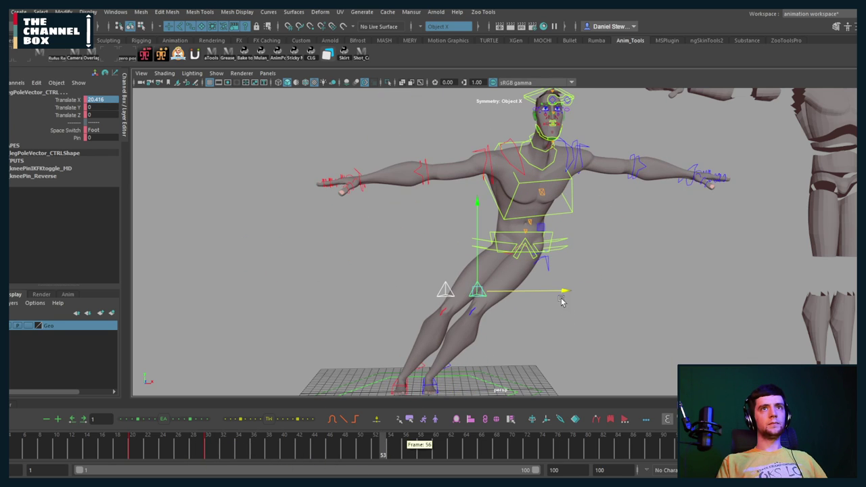
pyautogui.moveTo(556, 292); pyautogui.dragTo(433, 290)
# Set the knee pole vectors' Translate X to 0 at frame 75, play the animation and return to the start
pyautogui.moveTo(376, 458); pyautogui.dragTo(549, 452)
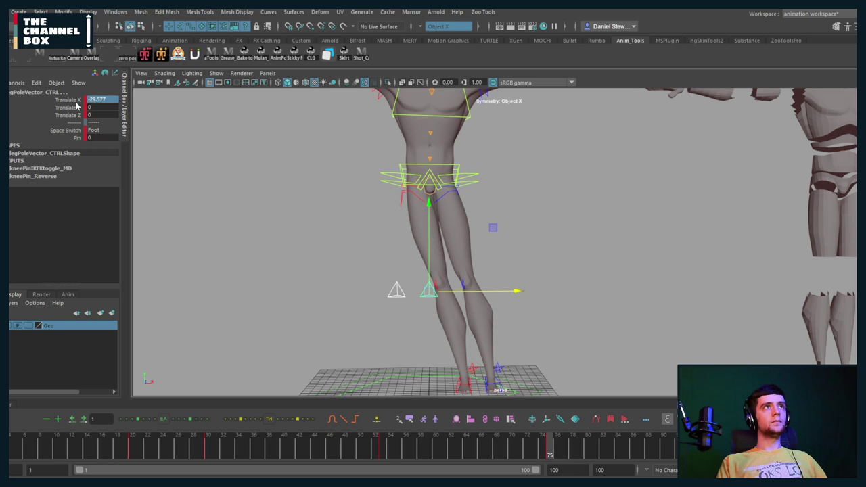
pyautogui.write('0')
pyautogui.press('Return')
pyautogui.keyDown('alt'); pyautogui.moveTo(213, 225); pyautogui.dragTo(213, 228, button='middle'); pyautogui.keyUp('alt')
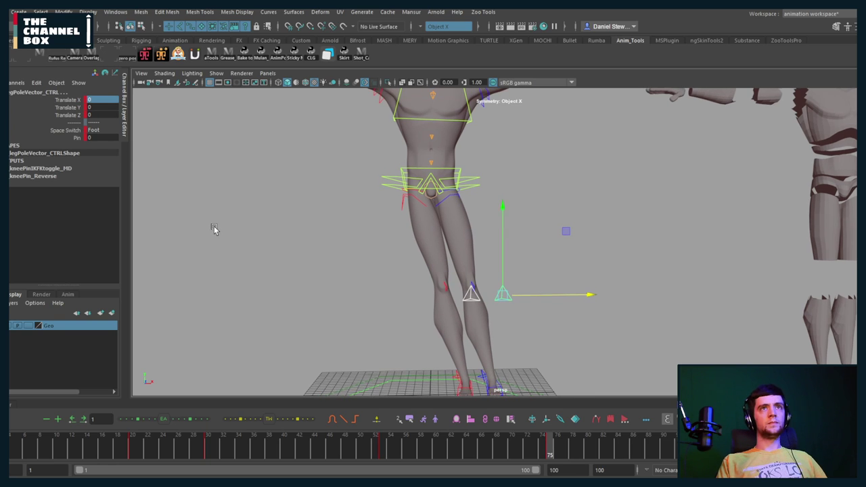
pyautogui.hotkey('alt', 'v')
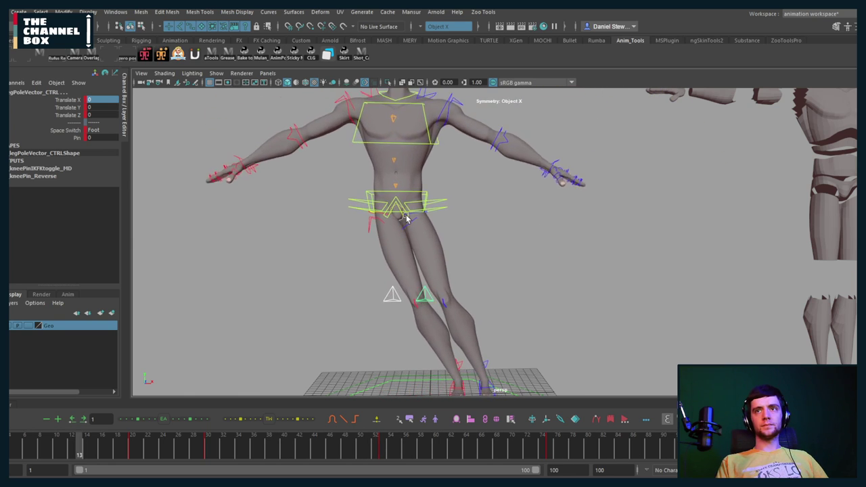
pyautogui.hotkey('alt', 'v')
pyautogui.click(15, 452)
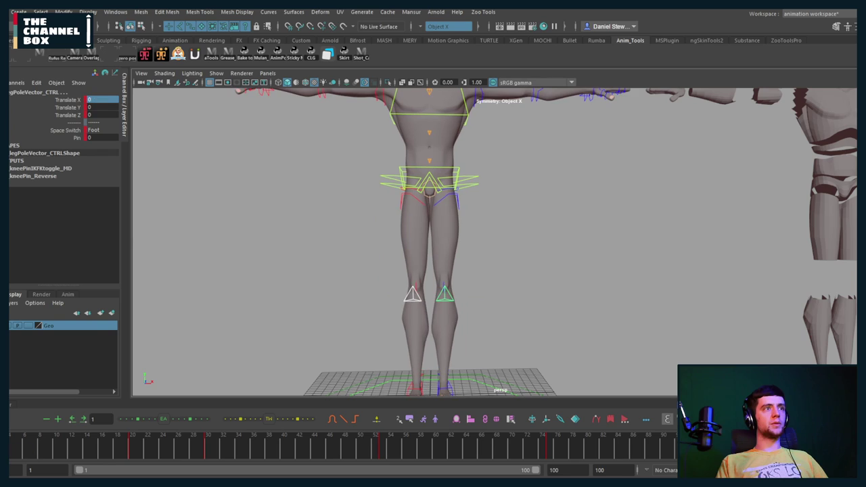
# Set the Proxy_Rig group's Translate X to 0 so that it overlaps the original character
pyautogui.scroll(-5, 442, 191)
pyautogui.keyDown('alt'); pyautogui.moveTo(442, 192); pyautogui.dragTo(442, 249, button='middle'); pyautogui.keyUp('alt')
pyautogui.scroll(4, 441, 251)
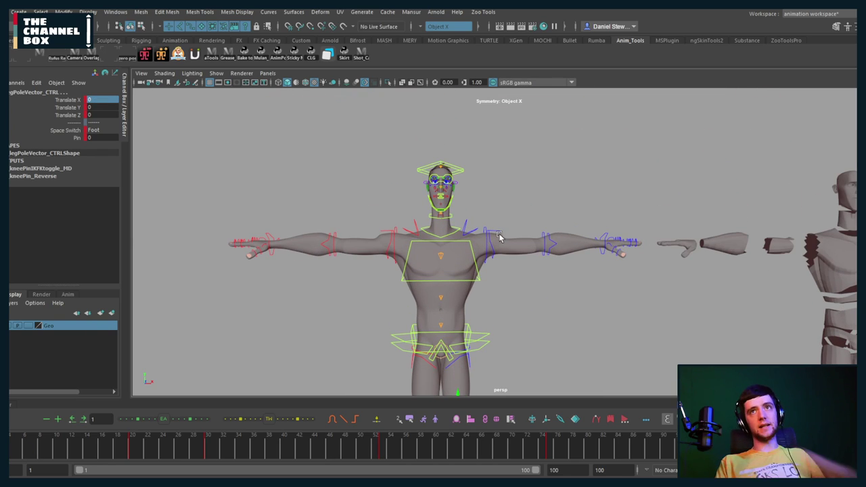
pyautogui.scroll(-3, 620, 235)
pyautogui.keyDown('alt'); pyautogui.moveTo(650, 242); pyautogui.dragTo(618, 230, button='middle'); pyautogui.keyUp('alt')
pyautogui.press('q')
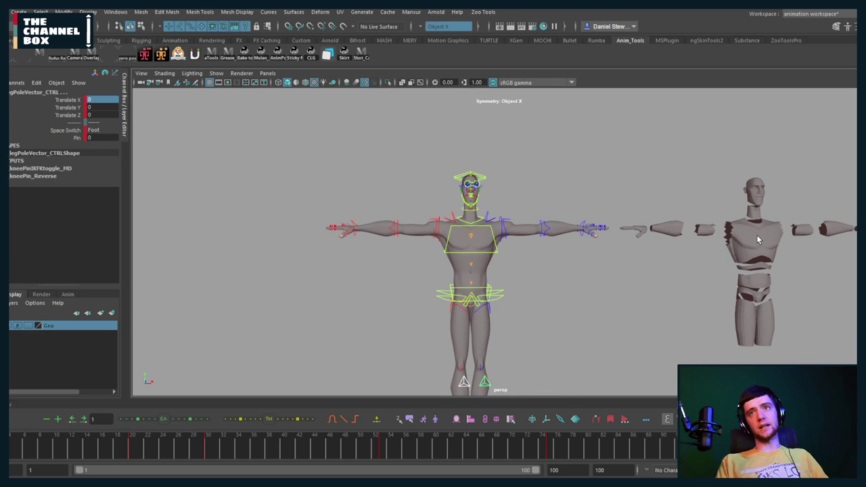
pyautogui.click(756, 241)
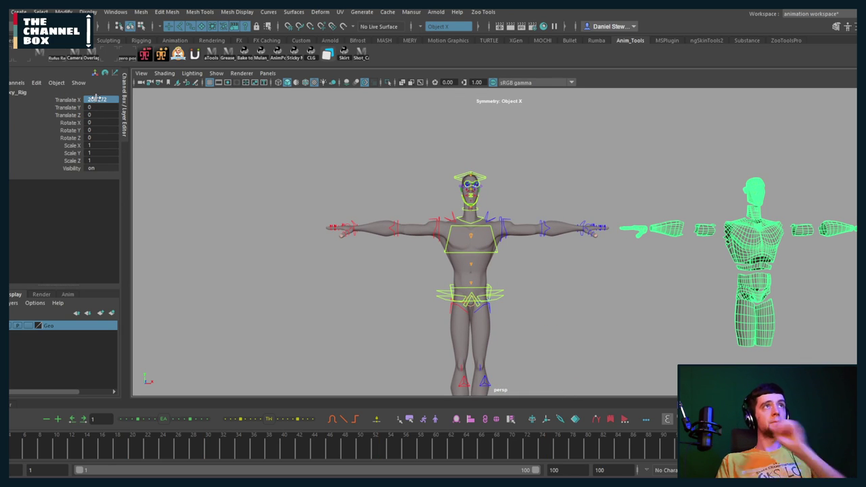
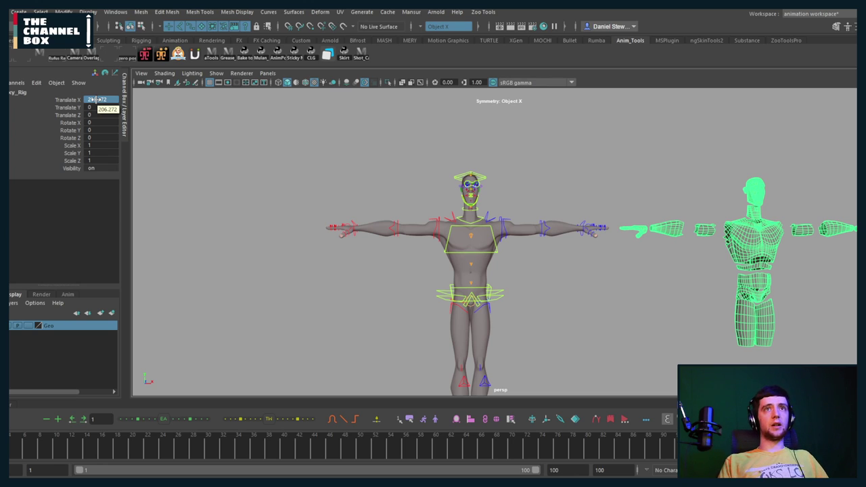
pyautogui.keyDown('alt'); pyautogui.moveTo(256, 135); pyautogui.dragTo(252, 148, button='middle'); pyautogui.keyUp('alt')
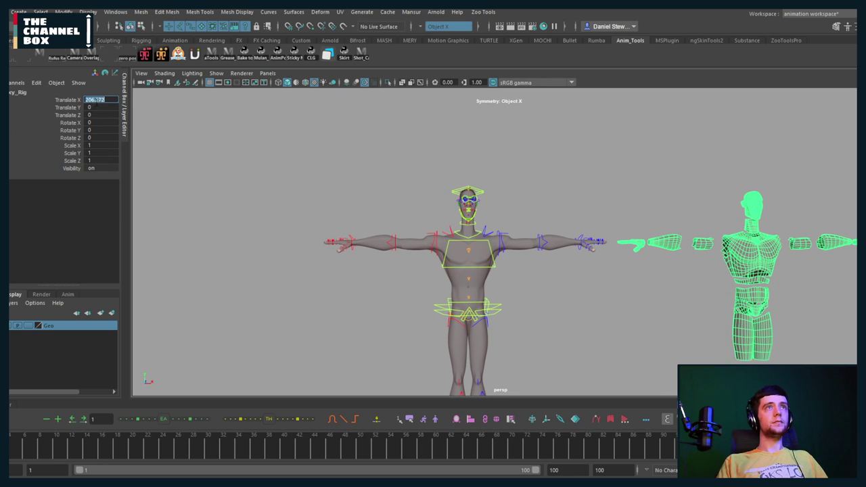
pyautogui.write('0')
pyautogui.press('Return')
# Isolate the proxy group together with the original body mesh in the viewport
pyautogui.keyDown('alt'); pyautogui.moveTo(455, 248); pyautogui.dragTo(520, 242, button='right'); pyautogui.keyUp('alt')
pyautogui.scroll(1, 520, 242)
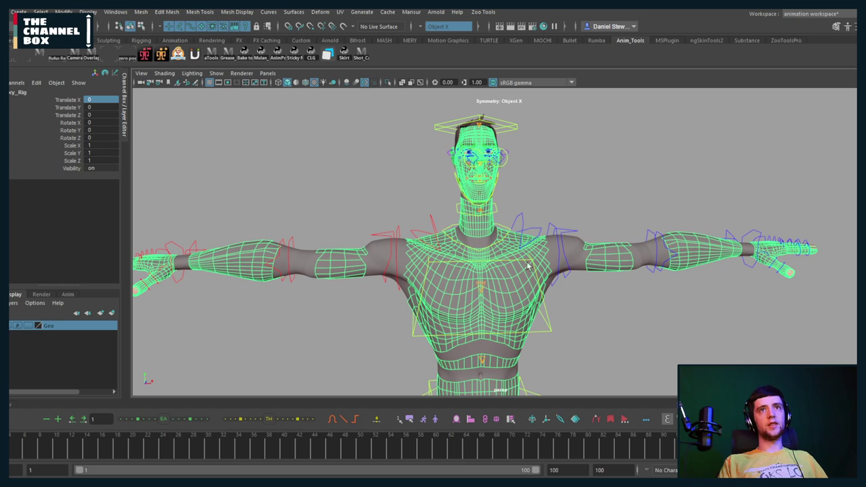
pyautogui.click(577, 252)
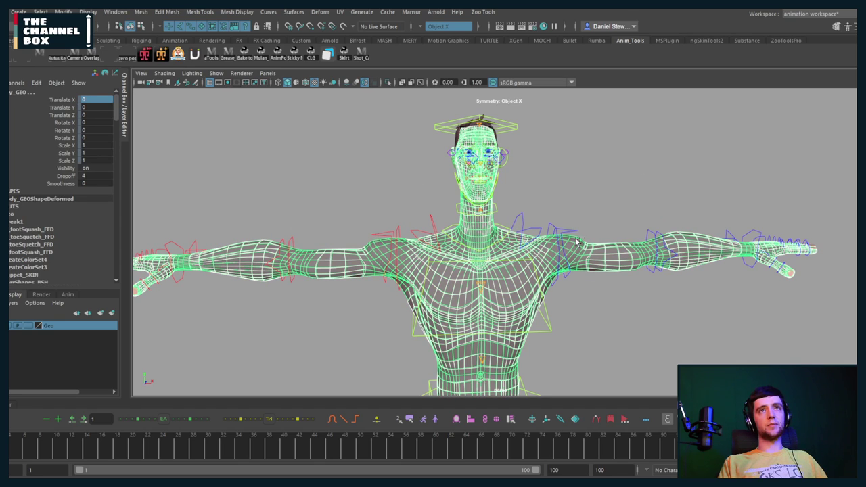
pyautogui.hotkey('ctrl', '1')
pyautogui.click(576, 284)
pyautogui.keyDown('alt'); pyautogui.moveTo(576, 284); pyautogui.dragTo(567, 281); pyautogui.keyUp('alt')
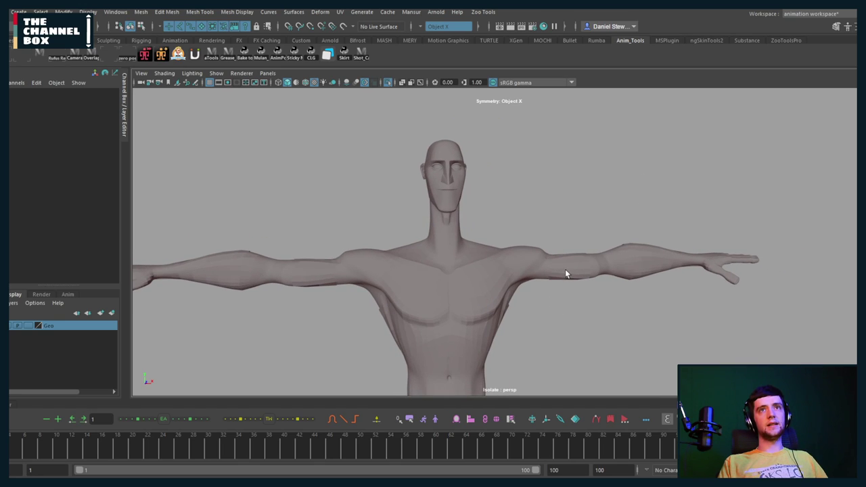
# Try sliding the Proxy_Rig group away from the original body along X and undo the move
pyautogui.click(564, 271)
pyautogui.press('Up')
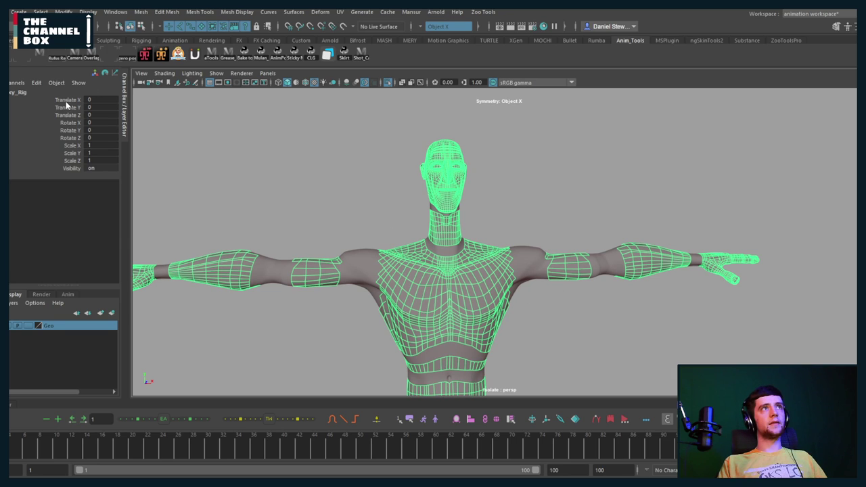
pyautogui.click(67, 100)
pyautogui.moveTo(66, 100); pyautogui.dragTo(778, 194, button='middle')
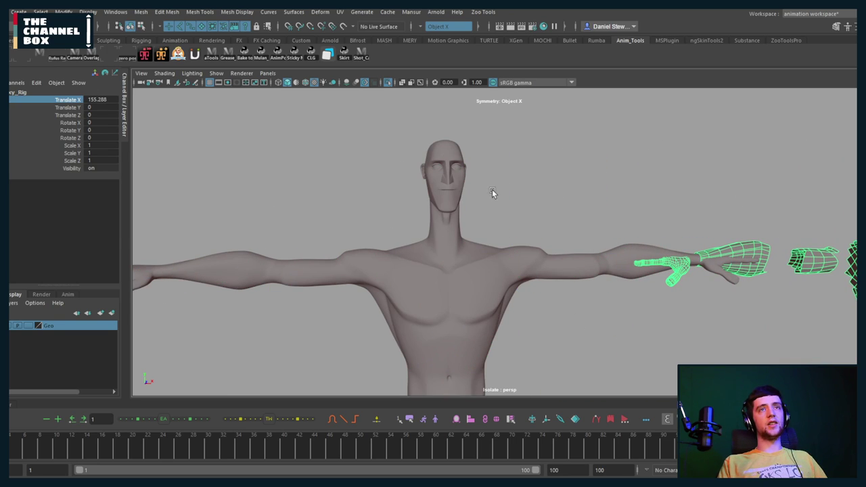
pyautogui.hotkey('ctrl', 'z')
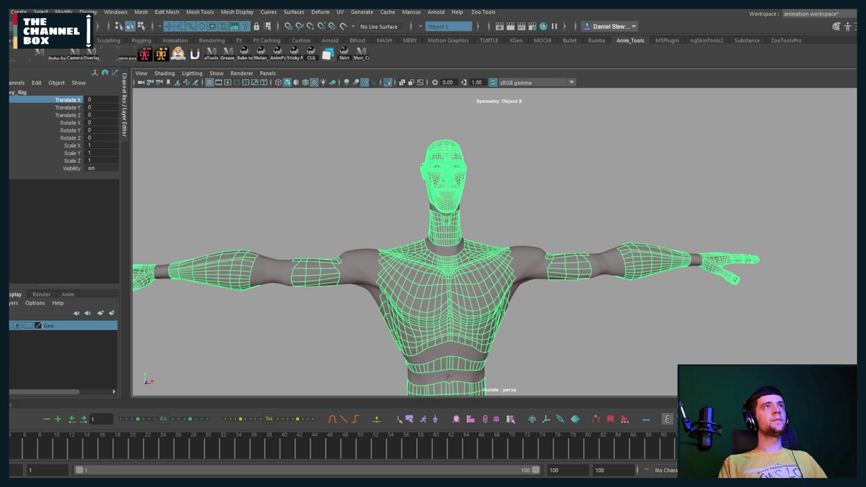
# Open the Outliner beside the character and expand the Proxy_Rig group to list its parts
pyautogui.click(122, 12)
pyautogui.click(128, 115)
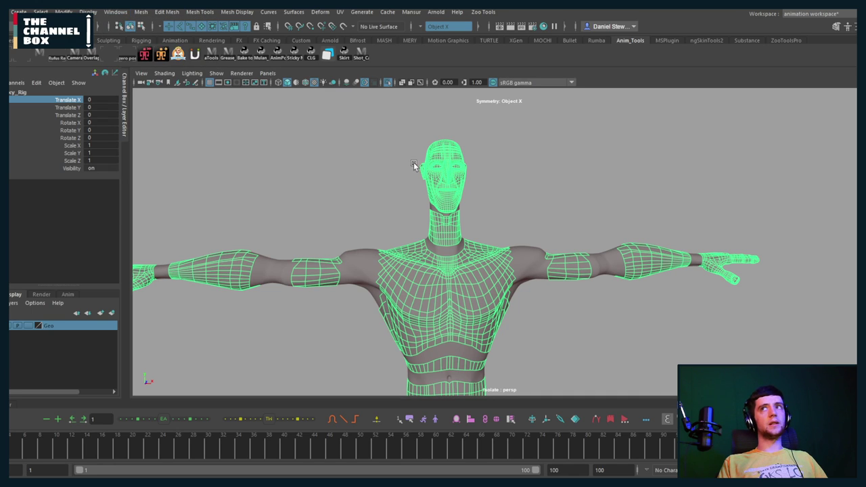
pyautogui.moveTo(856, 75); pyautogui.dragTo(110, 100)
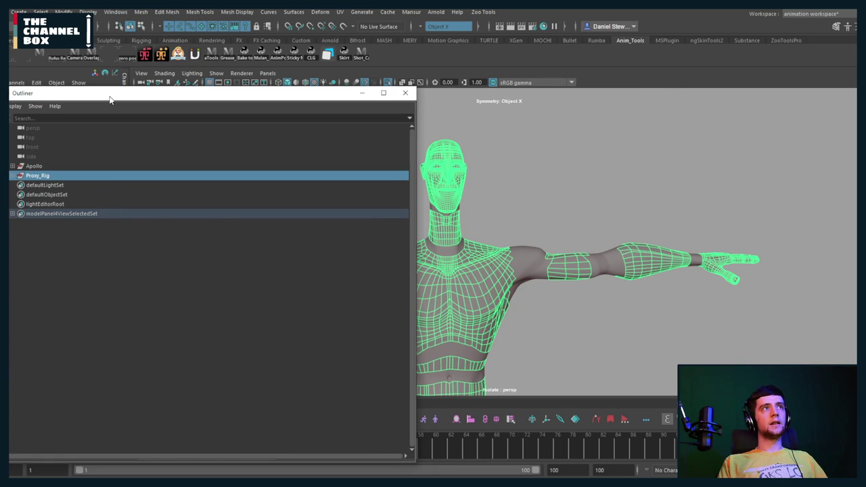
pyautogui.click(12, 176)
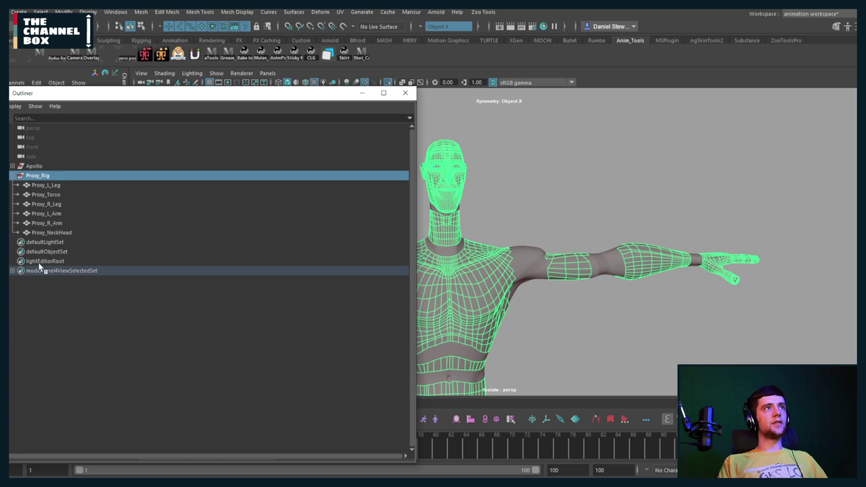
# Select the original body mesh and expand Apollo, puppetRig_GRP and geo_GRP in the Outliner to locate body_GEO
pyautogui.hotkey('ctrl', 'h')
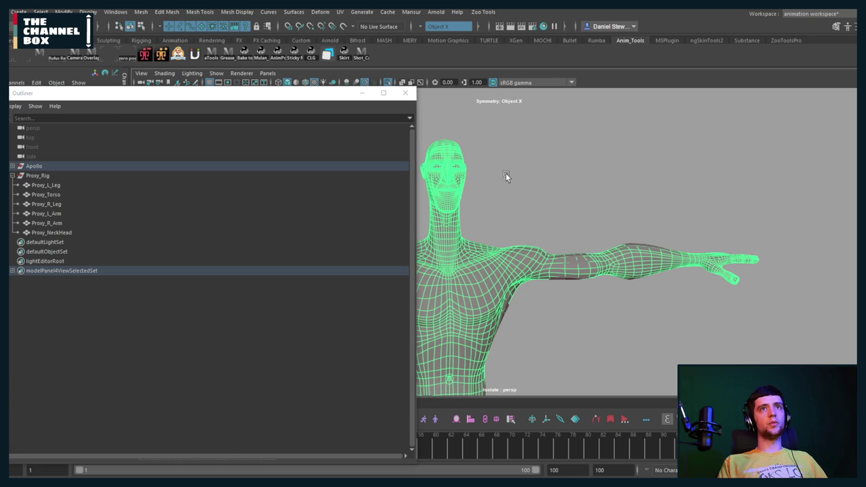
pyautogui.click(13, 167)
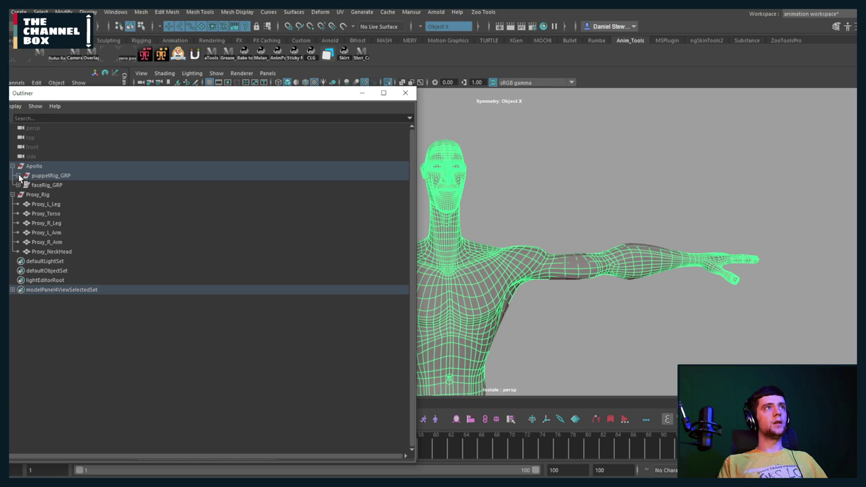
pyautogui.click(18, 176)
pyautogui.click(24, 185)
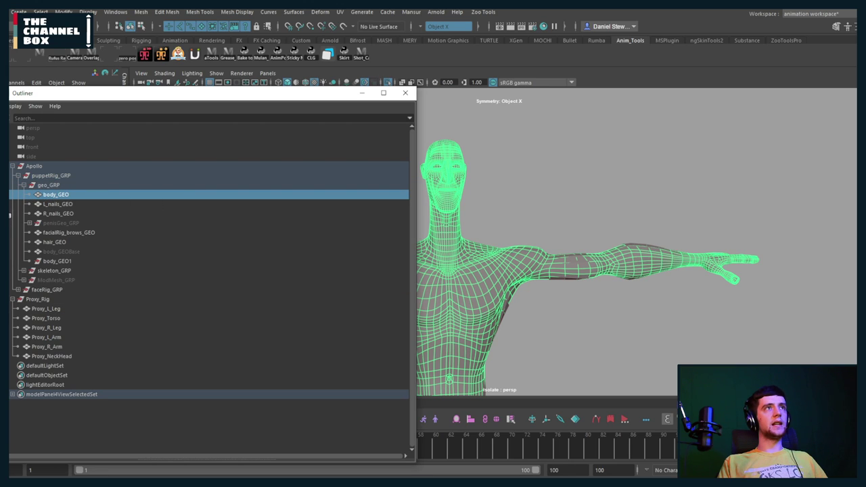
pyautogui.press('f')
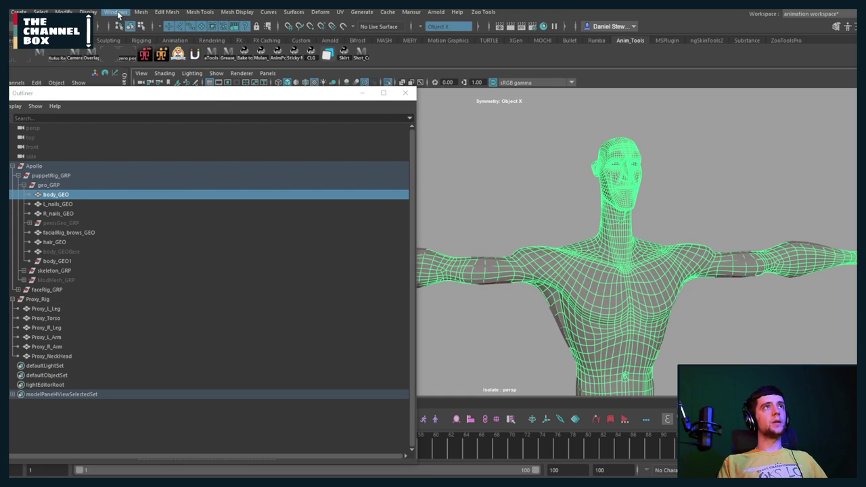
# Switch the Hotkey Editor's hotkey set to Maya Default and save it
pyautogui.click(117, 12)
pyautogui.moveTo(154, 103)
pyautogui.click(233, 121)
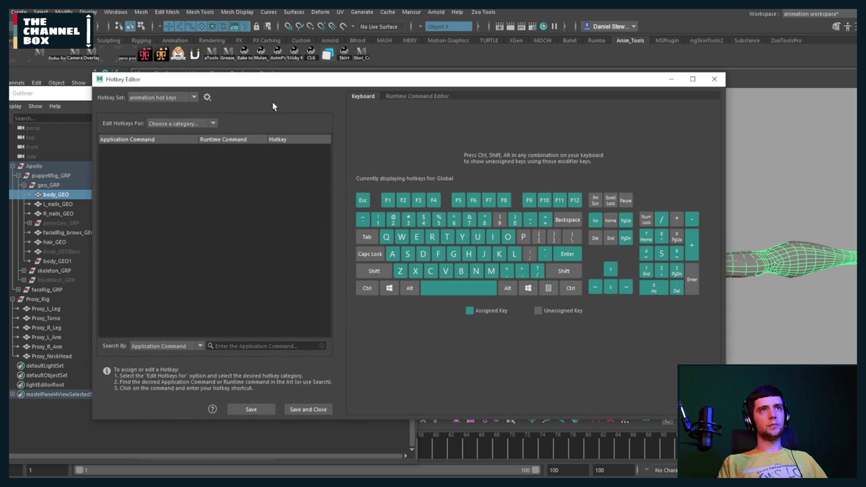
pyautogui.click(164, 97)
pyautogui.click(161, 109)
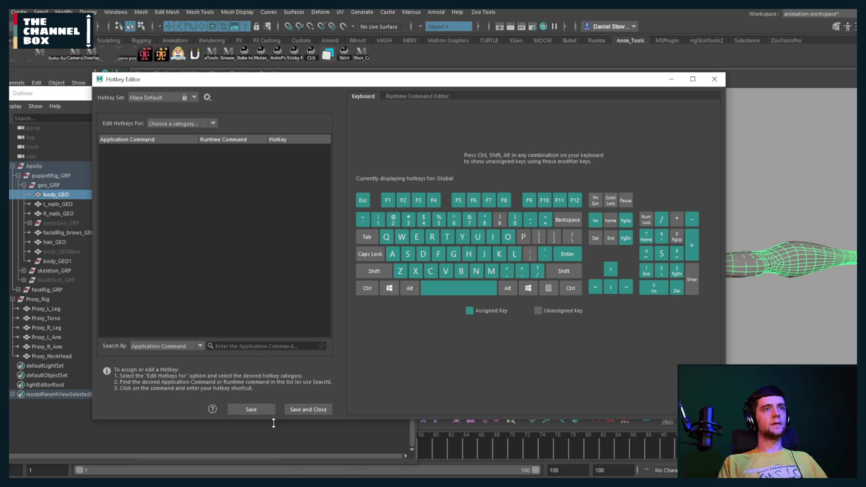
pyautogui.click(308, 409)
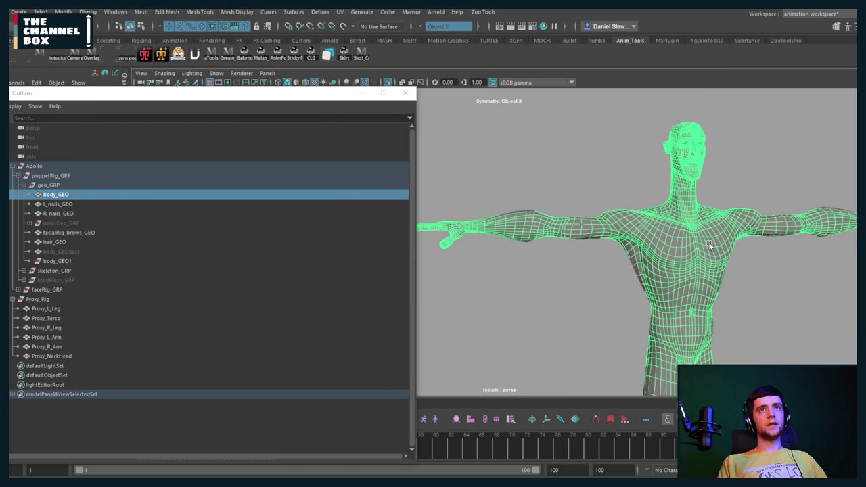
# Bind Proxy_L_Leg to body_GEO with a Wrap deformer, using Exclusive bind and Surface falloff
pyautogui.click(47, 308)
pyautogui.press('f')
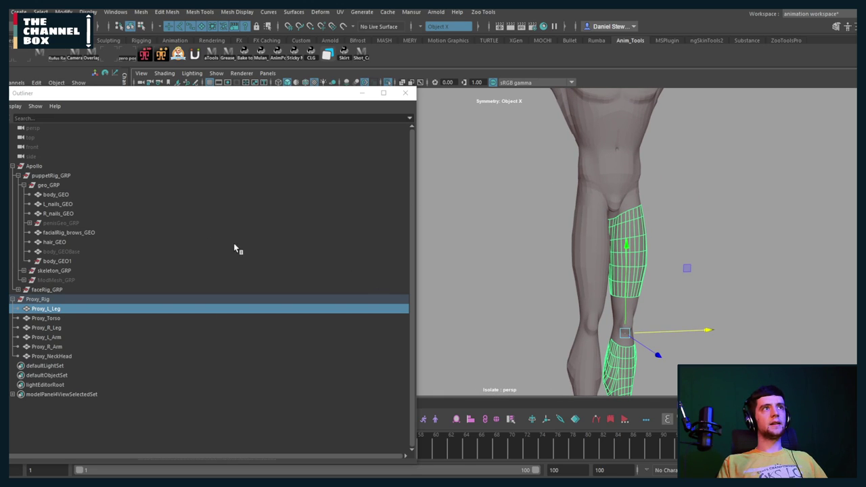
pyautogui.keyDown('ctrl'); pyautogui.click(48, 196); pyautogui.keyUp('ctrl')
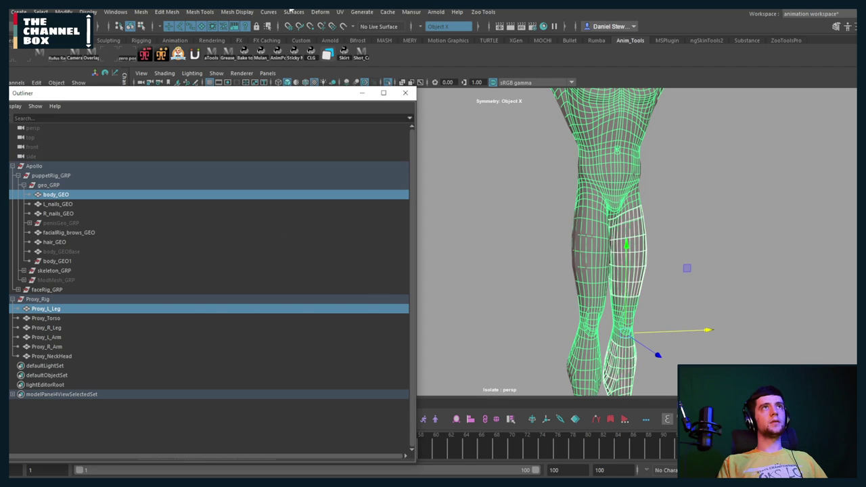
pyautogui.click(321, 12)
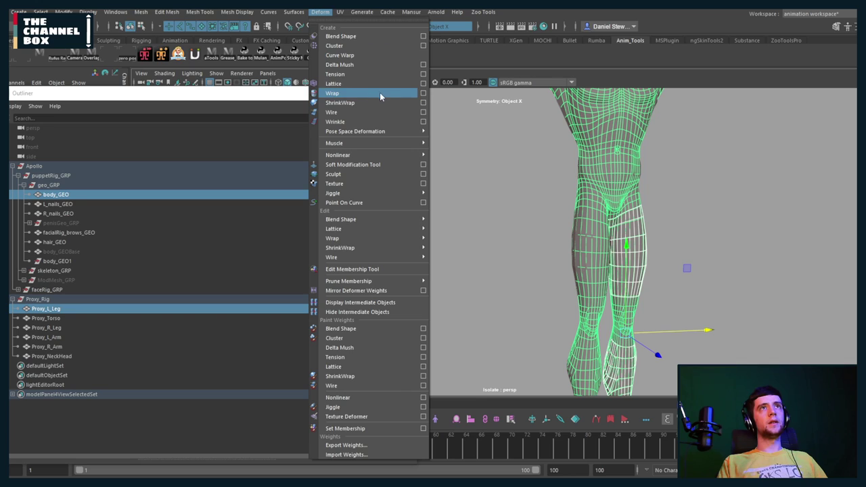
pyautogui.click(422, 93)
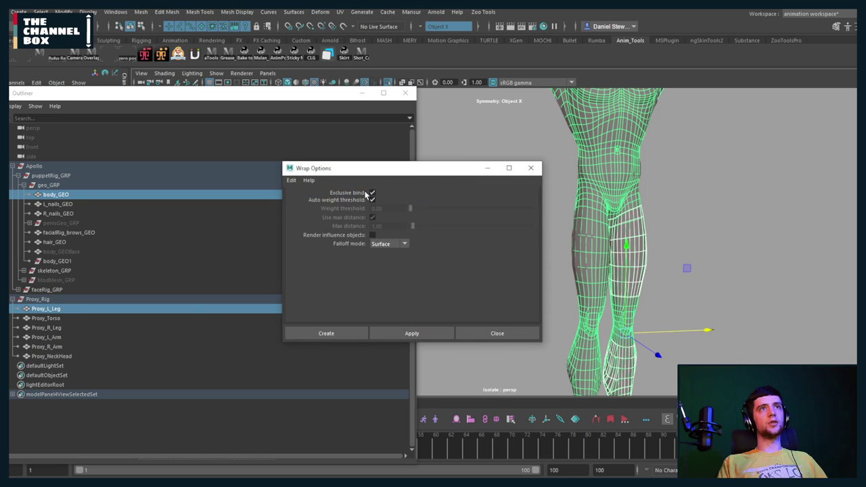
pyautogui.click(326, 333)
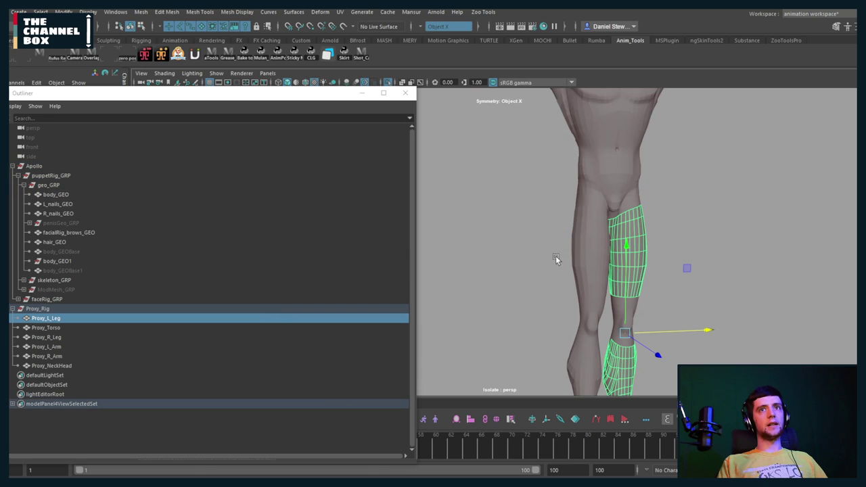
pyautogui.keyDown('alt'); pyautogui.moveTo(555, 256); pyautogui.dragTo(471, 257, button='middle'); pyautogui.keyUp('alt')
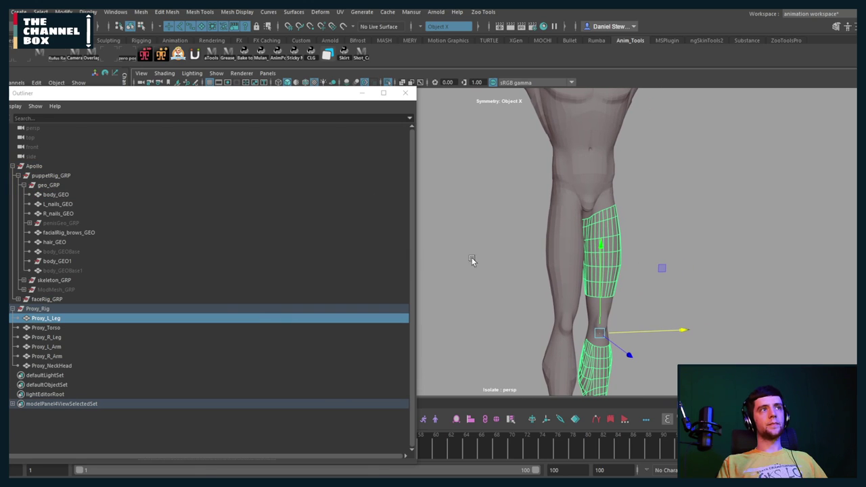
# Apply the same Wrap deformer to Proxy_Torso and Proxy_R_Leg, each driven by body_GEO
pyautogui.click(67, 328)
pyautogui.keyDown('ctrl'); pyautogui.click(48, 193); pyautogui.keyUp('ctrl')
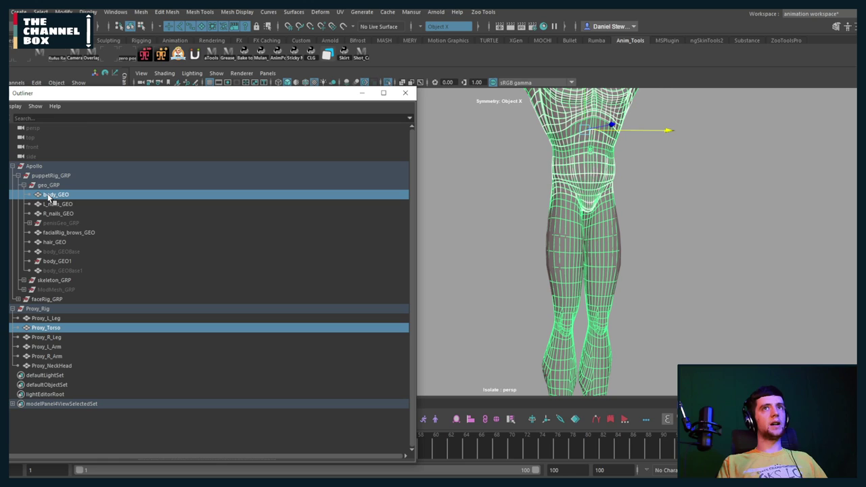
pyautogui.press('g')
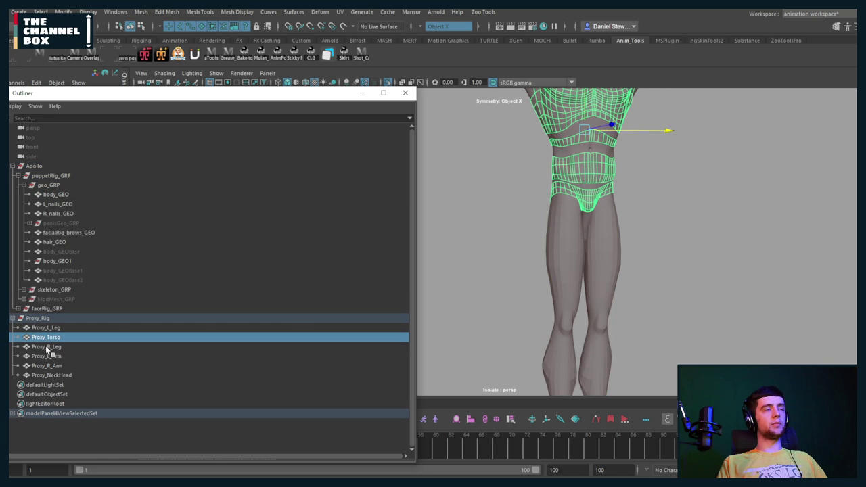
pyautogui.click(47, 347)
pyautogui.keyDown('ctrl'); pyautogui.click(49, 195); pyautogui.keyUp('ctrl')
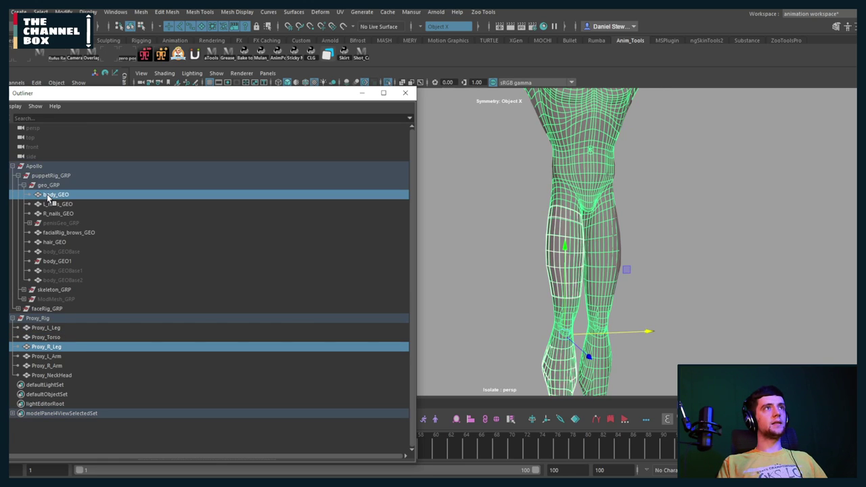
pyautogui.press('g')
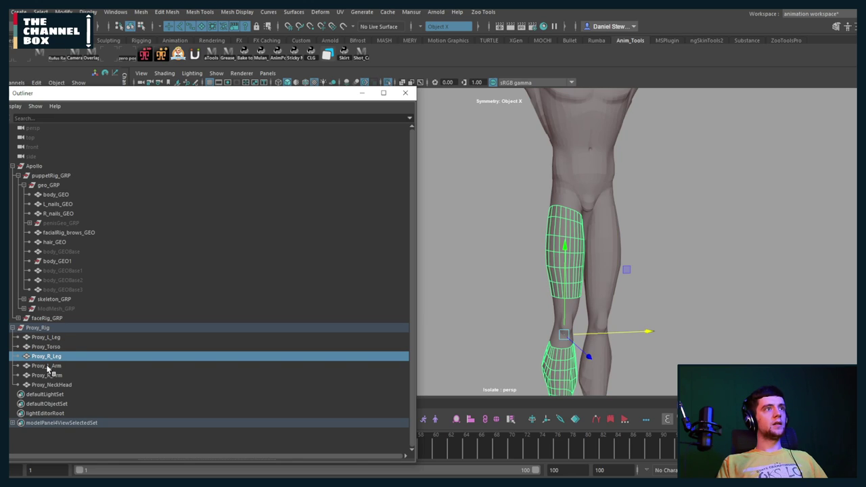
# Wrap Proxy_L_Arm and Proxy_R_Arm to body_GEO, one arm at a time
pyautogui.click(49, 366)
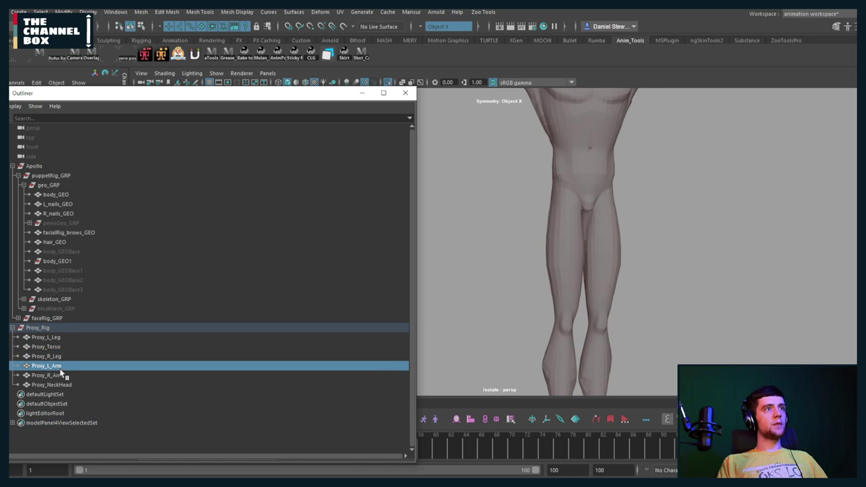
pyautogui.keyDown('ctrl'); pyautogui.click(53, 195); pyautogui.keyUp('ctrl')
pyautogui.press('g')
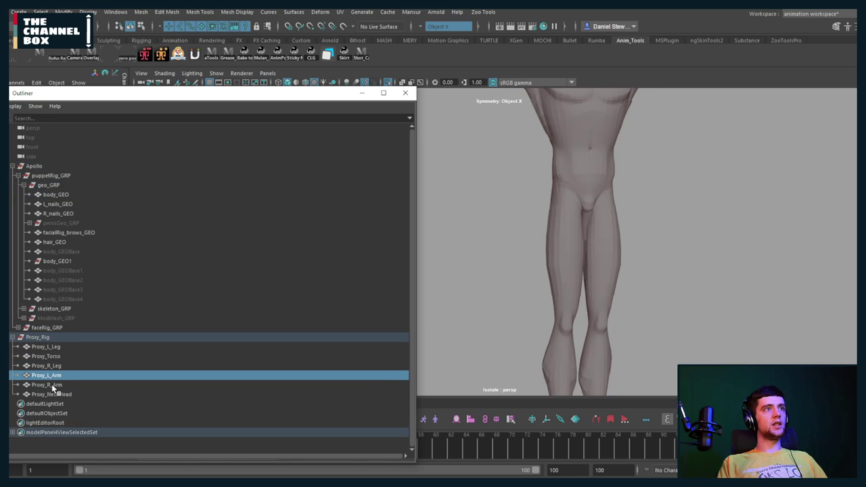
pyautogui.click(51, 384)
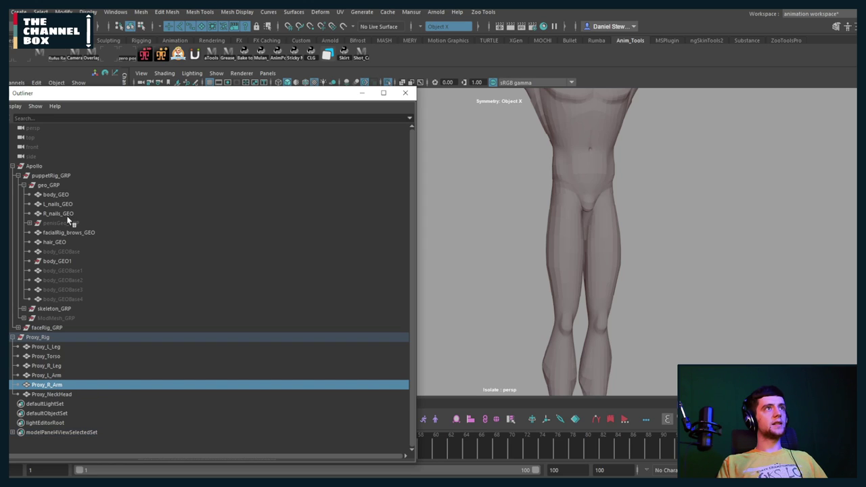
pyautogui.keyDown('ctrl'); pyautogui.click(55, 194); pyautogui.keyUp('ctrl')
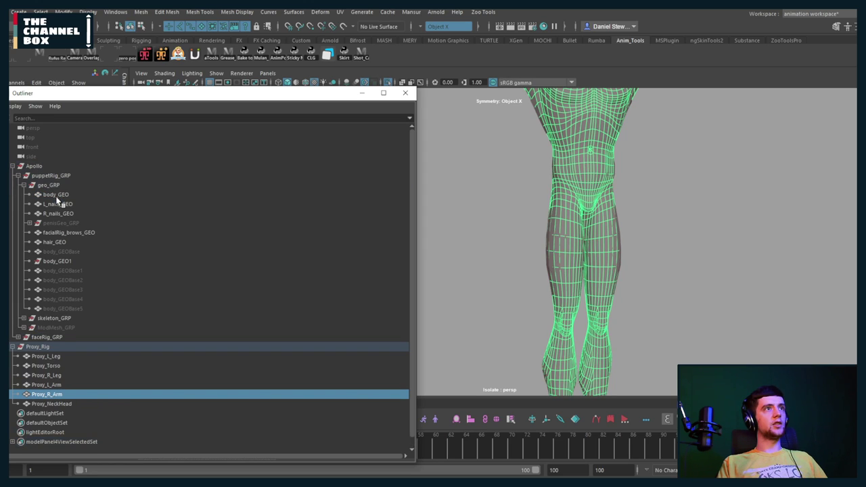
# Wrap Proxy_NeckHead to body_GEO with the same deformer
pyautogui.click(45, 404)
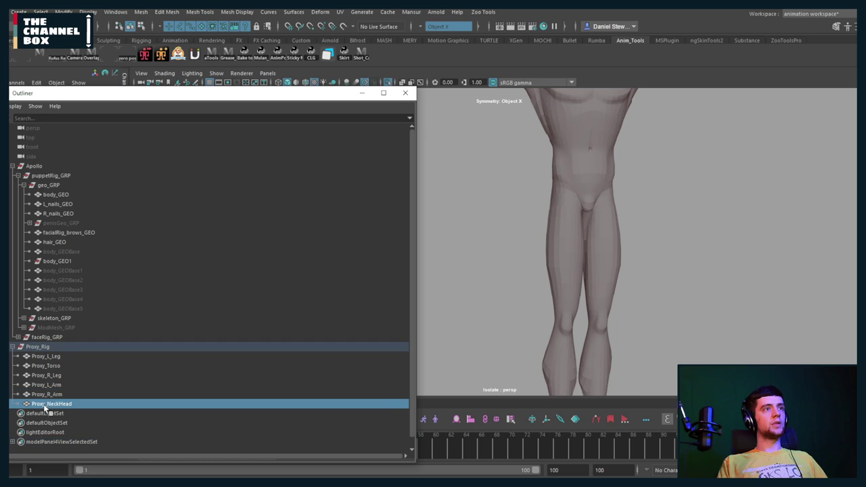
pyautogui.press('f')
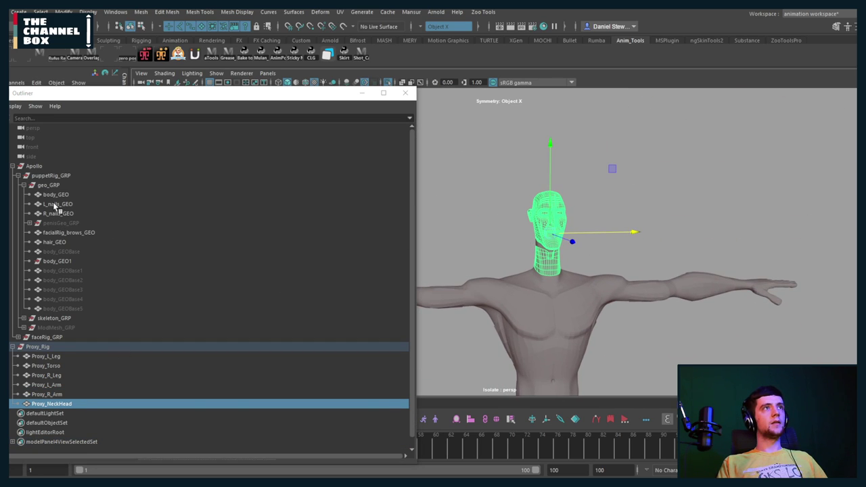
pyautogui.keyDown('ctrl'); pyautogui.click(50, 195); pyautogui.keyUp('ctrl')
pyautogui.press('g')
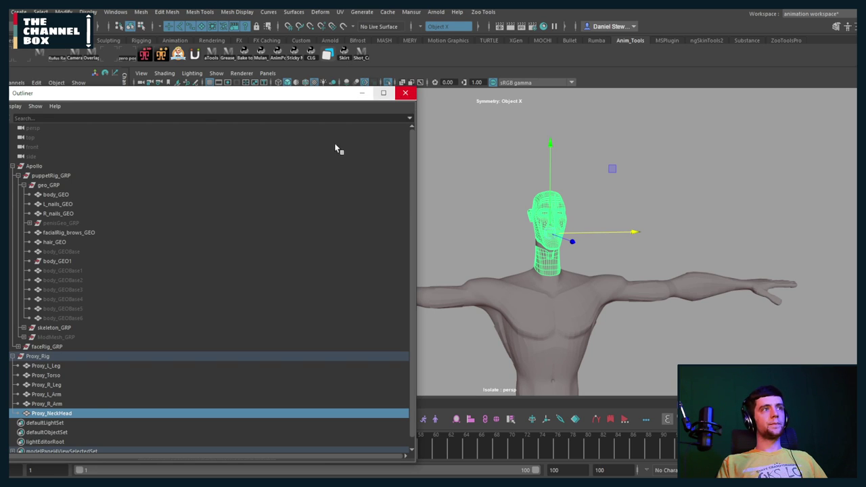
# Hide the original body_GEO mesh and leave isolated view to show the proxy parts with the rig controls
pyautogui.click(55, 195)
pyautogui.press('f')
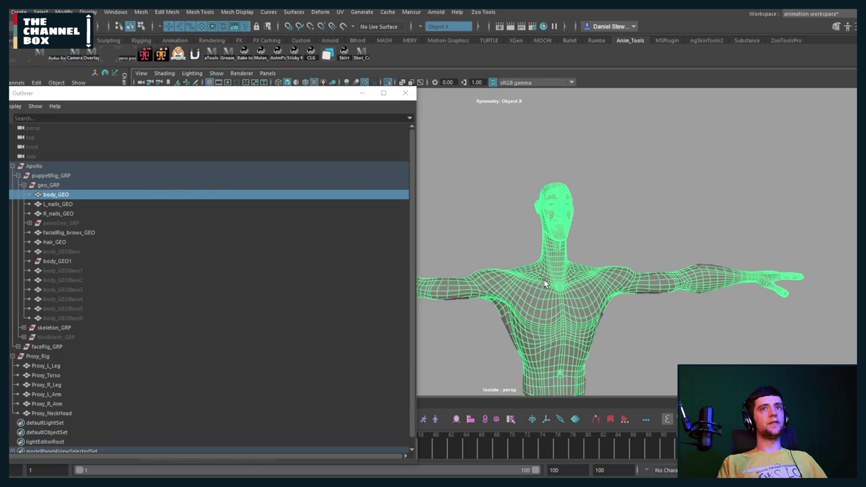
pyautogui.hotkey('ctrl', 'h')
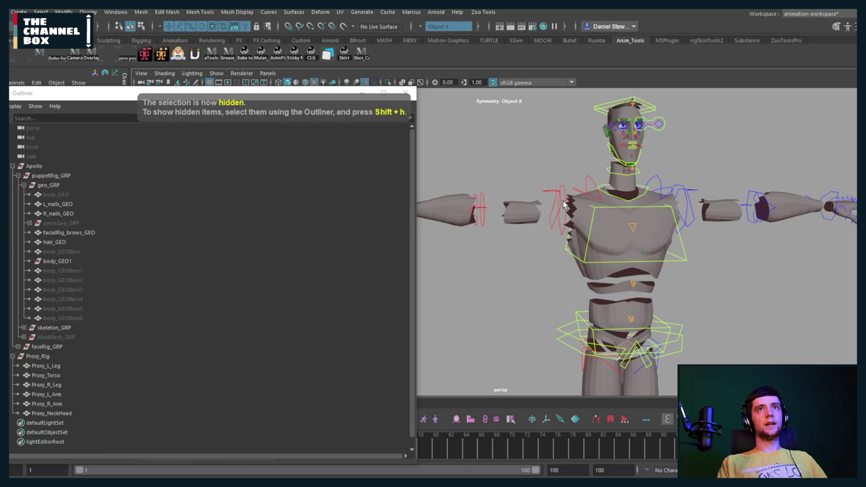
# Test the proxy by rotating the character's right upper-arm control, and undo the rotation
pyautogui.click(560, 203)
pyautogui.press('e')
pyautogui.moveTo(485, 165)
pyautogui.mouseDown()
pyautogui.moveTo(492, 282)
pyautogui.moveTo(493, 116)
pyautogui.moveTo(469, 165)
pyautogui.moveTo(477, 127)
pyautogui.moveTo(475, 170)
pyautogui.mouseUp()
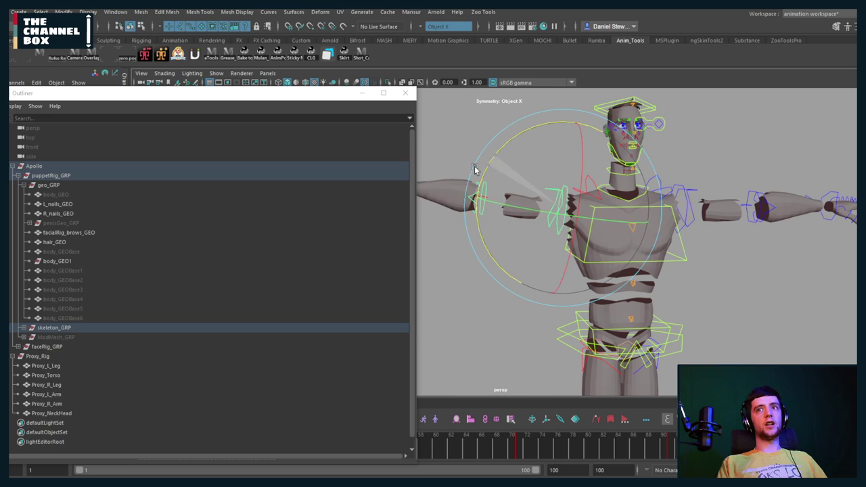
pyautogui.hotkey('ctrl', 'z')
# Test the torso proxy by rotating the chest control, and undo the rotation
pyautogui.keyDown('alt'); pyautogui.moveTo(620, 228); pyautogui.dragTo(602, 214); pyautogui.keyUp('alt')
pyautogui.press('q')
pyautogui.click(601, 217)
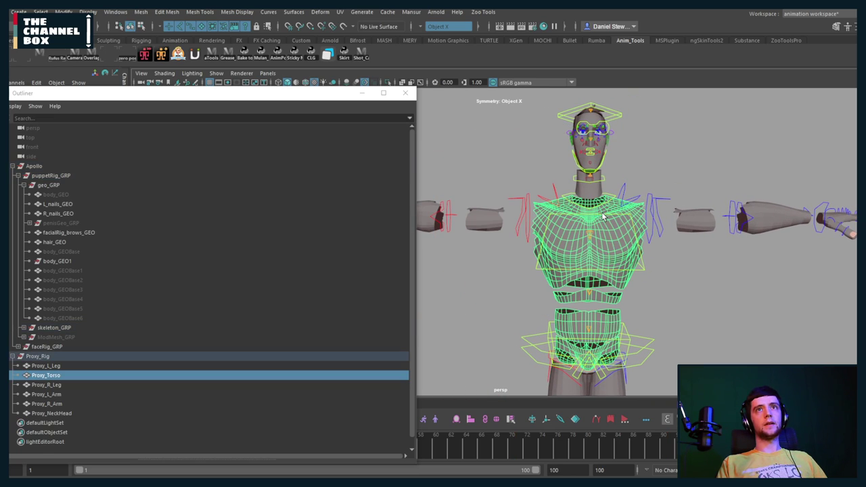
pyautogui.click(601, 218)
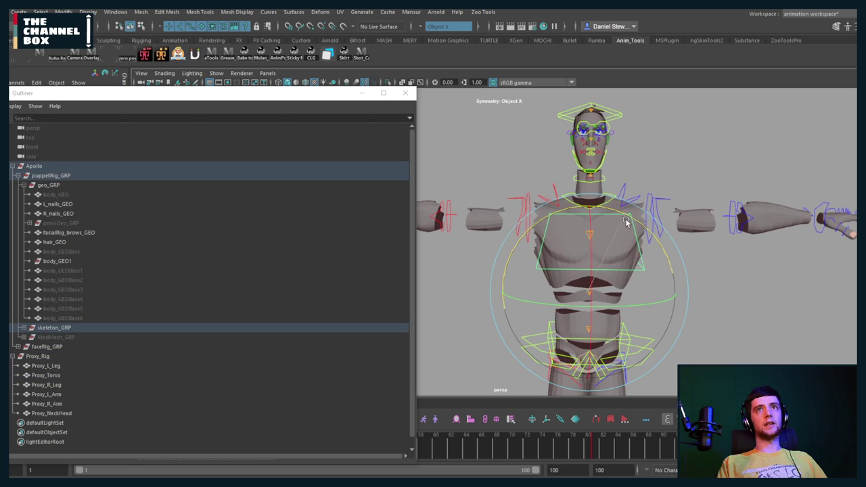
pyautogui.moveTo(575, 221); pyautogui.dragTo(676, 221)
pyautogui.hotkey('ctrl', 'z')
# Close the Outliner, frame the proxy character's upper body and play the animation to check playback
pyautogui.scroll(-4, 675, 223)
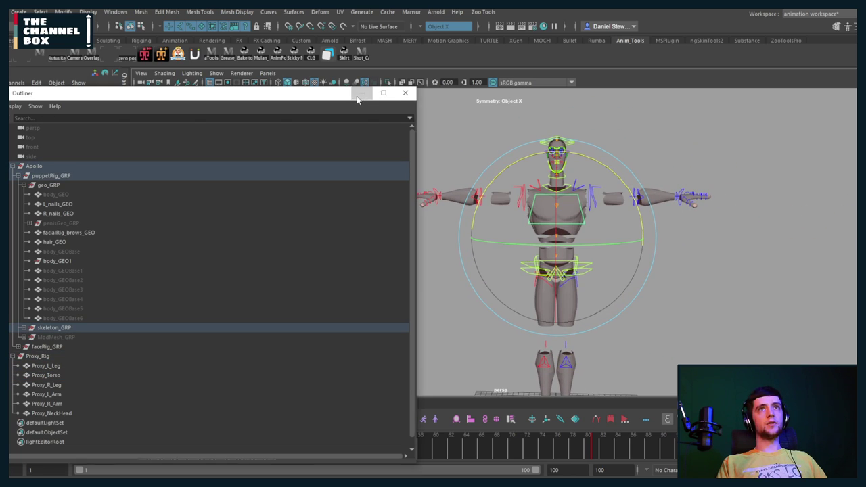
pyautogui.click(405, 92)
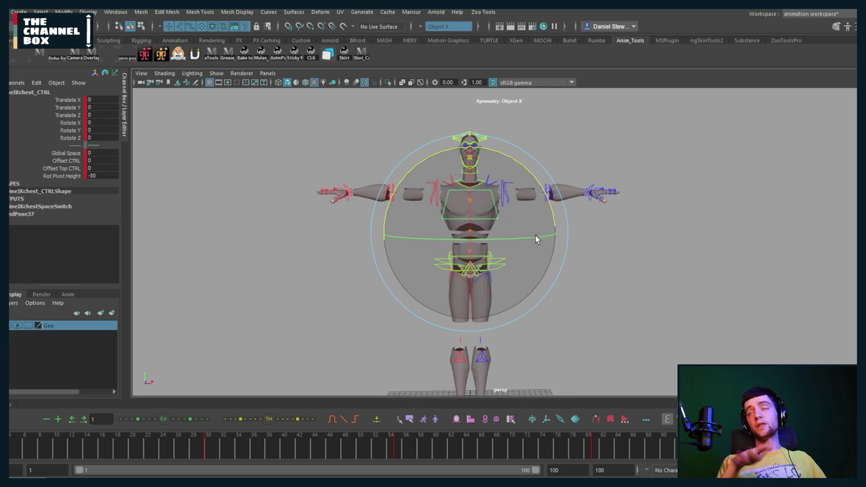
pyautogui.keyDown('alt'); pyautogui.moveTo(539, 240); pyautogui.dragTo(483, 210, button='middle'); pyautogui.keyUp('alt')
pyautogui.press('f')
pyautogui.scroll(-5, 541, 247)
pyautogui.scroll(-5, 539, 246)
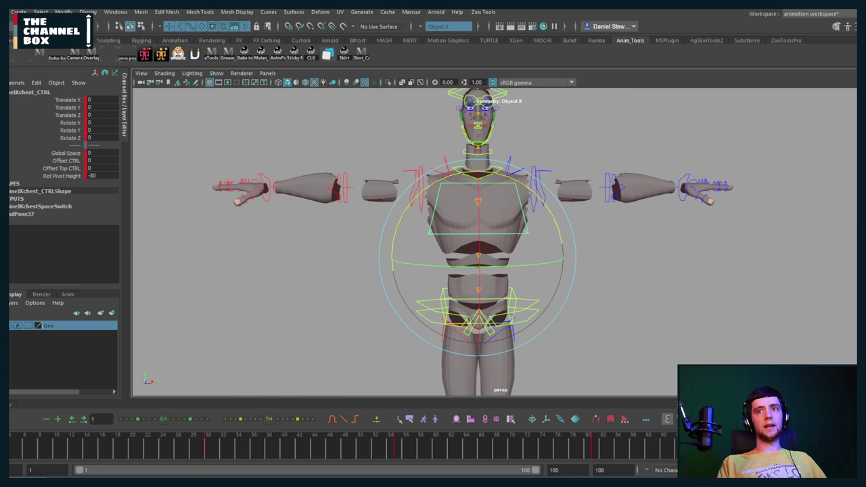
pyautogui.hotkey('alt', 'v')
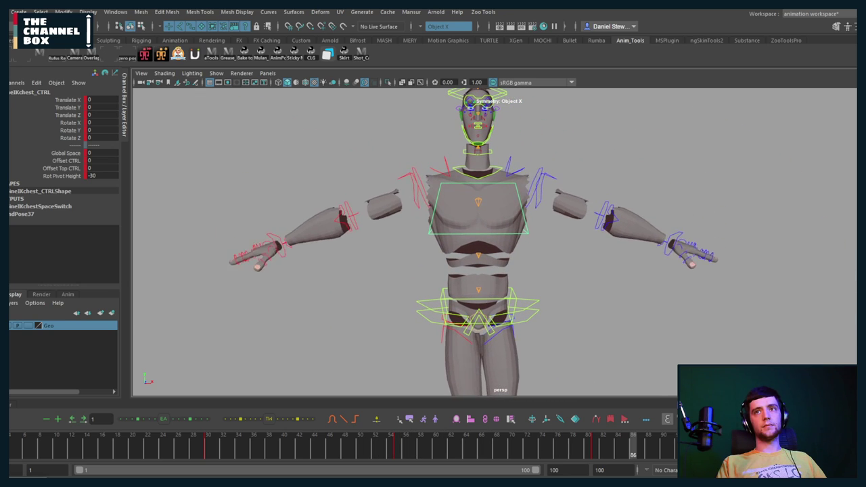
# Open the Time Slider preferences to review the playback settings
pyautogui.rightClick(561, 457)
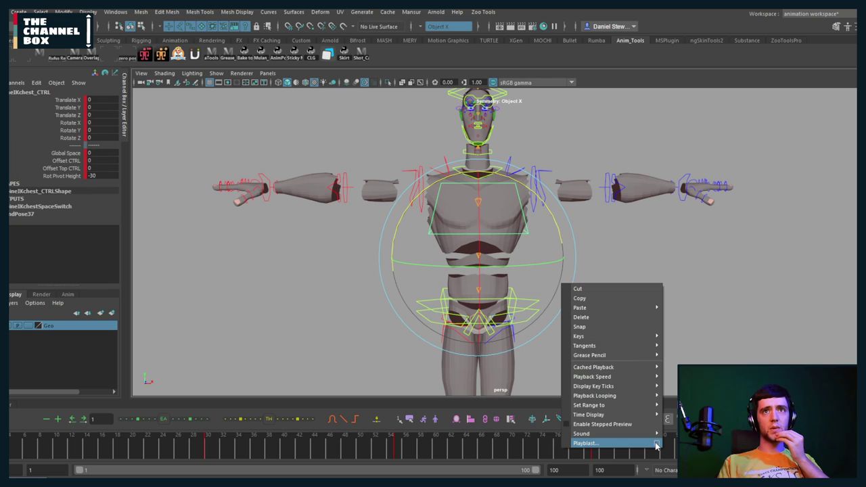
pyautogui.moveTo(622, 367)
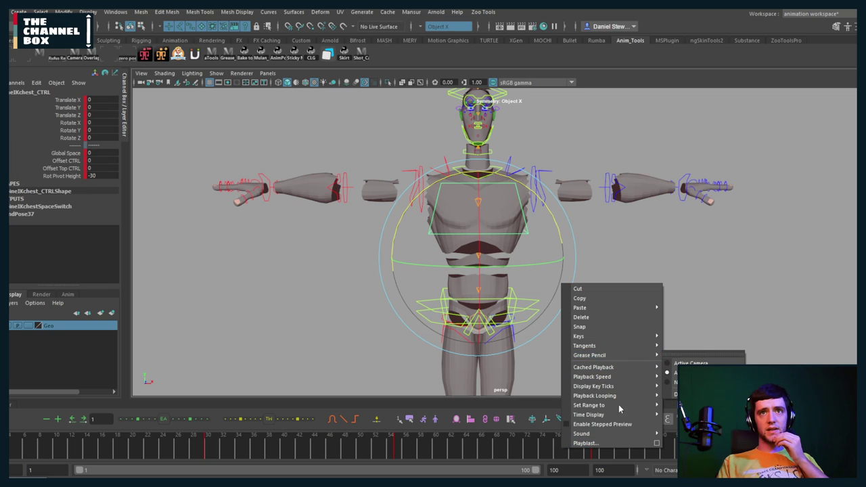
pyautogui.press('Escape')
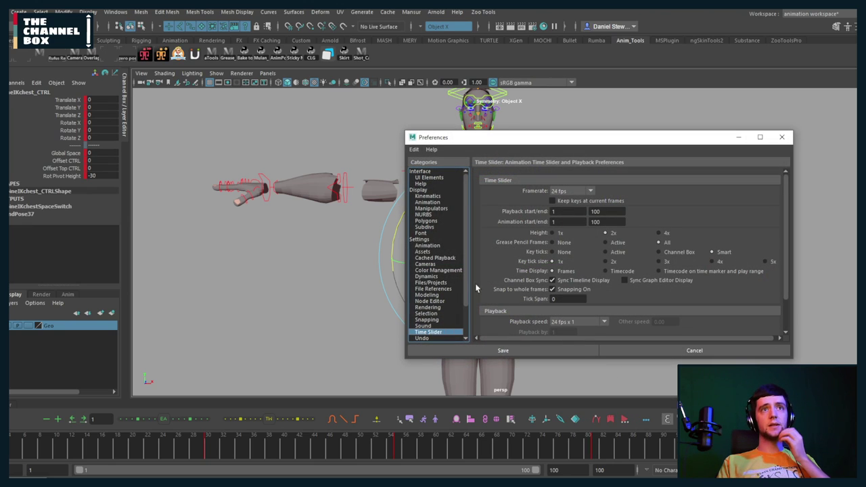
# Set the time slider's playback speed to Play every frame and save the preferences
pyautogui.scroll(-2, 438, 276)
pyautogui.scroll(1, 438, 276)
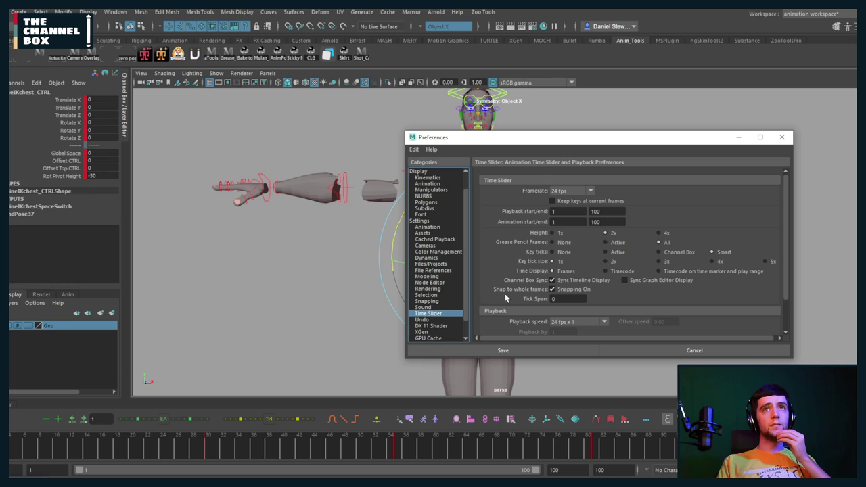
pyautogui.click(565, 322)
pyautogui.click(566, 333)
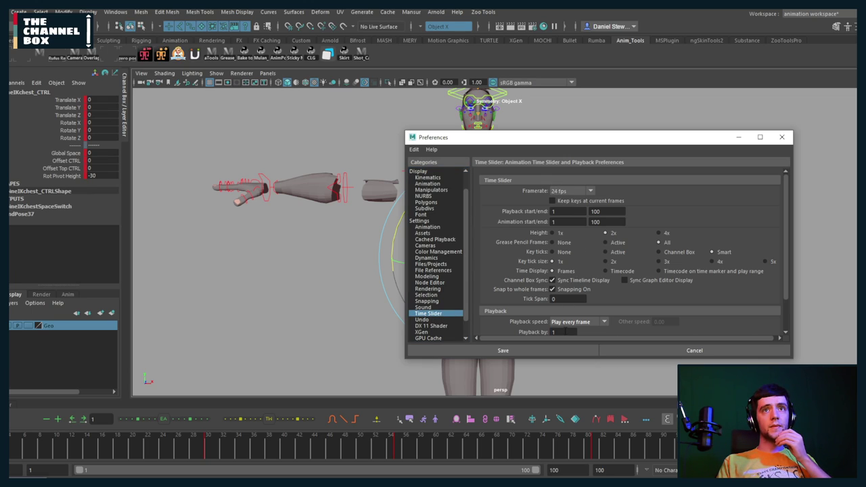
pyautogui.scroll(-1, 556, 323)
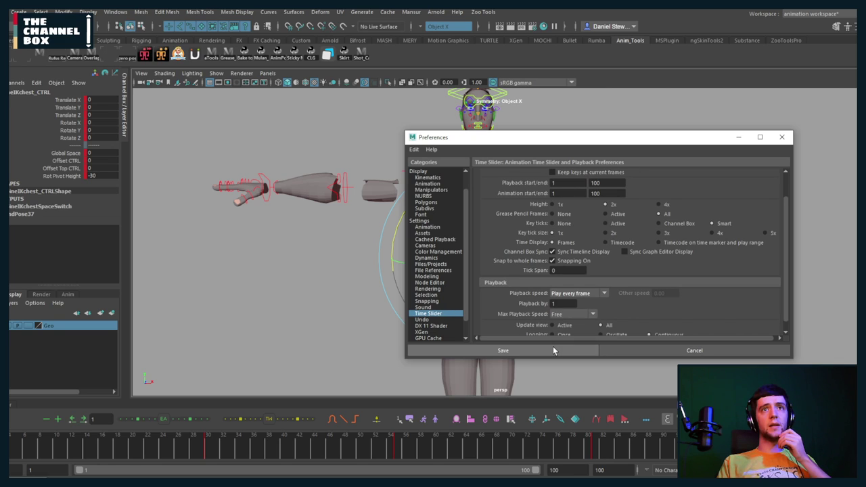
pyautogui.click(553, 345)
# Play back the animation on the segmented proxy body and recheck the playback speed preference
pyautogui.scroll(6, 555, 272)
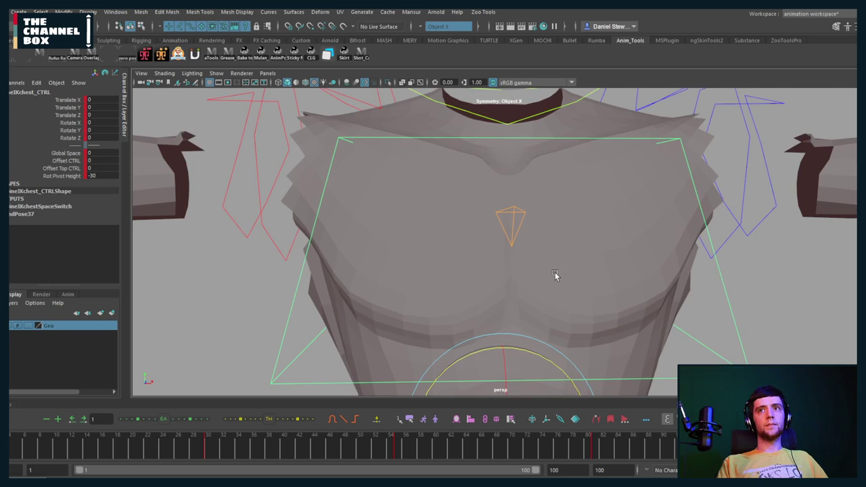
pyautogui.scroll(-3, 554, 272)
pyautogui.scroll(-2, 555, 276)
pyautogui.keyDown('alt'); pyautogui.moveTo(556, 276); pyautogui.dragTo(515, 230, button='middle'); pyautogui.keyUp('alt')
pyautogui.scroll(-4, 514, 239)
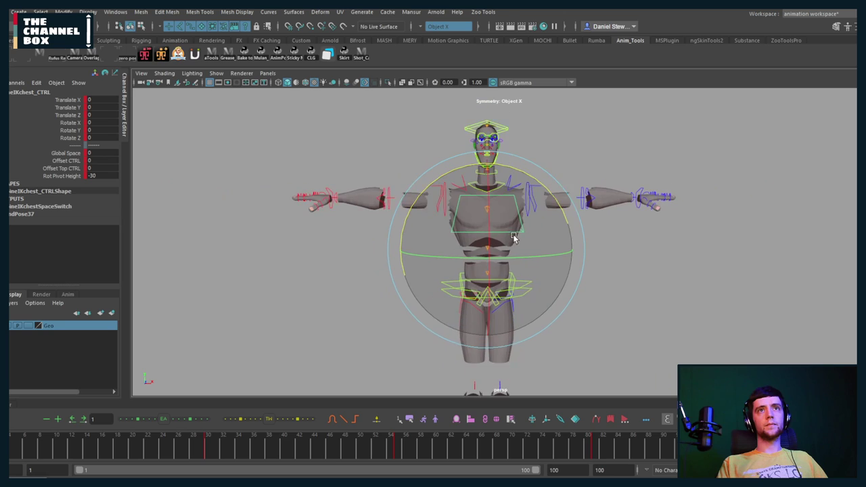
pyautogui.hotkey('alt', 'v')
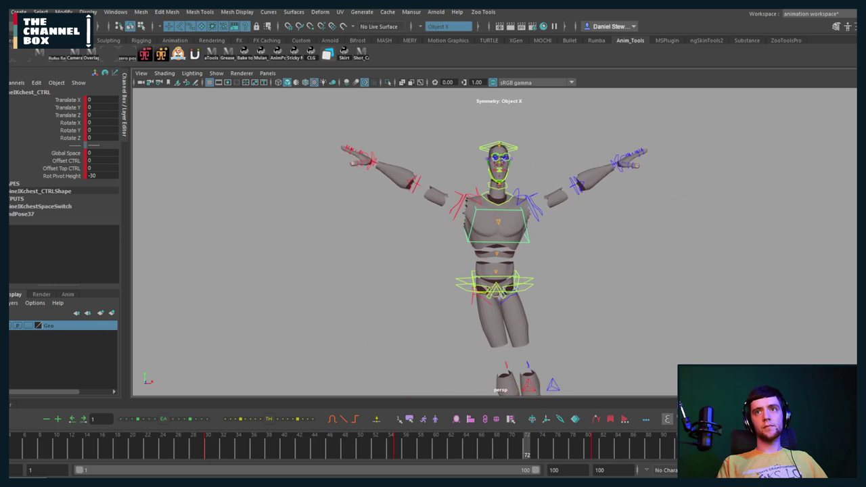
pyautogui.click(848, 470)
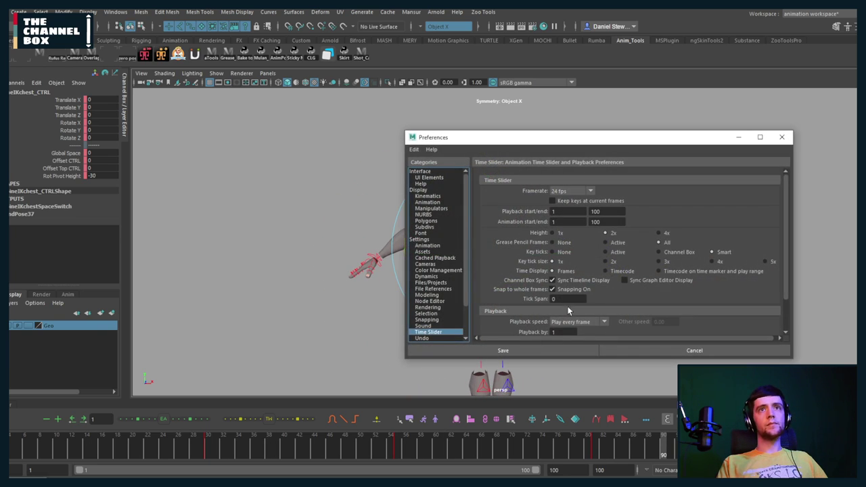
pyautogui.click(536, 350)
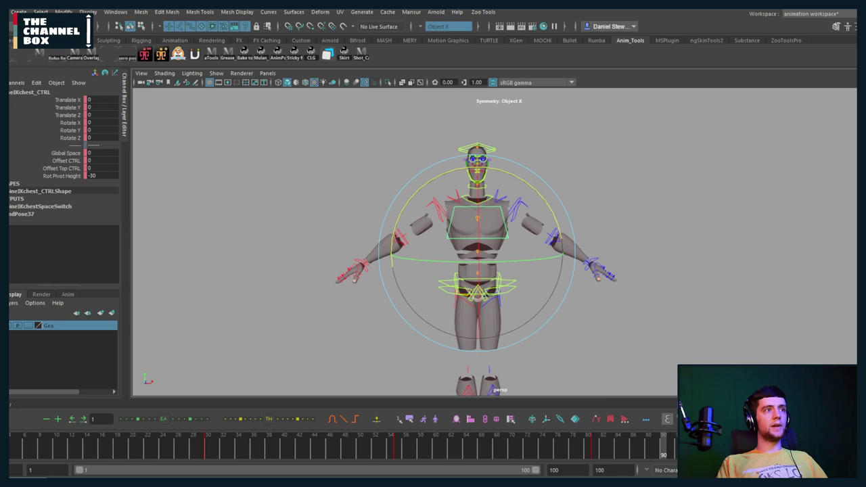
# Show the body_GEO mesh, hide the Proxy_Rig group, and frame the whole character for playback
pyautogui.hotkey('shift', 'o')
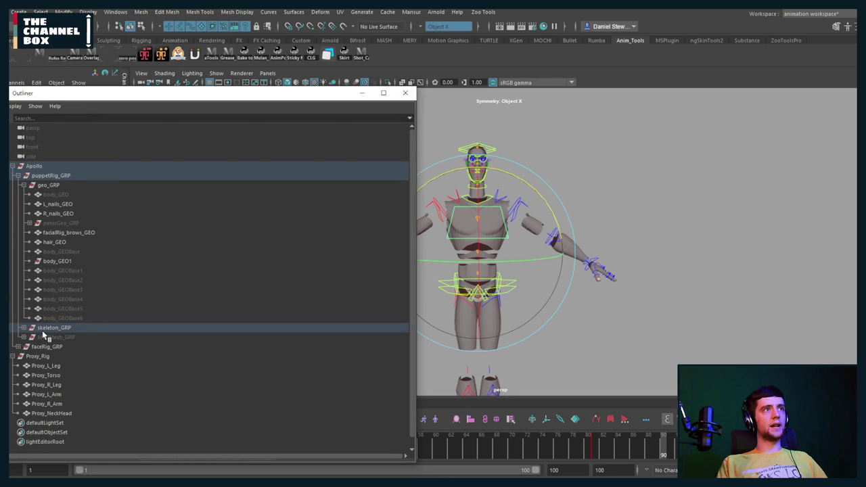
pyautogui.click(57, 194)
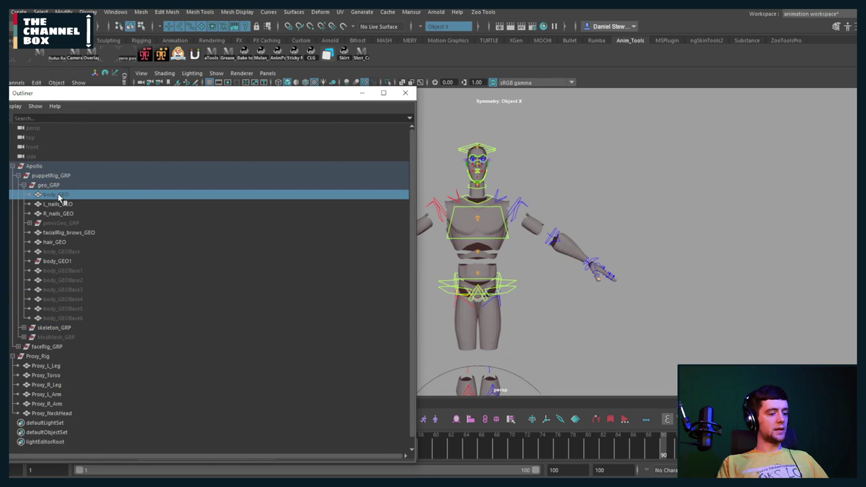
pyautogui.hotkey('shift', 'h')
pyautogui.click(33, 357)
pyautogui.hotkey('ctrl', 'h')
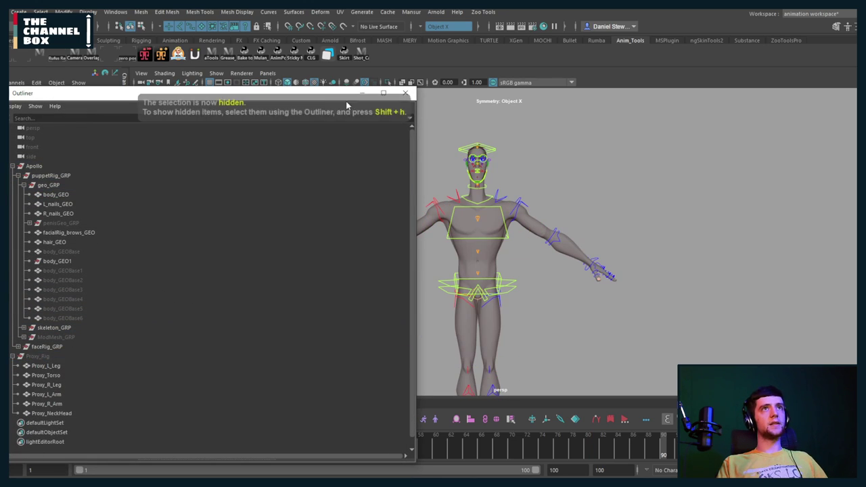
pyautogui.click(361, 93)
pyautogui.keyDown('alt'); pyautogui.moveTo(429, 241); pyautogui.dragTo(336, 249, button='right'); pyautogui.keyUp('alt')
pyautogui.keyDown('alt'); pyautogui.moveTo(380, 326); pyautogui.dragTo(398, 251, button='middle'); pyautogui.keyUp('alt')
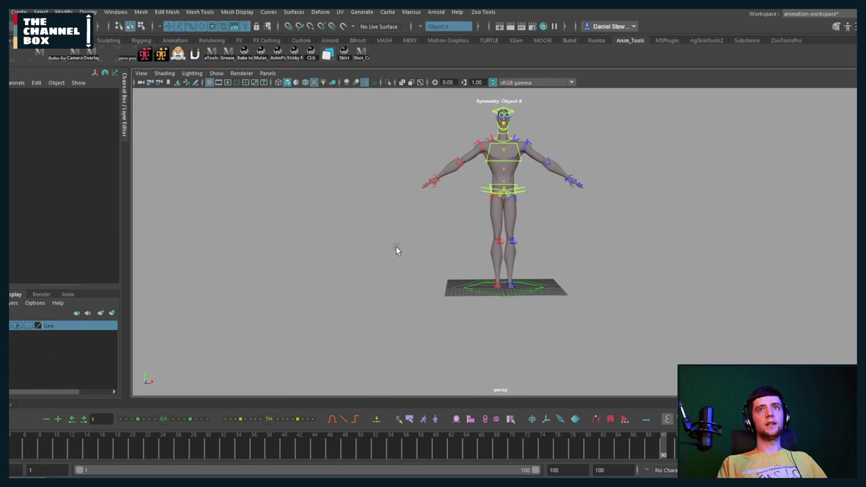
pyautogui.keyDown('alt'); pyautogui.moveTo(477, 209); pyautogui.dragTo(404, 314, button='middle'); pyautogui.keyUp('alt')
pyautogui.scroll(4, 419, 301)
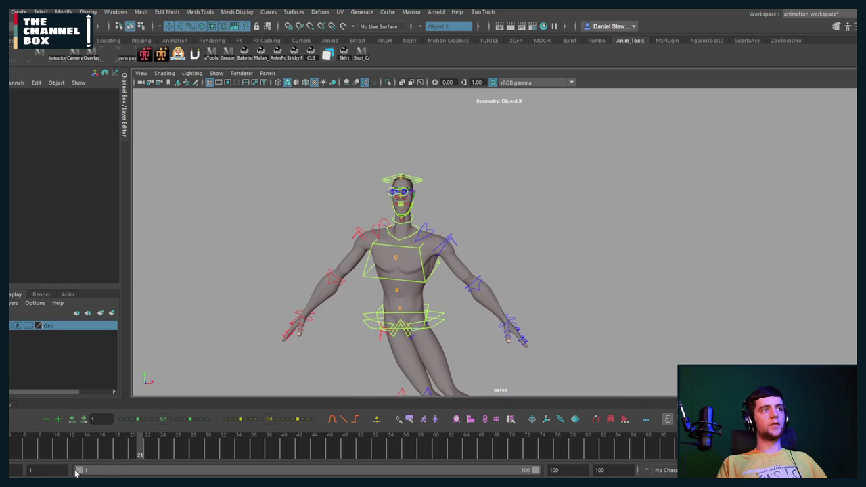
# Hide the body_GEO mesh and show the Proxy_Rig group instead
pyautogui.hotkey('shift', 'o')
pyautogui.click(43, 196)
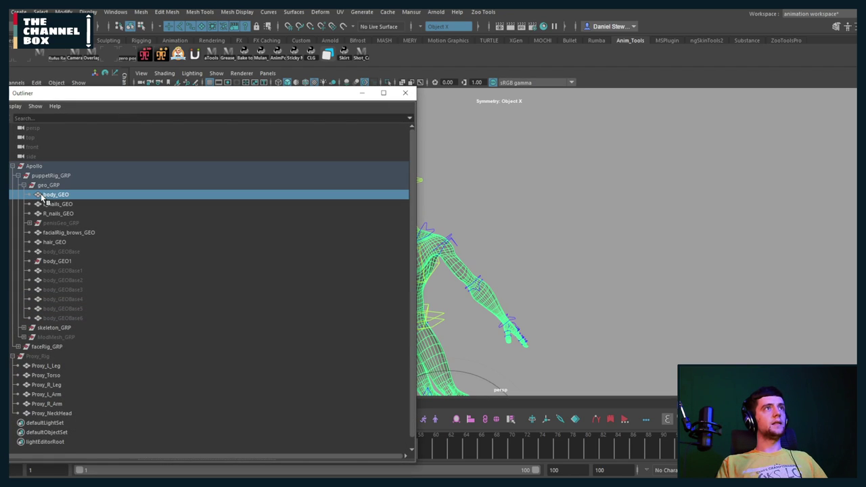
pyautogui.hotkey('ctrl', 'h')
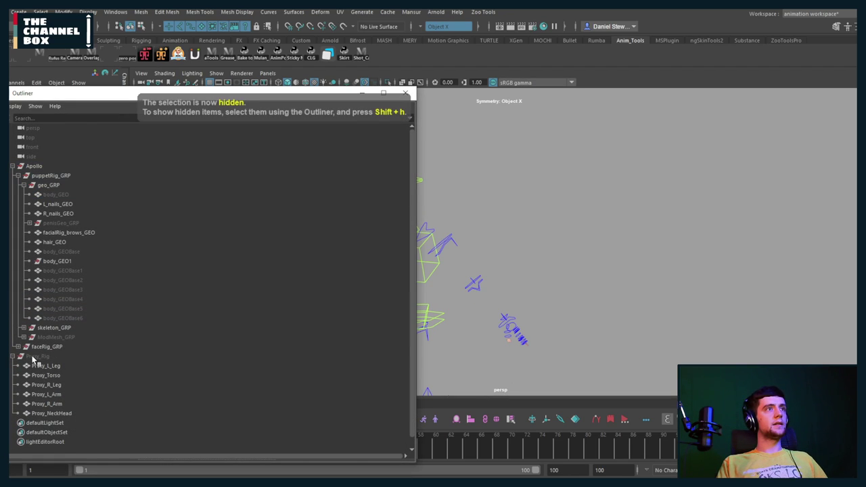
pyautogui.click(35, 356)
pyautogui.hotkey('shift', 'h')
pyautogui.click(358, 94)
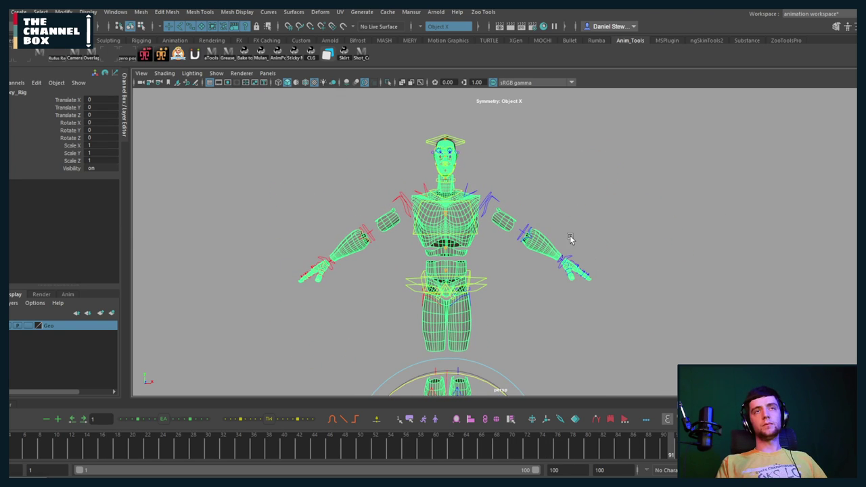
# Try rotating the chest control with the proxy body displayed, and undo the rotation
pyautogui.keyDown('alt'); pyautogui.moveTo(570, 236); pyautogui.dragTo(523, 218, button='middle'); pyautogui.keyUp('alt')
pyautogui.scroll(2, 523, 218)
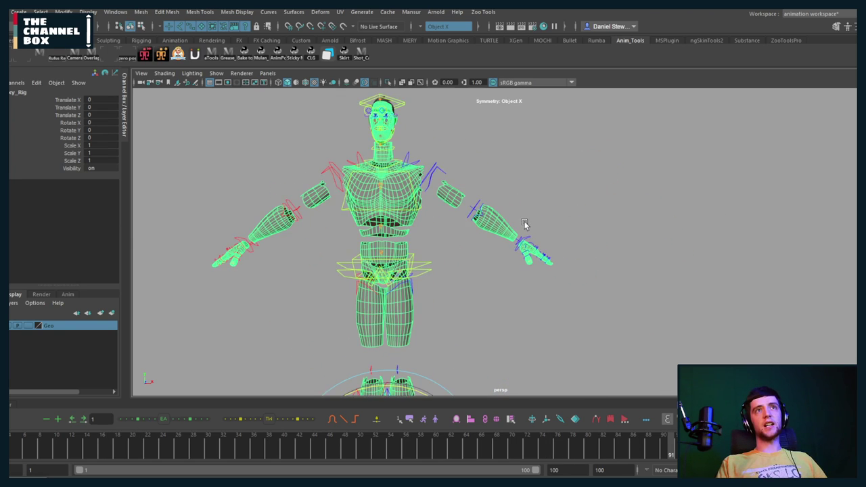
pyautogui.scroll(-3, 524, 223)
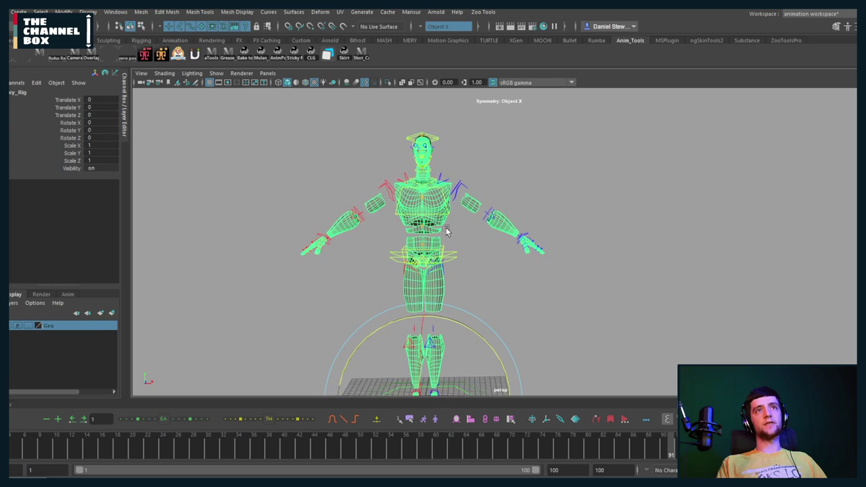
pyautogui.keyDown('alt'); pyautogui.moveTo(444, 228); pyautogui.dragTo(464, 226); pyautogui.keyUp('alt')
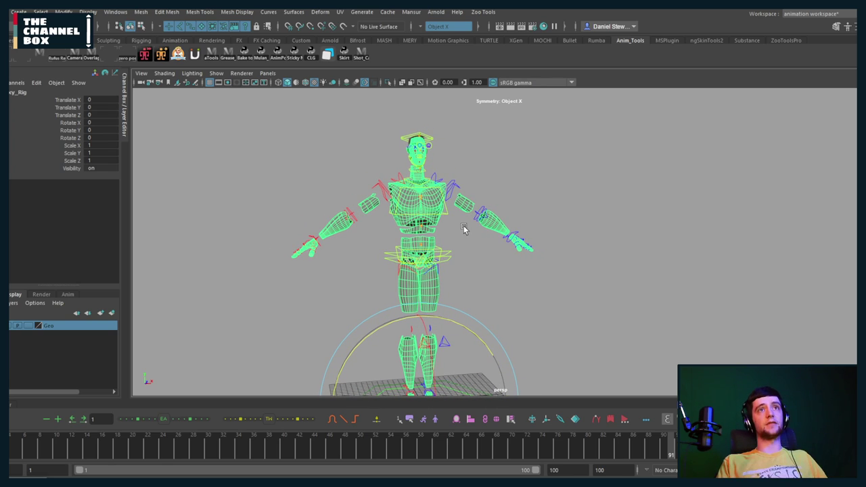
pyautogui.scroll(7, 438, 181)
pyautogui.keyDown('alt'); pyautogui.moveTo(429, 221); pyautogui.dragTo(469, 283, button='middle'); pyautogui.keyUp('alt')
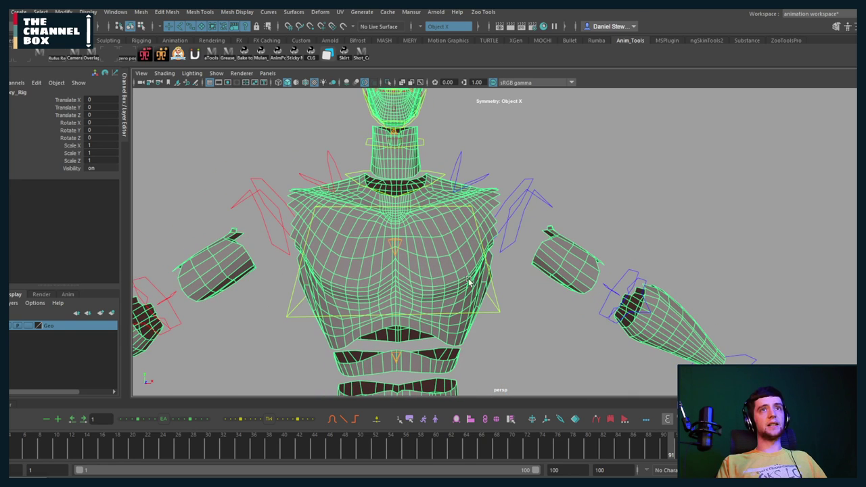
pyautogui.click(499, 304)
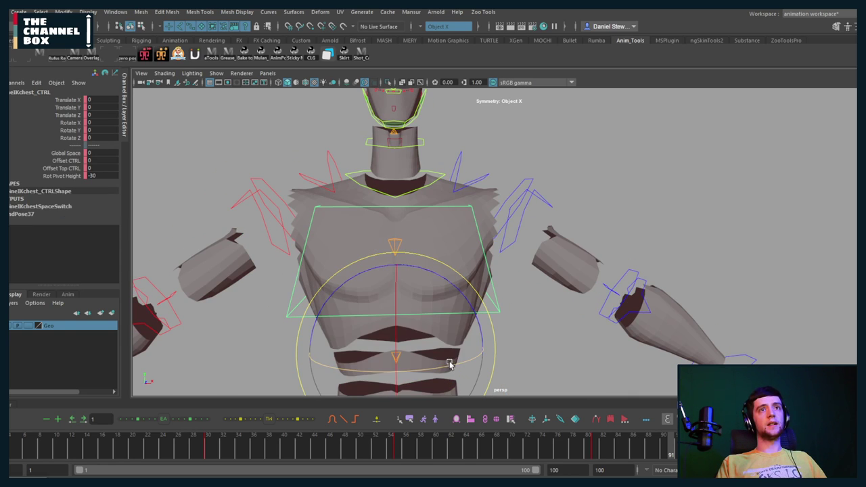
pyautogui.moveTo(466, 323); pyautogui.dragTo(374, 307)
pyautogui.hotkey('ctrl', 'z')
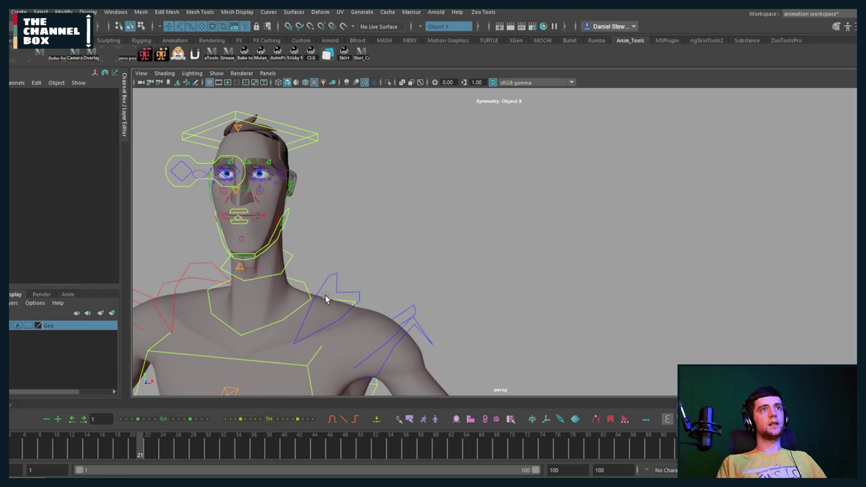
# Try rotating the chest control about its vertical axis with the full body mesh displayed
pyautogui.keyDown('alt'); pyautogui.moveTo(337, 321); pyautogui.dragTo(399, 259, button='middle'); pyautogui.keyUp('alt')
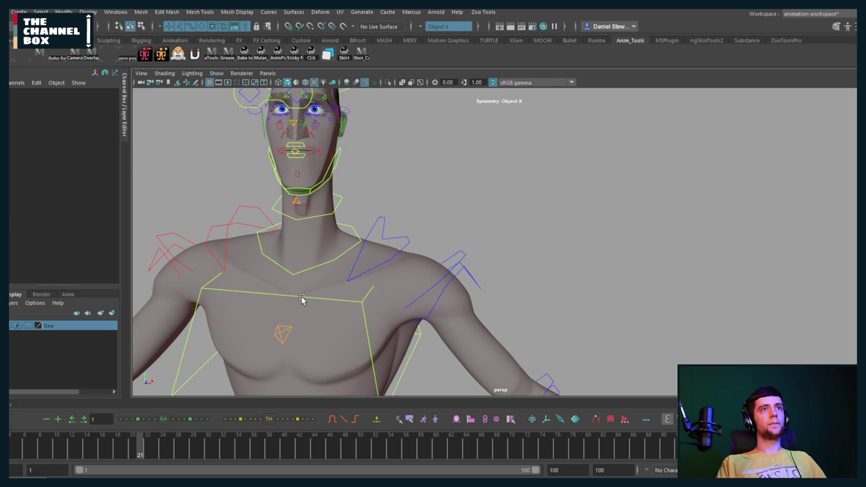
pyautogui.click(301, 299)
pyautogui.keyDown('alt'); pyautogui.moveTo(322, 326); pyautogui.dragTo(345, 248, button='middle'); pyautogui.keyUp('alt')
pyautogui.moveTo(361, 368); pyautogui.dragTo(169, 379)
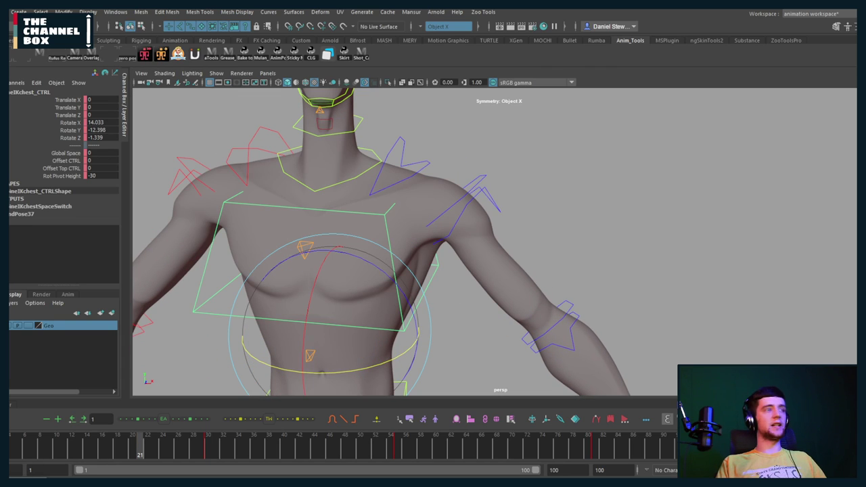
# Show the Proxy_Rig group alongside body_GEO, return to frame 1, and clear the selection
pyautogui.hotkey('shift', 'o')
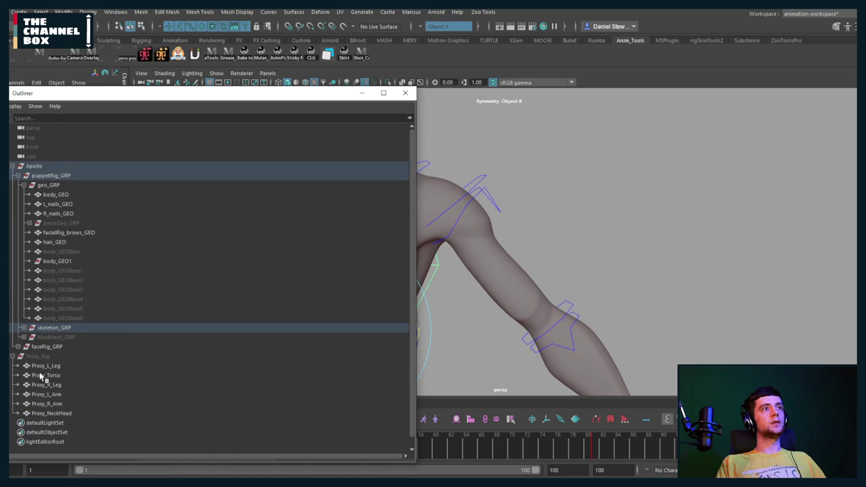
pyautogui.click(39, 357)
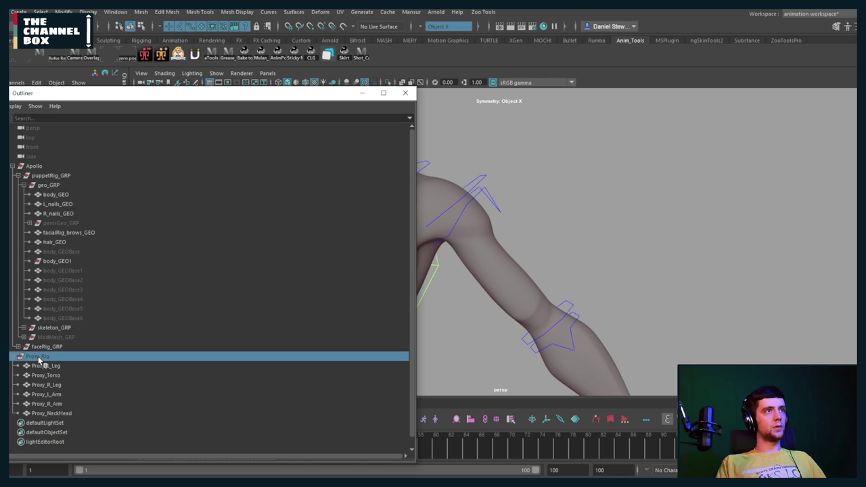
pyautogui.click(52, 194)
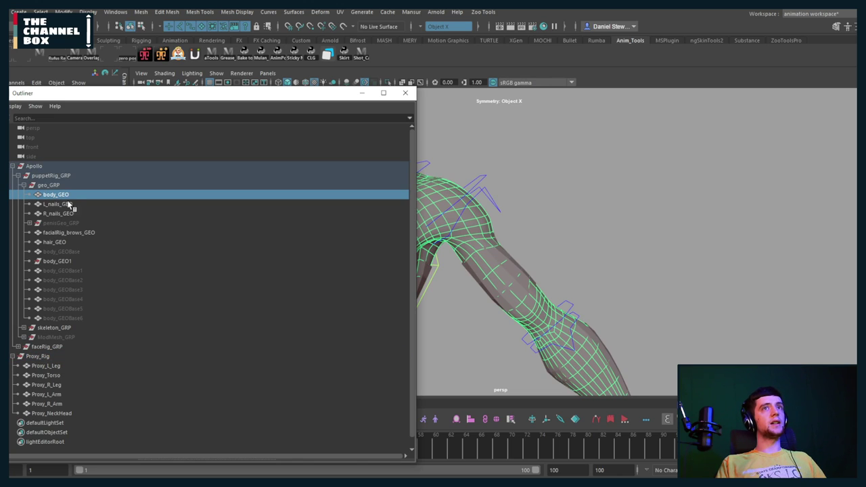
pyautogui.click(362, 93)
pyautogui.scroll(-5, 427, 321)
pyautogui.keyDown('alt'); pyautogui.moveTo(427, 321); pyautogui.dragTo(418, 301, button='middle'); pyautogui.keyUp('alt')
pyautogui.click(11, 449)
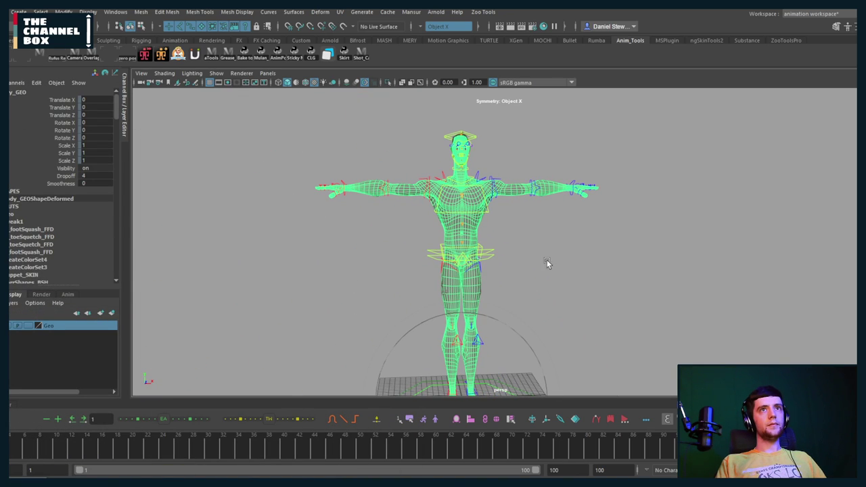
pyautogui.click(559, 260)
# Create a NURBS circle at the origin, between the character's feet
pyautogui.scroll(3, 551, 257)
pyautogui.scroll(-2, 545, 256)
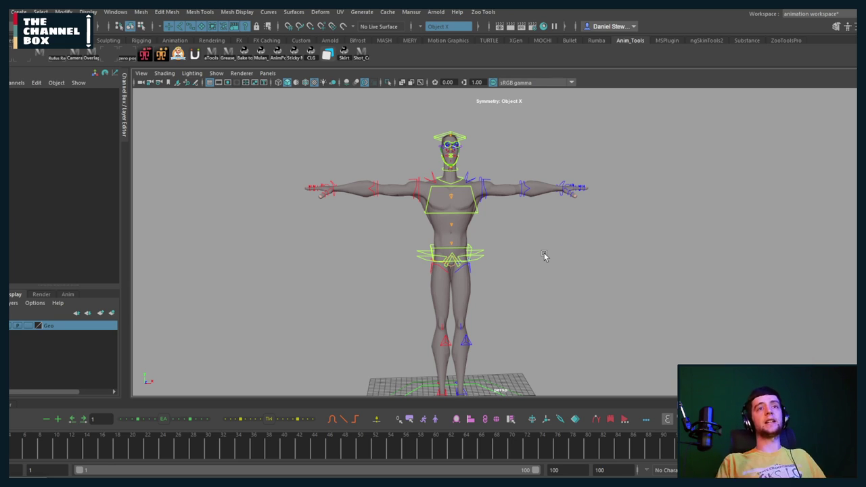
pyautogui.scroll(-2, 479, 211)
pyautogui.keyDown('alt'); pyautogui.moveTo(534, 254); pyautogui.dragTo(478, 233, button='middle'); pyautogui.keyUp('alt')
pyautogui.scroll(2, 477, 234)
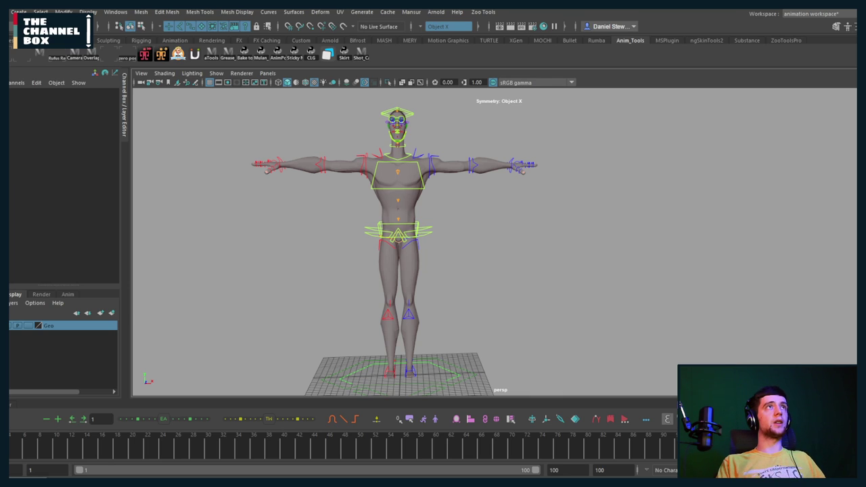
pyautogui.click(20, 12)
pyautogui.moveTo(101, 35)
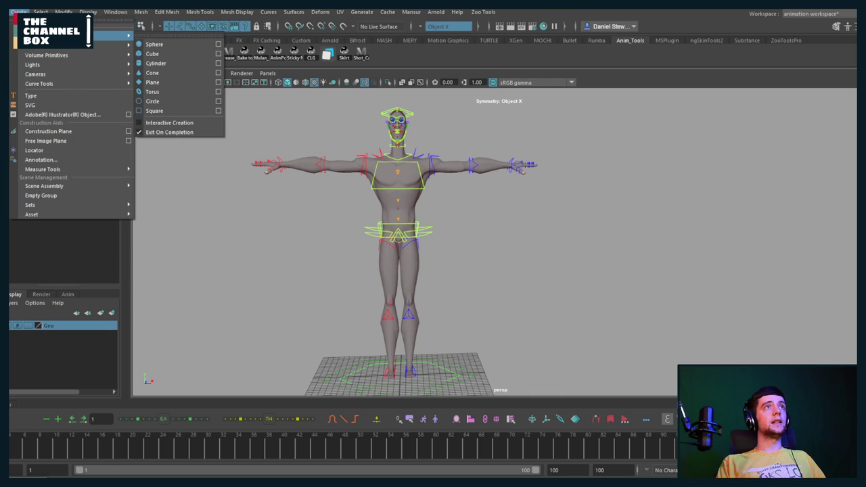
pyautogui.click(161, 105)
# Scale the new circle uniformly to about 24.7 so it surrounds the character's feet
pyautogui.keyDown('alt'); pyautogui.moveTo(432, 269); pyautogui.dragTo(458, 244); pyautogui.keyUp('alt')
pyautogui.press('r')
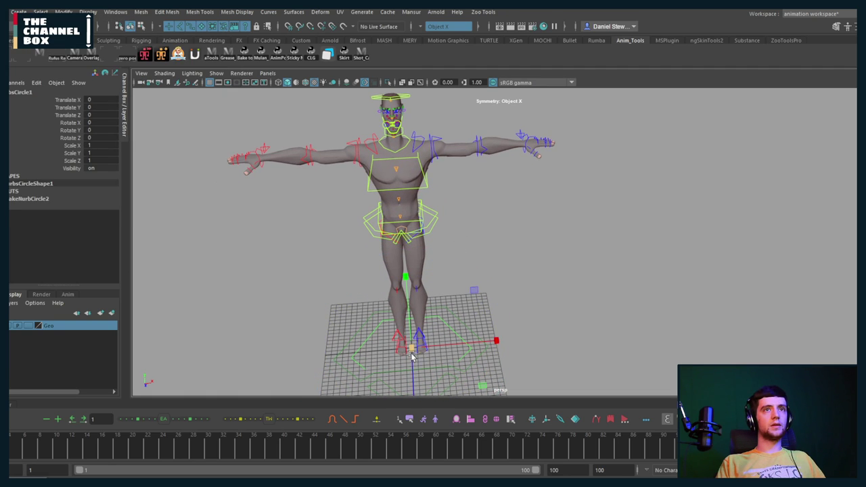
pyautogui.moveTo(411, 348); pyautogui.dragTo(463, 354)
pyautogui.keyDown('alt'); pyautogui.moveTo(464, 342); pyautogui.dragTo(477, 319, button='middle'); pyautogui.keyUp('alt')
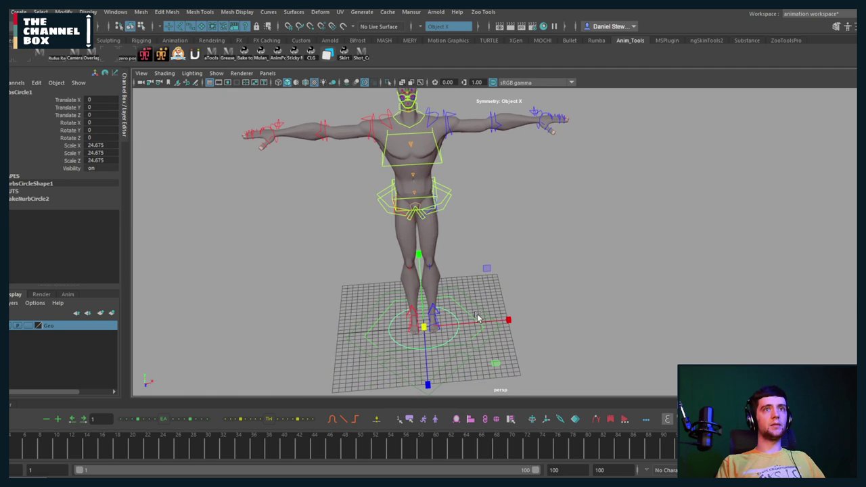
pyautogui.keyDown('alt'); pyautogui.moveTo(426, 296); pyautogui.dragTo(446, 284); pyautogui.keyUp('alt')
# Rename the circle as Proxy_CTRL and switch back to the Select tool
pyautogui.doubleClick(23, 92)
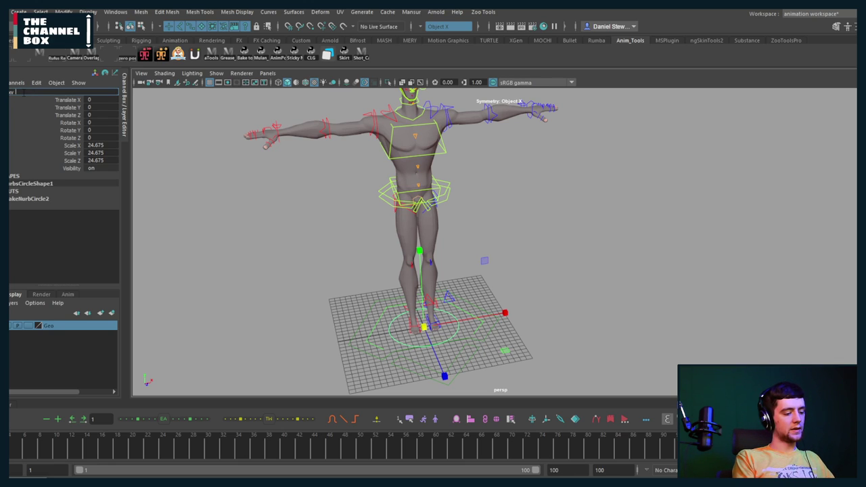
pyautogui.press('Return')
pyautogui.moveTo(474, 269)
pyautogui.keyDown('alt'); pyautogui.mouseDown()
pyautogui.moveTo(454, 284)
pyautogui.moveTo(479, 273)
pyautogui.mouseUp(); pyautogui.keyUp('alt')
pyautogui.press('q')
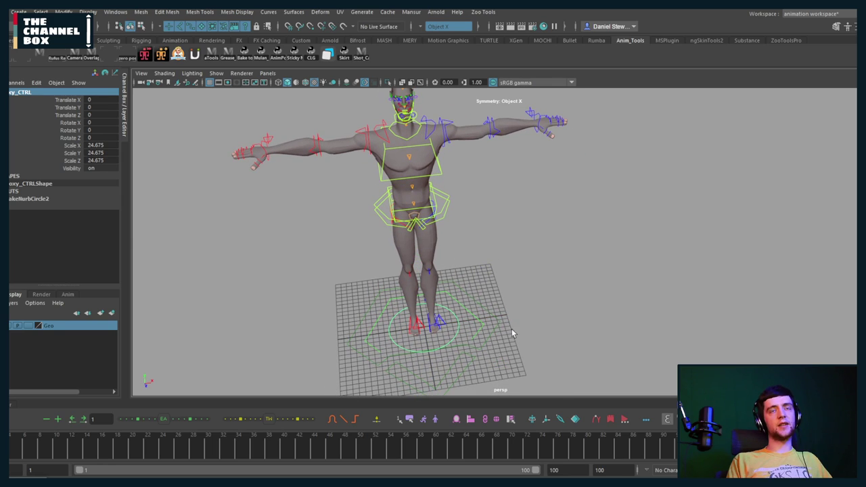
# Freeze the Proxy_CTRL circle's transformations and parent-constrain it to the character's global control
pyautogui.click(63, 11)
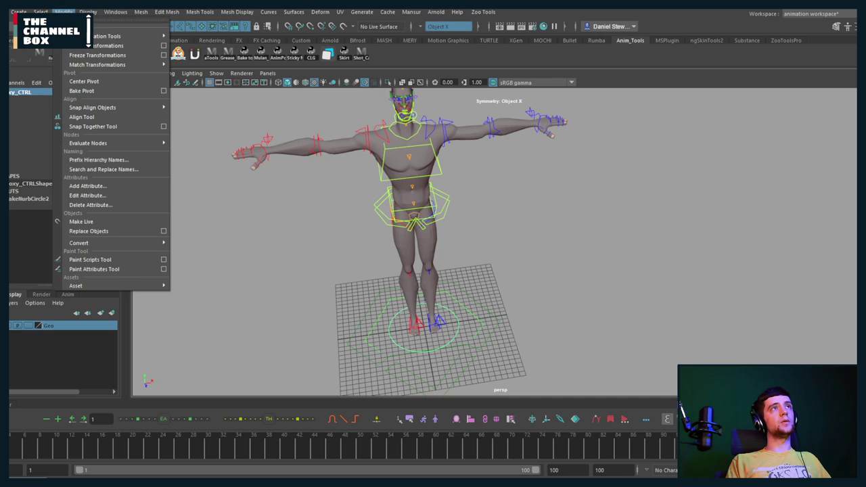
pyautogui.click(88, 56)
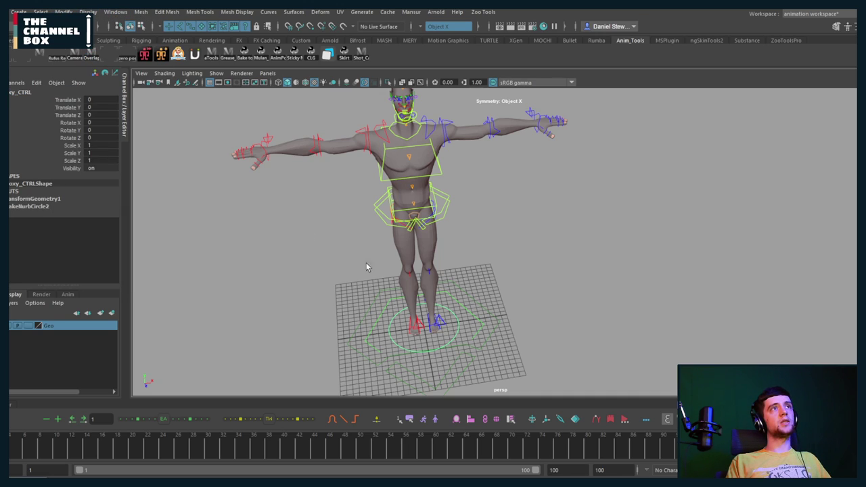
pyautogui.click(486, 340)
pyautogui.keyDown('shift'); pyautogui.click(458, 338); pyautogui.keyUp('shift')
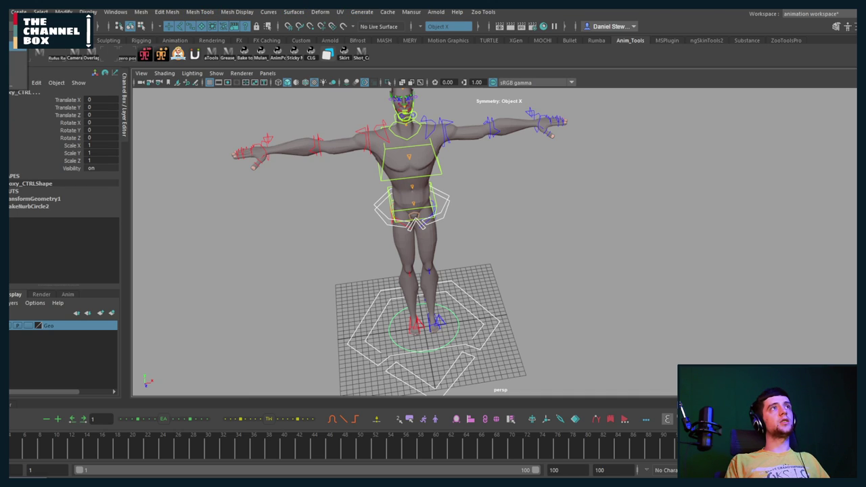
pyautogui.press('F4')
pyautogui.click(243, 11)
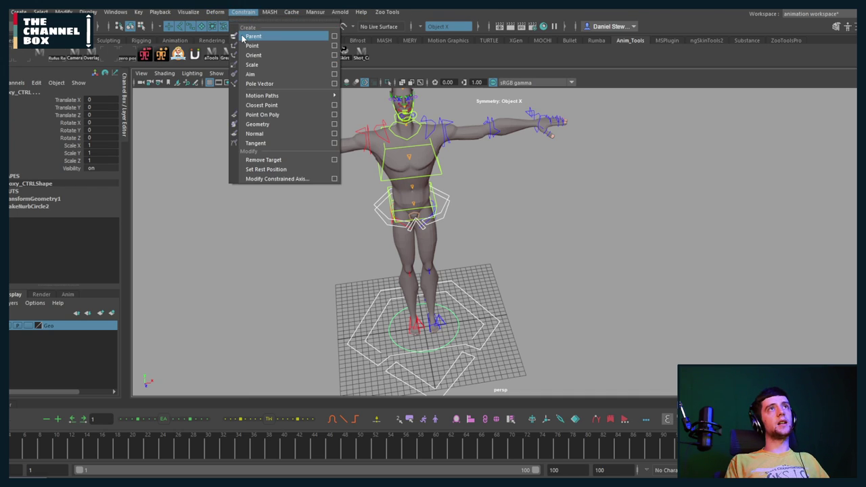
pyautogui.click(243, 37)
# Try moving the global control sideways to test the circle's constraint, and undo the move
pyautogui.keyDown('alt'); pyautogui.moveTo(542, 275); pyautogui.dragTo(539, 253, button='middle'); pyautogui.keyUp('alt')
pyautogui.click(496, 323)
pyautogui.press('w')
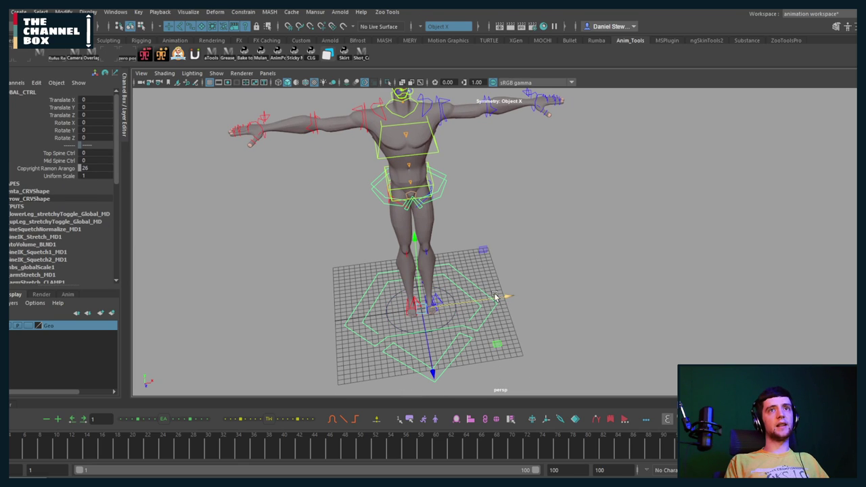
pyautogui.moveTo(495, 296); pyautogui.dragTo(688, 271)
pyautogui.hotkey('ctrl', 'z')
pyautogui.keyDown('alt'); pyautogui.moveTo(503, 280); pyautogui.dragTo(464, 313); pyautogui.keyUp('alt')
pyautogui.press('q')
# Turn symmetry off and select the Proxy_CTRL circle around the character's feet
pyautogui.click(451, 296)
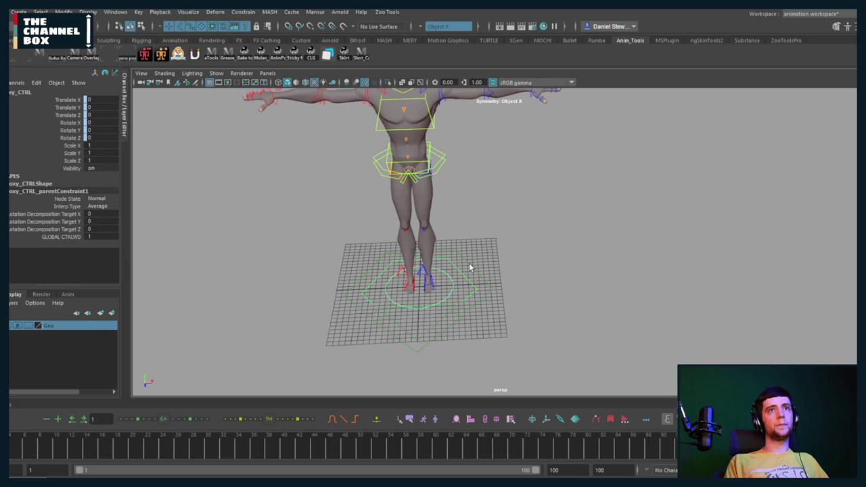
pyautogui.keyDown('alt'); pyautogui.moveTo(492, 211); pyautogui.dragTo(505, 298, button='middle'); pyautogui.keyUp('alt')
pyautogui.keyDown('alt'); pyautogui.moveTo(505, 297); pyautogui.dragTo(488, 261); pyautogui.keyUp('alt')
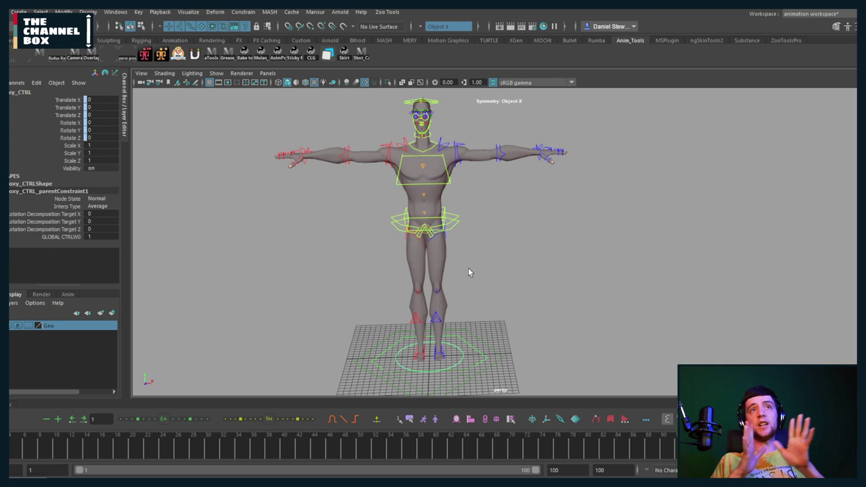
pyautogui.click(422, 25)
pyautogui.click(441, 32)
pyautogui.keyDown('alt'); pyautogui.moveTo(545, 315); pyautogui.dragTo(482, 351); pyautogui.keyUp('alt')
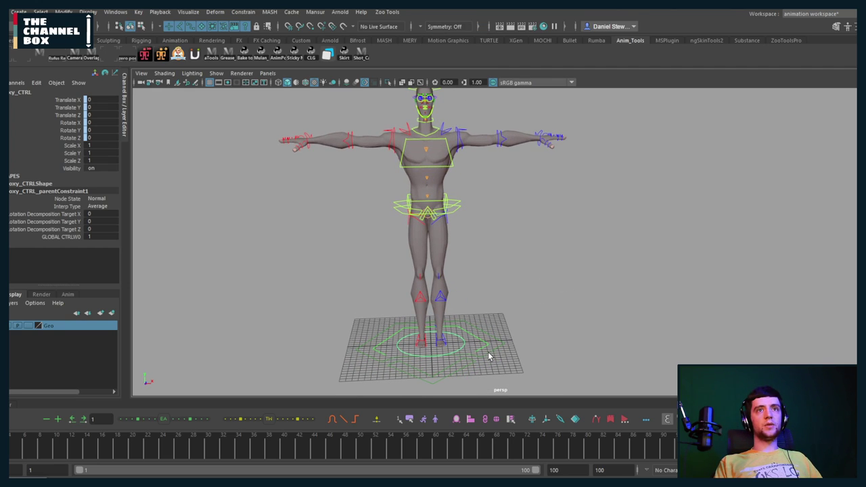
pyautogui.click(487, 355)
pyautogui.click(464, 347)
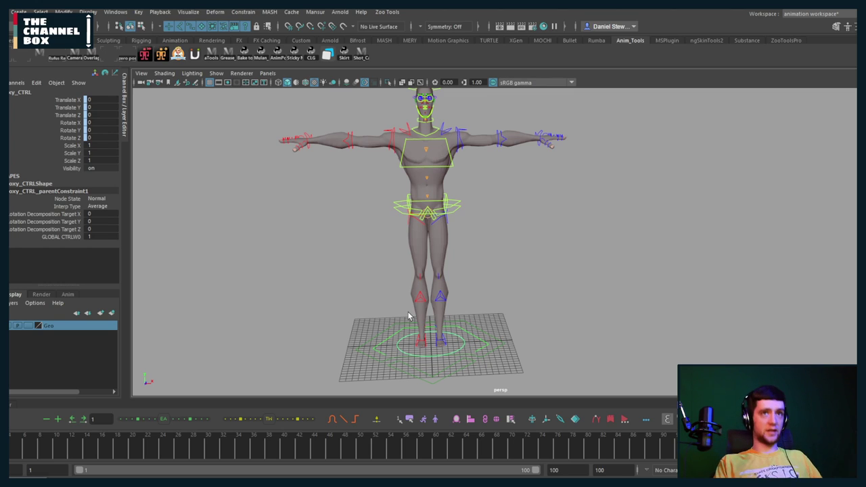
# Add a keyable float attribute named Proxy_CTRL to the circle, with minimum 0, maximum 1 and default 0
pyautogui.moveTo(363, 304)
pyautogui.keyDown('alt'); pyautogui.mouseDown()
pyautogui.moveTo(369, 280)
pyautogui.moveTo(367, 296)
pyautogui.mouseUp(); pyautogui.keyUp('alt')
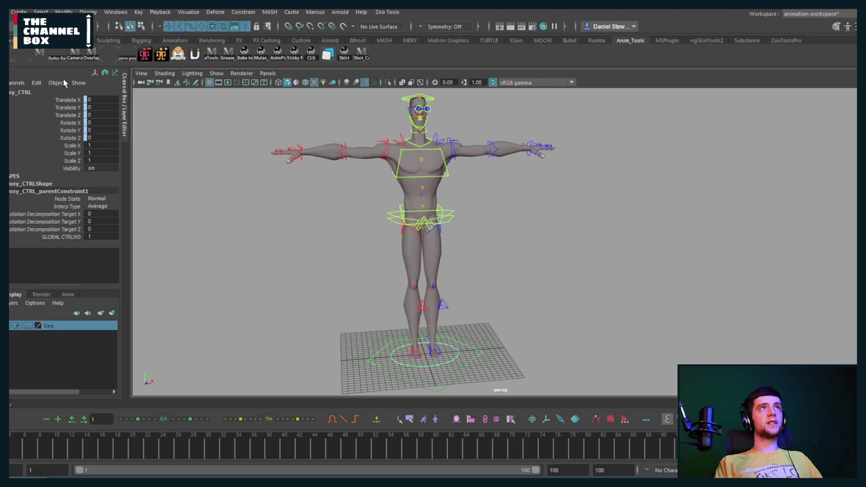
pyautogui.click(111, 12)
pyautogui.moveTo(63, 12)
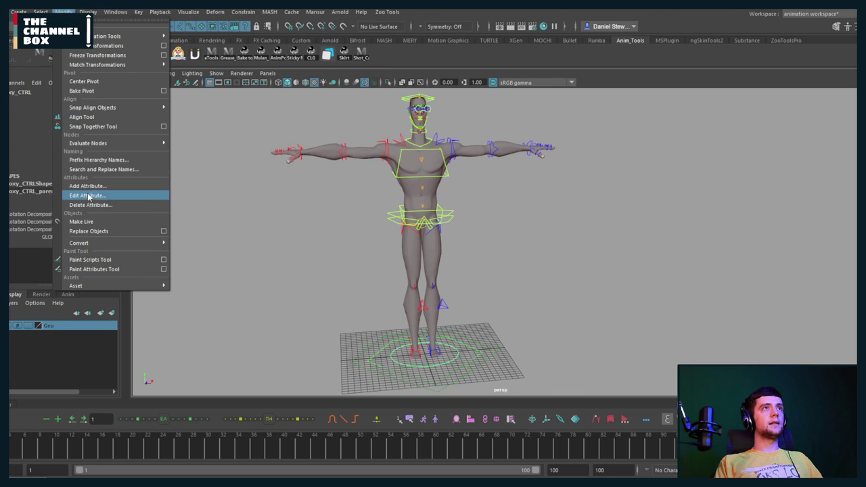
pyautogui.click(88, 192)
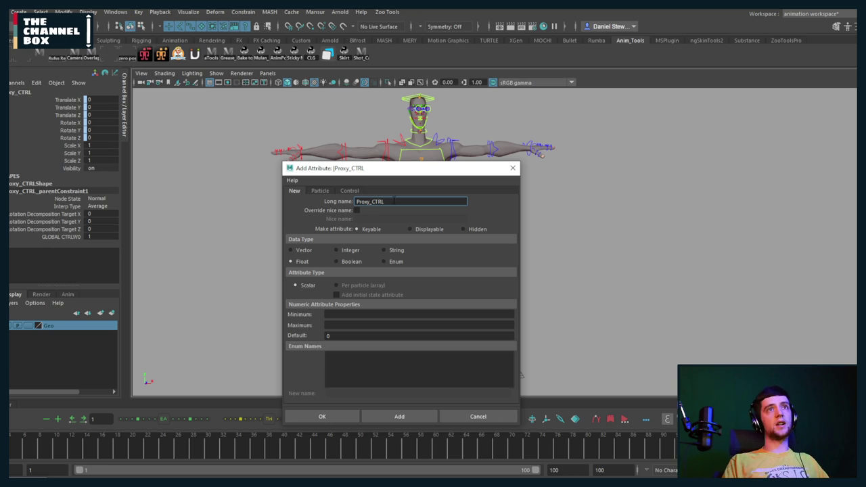
pyautogui.click(333, 314)
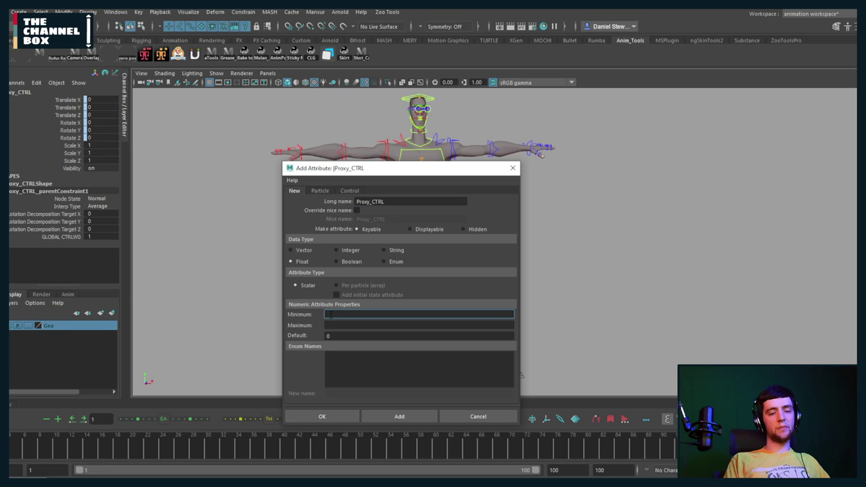
pyautogui.write('0')
pyautogui.click(339, 325)
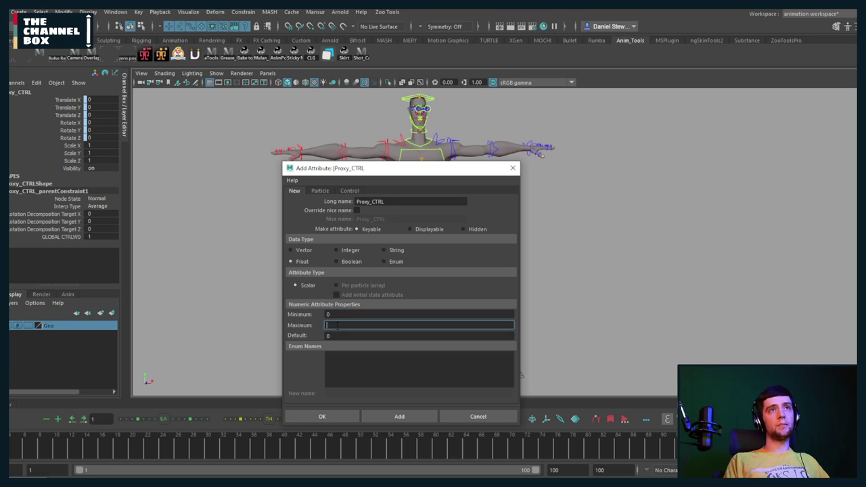
pyautogui.write('1')
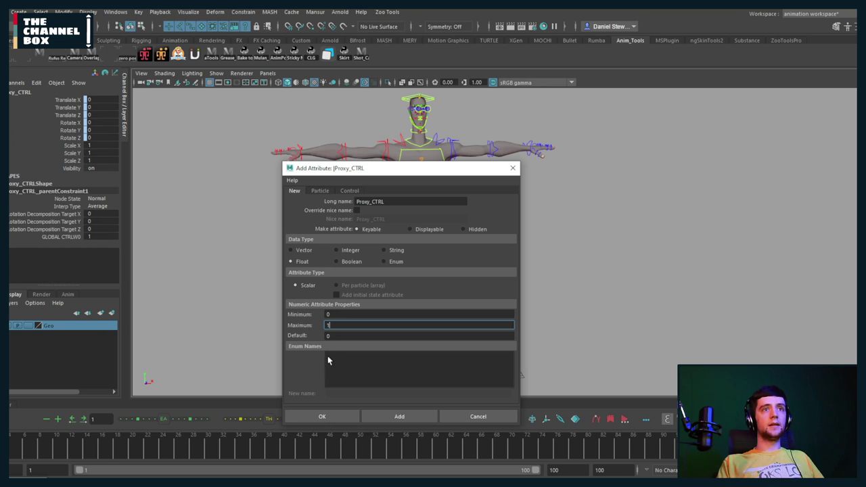
pyautogui.click(322, 416)
# Test the new Proxy CTRL attribute by sweeping its value up to 1 and back to 0
pyautogui.click(67, 175)
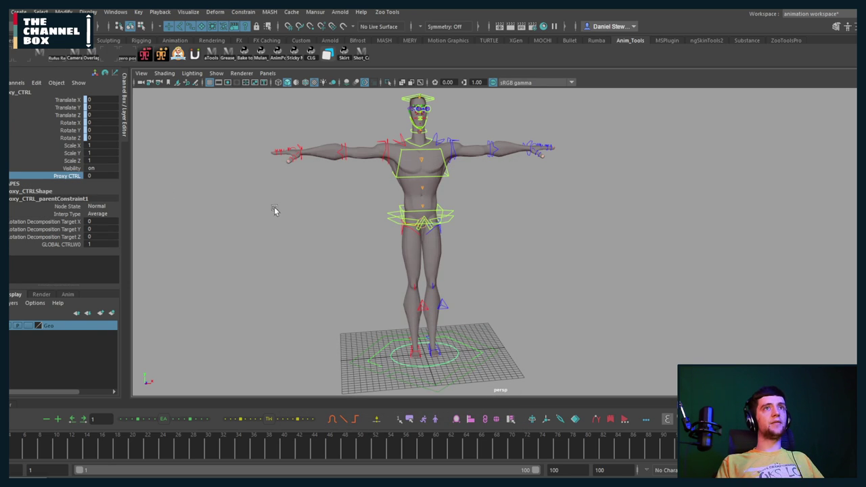
pyautogui.moveTo(207, 219); pyautogui.dragTo(481, 202, button='middle')
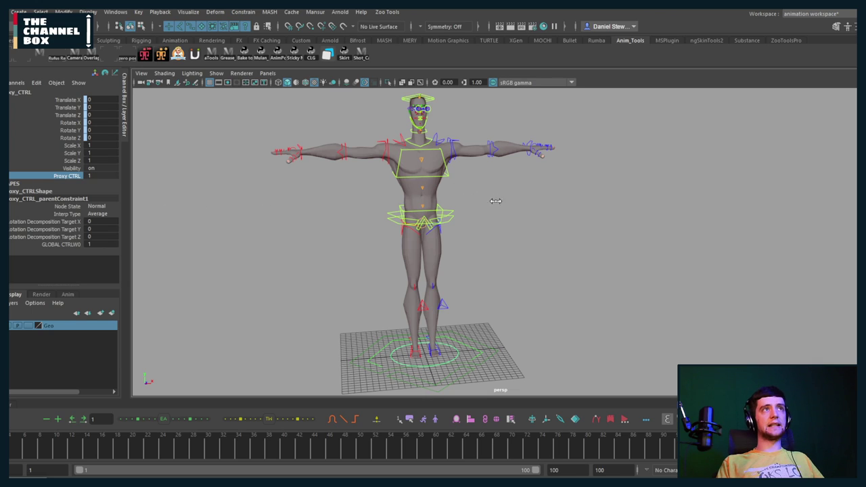
pyautogui.moveTo(360, 220); pyautogui.dragTo(306, 180, button='middle')
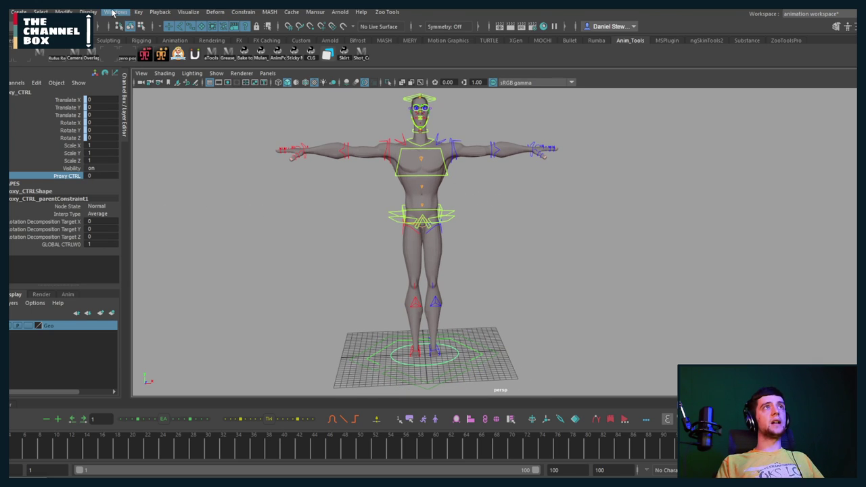
# Open the Set Driven Key window with the Proxy_CTRL circle selected
pyautogui.click(137, 12)
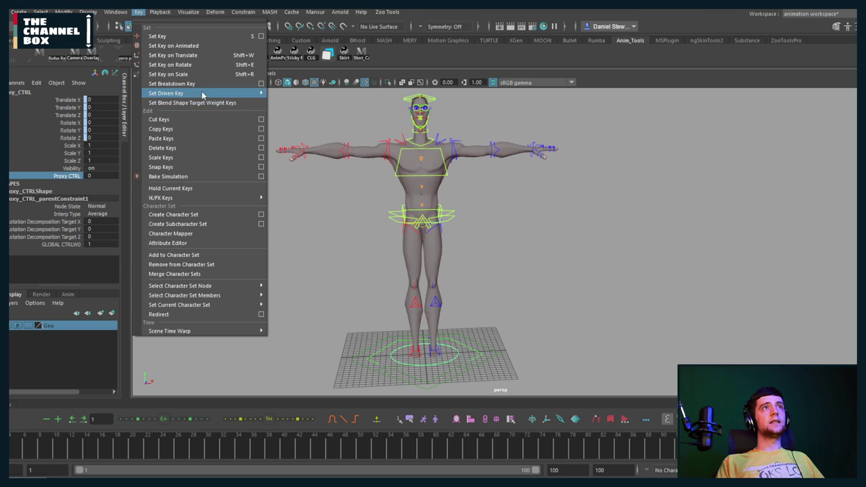
pyautogui.moveTo(203, 93)
pyautogui.click(338, 102)
pyautogui.keyDown('alt'); pyautogui.moveTo(345, 166); pyautogui.dragTo(239, 186, button='middle'); pyautogui.keyUp('alt')
pyautogui.keyDown('alt'); pyautogui.moveTo(238, 187); pyautogui.dragTo(251, 182); pyautogui.keyUp('alt')
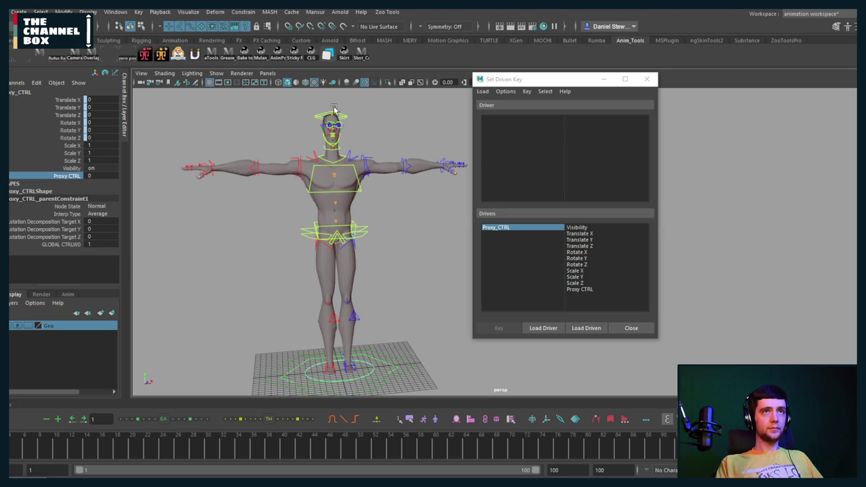
pyautogui.keyDown('alt'); pyautogui.moveTo(306, 205); pyautogui.dragTo(328, 202); pyautogui.keyUp('alt')
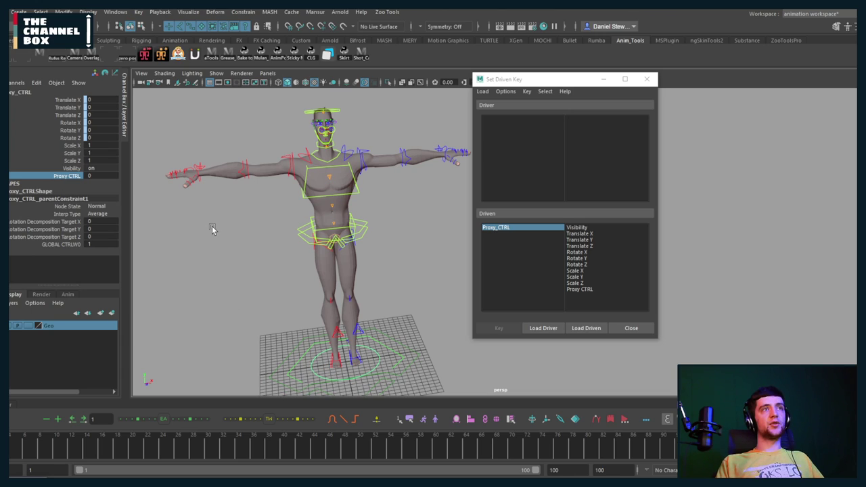
# Set the circle's Proxy CTRL attribute to 1 and load that attribute as the driver for the driven key
pyautogui.moveTo(200, 228); pyautogui.dragTo(297, 224, button='middle')
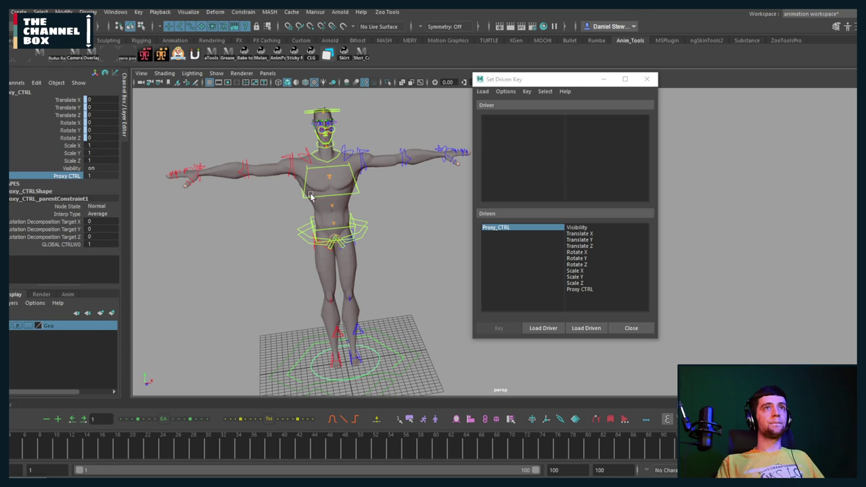
pyautogui.scroll(3, 292, 205)
pyautogui.keyDown('alt'); pyautogui.moveTo(331, 206); pyautogui.dragTo(318, 196); pyautogui.keyUp('alt')
pyautogui.keyDown('alt'); pyautogui.moveTo(317, 196); pyautogui.dragTo(326, 194, button='middle'); pyautogui.keyUp('alt')
pyautogui.scroll(-2, 326, 194)
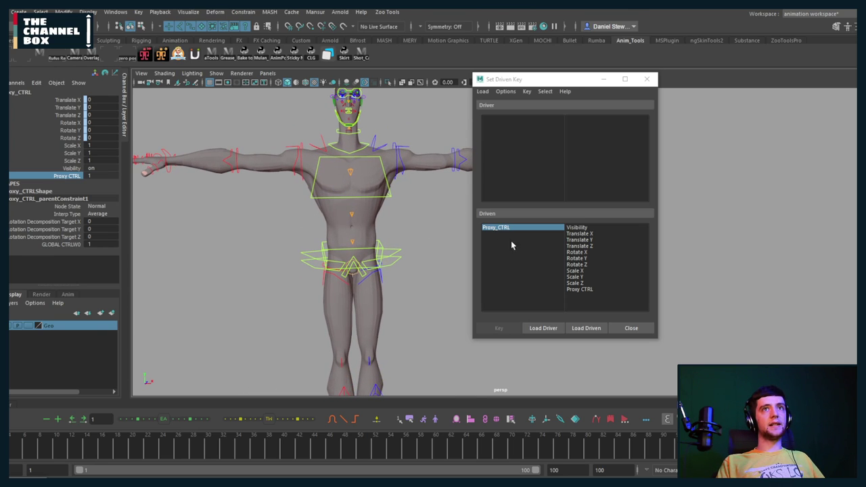
pyautogui.scroll(-2, 331, 198)
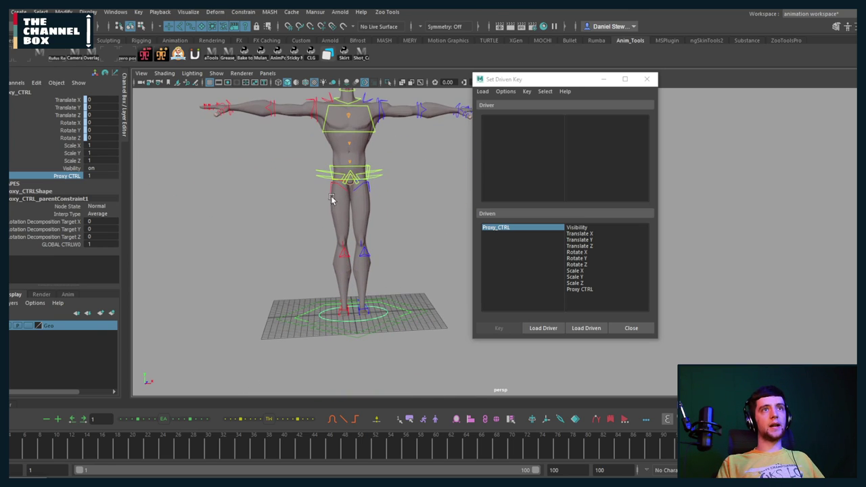
pyautogui.click(545, 328)
pyautogui.click(580, 182)
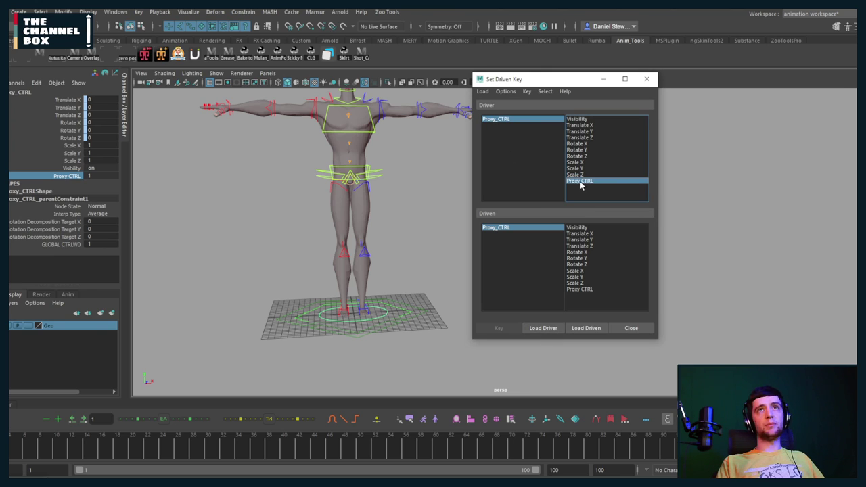
# Load the Proxy_Rig group as the driven object and choose its Visibility attribute
pyautogui.scroll(5, 340, 153)
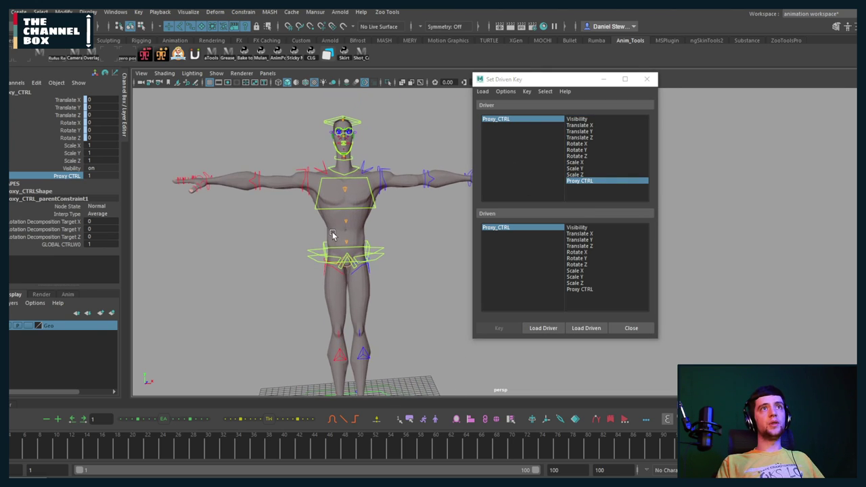
pyautogui.scroll(2, 344, 198)
pyautogui.scroll(-3, 342, 196)
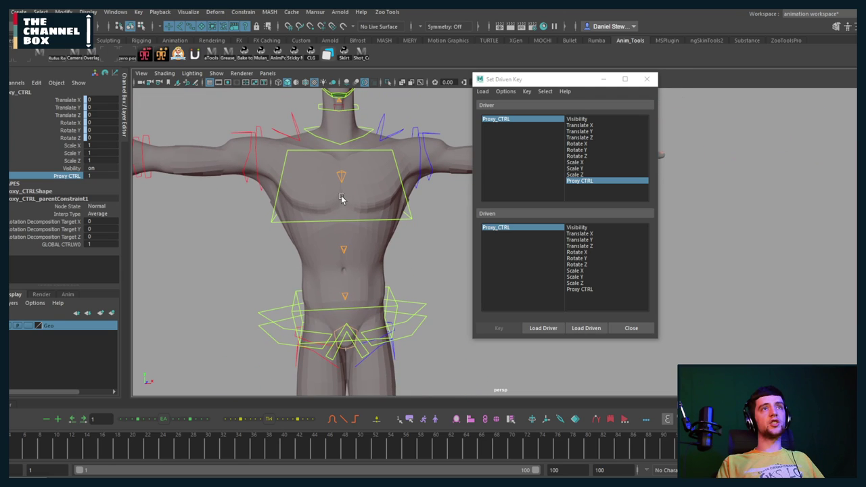
pyautogui.click(359, 199)
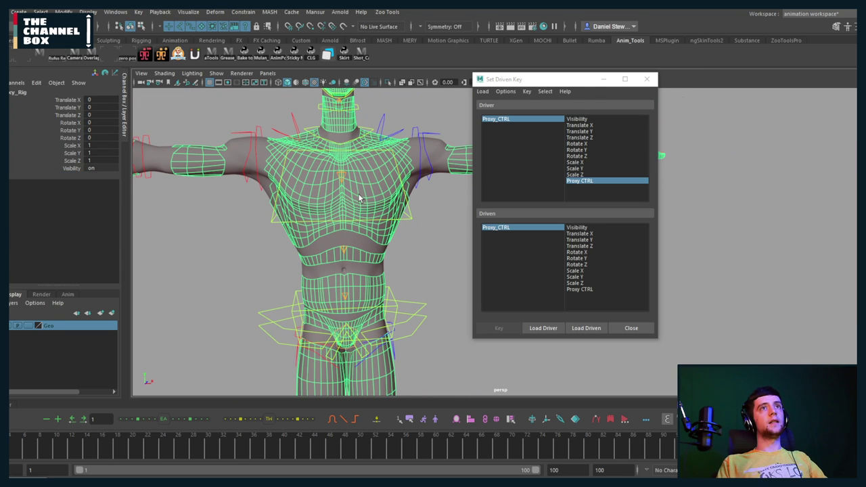
pyautogui.keyDown('alt'); pyautogui.moveTo(281, 212); pyautogui.dragTo(305, 211); pyautogui.keyUp('alt')
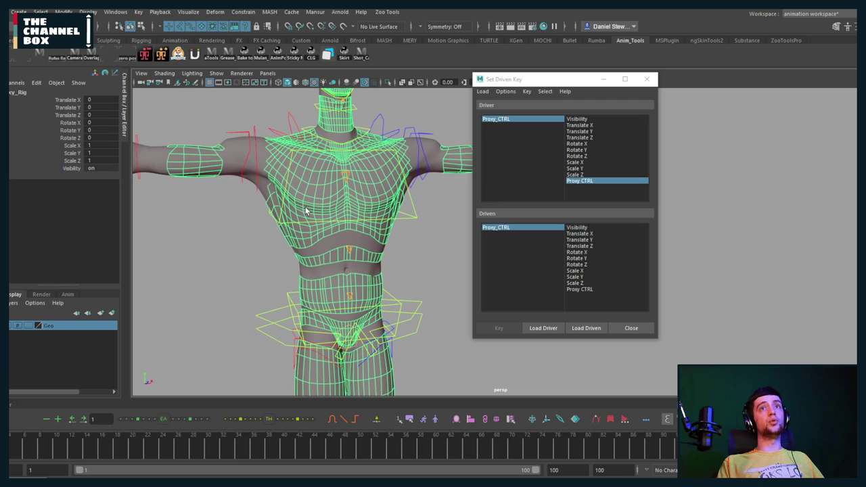
pyautogui.keyDown('alt'); pyautogui.moveTo(305, 210); pyautogui.dragTo(254, 203, button='right'); pyautogui.keyUp('alt')
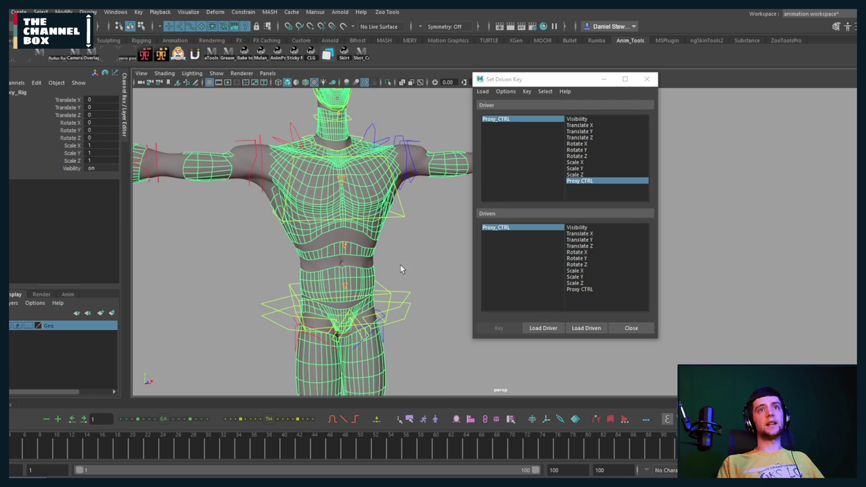
pyautogui.click(585, 328)
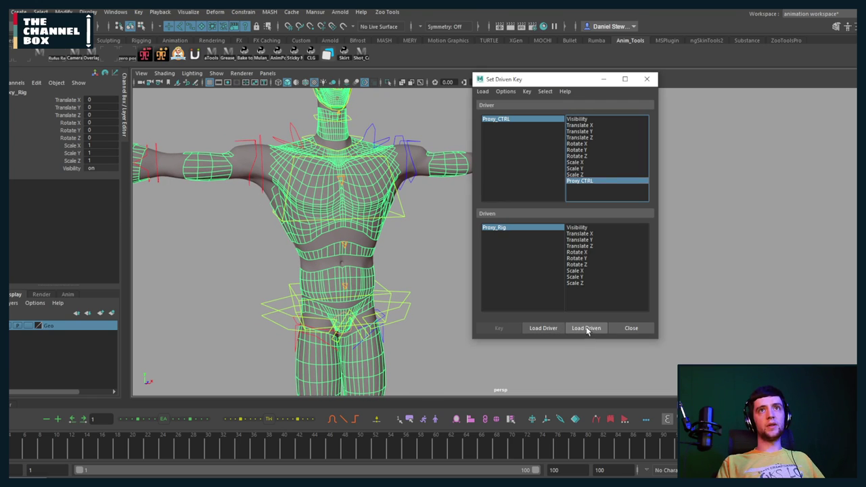
pyautogui.click(573, 227)
# Select the Proxy_CTRL circle and key the Proxy_Rig group's visibility as on at a Proxy CTRL value of 1
pyautogui.scroll(-3, 325, 270)
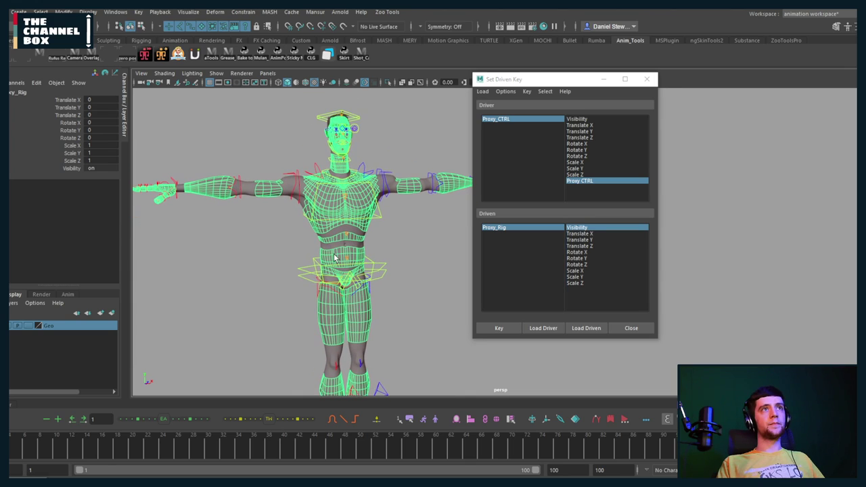
pyautogui.keyDown('alt'); pyautogui.moveTo(333, 257); pyautogui.dragTo(340, 370); pyautogui.keyUp('alt')
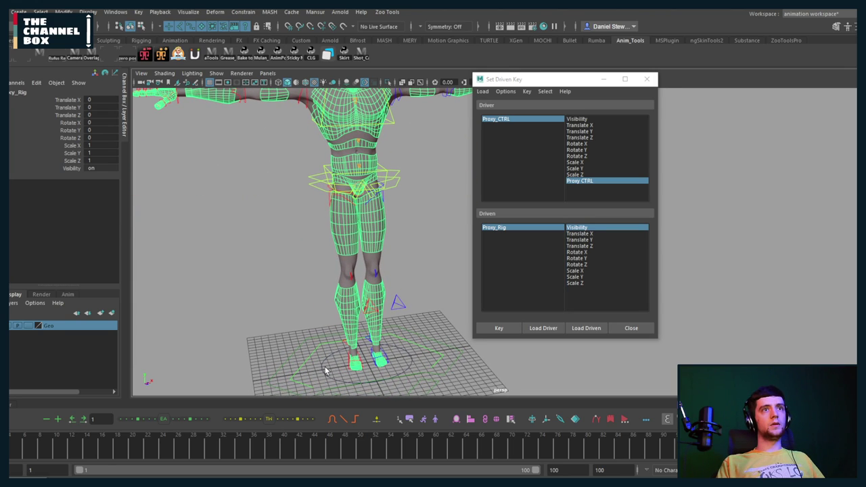
pyautogui.click(321, 367)
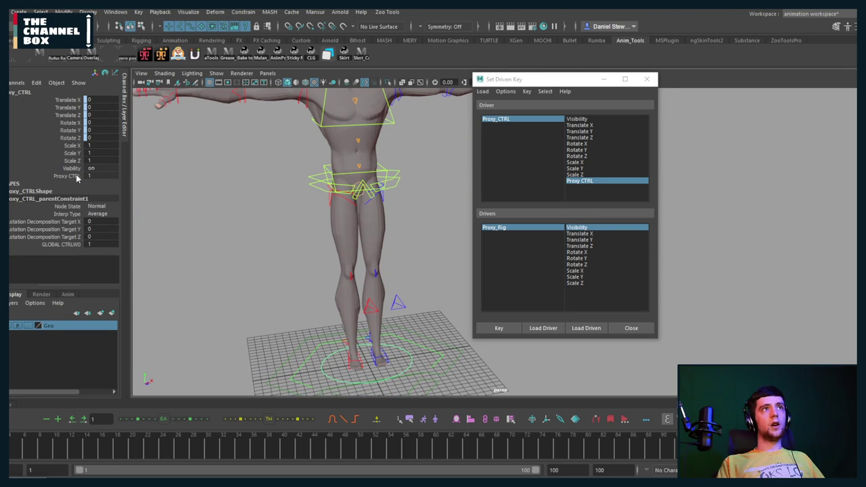
pyautogui.keyDown('alt'); pyautogui.moveTo(222, 158); pyautogui.dragTo(277, 194); pyautogui.keyUp('alt')
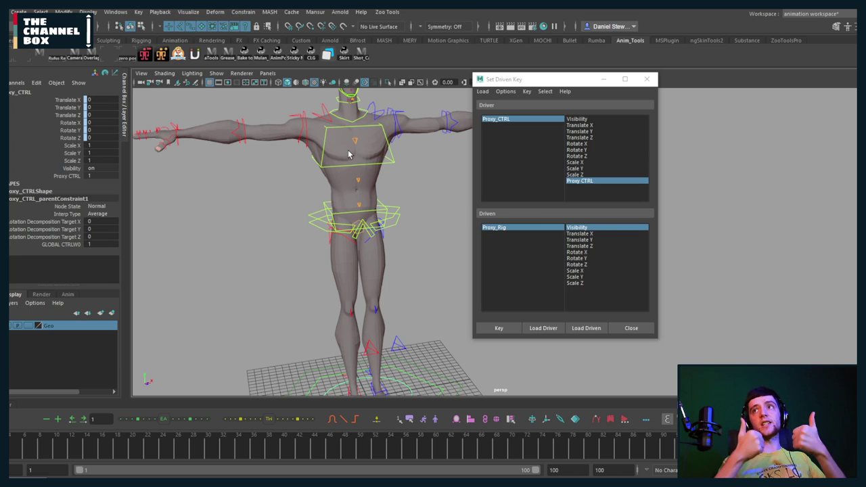
pyautogui.click(489, 328)
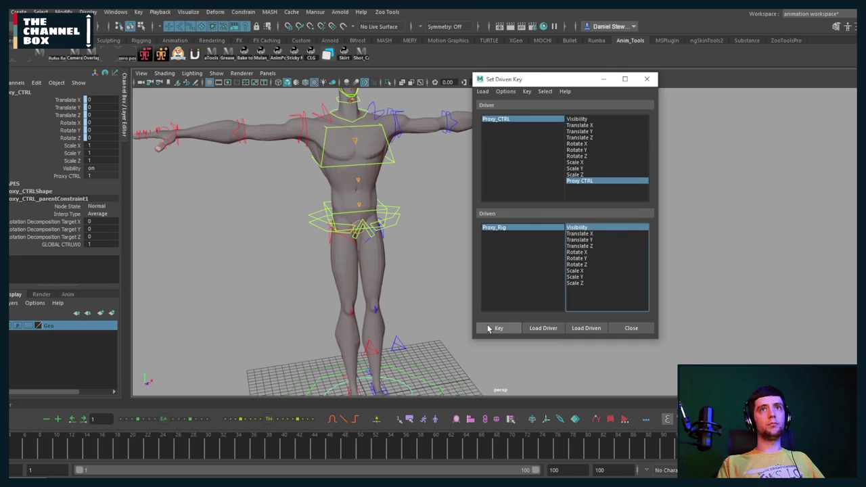
# Set Proxy CTRL to 0, turn the Proxy_Rig group's visibility off and key that driven state
pyautogui.keyDown('alt'); pyautogui.moveTo(393, 308); pyautogui.dragTo(405, 246, button='middle'); pyautogui.keyUp('alt')
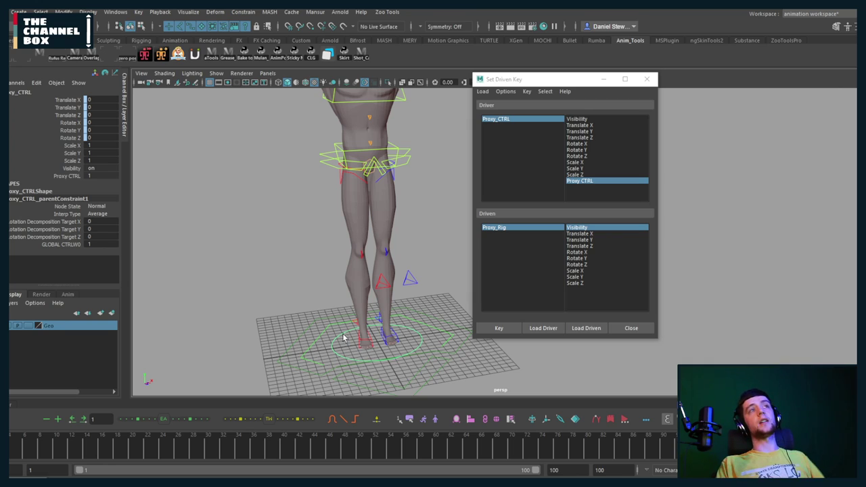
pyautogui.click(67, 176)
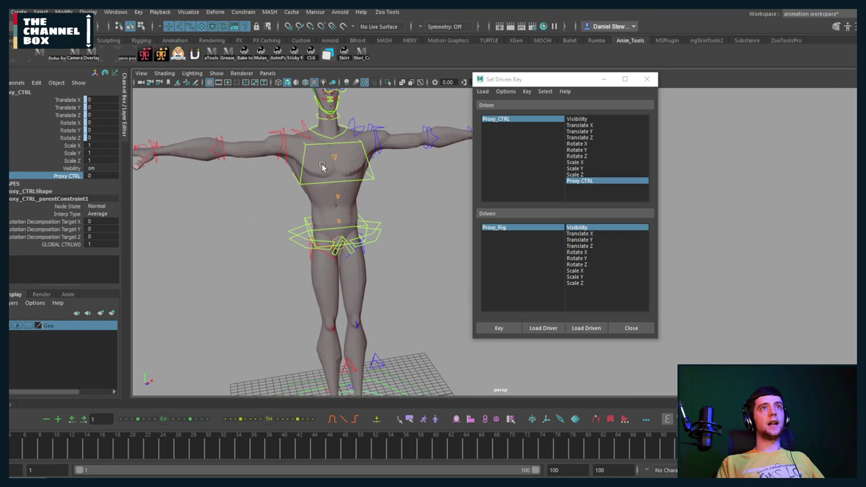
pyautogui.click(323, 168)
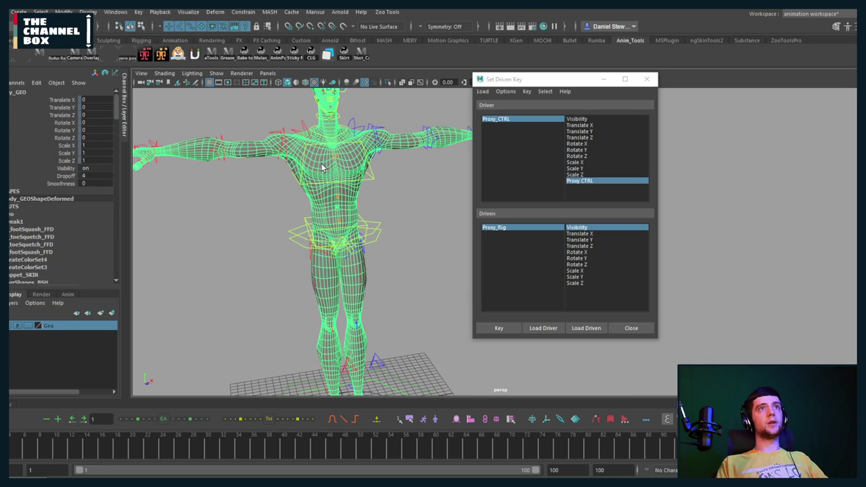
pyautogui.click(317, 191)
pyautogui.press('Up')
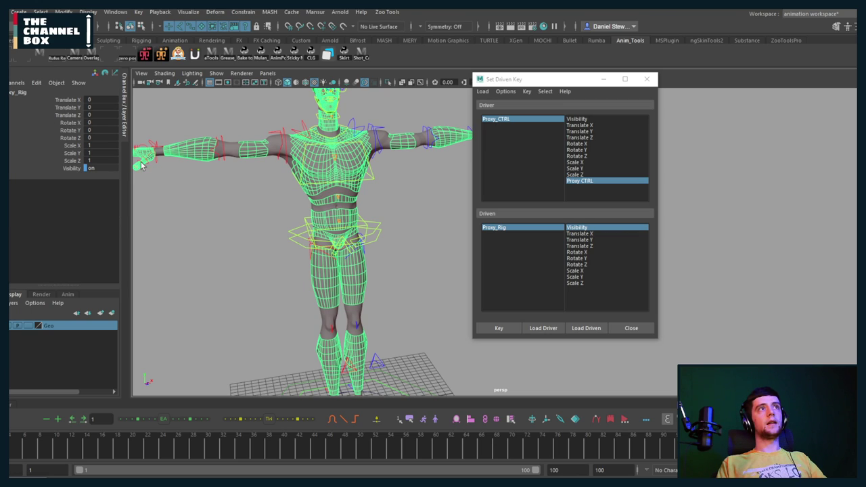
pyautogui.doubleClick(92, 167)
pyautogui.write('off')
pyautogui.press('Return')
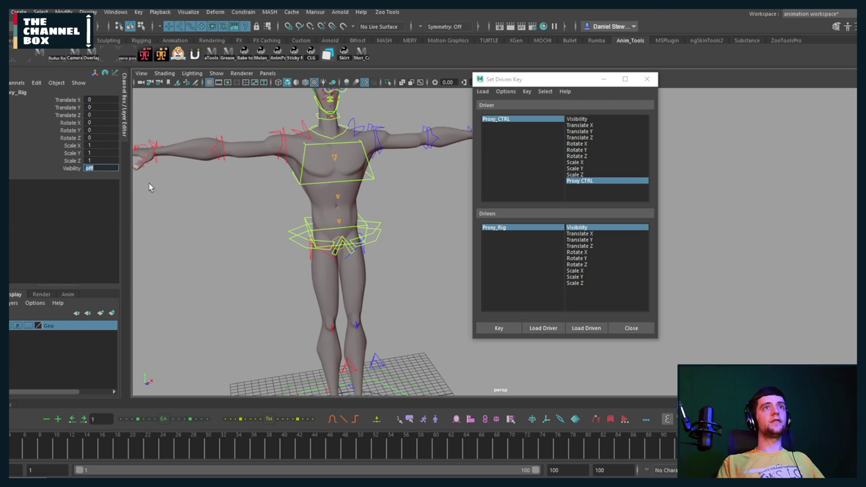
pyautogui.click(498, 328)
# Set the circle's Proxy CTRL attribute to 1 and isolate the Proxy_Rig group in the viewport
pyautogui.keyDown('alt'); pyautogui.moveTo(373, 298); pyautogui.dragTo(368, 264, button='middle'); pyautogui.keyUp('alt')
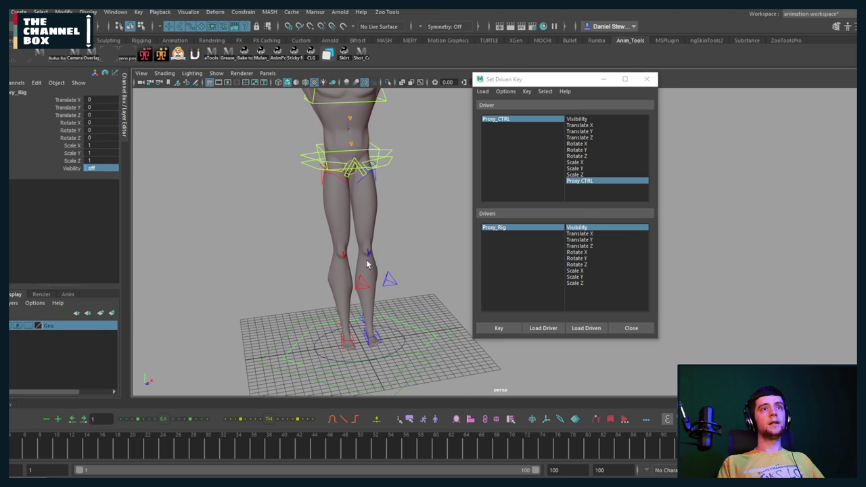
pyautogui.click(325, 346)
pyautogui.keyDown('alt'); pyautogui.moveTo(292, 135); pyautogui.dragTo(251, 196, button='middle'); pyautogui.keyUp('alt')
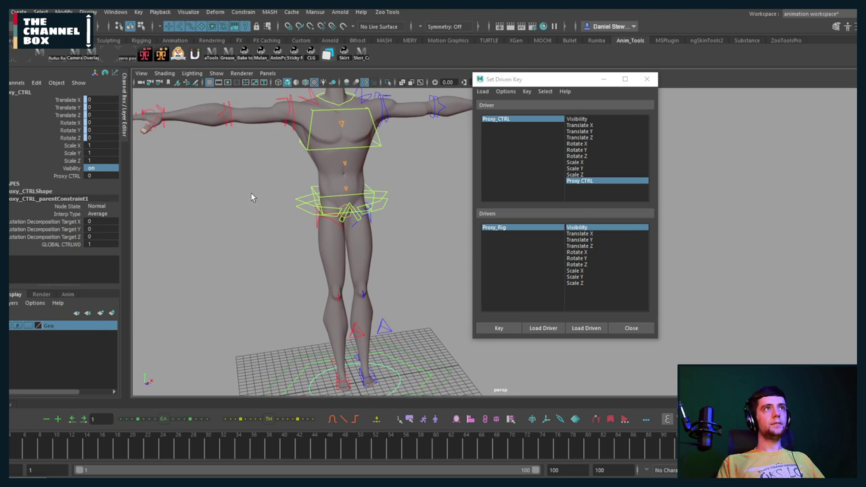
pyautogui.click(58, 176)
pyautogui.moveTo(170, 193); pyautogui.dragTo(321, 135, button='middle')
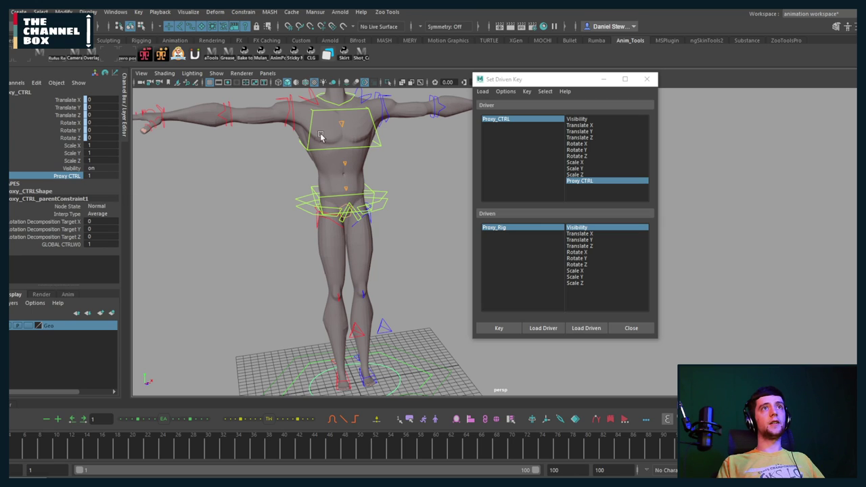
pyautogui.click(325, 140)
pyautogui.press('Up')
pyautogui.hotkey('ctrl', '1')
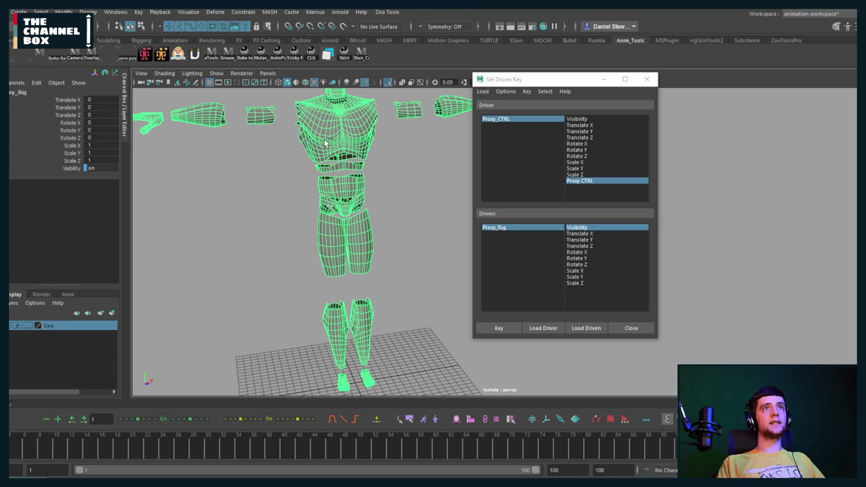
# Test the driven visibility on the isolated proxy rig by sweeping the circle's Proxy CTRL value, and exit isolation
pyautogui.keyDown('alt'); pyautogui.moveTo(378, 365); pyautogui.dragTo(382, 326); pyautogui.keyUp('alt')
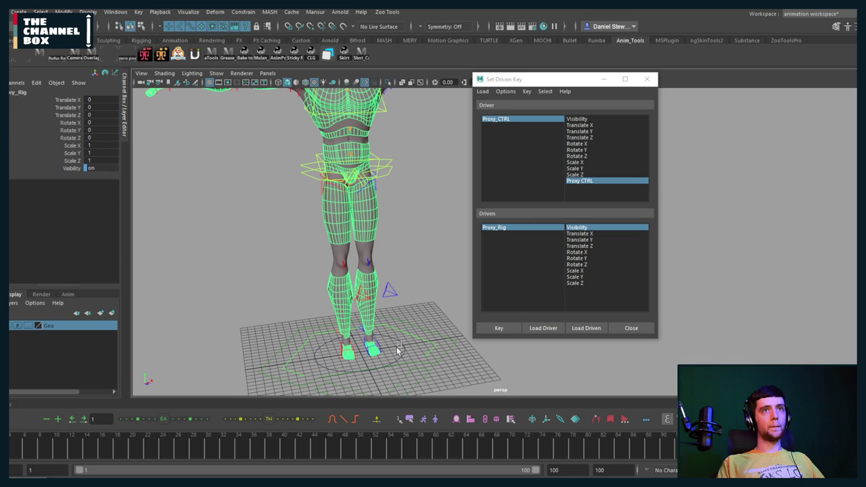
pyautogui.click(401, 348)
pyautogui.click(402, 347)
pyautogui.keyDown('alt'); pyautogui.moveTo(255, 189); pyautogui.dragTo(254, 268, button='middle'); pyautogui.keyUp('alt')
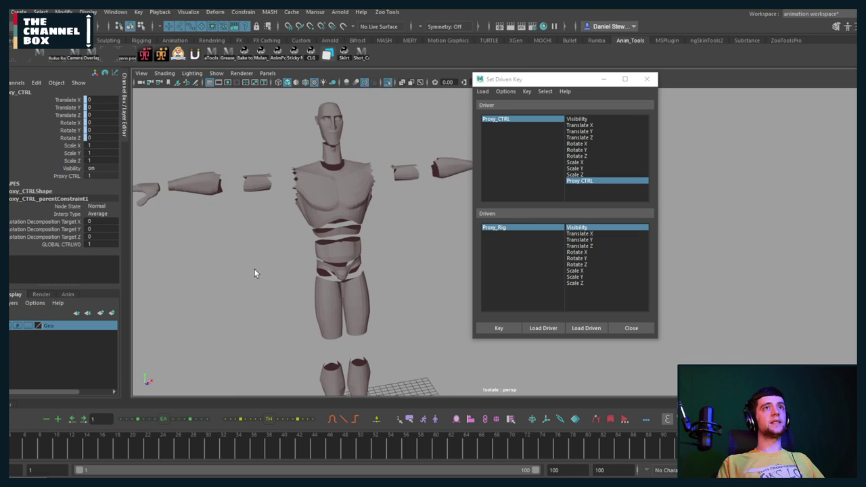
pyautogui.keyDown('alt'); pyautogui.moveTo(254, 268); pyautogui.dragTo(251, 253); pyautogui.keyUp('alt')
pyautogui.click(67, 176)
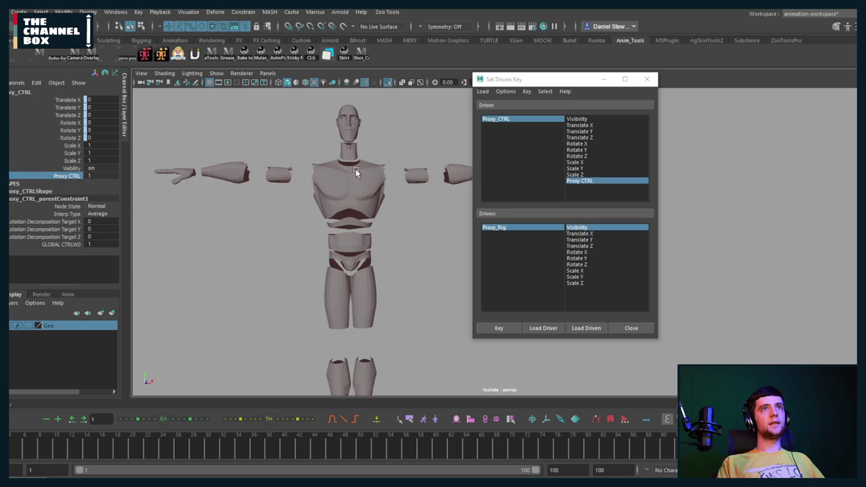
pyautogui.moveTo(256, 250); pyautogui.dragTo(343, 252, button='middle')
pyautogui.scroll(-3, 346, 259)
pyautogui.keyDown('alt'); pyautogui.moveTo(347, 261); pyautogui.dragTo(376, 272); pyautogui.keyUp('alt')
pyautogui.moveTo(376, 273)
pyautogui.keyDown('alt'); pyautogui.mouseDown(button='middle')
pyautogui.moveTo(372, 234)
pyautogui.moveTo(370, 266)
pyautogui.mouseUp(button='middle'); pyautogui.keyUp('alt')
pyautogui.hotkey('ctrl', '1')
# Load the body_GEO mesh as the driven object and choose its Visibility attribute
pyautogui.moveTo(370, 265)
pyautogui.keyDown('alt'); pyautogui.mouseDown()
pyautogui.moveTo(315, 251)
pyautogui.moveTo(383, 267)
pyautogui.moveTo(365, 268)
pyautogui.mouseUp(); pyautogui.keyUp('alt')
pyautogui.scroll(2, 335, 258)
pyautogui.scroll(3, 371, 268)
pyautogui.keyDown('alt'); pyautogui.moveTo(367, 280); pyautogui.dragTo(372, 244, button='middle'); pyautogui.keyUp('alt')
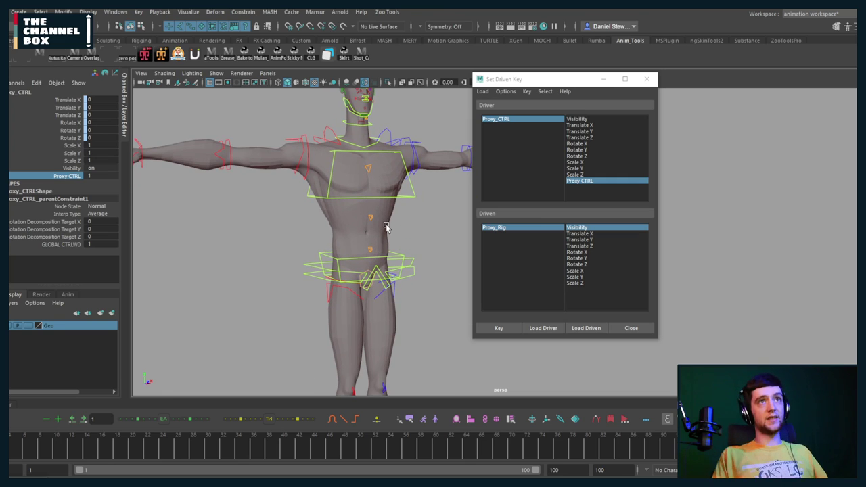
pyautogui.keyDown('alt'); pyautogui.moveTo(396, 242); pyautogui.dragTo(271, 261, button='right'); pyautogui.keyUp('alt')
pyautogui.keyDown('alt'); pyautogui.moveTo(271, 261); pyautogui.dragTo(344, 216, button='middle'); pyautogui.keyUp('alt')
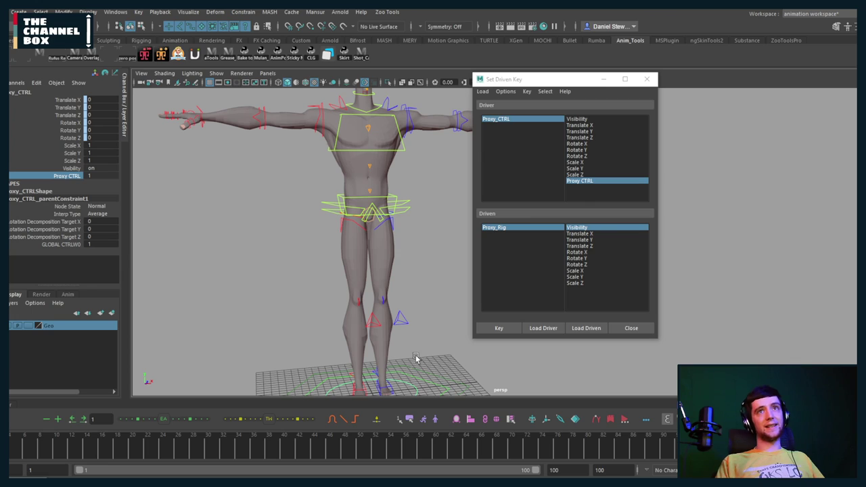
pyautogui.scroll(2, 354, 185)
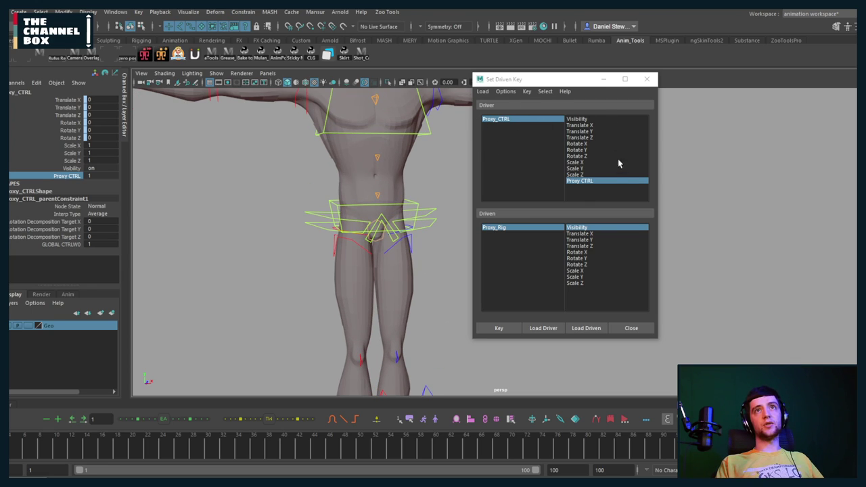
pyautogui.keyDown('alt'); pyautogui.moveTo(353, 164); pyautogui.dragTo(350, 202, button='middle'); pyautogui.keyUp('alt')
pyautogui.scroll(2, 359, 215)
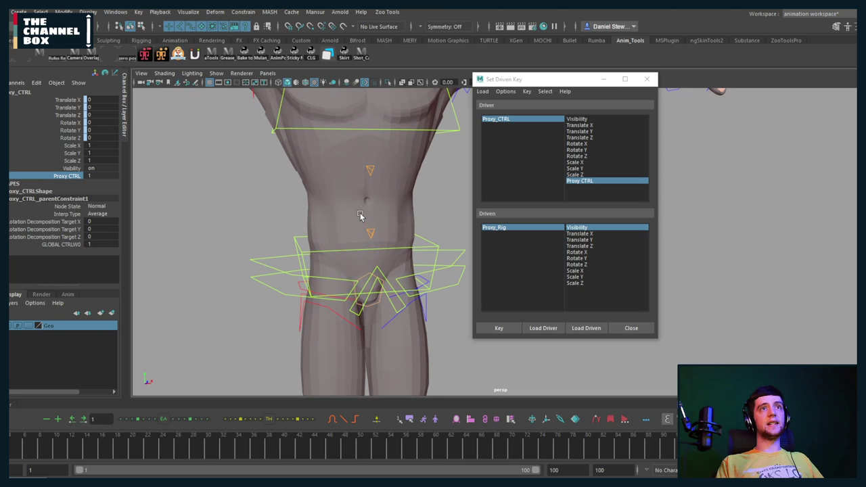
pyautogui.click(352, 198)
pyautogui.scroll(-2, 354, 217)
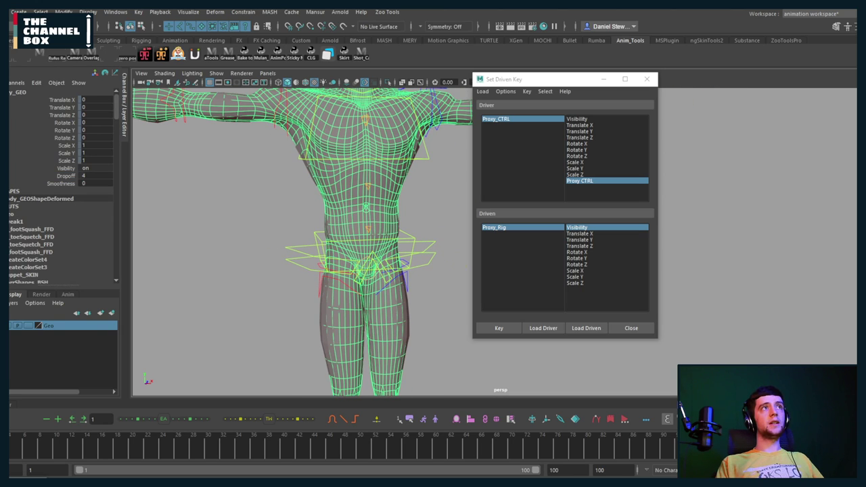
pyautogui.click(578, 328)
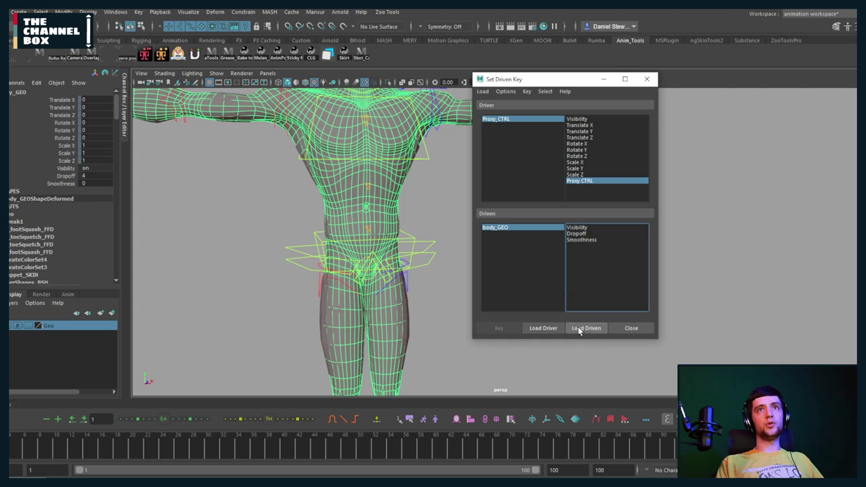
pyautogui.click(575, 227)
# With the circle's Proxy CTRL at 1, turn body_GEO's visibility off and key that driven state
pyautogui.keyDown('alt'); pyautogui.moveTo(405, 304); pyautogui.dragTo(342, 241, button='middle'); pyautogui.keyUp('alt')
pyautogui.keyDown('alt'); pyautogui.moveTo(342, 241); pyautogui.dragTo(240, 241, button='right'); pyautogui.keyUp('alt')
pyautogui.keyDown('alt'); pyautogui.moveTo(351, 305); pyautogui.dragTo(369, 271, button='middle'); pyautogui.keyUp('alt')
pyautogui.click(340, 365)
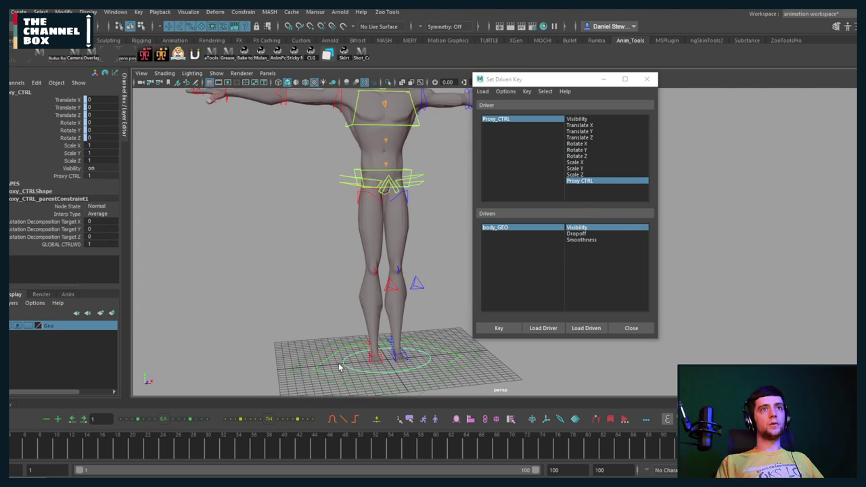
pyautogui.scroll(2, 305, 267)
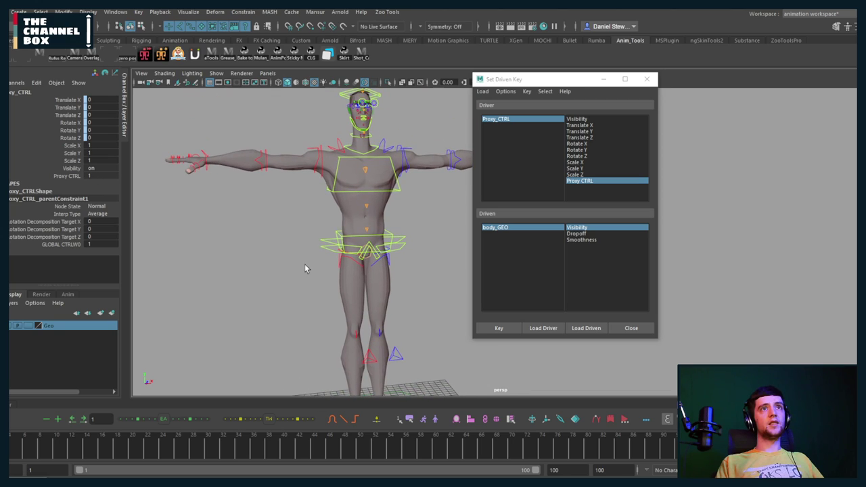
pyautogui.scroll(2, 348, 214)
pyautogui.click(355, 216)
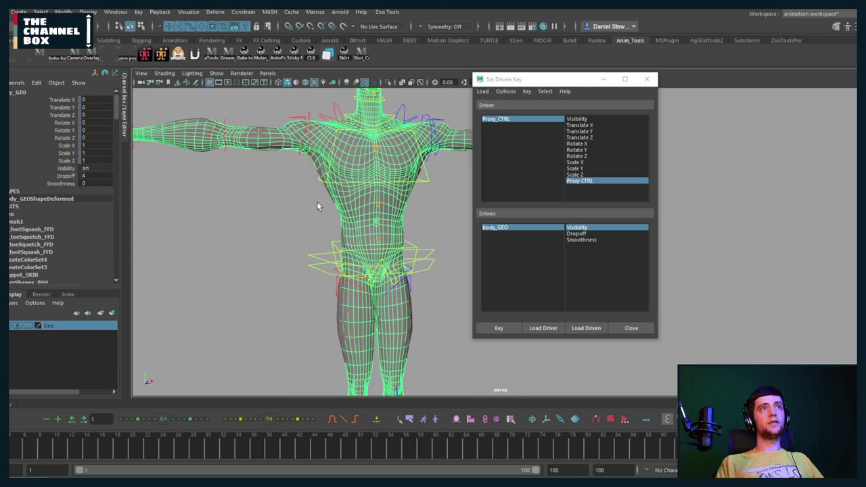
pyautogui.click(91, 169)
pyautogui.write('0')
pyautogui.press('Return')
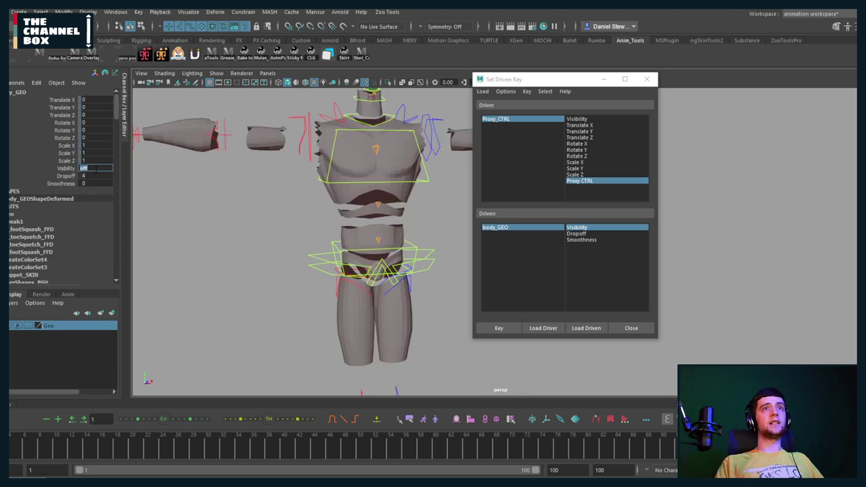
pyautogui.click(498, 328)
# Set the Proxy_CTRL circle's Proxy CTRL attribute to 0
pyautogui.scroll(-4, 350, 230)
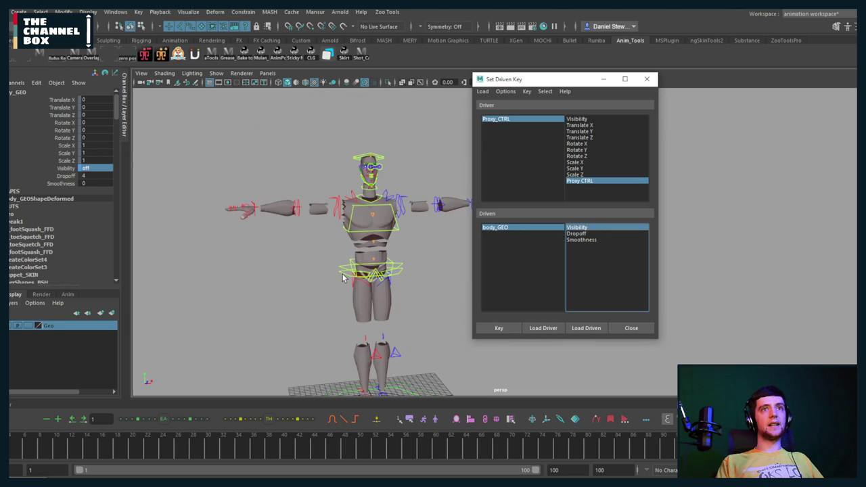
pyautogui.click(344, 327)
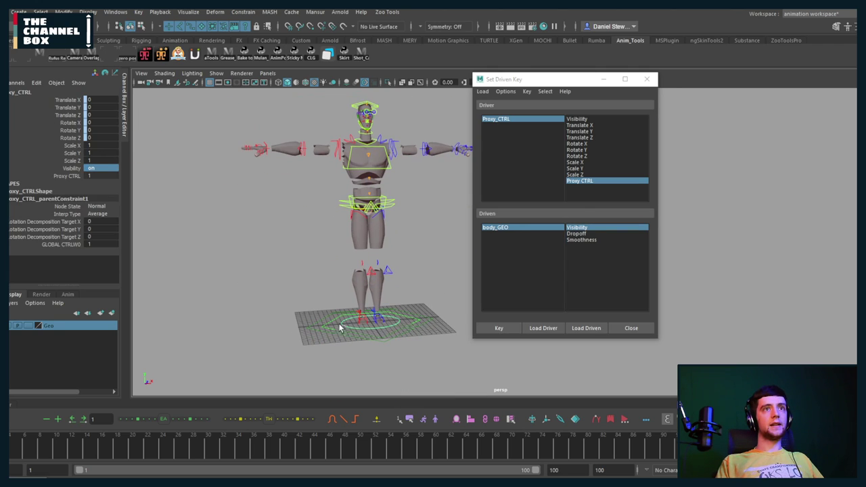
pyautogui.click(67, 177)
pyautogui.moveTo(191, 204); pyautogui.dragTo(101, 214, button='middle')
pyautogui.scroll(6, 355, 174)
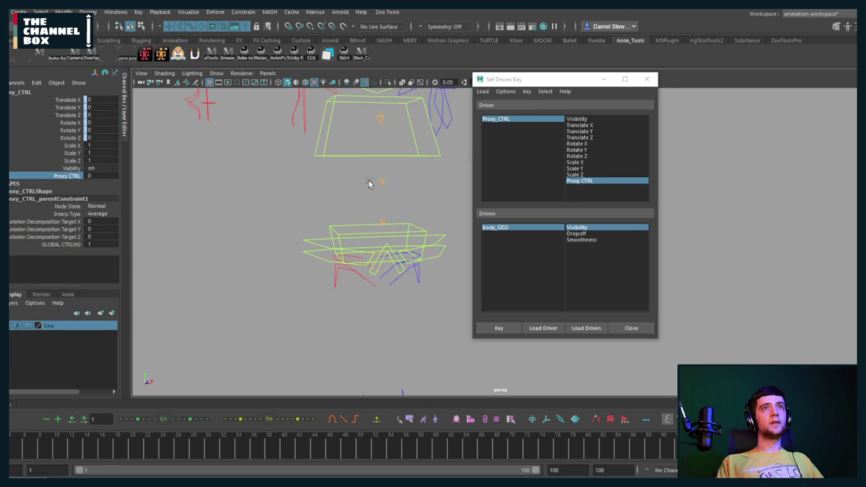
# Select the hidden body_GEO in the Outliner, turn its visibility on and key it against the Proxy CTRL driver
pyautogui.click(115, 11)
pyautogui.click(136, 117)
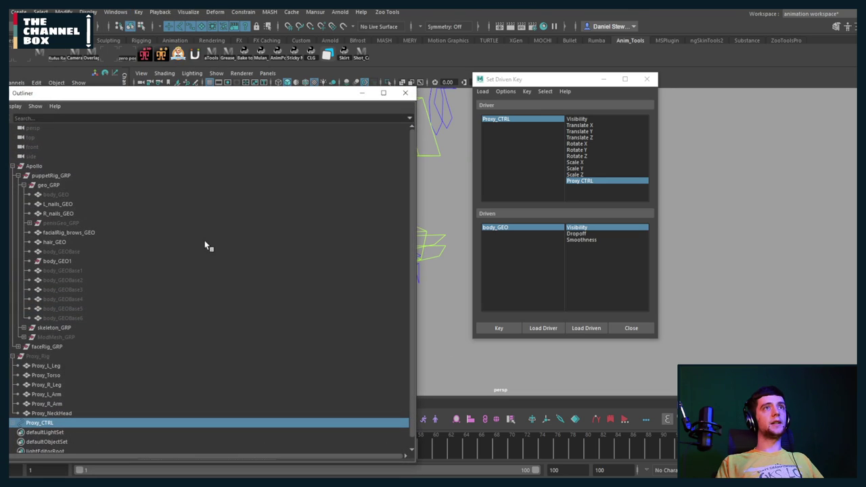
pyautogui.click(54, 195)
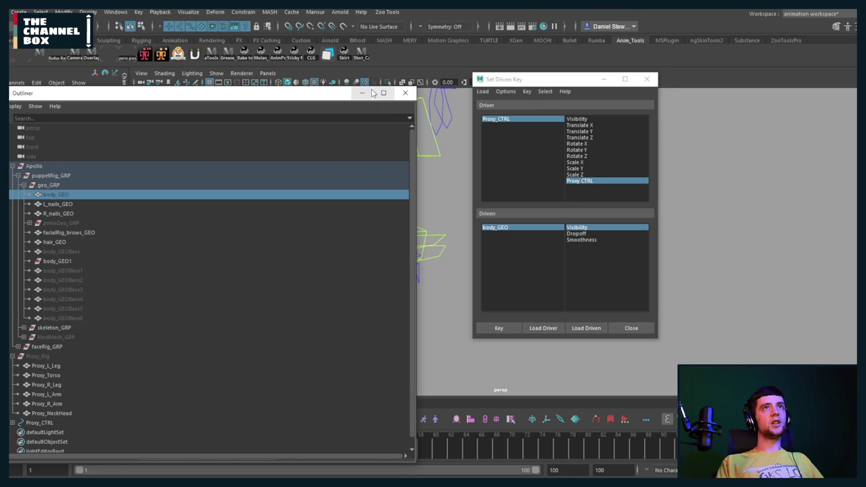
pyautogui.click(404, 92)
pyautogui.click(91, 175)
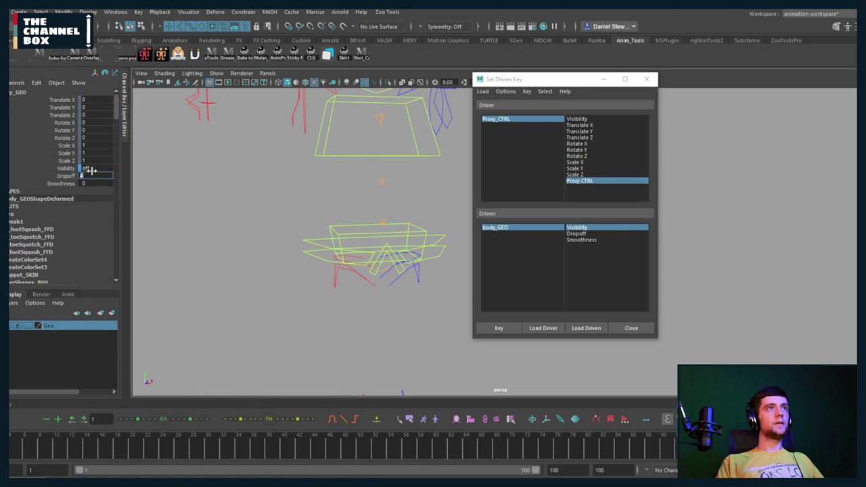
pyautogui.click(91, 169)
pyautogui.write('1')
pyautogui.press('Return')
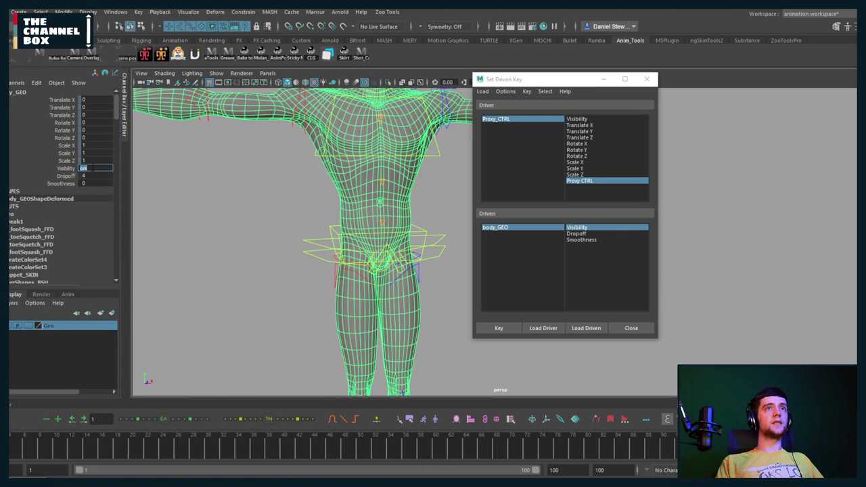
pyautogui.click(498, 328)
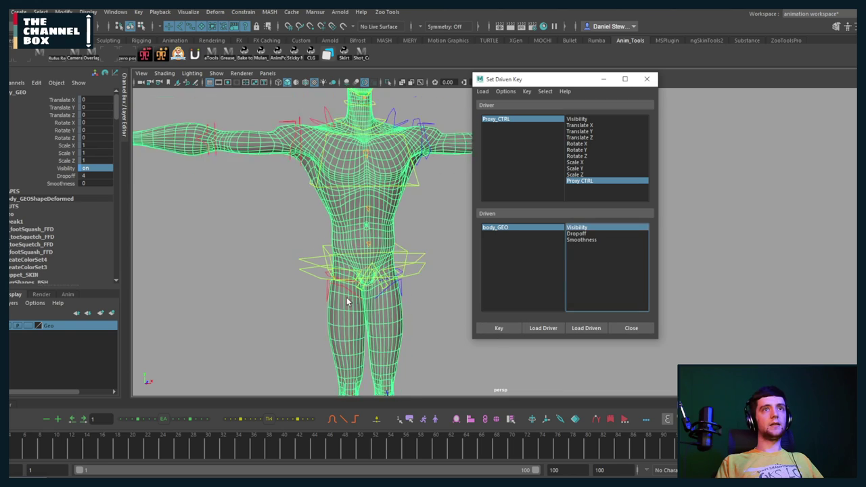
# Select the Proxy_CTRL circle at the feet and set its Proxy CTRL attribute to 1, moving the Set Driven Key window off the character
pyautogui.scroll(-6, 342, 353)
pyautogui.click(333, 341)
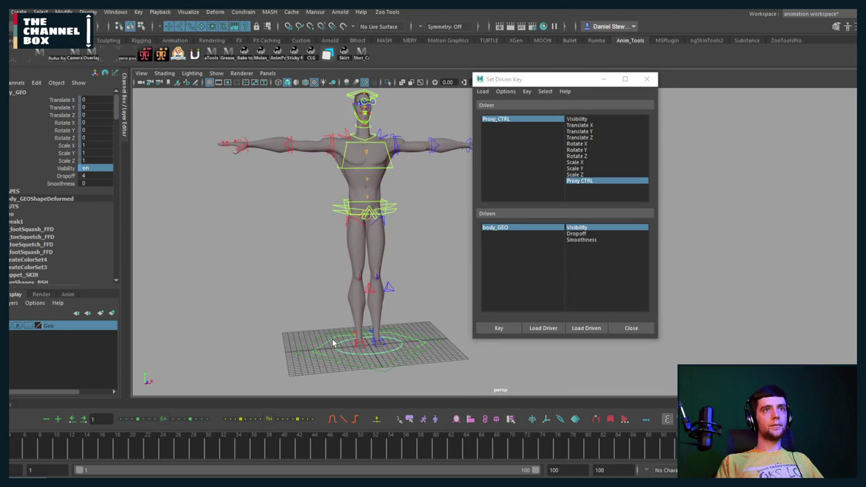
pyautogui.scroll(4, 372, 219)
pyautogui.keyDown('alt'); pyautogui.moveTo(373, 219); pyautogui.dragTo(351, 295, button='middle'); pyautogui.keyUp('alt')
pyautogui.click(64, 177)
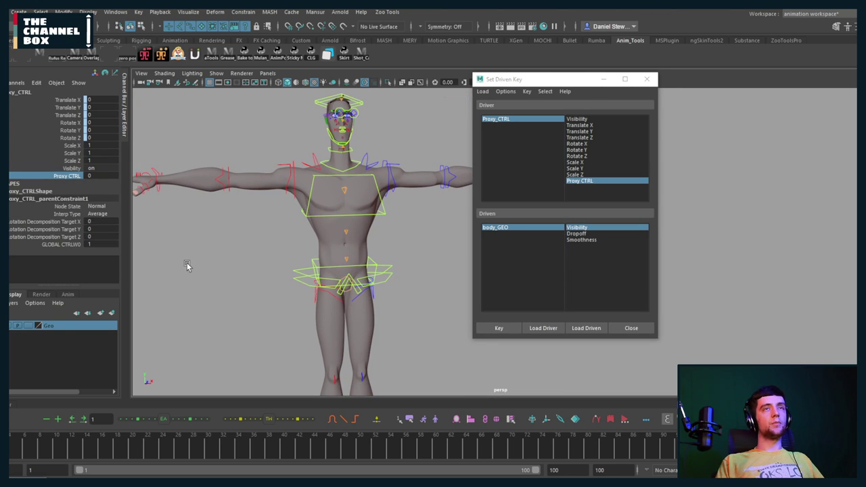
pyautogui.moveTo(189, 264); pyautogui.dragTo(308, 245, button='middle')
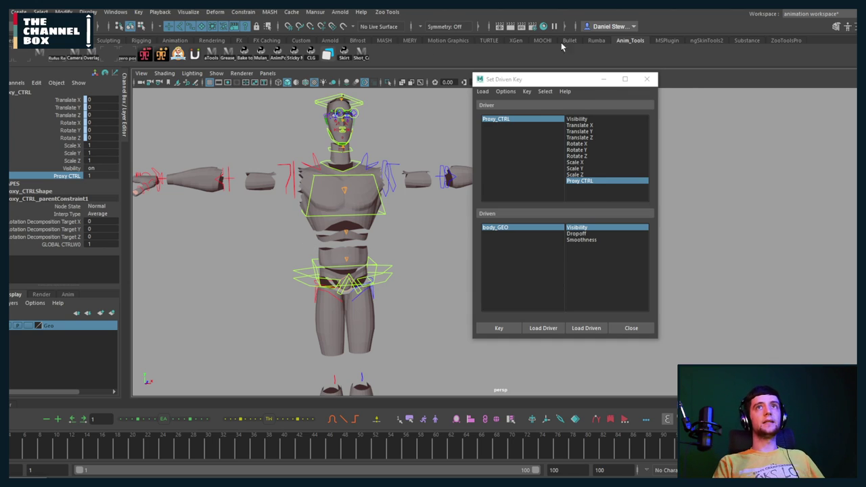
pyautogui.moveTo(562, 79); pyautogui.dragTo(683, 112)
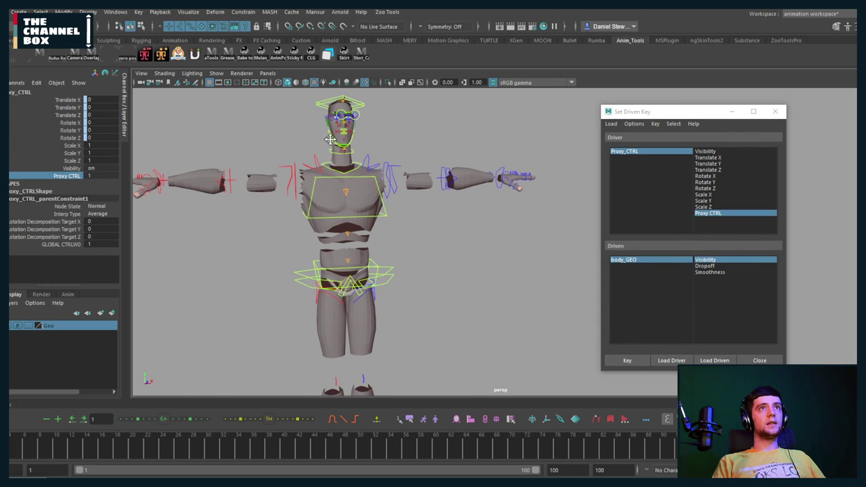
# Test the upper lip corner control on the face by moving it up and outward, and undo the move
pyautogui.keyDown('alt'); pyautogui.moveTo(318, 95); pyautogui.dragTo(352, 182, button='middle'); pyautogui.keyUp('alt')
pyautogui.scroll(6, 368, 216)
pyautogui.scroll(1, 349, 207)
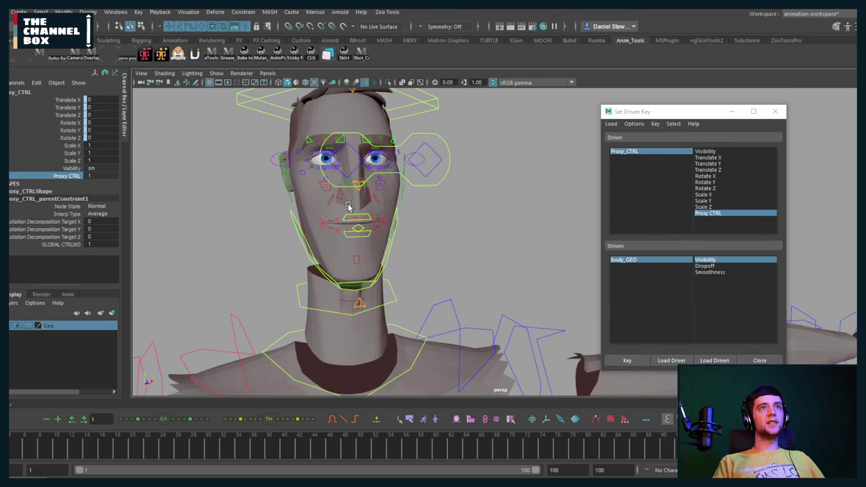
pyautogui.scroll(3, 326, 215)
pyautogui.keyDown('alt'); pyautogui.moveTo(325, 216); pyautogui.dragTo(415, 271); pyautogui.keyUp('alt')
pyautogui.scroll(2, 352, 216)
pyautogui.click(351, 223)
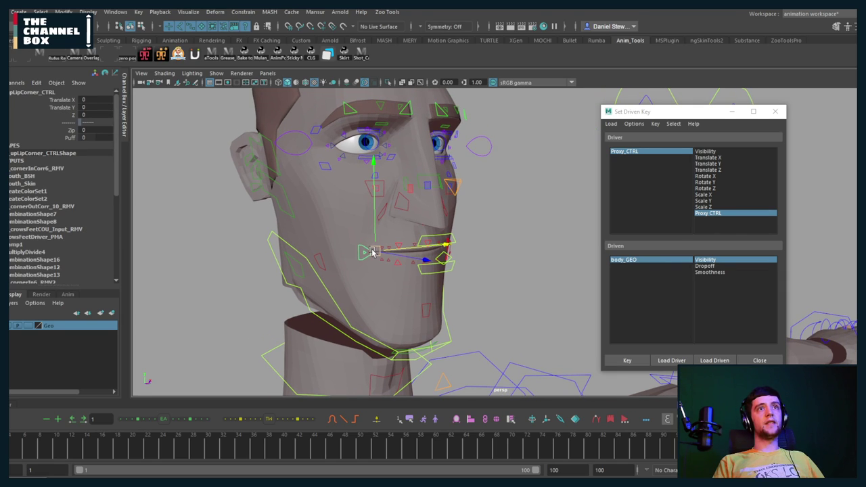
pyautogui.press('w')
pyautogui.moveTo(372, 249); pyautogui.dragTo(344, 236)
pyautogui.moveTo(311, 186); pyautogui.dragTo(255, 130)
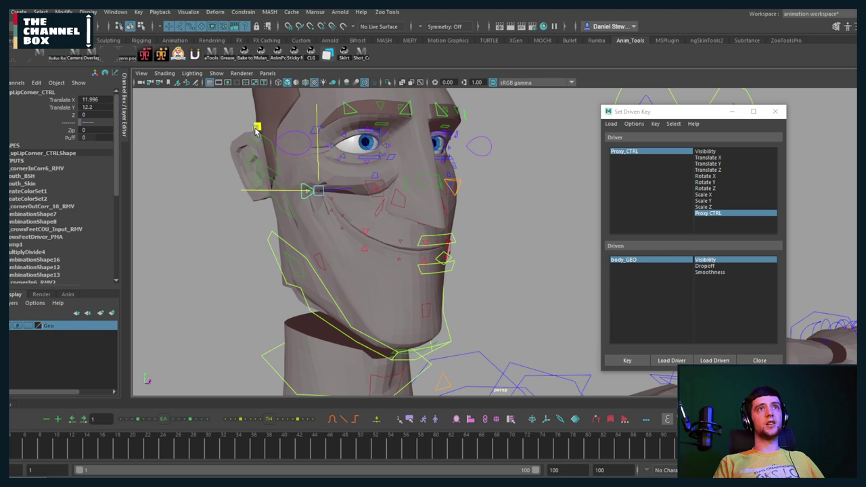
pyautogui.hotkey('ctrl', 'z')
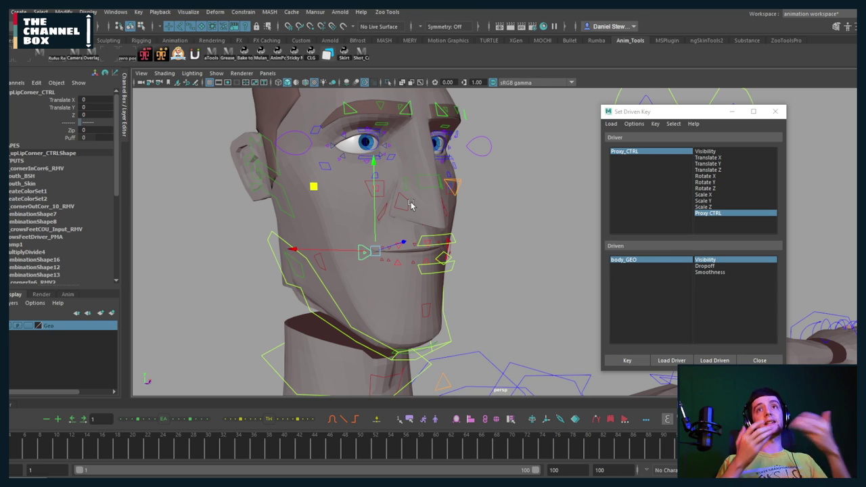
# Add a keyable float attribute named NeckHead to the Proxy_CTRL circle, with a minimum of 0 and a maximum limit
pyautogui.scroll(-8, 415, 220)
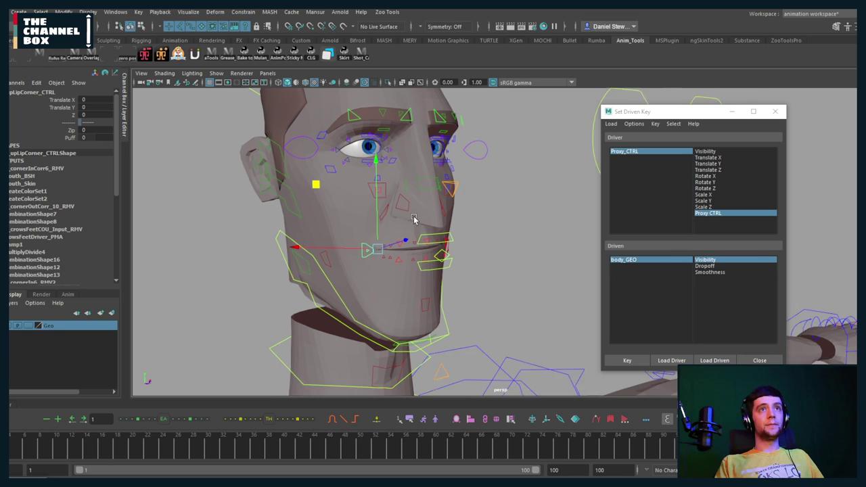
pyautogui.keyDown('alt'); pyautogui.moveTo(420, 301); pyautogui.dragTo(302, 224); pyautogui.keyUp('alt')
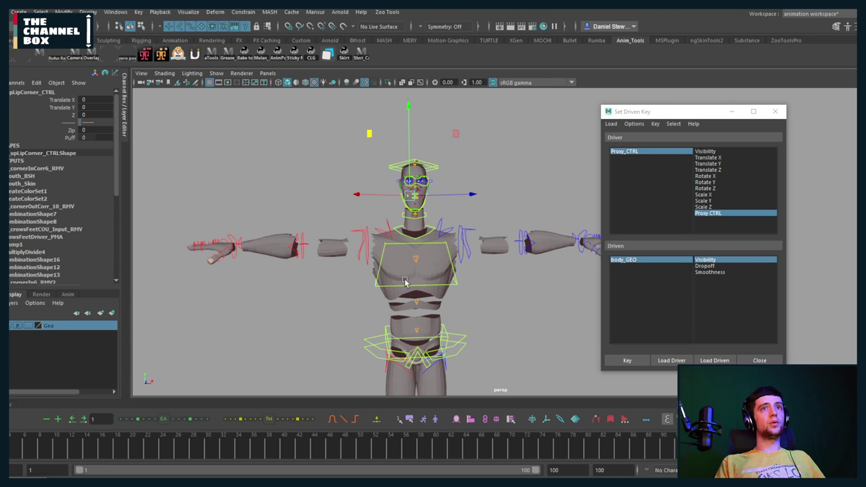
pyautogui.scroll(-3, 405, 282)
pyautogui.keyDown('alt'); pyautogui.moveTo(405, 282); pyautogui.dragTo(417, 170, button='middle'); pyautogui.keyUp('alt')
pyautogui.keyDown('alt'); pyautogui.moveTo(418, 170); pyautogui.dragTo(422, 193); pyautogui.keyUp('alt')
pyautogui.click(457, 358)
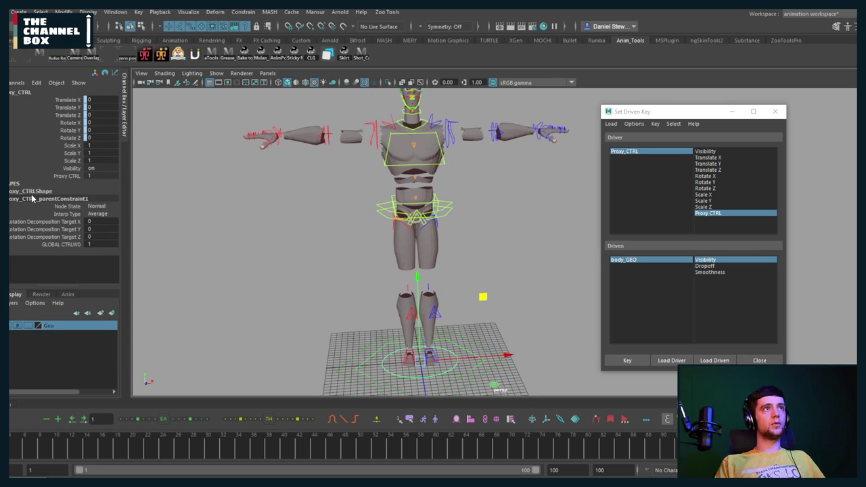
pyautogui.click(64, 12)
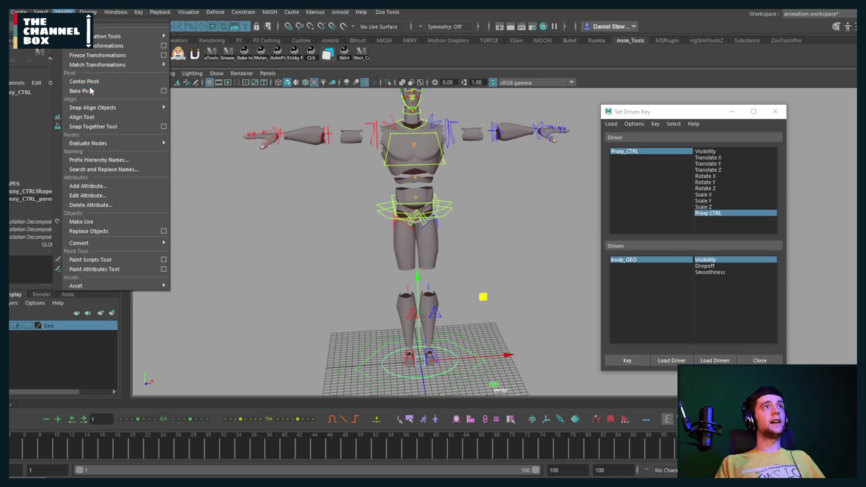
pyautogui.click(91, 187)
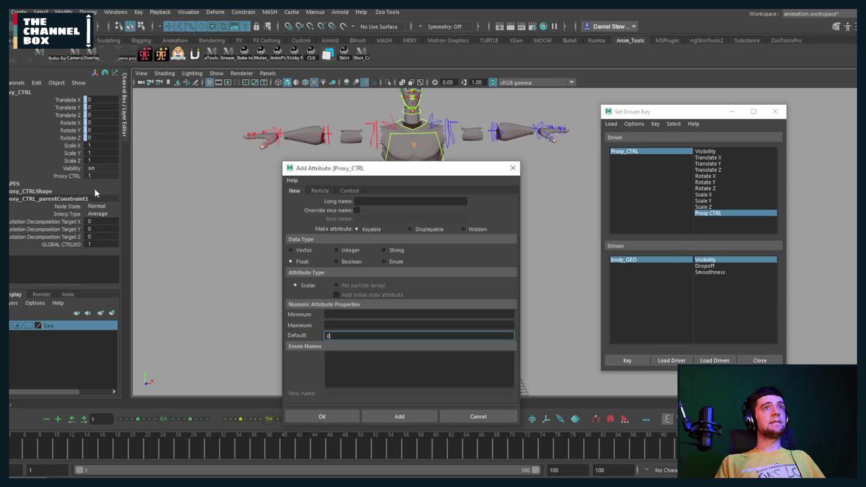
pyautogui.click(390, 200)
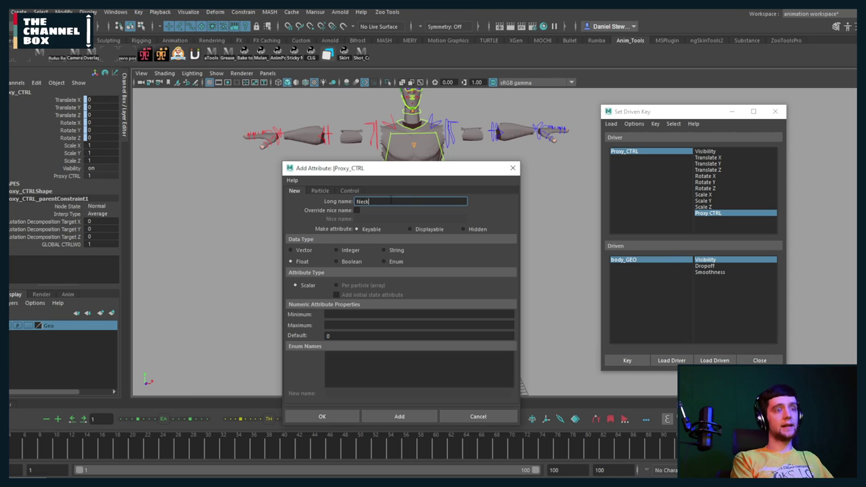
pyautogui.click(335, 314)
pyautogui.write('0')
pyautogui.click(334, 324)
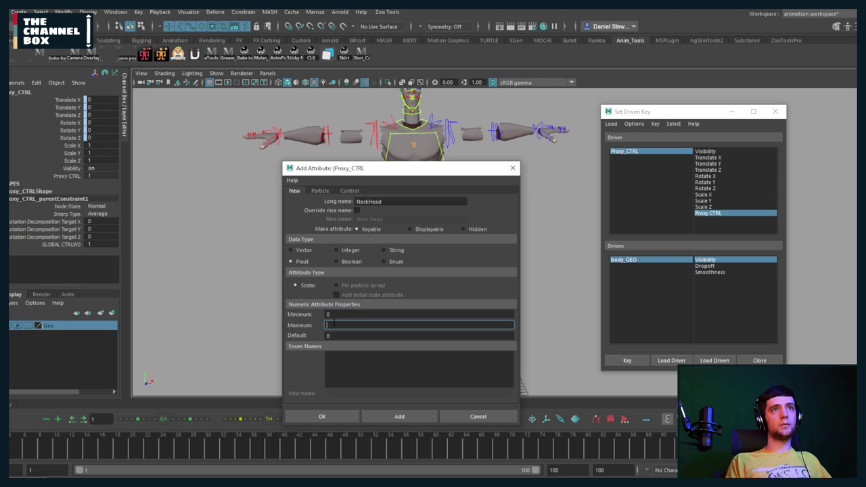
pyautogui.click(323, 419)
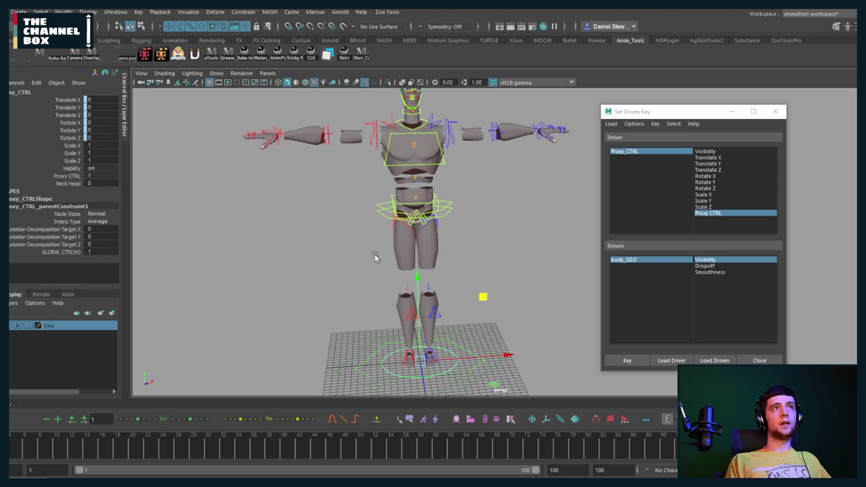
# Test the new Neck Head attribute by scrubbing it up to 1 and back to 0
pyautogui.click(67, 184)
pyautogui.keyDown('alt'); pyautogui.moveTo(343, 155); pyautogui.dragTo(331, 224, button='middle'); pyautogui.keyUp('alt')
pyautogui.moveTo(260, 254); pyautogui.dragTo(433, 236, button='middle')
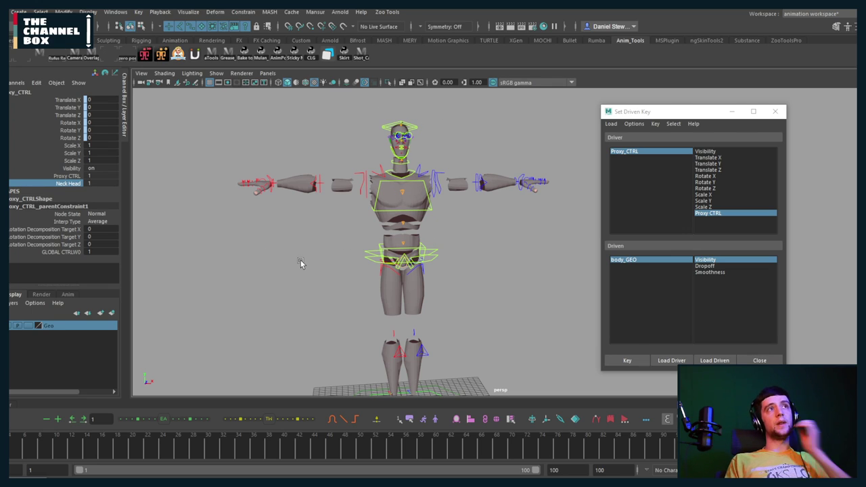
pyautogui.moveTo(299, 261); pyautogui.dragTo(181, 274, button='middle')
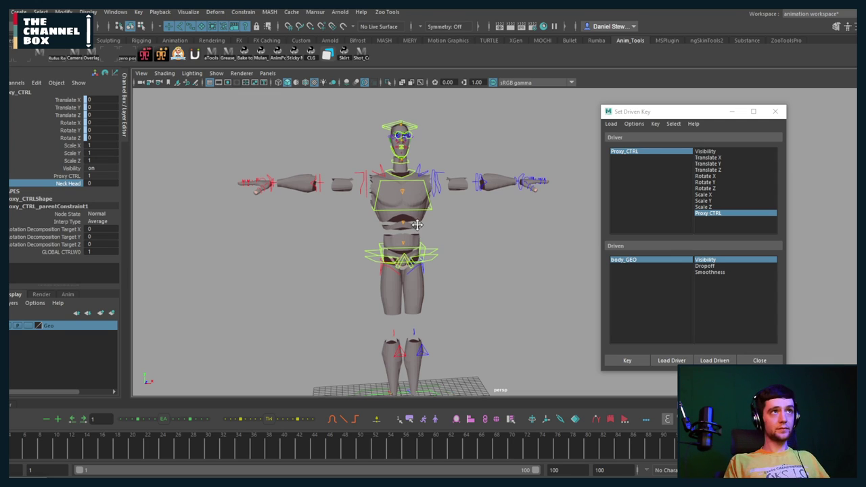
pyautogui.keyDown('alt'); pyautogui.moveTo(414, 229); pyautogui.dragTo(415, 190, button='middle'); pyautogui.keyUp('alt')
pyautogui.scroll(3, 409, 138)
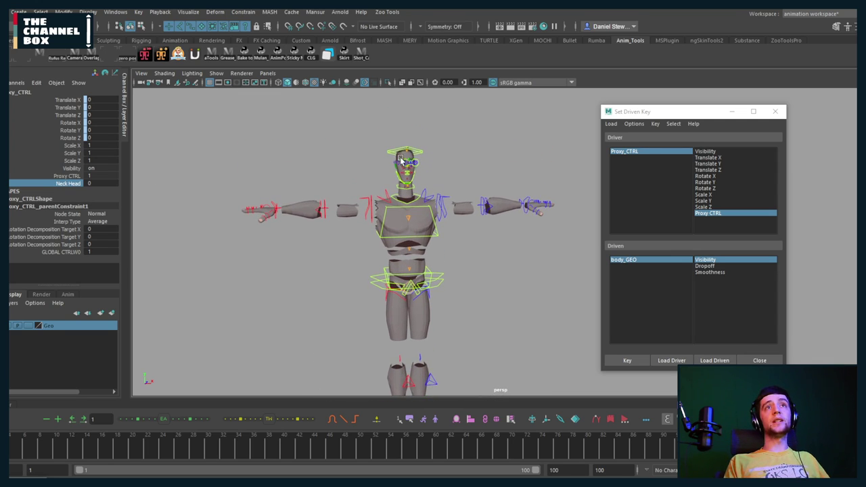
# Set Proxy_CTRL's Proxy CTRL attribute to 0 and its Neck Head attribute to 1
pyautogui.click(76, 176)
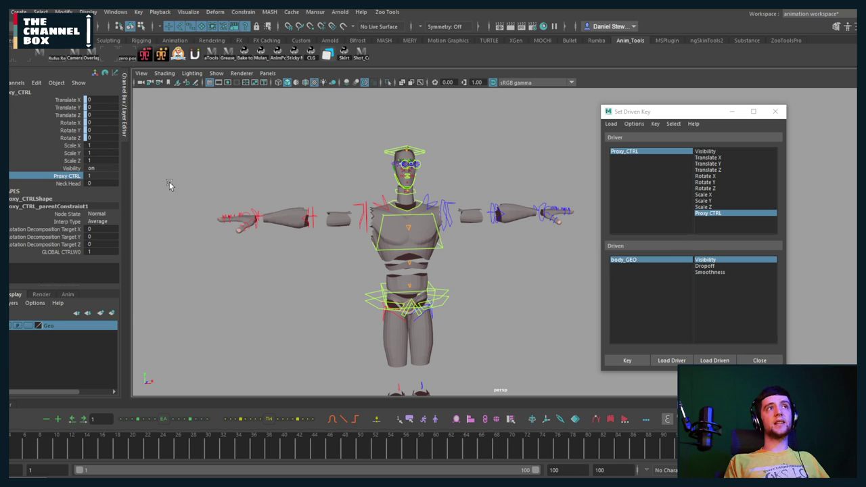
pyautogui.moveTo(374, 158); pyautogui.dragTo(125, 170, button='middle')
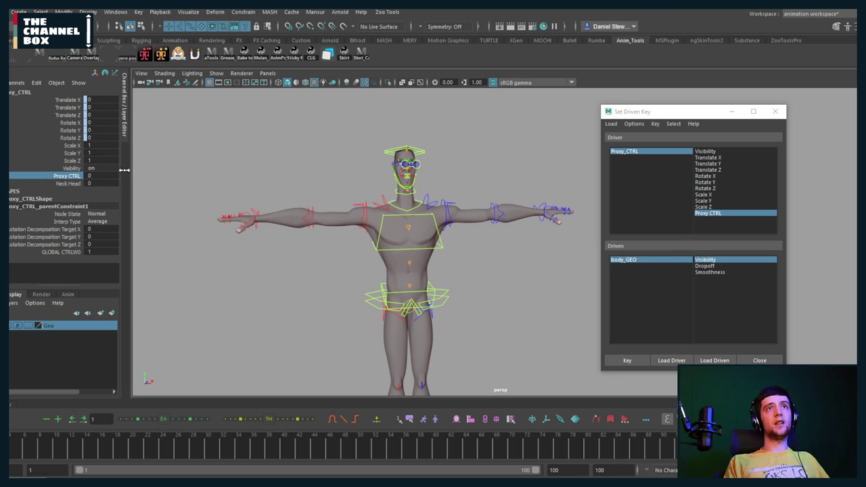
pyautogui.scroll(5, 411, 192)
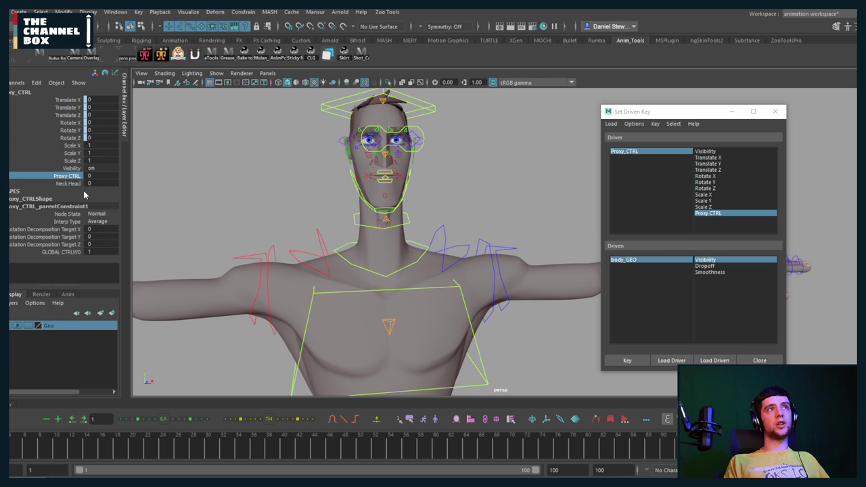
pyautogui.click(68, 183)
pyautogui.moveTo(157, 189); pyautogui.dragTo(445, 198, button='middle')
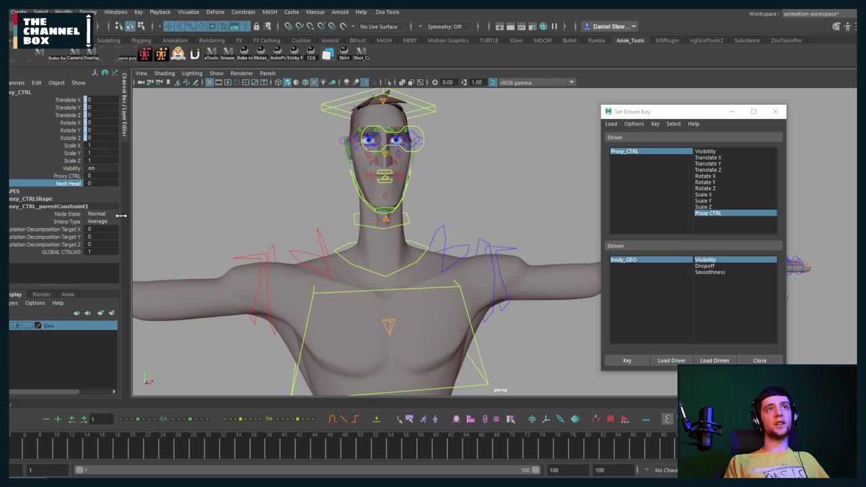
# Set the Proxy CTRL attribute to 1 to switch back to the proxy geometry
pyautogui.scroll(-5, 474, 224)
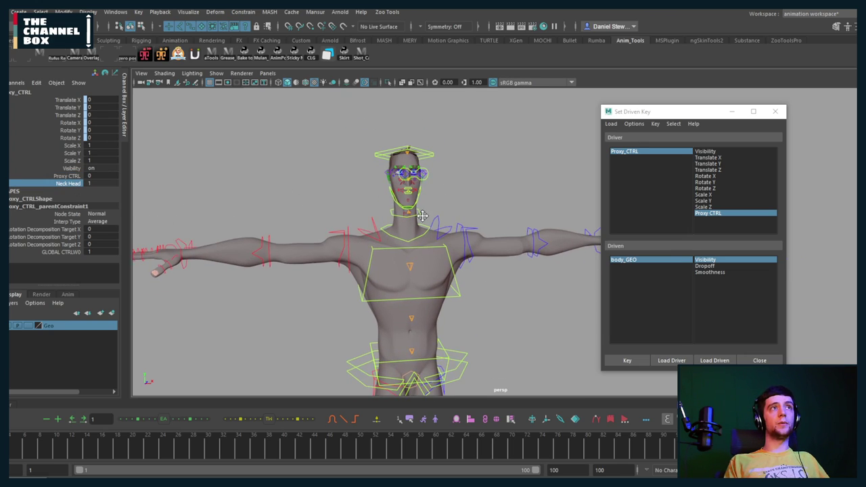
pyautogui.click(68, 175)
pyautogui.moveTo(266, 181); pyautogui.dragTo(358, 178, button='middle')
pyautogui.scroll(3, 392, 184)
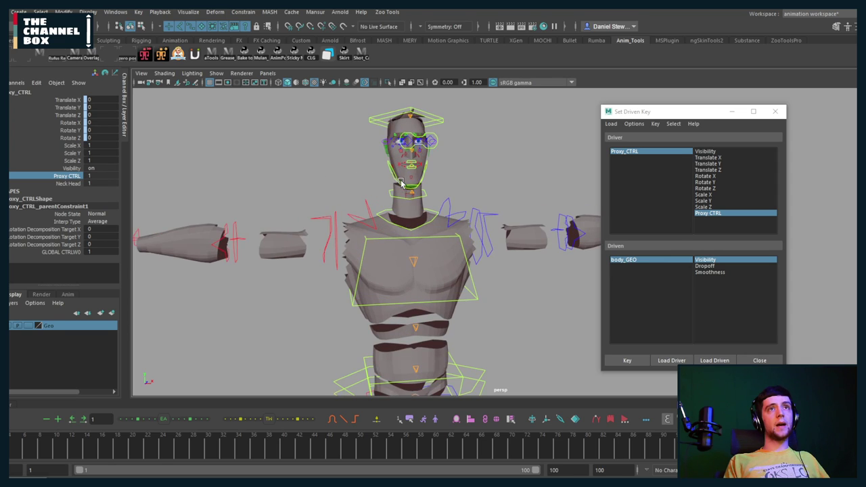
pyautogui.keyDown('alt'); pyautogui.moveTo(392, 184); pyautogui.dragTo(417, 186); pyautogui.keyUp('alt')
# Reload the Proxy_CTRL circle as the driver in Set Driven Key and choose its Neck Head attribute
pyautogui.scroll(-5, 384, 272)
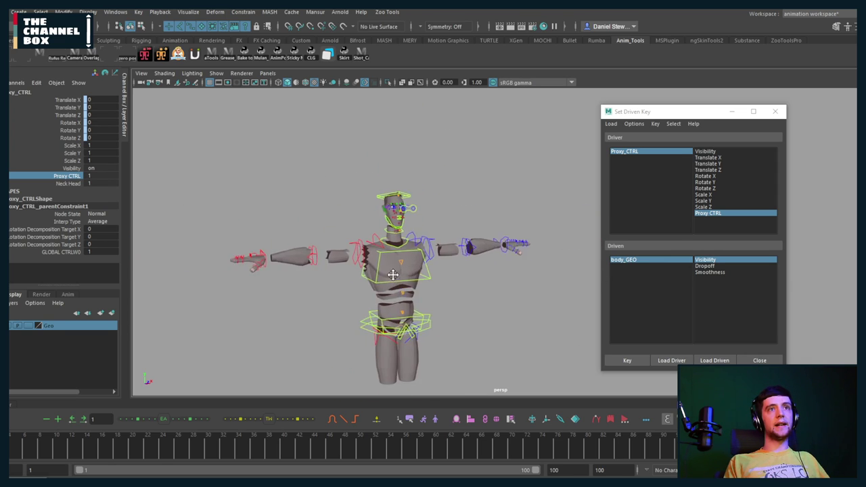
pyautogui.keyDown('alt'); pyautogui.moveTo(393, 274); pyautogui.dragTo(402, 348); pyautogui.keyUp('alt')
pyautogui.keyDown('alt'); pyautogui.moveTo(402, 365); pyautogui.dragTo(406, 259, button='middle'); pyautogui.keyUp('alt')
pyautogui.moveTo(427, 338); pyautogui.dragTo(433, 352)
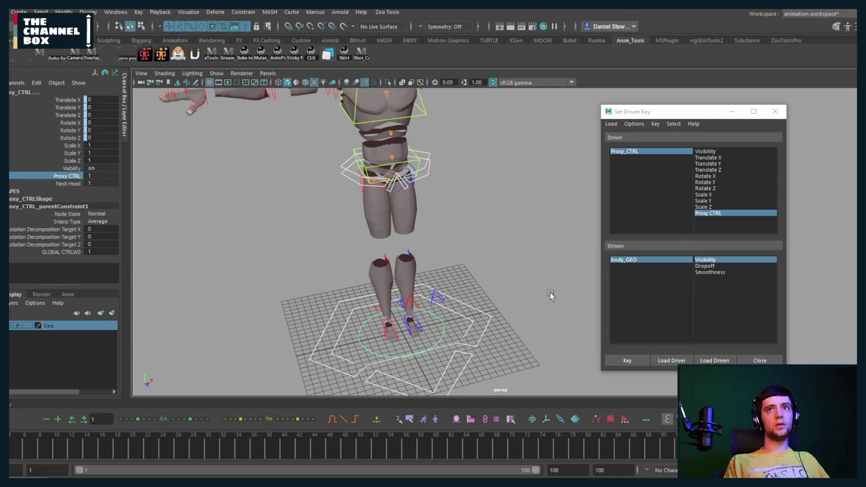
pyautogui.click(446, 330)
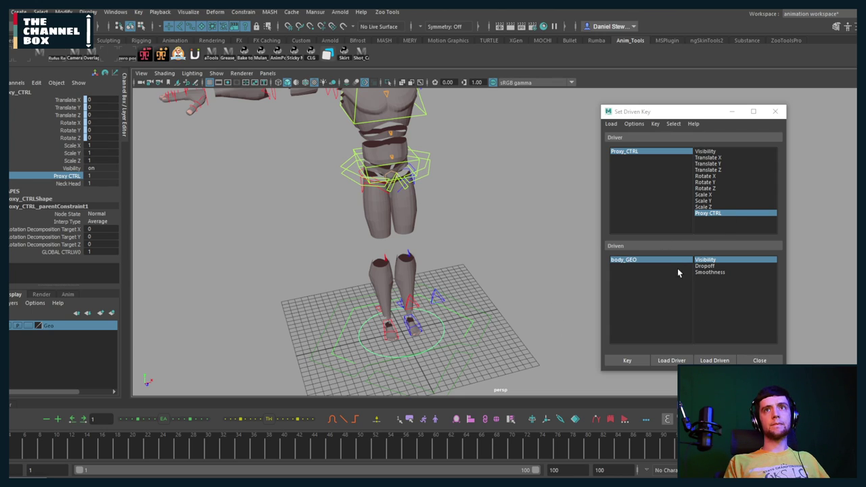
pyautogui.click(670, 360)
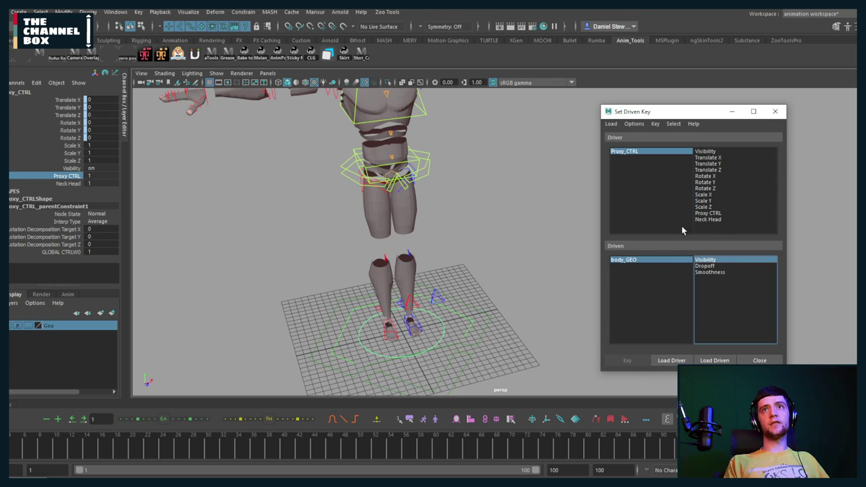
pyautogui.click(706, 220)
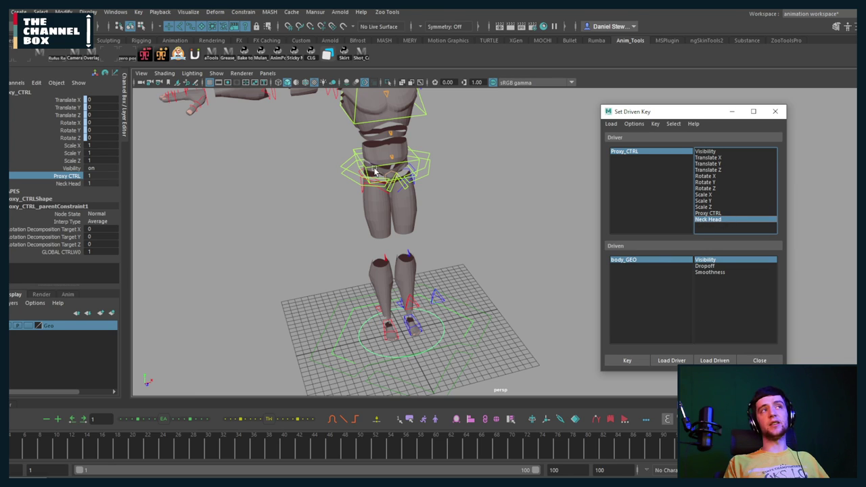
# Load the Proxy_NeckHead mesh as the driven object and choose its Visibility attribute
pyautogui.keyDown('alt'); pyautogui.moveTo(375, 170); pyautogui.dragTo(369, 254, button='middle'); pyautogui.keyUp('alt')
pyautogui.keyDown('alt'); pyautogui.moveTo(351, 181); pyautogui.dragTo(372, 271); pyautogui.keyUp('alt')
pyautogui.keyDown('alt'); pyautogui.moveTo(419, 186); pyautogui.dragTo(410, 203); pyautogui.keyUp('alt')
pyautogui.scroll(4, 420, 200)
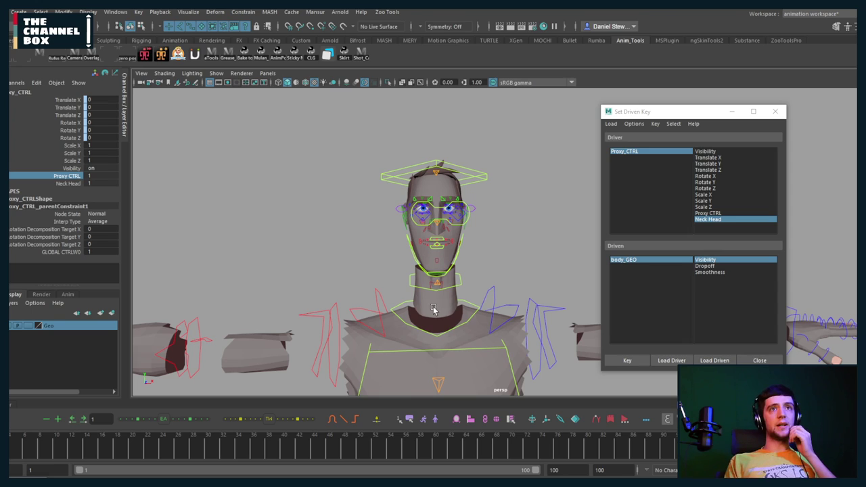
pyautogui.click(435, 309)
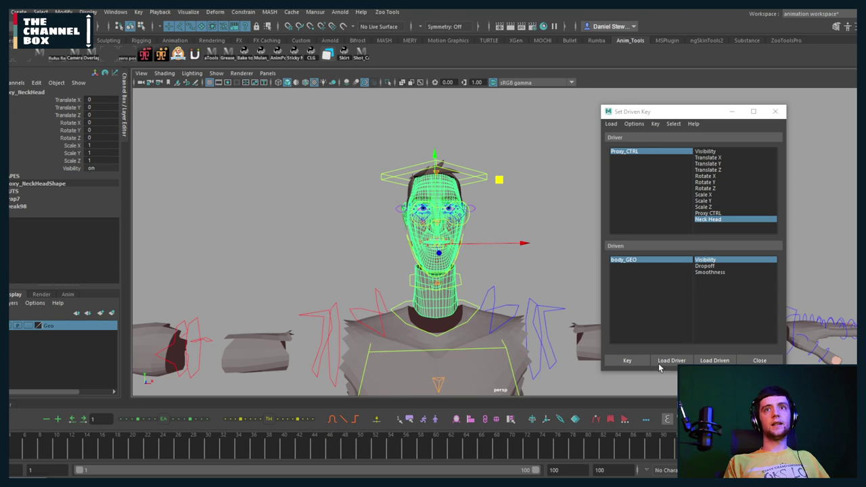
pyautogui.click(716, 360)
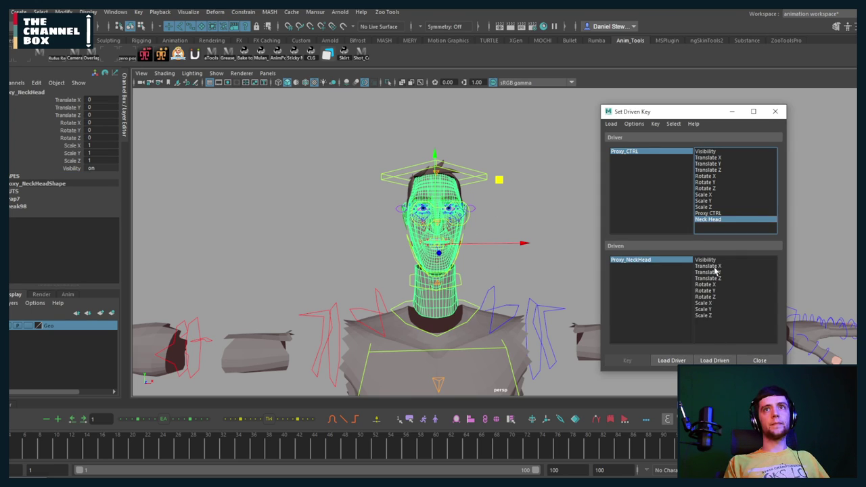
pyautogui.click(705, 259)
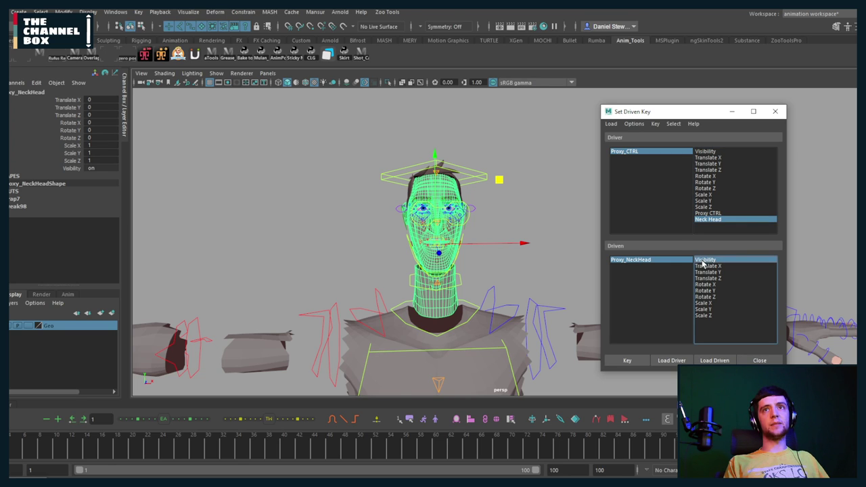
pyautogui.keyDown('alt'); pyautogui.moveTo(436, 272); pyautogui.dragTo(414, 252); pyautogui.keyUp('alt')
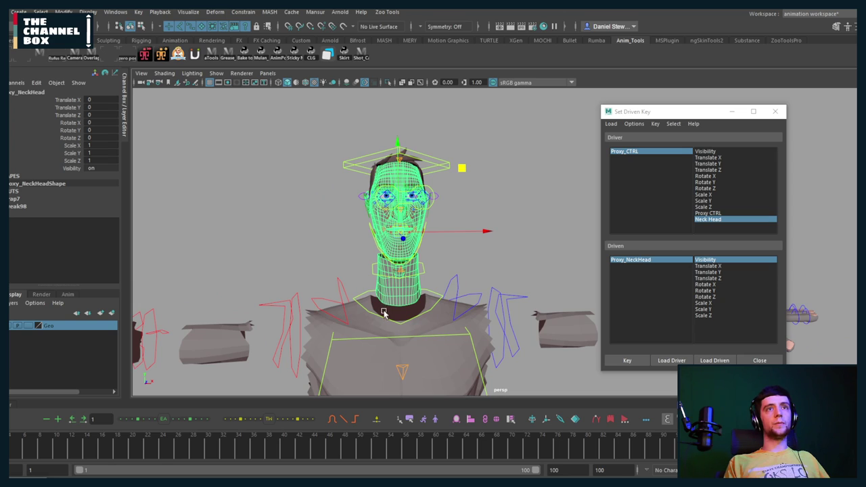
# Select the Proxy_CTRL circle and key the Proxy_NeckHead mesh's visibility as on, with Neck Head at 1
pyautogui.scroll(-4, 384, 313)
pyautogui.keyDown('alt'); pyautogui.moveTo(384, 313); pyautogui.dragTo(476, 135, button='middle'); pyautogui.keyUp('alt')
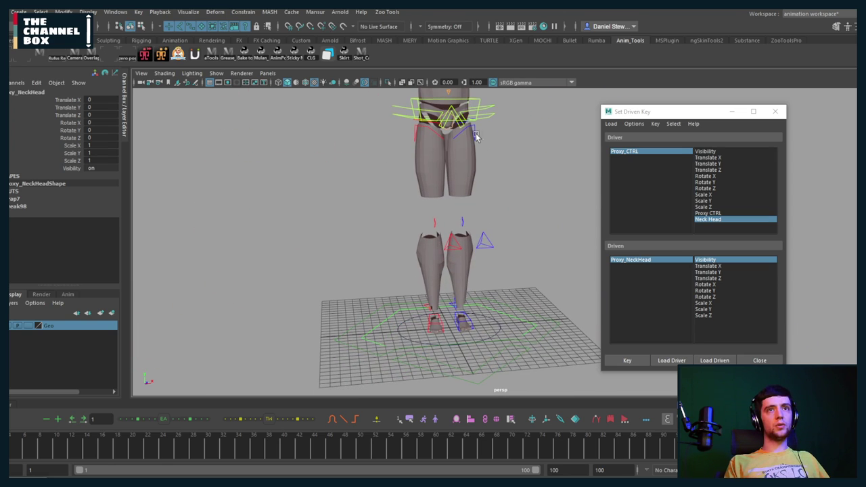
pyautogui.click(497, 322)
pyautogui.keyDown('alt'); pyautogui.moveTo(413, 140); pyautogui.dragTo(331, 321, button='middle'); pyautogui.keyUp('alt')
pyautogui.keyDown('alt'); pyautogui.moveTo(373, 169); pyautogui.dragTo(371, 204, button='middle'); pyautogui.keyUp('alt')
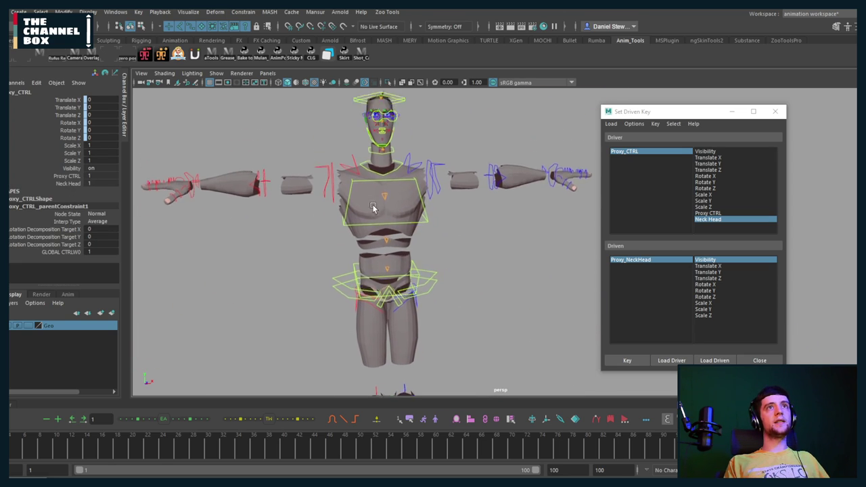
pyautogui.scroll(5, 372, 208)
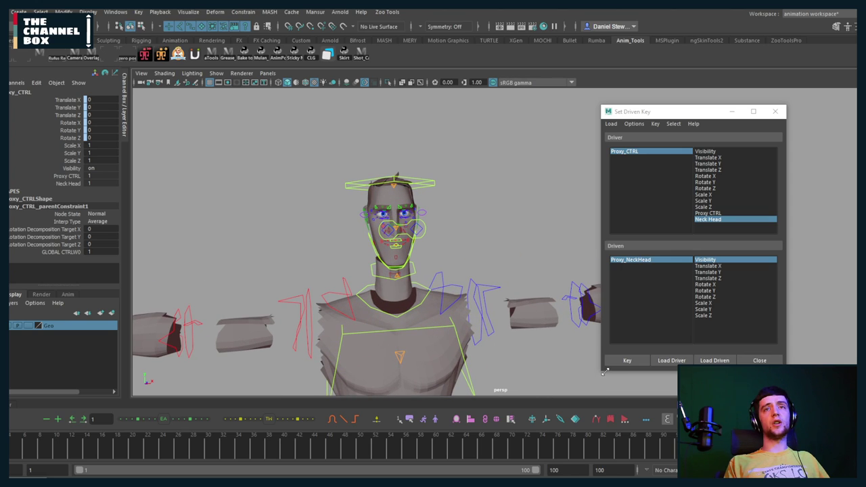
pyautogui.click(626, 360)
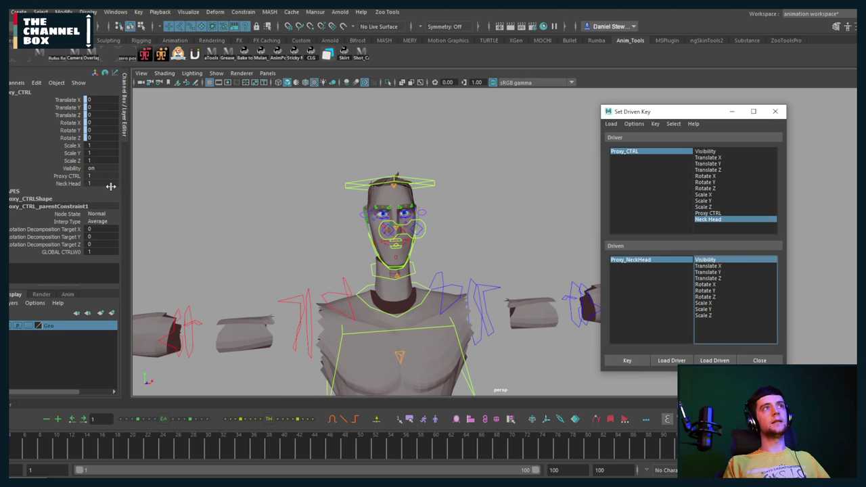
# Set Neck Head to 0, turn the Proxy_NeckHead mesh's visibility off, and key that driven state
pyautogui.click(67, 184)
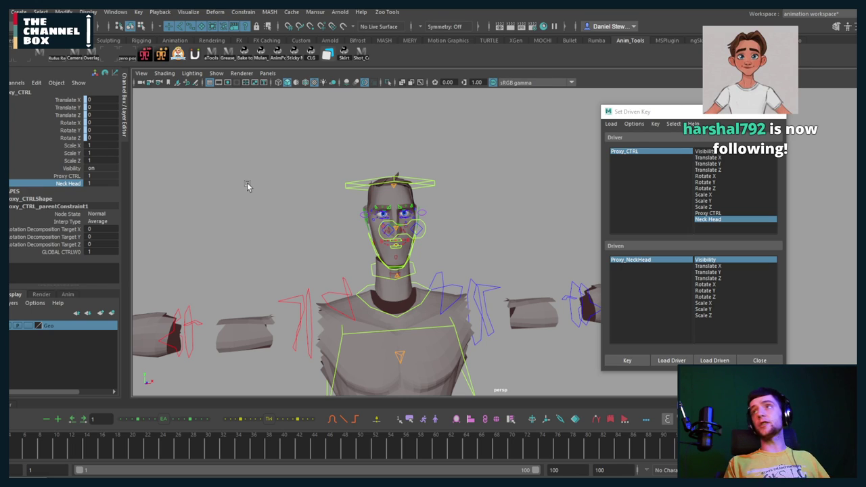
pyautogui.scroll(2, 348, 200)
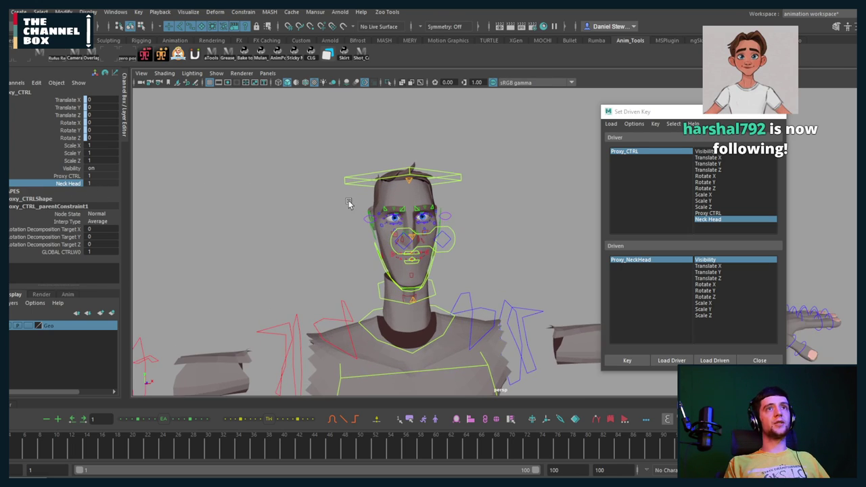
pyautogui.scroll(-1, 182, 178)
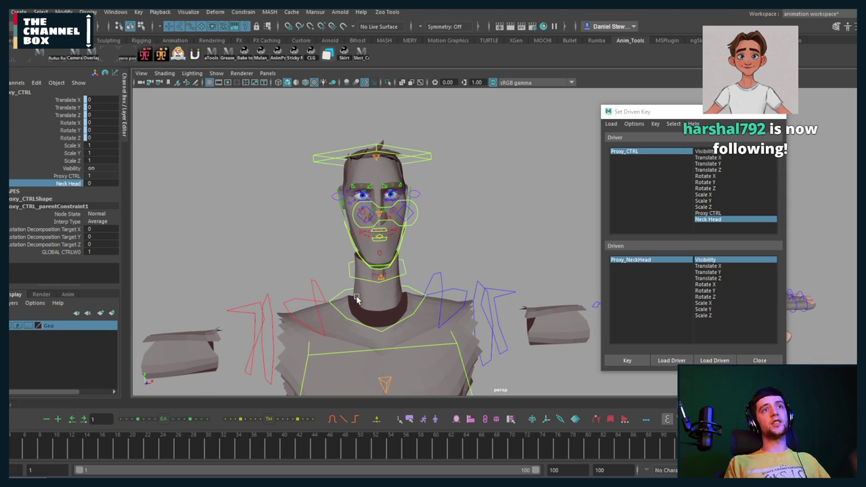
pyautogui.click(382, 301)
pyautogui.doubleClick(95, 168)
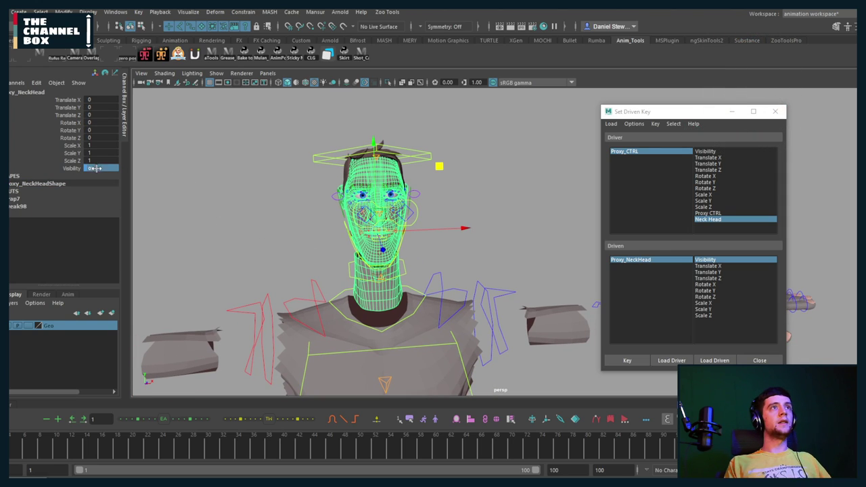
pyautogui.write('0')
pyautogui.press('Return')
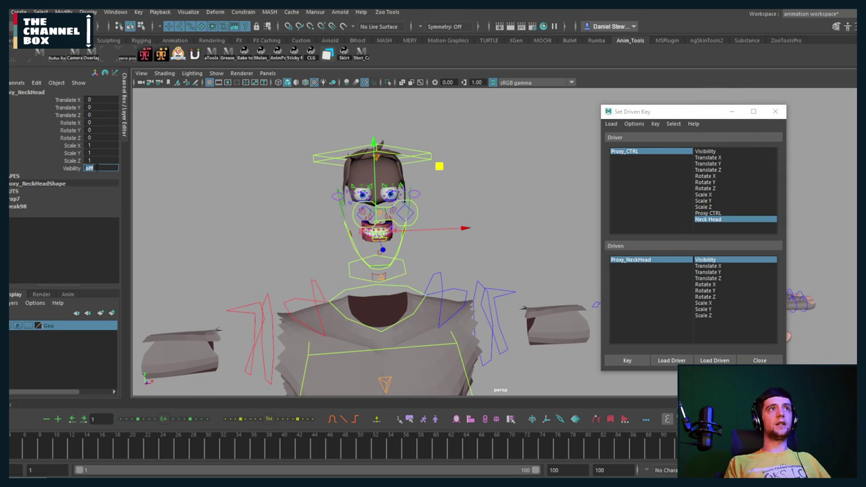
pyautogui.click(627, 360)
# Test the head and neck switch by scrubbing Proxy_CTRL's Neck Head attribute between 0 and 1, ending at 1
pyautogui.scroll(-4, 417, 319)
pyautogui.scroll(-1, 417, 316)
pyautogui.keyDown('alt'); pyautogui.moveTo(418, 316); pyautogui.dragTo(428, 165, button='middle'); pyautogui.keyUp('alt')
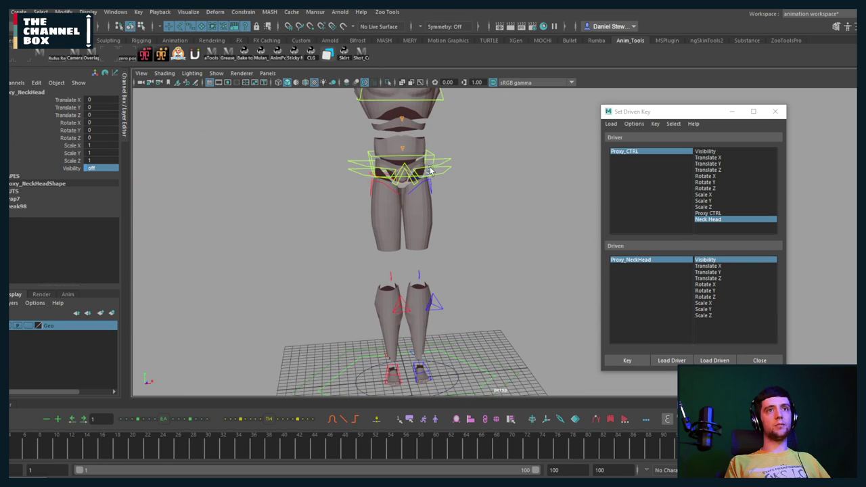
pyautogui.click(453, 377)
pyautogui.keyDown('alt'); pyautogui.moveTo(432, 203); pyautogui.dragTo(396, 439, button='middle'); pyautogui.keyUp('alt')
pyautogui.scroll(3, 334, 256)
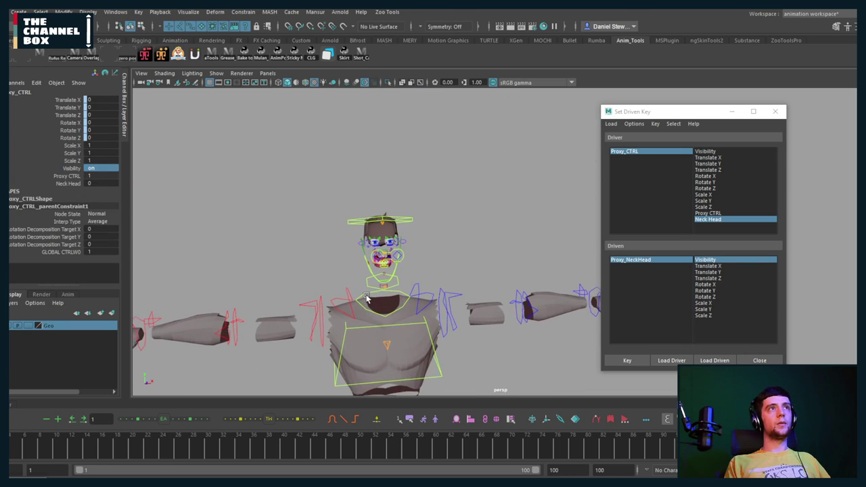
pyautogui.click(67, 183)
pyautogui.moveTo(225, 245); pyautogui.dragTo(404, 234, button='middle')
pyautogui.keyDown('alt'); pyautogui.moveTo(326, 240); pyautogui.dragTo(417, 240); pyautogui.keyUp('alt')
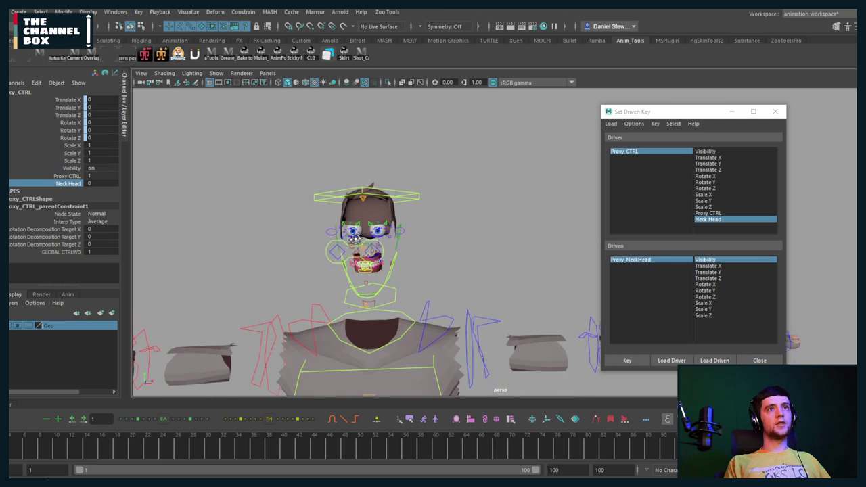
pyautogui.moveTo(297, 237); pyautogui.dragTo(420, 241, button='middle')
pyautogui.keyDown('alt'); pyautogui.moveTo(420, 240); pyautogui.dragTo(250, 234); pyautogui.keyUp('alt')
# Load the hair_GEO mesh as the driven object, choose its Visibility attribute, and key it as on
pyautogui.click(405, 215)
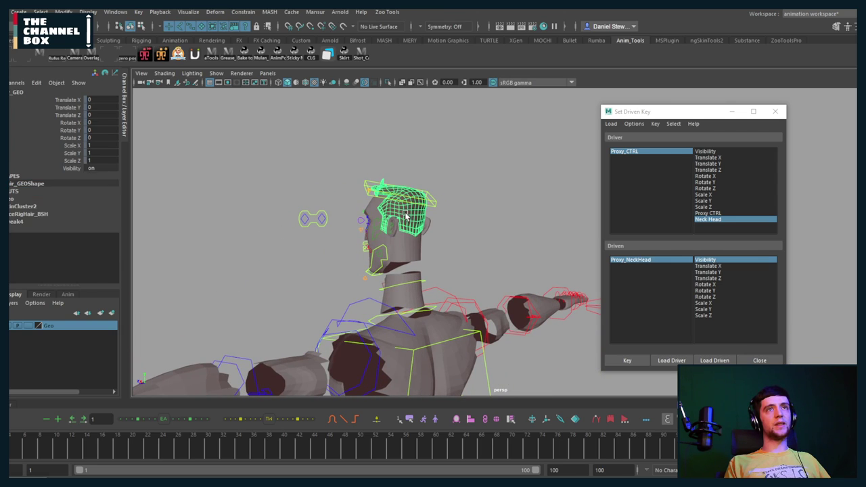
pyautogui.click(714, 359)
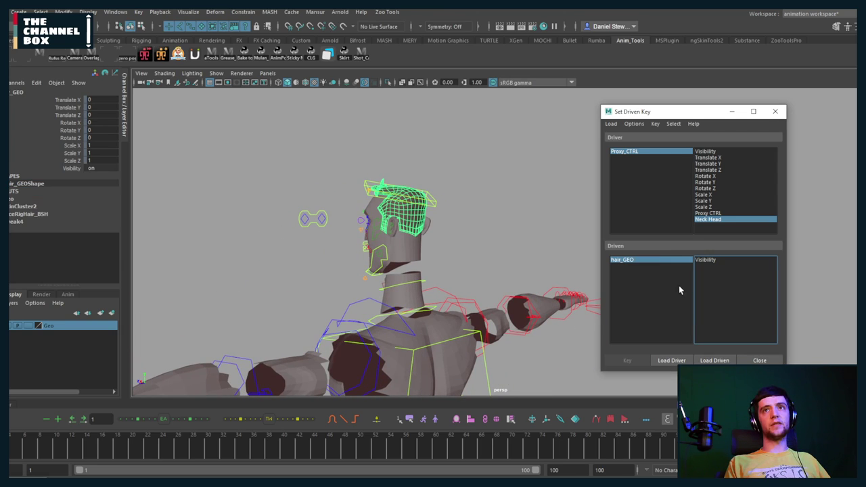
pyautogui.click(706, 260)
pyautogui.keyDown('alt'); pyautogui.moveTo(249, 265); pyautogui.dragTo(424, 314); pyautogui.keyUp('alt')
pyautogui.scroll(-5, 423, 313)
pyautogui.keyDown('alt'); pyautogui.moveTo(424, 313); pyautogui.dragTo(429, 209, button='middle'); pyautogui.keyUp('alt')
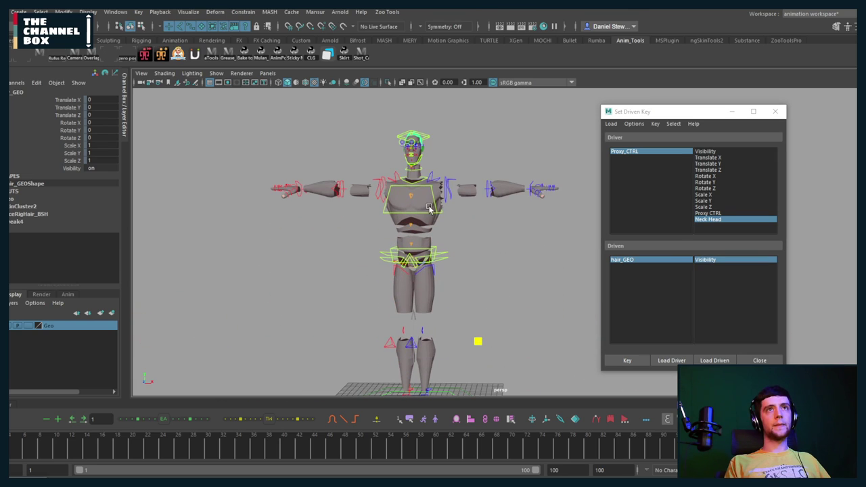
pyautogui.scroll(4, 428, 209)
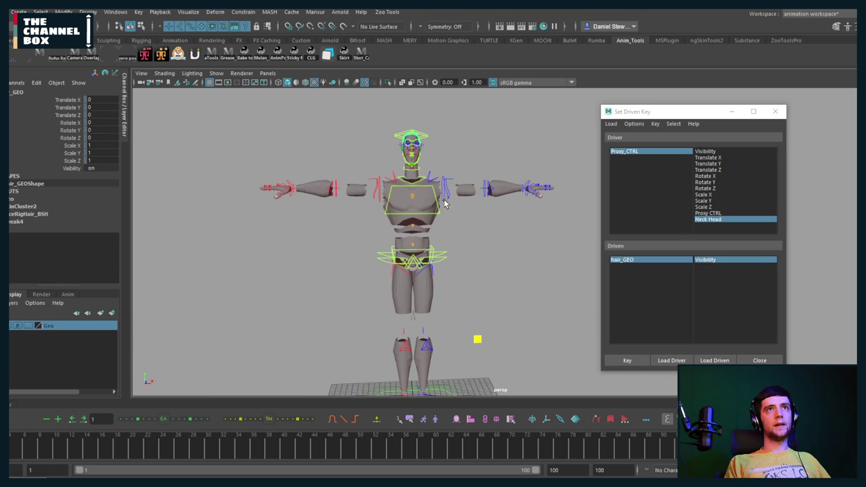
pyautogui.click(623, 360)
# Select the Proxy_CTRL circle at the character's feet and set its Neck Head attribute to 0
pyautogui.keyDown('alt'); pyautogui.moveTo(485, 338); pyautogui.dragTo(482, 203, button='middle'); pyautogui.keyUp('alt')
pyautogui.keyDown('alt'); pyautogui.moveTo(466, 368); pyautogui.dragTo(461, 235, button='middle'); pyautogui.keyUp('alt')
pyautogui.scroll(-3, 461, 234)
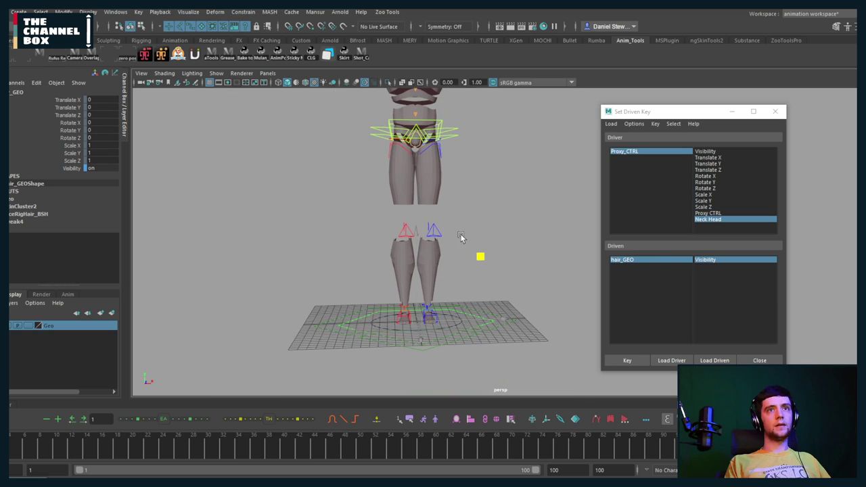
pyautogui.click(457, 318)
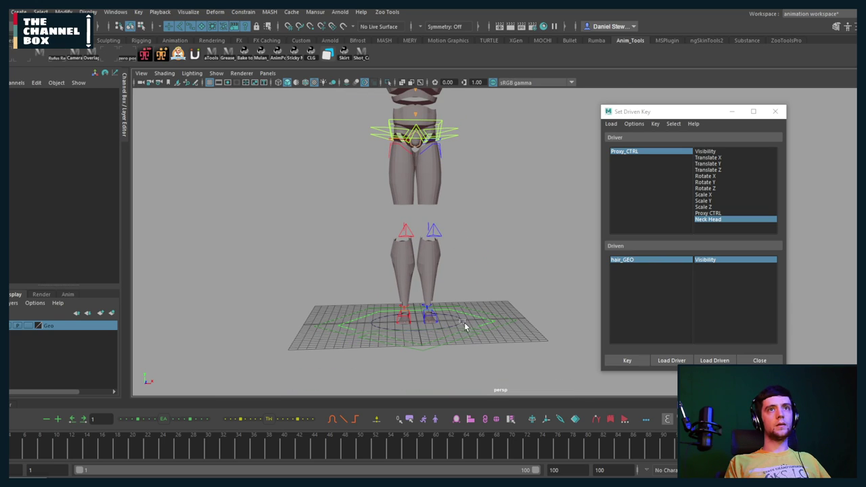
pyautogui.click(464, 322)
pyautogui.click(62, 183)
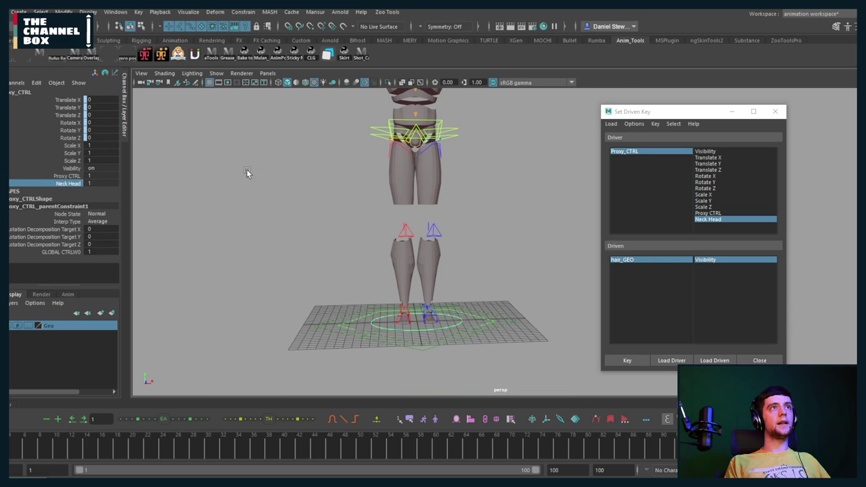
pyautogui.moveTo(390, 159)
pyautogui.mouseDown(button='middle')
pyautogui.moveTo(361, 159)
pyautogui.moveTo(387, 170)
pyautogui.mouseUp(button='middle')
pyautogui.scroll(4, 370, 196)
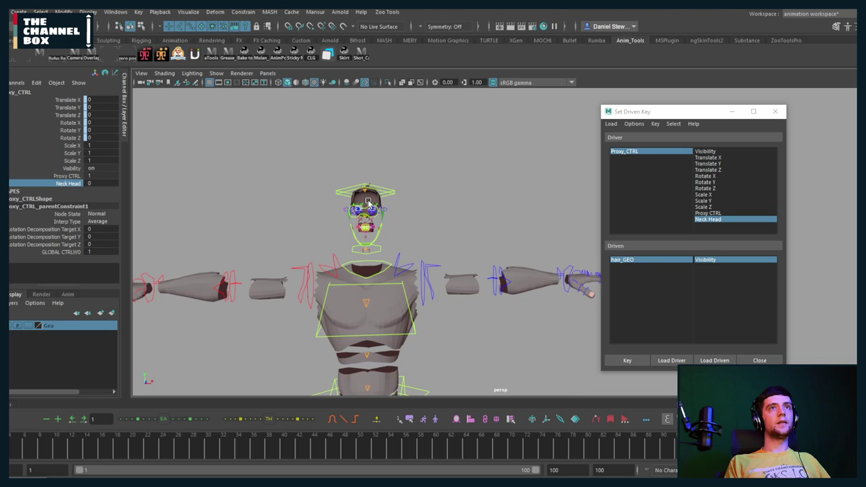
# Turn the hair_GEO mesh's visibility off and key it against the Neck Head attribute
pyautogui.scroll(-2, 367, 202)
pyautogui.scroll(5, 369, 201)
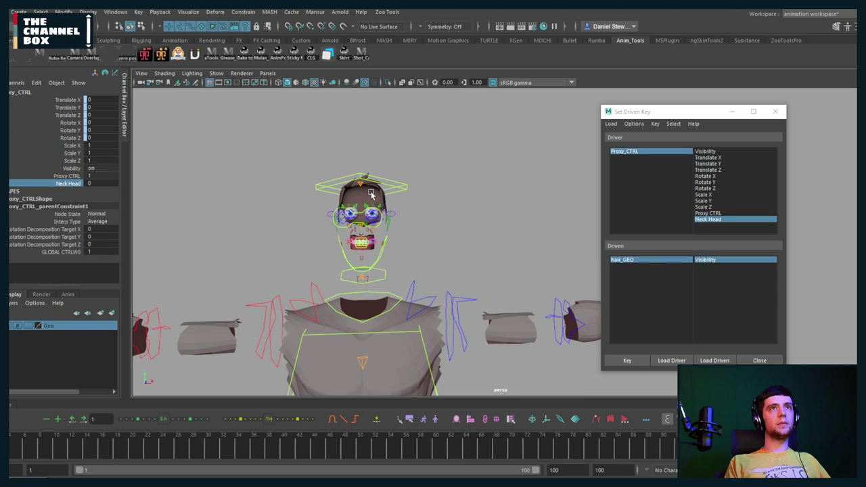
pyautogui.click(370, 194)
pyautogui.click(101, 168)
pyautogui.write('0')
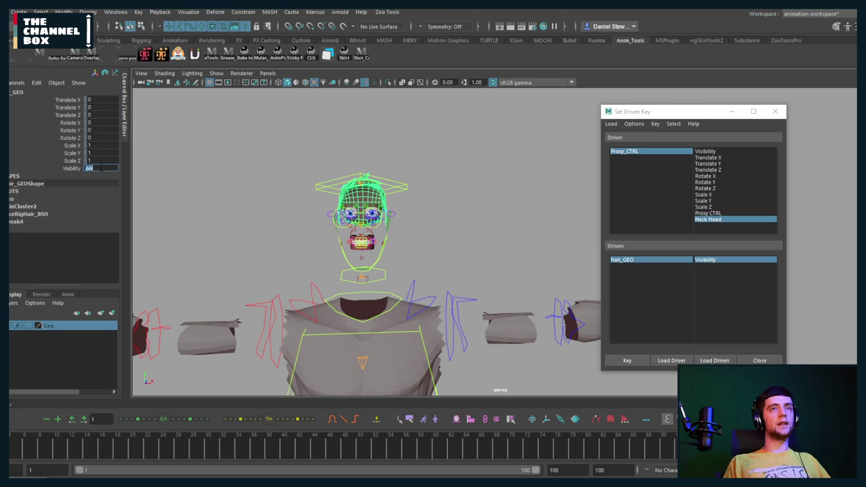
pyautogui.press('Return')
pyautogui.click(619, 361)
# Scrub Proxy_CTRL's Neck Head attribute to 1 and inspect the head and hair from front and side
pyautogui.scroll(-2, 514, 345)
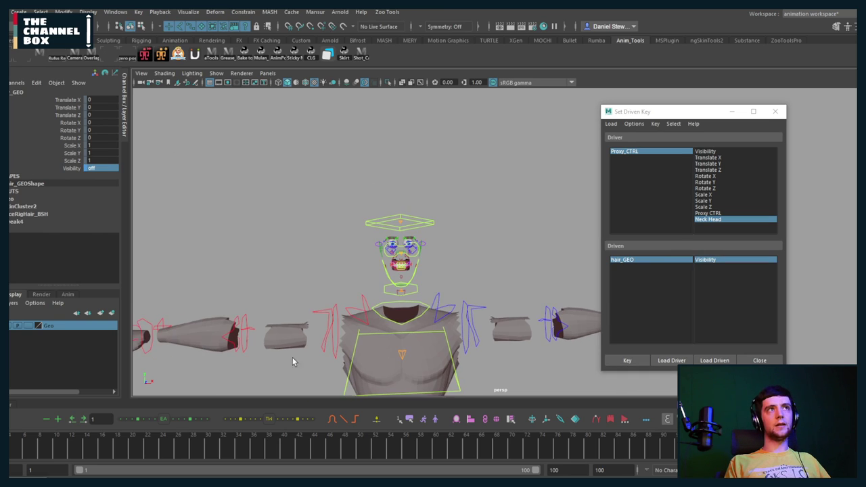
pyautogui.keyDown('alt'); pyautogui.moveTo(365, 369); pyautogui.dragTo(376, 219, button='middle'); pyautogui.keyUp('alt')
pyautogui.scroll(-1, 376, 219)
pyautogui.keyDown('alt'); pyautogui.moveTo(376, 219); pyautogui.dragTo(325, 203, button='right'); pyautogui.keyUp('alt')
pyautogui.keyDown('alt'); pyautogui.moveTo(325, 203); pyautogui.dragTo(309, 236); pyautogui.keyUp('alt')
pyautogui.keyDown('alt'); pyautogui.moveTo(446, 383); pyautogui.dragTo(446, 374, button='middle'); pyautogui.keyUp('alt')
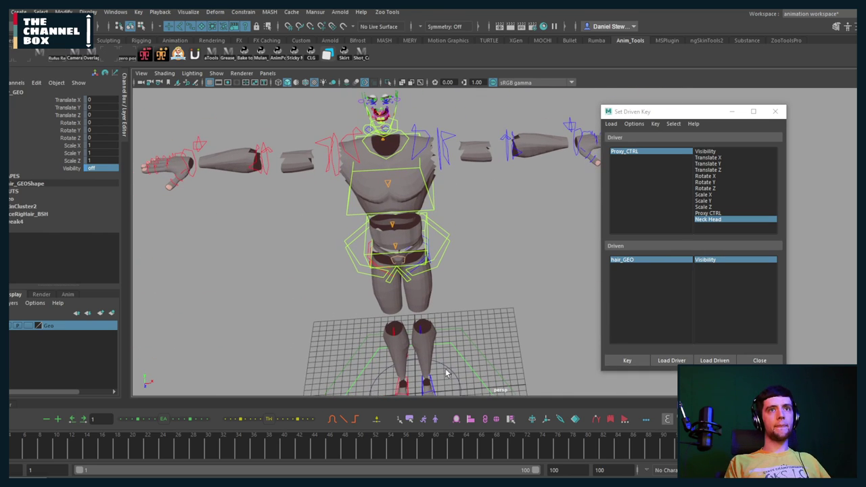
pyautogui.click(456, 384)
pyautogui.click(67, 184)
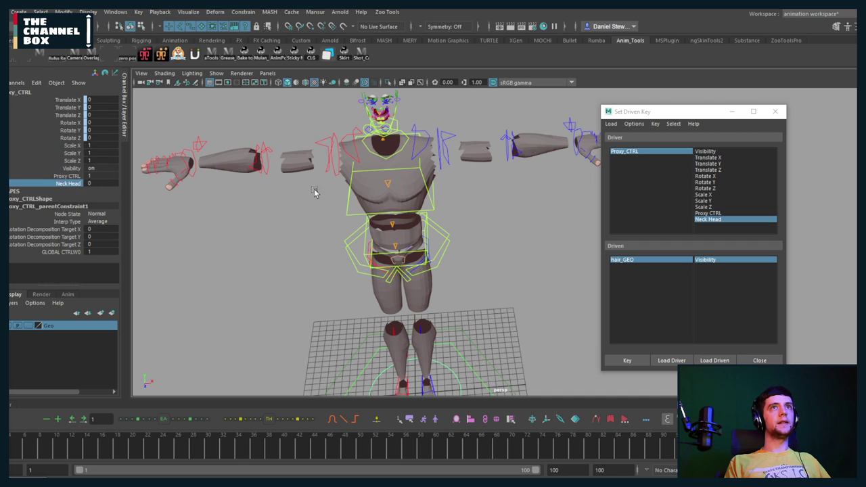
pyautogui.keyDown('alt'); pyautogui.moveTo(313, 189); pyautogui.dragTo(342, 276, button='middle'); pyautogui.keyUp('alt')
pyautogui.moveTo(374, 216); pyautogui.dragTo(443, 172, button='middle')
pyautogui.scroll(7, 422, 167)
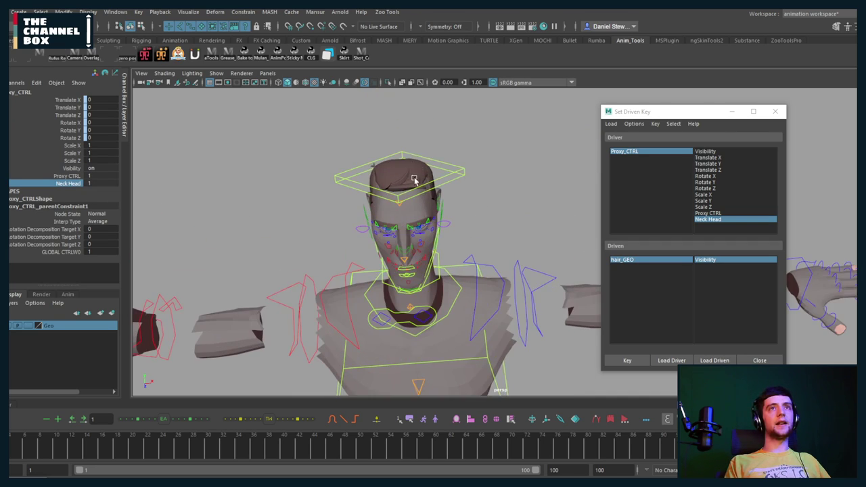
pyautogui.keyDown('alt'); pyautogui.moveTo(401, 195); pyautogui.dragTo(363, 185); pyautogui.keyUp('alt')
pyautogui.keyDown('alt'); pyautogui.moveTo(363, 185); pyautogui.dragTo(325, 228, button='middle'); pyautogui.keyUp('alt')
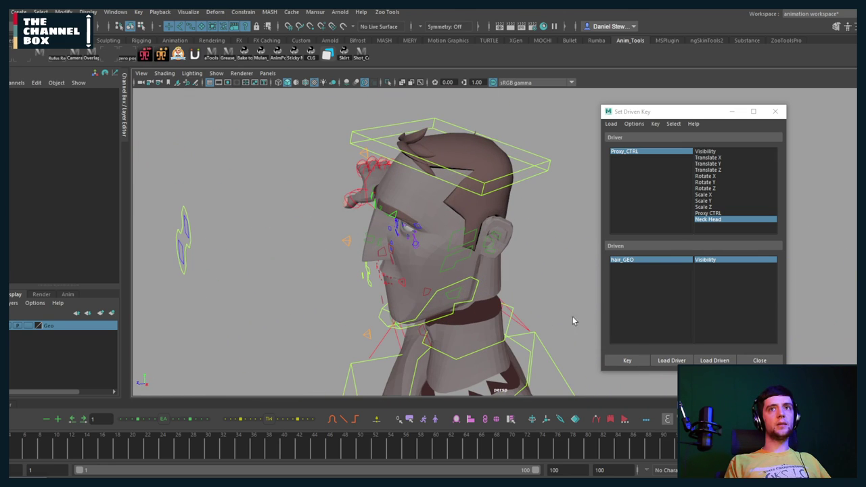
# Restore the Proxy_CTRL selection and set Neck Head to 0 to expose the eyes, brows and mouth parts
pyautogui.hotkey('ctrl', 'z')
pyautogui.click(73, 184)
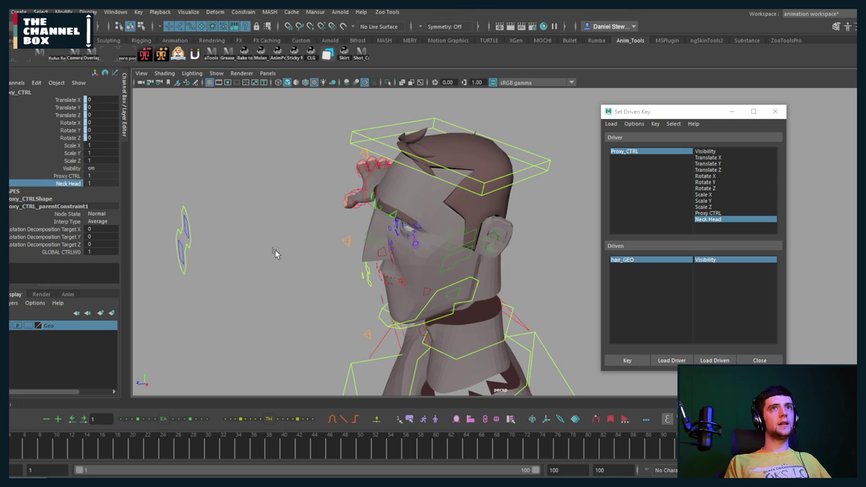
pyautogui.moveTo(275, 249); pyautogui.dragTo(195, 270, button='middle')
pyautogui.keyDown('alt'); pyautogui.moveTo(403, 228); pyautogui.dragTo(454, 197); pyautogui.keyUp('alt')
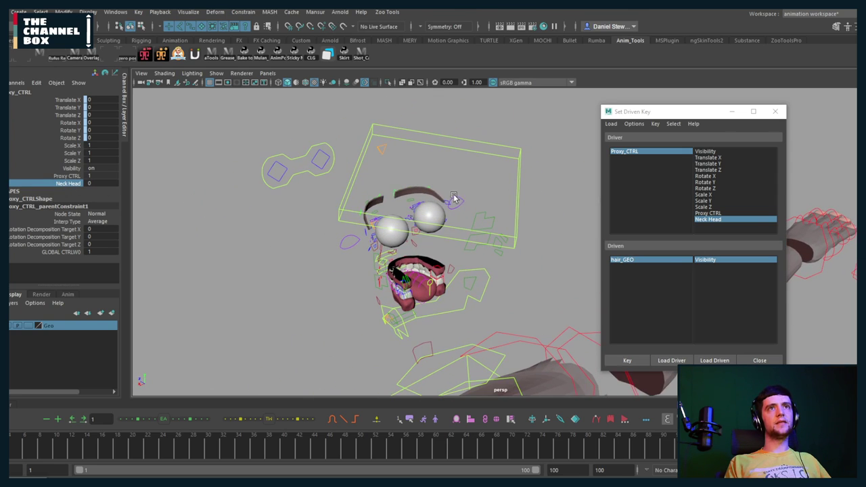
pyautogui.click(403, 196)
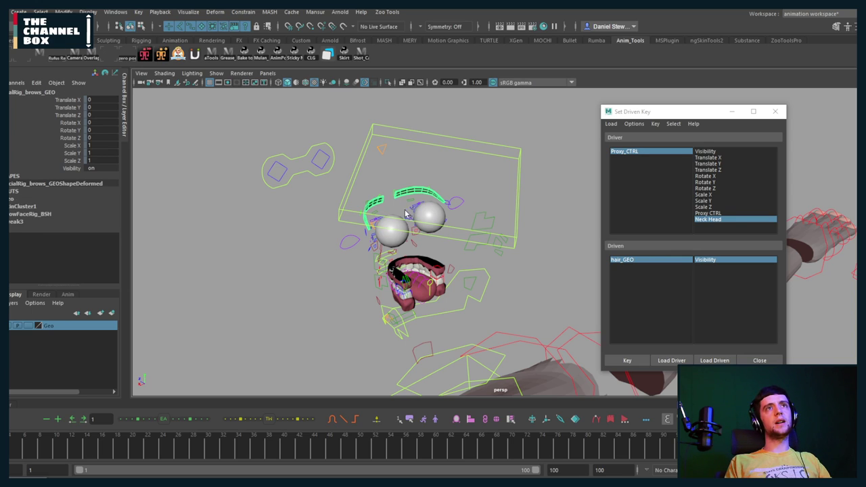
pyautogui.press('Up')
pyautogui.press('Up')
pyautogui.press('Up')
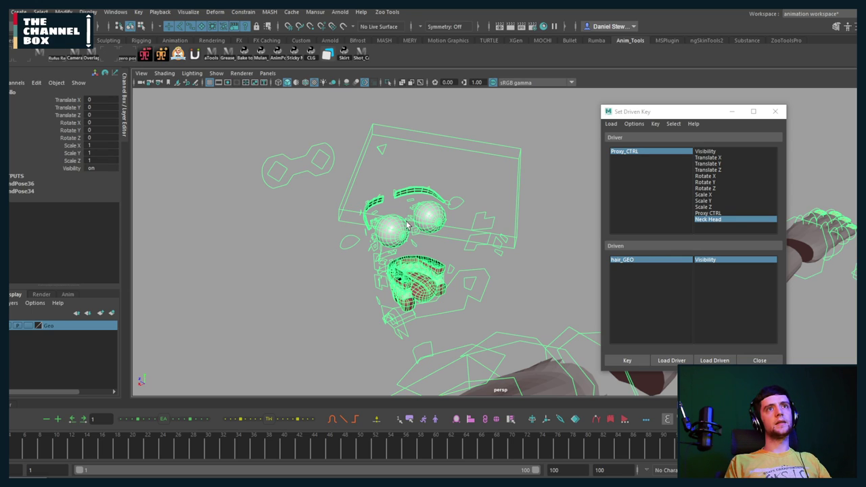
# Select the tongue, lower and upper gums, lower teeth, eyeball and brow meshes, and load them as driven objects
pyautogui.scroll(4, 401, 243)
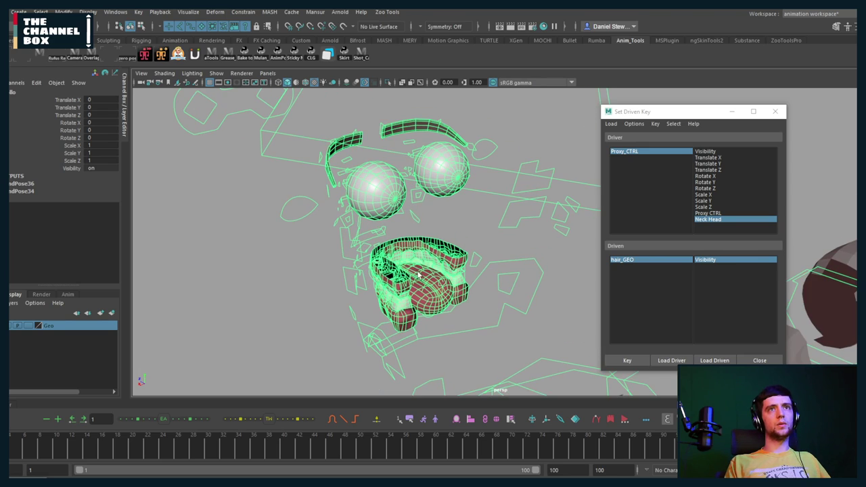
pyautogui.click(433, 285)
pyautogui.keyDown('alt'); pyautogui.moveTo(433, 285); pyautogui.dragTo(429, 304); pyautogui.keyUp('alt')
pyautogui.click(429, 304)
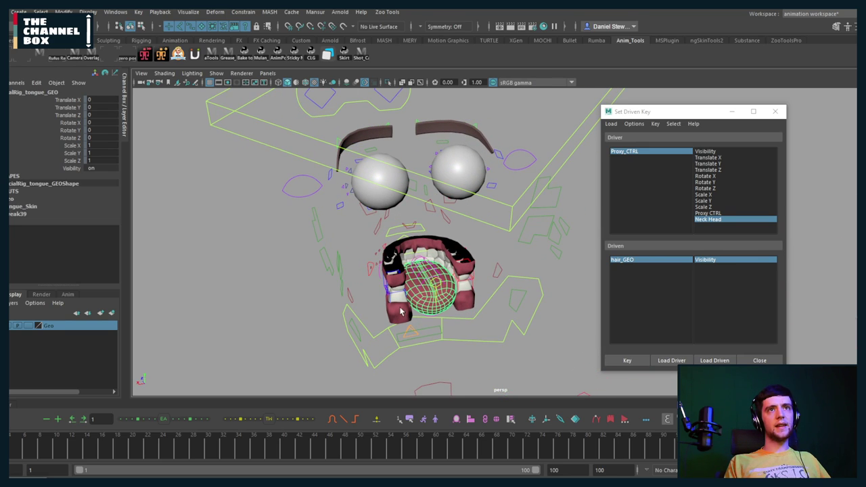
pyautogui.click(397, 308)
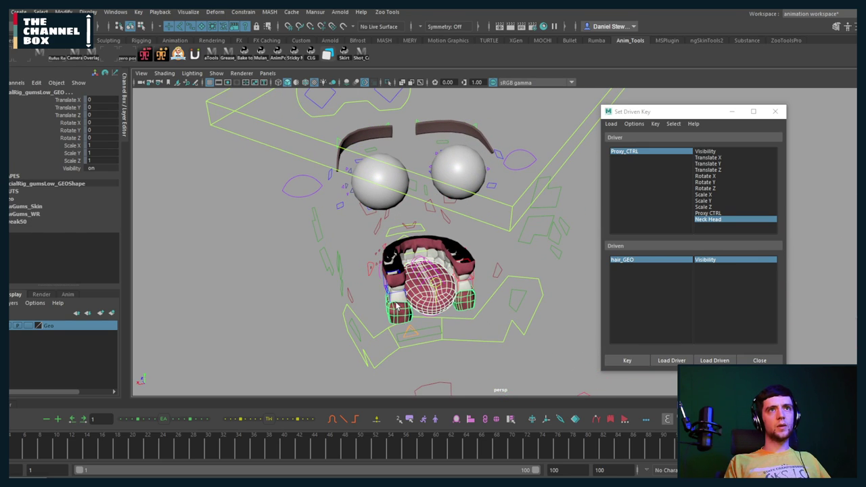
pyautogui.click(399, 301)
pyautogui.click(393, 275)
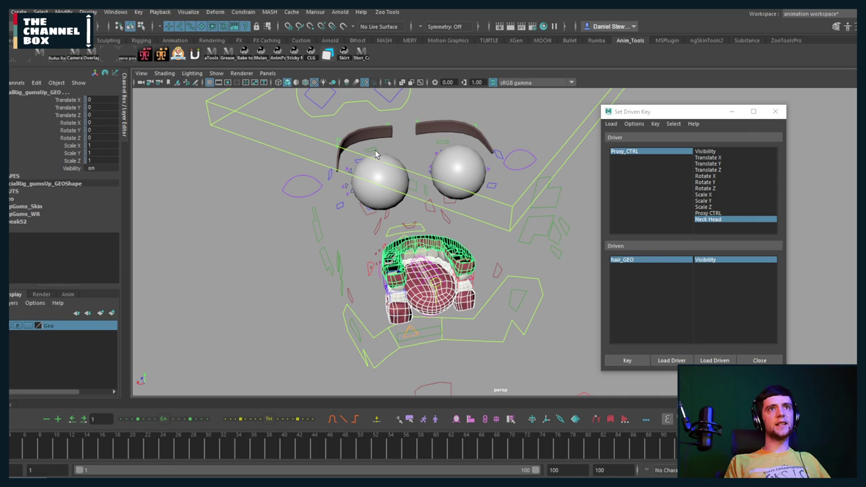
pyautogui.click(381, 177)
pyautogui.click(382, 138)
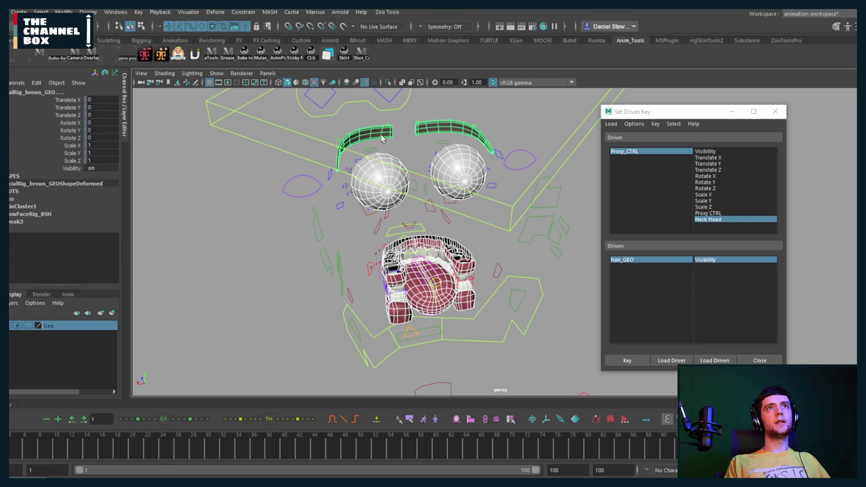
pyautogui.click(714, 360)
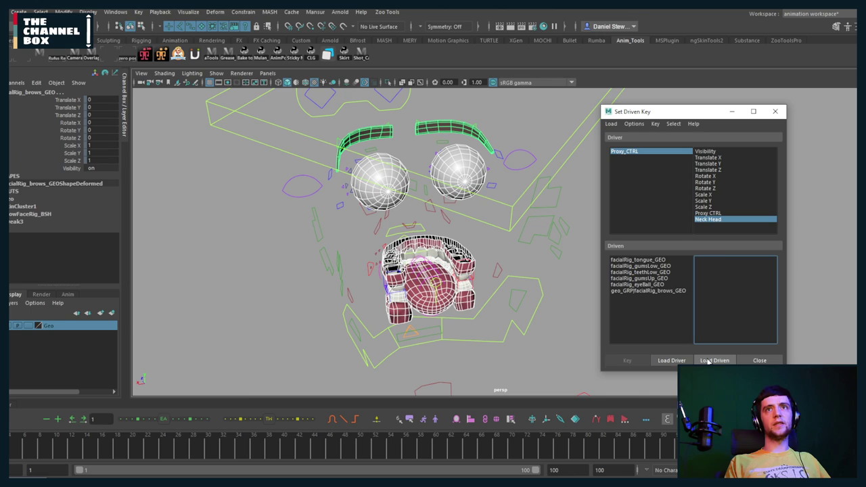
# Choose Visibility as the driven attribute for all six facial meshes, from facialRig_tongue_GEO through facialRig_brows_GEO
pyautogui.click(653, 260)
pyautogui.click(705, 260)
pyautogui.click(644, 266)
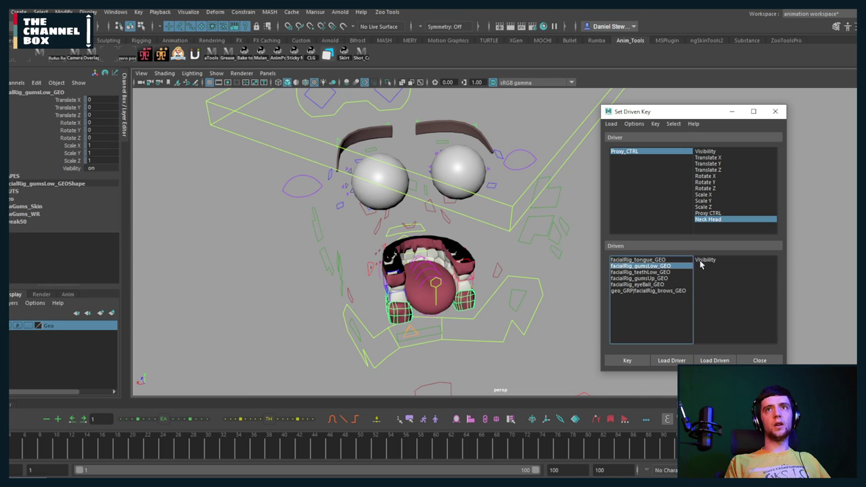
pyautogui.keyDown('shift'); pyautogui.click(655, 260); pyautogui.keyUp('shift')
pyautogui.click(708, 260)
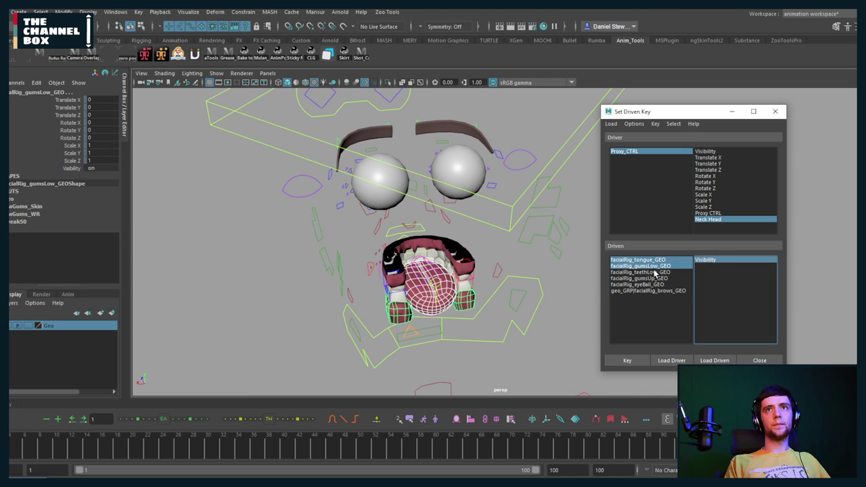
pyautogui.keyDown('shift'); pyautogui.click(659, 272); pyautogui.keyUp('shift')
pyautogui.click(704, 263)
pyautogui.keyDown('shift'); pyautogui.click(646, 278); pyautogui.keyUp('shift')
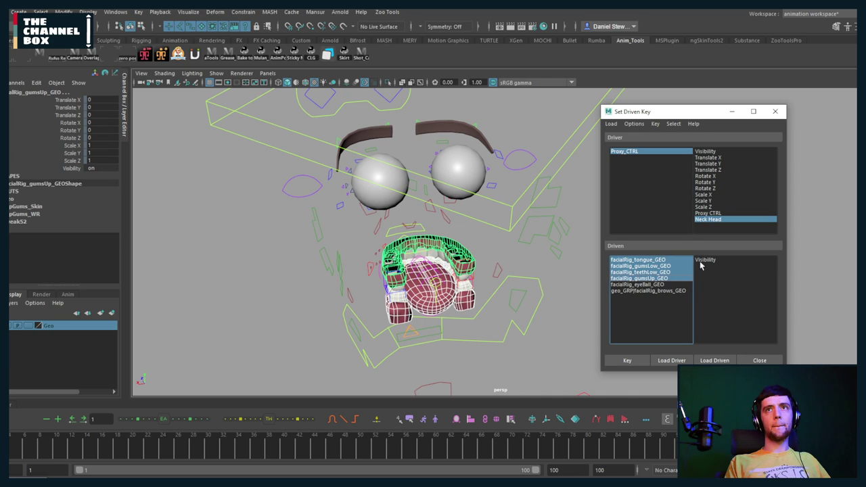
pyautogui.click(704, 261)
pyautogui.keyDown('shift'); pyautogui.click(656, 285); pyautogui.keyUp('shift')
pyautogui.click(707, 262)
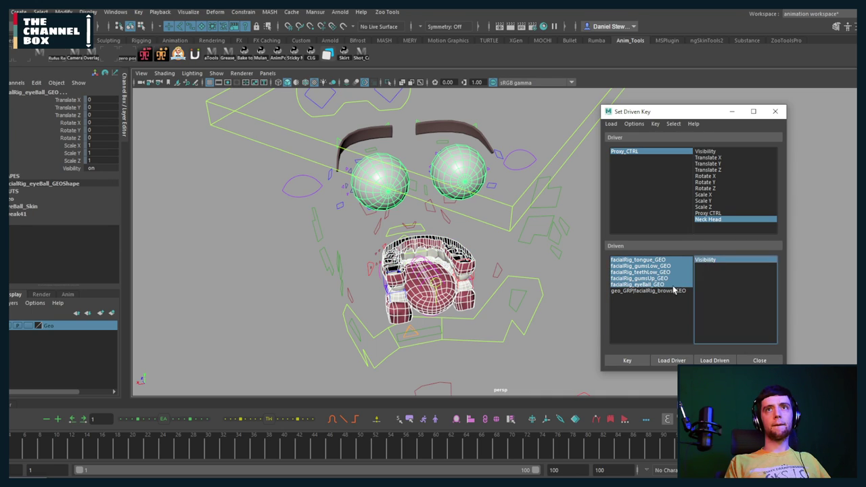
pyautogui.keyDown('shift'); pyautogui.click(667, 291); pyautogui.keyUp('shift')
pyautogui.click(700, 261)
# Select the Proxy_CTRL circle at the feet, set Neck Head to 1 and key the facial meshes' visibility
pyautogui.keyDown('alt'); pyautogui.moveTo(478, 286); pyautogui.dragTo(397, 291, button='right'); pyautogui.keyUp('alt')
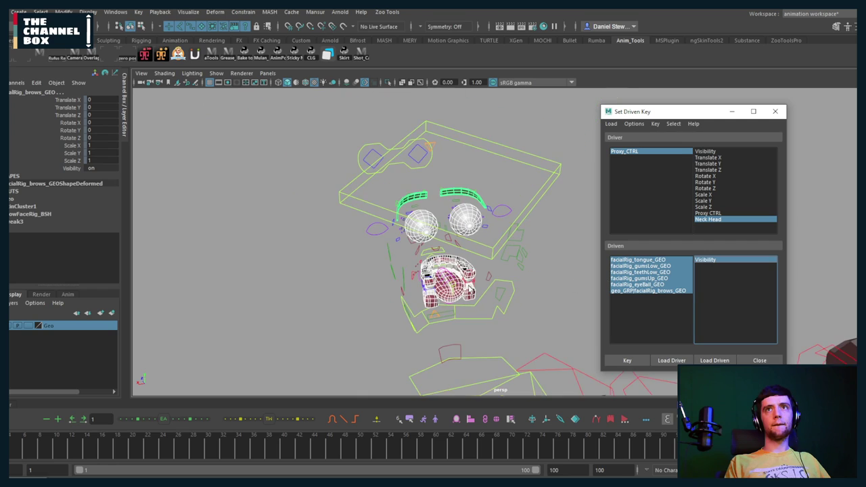
pyautogui.moveTo(471, 289)
pyautogui.keyDown('alt'); pyautogui.mouseDown()
pyautogui.moveTo(467, 251)
pyautogui.moveTo(464, 281)
pyautogui.mouseUp(); pyautogui.keyUp('alt')
pyautogui.keyDown('alt'); pyautogui.moveTo(465, 281); pyautogui.dragTo(422, 284, button='right'); pyautogui.keyUp('alt')
pyautogui.keyDown('alt'); pyautogui.moveTo(466, 284); pyautogui.dragTo(412, 286); pyautogui.keyUp('alt')
pyautogui.keyDown('alt'); pyautogui.moveTo(506, 301); pyautogui.dragTo(250, 288, button='right'); pyautogui.keyUp('alt')
pyautogui.keyDown('alt'); pyautogui.moveTo(377, 255); pyautogui.dragTo(303, 109, button='middle'); pyautogui.keyUp('alt')
pyautogui.keyDown('alt'); pyautogui.moveTo(391, 264); pyautogui.dragTo(399, 280); pyautogui.keyUp('alt')
pyautogui.keyDown('alt'); pyautogui.moveTo(466, 298); pyautogui.dragTo(485, 160, button='middle'); pyautogui.keyUp('alt')
pyautogui.keyDown('alt'); pyautogui.moveTo(441, 301); pyautogui.dragTo(481, 311); pyautogui.keyUp('alt')
pyautogui.click(510, 318)
pyautogui.keyDown('alt'); pyautogui.moveTo(446, 205); pyautogui.dragTo(425, 316, button='middle'); pyautogui.keyUp('alt')
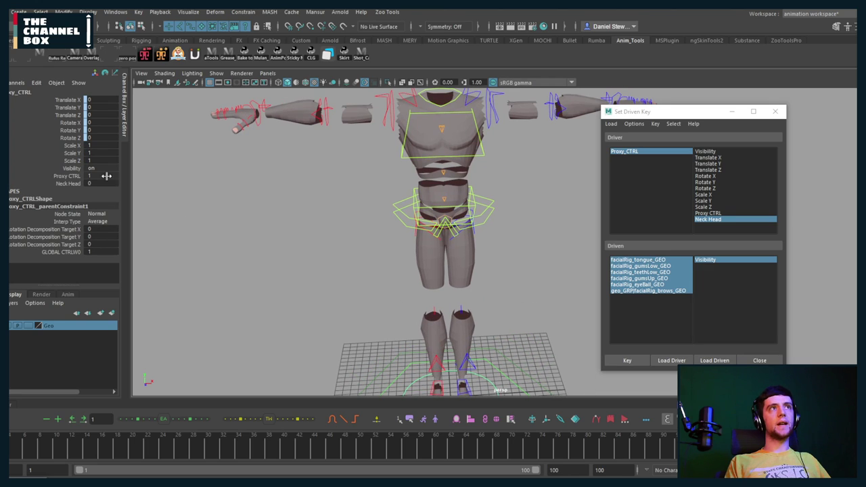
pyautogui.click(67, 184)
pyautogui.moveTo(190, 216); pyautogui.dragTo(343, 314, button='middle')
pyautogui.keyDown('alt'); pyautogui.moveTo(444, 210); pyautogui.dragTo(433, 167); pyautogui.keyUp('alt')
pyautogui.keyDown('alt'); pyautogui.moveTo(434, 166); pyautogui.dragTo(457, 208, button='right'); pyautogui.keyUp('alt')
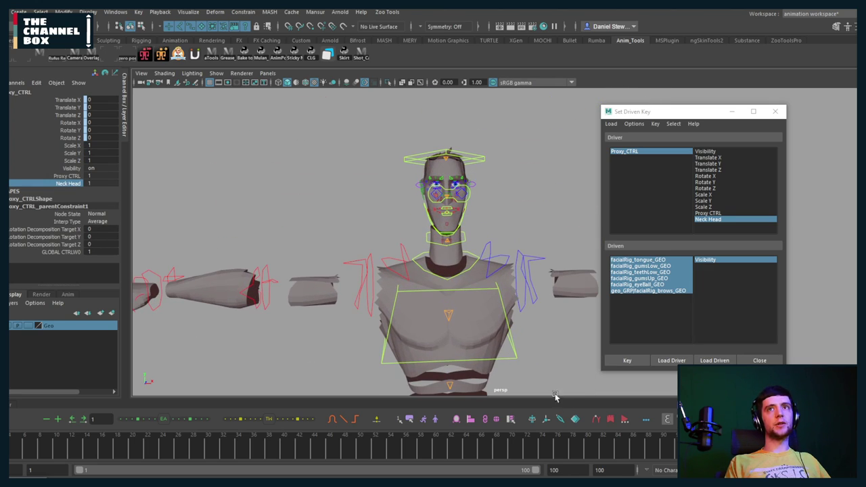
pyautogui.click(616, 363)
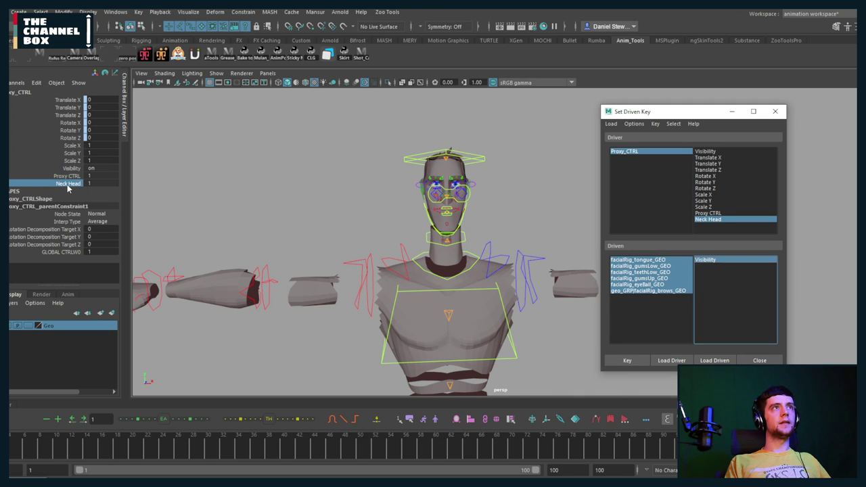
# Set Proxy_CTRL's Neck Head back to 0 and turn off the brows mesh's visibility
pyautogui.click(67, 185)
pyautogui.moveTo(358, 217); pyautogui.dragTo(278, 213, button='middle')
pyautogui.keyDown('alt'); pyautogui.moveTo(436, 178); pyautogui.dragTo(466, 197, button='right'); pyautogui.keyUp('alt')
pyautogui.keyDown('alt'); pyautogui.moveTo(467, 196); pyautogui.dragTo(436, 190); pyautogui.keyUp('alt')
pyautogui.click(430, 194)
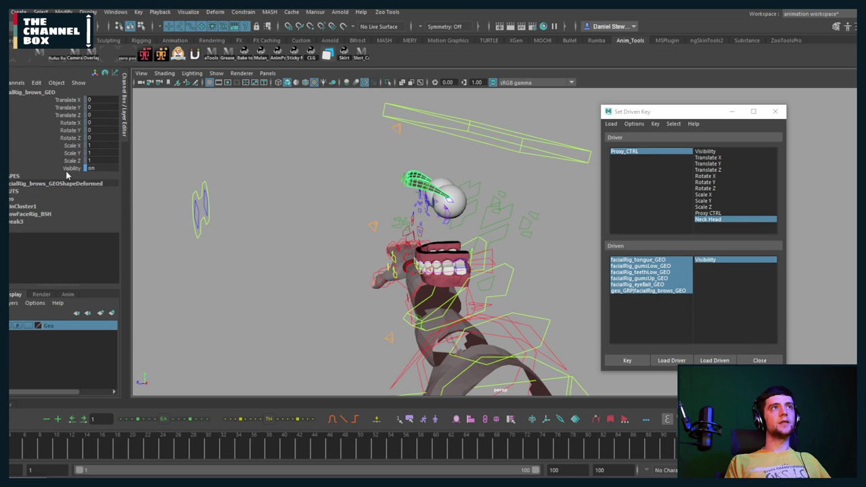
pyautogui.click(91, 168)
pyautogui.write('0')
pyautogui.press('Return')
# Turn off the visibility of the eyeball and upper gums meshes
pyautogui.keyDown('alt'); pyautogui.moveTo(427, 221); pyautogui.dragTo(381, 227); pyautogui.keyUp('alt')
pyautogui.click(449, 202)
pyautogui.click(94, 168)
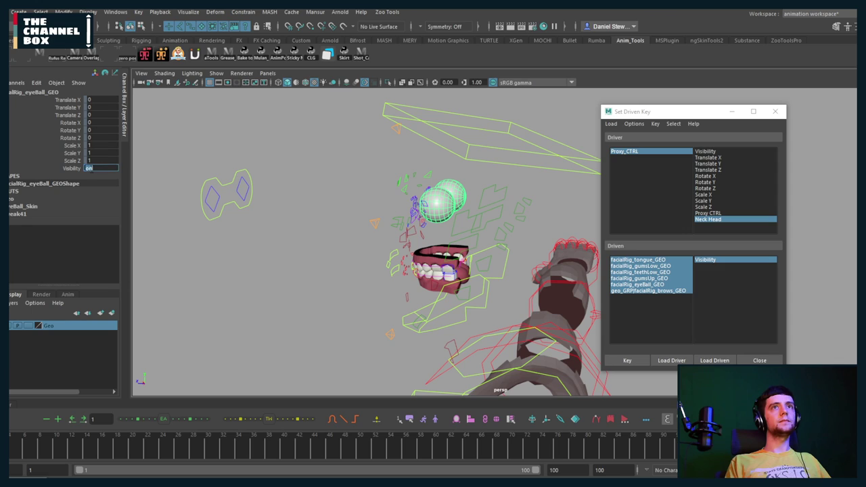
pyautogui.write('0')
pyautogui.press('Return')
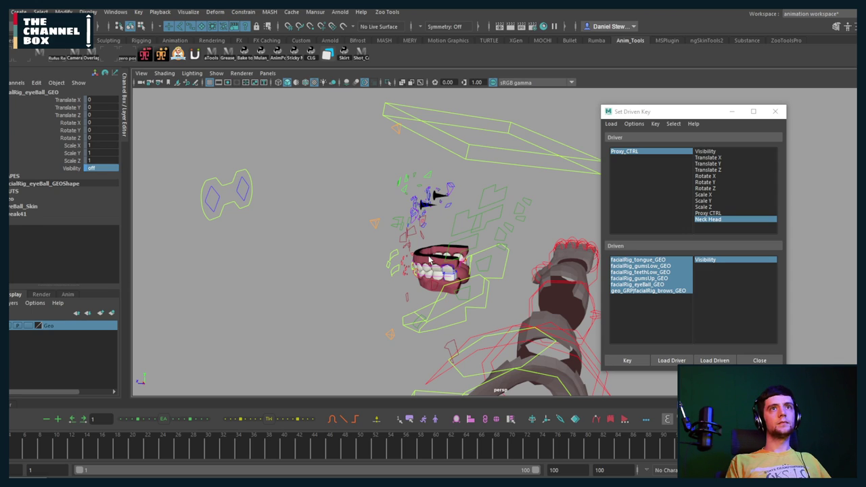
pyautogui.click(430, 256)
pyautogui.click(93, 168)
pyautogui.write('0')
pyautogui.press('Return')
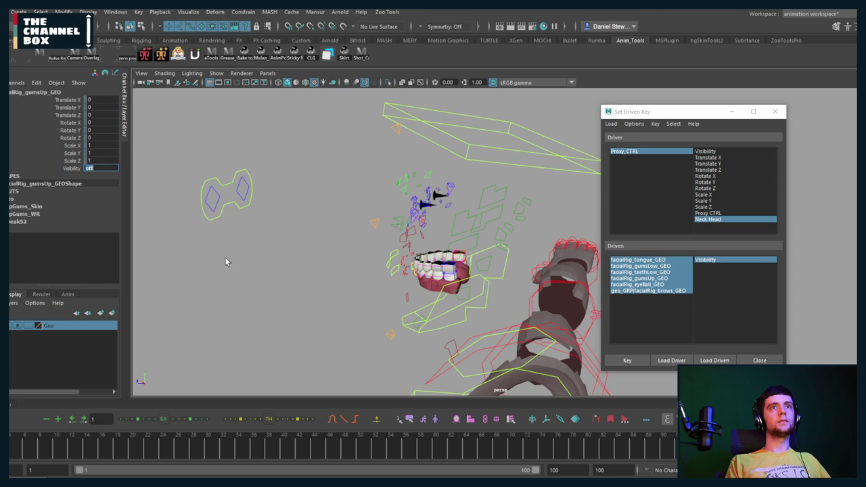
# Turn off the visibility of the upper and lower teeth meshes
pyautogui.keyDown('alt'); pyautogui.moveTo(226, 259); pyautogui.dragTo(454, 284); pyautogui.keyUp('alt')
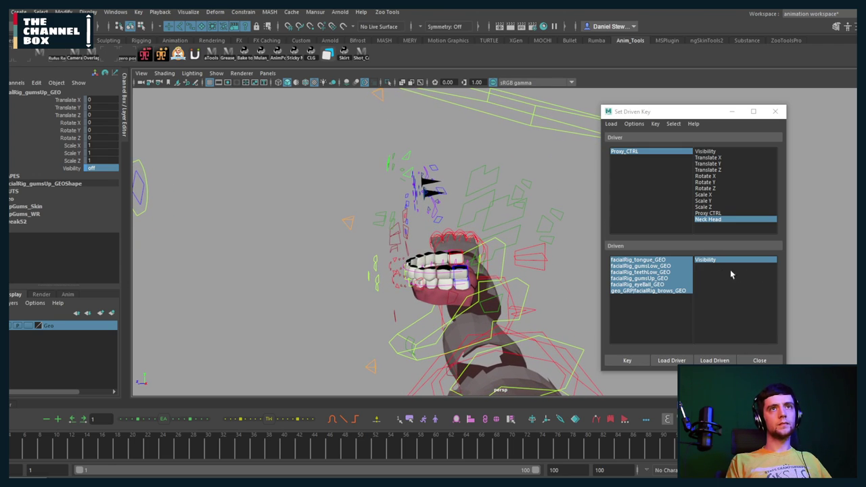
pyautogui.click(432, 282)
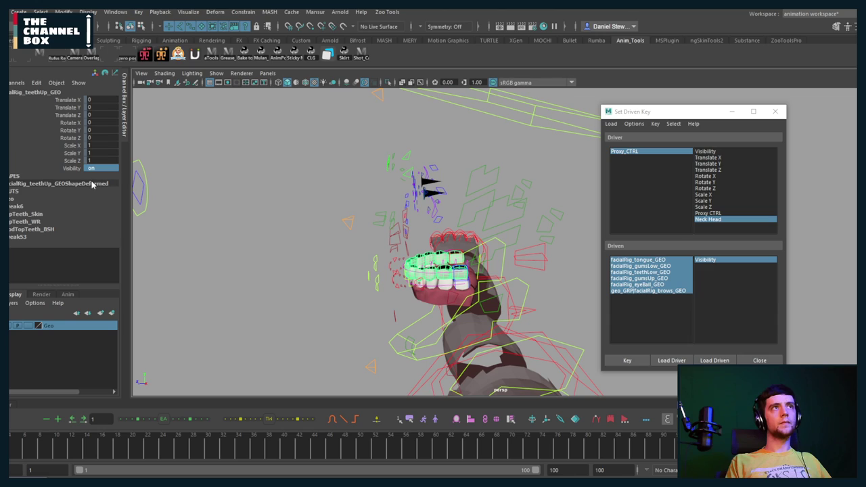
pyautogui.write('0')
pyautogui.press('Return')
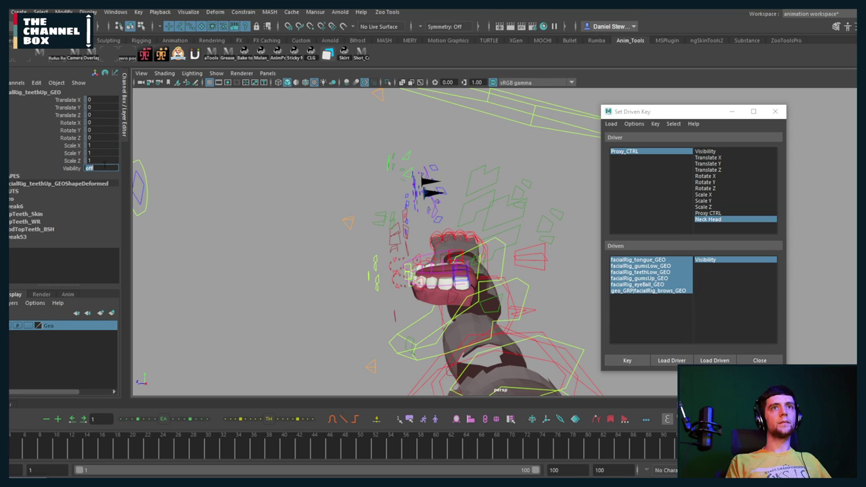
pyautogui.click(433, 276)
pyautogui.write('0')
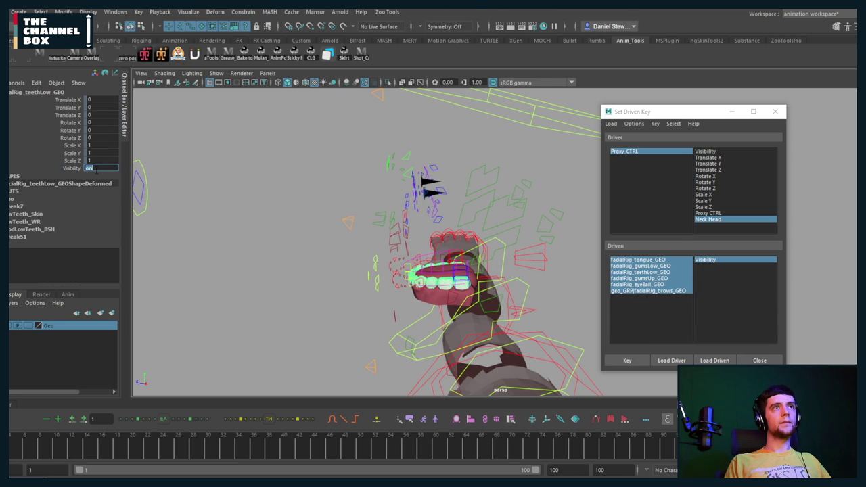
pyautogui.press('Return')
# Turn off the lower gums and tongue meshes' visibility, and key the driven facial parts at Neck Head 0
pyautogui.click(438, 298)
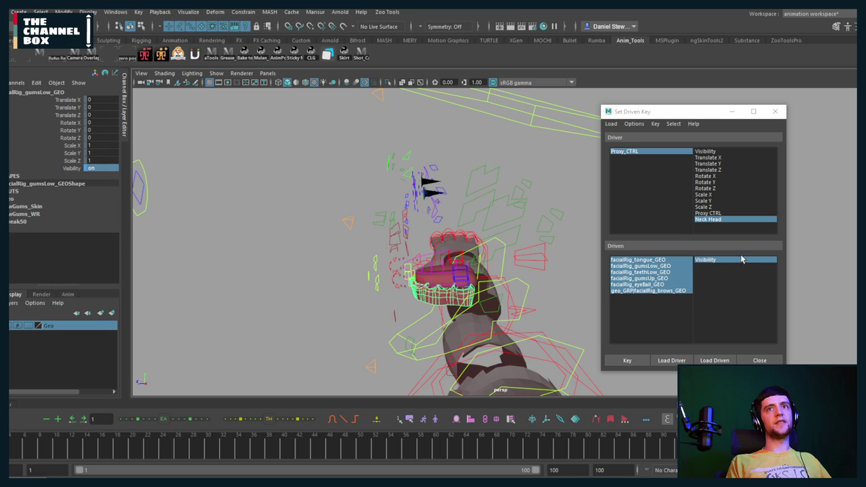
pyautogui.click(92, 168)
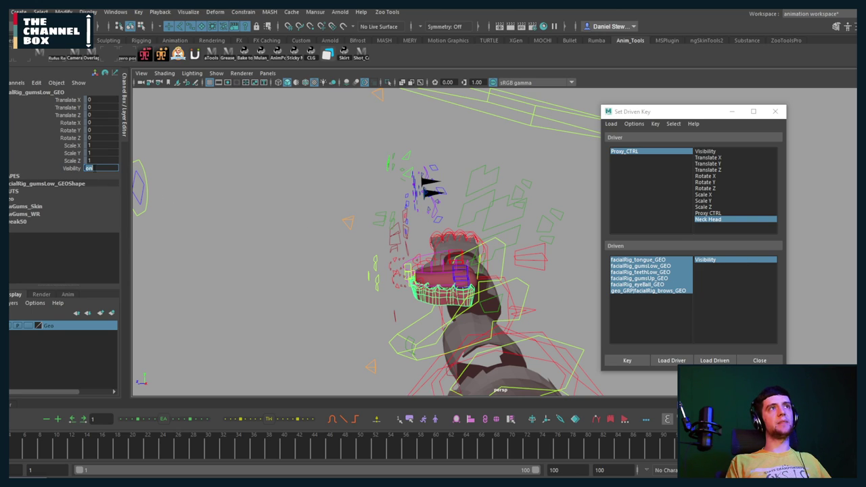
pyautogui.write('0')
pyautogui.press('Return')
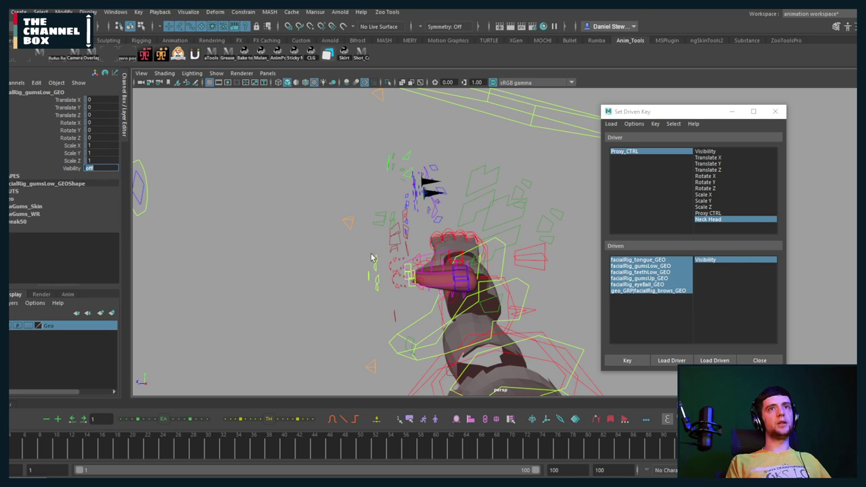
pyautogui.click(440, 287)
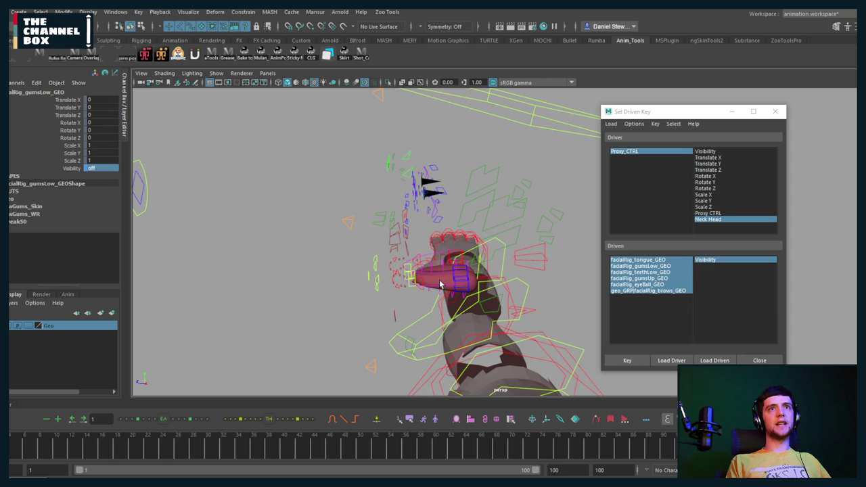
pyautogui.click(88, 168)
pyautogui.press('Return')
pyautogui.keyDown('alt'); pyautogui.moveTo(247, 199); pyautogui.dragTo(439, 262); pyautogui.keyUp('alt')
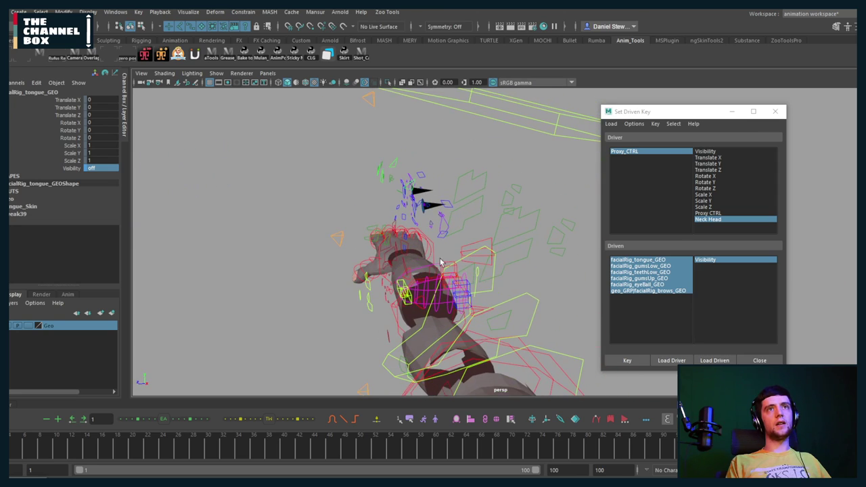
pyautogui.click(626, 360)
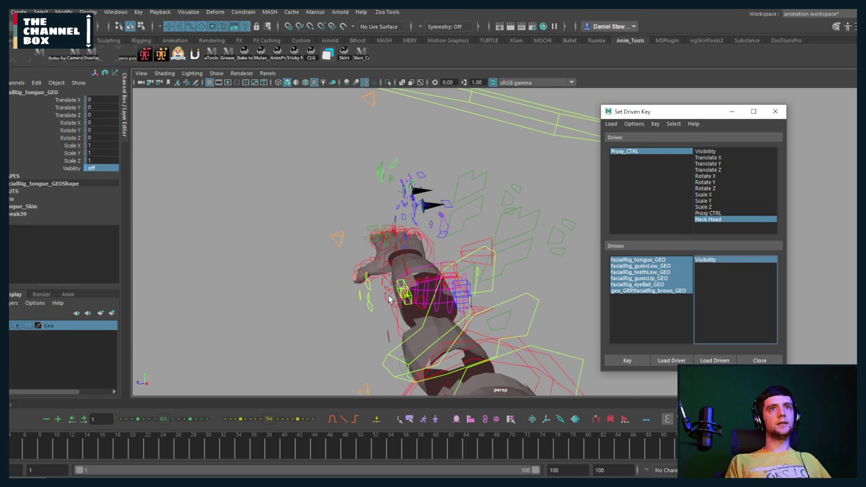
# Select Proxy_CTRL and scrub Neck Head between 0 and 1 to check the facial parts' visibility switching
pyautogui.click(422, 295)
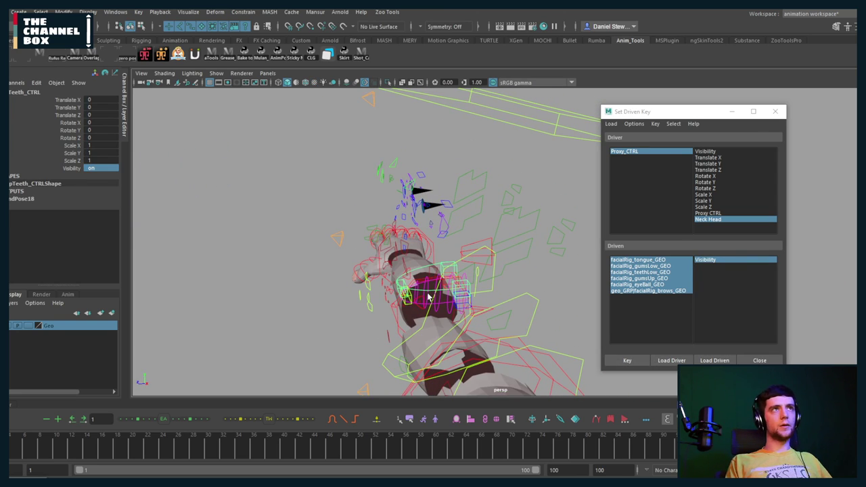
pyautogui.scroll(3, 427, 296)
pyautogui.scroll(-6, 427, 297)
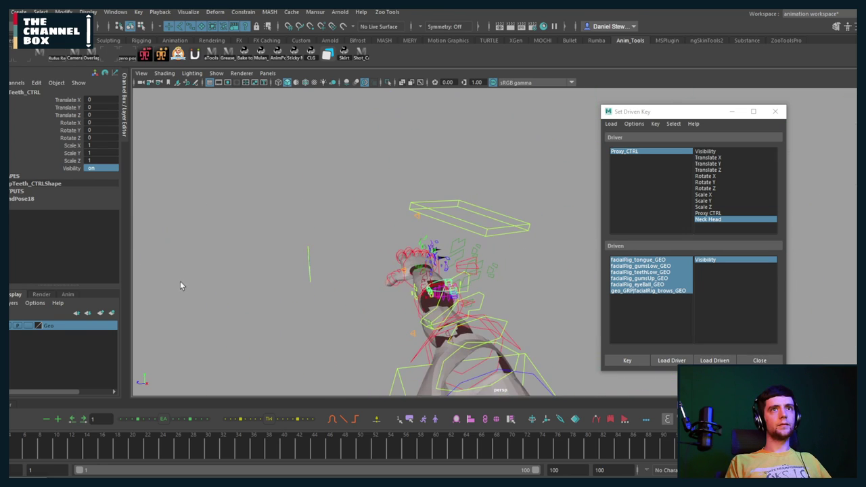
pyautogui.keyDown('alt'); pyautogui.moveTo(180, 280); pyautogui.dragTo(246, 226); pyautogui.keyUp('alt')
pyautogui.click(434, 263)
pyautogui.click(69, 183)
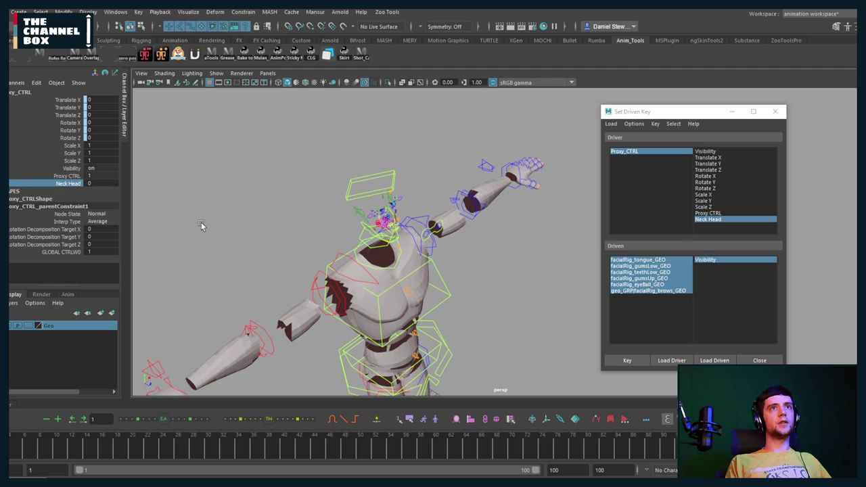
pyautogui.moveTo(200, 221); pyautogui.dragTo(431, 230, button='middle')
pyautogui.keyDown('alt'); pyautogui.moveTo(431, 229); pyautogui.dragTo(326, 191); pyautogui.keyUp('alt')
pyautogui.moveTo(266, 181); pyautogui.dragTo(166, 226, button='middle')
# Select the remaining eye iris and pupil meshes and load them as driven objects
pyautogui.scroll(8, 407, 135)
pyautogui.keyDown('alt'); pyautogui.moveTo(399, 157); pyautogui.dragTo(345, 201); pyautogui.keyUp('alt')
pyautogui.click(398, 206)
pyautogui.press('f')
pyautogui.scroll(-4, 392, 202)
pyautogui.click(458, 193)
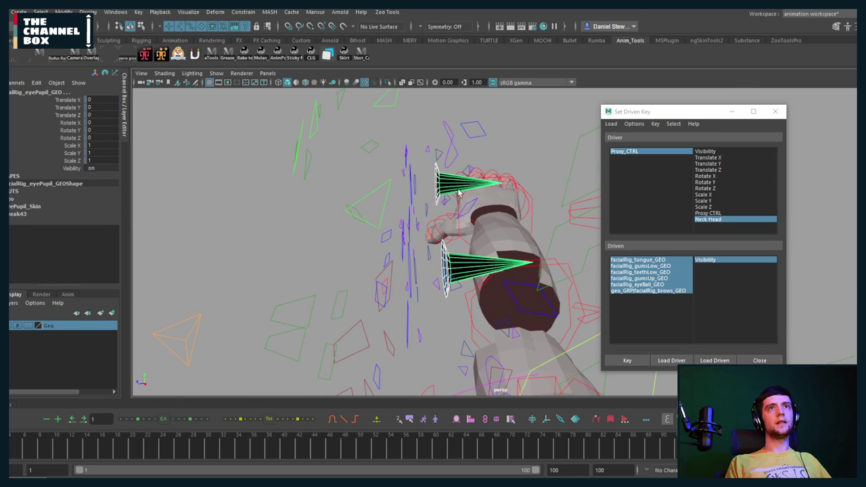
pyautogui.click(714, 360)
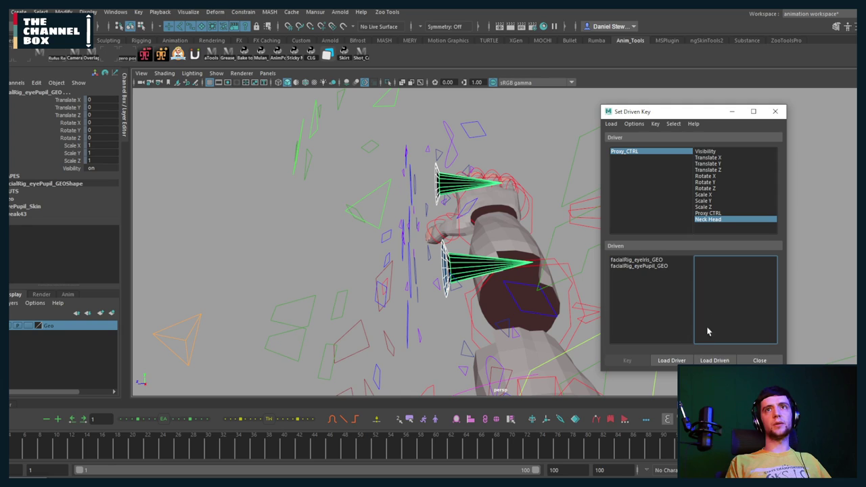
# Choose Visibility as the driven attribute for facialRig_eyeIris_GEO and facialRig_eyePupil_GEO
pyautogui.click(636, 261)
pyautogui.click(727, 261)
pyautogui.keyDown('shift'); pyautogui.click(661, 265); pyautogui.keyUp('shift')
pyautogui.click(702, 261)
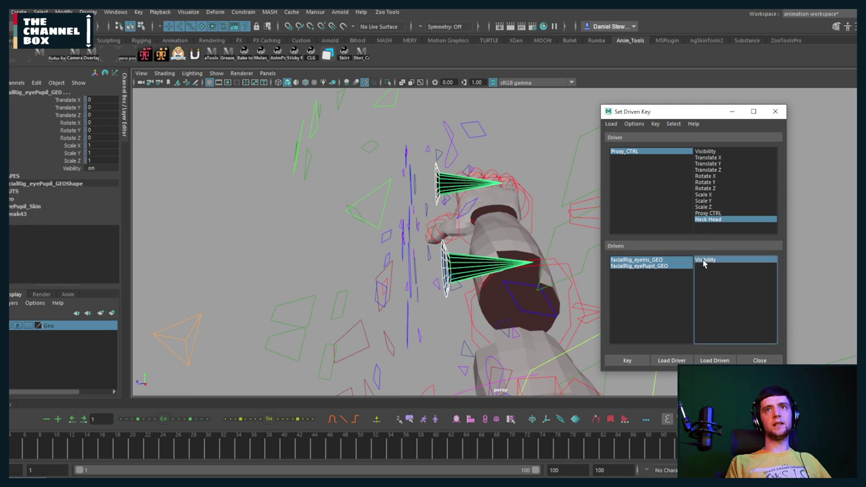
# Select Proxy_CTRL, set Neck Head to 1 and key the eye iris and pupil meshes' visibility on
pyautogui.keyDown('alt'); pyautogui.moveTo(510, 262); pyautogui.dragTo(102, 254, button='right'); pyautogui.keyUp('alt')
pyautogui.keyDown('alt'); pyautogui.moveTo(203, 275); pyautogui.dragTo(386, 293); pyautogui.keyUp('alt')
pyautogui.keyDown('alt'); pyautogui.moveTo(396, 292); pyautogui.dragTo(400, 91, button='middle'); pyautogui.keyUp('alt')
pyautogui.keyDown('alt'); pyautogui.moveTo(403, 270); pyautogui.dragTo(402, 242, button='middle'); pyautogui.keyUp('alt')
pyautogui.keyDown('alt'); pyautogui.moveTo(492, 257); pyautogui.dragTo(435, 251, button='middle'); pyautogui.keyUp('alt')
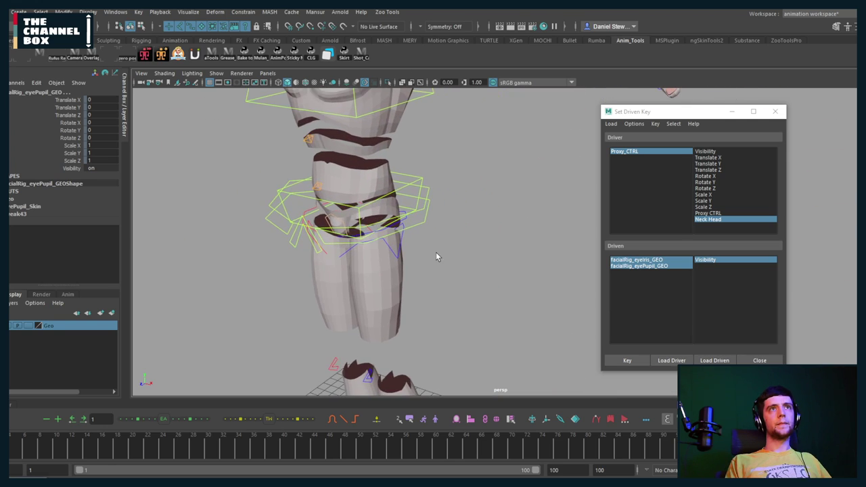
pyautogui.keyDown('alt'); pyautogui.moveTo(435, 252); pyautogui.dragTo(298, 257, button='right'); pyautogui.keyUp('alt')
pyautogui.keyDown('alt'); pyautogui.moveTo(298, 258); pyautogui.dragTo(355, 223, button='middle'); pyautogui.keyUp('alt')
pyautogui.keyDown('alt'); pyautogui.moveTo(355, 221); pyautogui.dragTo(439, 256); pyautogui.keyUp('alt')
pyautogui.click(462, 304)
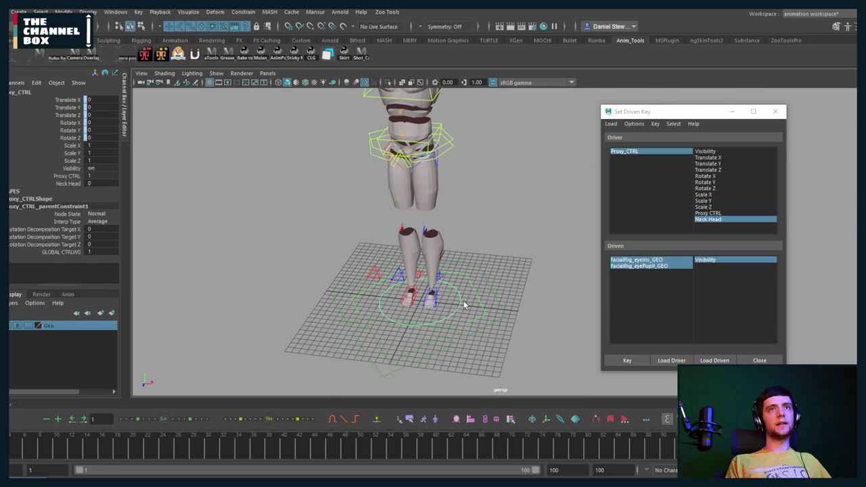
pyautogui.click(61, 183)
pyautogui.keyDown('alt'); pyautogui.moveTo(312, 135); pyautogui.dragTo(246, 359, button='middle'); pyautogui.keyUp('alt')
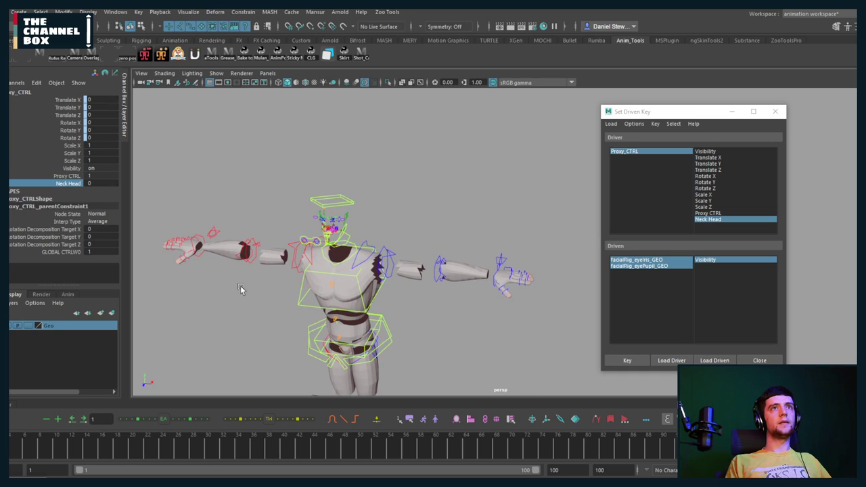
pyautogui.moveTo(239, 287); pyautogui.dragTo(337, 291, button='middle')
pyautogui.click(620, 363)
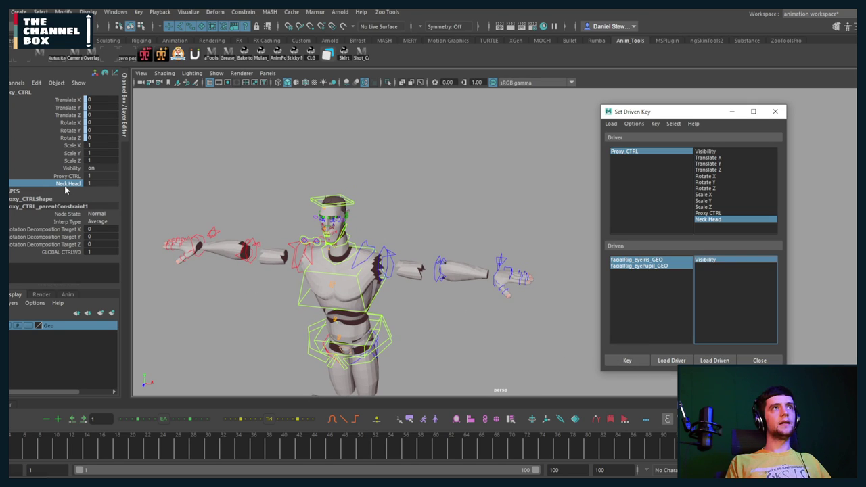
# Set Neck Head to 0 and turn off the facialRig_eyeIris_GEO mesh's visibility
pyautogui.moveTo(380, 230); pyautogui.dragTo(261, 242, button='middle')
pyautogui.scroll(5, 328, 203)
pyautogui.scroll(7, 347, 199)
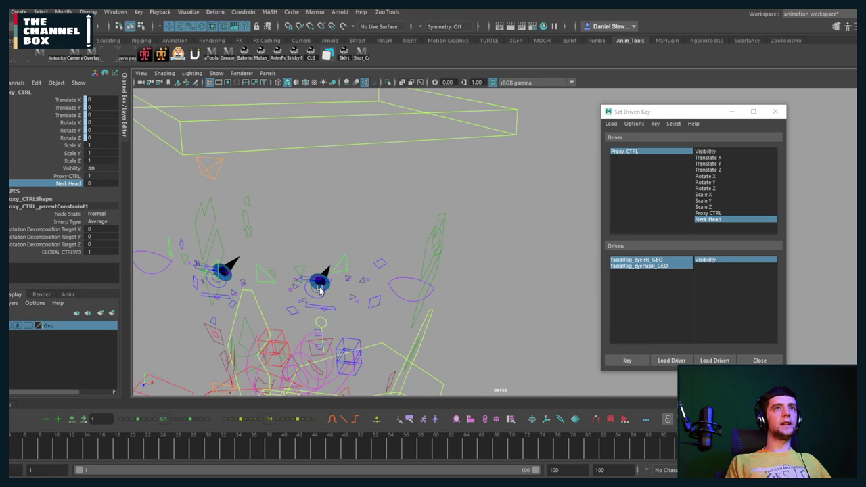
pyautogui.click(326, 287)
pyautogui.moveTo(327, 287)
pyautogui.keyDown('alt'); pyautogui.mouseDown()
pyautogui.moveTo(339, 283)
pyautogui.moveTo(316, 284)
pyautogui.mouseUp(); pyautogui.keyUp('alt')
pyautogui.click(99, 169)
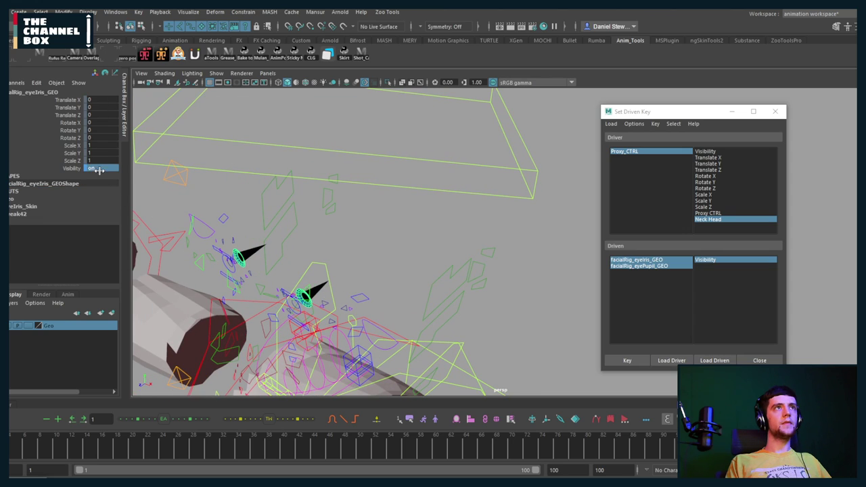
pyautogui.write('0')
pyautogui.press('Return')
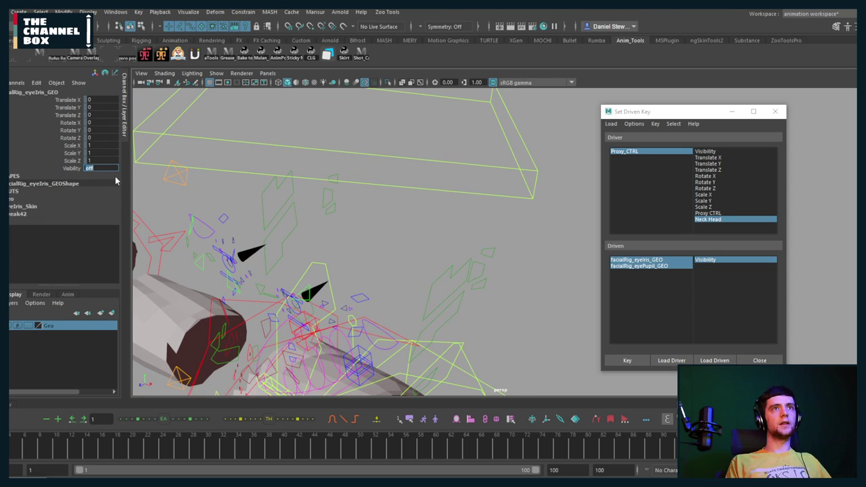
# Turn off facialRig_eyePupil_GEO's visibility and key the driven eye meshes at Neck Head 0
pyautogui.click(319, 293)
pyautogui.click(107, 167)
pyautogui.write('0')
pyautogui.press('Return')
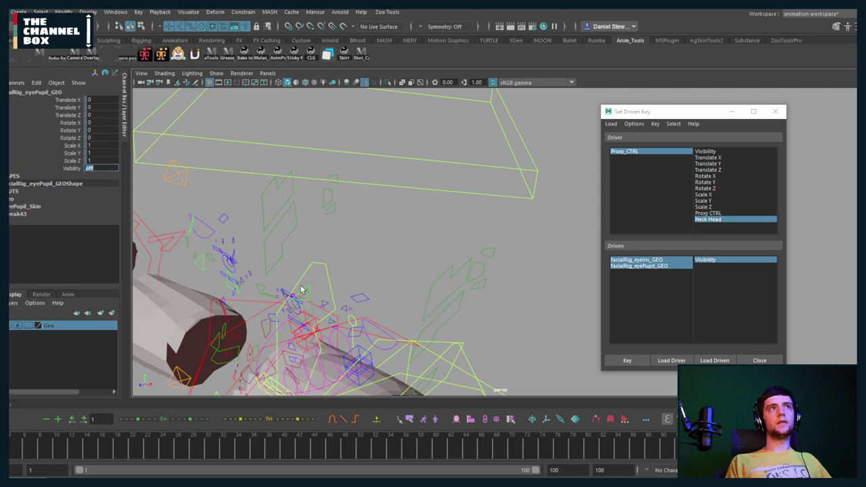
pyautogui.keyDown('alt'); pyautogui.moveTo(301, 290); pyautogui.dragTo(345, 244, button='middle'); pyautogui.keyUp('alt')
pyautogui.click(622, 361)
# Select Proxy_CTRL and scrub Neck Head to check the iris and pupil meshes' visibility switching
pyautogui.scroll(-4, 438, 304)
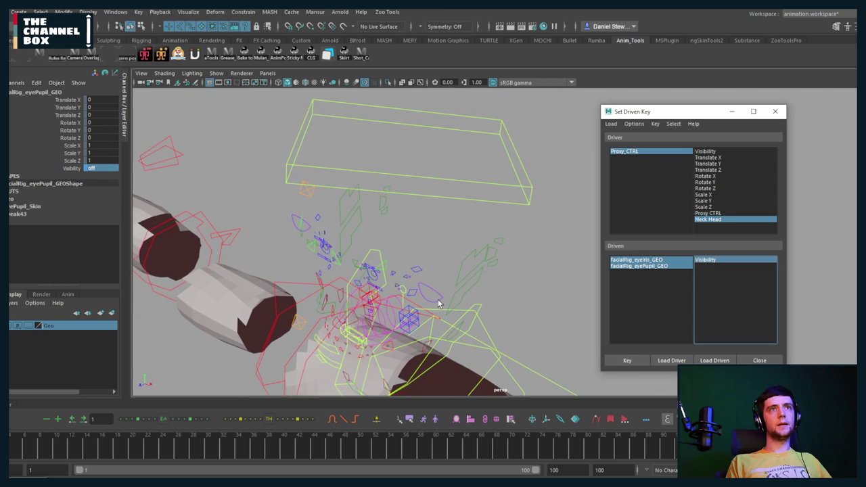
pyautogui.scroll(-5, 439, 303)
pyautogui.keyDown('alt'); pyautogui.moveTo(438, 304); pyautogui.dragTo(443, 196, button='middle'); pyautogui.keyUp('alt')
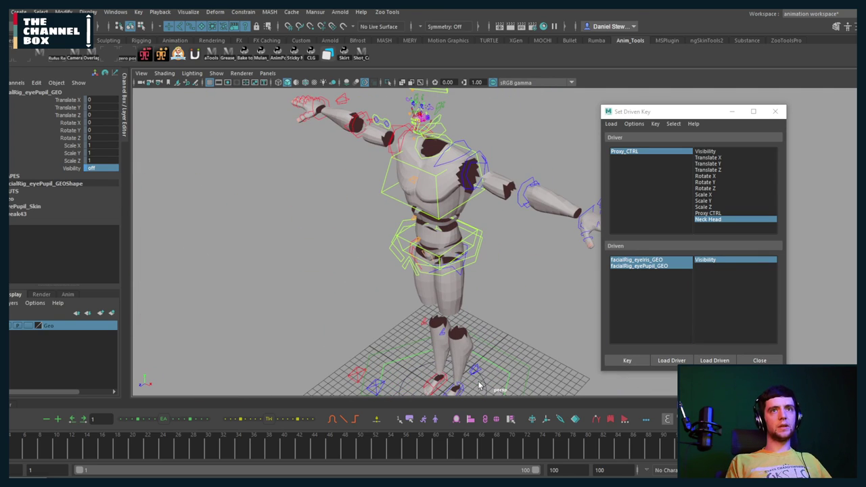
pyautogui.click(483, 373)
pyautogui.click(71, 185)
pyautogui.keyDown('alt'); pyautogui.moveTo(276, 135); pyautogui.dragTo(395, 211, button='middle'); pyautogui.keyUp('alt')
pyautogui.keyDown('alt'); pyautogui.moveTo(325, 233); pyautogui.dragTo(382, 197); pyautogui.keyUp('alt')
pyautogui.moveTo(342, 196); pyautogui.dragTo(237, 215, button='middle')
pyautogui.keyDown('alt'); pyautogui.moveTo(237, 214); pyautogui.dragTo(422, 150); pyautogui.keyUp('alt')
# Walk the hierarchy around the head control to look for the group that holds the facial controls
pyautogui.click(422, 167)
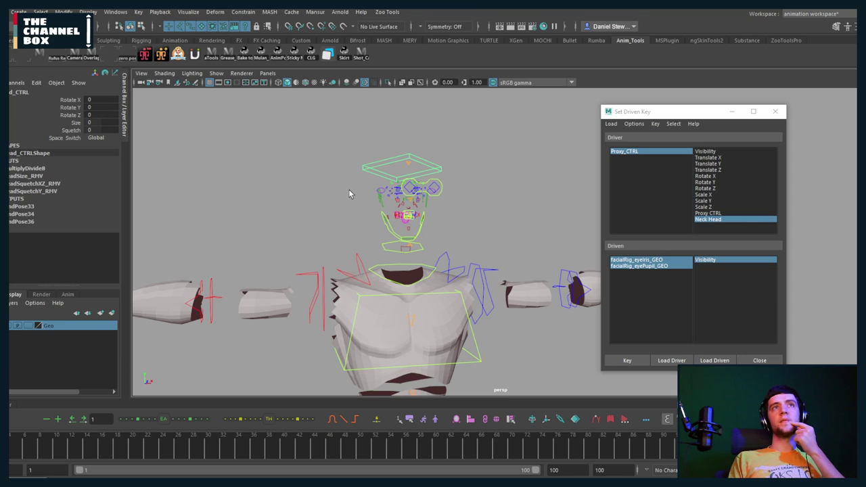
pyautogui.press('Up')
pyautogui.press('Up')
pyautogui.press('Up')
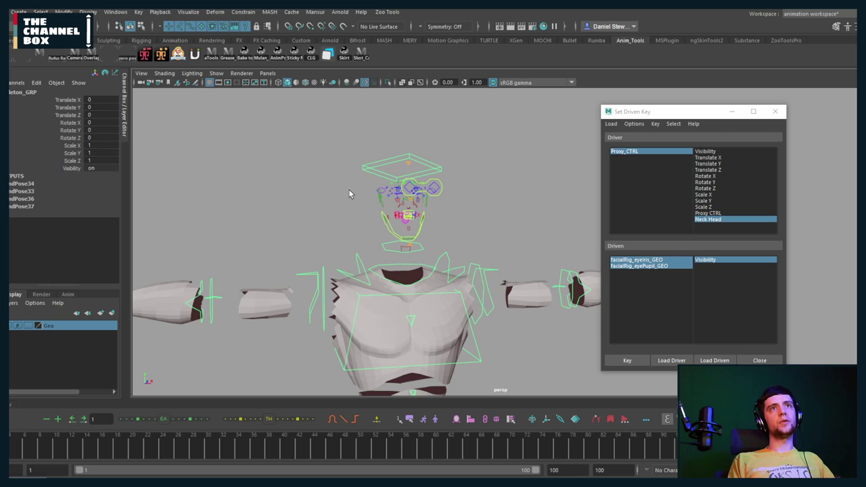
pyautogui.press('Down')
pyautogui.press('Down')
pyautogui.press('Down')
pyautogui.press('Down')
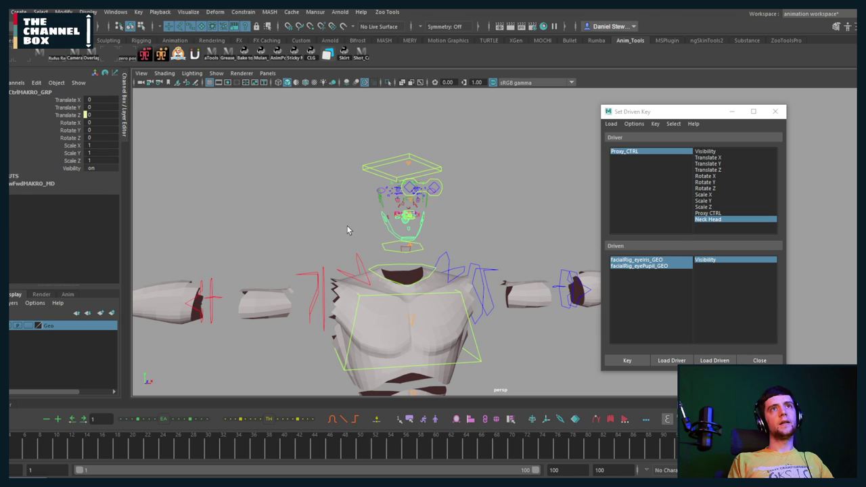
# Select faceRig_GRP, the parent group of the facial controls, and load it as the driven object with Visibility as its attribute
pyautogui.press('Down')
pyautogui.press('Down')
pyautogui.press('Down')
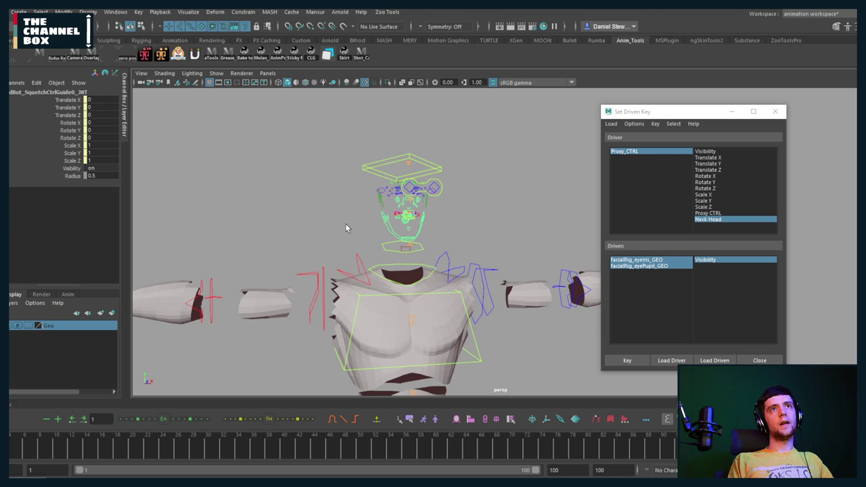
pyautogui.press('Up')
pyautogui.press('Up')
pyautogui.press('Up')
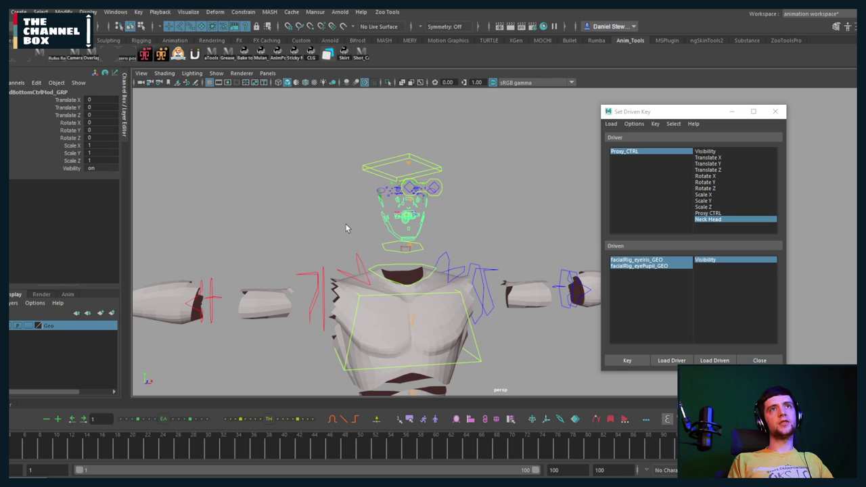
pyautogui.press('Down')
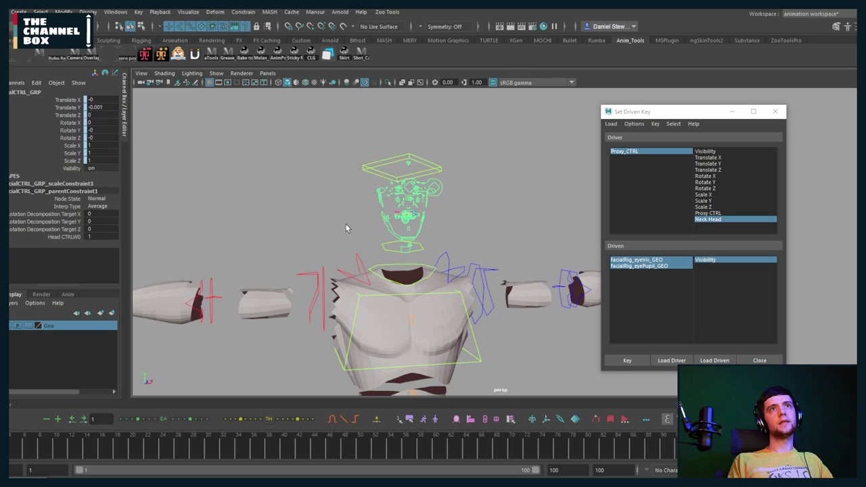
pyautogui.press('Down')
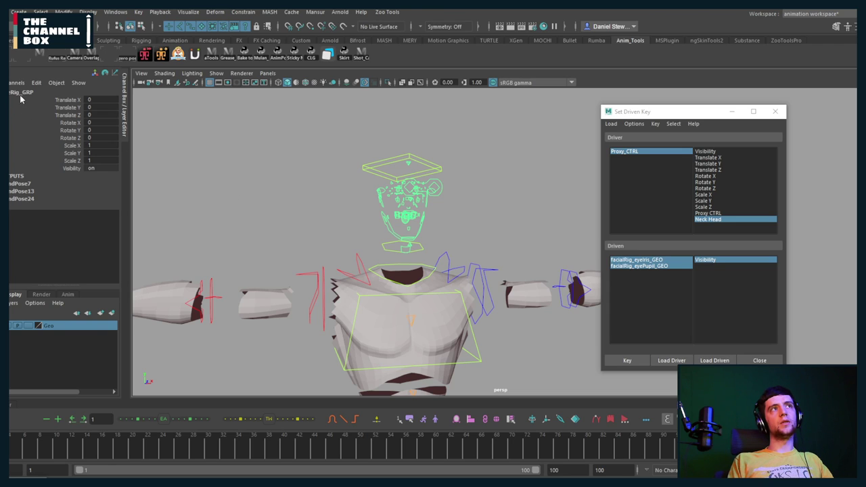
pyautogui.keyDown('alt'); pyautogui.moveTo(465, 212); pyautogui.dragTo(408, 215); pyautogui.keyUp('alt')
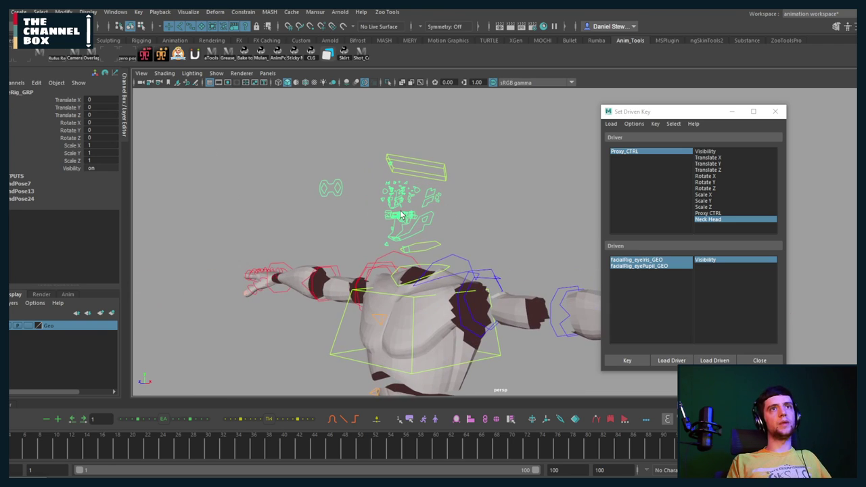
pyautogui.press('Up')
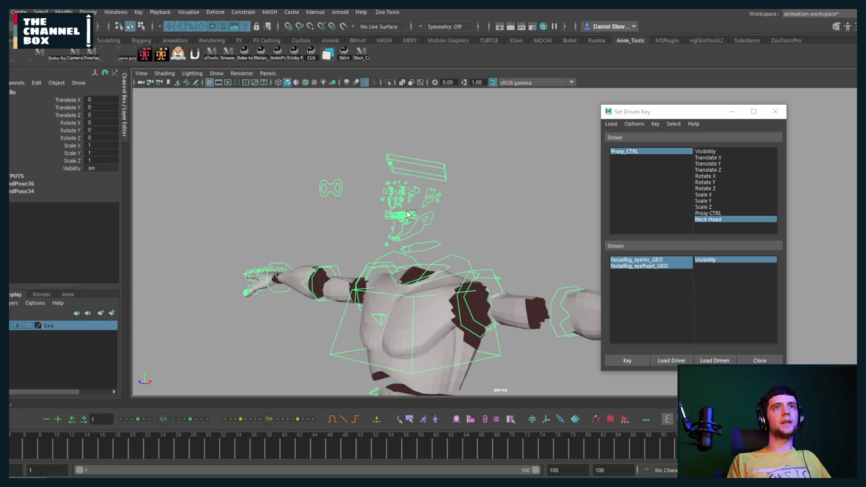
pyautogui.press('Down')
pyautogui.keyDown('alt'); pyautogui.moveTo(393, 215); pyautogui.dragTo(379, 192); pyautogui.keyUp('alt')
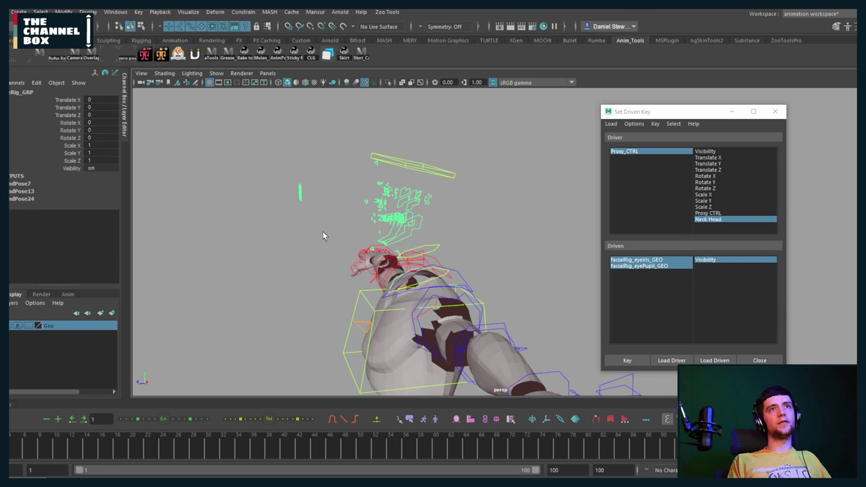
pyautogui.keyDown('alt'); pyautogui.moveTo(322, 231); pyautogui.dragTo(350, 248); pyautogui.keyUp('alt')
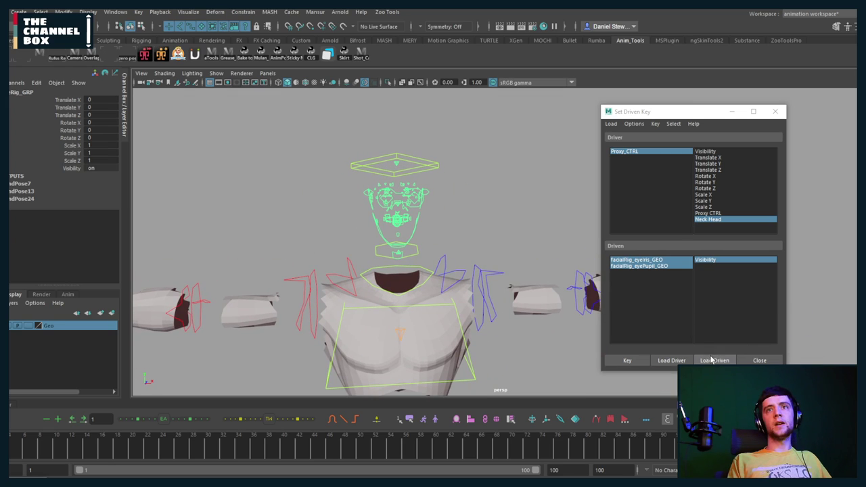
pyautogui.click(709, 361)
pyautogui.click(707, 261)
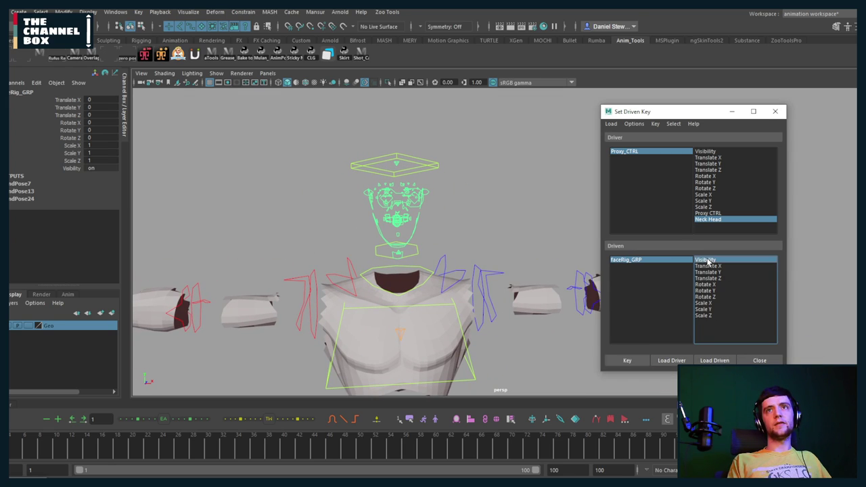
# Select Proxy_CTRL, switch Neck Head on and key faceRig_GRP's visibility on
pyautogui.scroll(-3, 453, 273)
pyautogui.scroll(-1, 453, 273)
pyautogui.keyDown('alt'); pyautogui.moveTo(453, 274); pyautogui.dragTo(417, 180, button='middle'); pyautogui.keyUp('alt')
pyautogui.scroll(3, 411, 240)
pyautogui.keyDown('alt'); pyautogui.moveTo(410, 241); pyautogui.dragTo(432, 231, button='middle'); pyautogui.keyUp('alt')
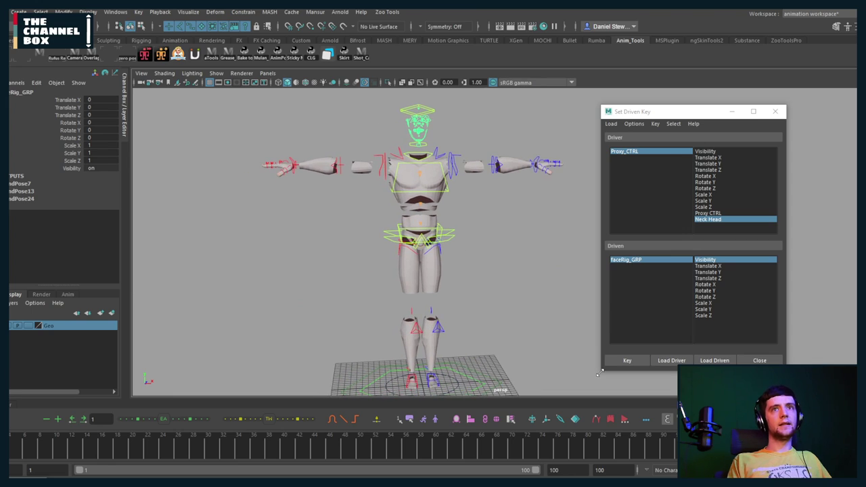
pyautogui.click(451, 380)
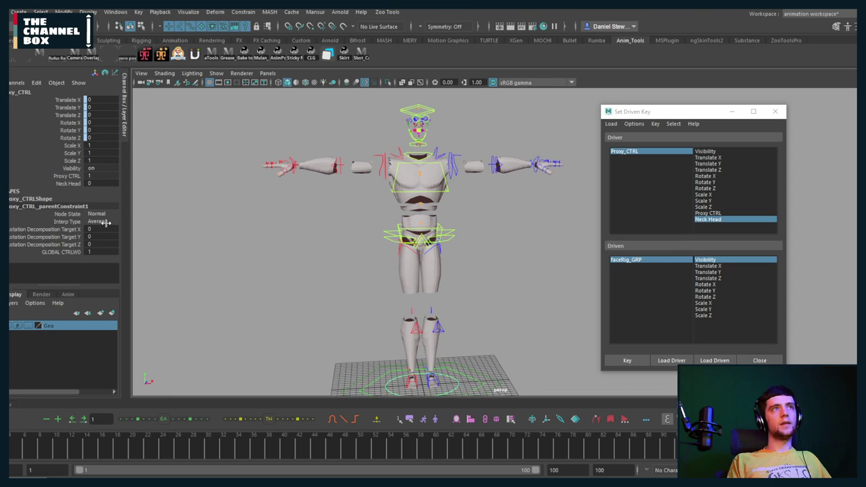
pyautogui.click(626, 360)
# With Neck Head at 0, reselect faceRig_GRP, set its Visibility to off and key it
pyautogui.scroll(5, 370, 161)
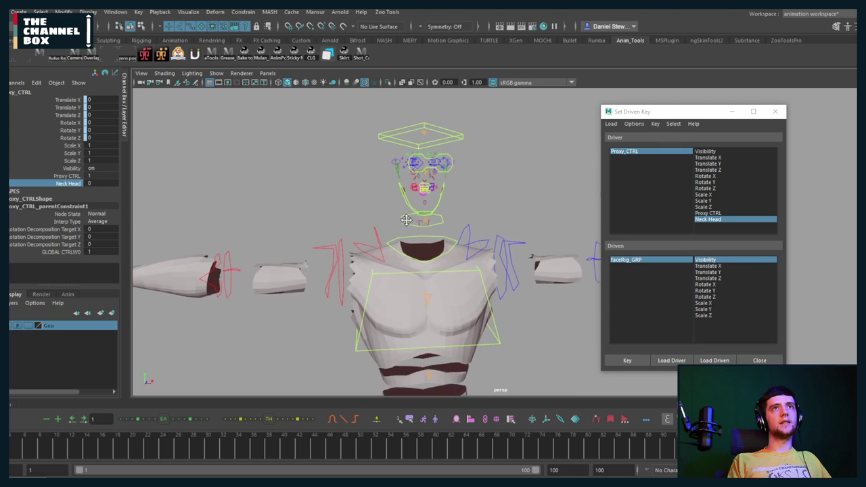
pyautogui.click(411, 226)
pyautogui.press('Up')
pyautogui.press('Up')
pyautogui.press('Up')
pyautogui.press('Up')
pyautogui.press('Up')
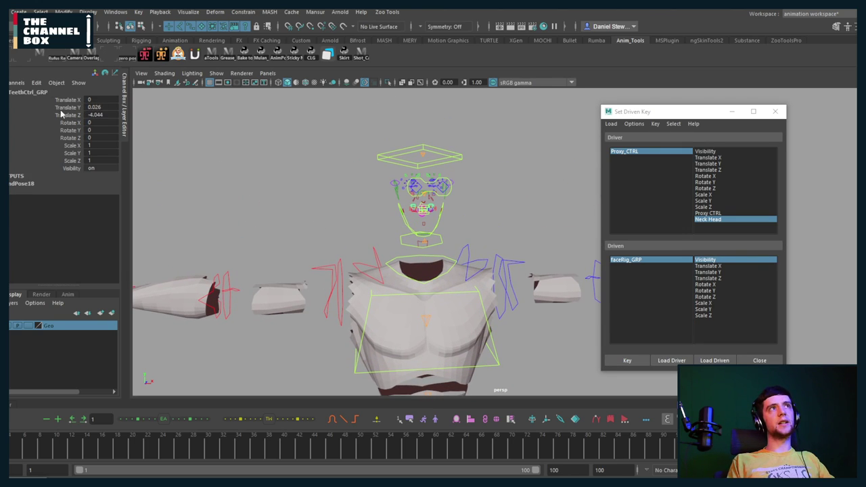
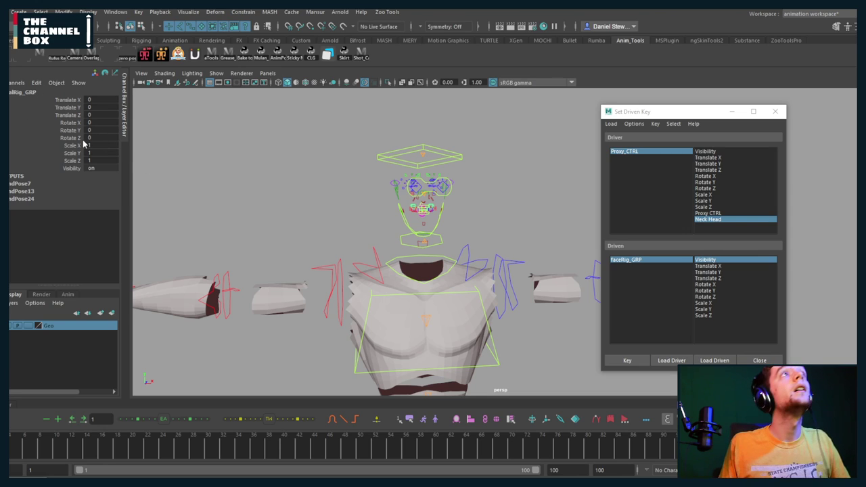
pyautogui.press('Up')
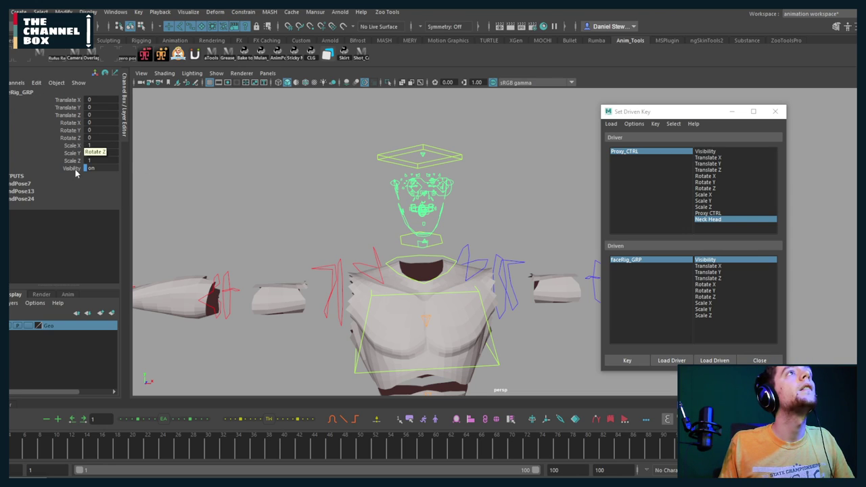
pyautogui.doubleClick(91, 167)
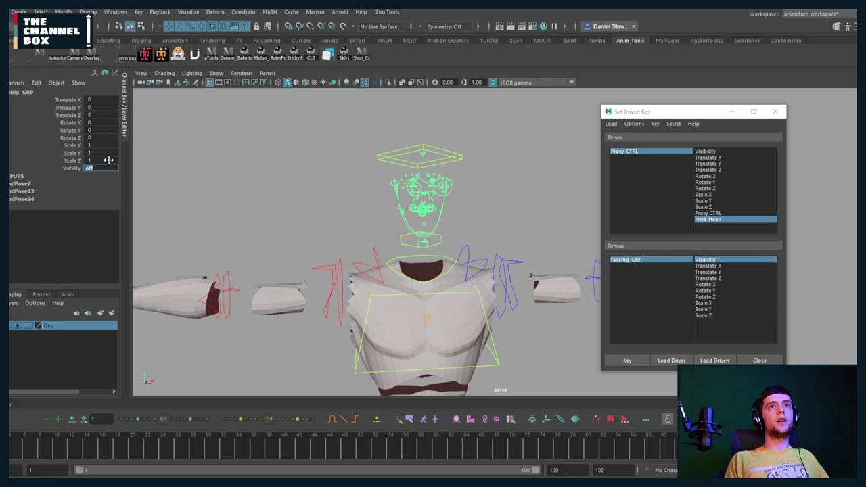
pyautogui.write('off')
pyautogui.press('Return')
pyautogui.click(627, 360)
# Select Proxy_CTRL and scrub Neck Head to check the facial controls' visibility together with the head
pyautogui.scroll(-2, 416, 301)
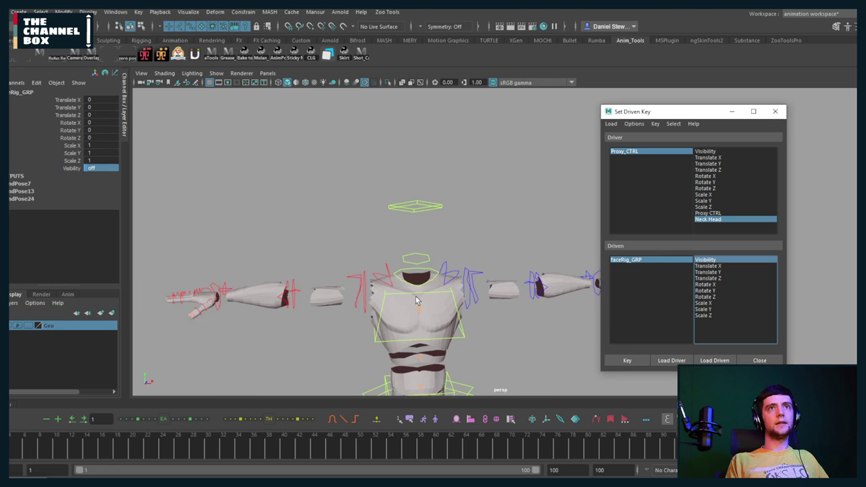
pyautogui.keyDown('alt'); pyautogui.moveTo(416, 300); pyautogui.dragTo(426, 121, button='middle'); pyautogui.keyUp('alt')
pyautogui.keyDown('alt'); pyautogui.moveTo(451, 333); pyautogui.dragTo(469, 372, button='middle'); pyautogui.keyUp('alt')
pyautogui.click(492, 262)
pyautogui.click(483, 290)
pyautogui.keyDown('alt'); pyautogui.moveTo(349, 112); pyautogui.dragTo(349, 266, button='middle'); pyautogui.keyUp('alt')
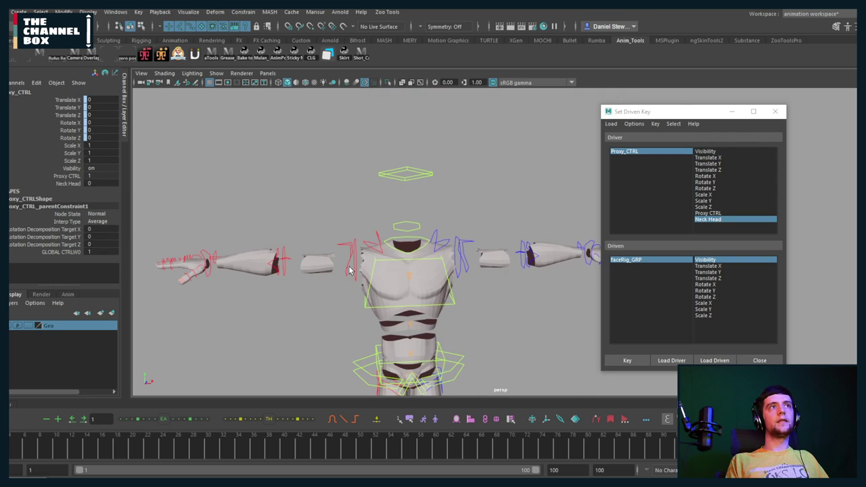
pyautogui.click(68, 183)
pyautogui.moveTo(259, 198); pyautogui.dragTo(146, 223, button='middle')
pyautogui.keyDown('alt'); pyautogui.moveTo(365, 207); pyautogui.dragTo(421, 240, button='right'); pyautogui.keyUp('alt')
pyautogui.keyDown('alt'); pyautogui.moveTo(303, 191); pyautogui.dragTo(361, 209, button='middle'); pyautogui.keyUp('alt')
# Select neckBaseMod_GRP, the parent group of the neck base control, and load it as the driven object with Visibility as its attribute
pyautogui.click(392, 234)
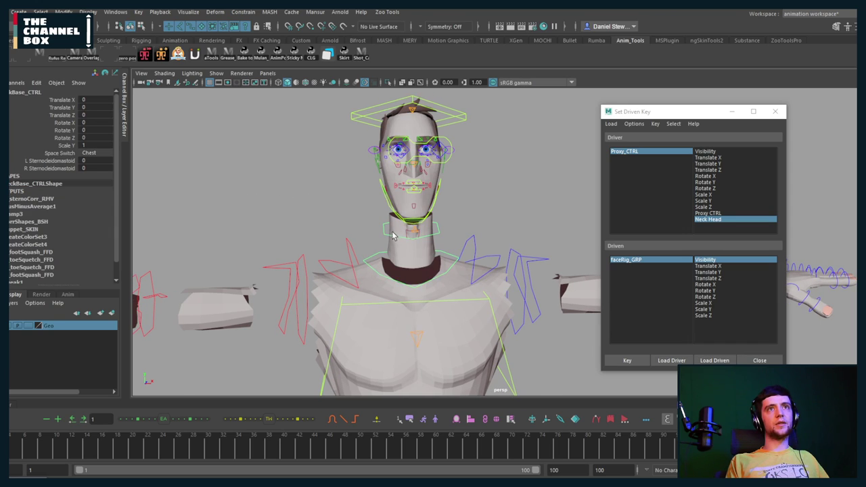
pyautogui.press('Up')
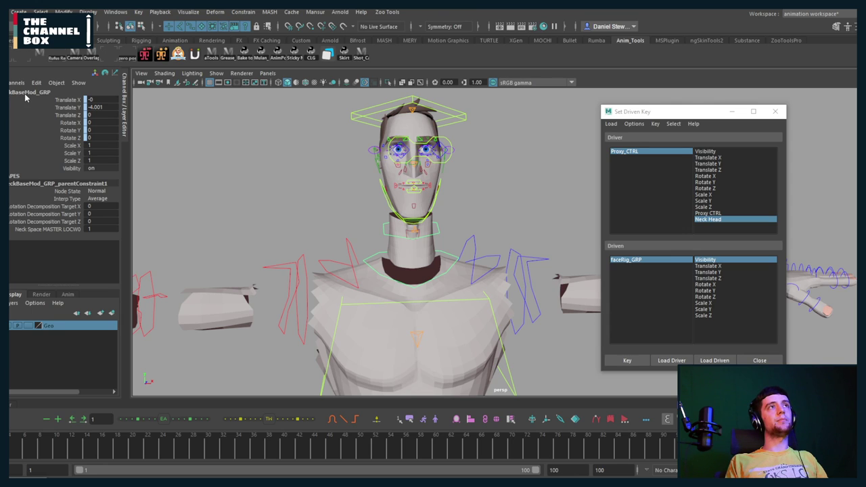
pyautogui.click(715, 360)
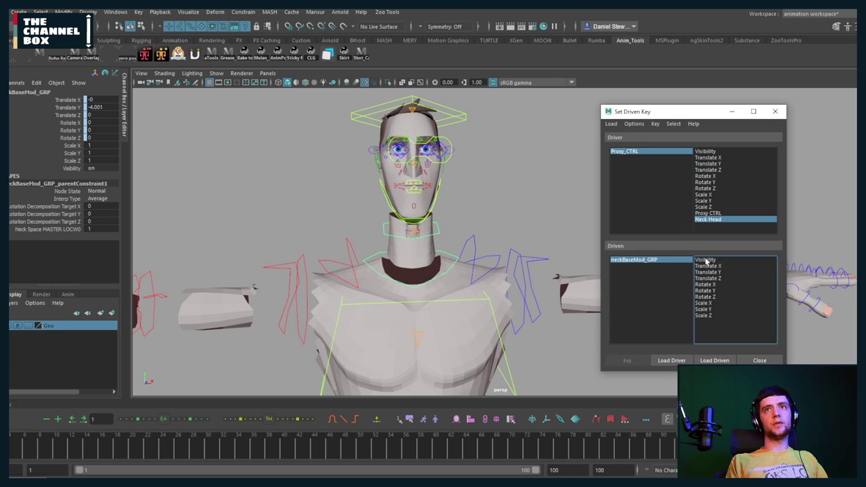
pyautogui.click(706, 260)
pyautogui.scroll(-5, 432, 291)
pyautogui.scroll(5, 430, 290)
pyautogui.keyDown('alt'); pyautogui.moveTo(428, 290); pyautogui.dragTo(394, 188, button='middle'); pyautogui.keyUp('alt')
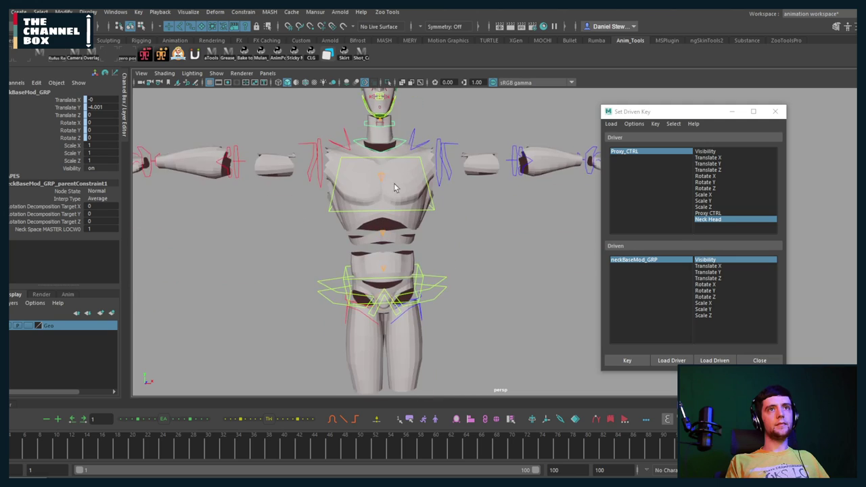
# Key neckBaseMod_GRP's visibility on, and select Proxy_CTRL to set its Neck Head to 0
pyautogui.scroll(-5, 395, 188)
pyautogui.click(616, 362)
pyautogui.keyDown('alt'); pyautogui.moveTo(449, 317); pyautogui.dragTo(464, 207, button='middle'); pyautogui.keyUp('alt')
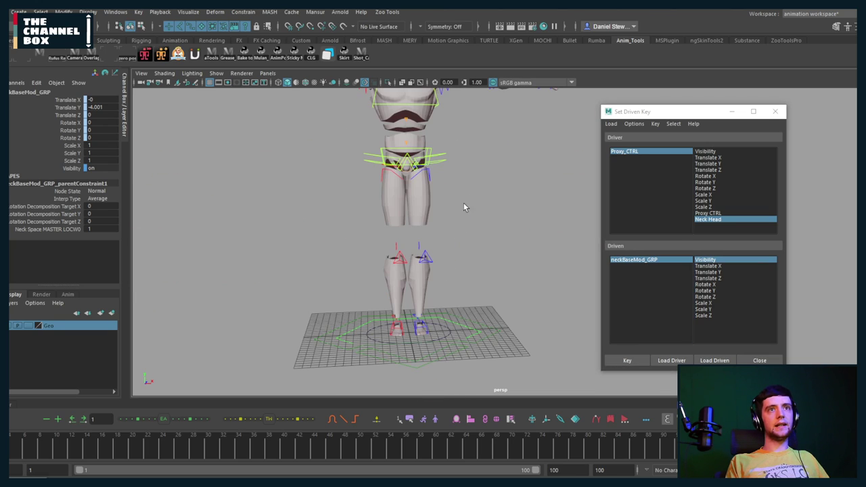
pyautogui.click(447, 330)
pyautogui.click(74, 184)
pyautogui.moveTo(289, 183); pyautogui.dragTo(250, 183, button='middle')
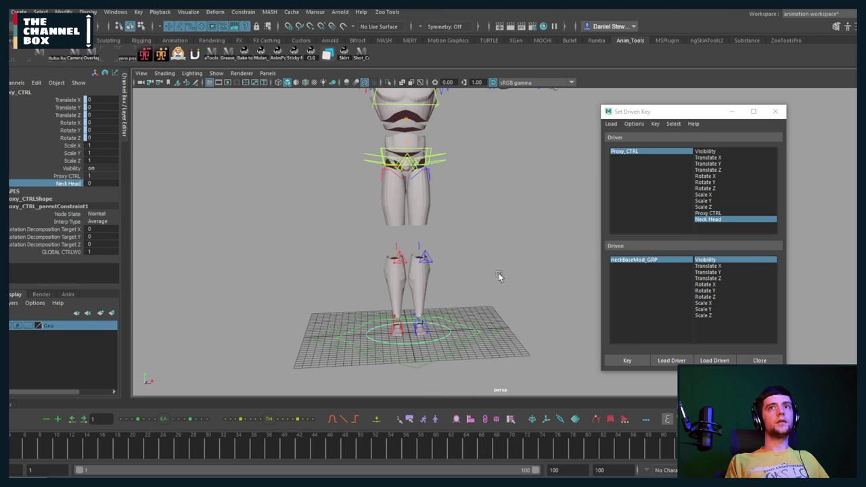
# Reselect neckBaseMod_GRP, the neck base control's parent group, set its Visibility to off and key it
pyautogui.keyDown('alt'); pyautogui.moveTo(359, 132); pyautogui.dragTo(388, 201, button='middle'); pyautogui.keyUp('alt')
pyautogui.keyDown('alt'); pyautogui.moveTo(388, 201); pyautogui.dragTo(408, 269, button='right'); pyautogui.keyUp('alt')
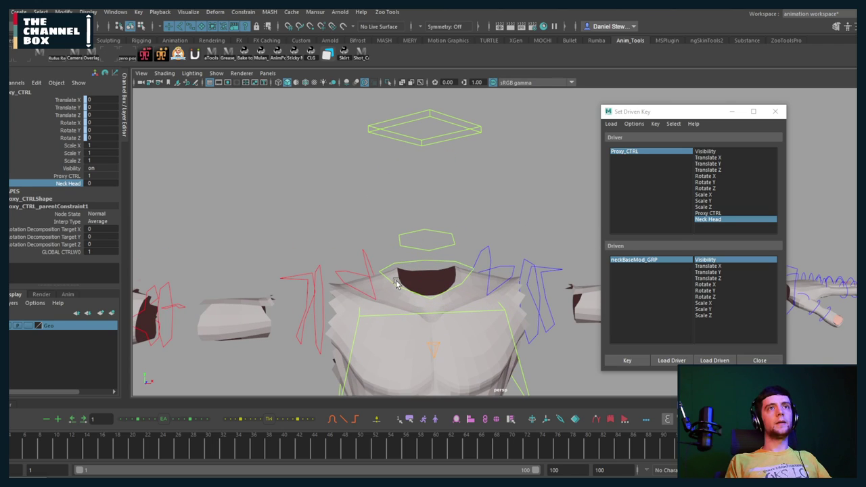
pyautogui.click(396, 281)
pyautogui.click(384, 274)
pyautogui.press('Up')
pyautogui.click(92, 168)
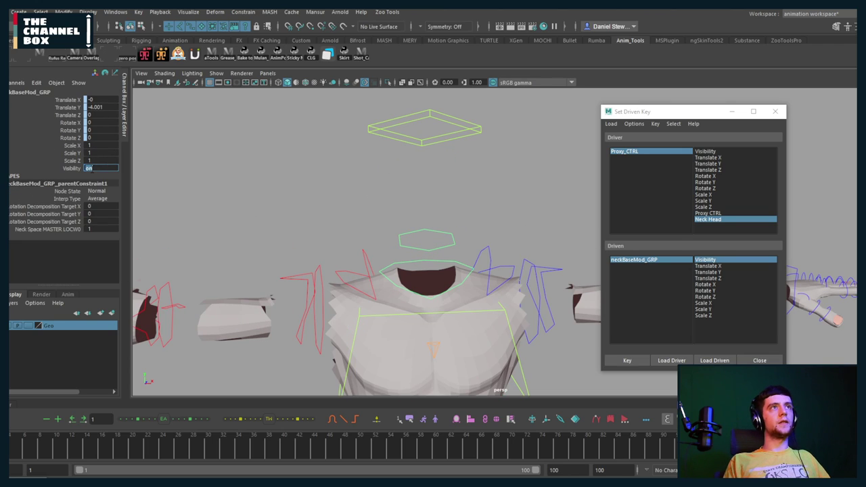
pyautogui.write('0')
pyautogui.press('Return')
pyautogui.click(615, 360)
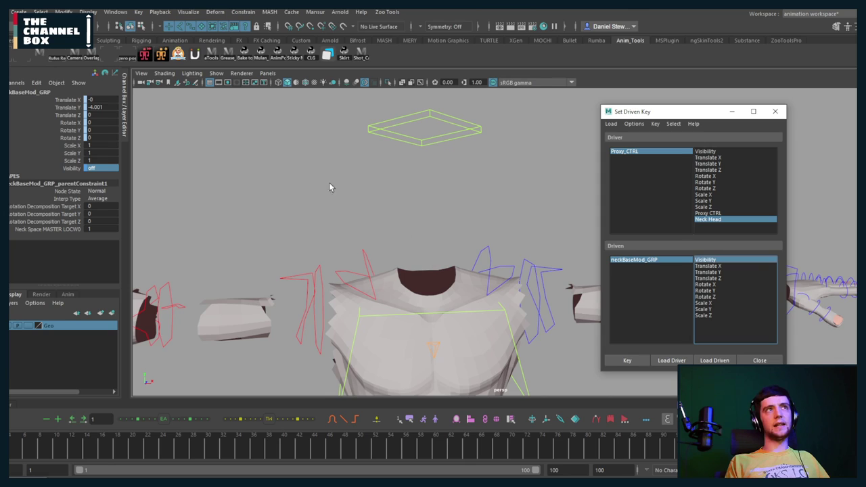
pyautogui.scroll(-5, 329, 182)
pyautogui.scroll(-3, 356, 238)
pyautogui.scroll(3, 372, 189)
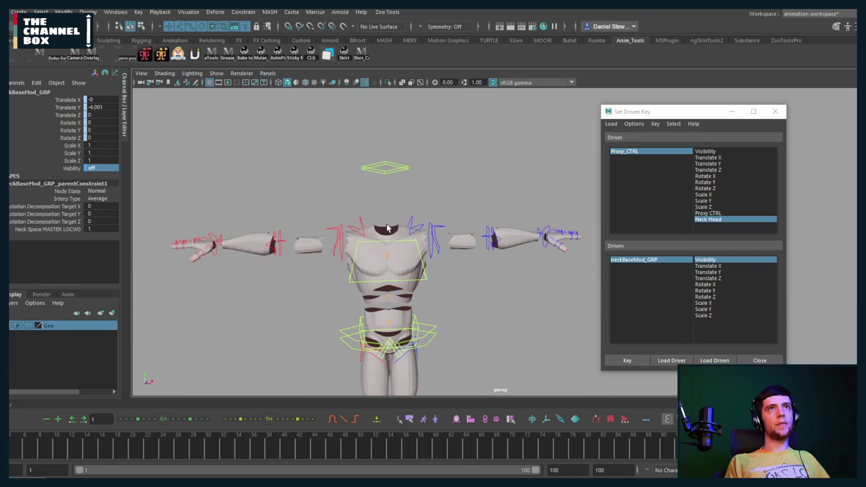
pyautogui.click(380, 173)
pyautogui.press('Up')
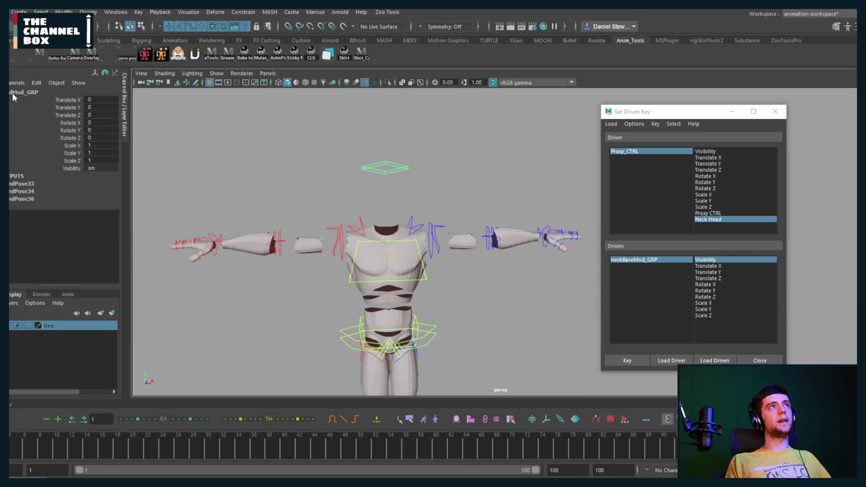
# Set Proxy_CTRL's Neck Head to 1 and load headMod_GRP, the head control's parent group, as the driven object
pyautogui.keyDown('alt'); pyautogui.moveTo(390, 310); pyautogui.dragTo(377, 164, button='middle'); pyautogui.keyUp('alt')
pyautogui.keyDown('alt'); pyautogui.moveTo(388, 372); pyautogui.dragTo(388, 332, button='middle'); pyautogui.keyUp('alt')
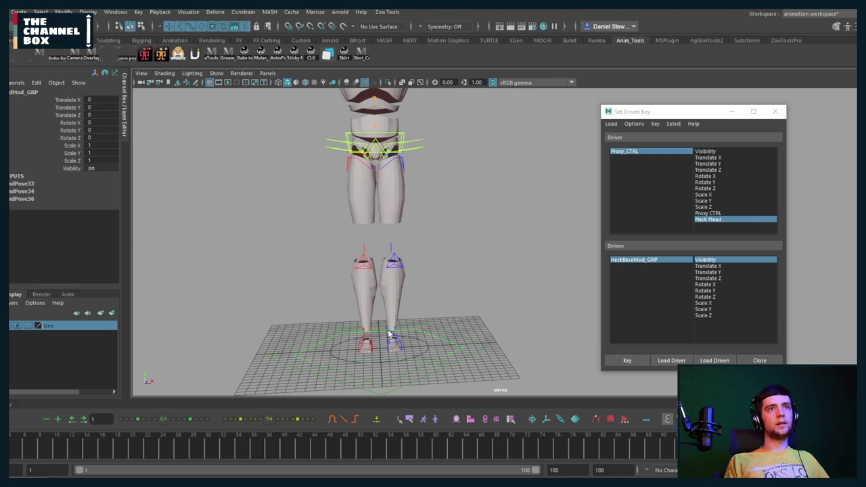
pyautogui.click(431, 343)
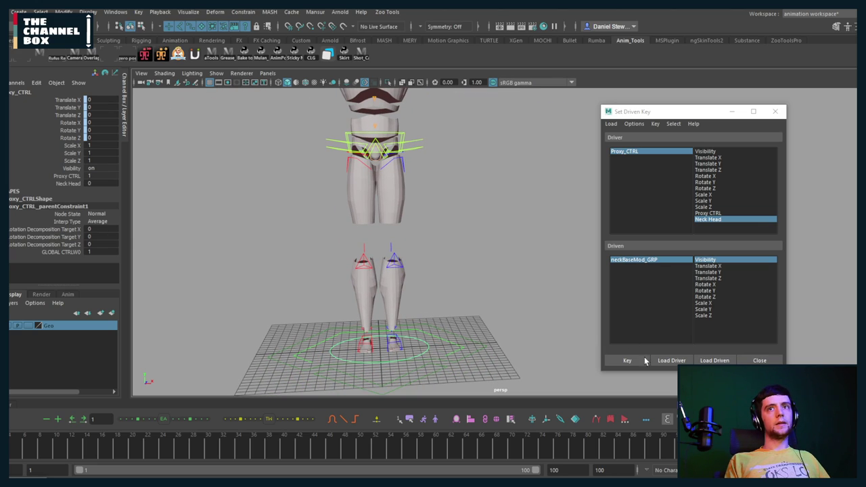
pyautogui.click(71, 185)
pyautogui.moveTo(171, 202); pyautogui.dragTo(426, 344, button='middle')
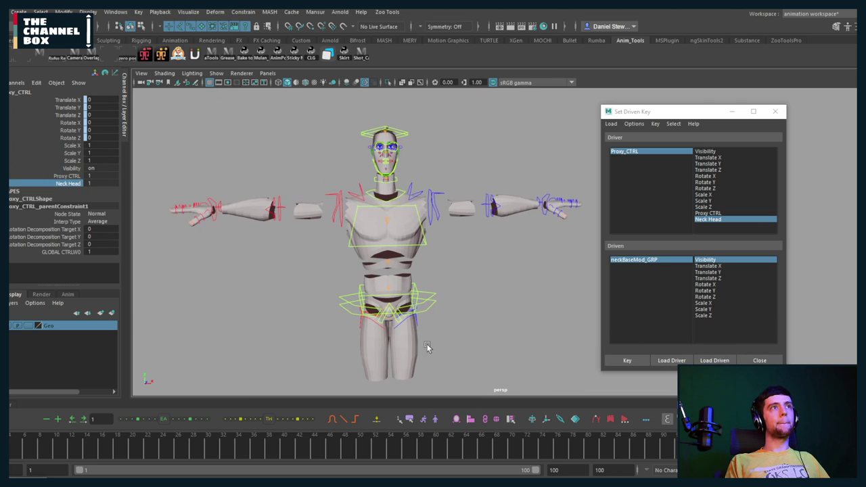
pyautogui.click(366, 137)
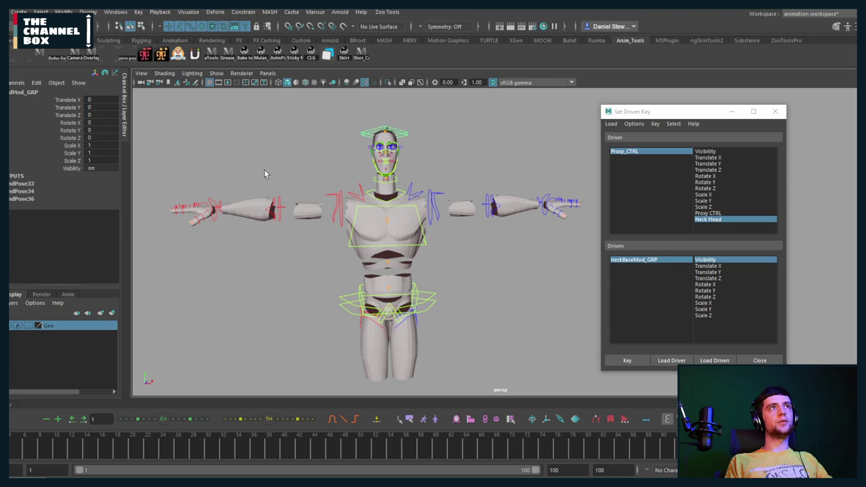
pyautogui.click(714, 360)
# Key headMod_GRP's visibility on, and select Proxy_CTRL to set its Neck Head to 0
pyautogui.keyDown('alt'); pyautogui.moveTo(420, 382); pyautogui.dragTo(424, 333, button='middle'); pyautogui.keyUp('alt')
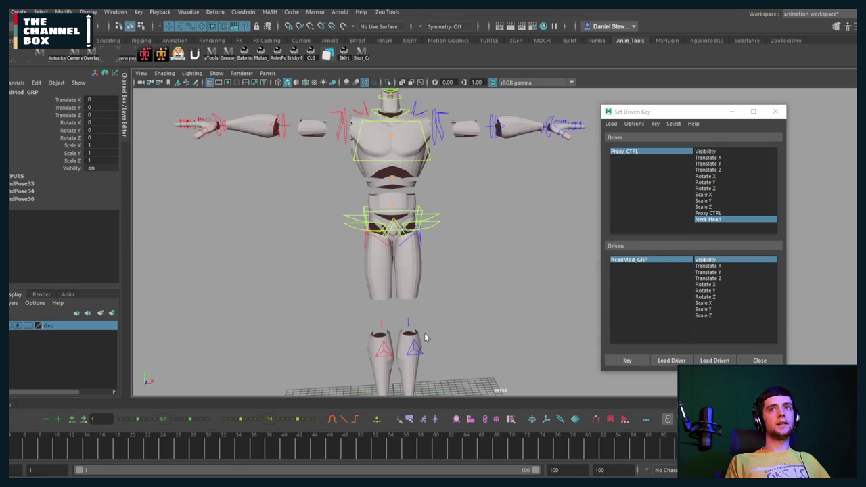
pyautogui.keyDown('alt'); pyautogui.moveTo(520, 355); pyautogui.dragTo(444, 325); pyautogui.keyUp('alt')
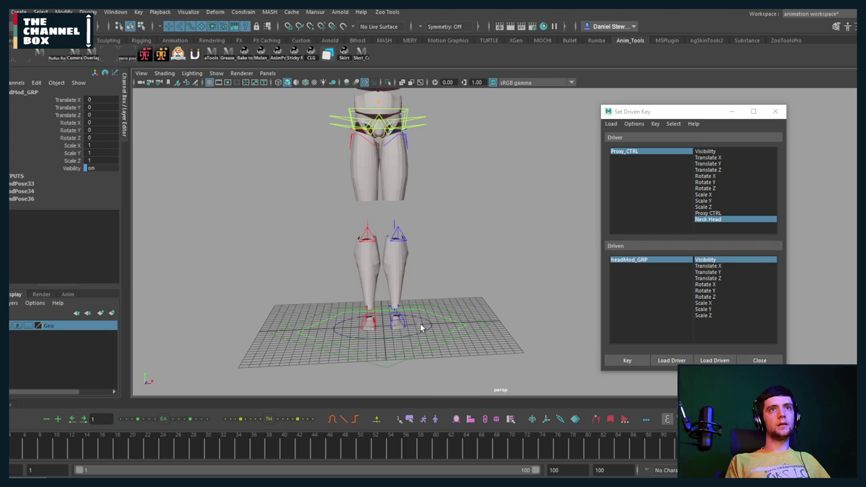
pyautogui.click(420, 322)
pyautogui.click(68, 184)
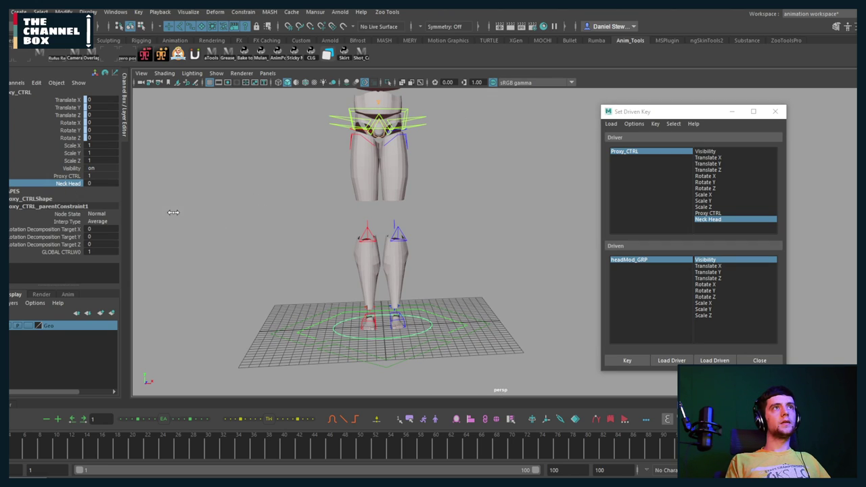
# Reselect headMod_GRP through the head control, set its Visibility to off and key it
pyautogui.keyDown('alt'); pyautogui.moveTo(311, 151); pyautogui.dragTo(302, 278, button='middle'); pyautogui.keyUp('alt')
pyautogui.keyDown('alt'); pyautogui.moveTo(358, 148); pyautogui.dragTo(359, 218, button='middle'); pyautogui.keyUp('alt')
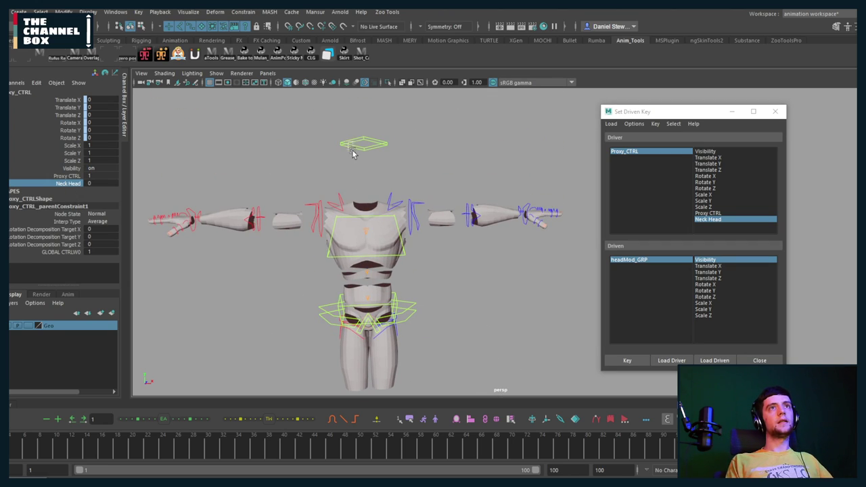
pyautogui.click(352, 151)
pyautogui.doubleClick(90, 169)
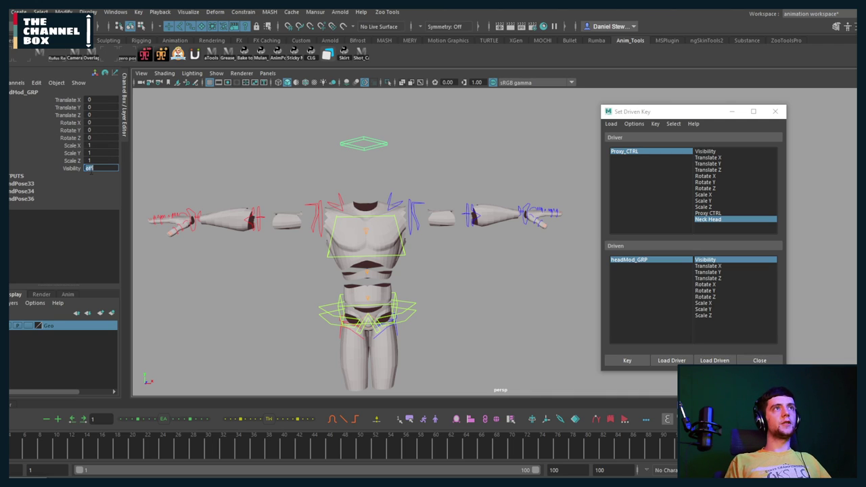
pyautogui.write('off')
pyautogui.press('Return')
pyautogui.click(618, 362)
# Select Proxy_CTRL and scrub Neck Head between 0 and 1 to check the head and neck controls' visibility
pyautogui.keyDown('alt'); pyautogui.moveTo(454, 358); pyautogui.dragTo(437, 382, button='middle'); pyautogui.keyUp('alt')
pyautogui.click(433, 335)
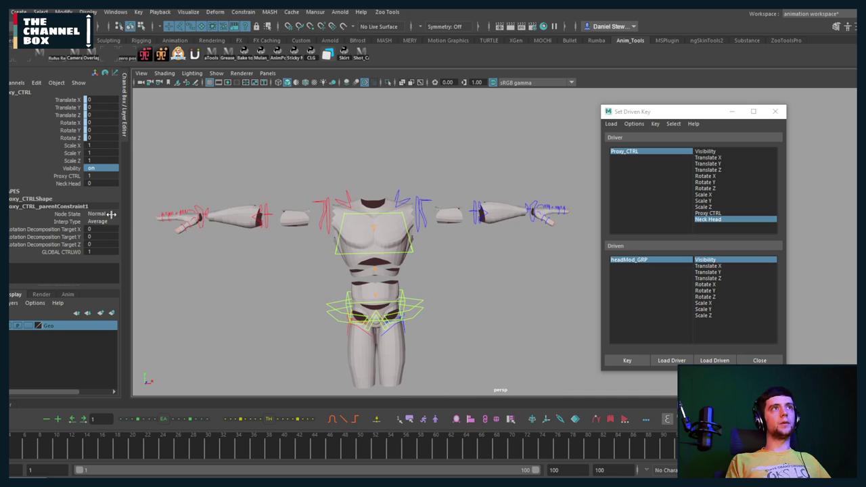
pyautogui.click(67, 183)
pyautogui.moveTo(255, 270); pyautogui.dragTo(321, 268, button='middle')
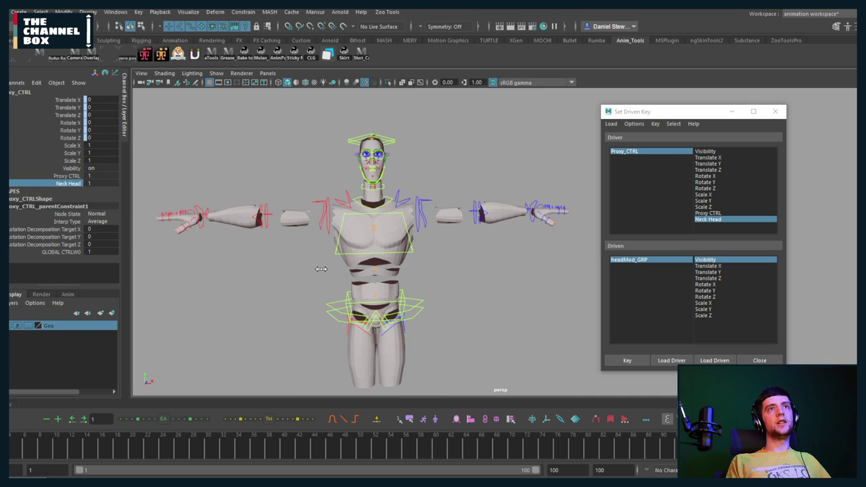
pyautogui.moveTo(501, 294); pyautogui.dragTo(353, 281, button='middle')
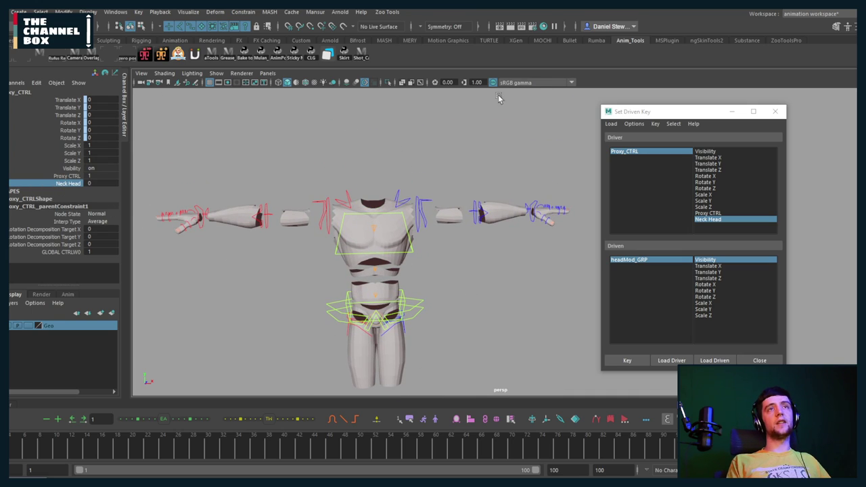
# Set Proxy CTRL to 0 and scrub Neck Head to inspect the head switch on the full body mesh
pyautogui.click(67, 176)
pyautogui.moveTo(298, 164); pyautogui.dragTo(389, 149, button='middle')
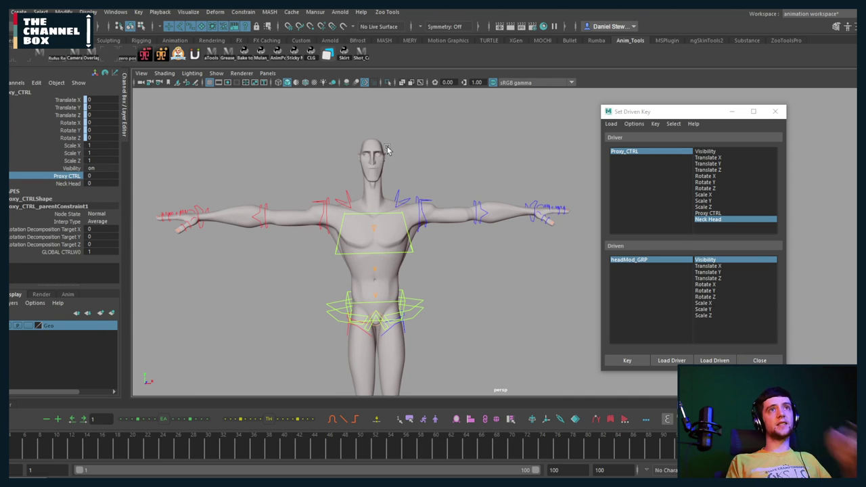
pyautogui.scroll(4, 351, 171)
pyautogui.keyDown('alt'); pyautogui.moveTo(379, 154); pyautogui.dragTo(74, 212); pyautogui.keyUp('alt')
pyautogui.click(67, 183)
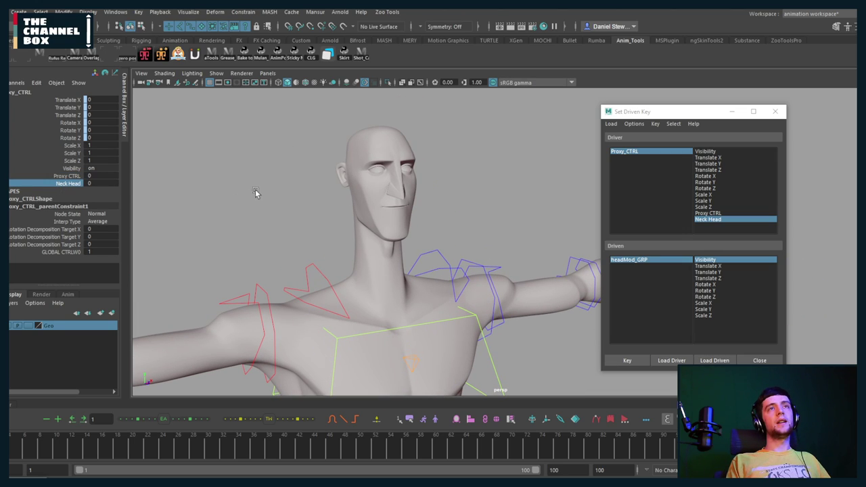
pyautogui.moveTo(257, 196); pyautogui.dragTo(170, 221, button='middle')
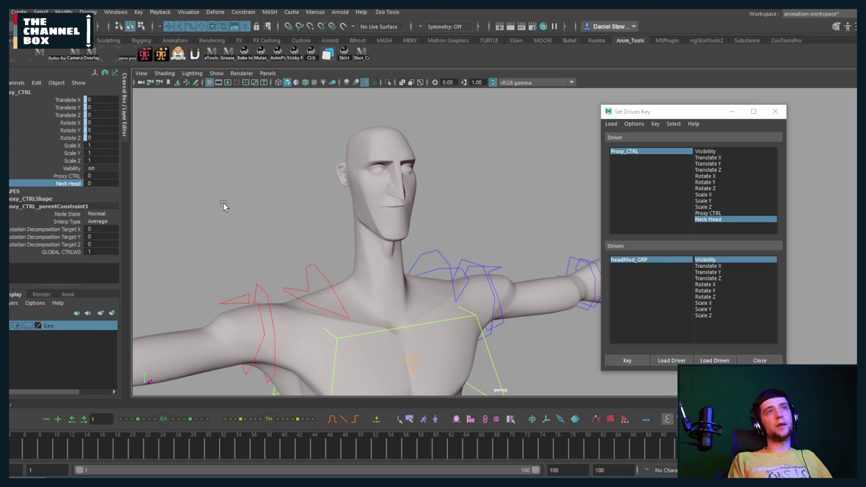
pyautogui.moveTo(222, 205); pyautogui.dragTo(276, 203, button='middle')
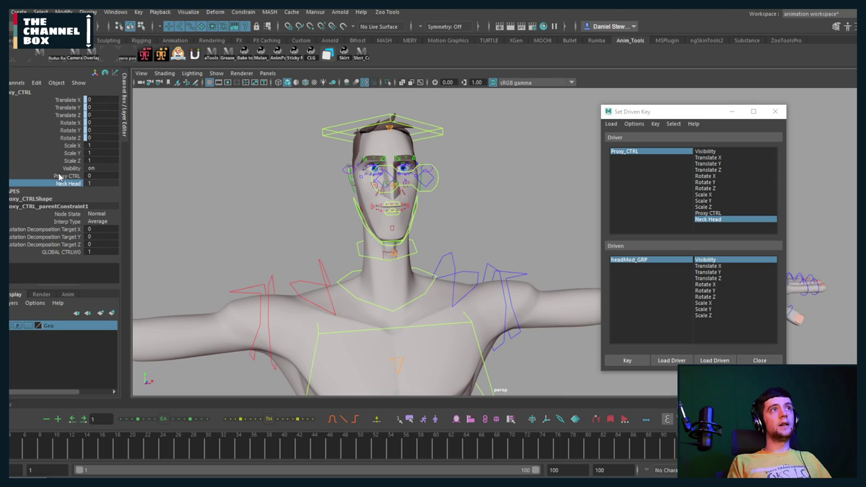
# Set Proxy CTRL to 1 and scrub Neck Head on the proxy rig, leaving it at 1
pyautogui.click(67, 175)
pyautogui.moveTo(195, 184); pyautogui.dragTo(211, 191, button='middle')
pyautogui.click(59, 184)
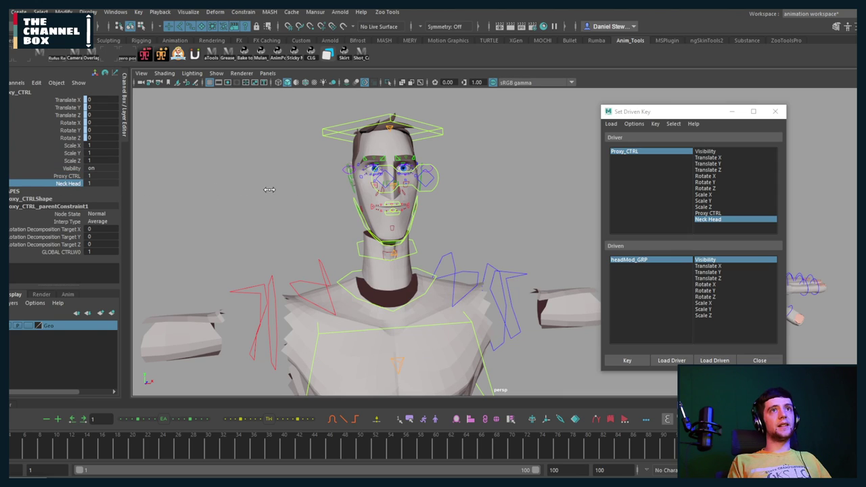
pyautogui.moveTo(269, 189); pyautogui.dragTo(265, 216, button='middle')
pyautogui.scroll(-5, 330, 193)
pyautogui.moveTo(331, 193)
pyautogui.keyDown('alt'); pyautogui.mouseDown()
pyautogui.moveTo(317, 173)
pyautogui.moveTo(370, 172)
pyautogui.moveTo(338, 193)
pyautogui.mouseUp(); pyautogui.keyUp('alt')
pyautogui.scroll(-4, 358, 183)
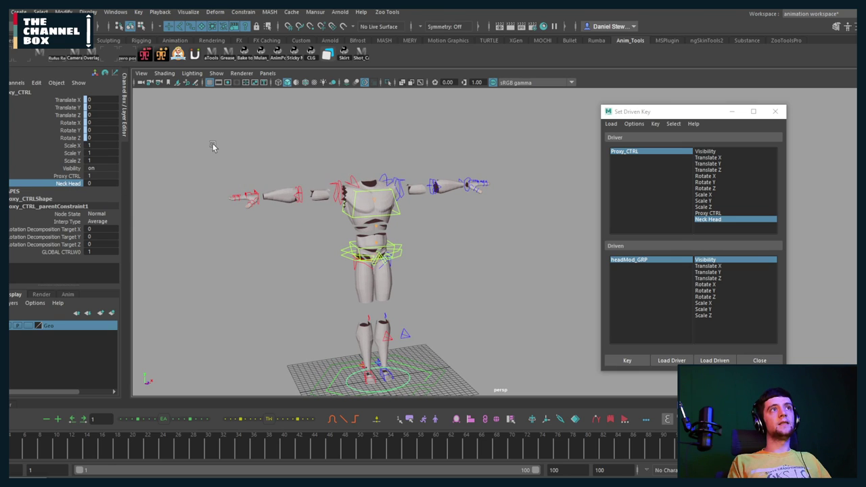
pyautogui.moveTo(212, 147); pyautogui.dragTo(217, 149, button='middle')
pyautogui.scroll(3, 263, 179)
pyautogui.scroll(4, 284, 177)
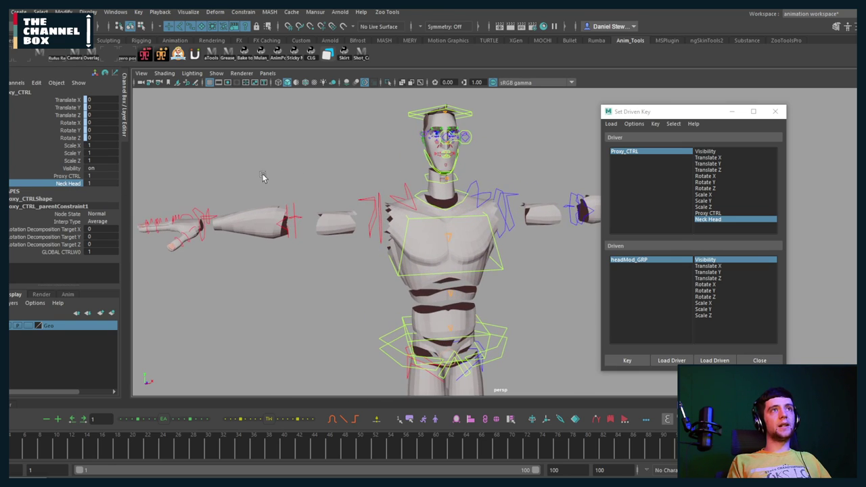
pyautogui.keyDown('alt'); pyautogui.moveTo(263, 176); pyautogui.dragTo(305, 179, button='middle'); pyautogui.keyUp('alt')
pyautogui.scroll(1, 308, 178)
pyautogui.scroll(-1, 308, 177)
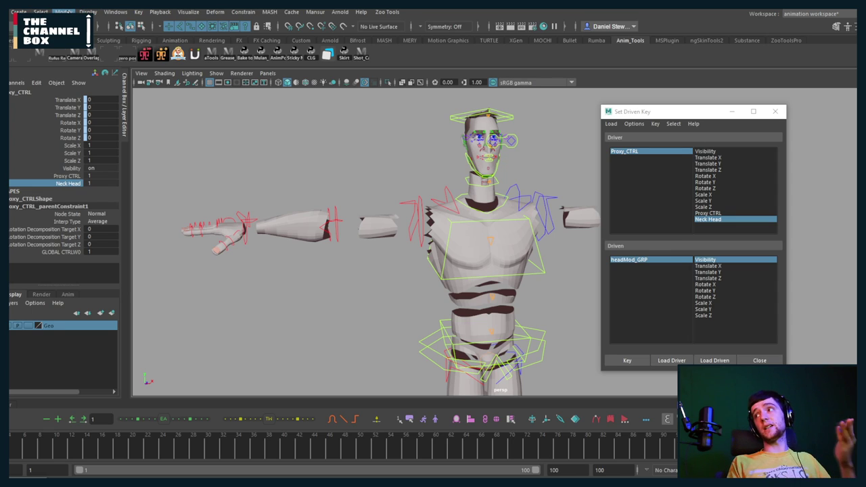
# Add a keyable float attribute named R_Arm to Proxy_CTRL with minimum 0 and default 0
pyautogui.click(64, 12)
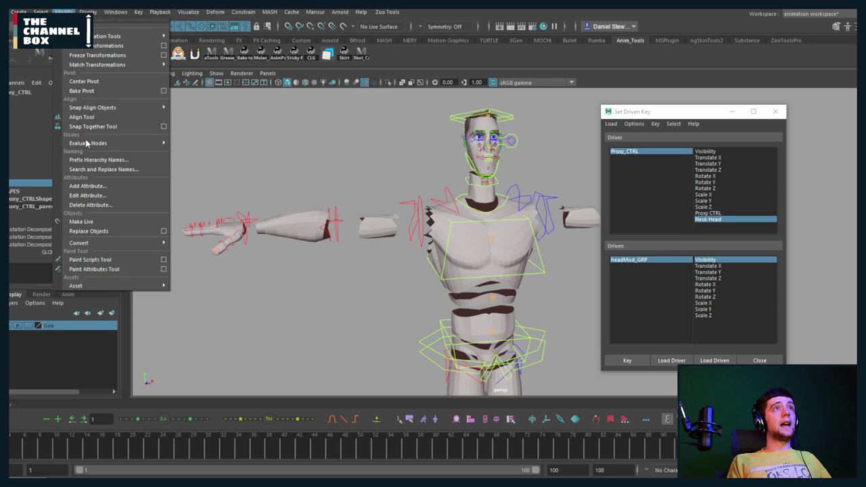
pyautogui.click(87, 185)
pyautogui.click(365, 201)
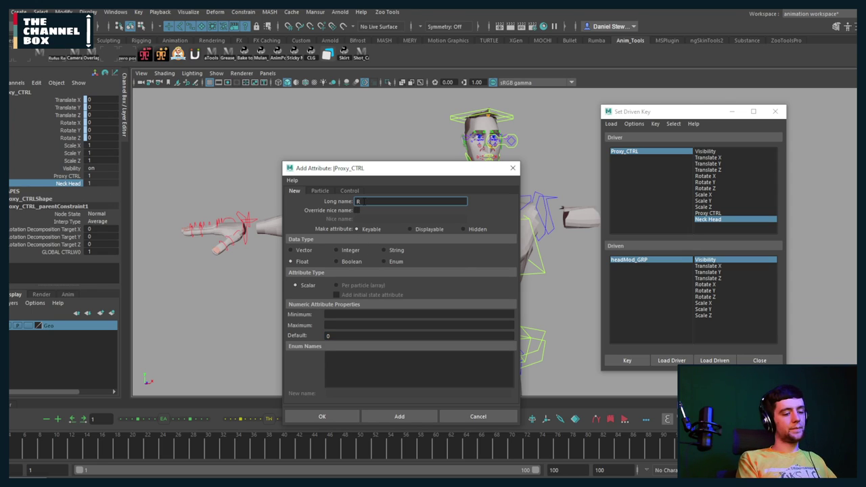
pyautogui.write('R_Arm')
pyautogui.press('Tab')
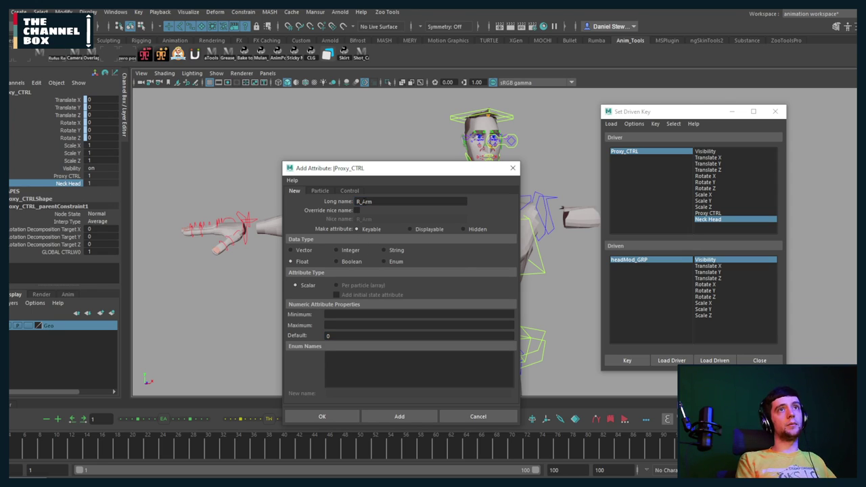
pyautogui.click(328, 314)
pyautogui.write('0')
pyautogui.press('Tab')
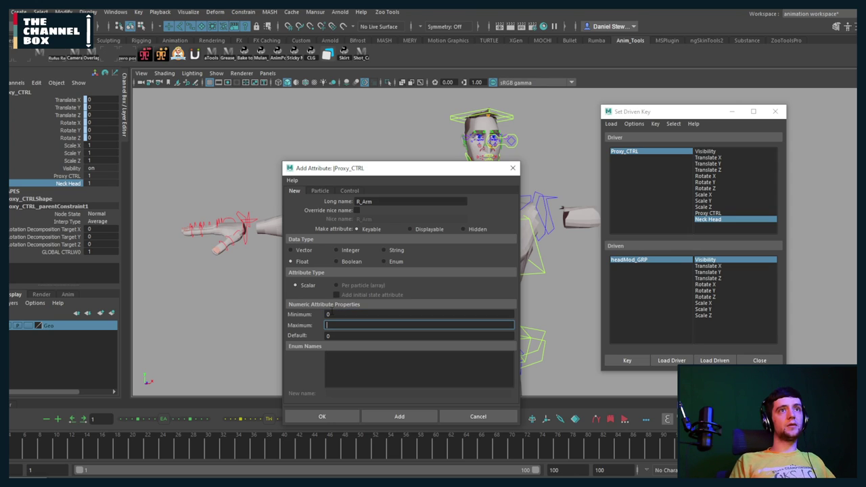
pyautogui.click(319, 415)
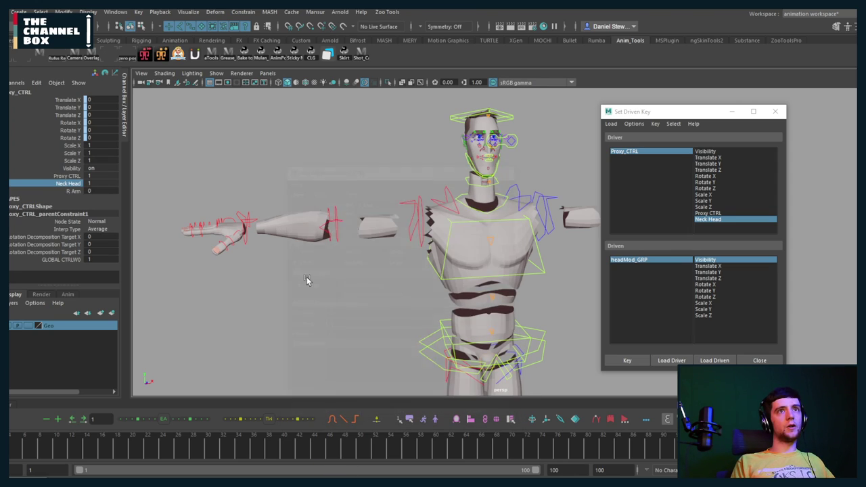
# Load Proxy_CTRL as the driver in Set Driven Key with its R Arm attribute as the driving channel
pyautogui.keyDown('alt'); pyautogui.moveTo(355, 200); pyautogui.dragTo(358, 203, button='middle'); pyautogui.keyUp('alt')
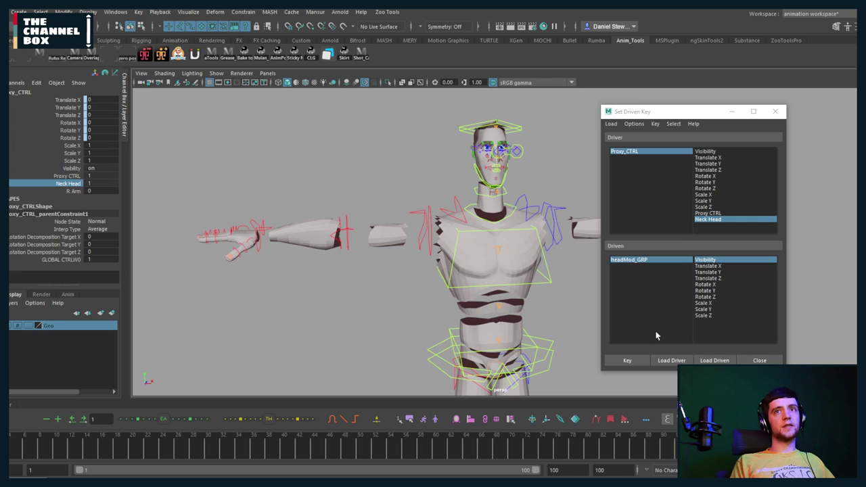
pyautogui.click(74, 191)
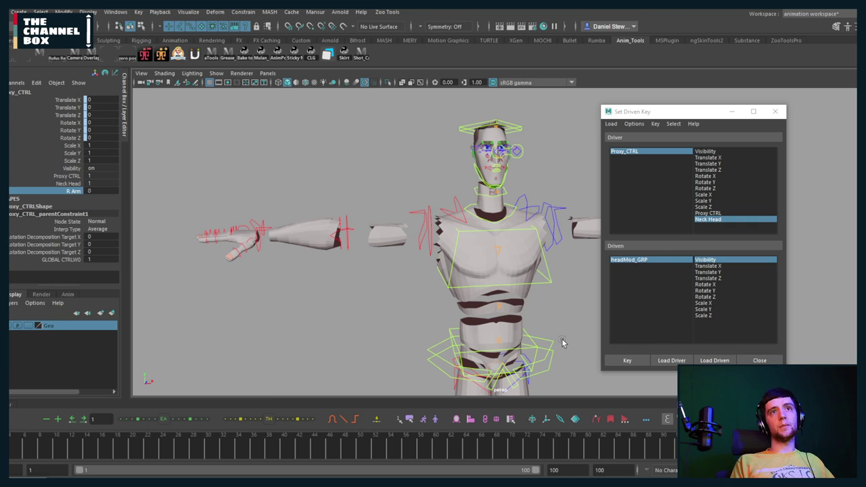
pyautogui.keyDown('alt'); pyautogui.moveTo(467, 298); pyautogui.dragTo(446, 237, button='middle'); pyautogui.keyUp('alt')
pyautogui.scroll(-3, 446, 236)
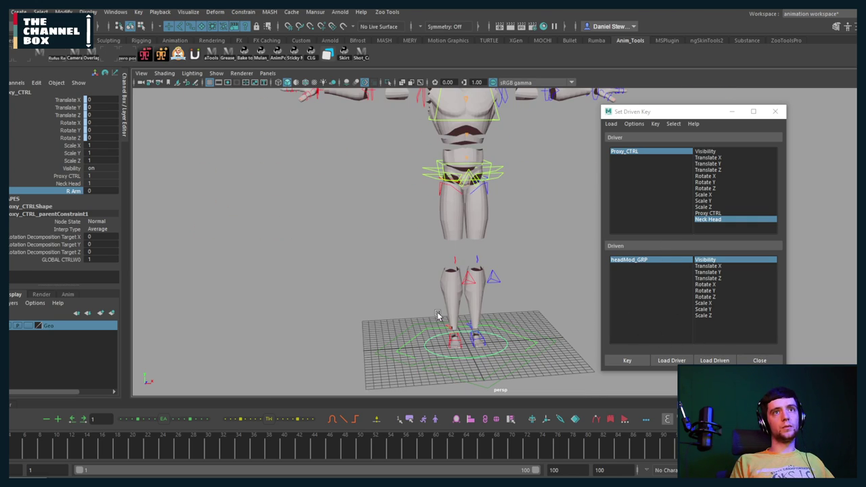
pyautogui.click(666, 360)
pyautogui.click(707, 225)
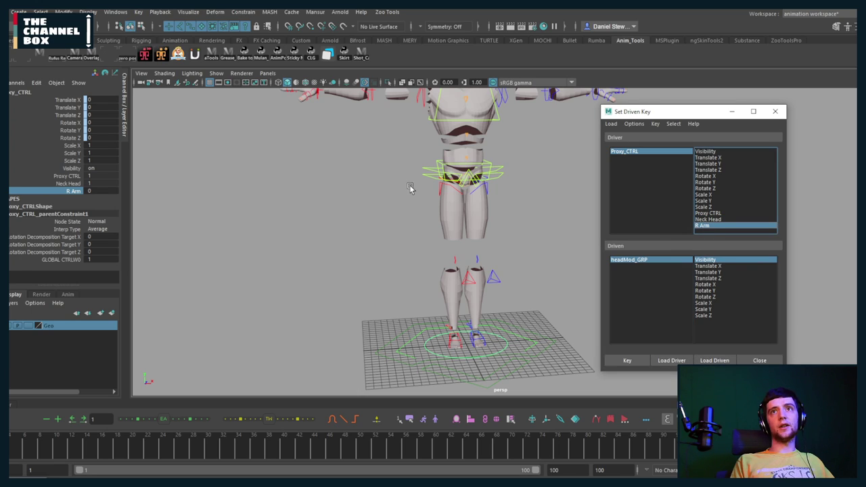
# Load the right arm proxy mesh Proxy_R_Arm as the driven object with its Visibility channel
pyautogui.keyDown('alt'); pyautogui.moveTo(410, 187); pyautogui.dragTo(437, 309, button='middle'); pyautogui.keyUp('alt')
pyautogui.click(400, 228)
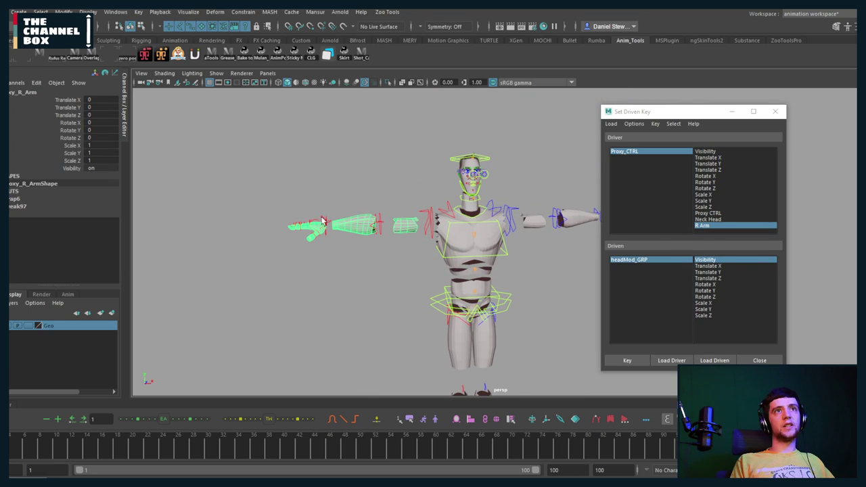
pyautogui.click(714, 360)
pyautogui.click(703, 259)
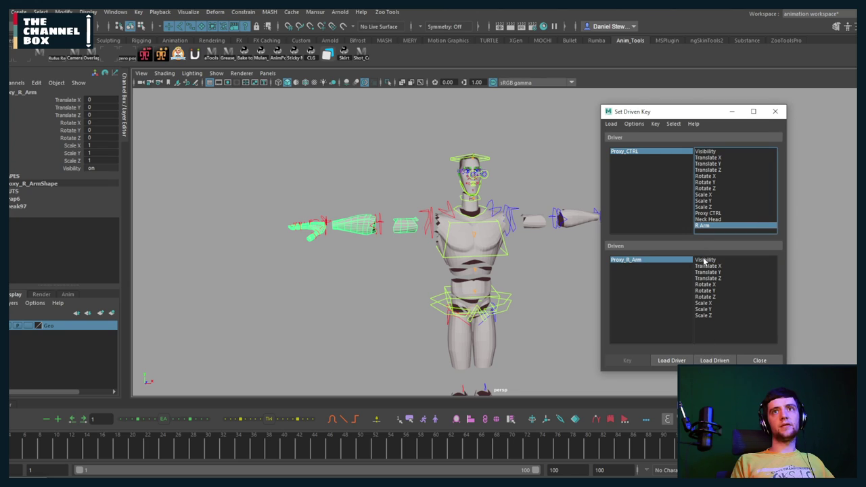
# Key Proxy_R_Arm's visibility on with R Arm on Proxy_CTRL set to 1
pyautogui.keyDown('alt'); pyautogui.moveTo(407, 313); pyautogui.dragTo(408, 282, button='middle'); pyautogui.keyUp('alt')
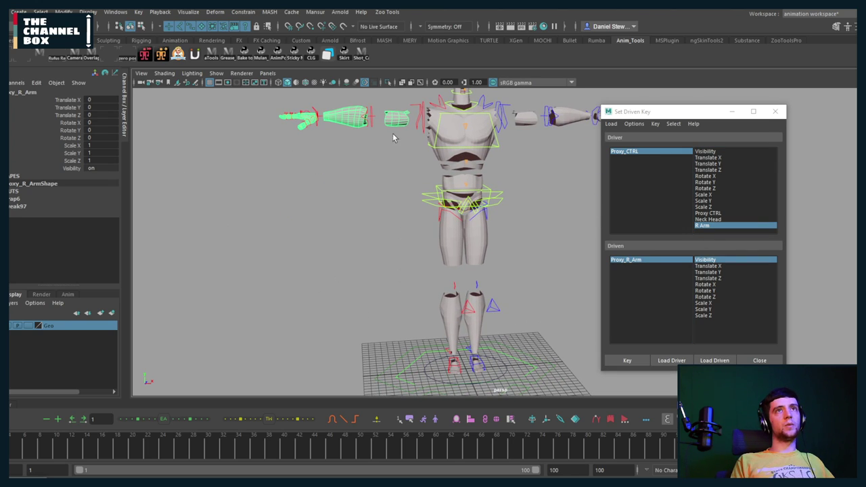
pyautogui.keyDown('alt'); pyautogui.moveTo(381, 190); pyautogui.dragTo(379, 203, button='middle'); pyautogui.keyUp('alt')
pyautogui.click(625, 361)
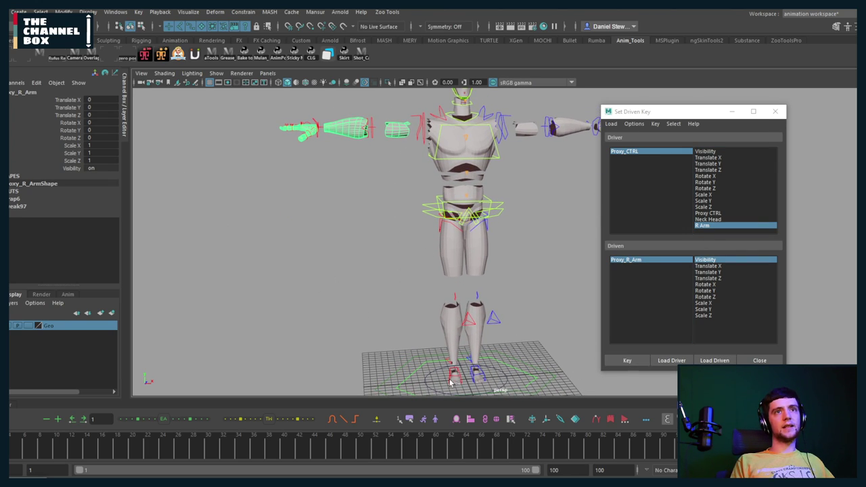
pyautogui.click(418, 384)
pyautogui.click(71, 191)
pyautogui.moveTo(196, 245); pyautogui.dragTo(409, 259, button='middle')
pyautogui.click(616, 361)
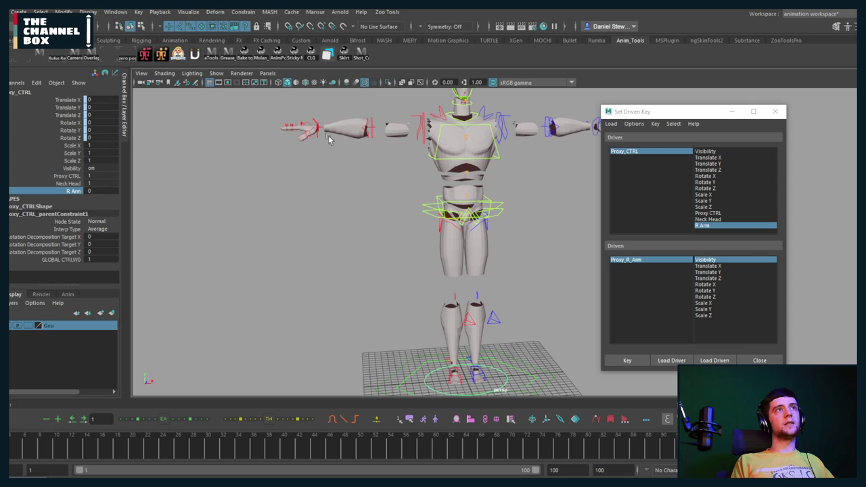
# Set Proxy_R_Arm's visibility to off and key it against R Arm at 0
pyautogui.click(351, 126)
pyautogui.doubleClick(90, 168)
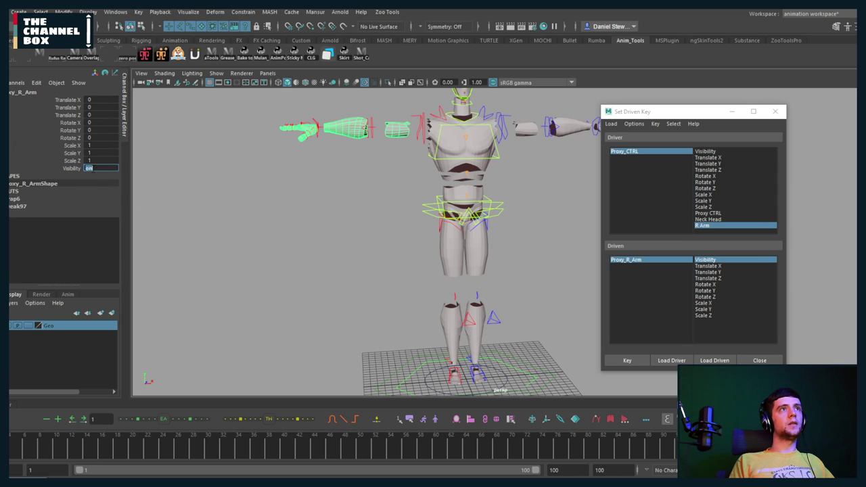
pyautogui.write('off')
pyautogui.press('Return')
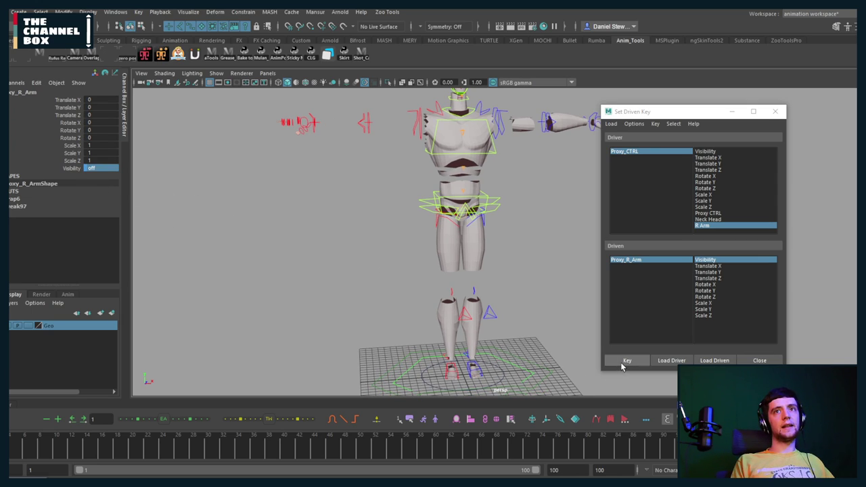
pyautogui.click(623, 361)
# Scrub R Arm on Proxy_CTRL between 0 and 1 to check the right arm mesh, leaving it at 1
pyautogui.click(424, 385)
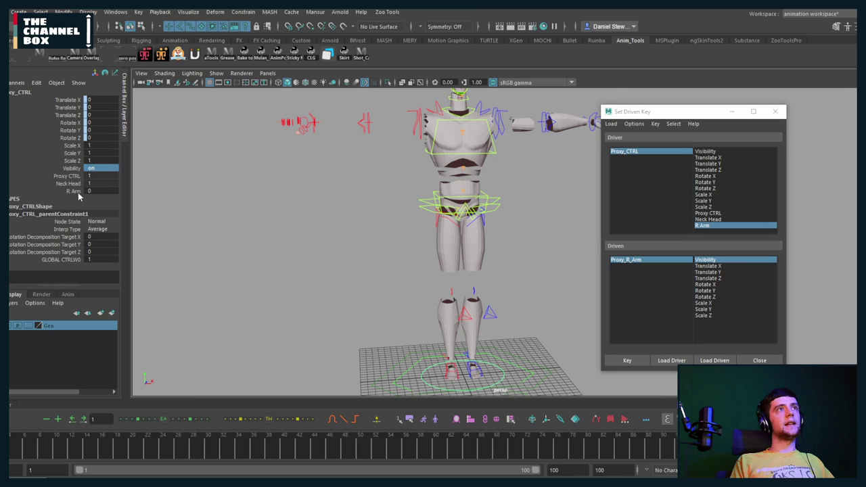
pyautogui.click(78, 193)
pyautogui.keyDown('alt'); pyautogui.moveTo(334, 189); pyautogui.dragTo(279, 280, button='middle'); pyautogui.keyUp('alt')
pyautogui.moveTo(220, 269); pyautogui.dragTo(285, 267, button='middle')
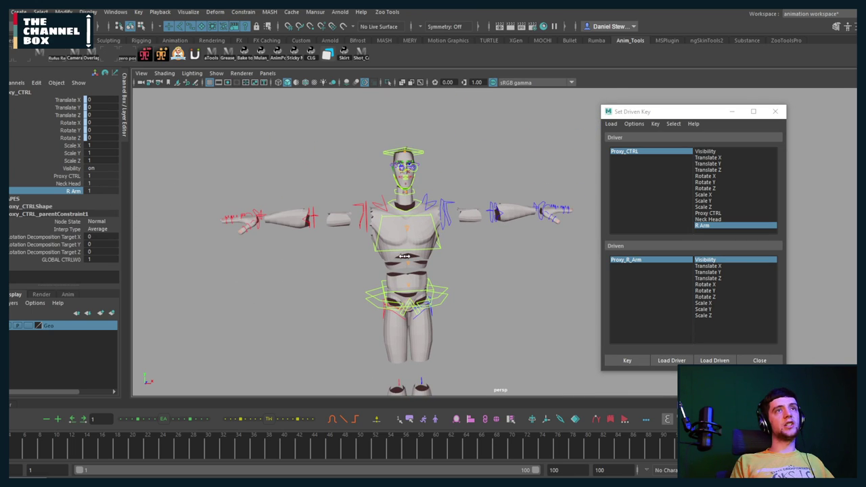
pyautogui.moveTo(403, 256); pyautogui.dragTo(230, 261, button='middle')
pyautogui.scroll(3, 284, 245)
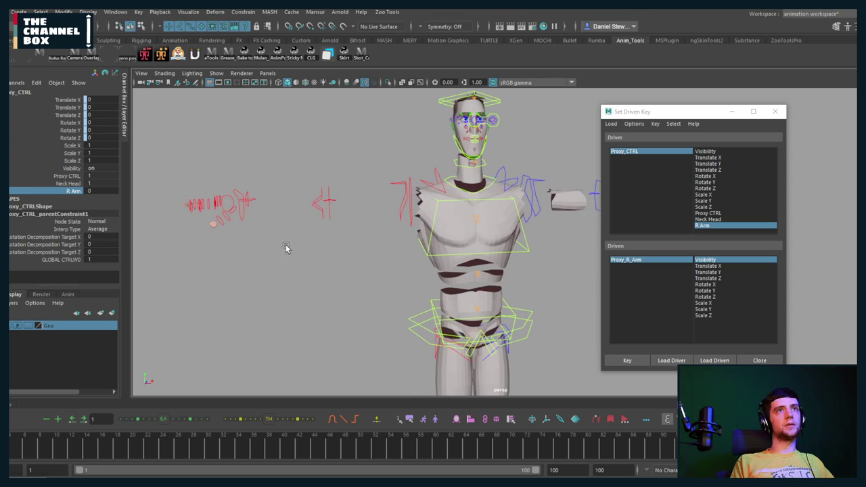
pyautogui.moveTo(284, 246); pyautogui.dragTo(334, 264, button='middle')
pyautogui.scroll(3, 330, 222)
pyautogui.keyDown('alt'); pyautogui.moveTo(342, 222); pyautogui.dragTo(362, 245, button='middle'); pyautogui.keyUp('alt')
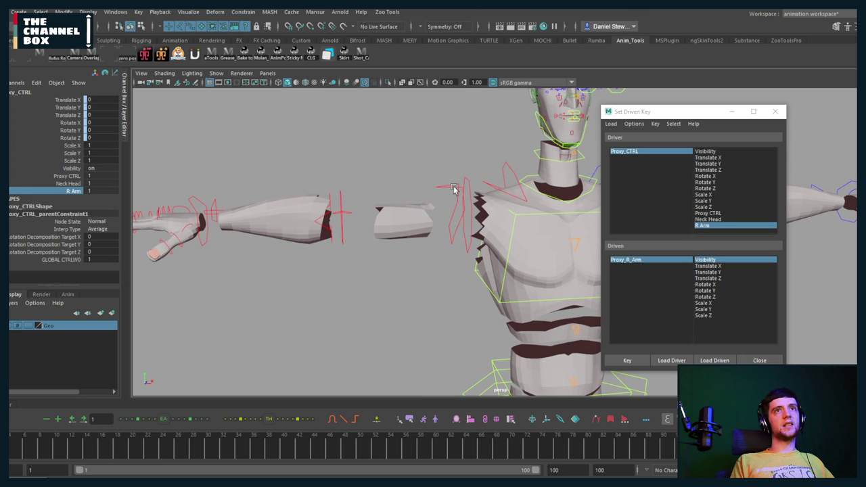
# Select R_arm_GRP by walking up the hierarchy from the right upper arm's FK control
pyautogui.click(454, 188)
pyautogui.scroll(-3, 366, 284)
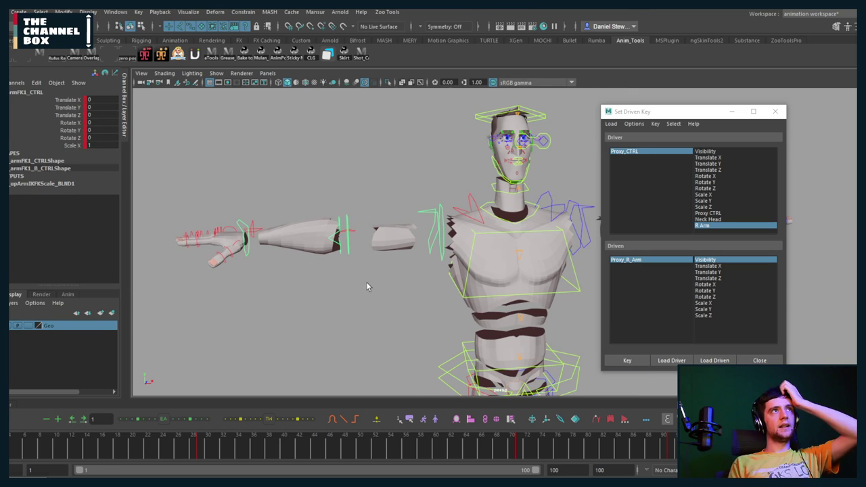
pyautogui.press('Up')
pyautogui.press('Up')
pyautogui.press('Up')
pyautogui.press('Up')
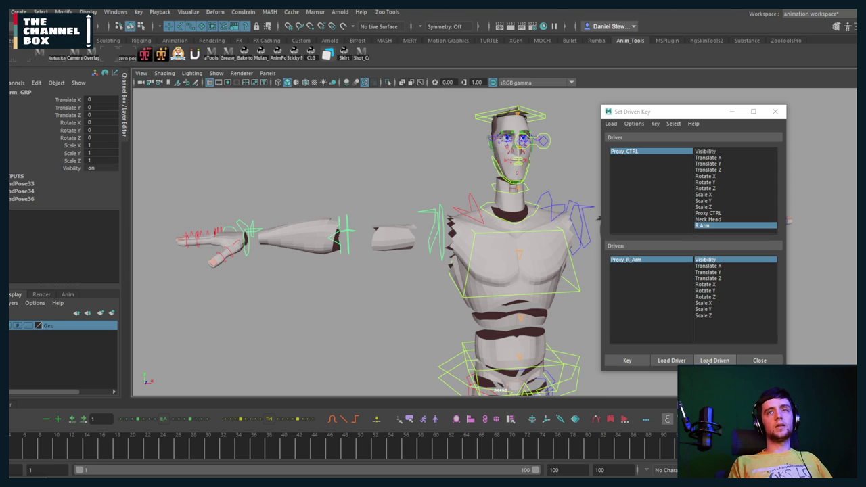
# Load R_arm_GRP as the driven object and key its visibility on with R Arm at 1
pyautogui.click(714, 360)
pyautogui.click(705, 260)
pyautogui.click(627, 360)
pyautogui.scroll(-2, 376, 294)
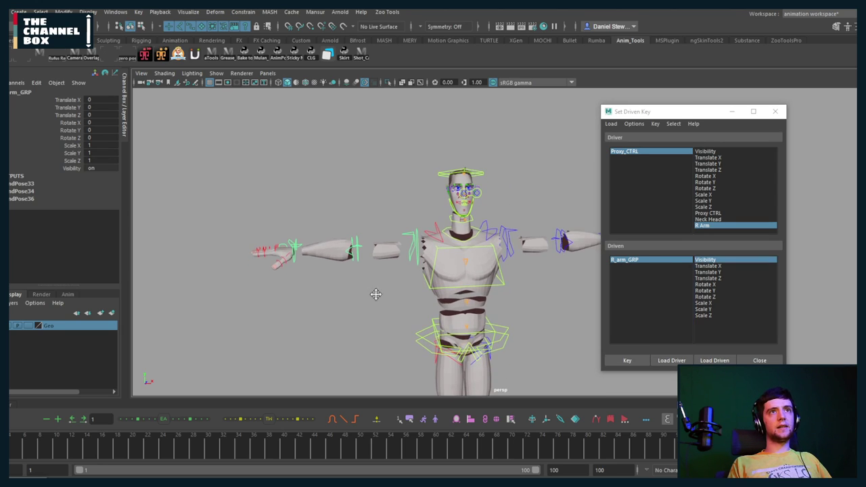
pyautogui.keyDown('alt'); pyautogui.moveTo(375, 294); pyautogui.dragTo(375, 254, button='middle'); pyautogui.keyUp('alt')
pyautogui.click(627, 359)
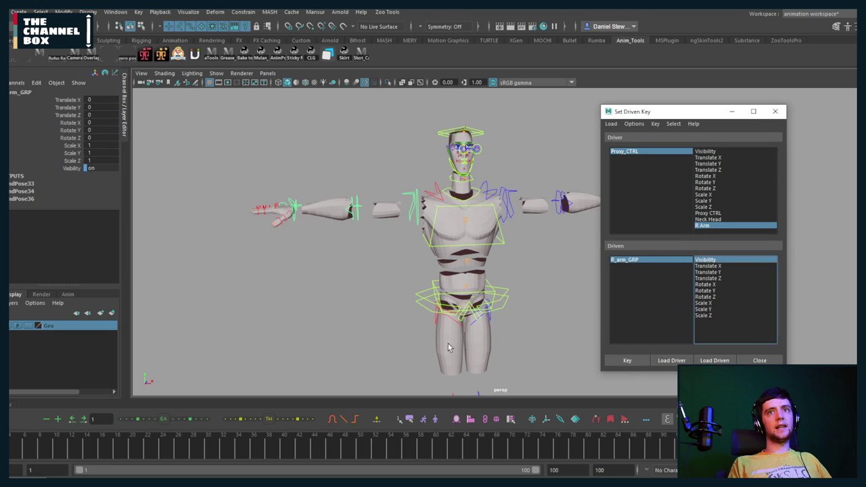
# Set R Arm on Proxy_CTRL to 0
pyautogui.keyDown('alt'); pyautogui.moveTo(447, 343); pyautogui.dragTo(436, 351); pyautogui.keyUp('alt')
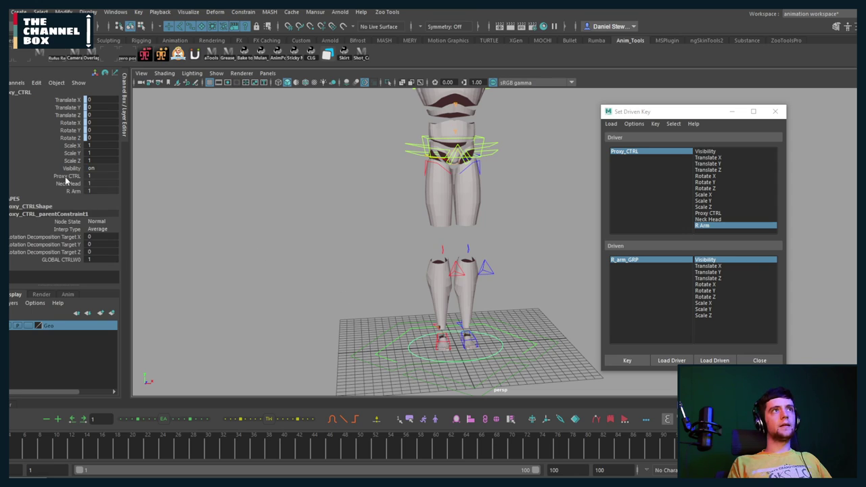
pyautogui.click(71, 191)
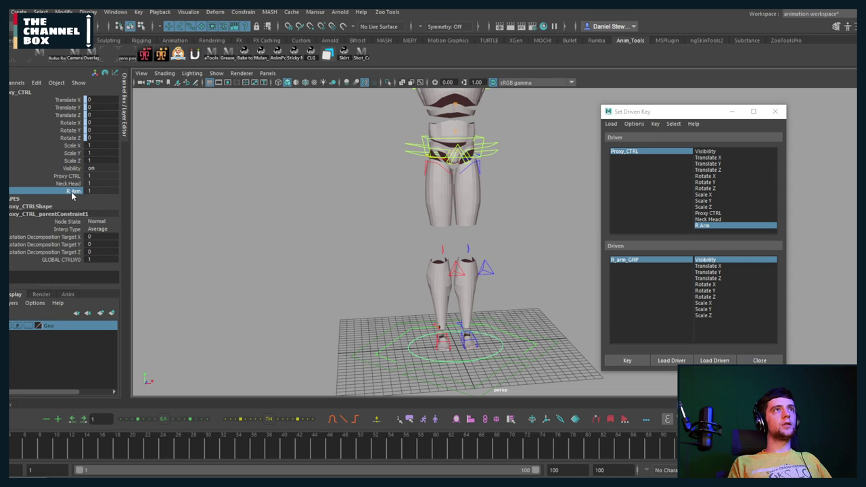
pyautogui.click(398, 202)
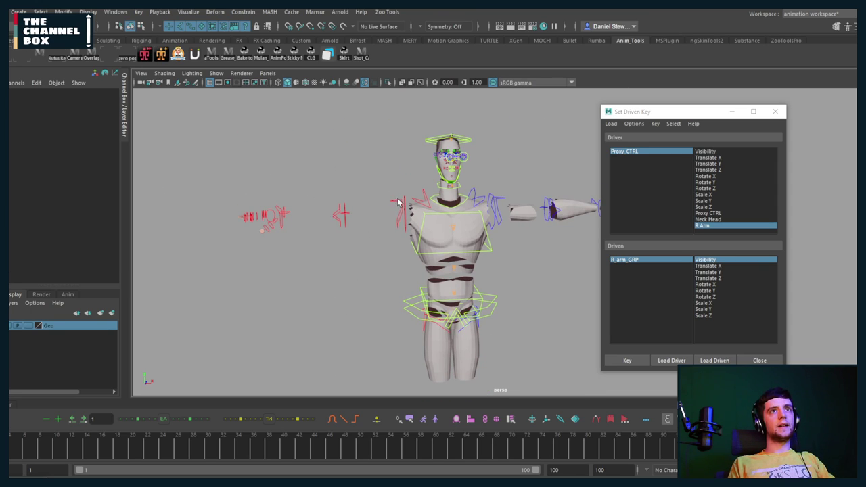
# Reselect R_arm_GRP from the right arm's FK control, set its visibility to off, and key it with R Arm at 0
pyautogui.click(396, 206)
pyautogui.click(395, 202)
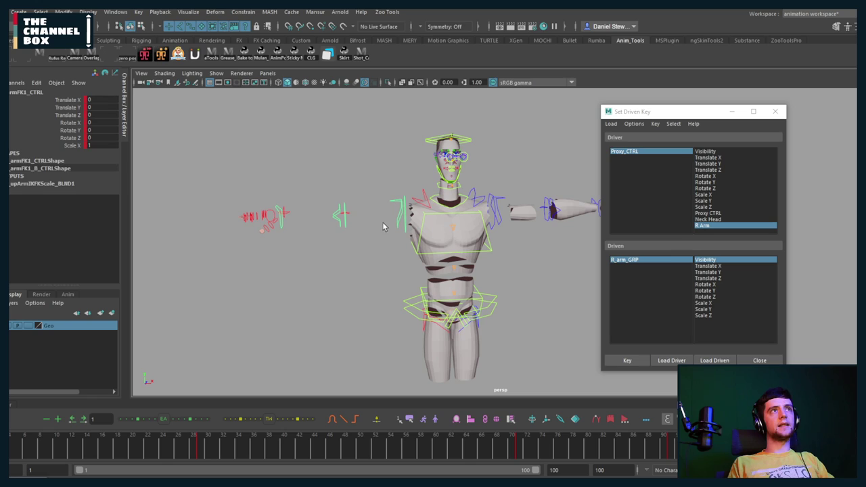
pyautogui.press('Up')
pyautogui.press('Up')
pyautogui.press('Up')
pyautogui.press('Up')
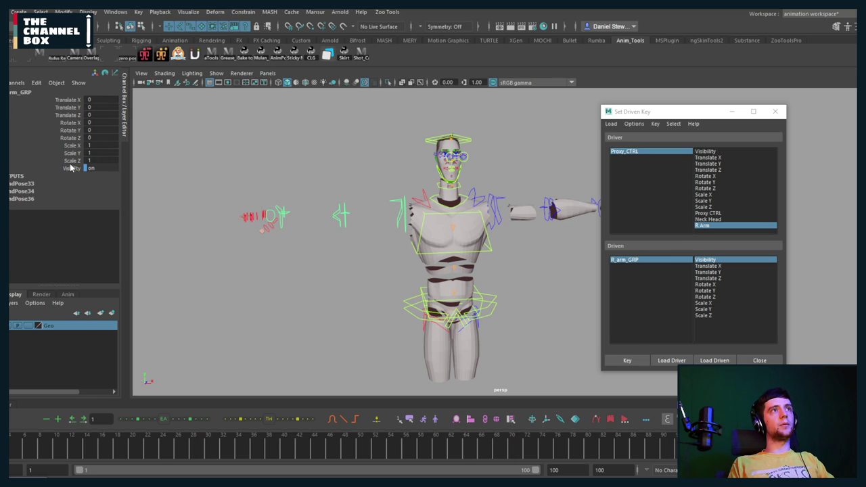
pyautogui.click(106, 168)
pyautogui.write('0')
pyautogui.press('Return')
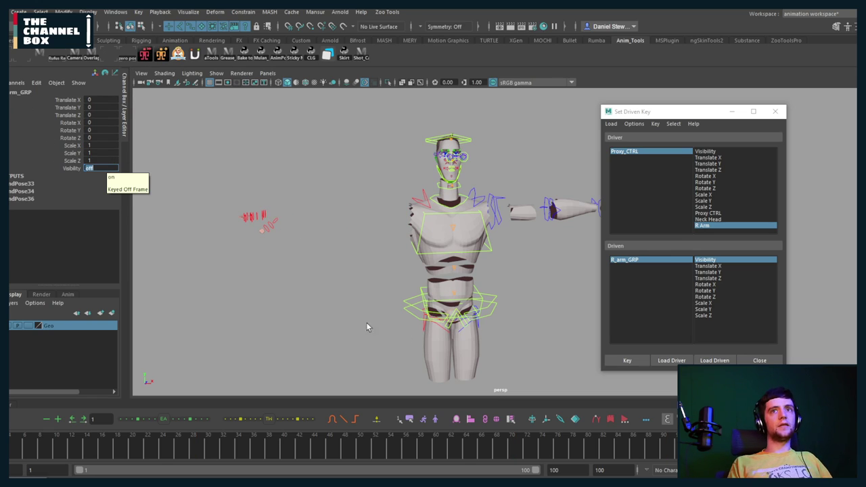
pyautogui.click(626, 360)
# Scrub R Arm on Proxy_CTRL, leaving it at 1, and inspect the right hand and arm
pyautogui.keyDown('alt'); pyautogui.moveTo(450, 342); pyautogui.dragTo(467, 211, button='middle'); pyautogui.keyUp('alt')
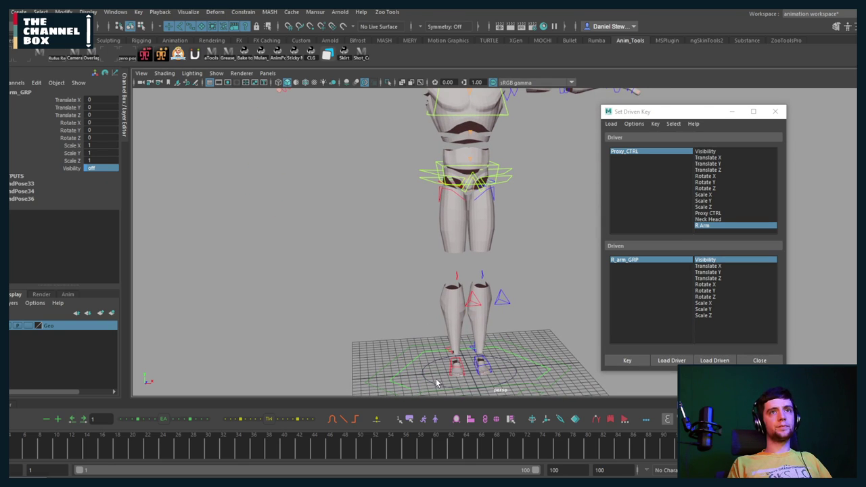
pyautogui.click(418, 375)
pyautogui.click(73, 192)
pyautogui.moveTo(297, 215); pyautogui.dragTo(340, 215, button='middle')
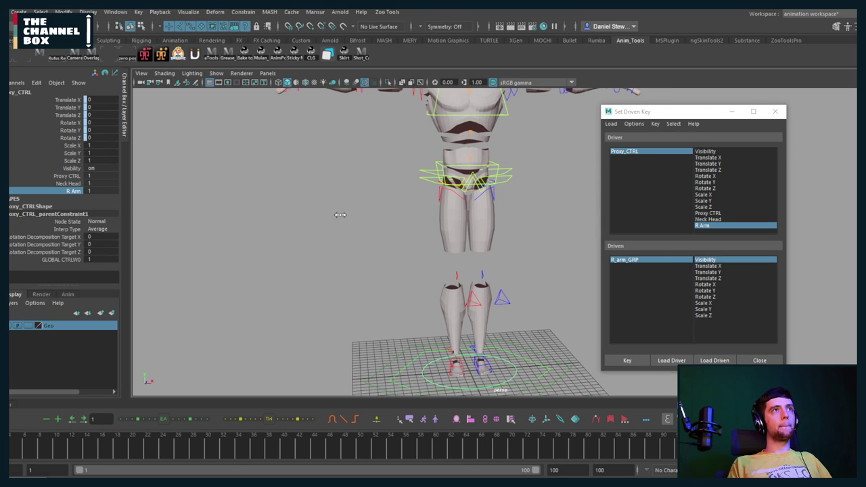
pyautogui.keyDown('alt'); pyautogui.moveTo(383, 194); pyautogui.dragTo(388, 314, button='middle'); pyautogui.keyUp('alt')
pyautogui.scroll(5, 310, 189)
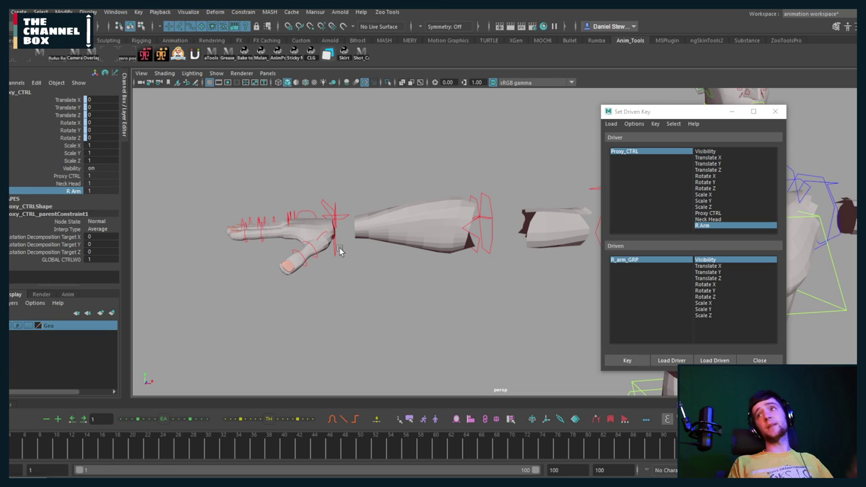
# Select both the right and left hands' nail geometry
pyautogui.click(286, 268)
pyautogui.keyDown('alt'); pyautogui.moveTo(230, 230); pyautogui.dragTo(421, 252); pyautogui.keyUp('alt')
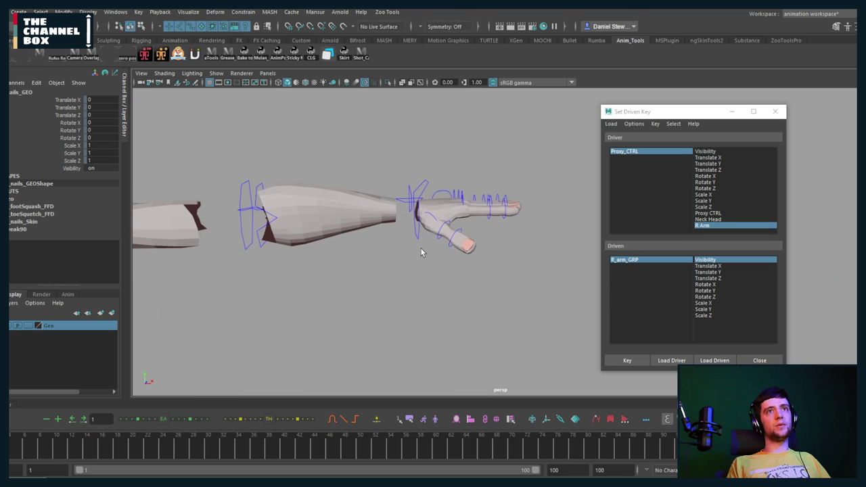
pyautogui.keyDown('shift'); pyautogui.click(467, 248); pyautogui.keyUp('shift')
pyautogui.keyDown('alt'); pyautogui.moveTo(468, 248); pyautogui.dragTo(361, 246, button='right'); pyautogui.keyUp('alt')
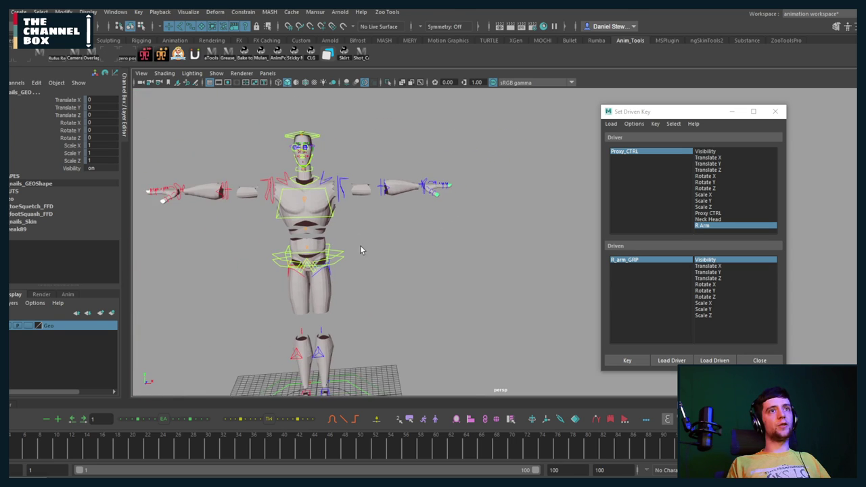
pyautogui.keyDown('alt'); pyautogui.moveTo(359, 249); pyautogui.dragTo(421, 164, button='middle'); pyautogui.keyUp('alt')
pyautogui.keyDown('alt'); pyautogui.moveTo(421, 164); pyautogui.dragTo(406, 203); pyautogui.keyUp('alt')
pyautogui.keyDown('alt'); pyautogui.moveTo(296, 173); pyautogui.dragTo(363, 346, button='middle'); pyautogui.keyUp('alt')
pyautogui.keyDown('alt'); pyautogui.moveTo(364, 347); pyautogui.dragTo(330, 278); pyautogui.keyUp('alt')
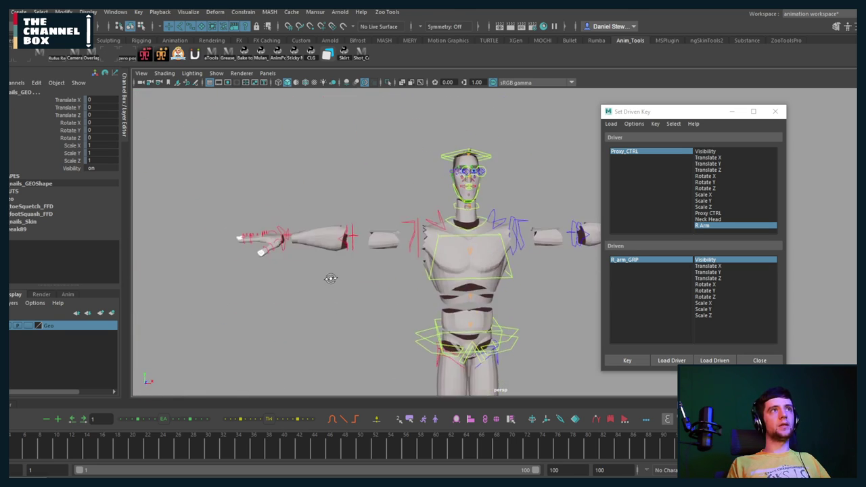
pyautogui.keyDown('alt'); pyautogui.moveTo(330, 278); pyautogui.dragTo(287, 279, button='middle'); pyautogui.keyUp('alt')
# Load R_nails_GEO and L_nails_GEO as driven objects and choose Visibility for both
pyautogui.click(714, 359)
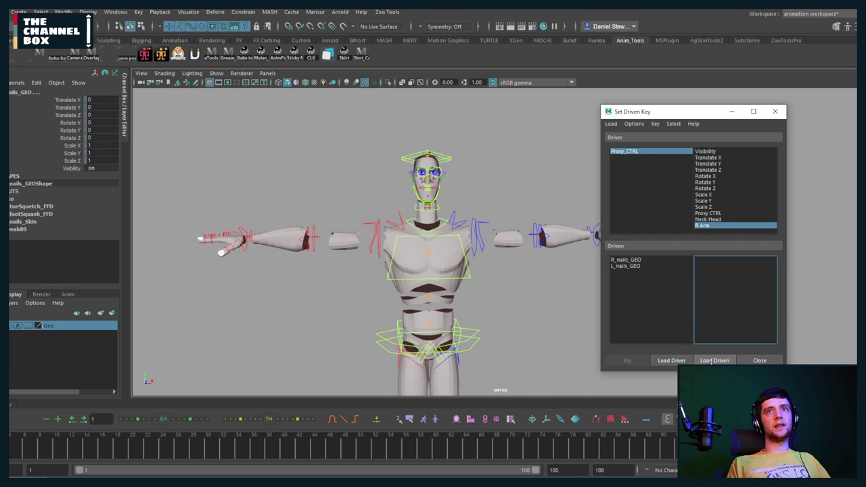
pyautogui.click(629, 260)
pyautogui.click(701, 261)
pyautogui.keyDown('shift'); pyautogui.click(624, 267); pyautogui.keyUp('shift')
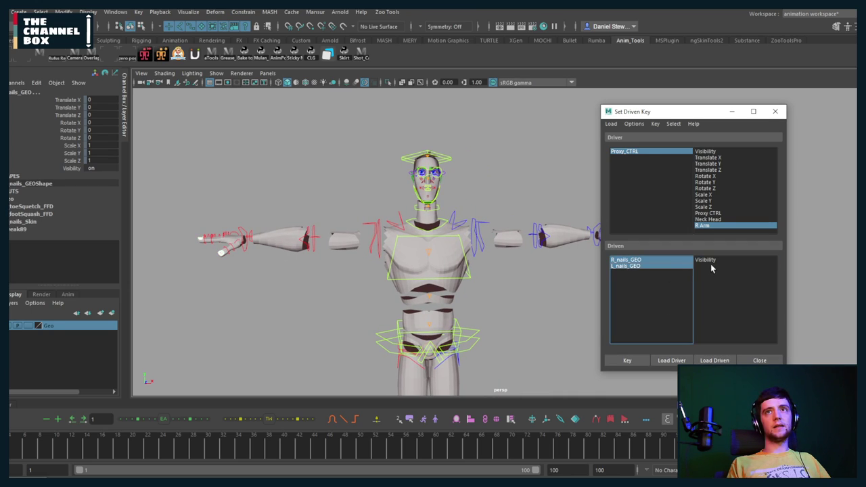
pyautogui.click(703, 261)
# Select Proxy_CTRL and choose Proxy CTRL as the driver attribute for the nails' visibility
pyautogui.keyDown('alt'); pyautogui.moveTo(352, 374); pyautogui.dragTo(416, 241, button='middle'); pyautogui.keyUp('alt')
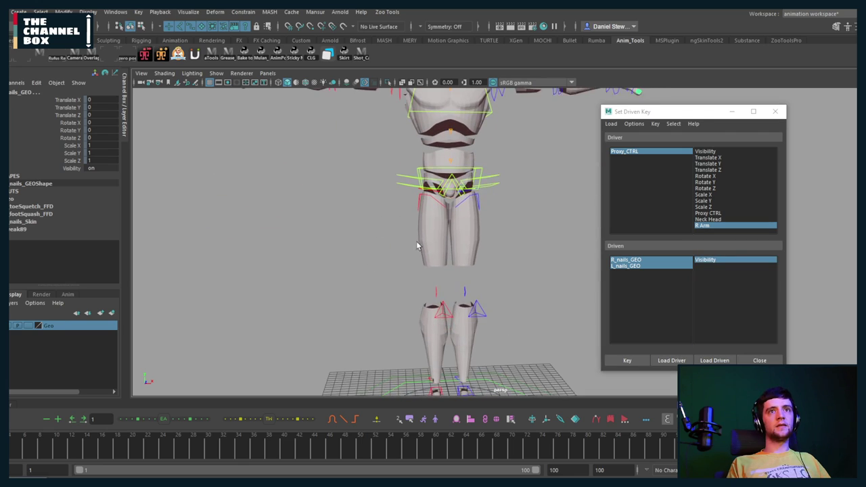
pyautogui.click(418, 387)
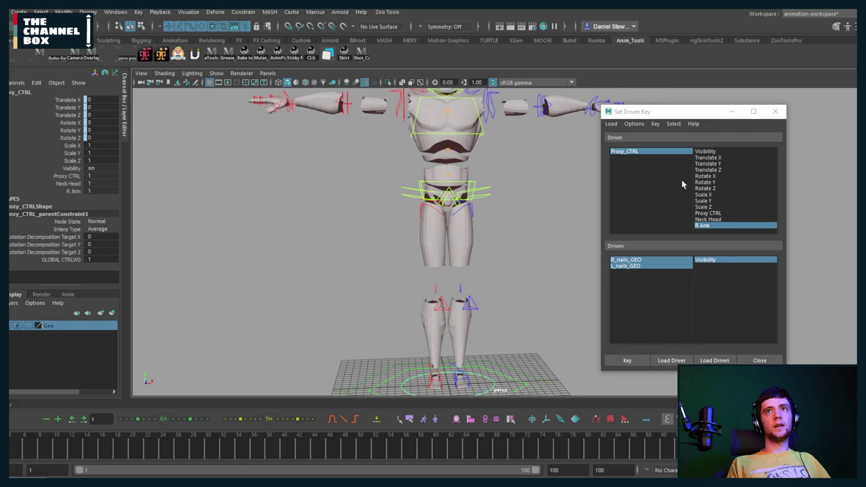
pyautogui.click(702, 213)
pyautogui.keyDown('alt'); pyautogui.moveTo(370, 177); pyautogui.dragTo(386, 264, button='middle'); pyautogui.keyUp('alt')
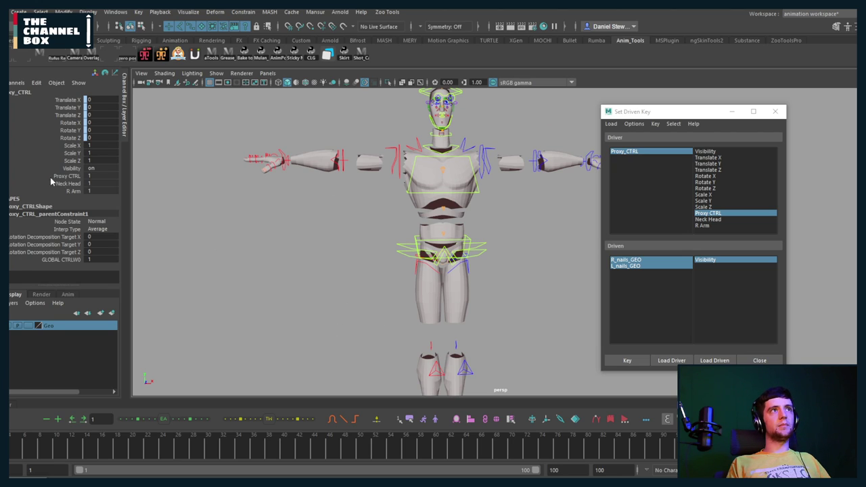
# Set Proxy CTRL to 0 and key the visibility of R_nails_GEO and L_nails_GEO as on
pyautogui.click(73, 177)
pyautogui.moveTo(176, 252); pyautogui.dragTo(129, 253, button='middle')
pyautogui.keyDown('alt'); pyautogui.moveTo(260, 199); pyautogui.dragTo(291, 242, button='middle'); pyautogui.keyUp('alt')
pyautogui.scroll(3, 291, 220)
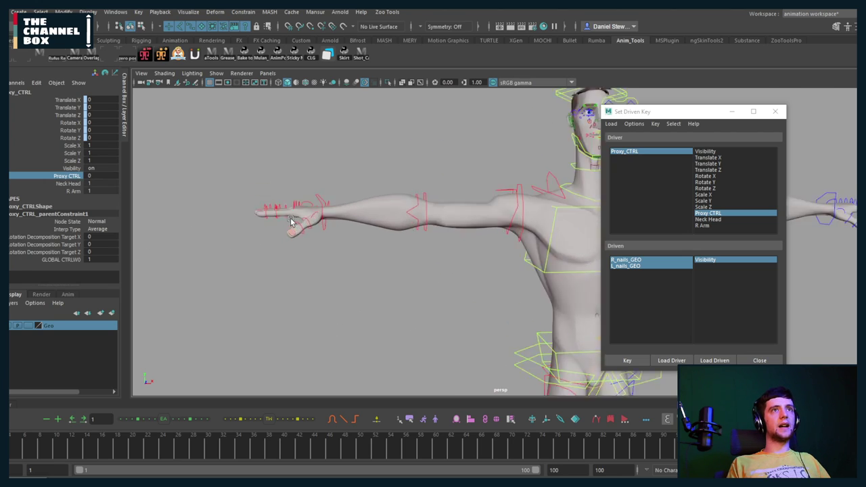
pyautogui.scroll(4, 291, 225)
pyautogui.scroll(-3, 468, 281)
pyautogui.keyDown('alt'); pyautogui.moveTo(503, 248); pyautogui.dragTo(409, 182, button='middle'); pyautogui.keyUp('alt')
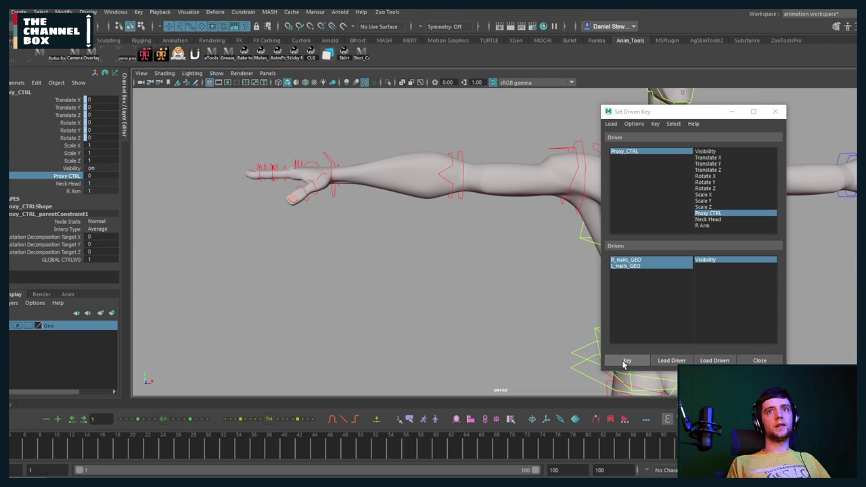
pyautogui.click(626, 360)
# Set Proxy CTRL on Proxy_CTRL to 1
pyautogui.scroll(-3, 442, 305)
pyautogui.keyDown('alt'); pyautogui.moveTo(442, 305); pyautogui.dragTo(401, 148, button='middle'); pyautogui.keyUp('alt')
pyautogui.scroll(2, 465, 357)
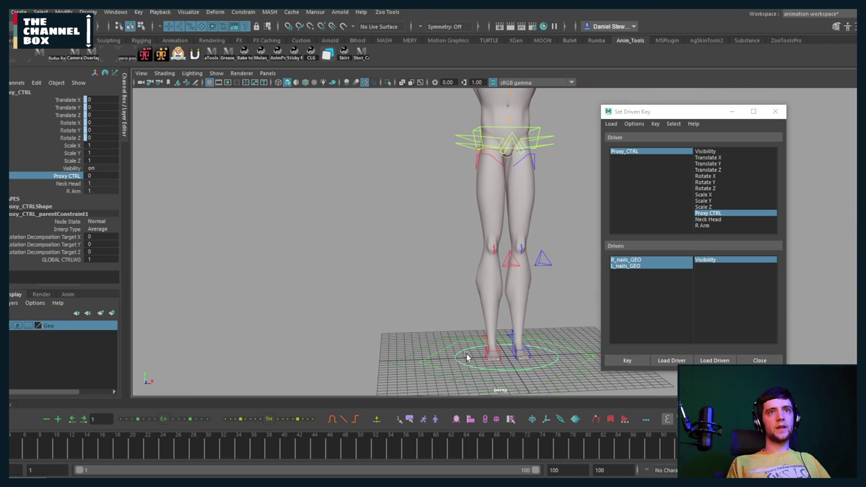
pyautogui.moveTo(395, 226); pyautogui.dragTo(425, 226, button='middle')
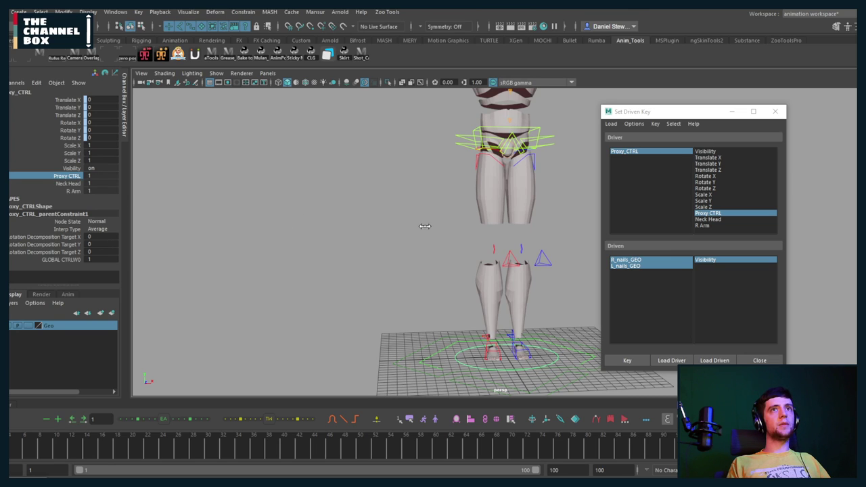
# Select both the right and left nail geometry, set visibility to off, and key it with Proxy CTRL at 1
pyautogui.keyDown('alt'); pyautogui.moveTo(384, 193); pyautogui.dragTo(385, 345, button='middle'); pyautogui.keyUp('alt')
pyautogui.scroll(4, 309, 199)
pyautogui.click(336, 221)
pyautogui.keyDown('alt'); pyautogui.moveTo(336, 220); pyautogui.dragTo(334, 248); pyautogui.keyUp('alt')
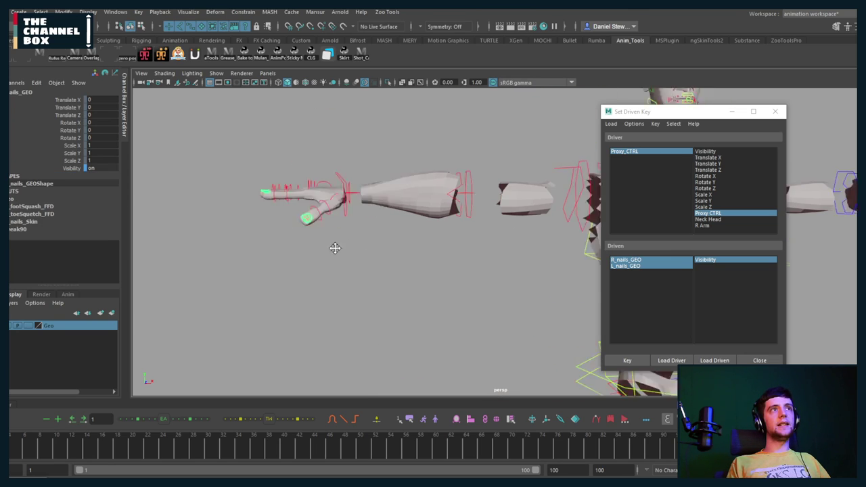
pyautogui.keyDown('alt'); pyautogui.moveTo(334, 248); pyautogui.dragTo(392, 244, button='right'); pyautogui.keyUp('alt')
pyautogui.keyDown('alt'); pyautogui.moveTo(393, 243); pyautogui.dragTo(379, 220); pyautogui.keyUp('alt')
pyautogui.keyDown('alt'); pyautogui.moveTo(379, 220); pyautogui.dragTo(298, 190, button='middle'); pyautogui.keyUp('alt')
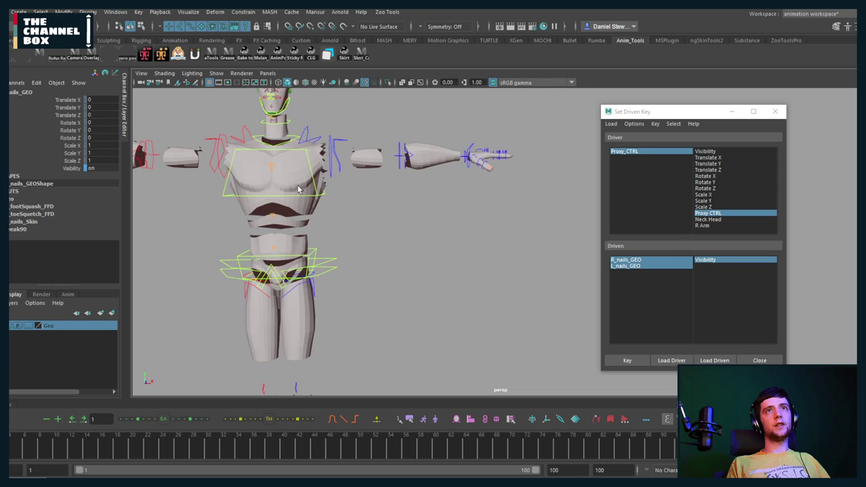
pyautogui.keyDown('shift'); pyautogui.click(487, 168); pyautogui.keyUp('shift')
pyautogui.keyDown('alt'); pyautogui.moveTo(388, 386); pyautogui.dragTo(517, 144, button='middle'); pyautogui.keyUp('alt')
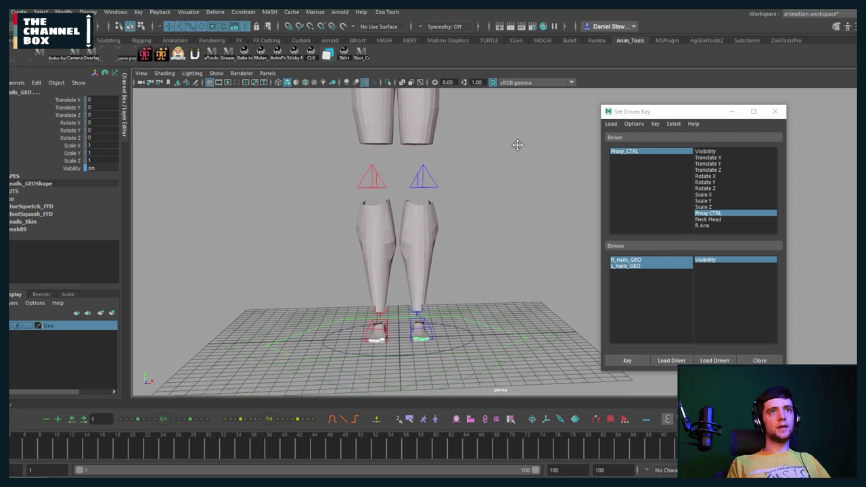
pyautogui.click(105, 167)
pyautogui.write('0')
pyautogui.press('Return')
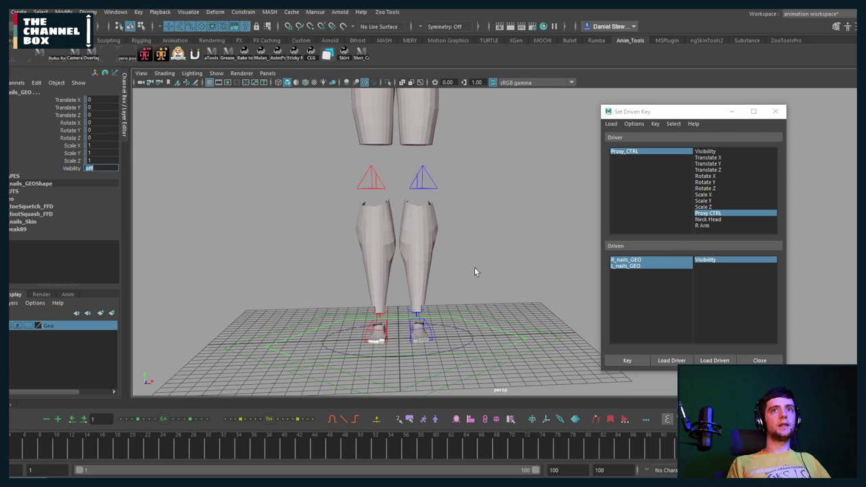
pyautogui.click(612, 362)
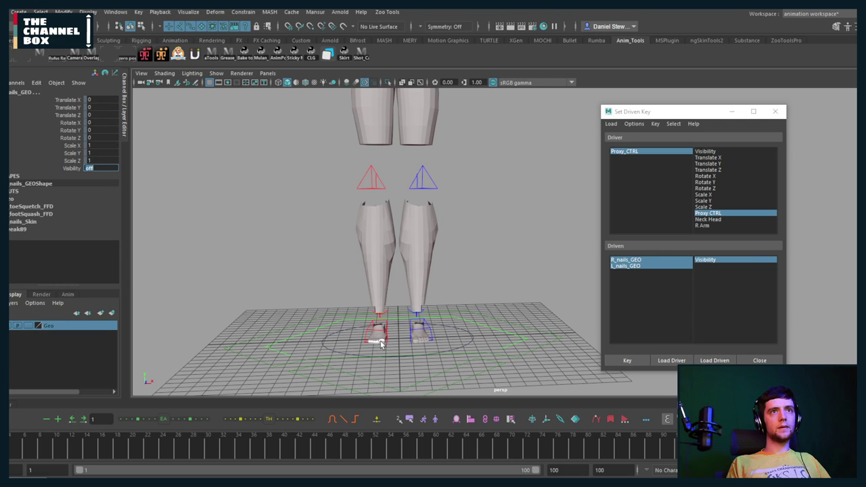
# Select the right nail geometry on its own, set its visibility to off, and key it against Proxy CTRL
pyautogui.click(380, 344)
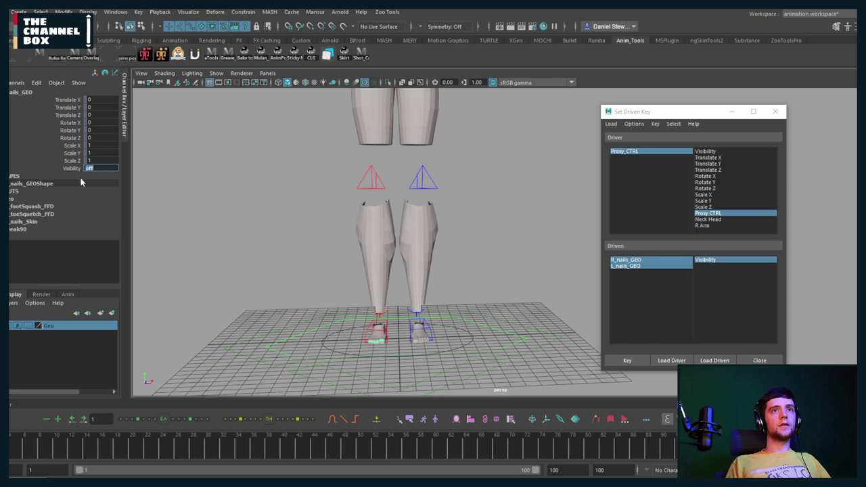
pyautogui.write('0')
pyautogui.press('Return')
pyautogui.click(620, 361)
# Reselect Proxy_CTRL and scrub Proxy CTRL, leaving it at 1, to check the nails' visibility switch
pyautogui.keyDown('alt'); pyautogui.moveTo(385, 115); pyautogui.dragTo(396, 284, button='middle'); pyautogui.keyUp('alt')
pyautogui.scroll(-4, 323, 305)
pyautogui.keyDown('alt'); pyautogui.moveTo(351, 305); pyautogui.dragTo(377, 144, button='middle'); pyautogui.keyUp('alt')
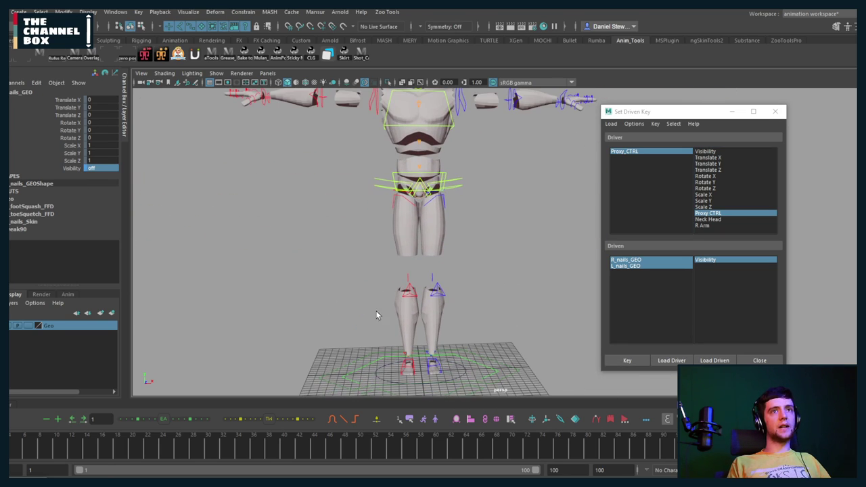
pyautogui.click(380, 370)
pyautogui.keyDown('alt'); pyautogui.moveTo(284, 199); pyautogui.dragTo(289, 338, button='middle'); pyautogui.keyUp('alt')
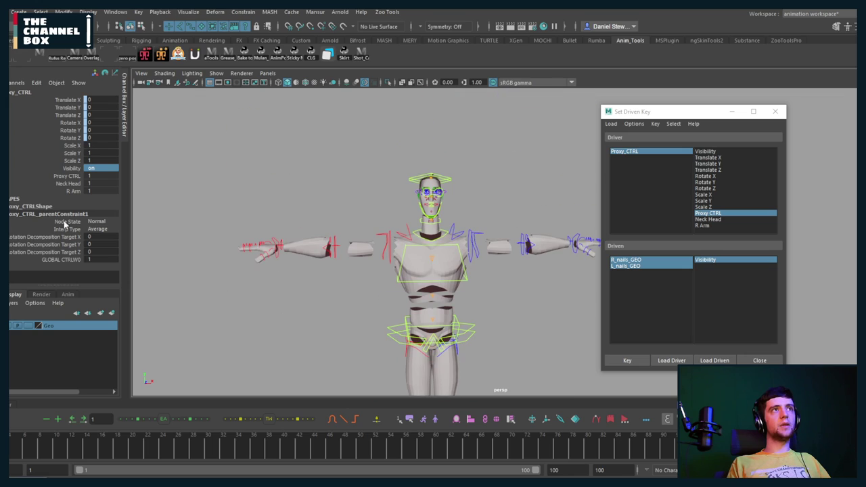
pyautogui.click(71, 176)
pyautogui.moveTo(270, 300); pyautogui.dragTo(405, 301, button='middle')
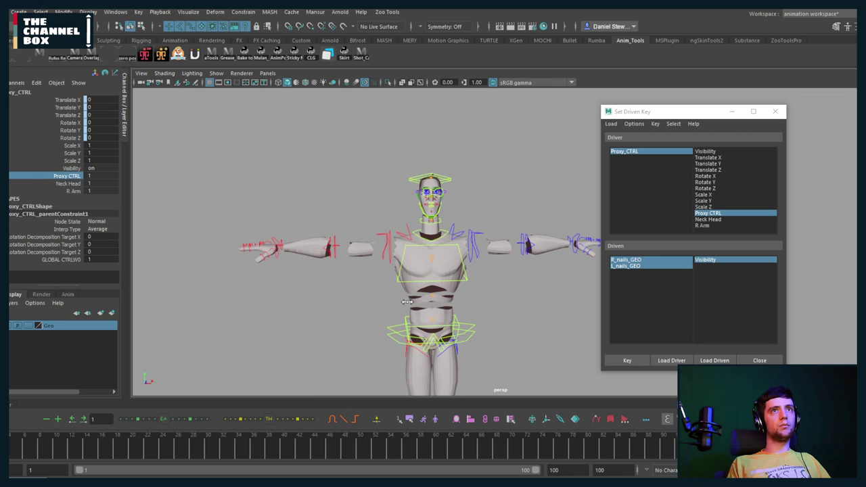
# Scrub R Arm on Proxy_CTRL, leaving it at 0, to check the right arm's visibility
pyautogui.scroll(5, 379, 284)
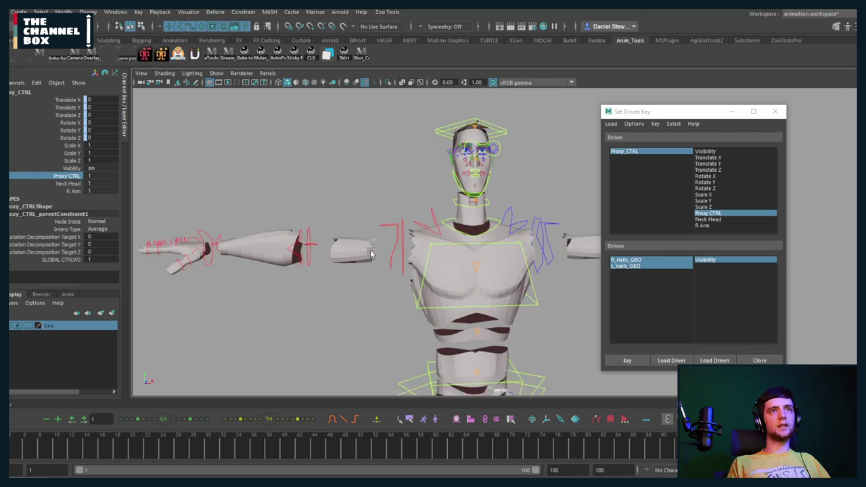
pyautogui.click(73, 192)
pyautogui.moveTo(270, 321); pyautogui.dragTo(366, 313, button='middle')
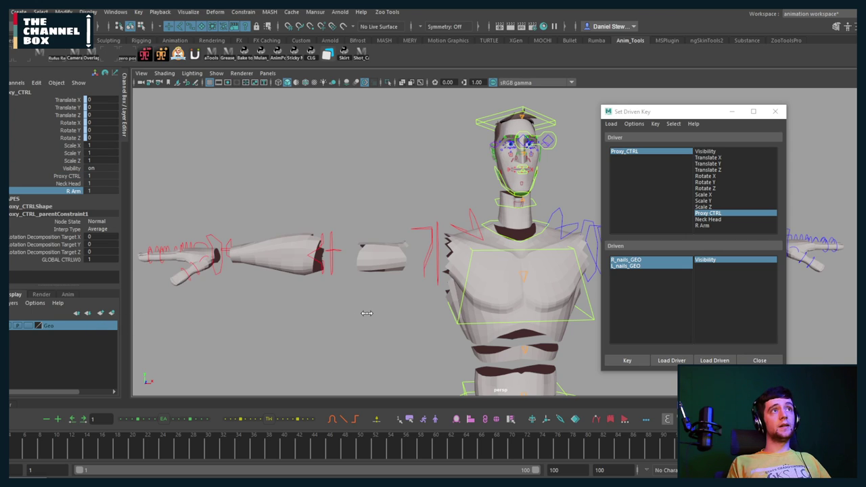
pyautogui.moveTo(249, 317); pyautogui.dragTo(193, 317, button='middle')
# Select R_fingers_GRP from a right finger control, load it as the driven object, and choose Visibility
pyautogui.keyDown('alt'); pyautogui.moveTo(270, 304); pyautogui.dragTo(370, 308, button='middle'); pyautogui.keyUp('alt')
pyautogui.click(274, 255)
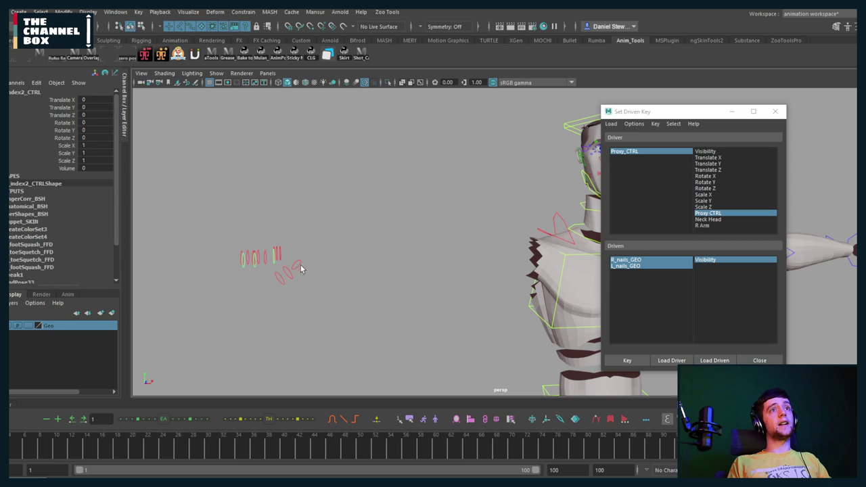
pyautogui.press('Up')
pyautogui.press('Up')
pyautogui.press('Up')
pyautogui.press('Up')
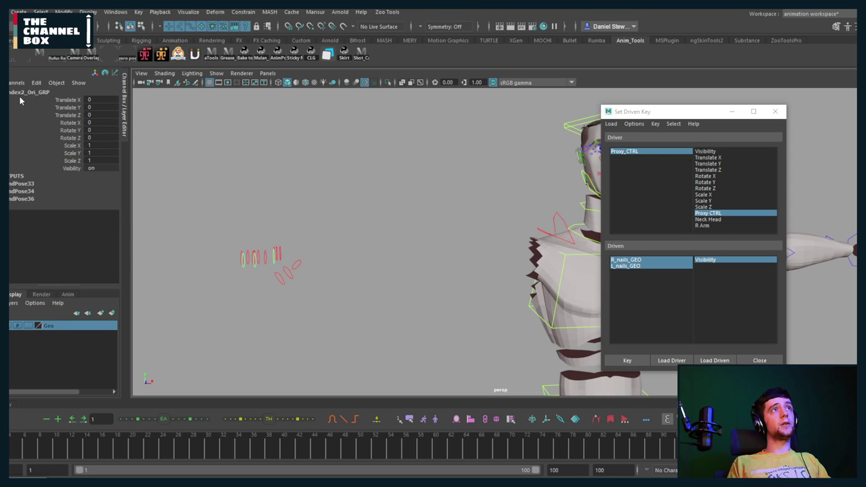
pyautogui.press('Up')
pyautogui.press('Up')
pyautogui.press('Up')
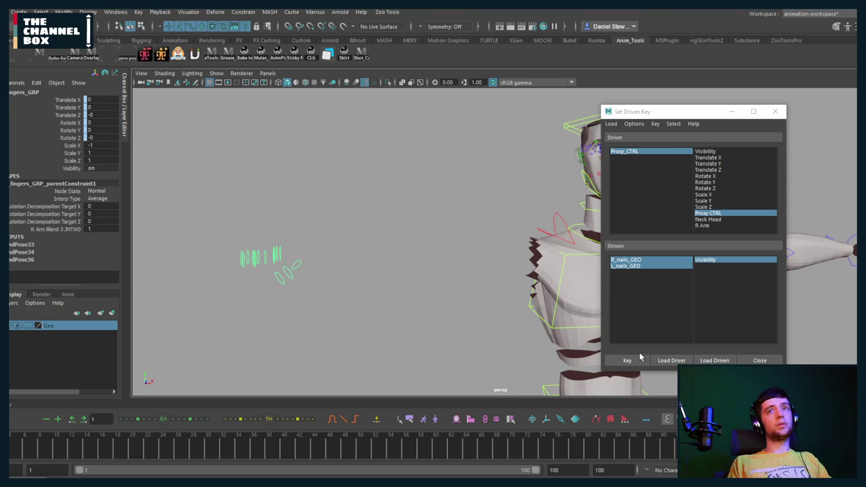
pyautogui.click(715, 360)
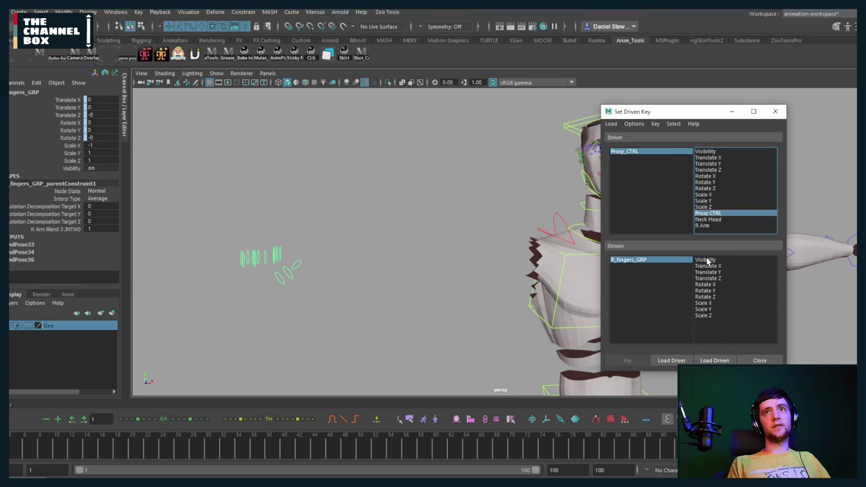
pyautogui.click(707, 260)
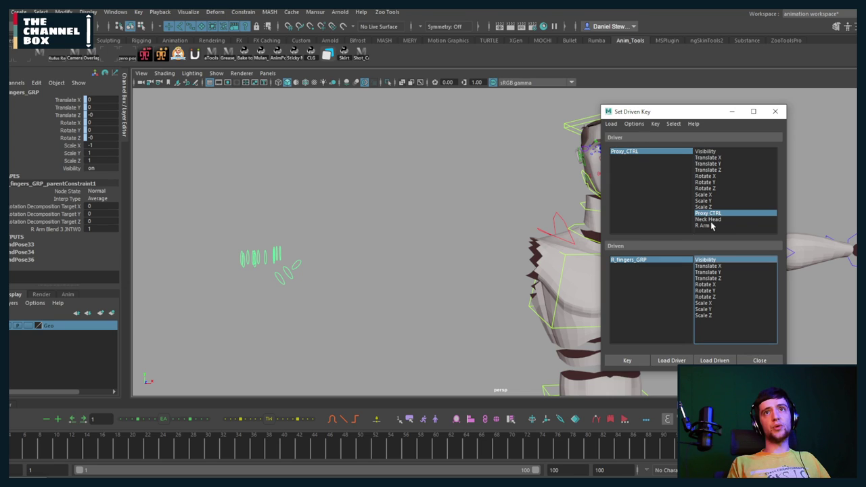
# Choose R Arm as the driver attribute, scrub it on Proxy_CTRL, and key R_fingers_GRP's visibility as on
pyautogui.click(710, 225)
pyautogui.scroll(-3, 363, 276)
pyautogui.keyDown('alt'); pyautogui.moveTo(354, 251); pyautogui.dragTo(360, 166, button='middle'); pyautogui.keyUp('alt')
pyautogui.keyDown('alt'); pyautogui.moveTo(423, 318); pyautogui.dragTo(416, 163, button='middle'); pyautogui.keyUp('alt')
pyautogui.moveTo(436, 300); pyautogui.dragTo(437, 299)
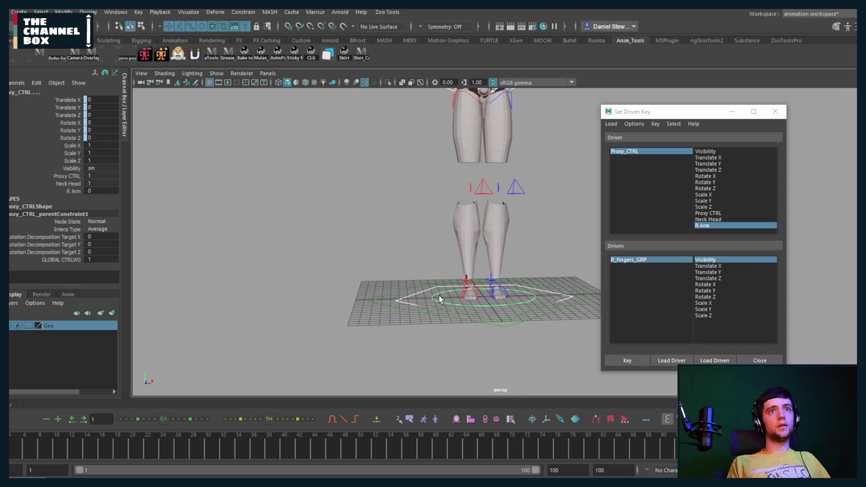
pyautogui.keyDown('alt'); pyautogui.moveTo(363, 105); pyautogui.dragTo(355, 326, button='middle'); pyautogui.keyUp('alt')
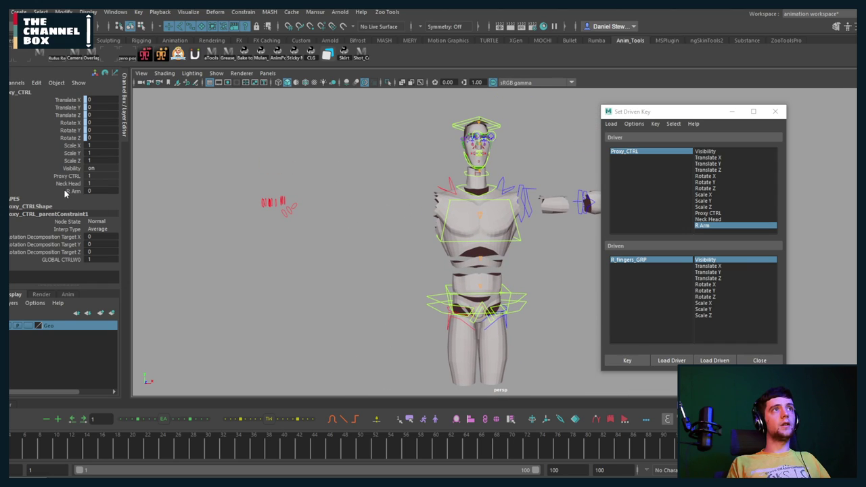
pyautogui.click(65, 191)
pyautogui.moveTo(207, 283); pyautogui.dragTo(280, 203, button='middle')
pyautogui.click(626, 360)
# Reselect R_fingers_GRP from a finger control, set its visibility to off, and key it with R Arm at 0
pyautogui.click(282, 201)
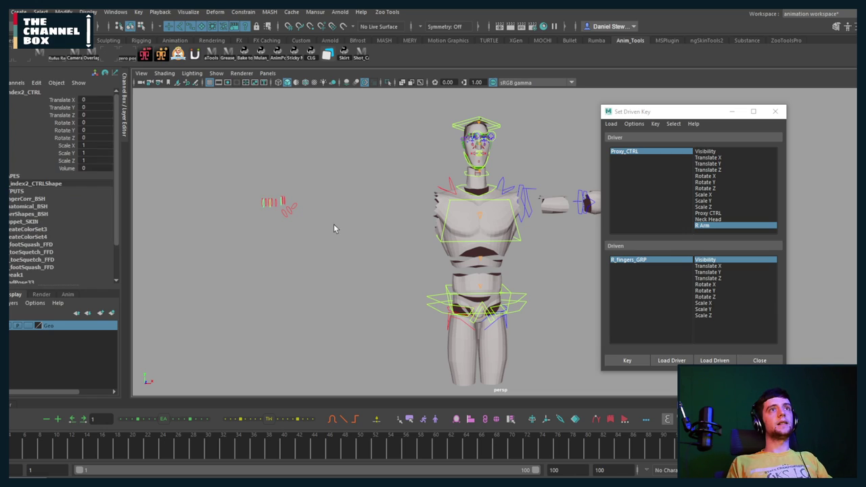
pyautogui.press('Up')
pyautogui.press('Up')
pyautogui.press('Up')
pyautogui.press('Up')
pyautogui.press('Up')
pyautogui.press('Up')
pyautogui.press('Up')
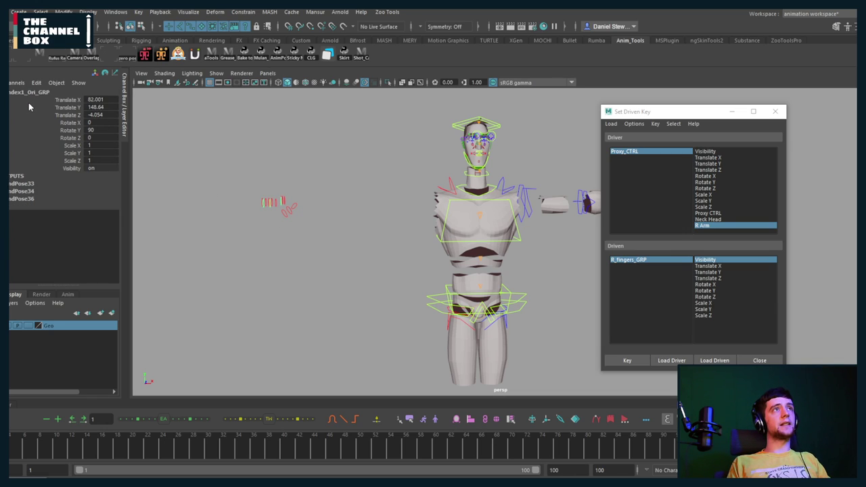
pyautogui.press('Up')
pyautogui.doubleClick(94, 168)
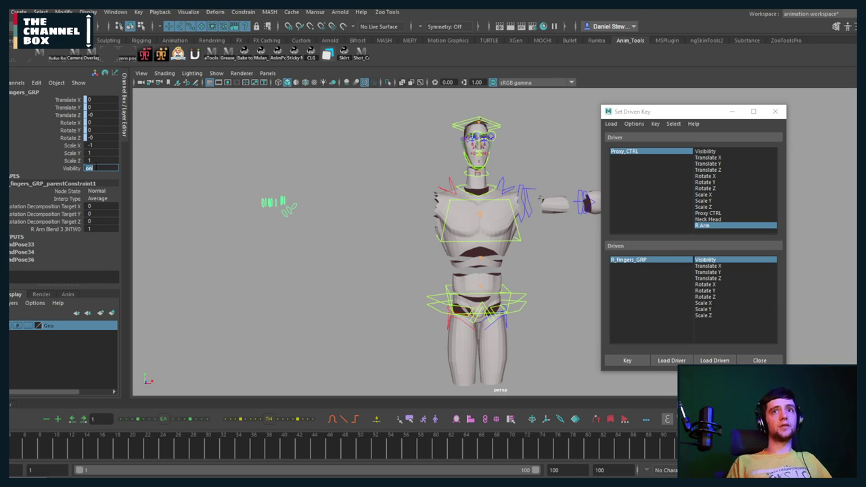
pyautogui.write('0')
pyautogui.press('Return')
pyautogui.click(627, 359)
# Reselect Proxy_CTRL, scrub R Arm, leaving it at 0, and inspect the proxy torso and arms from several angles
pyautogui.scroll(-1, 345, 313)
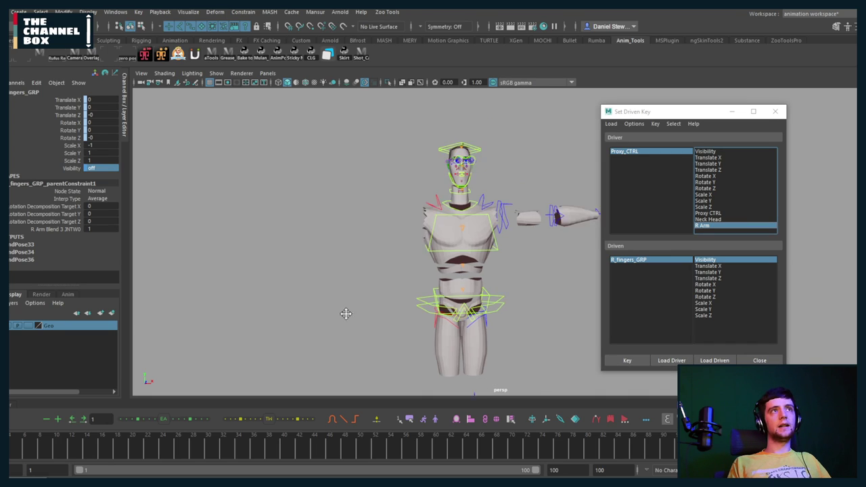
pyautogui.keyDown('alt'); pyautogui.moveTo(346, 313); pyautogui.dragTo(427, 249); pyautogui.keyUp('alt')
pyautogui.click(436, 280)
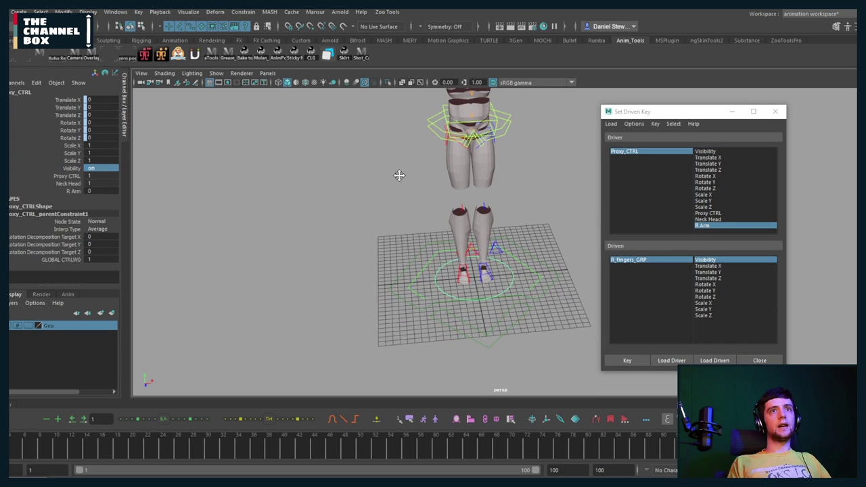
pyautogui.keyDown('alt'); pyautogui.moveTo(398, 174); pyautogui.dragTo(369, 247); pyautogui.keyUp('alt')
pyautogui.click(55, 190)
pyautogui.moveTo(175, 228); pyautogui.dragTo(231, 256, button='middle')
pyautogui.keyDown('alt'); pyautogui.moveTo(418, 217); pyautogui.dragTo(228, 206, button='middle'); pyautogui.keyUp('alt')
pyautogui.scroll(-2, 228, 206)
pyautogui.keyDown('alt'); pyautogui.moveTo(227, 207); pyautogui.dragTo(301, 201); pyautogui.keyUp('alt')
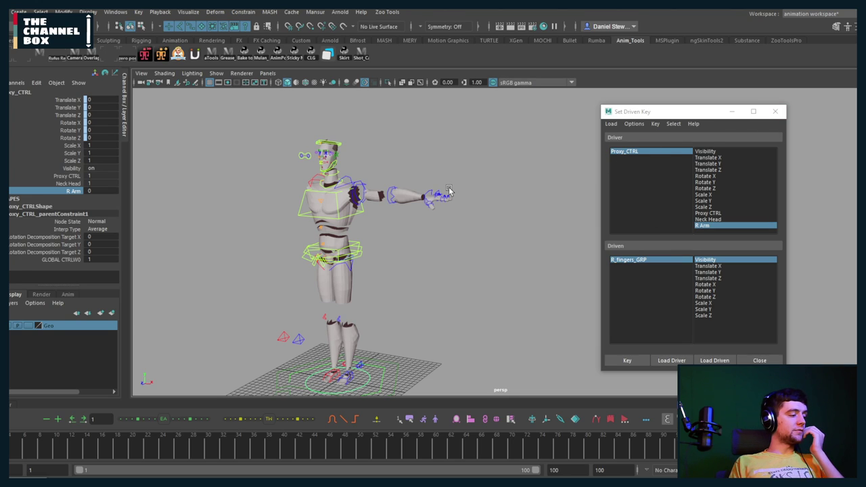
pyautogui.scroll(5, 321, 207)
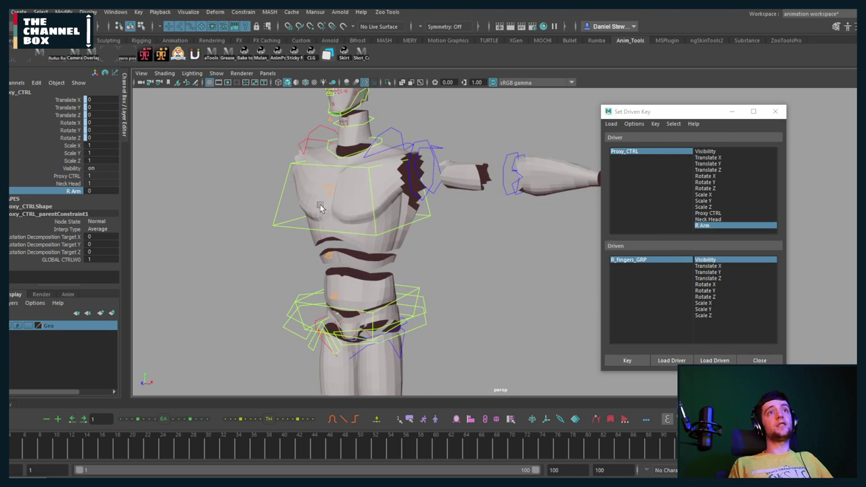
pyautogui.keyDown('alt'); pyautogui.moveTo(341, 206); pyautogui.dragTo(382, 206); pyautogui.keyUp('alt')
pyautogui.keyDown('alt'); pyautogui.moveTo(382, 206); pyautogui.dragTo(388, 223, button='middle'); pyautogui.keyUp('alt')
pyautogui.scroll(2, 387, 223)
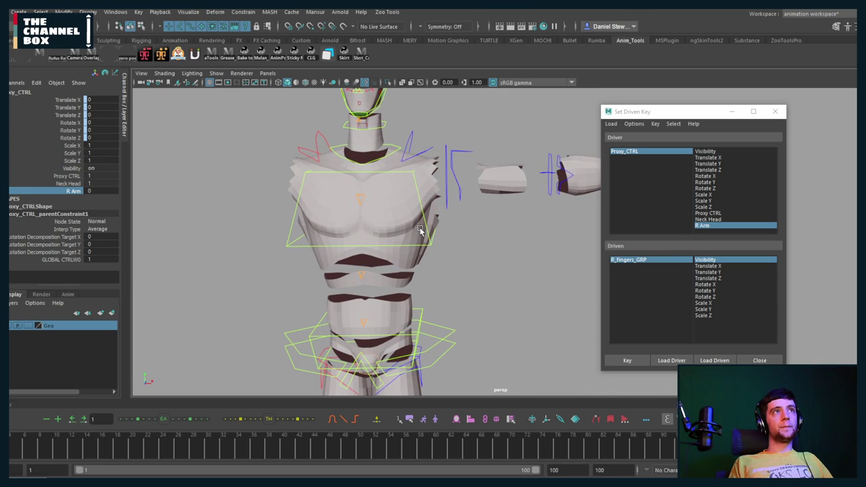
# Set Proxy CTRL to 0 and R Arm to 1 on Proxy_CTRL
pyautogui.click(68, 176)
pyautogui.scroll(-3, 275, 254)
pyautogui.moveTo(275, 253); pyautogui.dragTo(261, 248, button='middle')
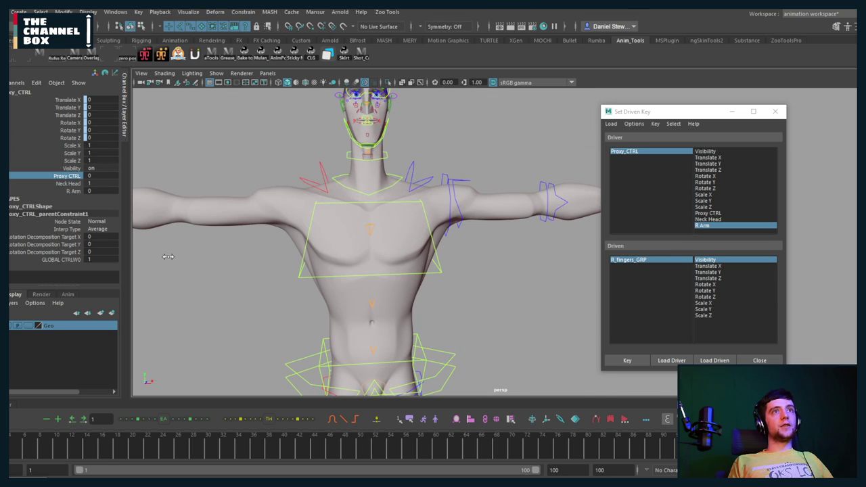
pyautogui.click(75, 191)
pyautogui.moveTo(224, 278); pyautogui.dragTo(282, 278, button='middle')
pyautogui.keyDown('alt'); pyautogui.moveTo(337, 214); pyautogui.dragTo(339, 285, button='middle'); pyautogui.keyUp('alt')
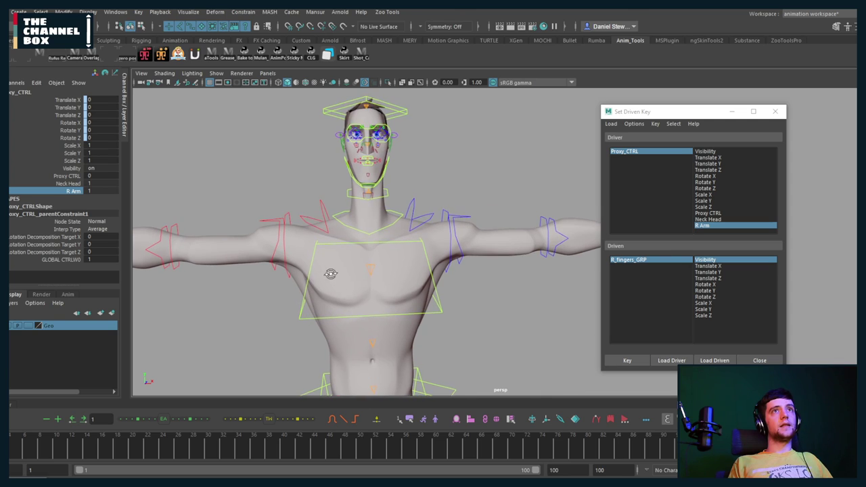
# Test the body mesh by moving the IK chest control sideways in both directions, undoing each move
pyautogui.keyDown('alt'); pyautogui.moveTo(331, 273); pyautogui.dragTo(367, 280); pyautogui.keyUp('alt')
pyautogui.click(301, 274)
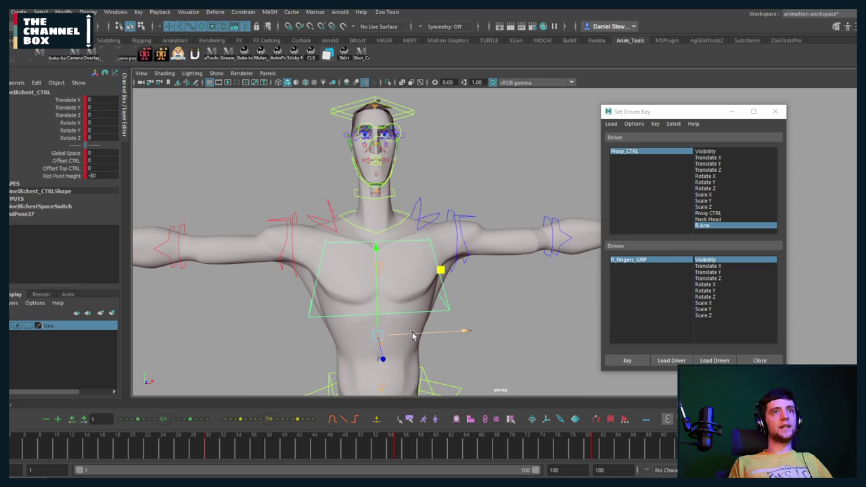
pyautogui.moveTo(413, 334); pyautogui.dragTo(619, 313)
pyautogui.hotkey('ctrl', 'z')
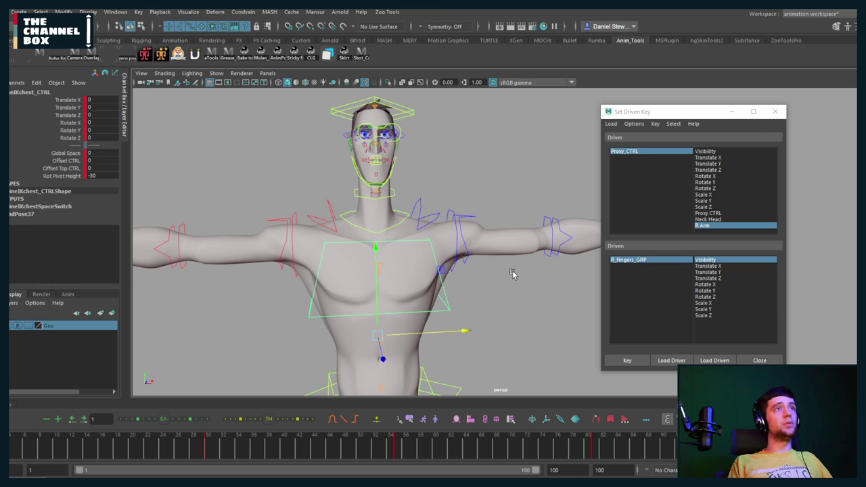
pyautogui.scroll(-5, 399, 277)
pyautogui.keyDown('alt'); pyautogui.moveTo(409, 297); pyautogui.dragTo(437, 232, button='middle'); pyautogui.keyUp('alt')
pyautogui.keyDown('alt'); pyautogui.moveTo(437, 232); pyautogui.dragTo(435, 238); pyautogui.keyUp('alt')
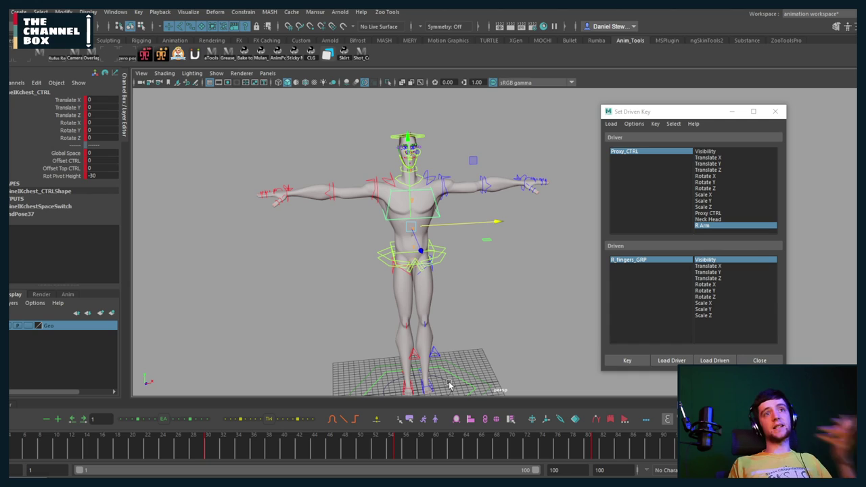
pyautogui.moveTo(445, 225); pyautogui.dragTo(314, 221)
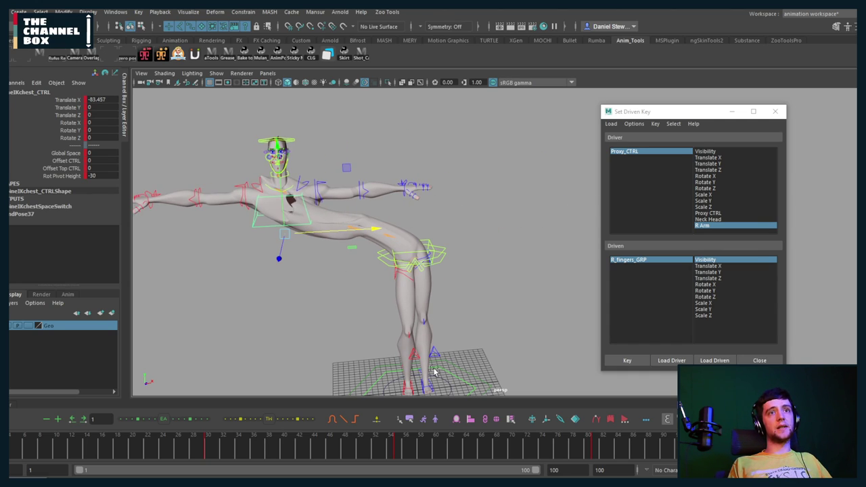
pyautogui.hotkey('ctrl', 'z')
# Reselect Proxy_CTRL at the character's feet
pyautogui.click(446, 384)
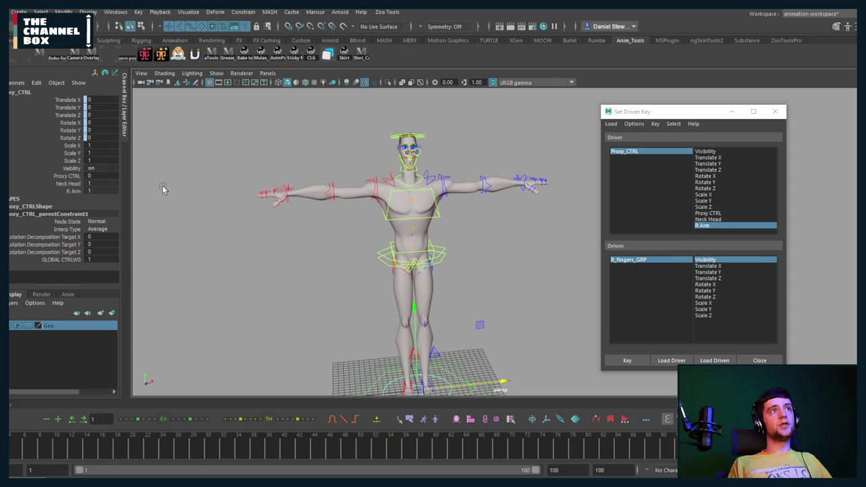
# Set the Proxy CTRL attribute of the proxy control to 1 to show the segmented proxy body
pyautogui.click(69, 176)
pyautogui.moveTo(242, 273); pyautogui.dragTo(321, 260, button='middle')
pyautogui.scroll(5, 405, 192)
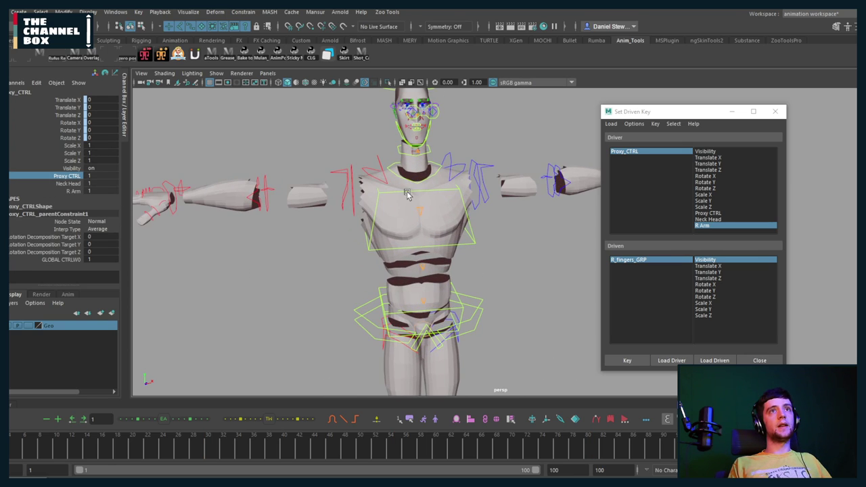
# Try rotating the IK chest control about 8 degrees around Y on the proxy body and undo the rotation
pyautogui.click(407, 194)
pyautogui.keyDown('alt'); pyautogui.moveTo(416, 257); pyautogui.dragTo(423, 322, button='middle'); pyautogui.keyUp('alt')
pyautogui.keyDown('alt'); pyautogui.moveTo(424, 322); pyautogui.dragTo(414, 306); pyautogui.keyUp('alt')
pyautogui.moveTo(458, 334); pyautogui.dragTo(514, 334)
pyautogui.press('e')
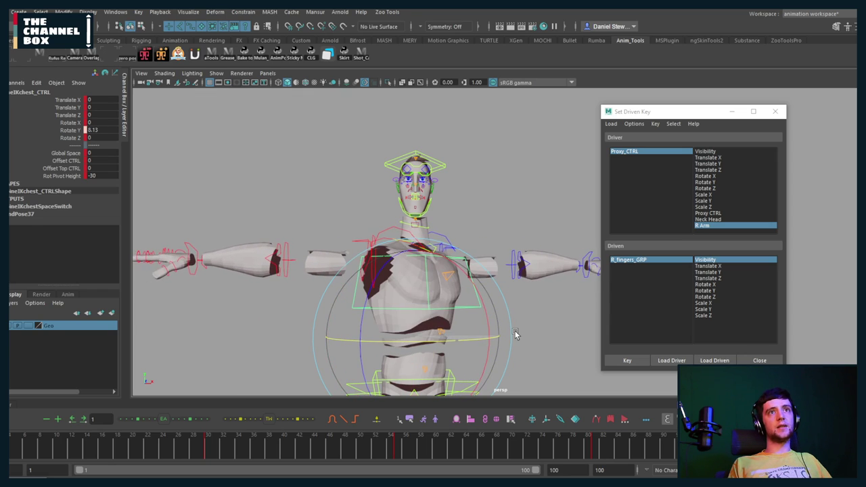
pyautogui.hotkey('ctrl', 'z')
pyautogui.keyDown('alt'); pyautogui.moveTo(507, 303); pyautogui.dragTo(502, 269, button='right'); pyautogui.keyUp('alt')
pyautogui.keyDown('alt'); pyautogui.moveTo(502, 269); pyautogui.dragTo(499, 242, button='middle'); pyautogui.keyUp('alt')
pyautogui.keyDown('alt'); pyautogui.moveTo(499, 271); pyautogui.dragTo(479, 258, button='right'); pyautogui.keyUp('alt')
pyautogui.keyDown('alt'); pyautogui.moveTo(479, 258); pyautogui.dragTo(477, 181, button='middle'); pyautogui.keyUp('alt')
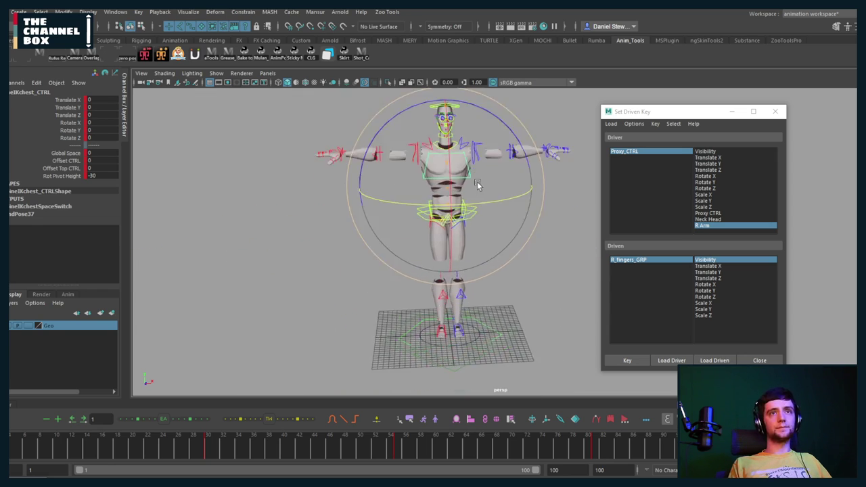
pyautogui.press('q')
# Browse the 210113_ApolloArtemis and 200624_ApolloArtemis rig folders for an Apollo scene to open
pyautogui.click(10, 11)
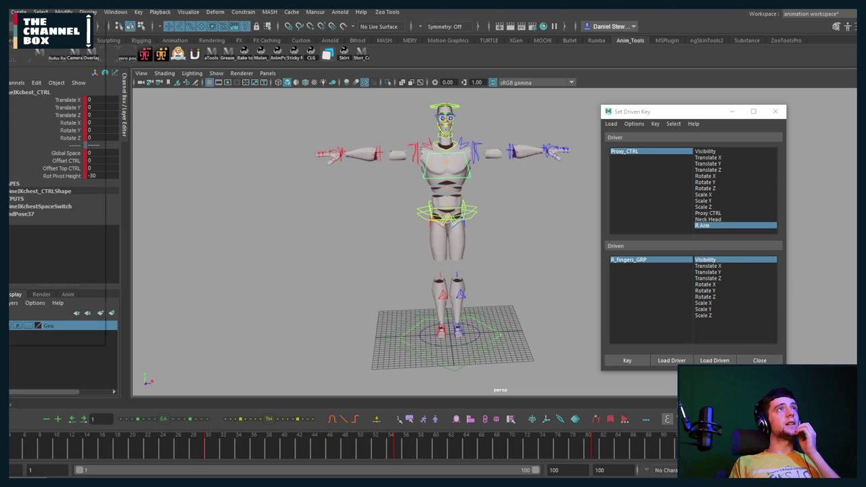
pyautogui.click(27, 35)
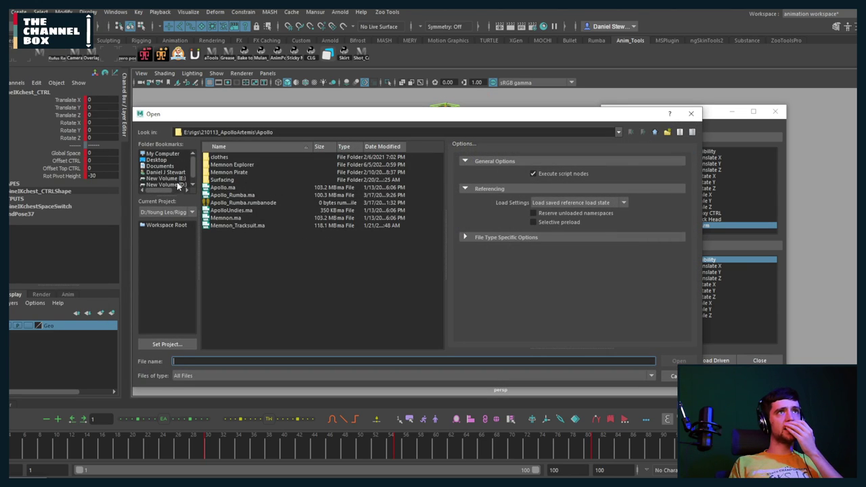
pyautogui.click(656, 132)
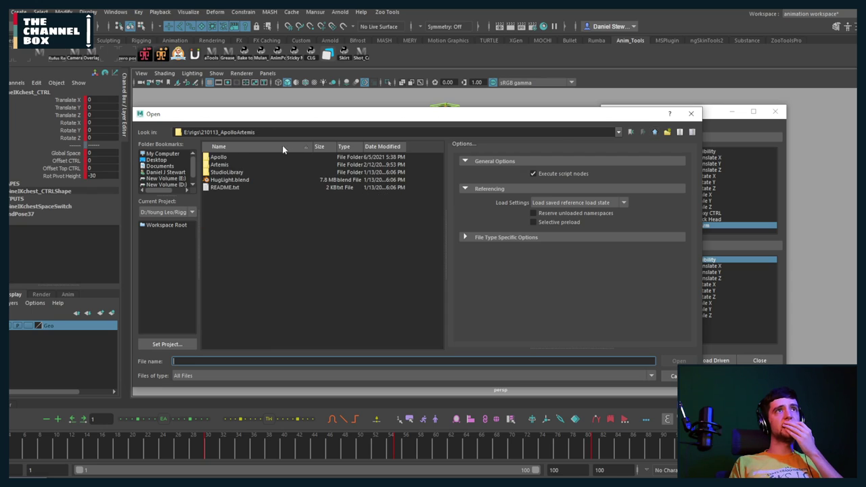
pyautogui.doubleClick(217, 158)
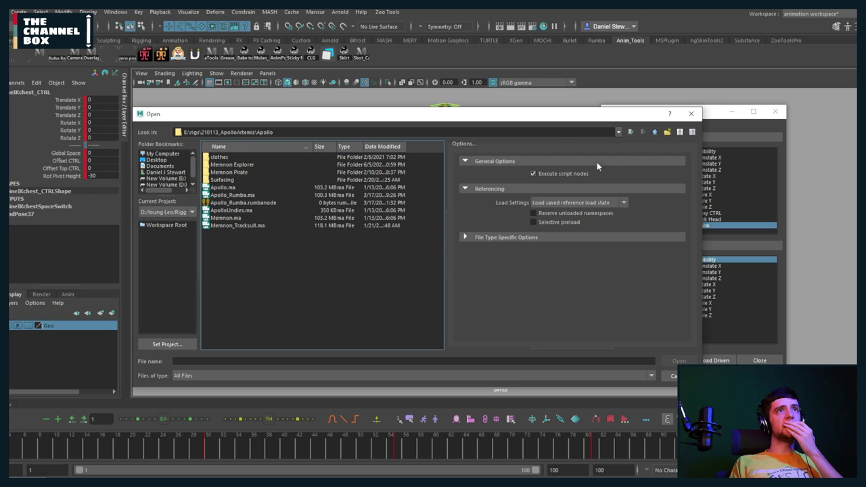
pyautogui.click(654, 132)
pyautogui.click(653, 132)
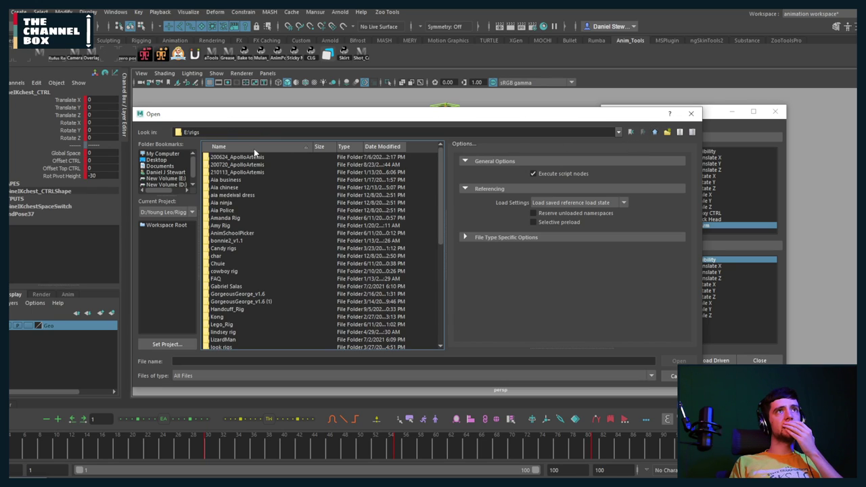
pyautogui.doubleClick(234, 158)
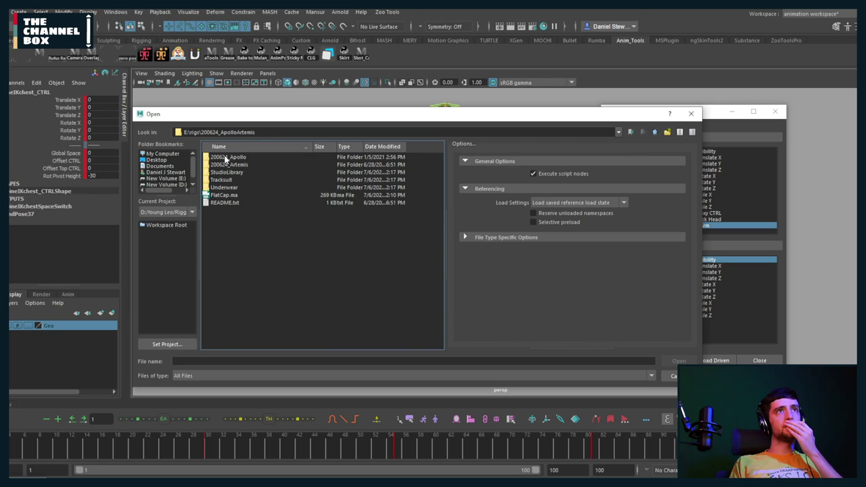
pyautogui.doubleClick(226, 157)
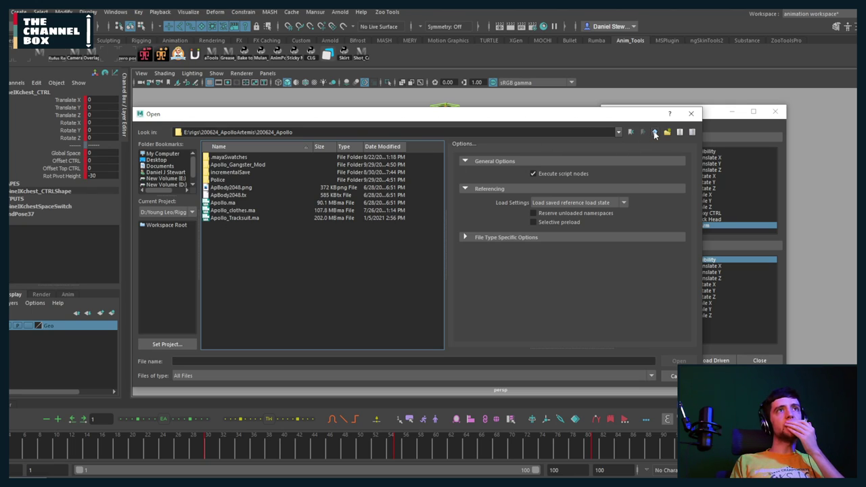
pyautogui.moveTo(529, 114); pyautogui.dragTo(0, 125)
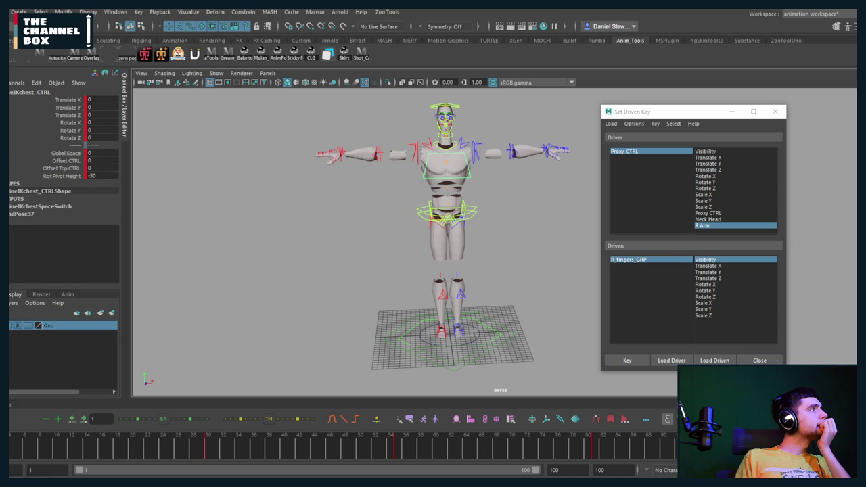
# Open the scene with the pirate-costumed character rig and close the Set Driven Key window
pyautogui.click(10, 11)
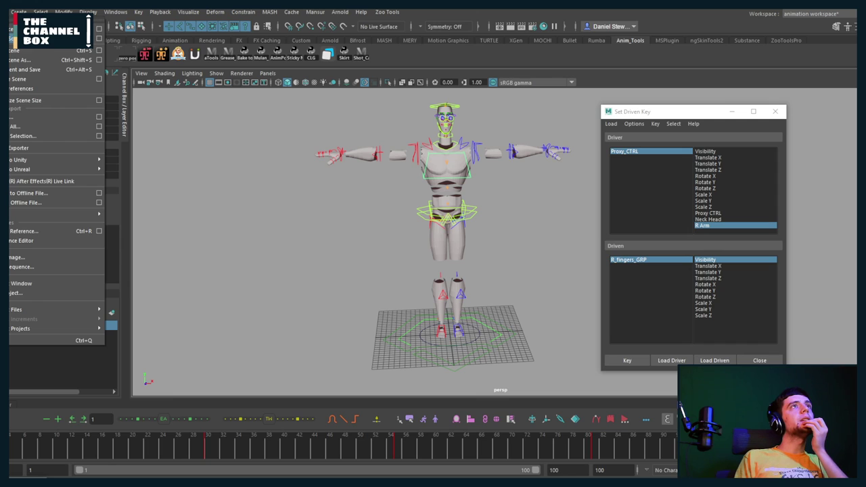
pyautogui.click(11, 37)
pyautogui.moveTo(557, 252); pyautogui.dragTo(9, 202)
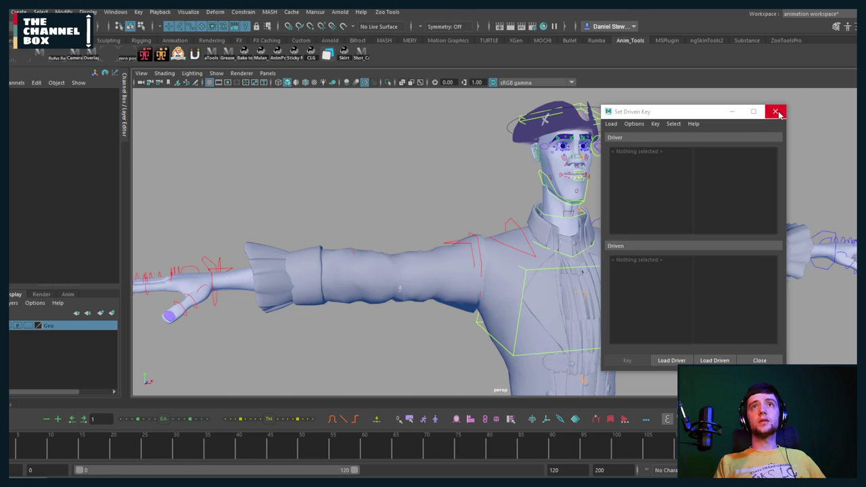
pyautogui.click(777, 113)
# Select the proxy control curve on the ground around the pirate character's feet
pyautogui.scroll(-3, 564, 296)
pyautogui.keyDown('alt'); pyautogui.moveTo(564, 295); pyautogui.dragTo(555, 247, button='middle'); pyautogui.keyUp('alt')
pyautogui.keyDown('alt'); pyautogui.moveTo(556, 247); pyautogui.dragTo(496, 216); pyautogui.keyUp('alt')
pyautogui.keyDown('alt'); pyautogui.moveTo(496, 217); pyautogui.dragTo(410, 205, button='right'); pyautogui.keyUp('alt')
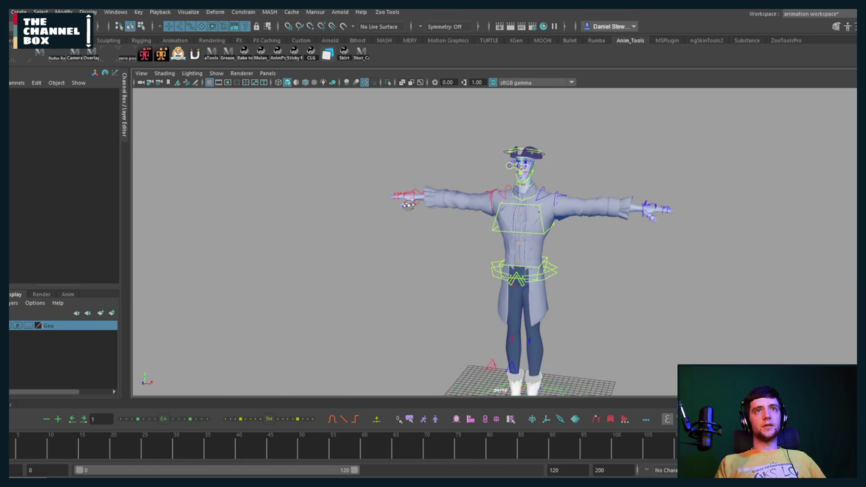
pyautogui.keyDown('alt'); pyautogui.moveTo(410, 205); pyautogui.dragTo(434, 201); pyautogui.keyUp('alt')
pyautogui.keyDown('alt'); pyautogui.moveTo(524, 203); pyautogui.dragTo(411, 173, button='middle'); pyautogui.keyUp('alt')
pyautogui.scroll(-1, 433, 196)
pyautogui.keyDown('alt'); pyautogui.moveTo(465, 217); pyautogui.dragTo(518, 177, button='middle'); pyautogui.keyUp('alt')
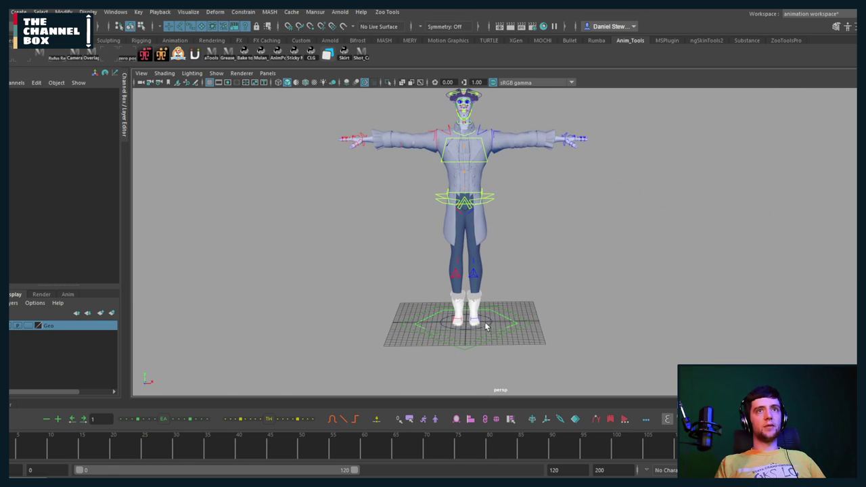
pyautogui.click(492, 323)
pyautogui.keyDown('alt'); pyautogui.moveTo(492, 323); pyautogui.dragTo(463, 379); pyautogui.keyUp('alt')
pyautogui.keyDown('alt'); pyautogui.moveTo(512, 241); pyautogui.dragTo(516, 331, button='middle'); pyautogui.keyUp('alt')
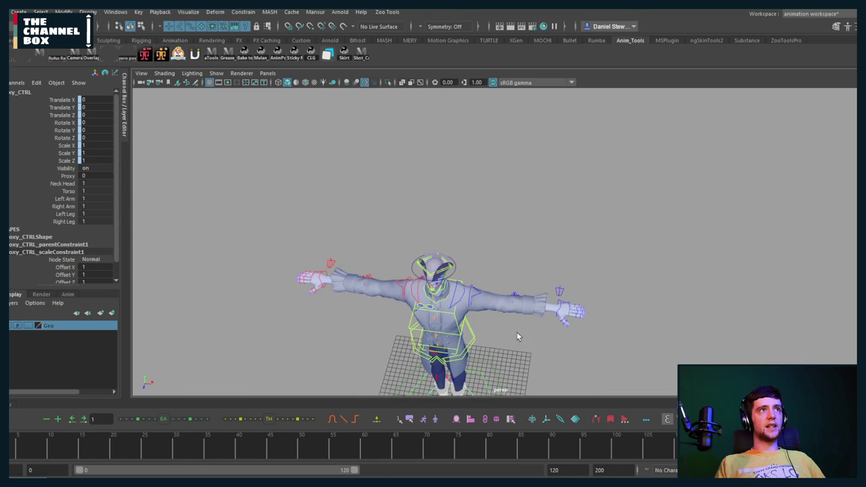
# Set the Proxy attribute to 1 to swap the pirate costume for the proxy body
pyautogui.keyDown('alt'); pyautogui.moveTo(516, 331); pyautogui.dragTo(547, 272); pyautogui.keyUp('alt')
pyautogui.scroll(5, 474, 149)
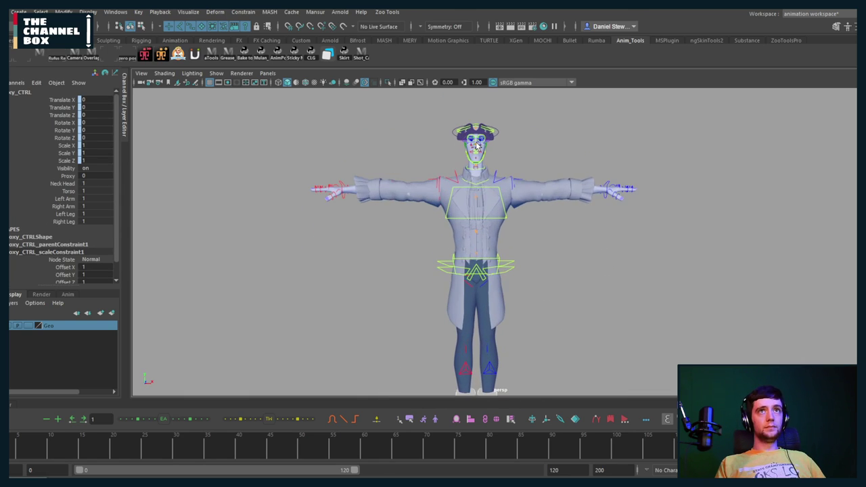
pyautogui.scroll(3, 473, 149)
pyautogui.keyDown('alt'); pyautogui.moveTo(473, 149); pyautogui.dragTo(462, 237, button='middle'); pyautogui.keyUp('alt')
pyautogui.keyDown('alt'); pyautogui.moveTo(462, 237); pyautogui.dragTo(541, 255); pyautogui.keyUp('alt')
pyautogui.click(72, 177)
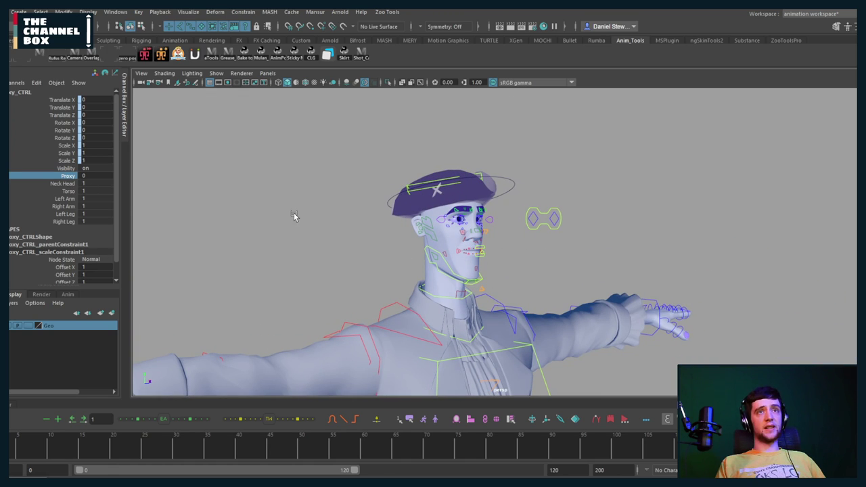
pyautogui.moveTo(288, 235); pyautogui.dragTo(362, 232, button='middle')
pyautogui.moveTo(595, 252)
pyautogui.keyDown('alt'); pyautogui.mouseDown()
pyautogui.moveTo(442, 253)
pyautogui.moveTo(577, 257)
pyautogui.moveTo(589, 277)
pyautogui.moveTo(572, 235)
pyautogui.moveTo(583, 246)
pyautogui.mouseUp(); pyautogui.keyUp('alt')
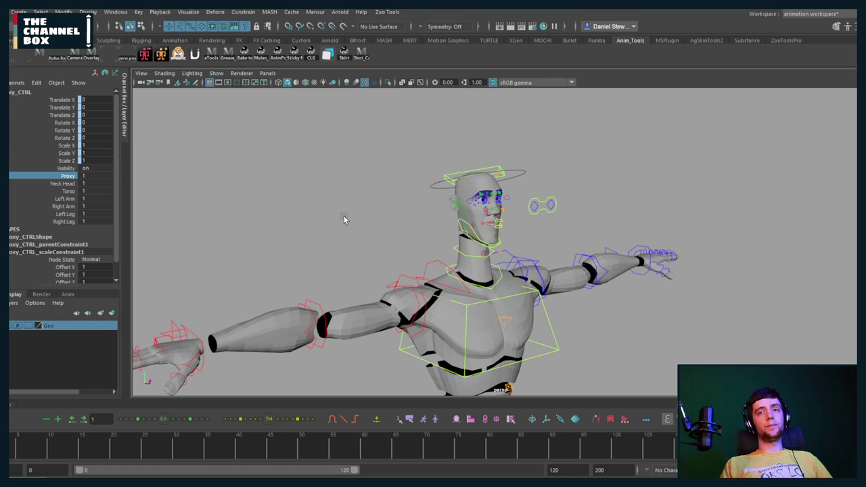
# Set the Proxy attribute back to 0 and inspect the costumed character from several angles, ending at the hat
pyautogui.moveTo(371, 221); pyautogui.dragTo(317, 226, button='middle')
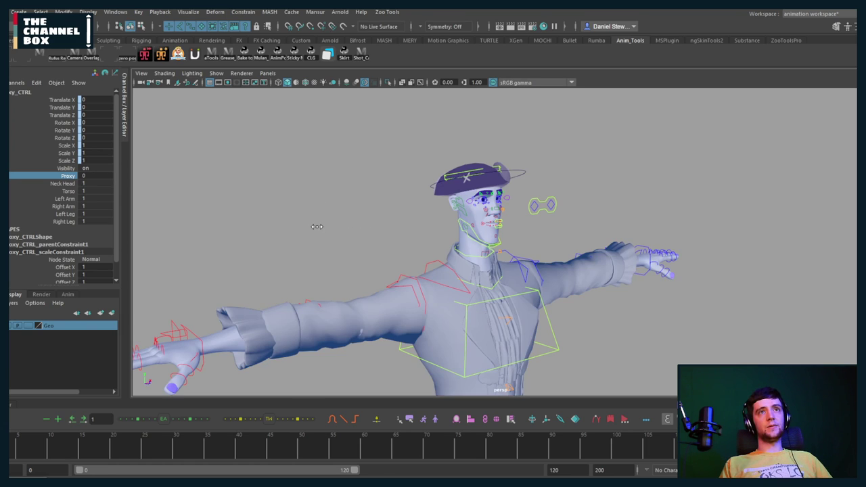
pyautogui.keyDown('alt'); pyautogui.moveTo(503, 275); pyautogui.dragTo(444, 219); pyautogui.keyUp('alt')
pyautogui.keyDown('alt'); pyautogui.moveTo(399, 223); pyautogui.dragTo(239, 228, button='right'); pyautogui.keyUp('alt')
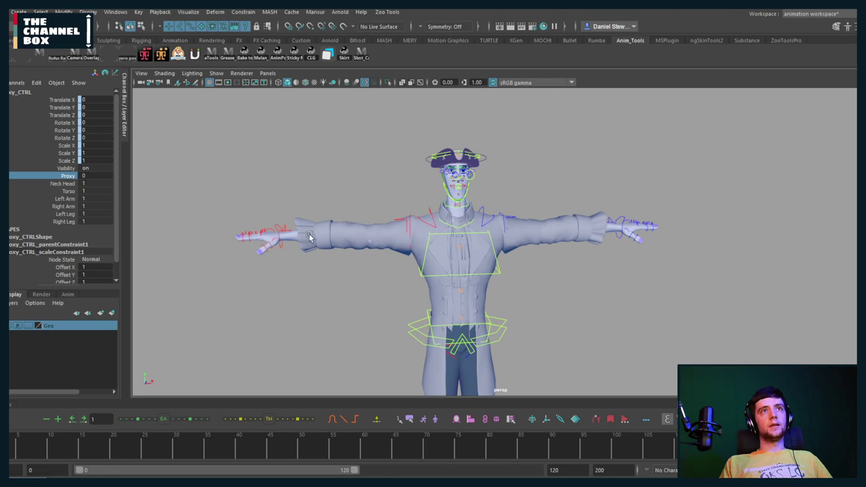
pyautogui.keyDown('alt'); pyautogui.moveTo(310, 238); pyautogui.dragTo(464, 240); pyautogui.keyUp('alt')
pyautogui.keyDown('alt'); pyautogui.moveTo(463, 284); pyautogui.dragTo(462, 182); pyautogui.keyUp('alt')
pyautogui.keyDown('alt'); pyautogui.moveTo(405, 165); pyautogui.dragTo(417, 293); pyautogui.keyUp('alt')
pyautogui.keyDown('alt'); pyautogui.moveTo(432, 194); pyautogui.dragTo(425, 453, button='middle'); pyautogui.keyUp('alt')
pyautogui.scroll(8, 425, 242)
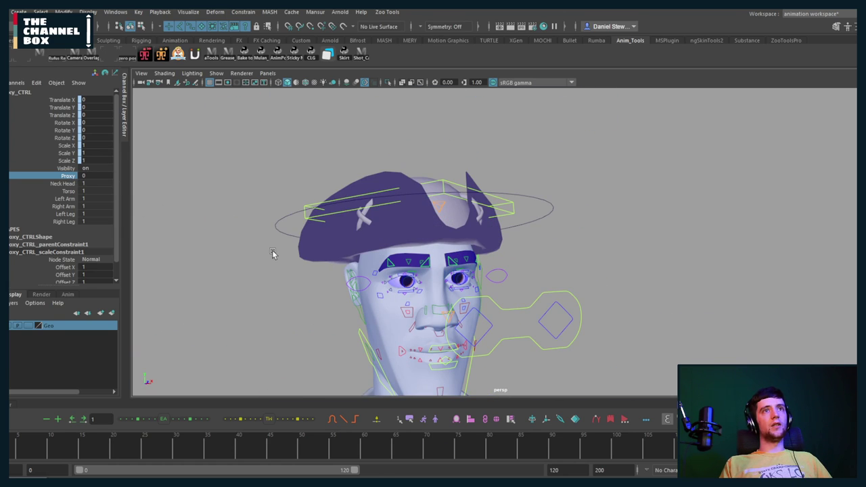
# Switch the character to its proxy body by setting Proxy to 1
pyautogui.moveTo(227, 266); pyautogui.dragTo(476, 244, button='middle')
pyautogui.scroll(-8, 552, 259)
pyautogui.keyDown('alt'); pyautogui.moveTo(553, 259); pyautogui.dragTo(531, 167); pyautogui.keyUp('alt')
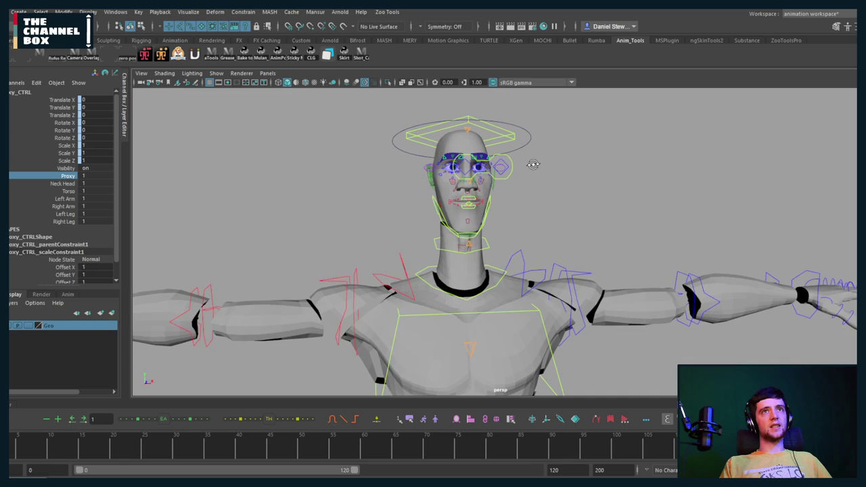
# Hide the proxy head, neck and torso by setting Neck Head and Torso to 0
pyautogui.click(62, 183)
pyautogui.moveTo(314, 191); pyautogui.dragTo(214, 227, button='middle')
pyautogui.click(68, 192)
pyautogui.scroll(-5, 389, 253)
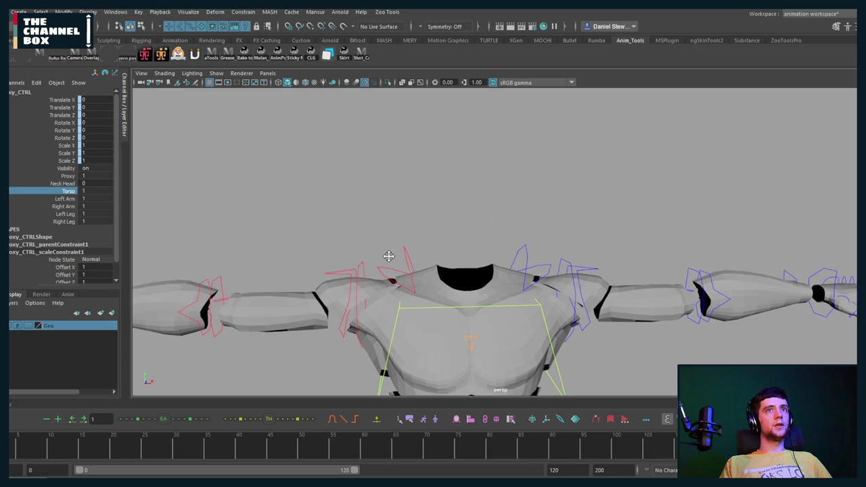
pyautogui.moveTo(410, 190); pyautogui.dragTo(133, 259, button='middle')
# Hide both proxy arms by setting Left Arm and Right Arm to 0
pyautogui.click(62, 199)
pyautogui.click(63, 206)
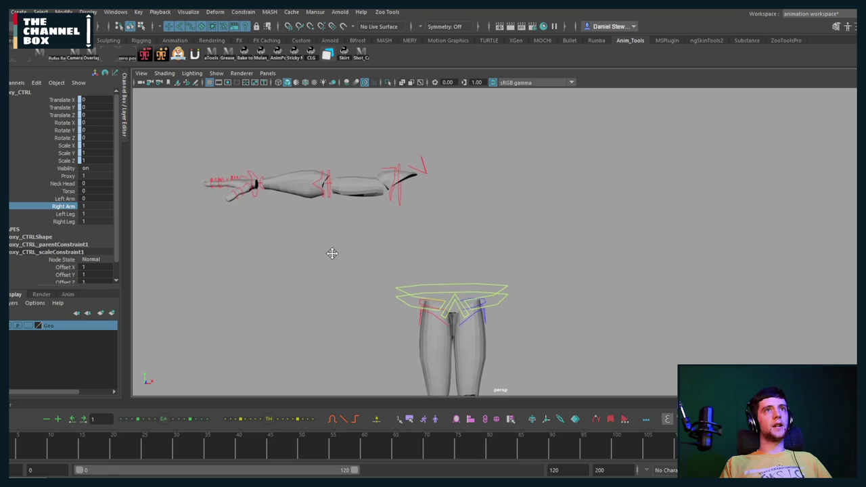
pyautogui.moveTo(332, 250); pyautogui.dragTo(332, 256, button='middle')
pyautogui.keyDown('alt'); pyautogui.moveTo(339, 285); pyautogui.dragTo(250, 171, button='middle'); pyautogui.keyUp('alt')
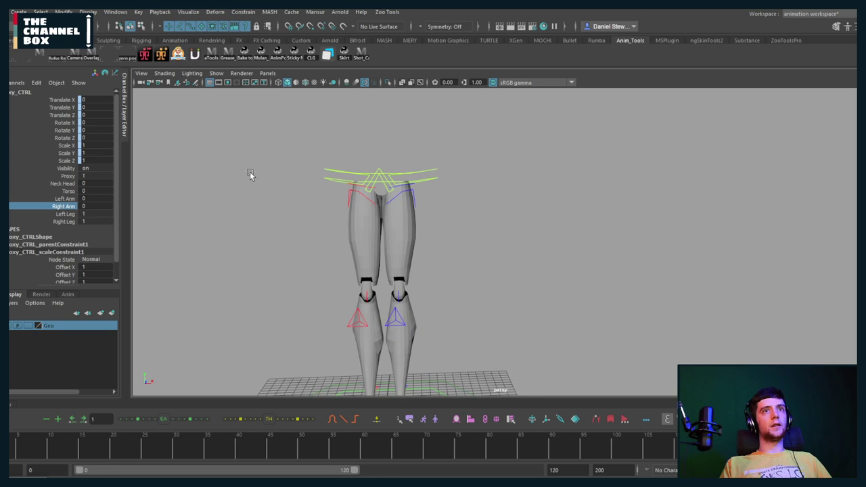
# Hide both proxy legs by setting Left Leg and Right Leg to 0
pyautogui.click(65, 213)
pyautogui.moveTo(101, 219); pyautogui.dragTo(313, 241, button='middle')
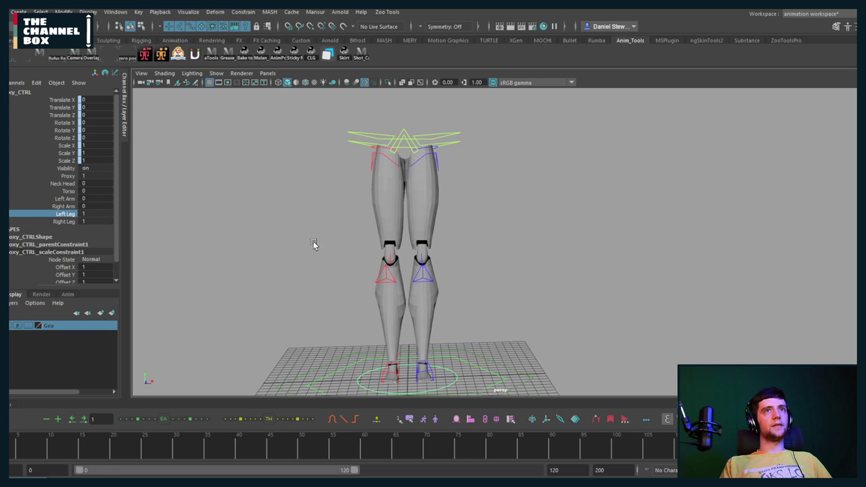
pyautogui.click(68, 223)
pyautogui.moveTo(259, 241); pyautogui.dragTo(268, 315, button='middle')
# Set Neck Head to 1 so only the proxy head and neck are shown, and frame them
pyautogui.click(64, 184)
pyautogui.moveTo(223, 237); pyautogui.dragTo(311, 240, button='middle')
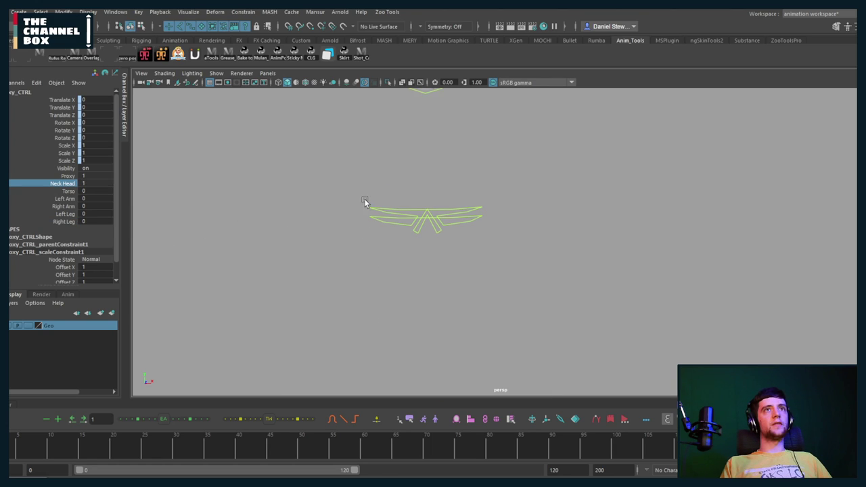
pyautogui.keyDown('alt'); pyautogui.moveTo(365, 202); pyautogui.dragTo(350, 340, button='middle'); pyautogui.keyUp('alt')
pyautogui.scroll(3, 368, 215)
pyautogui.keyDown('alt'); pyautogui.moveTo(368, 219); pyautogui.dragTo(321, 288, button='middle'); pyautogui.keyUp('alt')
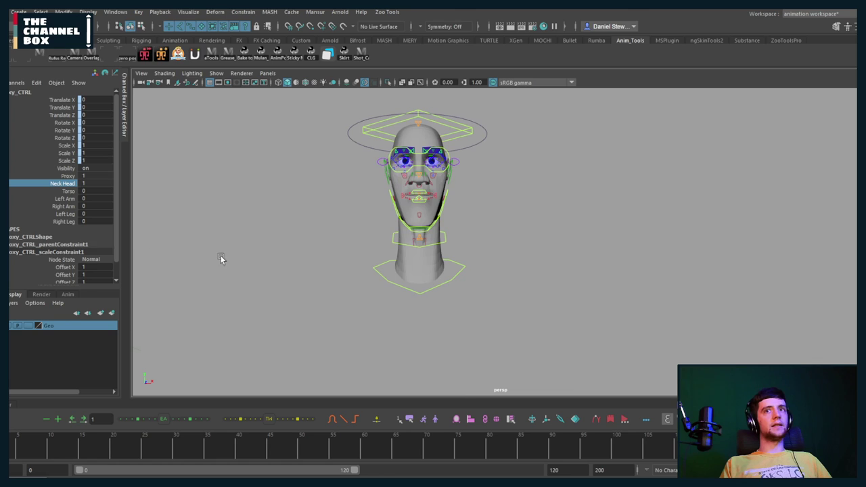
pyautogui.press('f')
pyautogui.scroll(-10, 352, 218)
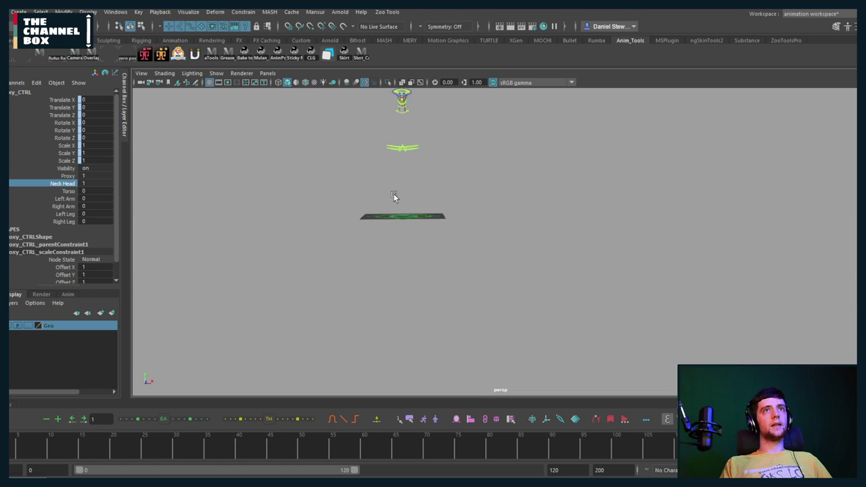
pyautogui.keyDown('alt'); pyautogui.moveTo(394, 194); pyautogui.dragTo(408, 318, button='middle'); pyautogui.keyUp('alt')
pyautogui.scroll(6, 419, 251)
pyautogui.scroll(-3, 436, 271)
# Switch the hotkey set to "animation hot keys" in the Hotkey Editor and save the change
pyautogui.click(115, 11)
pyautogui.moveTo(173, 95)
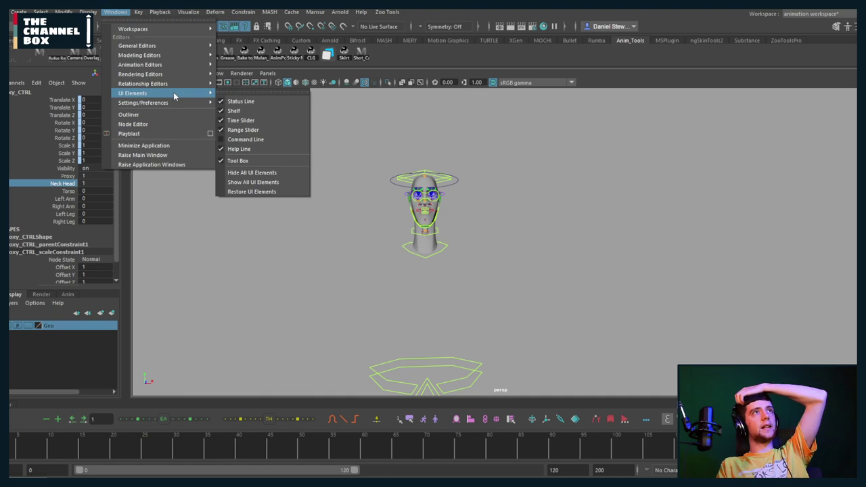
pyautogui.click(261, 124)
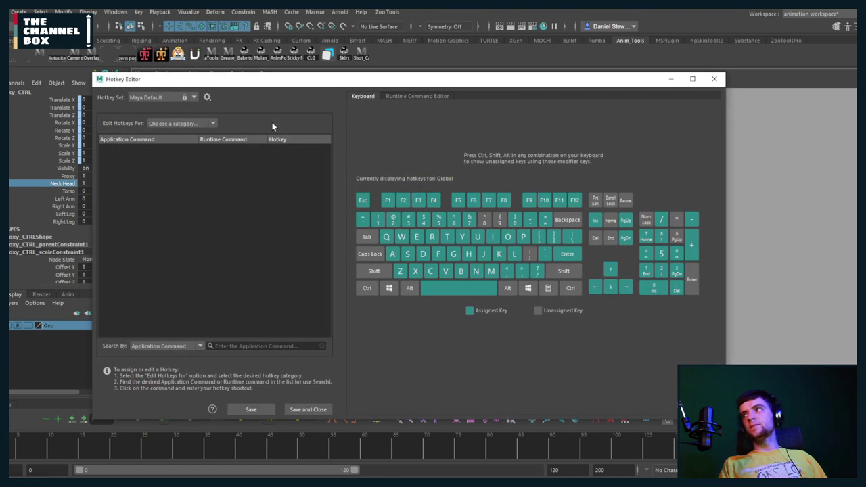
pyautogui.click(147, 96)
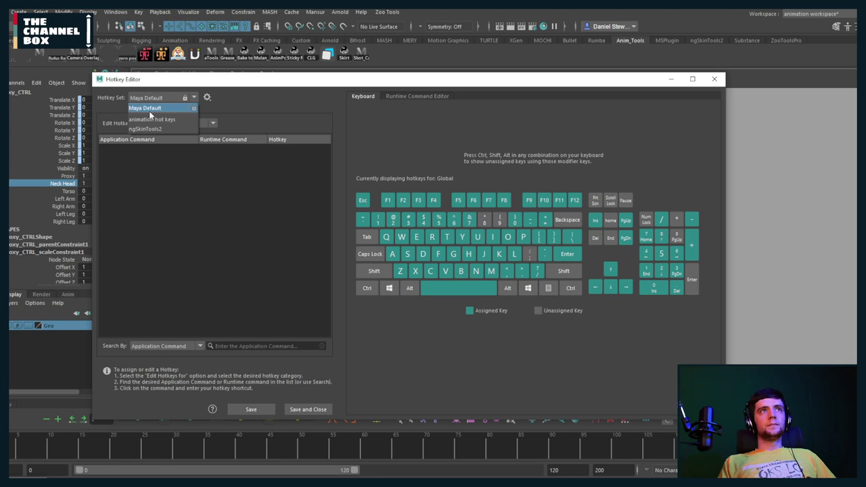
pyautogui.click(150, 121)
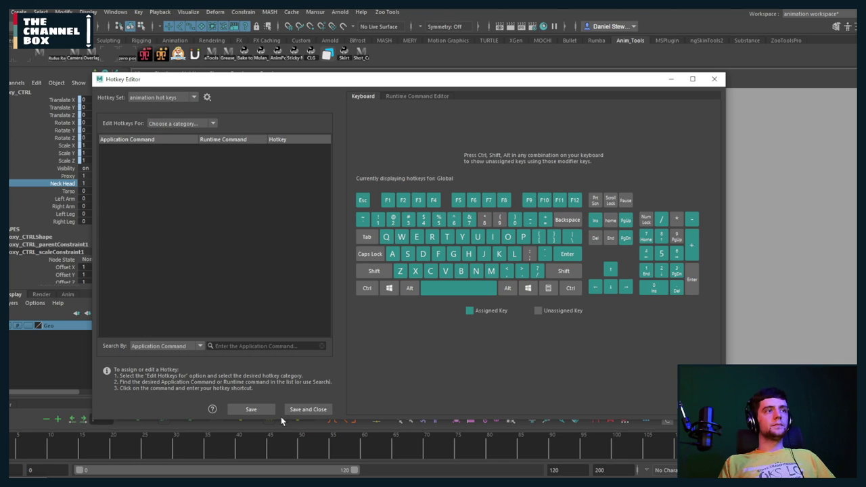
pyautogui.click(299, 409)
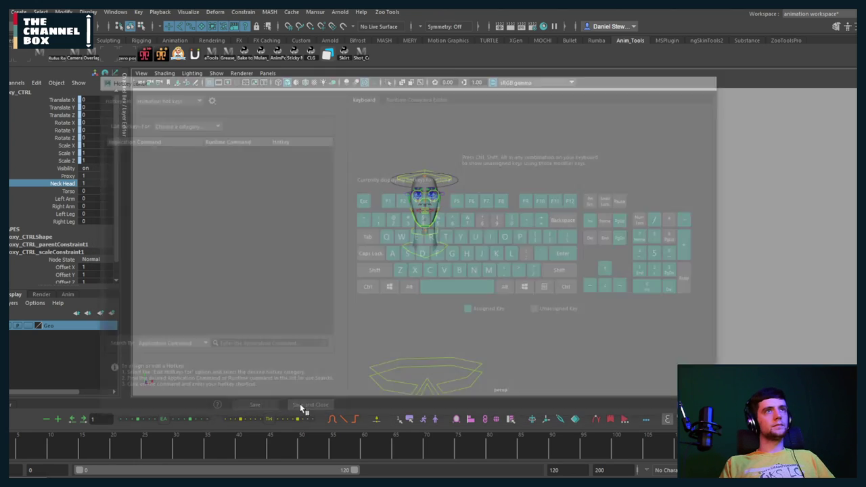
# Show the proxy torso below the head by setting Torso to 1, and view it from several angles
pyautogui.scroll(4, 354, 215)
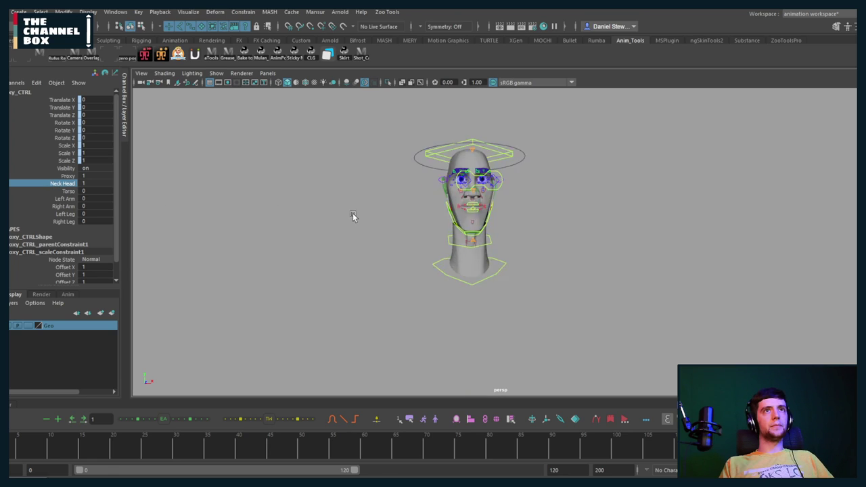
pyautogui.keyDown('alt'); pyautogui.moveTo(411, 207); pyautogui.dragTo(284, 230, button='middle'); pyautogui.keyUp('alt')
pyautogui.keyDown('alt'); pyautogui.moveTo(284, 230); pyautogui.dragTo(246, 245, button='right'); pyautogui.keyUp('alt')
pyautogui.press('[')
pyautogui.keyDown('alt'); pyautogui.moveTo(352, 233); pyautogui.dragTo(441, 243); pyautogui.keyUp('alt')
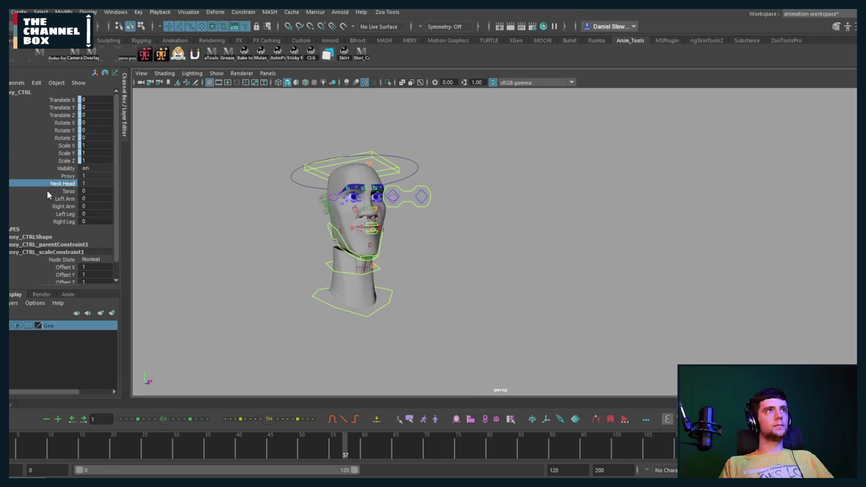
pyautogui.click(67, 191)
pyautogui.moveTo(325, 278); pyautogui.dragTo(362, 275, button='middle')
pyautogui.scroll(-5, 379, 247)
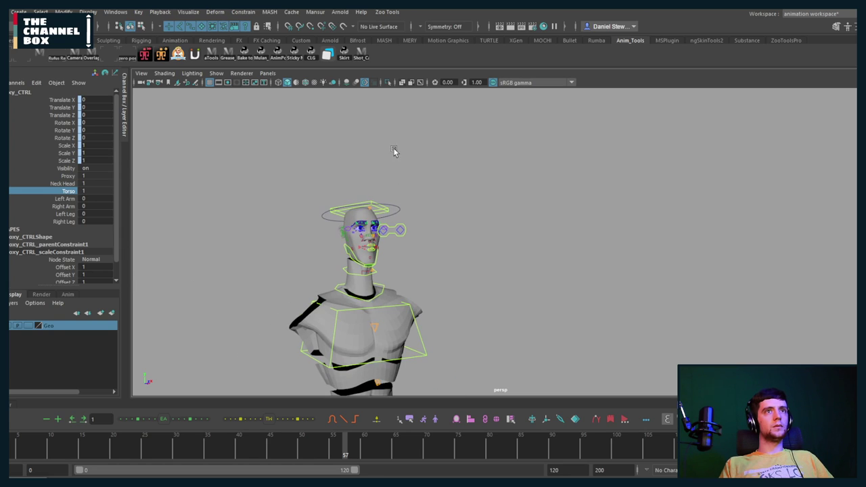
pyautogui.keyDown('alt'); pyautogui.moveTo(427, 251); pyautogui.dragTo(441, 185, button='middle'); pyautogui.keyUp('alt')
pyautogui.scroll(-2, 440, 186)
pyautogui.keyDown('alt'); pyautogui.moveTo(436, 200); pyautogui.dragTo(366, 215); pyautogui.keyUp('alt')
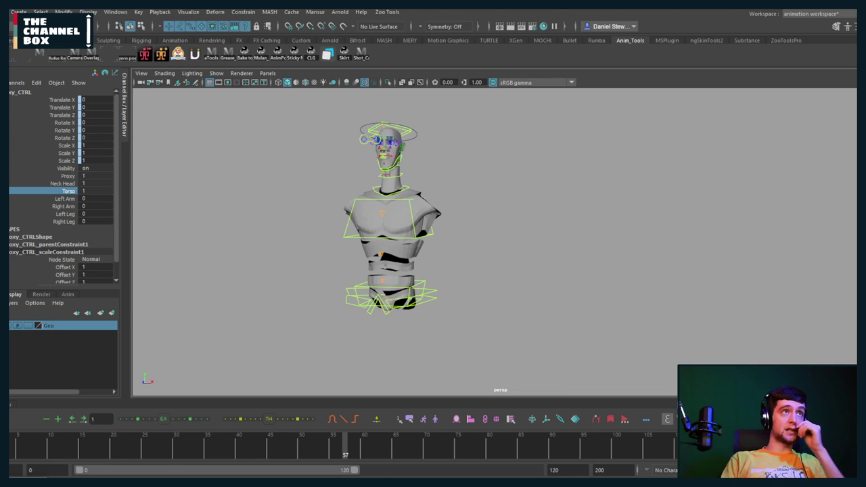
pyautogui.click(41, 295)
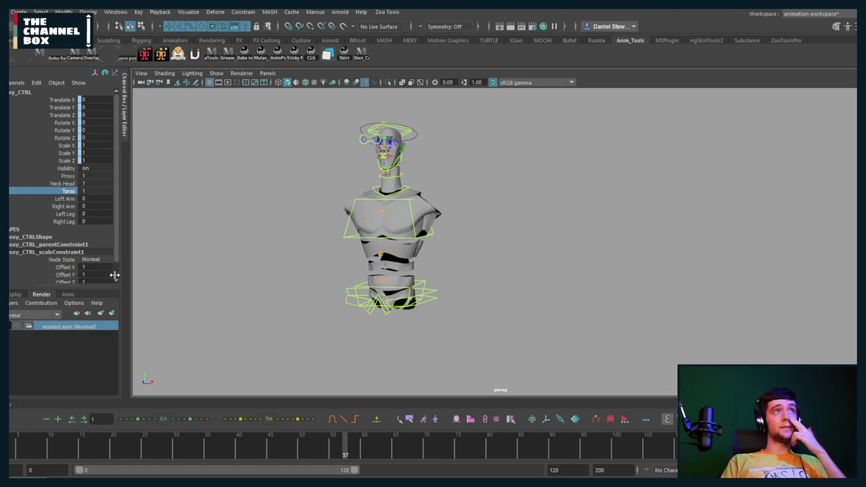
pyautogui.click(16, 295)
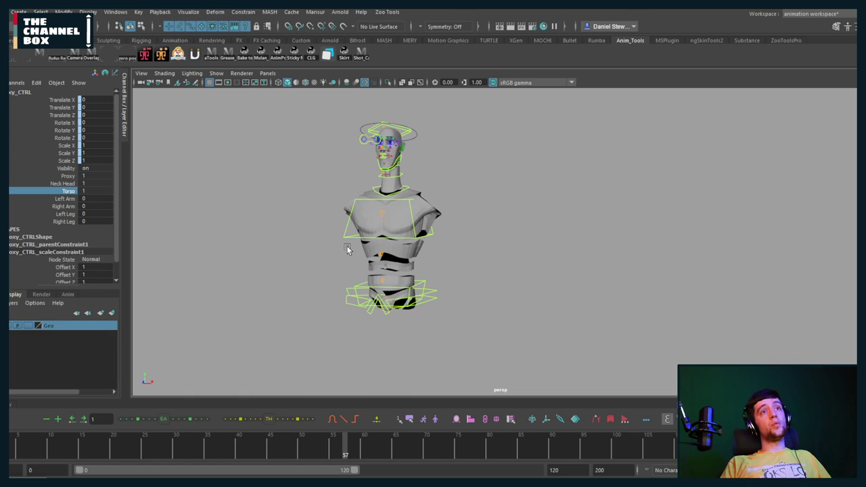
pyautogui.keyDown('alt'); pyautogui.moveTo(348, 248); pyautogui.dragTo(561, 241); pyautogui.keyUp('alt')
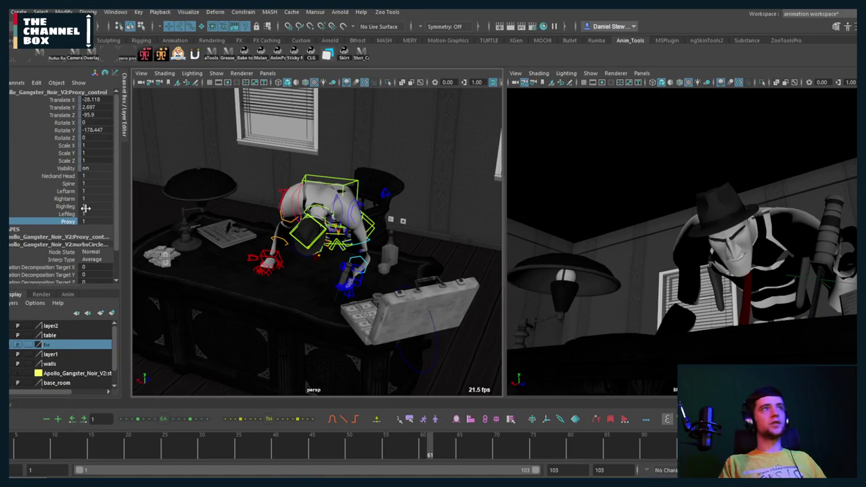
# Show the gangster rig's detailed mesh by setting Proxy to 0, and frame the character at the desk
pyautogui.moveTo(297, 264); pyautogui.dragTo(277, 255, button='middle')
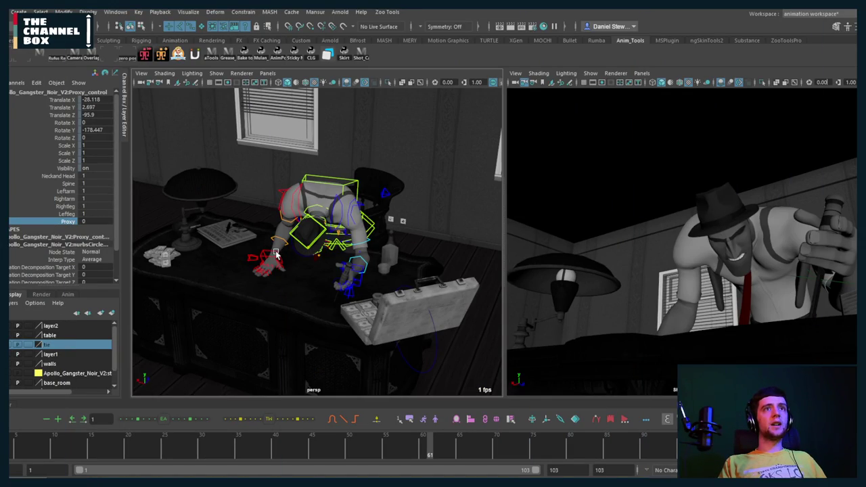
pyautogui.keyDown('alt'); pyautogui.moveTo(276, 255); pyautogui.dragTo(280, 303, button='right'); pyautogui.keyUp('alt')
pyautogui.keyDown('alt'); pyautogui.moveTo(283, 304); pyautogui.dragTo(294, 276); pyautogui.keyUp('alt')
pyautogui.keyDown('alt'); pyautogui.moveTo(293, 276); pyautogui.dragTo(299, 217, button='middle'); pyautogui.keyUp('alt')
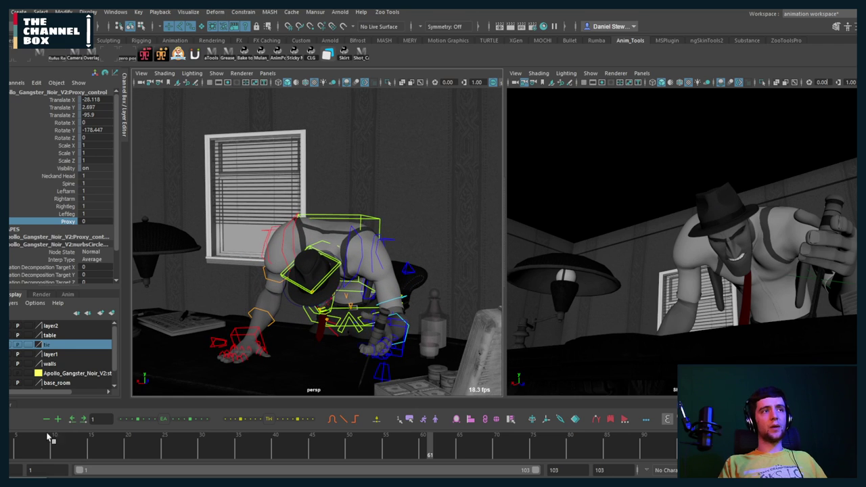
# Play the gangster shot's animation from the first frame with the detailed mesh displayed, restarting it once
pyautogui.click(3, 447)
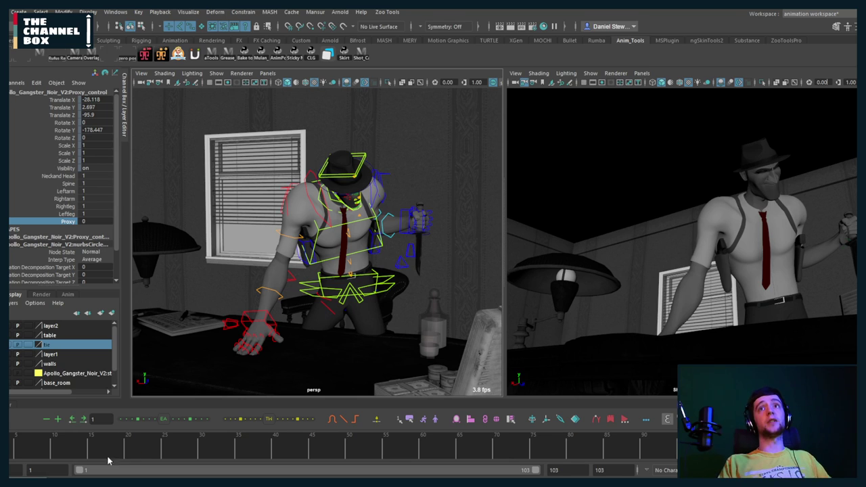
pyautogui.scroll(-5, 386, 269)
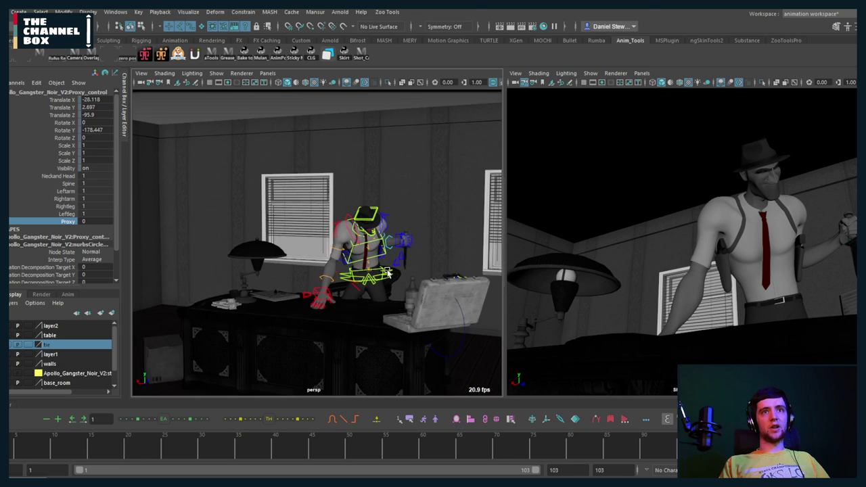
pyautogui.scroll(4, 389, 269)
pyautogui.keyDown('alt'); pyautogui.moveTo(390, 261); pyautogui.dragTo(393, 250, button='middle'); pyautogui.keyUp('alt')
pyautogui.hotkey('alt', 'v')
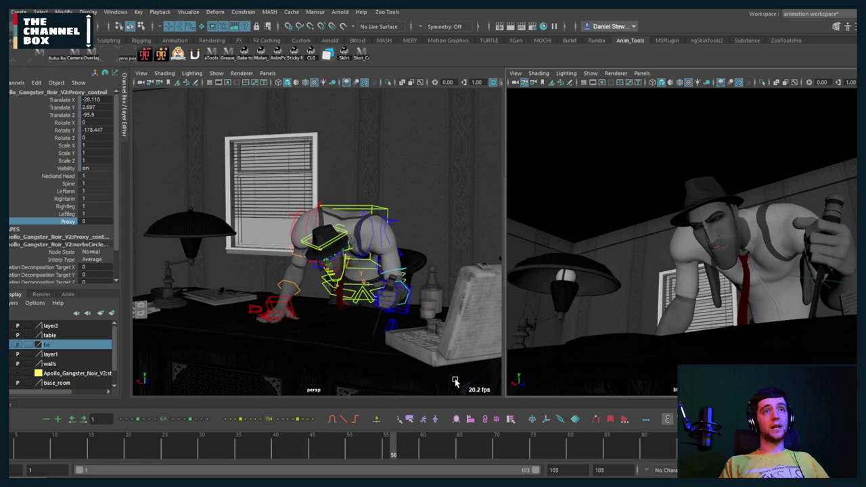
pyautogui.hotkey('alt', 'v')
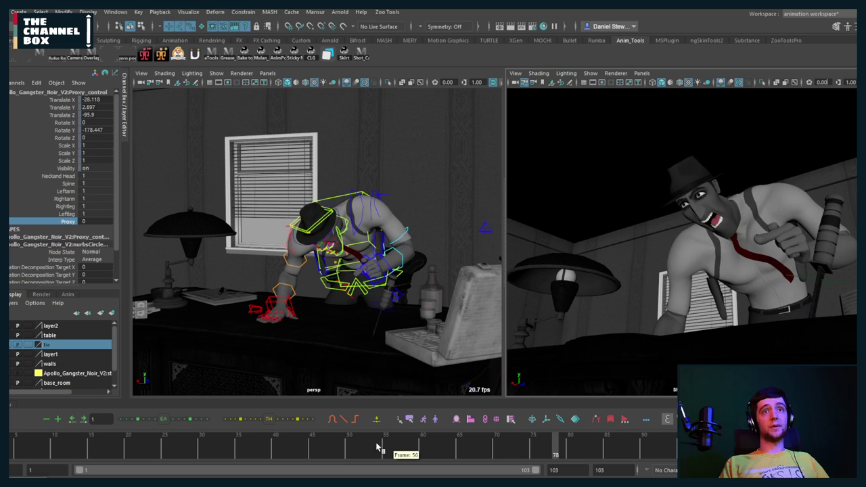
pyautogui.click(13, 441)
pyautogui.hotkey('alt', 'v')
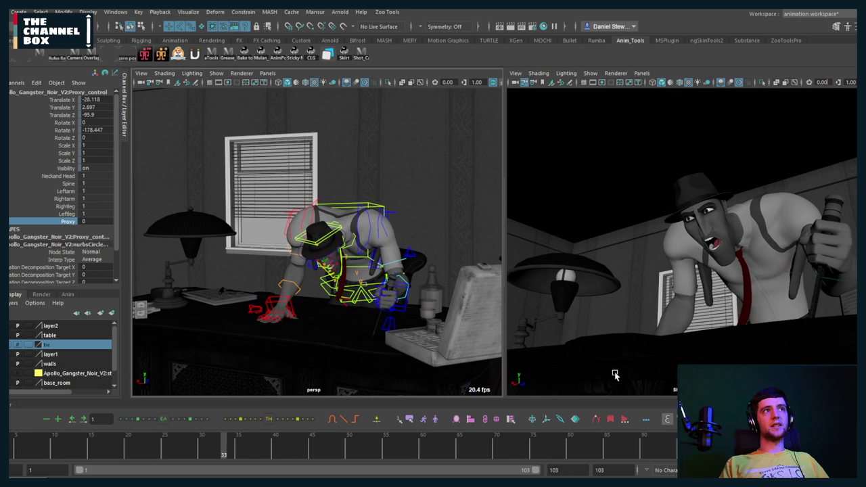
# Set Proxy to 1 on the gangster rig and hide the display layer starting with Apollo_Gangster_Noir_V2:G
pyautogui.moveTo(224, 284); pyautogui.dragTo(230, 284, button='middle')
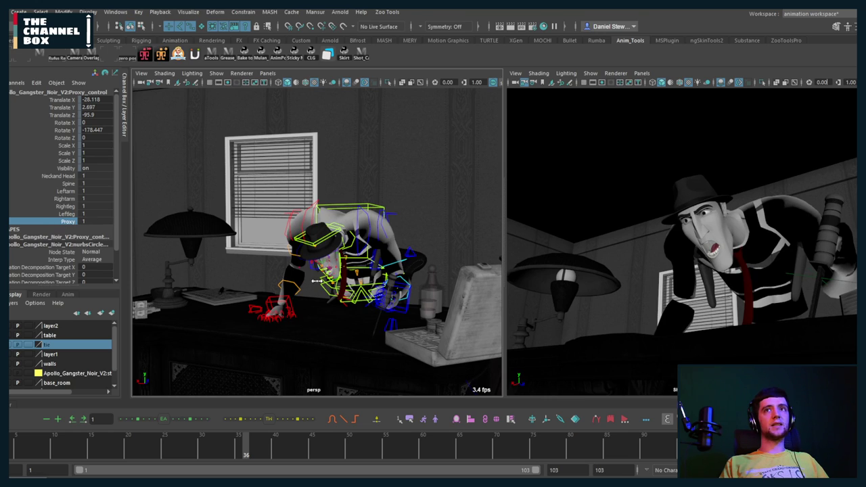
pyautogui.click(12, 344)
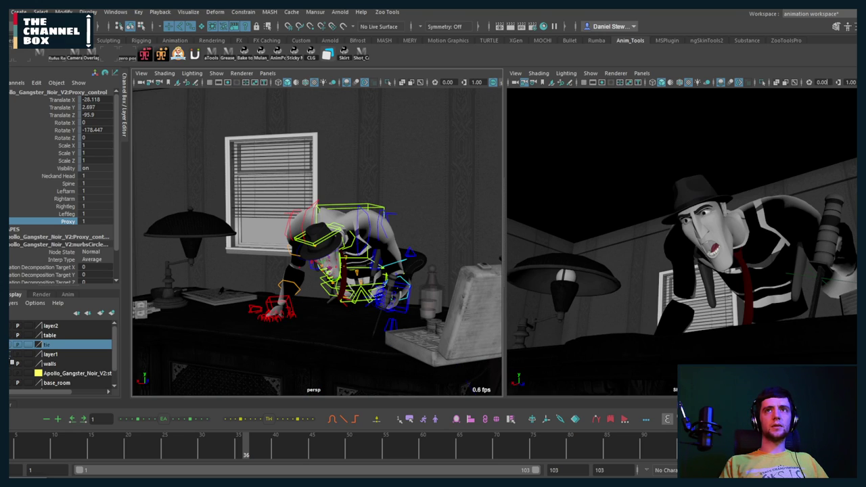
pyautogui.scroll(-1, 10, 385)
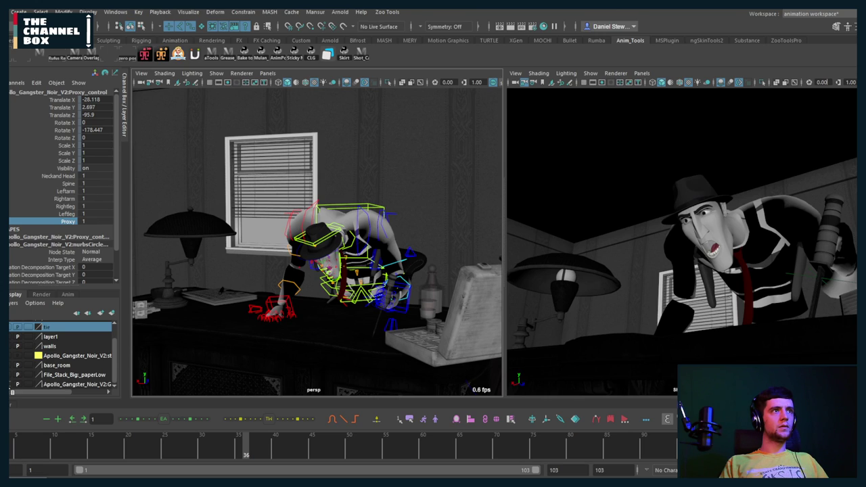
pyautogui.click(10, 385)
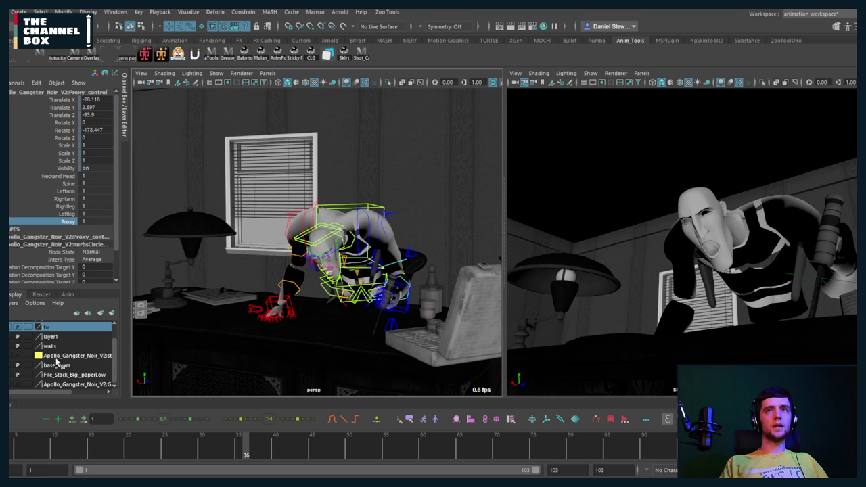
pyautogui.keyDown('alt'); pyautogui.moveTo(345, 217); pyautogui.dragTo(346, 224, button='middle'); pyautogui.keyUp('alt')
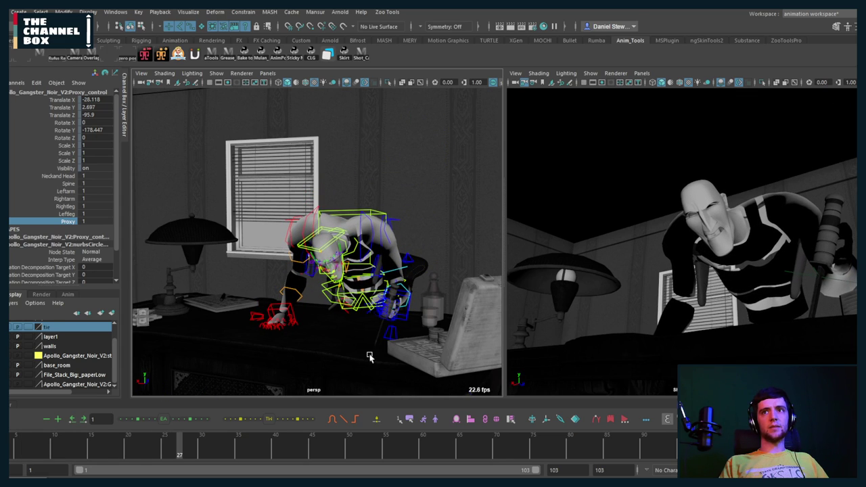
# Compare detailed and proxy playback by toggling Proxy between 0 and 1, with the Apollo_Gangster_Noir_V2:G layer hidden for the proxy
pyautogui.moveTo(348, 280); pyautogui.dragTo(196, 308, button='middle')
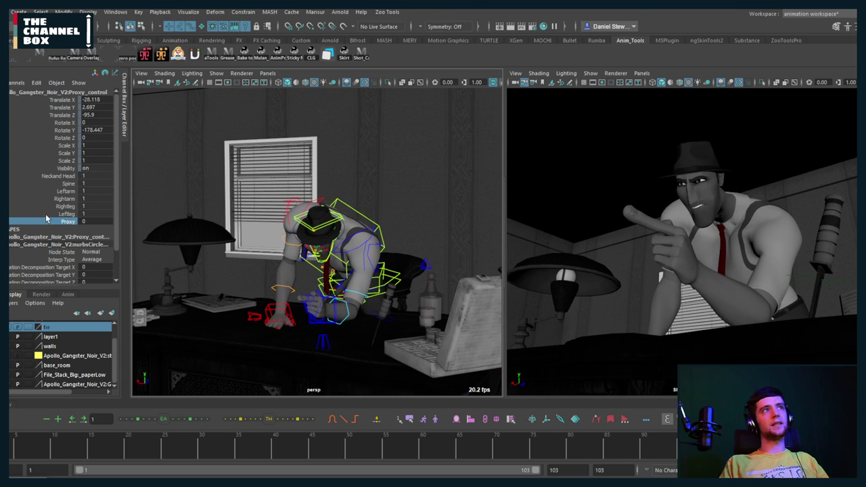
pyautogui.moveTo(207, 258); pyautogui.dragTo(425, 263, button='middle')
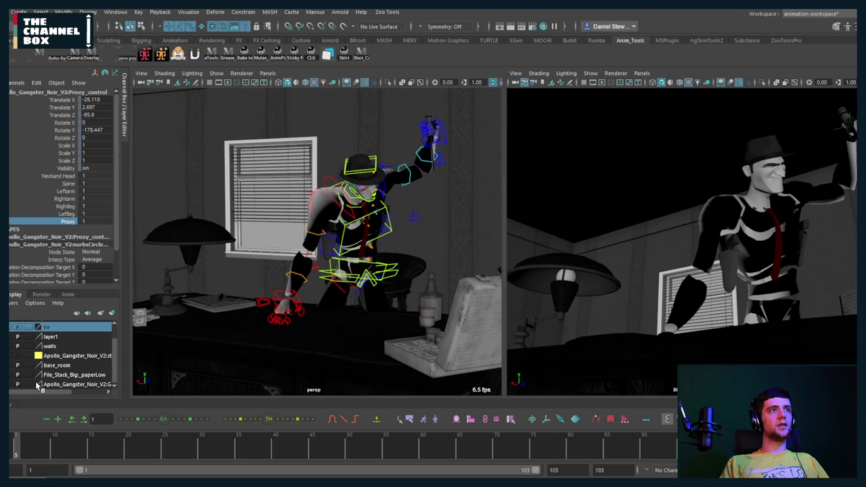
pyautogui.click(11, 385)
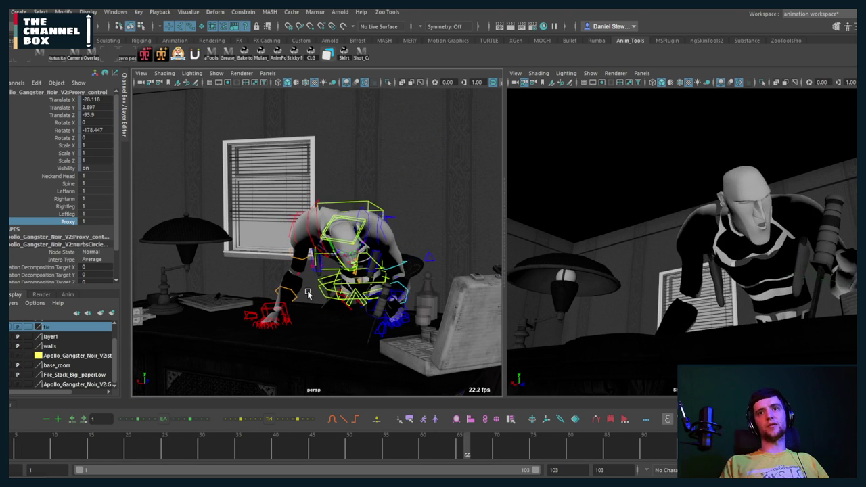
pyautogui.hotkey('alt', 'v')
pyautogui.moveTo(264, 265); pyautogui.dragTo(184, 277, button='middle')
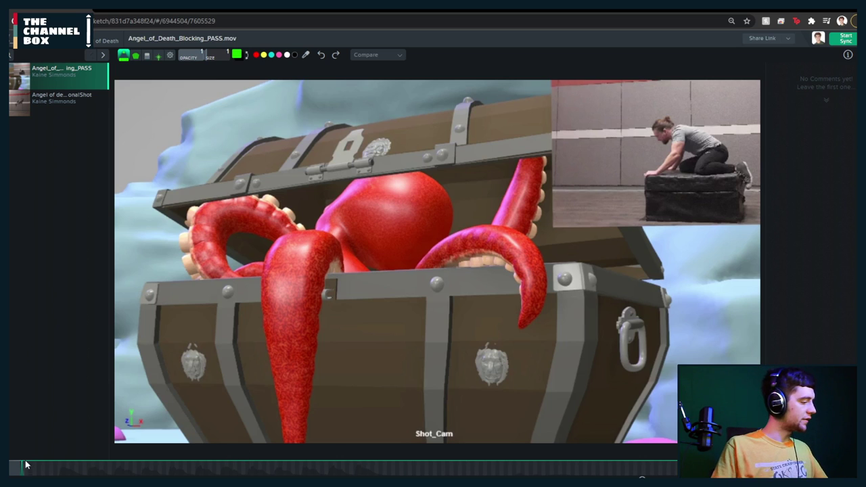
# Switch to SyncSketch and review Angel_of_Death_Blocking_PASS.mov from its beginning and the reference clip Angel of death_Reference_PersonalShot.mp4
pyautogui.press('space')
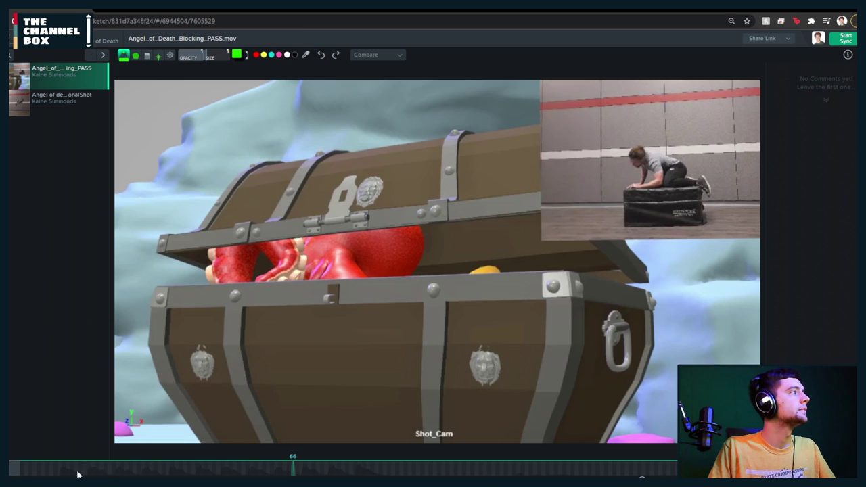
pyautogui.click(27, 471)
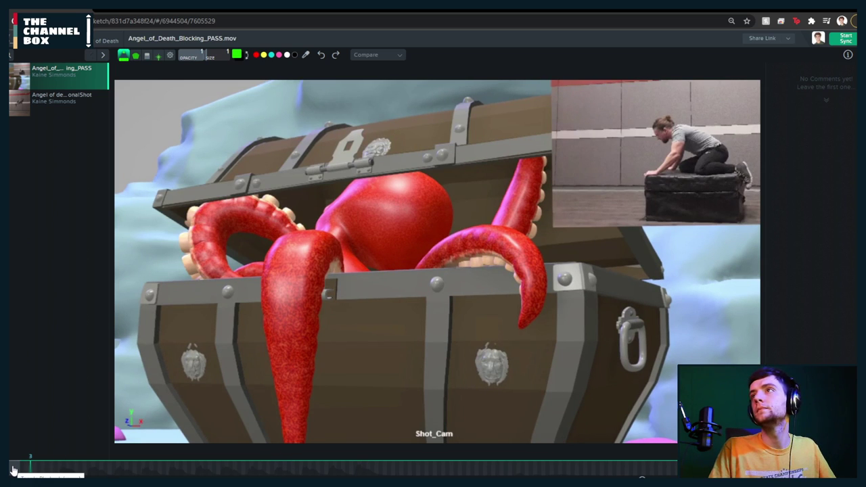
pyautogui.click(14, 469)
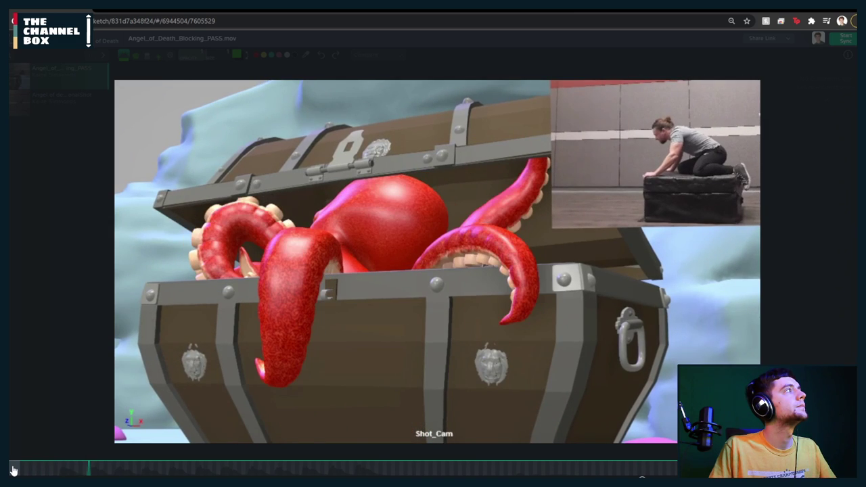
pyautogui.click(23, 106)
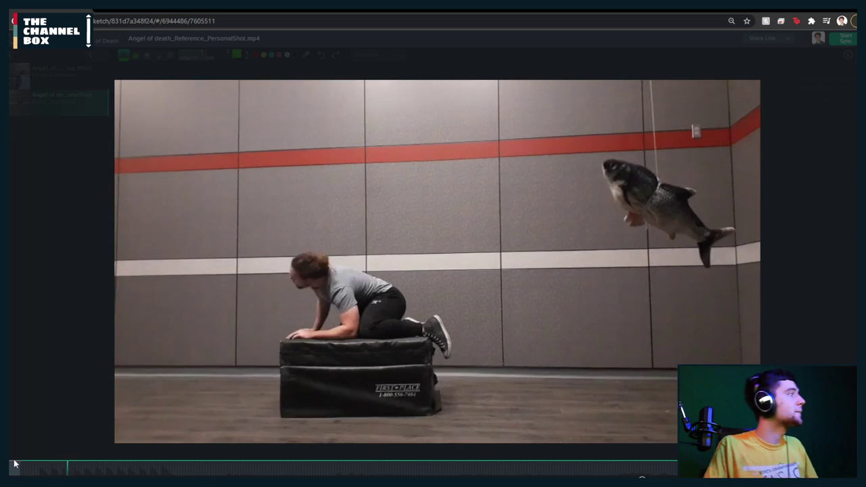
# Return to Angel_of_Death_Blocking_PASS.mov, replay it from the start and scrub to frame 61
pyautogui.click(21, 80)
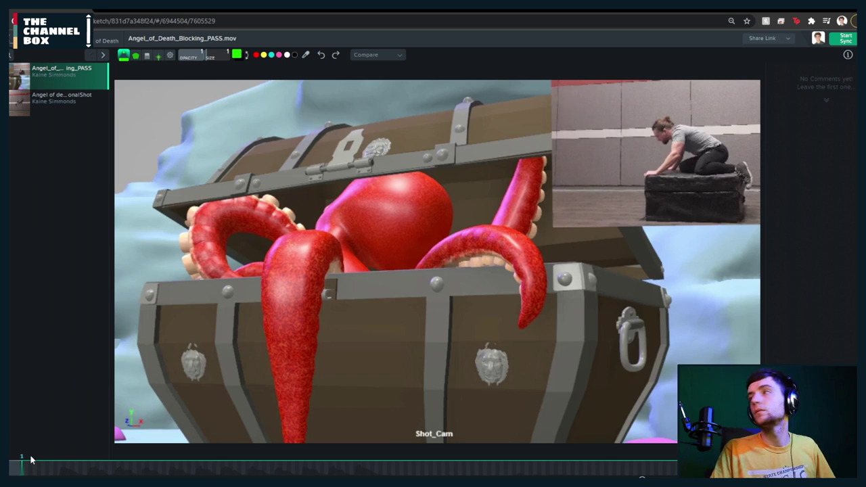
pyautogui.press('space')
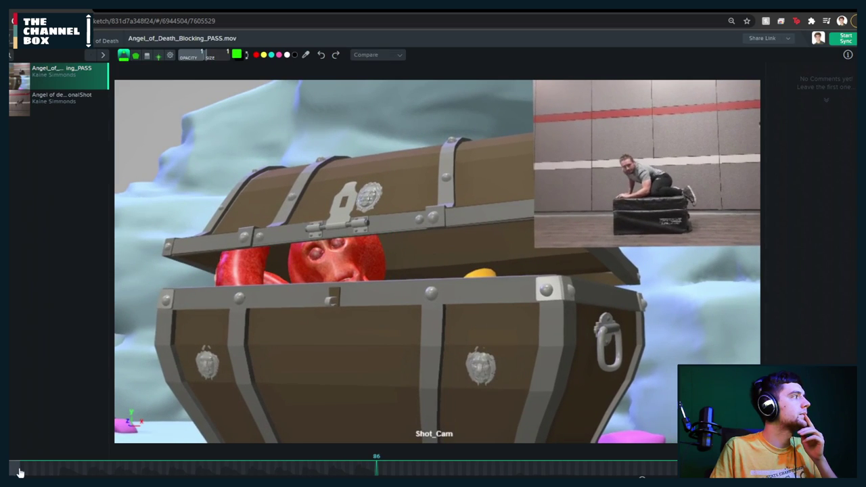
pyautogui.click(53, 472)
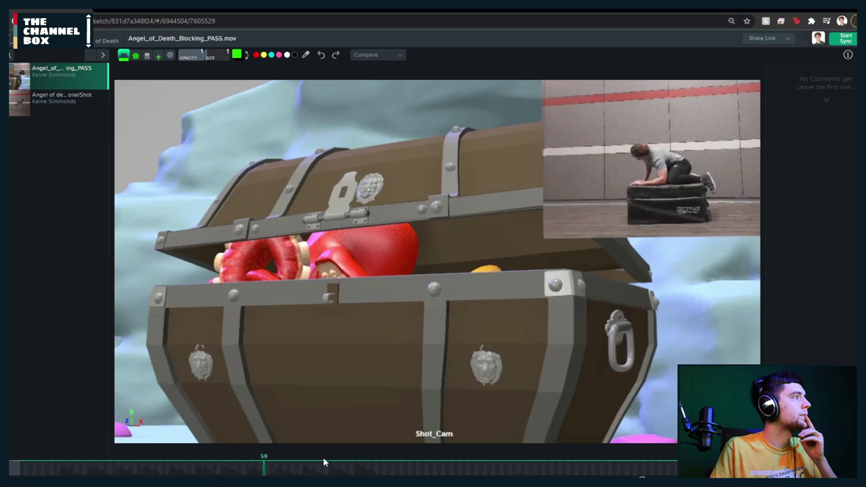
pyautogui.moveTo(265, 472); pyautogui.dragTo(271, 471)
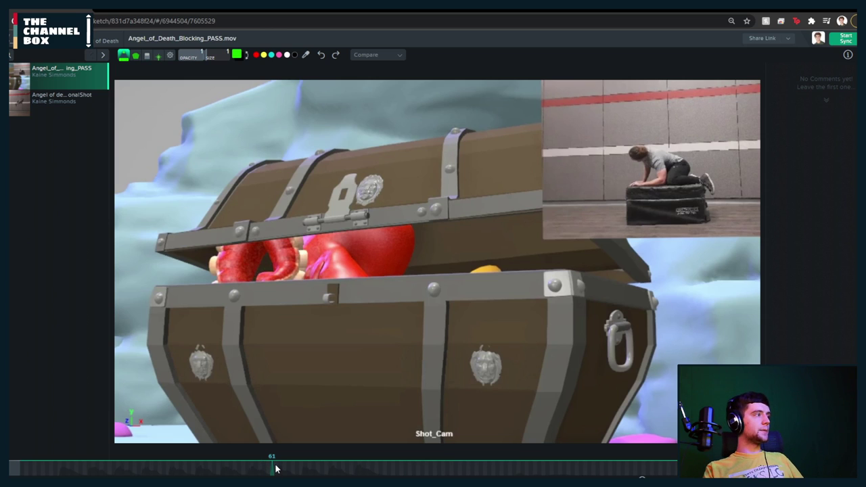
pyautogui.moveTo(278, 467)
pyautogui.mouseDown()
pyautogui.moveTo(340, 466)
pyautogui.moveTo(271, 470)
pyautogui.mouseUp()
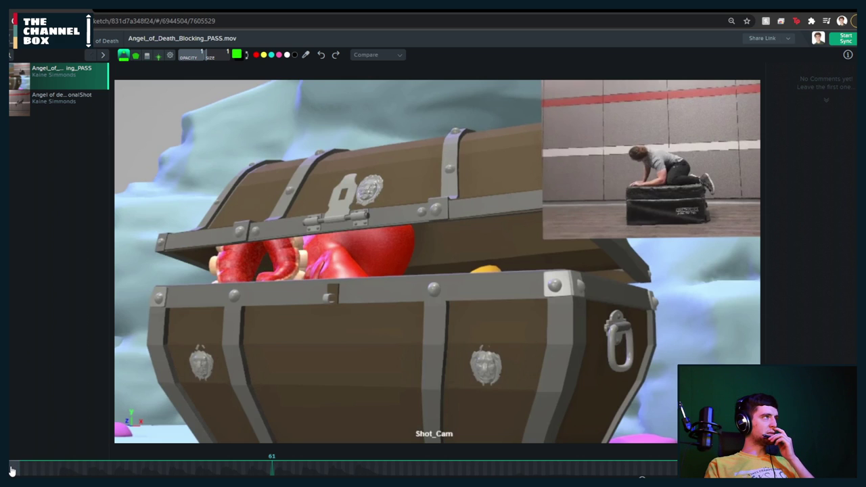
# Play the octopus blocking pass onward from frame 61 and replay it from frame 90
pyautogui.press('space')
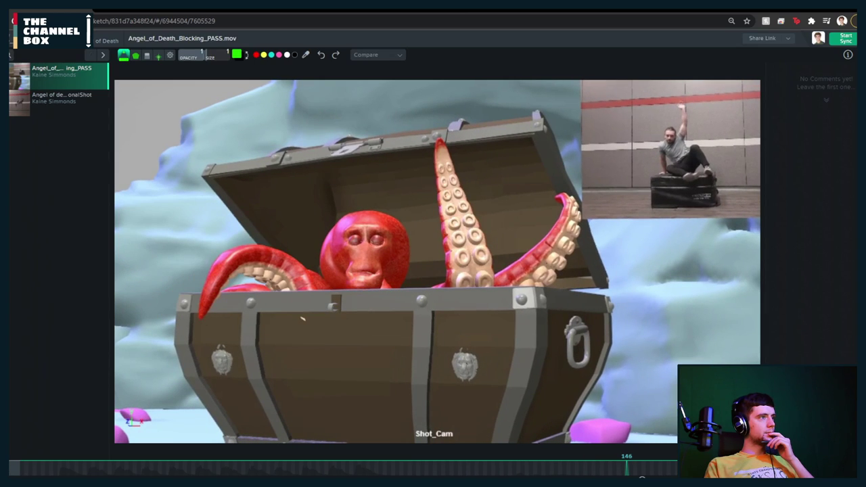
pyautogui.moveTo(388, 469)
pyautogui.mouseDown()
pyautogui.moveTo(555, 470)
pyautogui.moveTo(630, 459)
pyautogui.moveTo(408, 460)
pyautogui.moveTo(394, 476)
pyautogui.mouseUp()
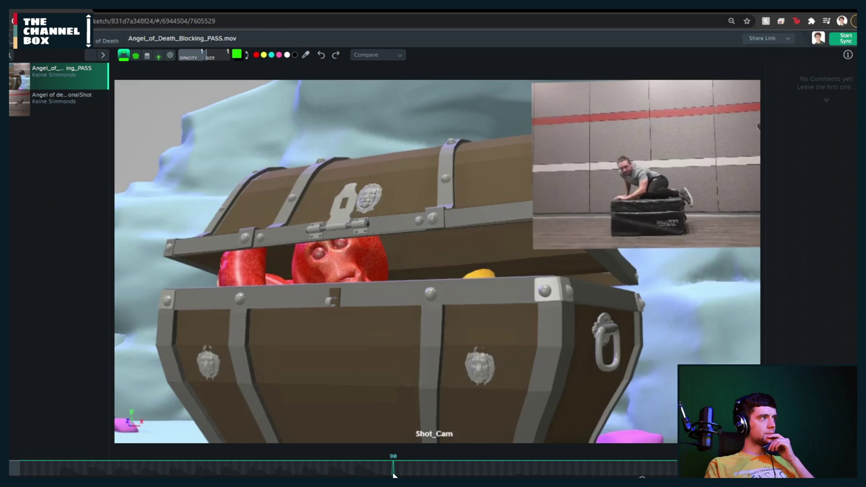
pyautogui.press('space')
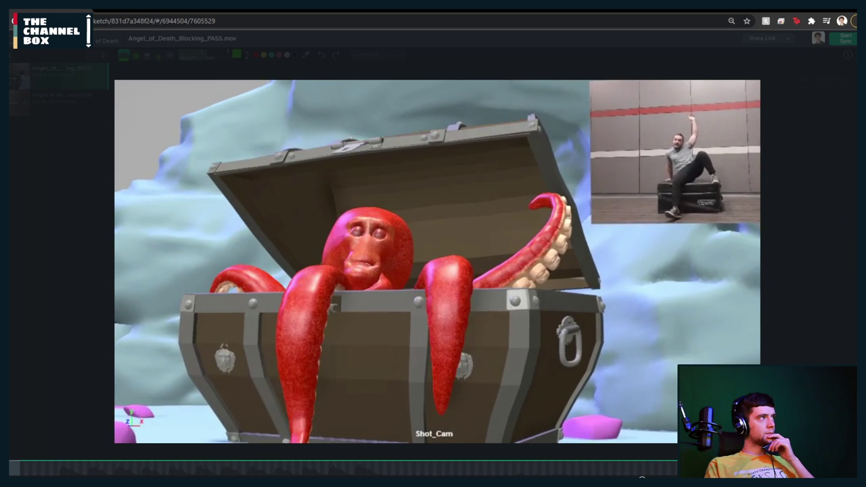
# Move Angel_of_Death_Blocking_PASS.mov to frame 87, where the octopus peeks out under the chest lid
pyautogui.click(382, 469)
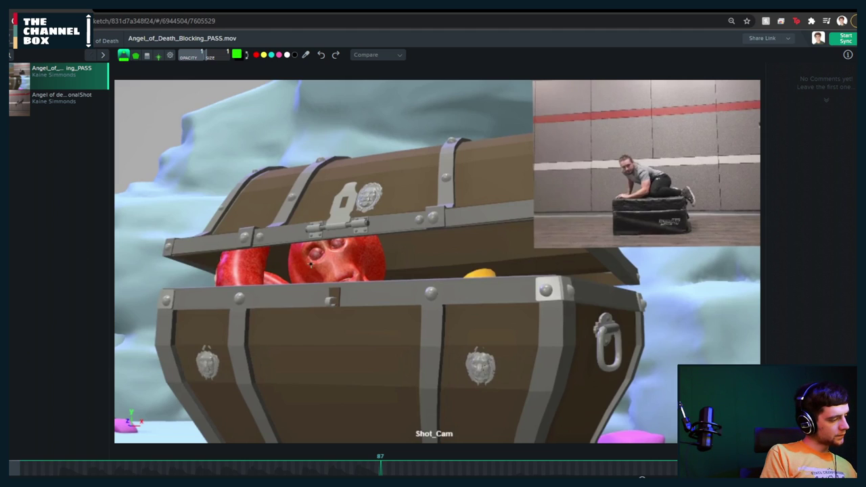
pyautogui.moveTo(305, 261)
pyautogui.mouseDown()
pyautogui.moveTo(305, 270)
pyautogui.moveTo(327, 253)
pyautogui.moveTo(409, 259)
pyautogui.mouseUp()
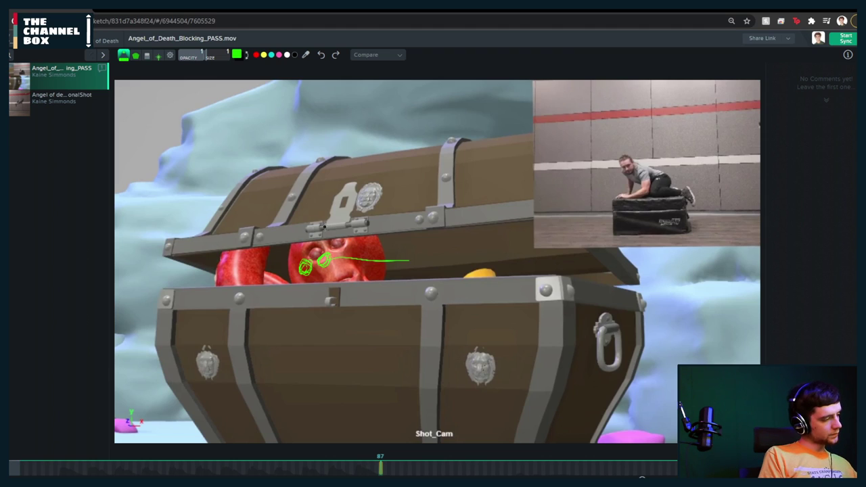
pyautogui.moveTo(305, 268)
pyautogui.mouseDown()
pyautogui.moveTo(418, 264)
pyautogui.moveTo(405, 265)
pyautogui.mouseUp()
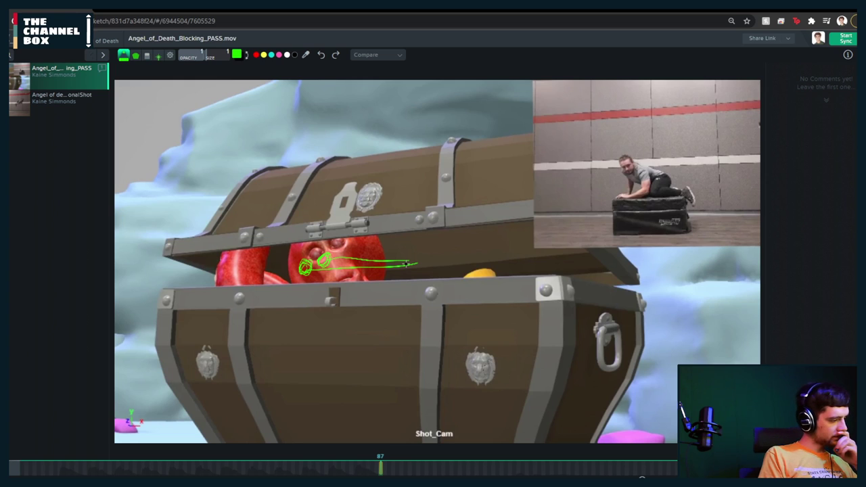
pyautogui.press('Delete')
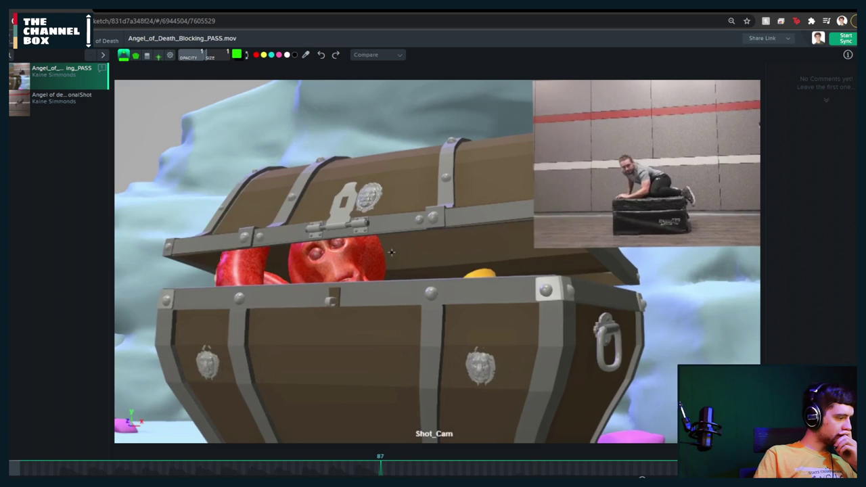
# Sketch two filled white eyeballs on the octopus's face at frame 87, offset down towards the screen-left side of the head
pyautogui.scroll(5, 318, 240)
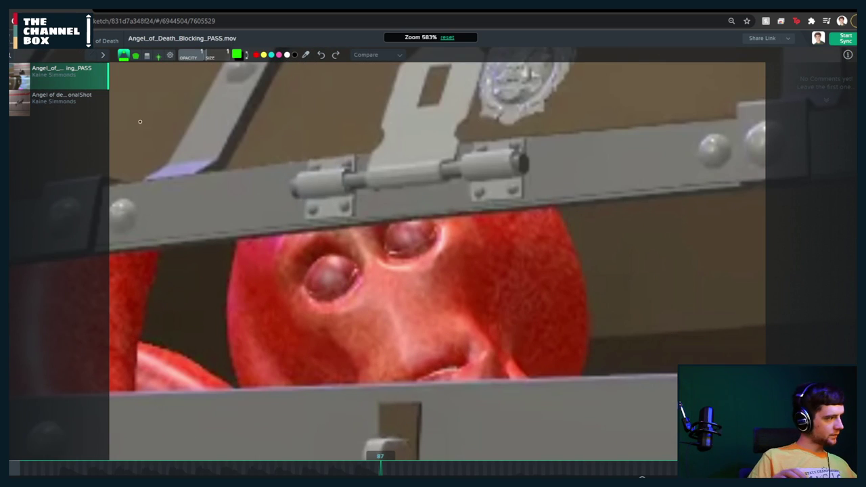
pyautogui.click(286, 54)
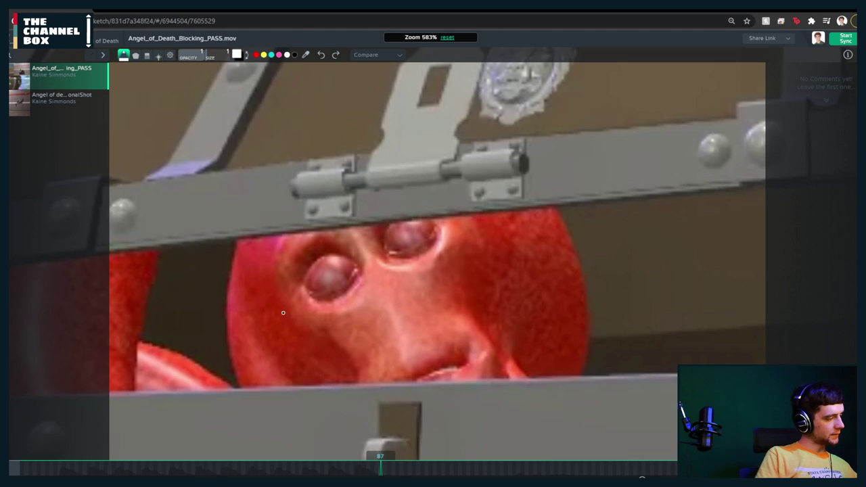
pyautogui.moveTo(291, 337)
pyautogui.mouseDown()
pyautogui.moveTo(287, 347)
pyautogui.moveTo(295, 323)
pyautogui.moveTo(297, 340)
pyautogui.moveTo(273, 350)
pyautogui.mouseUp()
pyautogui.moveTo(344, 296)
pyautogui.mouseDown()
pyautogui.moveTo(323, 308)
pyautogui.moveTo(331, 313)
pyautogui.moveTo(355, 287)
pyautogui.moveTo(319, 301)
pyautogui.moveTo(342, 302)
pyautogui.mouseUp()
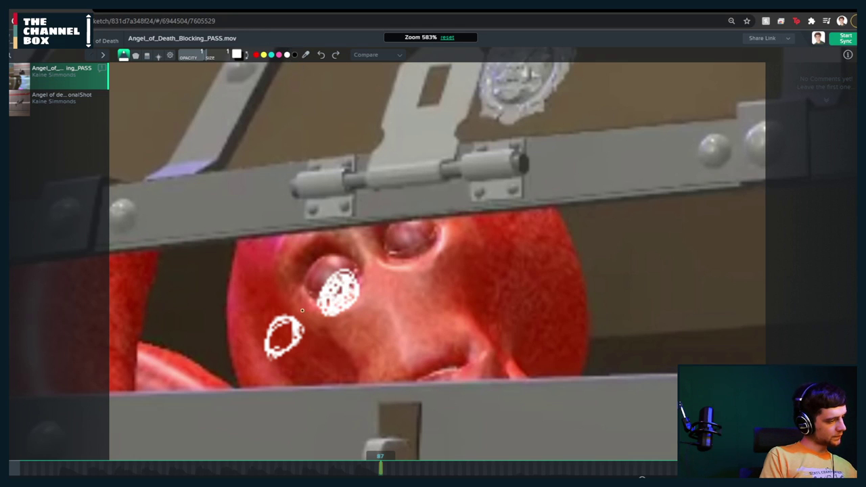
pyautogui.moveTo(282, 333); pyautogui.dragTo(286, 334)
# Add a small black pupil to each of the two white sketched eyes
pyautogui.click(294, 54)
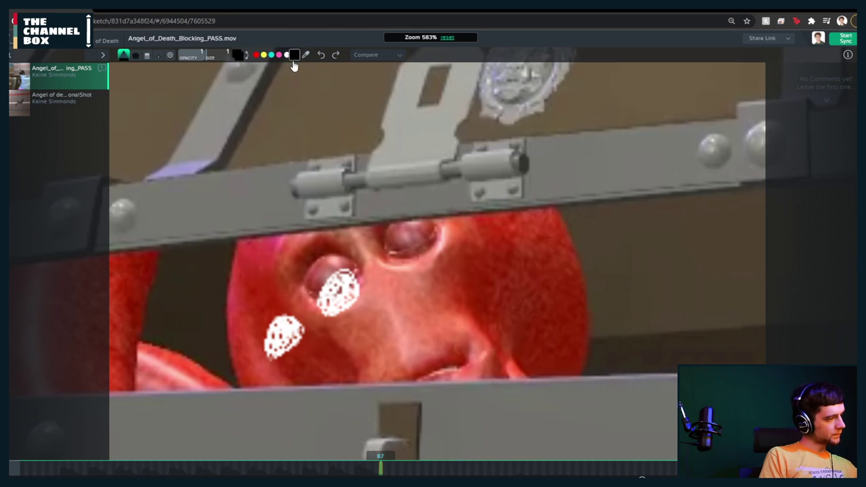
pyautogui.moveTo(350, 282); pyautogui.dragTo(346, 285)
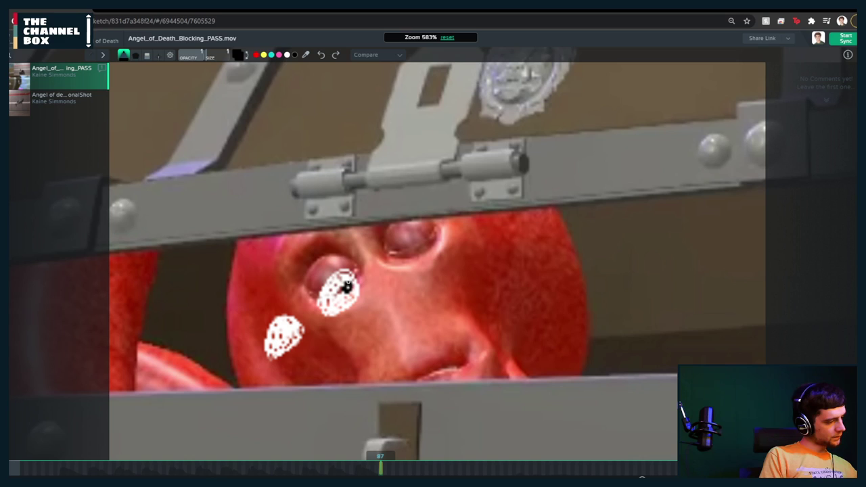
pyautogui.moveTo(288, 328); pyautogui.dragTo(290, 330)
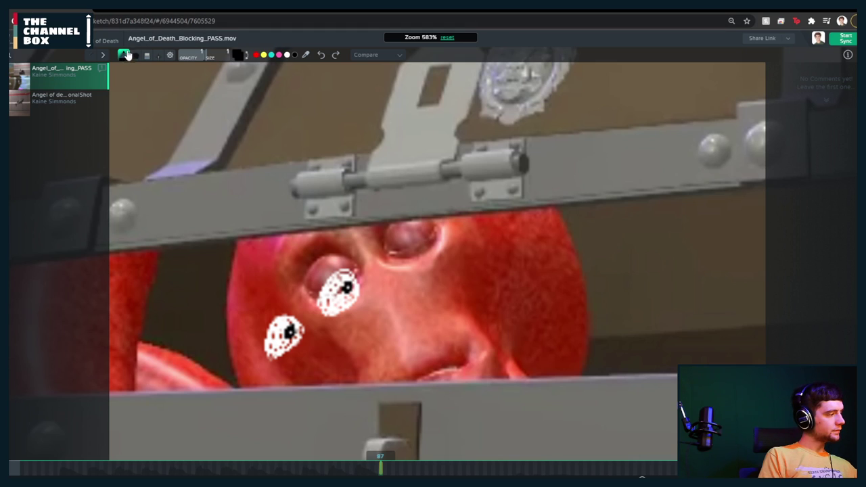
# Outline a shifted head in cyan around the sketched eyes, with two curved lines running from it down over the chest rim
pyautogui.click(158, 55)
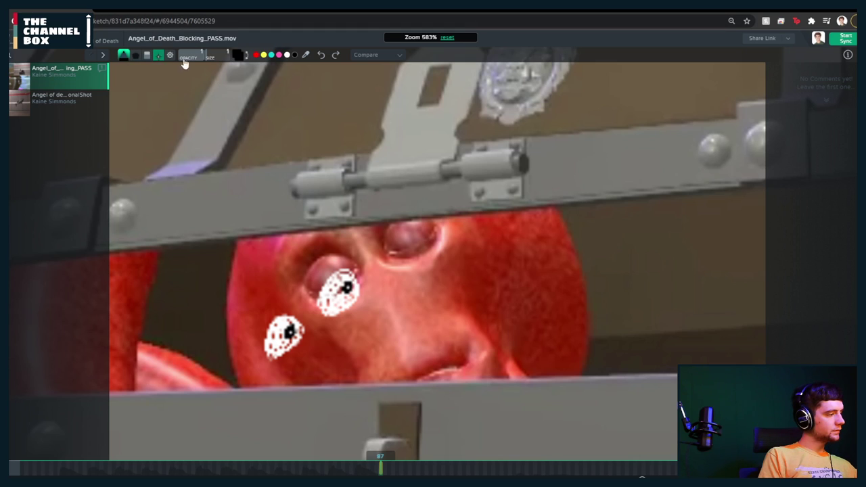
pyautogui.click(271, 54)
pyautogui.moveTo(256, 165)
pyautogui.mouseDown()
pyautogui.moveTo(225, 399)
pyautogui.moveTo(289, 160)
pyautogui.moveTo(353, 409)
pyautogui.moveTo(372, 369)
pyautogui.mouseUp()
pyautogui.moveTo(400, 257)
pyautogui.mouseDown()
pyautogui.moveTo(415, 387)
pyautogui.moveTo(457, 433)
pyautogui.mouseUp()
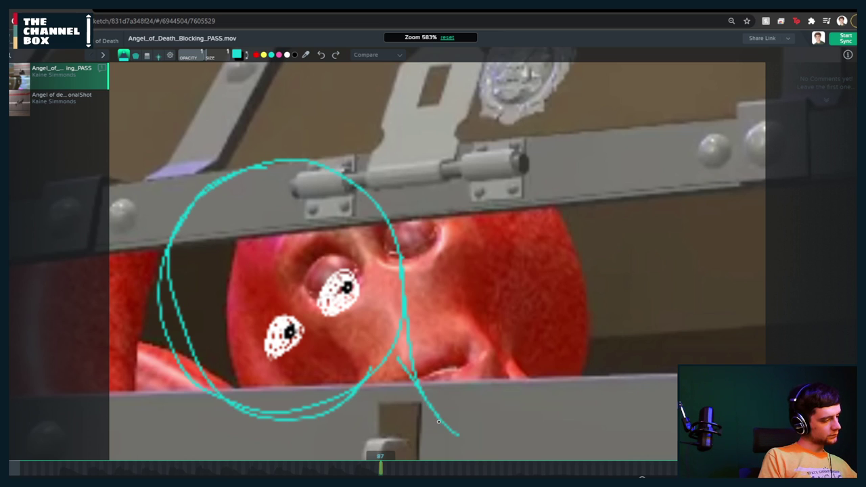
pyautogui.moveTo(212, 390); pyautogui.dragTo(353, 451)
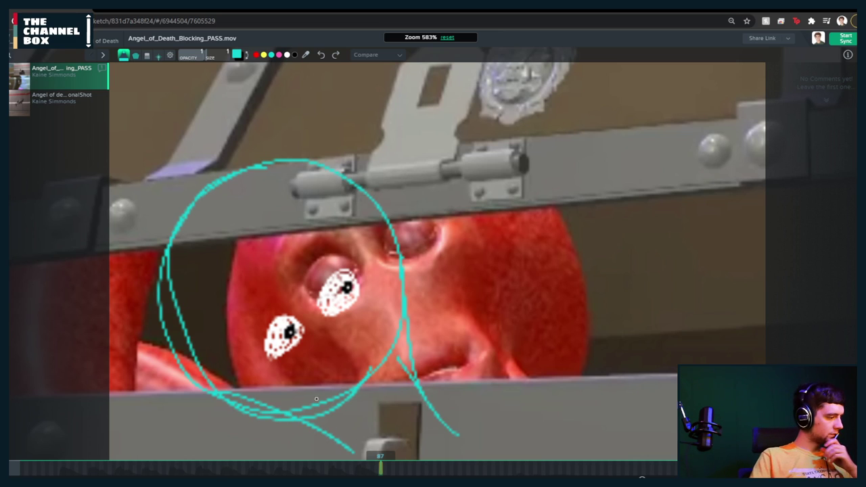
# Draw a thick cyan brow line above both sketched eyes and add a stroke beneath them
pyautogui.scroll(-5, 316, 399)
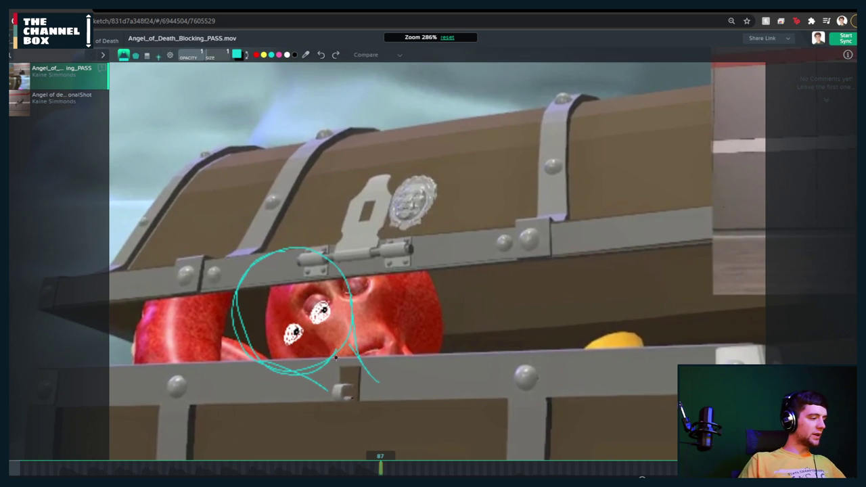
pyautogui.scroll(-5, 419, 292)
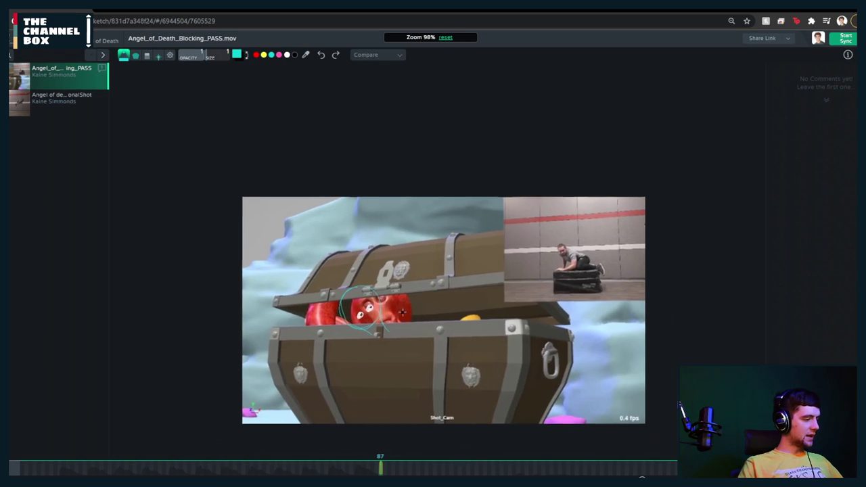
pyautogui.scroll(1, 402, 312)
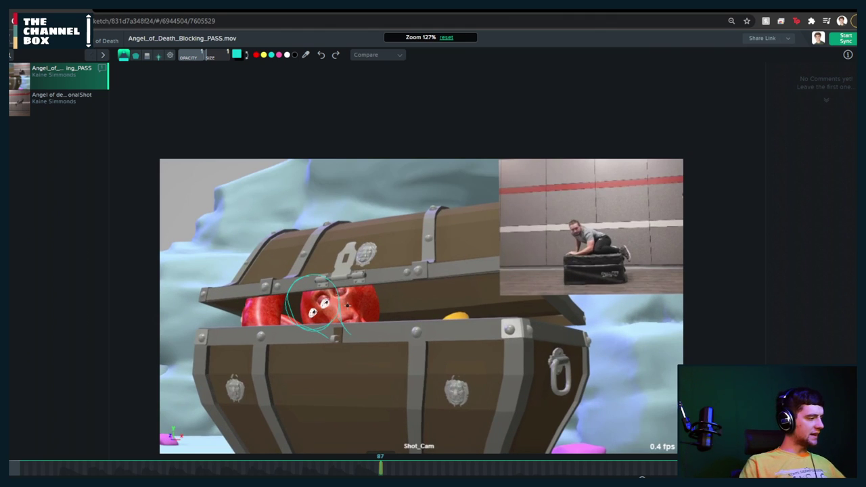
pyautogui.scroll(5, 311, 283)
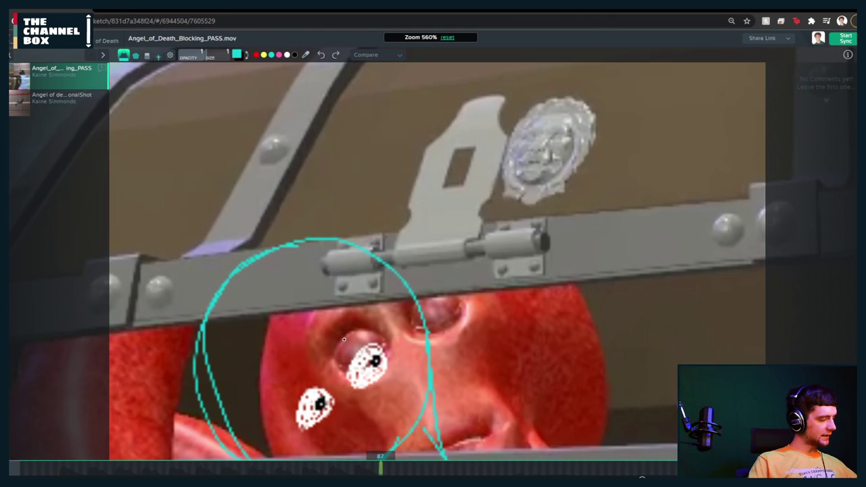
pyautogui.moveTo(365, 323); pyautogui.dragTo(345, 375)
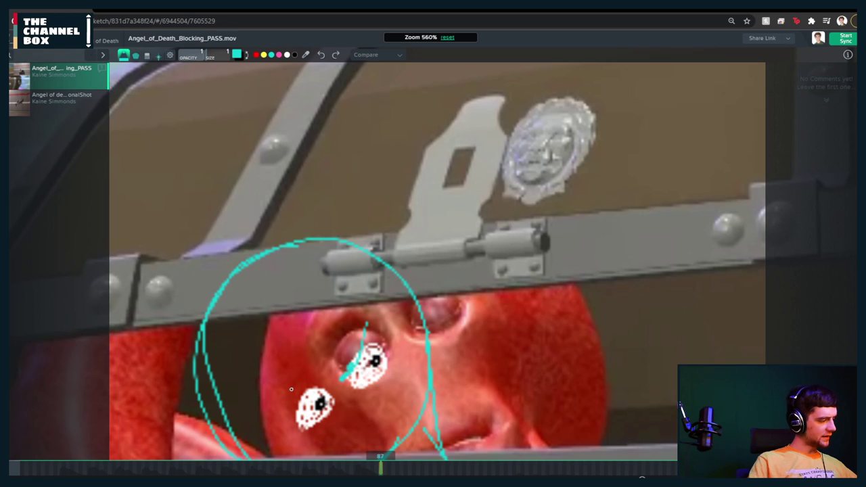
pyautogui.moveTo(282, 397); pyautogui.dragTo(335, 380)
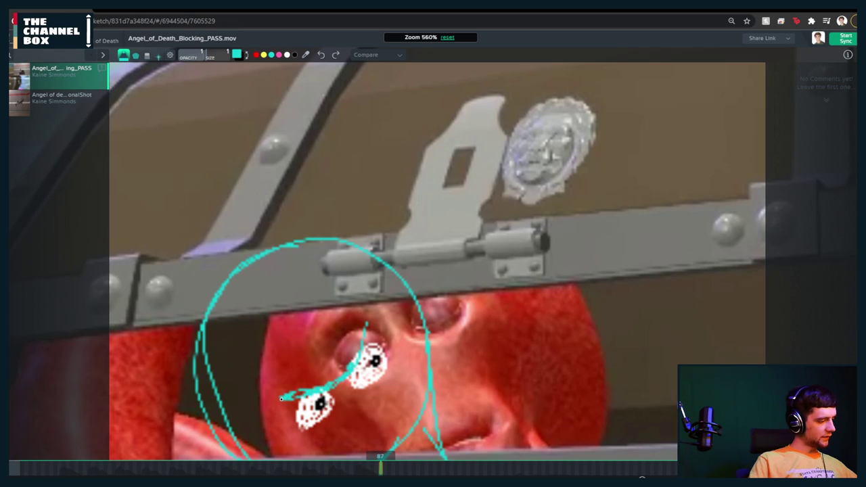
pyautogui.moveTo(281, 397)
pyautogui.mouseDown()
pyautogui.moveTo(272, 411)
pyautogui.moveTo(336, 378)
pyautogui.moveTo(369, 319)
pyautogui.mouseUp()
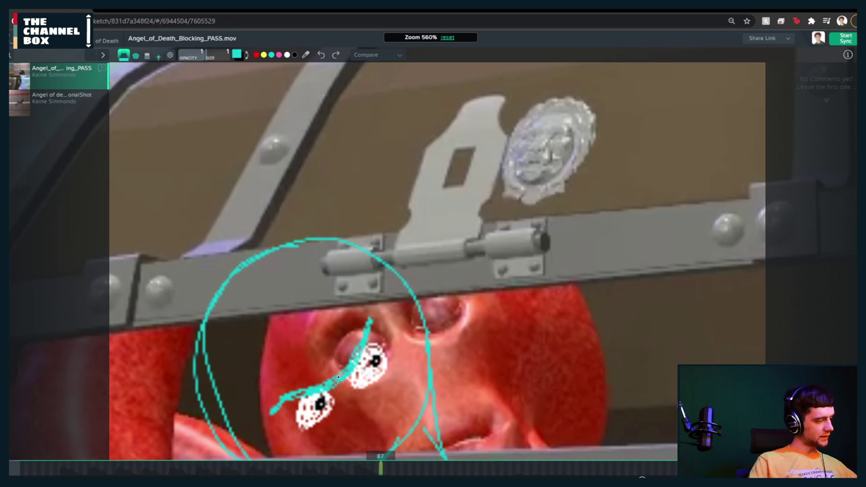
pyautogui.moveTo(394, 387); pyautogui.dragTo(321, 426)
pyautogui.scroll(-2, 380, 398)
pyautogui.scroll(-5, 380, 398)
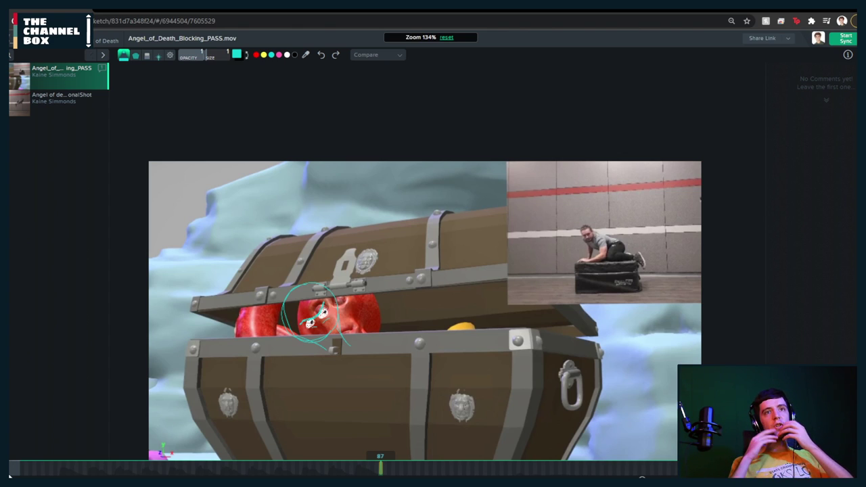
# Sketch a cyan head leaning out beside the octopus's head at frame 143, and play ahead from there before returning to it
pyautogui.press('space')
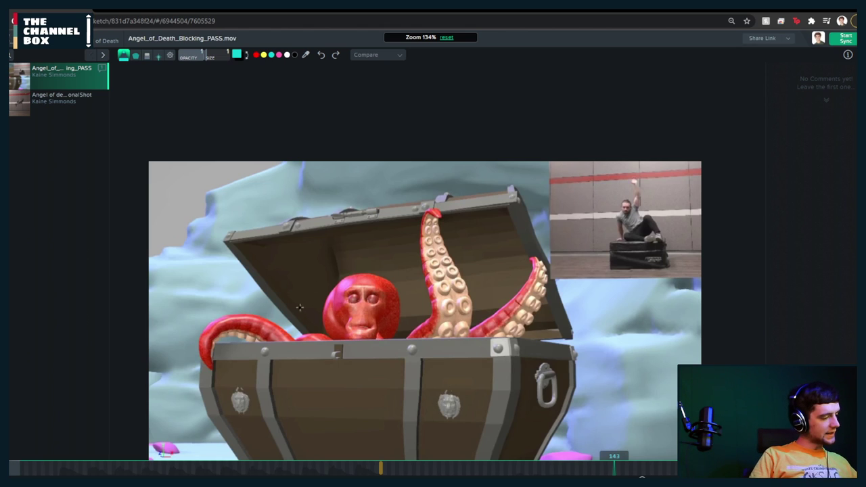
pyautogui.moveTo(300, 307)
pyautogui.mouseDown()
pyautogui.moveTo(318, 288)
pyautogui.moveTo(291, 301)
pyautogui.moveTo(324, 334)
pyautogui.moveTo(335, 314)
pyautogui.moveTo(330, 330)
pyautogui.mouseUp()
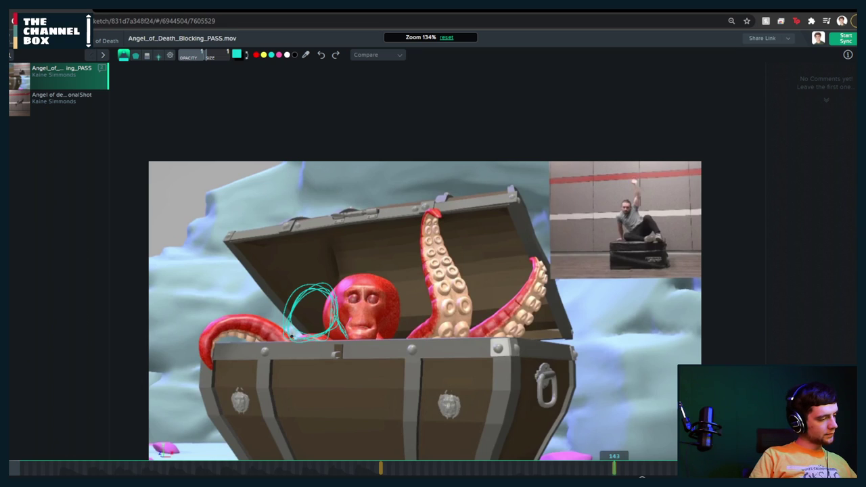
pyautogui.moveTo(317, 347)
pyautogui.mouseDown()
pyautogui.moveTo(341, 335)
pyautogui.moveTo(332, 362)
pyautogui.moveTo(281, 325)
pyautogui.moveTo(320, 315)
pyautogui.moveTo(309, 326)
pyautogui.moveTo(296, 312)
pyautogui.mouseUp()
pyautogui.press('space')
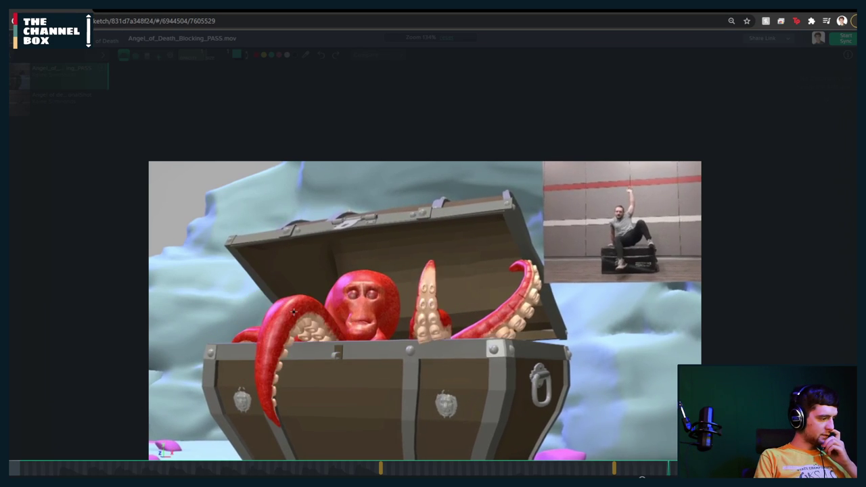
pyautogui.press('space')
pyautogui.hotkey('shift', 'Left')
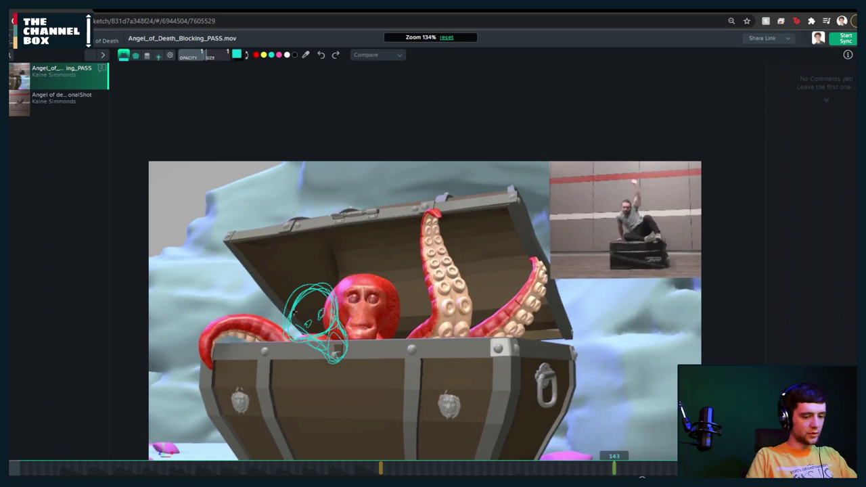
# Move the leaning head sketch from frame 143 to frame 133
pyautogui.press('Left')
pyautogui.press('Left')
pyautogui.press('Left')
pyautogui.press('Left')
pyautogui.press('Left')
pyautogui.press('Left')
pyautogui.press('Left')
pyautogui.press('Left')
pyautogui.press('Left')
pyautogui.press('Left')
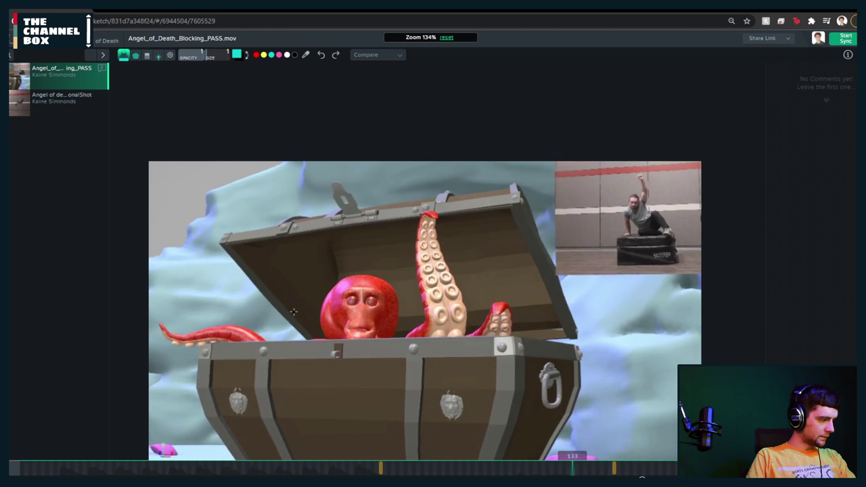
pyautogui.press('Delete')
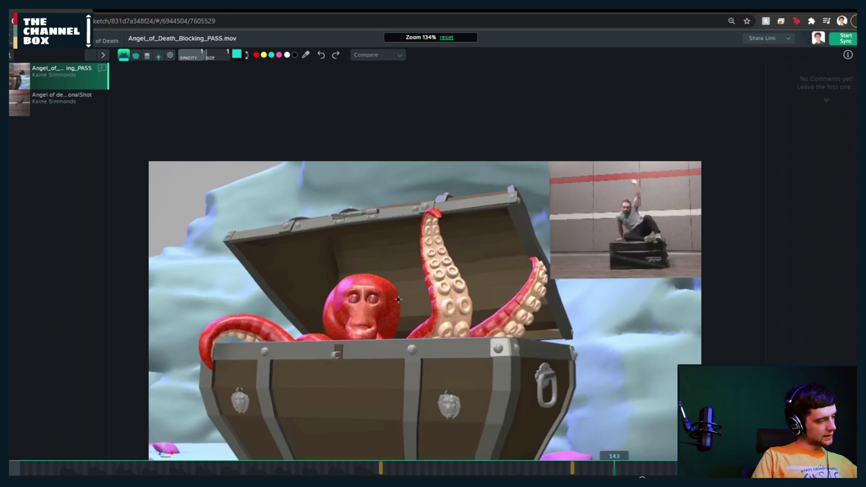
# Sketch a larger cyan head pose over the octopus at frame 143, including its face contour, outline and eyes
pyautogui.moveTo(400, 297)
pyautogui.mouseDown()
pyautogui.moveTo(373, 339)
pyautogui.moveTo(346, 336)
pyautogui.mouseUp()
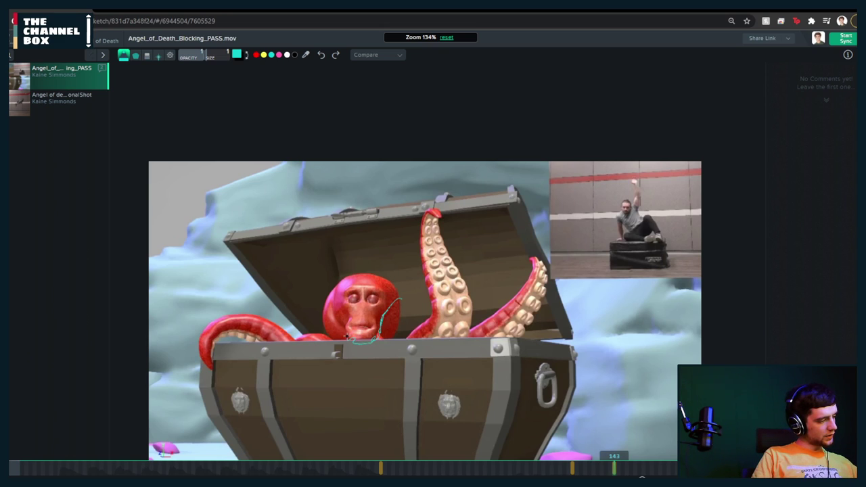
pyautogui.moveTo(349, 289); pyautogui.dragTo(346, 277)
pyautogui.moveTo(381, 340)
pyautogui.mouseDown()
pyautogui.moveTo(408, 322)
pyautogui.moveTo(415, 271)
pyautogui.moveTo(377, 252)
pyautogui.moveTo(328, 288)
pyautogui.moveTo(336, 328)
pyautogui.mouseUp()
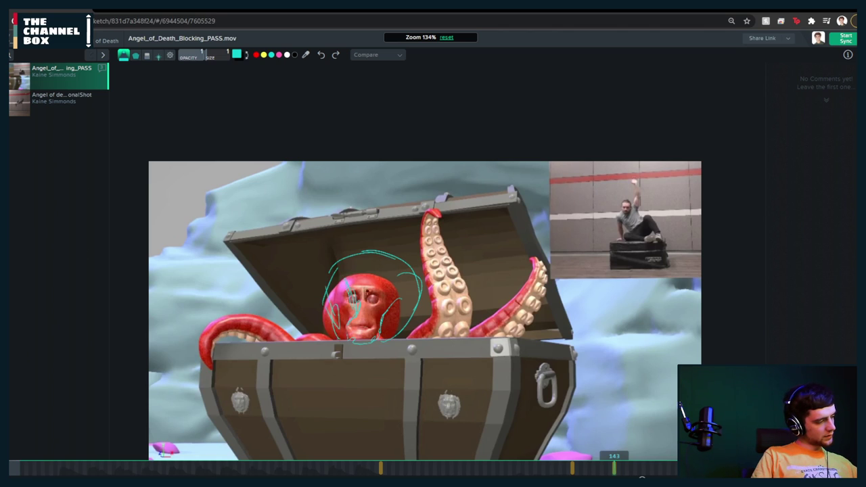
pyautogui.moveTo(388, 290)
pyautogui.mouseDown()
pyautogui.moveTo(380, 292)
pyautogui.moveTo(388, 290)
pyautogui.mouseUp()
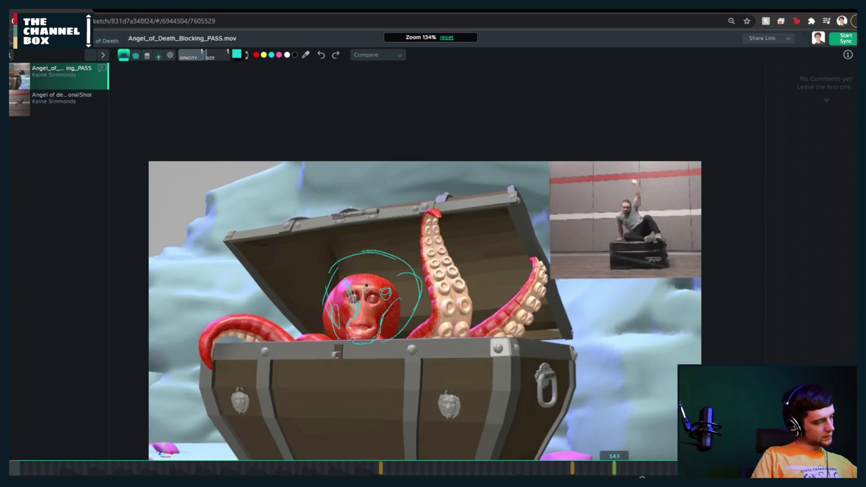
# Play through the sketched head poses and compare the annotated frames 133 and 143
pyautogui.hotkey('shift', 'Left')
pyautogui.press('space')
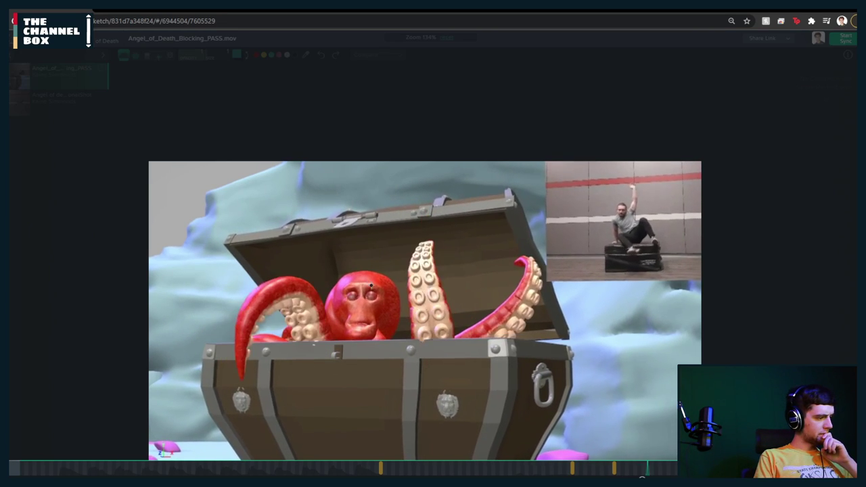
pyautogui.press('space')
pyautogui.hotkey('shift', 'Left')
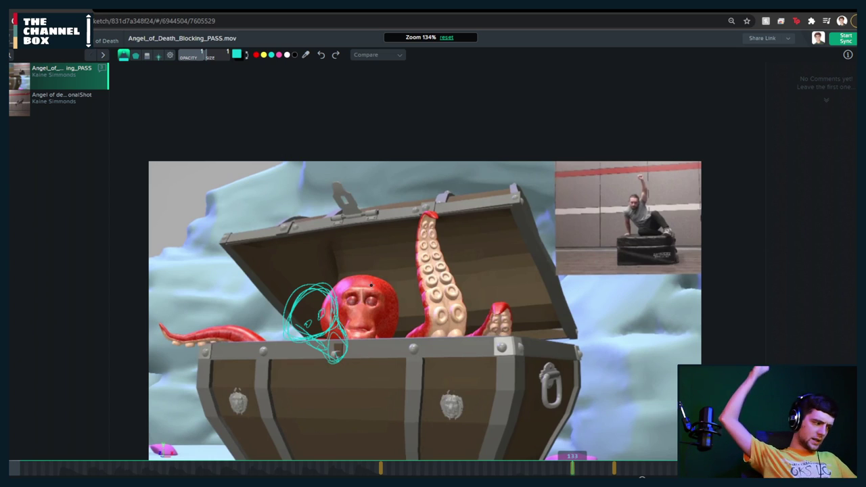
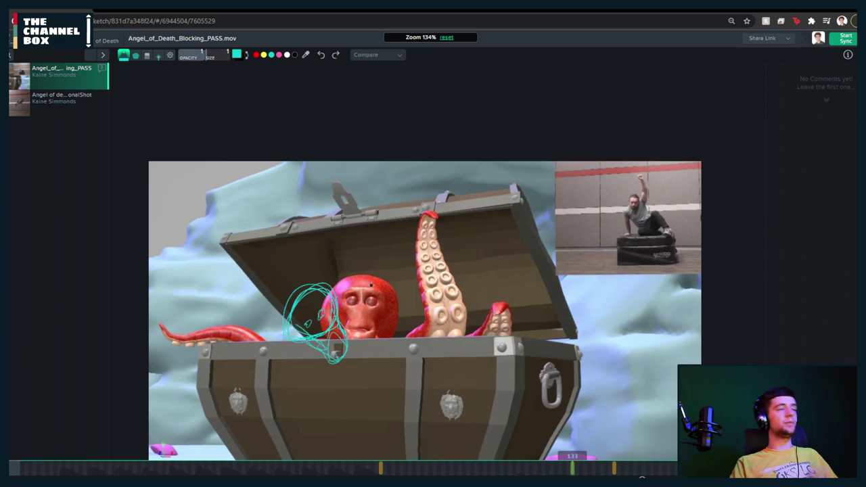
pyautogui.hotkey('shift', 'Left')
pyautogui.hotkey('shift', 'Right')
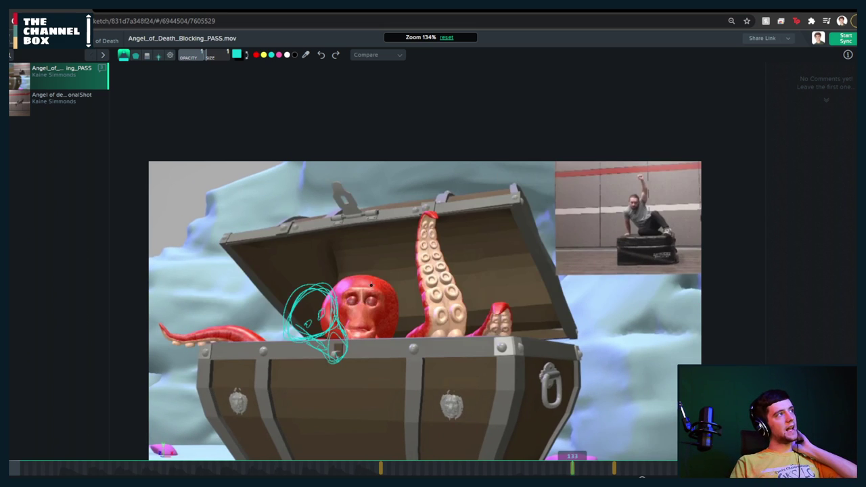
pyautogui.hotkey('shift', 'Right')
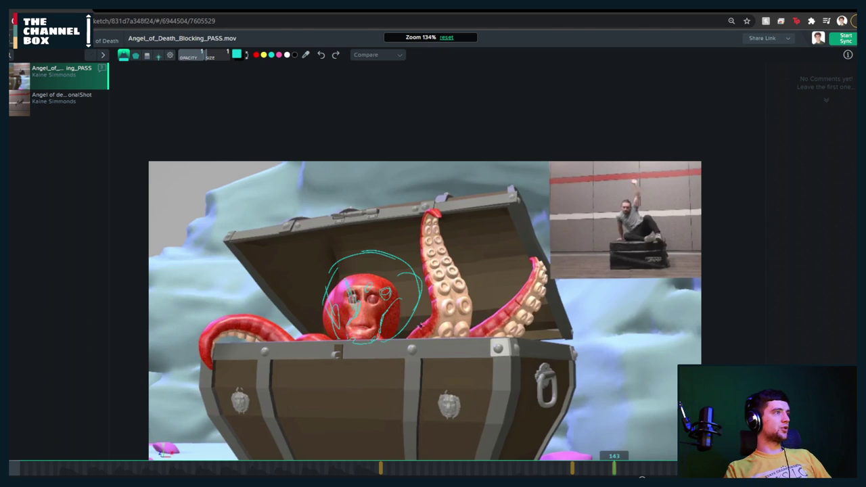
# Paint both of the octopus's eyes solid white in its upright pose outside the chest, raising the brush size to 4.64
pyautogui.moveTo(618, 470); pyautogui.dragTo(685, 466)
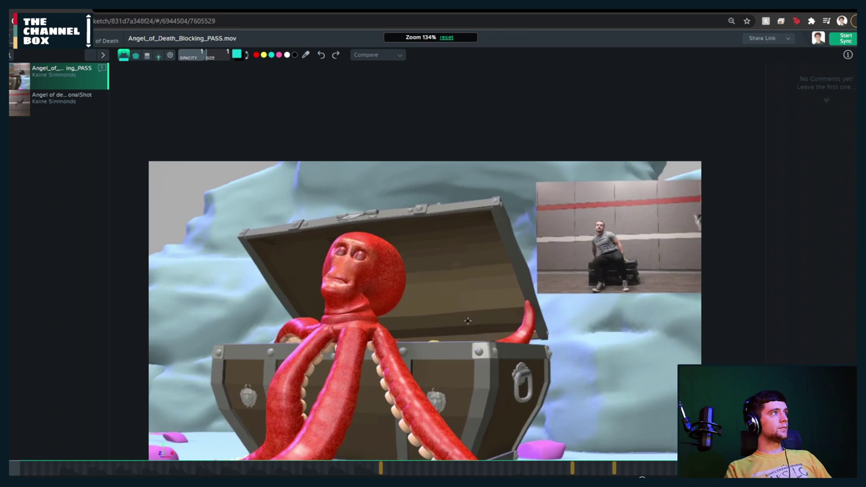
pyautogui.scroll(10, 351, 247)
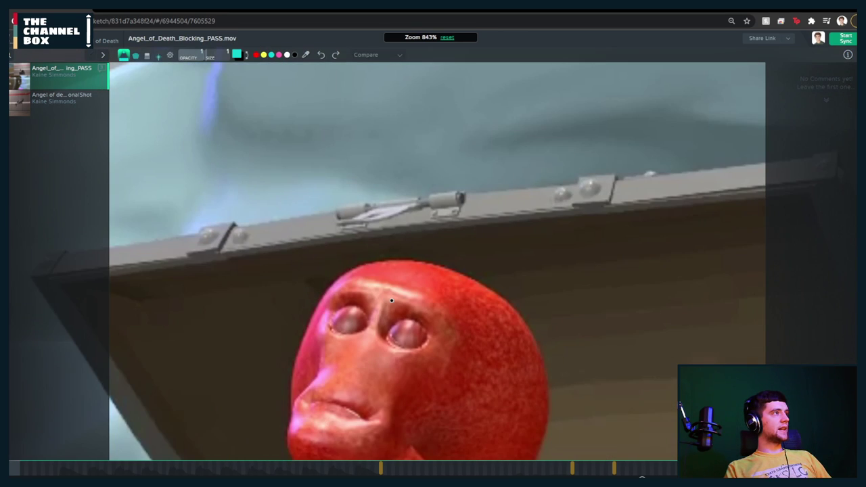
pyautogui.scroll(-3, 390, 301)
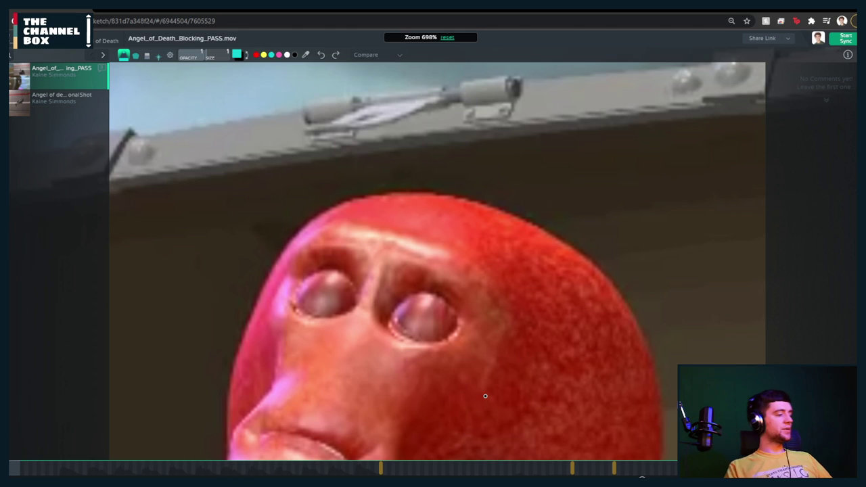
pyautogui.click(286, 54)
pyautogui.moveTo(423, 298)
pyautogui.mouseDown()
pyautogui.moveTo(394, 322)
pyautogui.moveTo(447, 302)
pyautogui.moveTo(449, 327)
pyautogui.moveTo(413, 318)
pyautogui.moveTo(420, 310)
pyautogui.mouseUp()
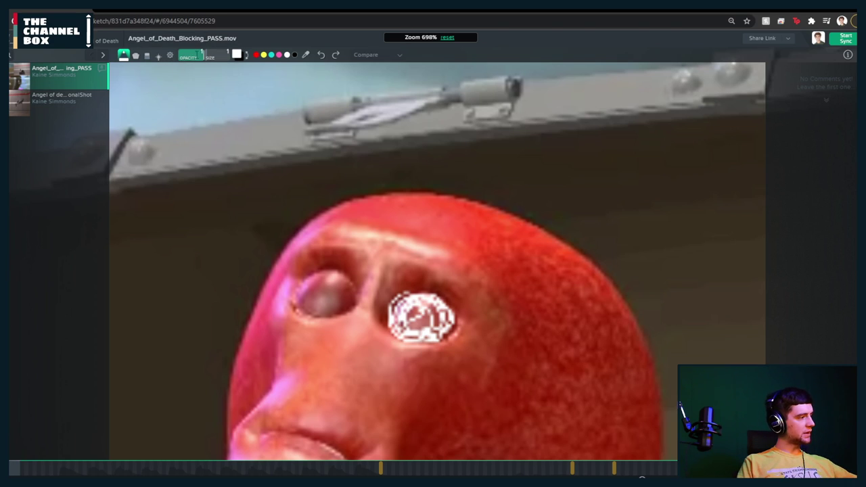
pyautogui.moveTo(212, 56); pyautogui.dragTo(245, 53)
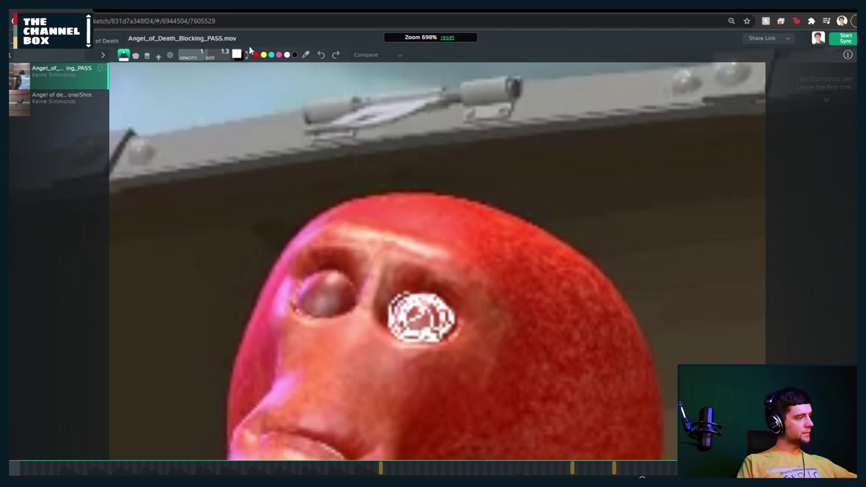
pyautogui.moveTo(409, 63); pyautogui.dragTo(559, 71)
pyautogui.moveTo(419, 310)
pyautogui.mouseDown()
pyautogui.moveTo(414, 316)
pyautogui.moveTo(431, 327)
pyautogui.moveTo(449, 322)
pyautogui.moveTo(408, 309)
pyautogui.moveTo(399, 325)
pyautogui.moveTo(419, 301)
pyautogui.moveTo(442, 313)
pyautogui.mouseUp()
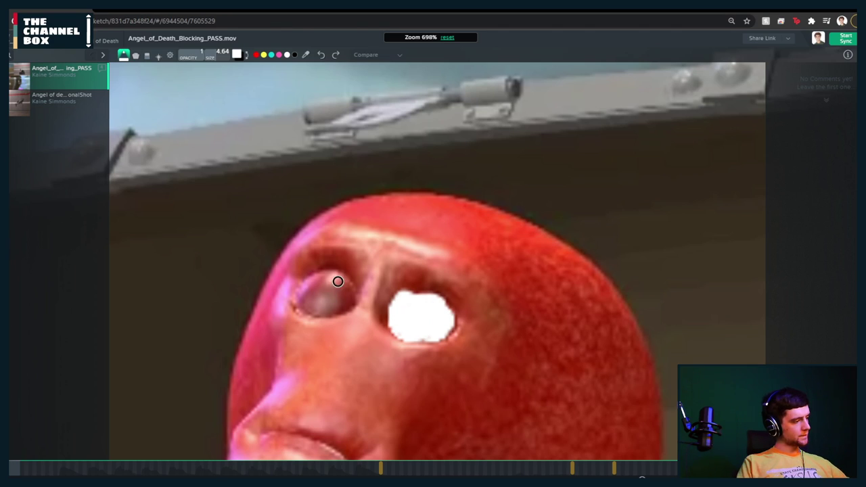
pyautogui.moveTo(336, 282)
pyautogui.mouseDown()
pyautogui.moveTo(313, 294)
pyautogui.moveTo(333, 286)
pyautogui.moveTo(347, 303)
pyautogui.moveTo(292, 295)
pyautogui.moveTo(332, 277)
pyautogui.moveTo(328, 311)
pyautogui.mouseUp()
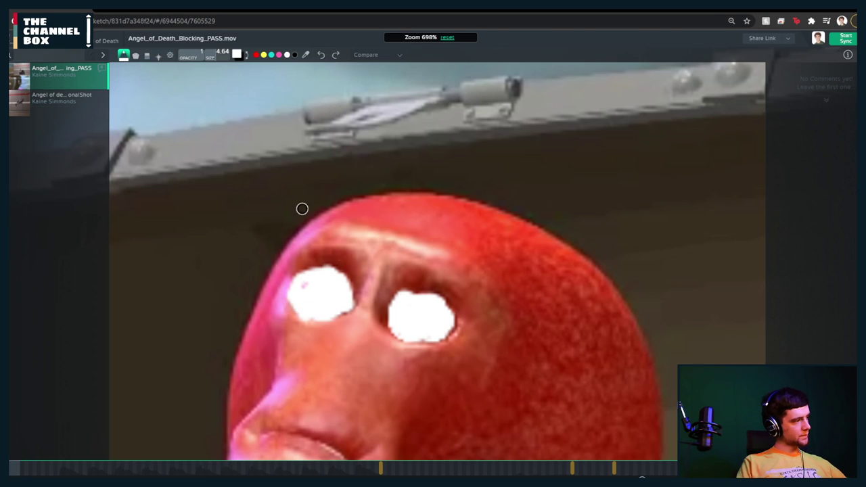
# Paint a black pupil in the lower right of each white eye to redirect the octopus's gaze
pyautogui.click(294, 54)
pyautogui.moveTo(440, 327); pyautogui.dragTo(438, 323)
pyautogui.moveTo(342, 299); pyautogui.dragTo(336, 299)
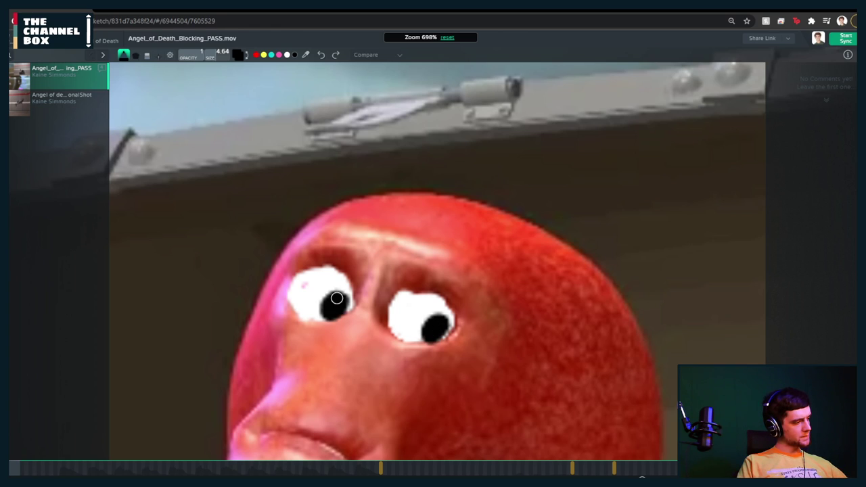
# Draw red angry brows dipping together between the eyes and a lowered red lid across the right eye
pyautogui.click(257, 54)
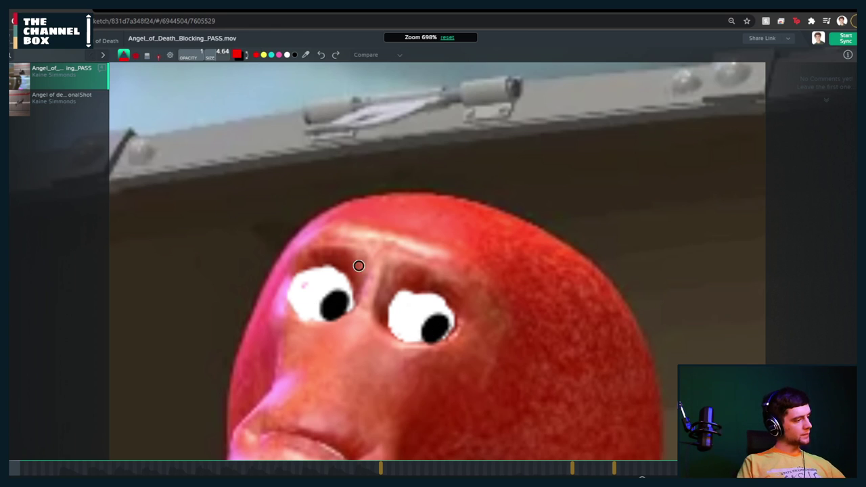
pyautogui.moveTo(369, 288)
pyautogui.mouseDown()
pyautogui.moveTo(307, 249)
pyautogui.moveTo(297, 257)
pyautogui.moveTo(372, 290)
pyautogui.moveTo(383, 280)
pyautogui.moveTo(440, 291)
pyautogui.moveTo(480, 319)
pyautogui.mouseUp()
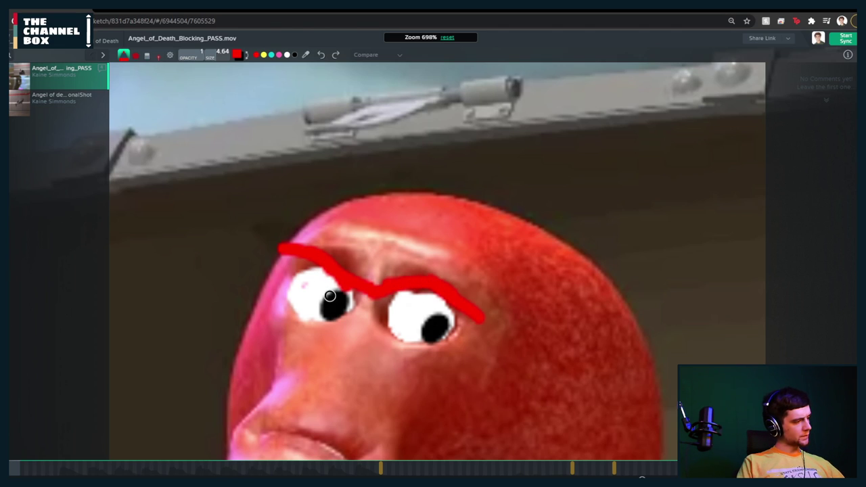
pyautogui.moveTo(381, 294); pyautogui.dragTo(400, 307)
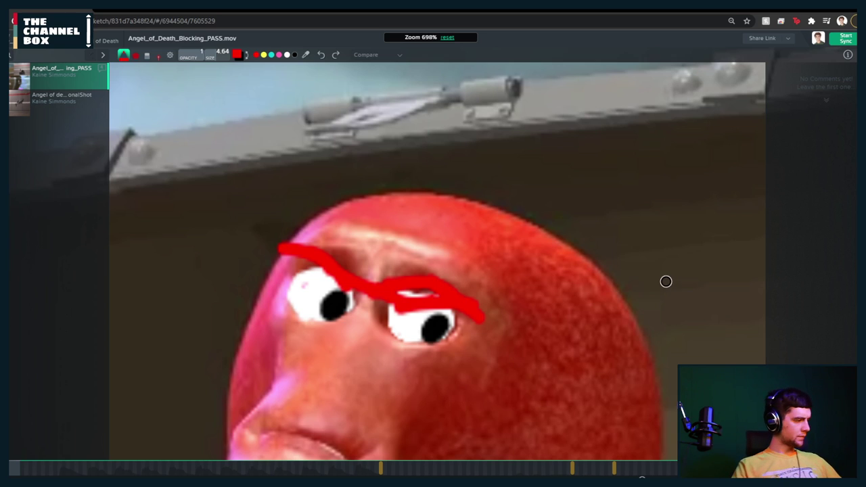
pyautogui.scroll(-10, 632, 290)
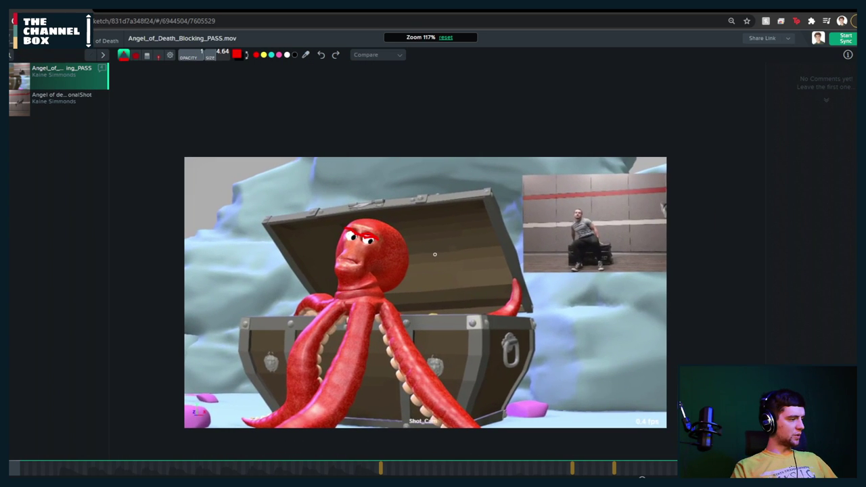
# Play the shot from frame 1, replay the chest opening from frame 118, and scrub to frame 139
pyautogui.scroll(3, 408, 244)
pyautogui.scroll(-3, 408, 245)
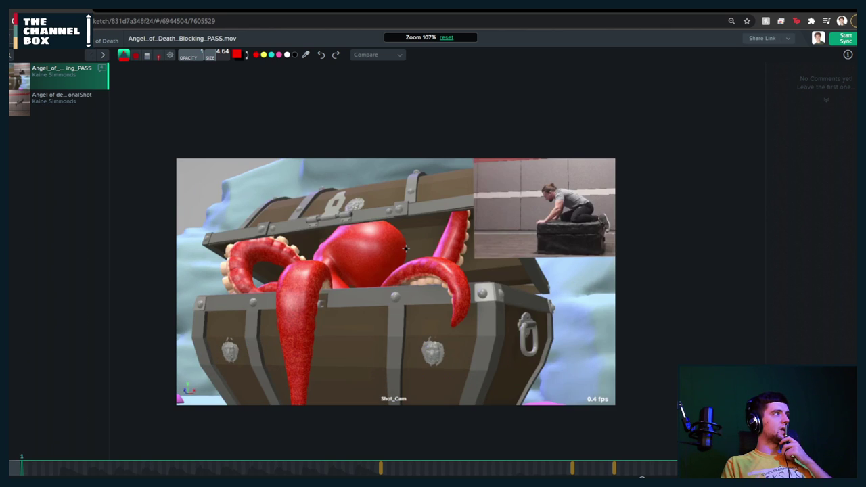
pyautogui.press('space')
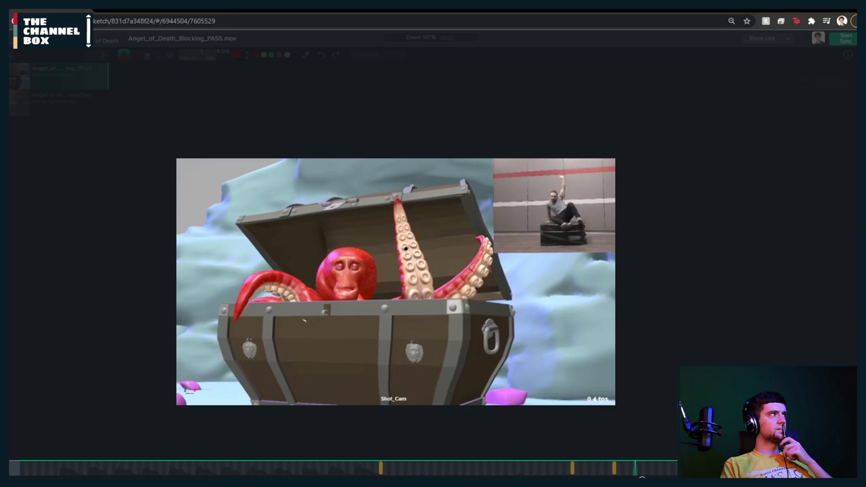
pyautogui.press('space')
pyautogui.moveTo(590, 468); pyautogui.dragTo(485, 457)
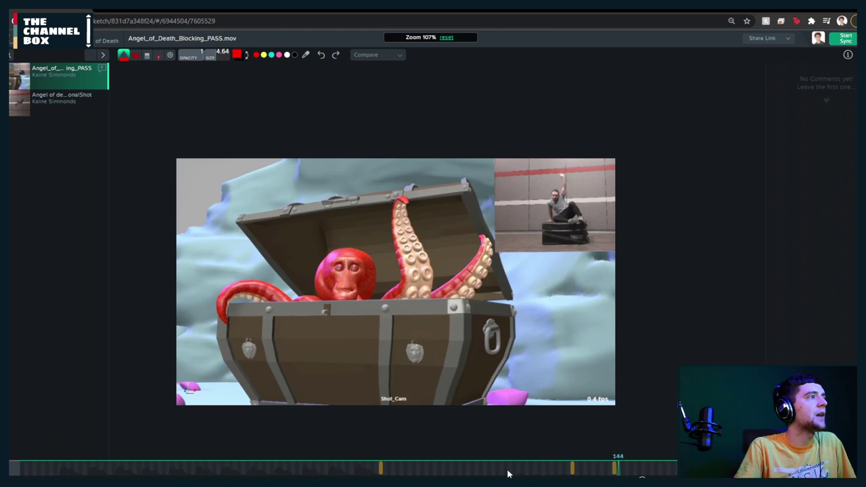
pyautogui.click(509, 468)
pyautogui.press('space')
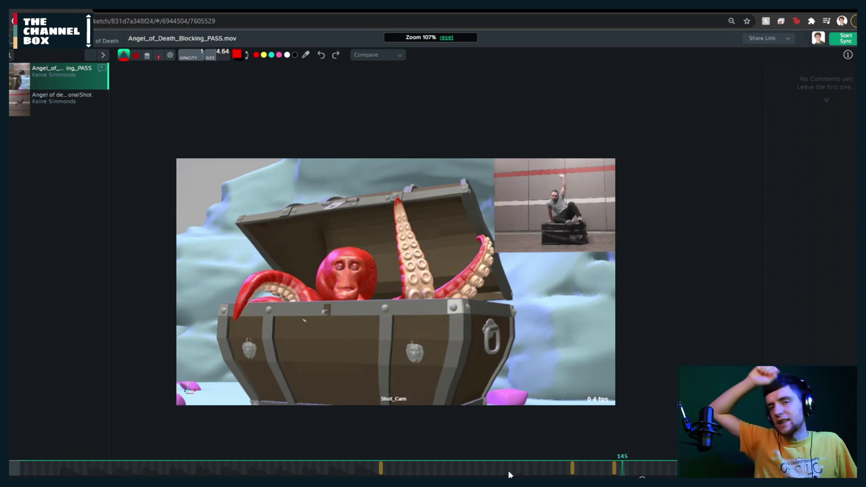
pyautogui.moveTo(500, 474)
pyautogui.mouseDown()
pyautogui.moveTo(487, 472)
pyautogui.moveTo(510, 469)
pyautogui.mouseUp()
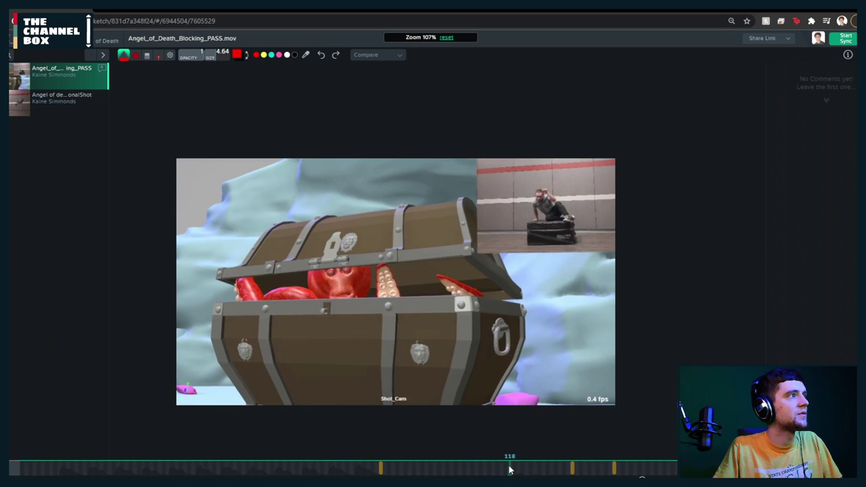
pyautogui.press('space')
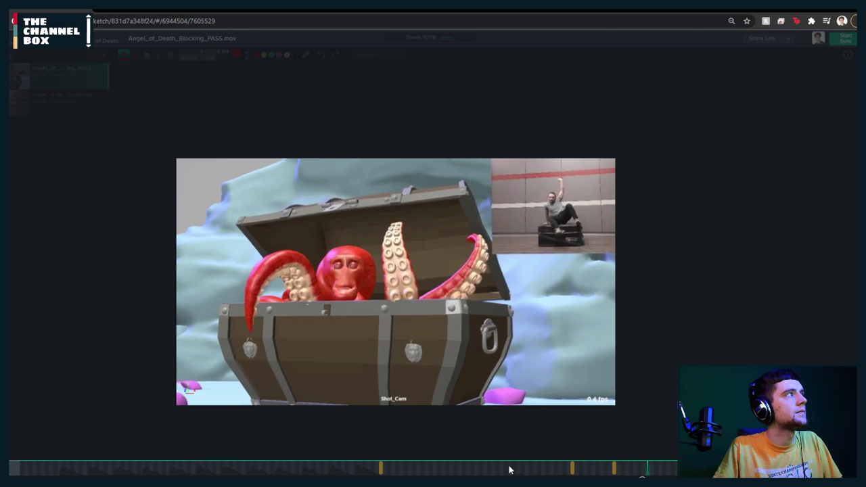
pyautogui.click(510, 469)
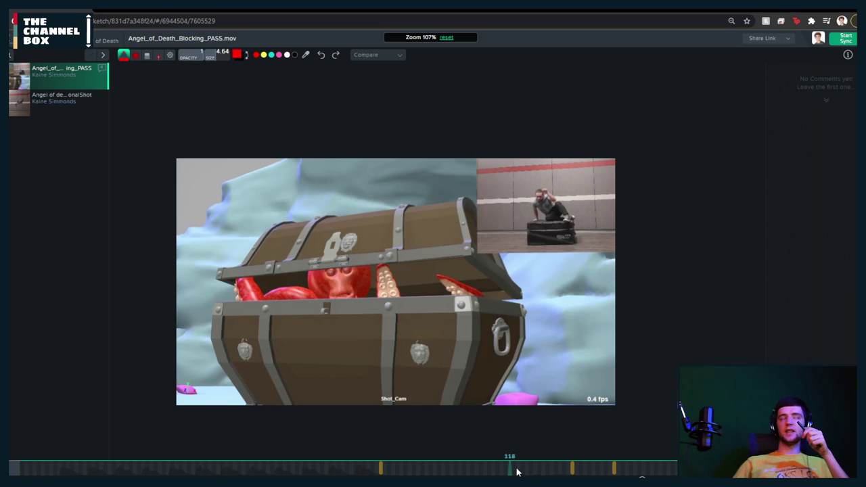
pyautogui.moveTo(503, 465); pyautogui.dragTo(599, 465)
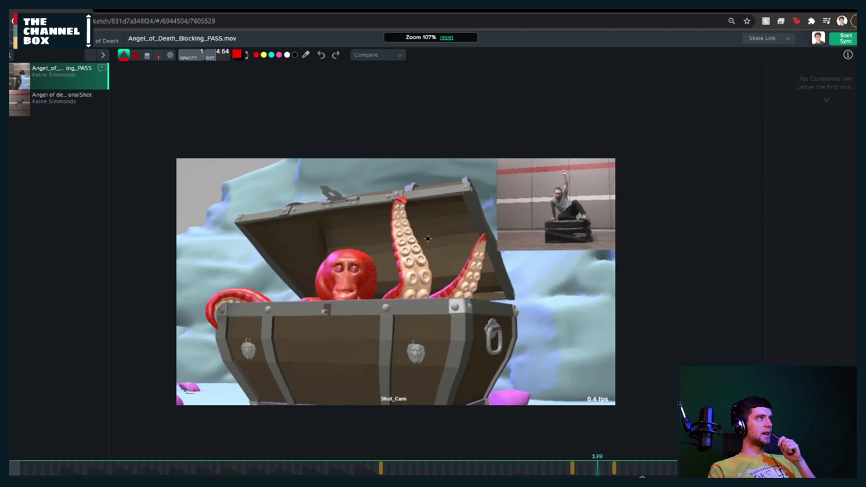
# Trace the chest lid's front edge with red lines at frames 139 and 143 to mark its changing angle
pyautogui.moveTo(232, 196)
pyautogui.mouseDown()
pyautogui.moveTo(532, 185)
pyautogui.moveTo(316, 171)
pyautogui.mouseUp()
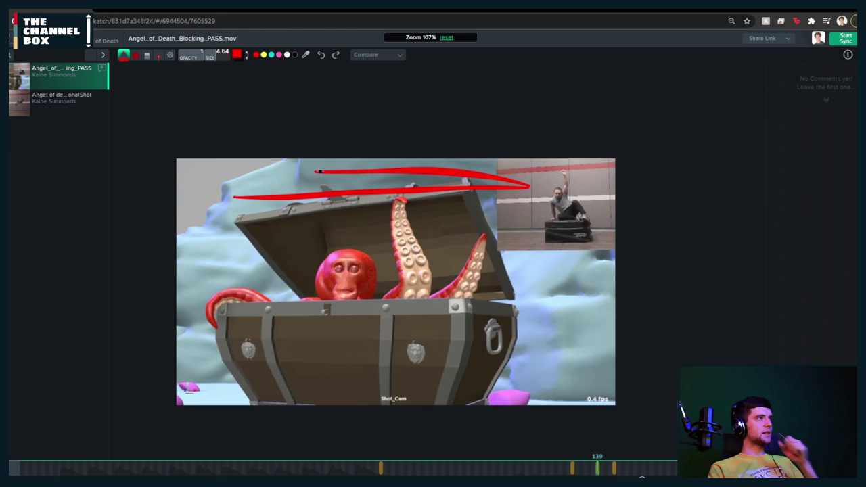
pyautogui.hotkey('ctrl', 'z')
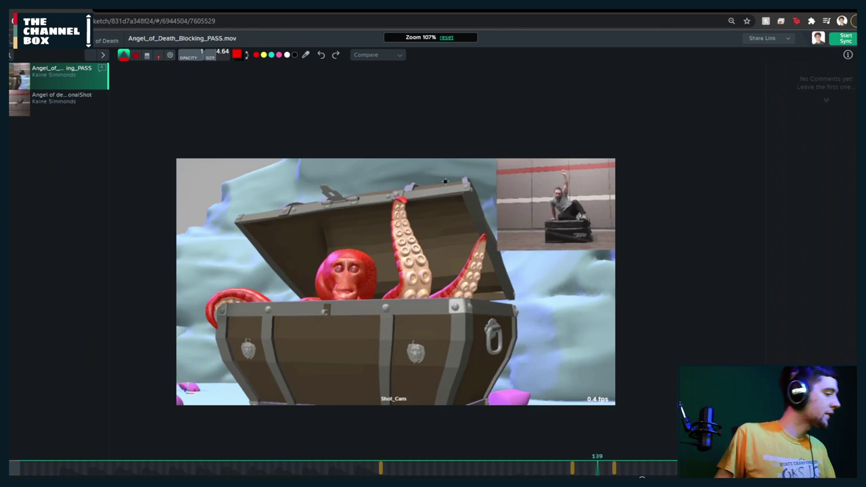
pyautogui.moveTo(466, 175)
pyautogui.mouseDown()
pyautogui.moveTo(233, 209)
pyautogui.moveTo(311, 197)
pyautogui.mouseUp()
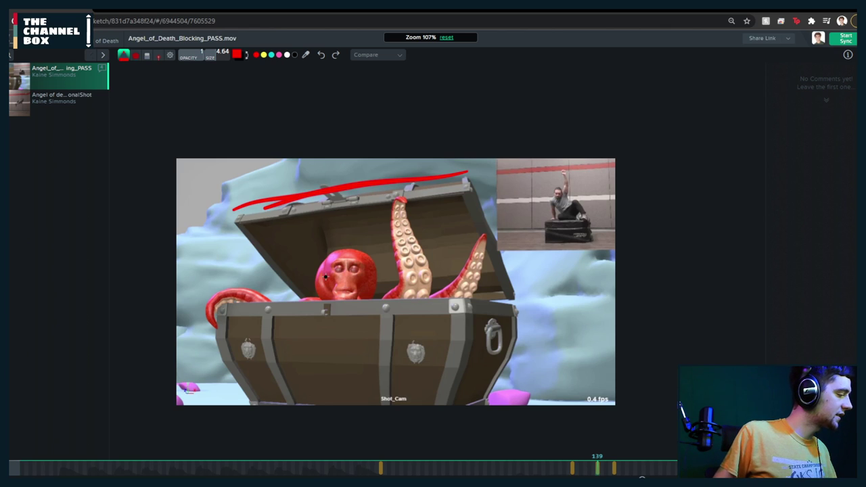
pyautogui.press('Right')
pyautogui.press('Right')
pyautogui.press('Right')
pyautogui.press('Right')
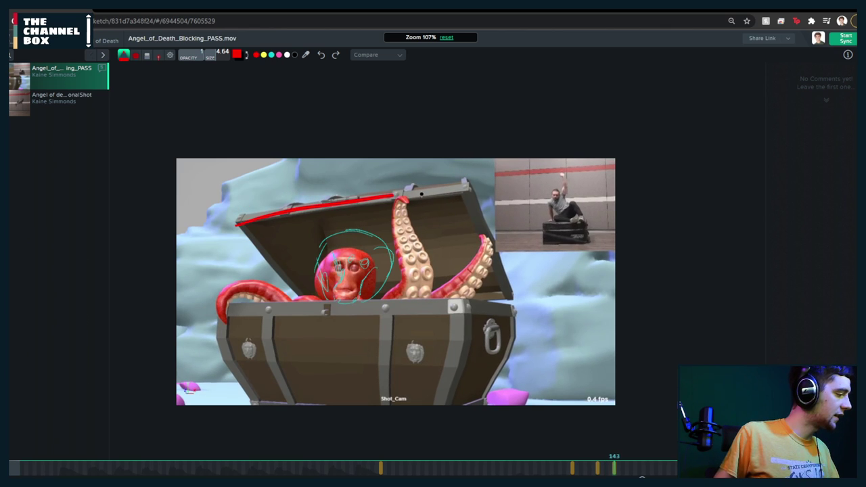
# Step back from frame 143 to the head sketch at frame 133 and scrub to frame 126 to compare poses
pyautogui.press('Left')
pyautogui.press('Left')
pyautogui.press('Left')
pyautogui.press('Left')
pyautogui.press('Left')
pyautogui.press('Left')
pyautogui.press('Left')
pyautogui.press('Left')
pyautogui.press('Left')
pyautogui.press('Left')
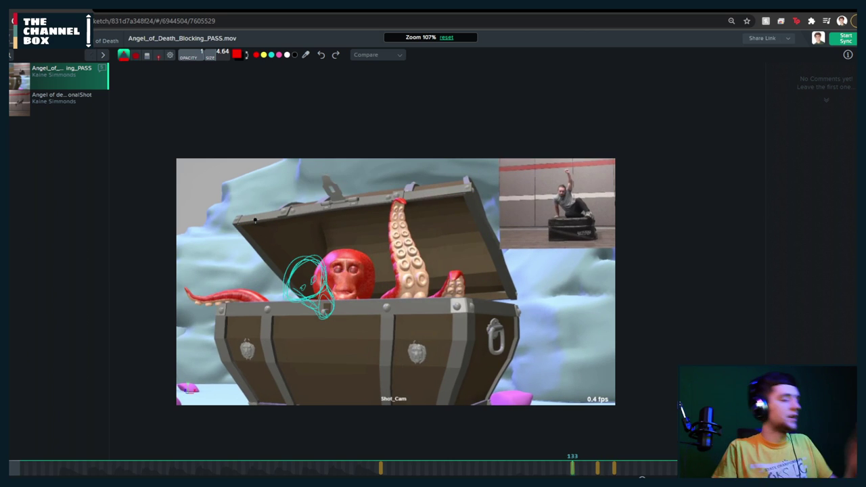
pyautogui.moveTo(568, 469)
pyautogui.mouseDown()
pyautogui.moveTo(529, 471)
pyautogui.moveTo(545, 471)
pyautogui.mouseUp()
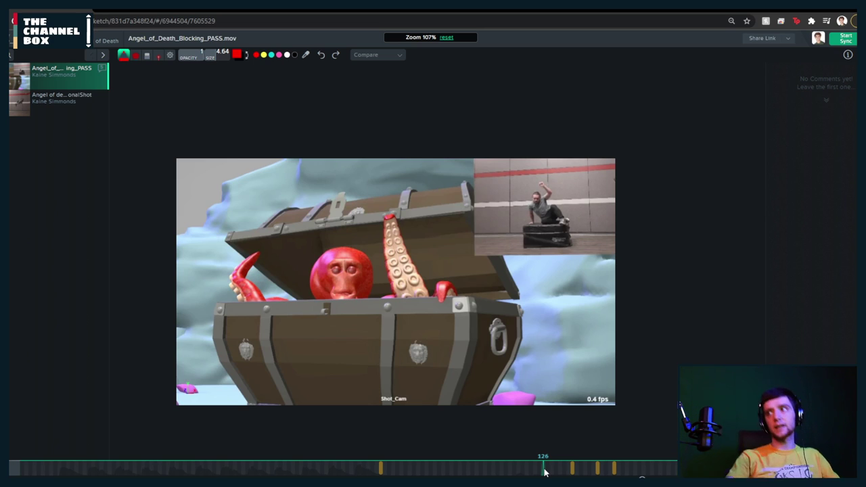
# Replay the shot, check the octopus's pose at frame 26, and return to frame 1
pyautogui.press('space')
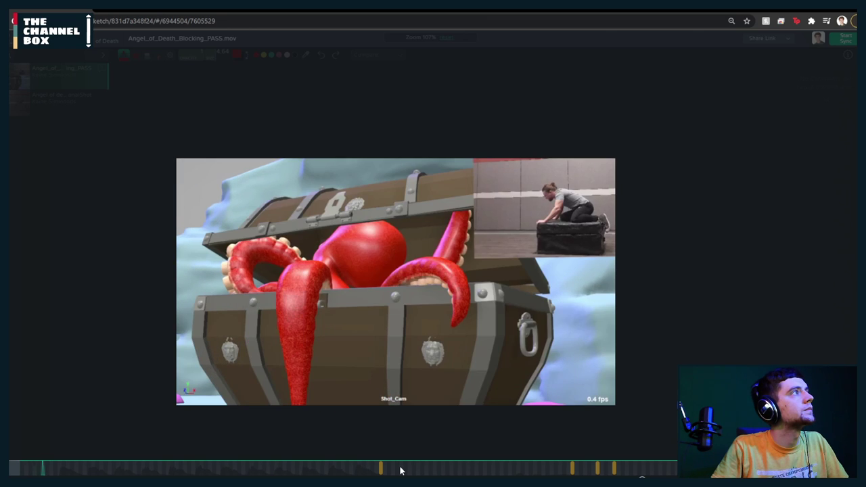
pyautogui.click(130, 472)
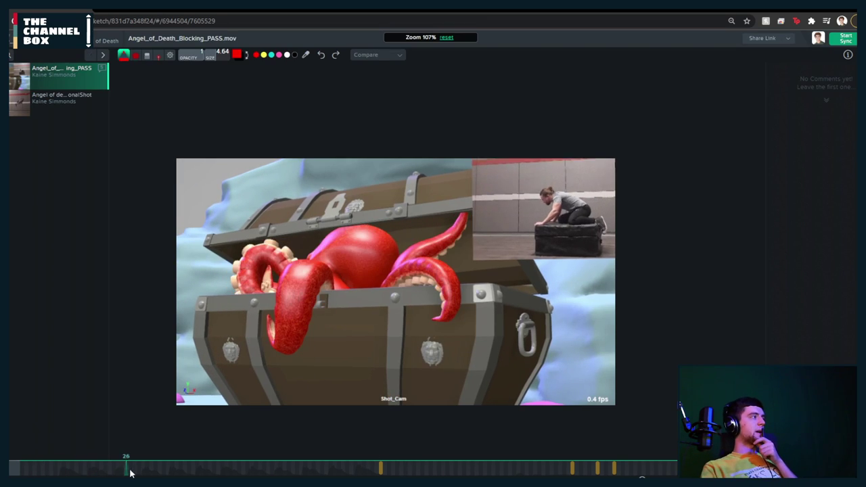
pyautogui.click(11, 471)
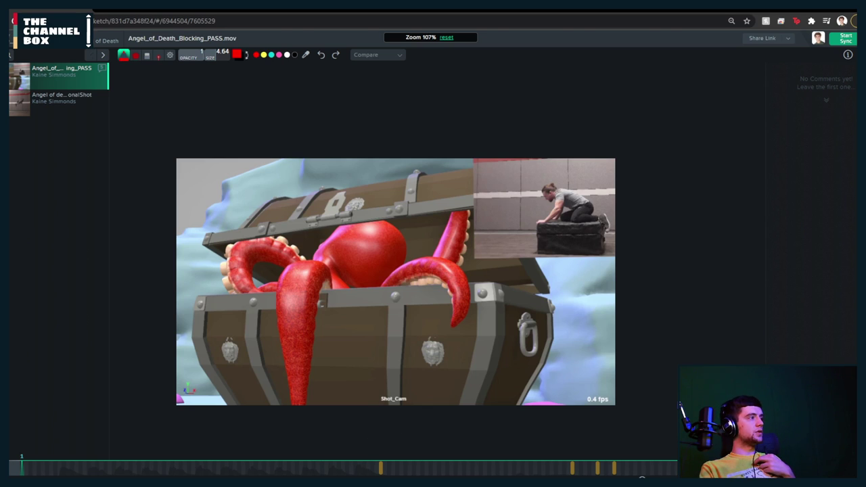
# Browse the Gumroad artist's product listing for Maya rigs, looking through the creatures and characters down to the Arowana fish
pyautogui.moveTo(195, 482)
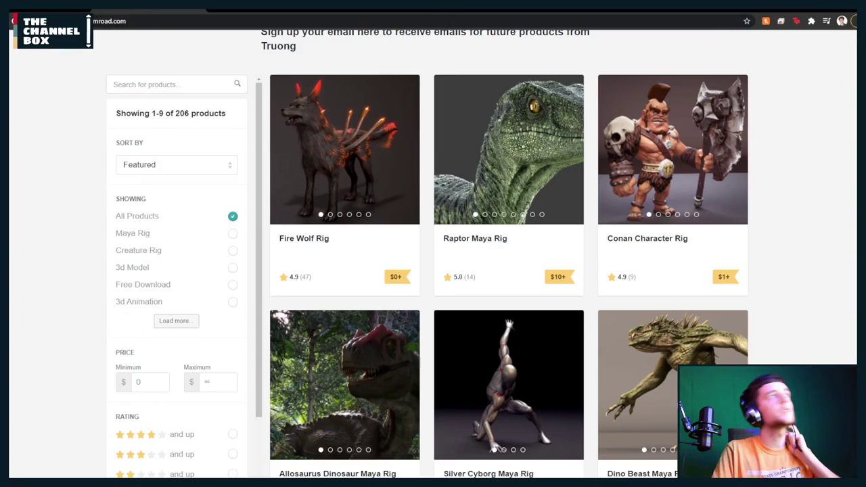
pyautogui.scroll(-5, 399, 343)
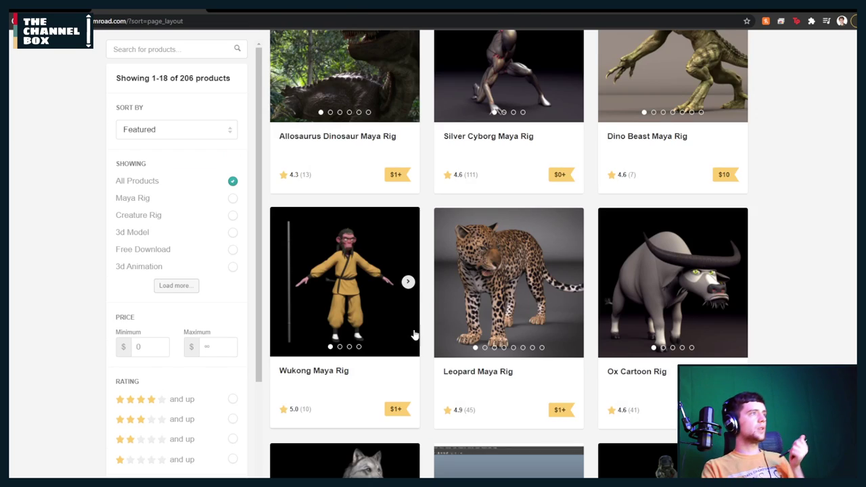
pyautogui.scroll(-5, 412, 337)
pyautogui.scroll(-5, 418, 336)
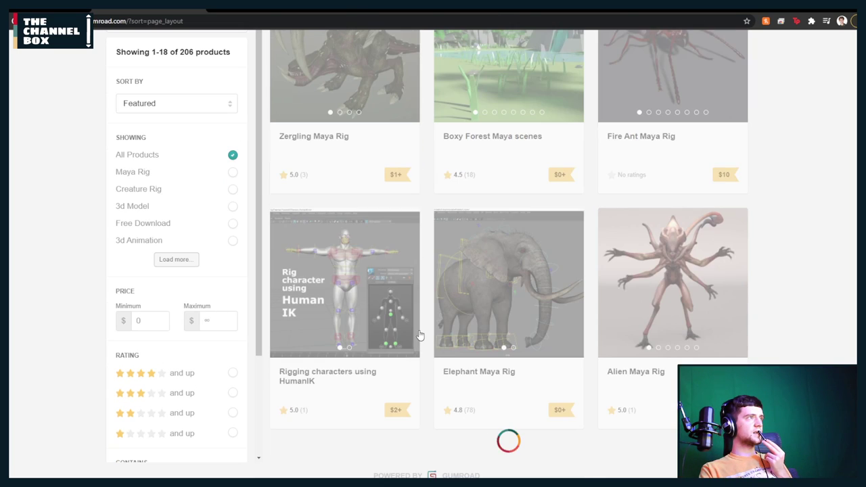
pyautogui.scroll(-3, 419, 334)
pyautogui.scroll(-6, 420, 332)
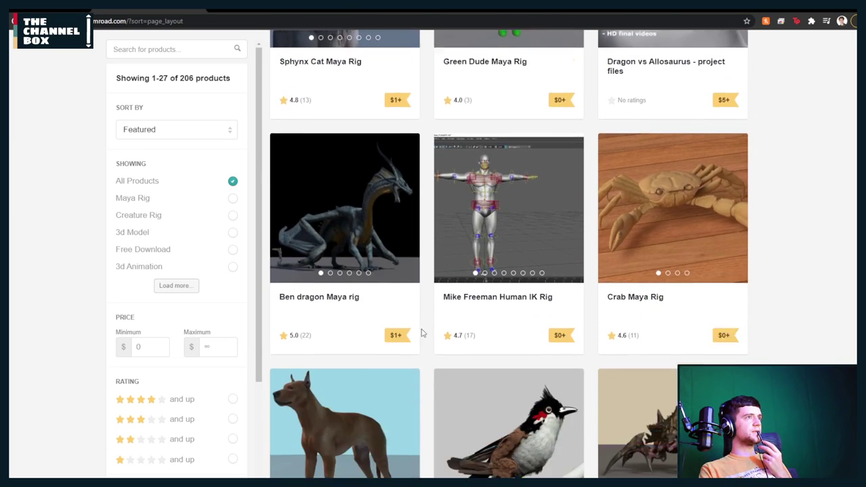
pyautogui.scroll(-4, 422, 332)
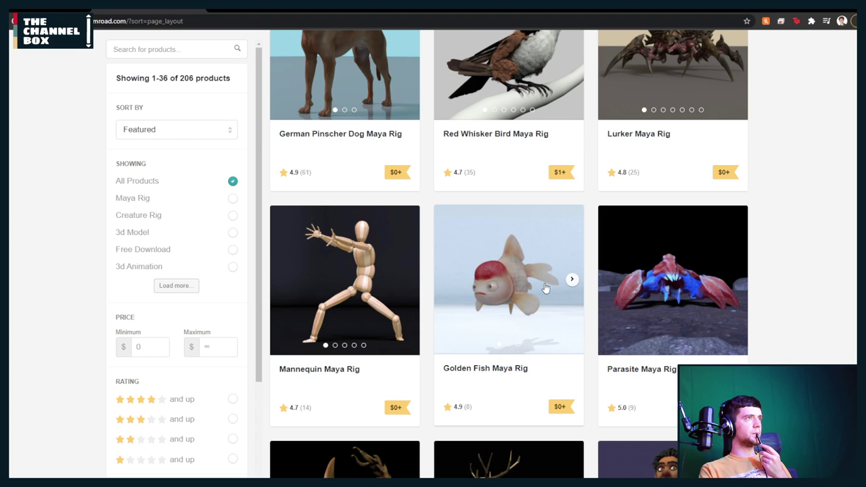
pyautogui.scroll(-7, 547, 292)
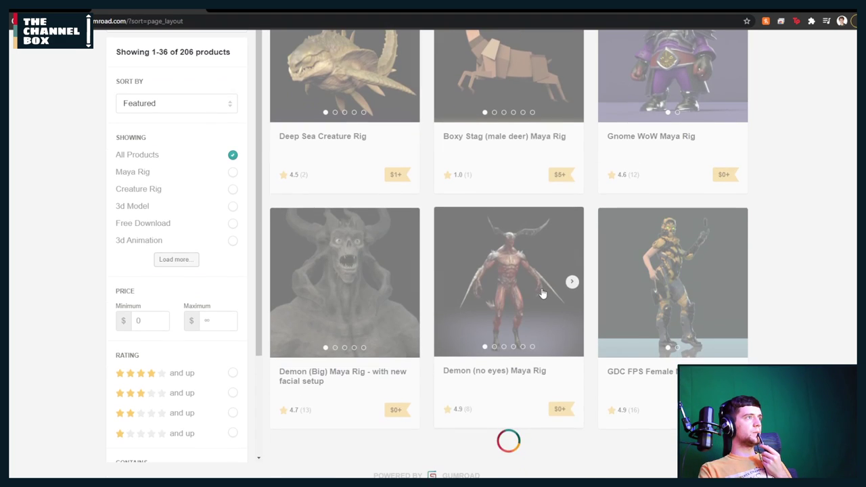
pyautogui.scroll(-9, 541, 295)
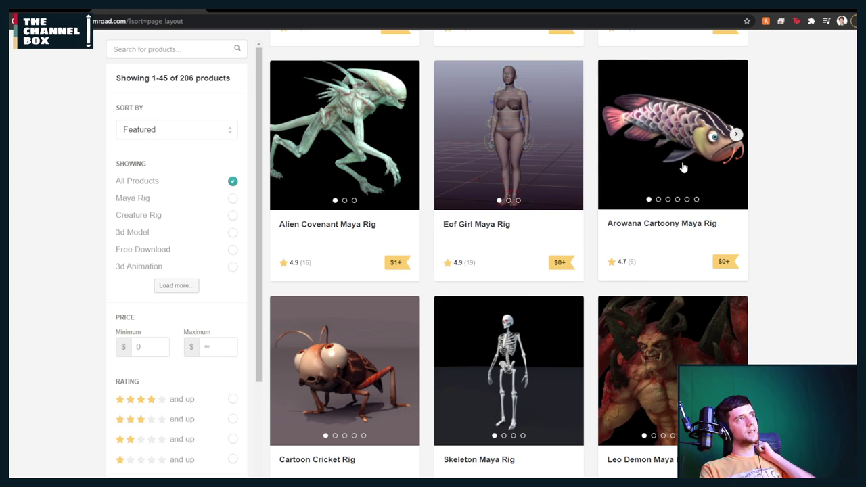
# Open the Arowana Cartoony Maya Rig page and examine its preview images, technical information and licence options
pyautogui.click(682, 168)
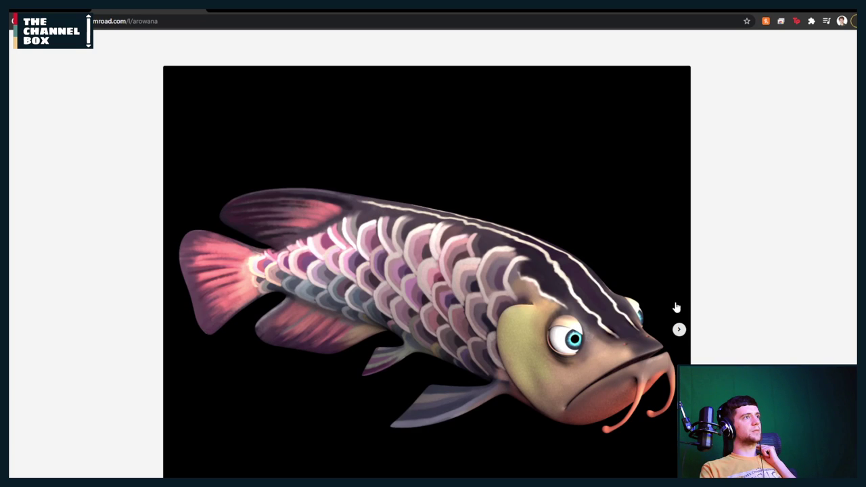
pyautogui.click(678, 330)
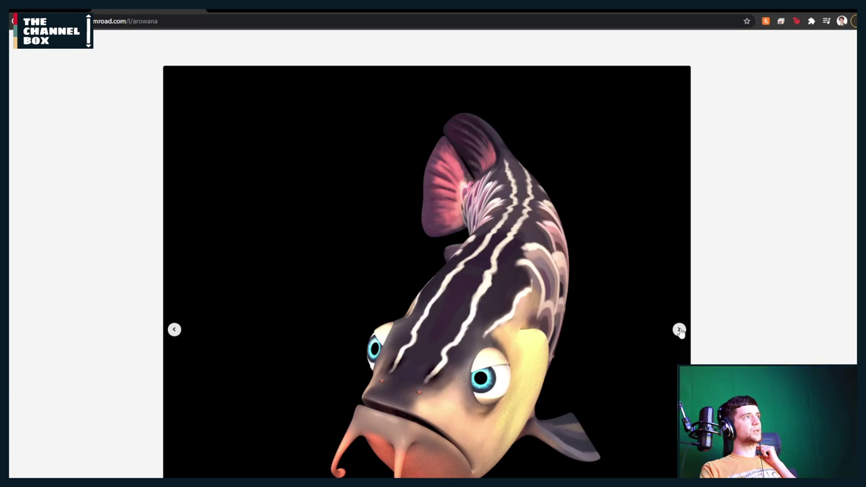
pyautogui.click(678, 329)
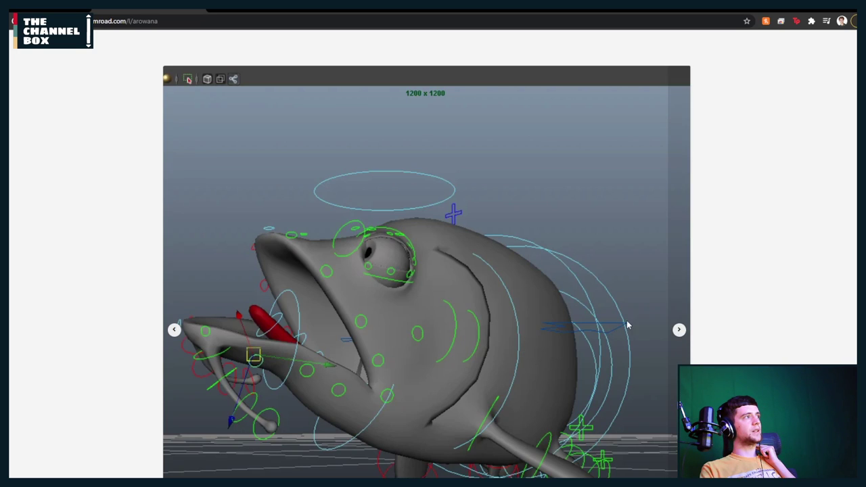
pyautogui.scroll(-2, 427, 291)
pyautogui.scroll(-5, 495, 318)
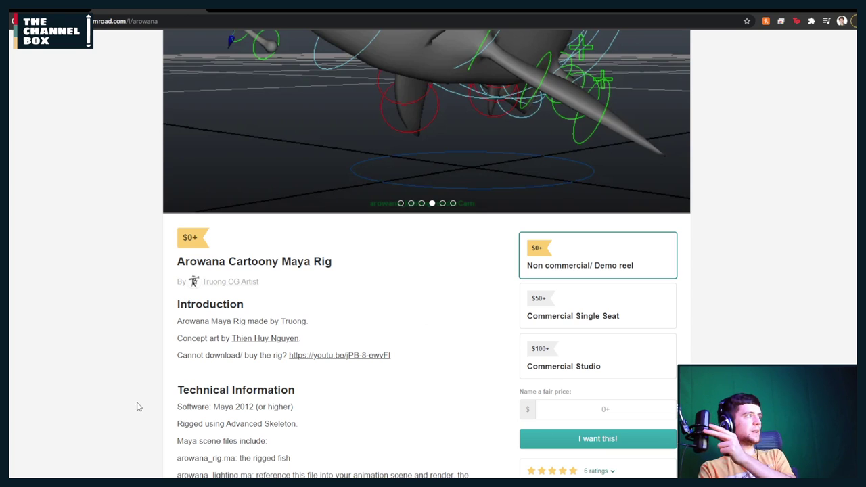
pyautogui.scroll(7, 281, 379)
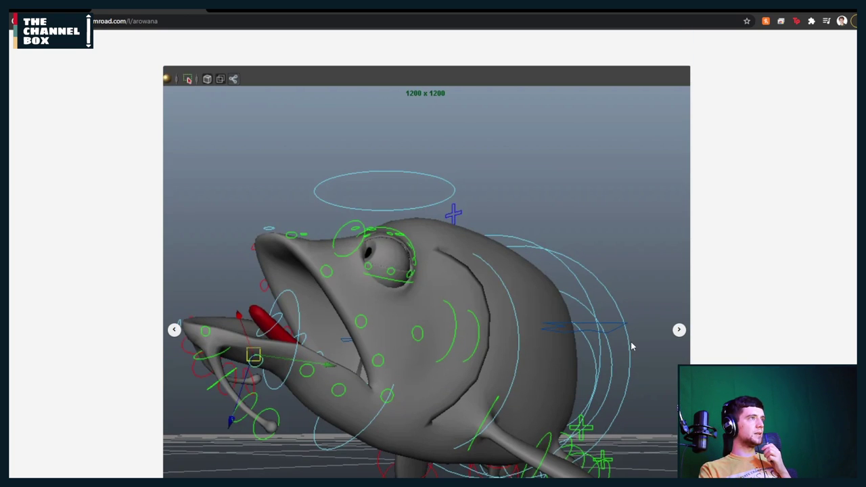
pyautogui.click(678, 330)
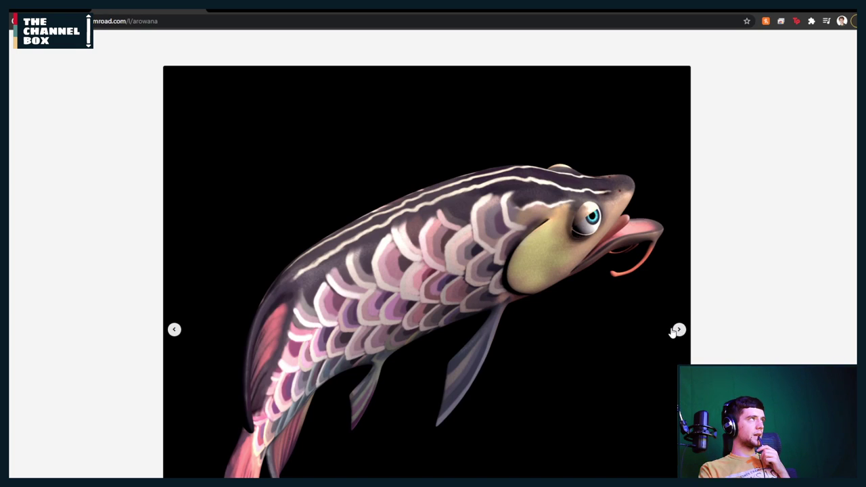
# Return from the Arowana page to the artist's product listing and browse down to the Leopard Maya Rig
pyautogui.hotkey('alt', 'Left')
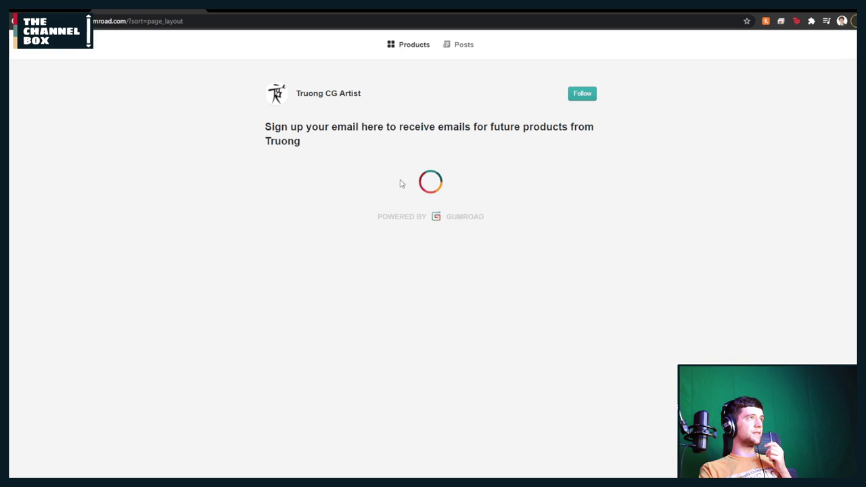
pyautogui.scroll(-1, 507, 251)
pyautogui.scroll(-5, 507, 254)
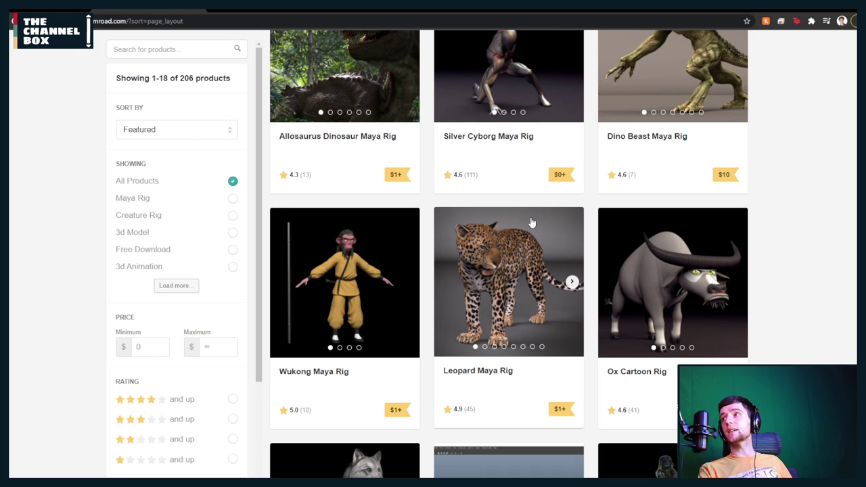
# Switch back to SyncSketch, open Angel of death_Reference_PersonalShot.mp4 and scrub it to frame 302
pyautogui.click(202, 11)
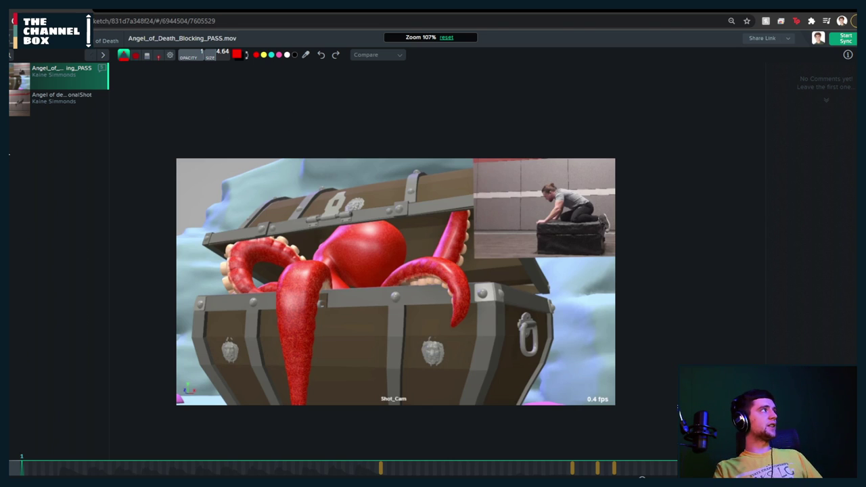
pyautogui.click(33, 103)
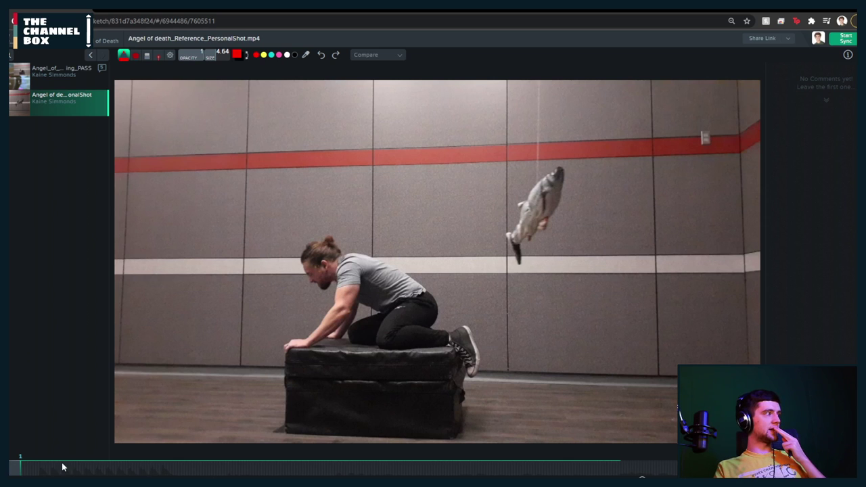
pyautogui.moveTo(61, 467); pyautogui.dragTo(435, 466)
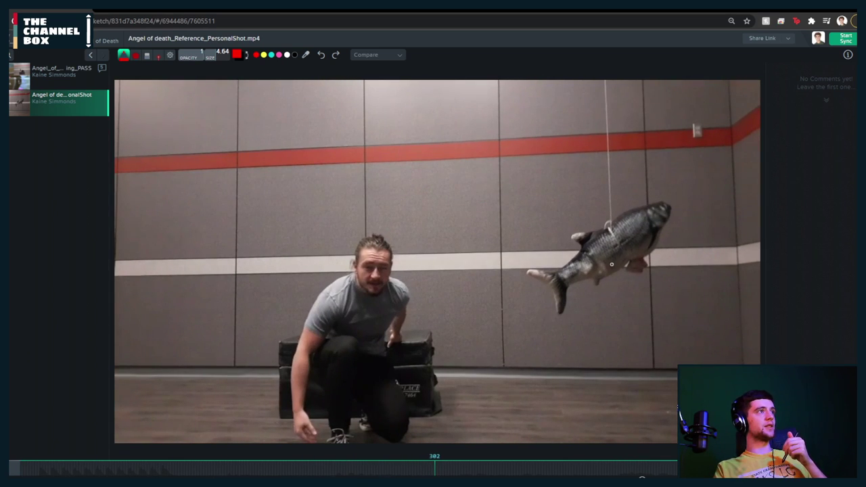
# Try a red curved path sweeping from the hanging fish across the reference frame, and undo the stroke
pyautogui.moveTo(568, 306); pyautogui.dragTo(115, 203)
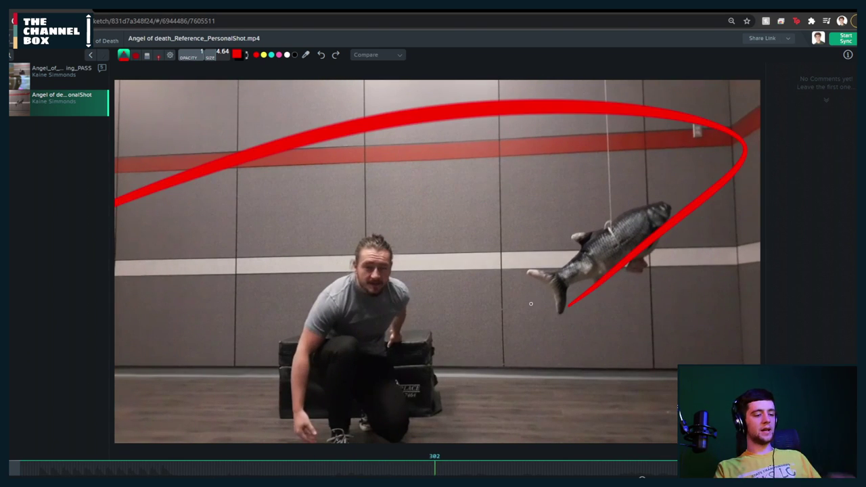
pyautogui.hotkey('ctrl', 'z')
# Sketch white eyes and red brows on the fish in the reference video's close-up near the end, and clear the sketch
pyautogui.moveTo(436, 470); pyautogui.dragTo(747, 457)
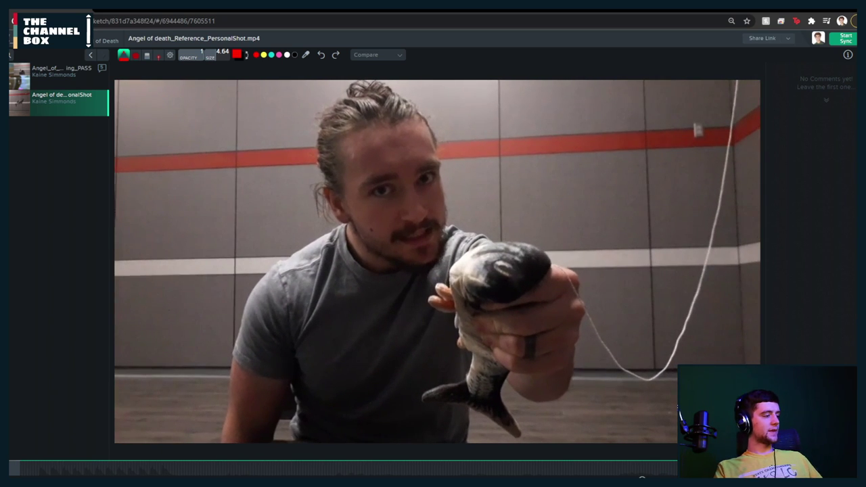
pyautogui.click(287, 54)
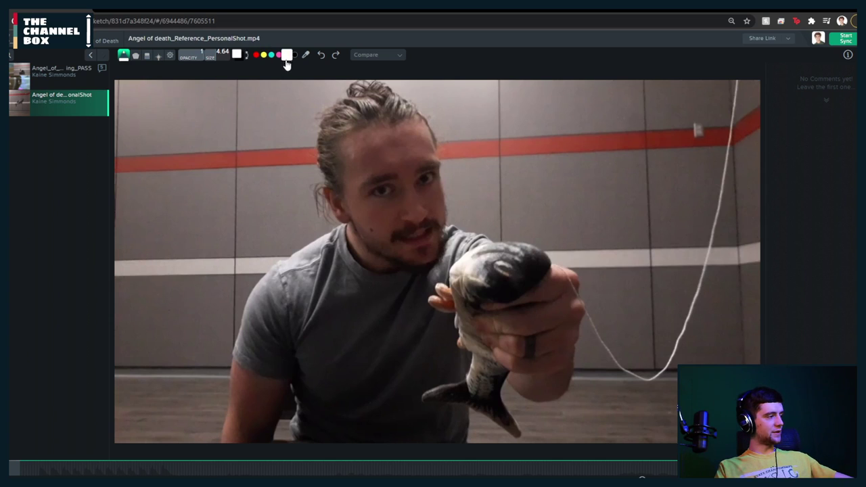
pyautogui.moveTo(505, 254)
pyautogui.mouseDown()
pyautogui.moveTo(522, 269)
pyautogui.moveTo(514, 249)
pyautogui.mouseUp()
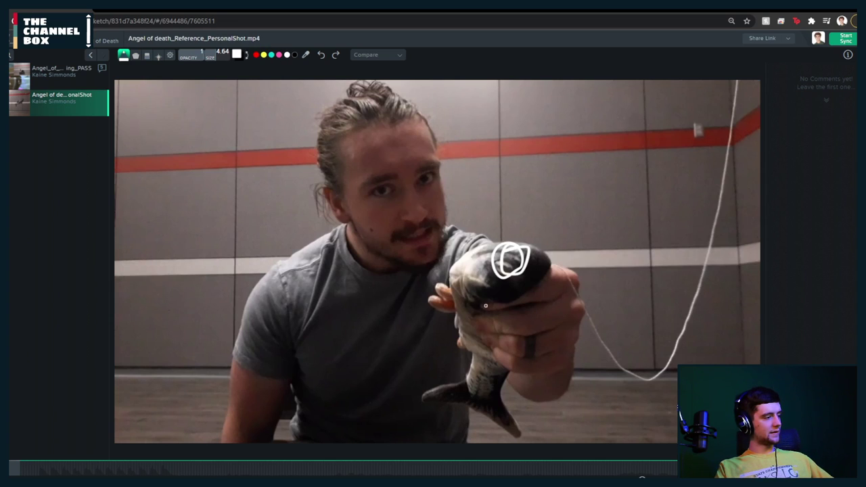
pyautogui.moveTo(485, 307)
pyautogui.mouseDown()
pyautogui.moveTo(496, 308)
pyautogui.moveTo(477, 328)
pyautogui.mouseUp()
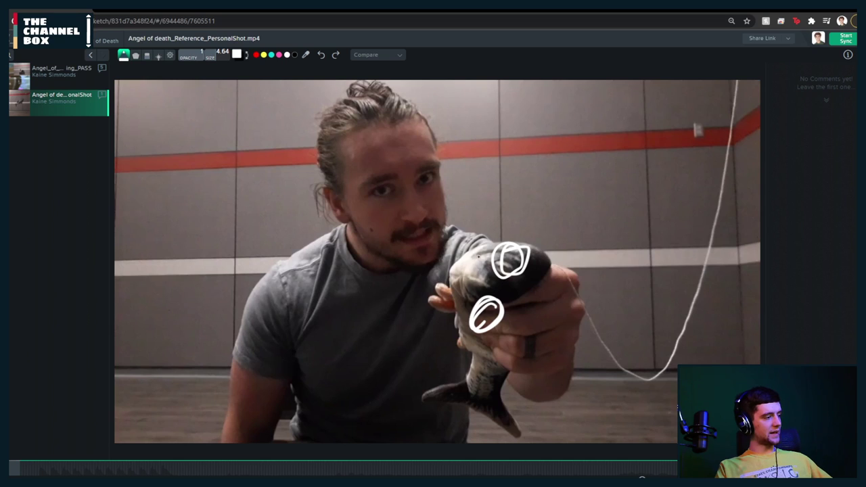
pyautogui.click(257, 55)
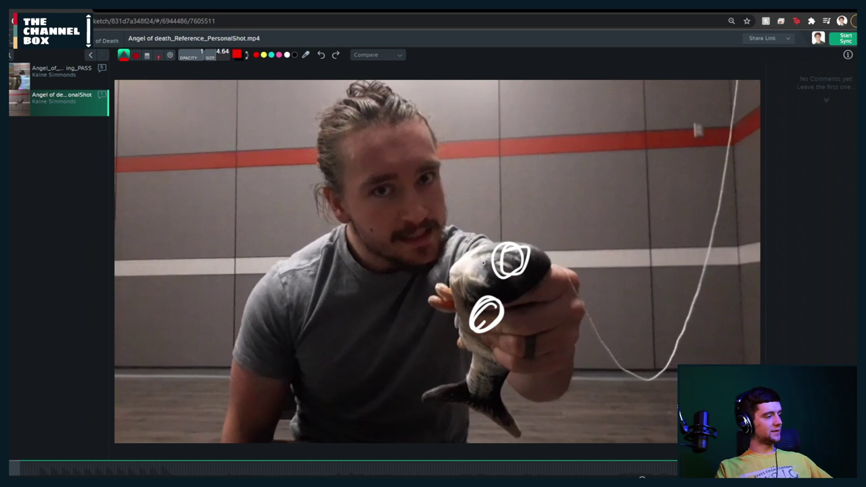
pyautogui.moveTo(492, 264); pyautogui.dragTo(466, 247)
pyautogui.moveTo(479, 296); pyautogui.dragTo(440, 303)
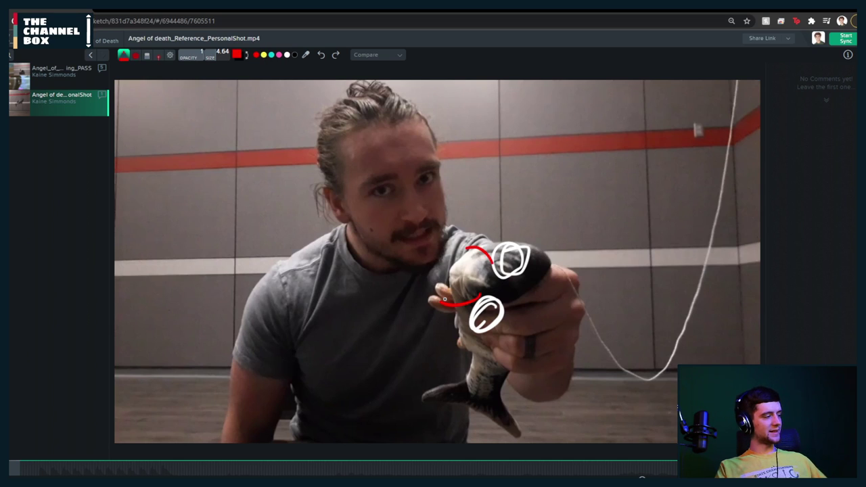
pyautogui.press('Right')
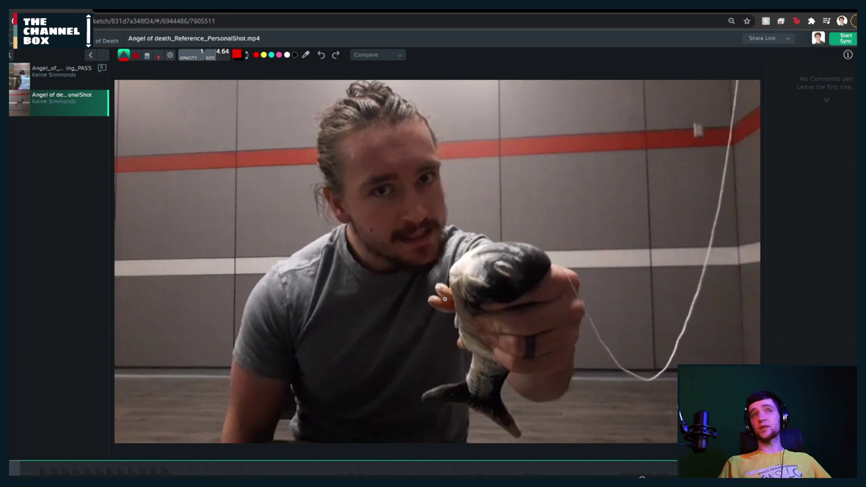
# Open Angel_of_Death_Blocking_PASS.mov and scrub through frame 149 towards the end of the shot
pyautogui.click(61, 70)
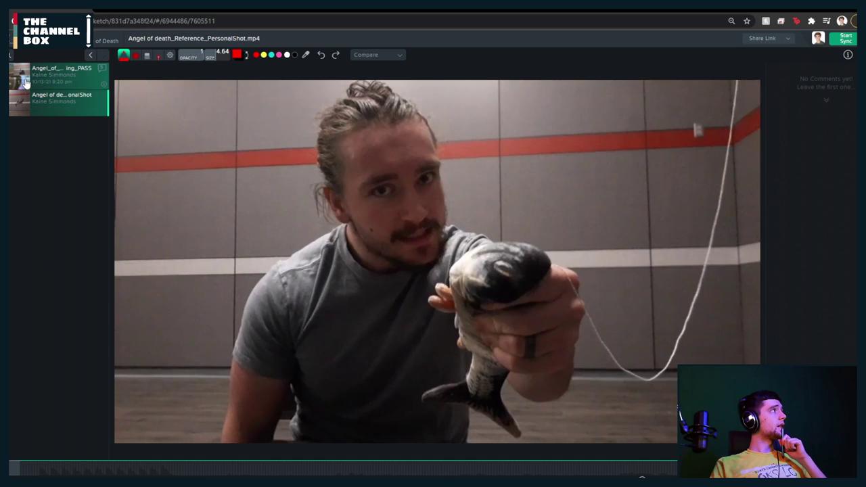
pyautogui.moveTo(38, 468); pyautogui.dragTo(641, 477)
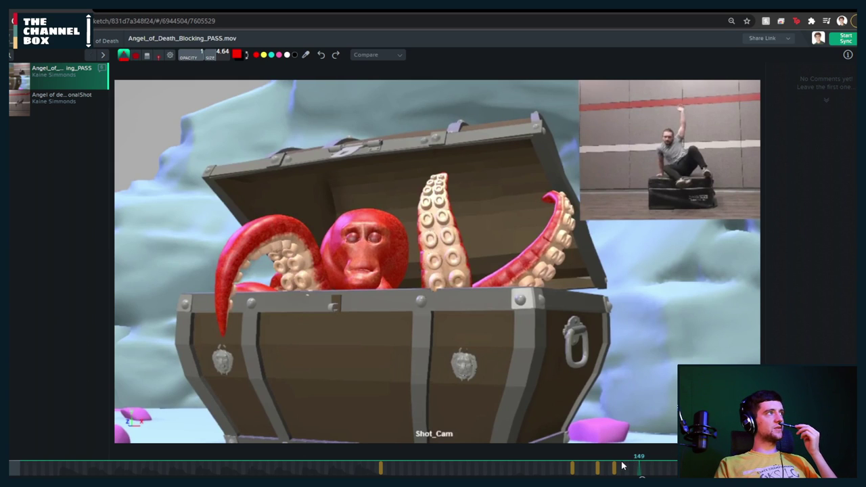
pyautogui.moveTo(614, 468); pyautogui.dragTo(744, 471)
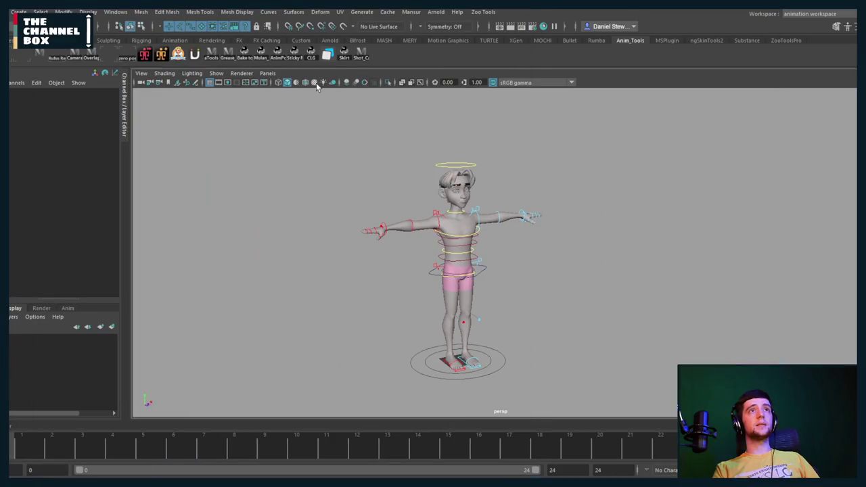
# Turn on textured display for the character rig in Maya and reload all textures in the Hardware Renderer 2.0 Settings
pyautogui.click(315, 82)
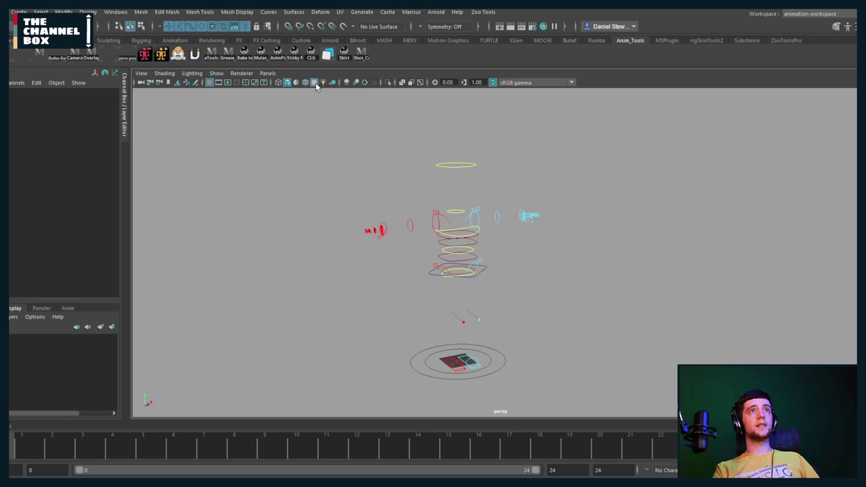
pyautogui.click(221, 73)
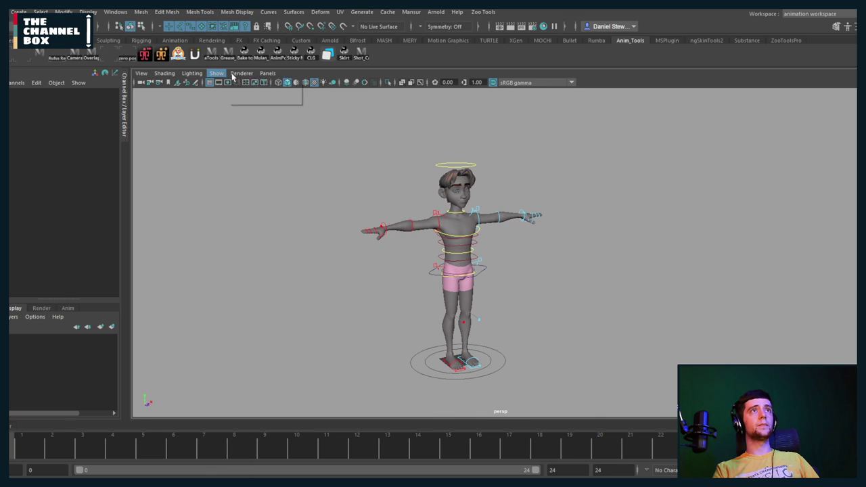
pyautogui.click(296, 91)
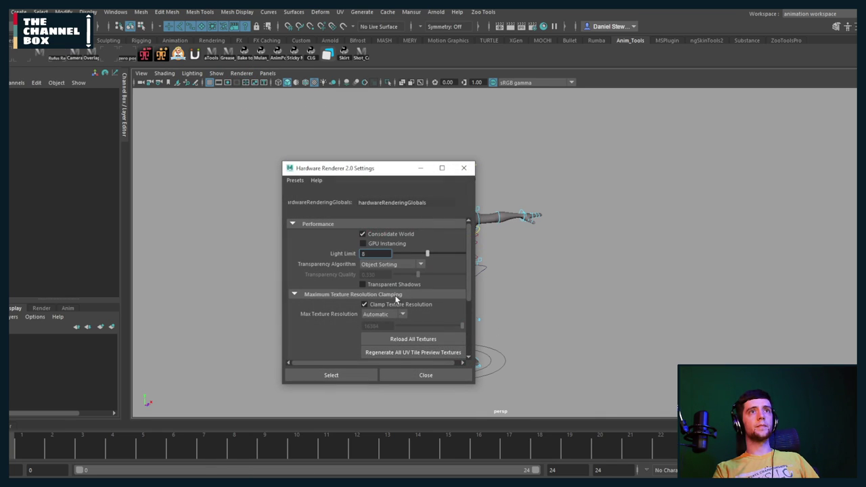
pyautogui.click(389, 340)
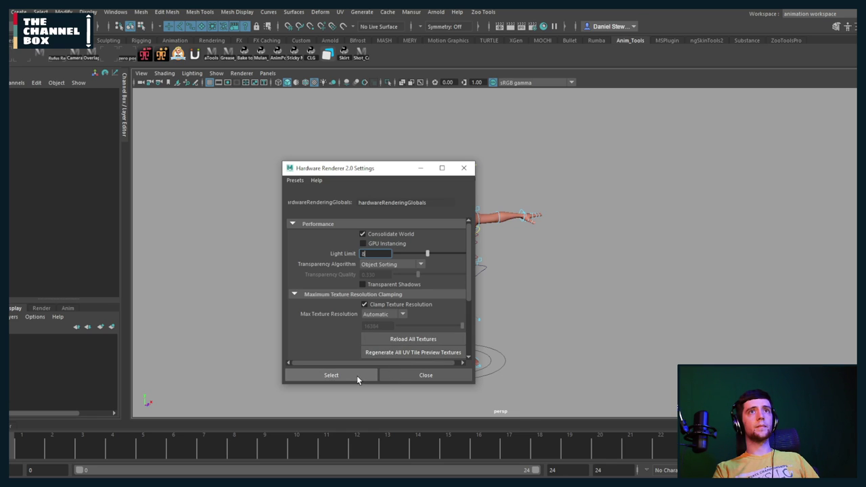
pyautogui.click(399, 376)
# Examine the textured character rig's head and torso up close from the front and the side
pyautogui.scroll(4, 508, 264)
pyautogui.keyDown('alt'); pyautogui.moveTo(508, 265); pyautogui.dragTo(423, 265); pyautogui.keyUp('alt')
pyautogui.keyDown('alt'); pyautogui.moveTo(442, 262); pyautogui.dragTo(457, 302, button='middle'); pyautogui.keyUp('alt')
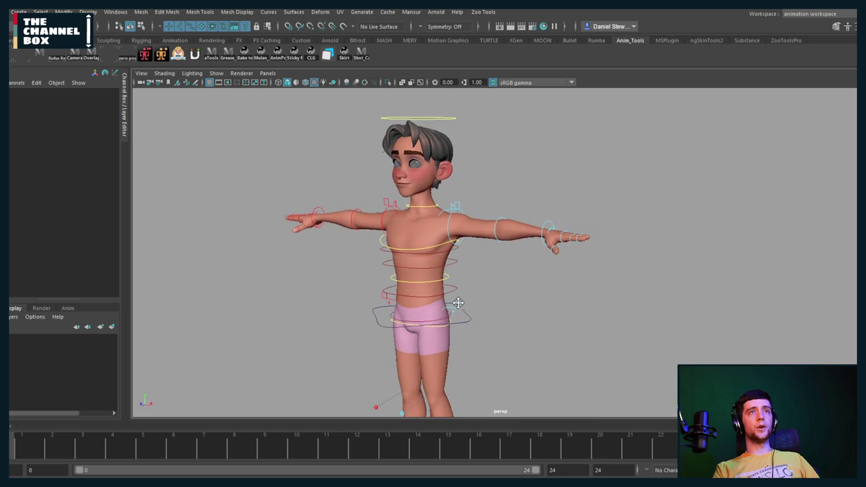
pyautogui.keyDown('alt'); pyautogui.moveTo(458, 302); pyautogui.dragTo(584, 295); pyautogui.keyUp('alt')
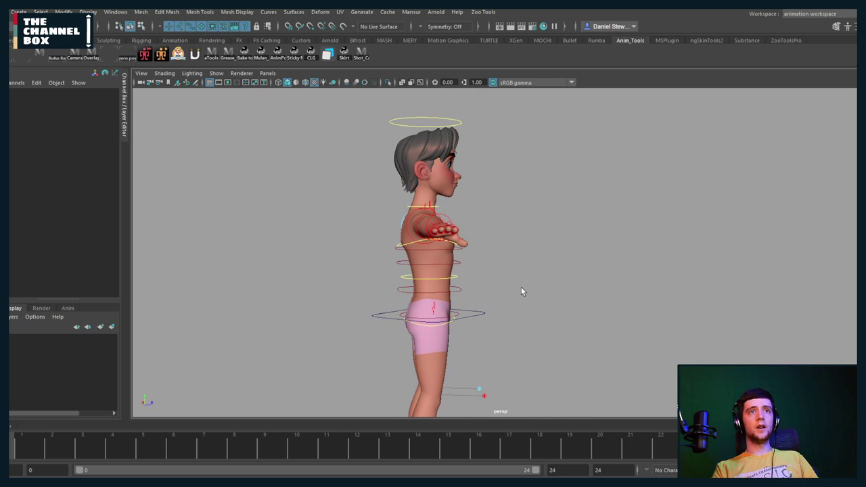
# Try bending the left arm with the forearm's FK control, and undo the rotation
pyautogui.scroll(-3, 521, 291)
pyautogui.keyDown('alt'); pyautogui.moveTo(521, 291); pyautogui.dragTo(482, 203, button='middle'); pyautogui.keyUp('alt')
pyautogui.keyDown('alt'); pyautogui.moveTo(479, 224); pyautogui.dragTo(360, 224); pyautogui.keyUp('alt')
pyautogui.keyDown('alt'); pyautogui.moveTo(443, 211); pyautogui.dragTo(447, 231, button='middle'); pyautogui.keyUp('alt')
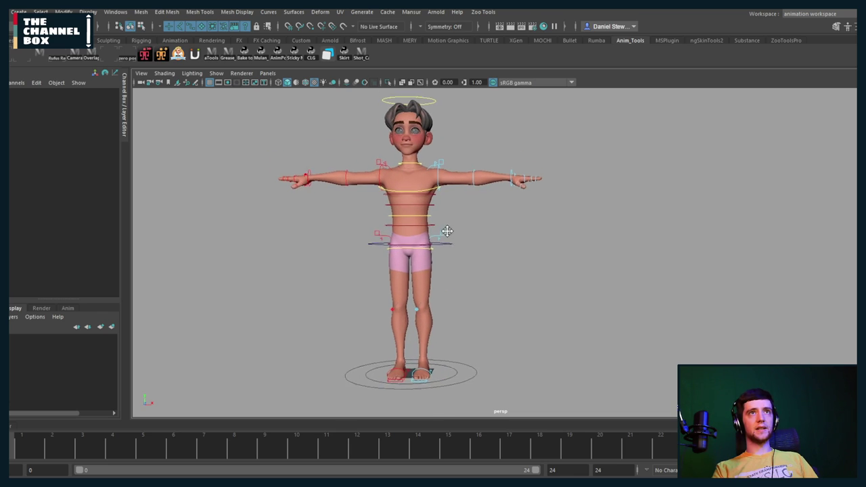
pyautogui.keyDown('alt'); pyautogui.moveTo(447, 232); pyautogui.dragTo(423, 225); pyautogui.keyUp('alt')
pyautogui.scroll(3, 423, 225)
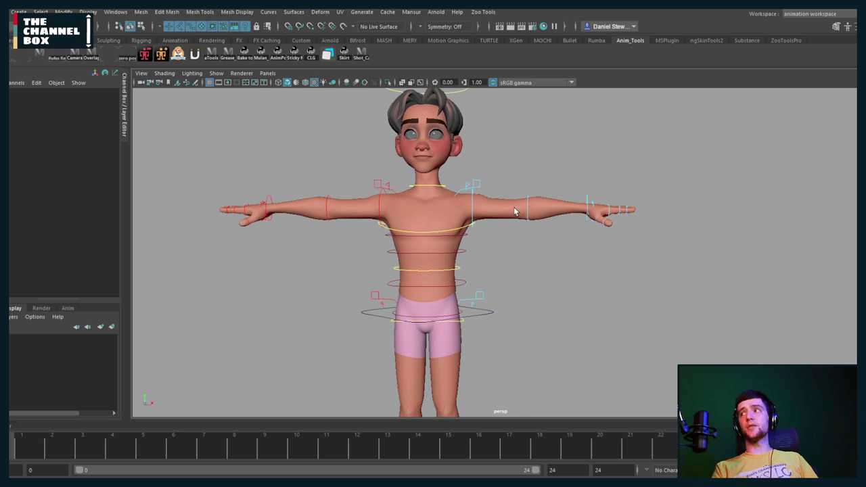
pyautogui.keyDown('alt'); pyautogui.moveTo(537, 200); pyautogui.dragTo(590, 285); pyautogui.keyUp('alt')
pyautogui.click(504, 256)
pyautogui.press('f')
pyautogui.scroll(-3, 512, 237)
pyautogui.moveTo(521, 214); pyautogui.dragTo(503, 298)
pyautogui.hotkey('ctrl', 'z')
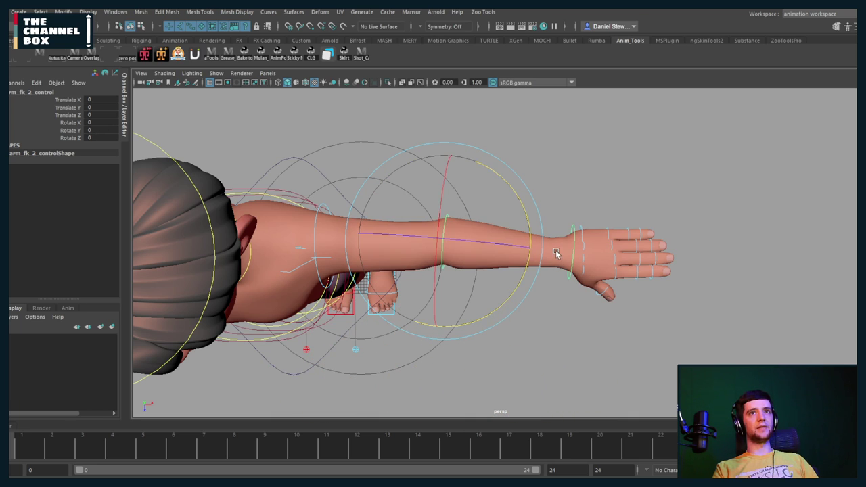
# Try curling the left hand by rotating its finger controls together, and undo the rotation
pyautogui.keyDown('alt'); pyautogui.moveTo(555, 253); pyautogui.dragTo(609, 226); pyautogui.keyUp('alt')
pyautogui.click(551, 272)
pyautogui.hotkey('ctrl', 'z')
pyautogui.keyDown('alt'); pyautogui.moveTo(651, 253); pyautogui.dragTo(548, 263, button='middle'); pyautogui.keyUp('alt')
pyautogui.keyDown('alt'); pyautogui.moveTo(547, 261); pyautogui.dragTo(545, 286); pyautogui.keyUp('alt')
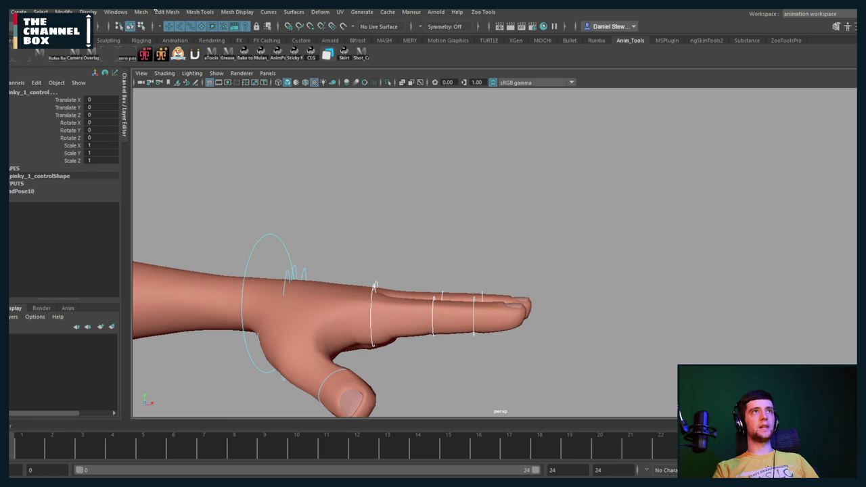
pyautogui.press('e')
pyautogui.moveTo(427, 253)
pyautogui.mouseDown()
pyautogui.moveTo(440, 334)
pyautogui.moveTo(444, 273)
pyautogui.moveTo(435, 344)
pyautogui.moveTo(402, 363)
pyautogui.moveTo(451, 308)
pyautogui.moveTo(433, 260)
pyautogui.mouseUp()
pyautogui.hotkey('ctrl', 'z')
# Select the COG control around the hips, try rotating the whole body with it, and undo the rotation
pyautogui.scroll(-4, 350, 236)
pyautogui.keyDown('alt'); pyautogui.moveTo(452, 264); pyautogui.dragTo(592, 200, button='middle'); pyautogui.keyUp('alt')
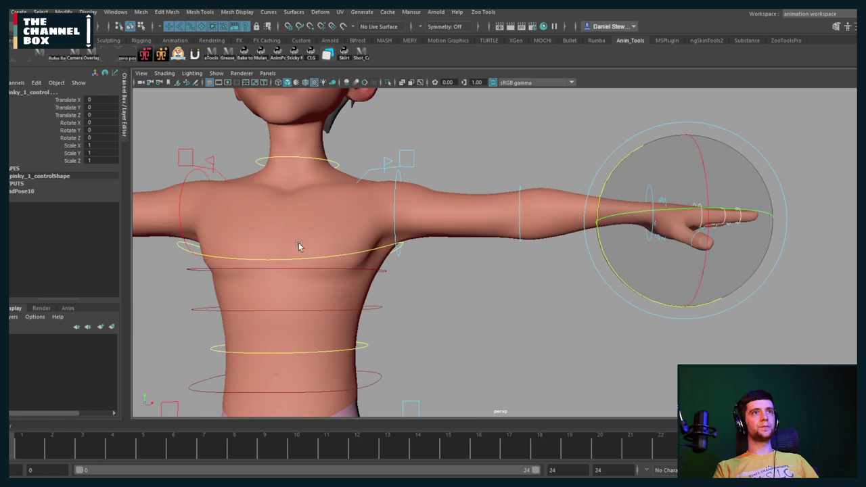
pyautogui.scroll(-3, 371, 254)
pyautogui.keyDown('alt'); pyautogui.moveTo(300, 246); pyautogui.dragTo(381, 286); pyautogui.keyUp('alt')
pyautogui.keyDown('alt'); pyautogui.moveTo(381, 286); pyautogui.dragTo(336, 229, button='middle'); pyautogui.keyUp('alt')
pyautogui.scroll(3, 336, 228)
pyautogui.click(376, 306)
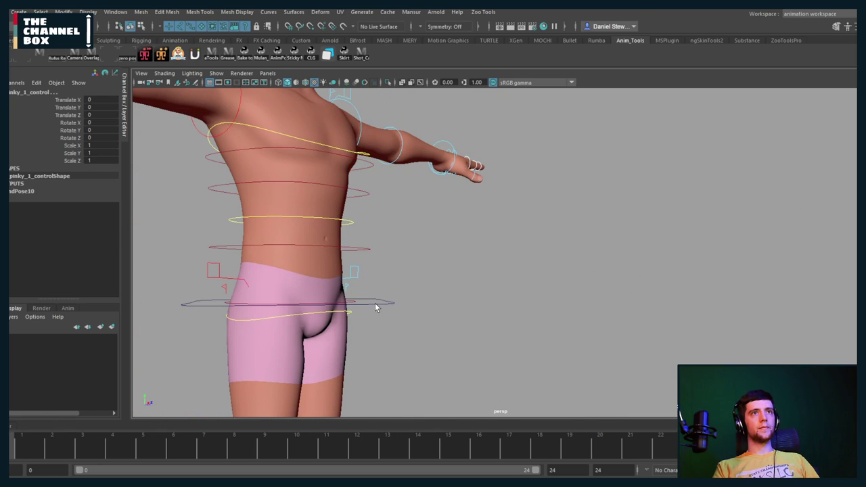
pyautogui.scroll(3, 384, 299)
pyautogui.keyDown('alt'); pyautogui.moveTo(384, 298); pyautogui.dragTo(417, 300); pyautogui.keyUp('alt')
pyautogui.scroll(-5, 419, 297)
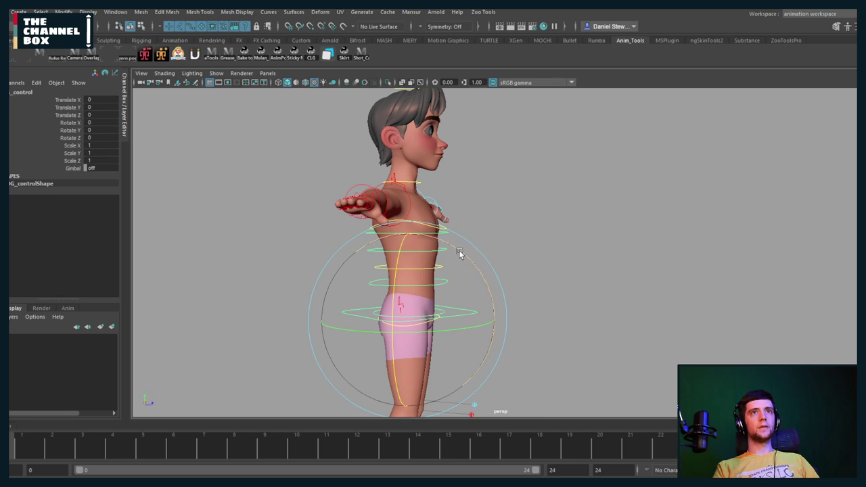
pyautogui.moveTo(460, 253); pyautogui.dragTo(552, 309)
pyautogui.hotkey('ctrl', 'z')
# Try moving the COG control upward to stretch the legs, and undo the move
pyautogui.press('w')
pyautogui.moveTo(408, 277); pyautogui.dragTo(403, 153)
pyautogui.scroll(-5, 468, 309)
pyautogui.keyDown('alt'); pyautogui.moveTo(468, 309); pyautogui.dragTo(380, 310); pyautogui.keyUp('alt')
pyautogui.hotkey('ctrl', 'z')
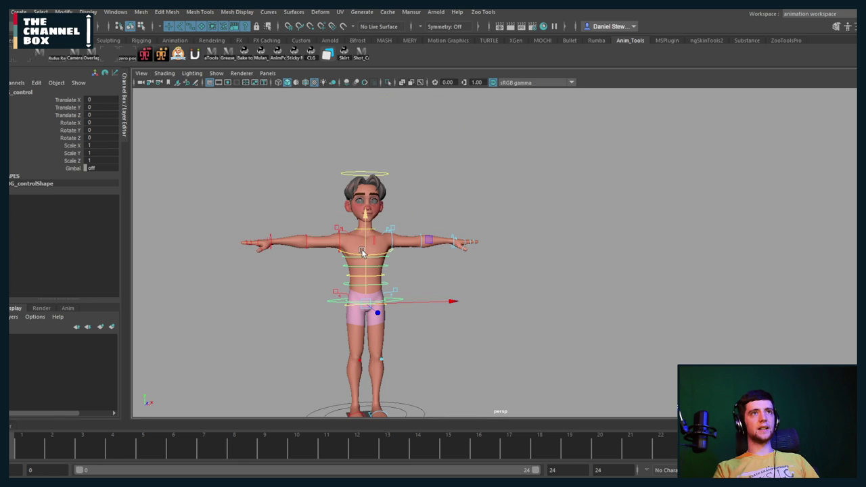
# Try rotating both clavicle controls about 21.6 degrees in Z, and undo the rotation
pyautogui.scroll(4, 361, 251)
pyautogui.keyDown('alt'); pyautogui.moveTo(361, 250); pyautogui.dragTo(494, 318, button='middle'); pyautogui.keyUp('alt')
pyautogui.scroll(6, 445, 269)
pyautogui.keyDown('alt'); pyautogui.moveTo(445, 269); pyautogui.dragTo(449, 319); pyautogui.keyUp('alt')
pyautogui.click(426, 276)
pyautogui.press('e')
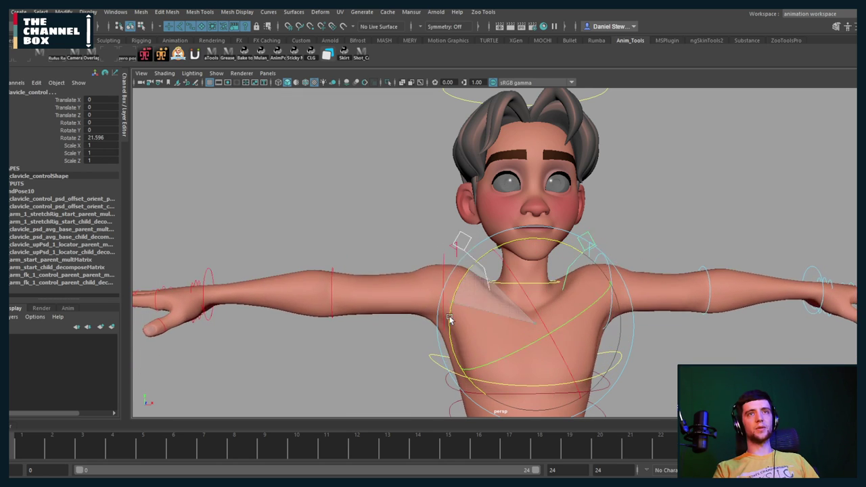
pyautogui.hotkey('ctrl', 'z')
# Select the head control above the hair and get a close view of the face and neck
pyautogui.scroll(-6, 561, 322)
pyautogui.scroll(4, 541, 315)
pyautogui.scroll(6, 518, 299)
pyautogui.keyDown('alt'); pyautogui.moveTo(526, 309); pyautogui.dragTo(550, 325); pyautogui.keyUp('alt')
pyautogui.press('q')
pyautogui.scroll(-5, 530, 284)
pyautogui.scroll(-3, 550, 325)
pyautogui.moveTo(437, 143); pyautogui.dragTo(447, 156)
pyautogui.keyDown('alt'); pyautogui.moveTo(481, 231); pyautogui.dragTo(390, 179, button='middle'); pyautogui.keyUp('alt')
pyautogui.scroll(2, 459, 274)
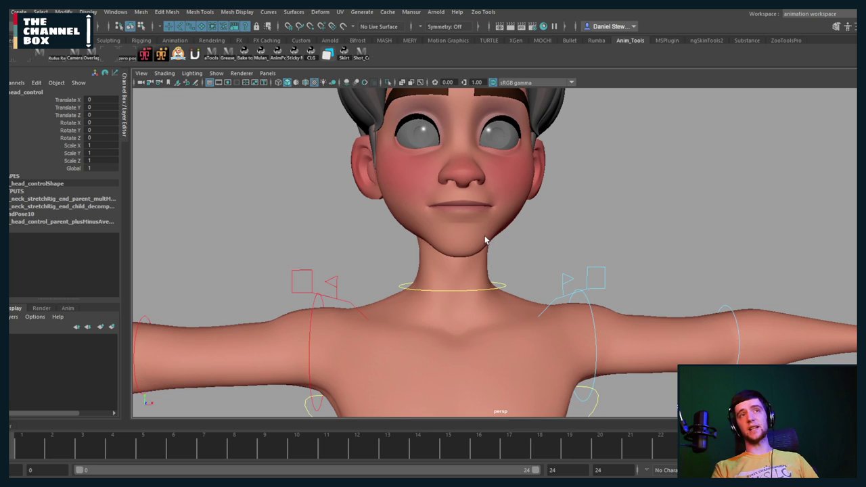
pyautogui.scroll(-3, 486, 240)
pyautogui.scroll(1, 429, 255)
pyautogui.scroll(3, 429, 254)
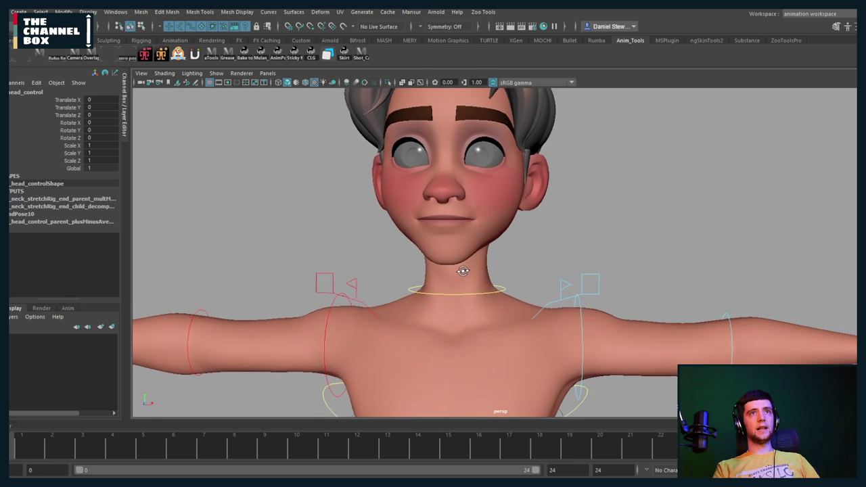
pyautogui.scroll(1, 460, 271)
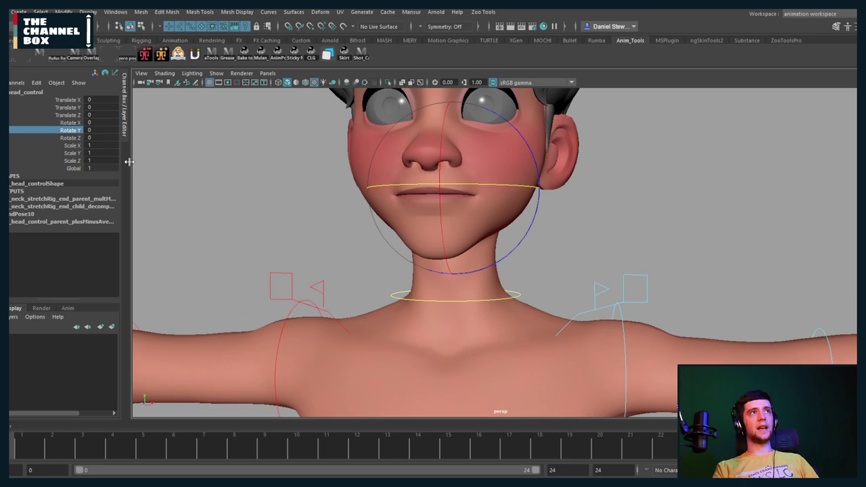
# Try turning the head control sideways in Rotate Y by about 42 and 51 degrees, undoing each turn
pyautogui.moveTo(308, 250); pyautogui.dragTo(362, 249, button='middle')
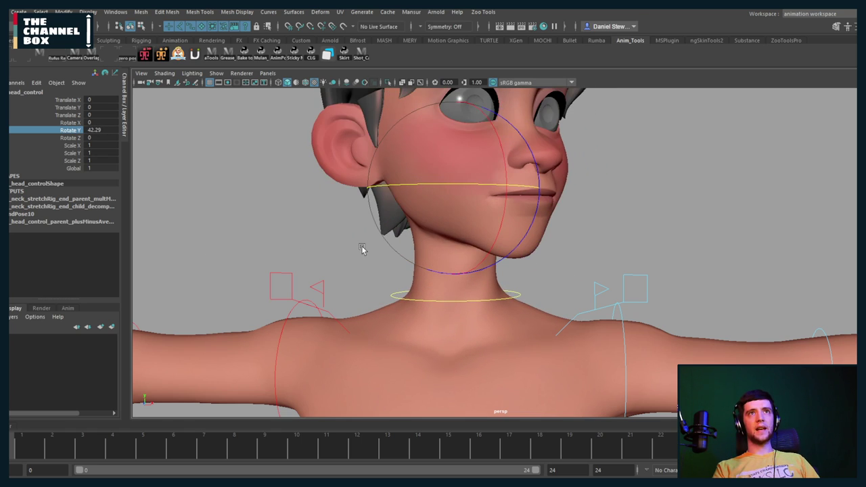
pyautogui.hotkey('ctrl', 'z')
pyautogui.moveTo(450, 178); pyautogui.dragTo(531, 189)
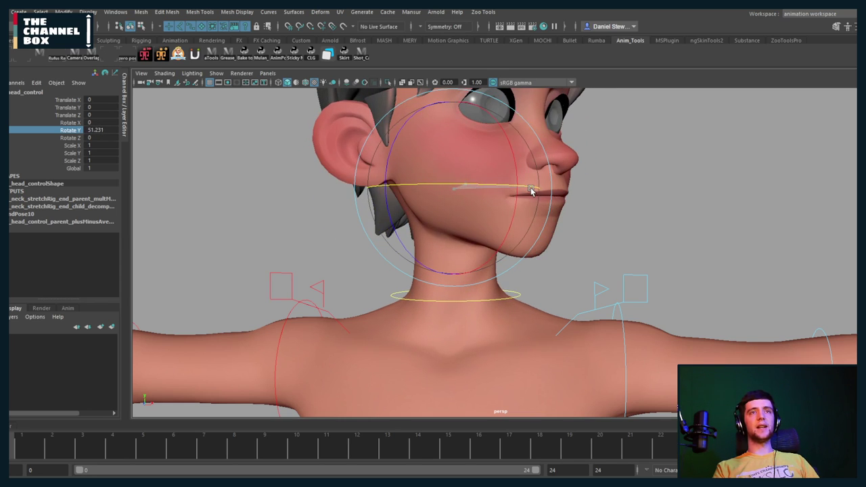
pyautogui.hotkey('ctrl', 'z')
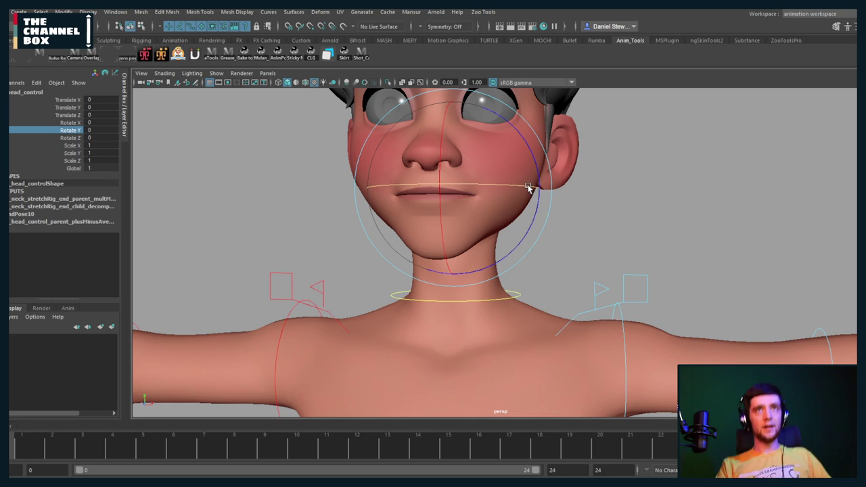
pyautogui.moveTo(528, 187)
pyautogui.mouseDown()
pyautogui.moveTo(534, 216)
pyautogui.moveTo(531, 160)
pyautogui.moveTo(533, 249)
pyautogui.moveTo(534, 169)
pyautogui.moveTo(531, 177)
pyautogui.mouseUp()
pyautogui.hotkey('ctrl', 'z')
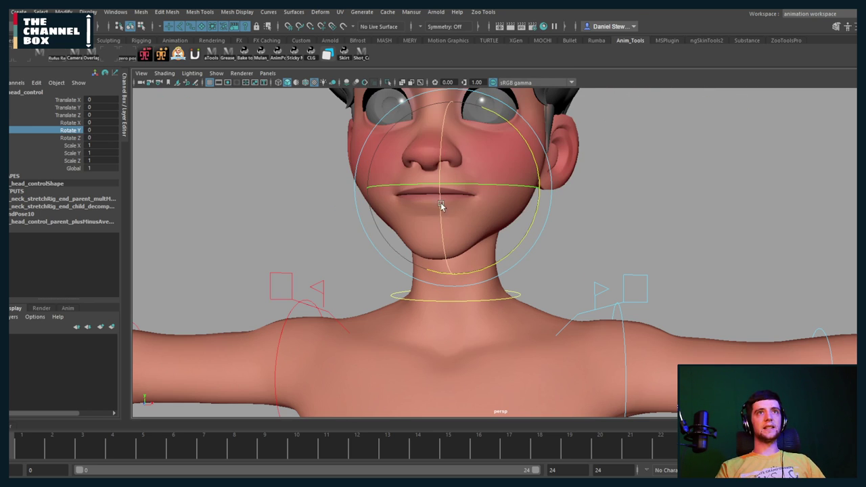
# Try tilting the head and neck with their controls, and undo the rotations
pyautogui.moveTo(441, 206); pyautogui.dragTo(474, 293)
pyautogui.hotkey('ctrl', 'z')
pyautogui.moveTo(457, 186)
pyautogui.mouseDown()
pyautogui.moveTo(551, 184)
pyautogui.moveTo(380, 189)
pyautogui.moveTo(507, 194)
pyautogui.moveTo(429, 199)
pyautogui.moveTo(509, 238)
pyautogui.moveTo(518, 270)
pyautogui.moveTo(539, 273)
pyautogui.moveTo(581, 257)
pyautogui.moveTo(557, 245)
pyautogui.moveTo(485, 260)
pyautogui.mouseUp()
pyautogui.click(499, 301)
pyautogui.hotkey('ctrl', 'z')
# Examine the rig's proportions from head to feet, from the front and the side
pyautogui.scroll(-5, 586, 259)
pyautogui.scroll(-2, 677, 297)
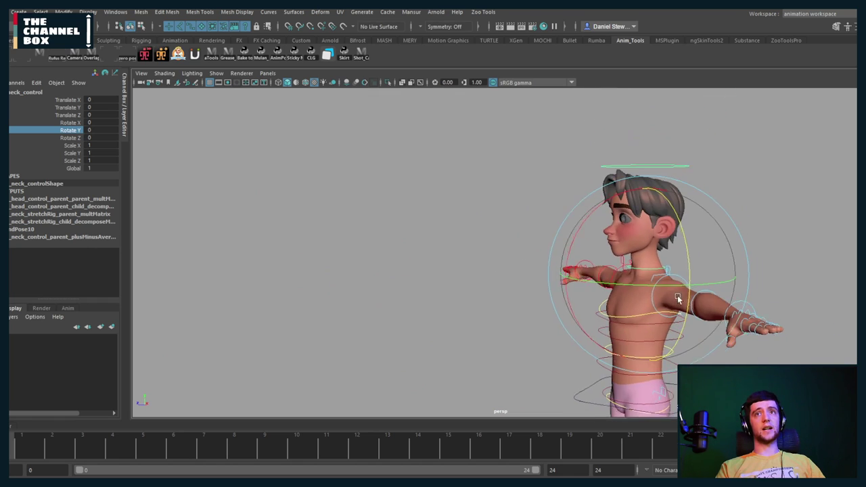
pyautogui.keyDown('alt'); pyautogui.moveTo(677, 295); pyautogui.dragTo(612, 291); pyautogui.keyUp('alt')
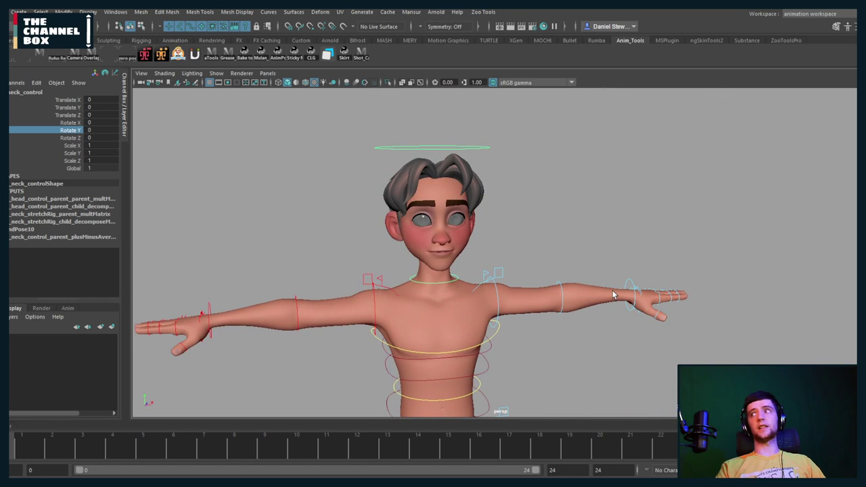
pyautogui.keyDown('alt'); pyautogui.moveTo(612, 290); pyautogui.dragTo(531, 295, button='right'); pyautogui.keyUp('alt')
pyautogui.keyDown('alt'); pyautogui.moveTo(532, 295); pyautogui.dragTo(539, 172, button='middle'); pyautogui.keyUp('alt')
pyautogui.scroll(2, 539, 171)
pyautogui.scroll(-2, 537, 203)
pyautogui.keyDown('alt'); pyautogui.moveTo(535, 273); pyautogui.dragTo(553, 164, button='middle'); pyautogui.keyUp('alt')
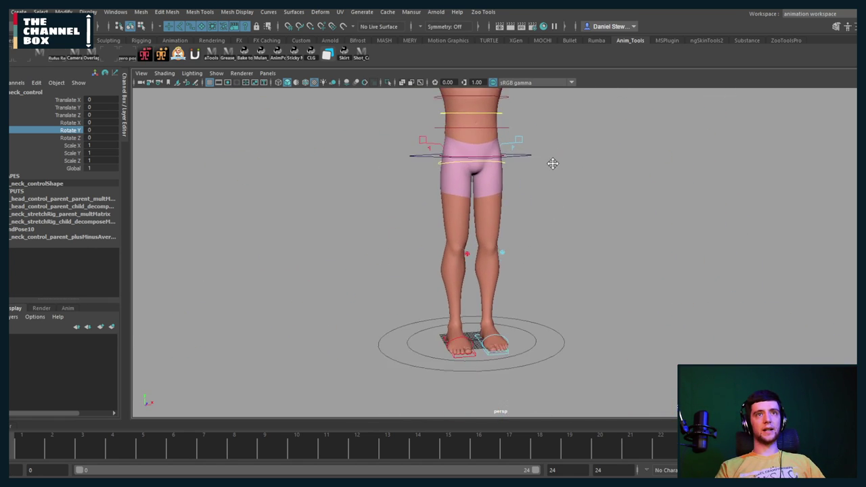
pyautogui.keyDown('alt'); pyautogui.moveTo(553, 163); pyautogui.dragTo(472, 391); pyautogui.keyUp('alt')
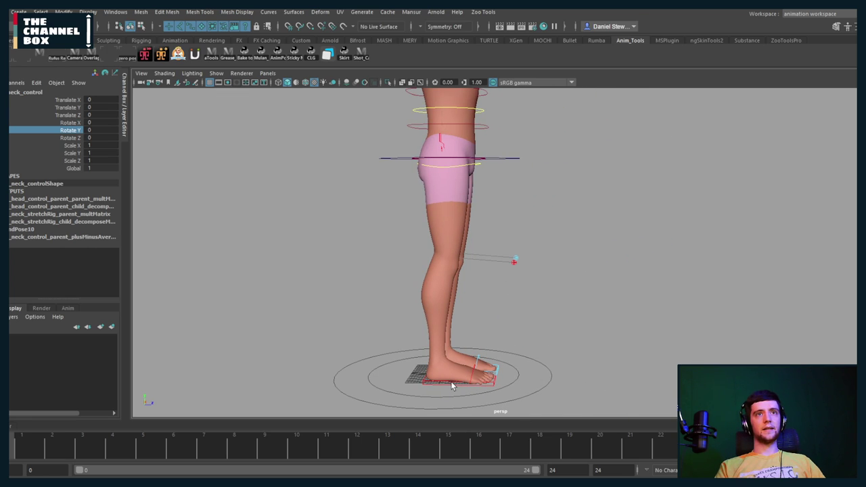
# Try the roll attributes of the right foot's IK control, including Side Roll at 34.1, and undo the changes
pyautogui.click(452, 384)
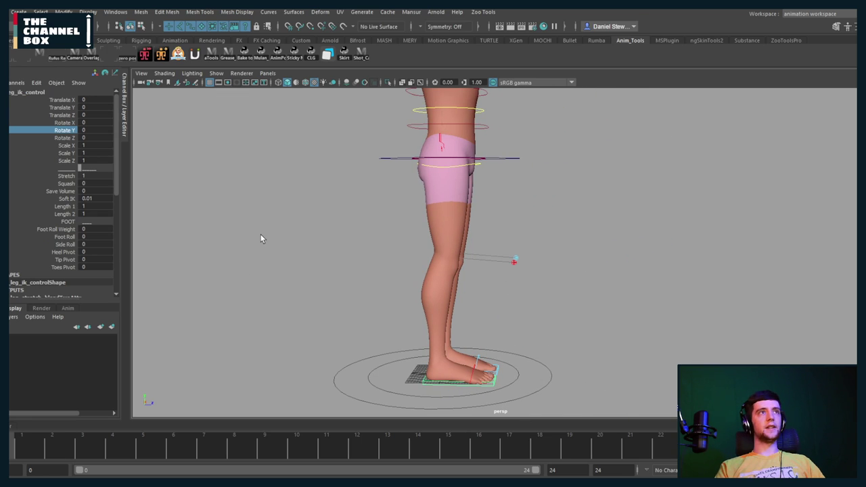
pyautogui.moveTo(238, 249); pyautogui.dragTo(347, 254, button='middle')
pyautogui.hotkey('ctrl', 'z')
pyautogui.click(66, 244)
pyautogui.moveTo(145, 260); pyautogui.dragTo(369, 293, button='middle')
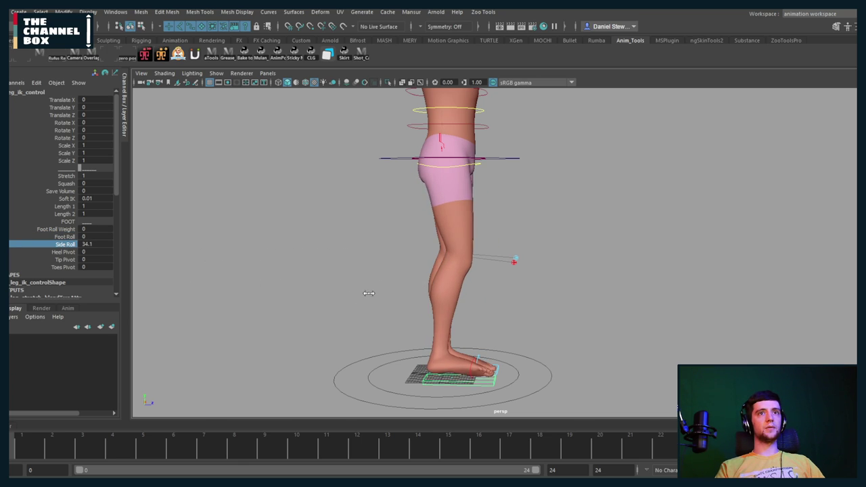
pyautogui.hotkey('ctrl', 'z')
# Try the right foot's Heel Pivot and Toes Pivot attributes, and undo the pivot changes
pyautogui.click(67, 252)
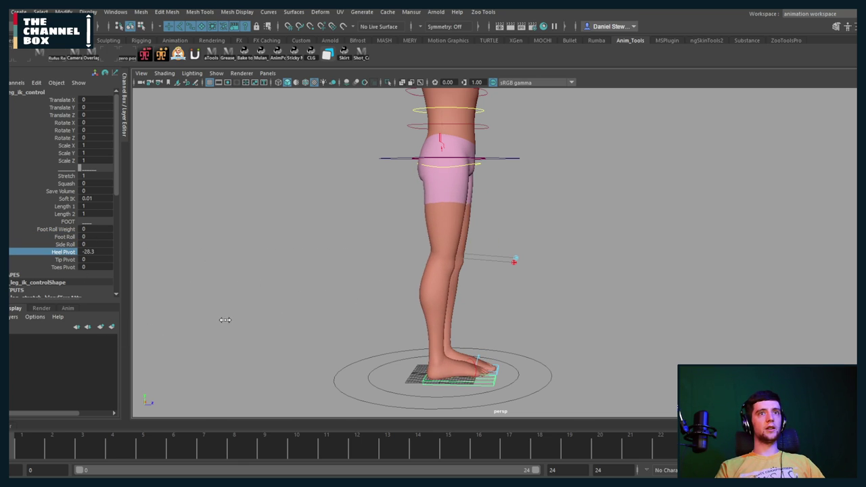
pyautogui.moveTo(225, 320); pyautogui.dragTo(627, 304, button='middle')
pyautogui.hotkey('ctrl', 'z')
pyautogui.moveTo(359, 299); pyautogui.dragTo(161, 308, button='middle')
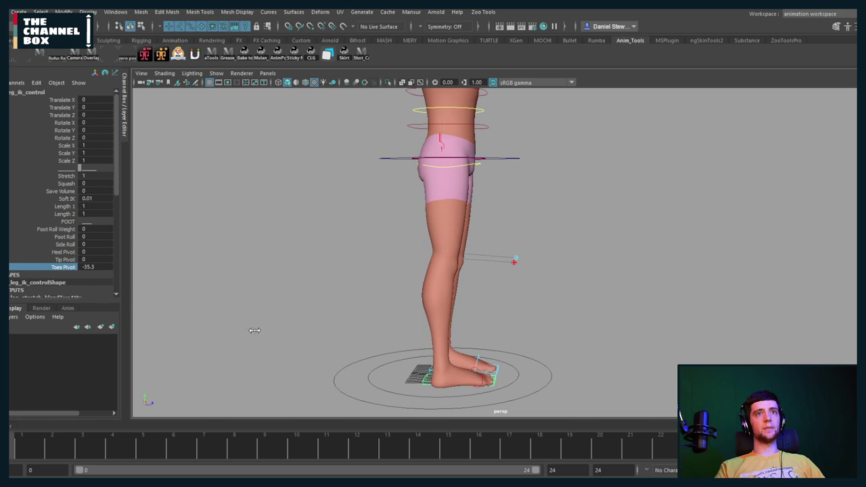
# Lift the right foot's IK control behind the body, rotate the foot, and bend its toe control
pyautogui.keyDown('alt'); pyautogui.moveTo(547, 260); pyautogui.dragTo(523, 291); pyautogui.keyUp('alt')
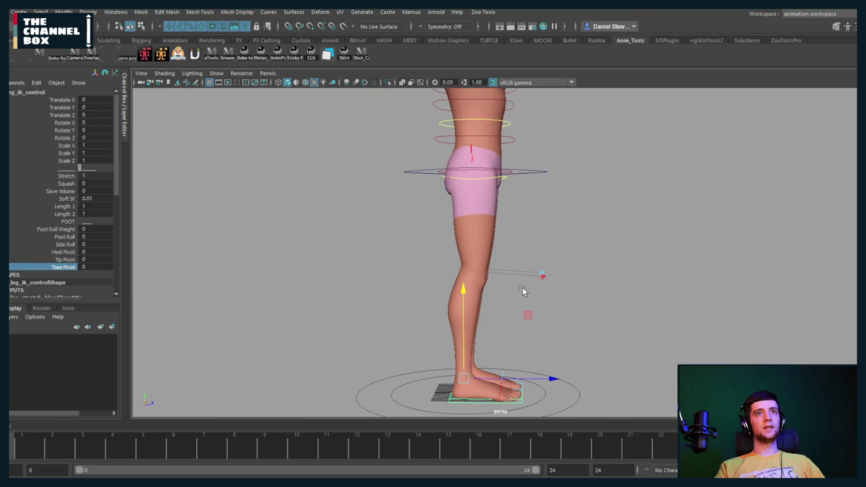
pyautogui.moveTo(527, 317); pyautogui.dragTo(425, 255, button='middle')
pyautogui.press('e')
pyautogui.moveTo(460, 257); pyautogui.dragTo(496, 366)
pyautogui.moveTo(412, 353); pyautogui.dragTo(315, 341)
pyautogui.press('q')
pyautogui.click(381, 340)
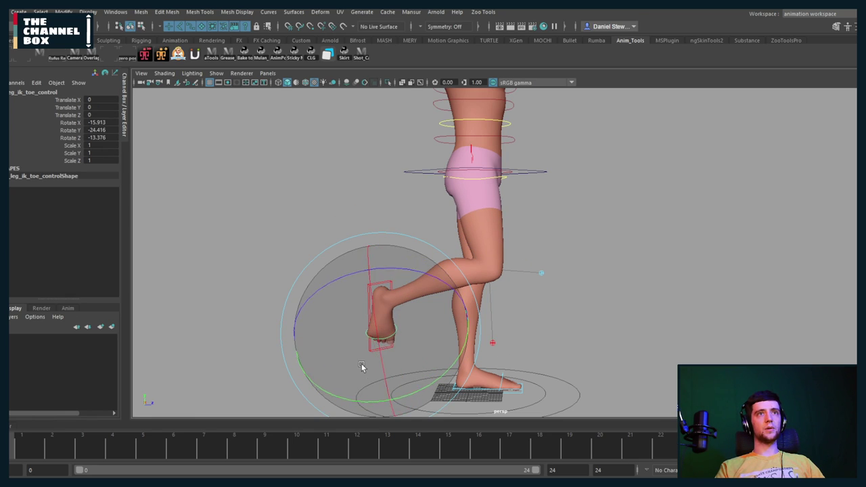
# Undo the toe bend and the right foot's rotations and lift
pyautogui.keyDown('alt'); pyautogui.moveTo(389, 372); pyautogui.dragTo(326, 357); pyautogui.keyUp('alt')
pyautogui.hotkey('ctrl', 'z')
pyautogui.hotkey('ctrl', 'z')
pyautogui.hotkey('ctrl', 'z')
pyautogui.hotkey('ctrl', 'z')
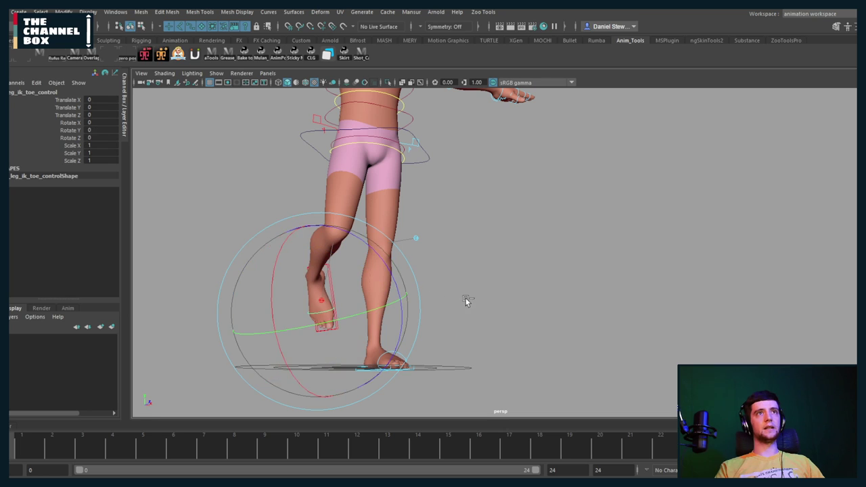
pyautogui.hotkey('ctrl', 'z')
# Examine the whole character rig in its T-pose from several angles
pyautogui.scroll(-5, 471, 280)
pyautogui.keyDown('alt'); pyautogui.moveTo(472, 280); pyautogui.dragTo(465, 338, button='middle'); pyautogui.keyUp('alt')
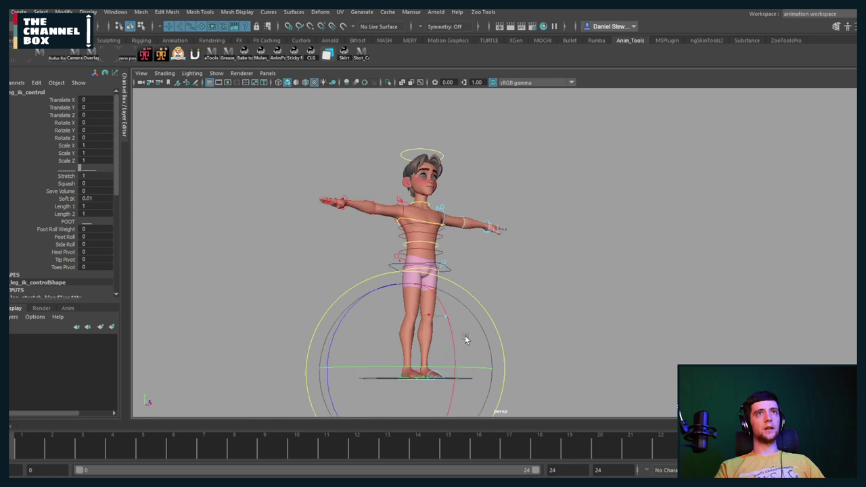
pyautogui.keyDown('alt'); pyautogui.moveTo(466, 339); pyautogui.dragTo(488, 276); pyautogui.keyUp('alt')
pyautogui.scroll(5, 403, 260)
pyautogui.keyDown('alt'); pyautogui.moveTo(517, 308); pyautogui.dragTo(273, 299); pyautogui.keyUp('alt')
pyautogui.scroll(-3, 273, 299)
pyautogui.keyDown('alt'); pyautogui.moveTo(375, 313); pyautogui.dragTo(628, 286, button='middle'); pyautogui.keyUp('alt')
pyautogui.scroll(-4, 629, 285)
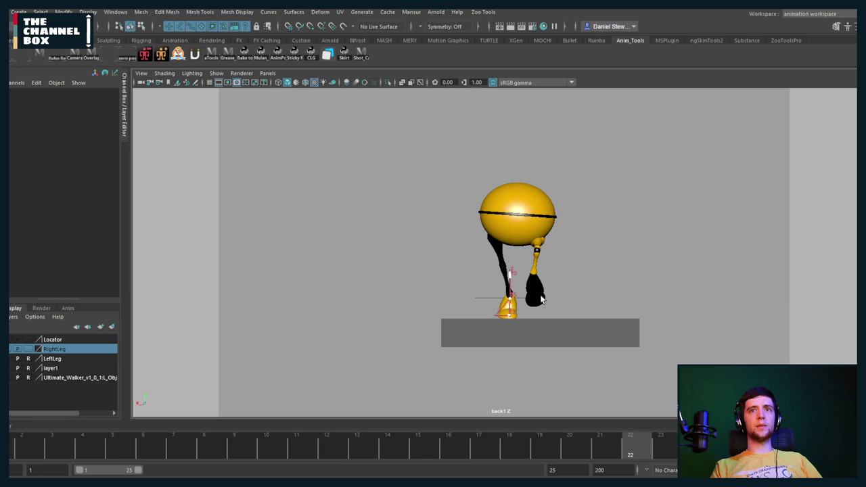
# Switch the walker scene to the perspective view and hide the motion trail using the viewport's object display filters
pyautogui.press('space')
pyautogui.moveTo(525, 288); pyautogui.dragTo(671, 287)
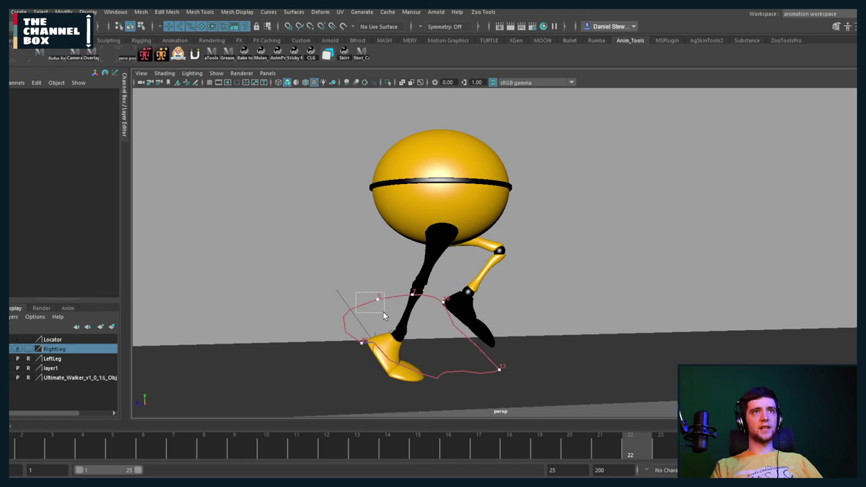
pyautogui.click(215, 74)
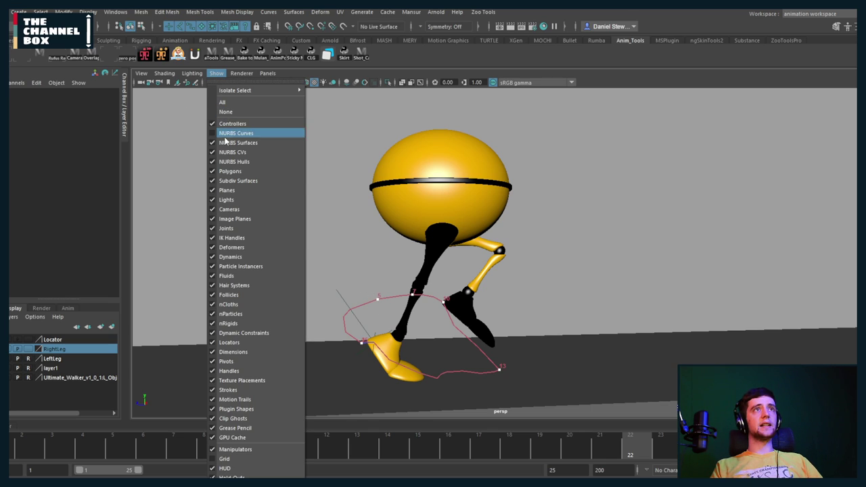
pyautogui.click(334, 195)
pyautogui.click(215, 74)
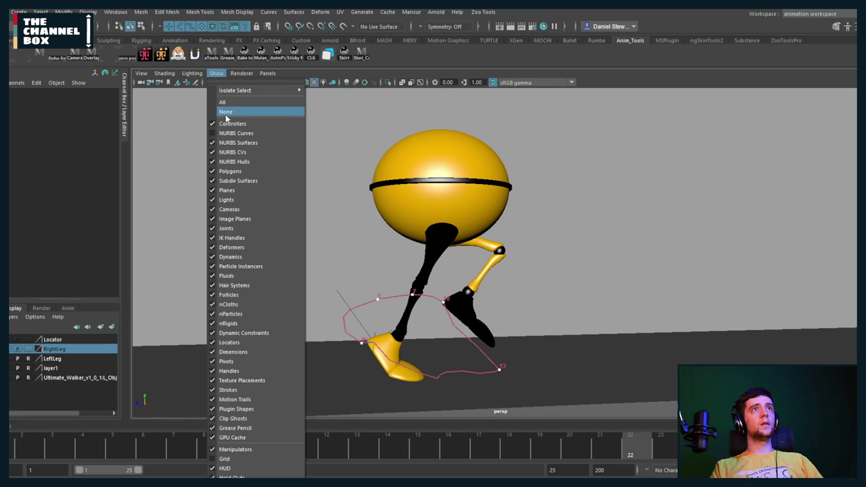
pyautogui.click(225, 115)
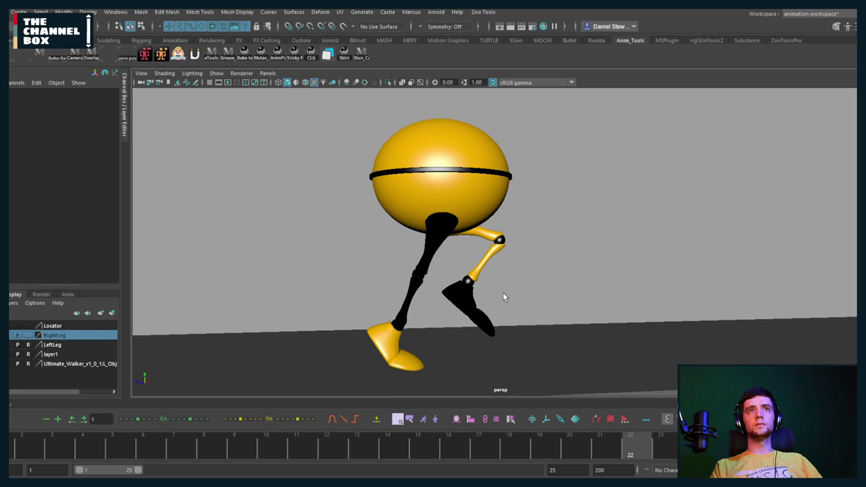
# Frame the walker from the side and decline turning off cycle check evaluation for this Maya session
pyautogui.keyDown('alt'); pyautogui.moveTo(502, 293); pyautogui.dragTo(447, 296, button='middle'); pyautogui.keyUp('alt')
pyautogui.keyDown('alt'); pyautogui.moveTo(446, 296); pyautogui.dragTo(426, 288, button='right'); pyautogui.keyUp('alt')
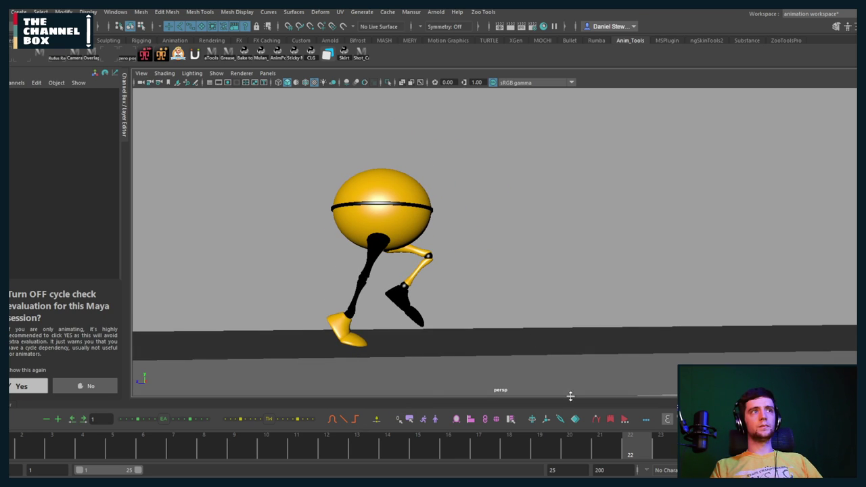
pyautogui.click(94, 385)
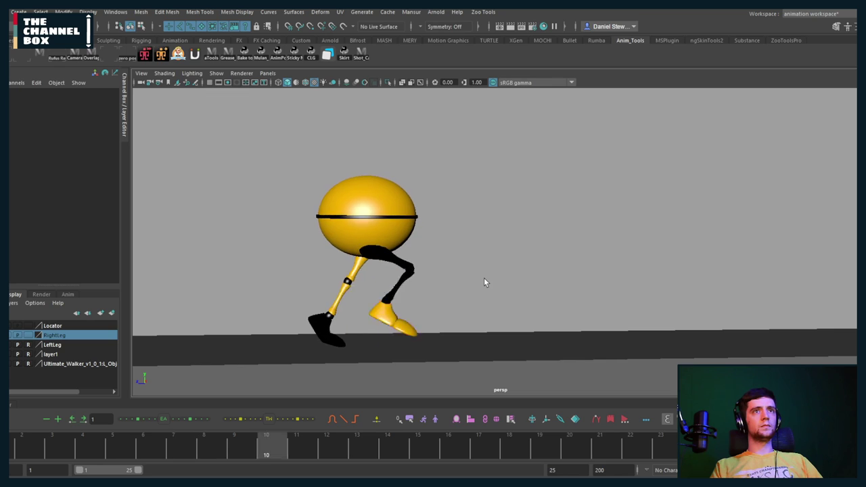
# With the walker's main body control selected, set the animation end frame to 24 and play the cycle
pyautogui.keyDown('alt'); pyautogui.moveTo(483, 283); pyautogui.dragTo(365, 284); pyautogui.keyUp('alt')
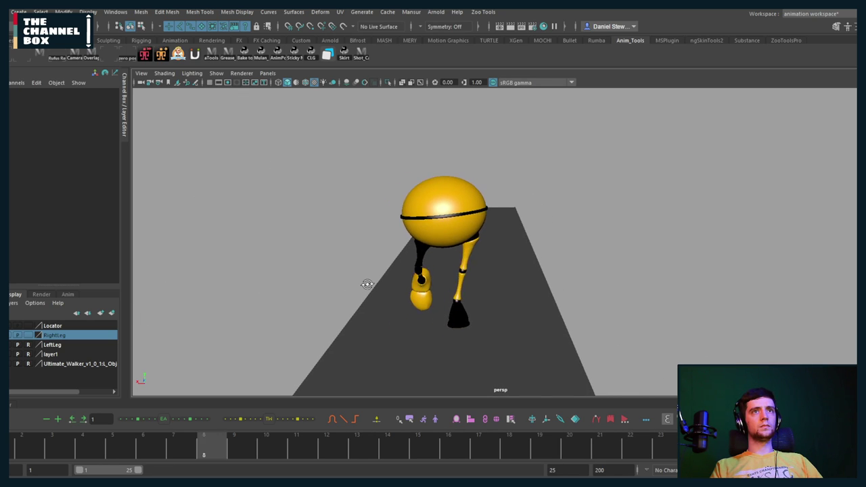
pyautogui.keyDown('alt'); pyautogui.moveTo(366, 284); pyautogui.dragTo(481, 282); pyautogui.keyUp('alt')
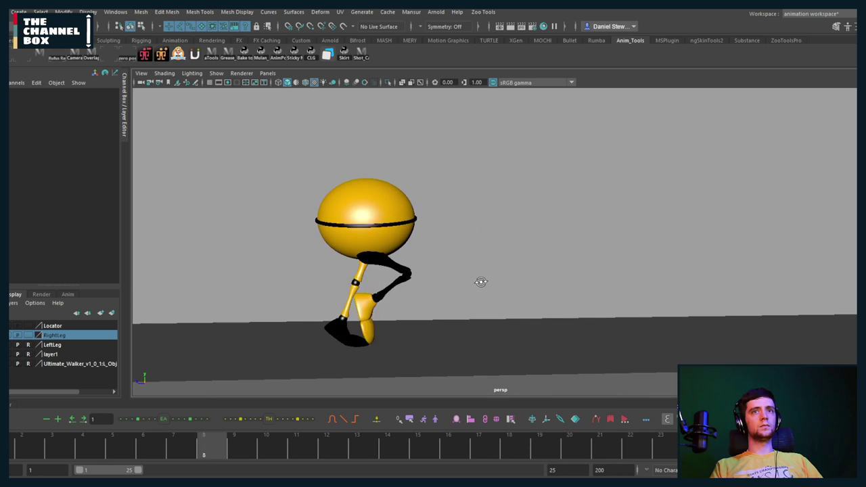
pyautogui.keyDown('alt'); pyautogui.moveTo(622, 272); pyautogui.dragTo(450, 246); pyautogui.keyUp('alt')
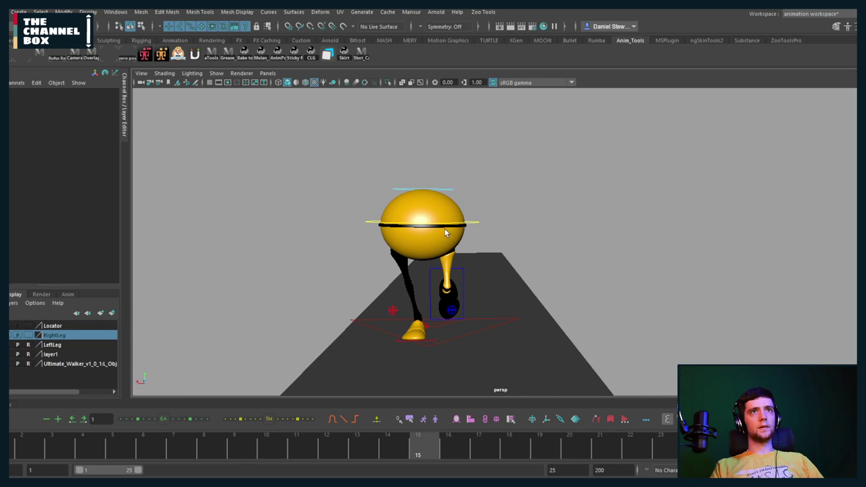
pyautogui.click(473, 223)
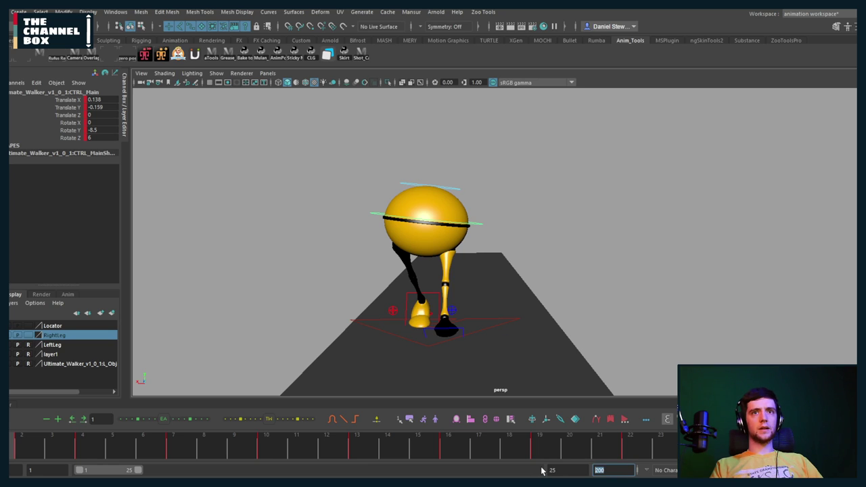
pyautogui.write('24')
pyautogui.press('Return')
pyautogui.moveTo(568, 282)
pyautogui.keyDown('alt'); pyautogui.mouseDown()
pyautogui.moveTo(576, 281)
pyautogui.moveTo(567, 283)
pyautogui.mouseUp(); pyautogui.keyUp('alt')
pyautogui.hotkey('alt', 'v')
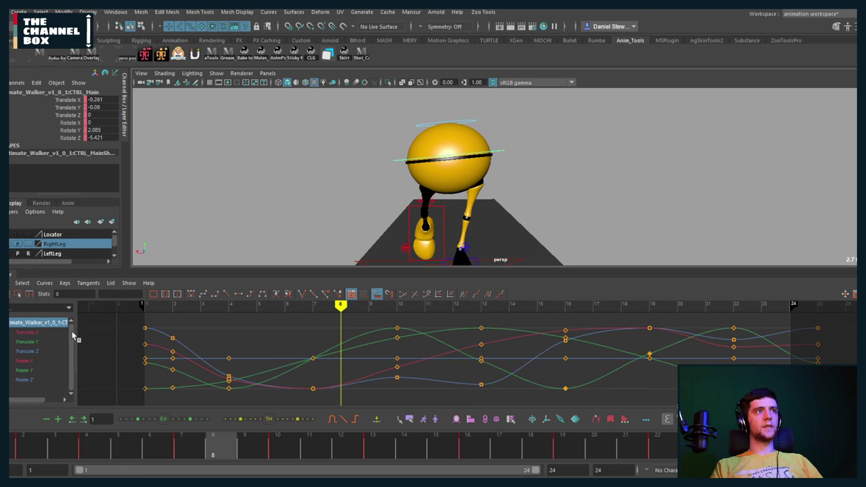
# Isolate the main control's Translate X curve and compare the body's sideways position at frames 7 and 19
pyautogui.click(30, 332)
pyautogui.moveTo(174, 311); pyautogui.dragTo(643, 321)
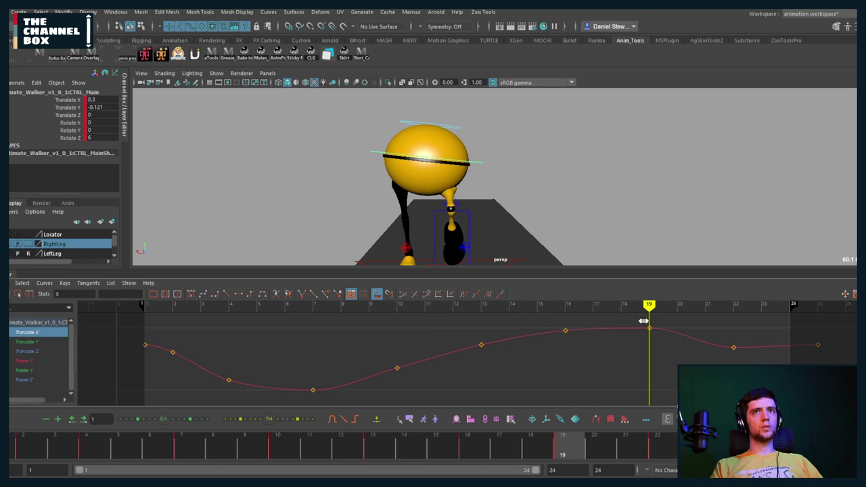
pyautogui.keyDown('alt'); pyautogui.moveTo(482, 182); pyautogui.dragTo(498, 189); pyautogui.keyUp('alt')
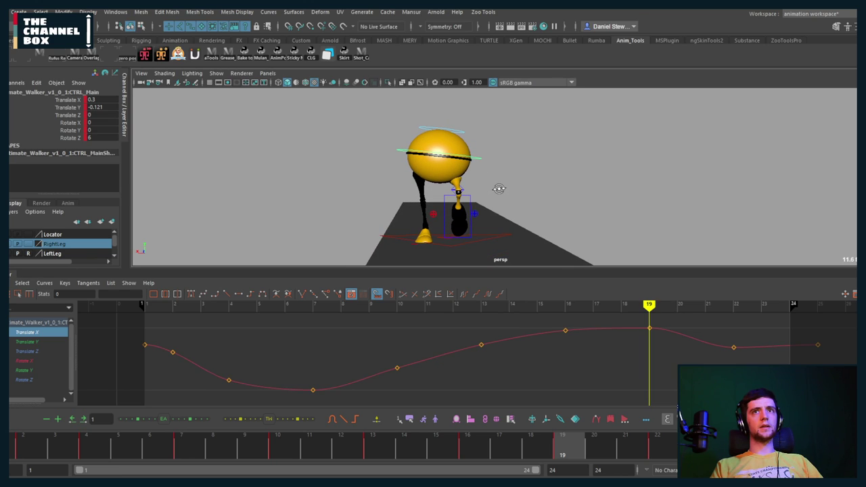
pyautogui.click(314, 308)
pyautogui.click(649, 307)
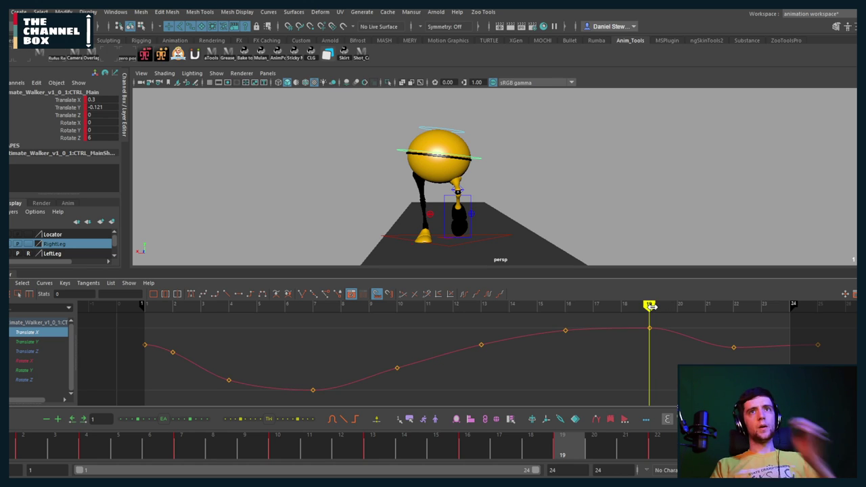
# Delete the main control's Translate X key at frame 22 and replay the walk cycle
pyautogui.moveTo(650, 307); pyautogui.dragTo(742, 328)
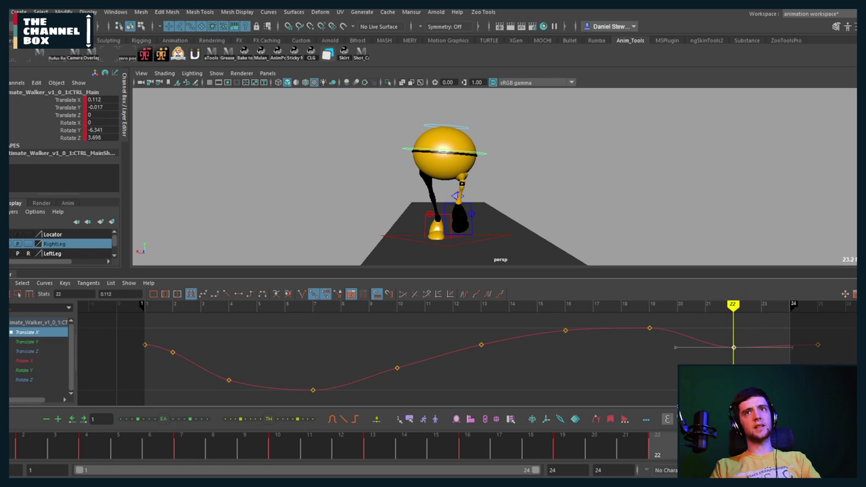
pyautogui.press('Delete')
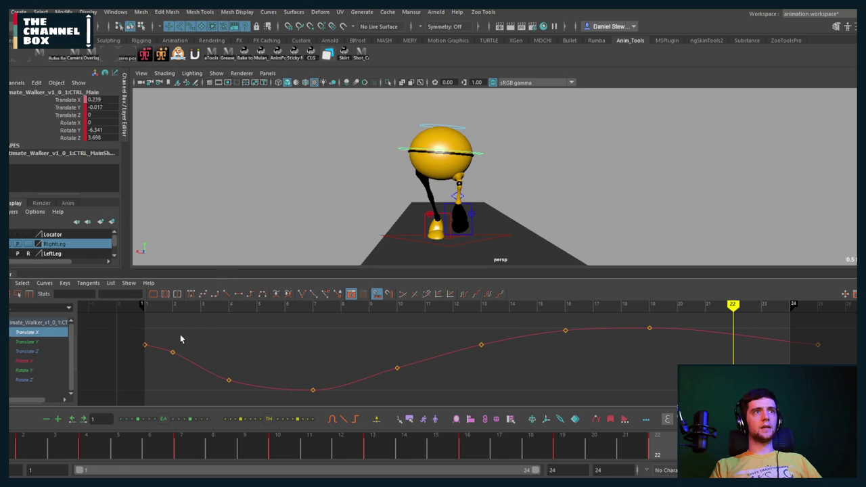
pyautogui.click(146, 308)
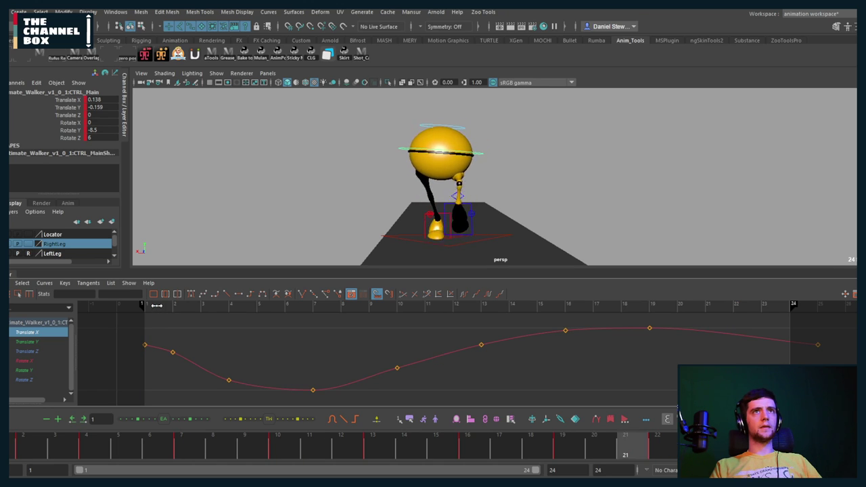
pyautogui.hotkey('alt', 'v')
# Select the Translate X key at frame 1 and examine the walk cycle from the side and front
pyautogui.moveTo(202, 306); pyautogui.dragTo(144, 341)
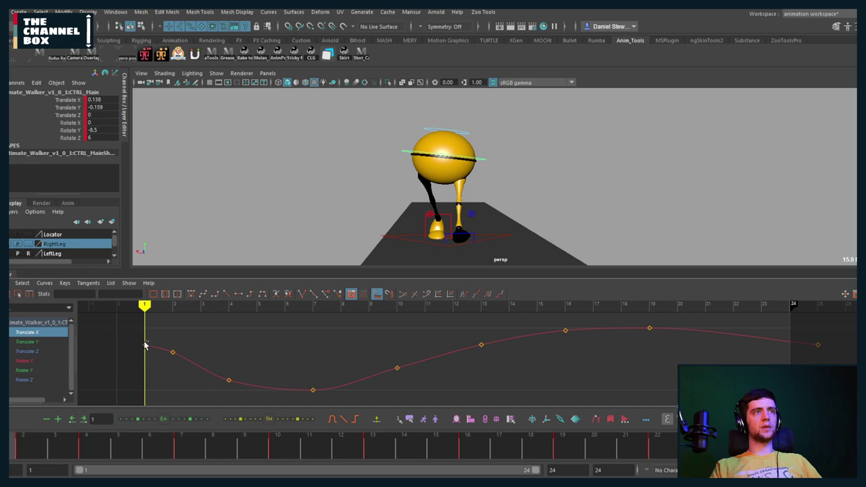
pyautogui.keyDown('alt'); pyautogui.moveTo(354, 213); pyautogui.dragTo(430, 210); pyautogui.keyUp('alt')
pyautogui.hotkey('alt', 'v')
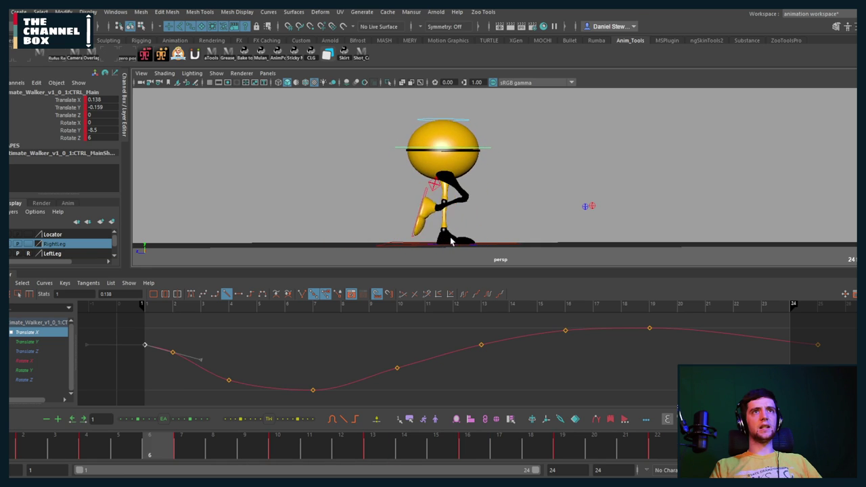
pyautogui.keyDown('alt'); pyautogui.moveTo(483, 232); pyautogui.dragTo(383, 244); pyautogui.keyUp('alt')
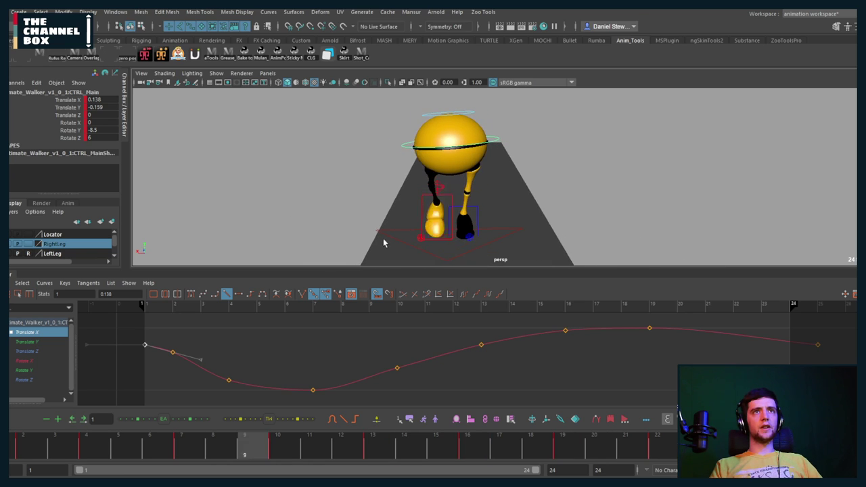
pyautogui.keyDown('alt'); pyautogui.moveTo(445, 236); pyautogui.dragTo(430, 244); pyautogui.keyUp('alt')
# Select the right foot's diamond-shaped control, try shifting it sideways from above, and undo the move
pyautogui.click(440, 248)
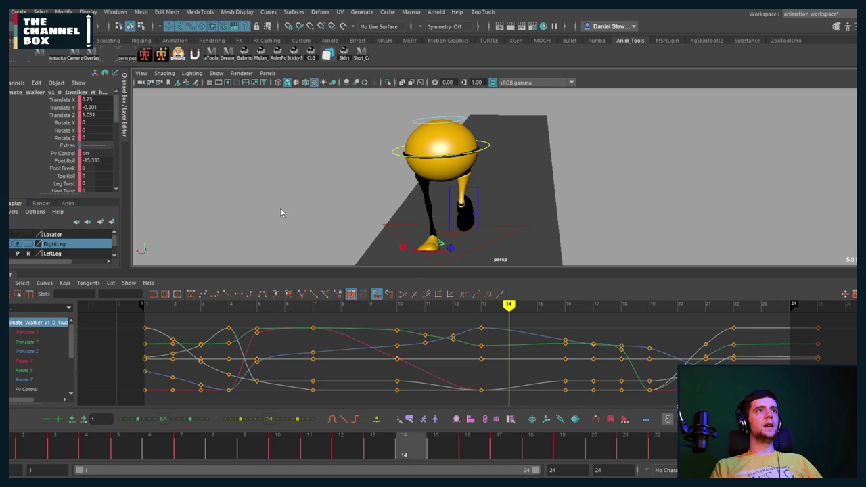
pyautogui.keyDown('alt'); pyautogui.moveTo(281, 213); pyautogui.dragTo(304, 225); pyautogui.keyUp('alt')
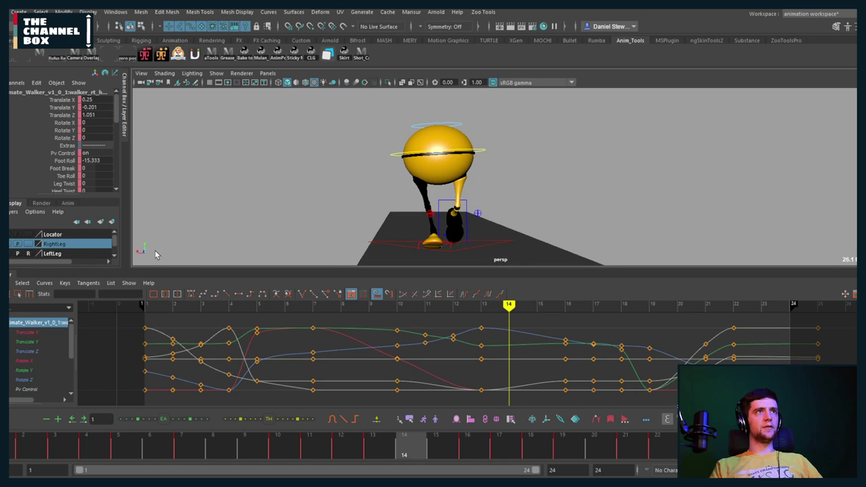
pyautogui.keyDown('alt'); pyautogui.moveTo(190, 236); pyautogui.dragTo(144, 248); pyautogui.keyUp('alt')
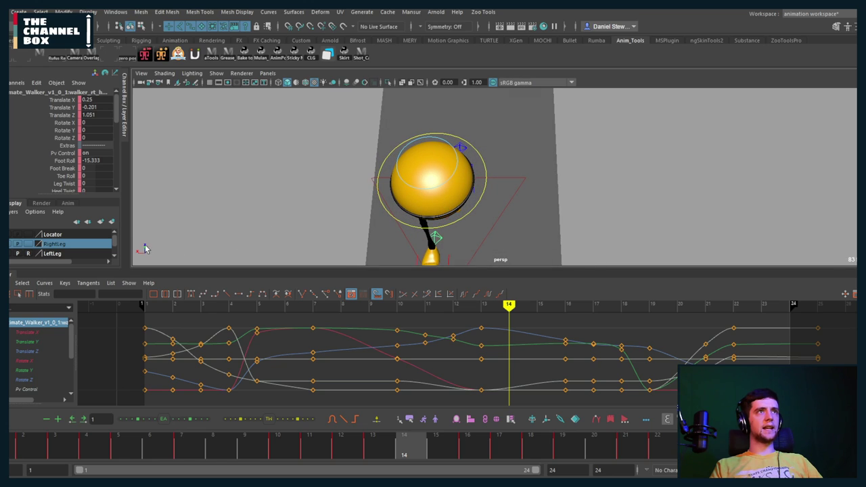
pyautogui.moveTo(387, 259); pyautogui.dragTo(344, 236)
pyautogui.hotkey('ctrl', 'z')
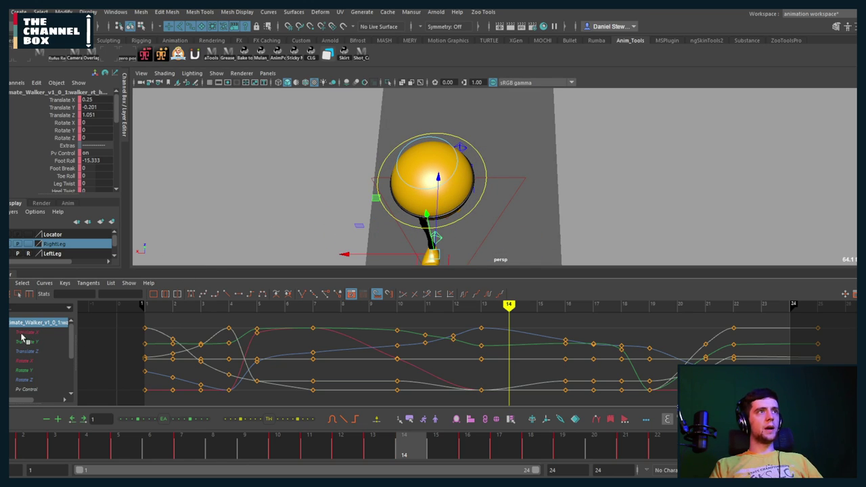
# Delete the Translate X keys between frames 1 and 25 on the right foot's diamond-shaped control
pyautogui.click(25, 333)
pyautogui.keyDown('alt'); pyautogui.moveTo(247, 253); pyautogui.dragTo(462, 179); pyautogui.keyUp('alt')
pyautogui.hotkey('alt', 'v')
pyautogui.hotkey('alt', 'v')
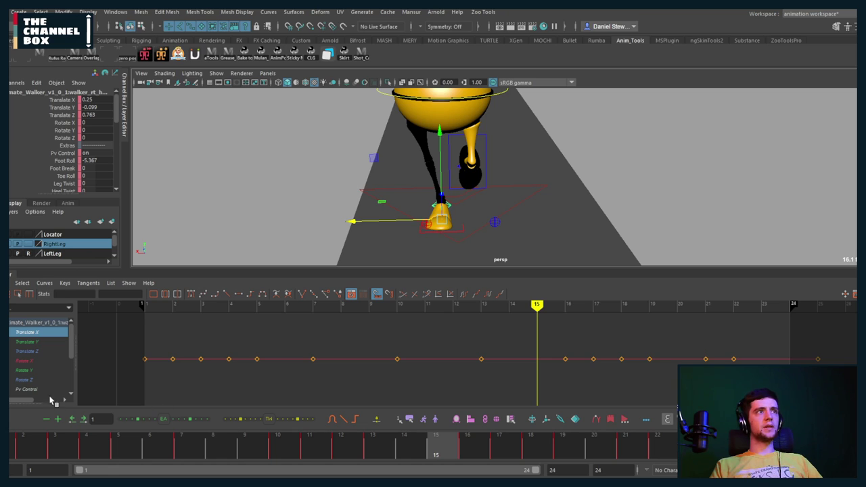
pyautogui.moveTo(163, 353); pyautogui.dragTo(740, 364)
pyautogui.press('Delete')
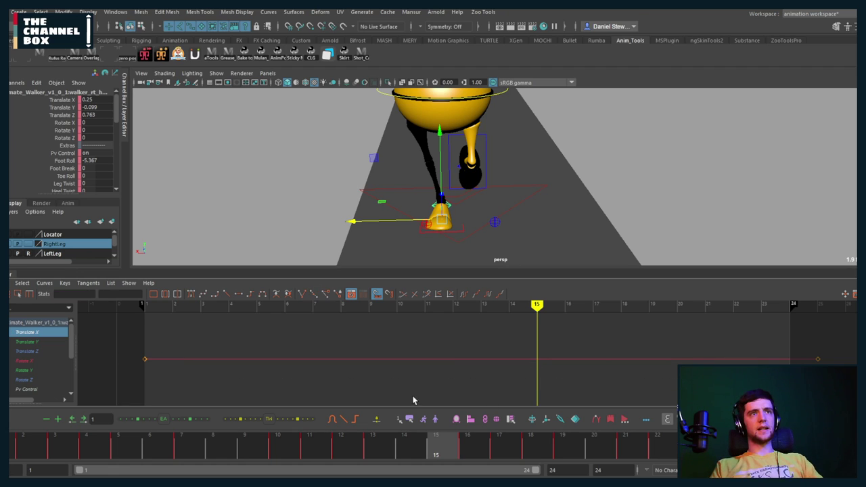
# Scrub to frame 19 and step back and forth around frames 16 to 19, checking the right foot control's channels
pyautogui.moveTo(10, 441); pyautogui.dragTo(572, 417)
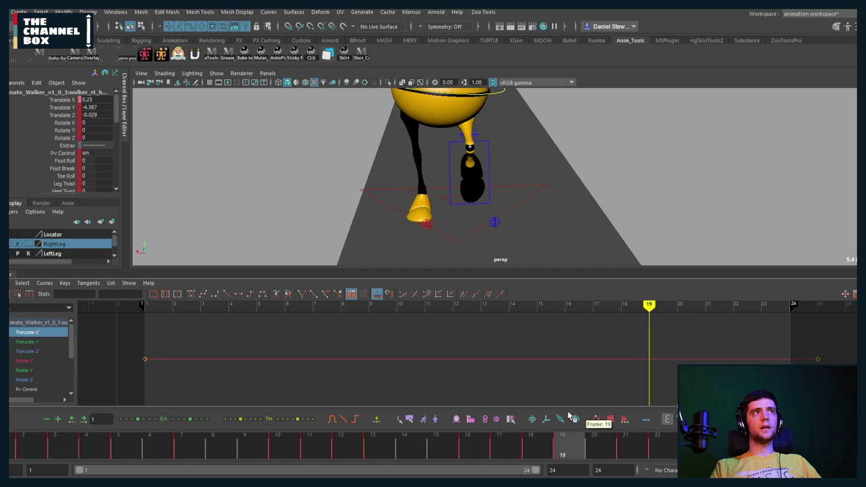
pyautogui.scroll(-5, 25, 172)
pyautogui.scroll(4, 25, 172)
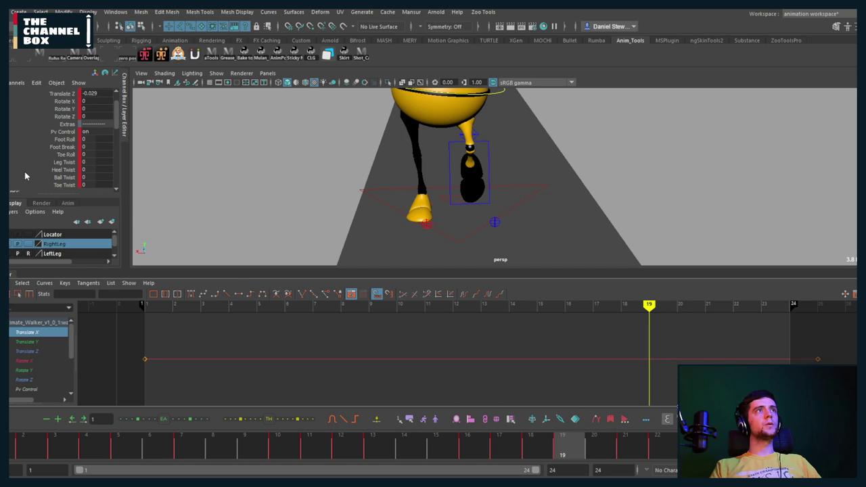
pyautogui.hotkey('alt', ',')
pyautogui.hotkey('alt', ',')
pyautogui.hotkey('alt', ',')
pyautogui.hotkey('alt', ',')
pyautogui.hotkey('alt', '.')
pyautogui.hotkey('alt', '.')
pyautogui.hotkey('alt', '.')
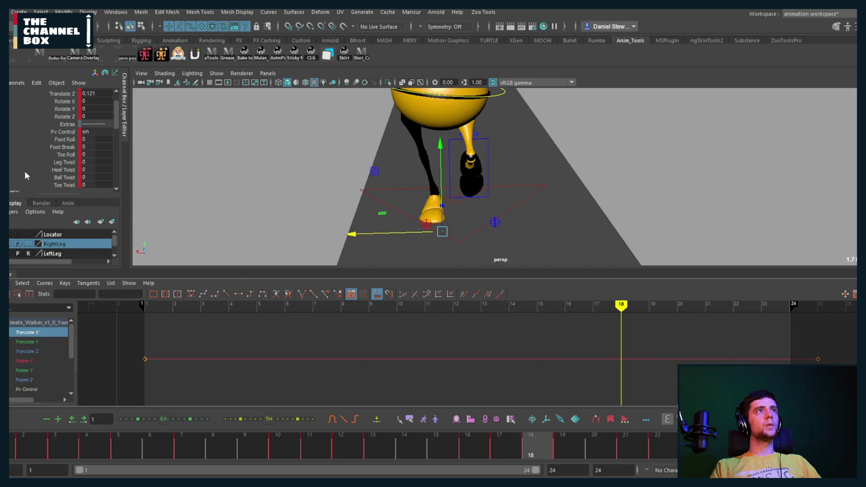
pyautogui.hotkey('alt', ',')
pyautogui.hotkey('alt', ',')
pyautogui.hotkey('alt', ',')
pyautogui.hotkey('alt', '.')
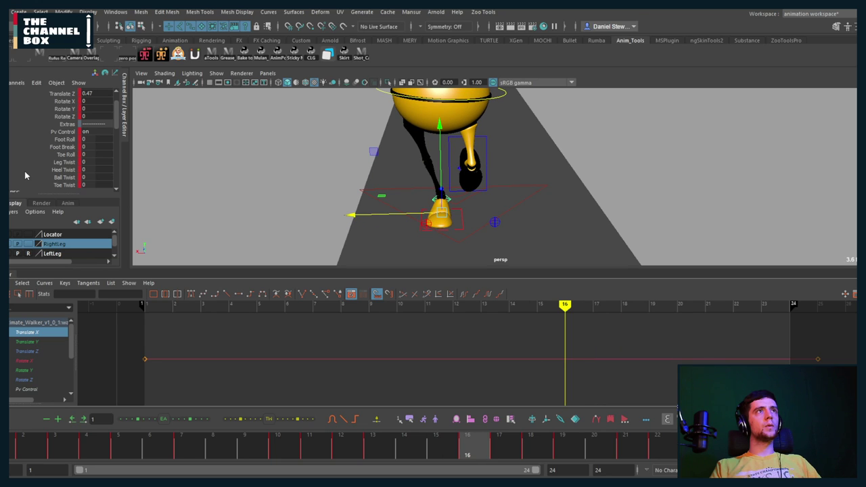
pyautogui.hotkey('alt', ',')
pyautogui.hotkey('alt', '.')
# On the right foot's rectangular control, check frames 16 to 23 and delete all keys between frames 1 and 25
pyautogui.keyDown('alt'); pyautogui.moveTo(390, 184); pyautogui.dragTo(516, 190); pyautogui.keyUp('alt')
pyautogui.press('q')
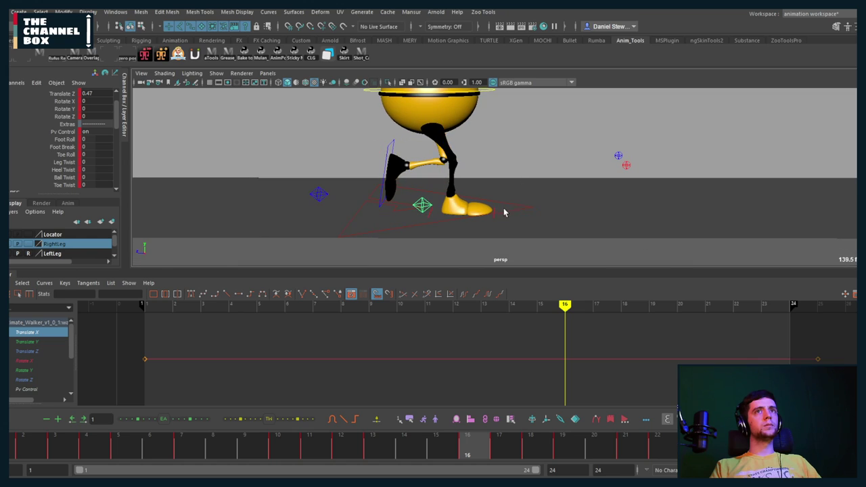
pyautogui.click(493, 219)
pyautogui.scroll(1, 34, 139)
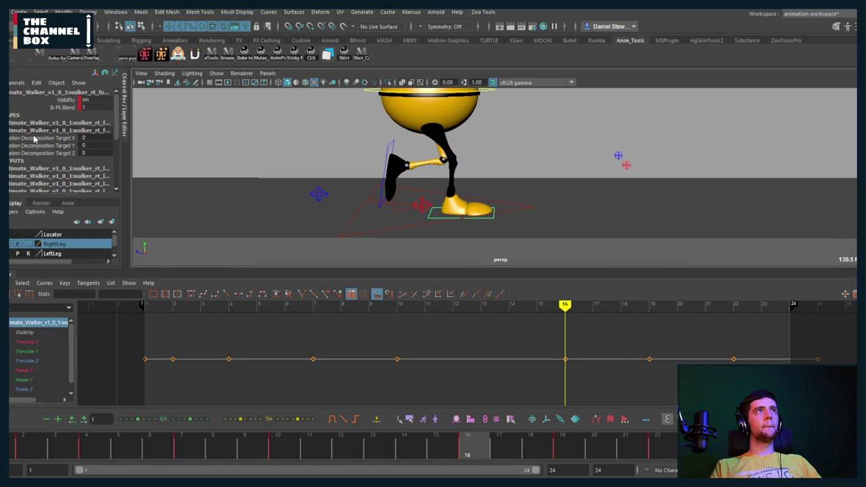
pyautogui.hotkey('alt', '.')
pyautogui.hotkey('alt', '.')
pyautogui.hotkey('alt', '.')
pyautogui.hotkey('alt', '.')
pyautogui.hotkey('alt', '.')
pyautogui.hotkey('alt', '.')
pyautogui.hotkey('alt', '.')
pyautogui.hotkey('alt', '.')
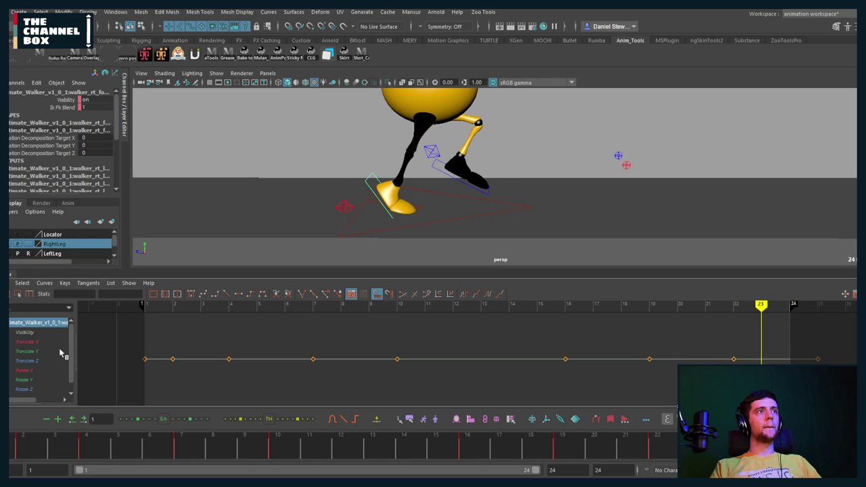
pyautogui.moveTo(164, 348); pyautogui.dragTo(744, 372)
pyautogui.press('Delete')
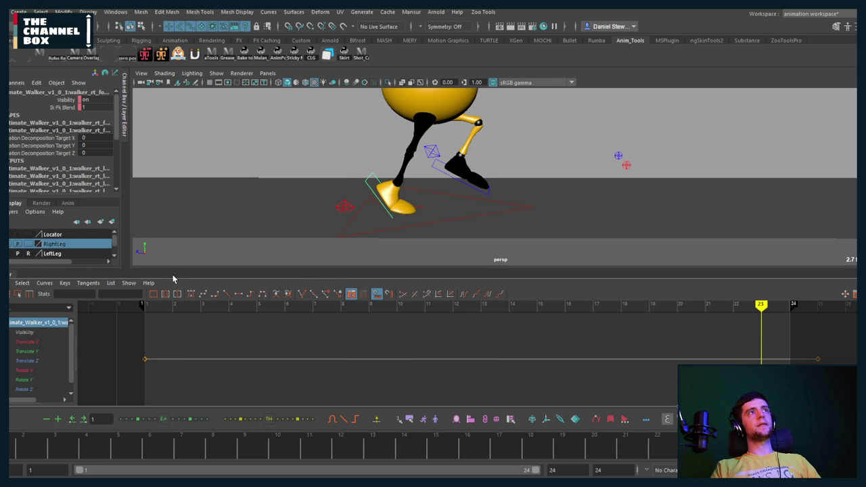
# Close the Graph Editor, hide the geometry so only the rig controls are displayed, and play the cycle
pyautogui.press('space')
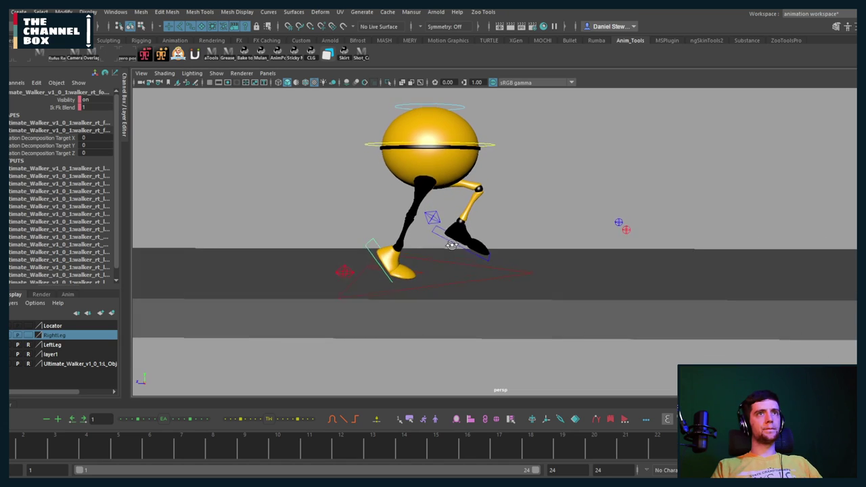
pyautogui.hotkey('alt', '1')
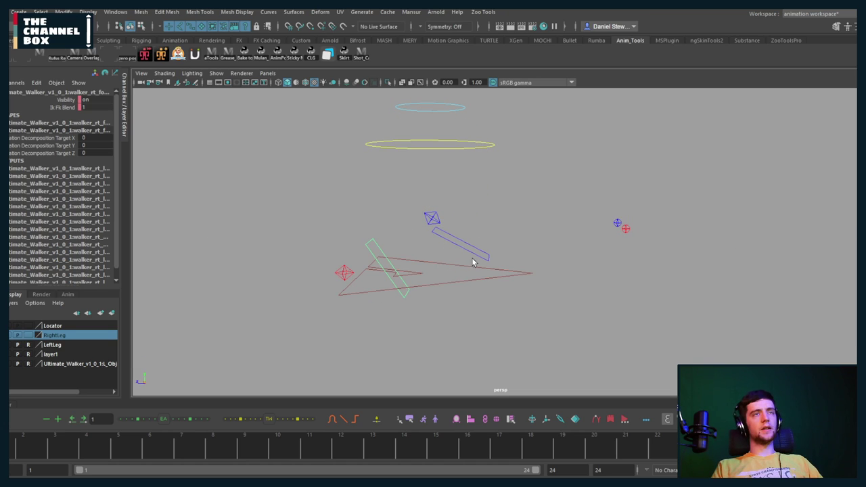
pyautogui.keyDown('alt'); pyautogui.moveTo(474, 263); pyautogui.dragTo(372, 261); pyautogui.keyUp('alt')
pyautogui.hotkey('alt', 'v')
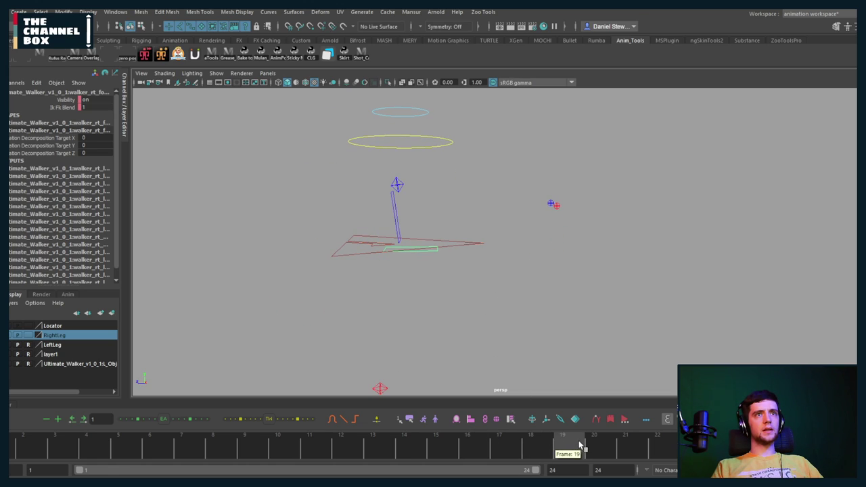
# Select the right foot's diamond-shaped control, step through the frames around 19, and open its curves in the Graph Editor
pyautogui.click(380, 388)
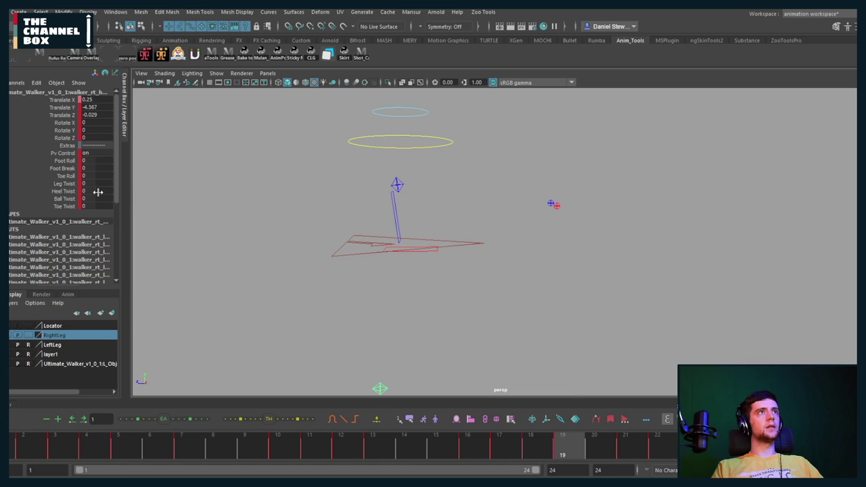
pyautogui.moveTo(397, 347); pyautogui.dragTo(326, 264)
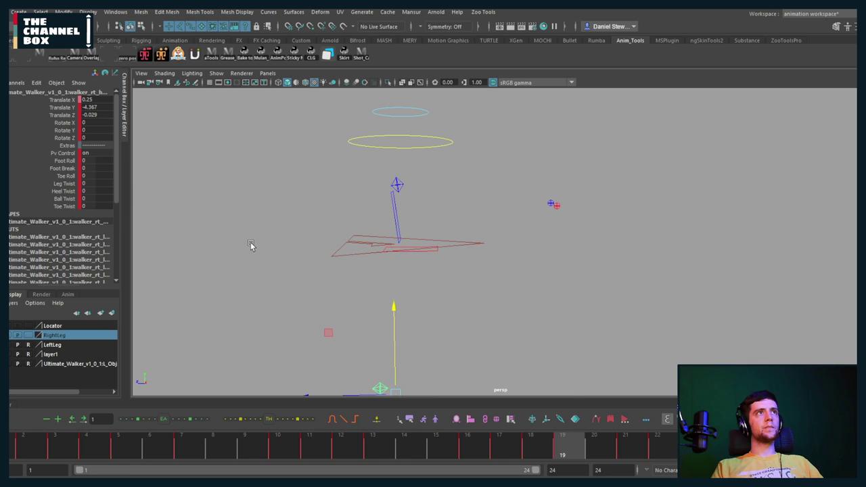
pyautogui.hotkey('alt', ',')
pyautogui.hotkey('alt', ',')
pyautogui.hotkey('alt', '.')
pyautogui.hotkey('alt', '.')
pyautogui.hotkey('alt', '.')
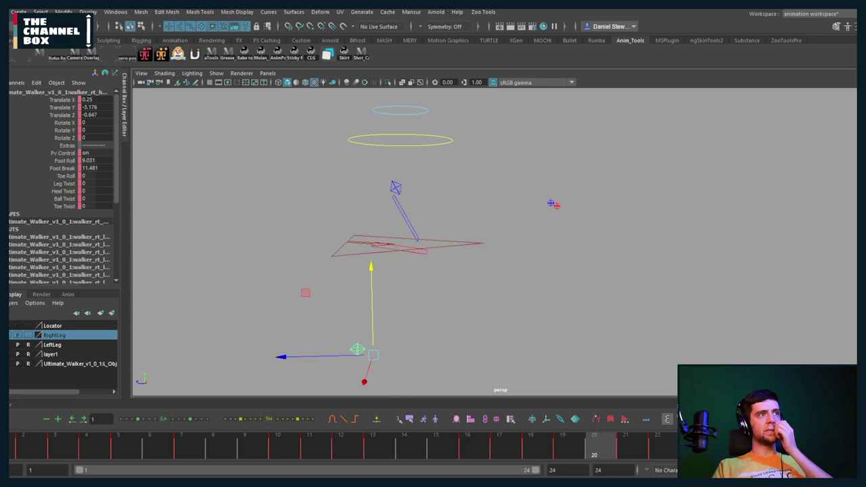
pyautogui.hotkey('ctrl', 'g')
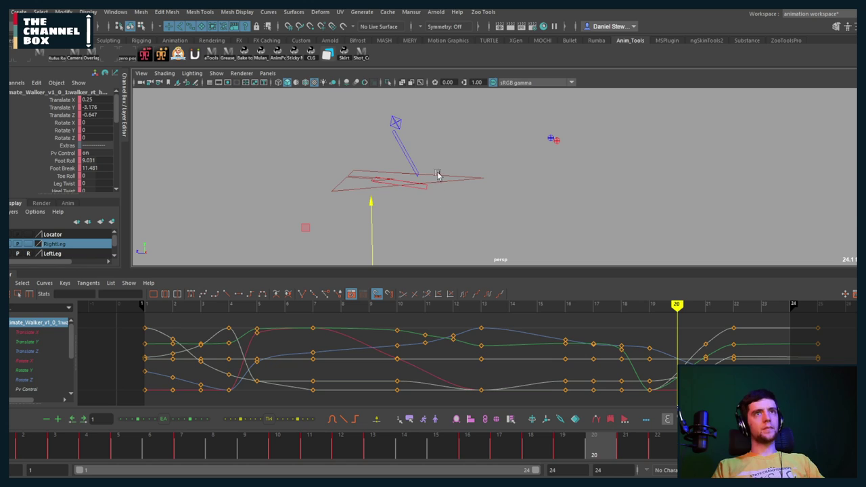
# Show the character geometry again, isolate the right foot control's Translate Y curve, and delete its key at frame 19
pyautogui.hotkey('alt', '1')
pyautogui.click(25, 343)
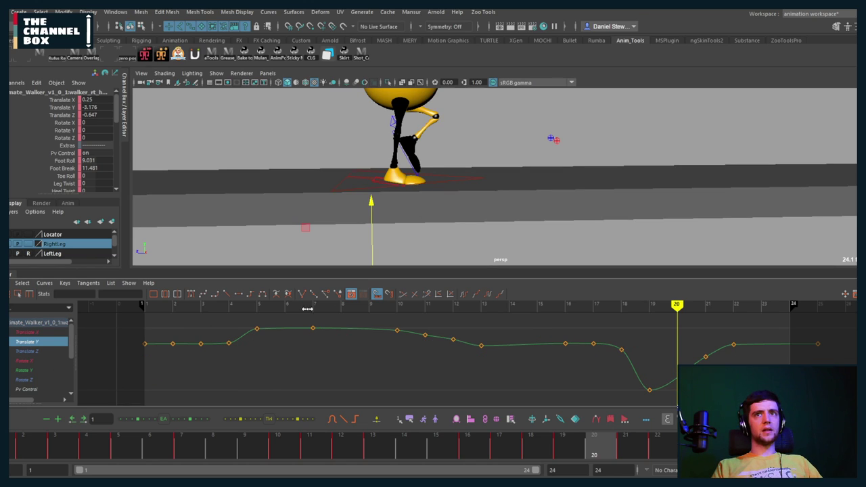
pyautogui.moveTo(643, 310)
pyautogui.mouseDown()
pyautogui.moveTo(620, 308)
pyautogui.moveTo(669, 317)
pyautogui.mouseUp()
pyautogui.hotkey('alt', ',')
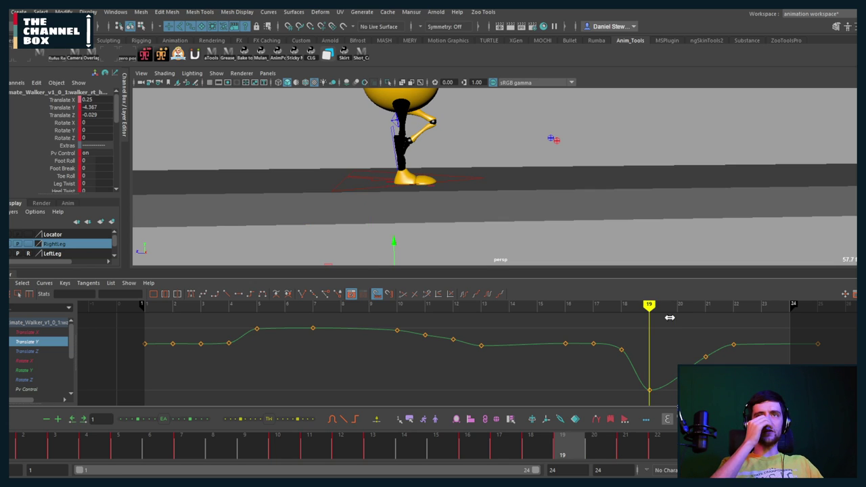
pyautogui.scroll(-3, 370, 192)
pyautogui.moveTo(399, 189)
pyautogui.keyDown('alt'); pyautogui.mouseDown()
pyautogui.moveTo(481, 188)
pyautogui.moveTo(394, 187)
pyautogui.mouseUp(); pyautogui.keyUp('alt')
pyautogui.moveTo(664, 376); pyautogui.dragTo(628, 410)
pyautogui.press('Delete')
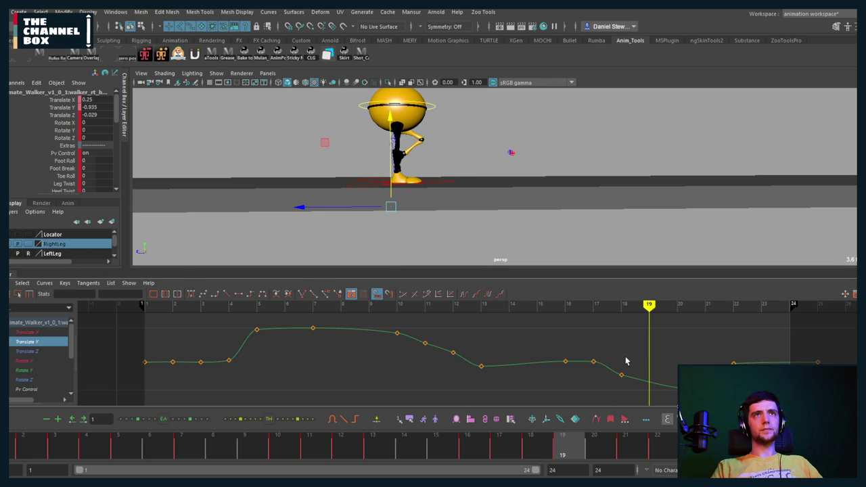
# At frame 17, set the right foot control's Translate Y to -0.08 so the foot rests on the ground
pyautogui.hotkey('alt', ',')
pyautogui.hotkey('alt', ',')
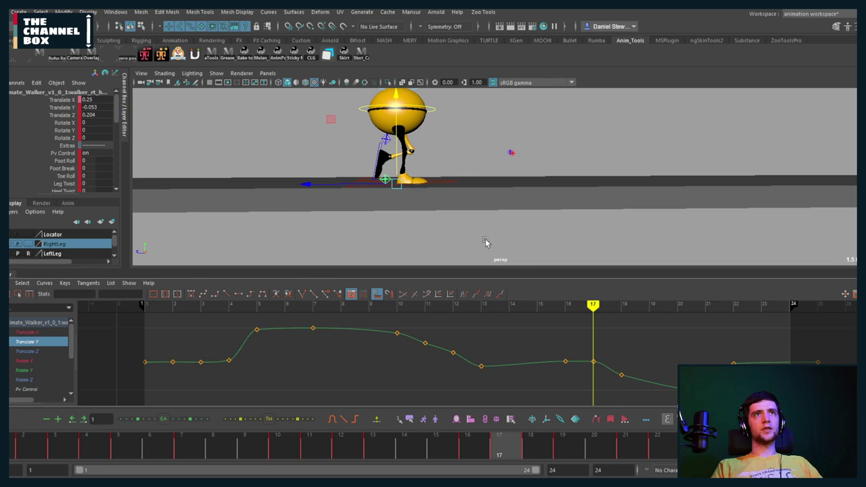
pyautogui.keyDown('alt'); pyautogui.moveTo(342, 166); pyautogui.dragTo(376, 175, button='right'); pyautogui.keyUp('alt')
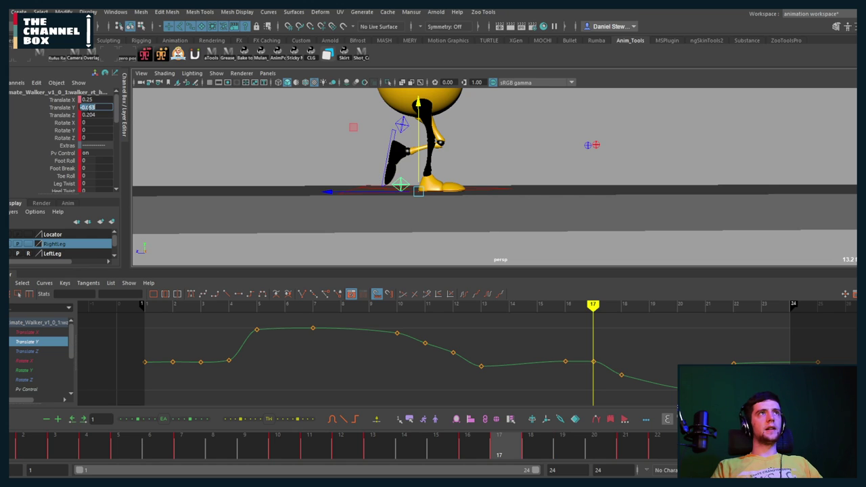
pyautogui.write('0')
pyautogui.press('Return')
pyautogui.keyDown('alt'); pyautogui.moveTo(416, 186); pyautogui.dragTo(434, 208, button='middle'); pyautogui.keyUp('alt')
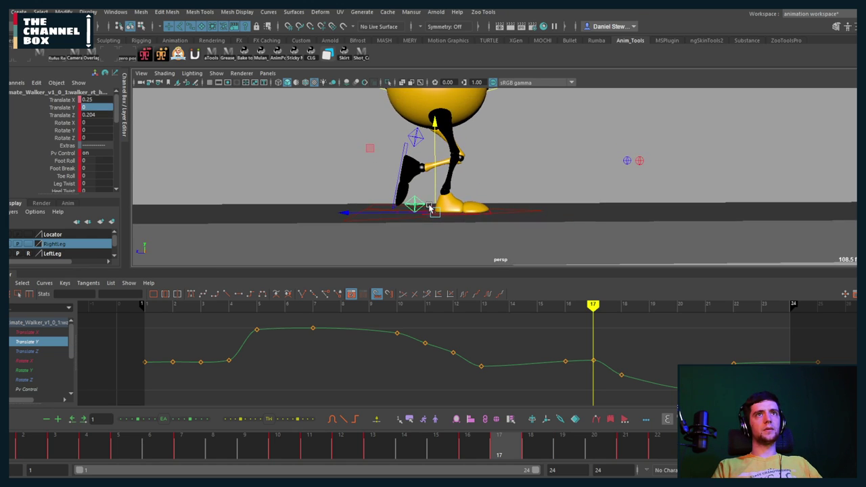
pyautogui.scroll(5, 441, 205)
pyautogui.keyDown('alt'); pyautogui.moveTo(443, 201); pyautogui.dragTo(427, 200); pyautogui.keyUp('alt')
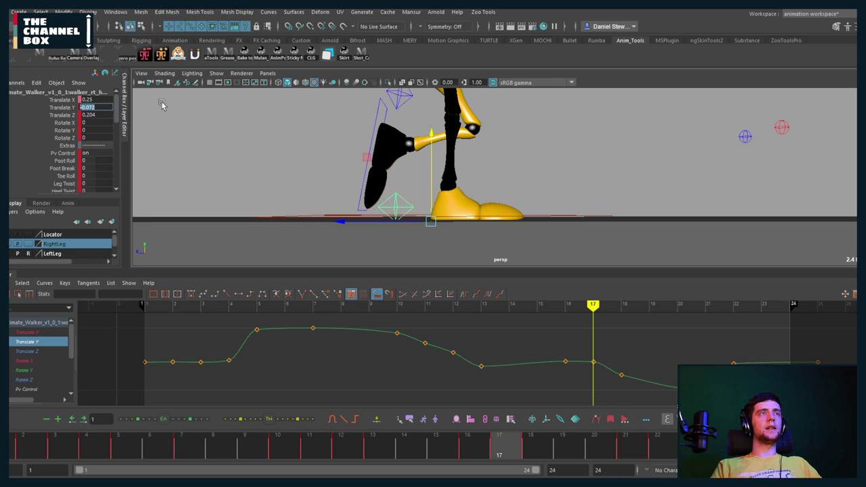
pyautogui.press('Return')
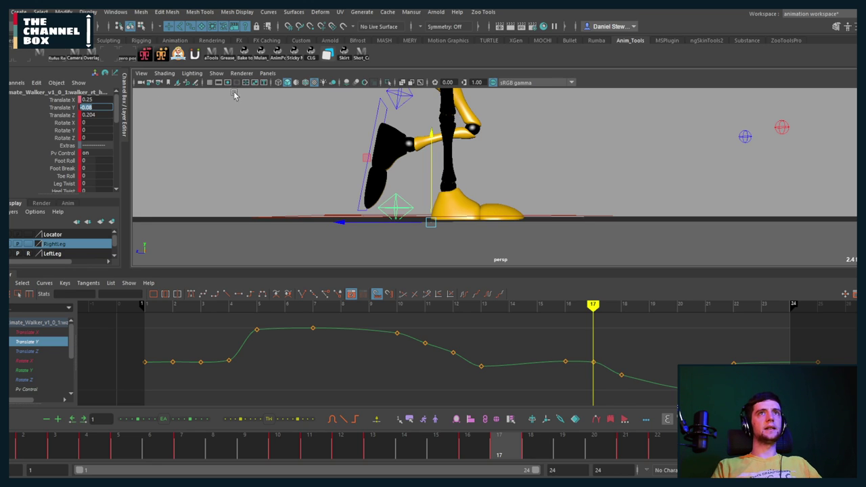
pyautogui.scroll(-3, 399, 164)
pyautogui.keyDown('alt'); pyautogui.moveTo(394, 168); pyautogui.dragTo(392, 171); pyautogui.keyUp('alt')
pyautogui.scroll(-1, 395, 172)
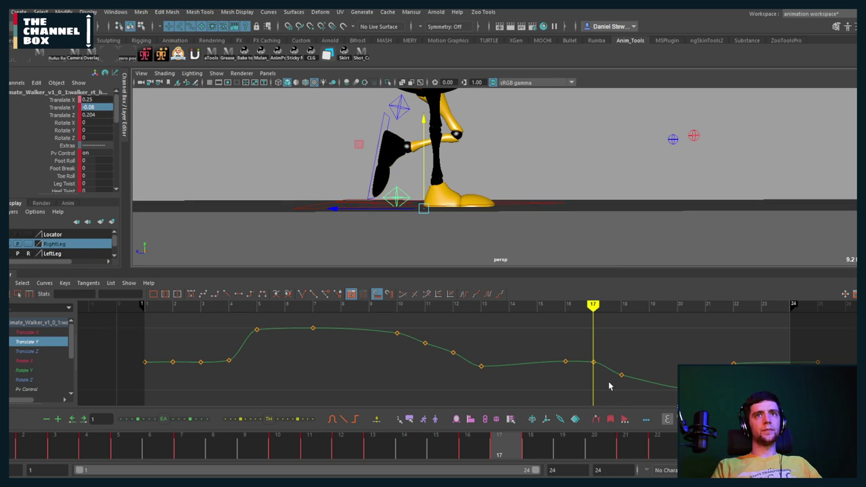
# Set the right foot control's Translate Y key at frame 16 to -0.08
pyautogui.keyDown('alt'); pyautogui.moveTo(587, 367); pyautogui.dragTo(572, 365, button='middle'); pyautogui.keyUp('alt')
pyautogui.hotkey('alt', ',')
pyautogui.moveTo(566, 346); pyautogui.dragTo(547, 367)
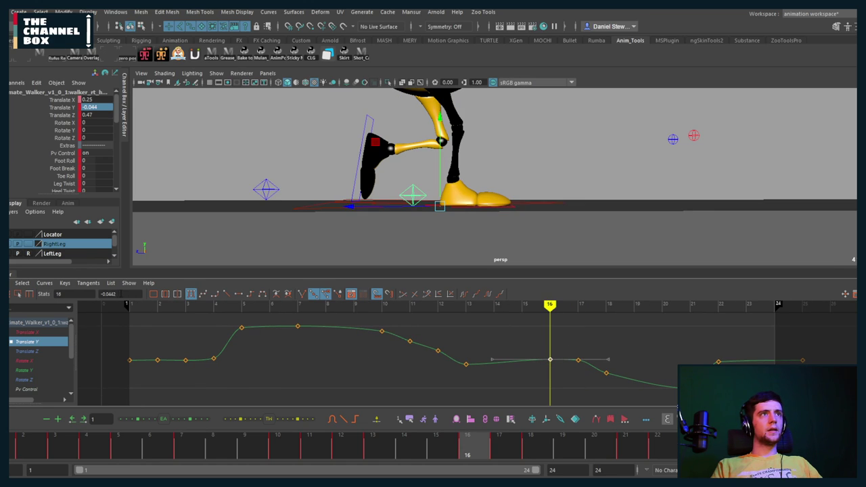
pyautogui.moveTo(120, 293); pyautogui.dragTo(39, 296)
pyautogui.write('-0')
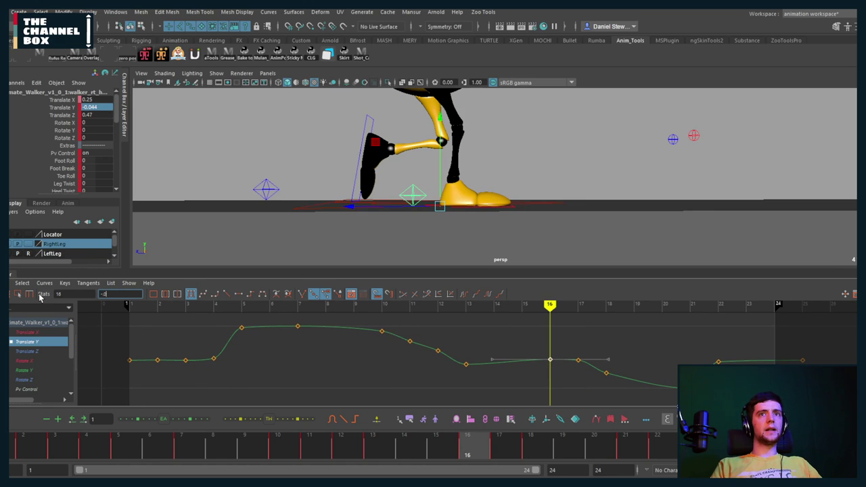
pyautogui.write('.08')
pyautogui.press('Return')
pyautogui.press('f')
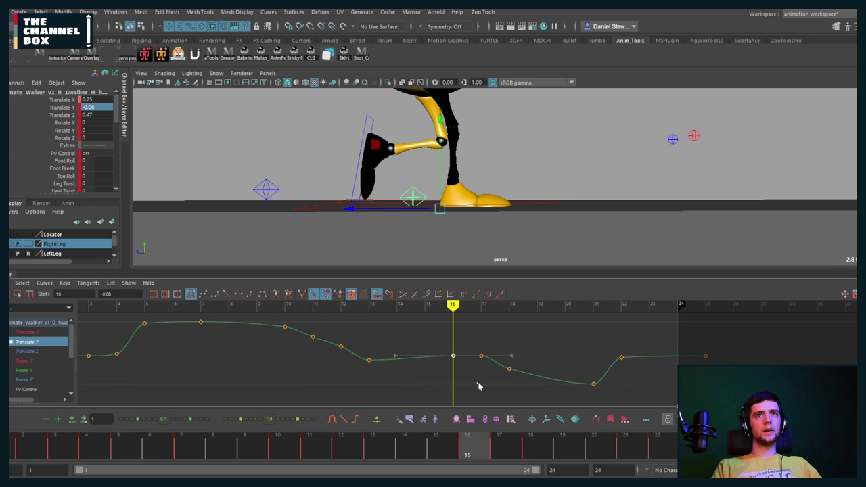
# Set the remaining Translate Y keys from frame 18 to frame 25 to -0.08, then scrub from frame 16 to 19
pyautogui.click(477, 387)
pyautogui.moveTo(750, 333); pyautogui.dragTo(504, 386)
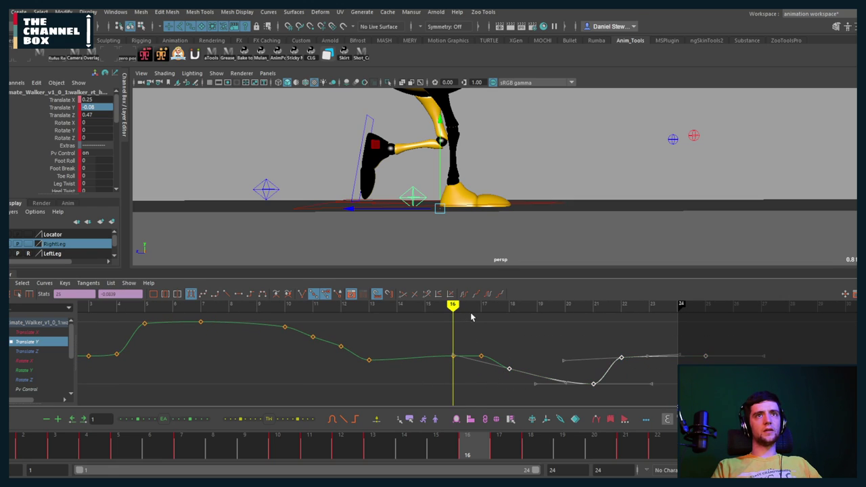
pyautogui.moveTo(475, 307); pyautogui.dragTo(692, 319)
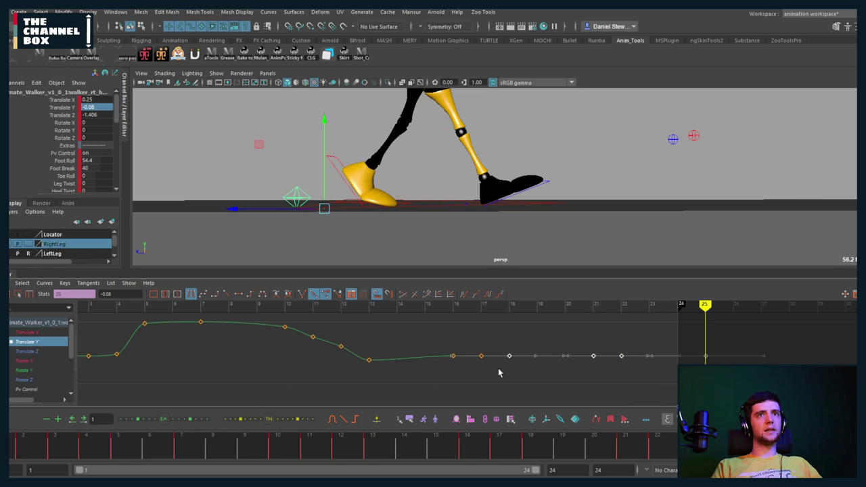
pyautogui.click(499, 372)
pyautogui.click(453, 306)
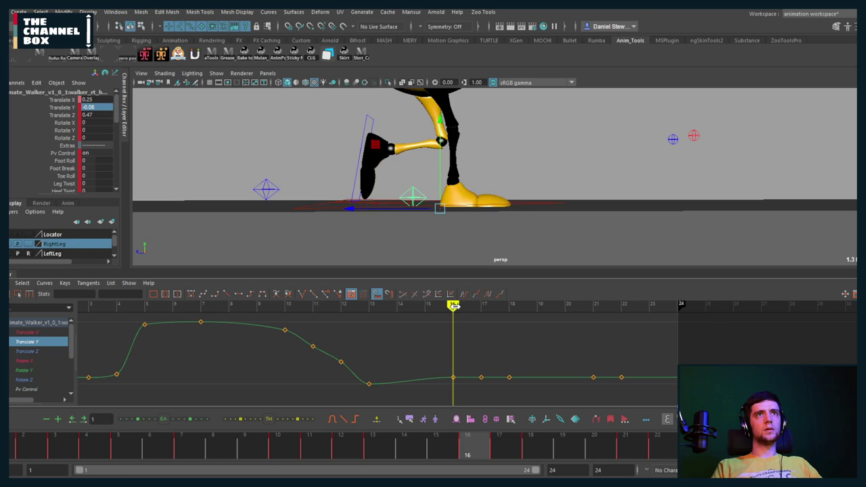
pyautogui.moveTo(455, 306); pyautogui.dragTo(537, 306)
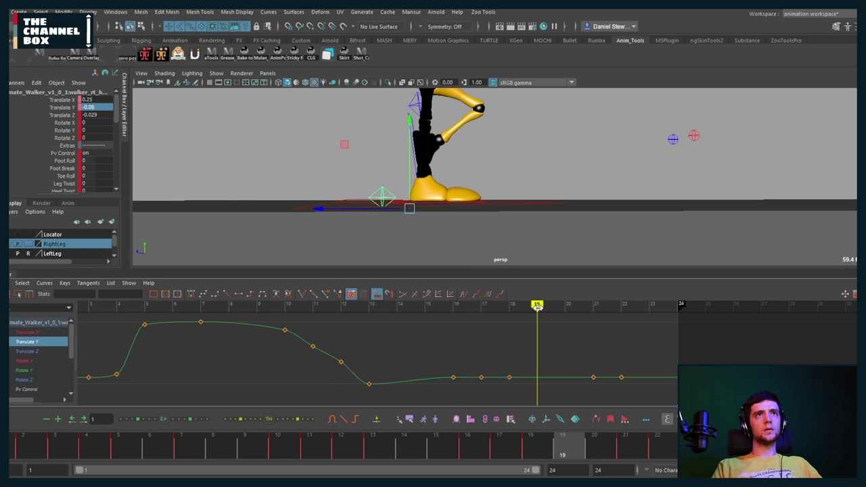
# View the walker along its walking direction and lower the right foot's Translate Y key at frame 12 to about 0.152
pyautogui.scroll(-3, 457, 173)
pyautogui.keyDown('alt'); pyautogui.moveTo(458, 174); pyautogui.dragTo(453, 212, button='middle'); pyautogui.keyUp('alt')
pyautogui.keyDown('alt'); pyautogui.moveTo(454, 213); pyautogui.dragTo(568, 212); pyautogui.keyUp('alt')
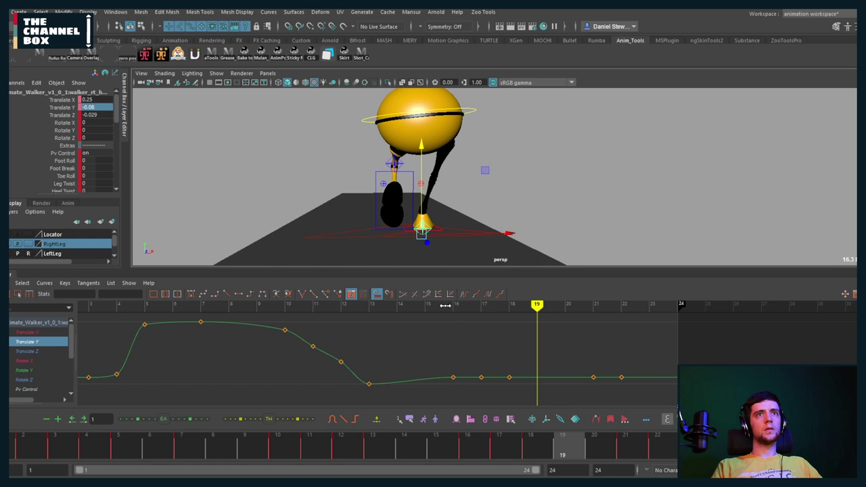
pyautogui.moveTo(444, 306); pyautogui.dragTo(334, 379)
pyautogui.keyDown('shift'); pyautogui.moveTo(349, 347); pyautogui.dragTo(351, 358, button='middle'); pyautogui.keyUp('shift')
pyautogui.click(332, 322)
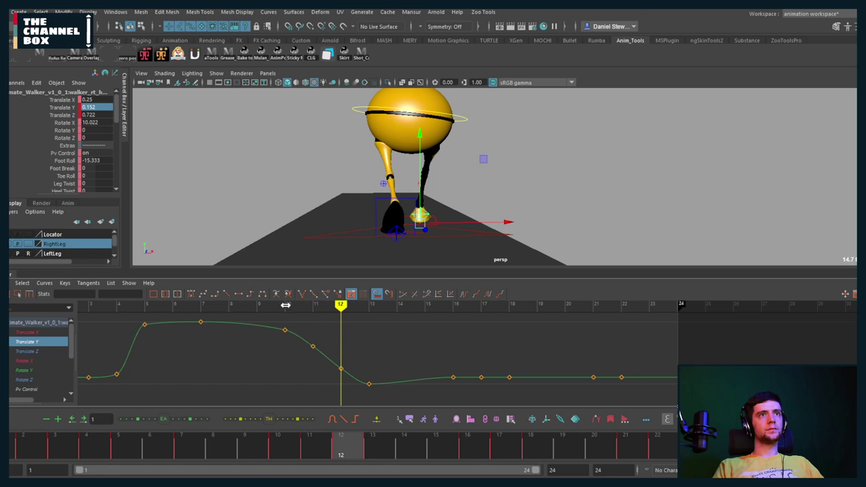
# Play the walk cycle along the walking direction and from the side, then scrub to frame 20 to check the foot
pyautogui.click(280, 307)
pyautogui.hotkey('alt', 'v')
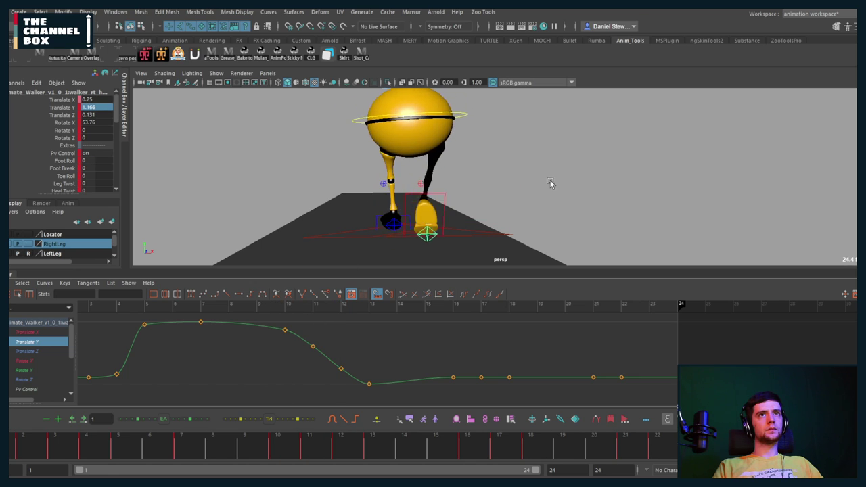
pyautogui.keyDown('alt'); pyautogui.moveTo(495, 184); pyautogui.dragTo(451, 200); pyautogui.keyUp('alt')
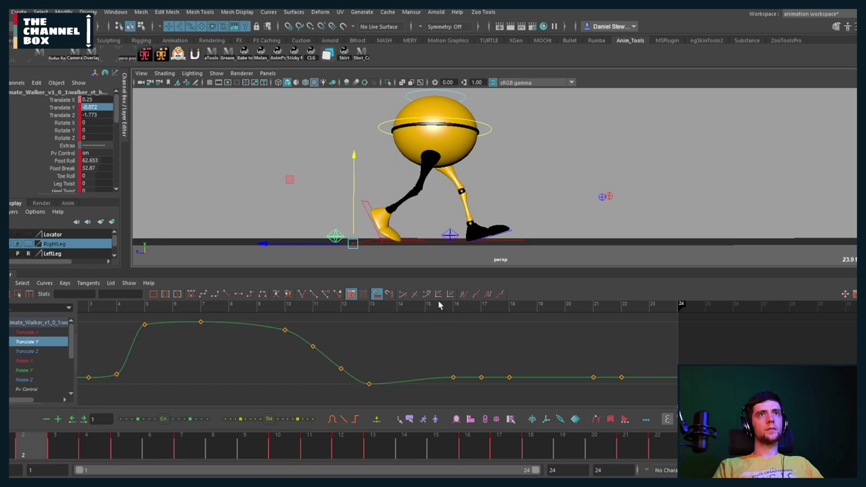
pyautogui.moveTo(416, 303); pyautogui.dragTo(569, 309)
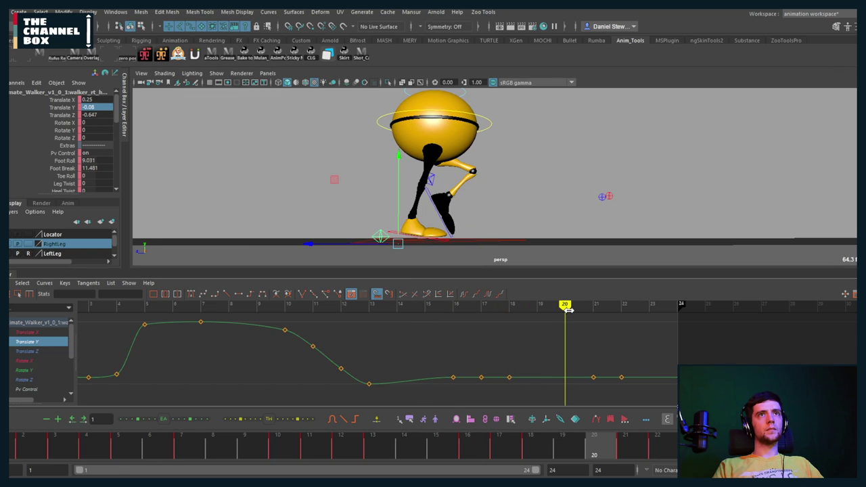
# Select the main body control, test its height at frame 20, and examine its Translate Y curve around frame 16
pyautogui.click(379, 124)
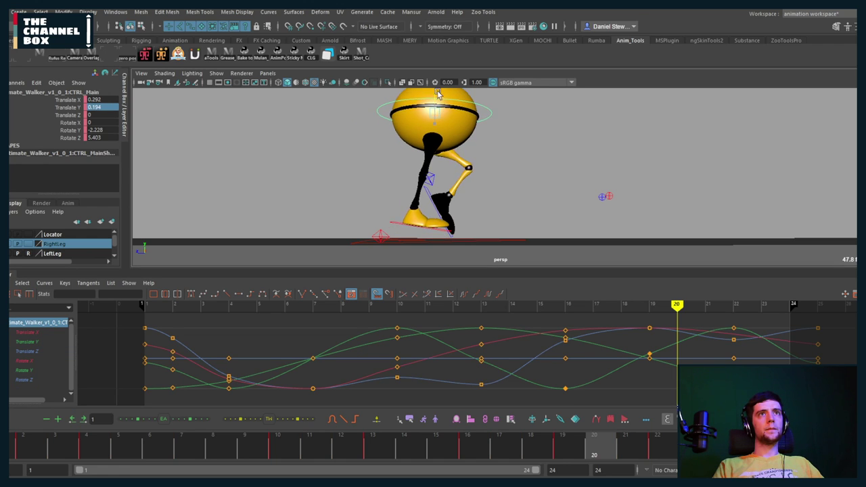
pyautogui.moveTo(437, 95)
pyautogui.mouseDown()
pyautogui.moveTo(437, 124)
pyautogui.moveTo(437, 78)
pyautogui.moveTo(437, 100)
pyautogui.mouseUp()
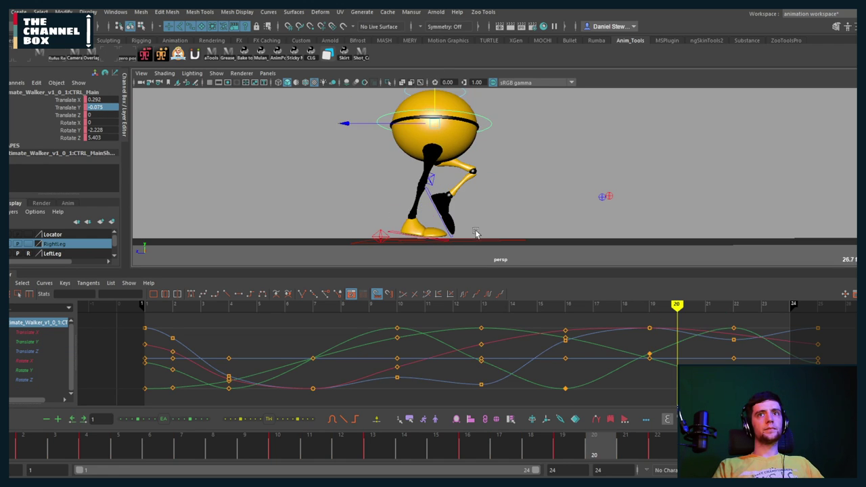
pyautogui.click(34, 343)
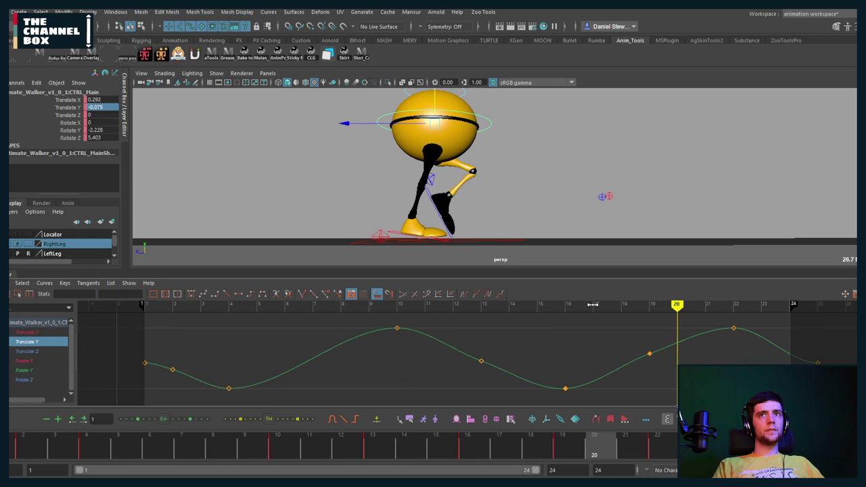
pyautogui.moveTo(593, 307); pyautogui.dragTo(565, 308)
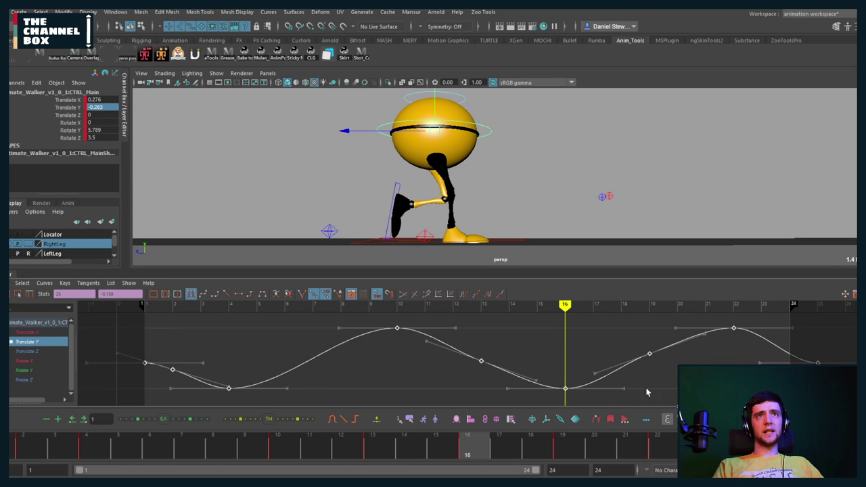
pyautogui.moveTo(392, 307); pyautogui.dragTo(560, 319)
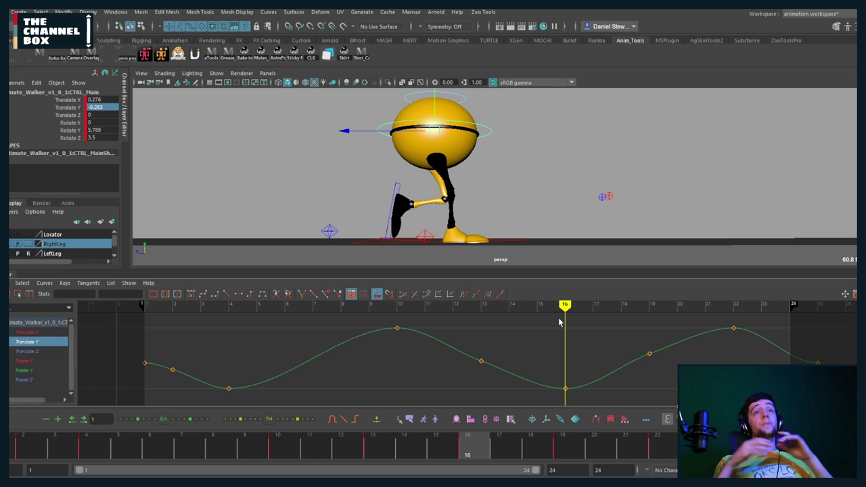
# Switch the viewport to the orthographic side -X view and frame the whole walker
pyautogui.press('space')
pyautogui.moveTo(472, 201); pyautogui.dragTo(441, 190)
pyautogui.press('space')
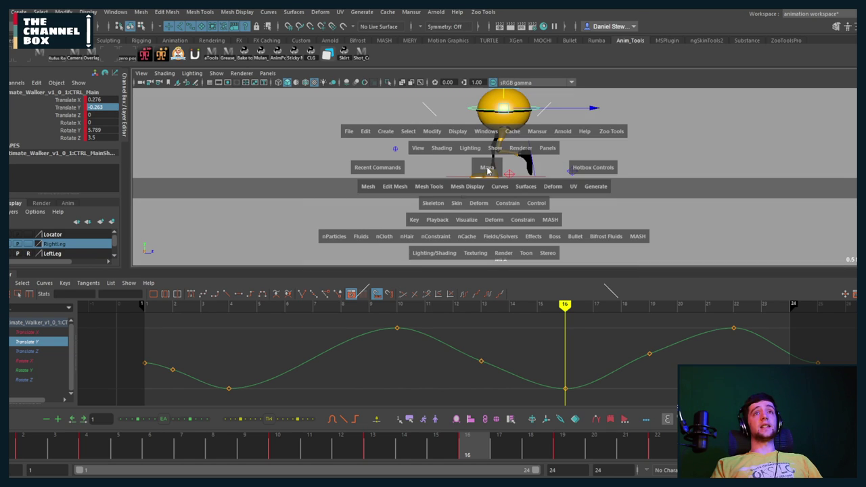
pyautogui.moveTo(486, 169); pyautogui.dragTo(540, 170)
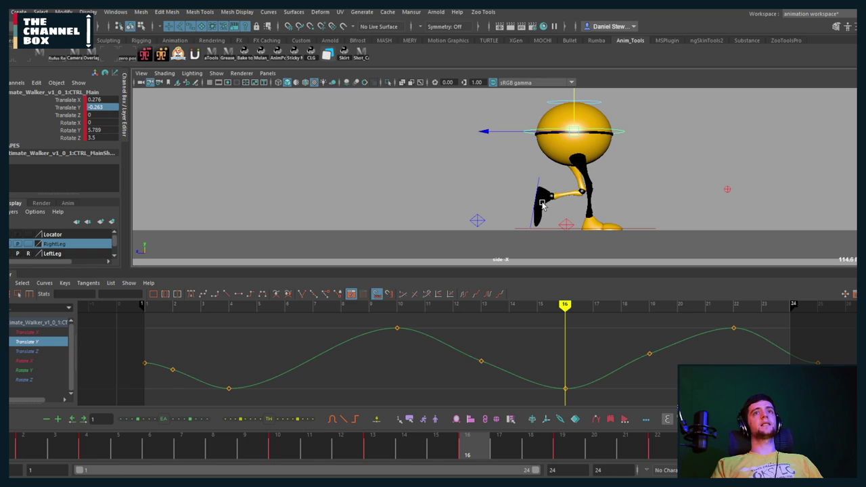
pyautogui.keyDown('alt'); pyautogui.moveTo(522, 146); pyautogui.dragTo(406, 163, button='middle'); pyautogui.keyUp('alt')
pyautogui.keyDown('alt'); pyautogui.moveTo(413, 167); pyautogui.dragTo(447, 183, button='right'); pyautogui.keyUp('alt')
pyautogui.keyDown('alt'); pyautogui.moveTo(448, 183); pyautogui.dragTo(422, 166, button='middle'); pyautogui.keyUp('alt')
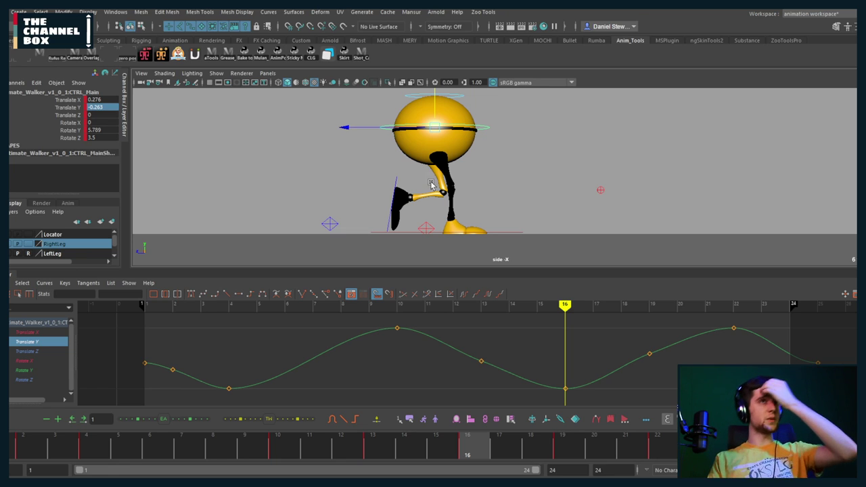
# Try moving the right foot control far below the ground at frame 16, then undo the move
pyautogui.click(426, 228)
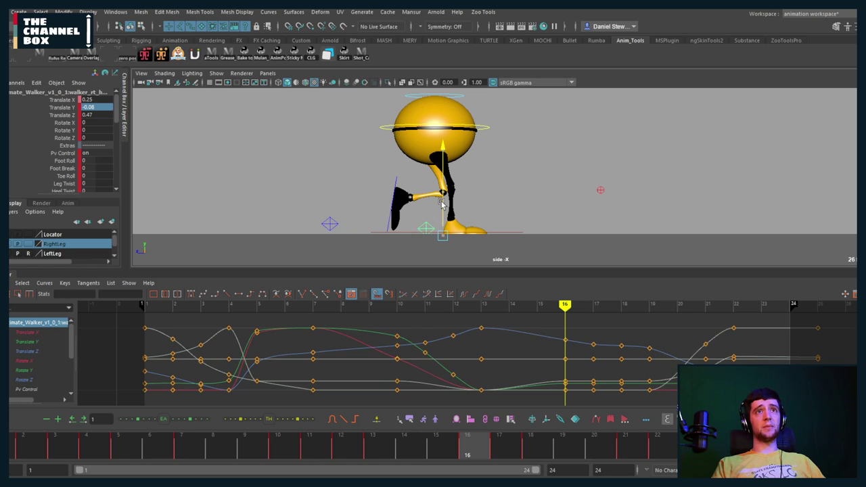
pyautogui.moveTo(441, 208); pyautogui.dragTo(441, 228)
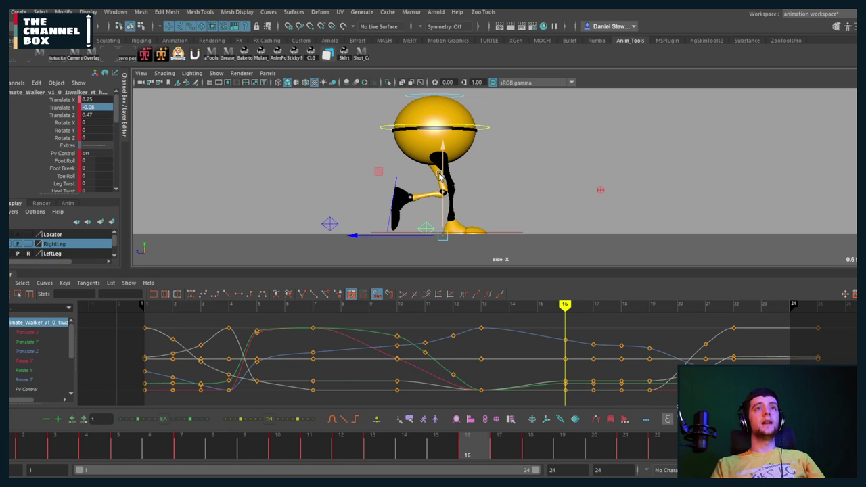
pyautogui.moveTo(382, 169); pyautogui.dragTo(367, 283, button='middle')
pyautogui.moveTo(365, 319); pyautogui.dragTo(373, 357)
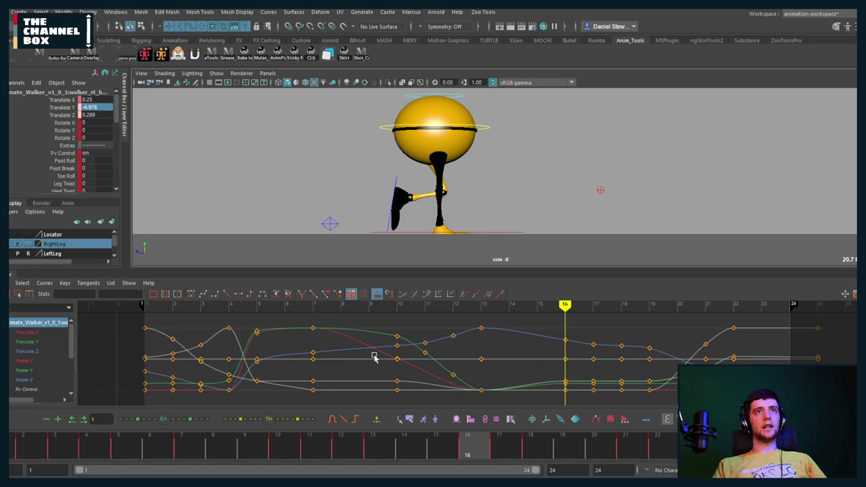
pyautogui.hotkey('ctrl', 'z')
pyautogui.hotkey('ctrl', 'z')
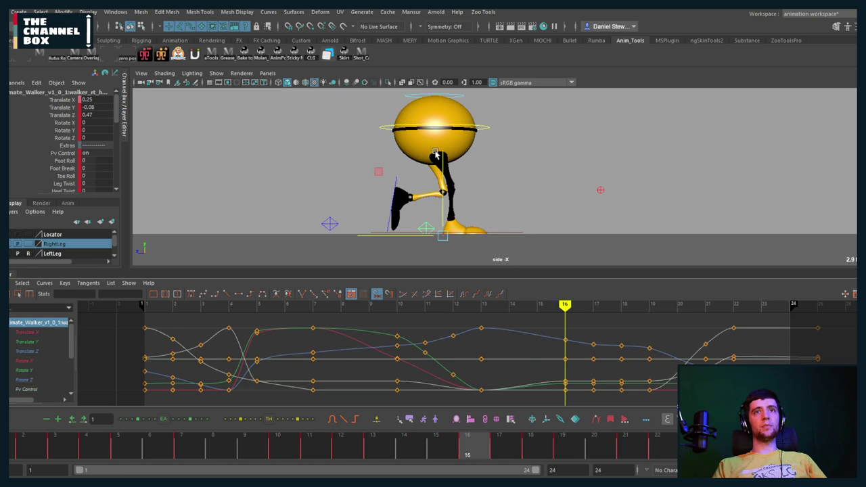
# Try moving the right foot control forward and below the ground at frame 19, then undo the move
pyautogui.moveTo(345, 106); pyautogui.dragTo(384, 178)
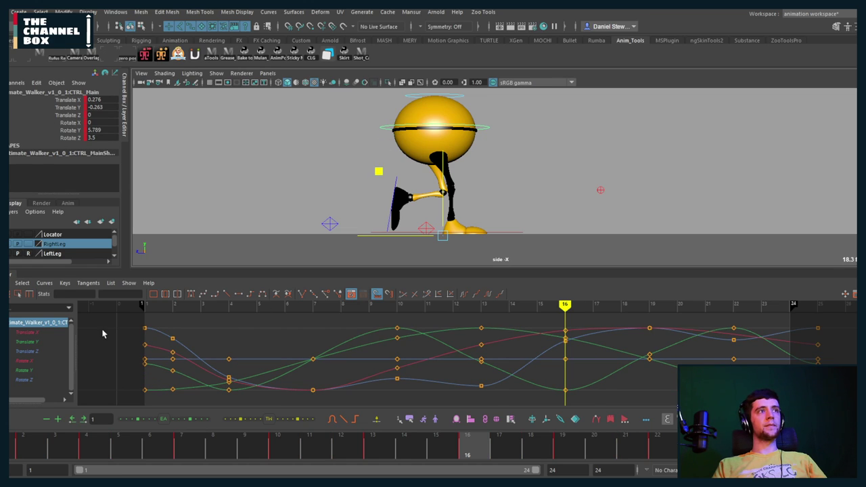
pyautogui.moveTo(534, 447); pyautogui.dragTo(573, 447)
pyautogui.click(410, 229)
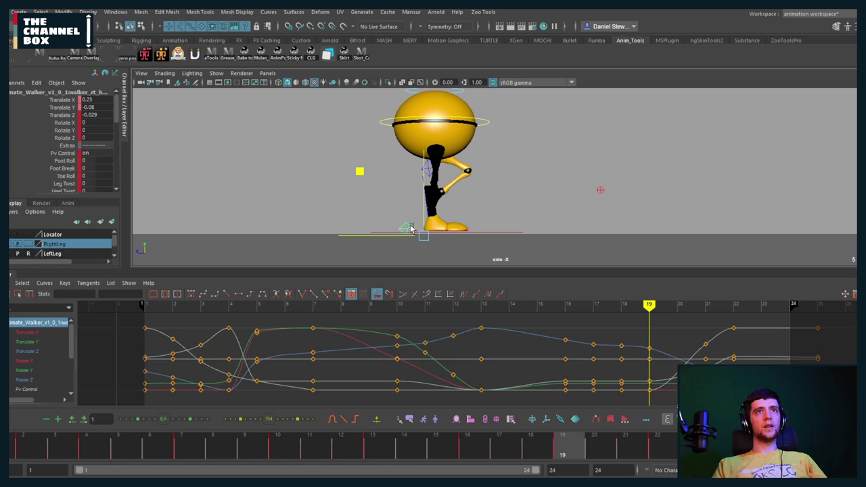
pyautogui.moveTo(421, 234); pyautogui.dragTo(441, 235)
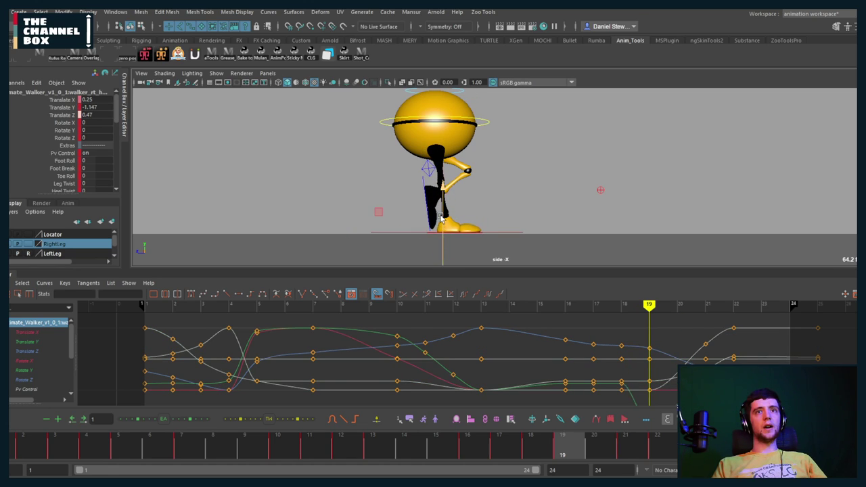
pyautogui.click(469, 449)
pyautogui.moveTo(469, 449); pyautogui.dragTo(579, 446)
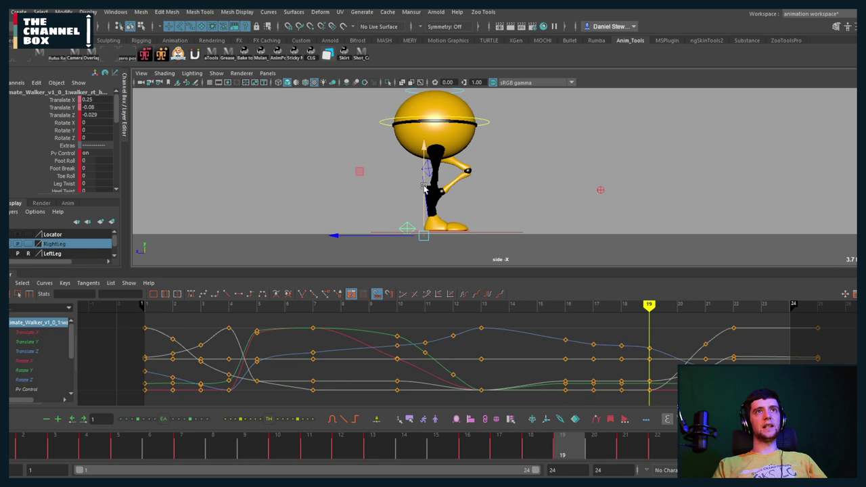
# Select all keys on the main body control's Translate Y curve and compare the poses at frames 2, 16 and 10
pyautogui.click(487, 123)
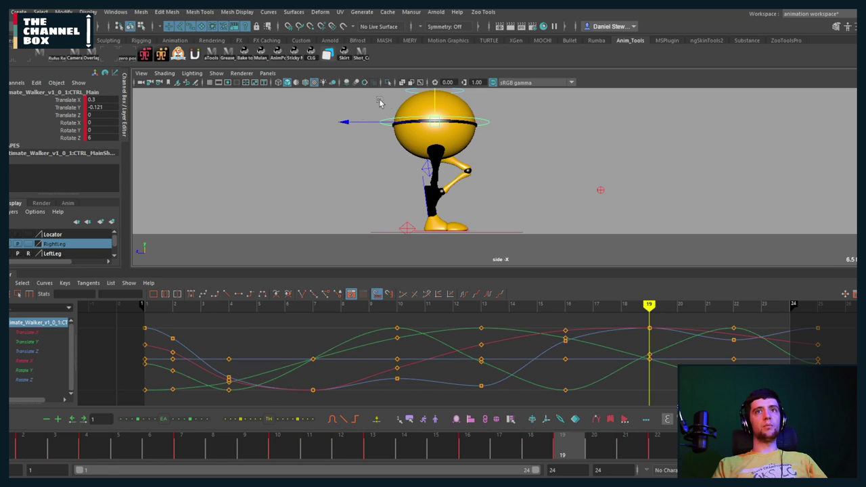
pyautogui.click(35, 342)
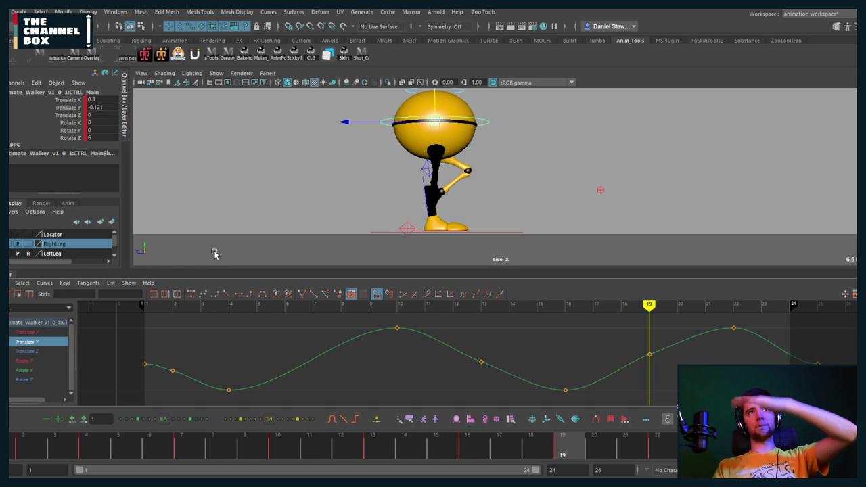
pyautogui.moveTo(639, 307)
pyautogui.mouseDown()
pyautogui.moveTo(731, 307)
pyautogui.moveTo(601, 325)
pyautogui.moveTo(243, 334)
pyautogui.moveTo(169, 355)
pyautogui.mouseUp()
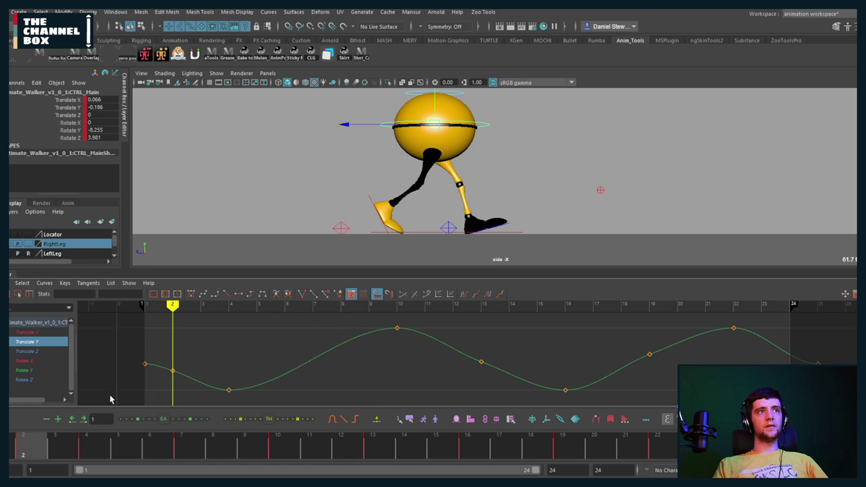
pyautogui.moveTo(115, 402); pyautogui.dragTo(828, 318)
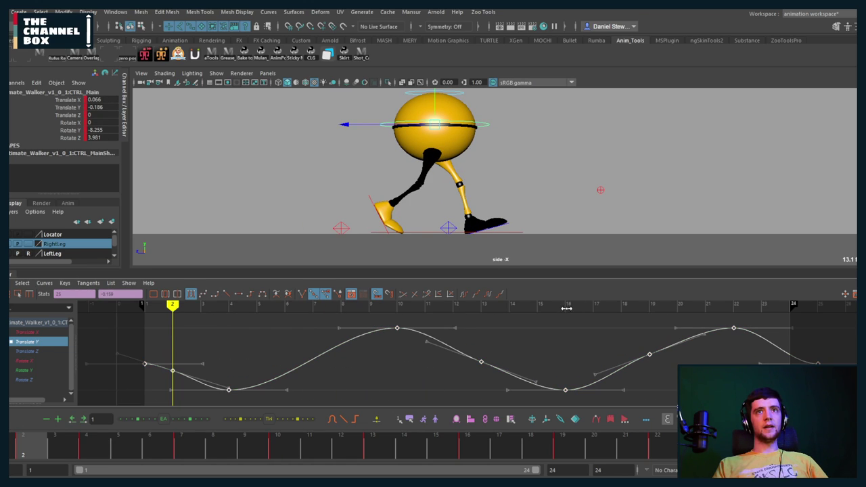
pyautogui.click(566, 307)
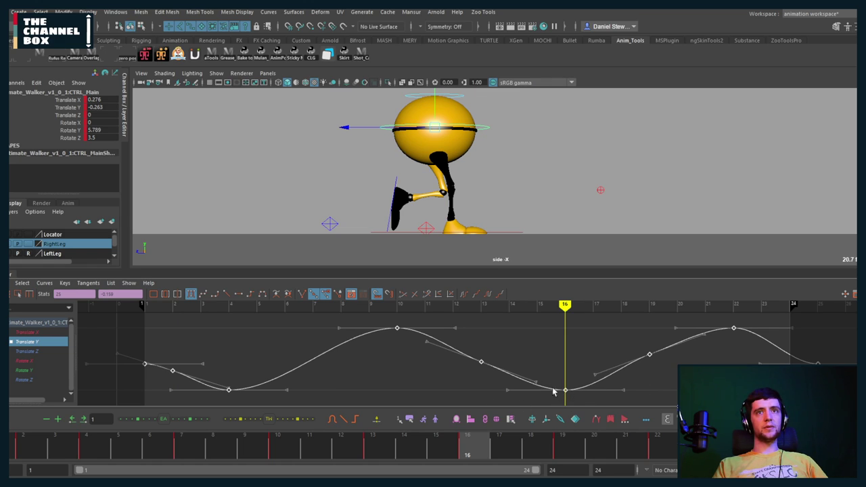
pyautogui.moveTo(554, 391); pyautogui.dragTo(385, 330)
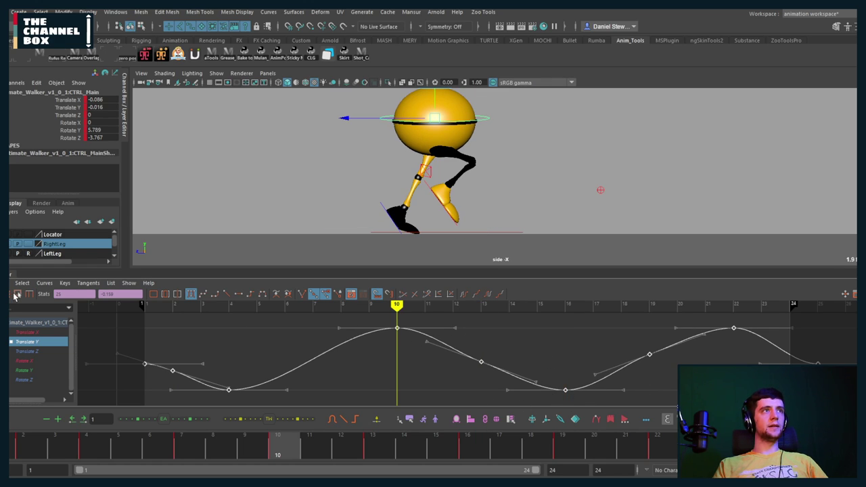
# Flatten the body's Translate Y curve with the Region tool, lowering its peaks until the frame 25 key is at -0.25
pyautogui.click(16, 294)
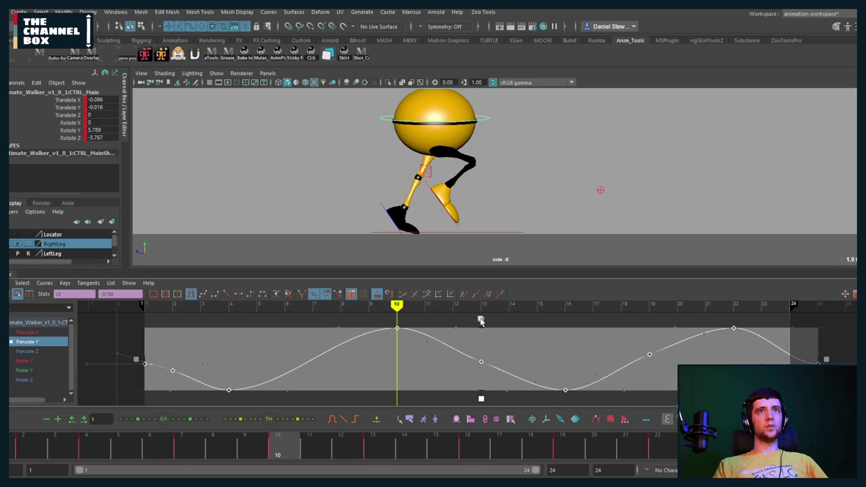
pyautogui.moveTo(480, 320); pyautogui.dragTo(465, 403)
pyautogui.hotkey('ctrl', 'z')
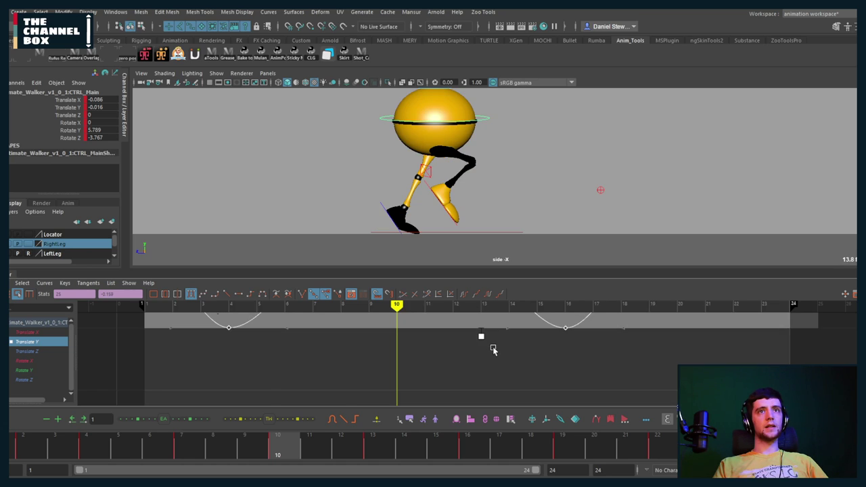
pyautogui.press('f')
pyautogui.moveTo(436, 306); pyautogui.dragTo(547, 311)
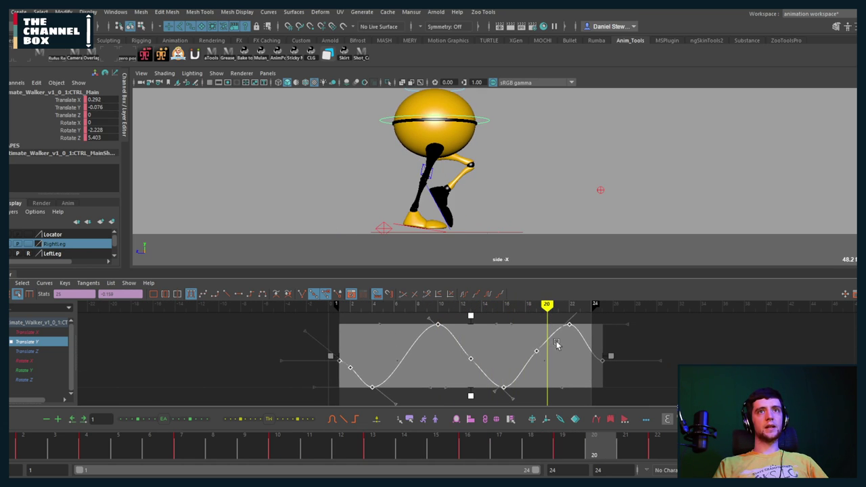
pyautogui.keyDown('alt'); pyautogui.keyDown('shift'); pyautogui.moveTo(556, 343); pyautogui.dragTo(572, 341, button='right'); pyautogui.keyUp('shift'); pyautogui.keyUp('alt')
pyautogui.moveTo(462, 317); pyautogui.dragTo(464, 337)
pyautogui.keyDown('alt'); pyautogui.moveTo(461, 326); pyautogui.dragTo(462, 370, button='right'); pyautogui.keyUp('alt')
pyautogui.keyDown('alt'); pyautogui.moveTo(465, 346); pyautogui.dragTo(462, 323, button='middle'); pyautogui.keyUp('alt')
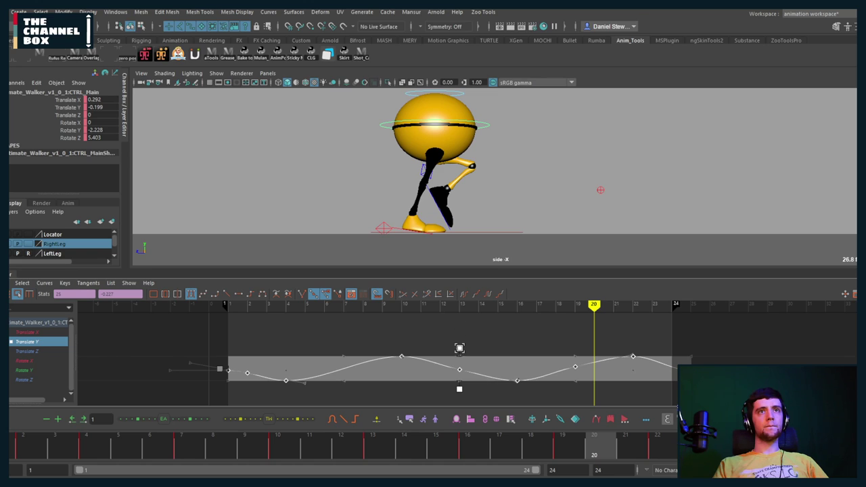
pyautogui.moveTo(459, 348)
pyautogui.keyDown('alt'); pyautogui.mouseDown(button='right')
pyautogui.moveTo(456, 372)
pyautogui.moveTo(471, 354)
pyautogui.mouseUp(button='right'); pyautogui.keyUp('alt')
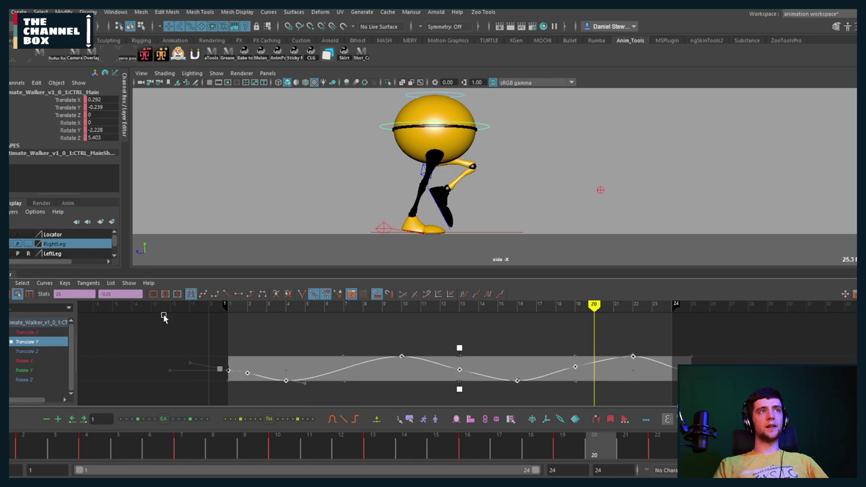
# Show the curve in Absolute View, scale its Translate Y peaks to about -0.241, and play the walk cycle
pyautogui.click(8, 283)
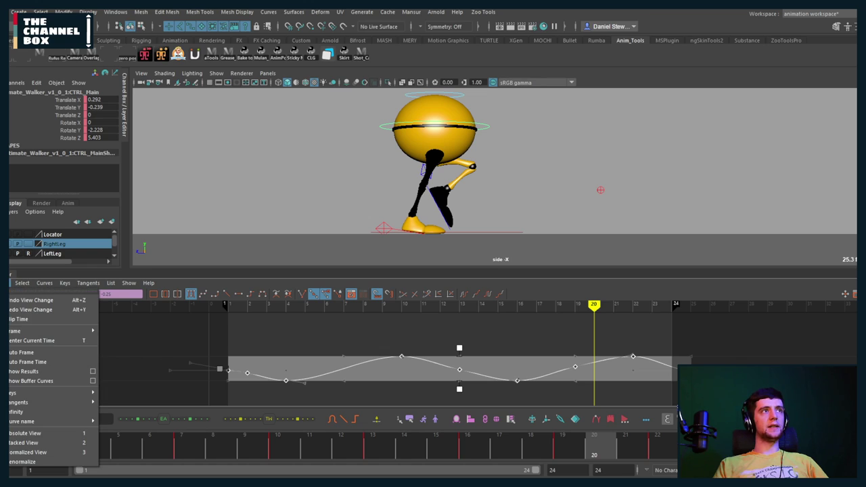
pyautogui.click(12, 434)
pyautogui.moveTo(483, 322); pyautogui.dragTo(481, 338)
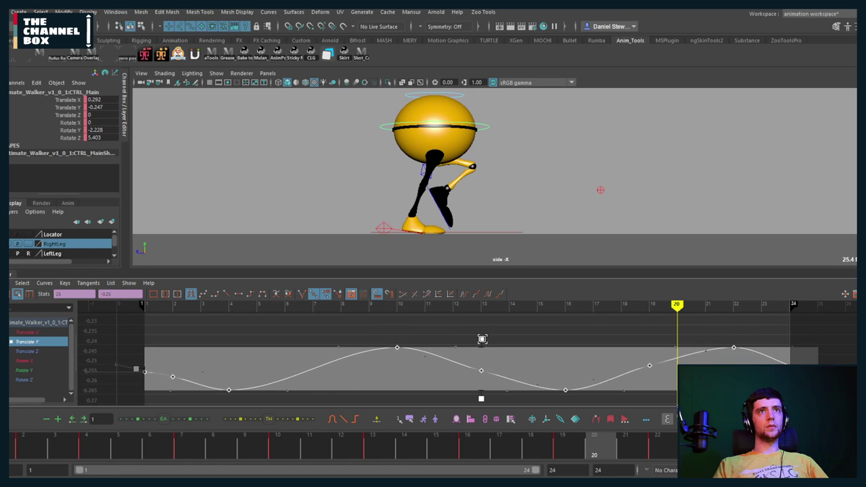
pyautogui.click(146, 305)
pyautogui.hotkey('alt', 'v')
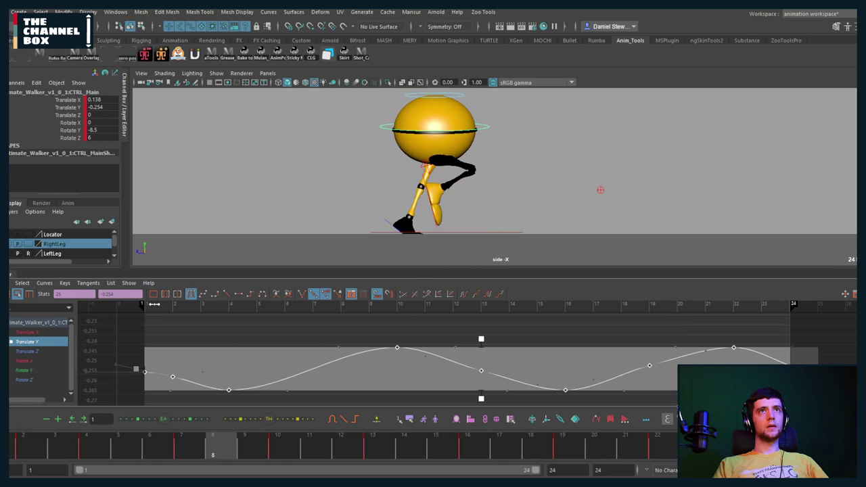
pyautogui.hotkey('alt', 'v')
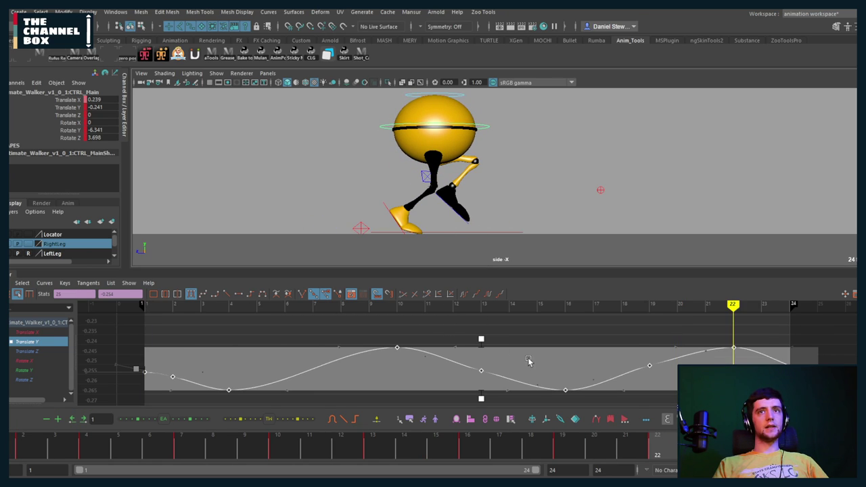
# Stretch the body's Translate Y curve downward with the Region tool so the low point at frame 16 is -0.296
pyautogui.scroll(-3, 534, 357)
pyautogui.keyDown('alt'); pyautogui.moveTo(528, 351); pyautogui.dragTo(505, 342, button='middle'); pyautogui.keyUp('alt')
pyautogui.press(',')
pyautogui.press(',')
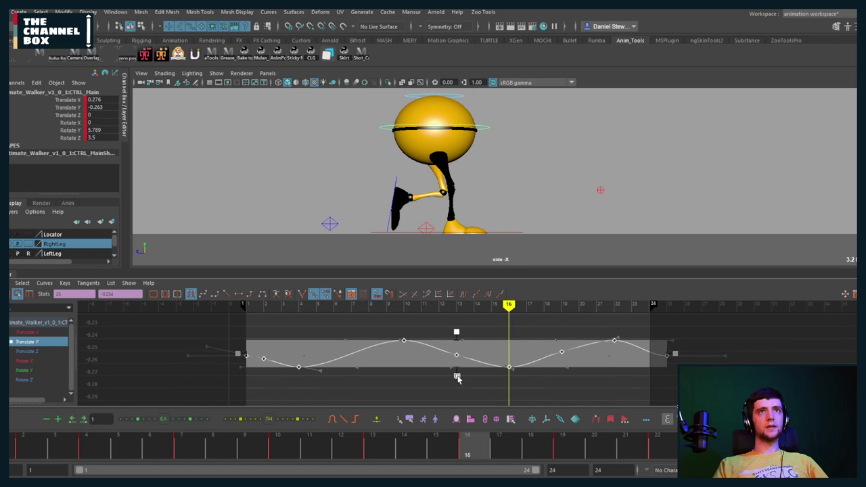
pyautogui.moveTo(457, 377); pyautogui.dragTo(459, 403)
pyautogui.press('f')
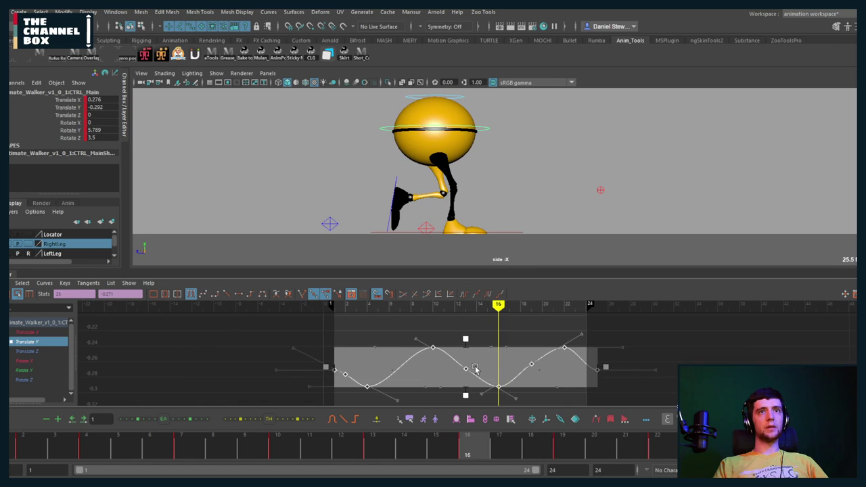
pyautogui.keyDown('alt'); pyautogui.keyDown('shift'); pyautogui.moveTo(477, 369); pyautogui.dragTo(485, 367, button='right'); pyautogui.keyUp('shift'); pyautogui.keyUp('alt')
pyautogui.moveTo(462, 398); pyautogui.dragTo(462, 400)
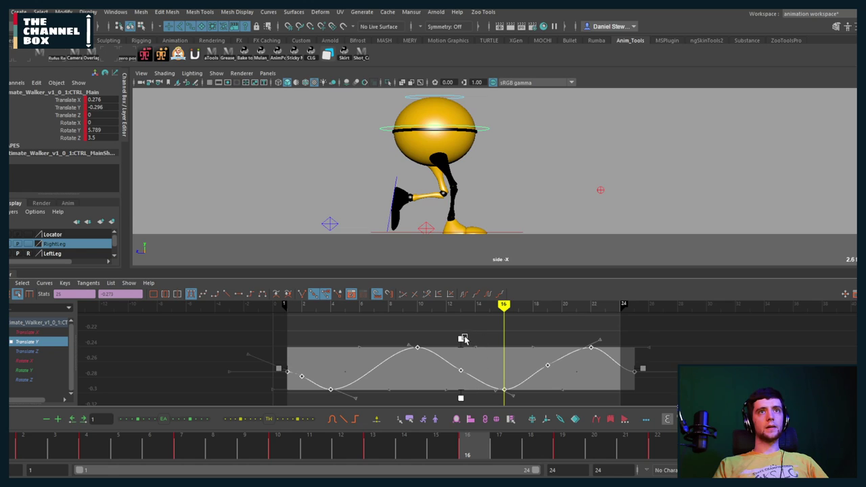
# Copy the Translate Y keys from frames 10 to 22 and paste the repeated cycle at frames 22 and 34
pyautogui.click(494, 338)
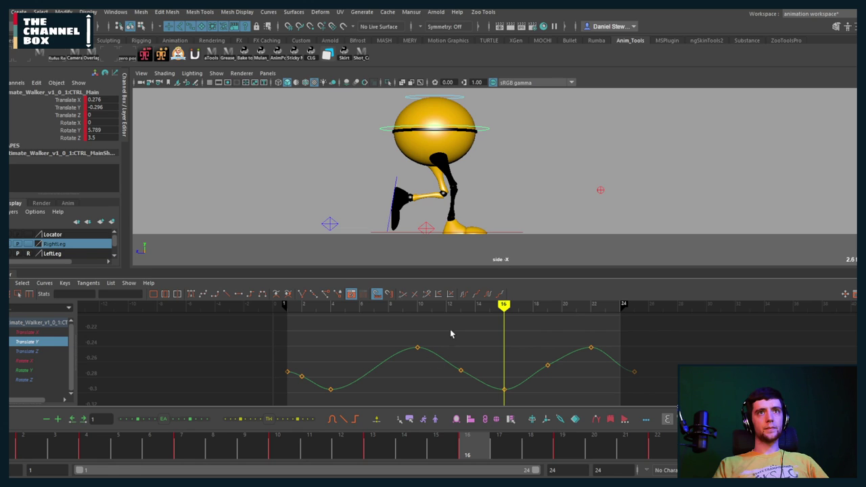
pyautogui.moveTo(408, 329); pyautogui.dragTo(598, 408)
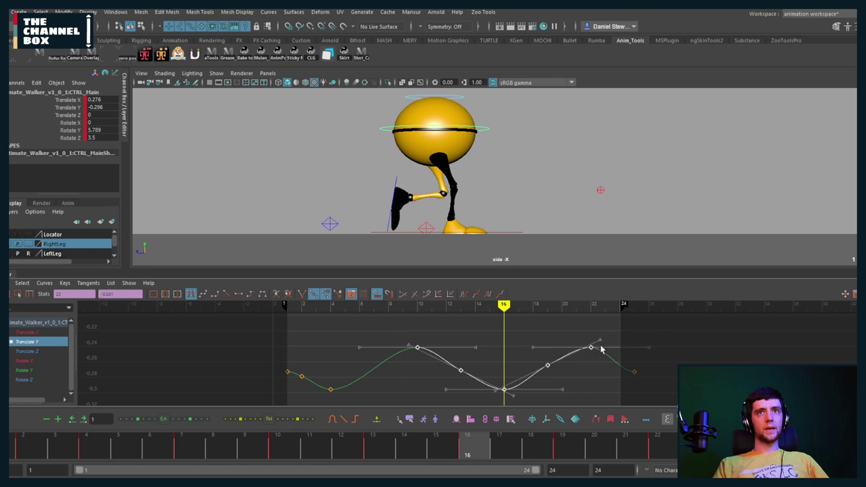
pyautogui.click(591, 307)
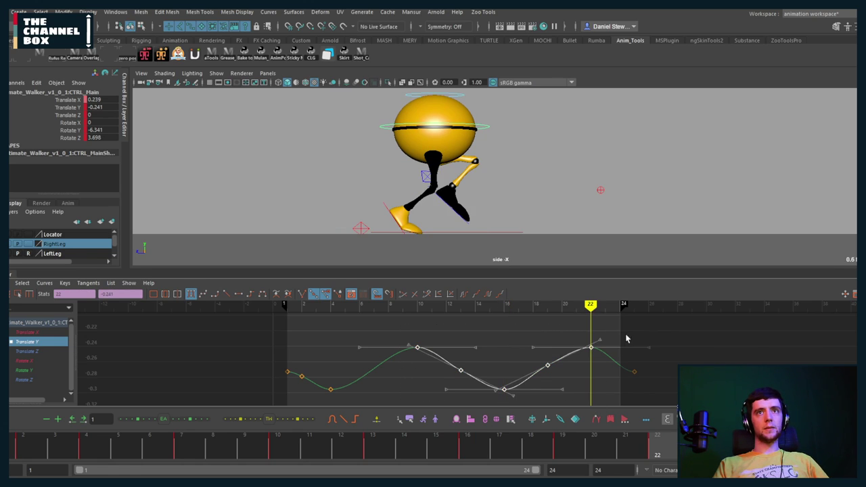
pyautogui.click(646, 346)
pyautogui.moveTo(630, 382); pyautogui.dragTo(634, 339)
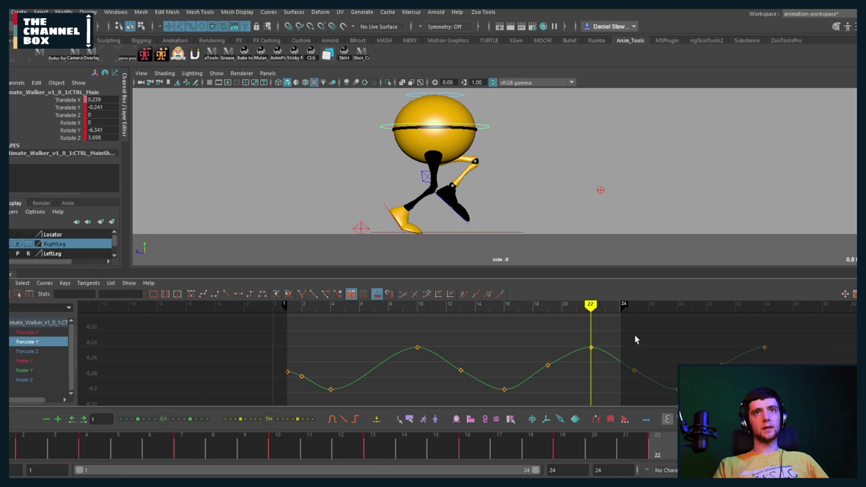
pyautogui.moveTo(575, 356); pyautogui.dragTo(797, 399)
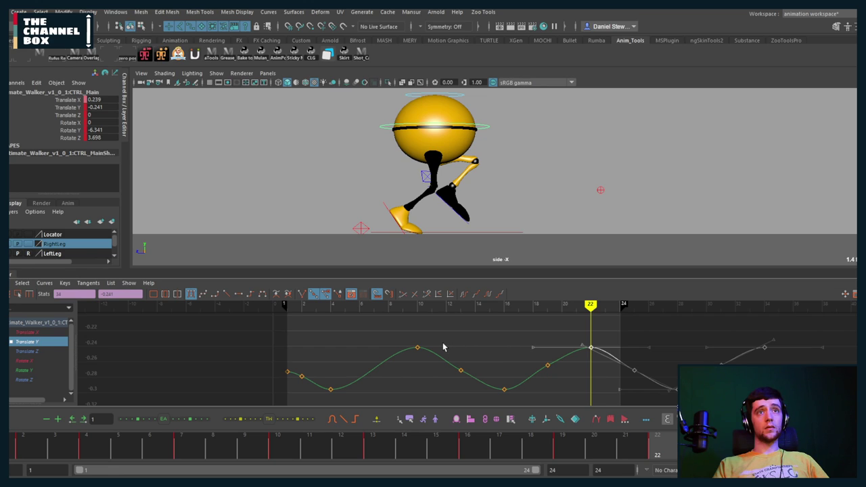
pyautogui.click(763, 306)
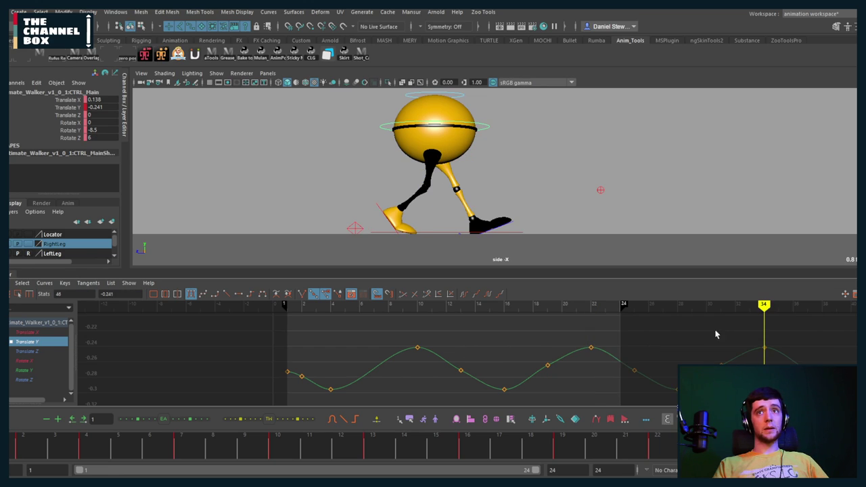
# Shift the entire Translate Y curve 12 frames earlier and play the walk cycle
pyautogui.moveTo(432, 376); pyautogui.dragTo(432, 376)
pyautogui.click(418, 307)
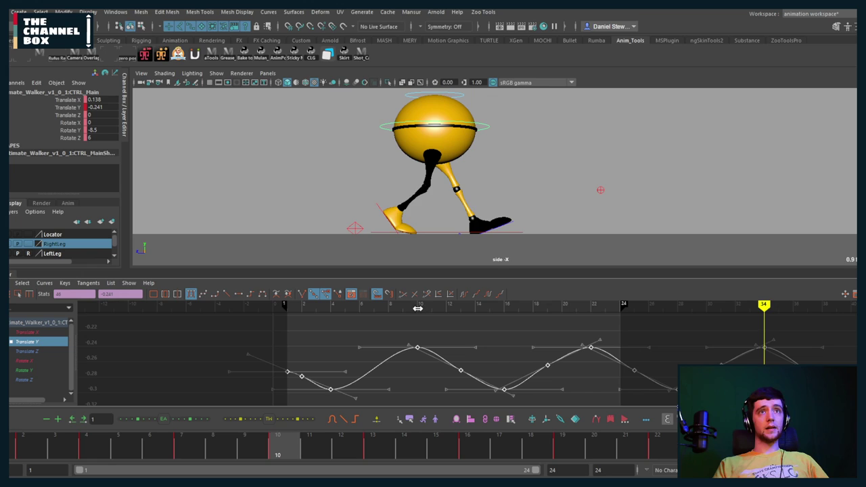
pyautogui.keyDown('shift'); pyautogui.moveTo(468, 340); pyautogui.dragTo(301, 344, button='middle'); pyautogui.keyUp('shift')
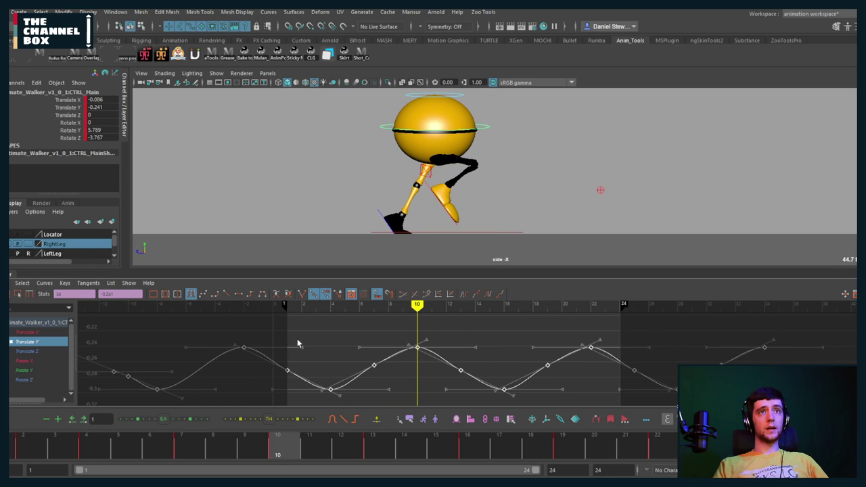
pyautogui.click(320, 332)
pyautogui.moveTo(294, 305); pyautogui.dragTo(368, 320)
pyautogui.hotkey('alt', 'v')
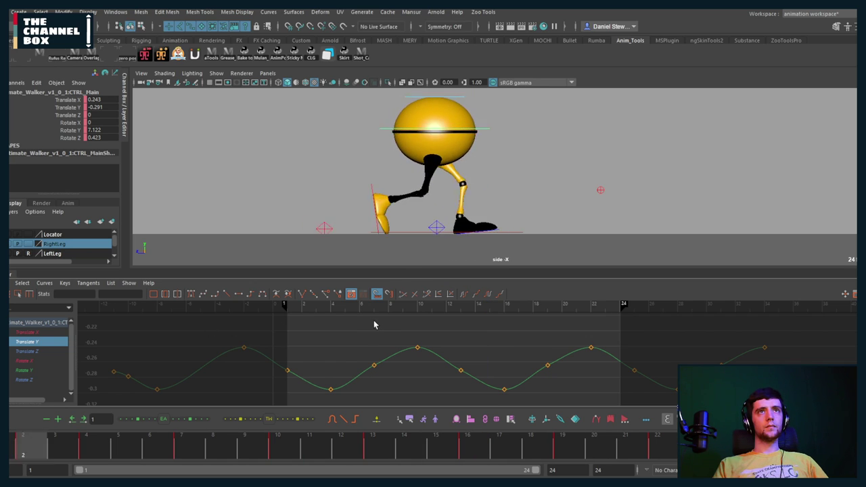
# Raise the body's Translate Y peak keys at frames -2, 10 and 22 to -0.225
pyautogui.moveTo(545, 374); pyautogui.dragTo(553, 378)
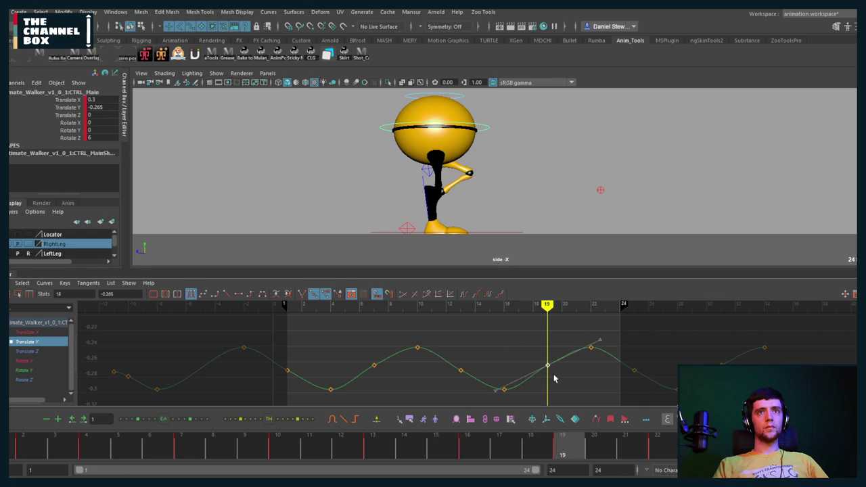
pyautogui.moveTo(198, 322); pyautogui.dragTo(630, 361)
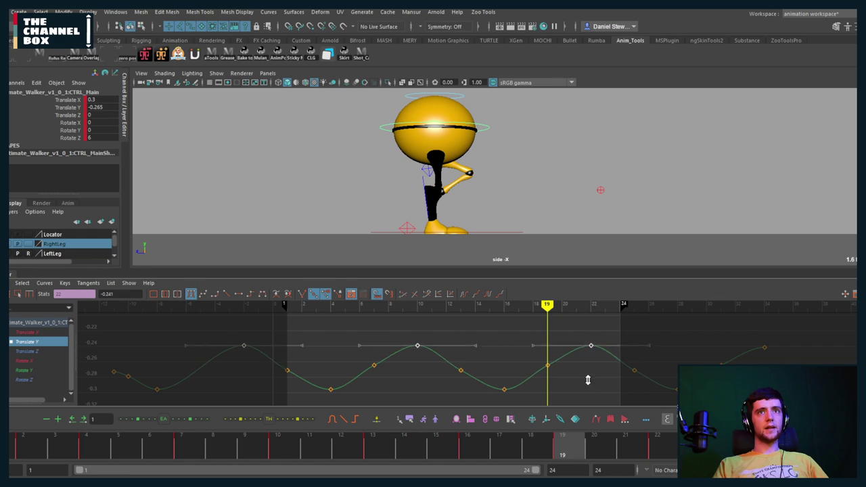
pyautogui.moveTo(587, 378); pyautogui.dragTo(587, 371, button='middle')
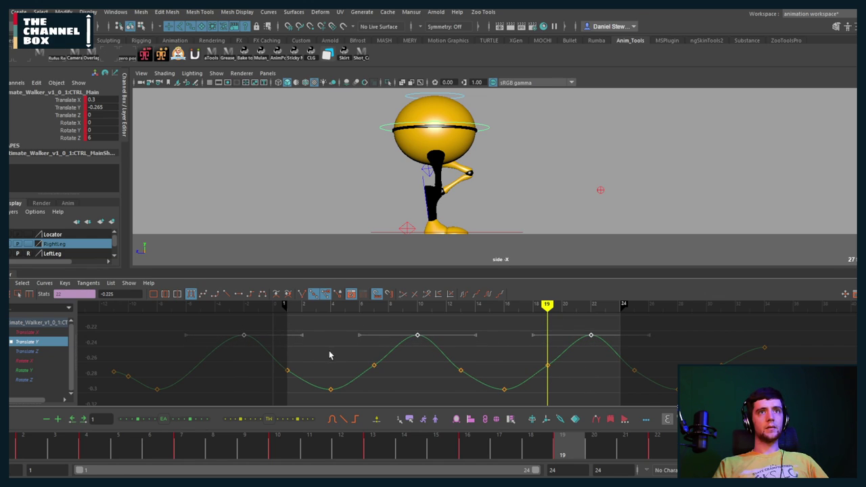
# Lower the Translate Y keys at frames 7 and 19 to -0.274 and play the walk cycle
pyautogui.moveTo(396, 372); pyautogui.dragTo(396, 372)
pyautogui.keyDown('shift'); pyautogui.moveTo(530, 352); pyautogui.dragTo(555, 376); pyautogui.keyUp('shift')
pyautogui.keyDown('shift'); pyautogui.moveTo(572, 378); pyautogui.dragTo(574, 387, button='middle'); pyautogui.keyUp('shift')
pyautogui.hotkey('alt', 'v')
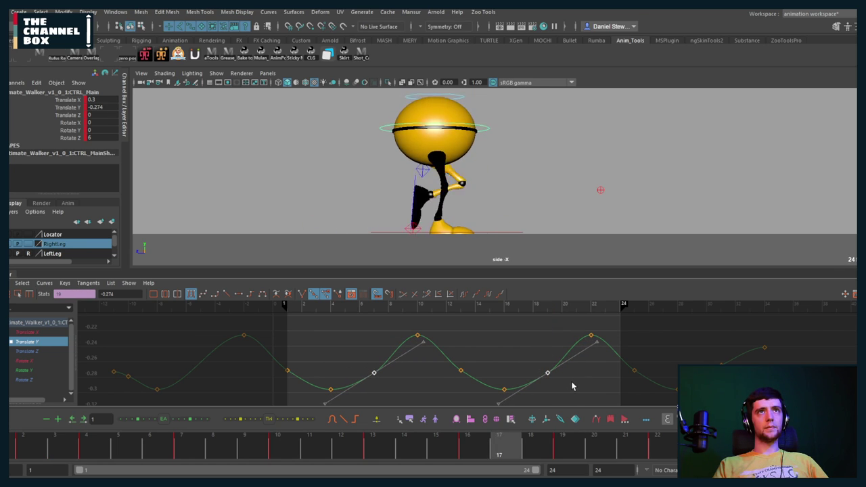
# Switch to the perspective view, orbit behind the walker, and scrub the cycle to examine the body's movement over the legs
pyautogui.moveTo(16, 452); pyautogui.dragTo(557, 450)
pyautogui.press('space')
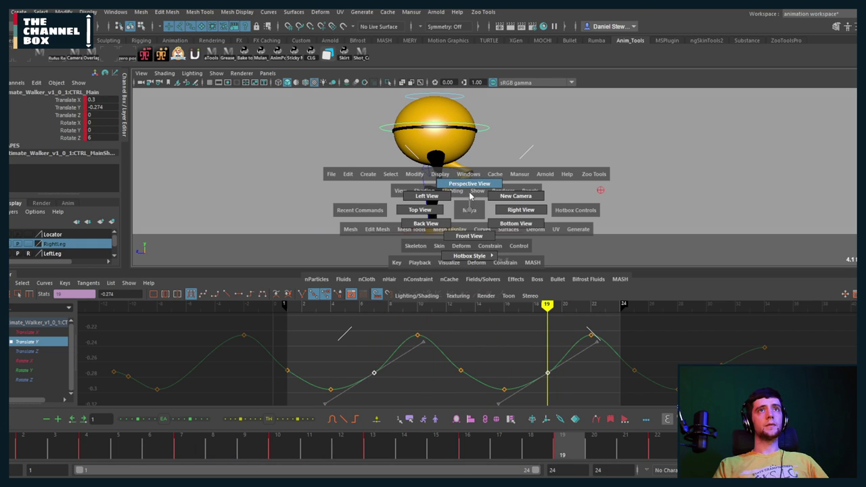
pyautogui.click(469, 183)
pyautogui.keyDown('alt'); pyautogui.moveTo(487, 203); pyautogui.dragTo(375, 204); pyautogui.keyUp('alt')
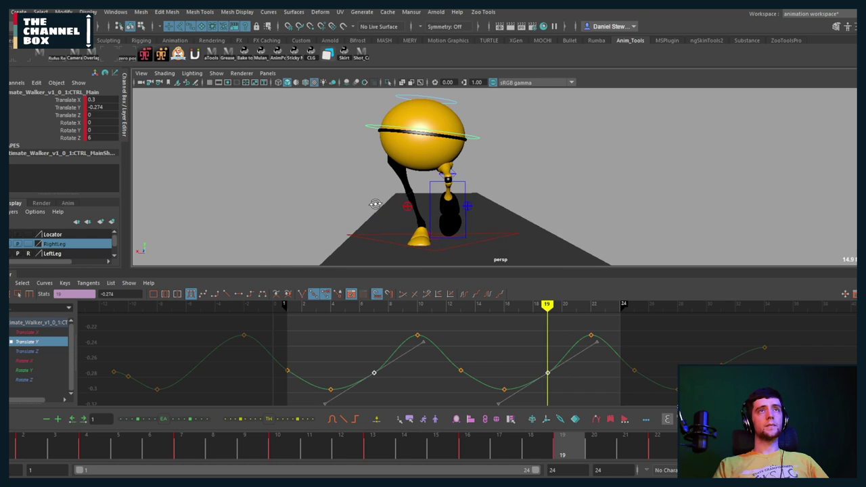
pyautogui.click(369, 127)
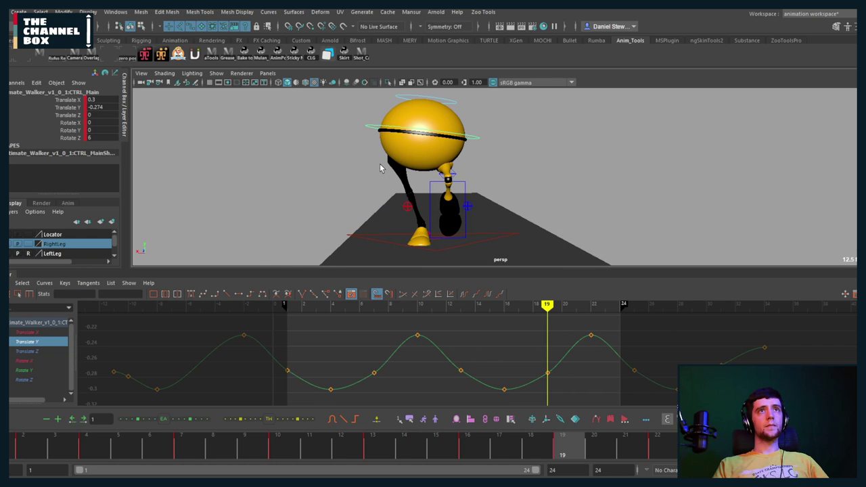
pyautogui.press('w')
pyautogui.moveTo(25, 448); pyautogui.dragTo(511, 420)
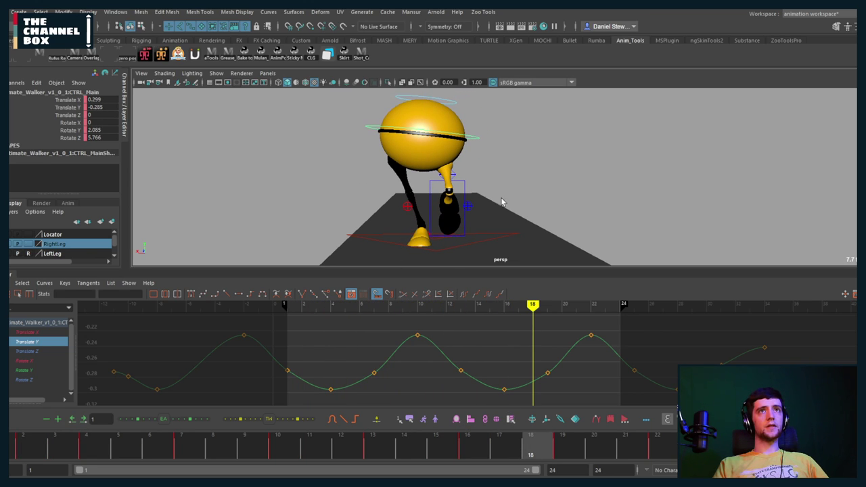
# Hide the LeftLeg layer, add the left foot control to it, and play the walk cycle in the side view
pyautogui.click(446, 196)
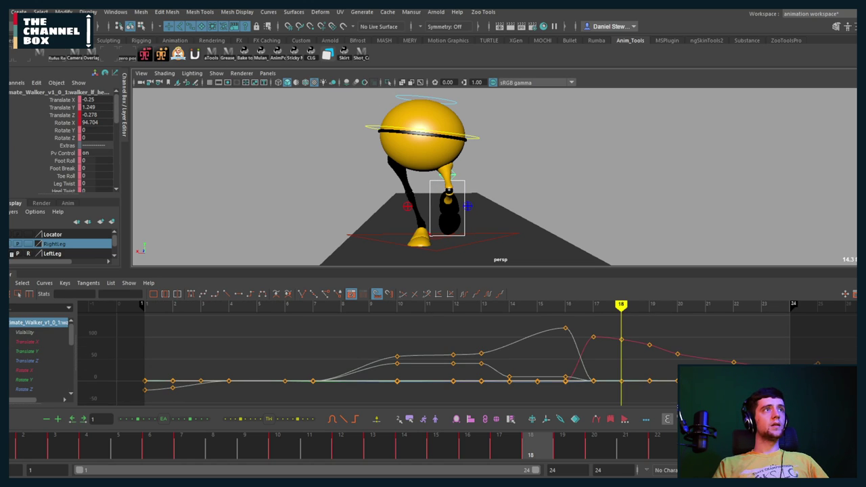
pyautogui.click(12, 253)
pyautogui.press('space')
pyautogui.moveTo(302, 193); pyautogui.dragTo(272, 179)
pyautogui.press('space')
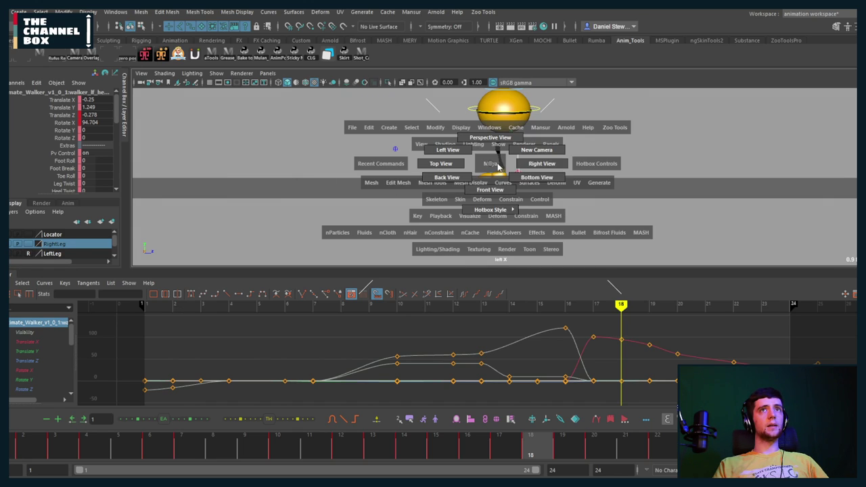
pyautogui.moveTo(487, 168); pyautogui.dragTo(541, 167)
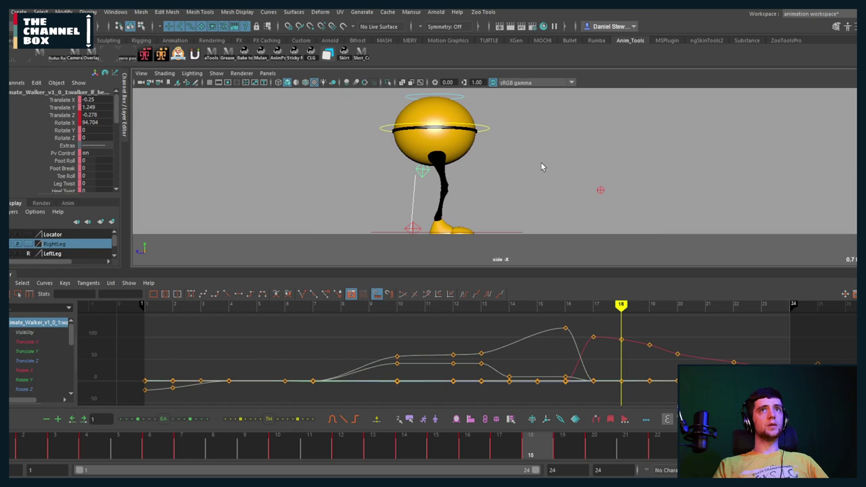
pyautogui.rightClick(50, 252)
pyautogui.click(65, 275)
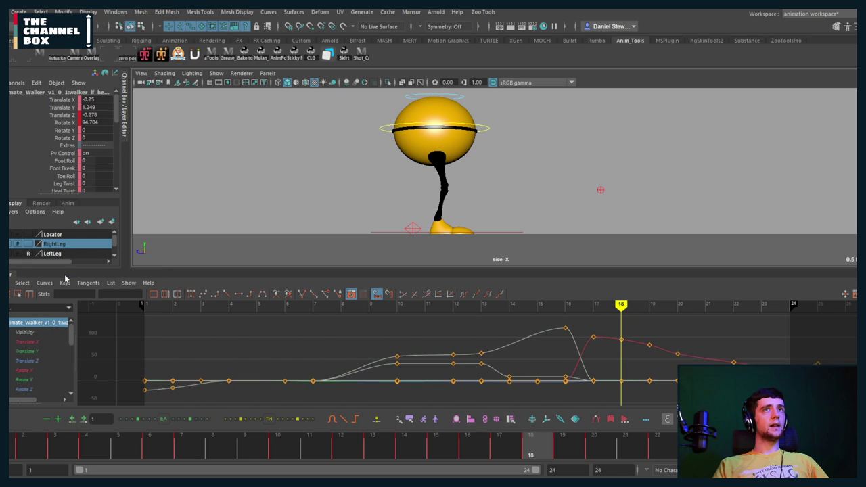
pyautogui.click(273, 186)
pyautogui.hotkey('alt', 'v')
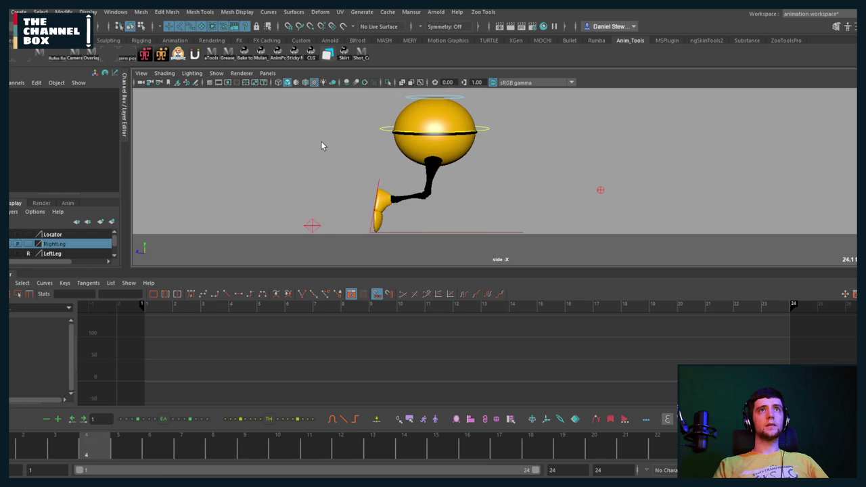
# Stretch the body's entire Translate Y curve downward, bringing its low keys to -0.323
pyautogui.click(379, 126)
pyautogui.click(27, 343)
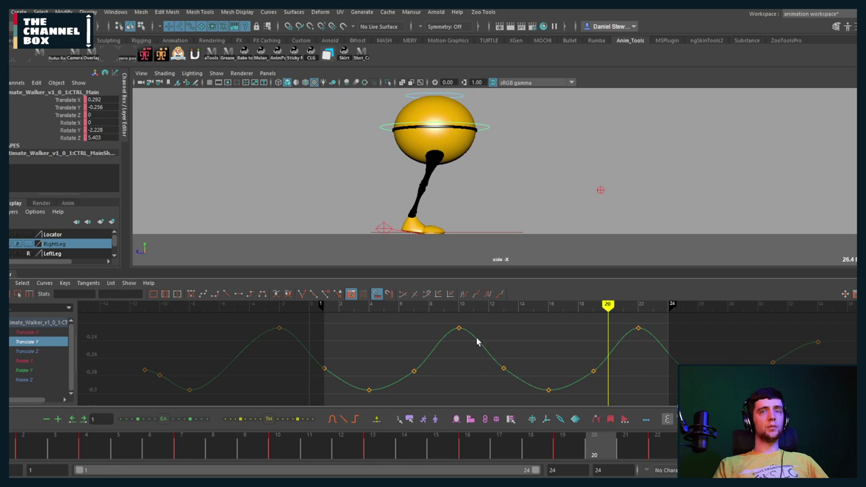
pyautogui.moveTo(475, 306); pyautogui.dragTo(519, 367)
pyautogui.scroll(-4, 482, 367)
pyautogui.moveTo(333, 351); pyautogui.dragTo(596, 395)
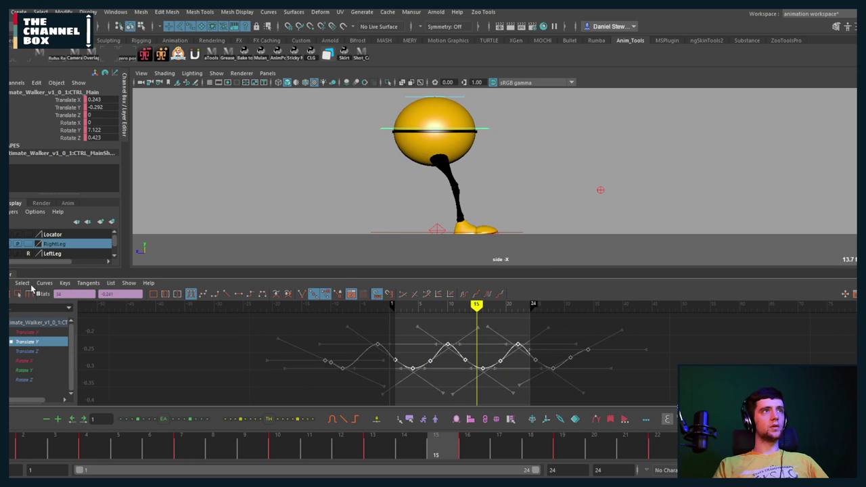
pyautogui.click(17, 295)
pyautogui.moveTo(455, 377); pyautogui.dragTo(453, 387)
pyautogui.keyDown('alt'); pyautogui.keyDown('shift'); pyautogui.moveTo(444, 376); pyautogui.dragTo(457, 376, button='right'); pyautogui.keyUp('shift'); pyautogui.keyUp('alt')
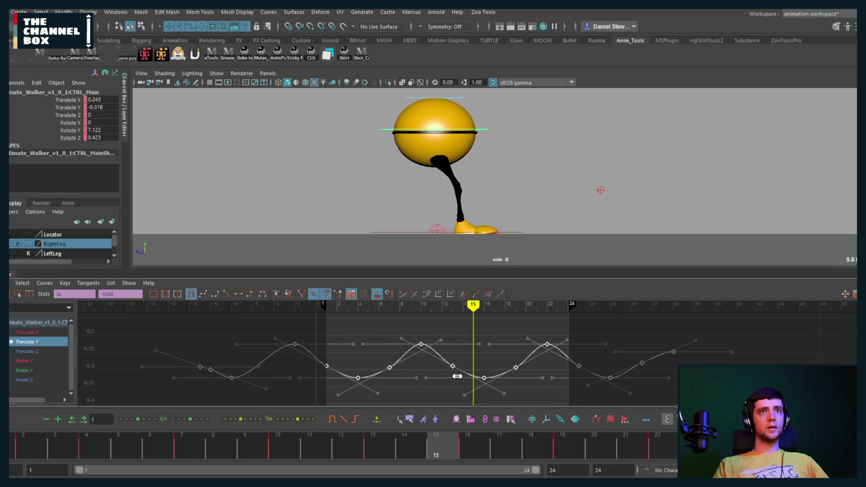
# Delete the in-between Translate Y keys, leaving only the peaks and lows, and play and scrub the walk cycle
pyautogui.click(182, 356)
pyautogui.moveTo(168, 354); pyautogui.dragTo(651, 377)
pyautogui.click(631, 377)
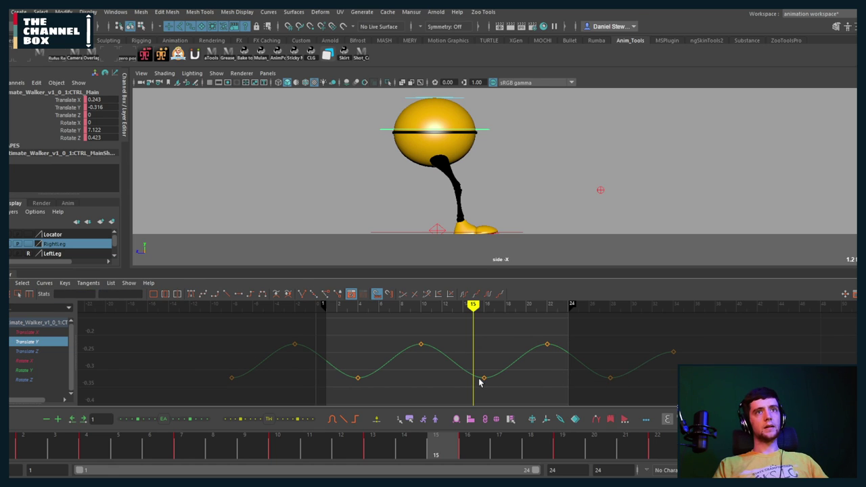
pyautogui.hotkey('alt', 'v')
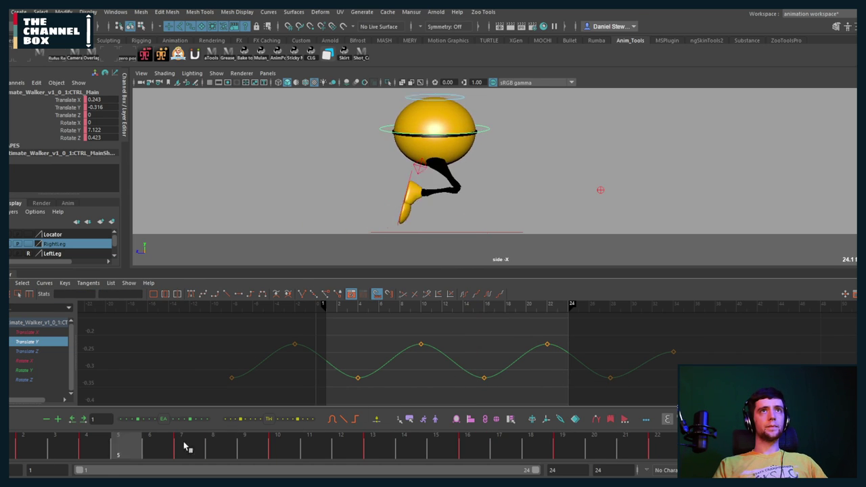
pyautogui.moveTo(15, 446); pyautogui.dragTo(144, 446)
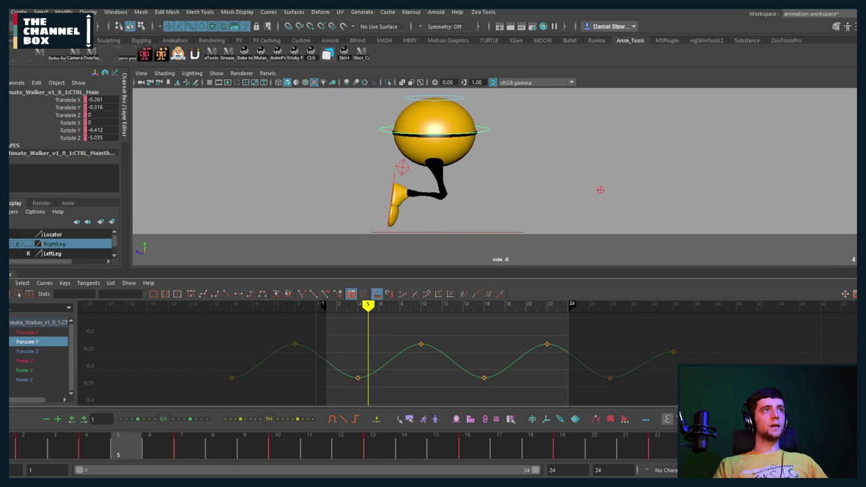
pyautogui.click(15, 445)
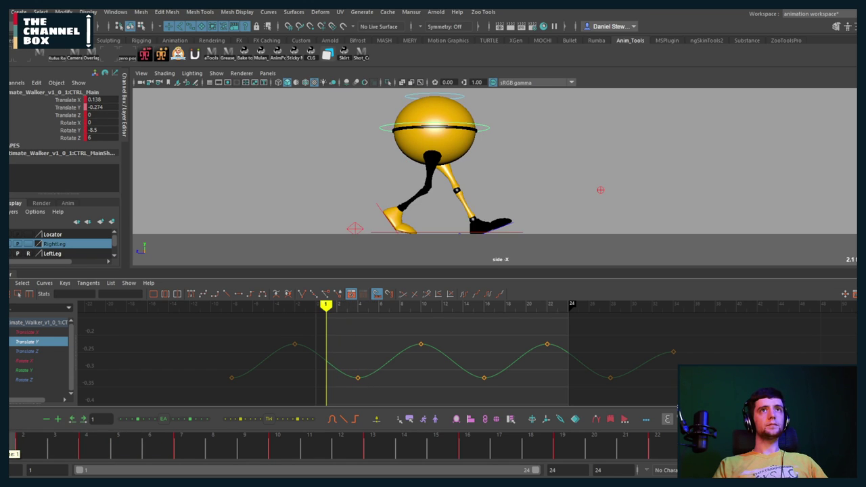
pyautogui.moveTo(15, 446); pyautogui.dragTo(468, 441)
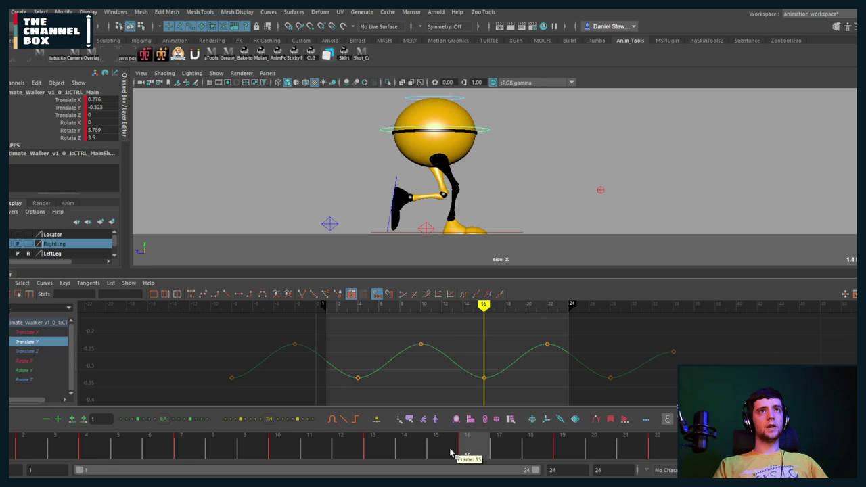
# Lower the Translate Y low keys at frames -8, 4, 16 and 28 to -0.358 and play the walk cycle
pyautogui.moveTo(194, 366); pyautogui.dragTo(669, 392)
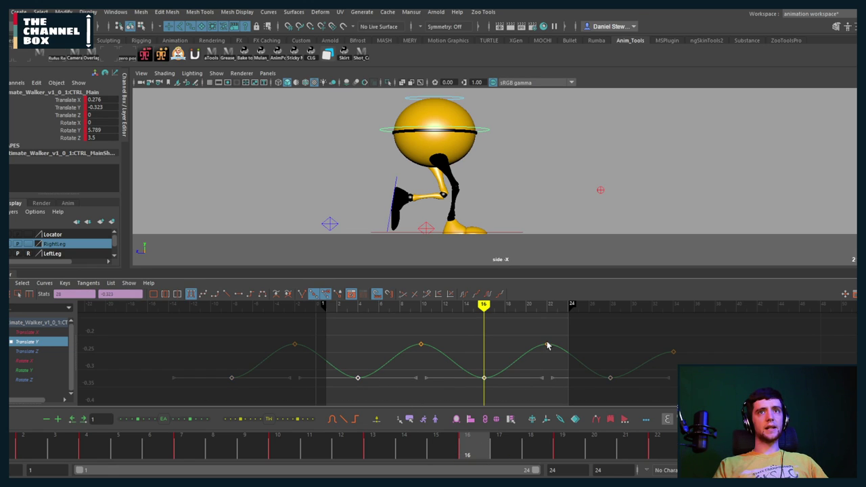
pyautogui.keyDown('shift'); pyautogui.moveTo(546, 348); pyautogui.dragTo(548, 356, button='middle'); pyautogui.keyUp('shift')
pyautogui.hotkey('alt', 'v')
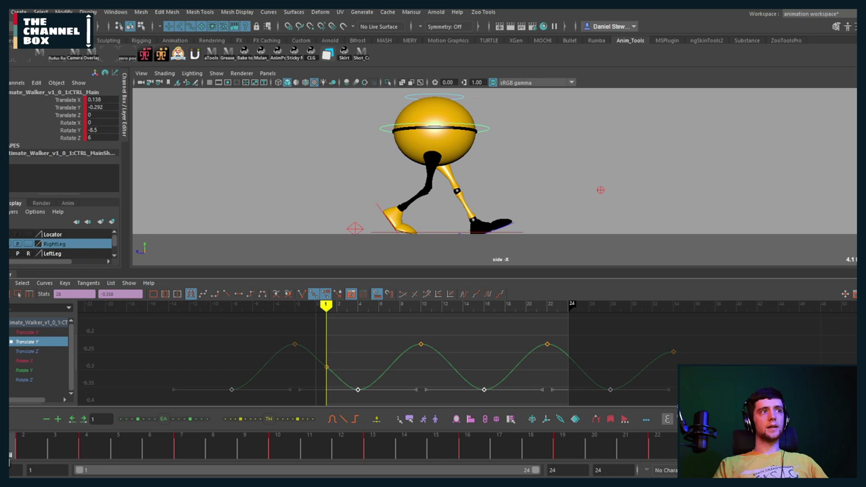
# Key the body at frames 7, 13, 19 and 25, and raise the Translate Y keys at frames 7 and 19 to -0.248
pyautogui.moveTo(45, 451); pyautogui.dragTo(178, 451)
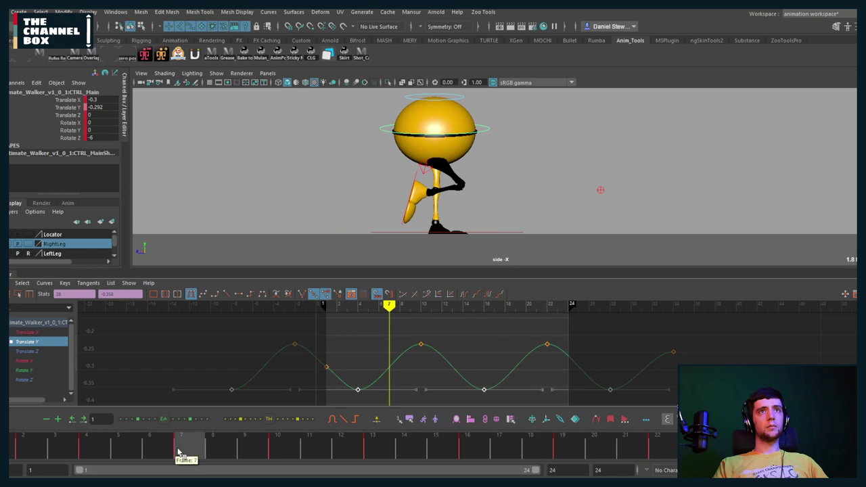
pyautogui.press('s')
pyautogui.moveTo(378, 356); pyautogui.dragTo(399, 378)
pyautogui.moveTo(400, 376)
pyautogui.keyDown('shift'); pyautogui.mouseDown(button='middle')
pyautogui.moveTo(405, 442)
pyautogui.moveTo(396, 361)
pyautogui.mouseUp(button='middle'); pyautogui.keyUp('shift')
pyautogui.scroll(-2, 445, 220)
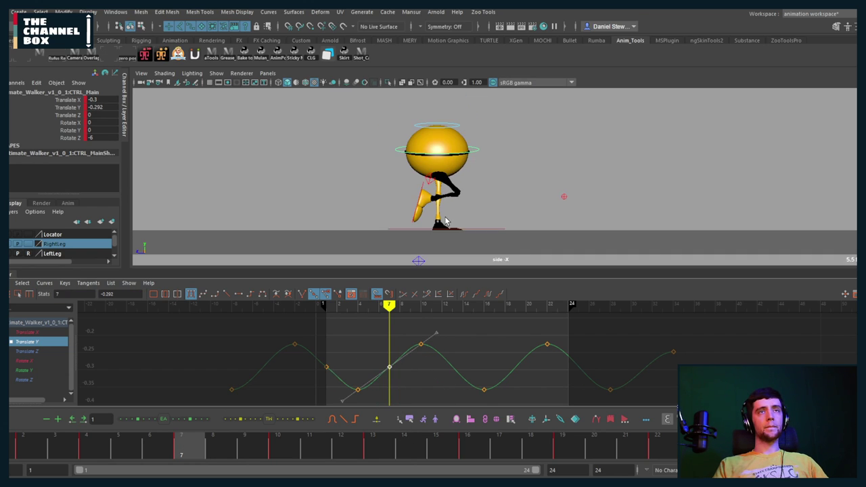
pyautogui.keyDown('alt'); pyautogui.moveTo(445, 221); pyautogui.dragTo(431, 210, button='middle'); pyautogui.keyUp('alt')
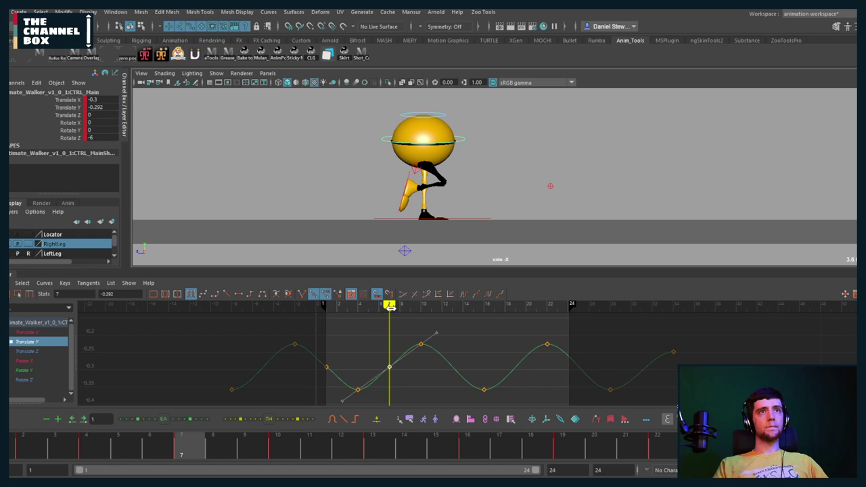
pyautogui.moveTo(389, 306)
pyautogui.mouseDown()
pyautogui.moveTo(578, 308)
pyautogui.moveTo(515, 317)
pyautogui.mouseUp()
pyautogui.press('s')
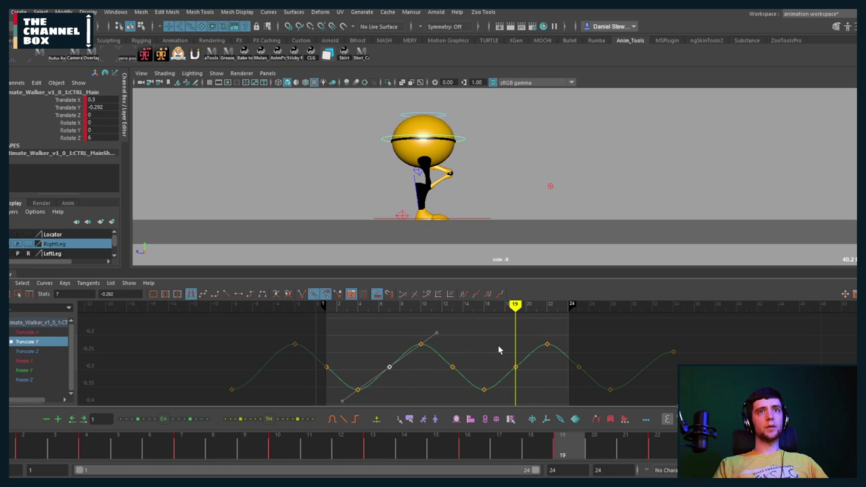
pyautogui.keyDown('shift'); pyautogui.moveTo(498, 349); pyautogui.dragTo(533, 386); pyautogui.keyUp('shift')
pyautogui.keyDown('shift'); pyautogui.moveTo(534, 386); pyautogui.dragTo(533, 375, button='middle'); pyautogui.keyUp('shift')
# Lower the body's Translate Y keys at frames 1, 13 and 25 to -0.328
pyautogui.moveTo(429, 306); pyautogui.dragTo(451, 307)
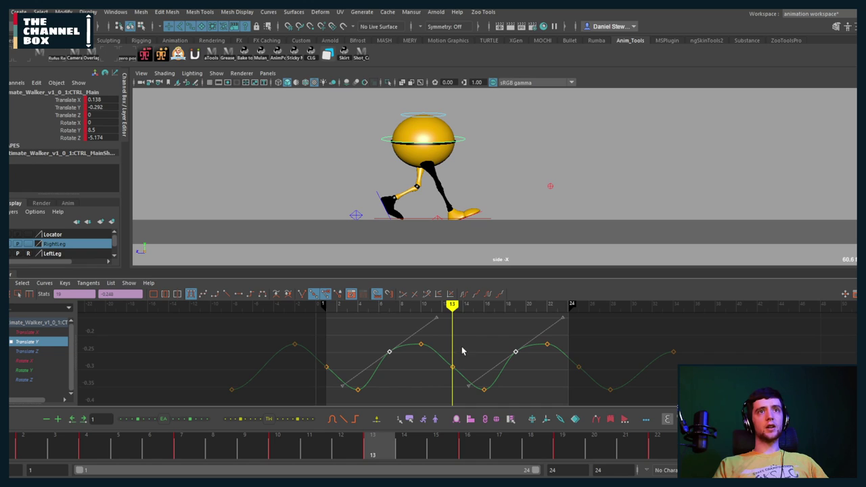
pyautogui.moveTo(461, 351); pyautogui.dragTo(448, 382)
pyautogui.keyDown('shift'); pyautogui.moveTo(575, 376); pyautogui.dragTo(575, 377); pyautogui.keyUp('shift')
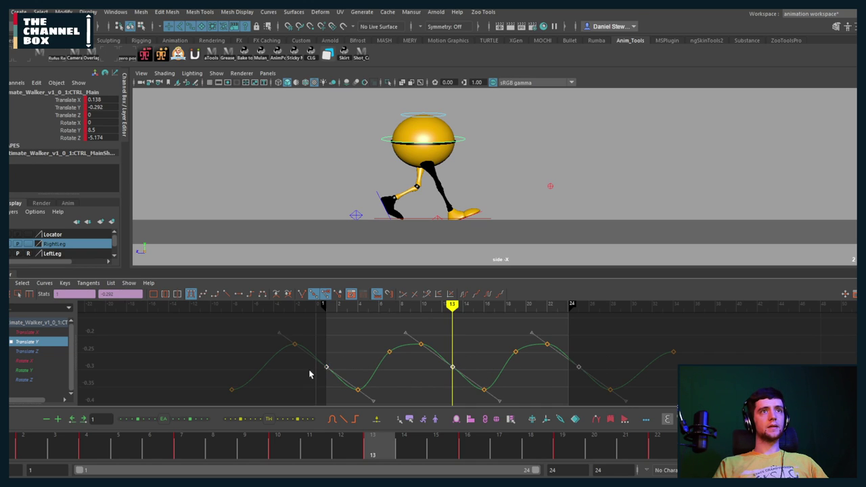
pyautogui.moveTo(352, 337)
pyautogui.mouseDown(button='middle')
pyautogui.moveTo(352, 359)
pyautogui.moveTo(354, 348)
pyautogui.mouseUp(button='middle')
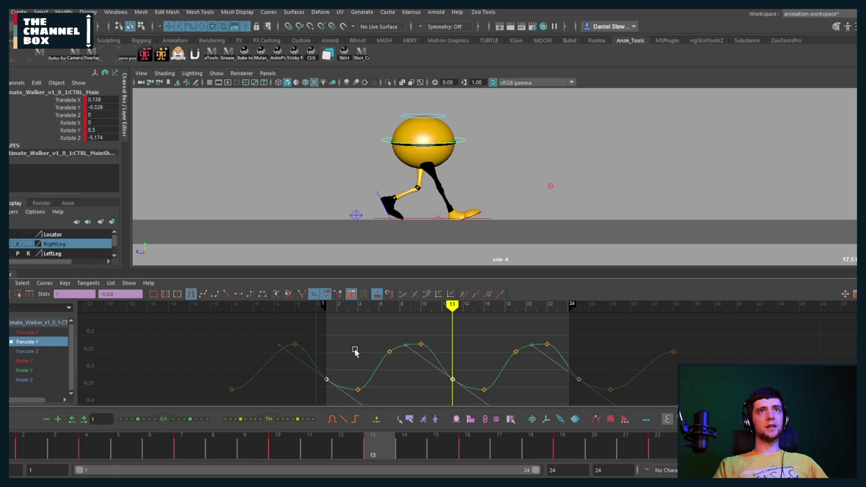
pyautogui.click(391, 342)
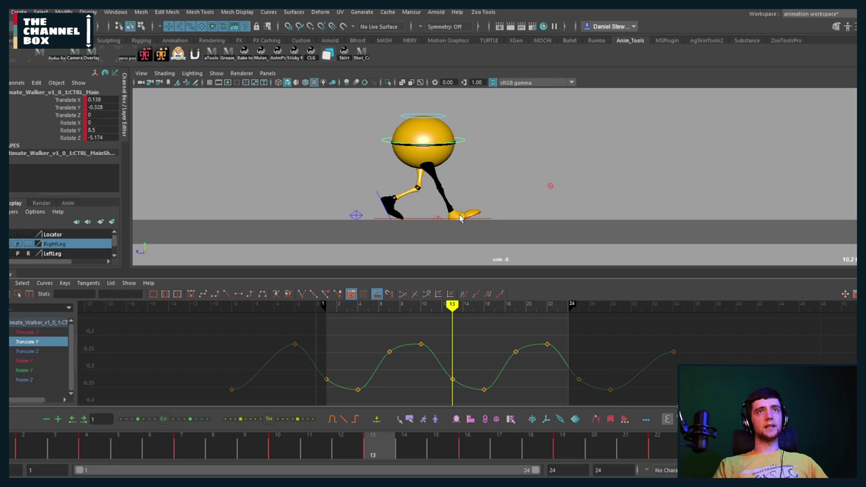
# Play the walk cycle and scrub through it up to frame 22 to check the right leg against the body height
pyautogui.hotkey('alt', 'v')
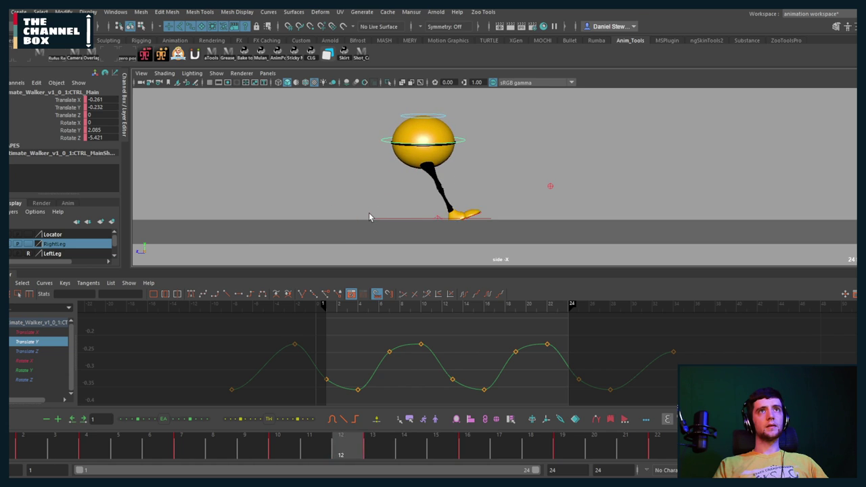
pyautogui.press('Escape')
pyautogui.moveTo(50, 451); pyautogui.dragTo(564, 452)
pyautogui.moveTo(593, 451); pyautogui.dragTo(663, 456)
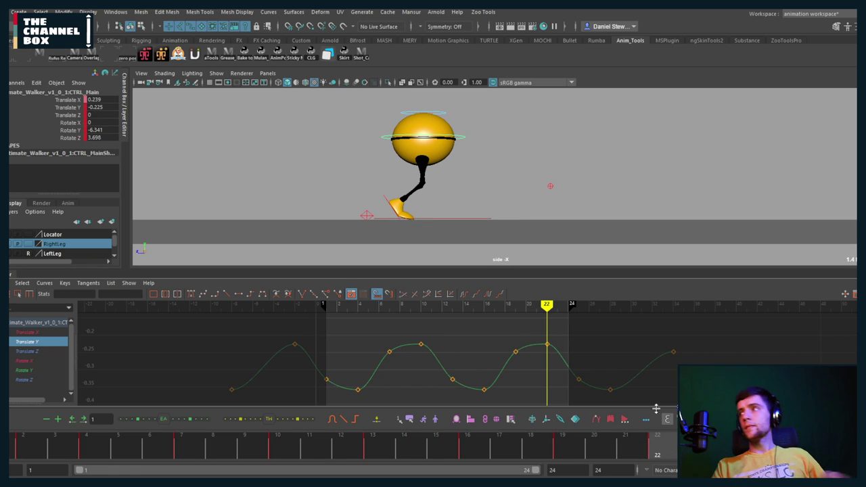
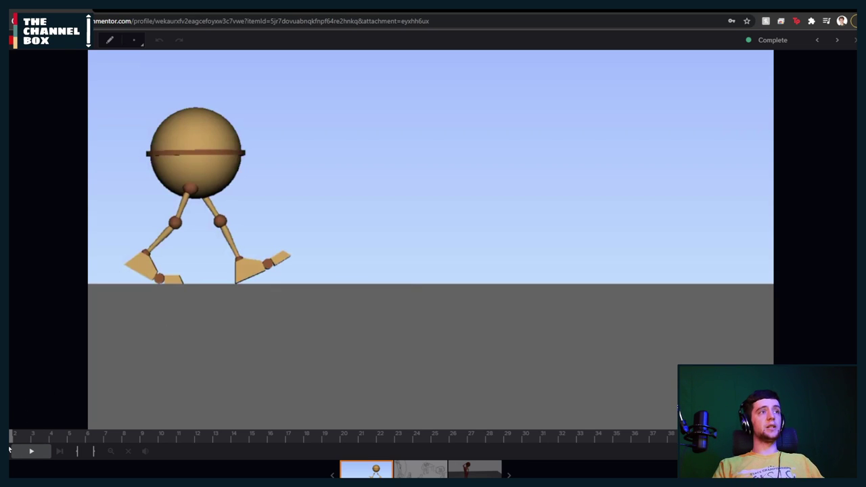
# Scrub and play the walker clip on the review page to examine its body movement, returning to the first frame
pyautogui.moveTo(10, 438); pyautogui.dragTo(109, 434)
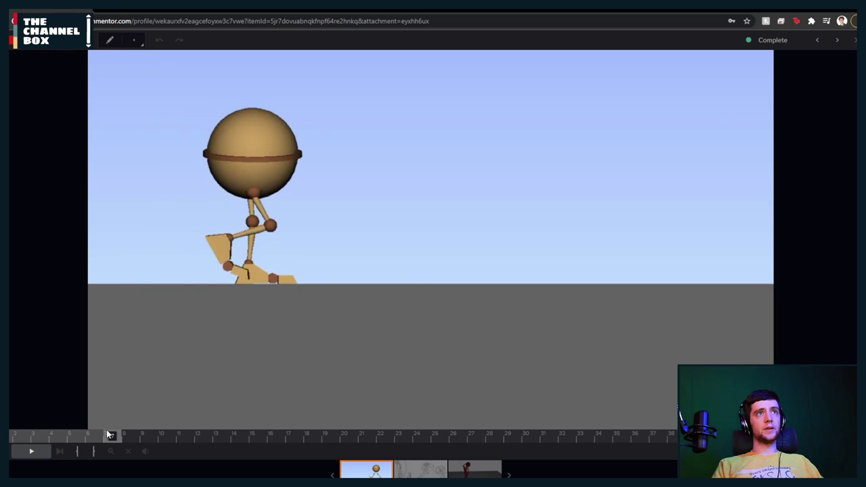
pyautogui.moveTo(148, 432); pyautogui.dragTo(11, 431)
pyautogui.press('space')
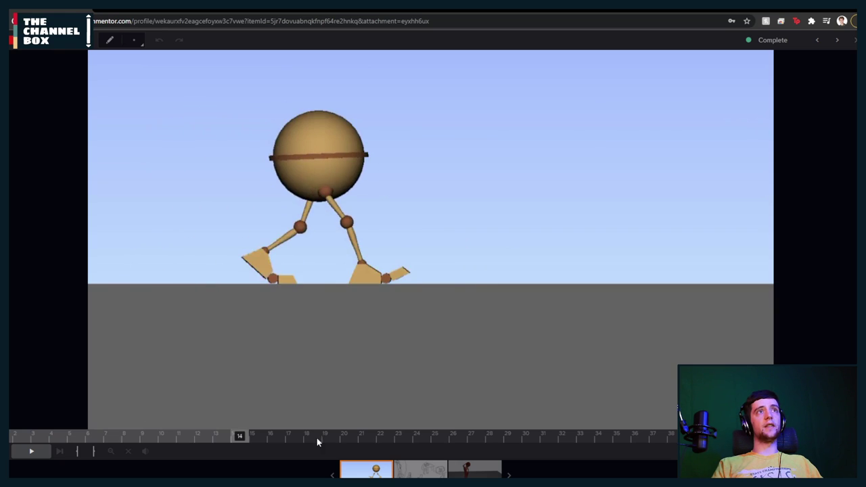
pyautogui.click(585, 436)
pyautogui.moveTo(633, 438); pyautogui.dragTo(13, 406)
pyautogui.press('space')
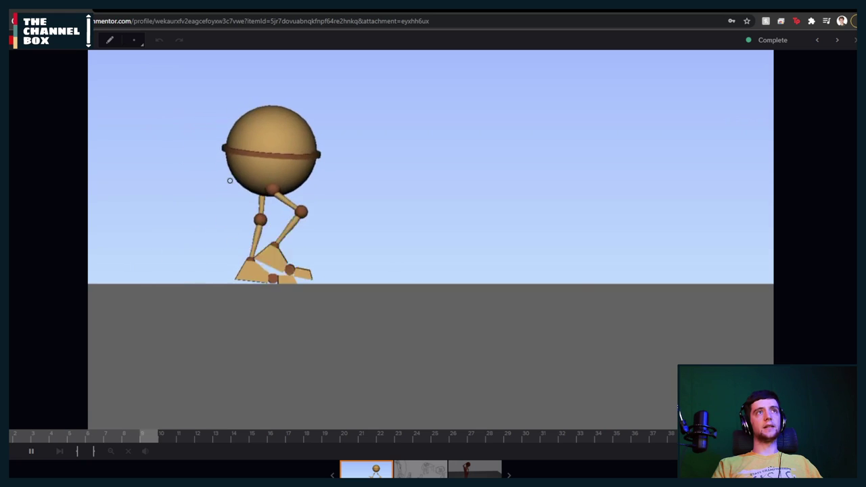
pyautogui.press('space')
pyautogui.click(14, 439)
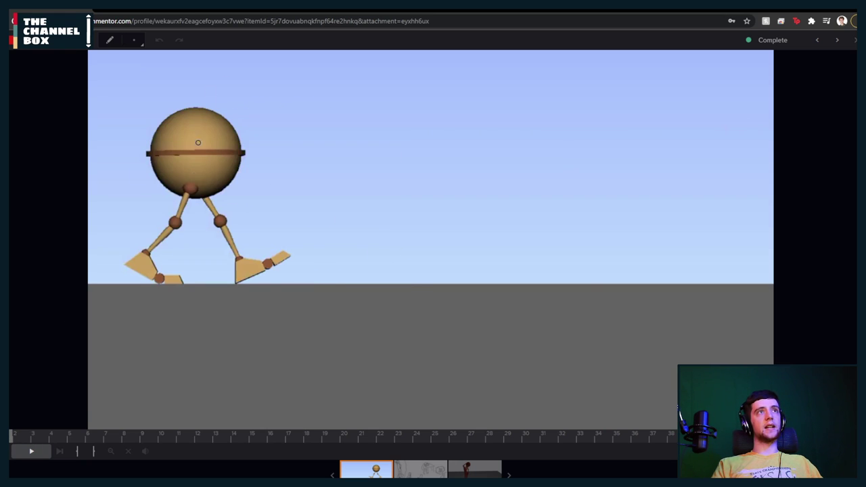
# Mark the center of the walker's body on the clip's first frame and flip the image horizontally
pyautogui.click(191, 155)
pyautogui.press('f')
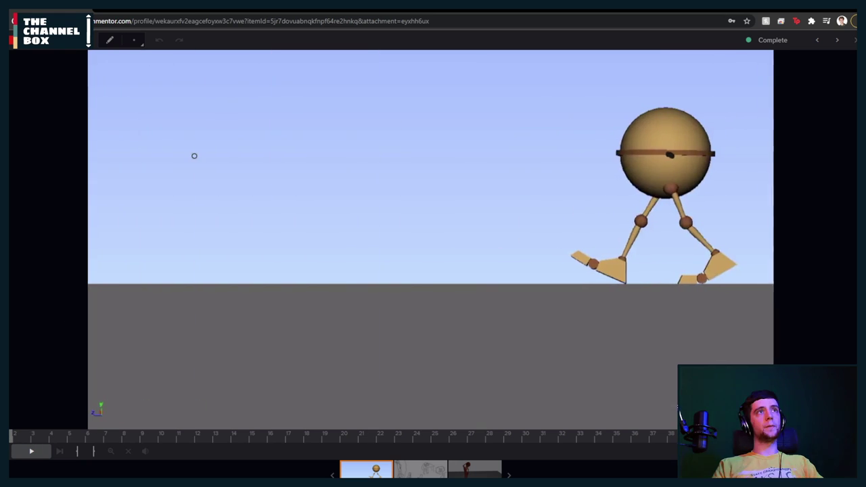
# Try a straight horizontal line from the sky to the body's centre, and undo it
pyautogui.keyDown('shift'); pyautogui.click(194, 155); pyautogui.keyUp('shift')
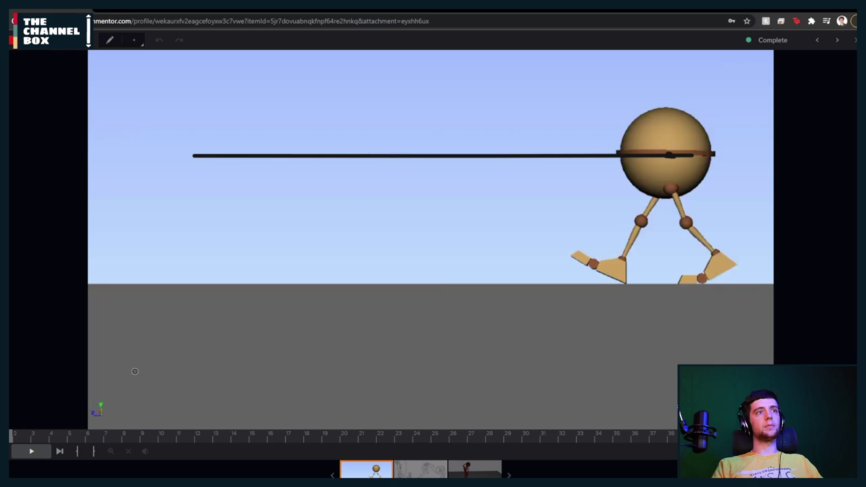
pyautogui.hotkey('ctrl', 'z')
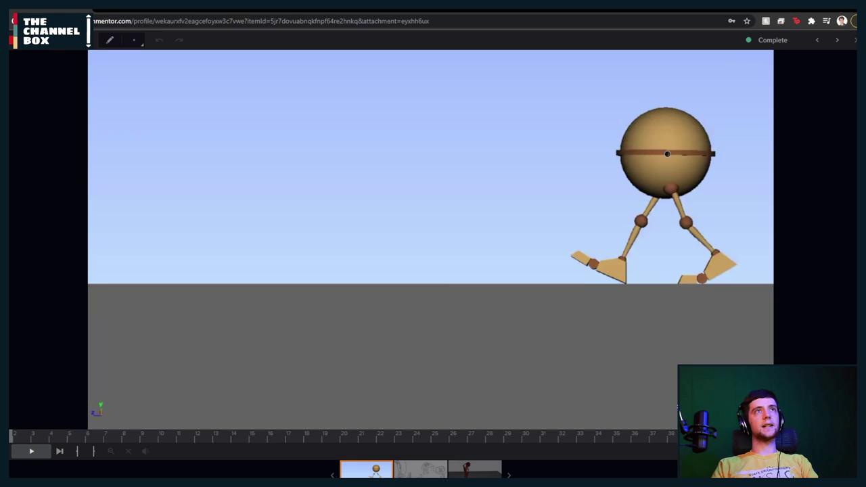
# Mark the centre of the walker's body with a dot on frames 4, 7, 10 and 13 of the walk reference
pyautogui.click(639, 161)
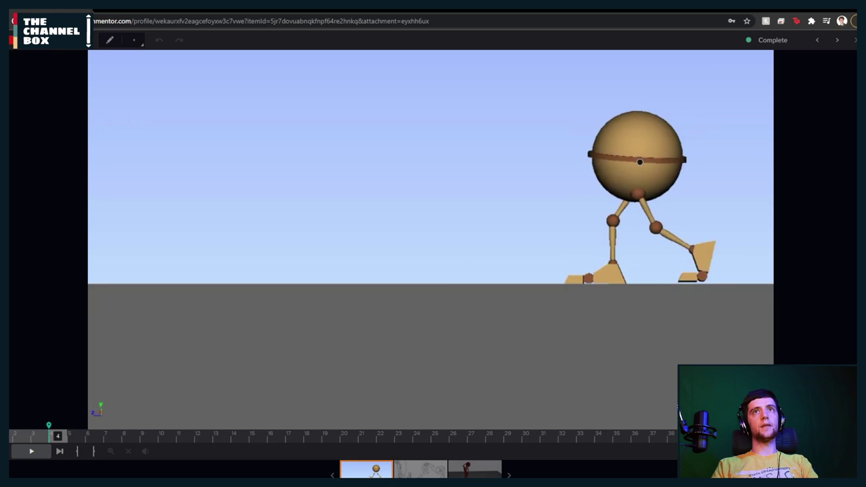
pyautogui.press('Right')
pyautogui.press('Right')
pyautogui.press('Right')
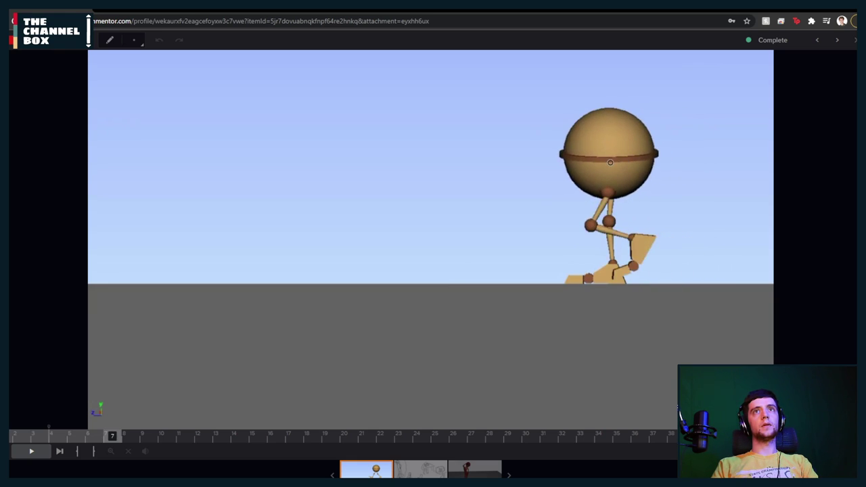
pyautogui.press('Right')
pyautogui.press('Right')
pyautogui.press('Right')
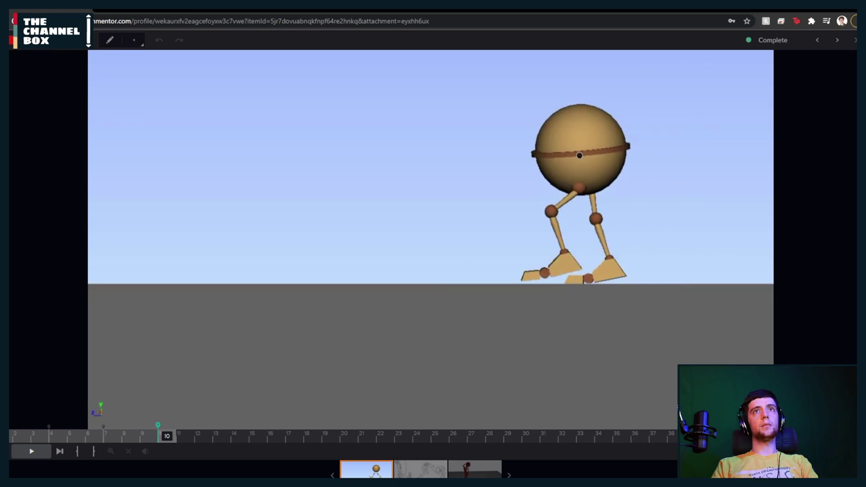
pyautogui.press('Right')
pyautogui.press('Right')
pyautogui.press('Right')
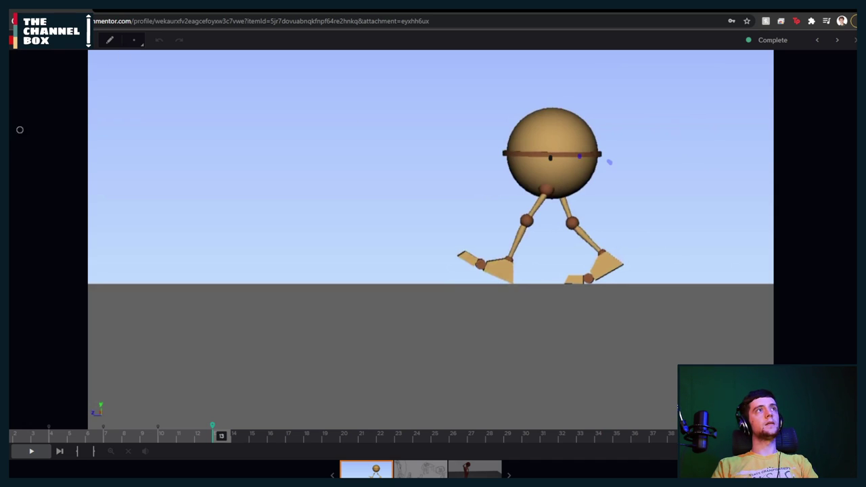
# Turn on ghosting for the annotations by drawings, so dots from neighbouring frames show, with 5 drawings after
pyautogui.press('o')
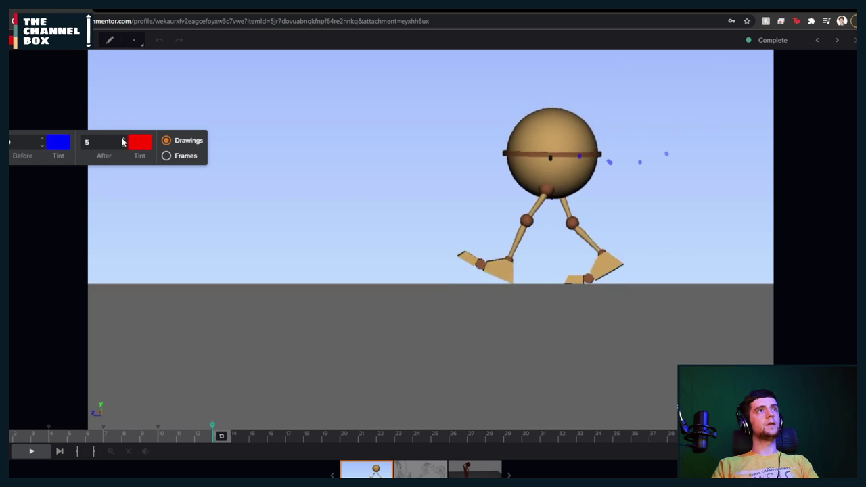
pyautogui.click(65, 187)
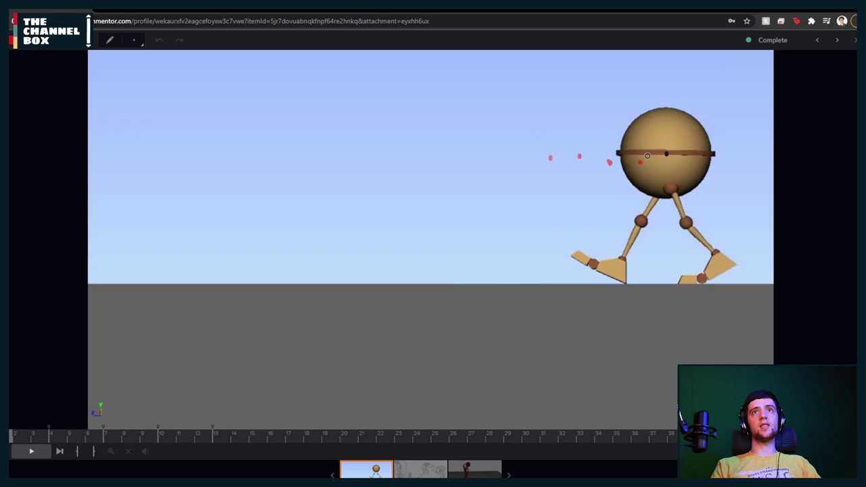
# Step through the reference from frame 1 to frame 13 to examine how the body dots rise and fall
pyautogui.press('Right')
pyautogui.press('Right')
pyautogui.press('Right')
pyautogui.press('Right')
pyautogui.press('Right')
pyautogui.press('Right')
pyautogui.press('Right')
pyautogui.press('Right')
pyautogui.press('Right')
pyautogui.press('Right')
pyautogui.press('Right')
pyautogui.press('Right')
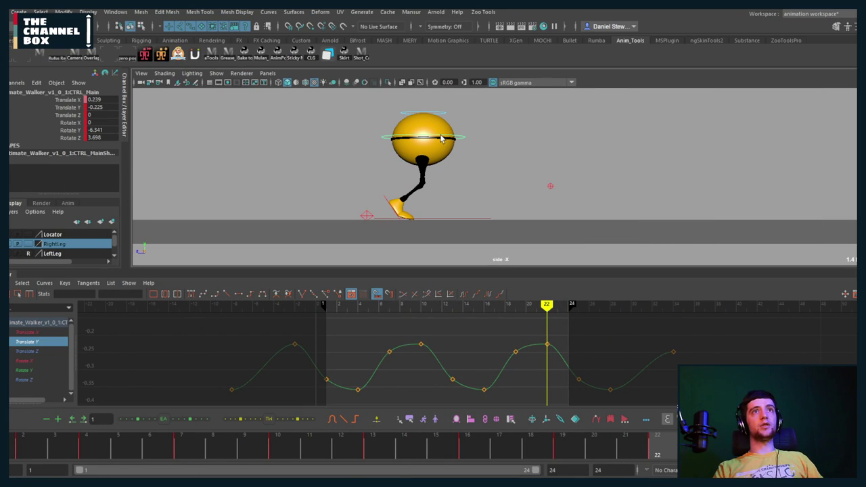
# Switch to Maya and try moving the walker's main body control vertically at frame 22, undoing the change
pyautogui.press('w')
pyautogui.moveTo(425, 128); pyautogui.dragTo(416, 83)
pyautogui.hotkey('ctrl', 'z')
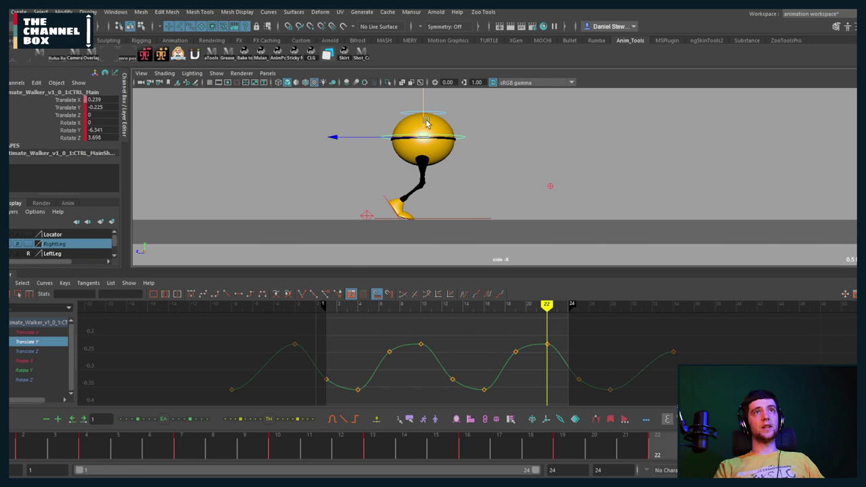
pyautogui.moveTo(425, 124)
pyautogui.mouseDown()
pyautogui.moveTo(422, 113)
pyautogui.moveTo(418, 134)
pyautogui.moveTo(414, 115)
pyautogui.moveTo(414, 127)
pyautogui.mouseUp()
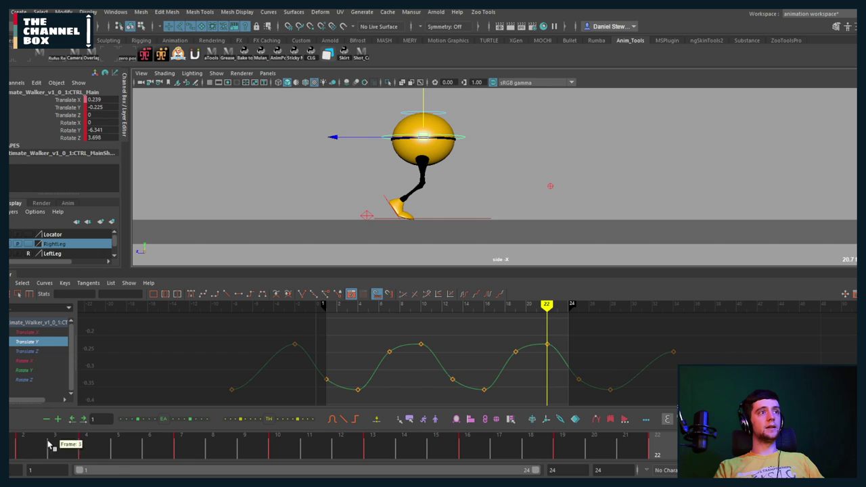
# Play the walk cycle from the start to check the body's up-and-down motion
pyautogui.click(16, 449)
pyautogui.hotkey('alt', 'v')
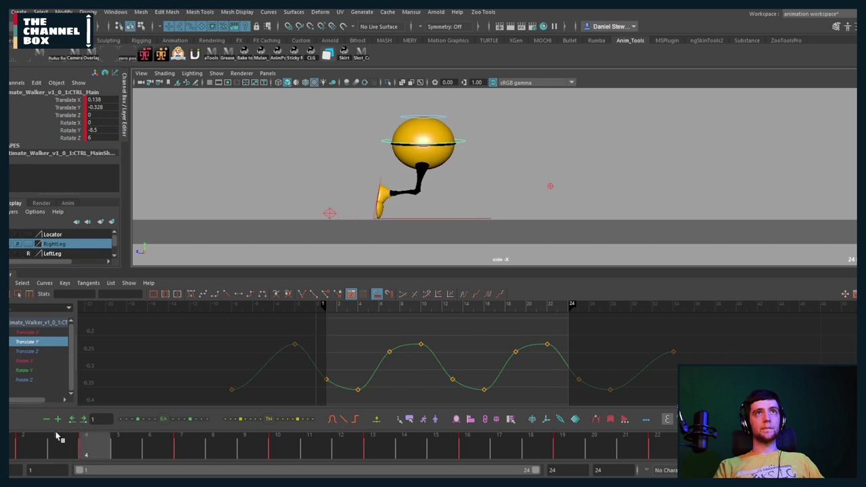
pyautogui.hotkey('alt', 'v')
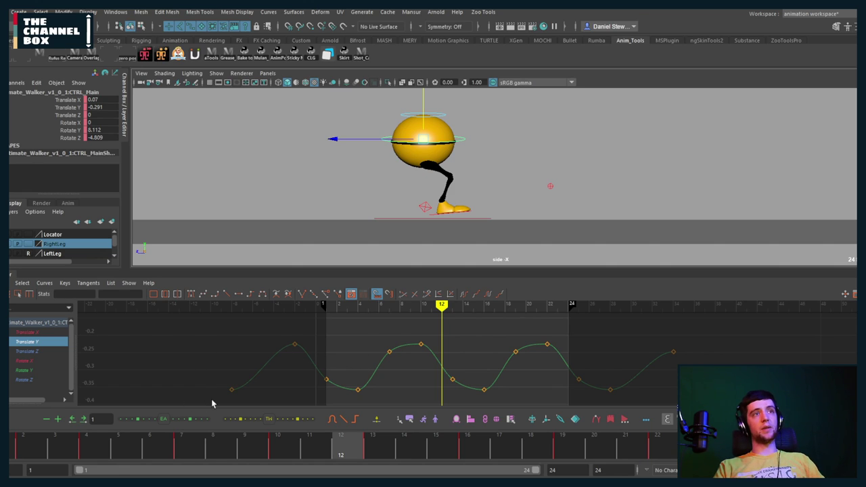
# Delete the main control's Translate Y keys before frame 1 and after frame 25
pyautogui.moveTo(211, 403); pyautogui.dragTo(303, 333)
pyautogui.press('Delete')
pyautogui.moveTo(626, 324); pyautogui.dragTo(607, 402)
pyautogui.press('Delete')
pyautogui.press('Delete')
# Scale the main control's whole Translate Y curve down to span about -0.28 to -0.35, and play it back
pyautogui.click(332, 391)
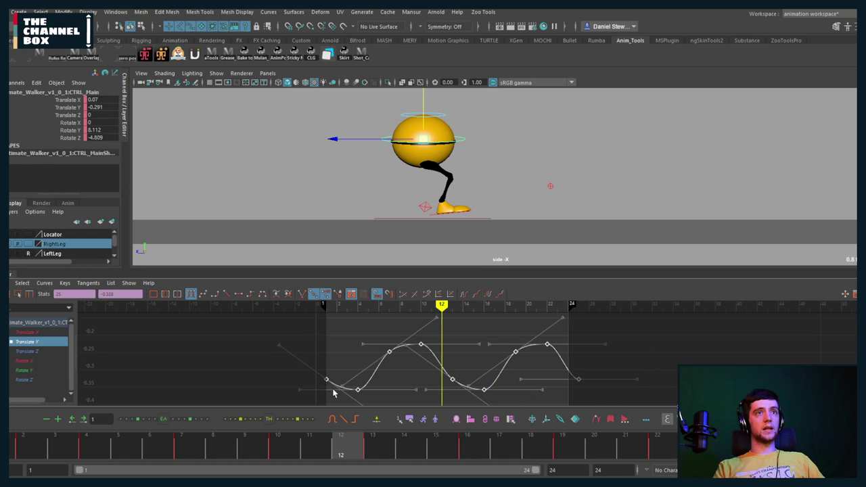
pyautogui.click(17, 294)
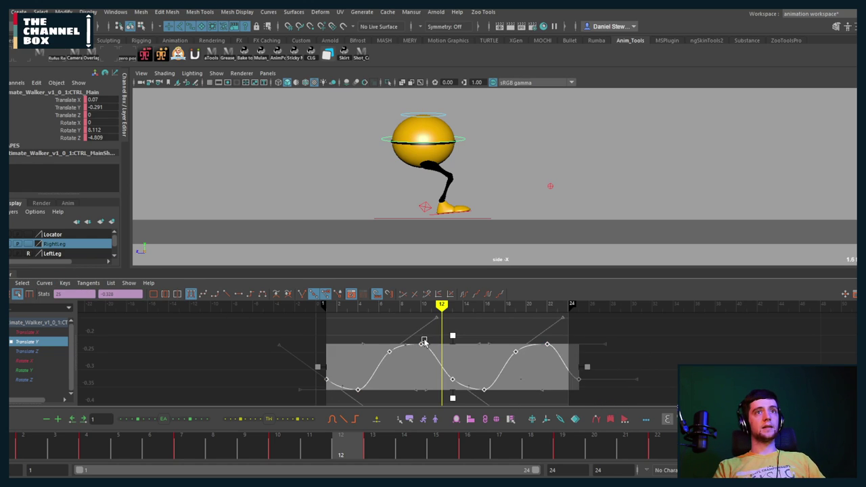
pyautogui.moveTo(451, 335); pyautogui.dragTo(451, 350)
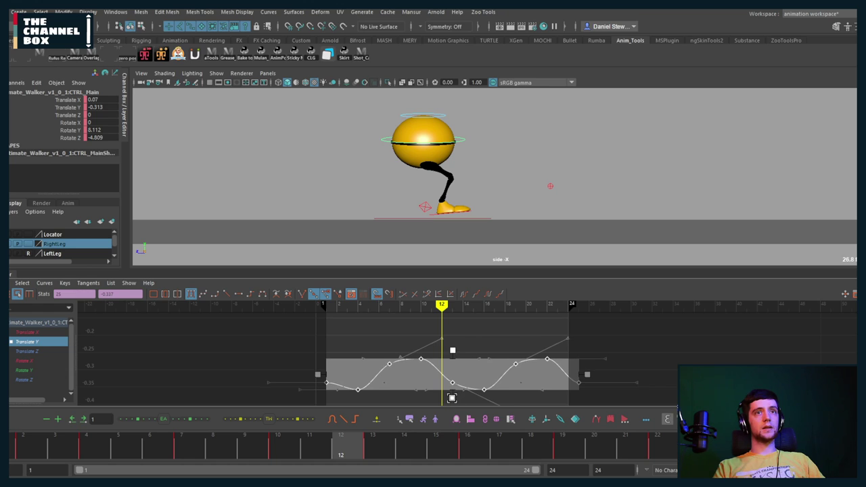
pyautogui.moveTo(451, 396); pyautogui.dragTo(451, 396)
pyautogui.hotkey('alt', 'v')
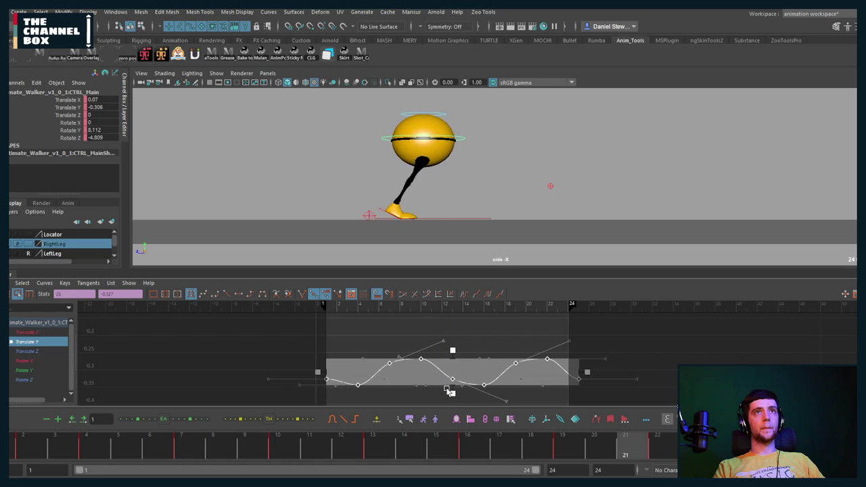
pyautogui.hotkey('alt', 'shift', 'v')
# Select the right foot control and scrub from frame 1 to frame 10 to examine the foot's swing
pyautogui.keyDown('alt'); pyautogui.moveTo(404, 205); pyautogui.dragTo(435, 191, button='right'); pyautogui.keyUp('alt')
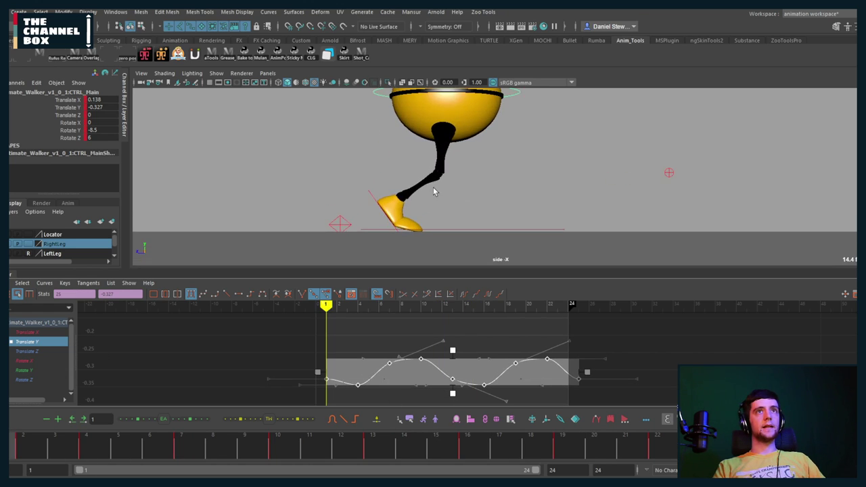
pyautogui.keyDown('alt'); pyautogui.moveTo(435, 191); pyautogui.dragTo(389, 217, button='middle'); pyautogui.keyUp('alt')
pyautogui.click(288, 245)
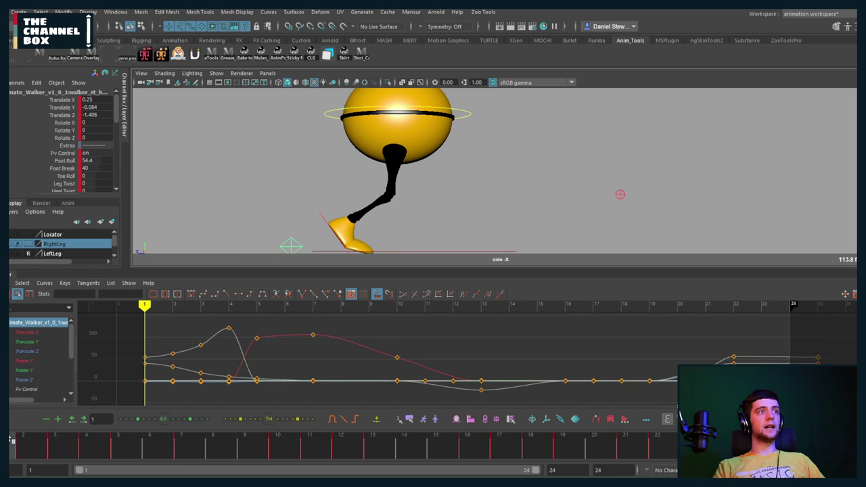
pyautogui.moveTo(10, 446); pyautogui.dragTo(292, 438)
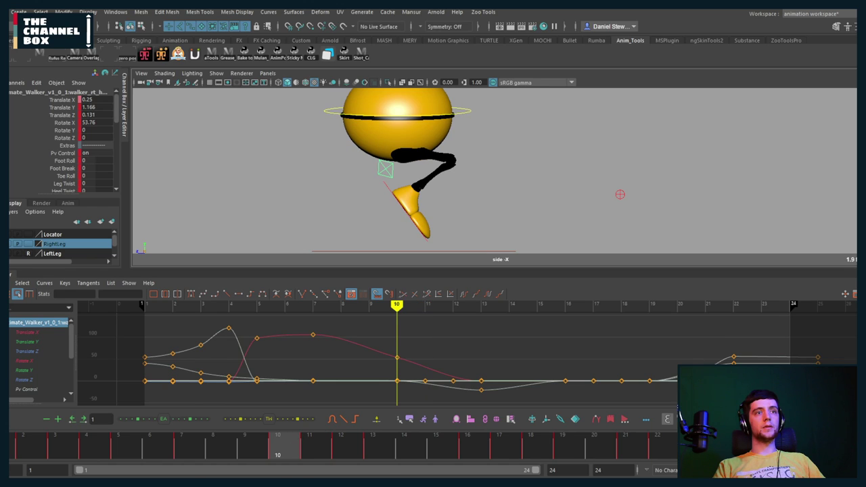
# Switch to the walk reference in the browser and scrub from frame 13 to frame 22 to examine the passing foot
pyautogui.click(344, 458)
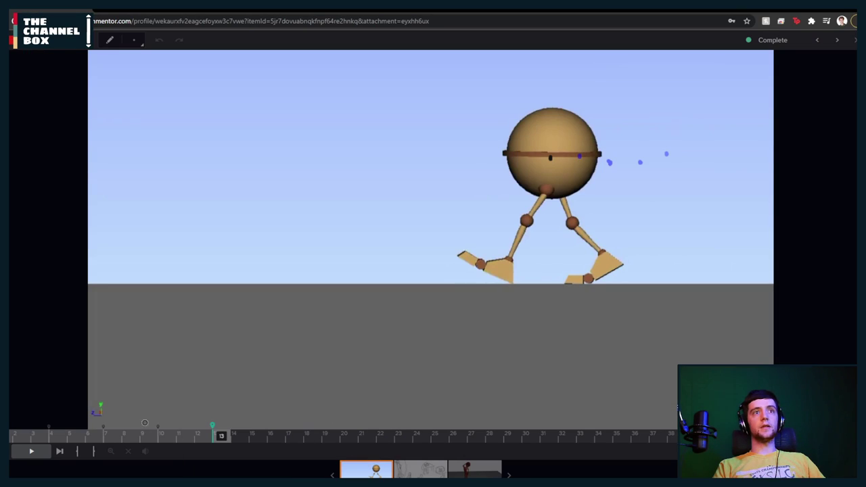
pyautogui.moveTo(230, 444); pyautogui.dragTo(385, 433)
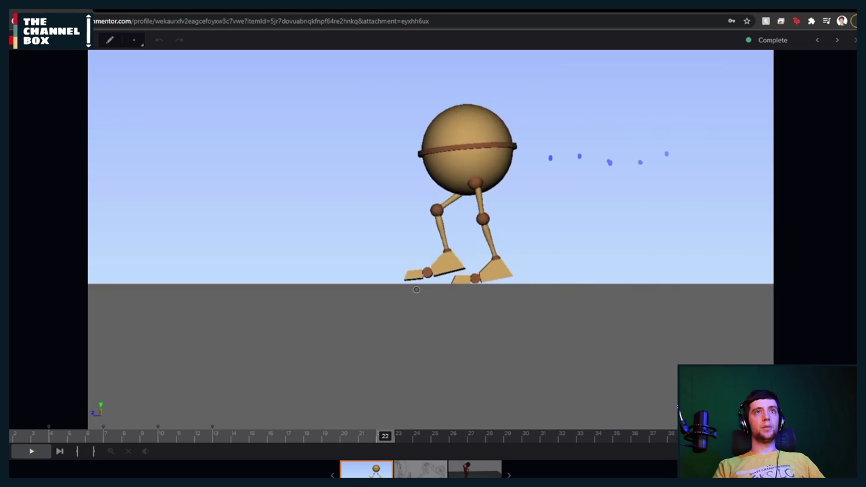
pyautogui.moveTo(399, 281)
pyautogui.mouseDown()
pyautogui.moveTo(462, 272)
pyautogui.moveTo(440, 207)
pyautogui.moveTo(462, 192)
pyautogui.mouseUp()
# Play the walk reference repeatedly from the start to study how high the foot lifts during the step
pyautogui.press('space')
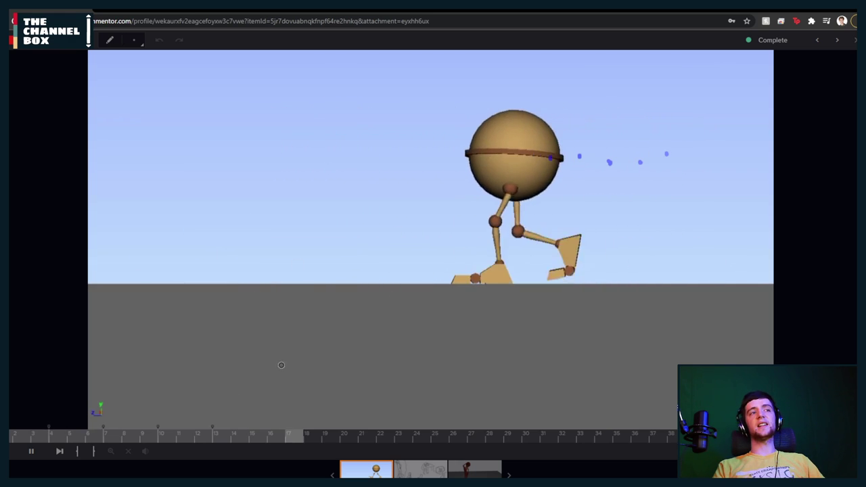
pyautogui.click(17, 433)
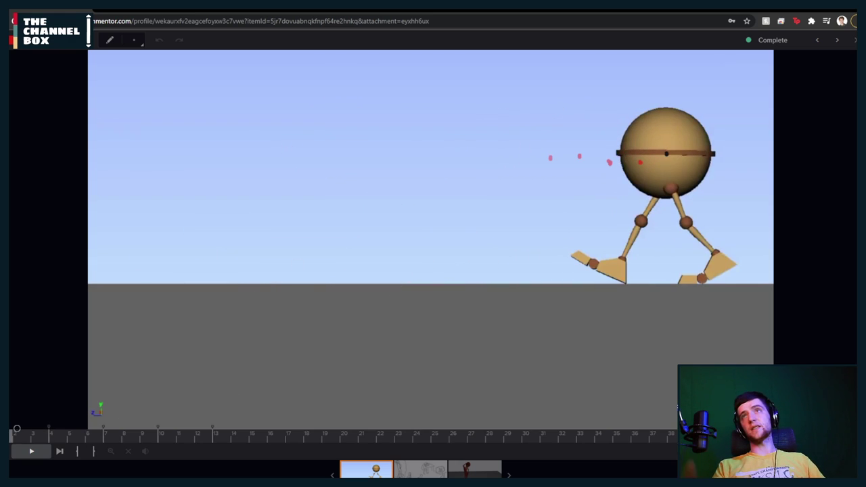
pyautogui.press('space')
pyautogui.press('space')
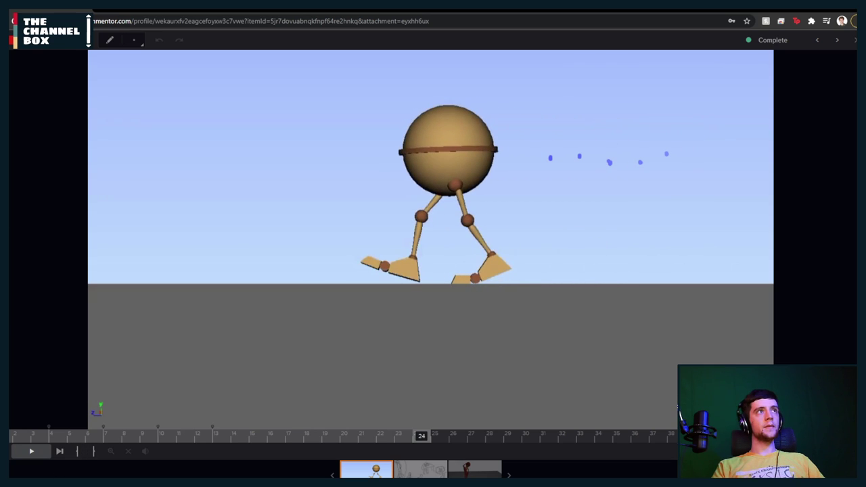
pyautogui.press('space')
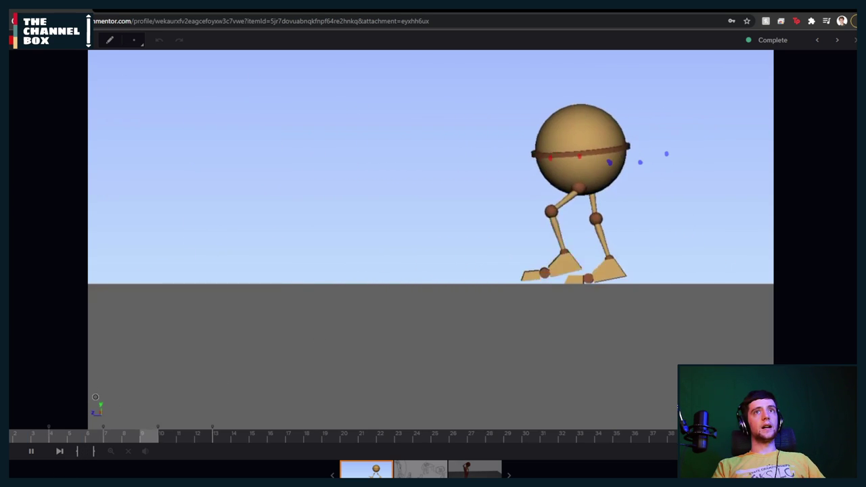
pyautogui.click(31, 451)
pyautogui.press('Left')
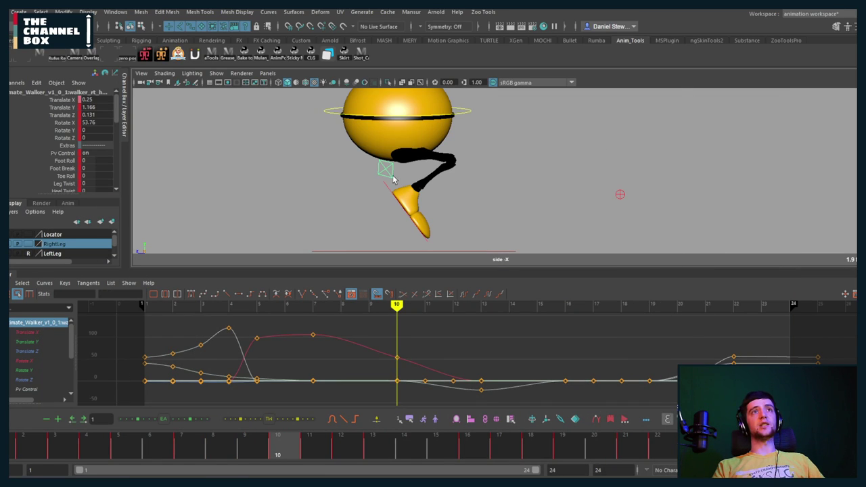
# Return to Maya, isolate the right foot's Translate Y curve and show the LeftLeg layer while checking the keys around frame 5
pyautogui.click(33, 342)
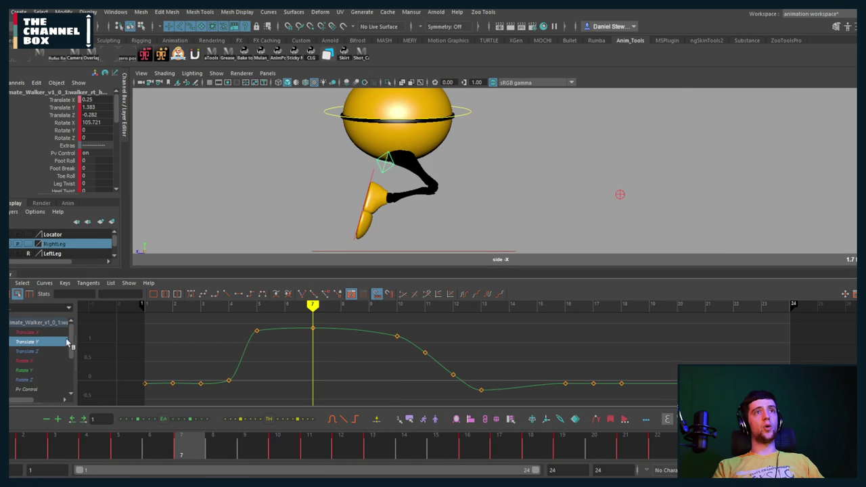
pyautogui.press('.')
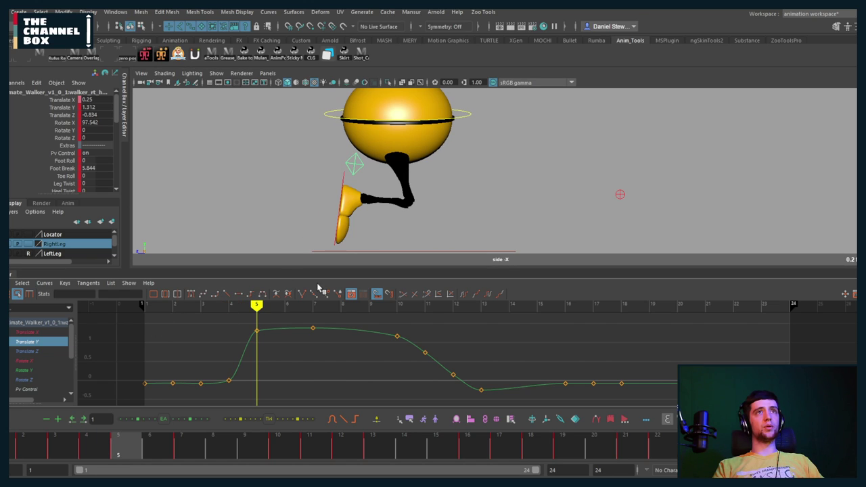
pyautogui.click(10, 253)
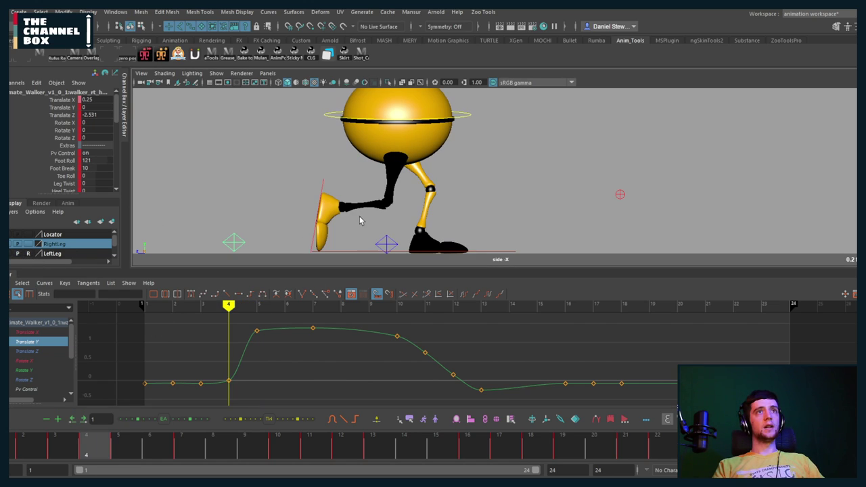
pyautogui.press('.')
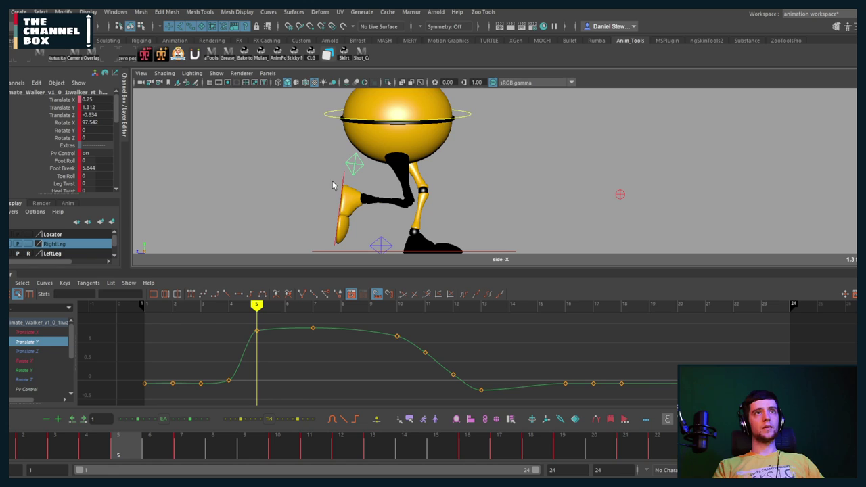
# Display motion trails in the side view and open the attributes of the right foot's trail
pyautogui.click(216, 73)
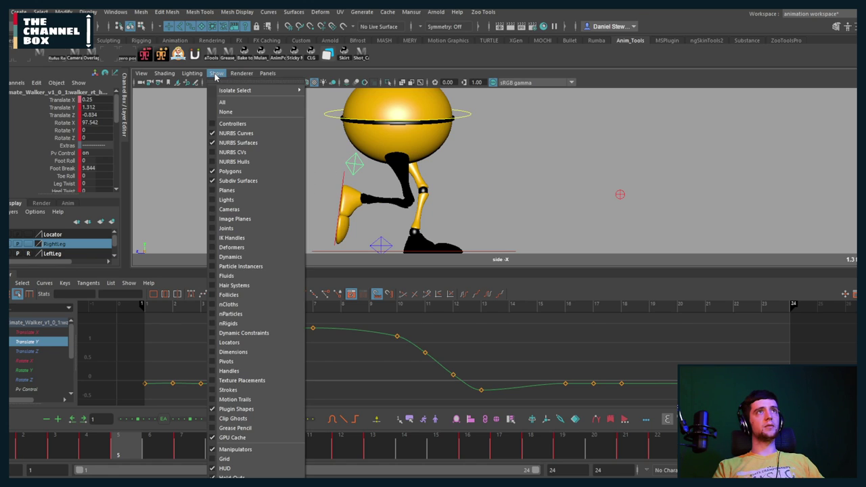
pyautogui.click(230, 401)
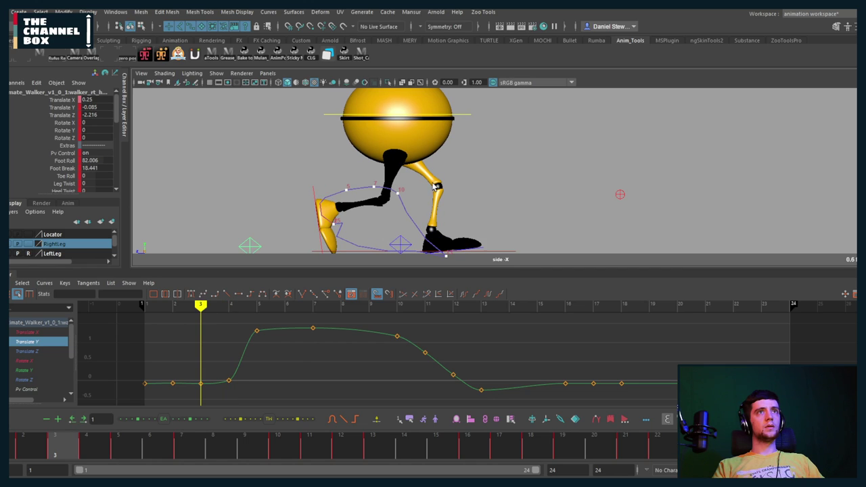
pyautogui.click(328, 203)
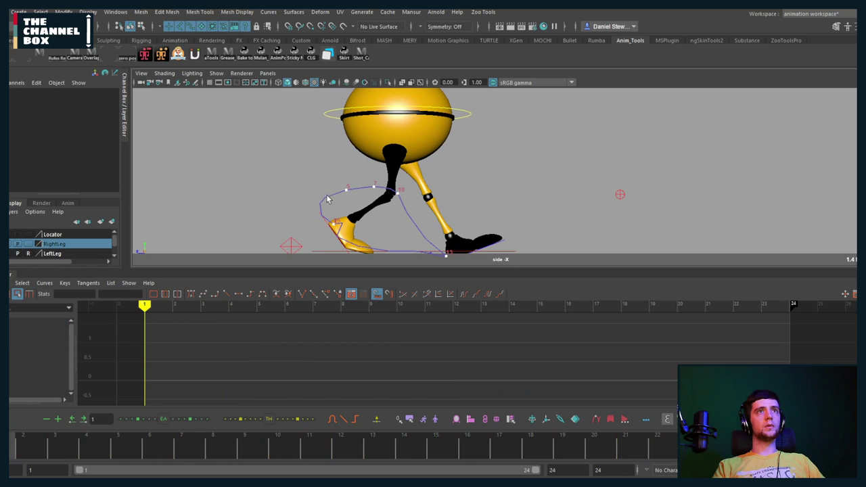
pyautogui.hotkey('ctrl', 'a')
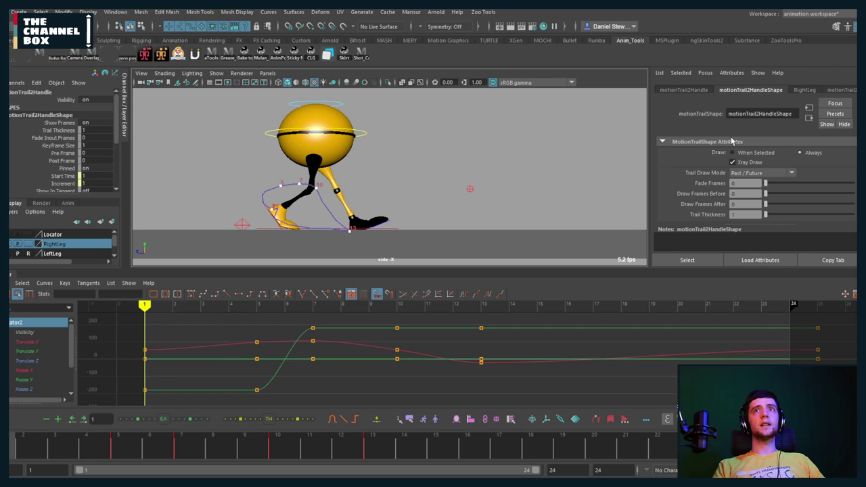
# Turn on Show Frame Crosses for the right foot's motion trail and close its attributes
pyautogui.scroll(-2, 796, 169)
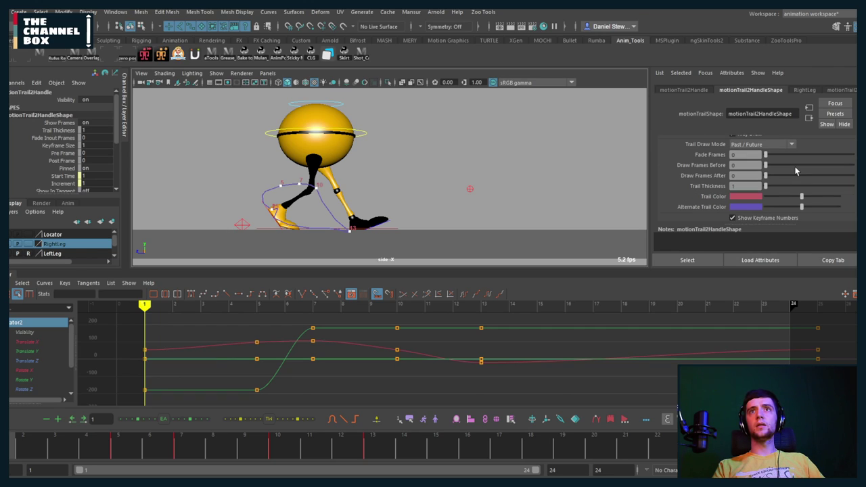
pyautogui.scroll(-4, 775, 178)
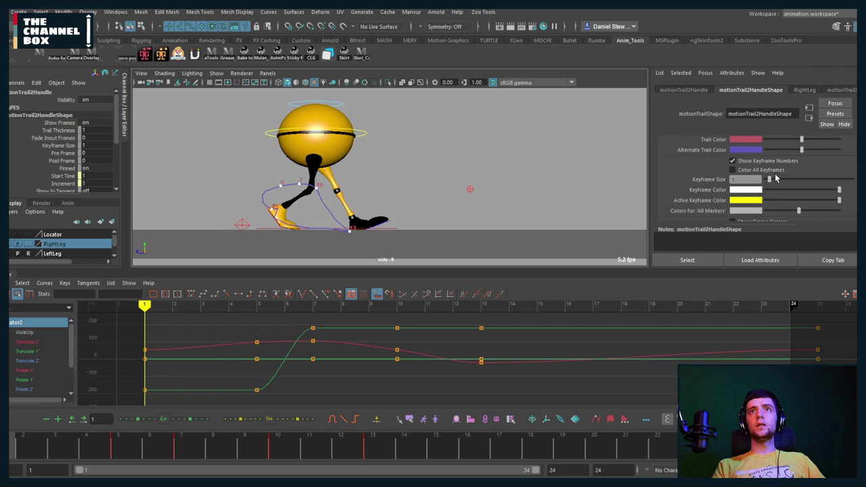
pyautogui.click(732, 170)
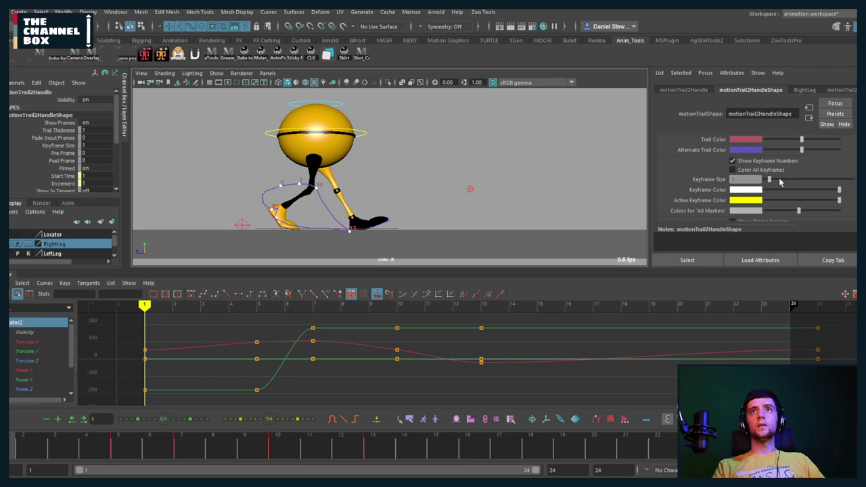
pyautogui.scroll(-4, 781, 183)
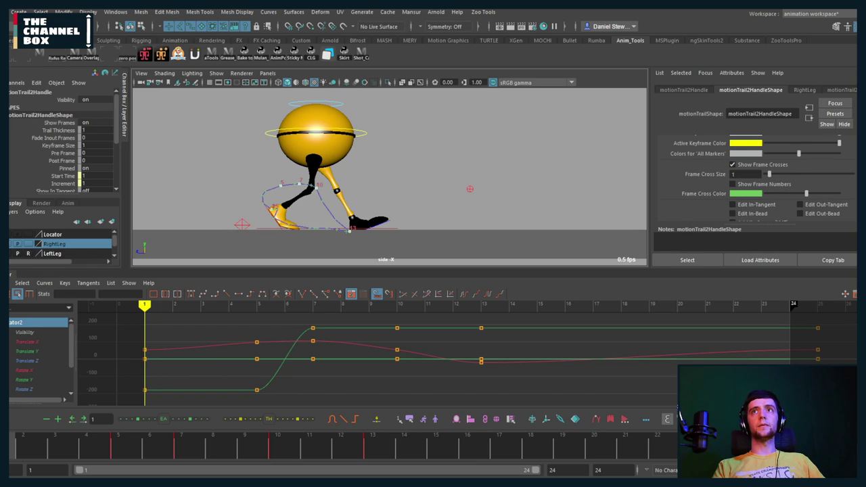
pyautogui.hotkey('ctrl', 'a')
# Select the right foot control and step through frames 0 to 5, examining the foot against its motion trail
pyautogui.scroll(2, 383, 197)
pyautogui.keyDown('alt'); pyautogui.moveTo(381, 198); pyautogui.dragTo(564, 107, button='middle'); pyautogui.keyUp('alt')
pyautogui.scroll(-1, 480, 151)
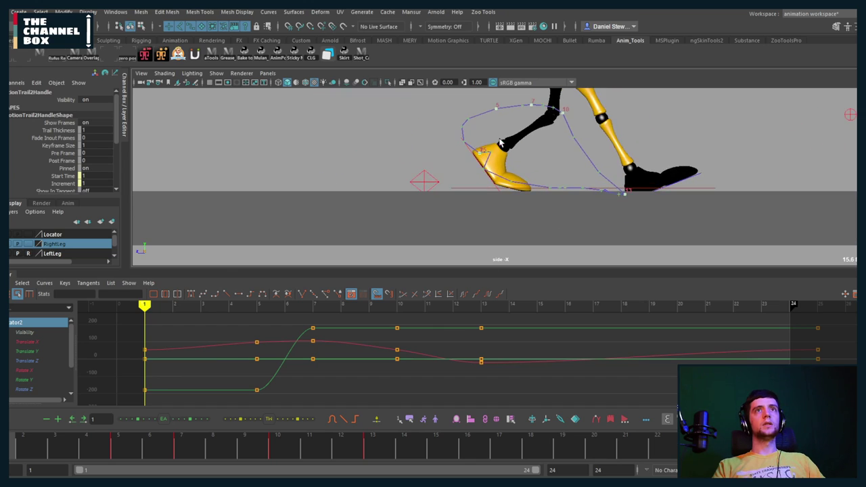
pyautogui.scroll(-2, 499, 140)
pyautogui.scroll(6, 499, 140)
pyautogui.keyDown('alt'); pyautogui.moveTo(499, 139); pyautogui.dragTo(464, 154, button='middle'); pyautogui.keyUp('alt')
pyautogui.hotkey('alt', ',')
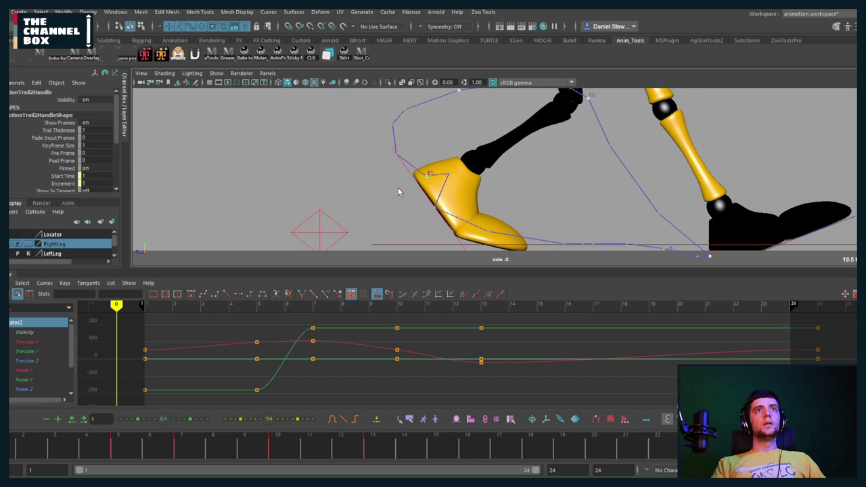
pyautogui.click(321, 232)
pyautogui.press('.')
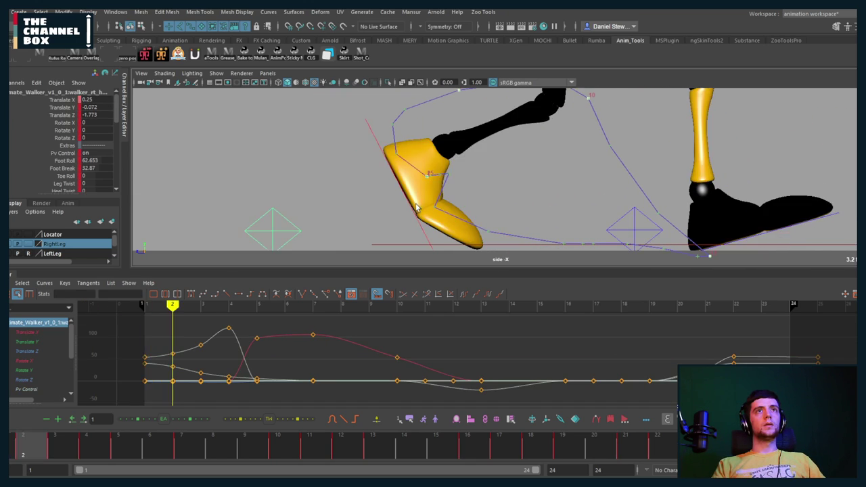
pyautogui.press(',')
pyautogui.hotkey('alt', '.')
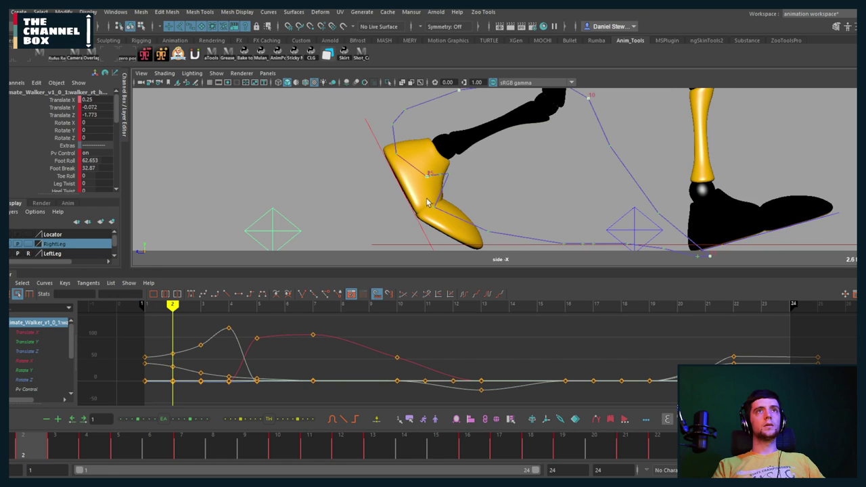
pyautogui.hotkey('alt', '.')
pyautogui.scroll(-4, 468, 182)
pyautogui.scroll(2, 465, 185)
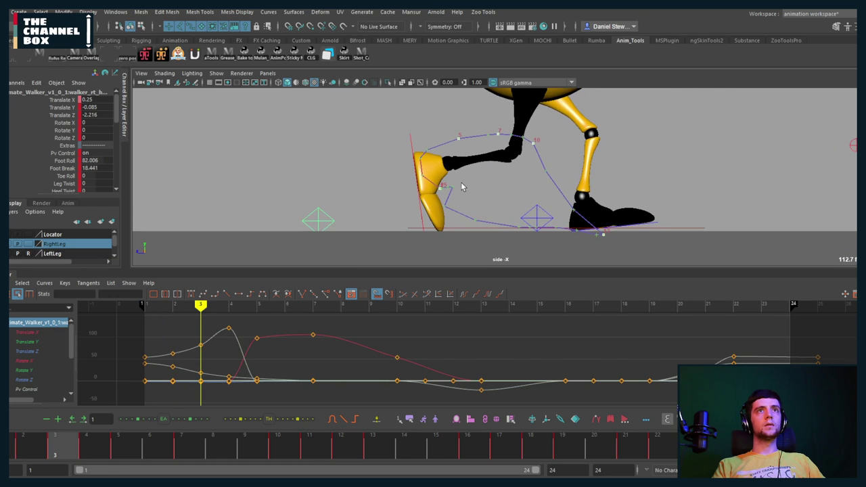
pyautogui.keyDown('alt'); pyautogui.moveTo(452, 172); pyautogui.dragTo(445, 198, button='middle'); pyautogui.keyUp('alt')
pyautogui.hotkey('alt', '.')
pyautogui.hotkey('alt', '.')
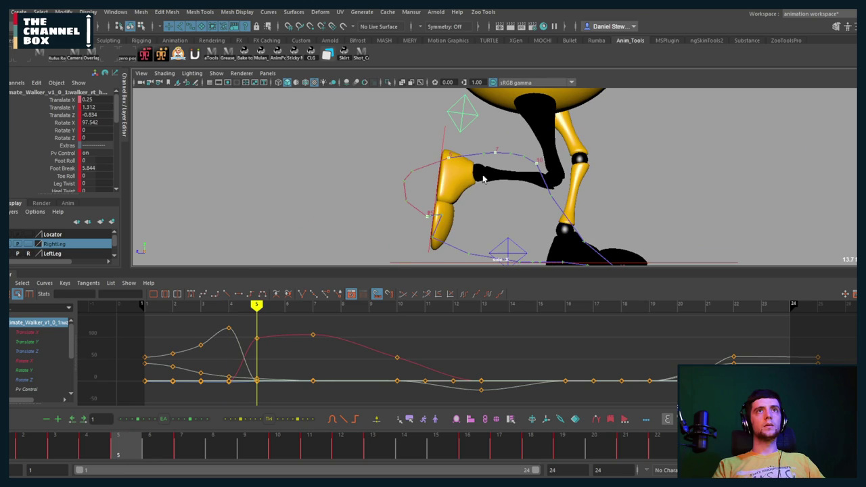
# Move the right foot control backward at frame 5 to widen its arc, and check the neighbouring frames up to frame 6
pyautogui.press('w')
pyautogui.keyDown('alt'); pyautogui.moveTo(396, 145); pyautogui.dragTo(387, 177, button='middle'); pyautogui.keyUp('alt')
pyautogui.moveTo(365, 115); pyautogui.dragTo(386, 117, button='middle')
pyautogui.hotkey('alt', ',')
pyautogui.hotkey('alt', '.')
pyautogui.hotkey('alt', '.')
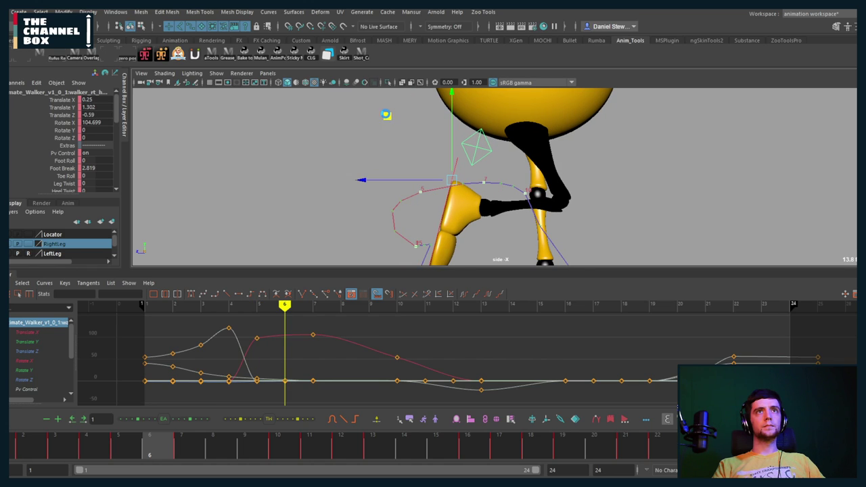
pyautogui.keyDown('alt'); pyautogui.moveTo(442, 145); pyautogui.dragTo(337, 127, button='middle'); pyautogui.keyUp('alt')
pyautogui.scroll(-3, 376, 146)
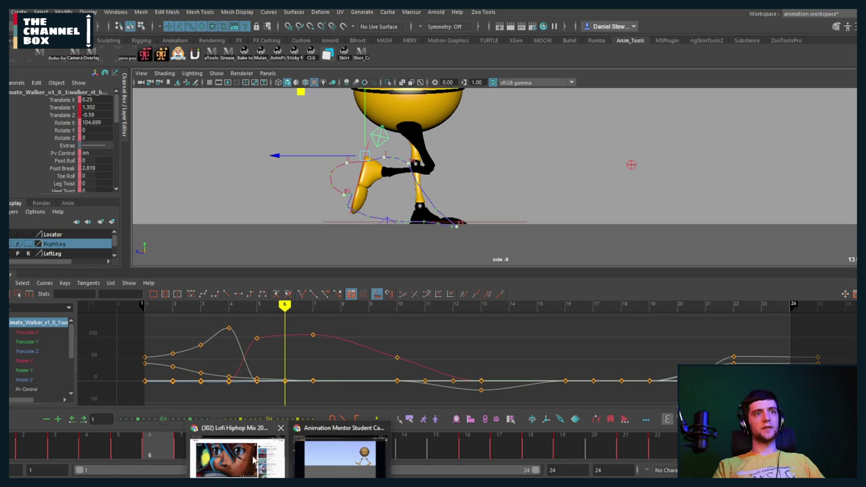
# Switch to the walk reference in the browser and examine the feet up close at frame 1
pyautogui.click(343, 458)
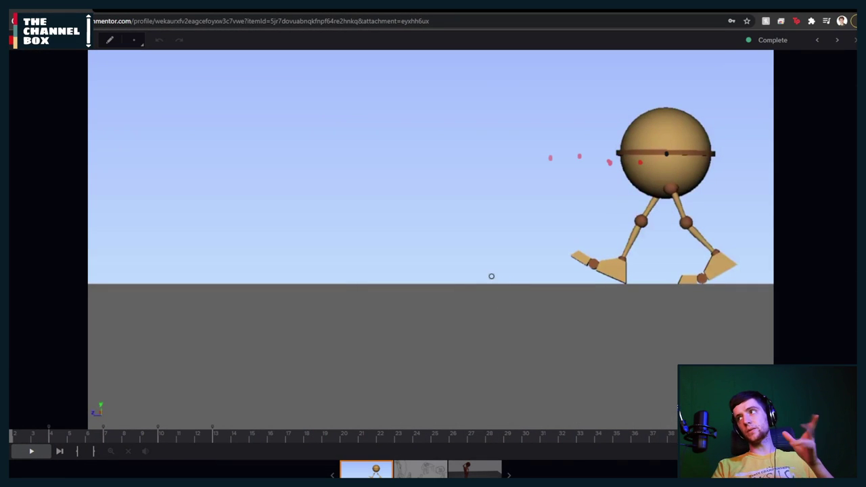
pyautogui.scroll(3, 614, 250)
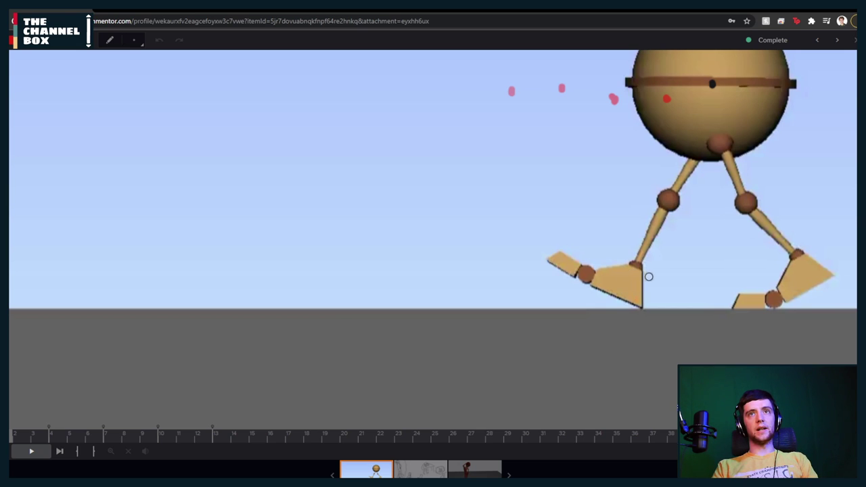
pyautogui.moveTo(648, 277); pyautogui.dragTo(683, 272, button='middle')
pyautogui.scroll(3, 483, 270)
pyautogui.scroll(-2, 682, 272)
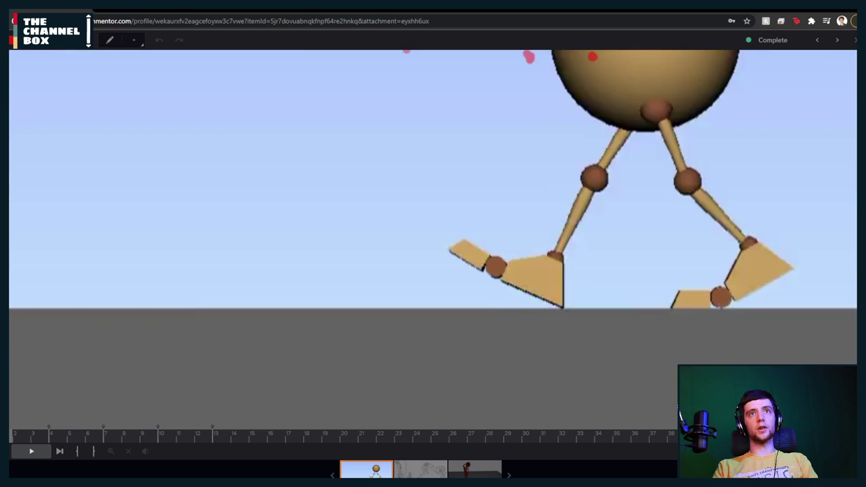
pyautogui.scroll(-3, 251, 373)
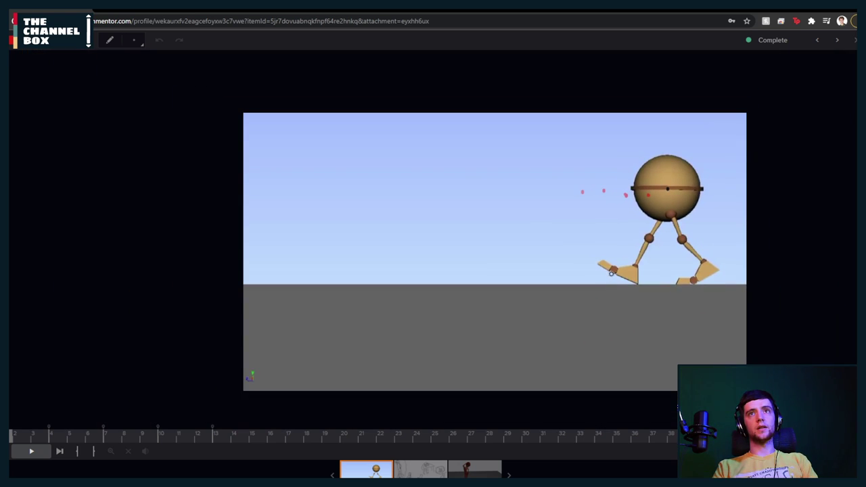
pyautogui.scroll(4, 557, 264)
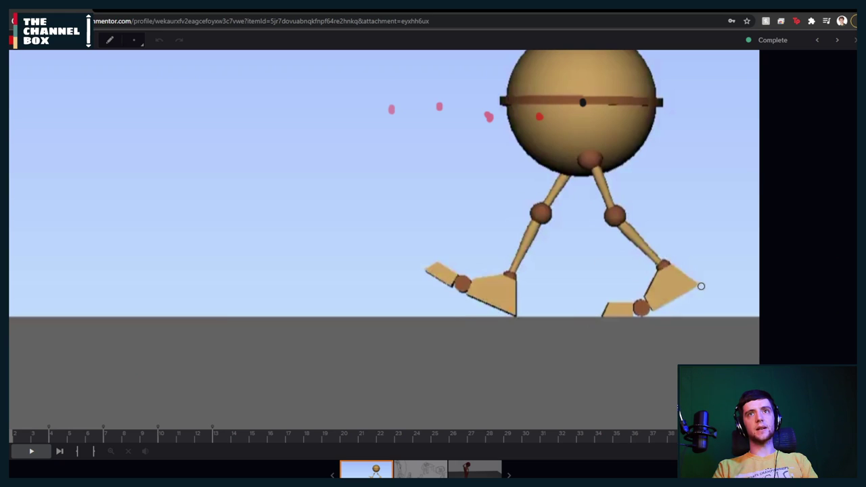
# Mark the trailing foot's heel with a pen dot on each reference frame from 1 to 11, then advance to frame 12
pyautogui.press('Right')
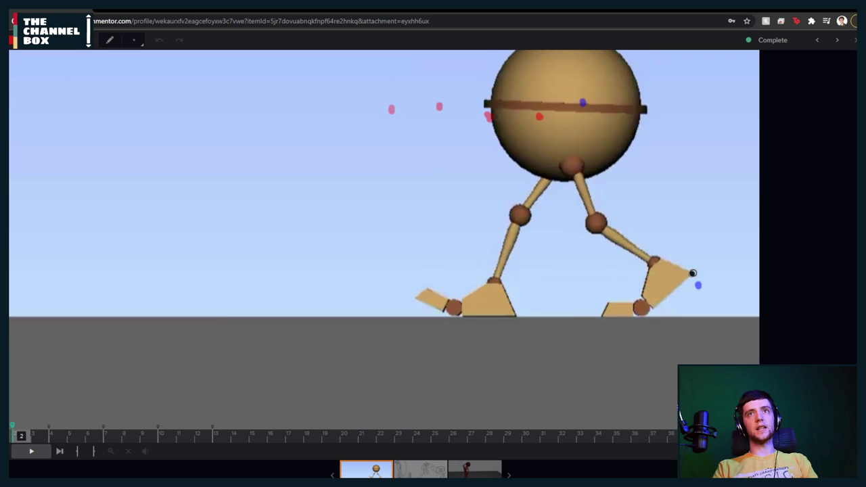
pyautogui.click(693, 272)
pyautogui.press('Right')
pyautogui.click(678, 258)
pyautogui.press('Right')
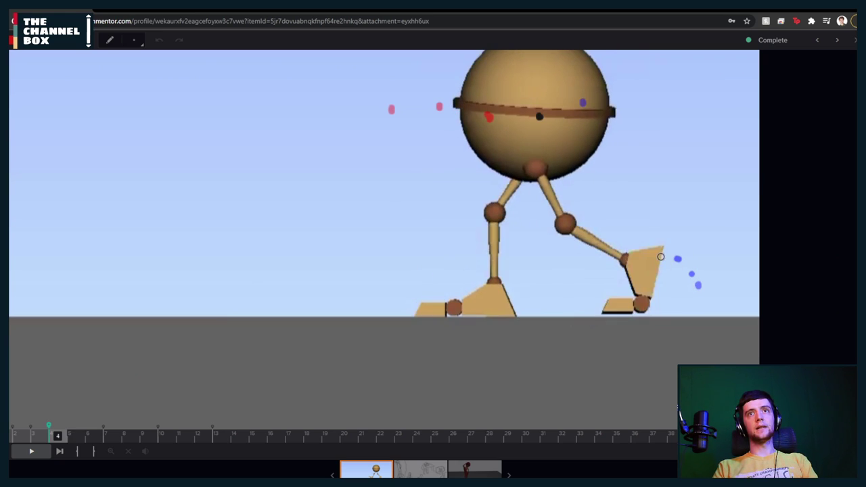
pyautogui.click(663, 247)
pyautogui.press('Right')
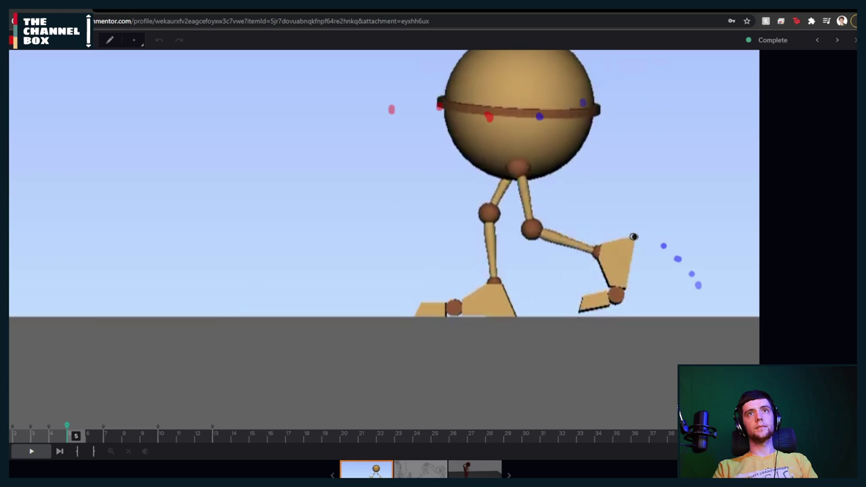
pyautogui.click(633, 237)
pyautogui.press('Right')
pyautogui.click(602, 234)
pyautogui.press('Right')
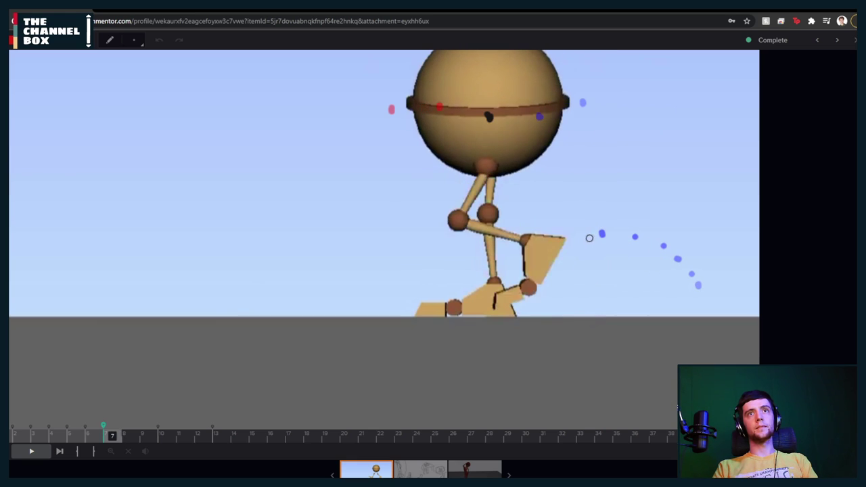
pyautogui.click(565, 239)
pyautogui.press('Right')
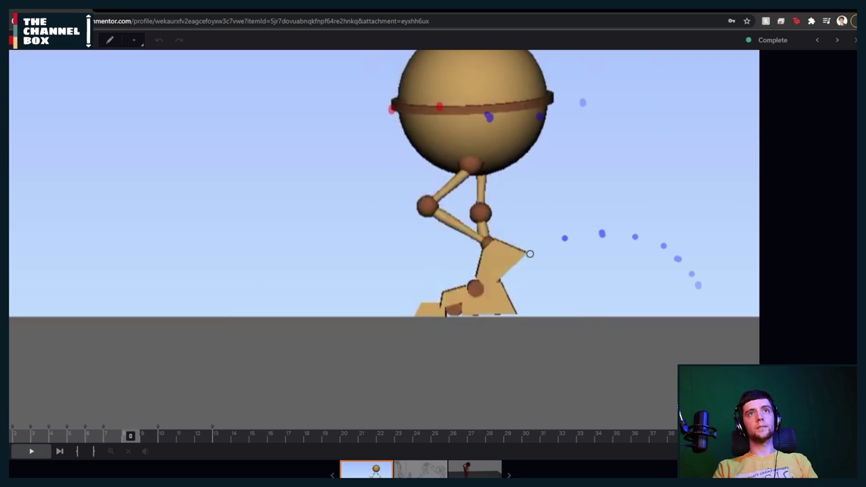
pyautogui.click(528, 254)
pyautogui.press('Right')
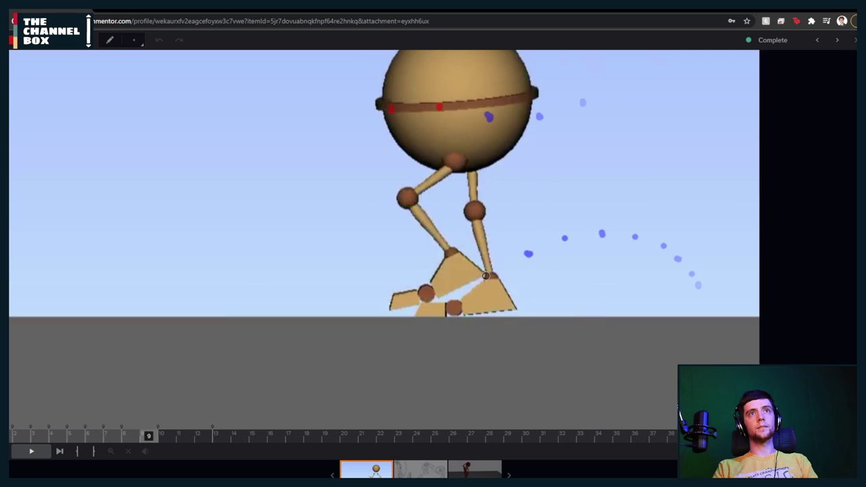
pyautogui.click(487, 275)
pyautogui.press('Right')
pyautogui.click(444, 291)
pyautogui.press('Right')
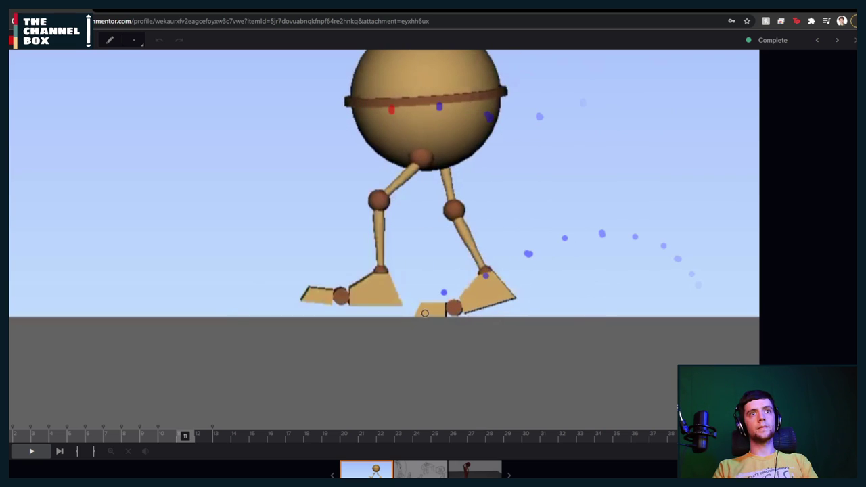
pyautogui.click(401, 305)
pyautogui.press('Right')
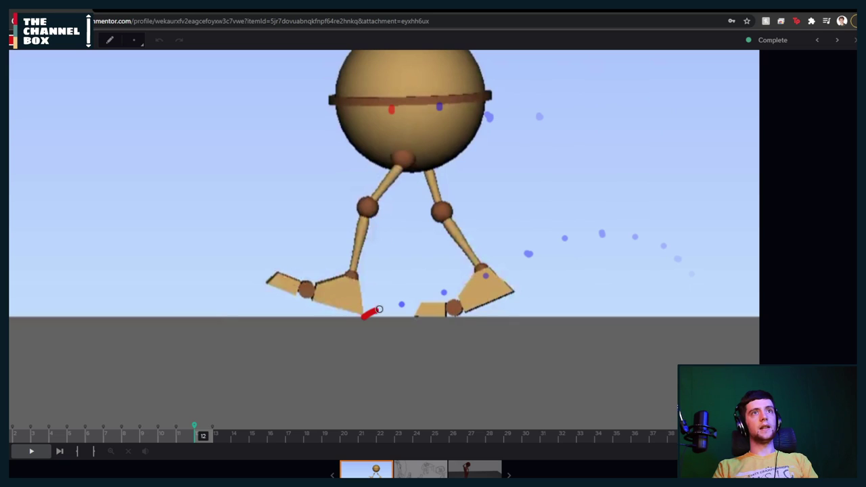
# Trace the heel's arc in red on frame 12, following the marked dots from the planted heel back to the lift-off point
pyautogui.moveTo(379, 309)
pyautogui.mouseDown()
pyautogui.moveTo(576, 236)
pyautogui.moveTo(643, 236)
pyautogui.moveTo(677, 263)
pyautogui.mouseUp()
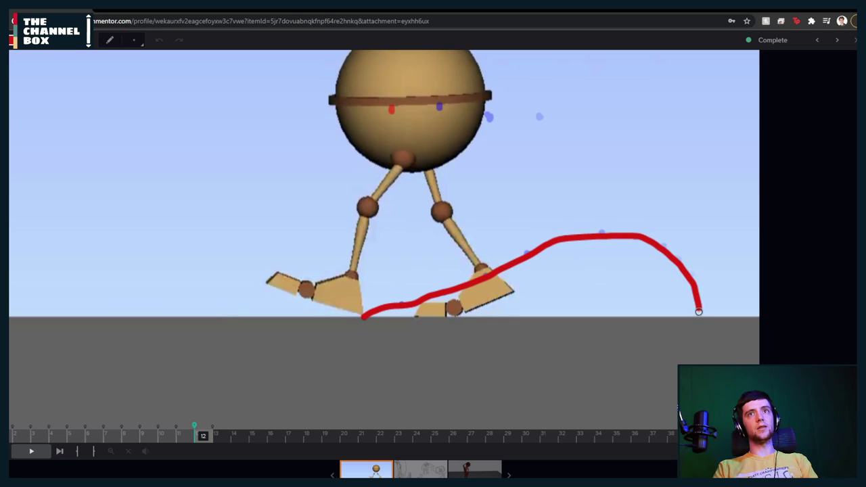
pyautogui.moveTo(699, 312)
pyautogui.mouseDown()
pyautogui.moveTo(663, 250)
pyautogui.moveTo(603, 234)
pyautogui.moveTo(537, 253)
pyautogui.mouseUp()
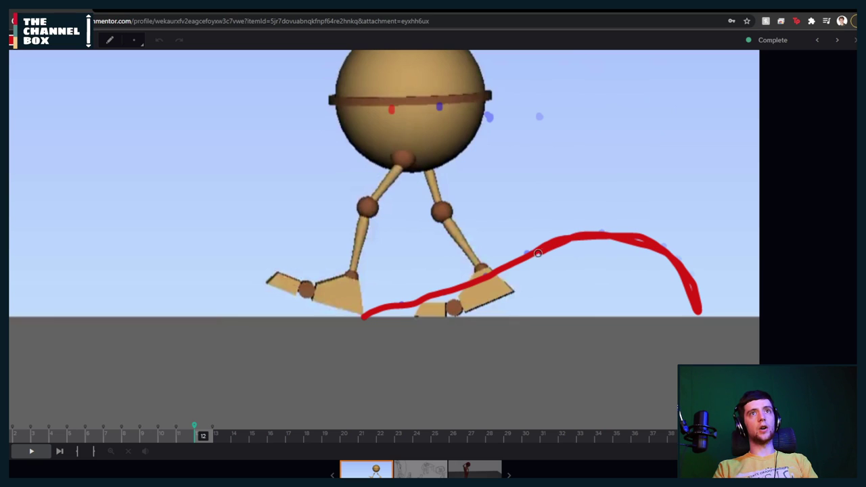
pyautogui.moveTo(490, 273); pyautogui.dragTo(398, 300)
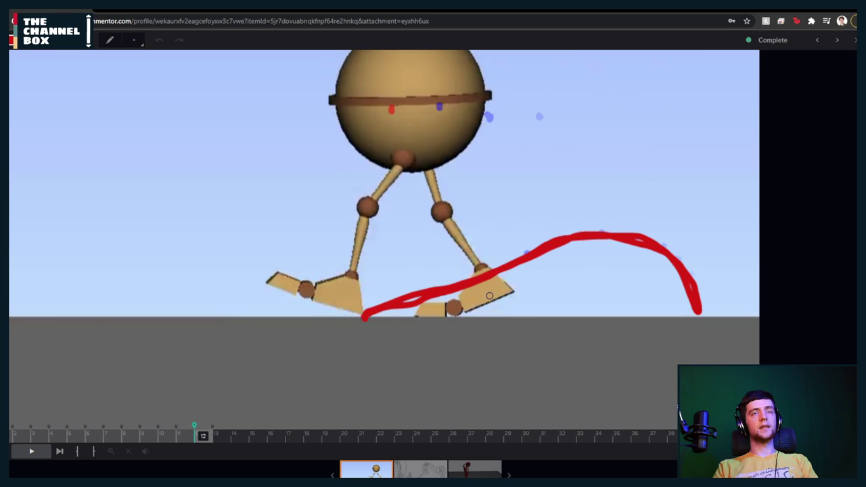
pyautogui.scroll(-3, 489, 296)
pyautogui.moveTo(499, 299); pyautogui.dragTo(588, 295, button='middle')
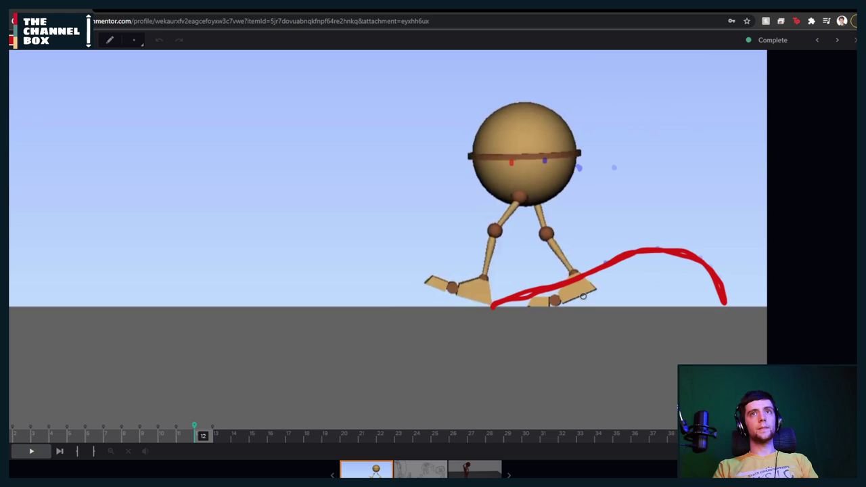
# Return to Maya, select the walker's root control, play the walk cycle and scrub back to frame 1
pyautogui.moveTo(376, 277)
pyautogui.mouseDown()
pyautogui.moveTo(316, 237)
pyautogui.moveTo(159, 309)
pyautogui.mouseUp()
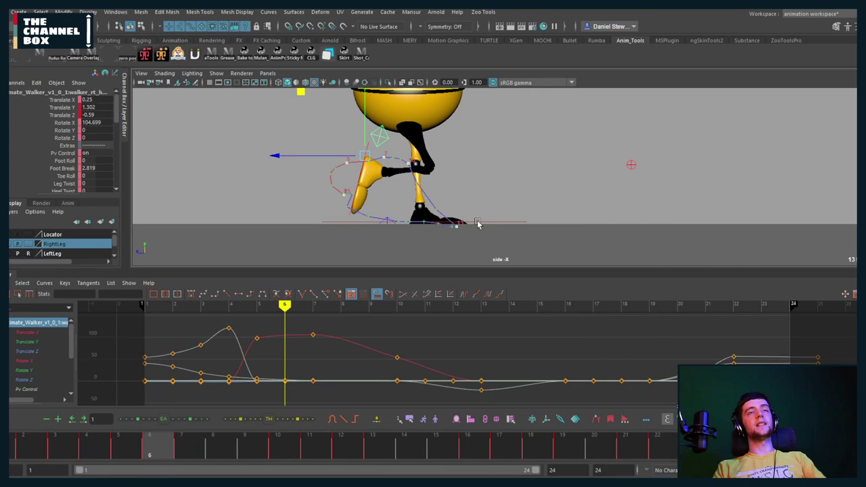
pyautogui.click(494, 226)
pyautogui.keyDown('alt'); pyautogui.moveTo(503, 182); pyautogui.dragTo(477, 198, button='middle'); pyautogui.keyUp('alt')
pyautogui.hotkey('alt', 'v')
pyautogui.hotkey('alt', 'v')
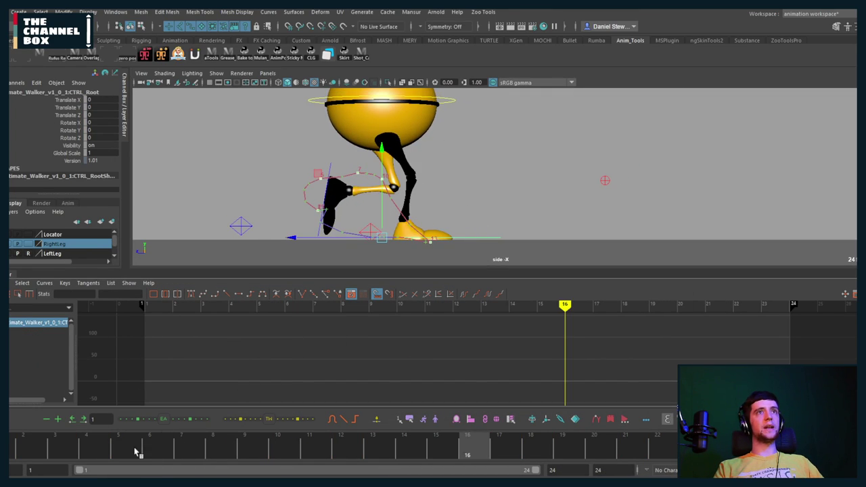
pyautogui.moveTo(467, 443)
pyautogui.mouseDown()
pyautogui.moveTo(10, 443)
pyautogui.moveTo(400, 437)
pyautogui.moveTo(17, 433)
pyautogui.mouseUp()
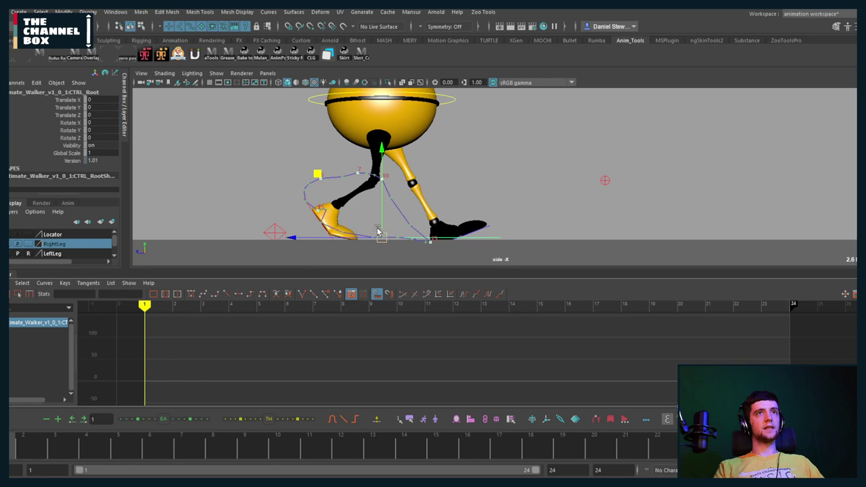
# In the perspective view, unlock the root control's channels from Translate X to Global Scale and break their connections
pyautogui.press('space')
pyautogui.moveTo(405, 230); pyautogui.dragTo(536, 240)
pyautogui.keyDown('alt'); pyautogui.moveTo(536, 241); pyautogui.dragTo(502, 220, button='middle'); pyautogui.keyUp('alt')
pyautogui.keyDown('alt'); pyautogui.moveTo(502, 220); pyautogui.dragTo(481, 211, button='right'); pyautogui.keyUp('alt')
pyautogui.keyDown('alt'); pyautogui.moveTo(480, 211); pyautogui.dragTo(501, 216); pyautogui.keyUp('alt')
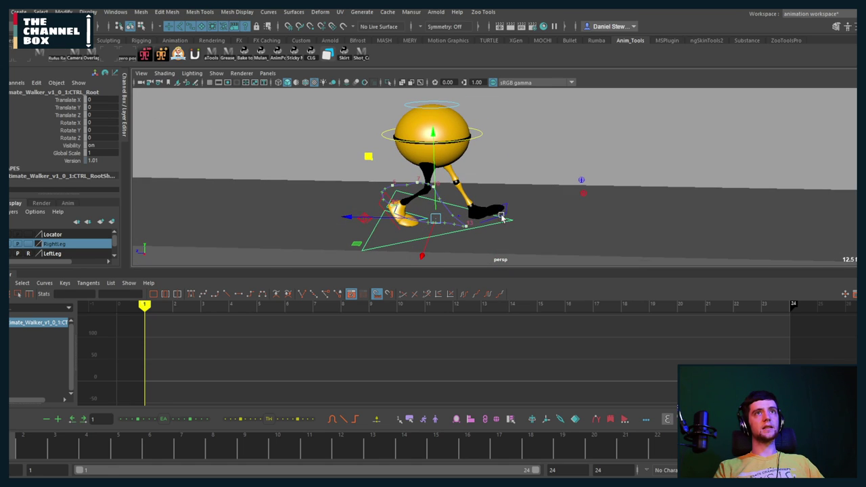
pyautogui.moveTo(78, 99); pyautogui.dragTo(71, 153)
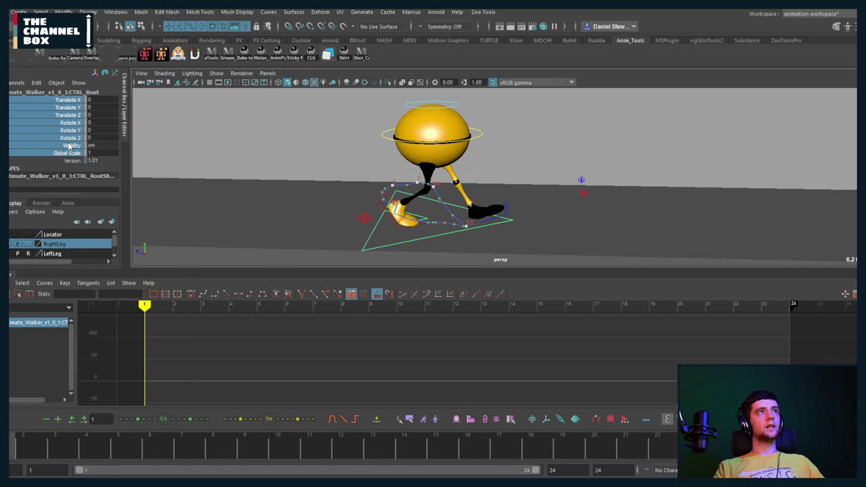
pyautogui.rightClick(71, 150)
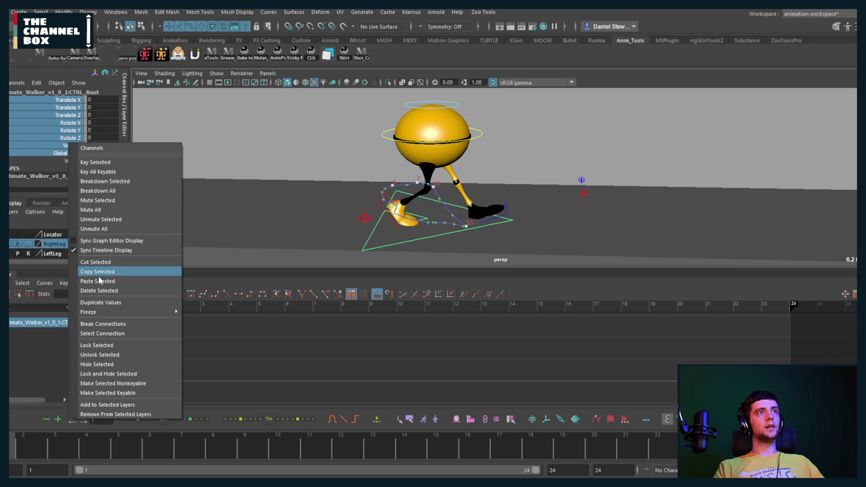
pyautogui.click(101, 354)
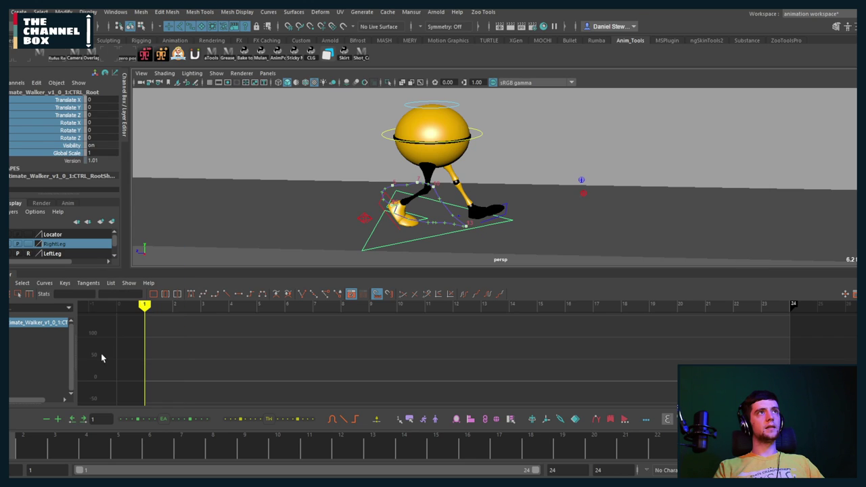
pyautogui.rightClick(48, 116)
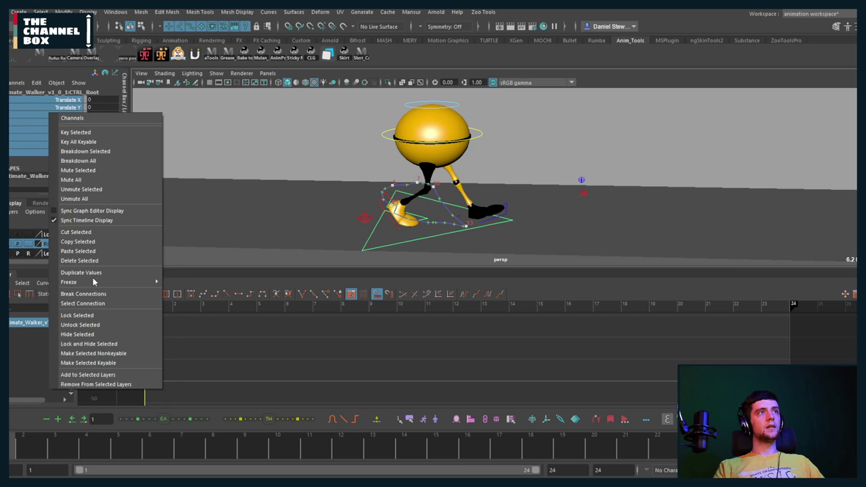
pyautogui.click(80, 294)
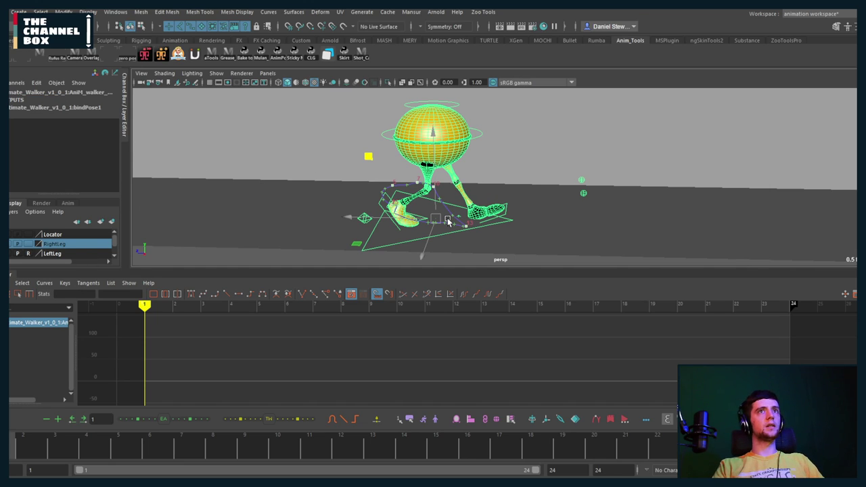
pyautogui.click(367, 251)
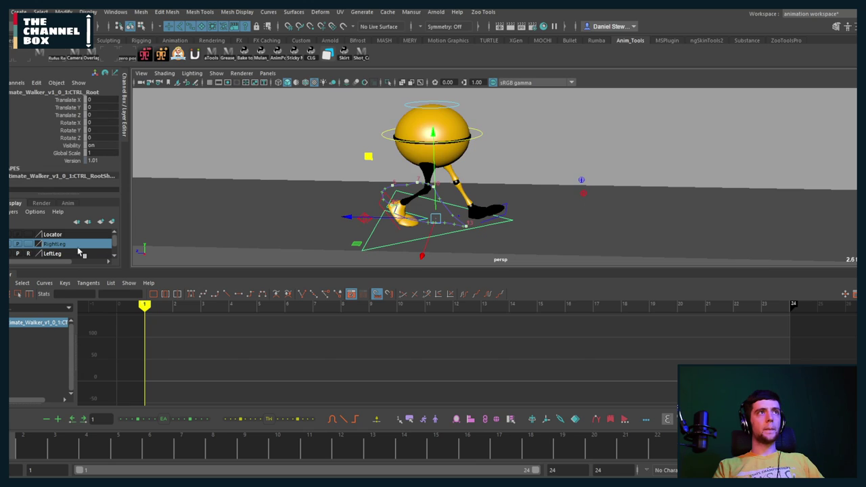
pyautogui.scroll(-2, 80, 250)
pyautogui.scroll(1, 38, 246)
pyautogui.scroll(-1, 39, 246)
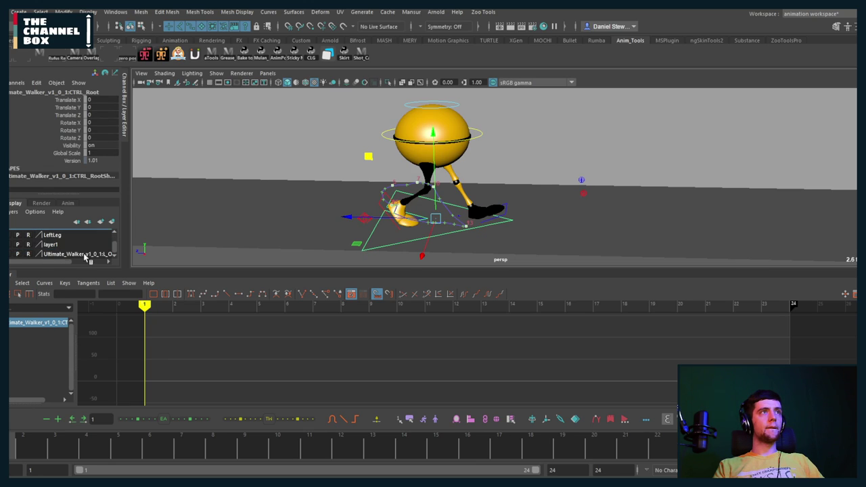
pyautogui.click(28, 254)
pyautogui.click(28, 254)
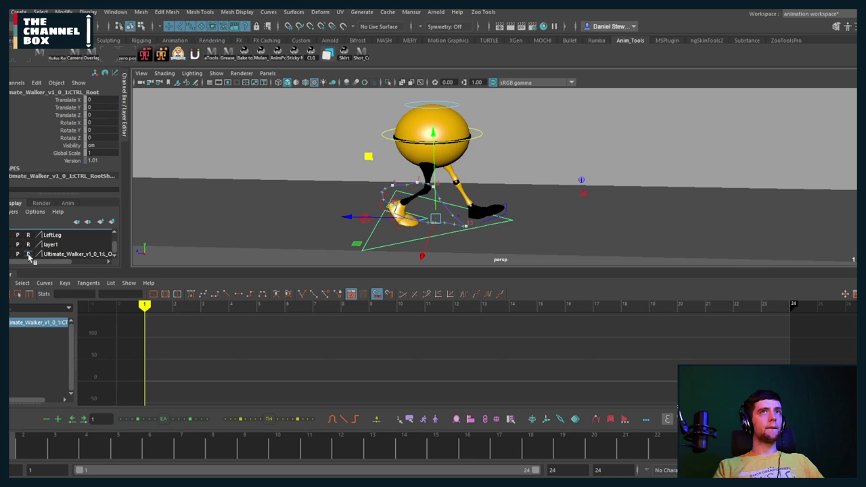
pyautogui.click(10, 255)
pyautogui.click(10, 254)
pyautogui.click(27, 245)
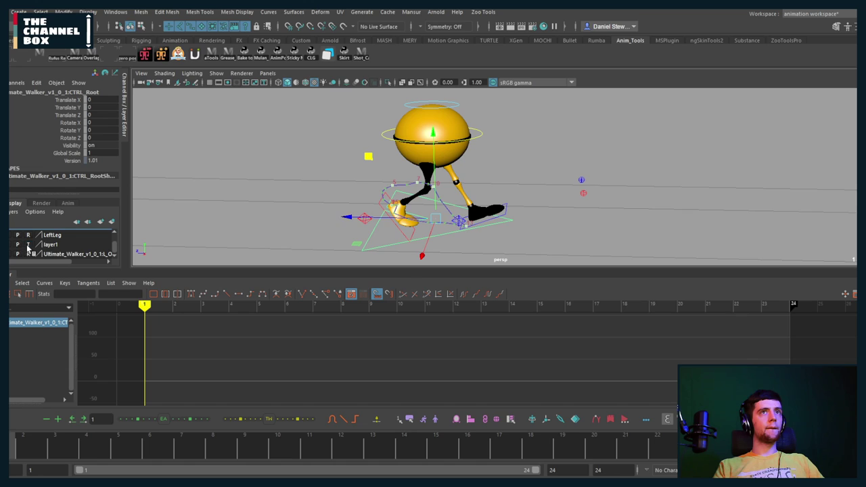
pyautogui.click(27, 245)
pyautogui.scroll(2, 31, 248)
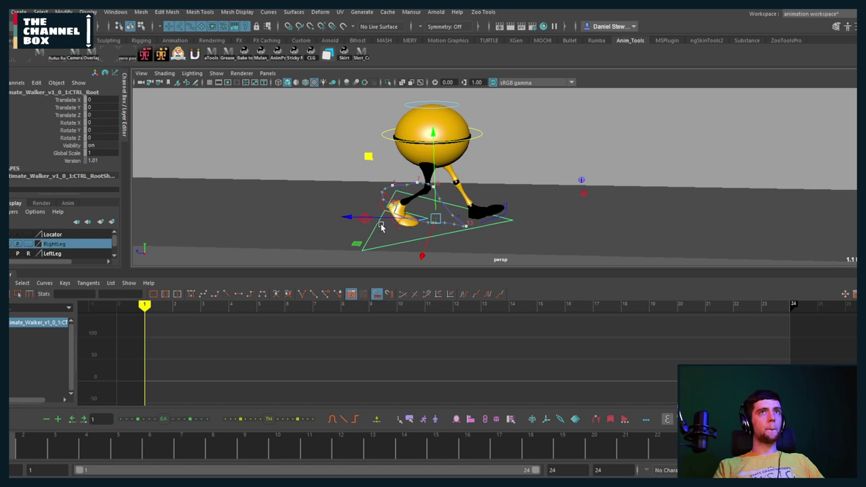
pyautogui.keyDown('alt'); pyautogui.moveTo(381, 227); pyautogui.dragTo(458, 162); pyautogui.keyUp('alt')
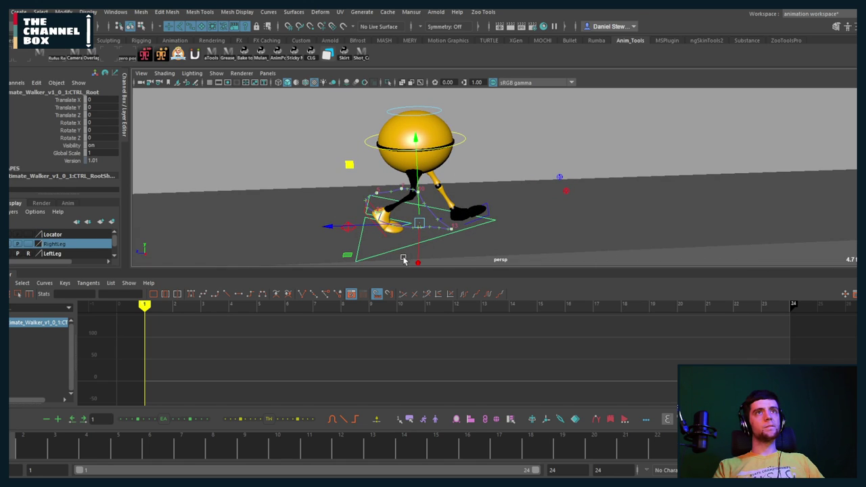
pyautogui.moveTo(360, 226)
pyautogui.mouseDown()
pyautogui.moveTo(435, 224)
pyautogui.moveTo(375, 214)
pyautogui.moveTo(343, 228)
pyautogui.mouseUp()
pyautogui.hotkey('ctrl', 'z')
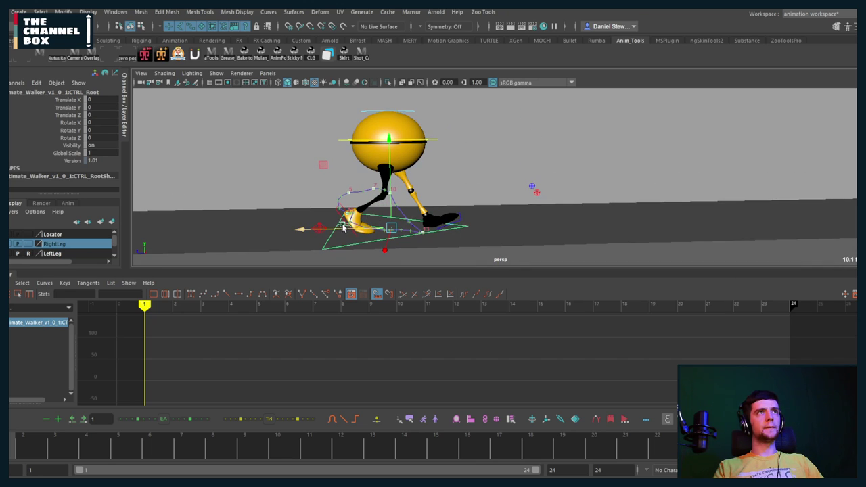
# Key the root control's Translate Y and Translate Z channels at 0 on frame 1
pyautogui.rightClick(66, 108)
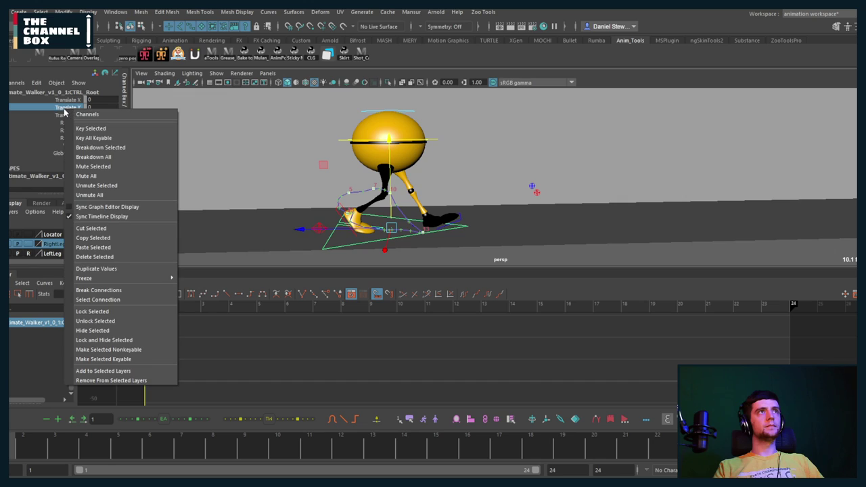
pyautogui.click(102, 130)
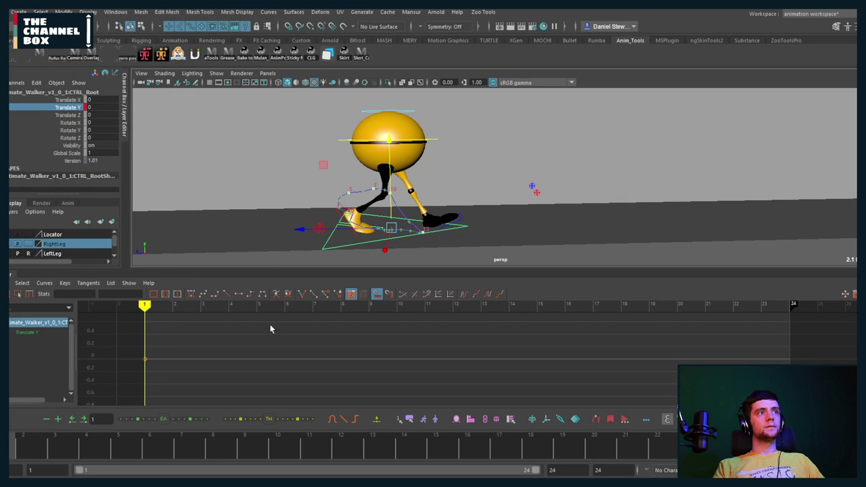
pyautogui.click(68, 115)
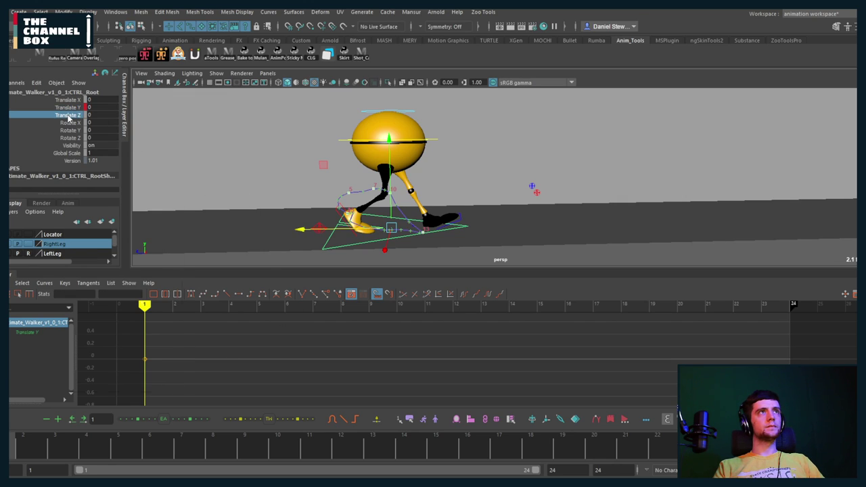
pyautogui.rightClick(68, 115)
pyautogui.click(102, 131)
# On frame 24, move the root control forward to Translate Z -6.659 and key that channel
pyautogui.keyDown('alt'); pyautogui.moveTo(304, 241); pyautogui.dragTo(257, 240, button='middle'); pyautogui.keyUp('alt')
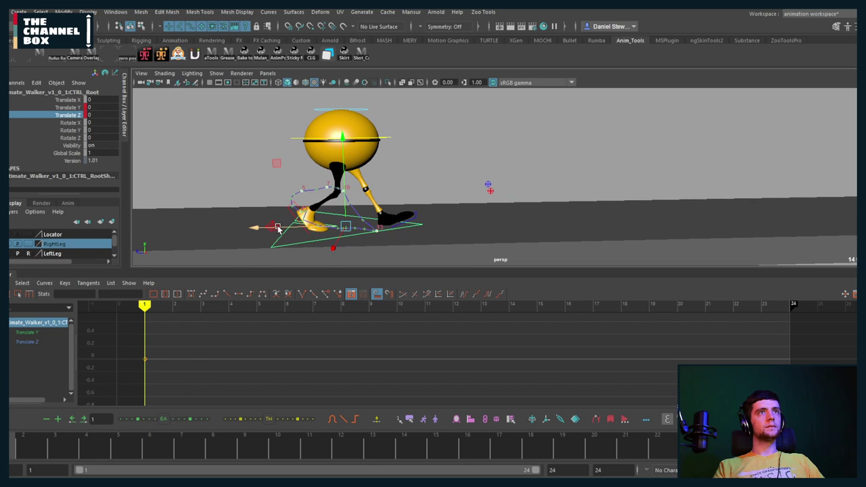
pyautogui.hotkey('alt', 'v')
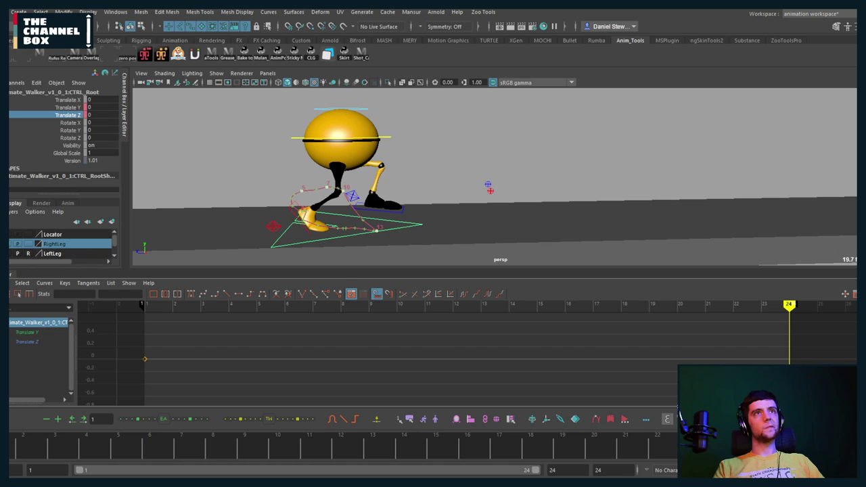
pyautogui.press('w')
pyautogui.moveTo(299, 227); pyautogui.dragTo(522, 223)
pyautogui.scroll(-3, 452, 353)
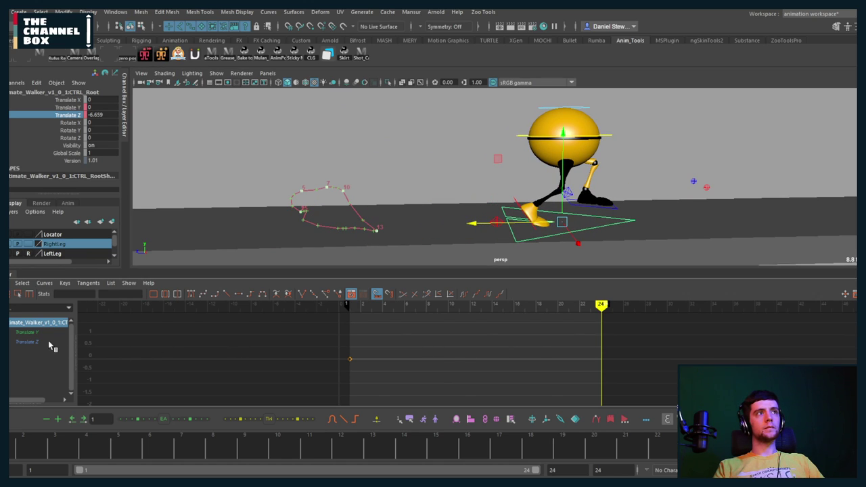
pyautogui.rightClick(48, 114)
pyautogui.click(75, 129)
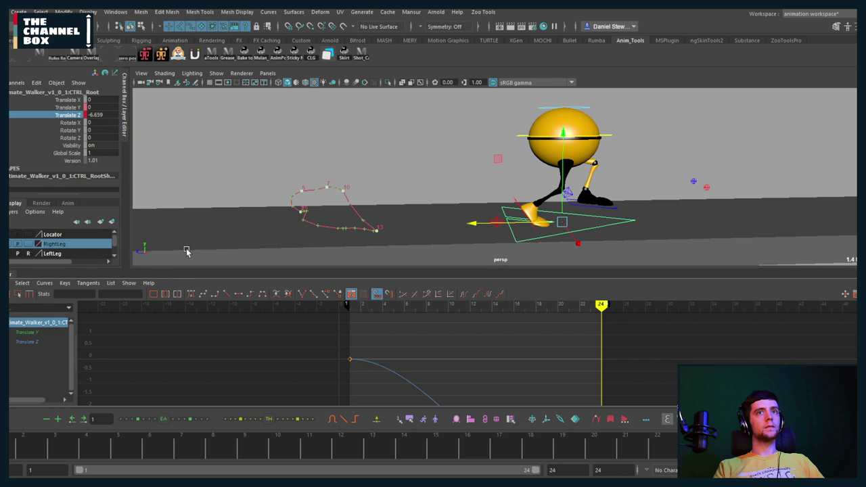
# Give the root control's Translate Z curve linear tangents and scrub through the walk to check the forward travel
pyautogui.scroll(-4, 418, 360)
pyautogui.click(27, 341)
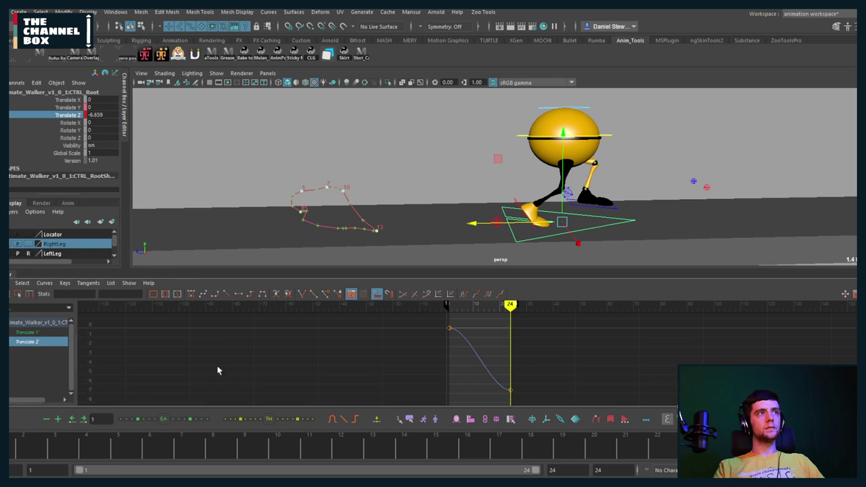
pyautogui.keyDown('alt'); pyautogui.keyDown('shift'); pyautogui.moveTo(480, 346); pyautogui.dragTo(559, 346, button='right'); pyautogui.keyUp('shift'); pyautogui.keyUp('alt')
pyautogui.moveTo(483, 341); pyautogui.dragTo(466, 376)
pyautogui.click(226, 294)
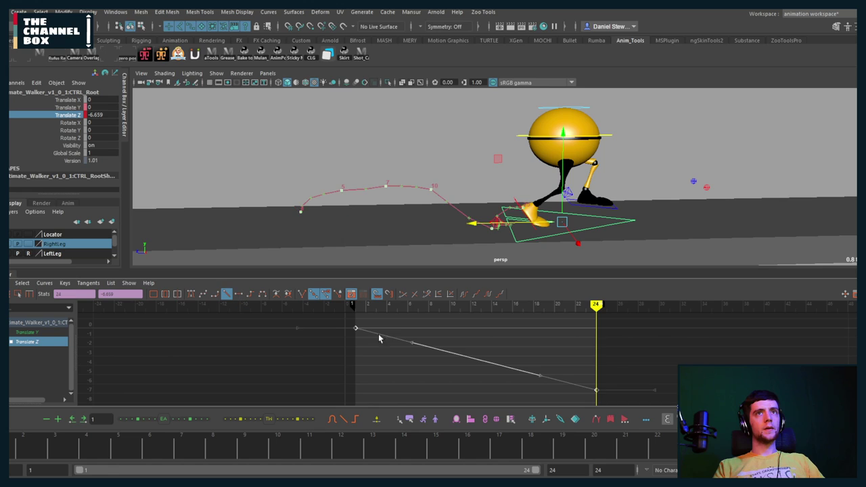
pyautogui.keyDown('alt'); pyautogui.moveTo(378, 336); pyautogui.dragTo(327, 346, button='middle'); pyautogui.keyUp('alt')
pyautogui.moveTo(13, 449); pyautogui.dragTo(390, 445)
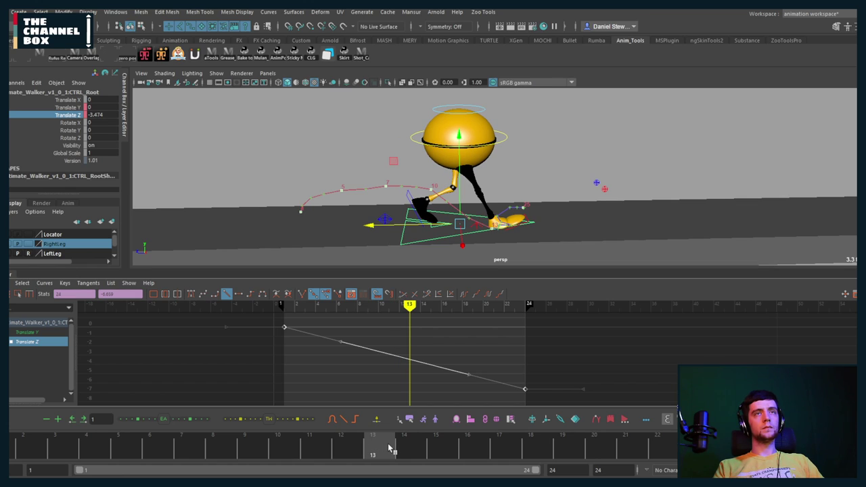
pyautogui.press('.')
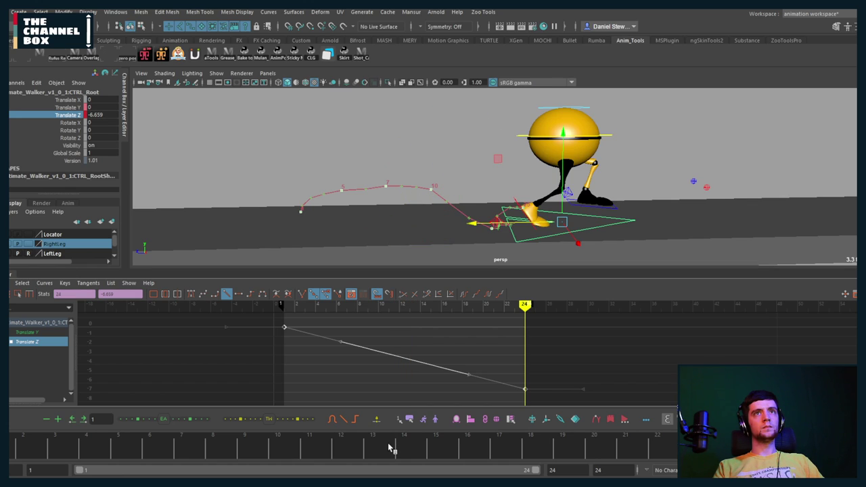
pyautogui.press(',')
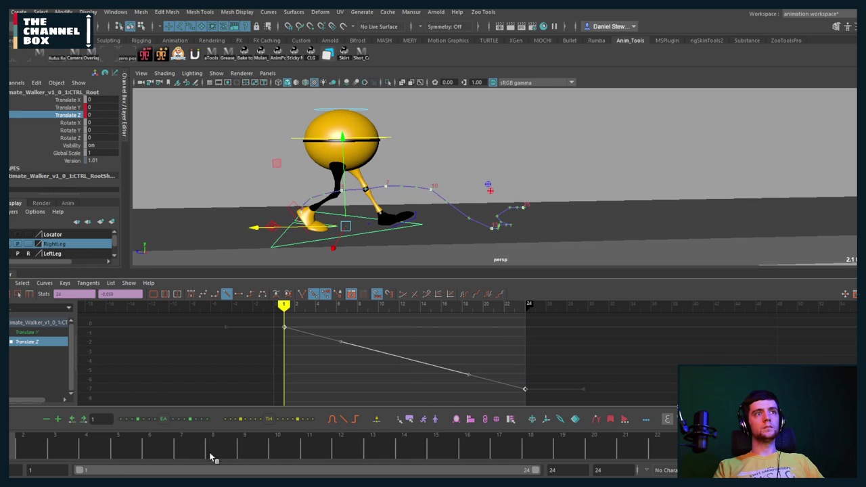
pyautogui.moveTo(13, 452)
pyautogui.mouseDown()
pyautogui.moveTo(338, 441)
pyautogui.moveTo(676, 459)
pyautogui.moveTo(634, 467)
pyautogui.moveTo(260, 435)
pyautogui.mouseUp()
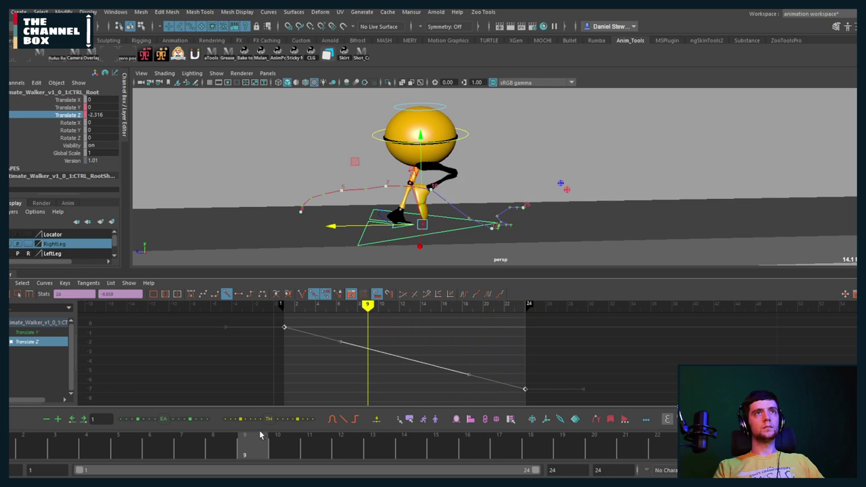
# Isolate the right foot control's Translate Z curve and delete its keys between frames 13 and 25
pyautogui.click(414, 170)
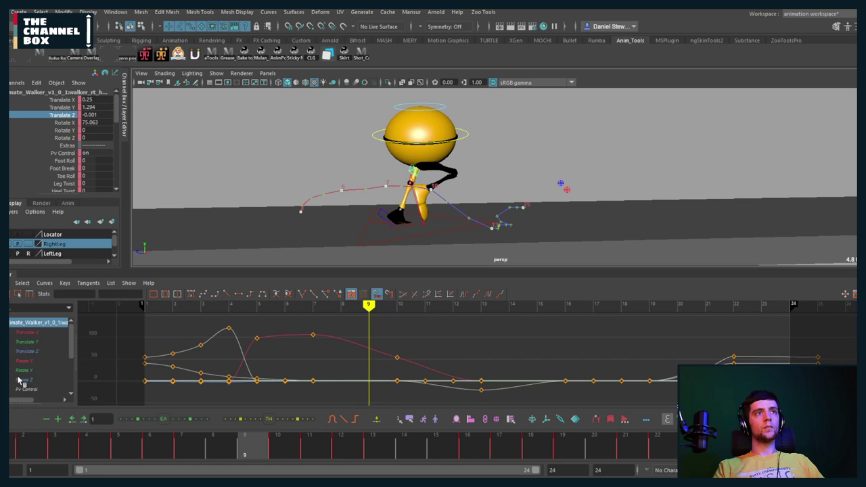
pyautogui.click(26, 332)
pyautogui.click(27, 342)
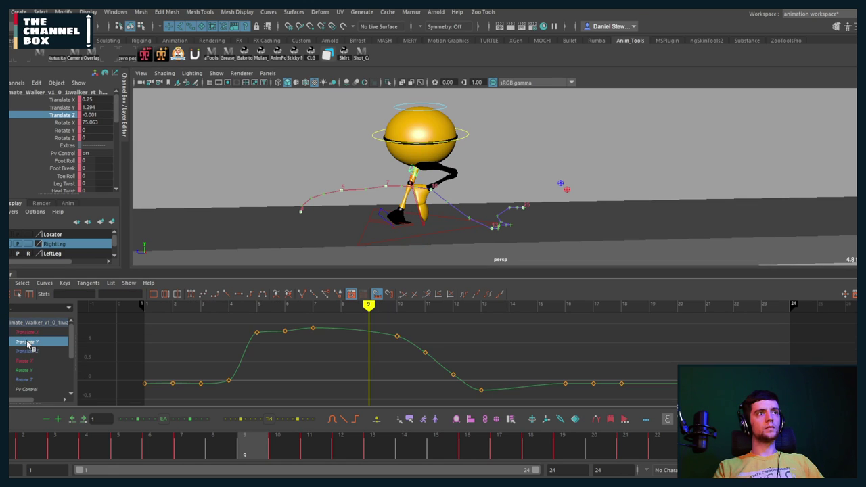
pyautogui.click(27, 351)
pyautogui.moveTo(143, 307); pyautogui.dragTo(820, 361)
pyautogui.keyDown('alt'); pyautogui.moveTo(634, 363); pyautogui.dragTo(544, 361, button='middle'); pyautogui.keyUp('alt')
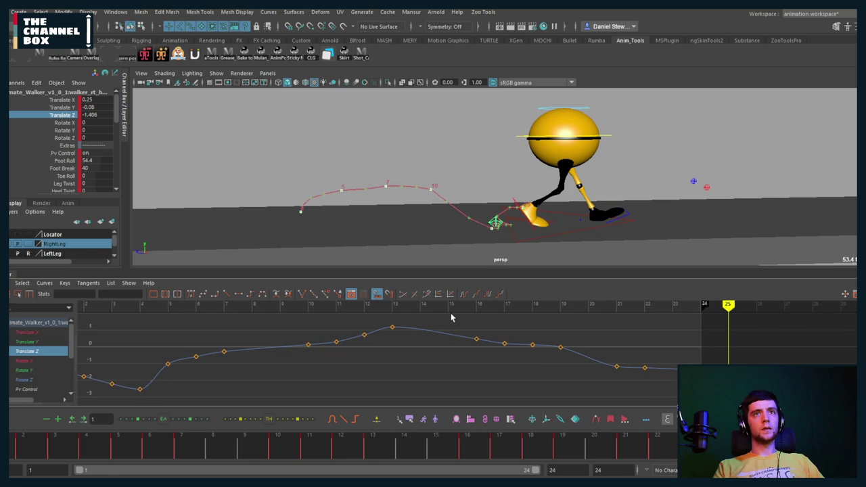
pyautogui.moveTo(450, 314); pyautogui.dragTo(705, 396)
pyautogui.press('Delete')
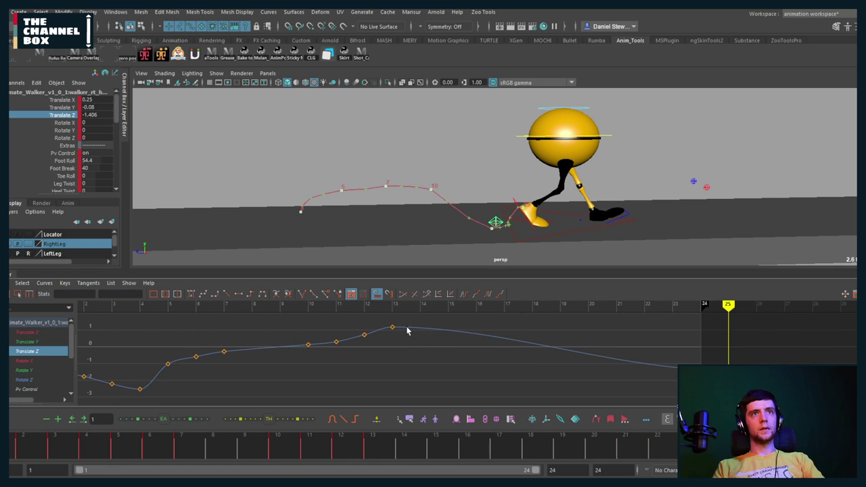
# Make the right foot's Translate Z curve linear between frames 13 and 25, and scrub that range to check the planted foot
pyautogui.click(391, 327)
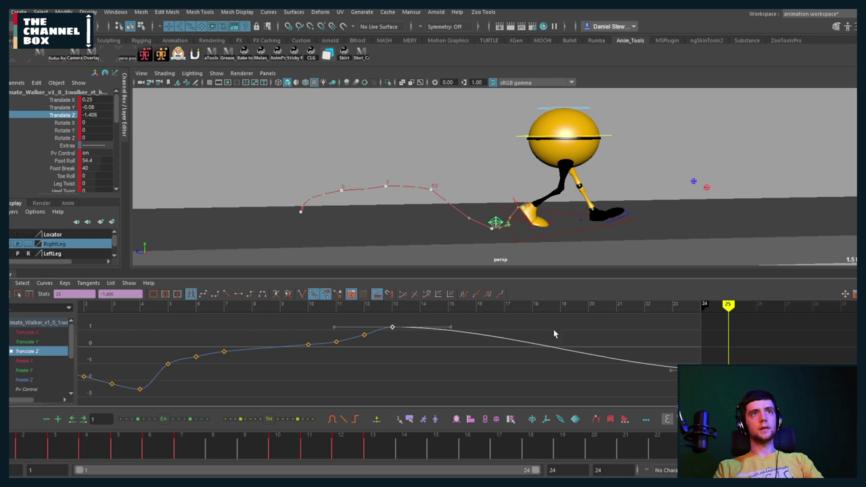
pyautogui.click(226, 294)
pyautogui.click(391, 305)
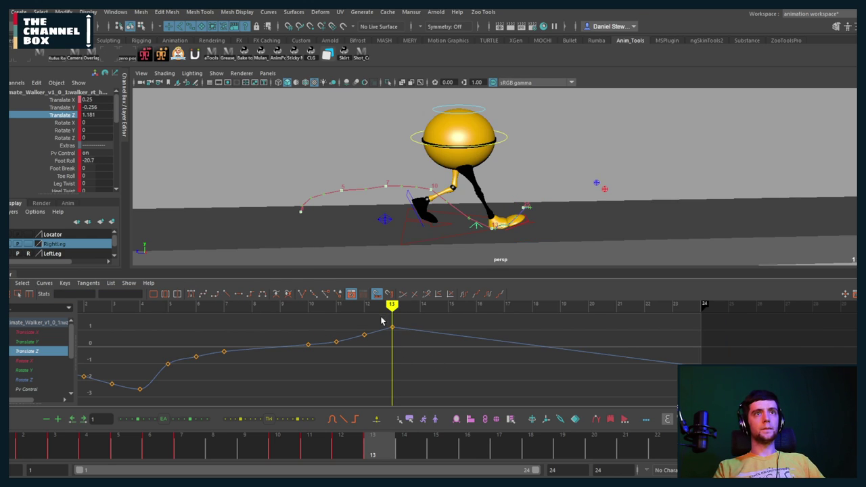
pyautogui.click(531, 367)
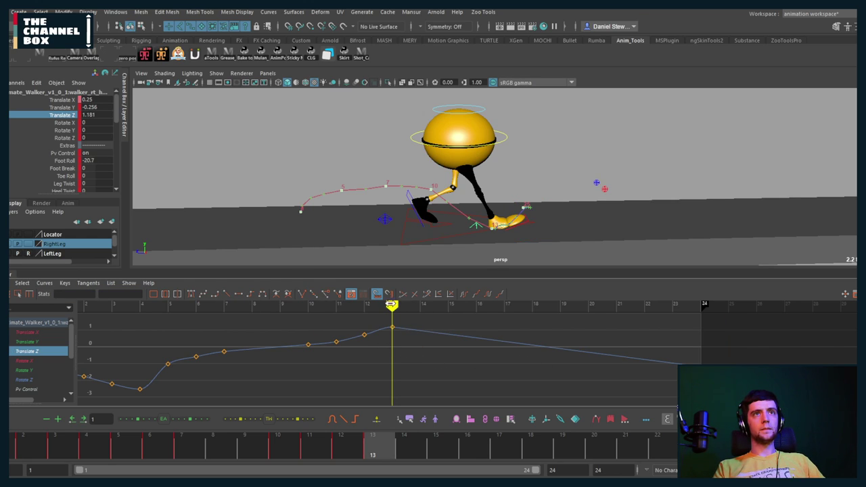
pyautogui.moveTo(407, 306); pyautogui.dragTo(676, 320)
# Adjust the root control's frame 24 Translate Z key to about -6.1, and check the planted foot up close around frame 15
pyautogui.click(557, 232)
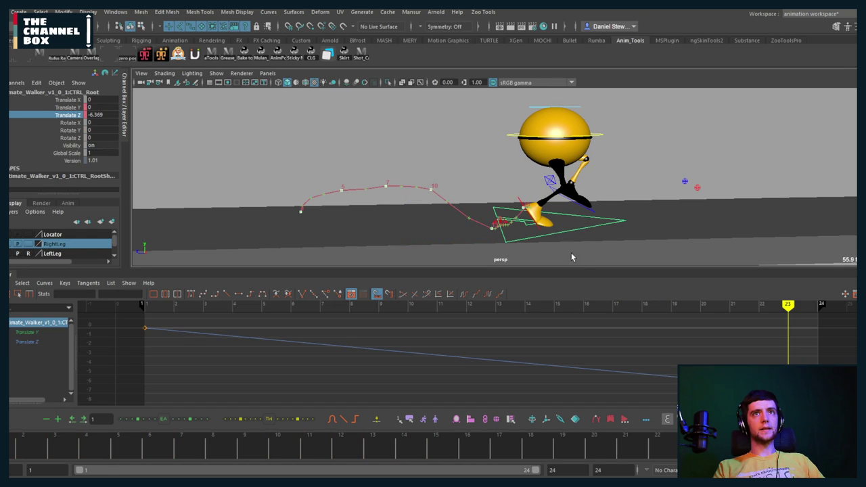
pyautogui.keyDown('alt'); pyautogui.moveTo(762, 370); pyautogui.dragTo(564, 346, button='middle'); pyautogui.keyUp('alt')
pyautogui.moveTo(658, 348); pyautogui.dragTo(616, 377)
pyautogui.keyDown('shift'); pyautogui.moveTo(615, 377); pyautogui.dragTo(615, 371, button='middle'); pyautogui.keyUp('shift')
pyautogui.moveTo(591, 305)
pyautogui.mouseDown()
pyautogui.moveTo(271, 305)
pyautogui.moveTo(355, 304)
pyautogui.mouseUp()
pyautogui.scroll(3, 502, 229)
pyautogui.scroll(5, 502, 229)
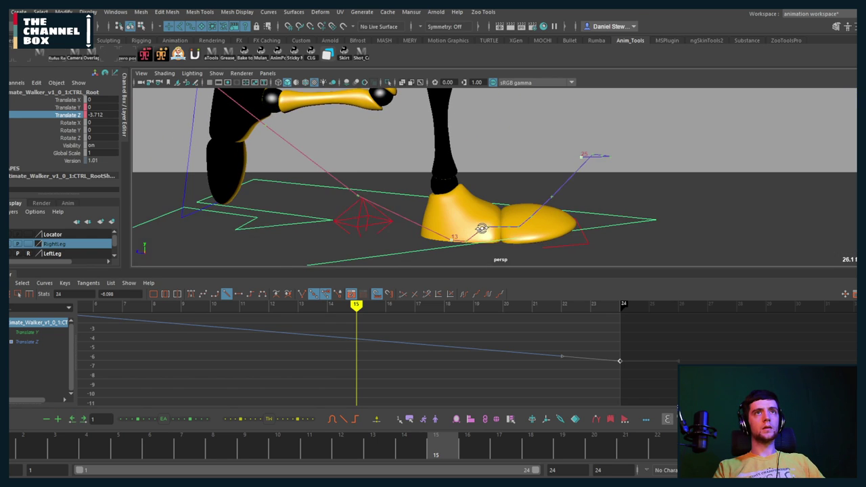
# Raise the root control's frame 24 Translate Z key to -4.875, checking the planted foot between frames 18 and 22
pyautogui.moveTo(361, 306); pyautogui.dragTo(474, 306)
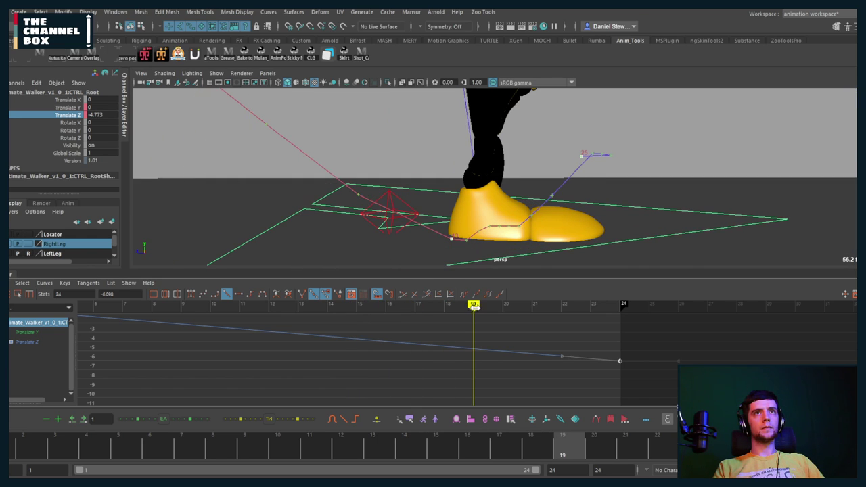
pyautogui.keyDown('shift'); pyautogui.moveTo(583, 374); pyautogui.dragTo(578, 368, button='middle'); pyautogui.keyUp('shift')
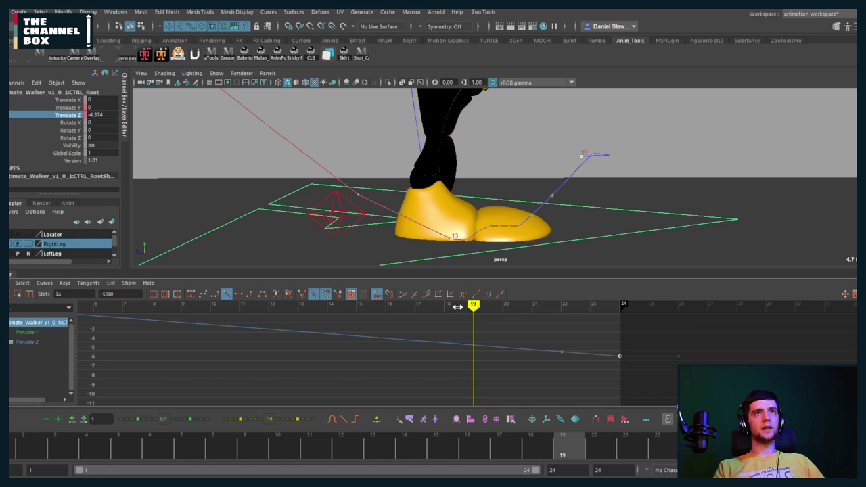
pyautogui.moveTo(457, 306)
pyautogui.mouseDown()
pyautogui.moveTo(284, 306)
pyautogui.moveTo(519, 305)
pyautogui.moveTo(446, 304)
pyautogui.mouseUp()
pyautogui.keyDown('shift'); pyautogui.moveTo(449, 358); pyautogui.dragTo(449, 350, button='middle'); pyautogui.keyUp('shift')
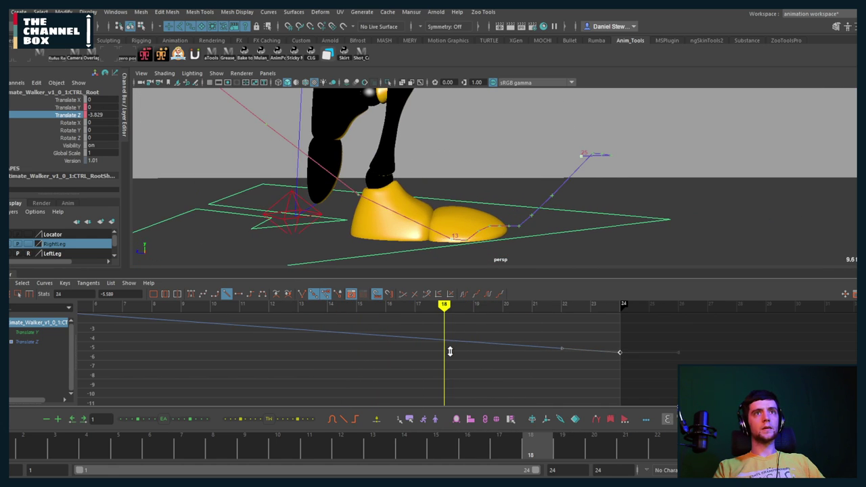
pyautogui.moveTo(444, 305)
pyautogui.mouseDown()
pyautogui.moveTo(259, 308)
pyautogui.moveTo(574, 305)
pyautogui.mouseUp()
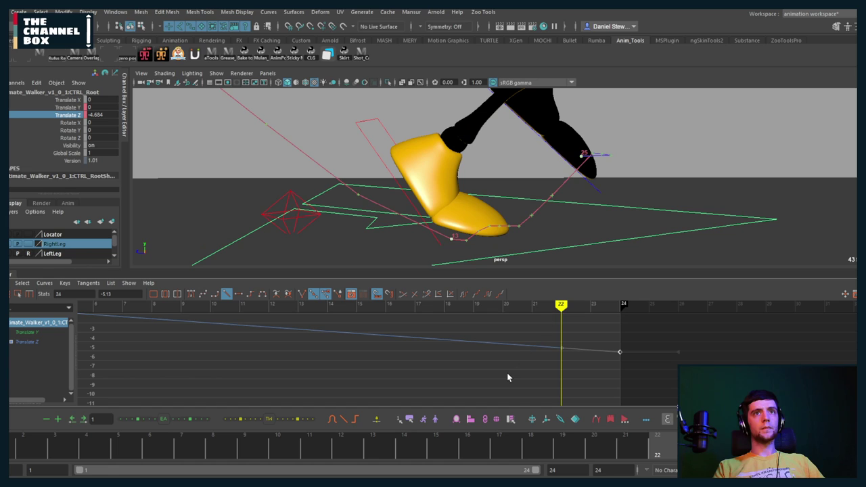
pyautogui.moveTo(507, 378); pyautogui.dragTo(509, 367, button='middle')
# Scrub back to frame 12 and examine both legs and the right foot's motion trail from the side
pyautogui.moveTo(561, 307); pyautogui.dragTo(298, 305)
pyautogui.moveTo(414, 305); pyautogui.dragTo(263, 308)
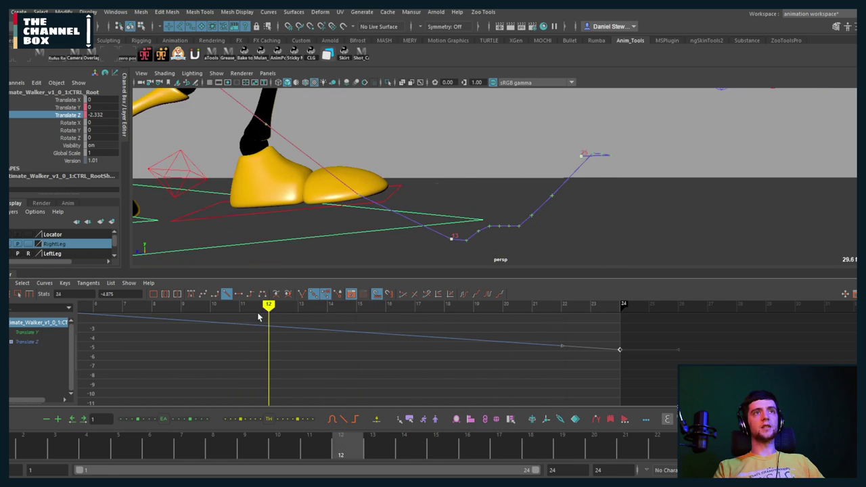
pyautogui.scroll(-4, 315, 239)
pyautogui.keyDown('alt'); pyautogui.moveTo(313, 236); pyautogui.dragTo(394, 223, button='middle'); pyautogui.keyUp('alt')
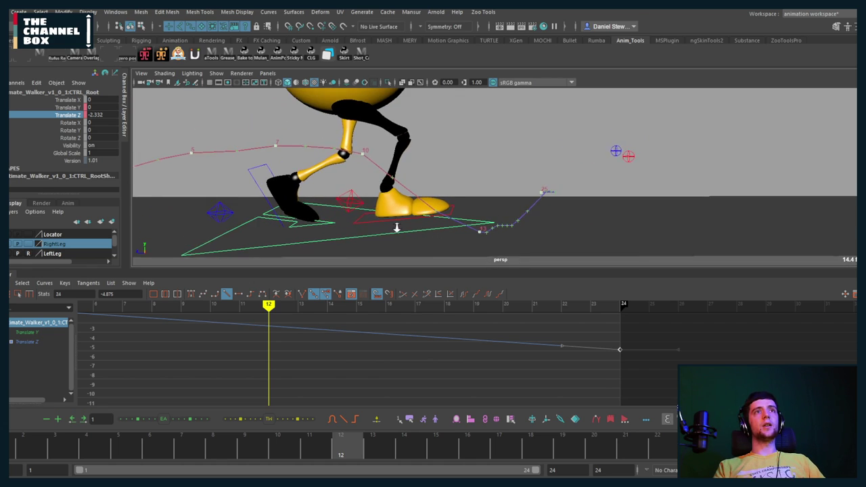
pyautogui.keyDown('alt'); pyautogui.moveTo(394, 223); pyautogui.dragTo(400, 211); pyautogui.keyUp('alt')
pyautogui.keyDown('alt'); pyautogui.moveTo(400, 211); pyautogui.dragTo(321, 214, button='right'); pyautogui.keyUp('alt')
pyautogui.keyDown('alt'); pyautogui.moveTo(359, 215); pyautogui.dragTo(462, 223, button='middle'); pyautogui.keyUp('alt')
pyautogui.keyDown('alt'); pyautogui.moveTo(462, 227); pyautogui.dragTo(457, 226); pyautogui.keyUp('alt')
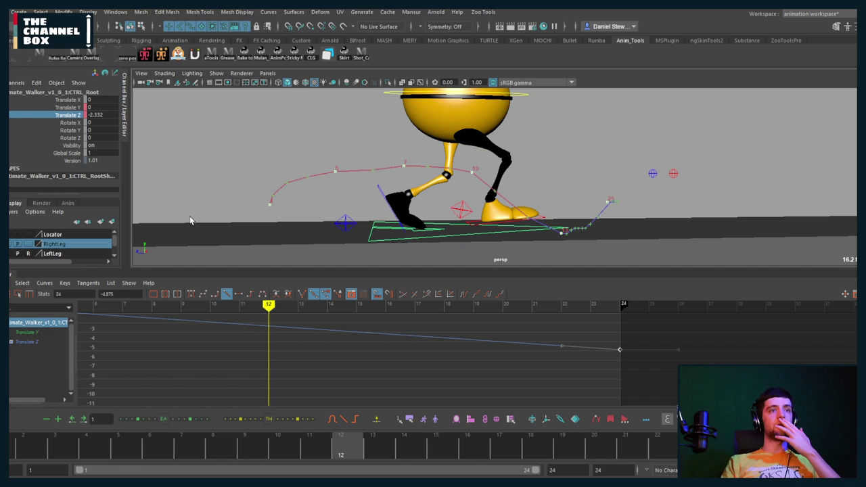
# Switch to the browser's walk cycle review and scrub through the annotated reference to study the body and foot spacing
pyautogui.moveTo(291, 482)
pyautogui.click(338, 454)
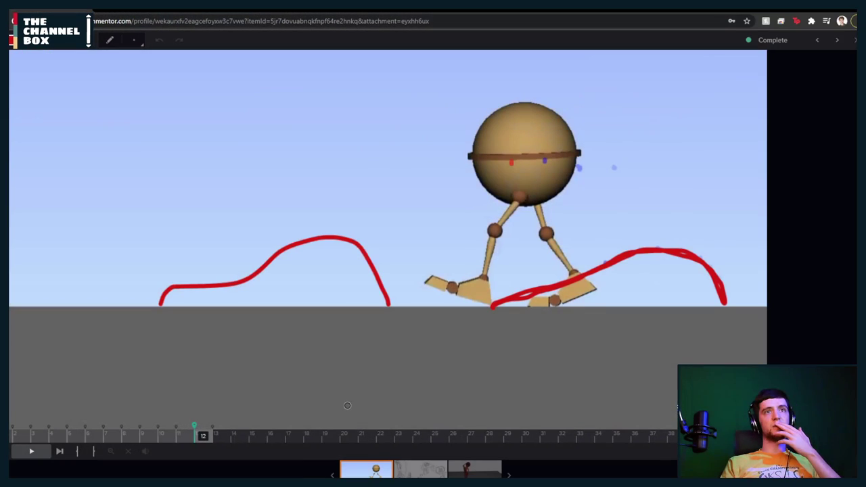
pyautogui.moveTo(201, 434)
pyautogui.mouseDown()
pyautogui.moveTo(141, 443)
pyautogui.moveTo(27, 436)
pyautogui.moveTo(666, 434)
pyautogui.moveTo(639, 434)
pyautogui.mouseUp()
pyautogui.moveTo(578, 430); pyautogui.dragTo(109, 408)
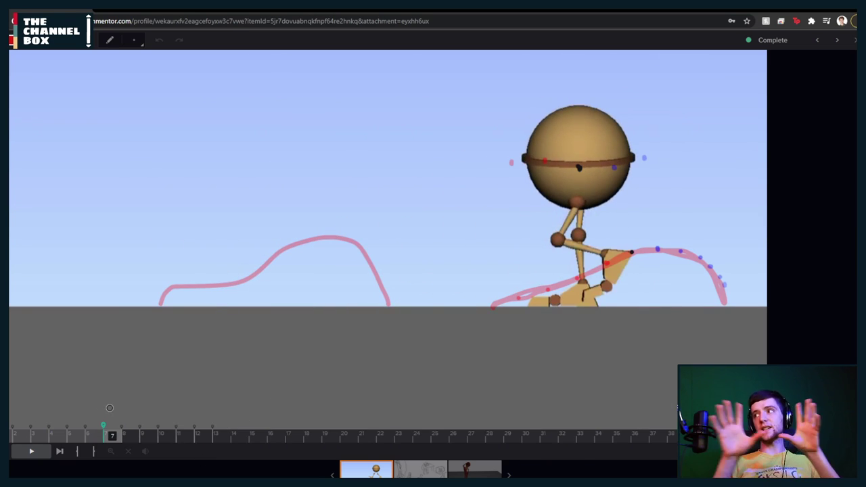
pyautogui.moveTo(95, 438)
pyautogui.mouseDown()
pyautogui.moveTo(2, 435)
pyautogui.moveTo(479, 419)
pyautogui.moveTo(22, 427)
pyautogui.moveTo(106, 417)
pyautogui.moveTo(331, 422)
pyautogui.mouseUp()
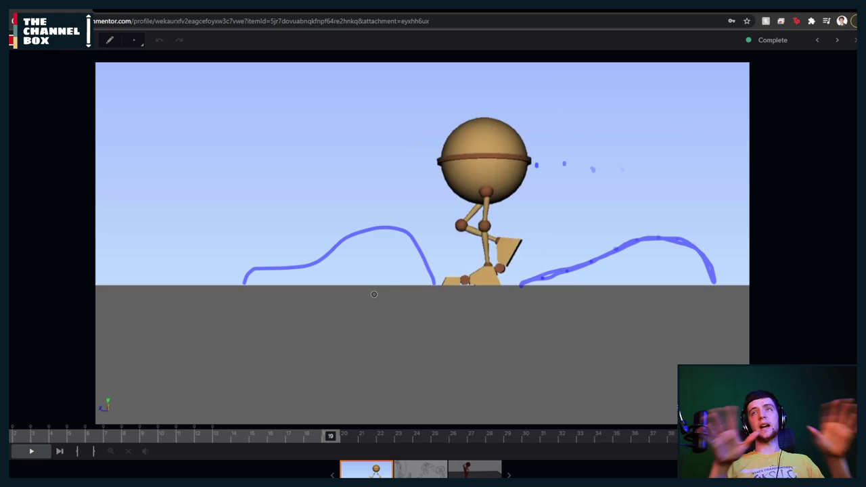
pyautogui.moveTo(337, 446); pyautogui.dragTo(21, 441)
pyautogui.click(31, 454)
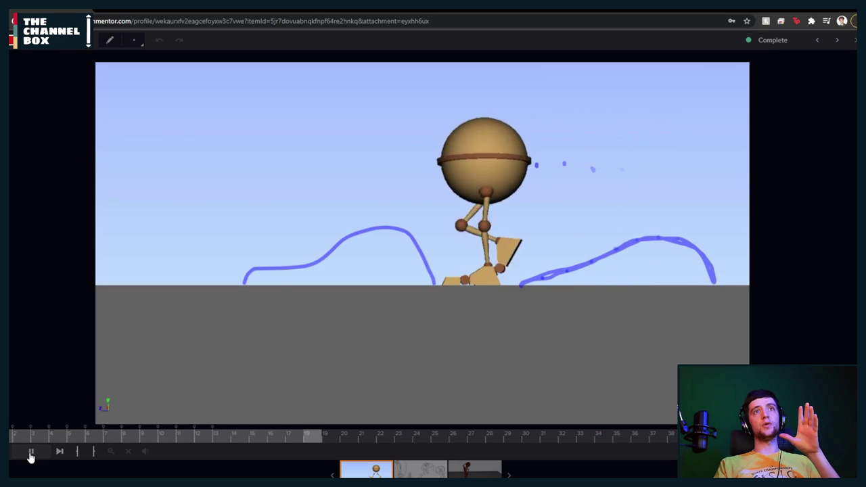
pyautogui.click(31, 454)
pyautogui.moveTo(246, 438)
pyautogui.mouseDown()
pyautogui.moveTo(11, 438)
pyautogui.moveTo(778, 436)
pyautogui.mouseUp()
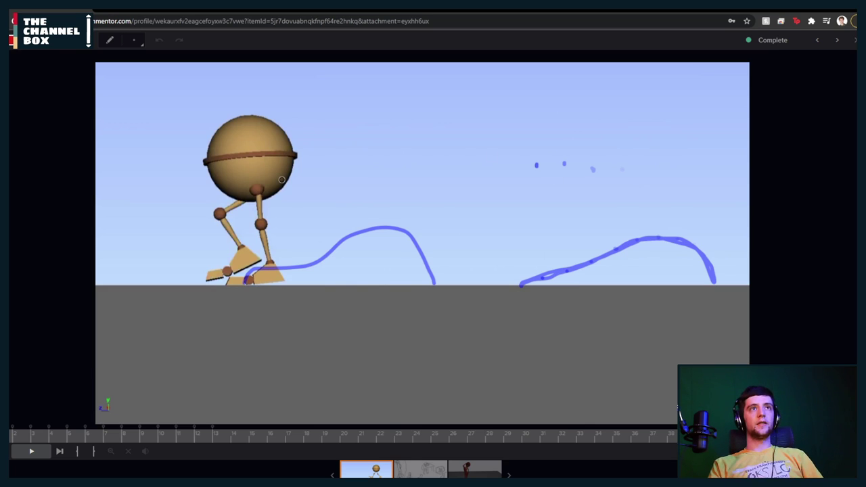
# Draw two red body outlines, a vertical height marker between them, and a straight leg with a flat foot over the reference frame
pyautogui.scroll(-2, 371, 215)
pyautogui.moveTo(362, 213); pyautogui.dragTo(302, 252, button='middle')
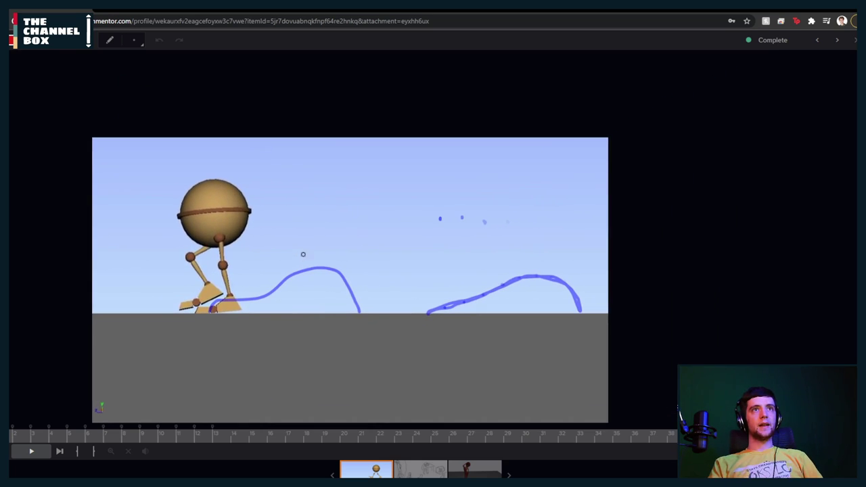
pyautogui.moveTo(484, 177)
pyautogui.mouseDown()
pyautogui.moveTo(429, 195)
pyautogui.moveTo(505, 193)
pyautogui.moveTo(465, 177)
pyautogui.mouseUp()
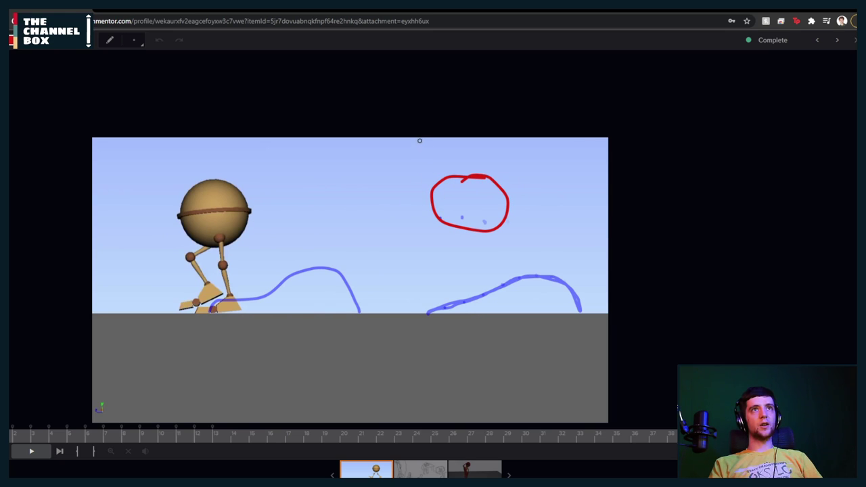
pyautogui.moveTo(419, 140)
pyautogui.mouseDown()
pyautogui.moveTo(344, 162)
pyautogui.moveTo(442, 166)
pyautogui.moveTo(352, 148)
pyautogui.mouseUp()
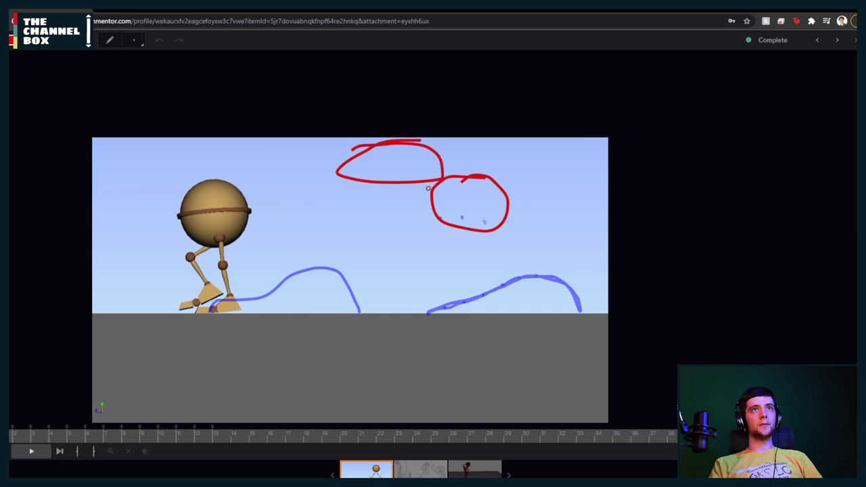
pyautogui.moveTo(419, 164); pyautogui.dragTo(417, 198)
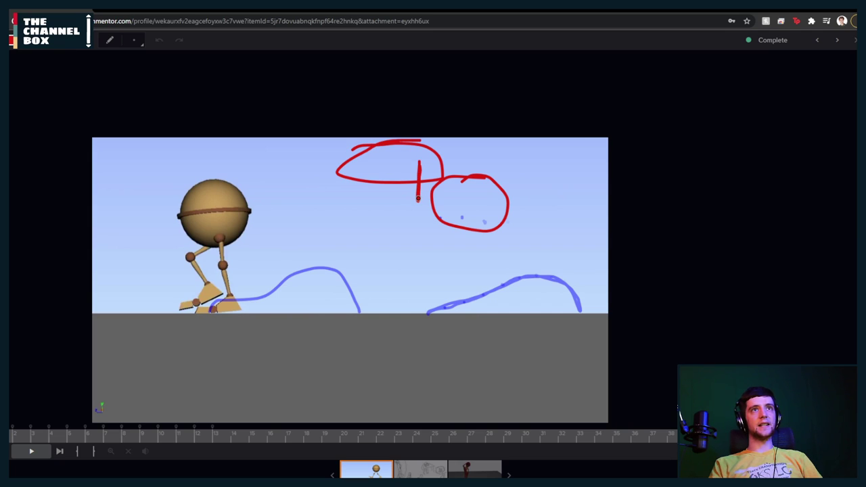
pyautogui.moveTo(409, 160)
pyautogui.mouseDown()
pyautogui.moveTo(434, 161)
pyautogui.moveTo(404, 161)
pyautogui.mouseUp()
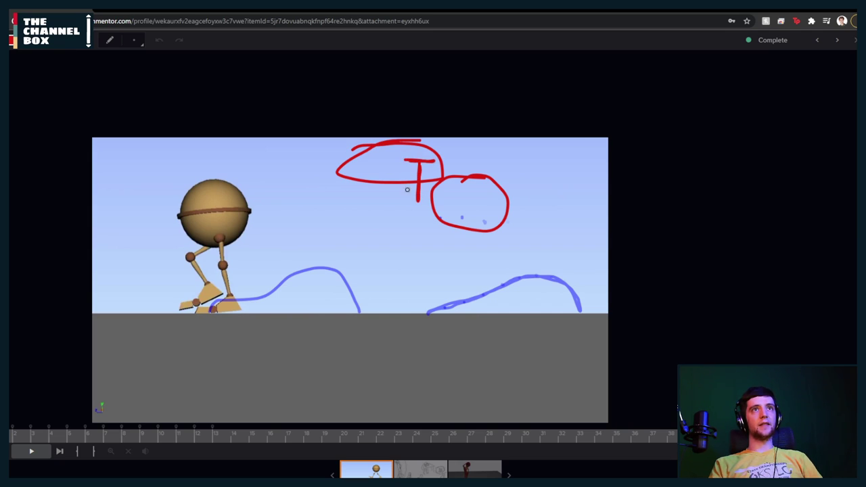
pyautogui.moveTo(407, 199); pyautogui.dragTo(433, 200)
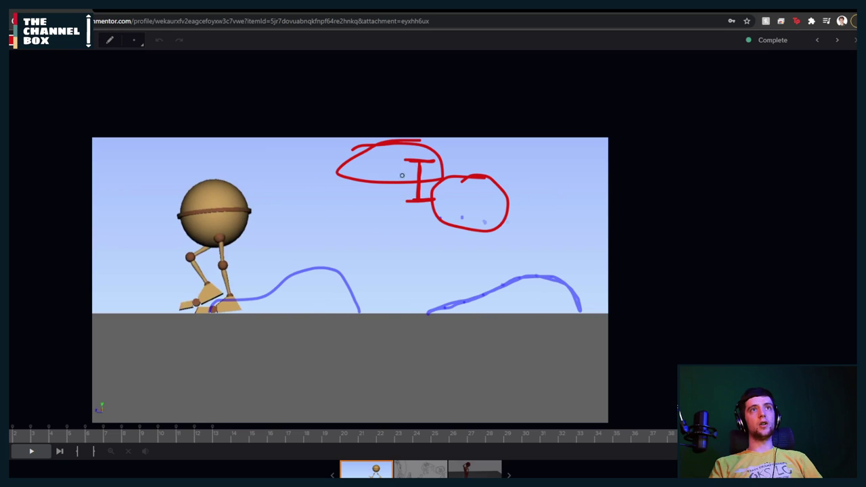
pyautogui.moveTo(470, 232)
pyautogui.mouseDown()
pyautogui.moveTo(465, 310)
pyautogui.moveTo(429, 310)
pyautogui.mouseUp()
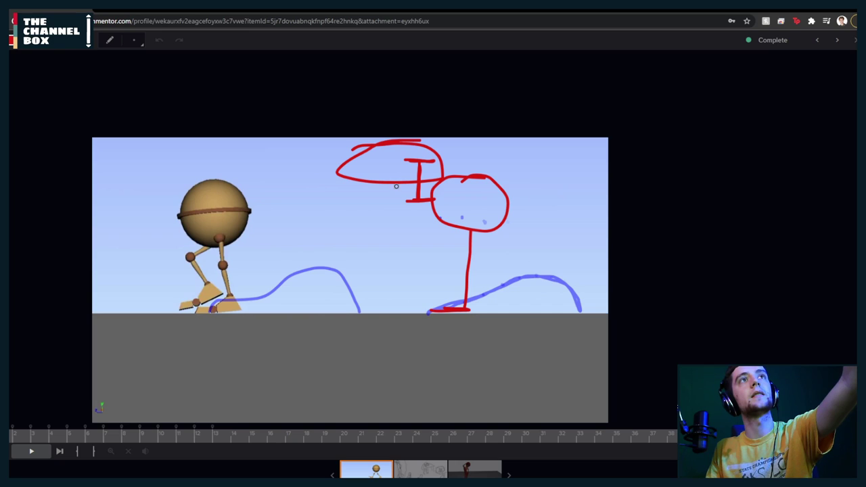
# Sketch a straight leg with a steeply angled foot under the higher body outline, plus short vertical strokes beside it
pyautogui.moveTo(397, 184); pyautogui.dragTo(395, 257)
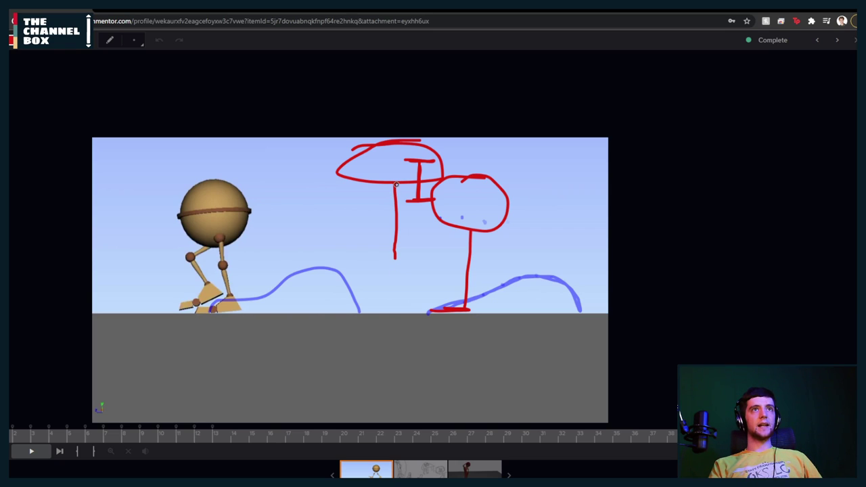
pyautogui.moveTo(395, 185)
pyautogui.mouseDown()
pyautogui.moveTo(392, 279)
pyautogui.moveTo(376, 308)
pyautogui.moveTo(393, 280)
pyautogui.mouseUp()
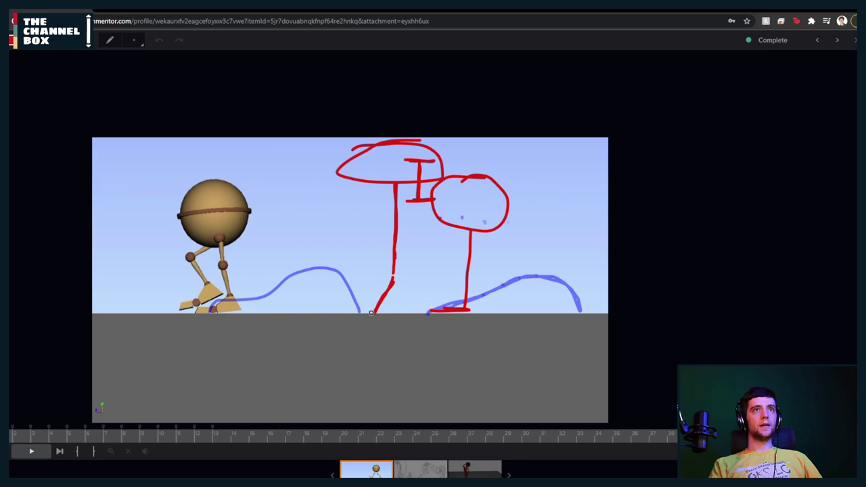
pyautogui.click(373, 276)
pyautogui.moveTo(375, 248)
pyautogui.mouseDown()
pyautogui.moveTo(377, 203)
pyautogui.moveTo(383, 249)
pyautogui.mouseUp()
pyautogui.moveTo(371, 200); pyautogui.dragTo(364, 231)
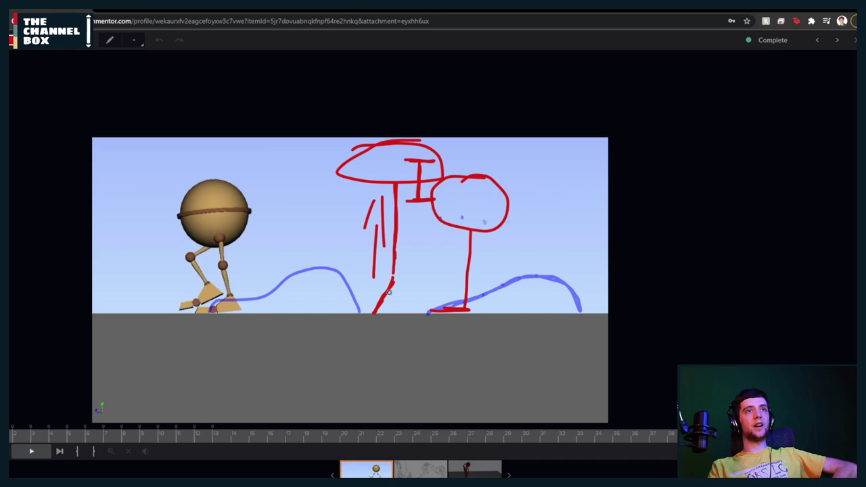
pyautogui.moveTo(388, 292)
pyautogui.mouseDown()
pyautogui.moveTo(394, 281)
pyautogui.moveTo(369, 323)
pyautogui.mouseUp()
pyautogui.moveTo(369, 323); pyautogui.dragTo(393, 279)
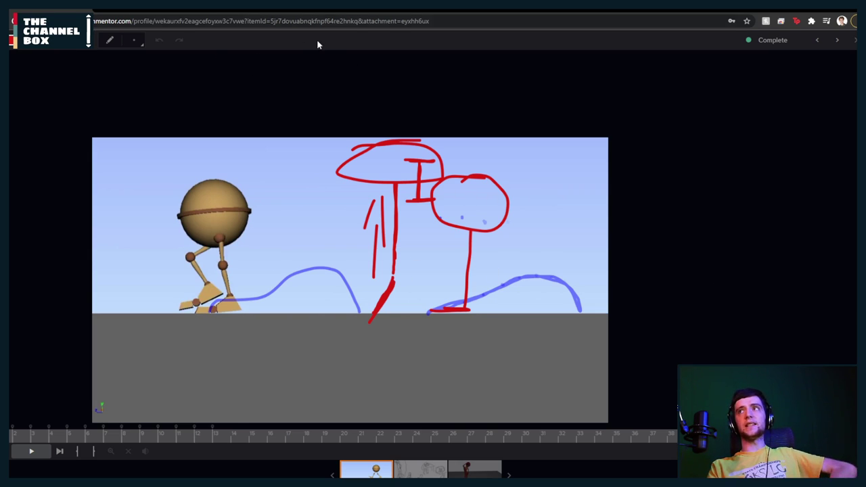
# Switch to the YouTube "Athletic Male Standard Walk" reference video and pause it just after the legs pass each other
pyautogui.click(104, 11)
pyautogui.hotkey('ctrl', 'w')
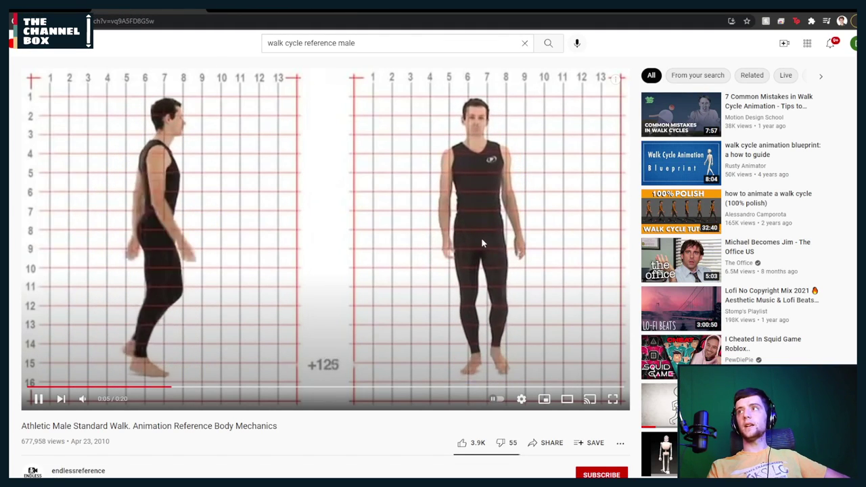
pyautogui.click(39, 400)
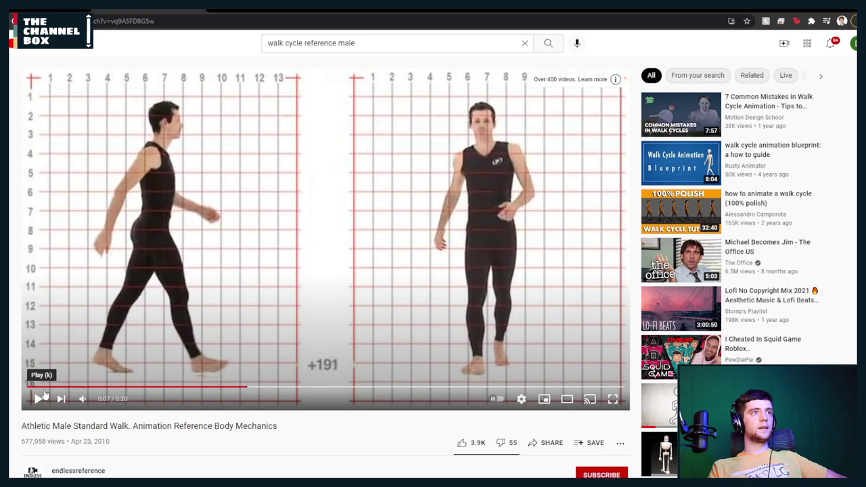
pyautogui.click(37, 399)
pyautogui.click(39, 400)
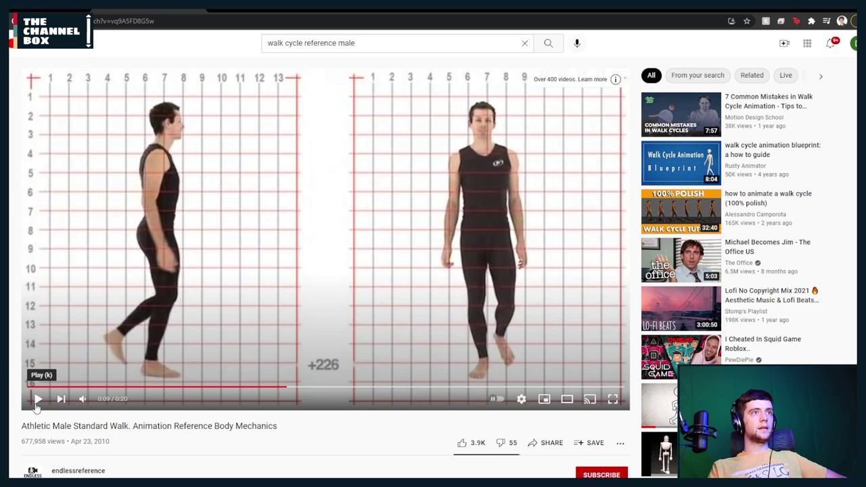
pyautogui.click(37, 402)
pyautogui.click(37, 400)
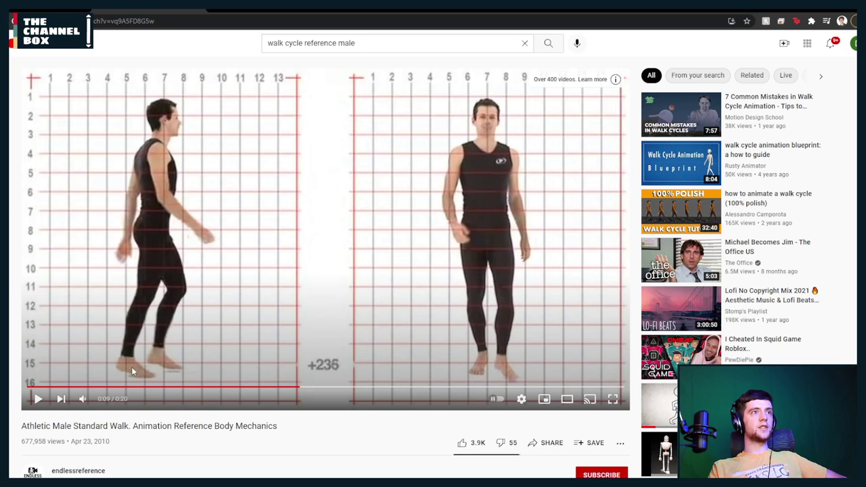
# Step frame by frame through the reference walk in full screen, from +224 to +237, to examine the feet after the passing pose
pyautogui.press(',')
pyautogui.press(',')
pyautogui.press(',')
pyautogui.press(',')
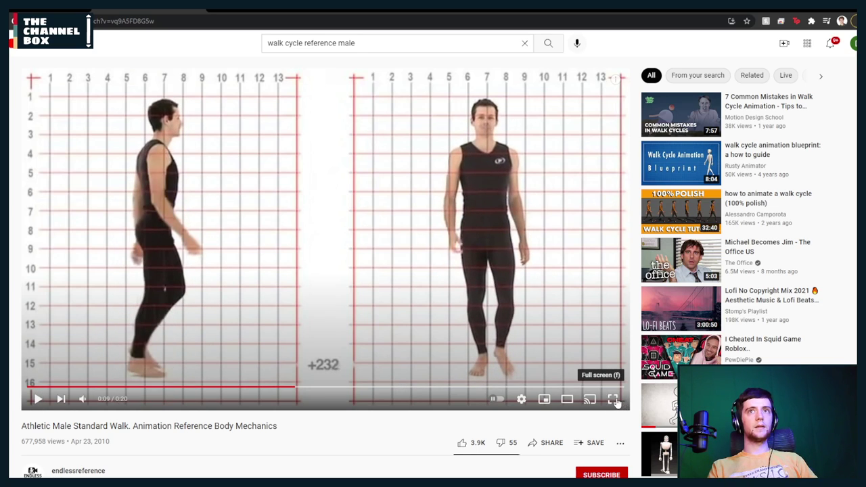
pyautogui.click(613, 400)
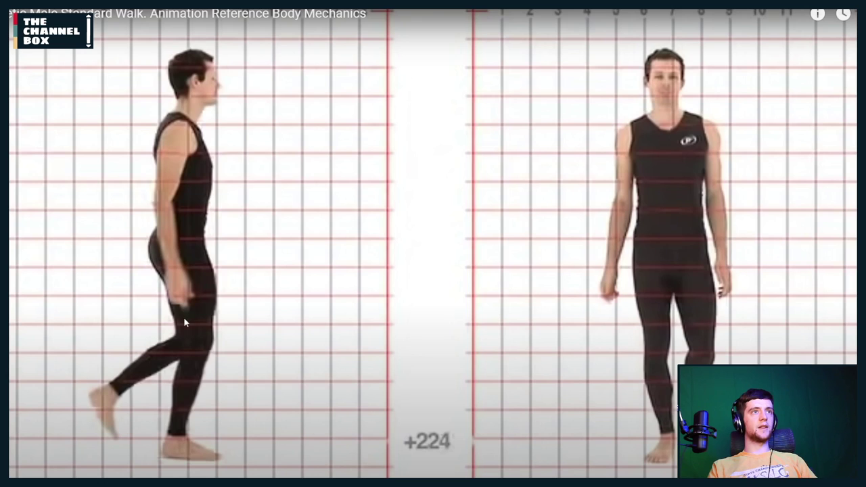
pyautogui.press('.')
pyautogui.press('.')
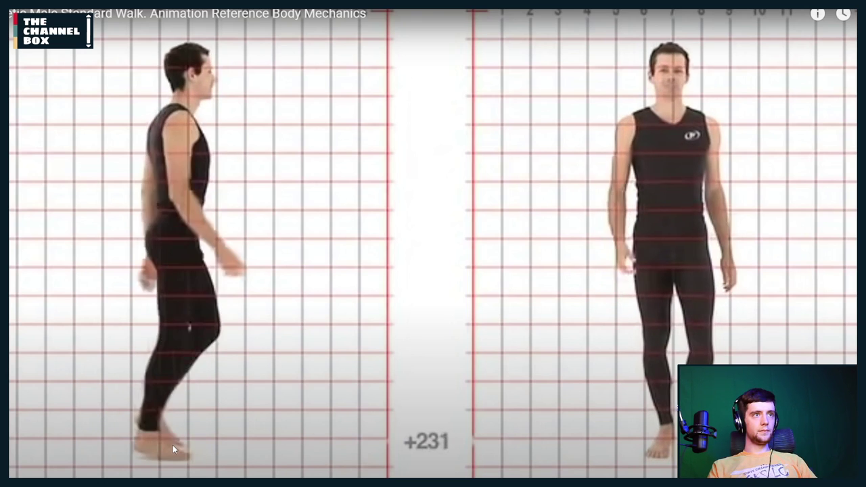
pyautogui.press('.')
pyautogui.press('.')
pyautogui.press('.')
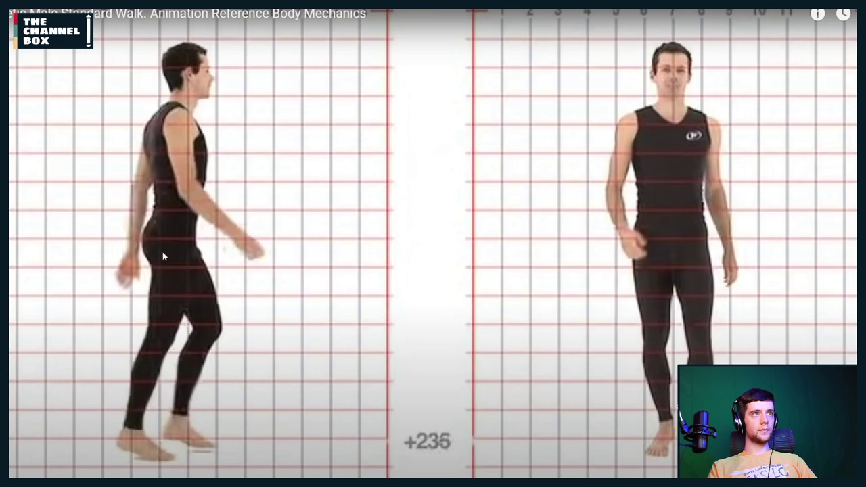
pyautogui.press('.')
pyautogui.press('.')
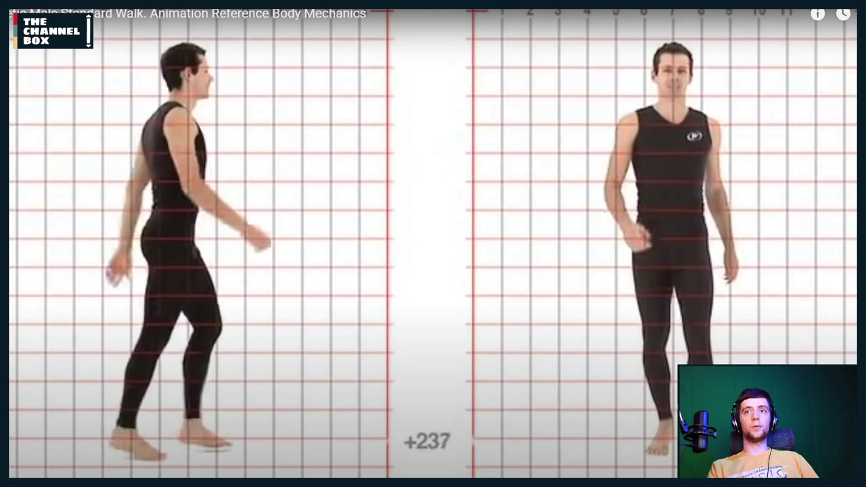
pyautogui.press('Escape')
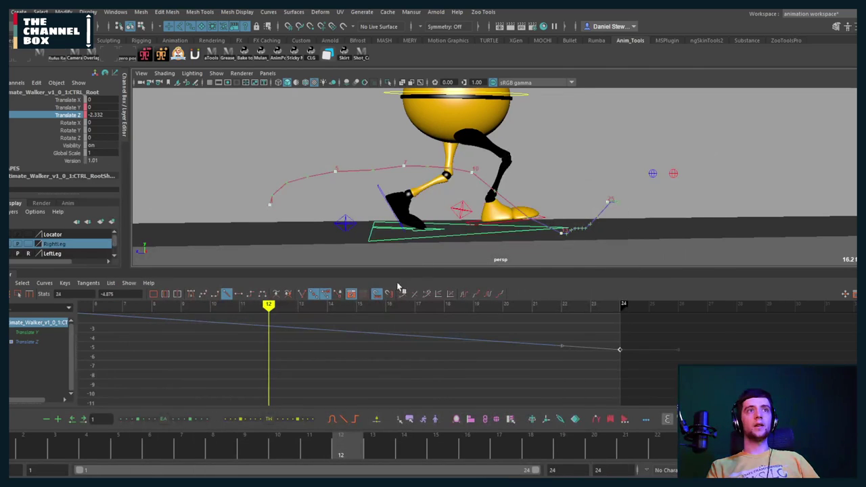
# Switch back to Maya and step between the root control's keys at frames 1 and 24 to compare the poses
pyautogui.keyDown('alt'); pyautogui.moveTo(402, 195); pyautogui.dragTo(403, 198); pyautogui.keyUp('alt')
pyautogui.press('.')
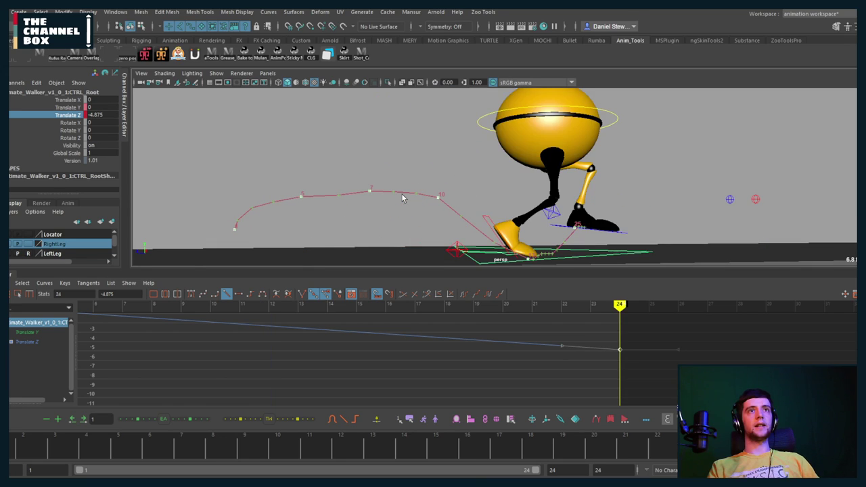
pyautogui.press(',')
pyautogui.press('.')
pyautogui.press(',')
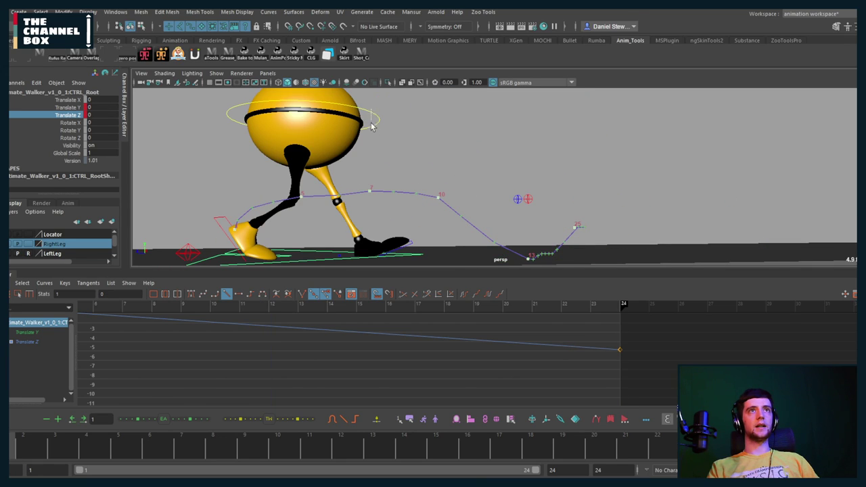
# Step through the main body control's keys up to frame 22 with only its Translate Y curve shown, to examine the body height
pyautogui.moveTo(371, 127); pyautogui.dragTo(369, 134)
pyautogui.press('.')
pyautogui.press('.')
pyautogui.press('.')
pyautogui.press('.')
pyautogui.press('.')
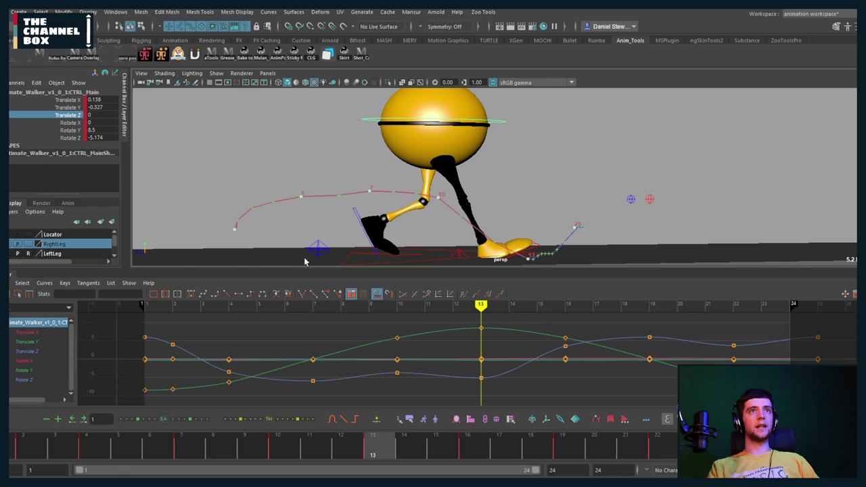
pyautogui.click(31, 341)
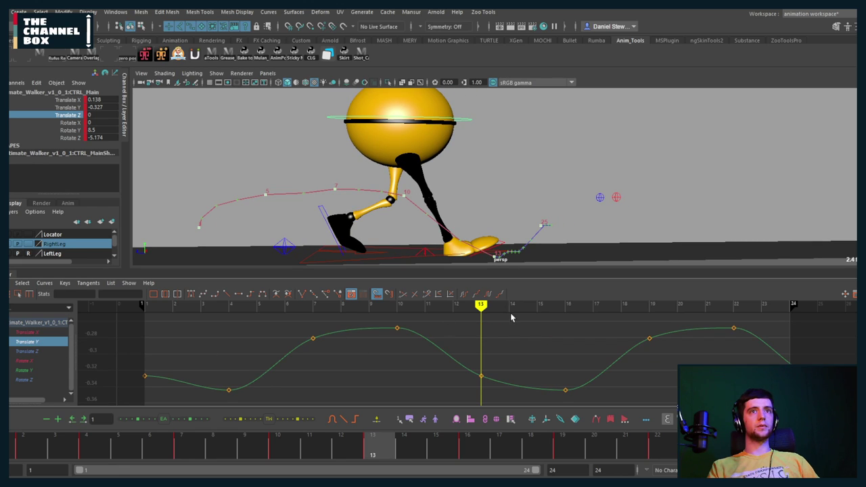
pyautogui.press(',')
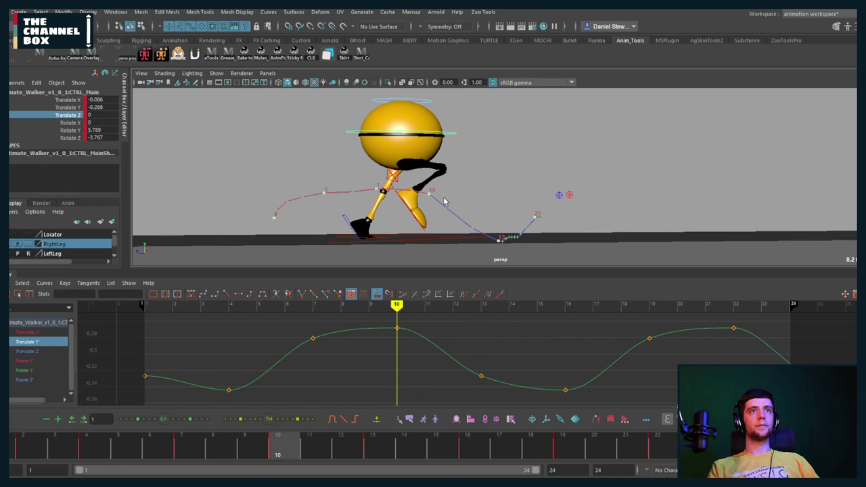
pyautogui.press('.')
pyautogui.press('.')
pyautogui.press('.')
pyautogui.press('.')
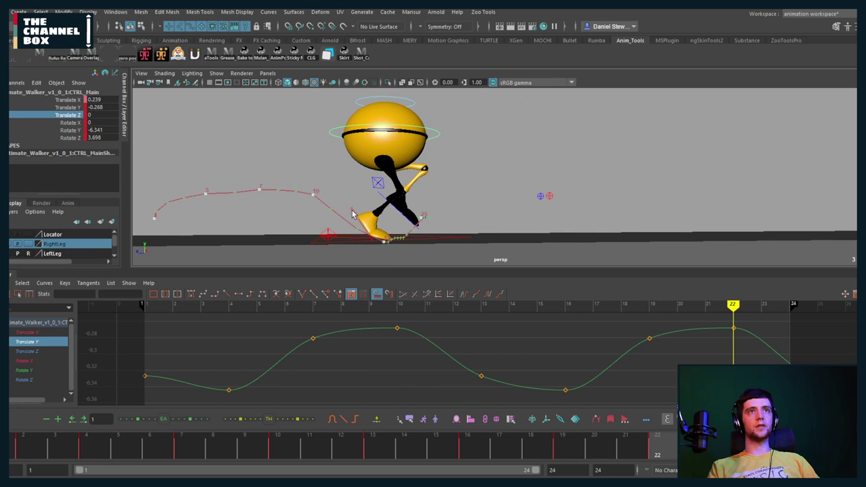
# Set the right foot control's Foot Roll to 30.6 at frame 22, comparing the planted heel with the YouTube reference walk
pyautogui.click(313, 238)
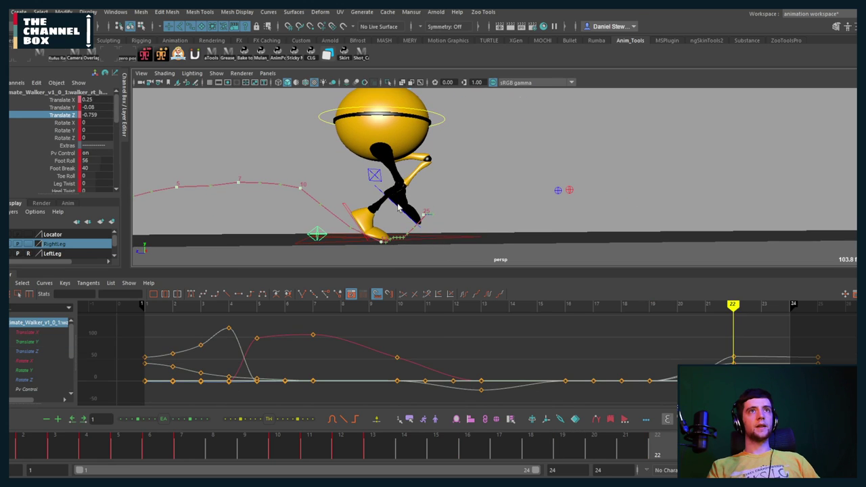
pyautogui.click(327, 124)
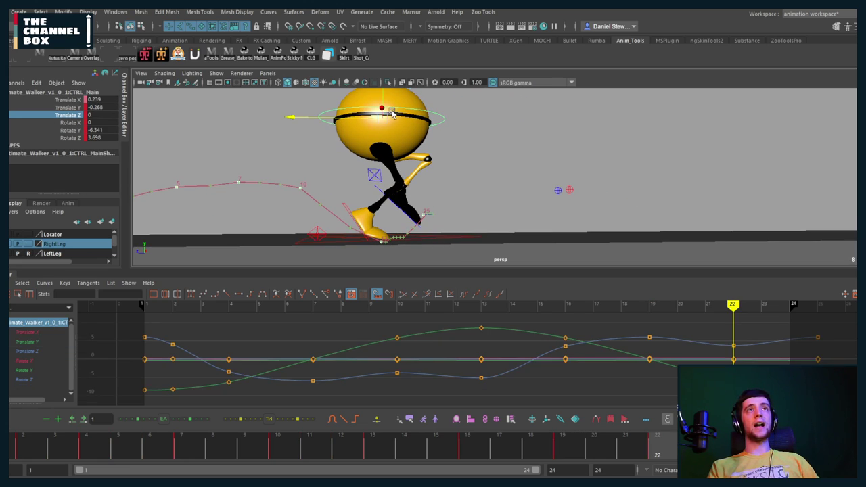
pyautogui.press('f')
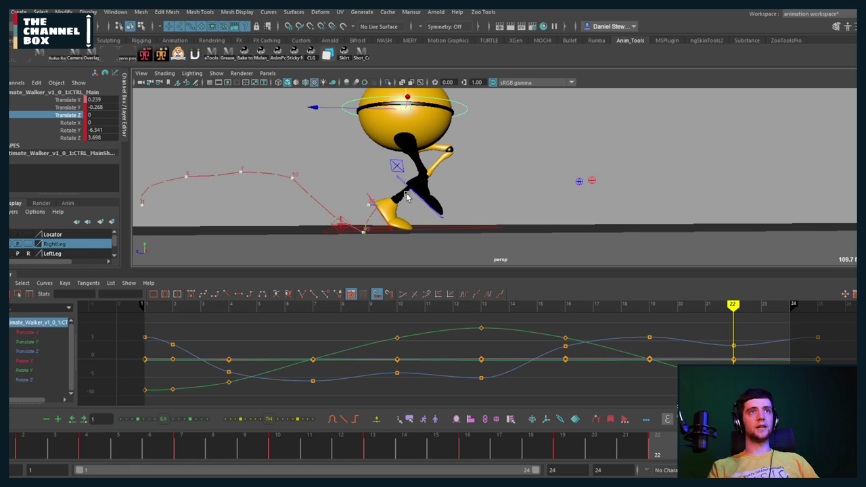
pyautogui.click(340, 225)
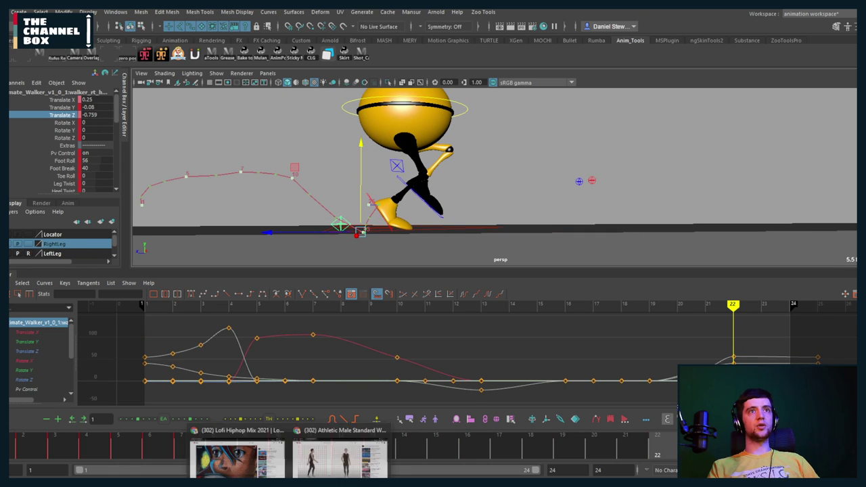
pyautogui.click(344, 460)
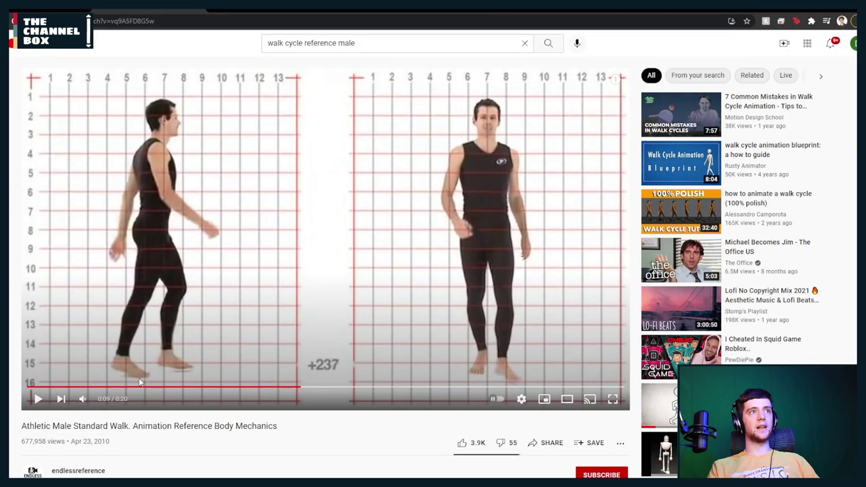
pyautogui.hotkey('alt', 'Tab')
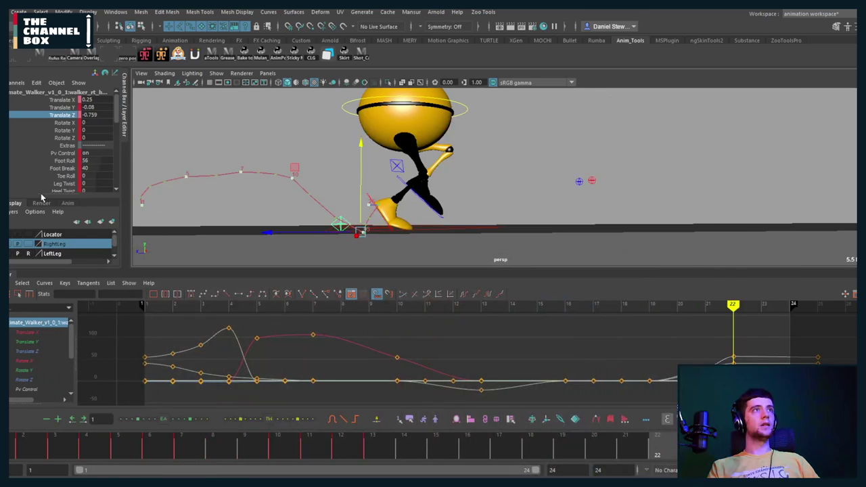
pyautogui.click(60, 161)
pyautogui.moveTo(292, 160); pyautogui.dragTo(163, 194, button='middle')
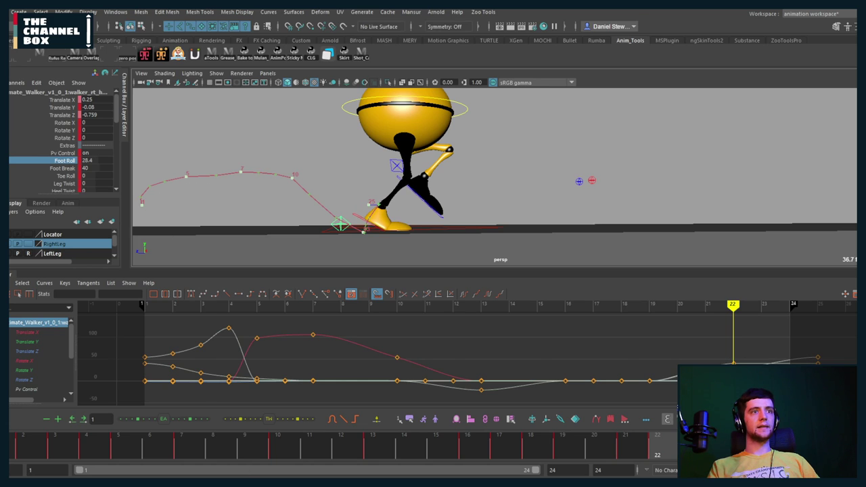
pyautogui.click(342, 463)
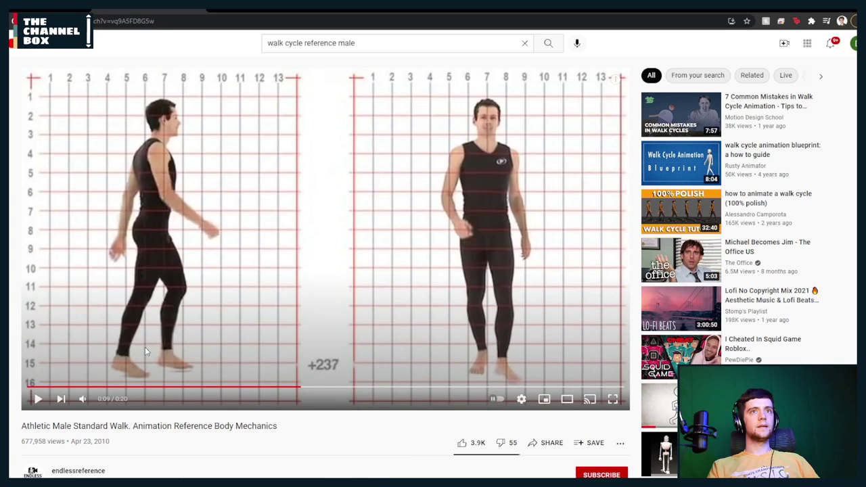
pyautogui.click(826, 22)
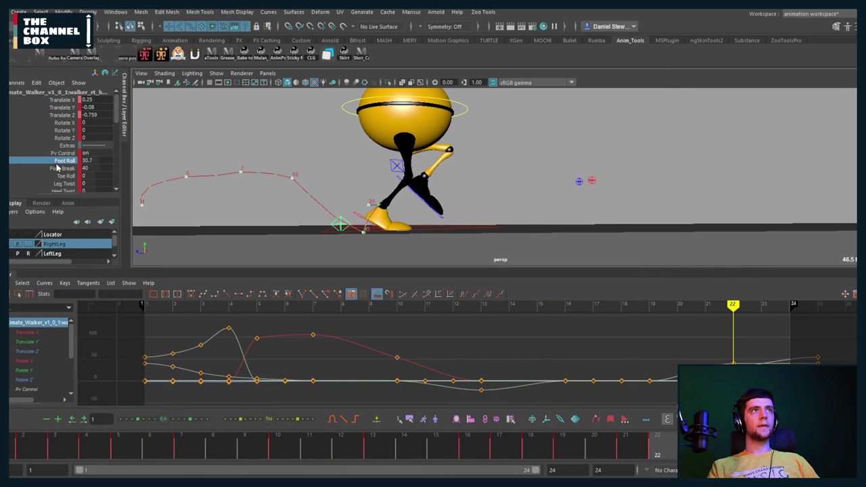
pyautogui.moveTo(280, 178); pyautogui.dragTo(317, 174, button='middle')
pyautogui.keyDown('alt'); pyautogui.moveTo(410, 161); pyautogui.dragTo(406, 174, button='middle'); pyautogui.keyUp('alt')
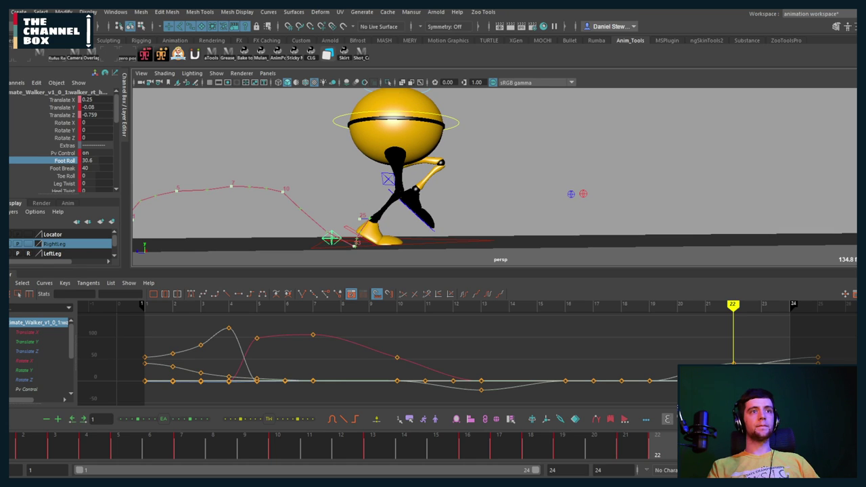
# Check the reference pose again and raise the main body control to Translate Y -0.146 at frame 22
pyautogui.moveTo(289, 482)
pyautogui.click(339, 461)
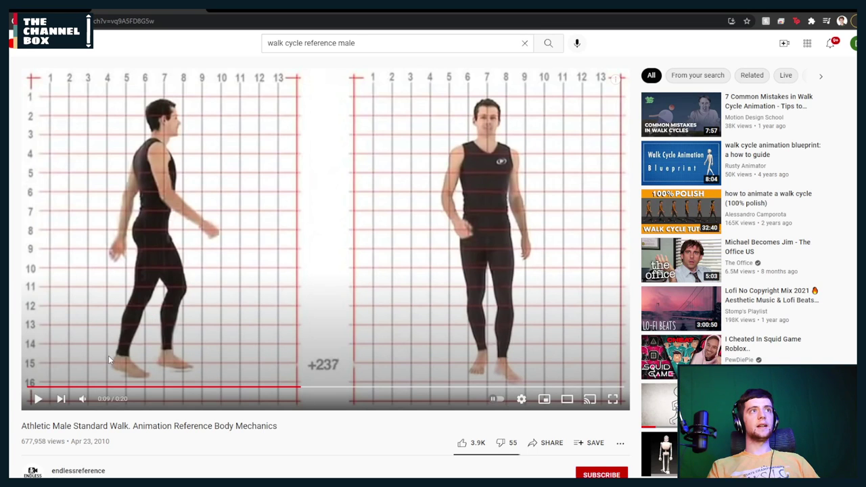
pyautogui.click(828, 9)
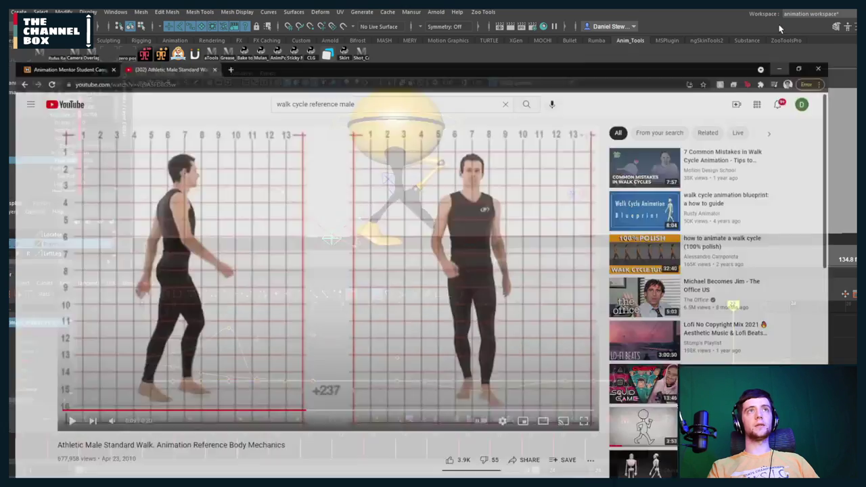
pyautogui.click(335, 127)
pyautogui.moveTo(400, 97); pyautogui.dragTo(400, 94)
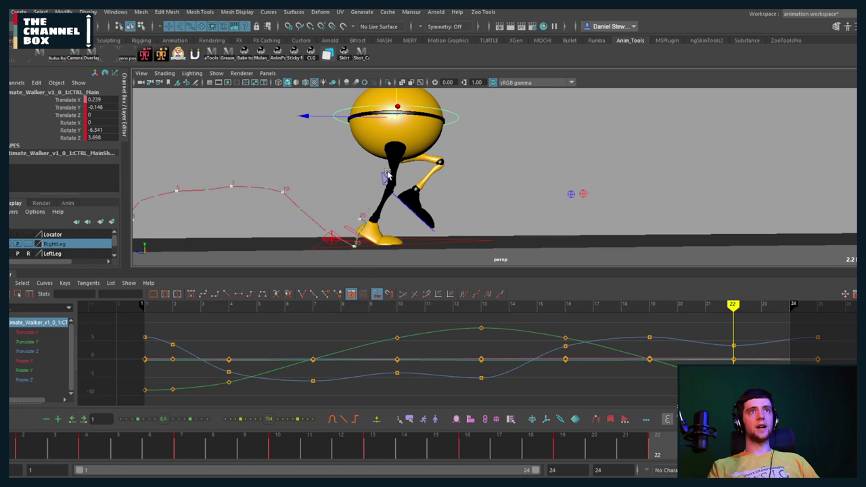
# Isolate the main control's Translate Y curve and raise its frame 10 key to -0.145, level with the frame 22 peak
pyautogui.click(33, 341)
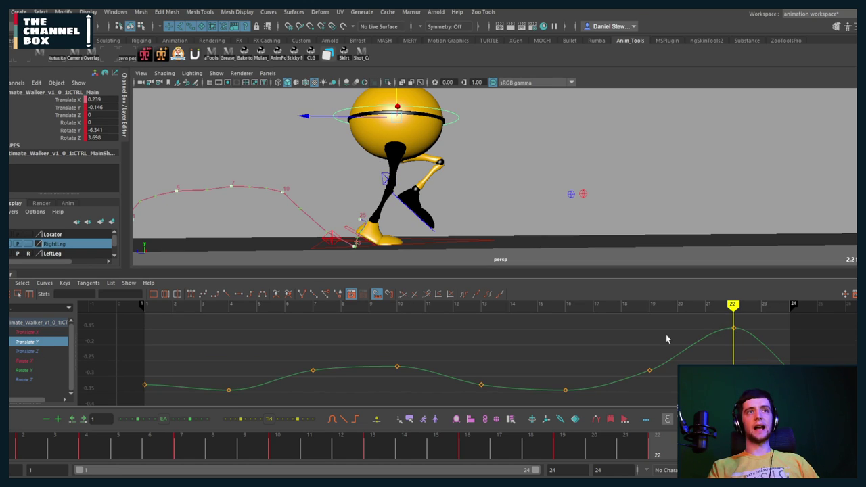
pyautogui.click(398, 367)
pyautogui.moveTo(382, 391); pyautogui.dragTo(386, 348, button='middle')
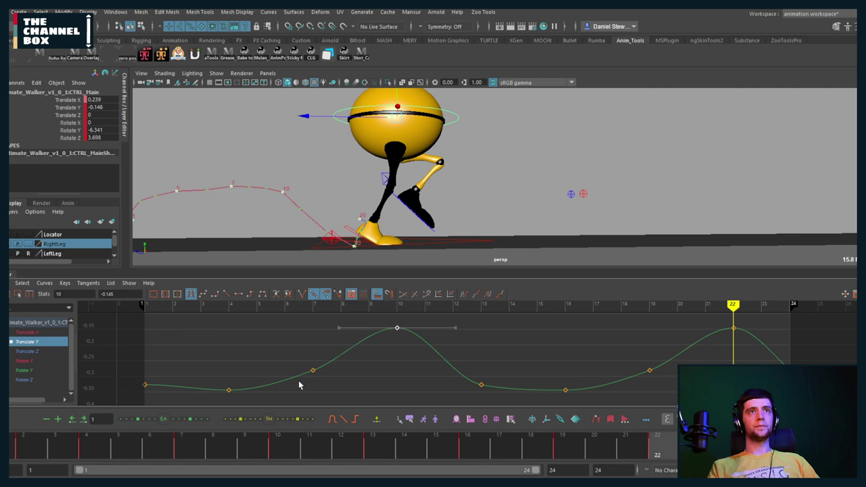
# Switch to the YouTube reference walk and step frame by frame from +237 to about +260 to examine foot contact and body drop
pyautogui.moveTo(289, 480)
pyautogui.click(322, 465)
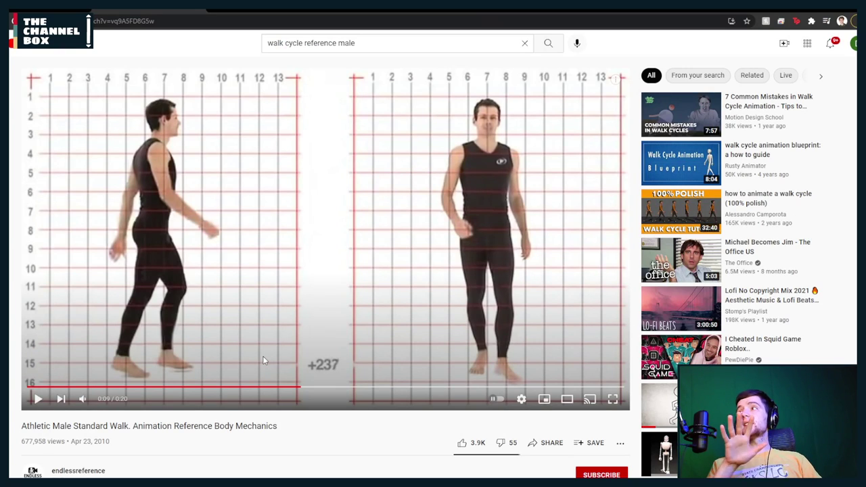
pyautogui.press('.')
pyautogui.press('.')
pyautogui.press('.')
pyautogui.press('.')
pyautogui.press('.')
pyautogui.press('.')
pyautogui.press('.')
pyautogui.press('.')
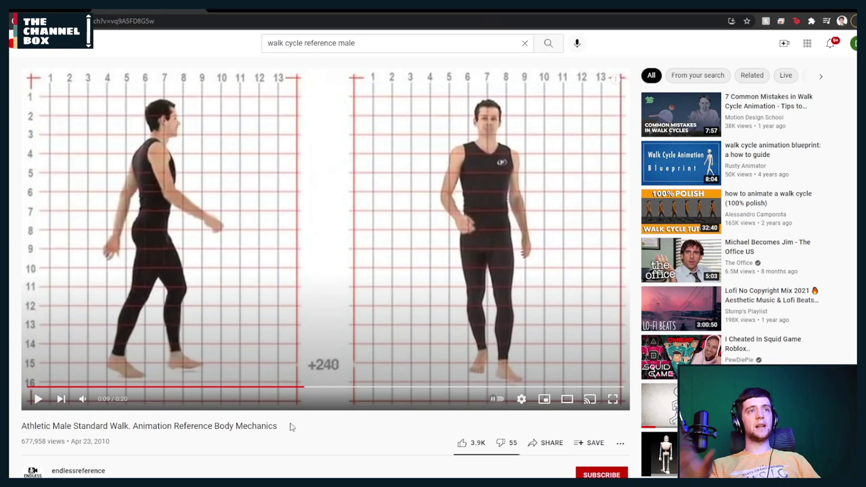
pyautogui.press('.')
pyautogui.press('.')
pyautogui.press('.')
pyautogui.press('.')
pyautogui.press('.')
pyautogui.press('.')
pyautogui.press('.')
pyautogui.press('.')
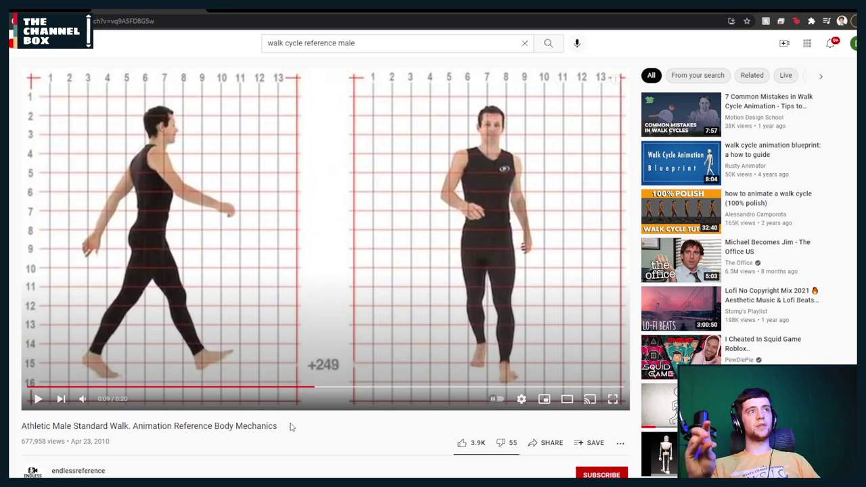
pyautogui.press('.')
pyautogui.press('.')
pyautogui.press('.')
pyautogui.press('.')
pyautogui.press('.')
pyautogui.press('.')
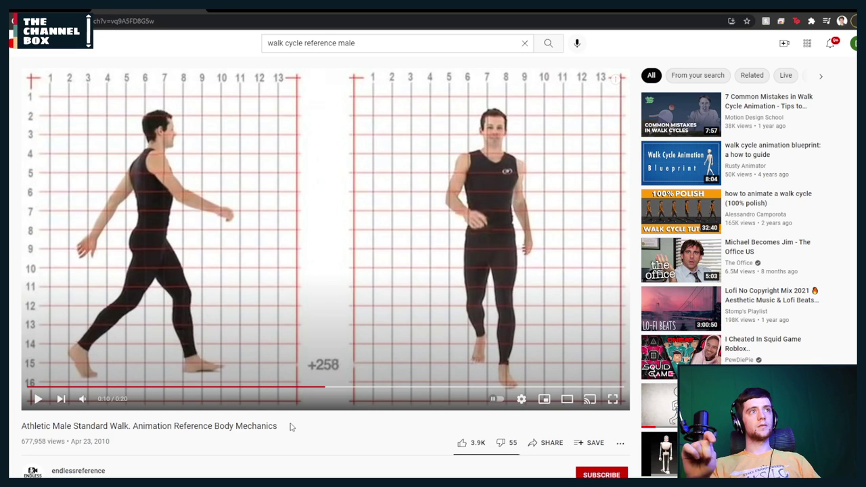
pyautogui.press('.')
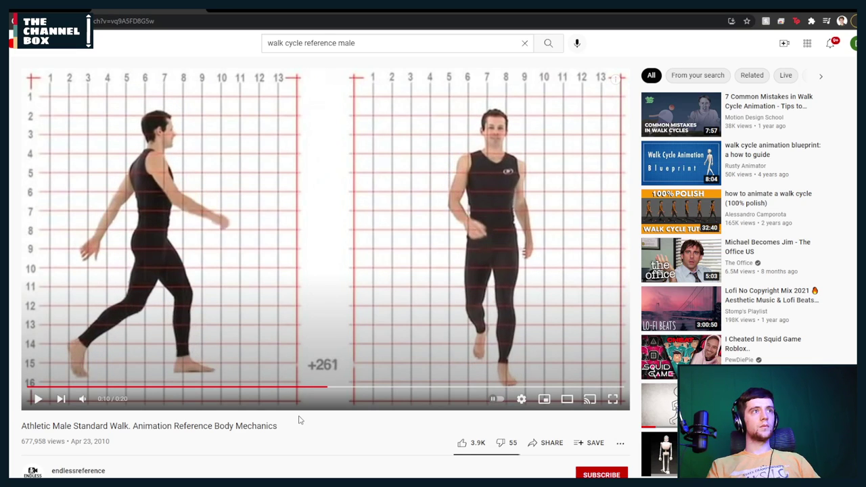
pyautogui.press(',')
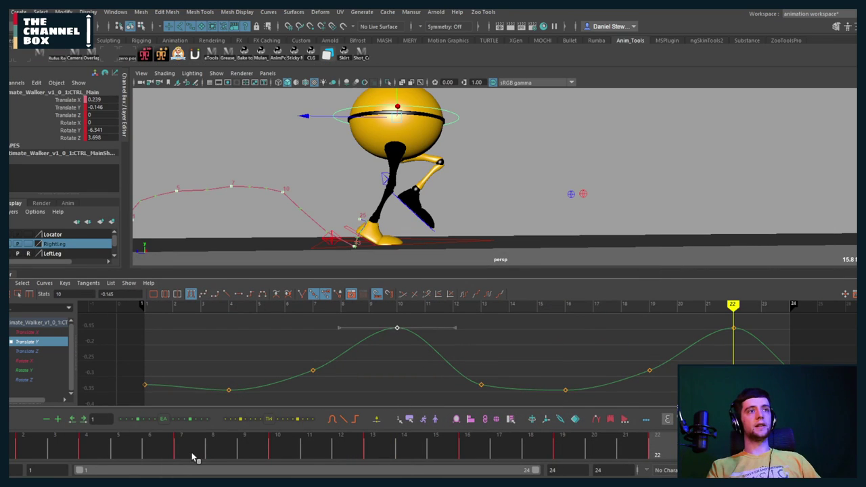
# Move the current time to frame 16 and frame the whole walker in the viewport
pyautogui.moveTo(657, 455); pyautogui.dragTo(474, 457)
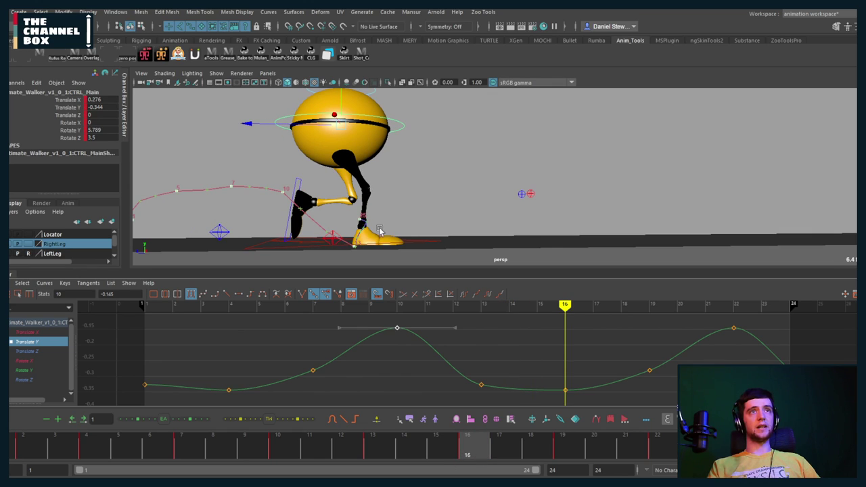
pyautogui.scroll(-1, 382, 224)
pyautogui.keyDown('alt'); pyautogui.moveTo(423, 222); pyautogui.dragTo(455, 221, button='middle'); pyautogui.keyUp('alt')
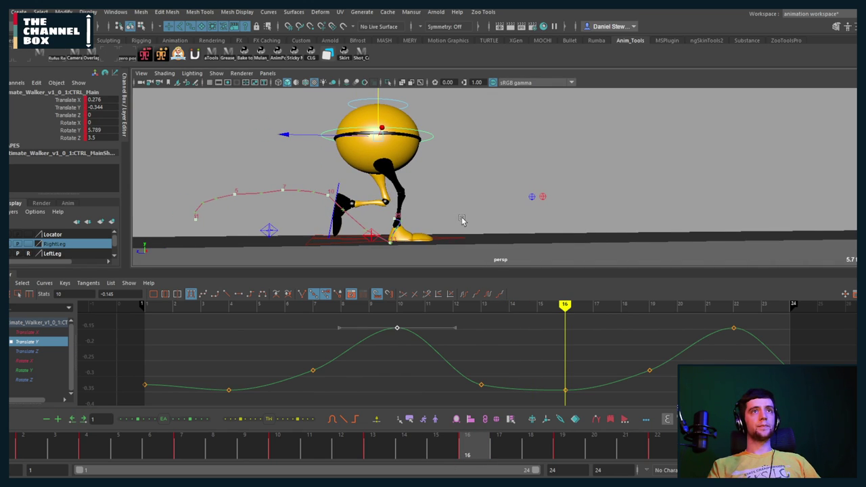
pyautogui.click(370, 239)
pyautogui.moveTo(337, 241); pyautogui.dragTo(348, 242)
pyautogui.hotkey('ctrl', 'z')
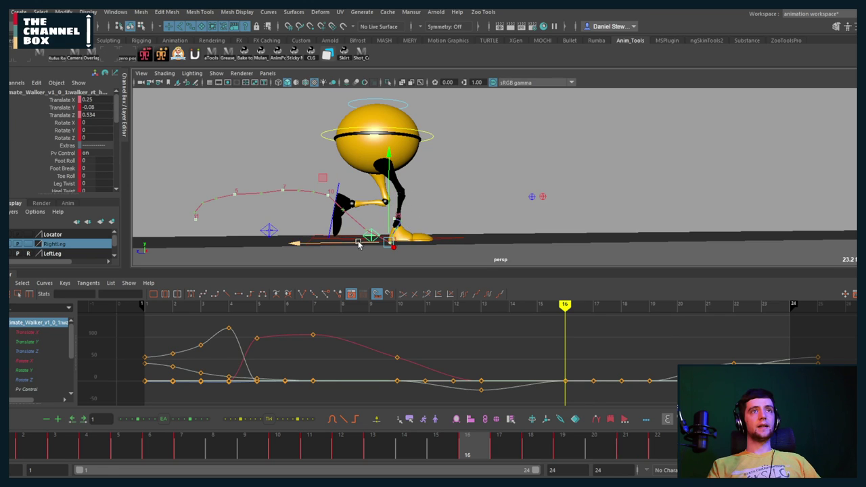
# Raise the main body control to Translate Y -0.256 at frame 16, checking the leg bend against the reference walk
pyautogui.click(330, 132)
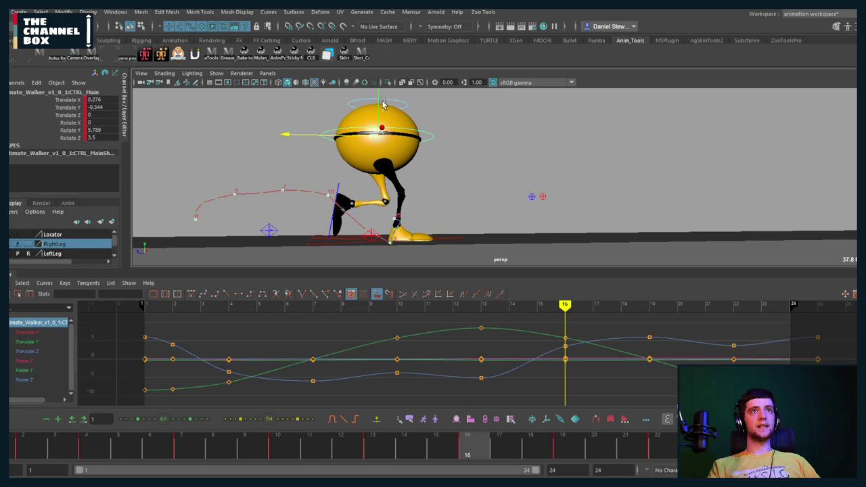
pyautogui.moveTo(384, 101); pyautogui.dragTo(379, 103)
pyautogui.moveTo(289, 476)
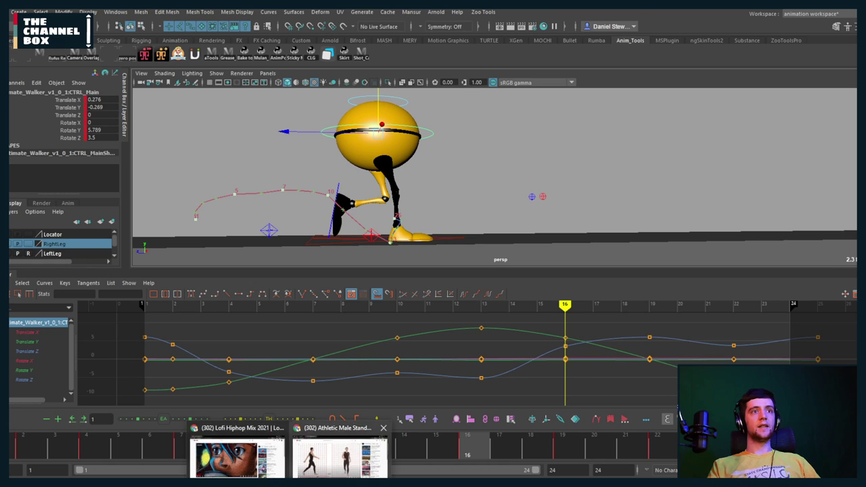
pyautogui.click(341, 453)
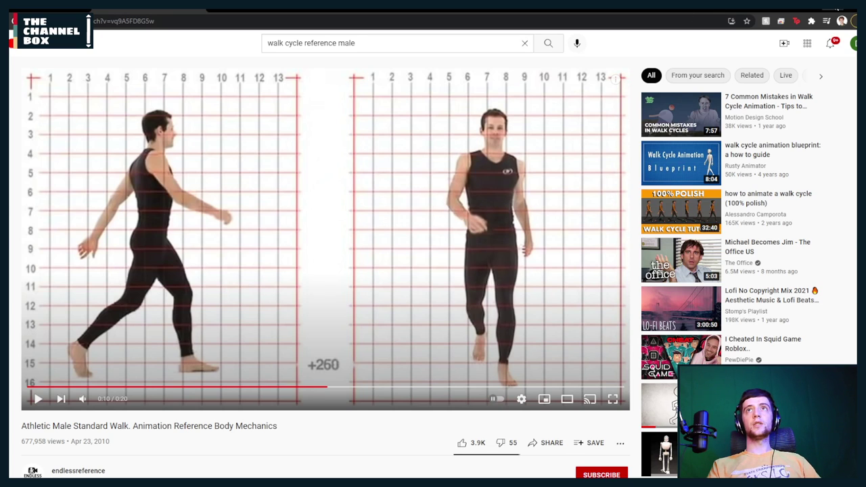
pyautogui.click(816, 9)
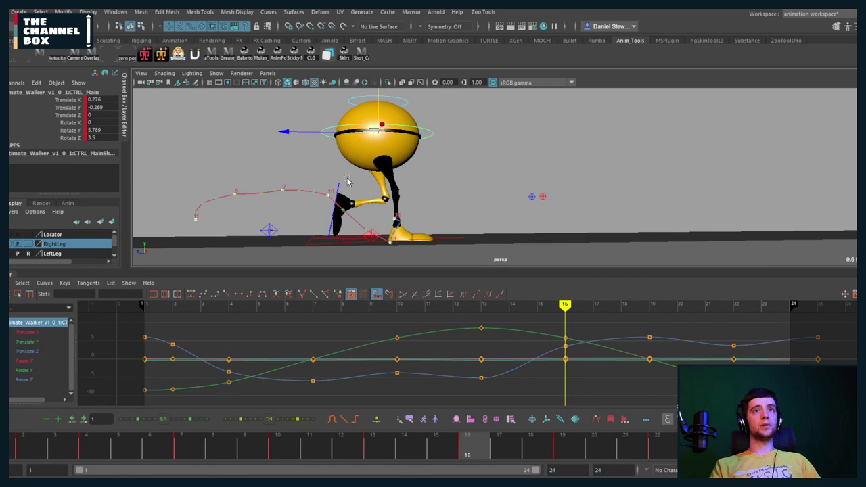
pyautogui.click(39, 342)
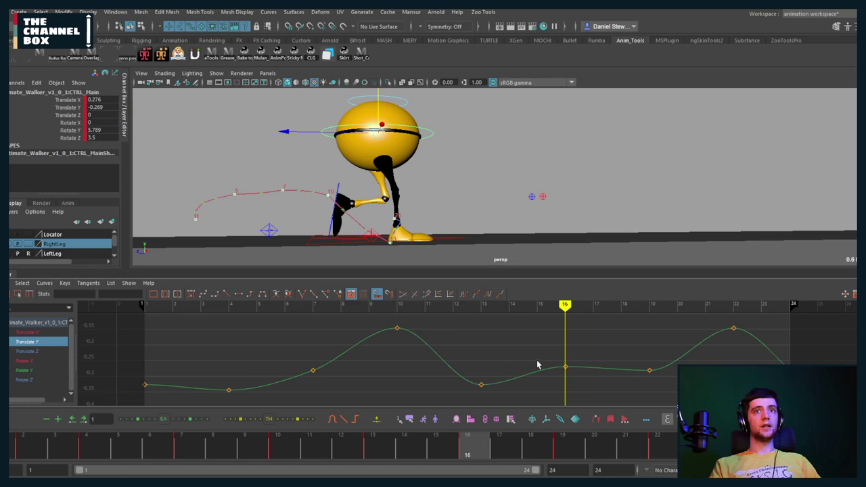
pyautogui.moveTo(375, 110); pyautogui.dragTo(376, 111)
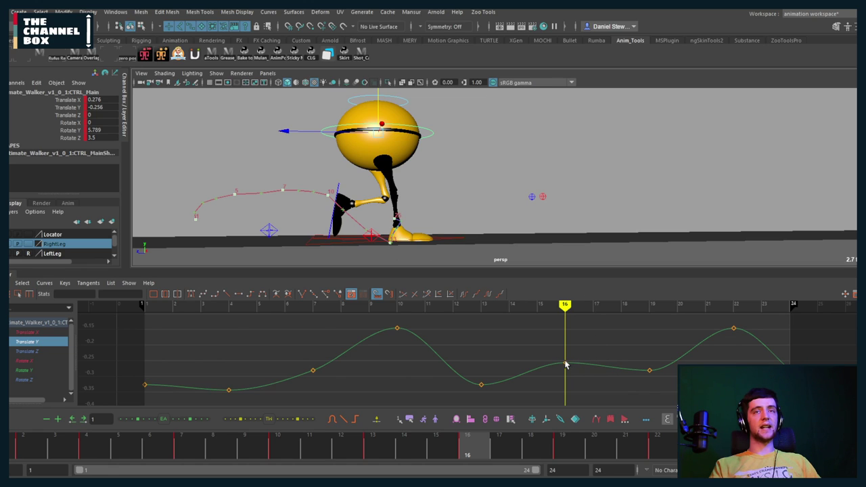
# Go to frame 4 and raise the main body control's Translate Y key there to -0.242
pyautogui.press(',')
pyautogui.press(',')
pyautogui.press(',')
pyautogui.press(',')
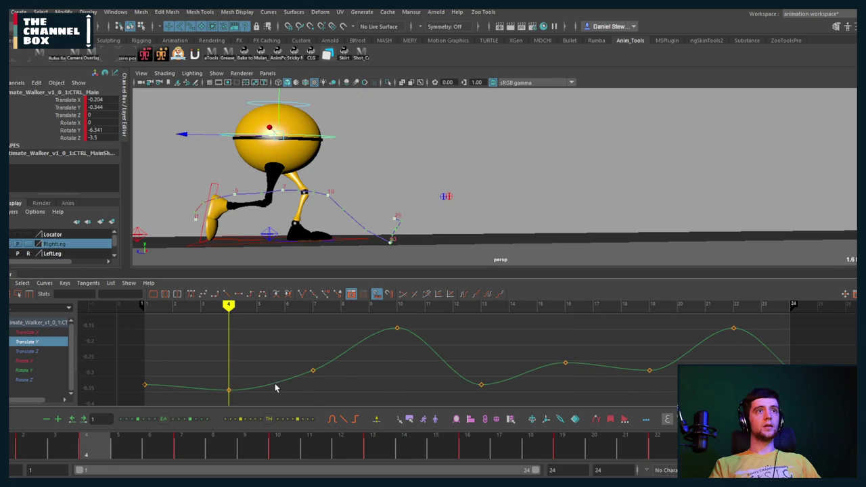
pyautogui.moveTo(211, 362); pyautogui.dragTo(243, 400)
pyautogui.keyDown('shift'); pyautogui.moveTo(244, 390); pyautogui.dragTo(247, 357, button='middle'); pyautogui.keyUp('shift')
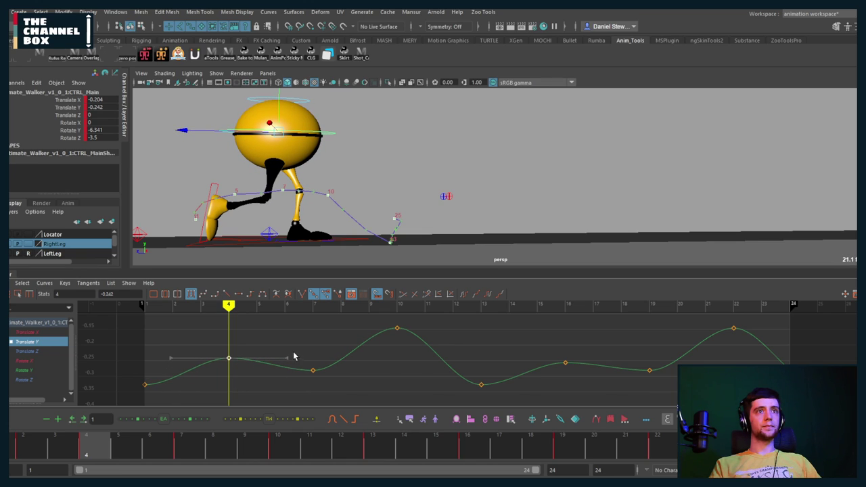
# Delete the Translate Y keys at frames 1, 7, 13 and 19, plus the end key beyond frame 22
pyautogui.moveTo(294, 357); pyautogui.dragTo(359, 400)
pyautogui.press('Delete')
pyautogui.moveTo(496, 360); pyautogui.dragTo(473, 395)
pyautogui.press('Delete')
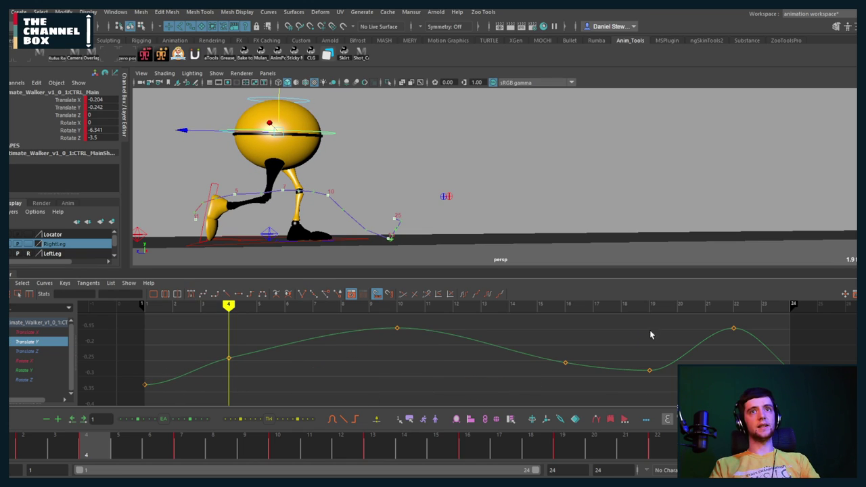
pyautogui.moveTo(642, 349); pyautogui.dragTo(667, 385)
pyautogui.press('Delete')
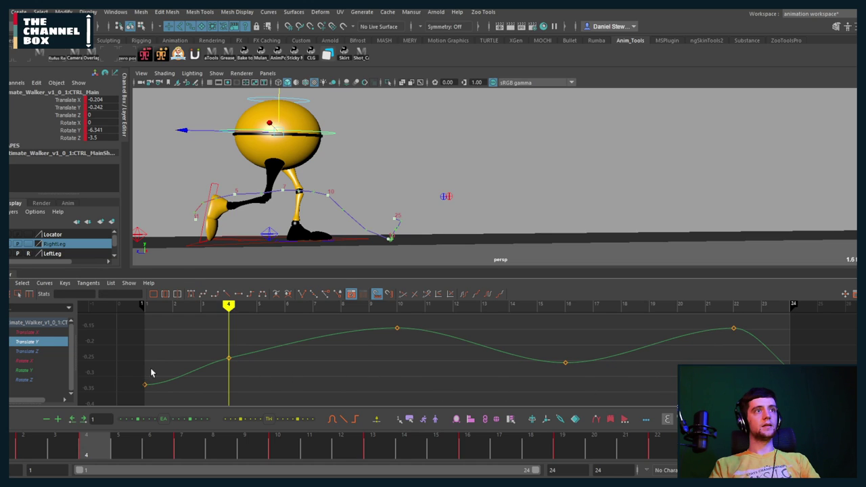
pyautogui.moveTo(151, 373); pyautogui.dragTo(135, 402)
pyautogui.press('Delete')
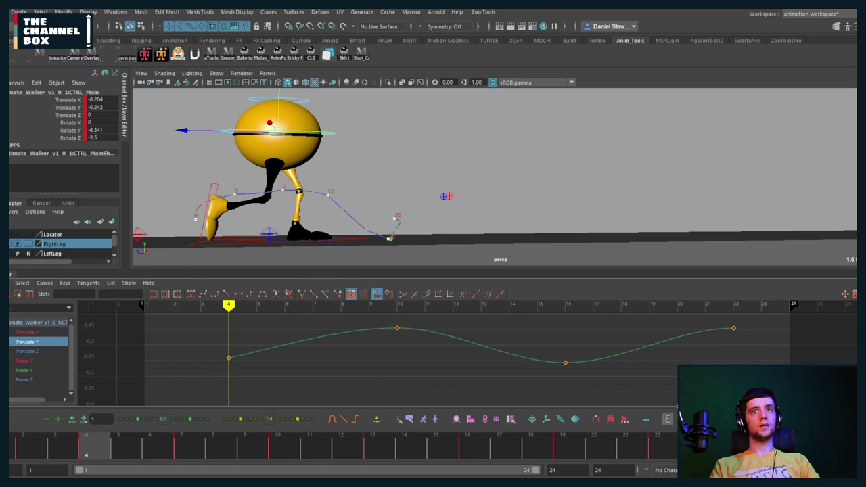
# Copy the Translate Y keys at frames 10 and 16 and paste them starting at frame 22
pyautogui.press('f')
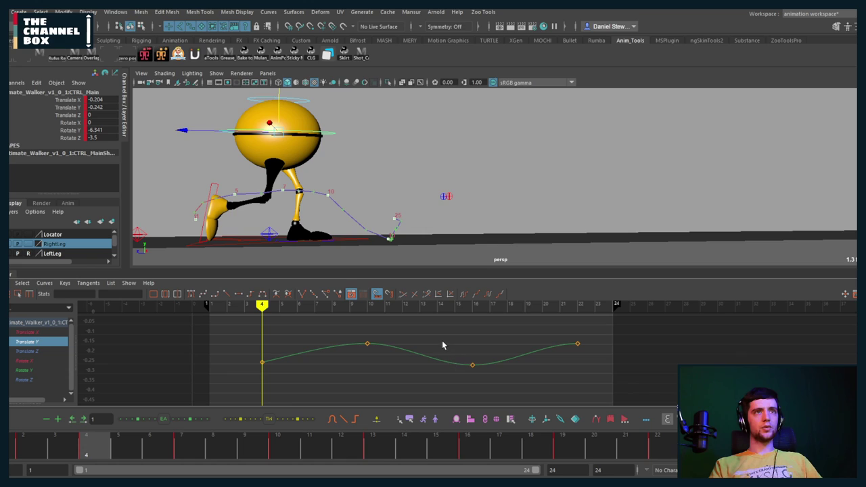
pyautogui.moveTo(351, 330); pyautogui.dragTo(487, 379)
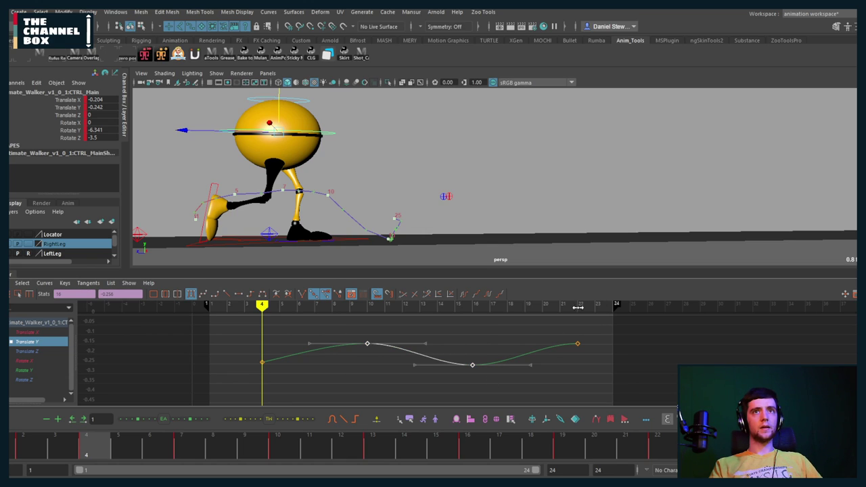
pyautogui.click(578, 307)
pyautogui.click(552, 374)
pyautogui.moveTo(506, 349); pyautogui.dragTo(532, 383)
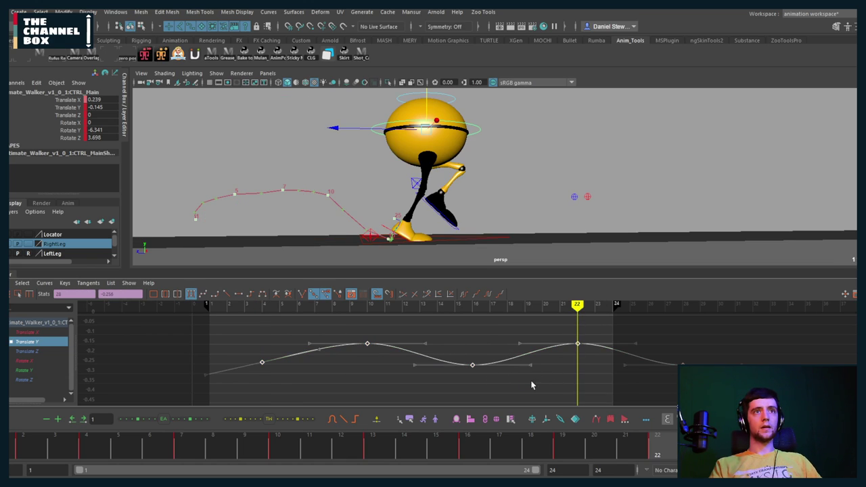
pyautogui.click(531, 383)
# Shift all the Translate Y keys 12 frames earlier so the cycle extends before frame 1
pyautogui.click(365, 307)
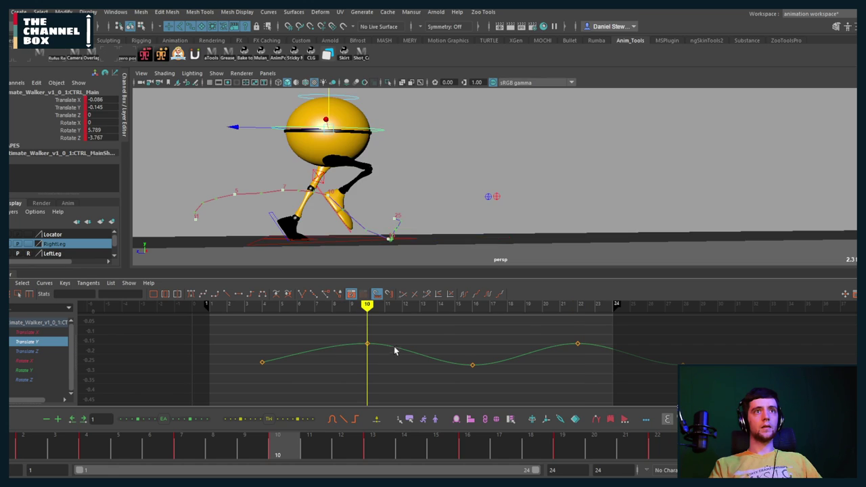
pyautogui.click(397, 350)
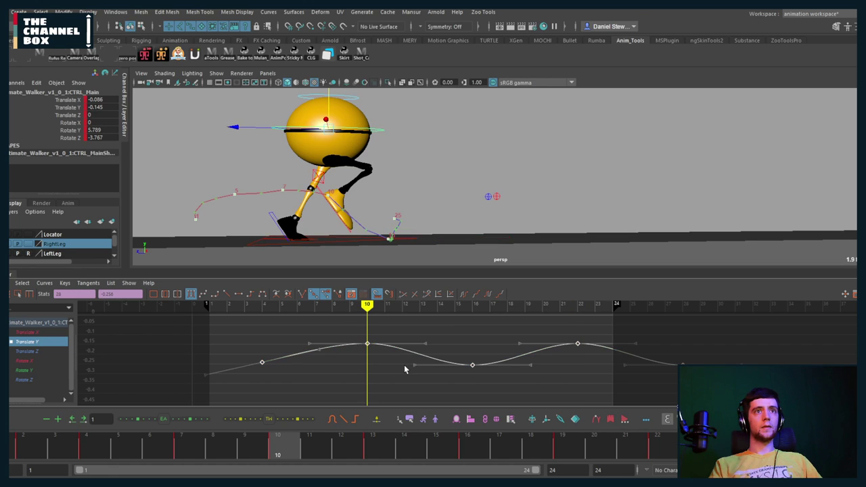
pyautogui.keyDown('shift'); pyautogui.moveTo(291, 366); pyautogui.dragTo(207, 373, button='middle'); pyautogui.keyUp('shift')
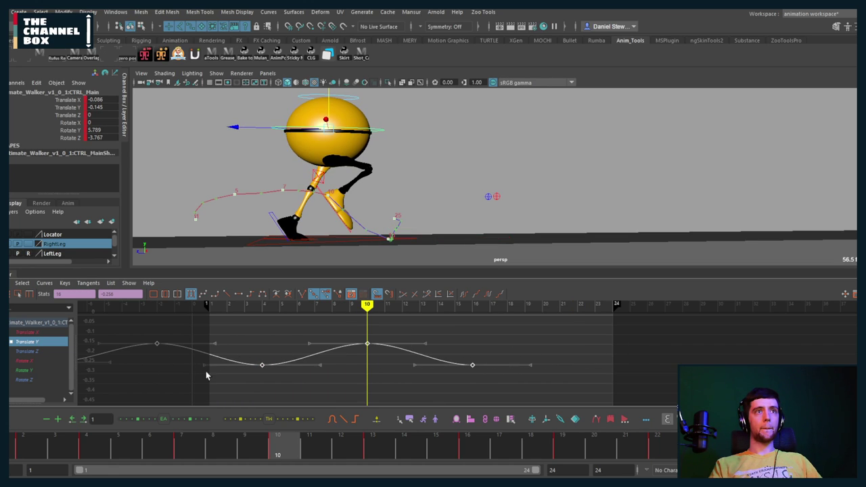
# Copy the Translate Y keys from frames 4 to 16, paste them at frame 16, and play back the walk
pyautogui.moveTo(259, 381); pyautogui.dragTo(476, 316)
pyautogui.click(470, 309)
pyautogui.hotkey('ctrl', 'v')
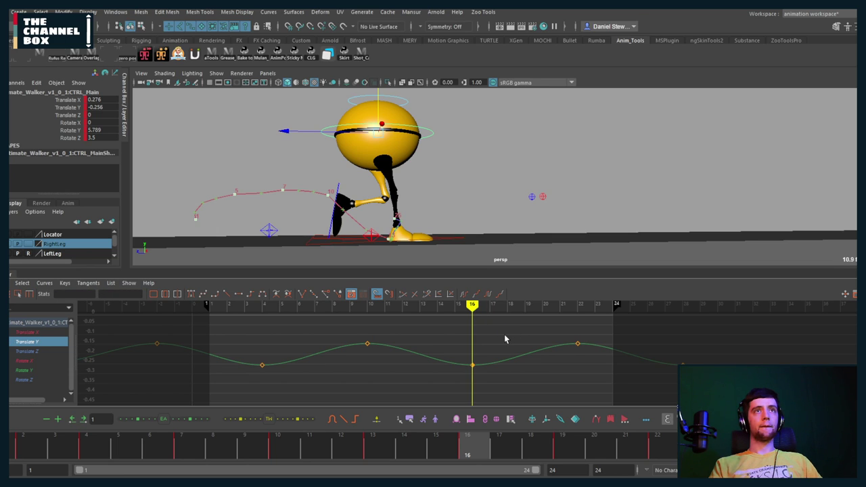
pyautogui.hotkey('alt', 'v')
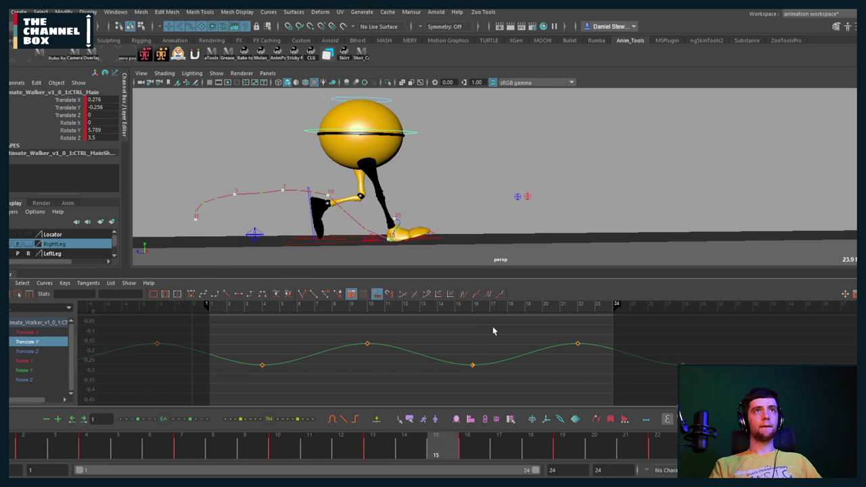
pyautogui.hotkey('alt', 'v')
pyautogui.keyDown('alt'); pyautogui.moveTo(435, 206); pyautogui.dragTo(439, 215, button='middle'); pyautogui.keyUp('alt')
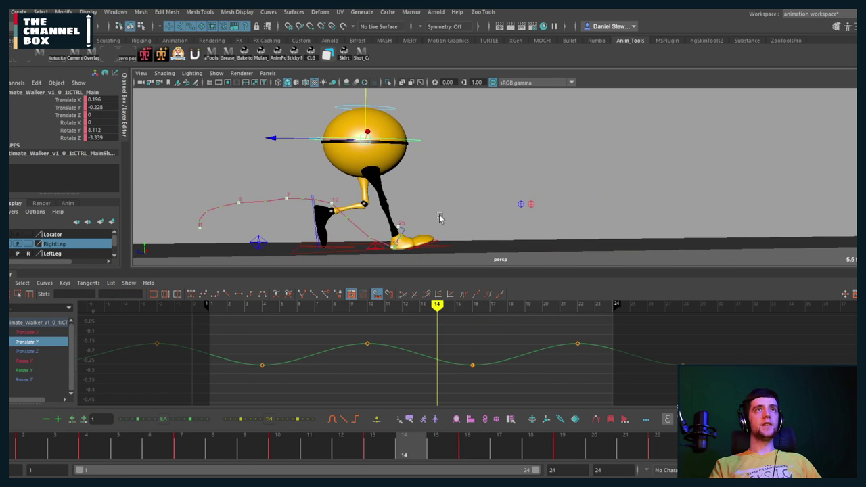
# Try lowering only the Translate Y key at frame 16 to drop the body further
pyautogui.click(460, 360)
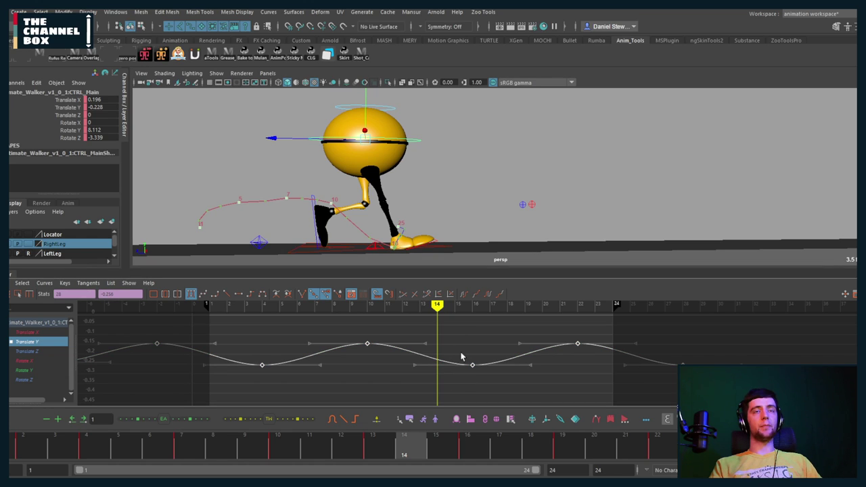
pyautogui.press('.')
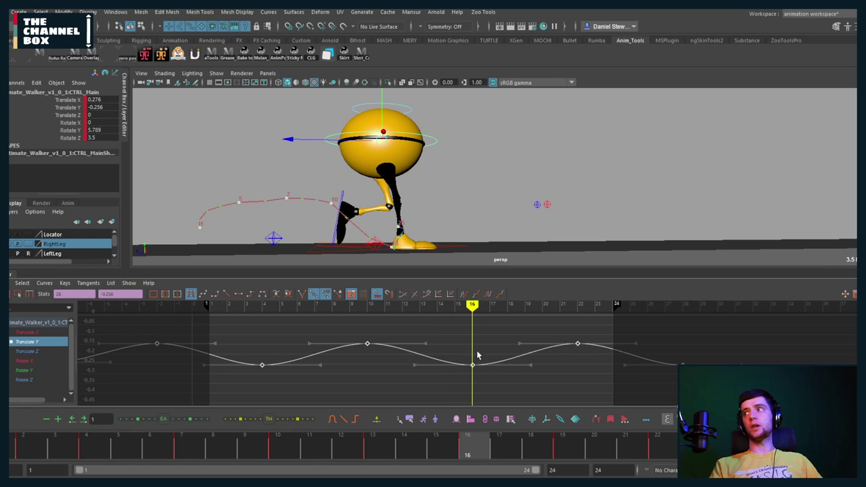
pyautogui.moveTo(467, 344); pyautogui.dragTo(493, 376)
pyautogui.moveTo(469, 338); pyautogui.dragTo(477, 351, button='middle')
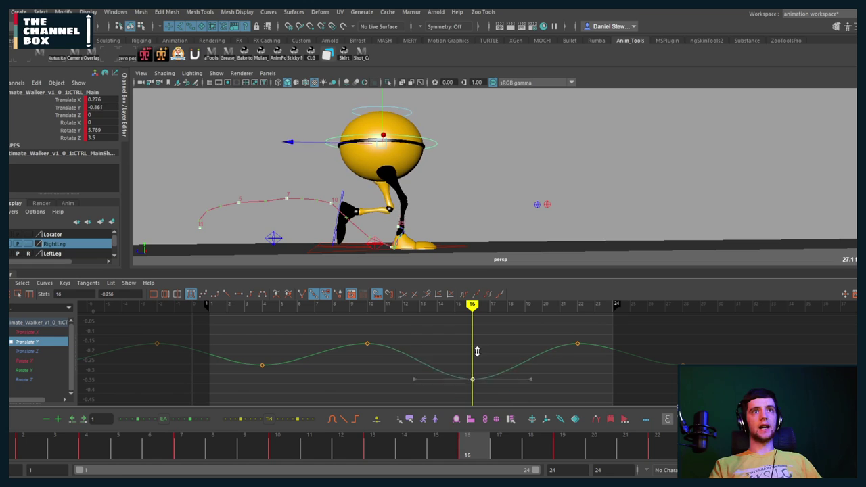
pyautogui.hotkey('ctrl', 'z')
# Compare the body height at frames 10 and 22, then hide the LeftLeg layer and play back the right leg alone
pyautogui.click(365, 304)
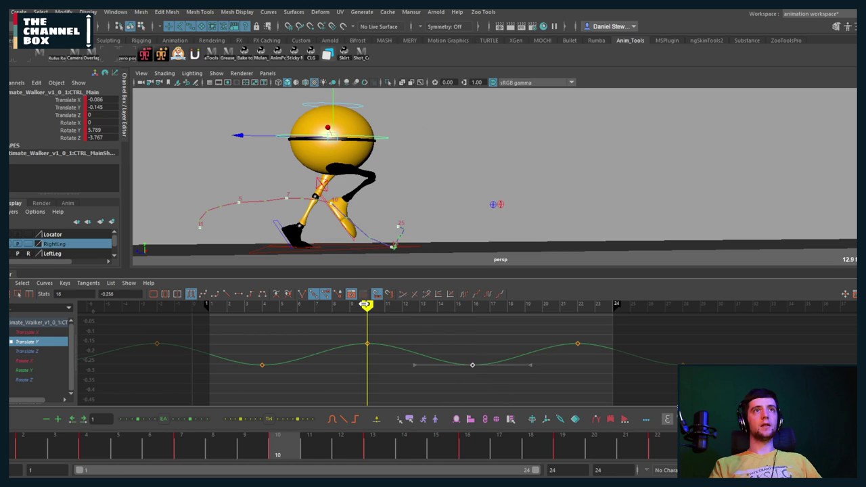
pyautogui.moveTo(355, 331); pyautogui.dragTo(379, 356)
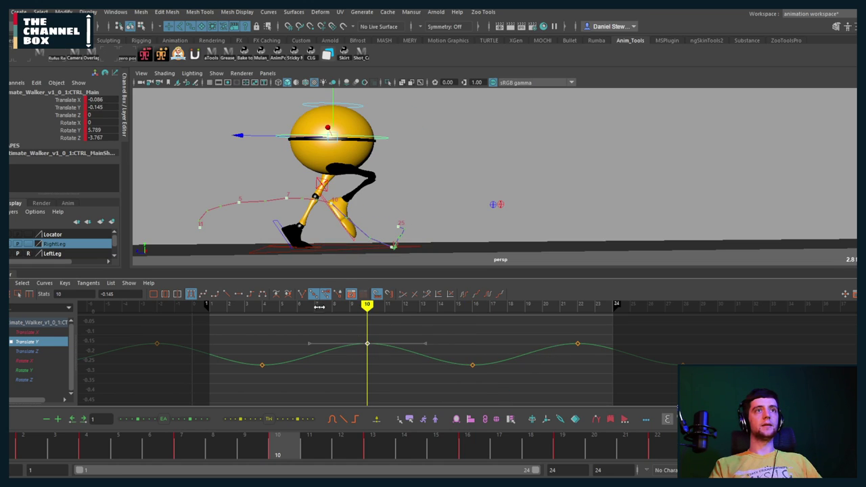
pyautogui.click(577, 305)
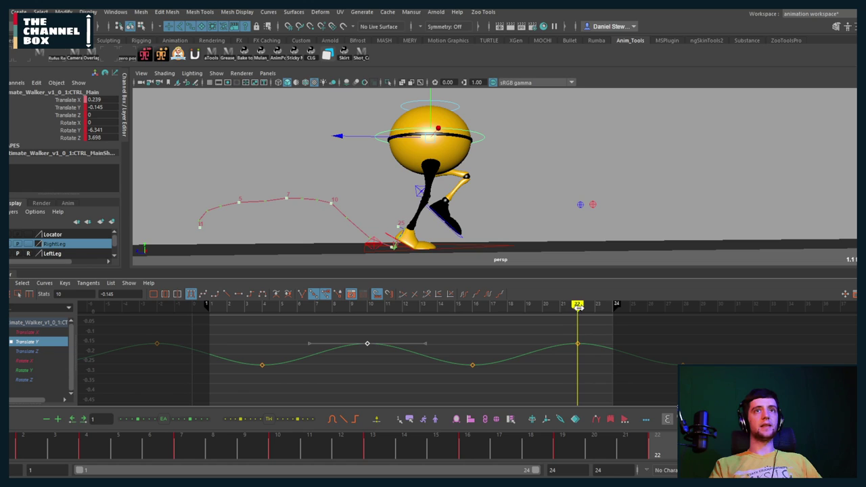
pyautogui.click(17, 253)
pyautogui.moveTo(539, 326); pyautogui.dragTo(601, 371)
pyautogui.keyDown('shift'); pyautogui.moveTo(569, 369); pyautogui.dragTo(569, 369, button='middle'); pyautogui.keyUp('shift')
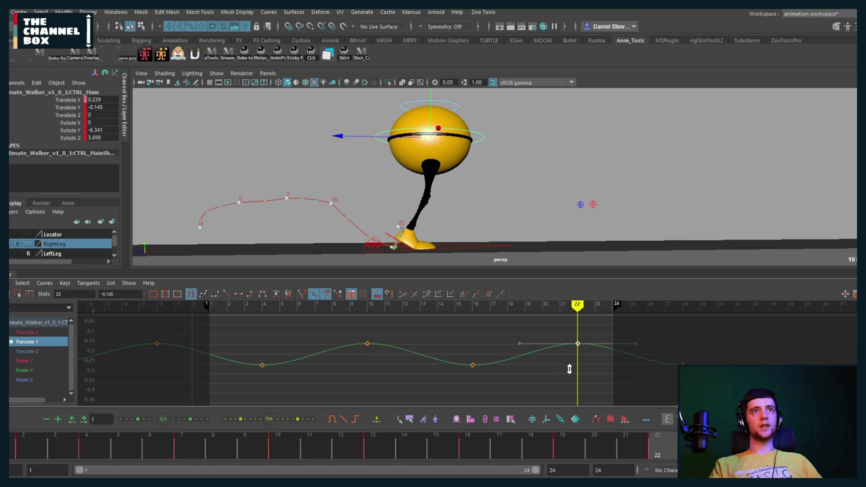
pyautogui.click(569, 368)
pyautogui.hotkey('alt', 'v')
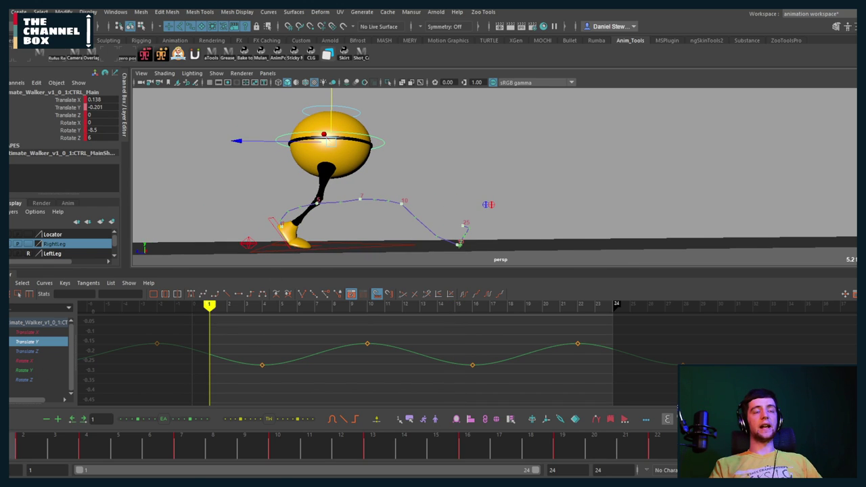
pyautogui.moveTo(288, 483)
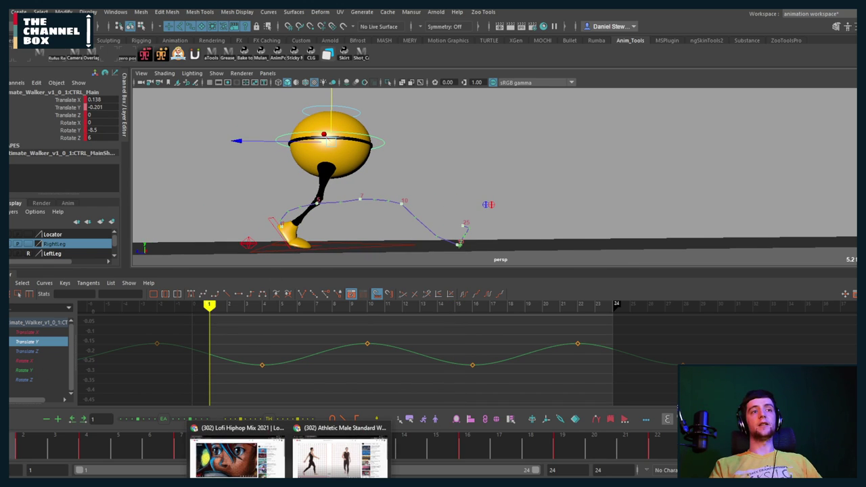
# Isolate the right foot control's Translate Z curve and delete its keys at frames 2 and 3
pyautogui.click(245, 243)
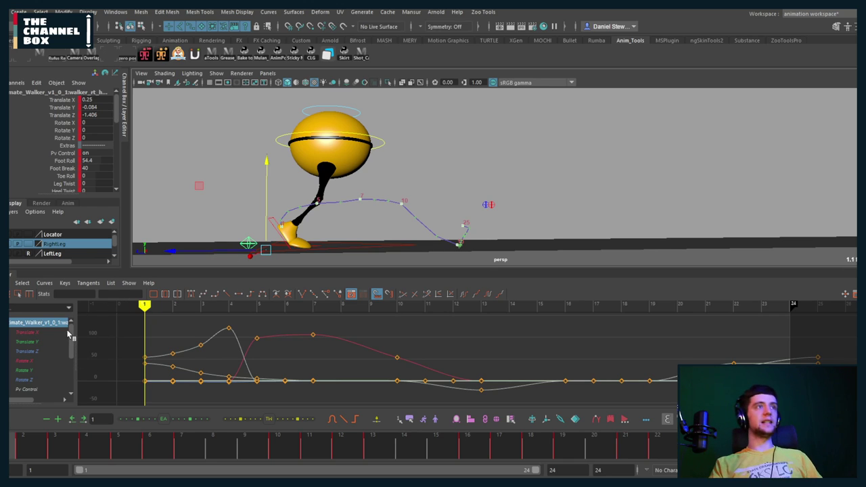
pyautogui.click(31, 342)
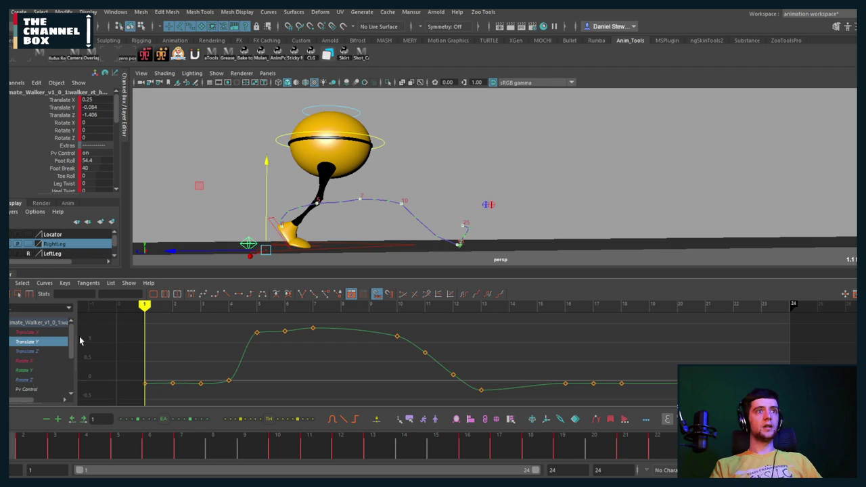
pyautogui.click(15, 351)
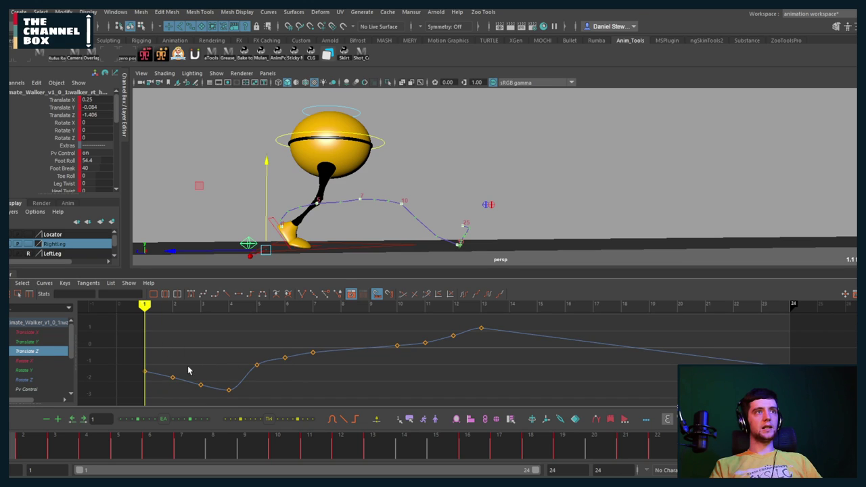
pyautogui.moveTo(170, 400); pyautogui.dragTo(170, 400)
pyautogui.press('Delete')
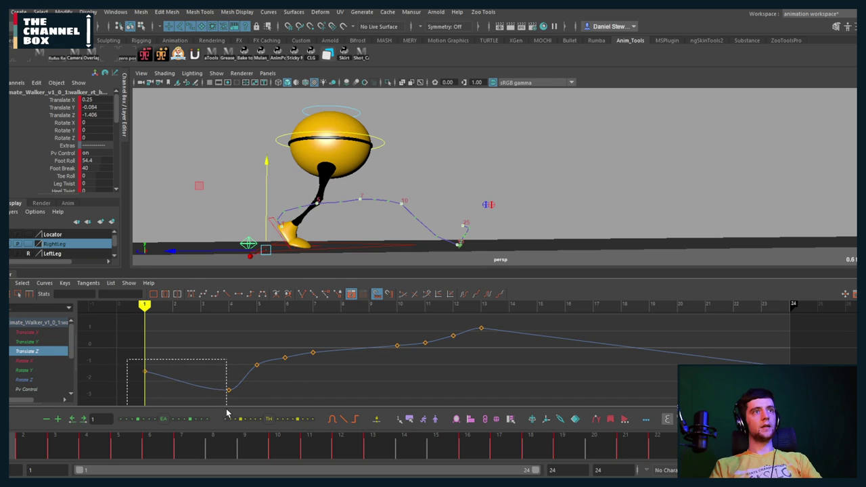
# Make the right foot's Translate Z curve linear between frames 1 and 4
pyautogui.moveTo(227, 413); pyautogui.dragTo(196, 392)
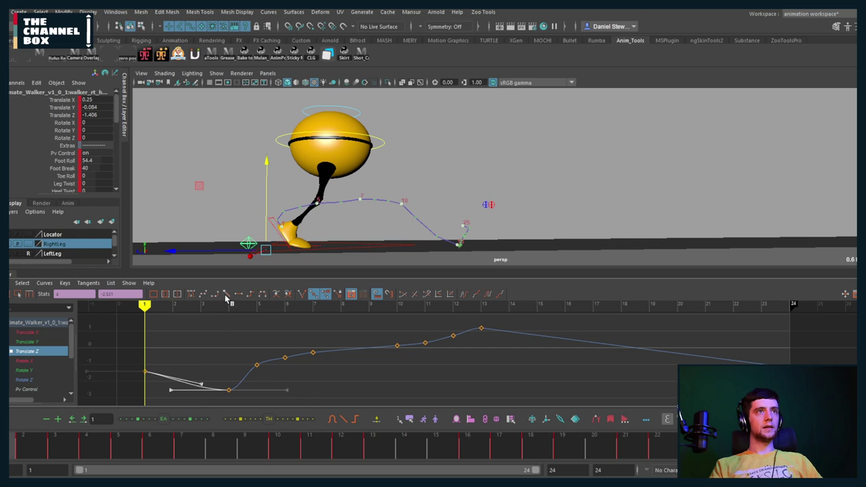
pyautogui.click(203, 381)
pyautogui.moveTo(159, 309); pyautogui.dragTo(141, 321)
# Play back the walk and scrub from frame 1 to 7 to examine the right foot's slide and lift along its motion trail
pyautogui.scroll(4, 325, 238)
pyautogui.keyDown('alt'); pyautogui.moveTo(391, 235); pyautogui.dragTo(419, 221, button='middle'); pyautogui.keyUp('alt')
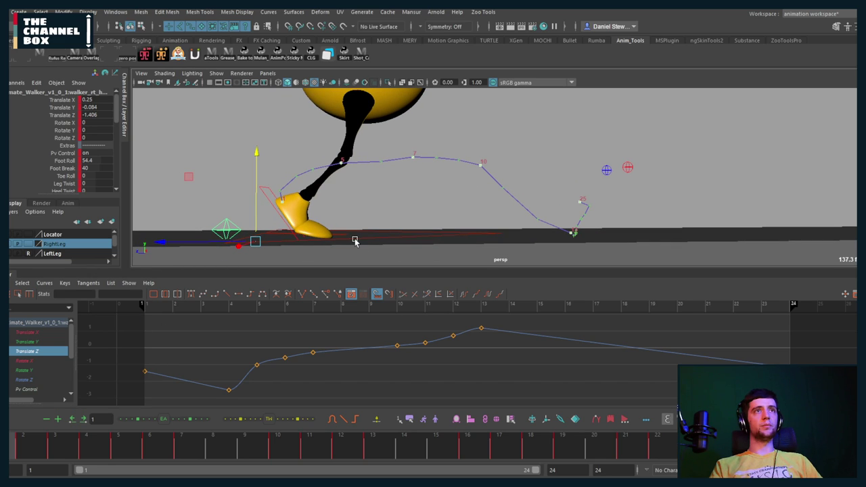
pyautogui.hotkey('alt', 'v')
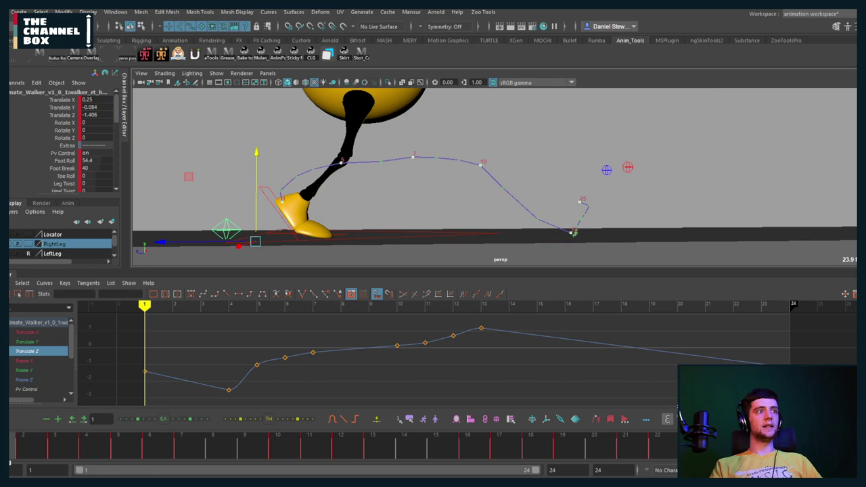
pyautogui.moveTo(9, 463)
pyautogui.mouseDown()
pyautogui.moveTo(280, 450)
pyautogui.moveTo(477, 460)
pyautogui.moveTo(10, 448)
pyautogui.mouseUp()
pyautogui.scroll(-4, 413, 192)
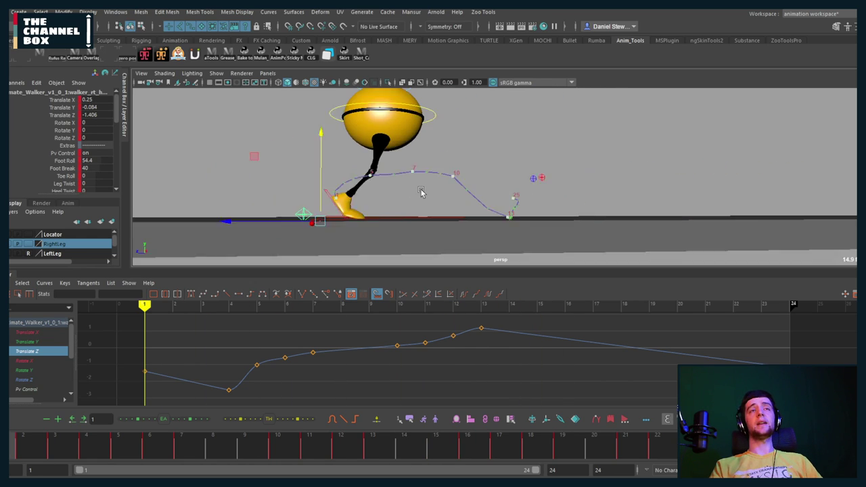
pyautogui.keyDown('alt'); pyautogui.moveTo(421, 193); pyautogui.dragTo(381, 215, button='right'); pyautogui.keyUp('alt')
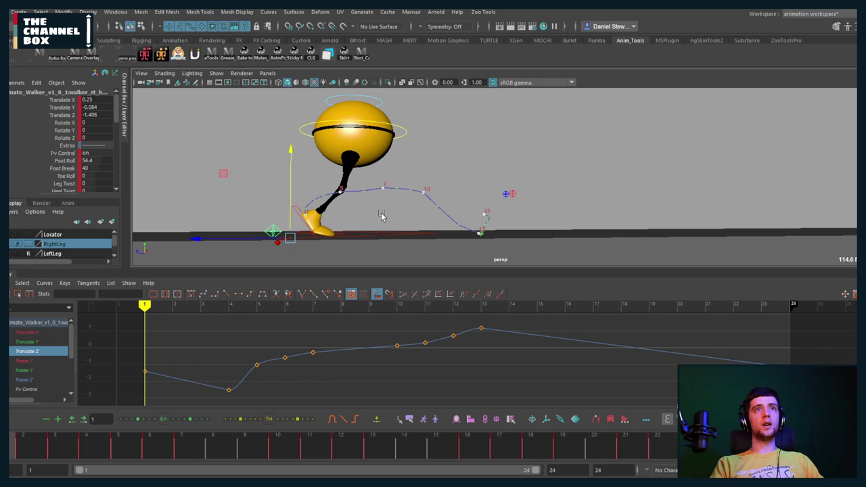
pyautogui.scroll(3, 351, 215)
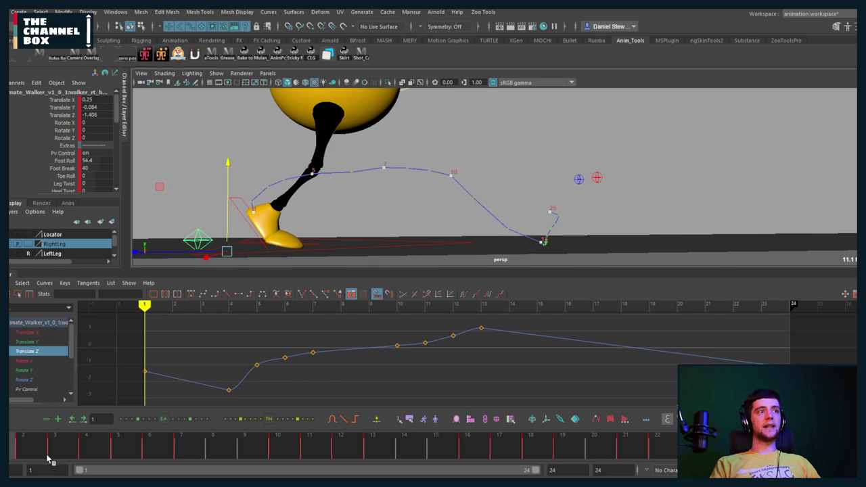
pyautogui.moveTo(15, 452); pyautogui.dragTo(181, 448)
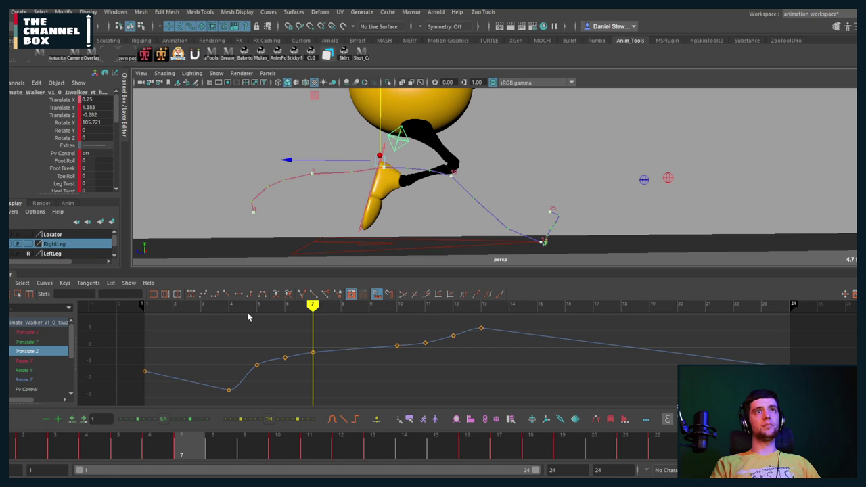
pyautogui.keyDown('alt'); pyautogui.moveTo(476, 151); pyautogui.dragTo(452, 156, button='middle'); pyautogui.keyUp('alt')
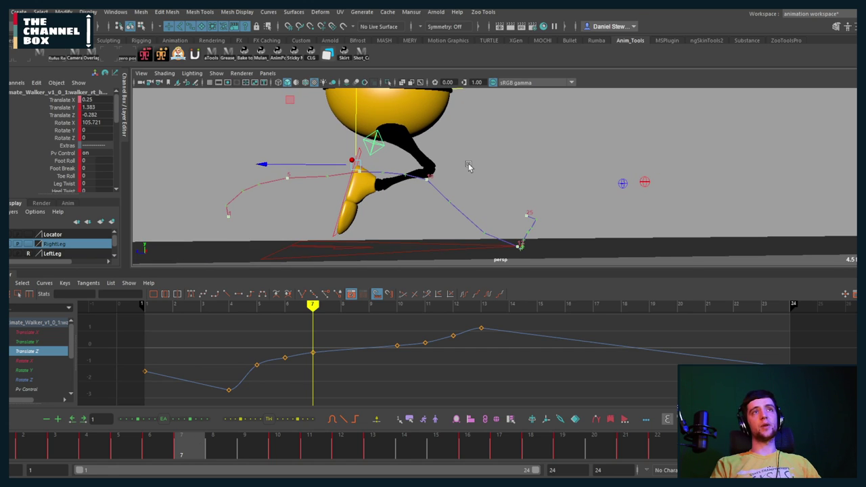
# Reselect the right foot control and reposition it at frame 7 to Translate Y 1.249 and Translate Z -0.242
pyautogui.click(327, 172)
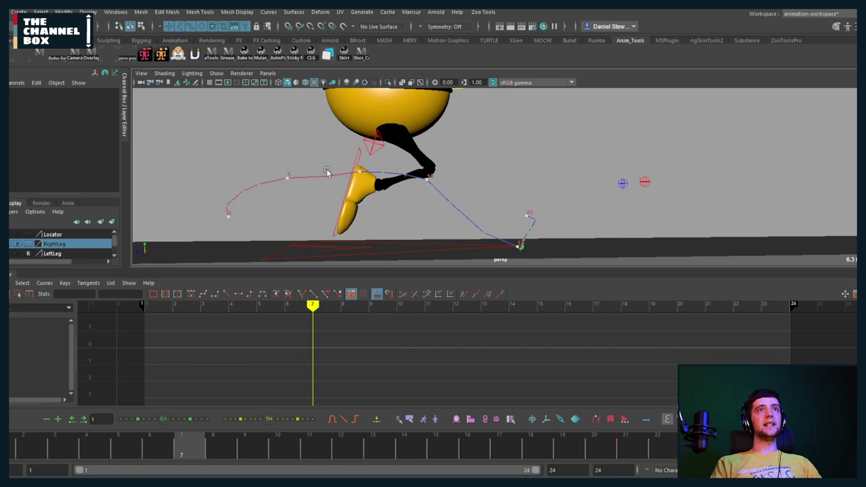
pyautogui.click(377, 146)
pyautogui.hotkey('alt', ',')
pyautogui.hotkey('alt', ',')
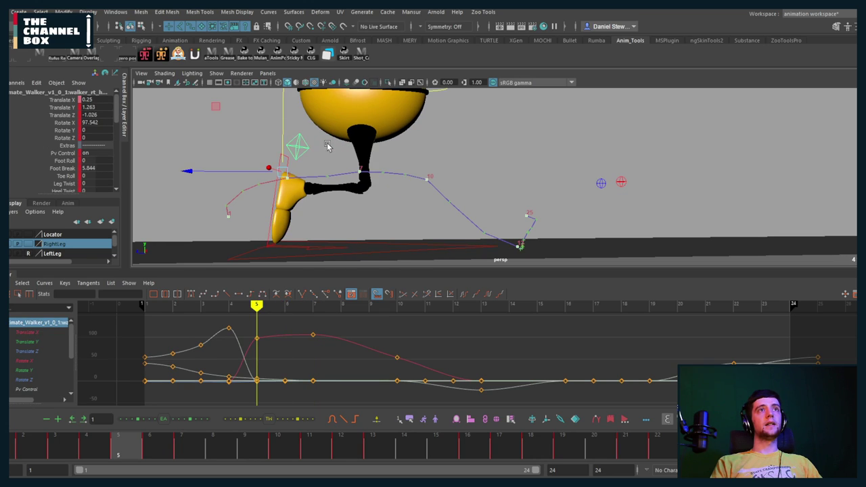
pyautogui.hotkey('alt', '.')
pyautogui.hotkey('alt', '.')
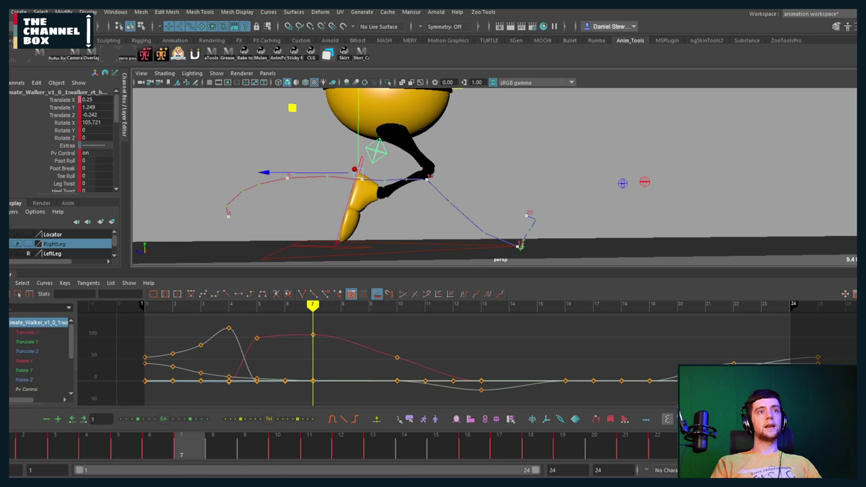
# Switch to the browser to review the foot-arc drawover, and step through the male walk reference video to examine the rear foot's swing forward
pyautogui.click(322, 471)
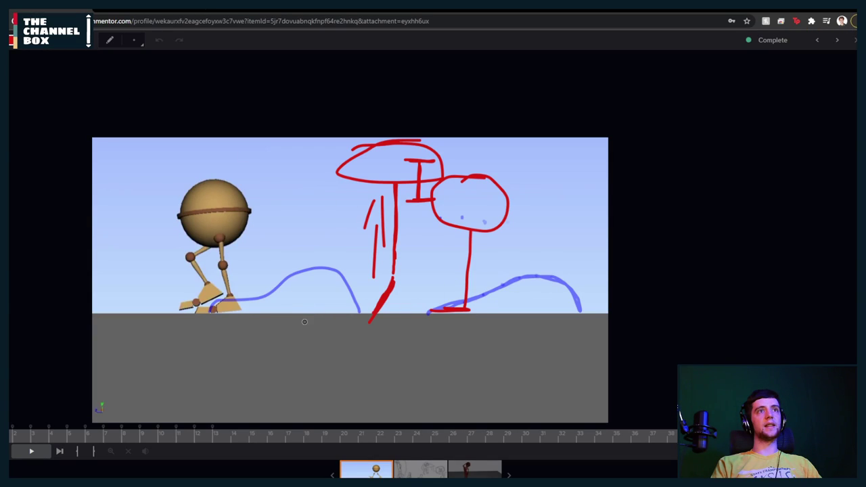
pyautogui.moveTo(140, 437)
pyautogui.mouseDown()
pyautogui.moveTo(10, 436)
pyautogui.moveTo(206, 434)
pyautogui.moveTo(133, 435)
pyautogui.mouseUp()
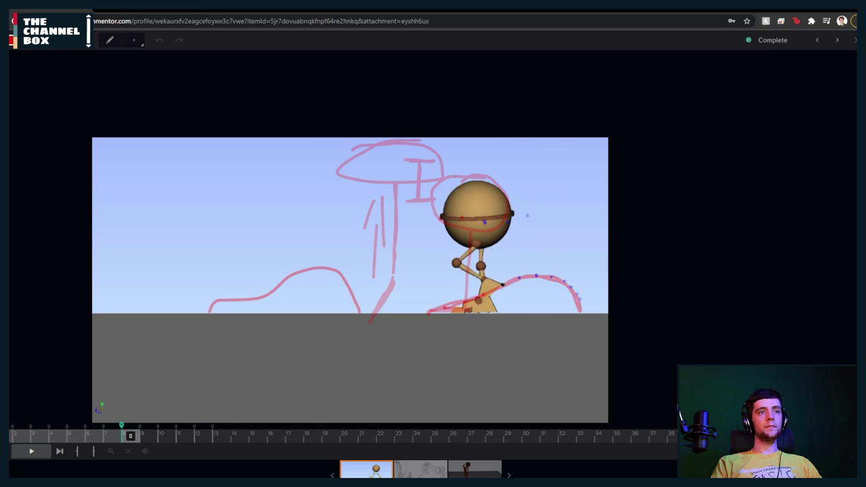
pyautogui.click(135, 10)
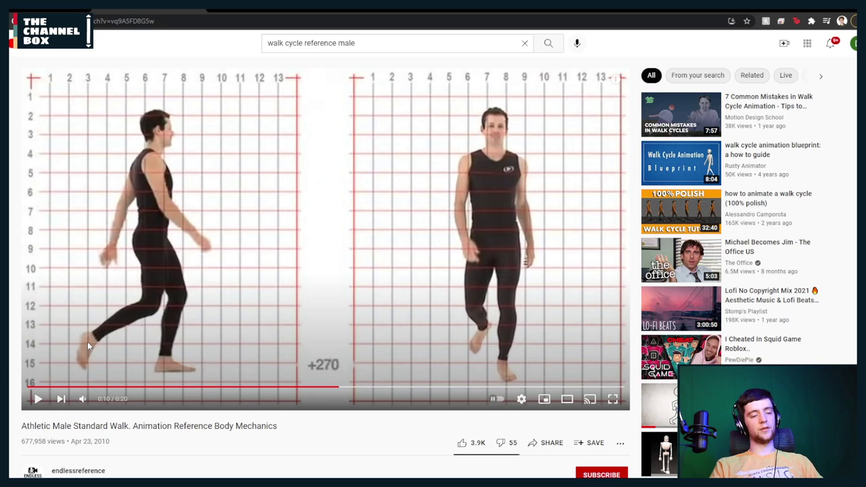
pyautogui.press('.')
pyautogui.press('.')
pyautogui.press('.')
pyautogui.press('.')
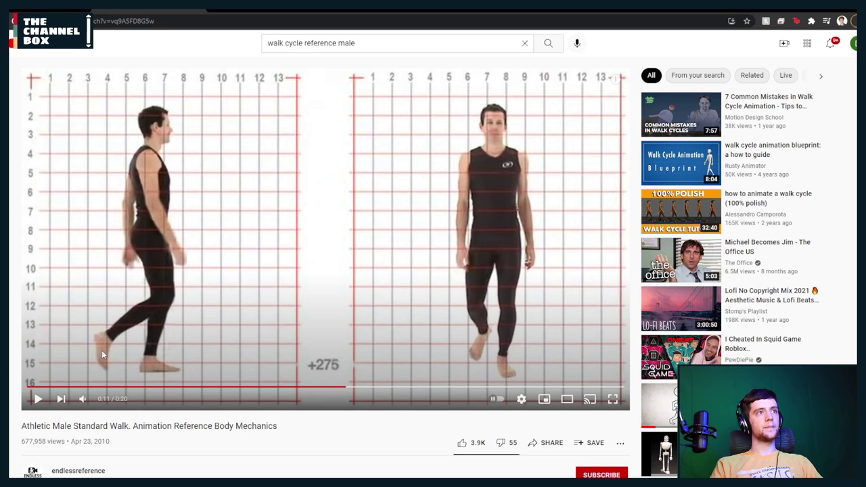
pyautogui.press('.')
pyautogui.press('.')
pyautogui.press('.')
pyautogui.press('.')
pyautogui.press('.')
pyautogui.press('.')
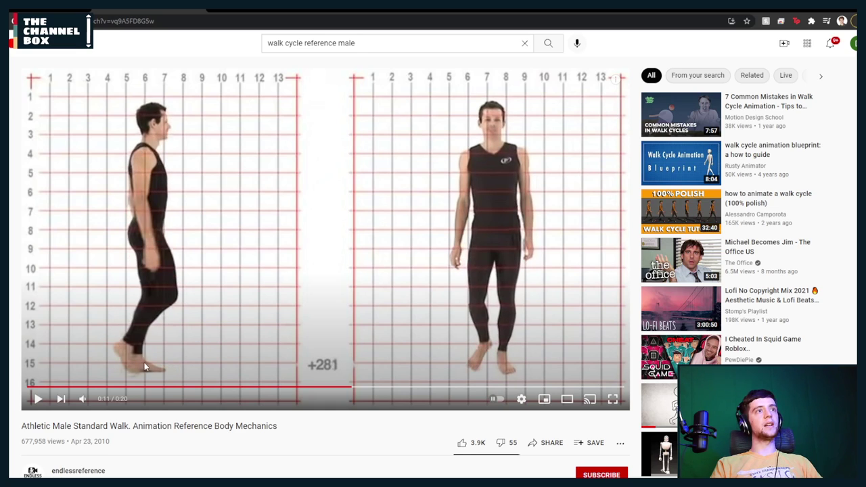
pyautogui.press('.')
pyautogui.press('.')
pyautogui.press('.')
pyautogui.press('.')
pyautogui.press('.')
pyautogui.press('.')
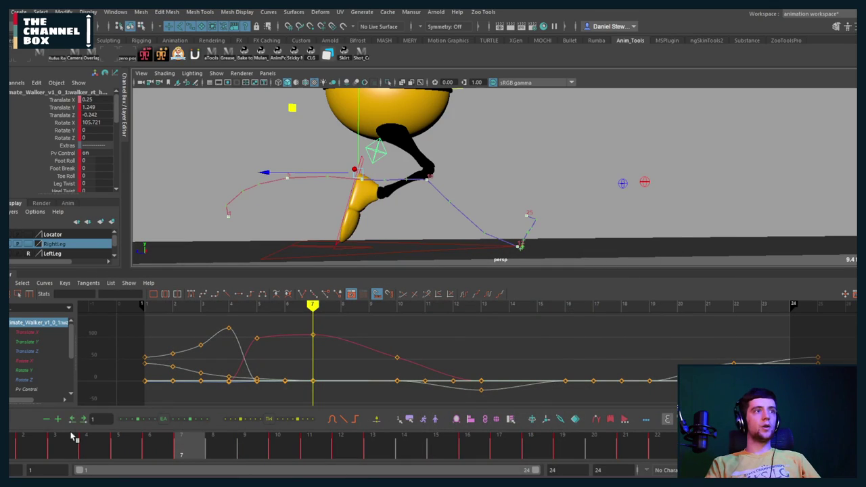
# Back in Maya, lower the right foot's Rotate X keys to 89.451 at frame 7 and 24.633 at frame 10
pyautogui.moveTo(49, 444); pyautogui.dragTo(120, 449)
pyautogui.press('w')
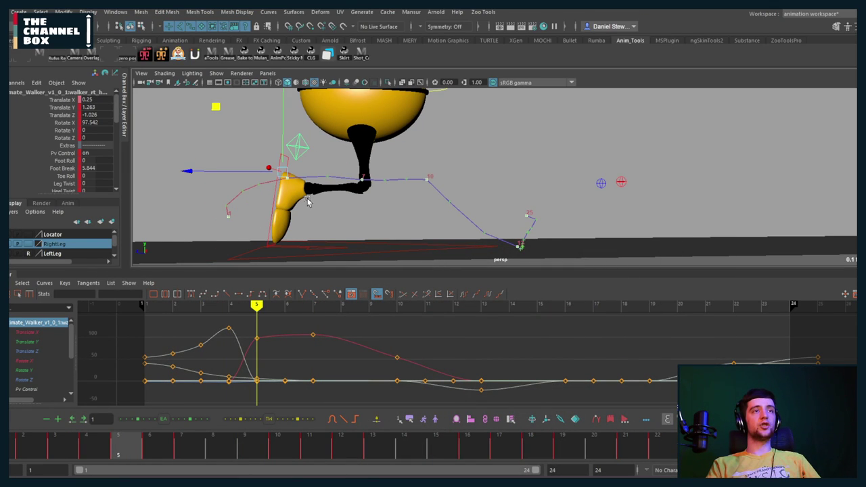
pyautogui.moveTo(173, 447); pyautogui.dragTo(133, 445)
pyautogui.click(27, 361)
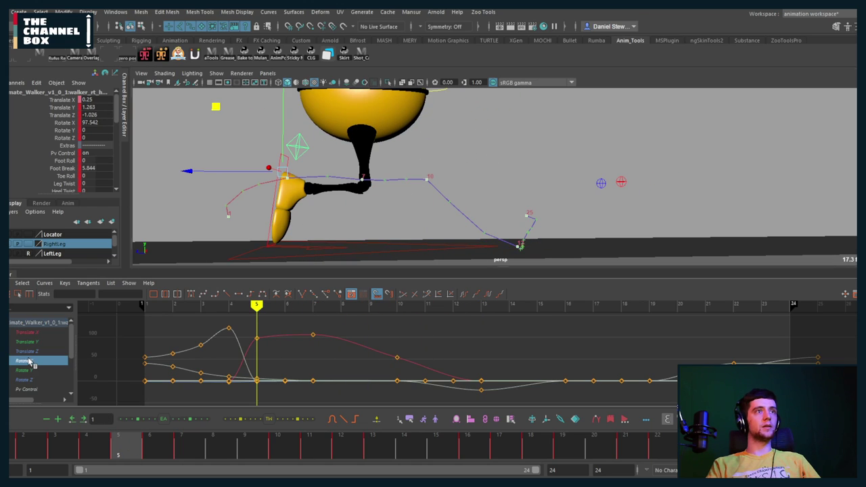
pyautogui.click(311, 328)
pyautogui.moveTo(321, 345); pyautogui.dragTo(340, 353, button='middle')
pyautogui.click(320, 356)
pyautogui.press('.')
pyautogui.moveTo(399, 342); pyautogui.dragTo(357, 381)
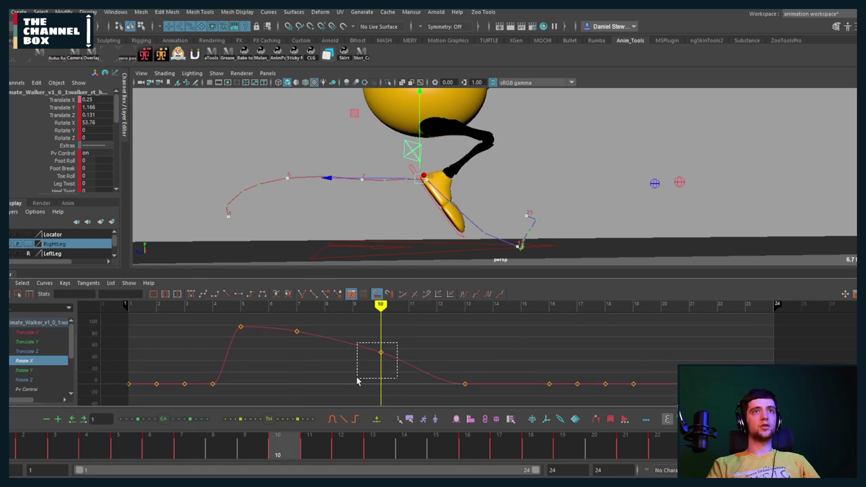
pyautogui.moveTo(356, 375); pyautogui.dragTo(356, 392, button='middle')
pyautogui.click(295, 351)
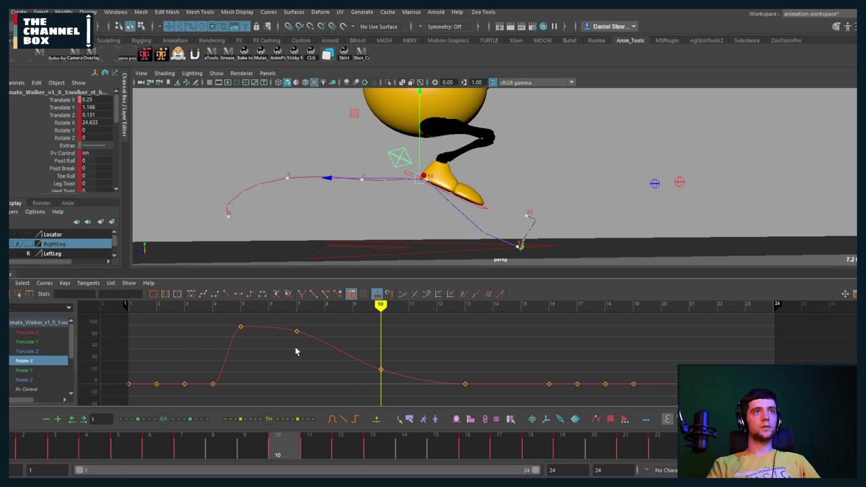
# Show the right foot's translate curves and move the foot at frame 7 to Translate Y 1.21 and Translate Z -0.211
pyautogui.moveTo(236, 308)
pyautogui.mouseDown()
pyautogui.moveTo(470, 319)
pyautogui.moveTo(248, 312)
pyautogui.mouseUp()
pyautogui.keyDown('alt'); pyautogui.moveTo(352, 167); pyautogui.dragTo(343, 169, button='middle'); pyautogui.keyUp('alt')
pyautogui.moveTo(21, 332); pyautogui.dragTo(35, 352)
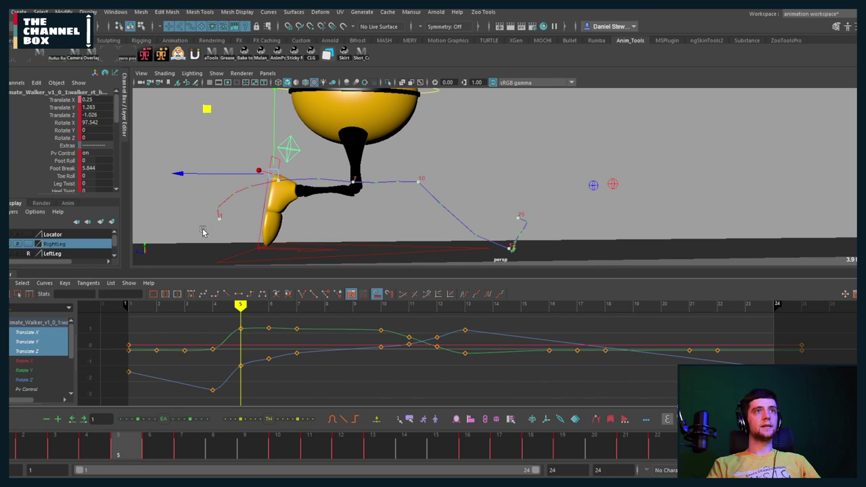
pyautogui.press('.')
pyautogui.press('.')
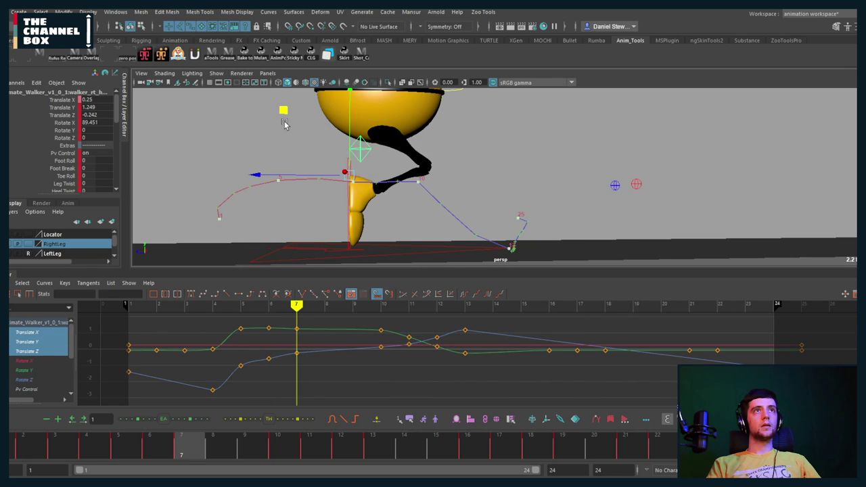
pyautogui.moveTo(284, 124); pyautogui.dragTo(286, 119, button='middle')
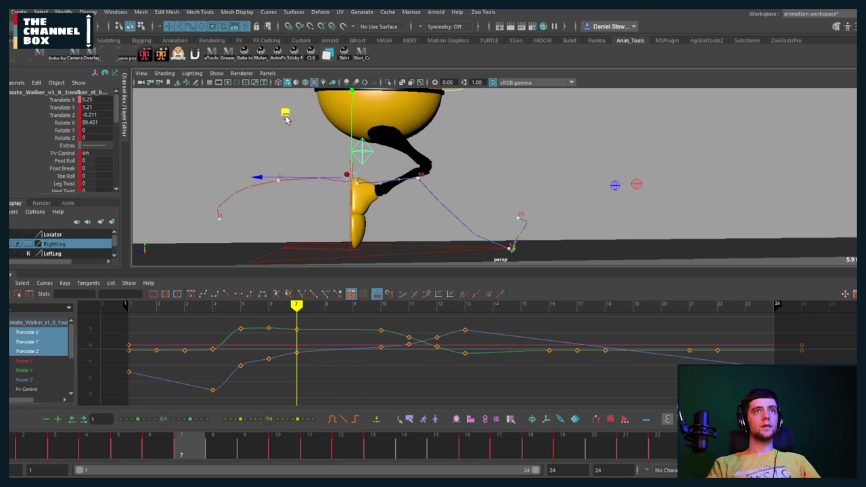
# Lower the right foot at frame 10 to Translate Y 0.568 and Z 0.173, and delete its Translate Y and Z keys at frame 11
pyautogui.press('.')
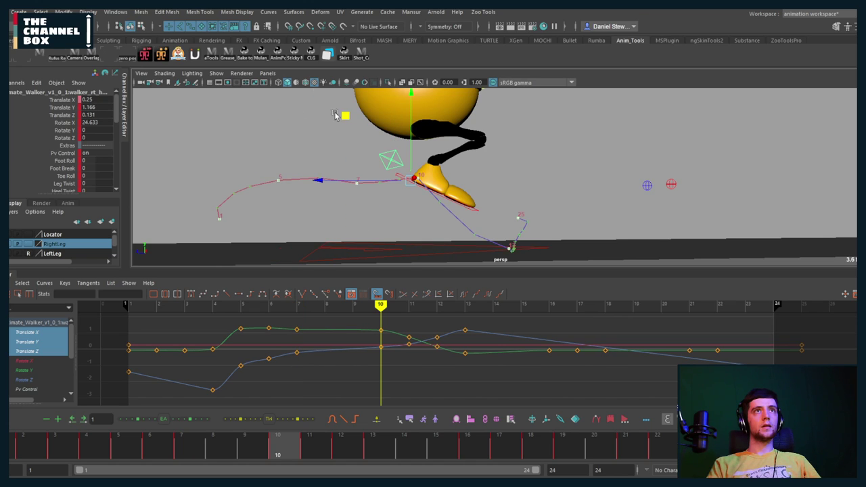
pyautogui.moveTo(343, 115); pyautogui.dragTo(344, 151)
pyautogui.keyDown('alt'); pyautogui.moveTo(351, 161); pyautogui.dragTo(321, 146, button='middle'); pyautogui.keyUp('alt')
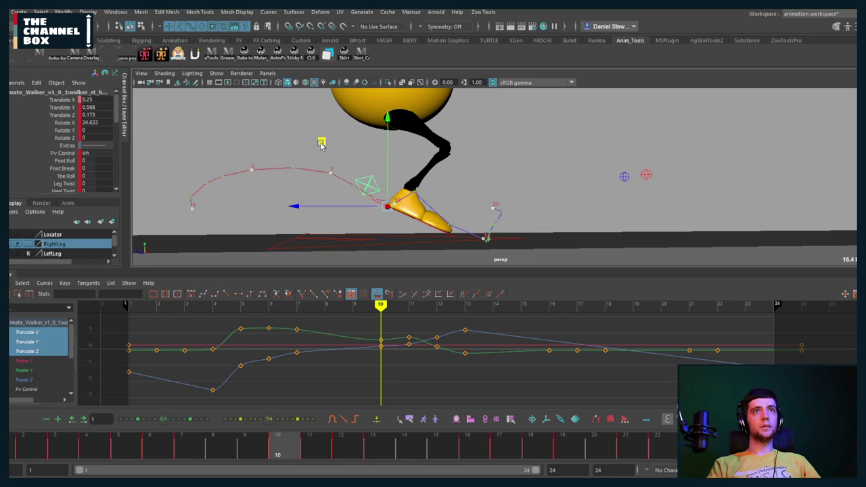
pyautogui.press('.')
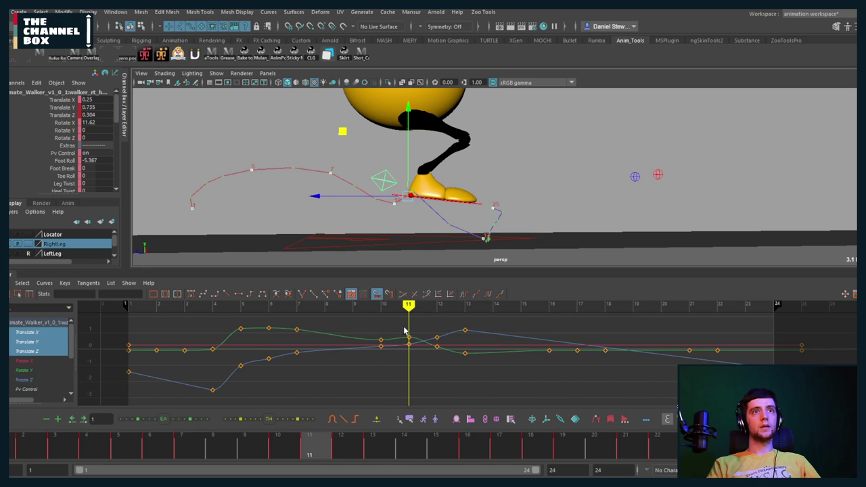
pyautogui.moveTo(399, 333); pyautogui.dragTo(413, 357)
pyautogui.press('Delete')
# Move the right foot forward at frame 12 to Translate Y 0.198 and Z 1.013, and nudge it forward and down at frame 10
pyautogui.press('.')
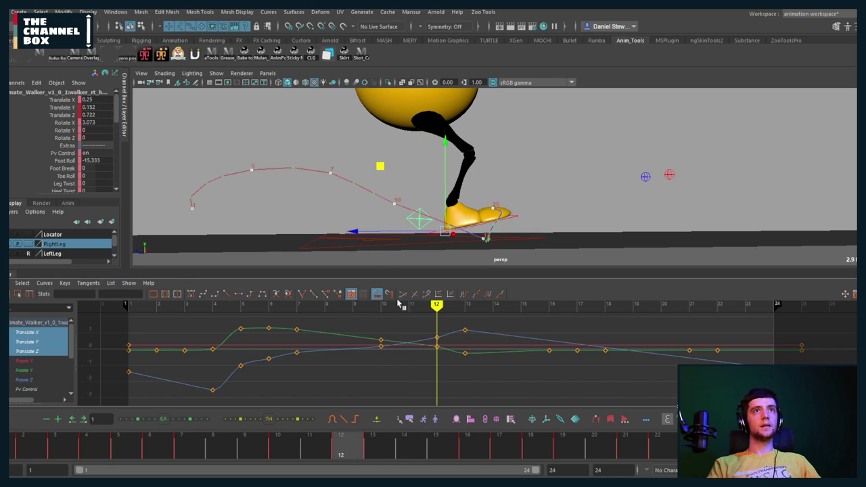
pyautogui.moveTo(376, 169); pyautogui.dragTo(397, 166, button='middle')
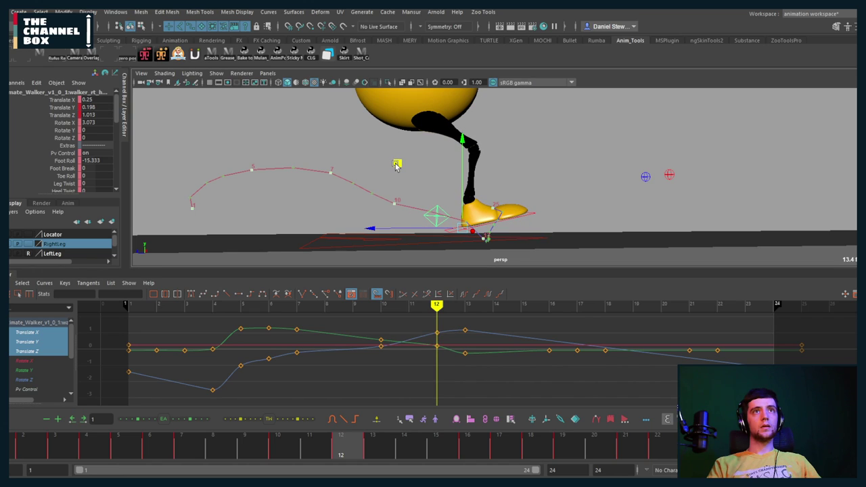
pyautogui.press(',')
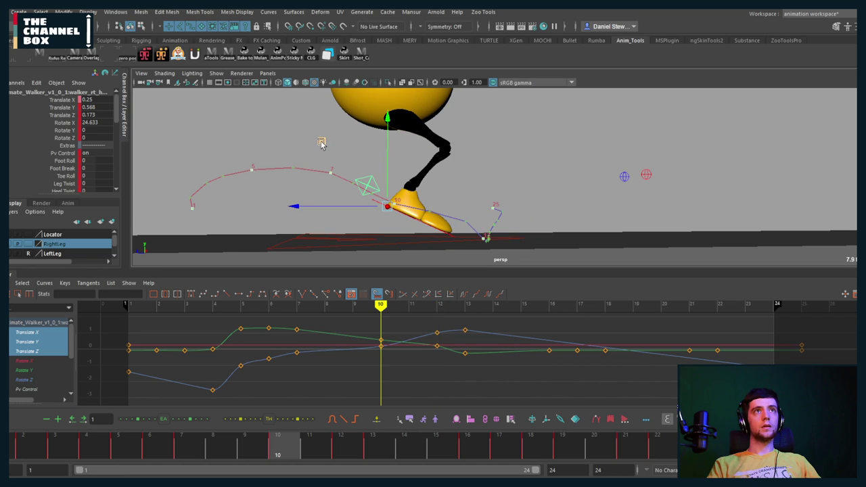
pyautogui.moveTo(321, 143); pyautogui.dragTo(329, 150, button='middle')
# Key the right foot at frame 11 at Translate Y 0.251 and Z 1.085, and move it at frame 10 to Translate Y 0.384 and Z 0.689
pyautogui.press('.')
pyautogui.press('.')
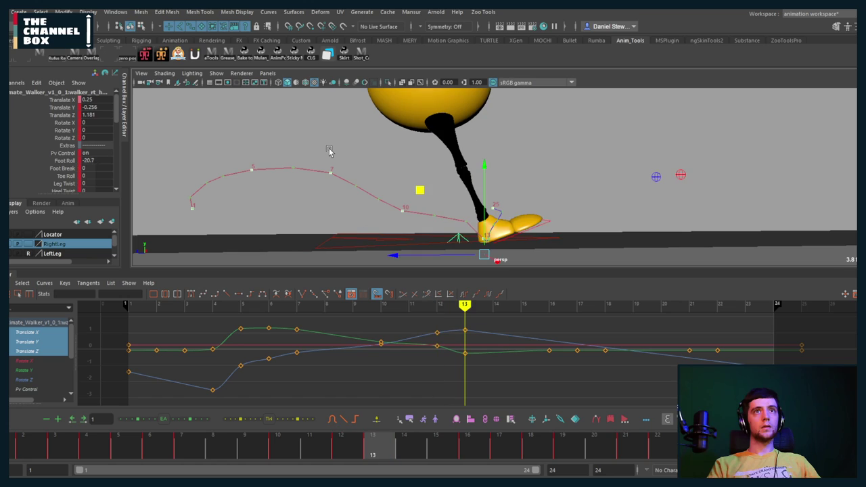
pyautogui.press(',')
pyautogui.press('.')
pyautogui.press('.')
pyautogui.press(',')
pyautogui.press(',')
pyautogui.press('.')
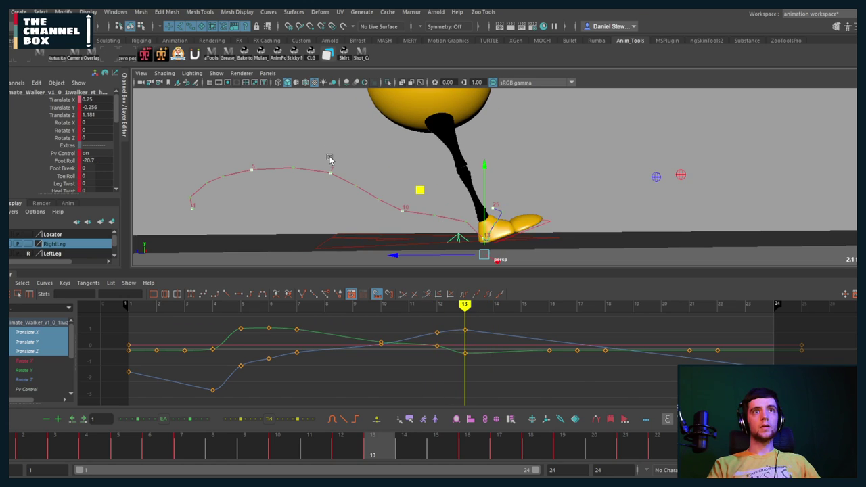
pyautogui.press(',')
pyautogui.moveTo(395, 166); pyautogui.dragTo(353, 154, button='middle')
pyautogui.press(',')
pyautogui.press(',')
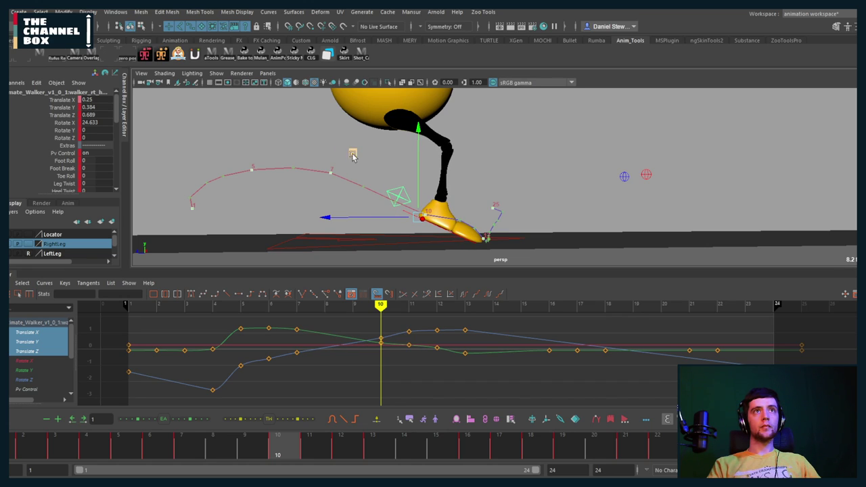
# Smooth the right foot's descent by setting Translate Y to 0.518 at frame 9, 0.757 at frame 8 and 1.139 at frame 7
pyautogui.press(',')
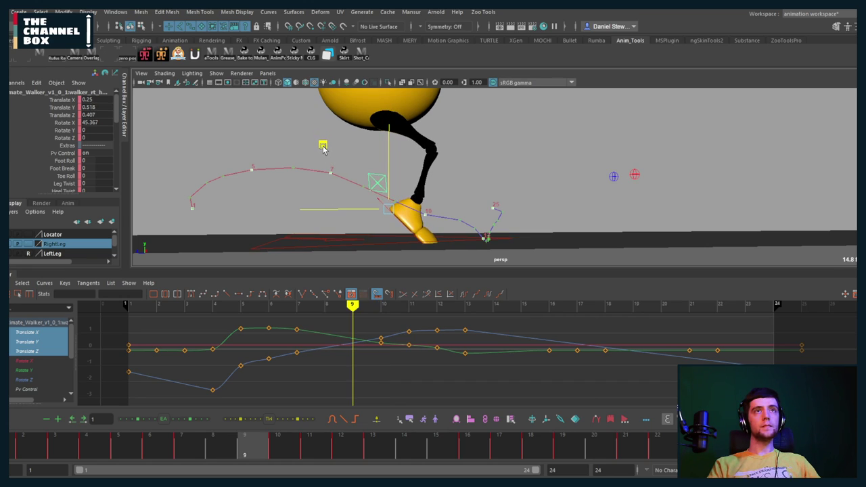
pyautogui.press('s')
pyautogui.press(',')
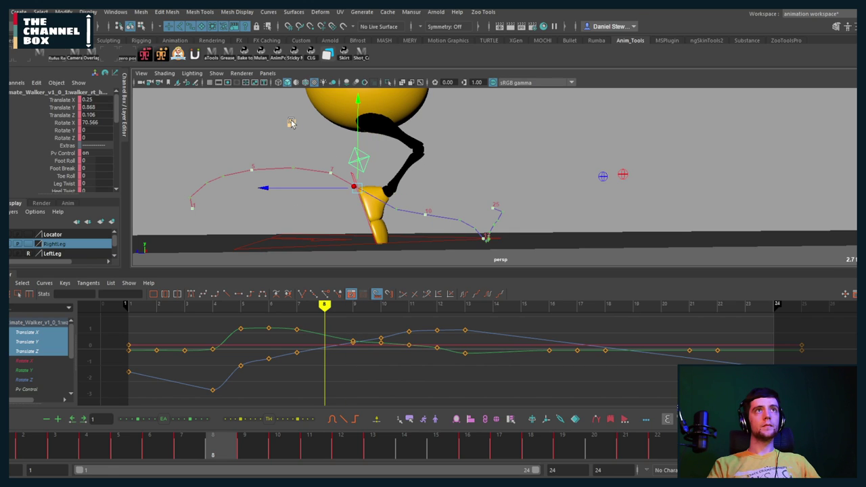
pyautogui.moveTo(291, 123); pyautogui.dragTo(291, 129, button='middle')
pyautogui.press(',')
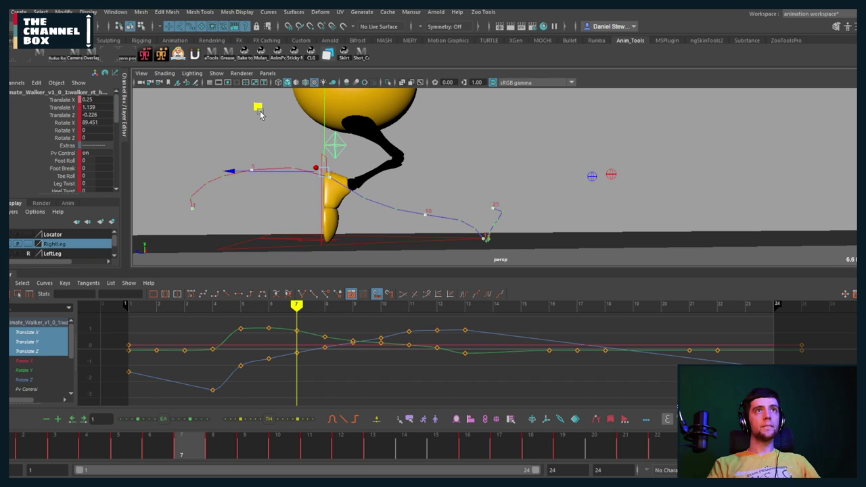
# Step through the frames from 7 onward to check the right foot's forward swing and landing
pyautogui.press('.')
pyautogui.press('.')
pyautogui.press('.')
pyautogui.press('.')
pyautogui.press('.')
pyautogui.press(',')
pyautogui.press(',')
pyautogui.press(',')
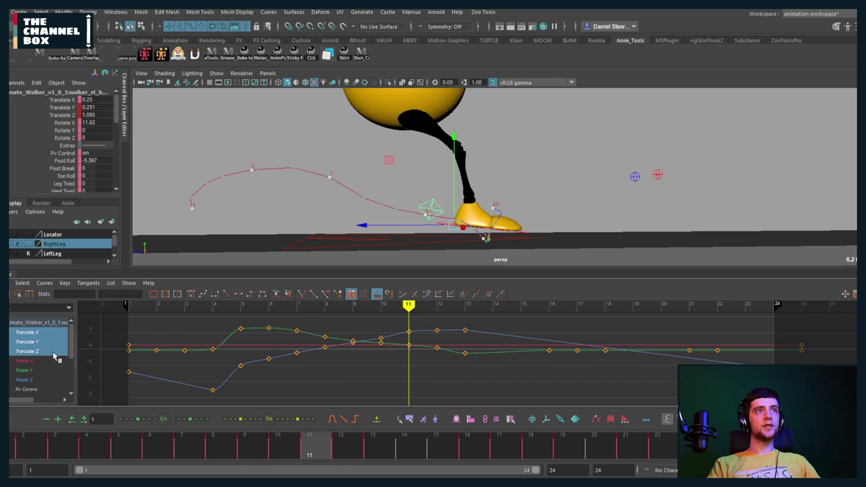
# Isolate the right foot's Rotate X curve and lower its key at frame 10 to 19.407
pyautogui.click(46, 359)
pyautogui.press(',')
pyautogui.press(',')
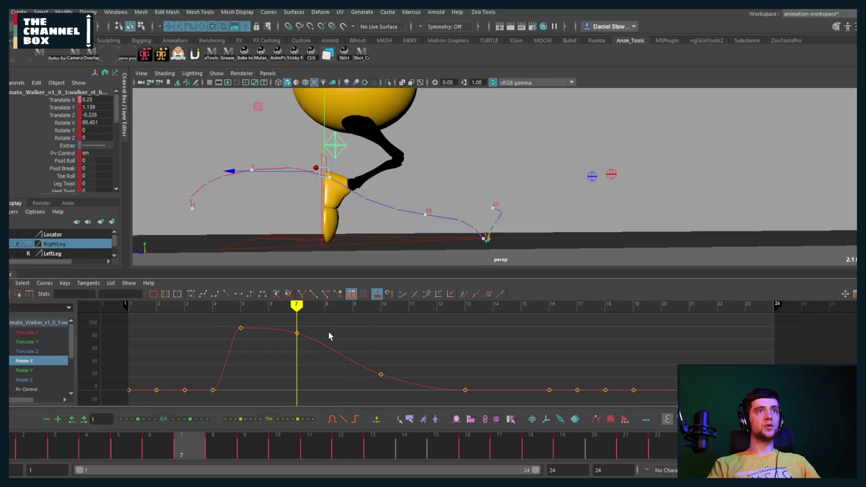
pyautogui.press('.')
pyautogui.press('.')
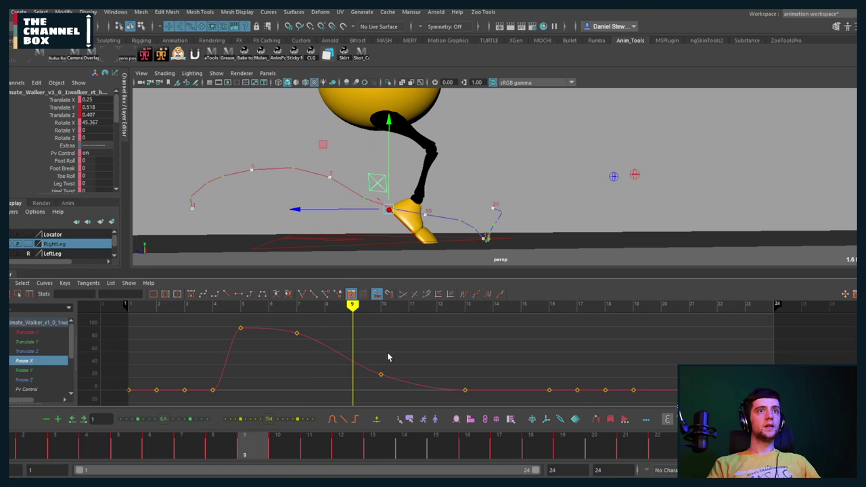
pyautogui.moveTo(386, 357); pyautogui.dragTo(331, 404)
pyautogui.press('.')
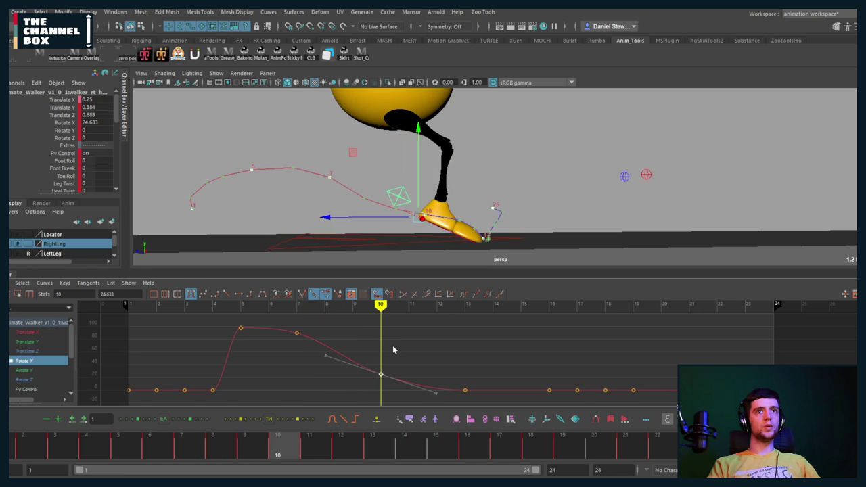
pyautogui.moveTo(393, 349); pyautogui.dragTo(391, 361, button='middle')
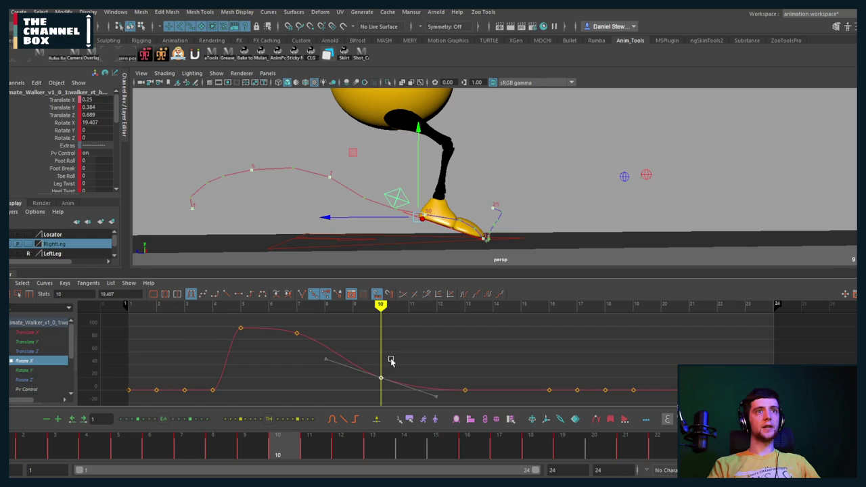
# Rotate the right foot's toes upward at frame 8 to add a lower Rotate X key, and check the preceding frames
pyautogui.press(',')
pyautogui.press(',')
pyautogui.press('e')
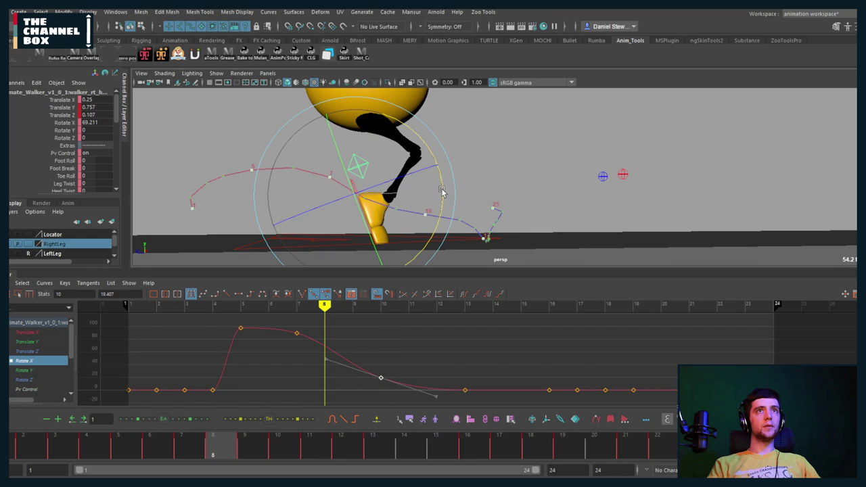
pyautogui.moveTo(441, 192); pyautogui.dragTo(422, 164)
pyautogui.press(',')
pyautogui.press(',')
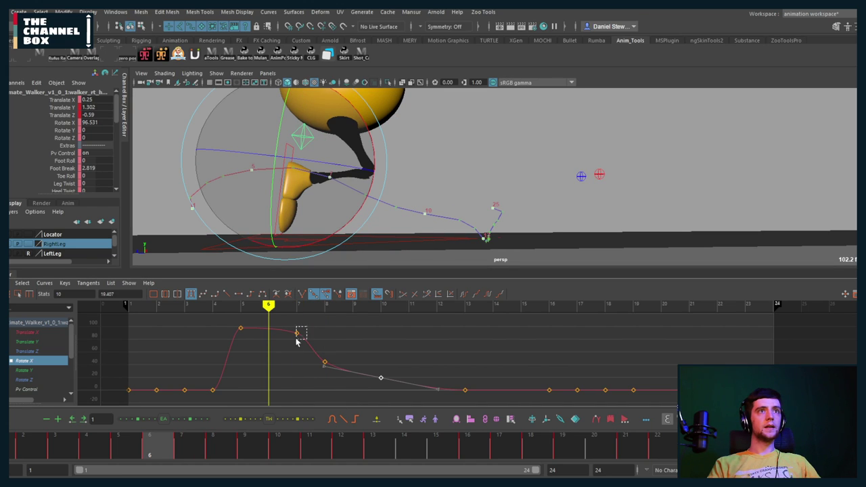
# Move the right foot's Rotate X key from frame 7 to frame 6 and check the foot pose on the neighbouring frames
pyautogui.moveTo(296, 340); pyautogui.dragTo(294, 341)
pyautogui.moveTo(283, 348); pyautogui.dragTo(248, 347, button='middle')
pyautogui.press('.')
pyautogui.press('.')
pyautogui.press('.')
pyautogui.press('.')
pyautogui.press('.')
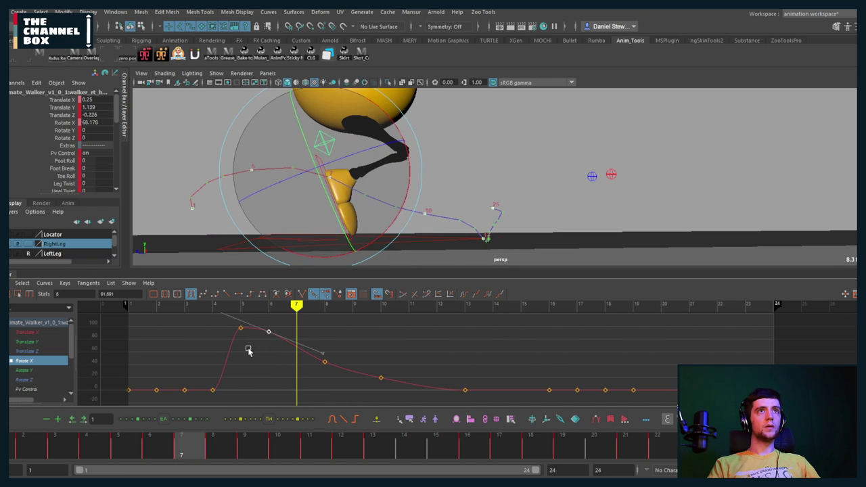
# Step through the right foot's landing frames and play the walk cycle from frame 1 in the perspective view
pyautogui.hotkey('alt', '.')
pyautogui.hotkey('alt', '.')
pyautogui.hotkey('alt', '.')
pyautogui.hotkey('alt', '.')
pyautogui.hotkey('alt', '.')
pyautogui.hotkey('alt', '.')
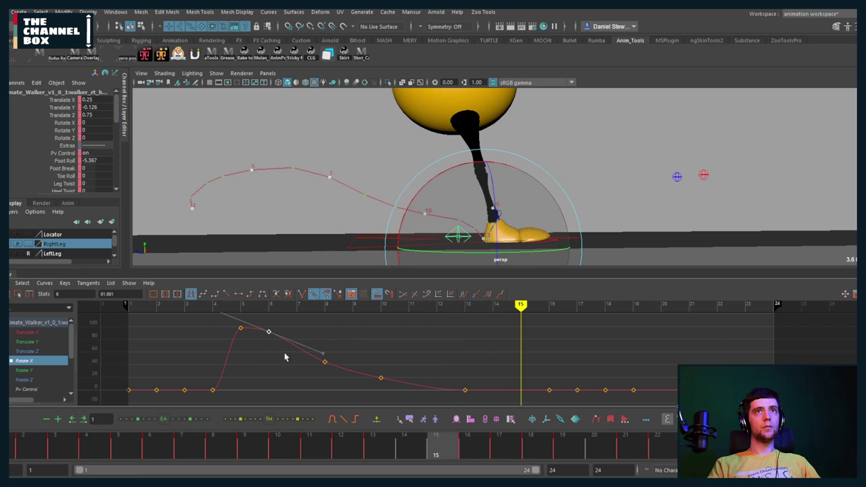
pyautogui.click(12, 450)
pyautogui.hotkey('alt', 'v')
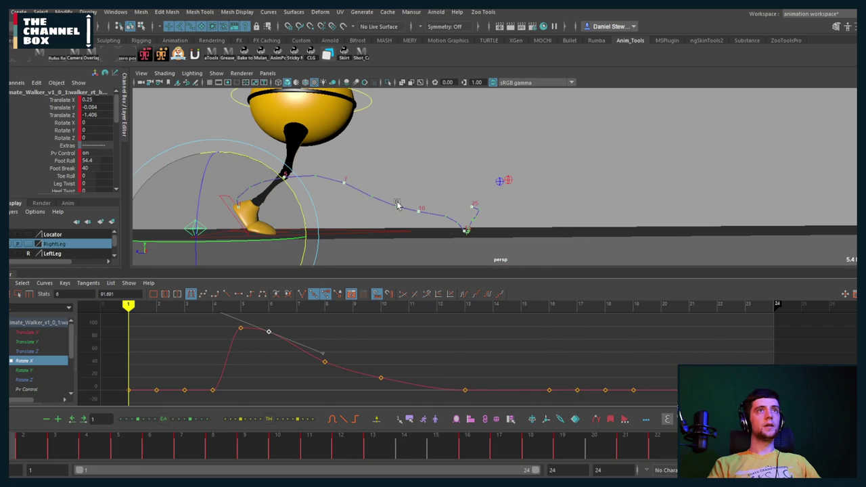
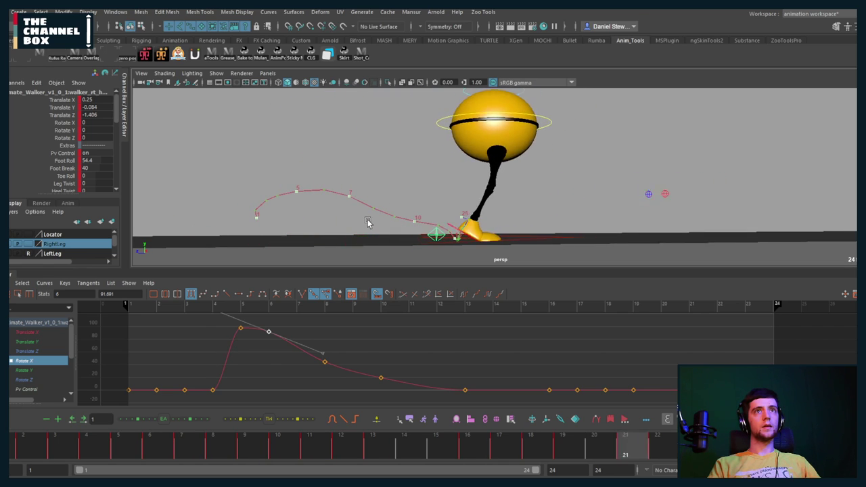
pyautogui.hotkey('alt', 'v')
# Switch to the front view and play the walk cycle to examine the leg and body motion
pyautogui.press('space')
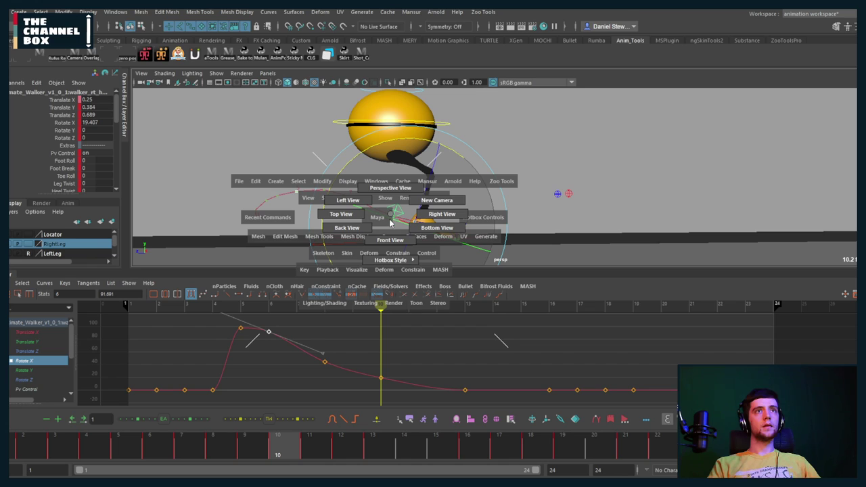
pyautogui.moveTo(390, 223); pyautogui.dragTo(390, 238)
pyautogui.hotkey('alt', 'v')
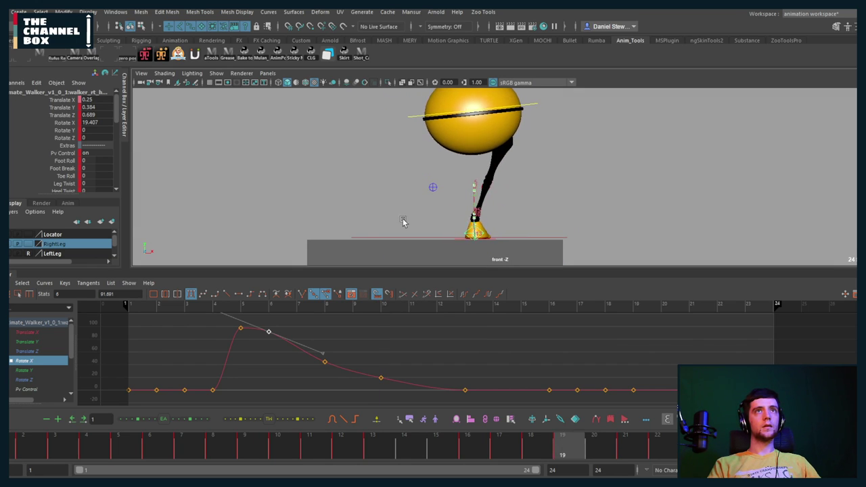
pyautogui.hotkey('alt', 'v')
# Switch to the side view and step through the right foot's swing up to the heel contact at frame 13
pyautogui.press('space')
pyautogui.moveTo(405, 190); pyautogui.dragTo(428, 182)
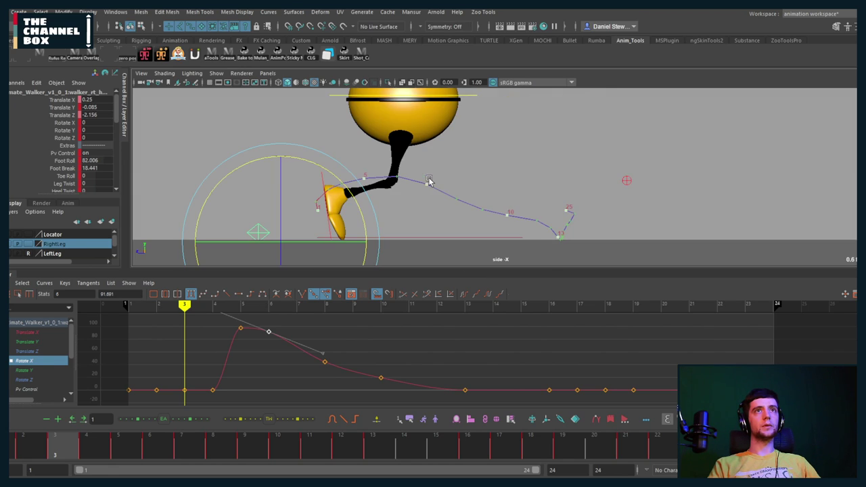
pyautogui.press('.')
pyautogui.hotkey('alt', ',')
pyautogui.hotkey('alt', ',')
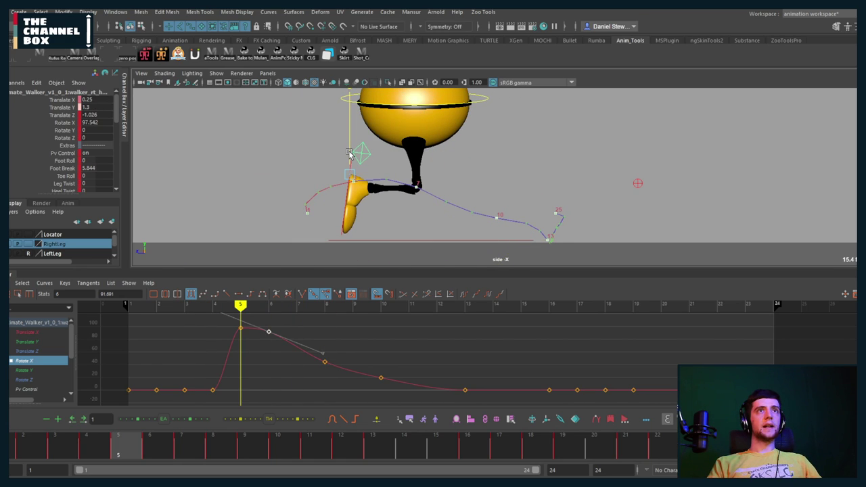
pyautogui.hotkey('alt', '.')
pyautogui.hotkey('alt', '.')
pyautogui.hotkey('alt', '.')
pyautogui.hotkey('alt', '.')
pyautogui.hotkey('alt', '.')
pyautogui.hotkey('alt', '.')
pyautogui.hotkey('alt', '.')
pyautogui.hotkey('alt', '.')
pyautogui.hotkey('alt', '.')
pyautogui.hotkey('alt', '.')
pyautogui.hotkey('alt', '.')
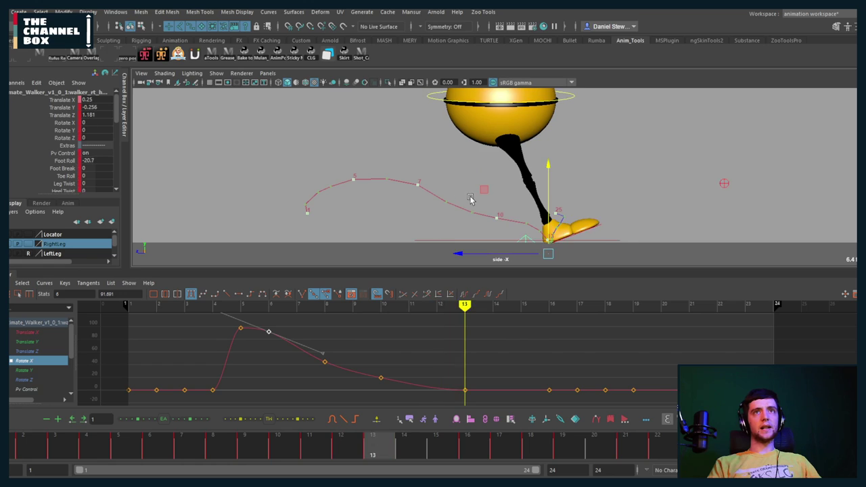
# Step between frames 16 and 20 in the side view to examine the planted right foot
pyautogui.keyDown('alt'); pyautogui.moveTo(605, 204); pyautogui.dragTo(483, 201, button='middle'); pyautogui.keyUp('alt')
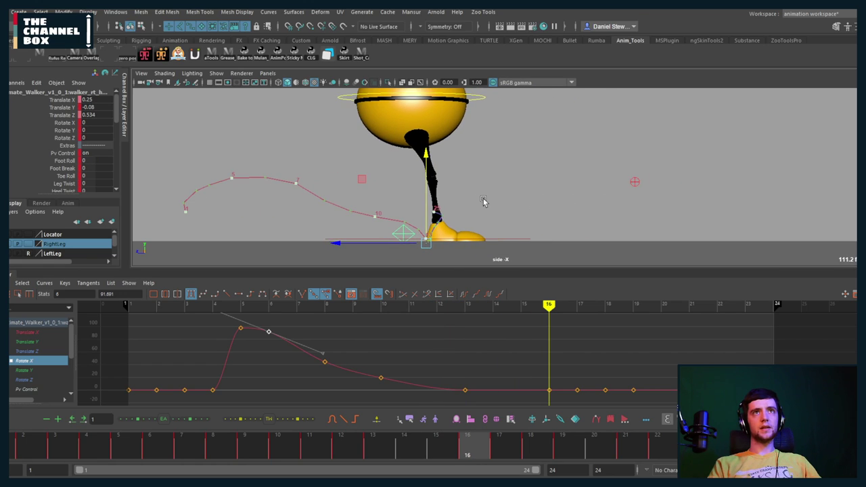
pyautogui.hotkey('alt', '.')
pyautogui.hotkey('alt', '.')
pyautogui.hotkey('alt', '.')
pyautogui.hotkey('alt', '.')
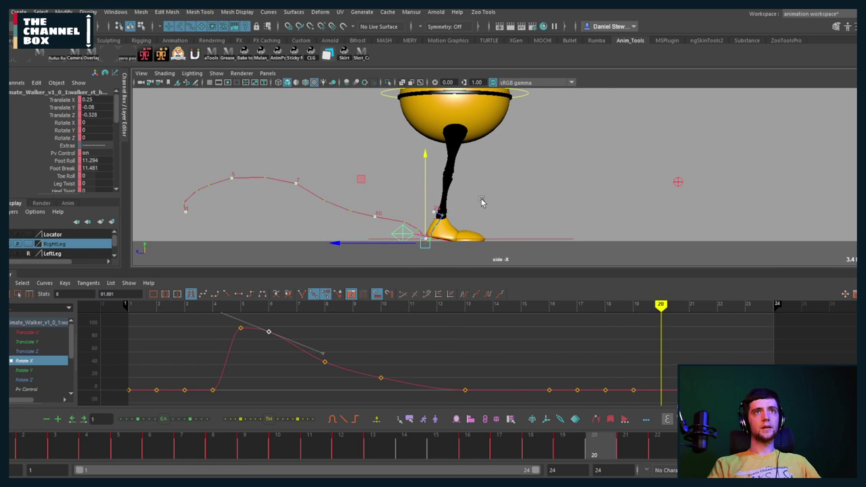
pyautogui.hotkey('alt', ',')
pyautogui.hotkey('alt', ',')
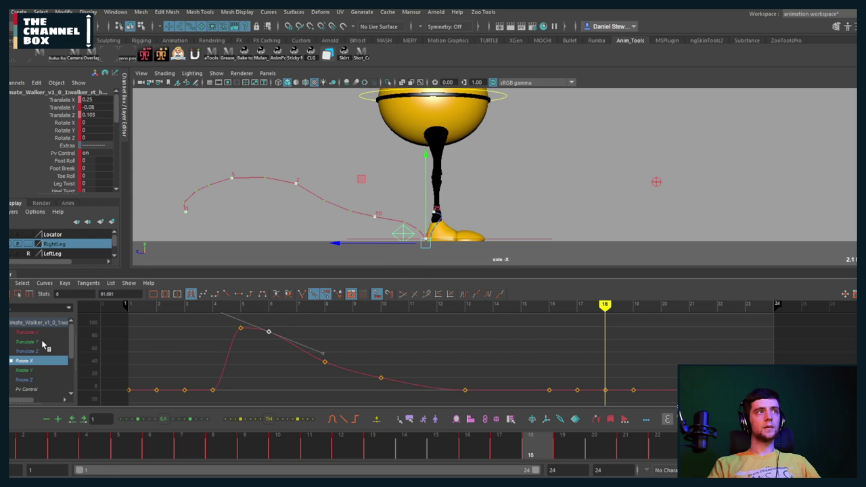
# Set the right foot's Translate Y keys at frames 1 to 3 to -0.08, matching its planted height
pyautogui.click(30, 343)
pyautogui.keyDown('alt'); pyautogui.moveTo(543, 373); pyautogui.dragTo(705, 364, button='middle'); pyautogui.keyUp('alt')
pyautogui.moveTo(291, 308); pyautogui.dragTo(341, 321)
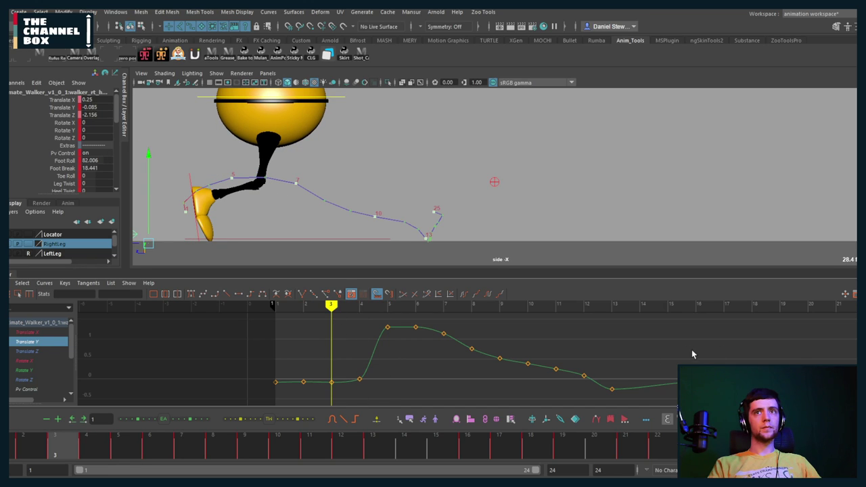
pyautogui.moveTo(702, 362); pyautogui.dragTo(753, 395)
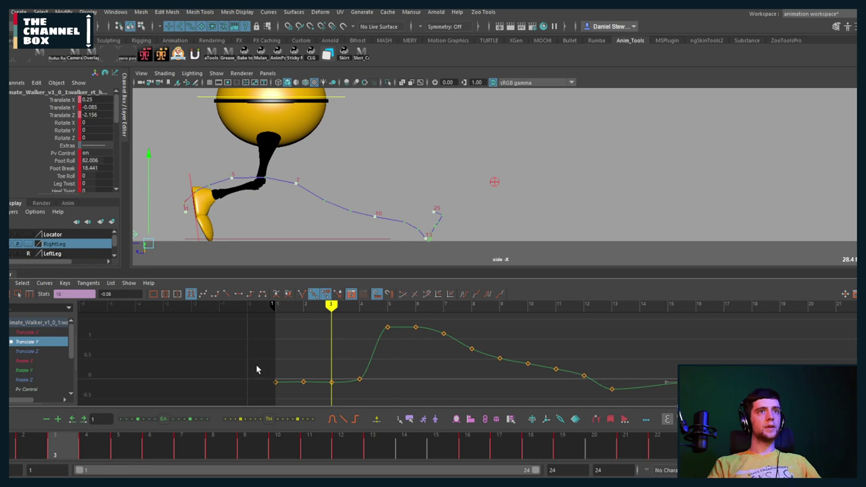
pyautogui.moveTo(257, 369); pyautogui.dragTo(334, 398)
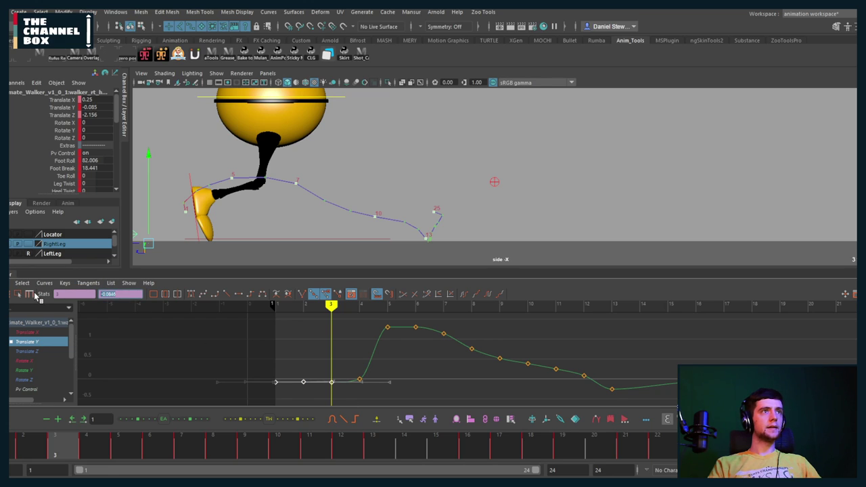
pyautogui.write('-0.08')
pyautogui.press('Return')
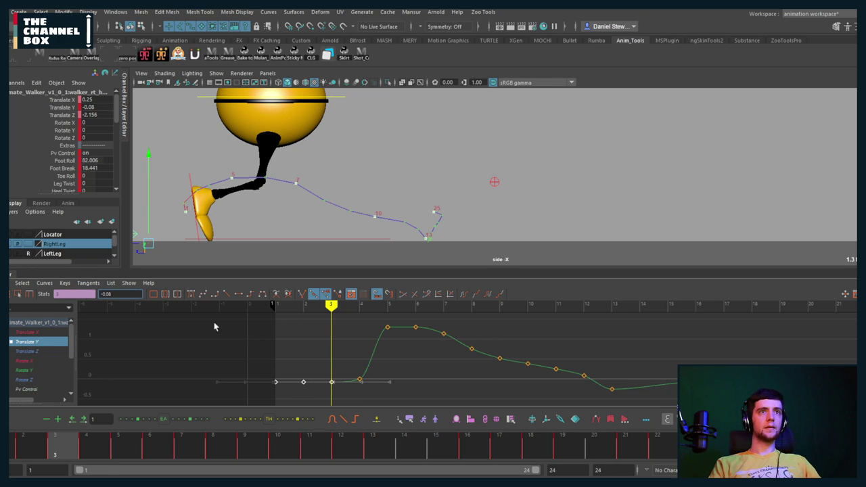
# Step through the right foot's swing and play the walk cycle with the whole character in the side view
pyautogui.keyDown('alt'); pyautogui.moveTo(340, 352); pyautogui.dragTo(306, 357, button='middle'); pyautogui.keyUp('alt')
pyautogui.hotkey('alt', '.')
pyautogui.hotkey('alt', '.')
pyautogui.hotkey('alt', '.')
pyautogui.hotkey('alt', '.')
pyautogui.hotkey('alt', '.')
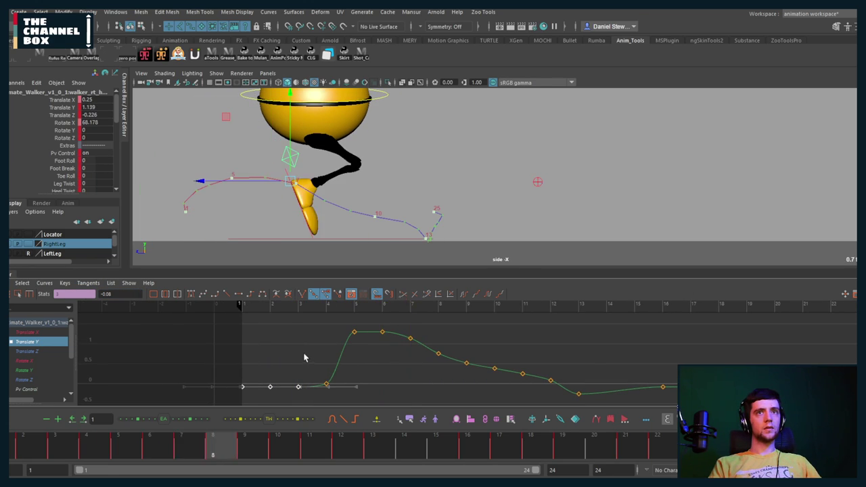
pyautogui.scroll(-2, 336, 211)
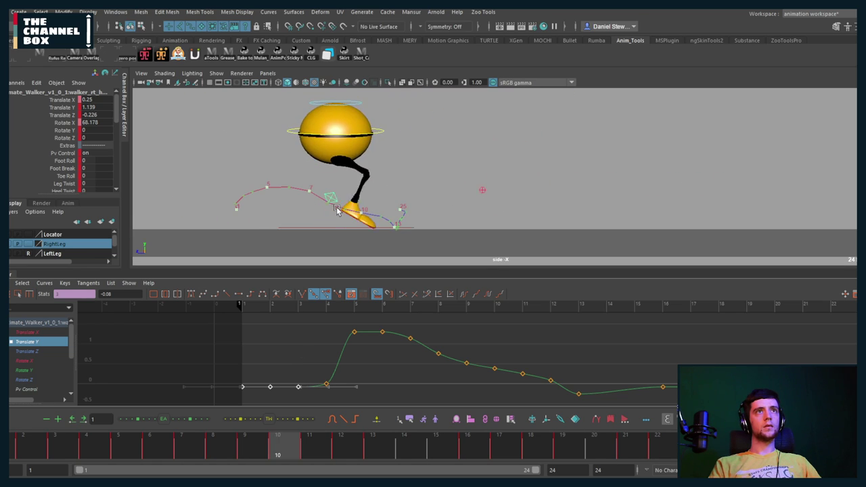
pyautogui.keyDown('alt'); pyautogui.moveTo(338, 209); pyautogui.dragTo(355, 219, button='middle'); pyautogui.keyUp('alt')
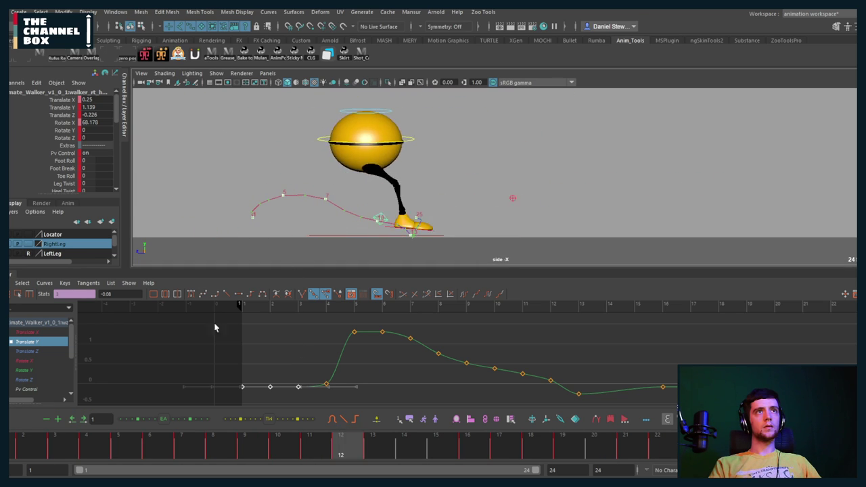
pyautogui.hotkey('alt', 'v')
# Delete the main body control's Translate Z keys between frames 1 and 25
pyautogui.click(14, 444)
pyautogui.click(338, 138)
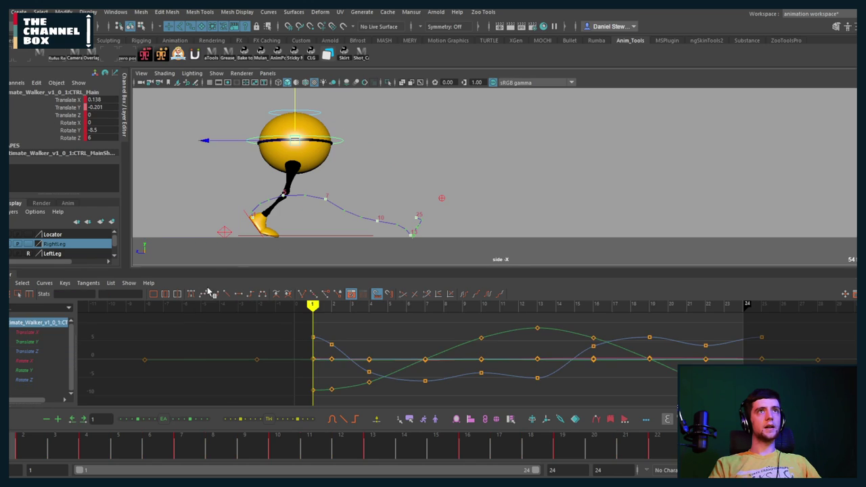
pyautogui.click(27, 351)
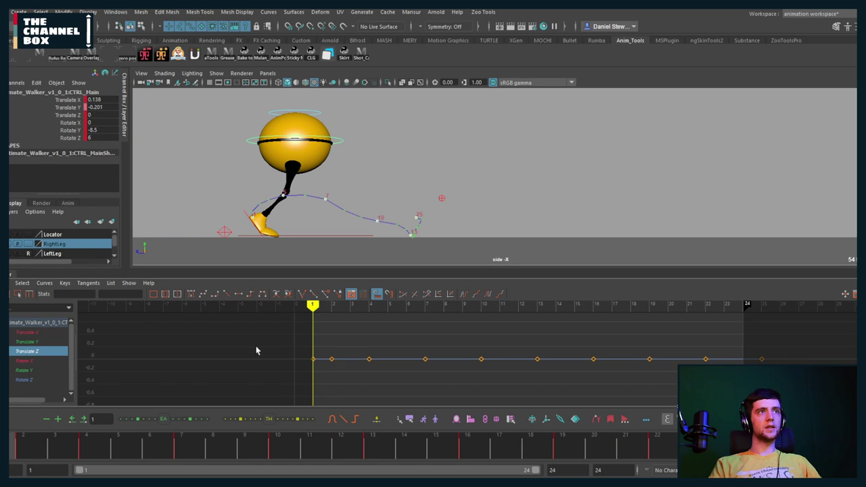
pyautogui.moveTo(315, 342); pyautogui.dragTo(629, 395)
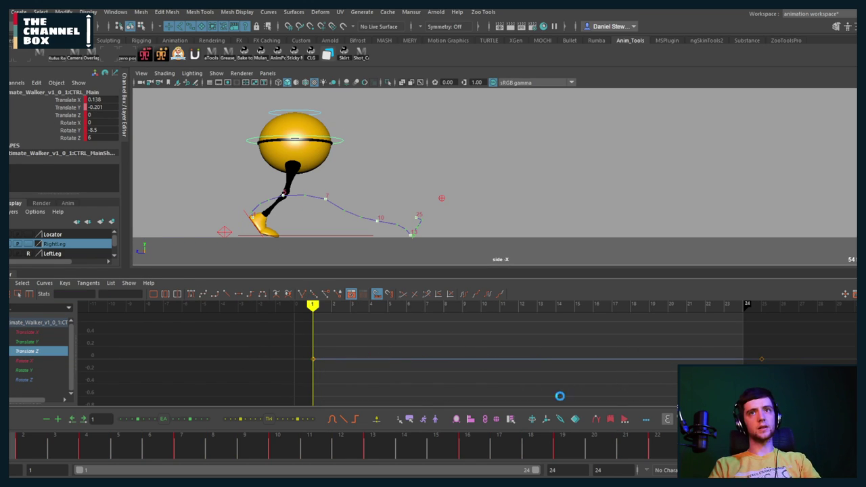
# Smooth the body's Rotate Z curve by deleting its keys at frames 10 and 22 and raising the frame 13 key to -4.715
pyautogui.click(22, 380)
pyautogui.moveTo(326, 306)
pyautogui.mouseDown()
pyautogui.moveTo(674, 318)
pyautogui.moveTo(484, 344)
pyautogui.moveTo(503, 394)
pyautogui.mouseUp()
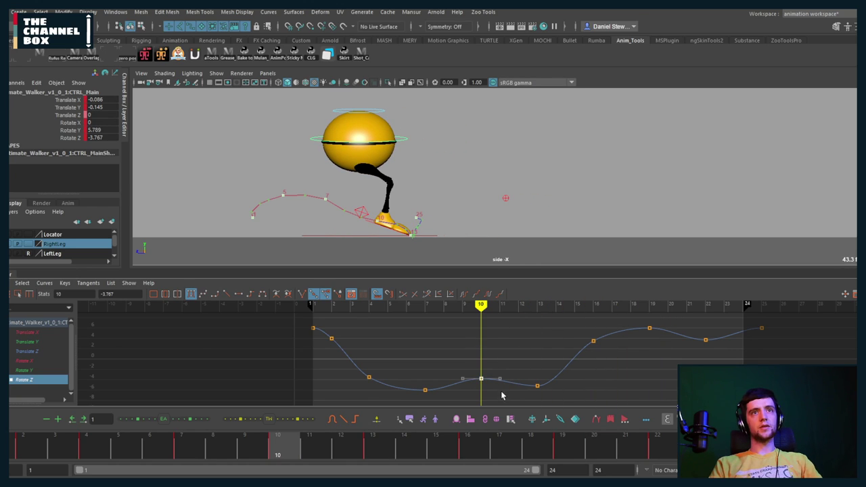
pyautogui.press('Delete')
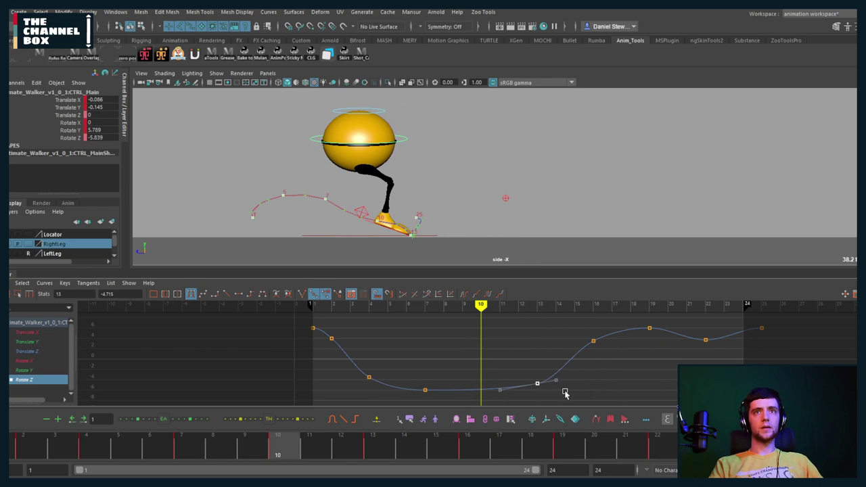
pyautogui.click(648, 305)
pyautogui.moveTo(693, 353); pyautogui.dragTo(691, 355)
pyautogui.press('Delete')
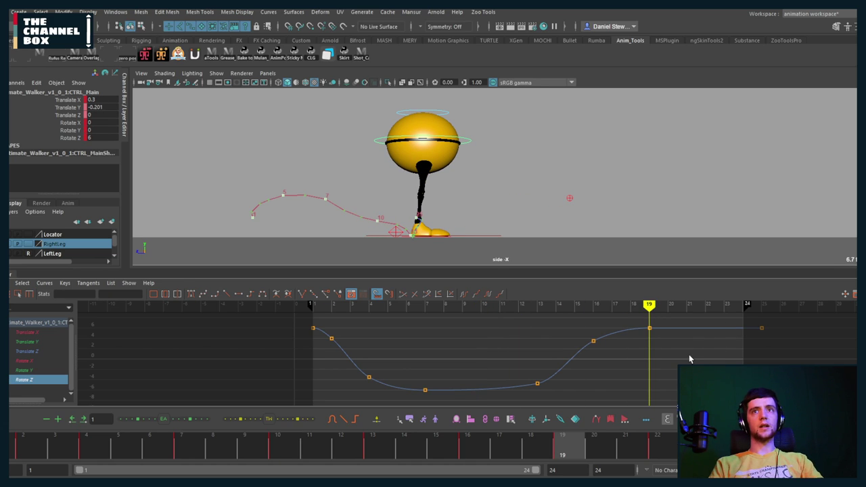
pyautogui.hotkey('alt', 'v')
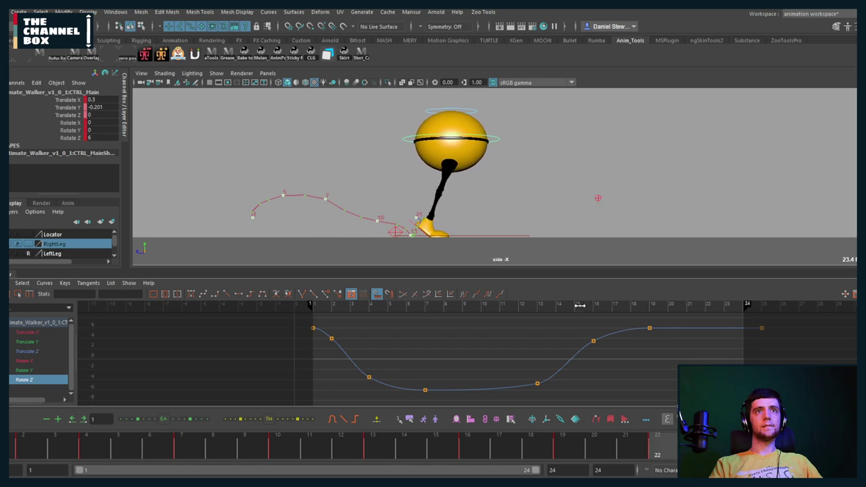
pyautogui.hotkey('alt', 'v')
# Lower the body's entire Translate Y curve by about 0.015 and review the cycle through to frame 22
pyautogui.click(14, 343)
pyautogui.moveTo(407, 355); pyautogui.dragTo(444, 375)
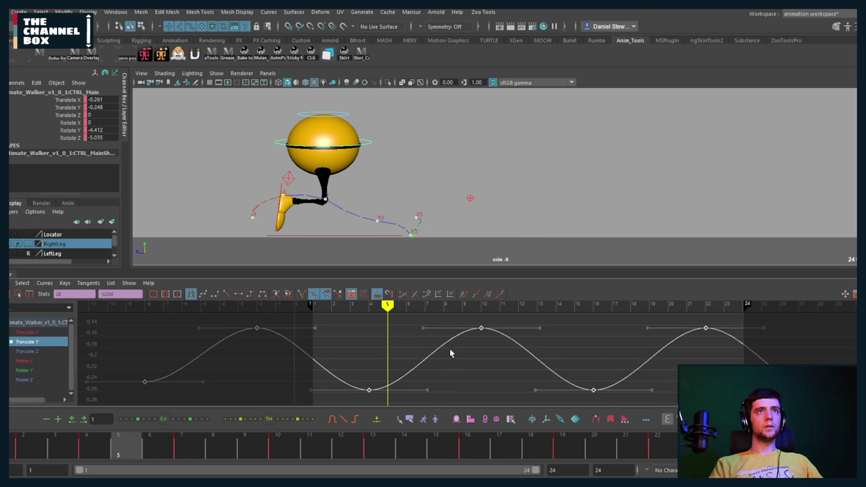
pyautogui.keyDown('shift'); pyautogui.moveTo(450, 351); pyautogui.dragTo(451, 357, button='middle'); pyautogui.keyUp('shift')
pyautogui.hotkey('alt', 'v')
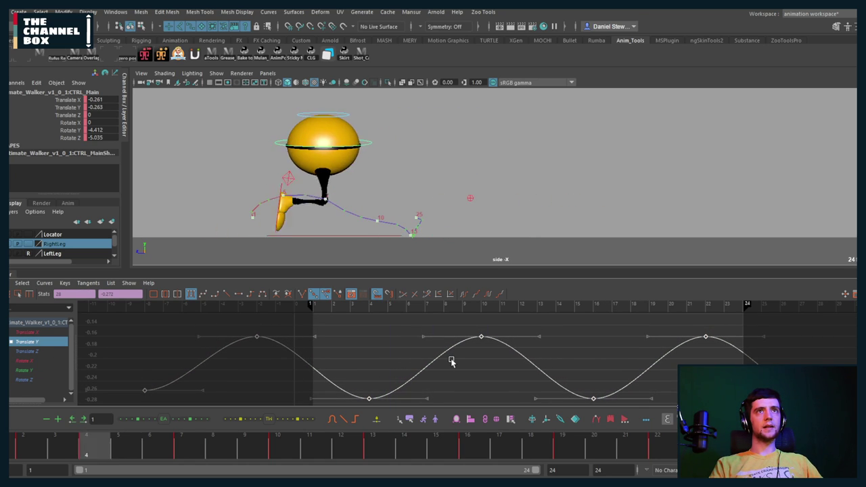
pyautogui.hotkey('alt', 'v')
pyautogui.moveTo(484, 315)
pyautogui.mouseDown()
pyautogui.moveTo(480, 308)
pyautogui.moveTo(593, 311)
pyautogui.moveTo(638, 330)
pyautogui.moveTo(599, 337)
pyautogui.moveTo(702, 342)
pyautogui.mouseUp()
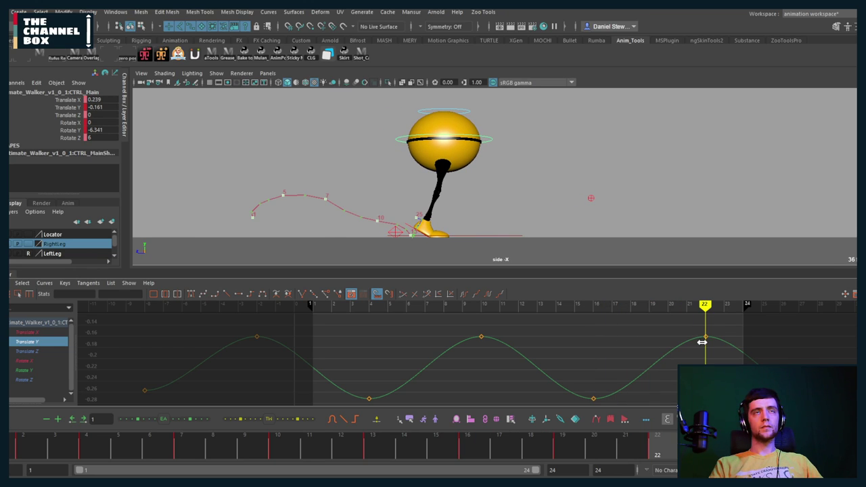
pyautogui.moveTo(702, 342)
pyautogui.mouseDown()
pyautogui.moveTo(598, 344)
pyautogui.moveTo(701, 344)
pyautogui.mouseUp()
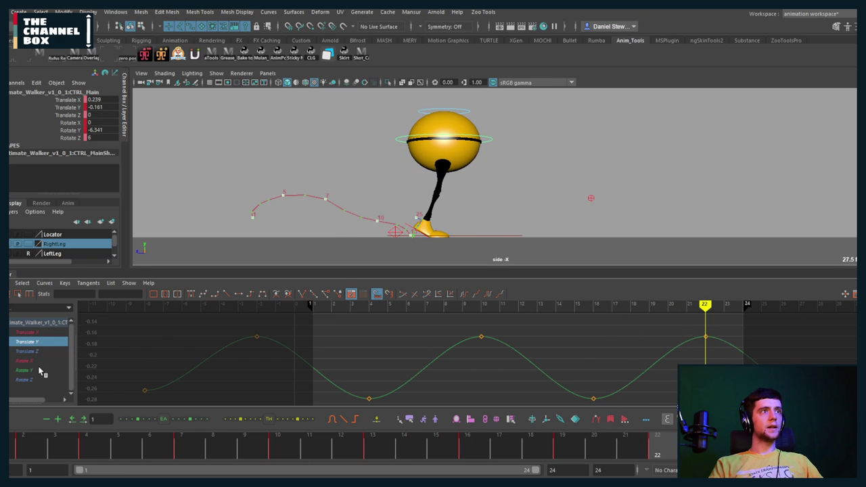
# Isolate the right foot control's Foot Roll curve and scrub the walk cycle from frame 1 to 22 to examine it
pyautogui.click(395, 233)
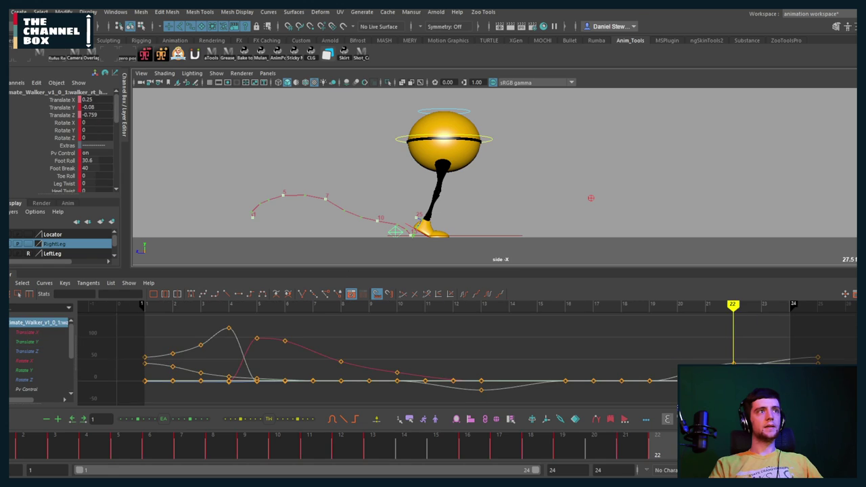
pyautogui.scroll(-3, 30, 395)
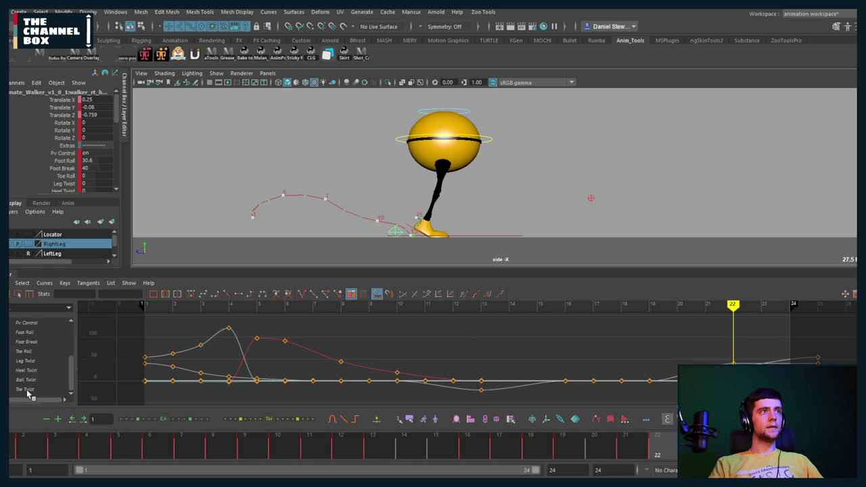
pyautogui.click(28, 332)
pyautogui.moveTo(722, 349); pyautogui.dragTo(746, 378)
pyautogui.keyDown('alt'); pyautogui.keyDown('shift'); pyautogui.moveTo(747, 379); pyautogui.dragTo(749, 352, button='right'); pyautogui.keyUp('shift'); pyautogui.keyUp('alt')
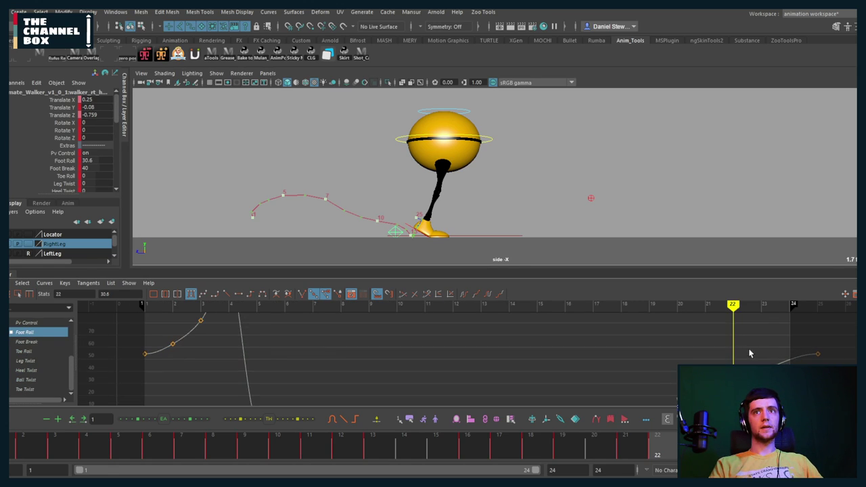
pyautogui.keyDown('alt'); pyautogui.moveTo(749, 352); pyautogui.dragTo(703, 348, button='middle'); pyautogui.keyUp('alt')
pyautogui.keyDown('alt'); pyautogui.moveTo(703, 347); pyautogui.dragTo(677, 354, button='right'); pyautogui.keyUp('alt')
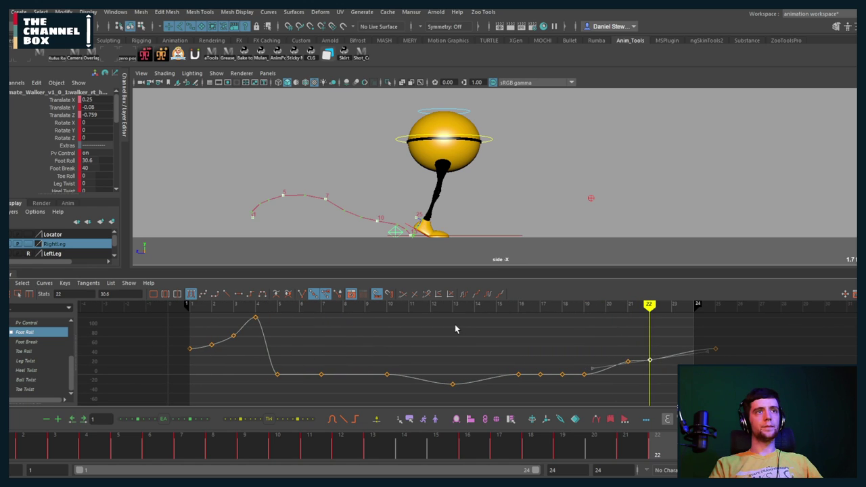
pyautogui.keyDown('alt'); pyautogui.moveTo(530, 347); pyautogui.dragTo(477, 347, button='middle'); pyautogui.keyUp('alt')
pyautogui.keyDown('alt'); pyautogui.moveTo(413, 348); pyautogui.dragTo(420, 348, button='middle'); pyautogui.keyUp('alt')
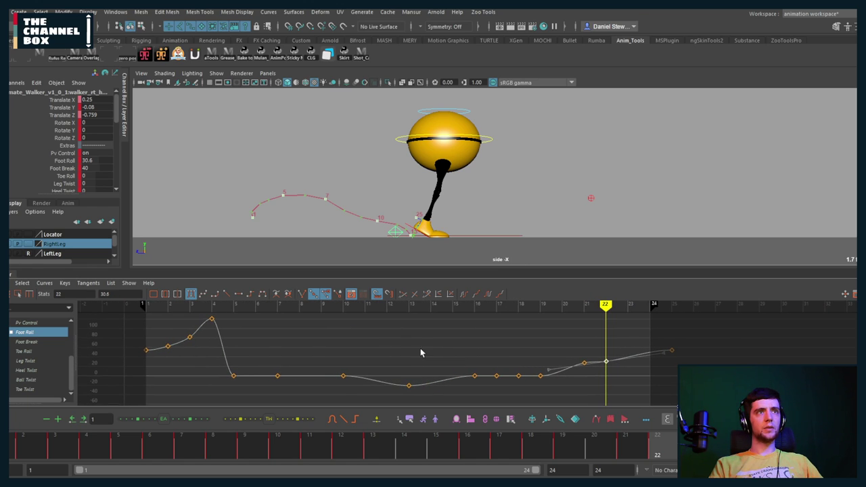
pyautogui.moveTo(163, 306)
pyautogui.mouseDown()
pyautogui.moveTo(189, 306)
pyautogui.moveTo(136, 313)
pyautogui.moveTo(242, 308)
pyautogui.moveTo(607, 337)
pyautogui.mouseUp()
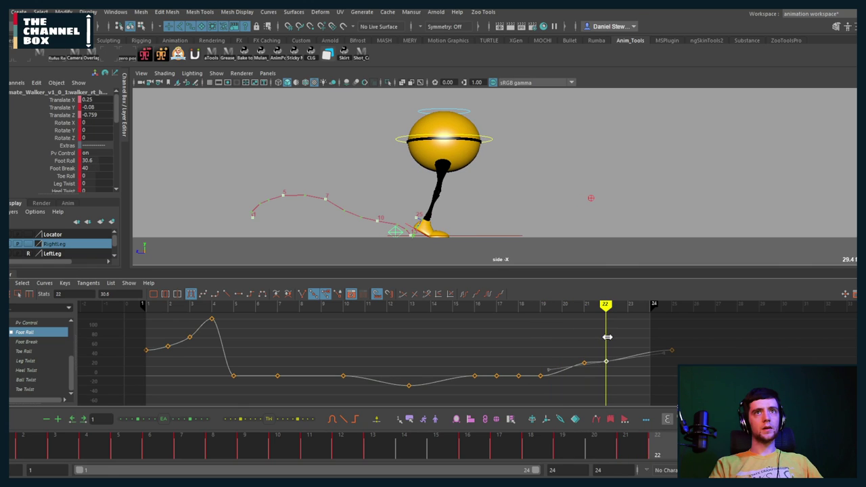
# Lower the right foot's Foot Roll key at frame 21 to 17.965
pyautogui.keyDown('alt'); pyautogui.moveTo(627, 375); pyautogui.dragTo(612, 377, button='middle'); pyautogui.keyUp('alt')
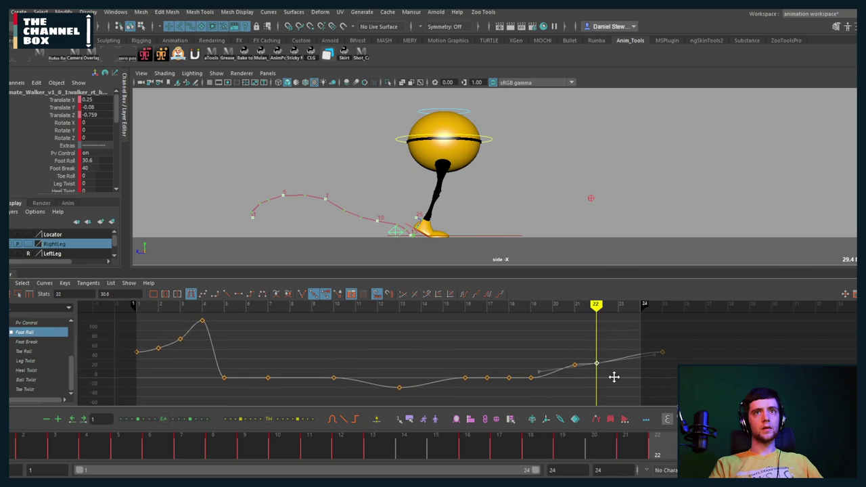
pyautogui.keyDown('alt'); pyautogui.keyDown('shift'); pyautogui.moveTo(613, 377); pyautogui.dragTo(612, 365, button='right'); pyautogui.keyUp('shift'); pyautogui.keyUp('alt')
pyautogui.press(',')
pyautogui.press(',')
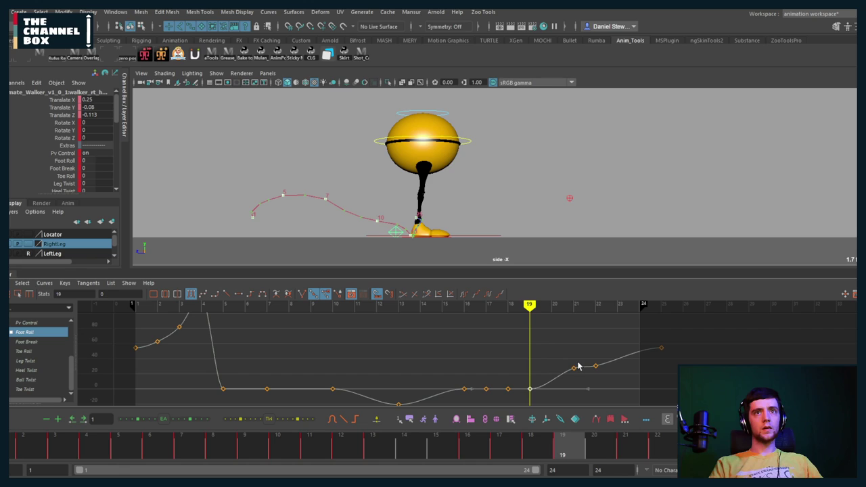
pyautogui.press('Right')
pyautogui.moveTo(590, 382); pyautogui.dragTo(590, 386, button='middle')
pyautogui.click(590, 388)
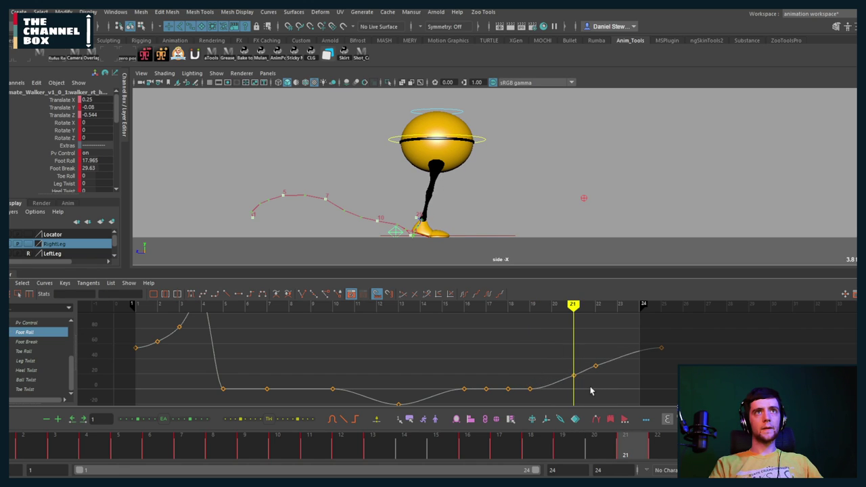
# Step through the right foot's roll between frames 19 and 25 to check how the heel lifts
pyautogui.hotkey('alt', ',')
pyautogui.hotkey('alt', ',')
pyautogui.hotkey('alt', '.')
pyautogui.hotkey('alt', '.')
pyautogui.hotkey('alt', '.')
pyautogui.hotkey('alt', '.')
pyautogui.hotkey('alt', '.')
pyautogui.hotkey('alt', '.')
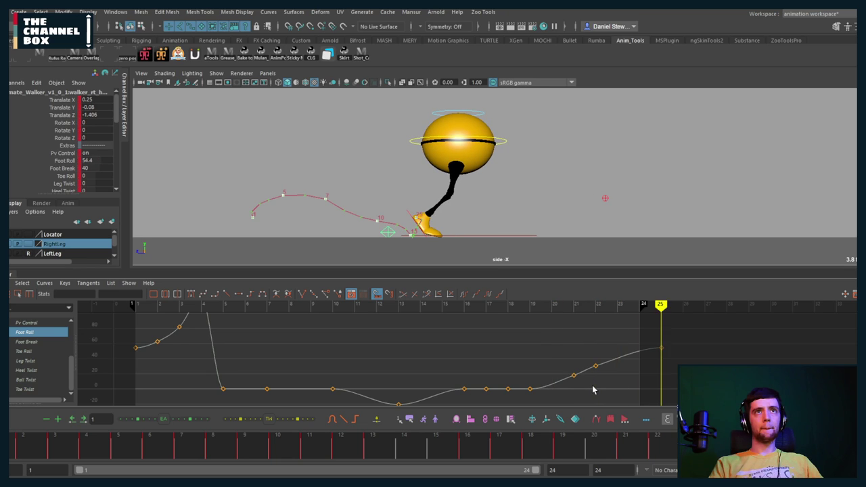
pyautogui.hotkey('alt', '.')
pyautogui.hotkey('alt', ',')
# Play the walk cycle and show the LeftLeg layer to check both legs together
pyautogui.hotkey('alt', 'v')
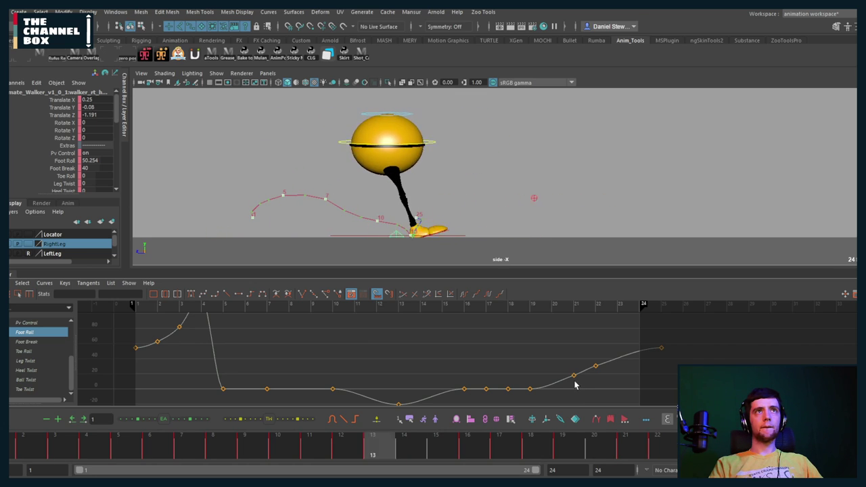
pyautogui.click(18, 253)
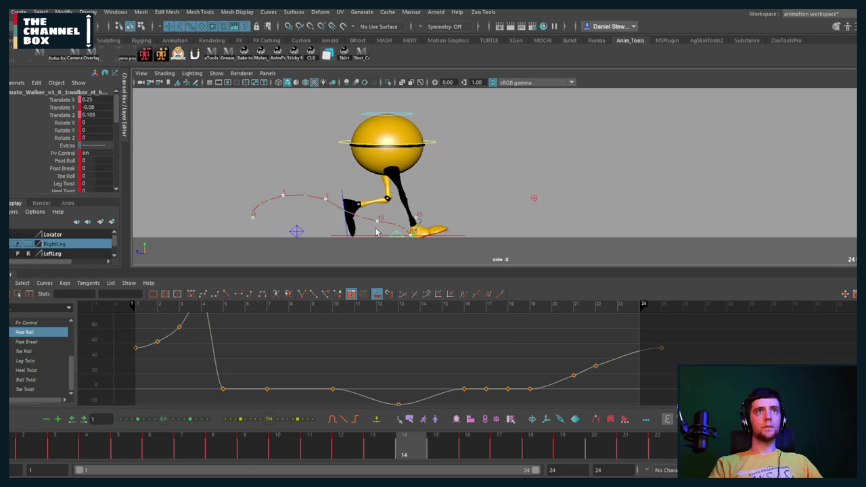
pyautogui.hotkey('alt', 'v')
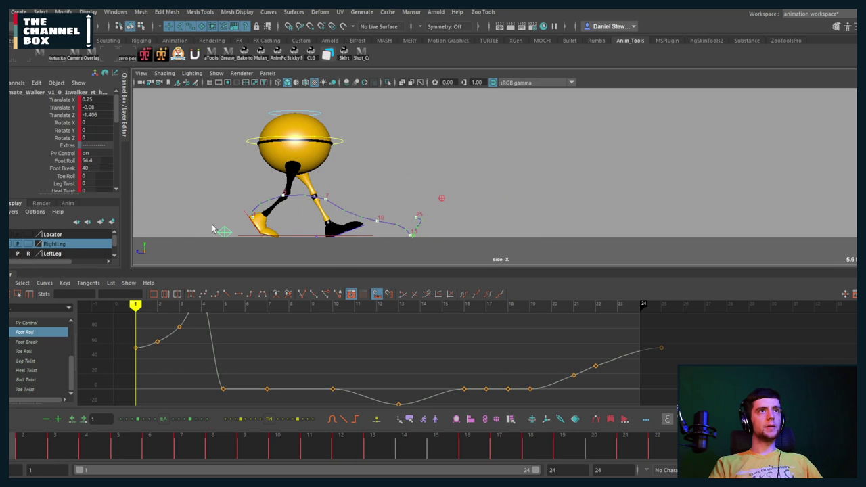
# Show all of the right foot's curves, extend the playback range to frame 25 and scrub through to frame 23
pyautogui.scroll(3, 31, 332)
pyautogui.click(27, 322)
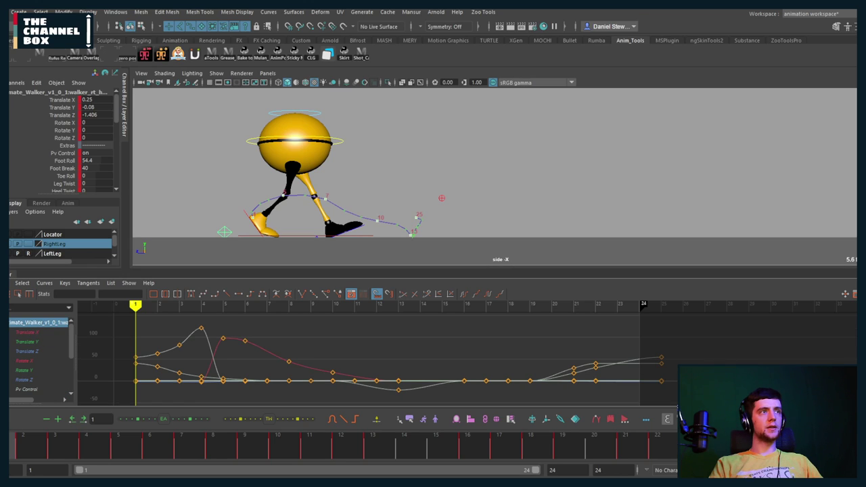
pyautogui.keyDown('shift'); pyautogui.moveTo(14, 447); pyautogui.dragTo(717, 446); pyautogui.keyUp('shift')
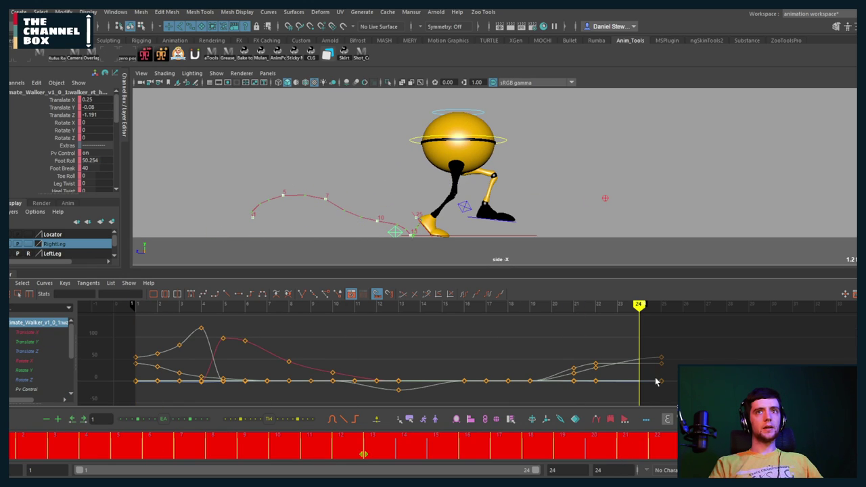
pyautogui.click(593, 307)
pyautogui.moveTo(642, 305); pyautogui.dragTo(656, 305)
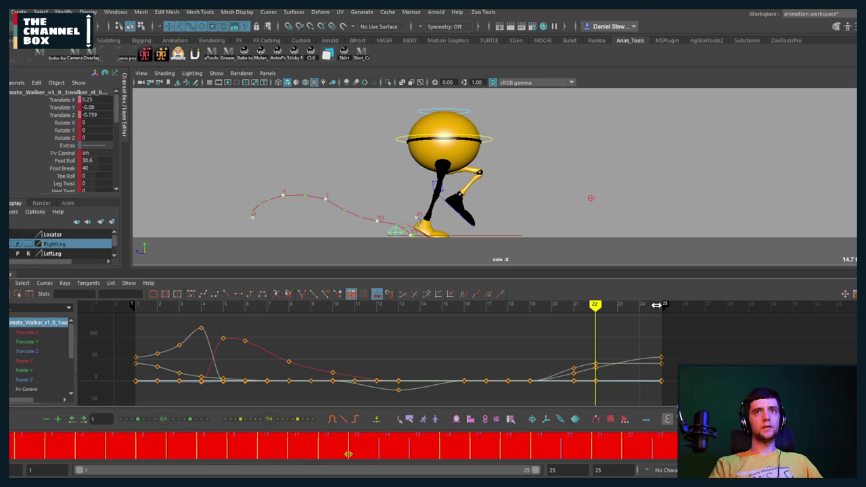
pyautogui.click(9, 451)
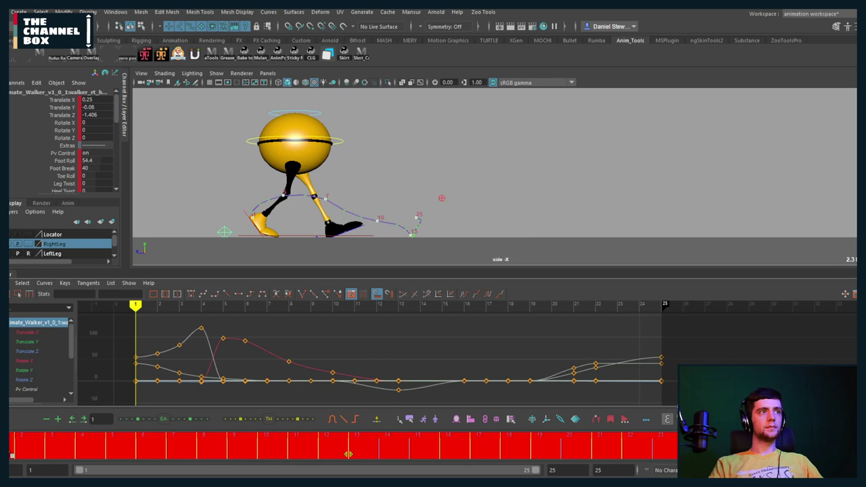
pyautogui.doubleClick(469, 452)
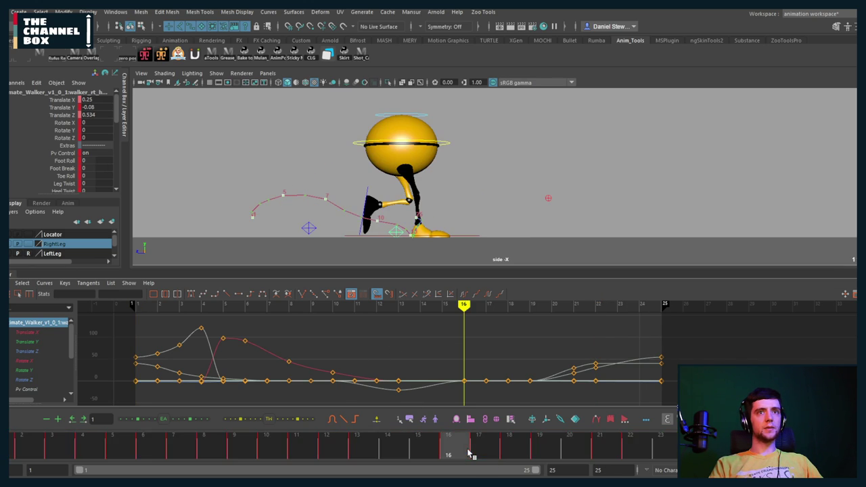
pyautogui.moveTo(469, 452); pyautogui.dragTo(657, 466)
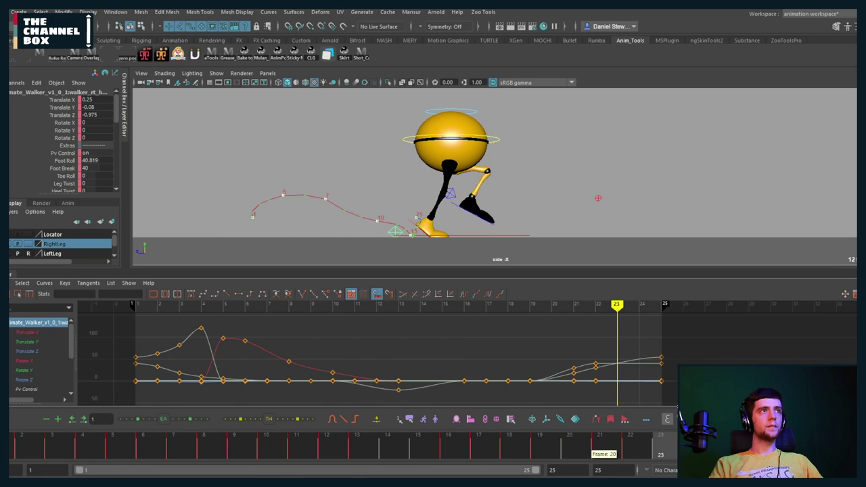
# Hide the LeftLeg layer and set the end of the playback range to frame 24
pyautogui.click(11, 254)
pyautogui.click(32, 450)
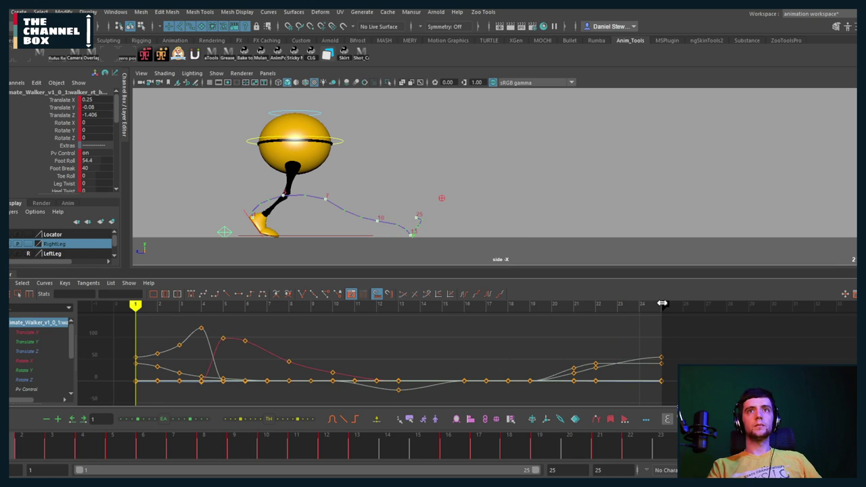
pyautogui.moveTo(650, 304); pyautogui.dragTo(642, 305)
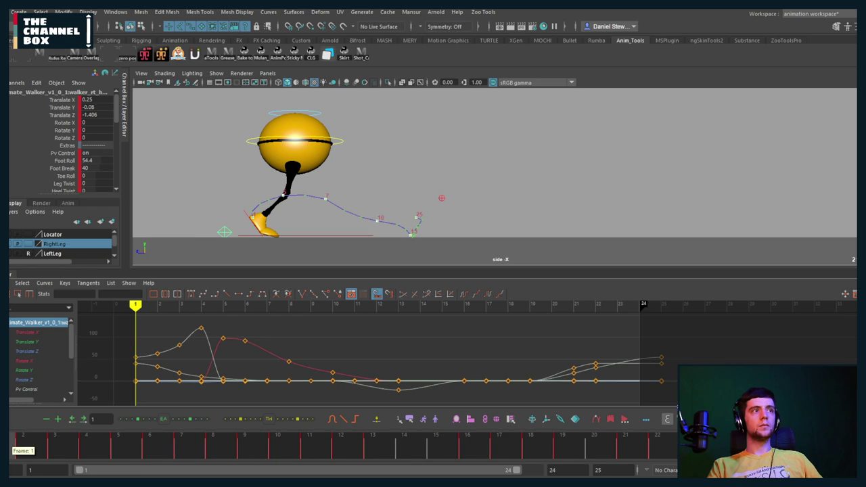
# Scrub the right leg's motion from frame 1 to 21 and inspect the foot's Translate Y curve
pyautogui.moveTo(12, 454); pyautogui.dragTo(594, 453)
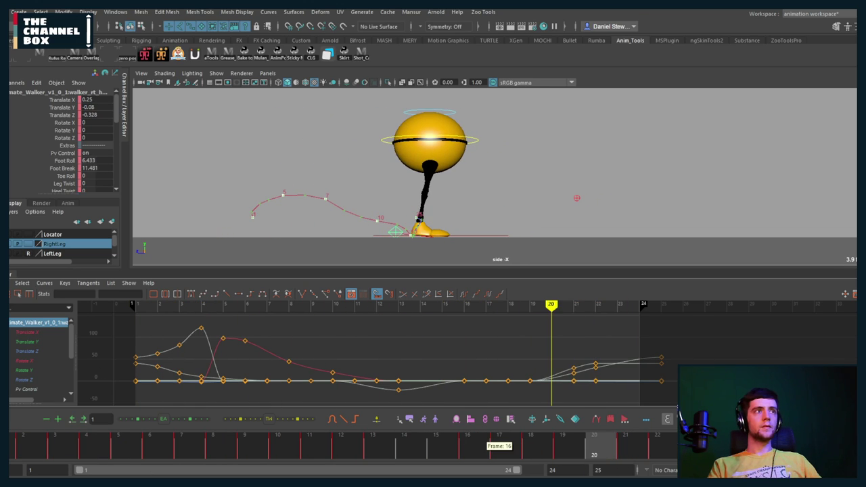
pyautogui.click(31, 342)
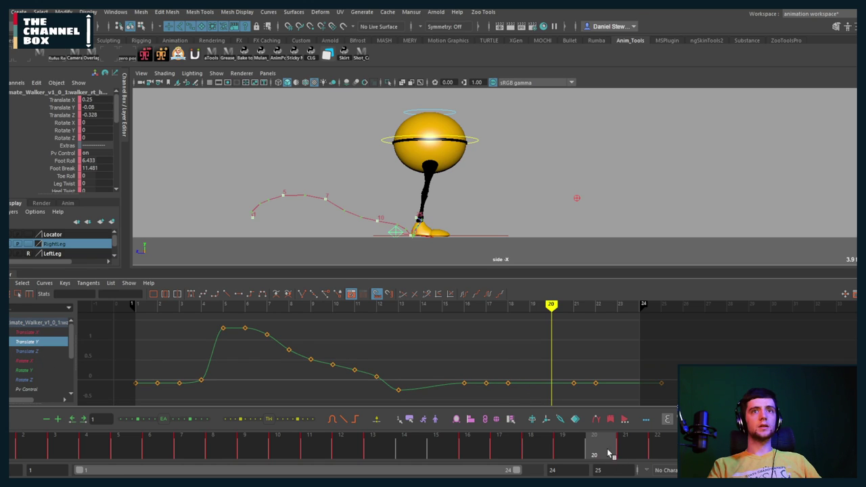
pyautogui.moveTo(608, 453); pyautogui.dragTo(647, 458)
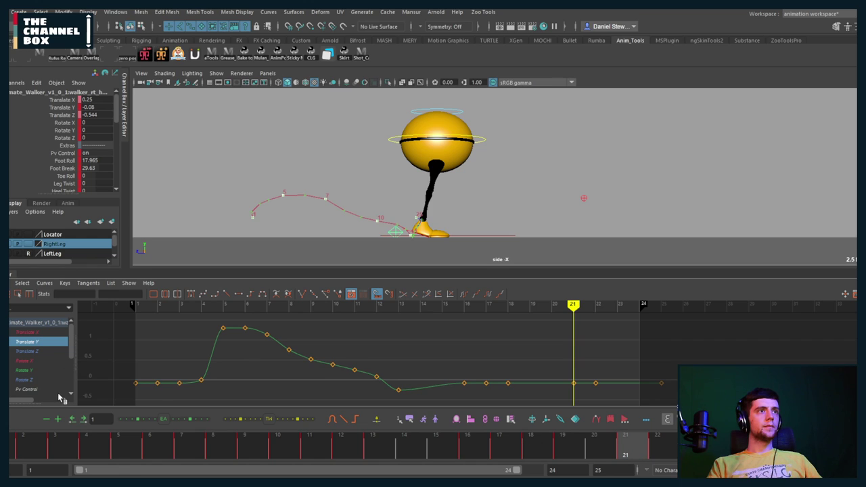
# Isolate the Foot Roll curve and step back and forth between frames 17 and 25 to examine the right heel's lift-off
pyautogui.scroll(-2, 72, 396)
pyautogui.click(31, 370)
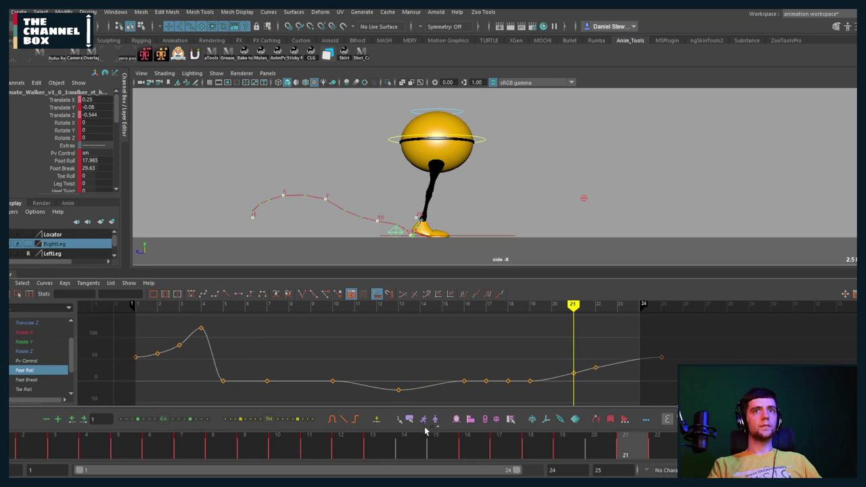
pyautogui.hotkey('alt', '.')
pyautogui.hotkey('alt', '.')
pyautogui.hotkey('alt', '.')
pyautogui.hotkey('alt', '.')
pyautogui.hotkey('alt', ',')
pyautogui.hotkey('alt', ',')
pyautogui.hotkey('alt', ',')
pyautogui.hotkey('alt', ',')
pyautogui.hotkey('alt', ',')
pyautogui.hotkey('alt', ',')
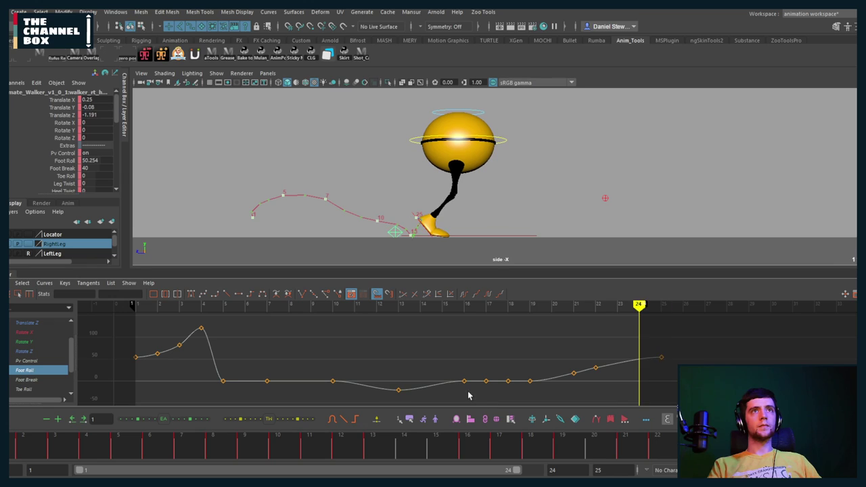
pyautogui.hotkey('alt', ',')
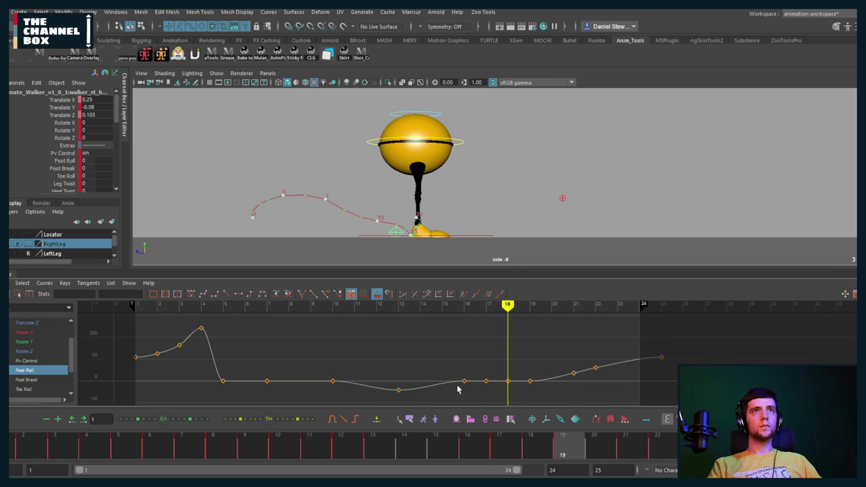
pyautogui.hotkey('alt', '.')
pyautogui.hotkey('alt', '.')
pyautogui.hotkey('alt', ',')
pyautogui.hotkey('alt', ',')
pyautogui.hotkey('alt', ',')
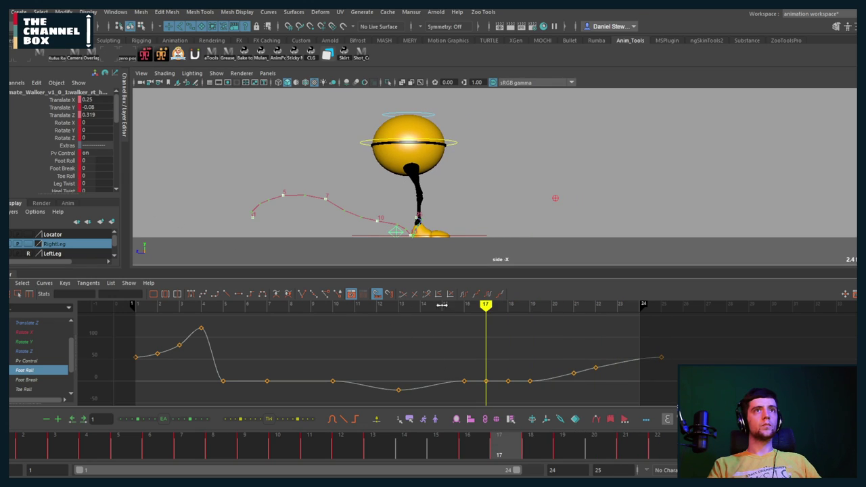
pyautogui.hotkey('alt', '.')
pyautogui.scroll(4, 510, 379)
pyautogui.keyDown('alt'); pyautogui.moveTo(506, 363); pyautogui.dragTo(389, 336, button='middle'); pyautogui.keyUp('alt')
# Switch to the YouTube walk reference and step between frames 287 and 279 to study when the rear heel lifts
pyautogui.click(336, 465)
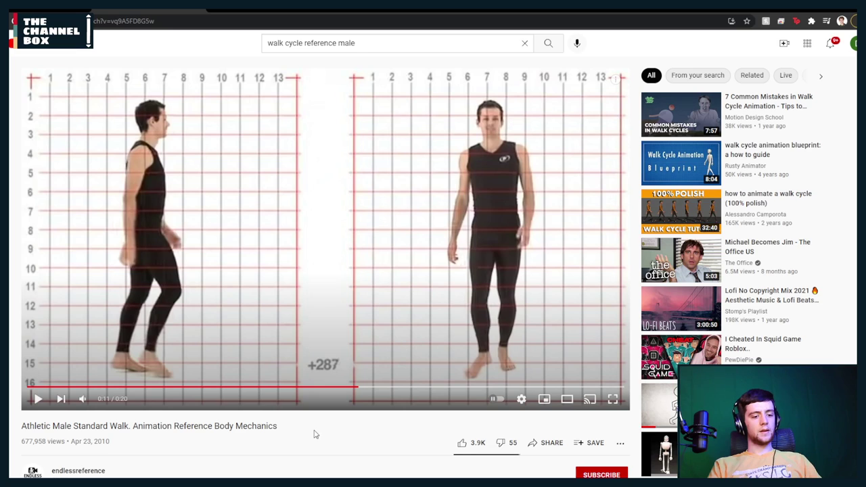
pyautogui.press(',')
pyautogui.press(',')
pyautogui.press(',')
pyautogui.press(',')
pyautogui.press(',')
pyautogui.press(',')
pyautogui.press(',')
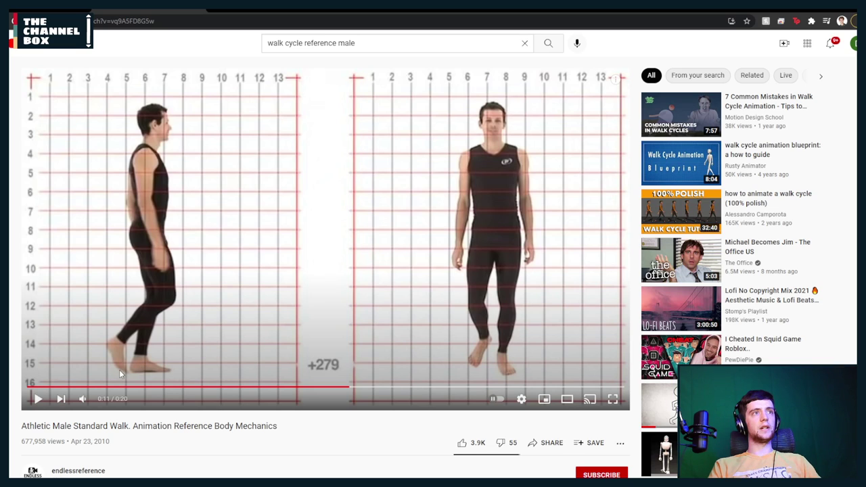
pyautogui.press('.')
pyautogui.press('.')
pyautogui.press('.')
pyautogui.press('.')
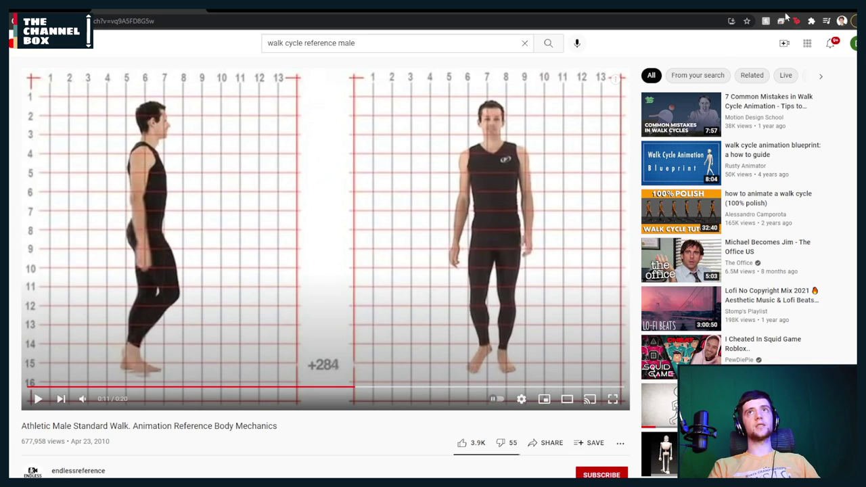
# Switch back to Maya and delete the right foot's Foot Roll keys at frames 19 and 21
pyautogui.hotkey('alt', 'Tab')
pyautogui.moveTo(529, 443)
pyautogui.mouseDown()
pyautogui.moveTo(422, 444)
pyautogui.moveTo(532, 448)
pyautogui.mouseUp()
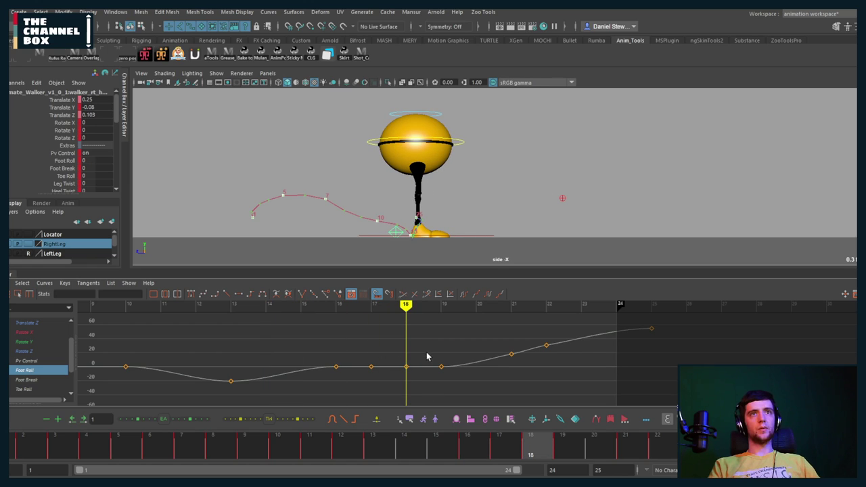
pyautogui.moveTo(426, 356); pyautogui.dragTo(451, 382)
pyautogui.press('Delete')
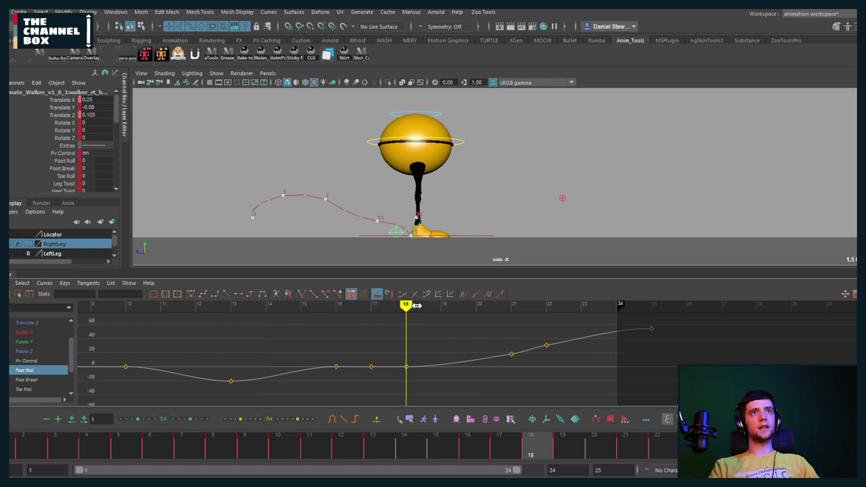
pyautogui.moveTo(417, 305); pyautogui.dragTo(534, 311)
pyautogui.moveTo(495, 344); pyautogui.dragTo(526, 371)
pyautogui.press('Delete')
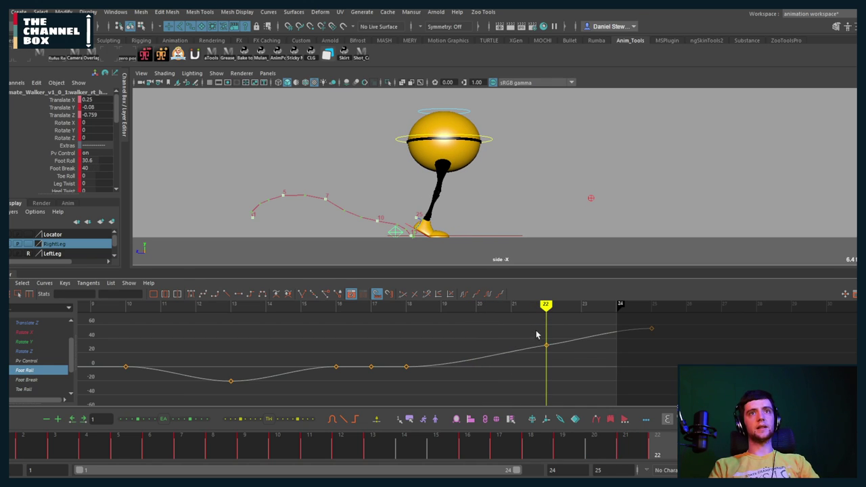
# Raise the right foot's Foot Roll key at frame 22 to 31.956
pyautogui.moveTo(537, 335); pyautogui.dragTo(560, 360)
pyautogui.moveTo(560, 360); pyautogui.dragTo(643, 372, button='middle')
pyautogui.scroll(-4, 555, 365)
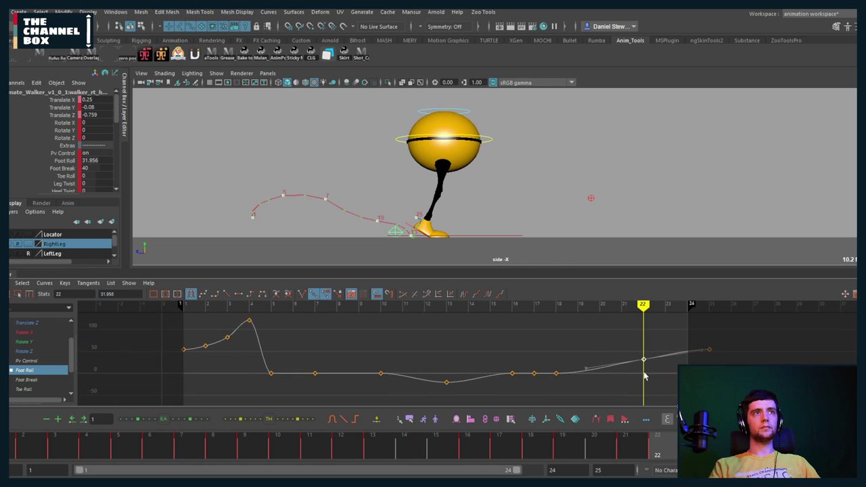
# Raise the right foot's Translate Y key at frame 13 to -0.08
pyautogui.hotkey('alt', 'v')
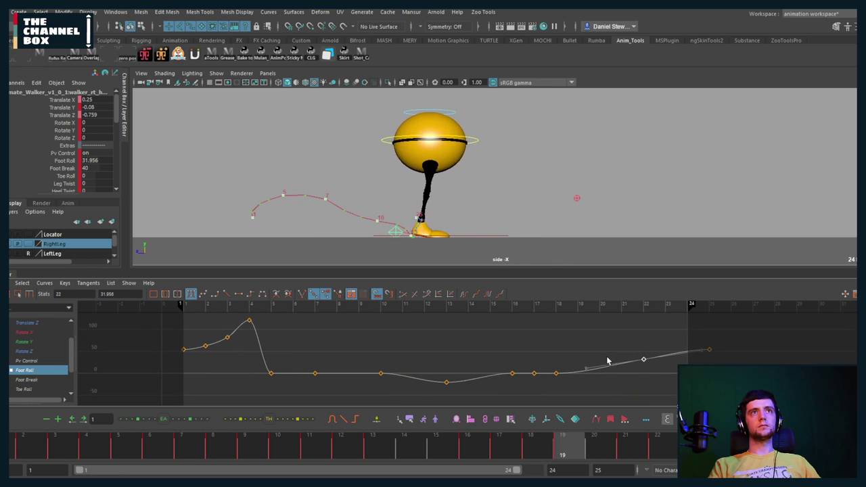
pyautogui.click(287, 447)
pyautogui.moveTo(314, 446)
pyautogui.mouseDown()
pyautogui.moveTo(415, 449)
pyautogui.moveTo(394, 448)
pyautogui.mouseUp()
pyautogui.scroll(2, 25, 344)
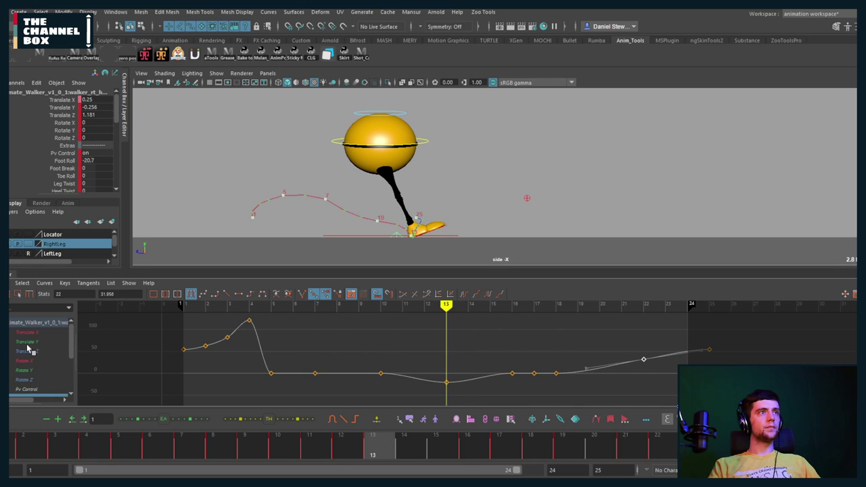
pyautogui.click(26, 342)
pyautogui.click(442, 396)
pyautogui.keyDown('shift'); pyautogui.moveTo(442, 397); pyautogui.dragTo(443, 386, button='middle'); pyautogui.keyUp('shift')
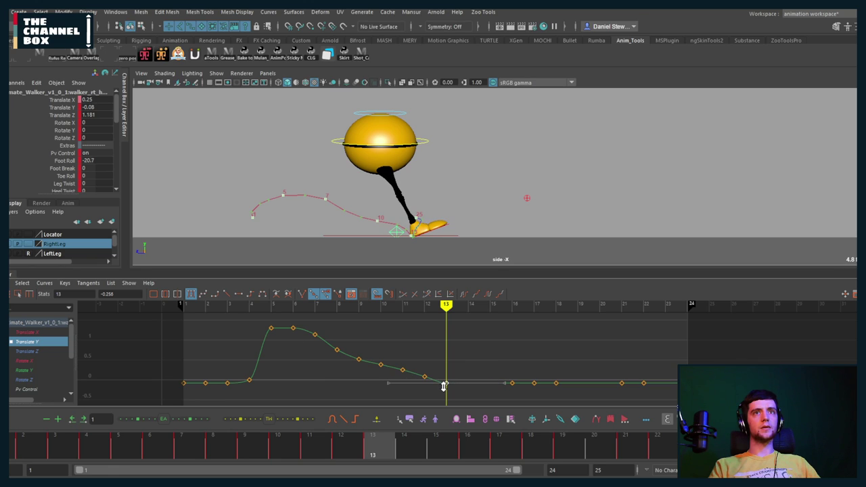
# Delete the right foot's Translate Y keys between frames 16 and 22, and play back the walk to check the planted foot
pyautogui.keyDown('alt'); pyautogui.keyDown('shift'); pyautogui.moveTo(459, 379); pyautogui.dragTo(471, 378, button='right'); pyautogui.keyUp('shift'); pyautogui.keyUp('alt')
pyautogui.keyDown('alt'); pyautogui.moveTo(471, 379); pyautogui.dragTo(446, 340, button='middle'); pyautogui.keyUp('alt')
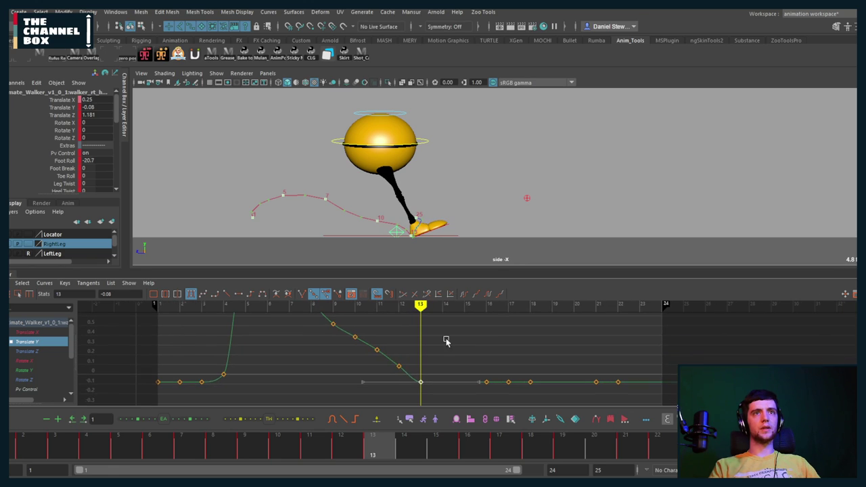
pyautogui.moveTo(470, 366); pyautogui.dragTo(653, 394)
pyautogui.press('Delete')
pyautogui.scroll(3, 493, 365)
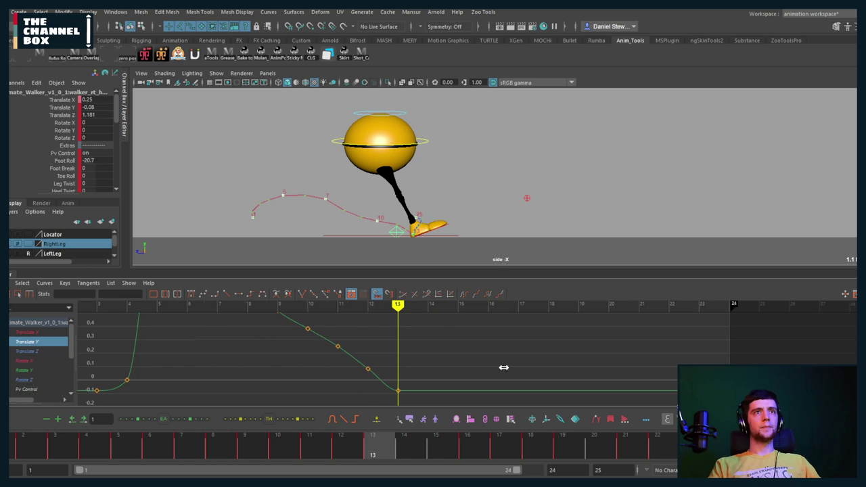
pyautogui.keyDown('alt'); pyautogui.keyDown('shift'); pyautogui.moveTo(503, 367); pyautogui.dragTo(541, 367, button='right'); pyautogui.keyUp('shift'); pyautogui.keyUp('alt')
pyautogui.scroll(-8, 488, 369)
pyautogui.hotkey('alt', 'v')
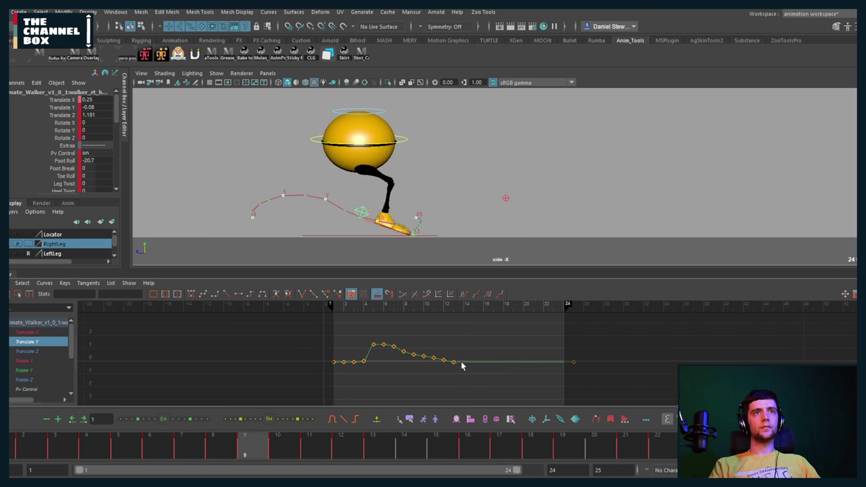
pyautogui.moveTo(377, 450)
pyautogui.mouseDown()
pyautogui.moveTo(568, 447)
pyautogui.moveTo(547, 449)
pyautogui.mouseUp()
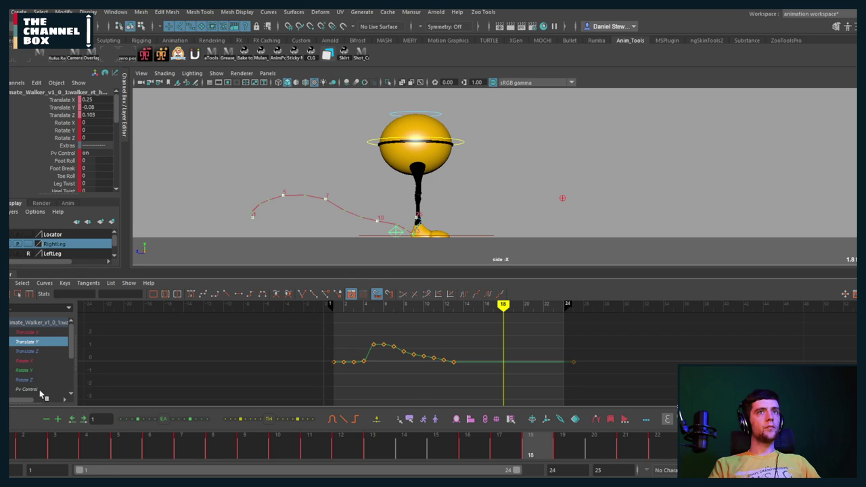
# Raise the right foot's Foot Roll key at frame 18 to 1.356 and play back the result
pyautogui.scroll(-3, 37, 387)
pyautogui.click(27, 332)
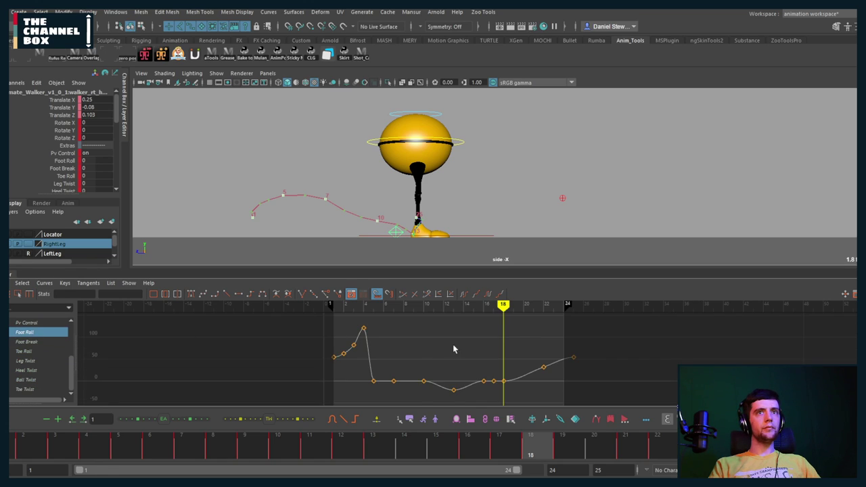
pyautogui.scroll(3, 476, 358)
pyautogui.keyDown('alt'); pyautogui.moveTo(494, 365); pyautogui.dragTo(414, 338, button='middle'); pyautogui.keyUp('alt')
pyautogui.moveTo(434, 365); pyautogui.dragTo(447, 382)
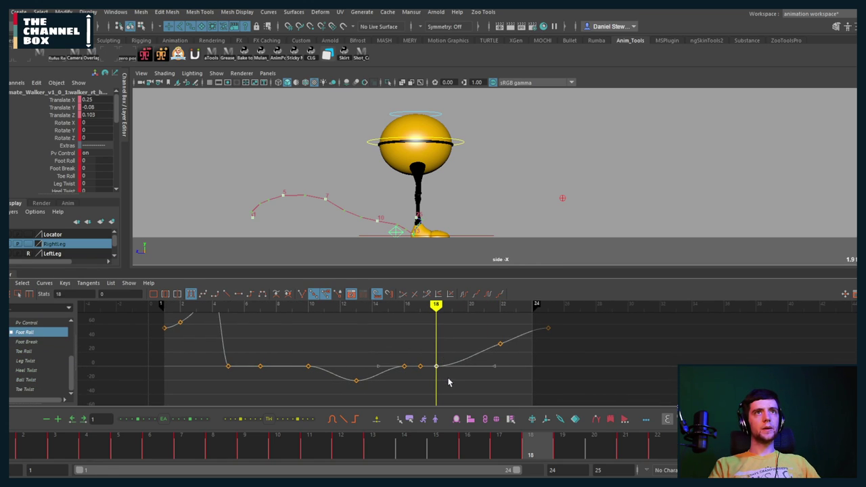
pyautogui.moveTo(447, 376); pyautogui.dragTo(449, 376, button='middle')
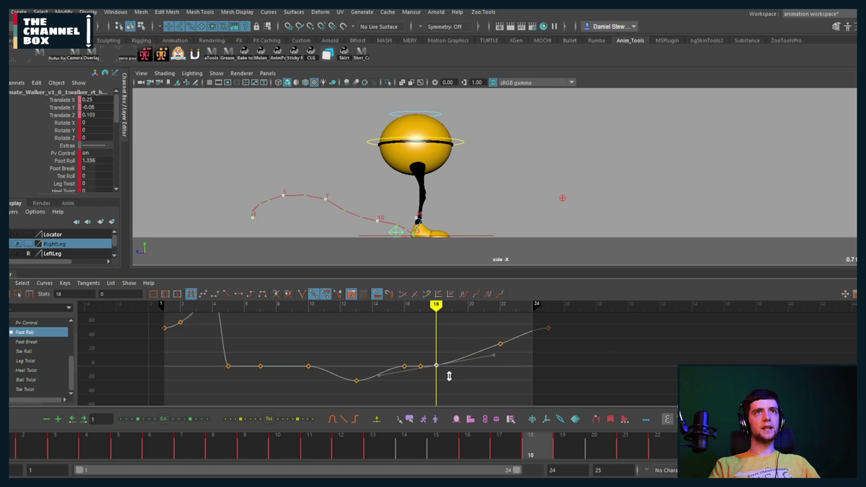
pyautogui.hotkey('alt', 'v')
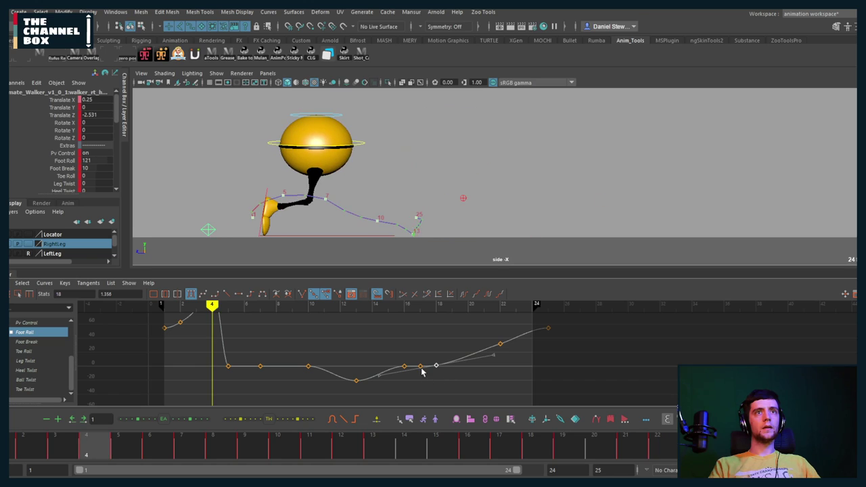
# Raise the right foot at its frame 13 heel contact to a Translate Y of -0.062
pyautogui.moveTo(398, 310); pyautogui.dragTo(349, 320)
pyautogui.scroll(5, 399, 190)
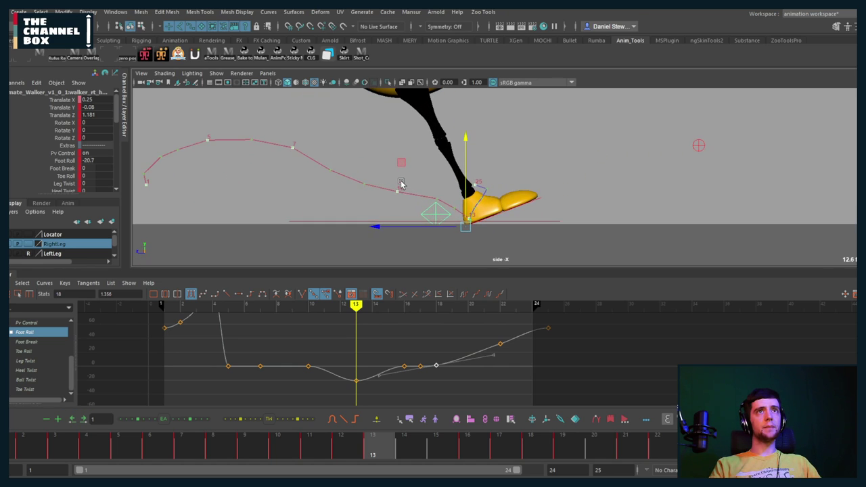
pyautogui.scroll(-5, 399, 187)
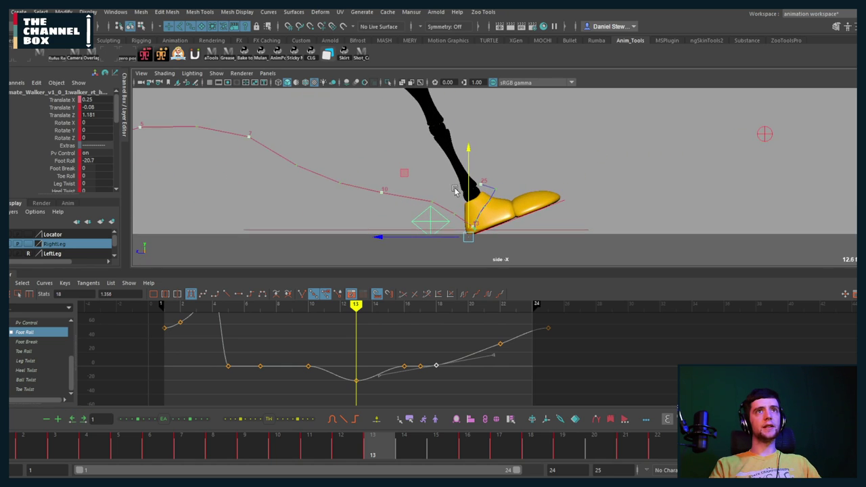
pyautogui.hotkey('alt', ',')
pyautogui.scroll(-2, 382, 193)
pyautogui.scroll(-2, 381, 195)
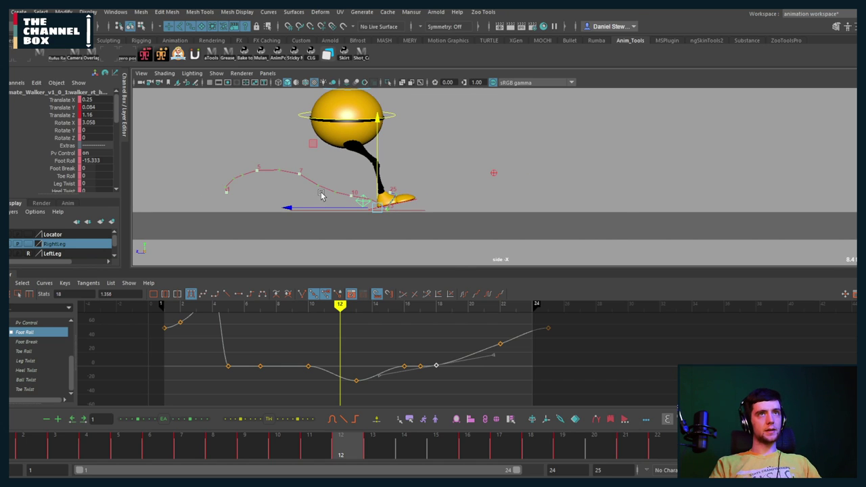
pyautogui.press('f')
pyautogui.press('[')
pyautogui.scroll(4, 454, 193)
pyautogui.keyDown('alt'); pyautogui.moveTo(454, 190); pyautogui.dragTo(427, 187, button='middle'); pyautogui.keyUp('alt')
pyautogui.moveTo(346, 149); pyautogui.dragTo(361, 159, button='middle')
# Step through the frames around the right heel contact and play the cycle to examine how the foot lands
pyautogui.press('.')
pyautogui.press('.')
pyautogui.press(',')
pyautogui.press(',')
pyautogui.press(',')
pyautogui.press(',')
pyautogui.press(',')
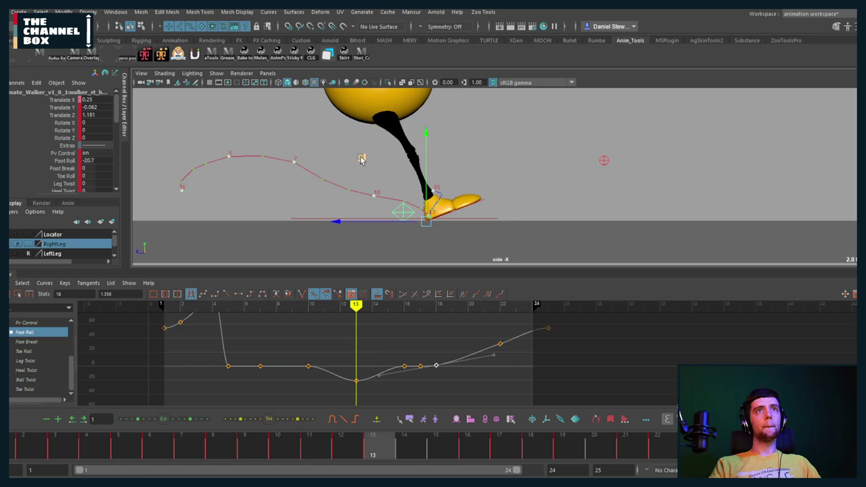
pyautogui.hotkey('alt', 'v')
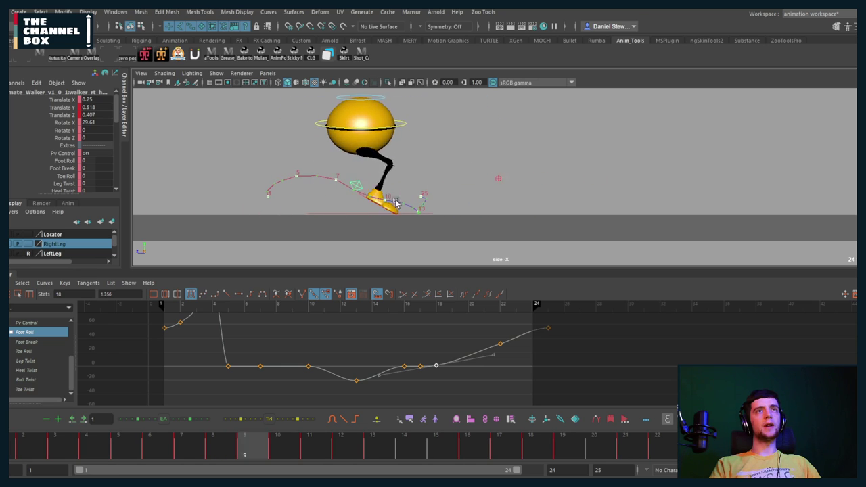
pyautogui.hotkey('alt', 'v')
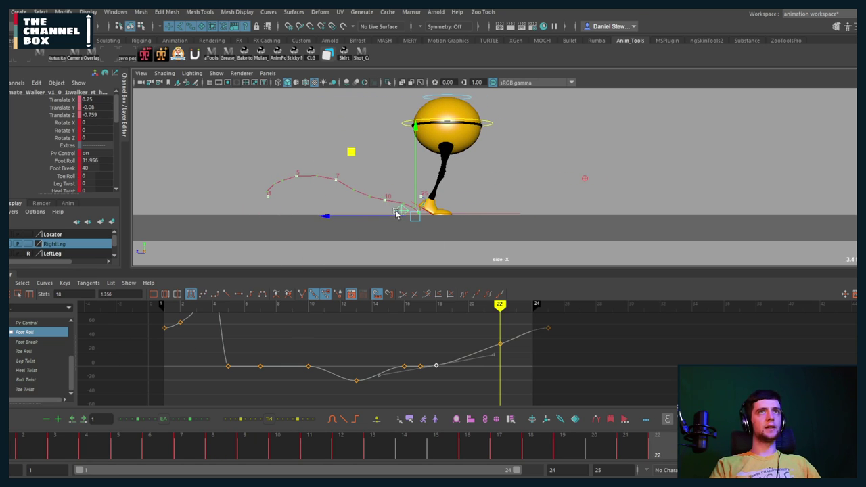
# Reselect the right foot control and extend the playback range to end at frame 25
pyautogui.press('q')
pyautogui.click(351, 204)
pyautogui.click(402, 211)
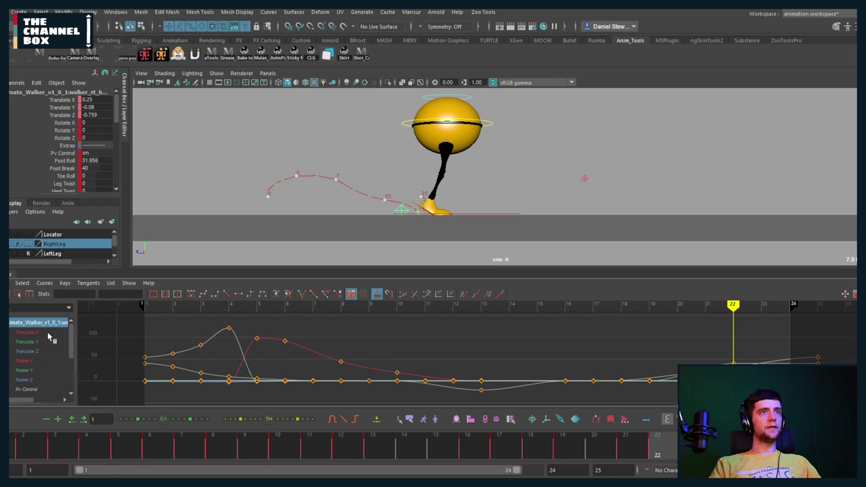
pyautogui.keyDown('shift'); pyautogui.moveTo(14, 454); pyautogui.dragTo(717, 451); pyautogui.keyUp('shift')
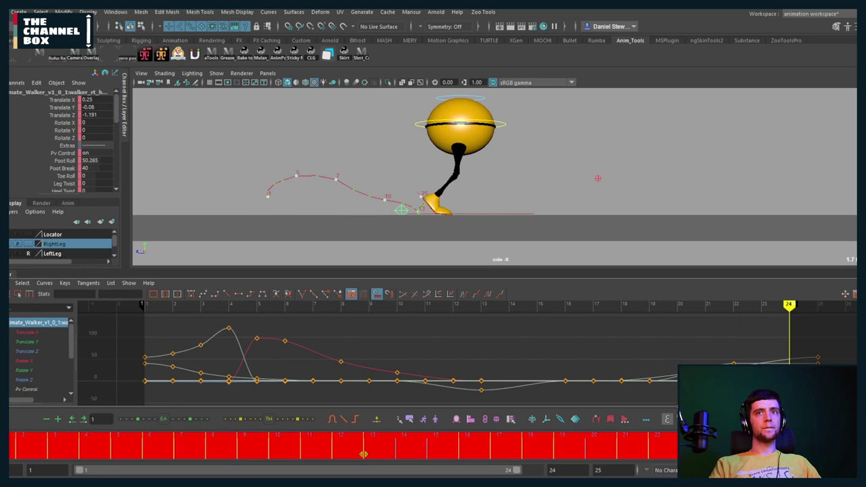
pyautogui.moveTo(516, 469); pyautogui.dragTo(535, 470)
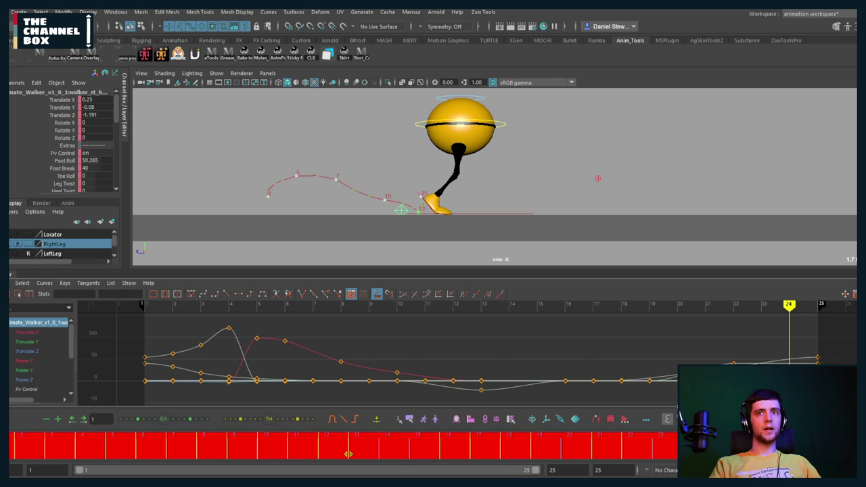
pyautogui.hotkey('alt', '.')
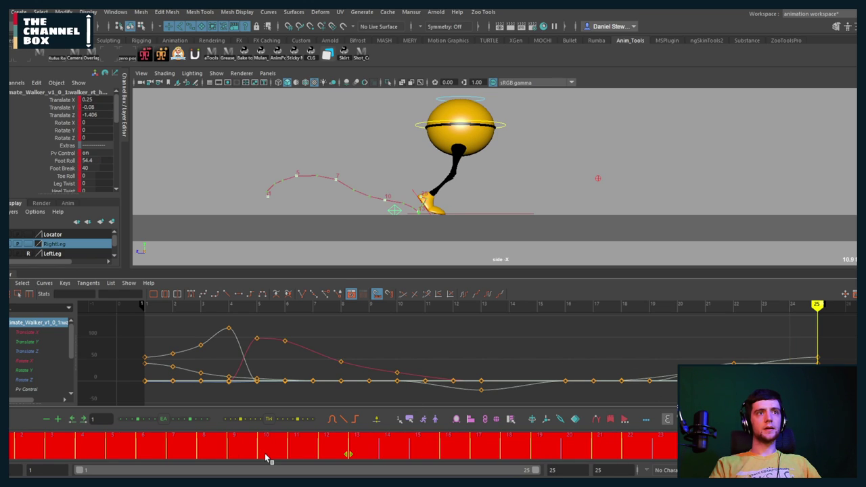
pyautogui.moveTo(266, 458); pyautogui.dragTo(161, 452)
pyautogui.click(9, 455)
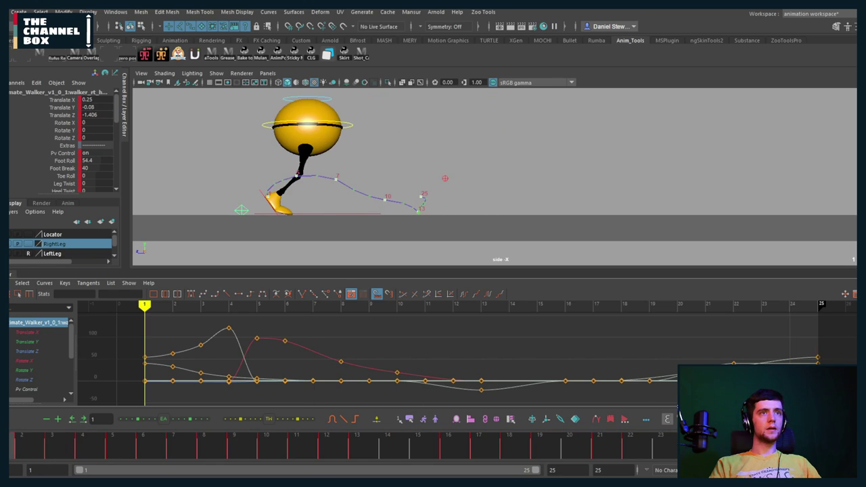
# Copy all of the right foot's keys from frames 1 to 25 and return to frame 1
pyautogui.keyDown('shift'); pyautogui.moveTo(9, 455); pyautogui.dragTo(727, 453); pyautogui.keyUp('shift')
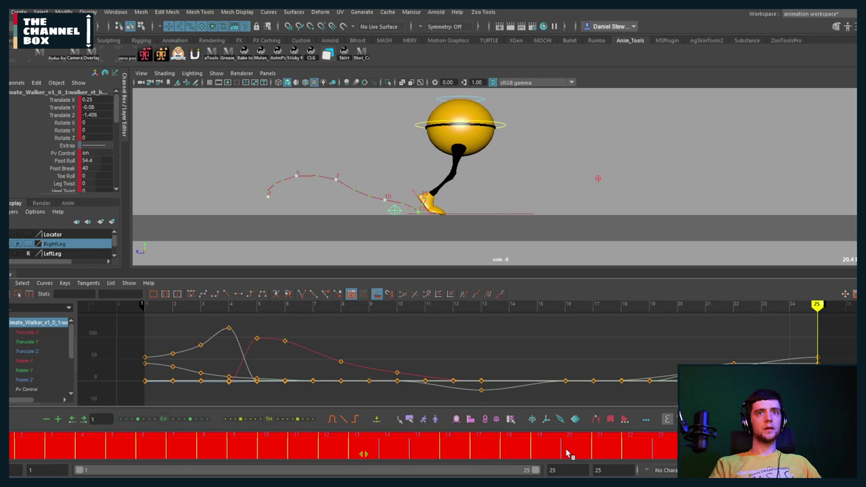
pyautogui.rightClick(567, 452)
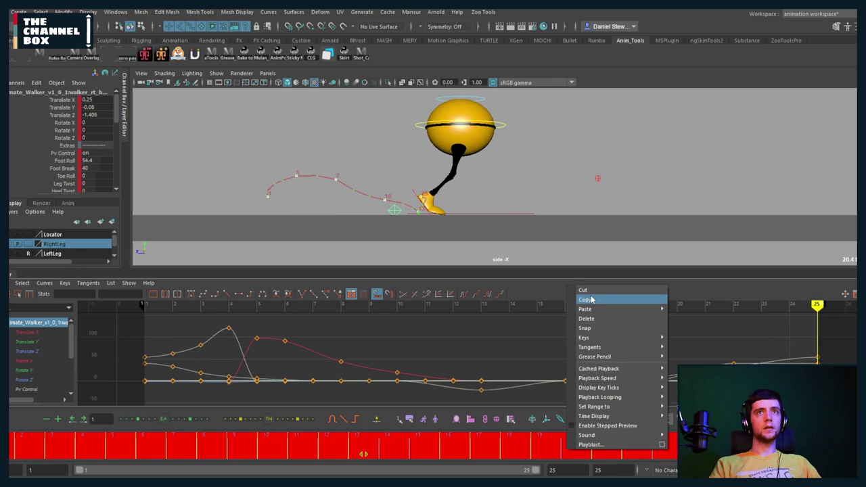
pyautogui.click(586, 300)
pyautogui.click(14, 455)
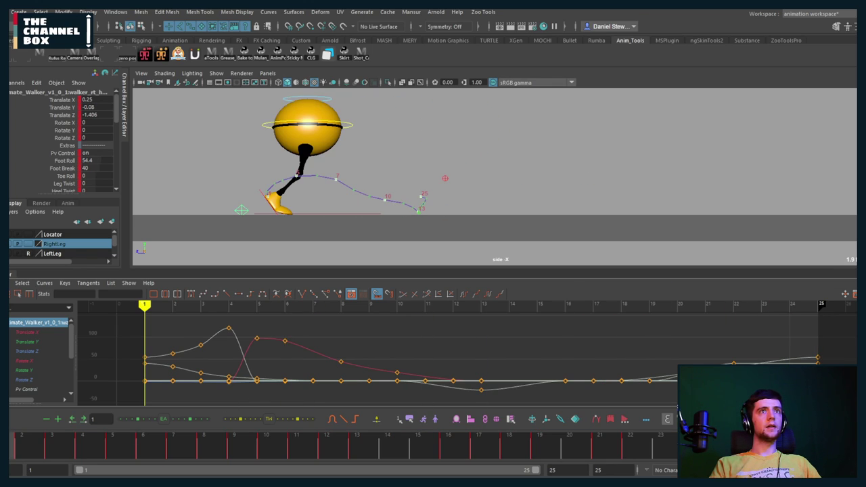
# Make the LeftLeg layer visible and try to select the left foot control
pyautogui.click(11, 254)
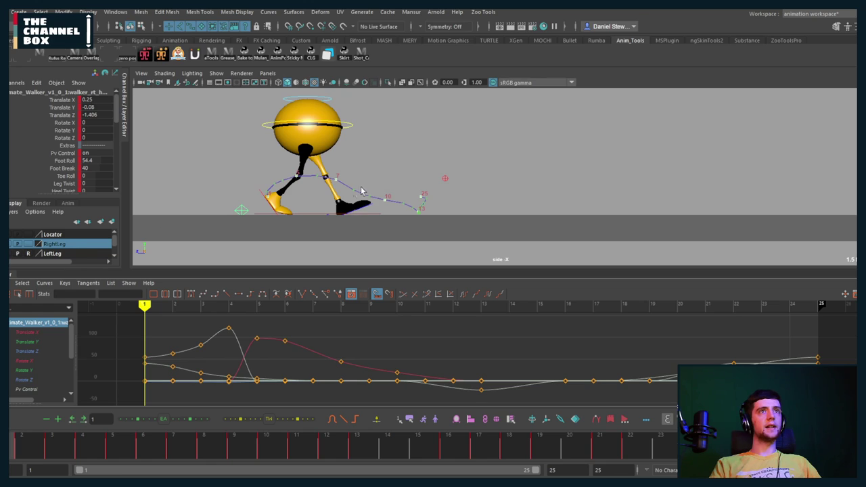
pyautogui.hotkey('alt', '1')
pyautogui.click(321, 236)
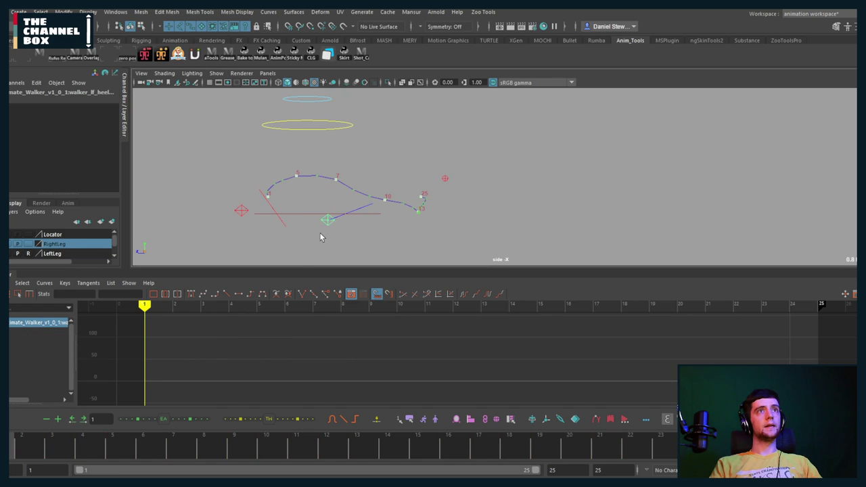
pyautogui.hotkey('ctrl', 'shift', 'h')
pyautogui.moveTo(20, 447)
pyautogui.mouseDown()
pyautogui.moveTo(454, 446)
pyautogui.moveTo(9, 447)
pyautogui.mouseUp()
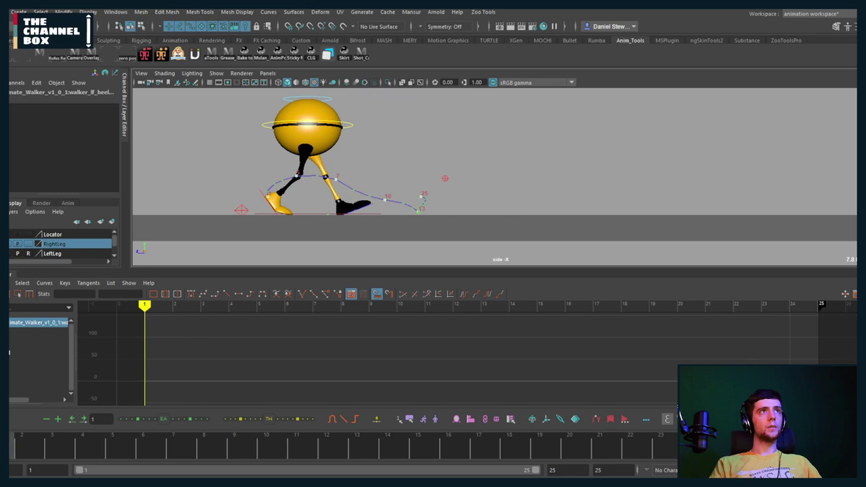
pyautogui.click(321, 210)
pyautogui.hotkey('ctrl', 'z')
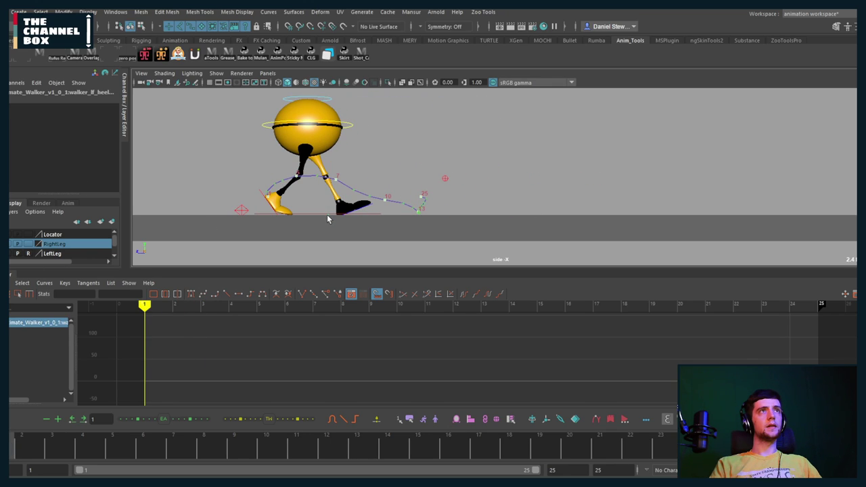
# Select the left foot control with the character's geometry temporarily hidden
pyautogui.hotkey('alt', '1')
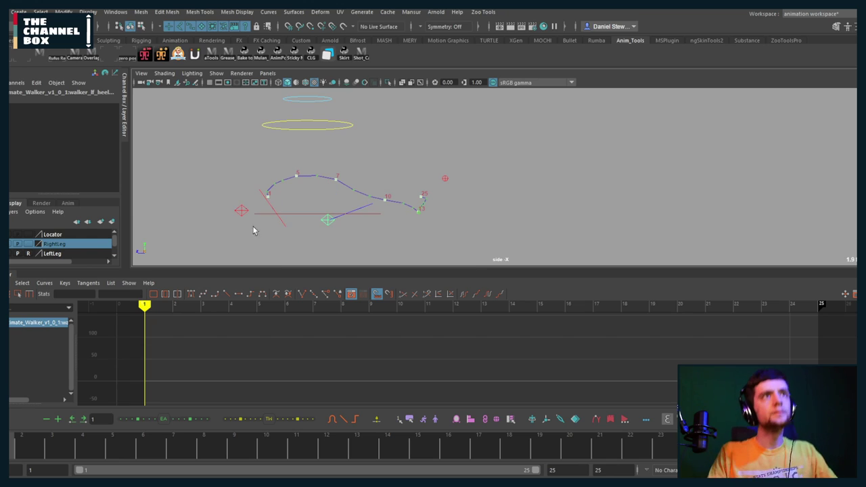
pyautogui.click(311, 247)
pyautogui.click(324, 223)
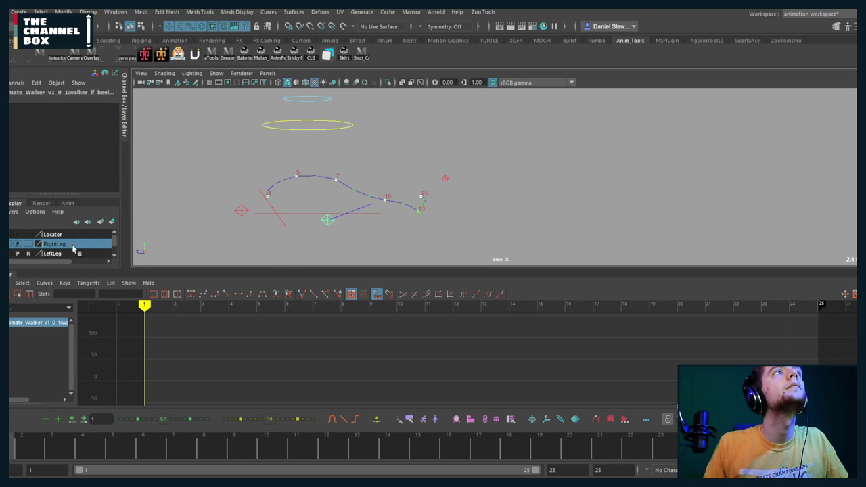
pyautogui.hotkey('alt', '1')
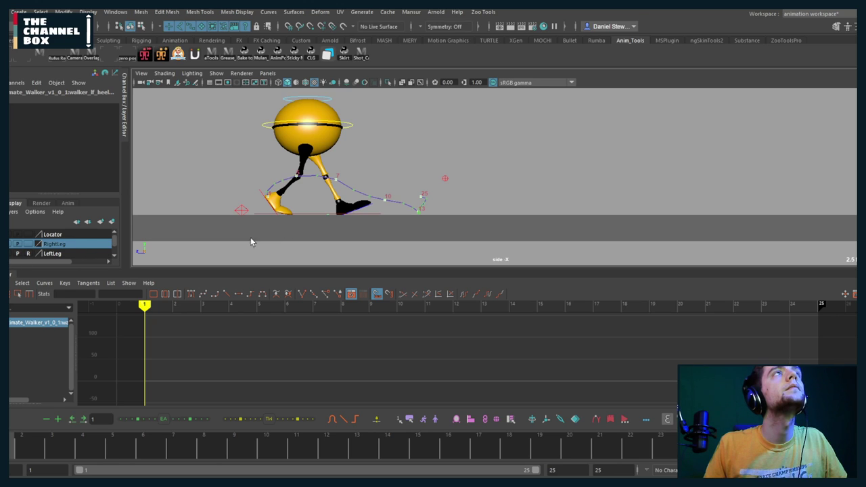
pyautogui.scroll(2, 232, 204)
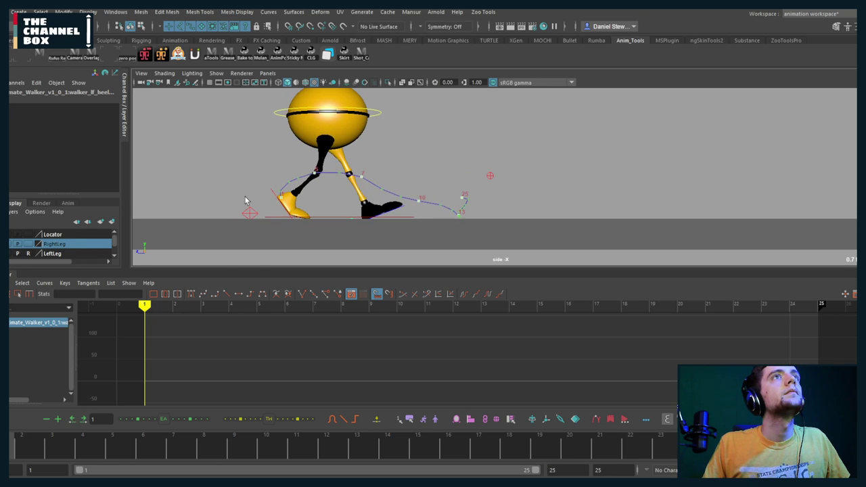
pyautogui.hotkey('alt', 'h')
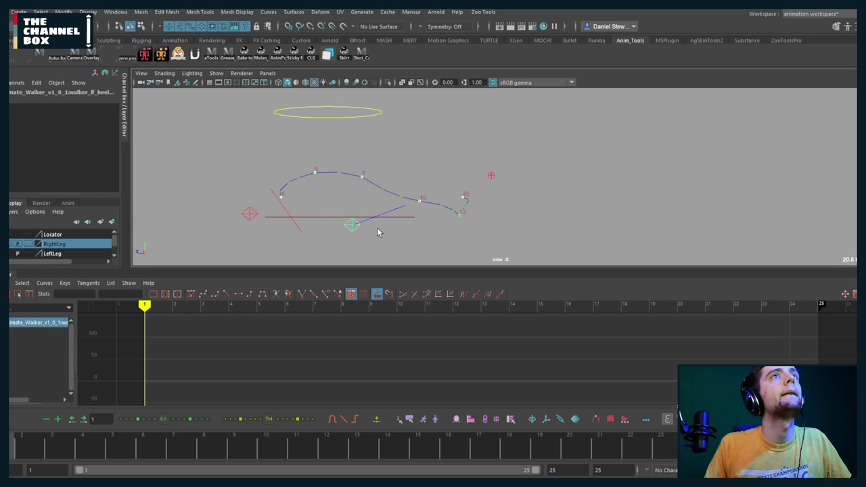
pyautogui.click(350, 225)
pyautogui.hotkey('alt', 'h')
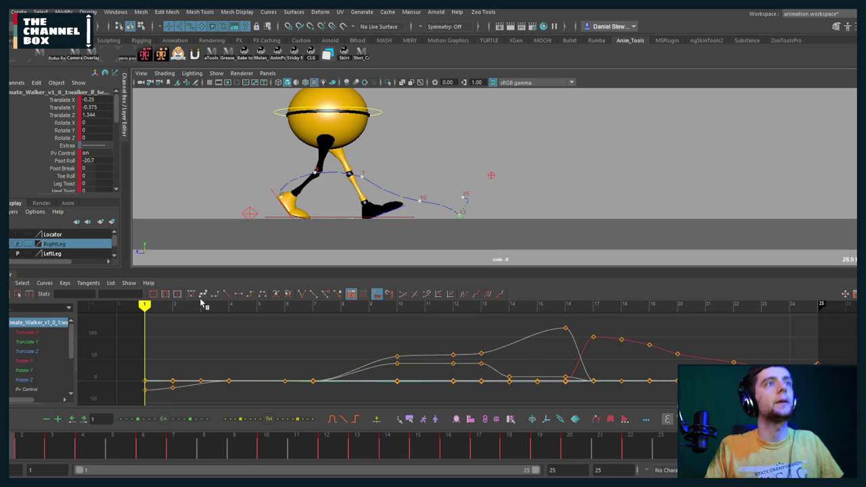
# Delete all keys on the left heel control and paste the copied right-foot keys at frame 1
pyautogui.scroll(-7, 469, 336)
pyautogui.moveTo(686, 337); pyautogui.dragTo(328, 394)
pyautogui.press('Delete')
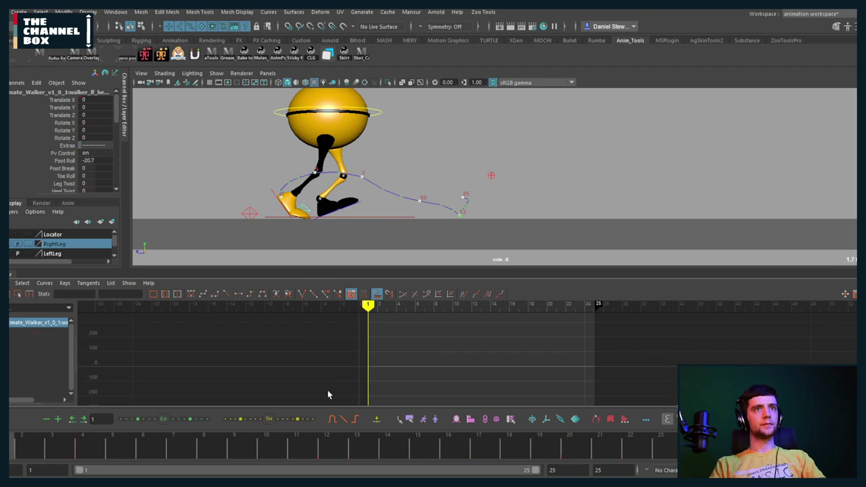
pyautogui.rightClick(11, 455)
pyautogui.moveTo(35, 314)
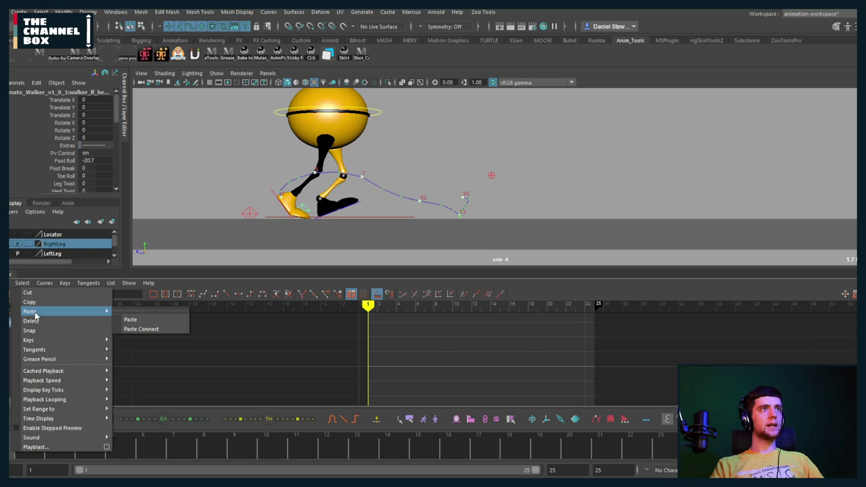
pyautogui.click(152, 320)
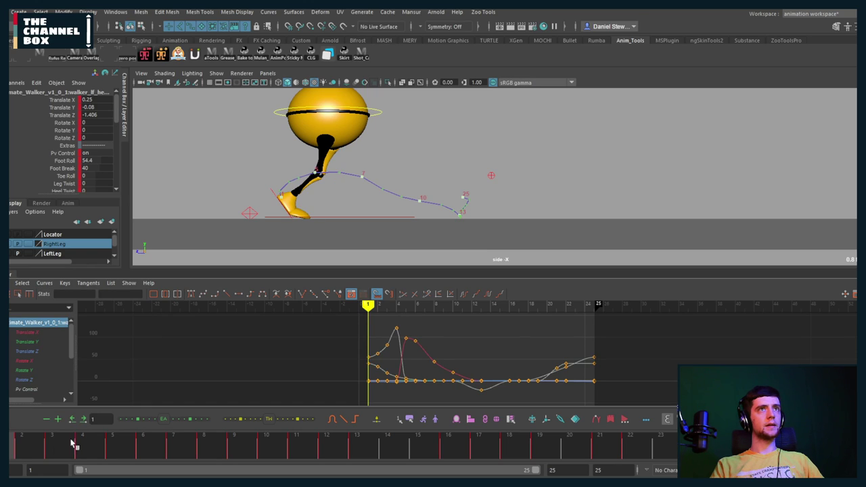
# Paste the copied foot keys again on the left heel control at frame 25 to repeat the cycle
pyautogui.moveTo(12, 455); pyautogui.dragTo(360, 445)
pyautogui.keyDown('alt'); pyautogui.keyDown('shift'); pyautogui.moveTo(469, 370); pyautogui.dragTo(510, 351, button='right'); pyautogui.keyUp('shift'); pyautogui.keyUp('alt')
pyautogui.keyDown('alt'); pyautogui.moveTo(501, 354); pyautogui.dragTo(361, 367, button='middle'); pyautogui.keyUp('alt')
pyautogui.click(554, 308)
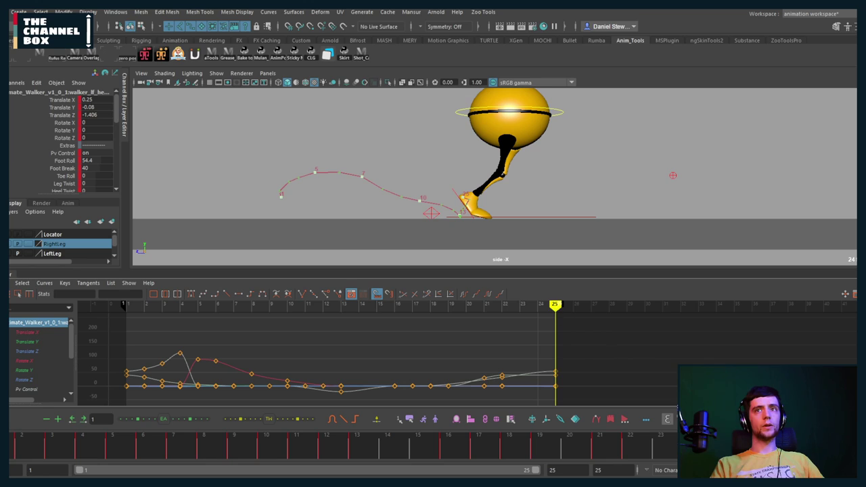
pyautogui.rightClick(729, 285)
pyautogui.moveTo(744, 305)
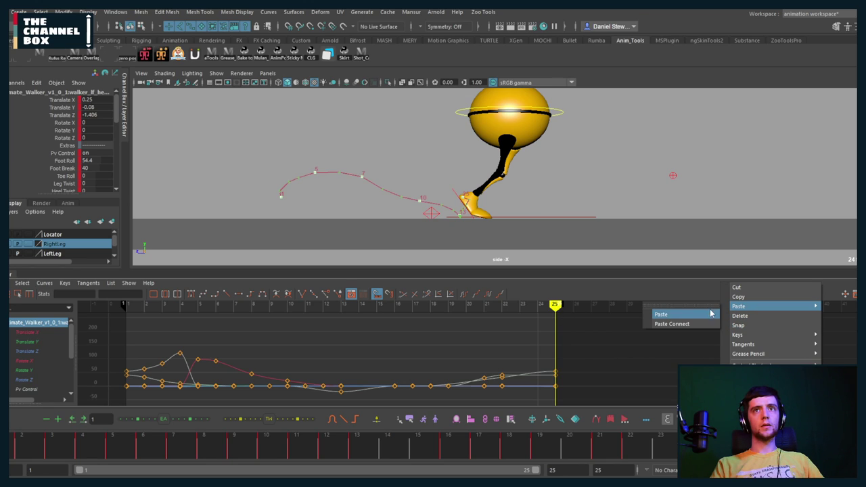
pyautogui.click(684, 315)
pyautogui.keyDown('alt'); pyautogui.moveTo(554, 372); pyautogui.dragTo(497, 375, button='right'); pyautogui.keyUp('alt')
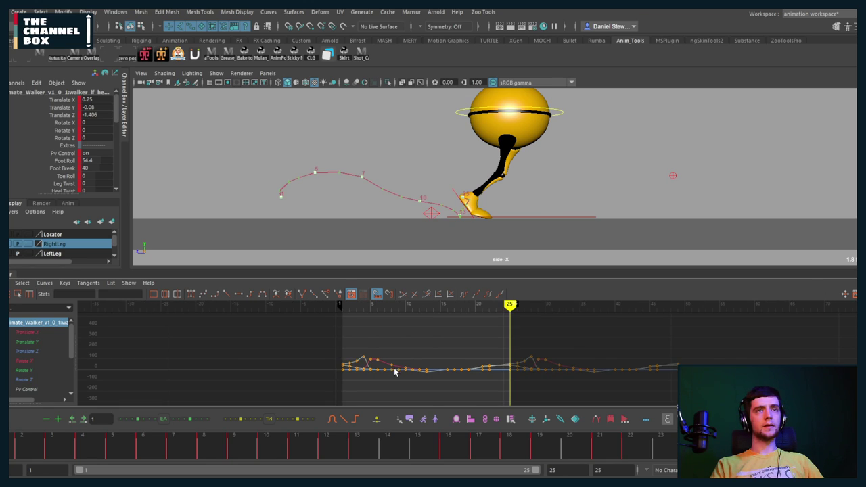
pyautogui.keyDown('alt'); pyautogui.moveTo(396, 372); pyautogui.dragTo(415, 369, button='right'); pyautogui.keyUp('alt')
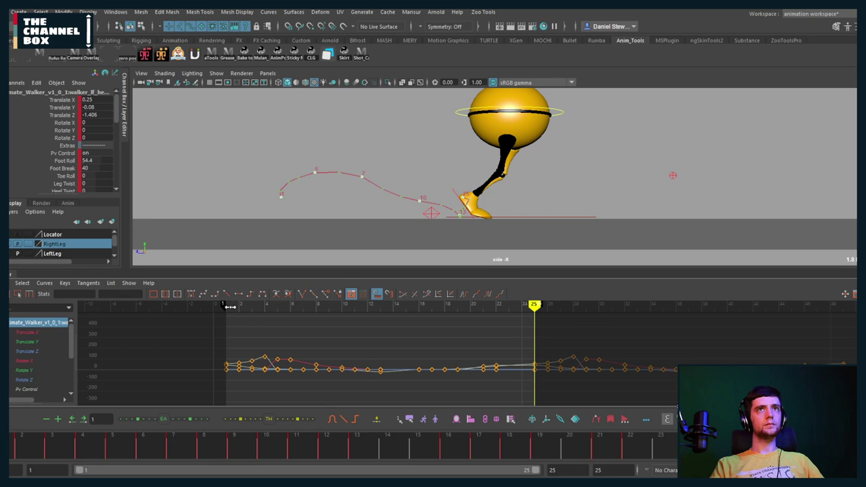
# Shift all of the left heel control's keys 13 frames earlier so the left leg alternates with the right, and play the walk
pyautogui.moveTo(230, 307); pyautogui.dragTo(378, 306)
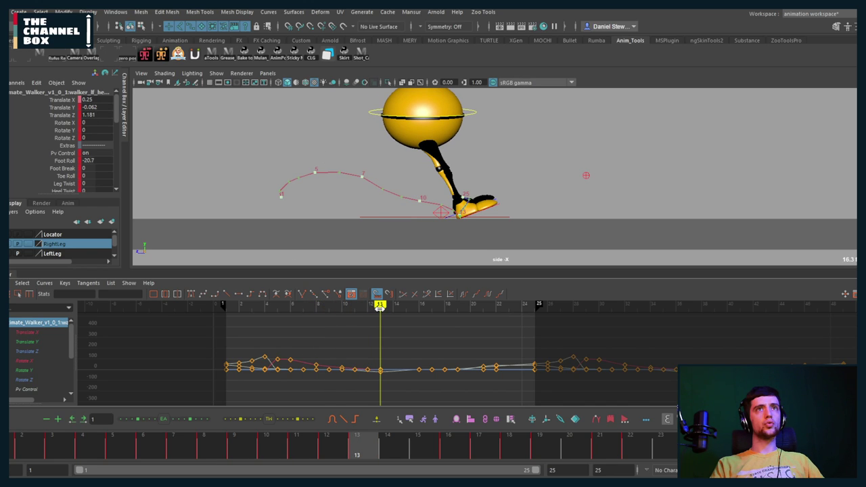
pyautogui.moveTo(184, 330); pyautogui.dragTo(842, 399)
pyautogui.keyDown('shift'); pyautogui.moveTo(731, 383); pyautogui.dragTo(568, 380, button='middle'); pyautogui.keyUp('shift')
pyautogui.hotkey('alt', 'v')
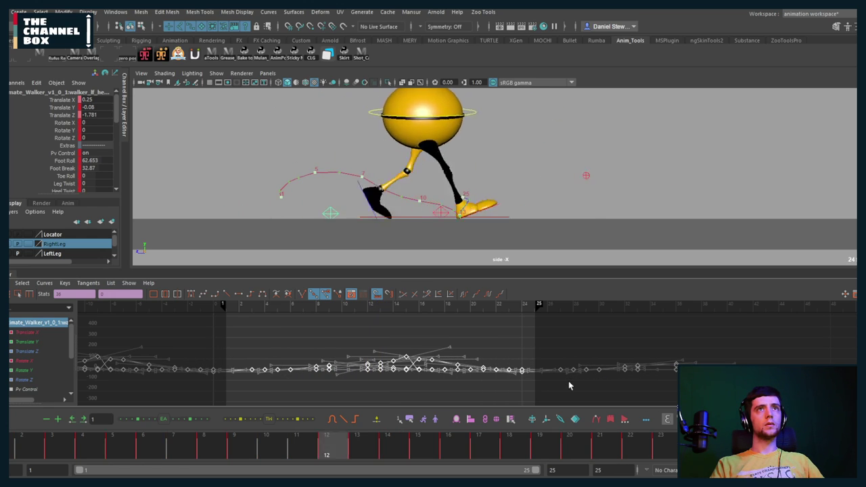
# Set the animation's end frame to 24 and review the walk in playback
pyautogui.doubleClick(610, 472)
pyautogui.write('24')
pyautogui.press('Return')
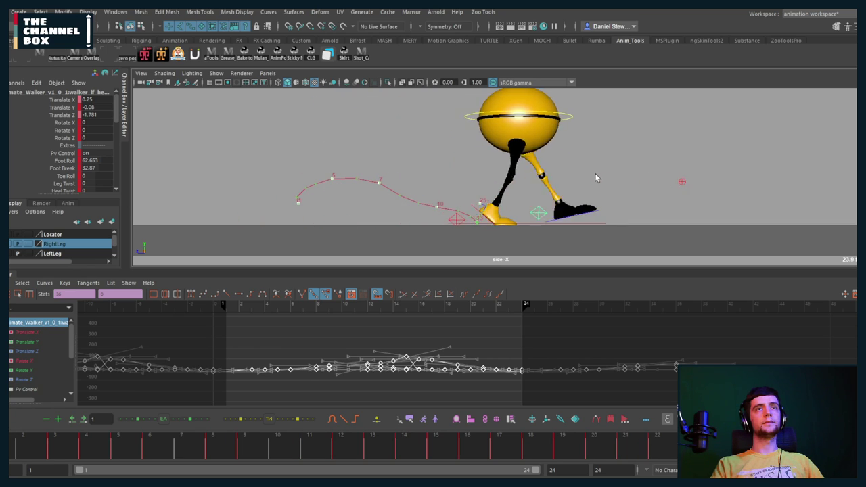
pyautogui.hotkey('alt', 'v')
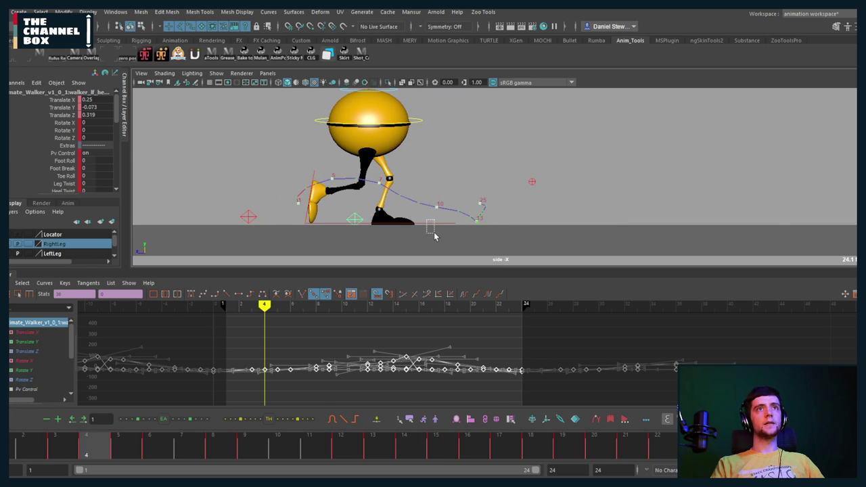
# Delete the root control's Translate Z key at the end of the timeline and return to frame 1
pyautogui.moveTo(434, 233); pyautogui.dragTo(427, 227)
pyautogui.moveTo(830, 363); pyautogui.dragTo(805, 401)
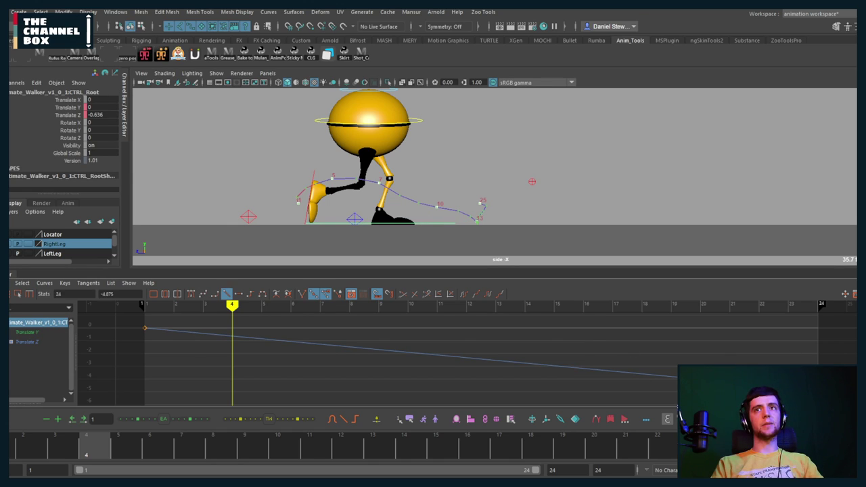
pyautogui.press('Delete')
pyautogui.click(11, 452)
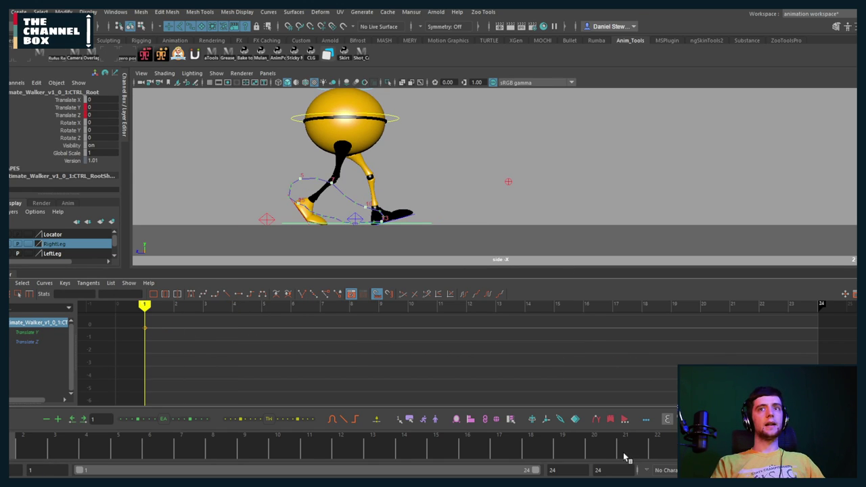
# Hide motion trails in the side view and play the in-place walk cycle
pyautogui.keyDown('alt'); pyautogui.moveTo(417, 203); pyautogui.dragTo(475, 206, button='middle'); pyautogui.keyUp('alt')
pyautogui.click(215, 73)
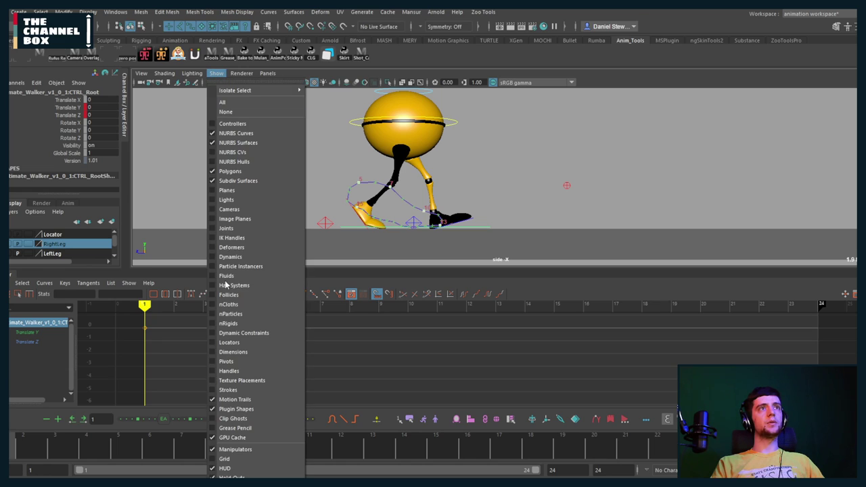
pyautogui.click(233, 399)
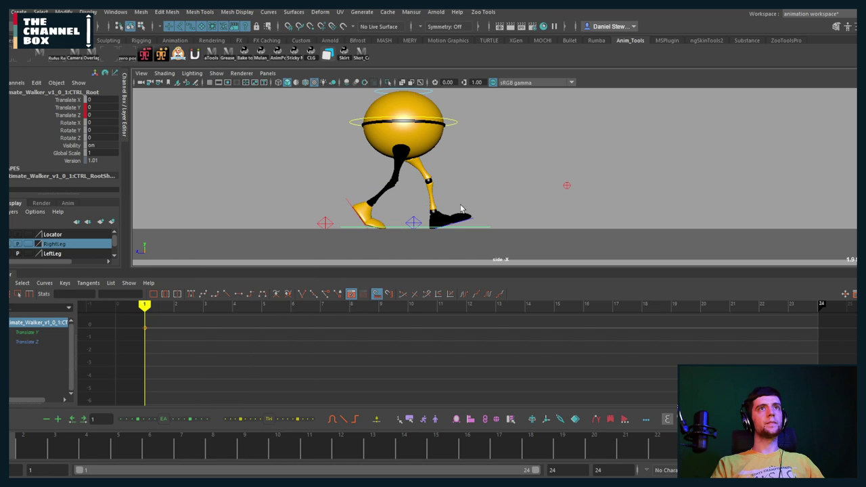
pyautogui.hotkey('alt', 'v')
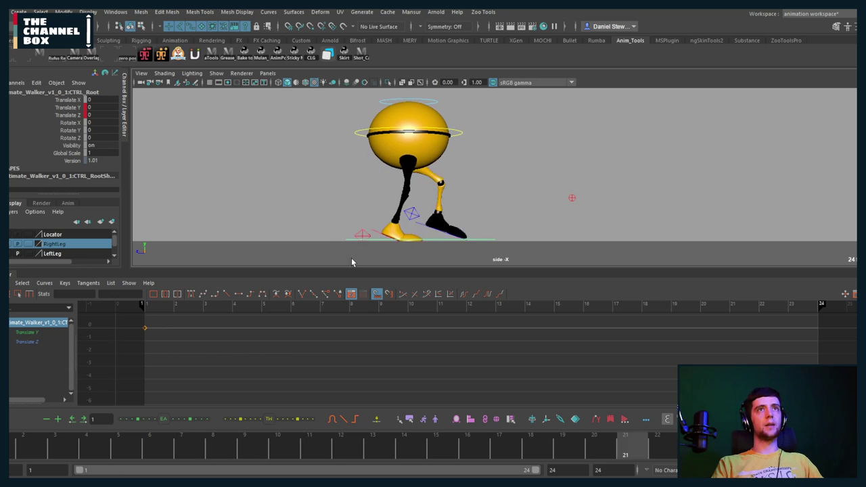
# Select the right heel control, step through frames 11 to 14, and set its Translate Y to about -0.091 at frame 14
pyautogui.moveTo(13, 448); pyautogui.dragTo(340, 426)
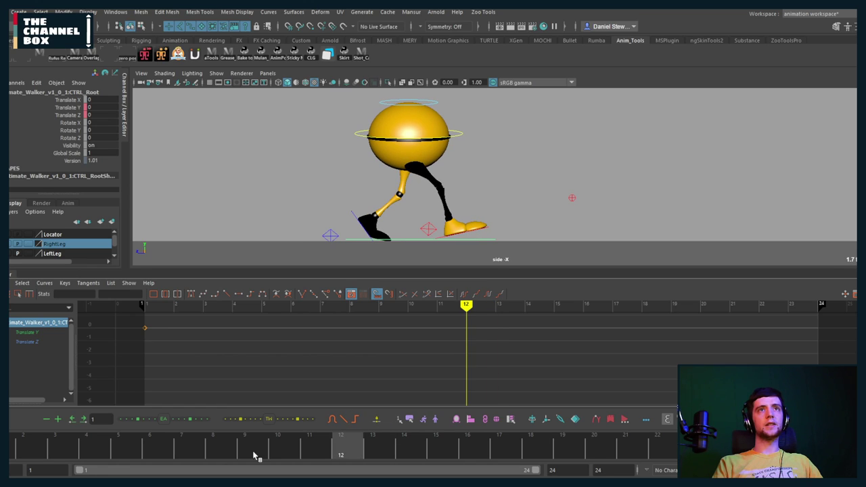
pyautogui.click(428, 228)
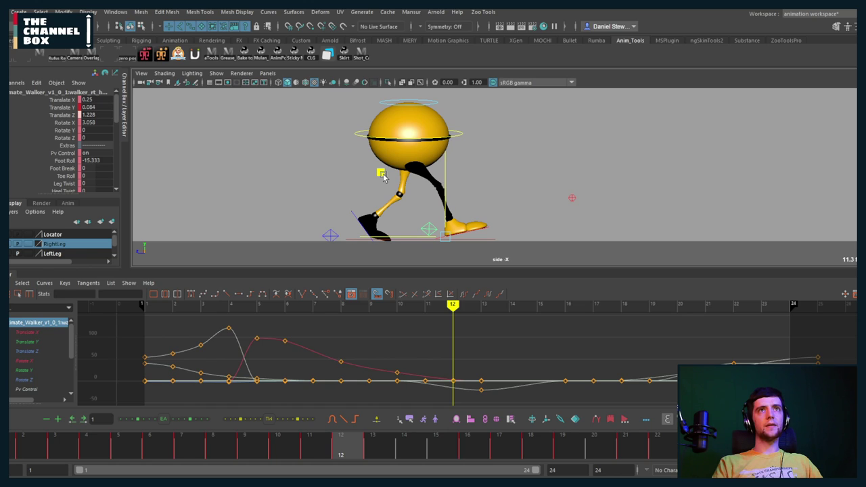
pyautogui.hotkey('alt', ',')
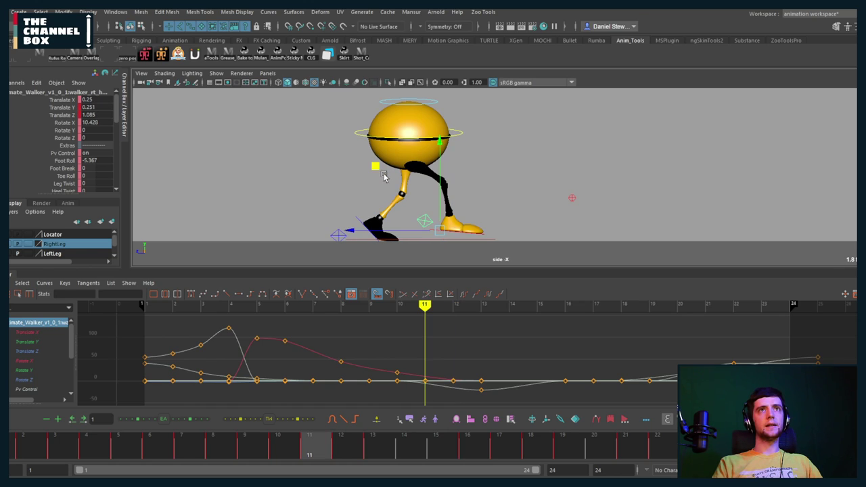
pyautogui.hotkey('alt', '.')
pyautogui.hotkey('alt', '.')
pyautogui.hotkey('alt', '.')
pyautogui.hotkey('alt', ',')
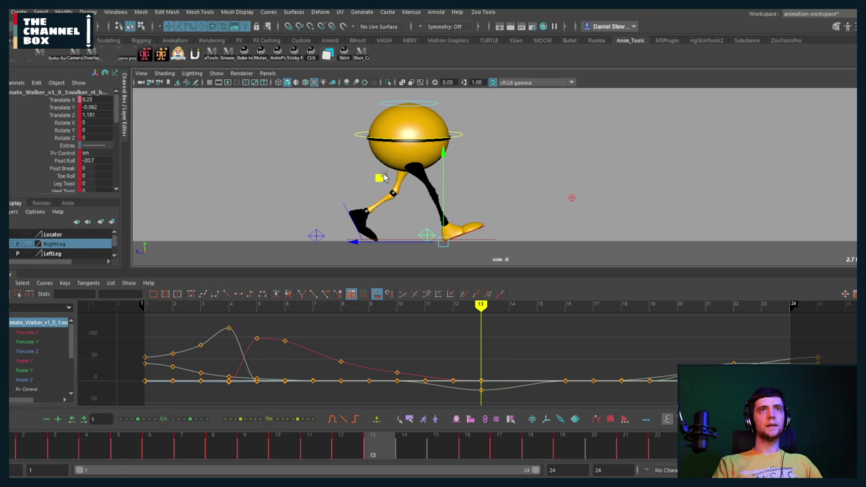
pyautogui.hotkey('alt', '.')
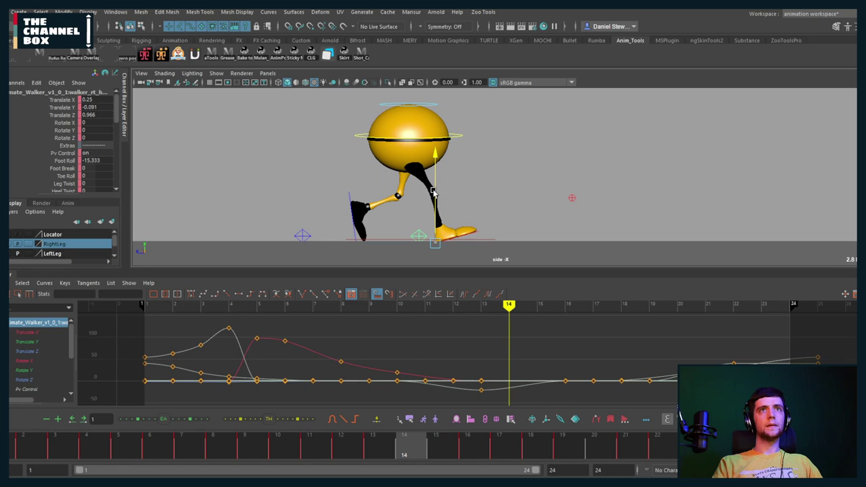
# Raise the right heel control to about -0.049 in Translate Y at frame 13, check the neighbouring frames, and play the walk
pyautogui.hotkey('alt', ',')
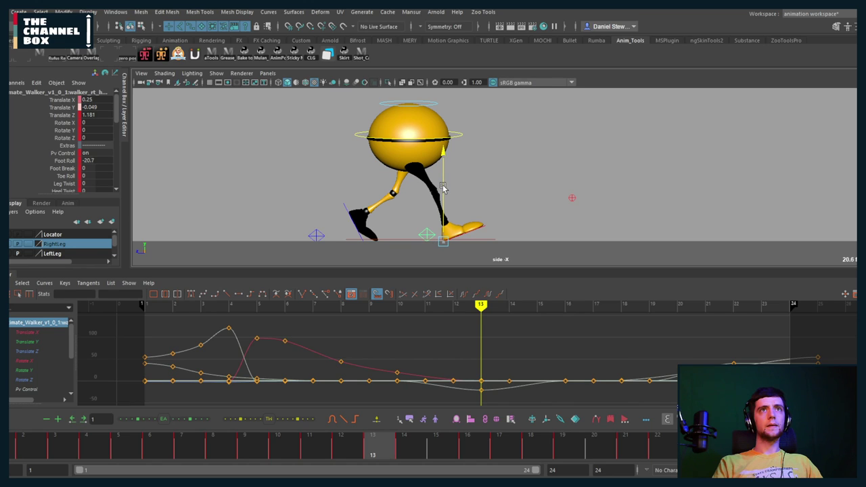
pyautogui.hotkey('alt', ',')
pyautogui.hotkey('alt', '.')
pyautogui.hotkey('alt', '.')
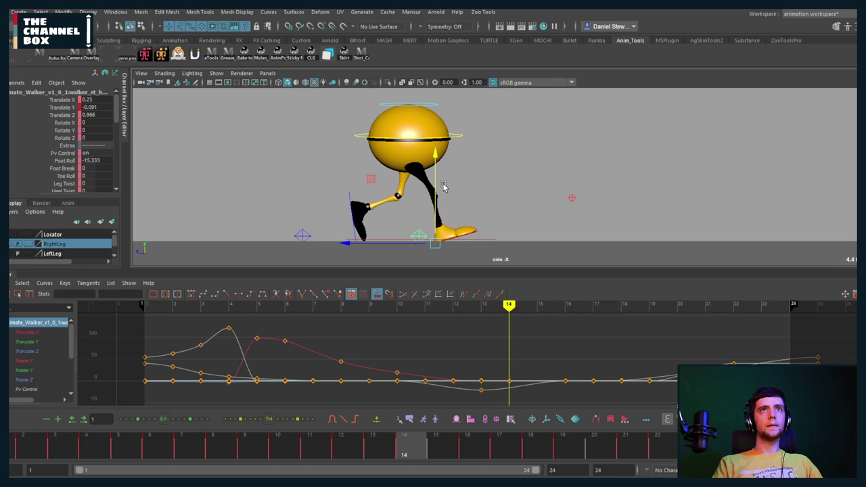
pyautogui.hotkey('alt', '.')
pyautogui.hotkey('alt', '.')
pyautogui.hotkey('alt', 'v')
pyautogui.click(526, 188)
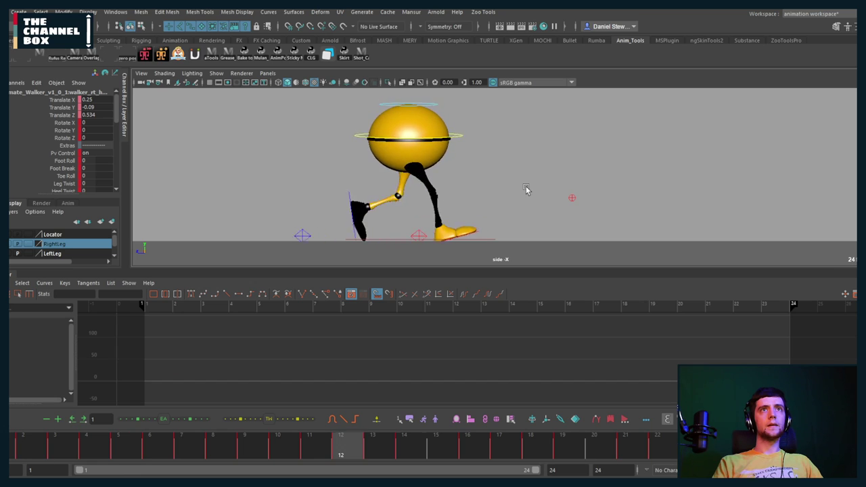
# Key the main body control's Translate Y at frame 7 and raise that key to -0.171
pyautogui.scroll(-2, 486, 187)
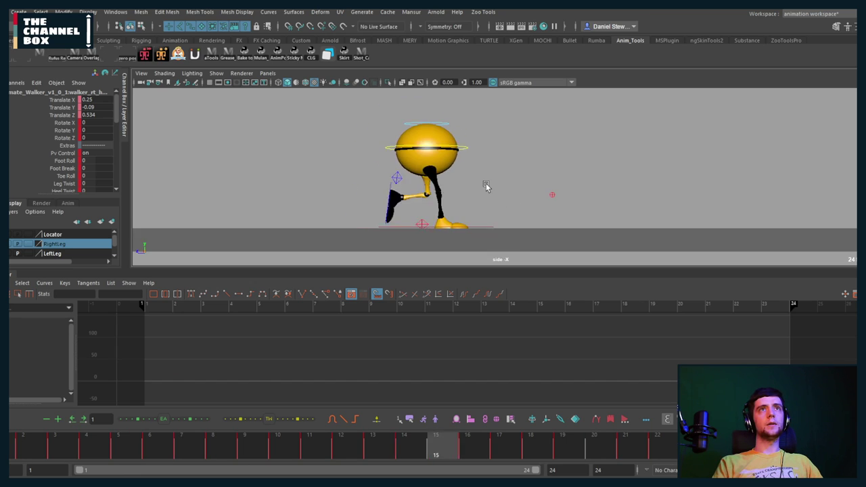
pyautogui.scroll(2, 487, 188)
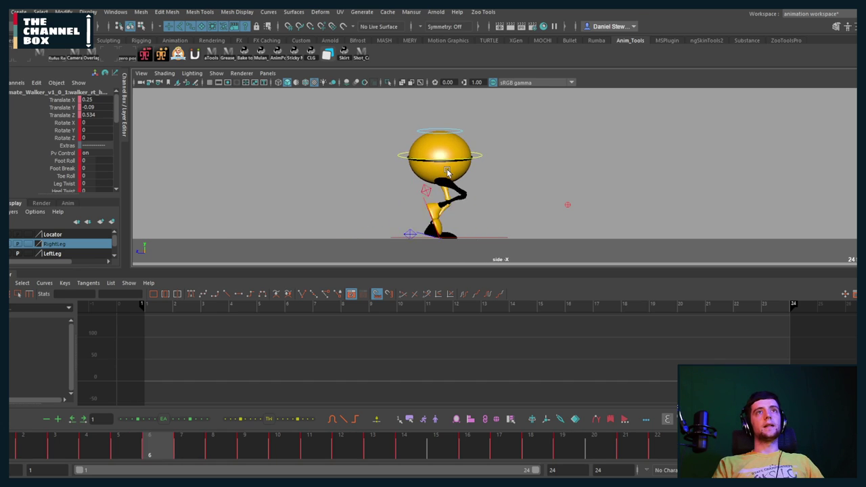
pyautogui.click(385, 140)
pyautogui.moveTo(400, 179); pyautogui.dragTo(402, 182)
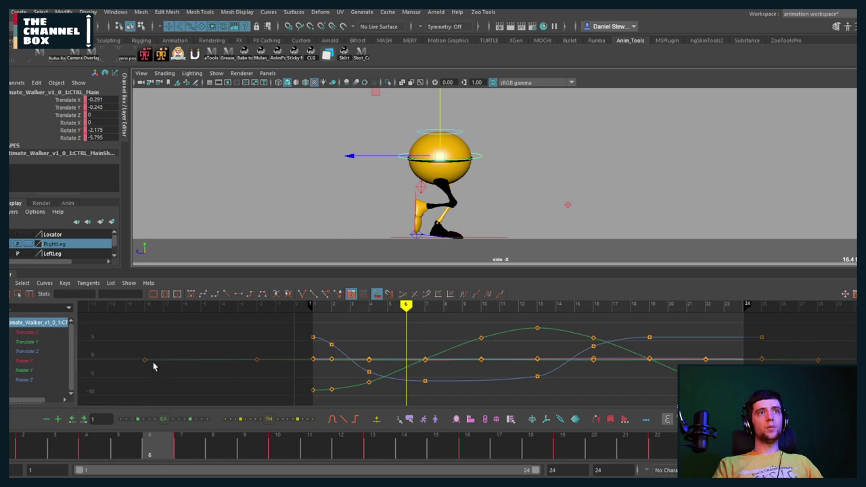
pyautogui.click(27, 341)
pyautogui.click(479, 305)
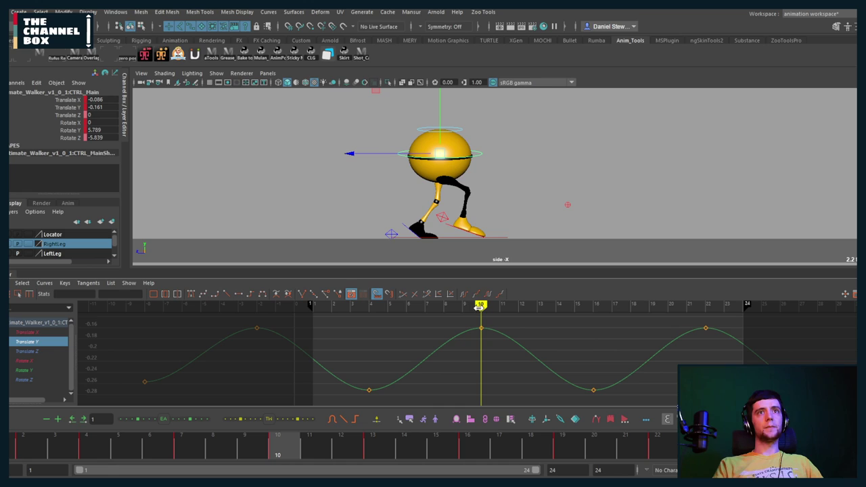
pyautogui.moveTo(471, 308)
pyautogui.mouseDown()
pyautogui.moveTo(349, 327)
pyautogui.moveTo(426, 328)
pyautogui.mouseUp()
pyautogui.moveTo(427, 329); pyautogui.dragTo(427, 374)
pyautogui.press('s')
pyautogui.keyDown('shift'); pyautogui.moveTo(429, 374); pyautogui.dragTo(436, 343, button='middle'); pyautogui.keyUp('shift')
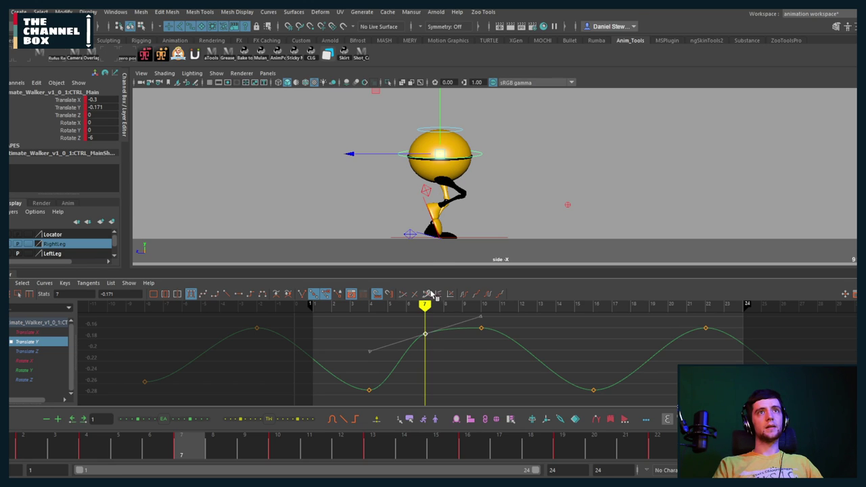
# Key the main body control's Translate Y at frame 13, lower that key slightly, and play the walk
pyautogui.moveTo(426, 304); pyautogui.dragTo(537, 306)
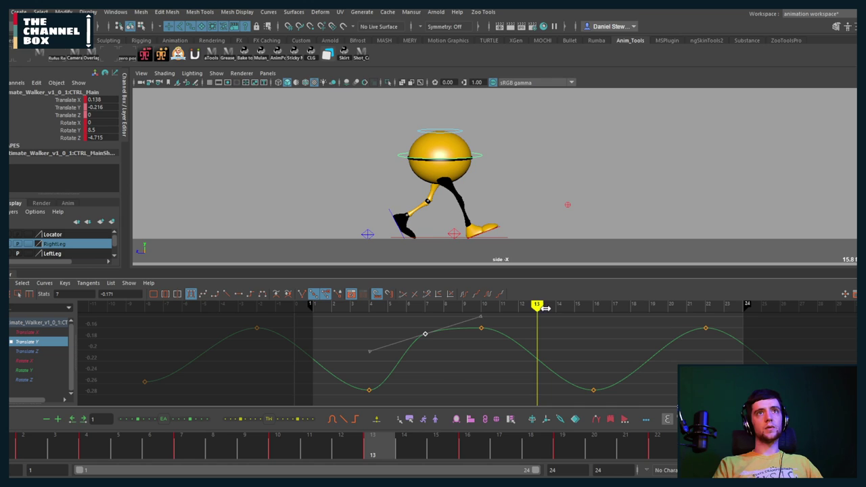
pyautogui.press('s')
pyautogui.moveTo(546, 349); pyautogui.dragTo(525, 371)
pyautogui.keyDown('shift'); pyautogui.moveTo(540, 331); pyautogui.dragTo(543, 336, button='middle'); pyautogui.keyUp('shift')
pyautogui.click(529, 355)
pyautogui.hotkey('alt', 'v')
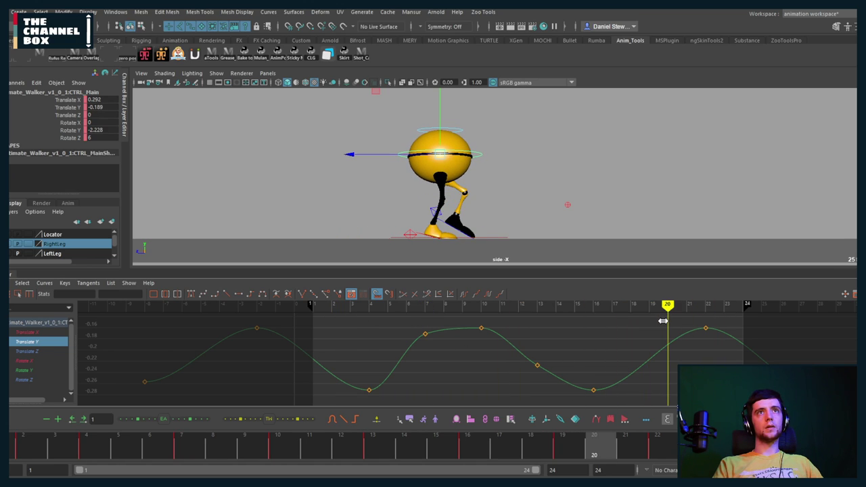
# Key the main body control's Translate Y at frame 19 and raise that key to -0.178
pyautogui.moveTo(663, 321)
pyautogui.mouseDown()
pyautogui.moveTo(647, 324)
pyautogui.moveTo(673, 386)
pyautogui.mouseUp()
pyautogui.press('s')
pyautogui.moveTo(673, 352)
pyautogui.mouseDown(button='middle')
pyautogui.moveTo(674, 338)
pyautogui.moveTo(676, 347)
pyautogui.mouseUp(button='middle')
pyautogui.click(263, 317)
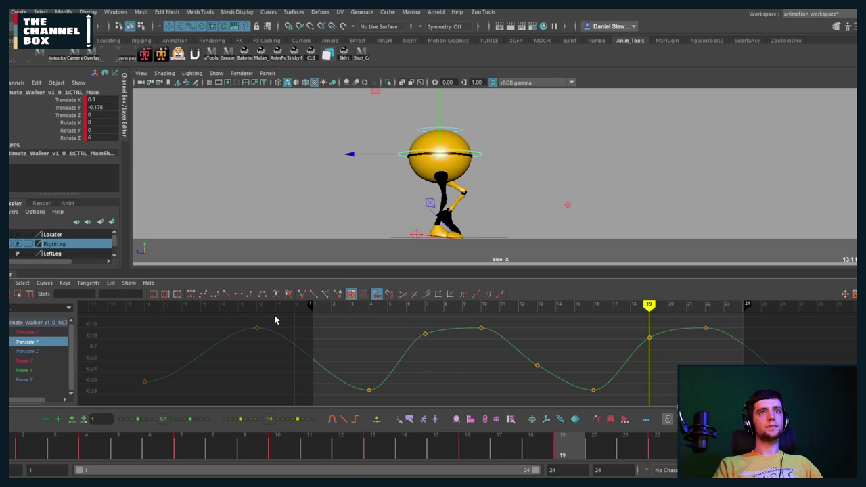
# From a front-facing perspective view, lower the main body control's Translate X key at frame 7 to -0.598
pyautogui.moveTo(340, 305); pyautogui.dragTo(425, 306)
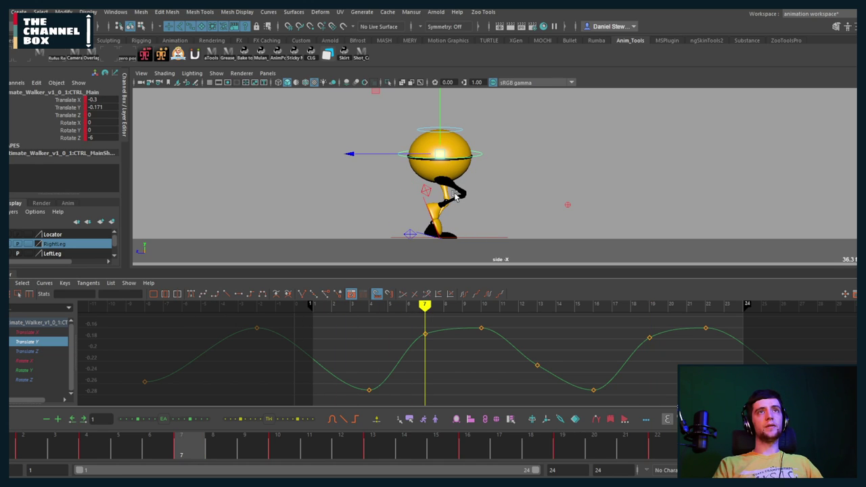
pyautogui.press('space')
pyautogui.moveTo(489, 215); pyautogui.dragTo(489, 190)
pyautogui.keyDown('alt'); pyautogui.moveTo(482, 203); pyautogui.dragTo(387, 213); pyautogui.keyUp('alt')
pyautogui.keyDown('alt'); pyautogui.moveTo(454, 186); pyautogui.dragTo(458, 193, button='middle'); pyautogui.keyUp('alt')
pyautogui.keyDown('alt'); pyautogui.moveTo(457, 194); pyautogui.dragTo(483, 193); pyautogui.keyUp('alt')
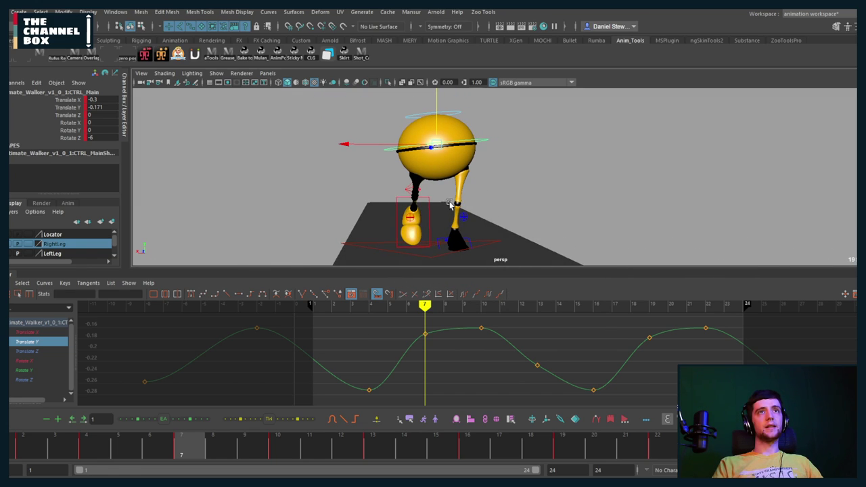
pyautogui.click(50, 332)
pyautogui.moveTo(404, 376); pyautogui.dragTo(433, 399)
pyautogui.keyDown('shift'); pyautogui.moveTo(424, 361); pyautogui.dragTo(425, 388, button='middle'); pyautogui.keyUp('shift')
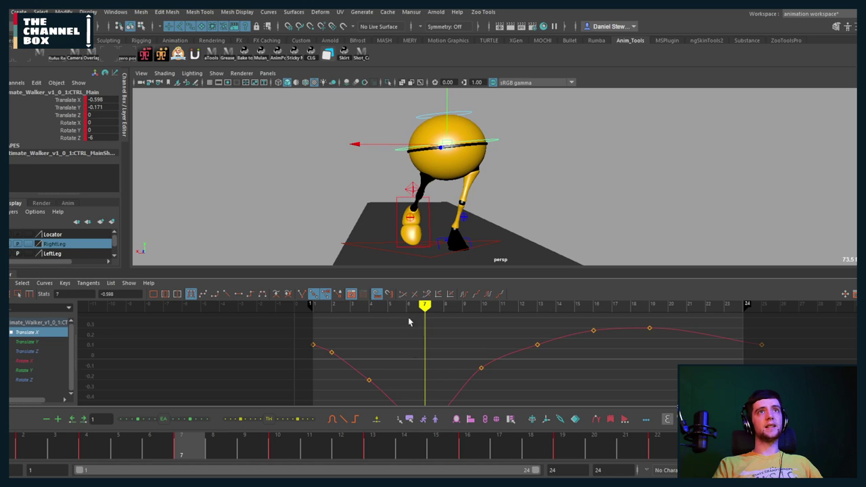
# Undo the last Translate X change at frame 7 and try tilting the main body control to Rotate Z -18.782
pyautogui.hotkey('ctrl', 'z')
pyautogui.press('e')
pyautogui.moveTo(353, 174); pyautogui.dragTo(360, 194)
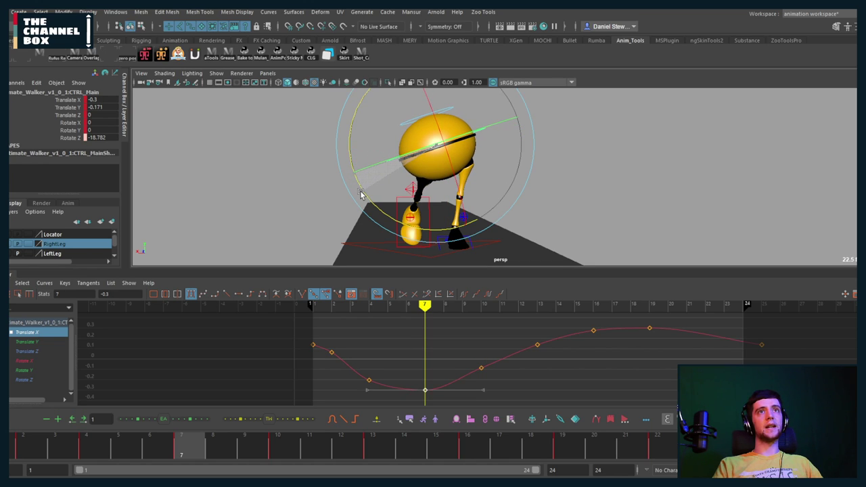
pyautogui.hotkey('ctrl', 'z')
# Switch to the YouTube walk reference and step frame by frame from the passing pose into the next stride, examining the feet and hips
pyautogui.press('space')
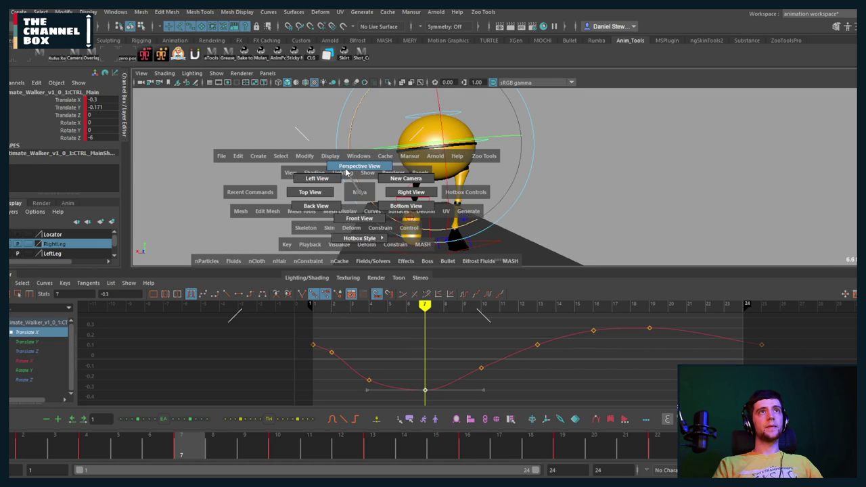
pyautogui.keyDown('alt'); pyautogui.moveTo(362, 188); pyautogui.dragTo(463, 190); pyautogui.keyUp('alt')
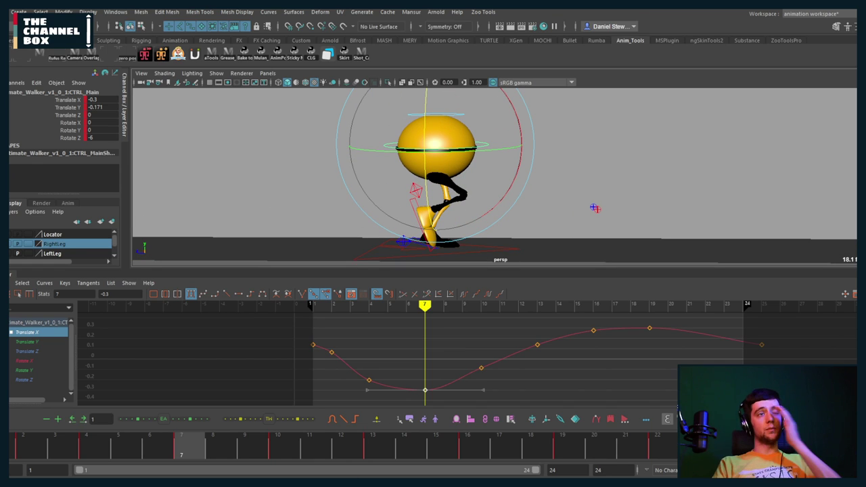
pyautogui.moveTo(288, 482)
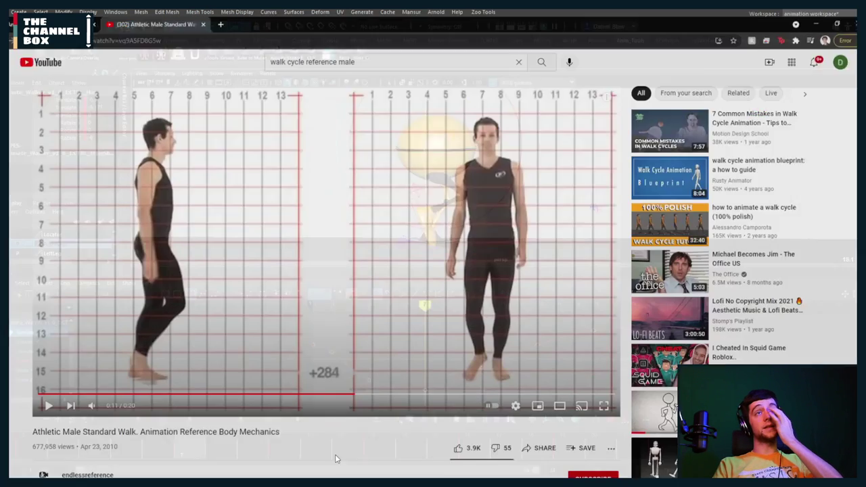
pyautogui.click(338, 458)
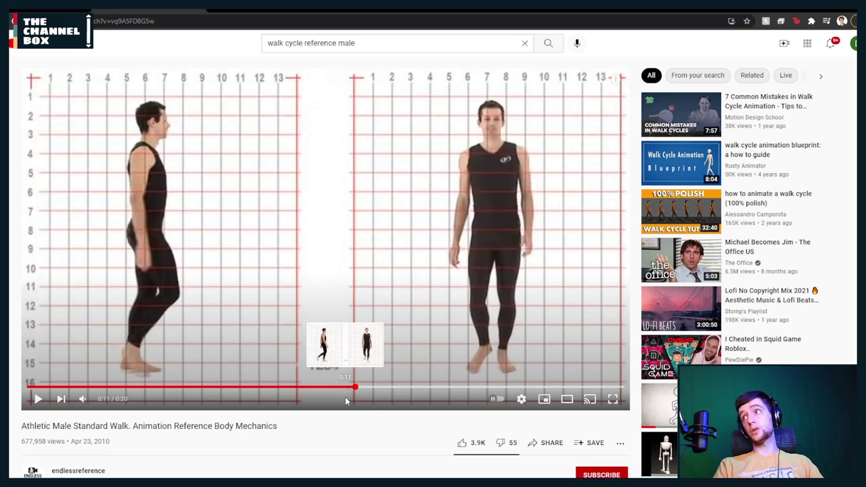
pyautogui.press(',')
pyautogui.press(',')
pyautogui.press(',')
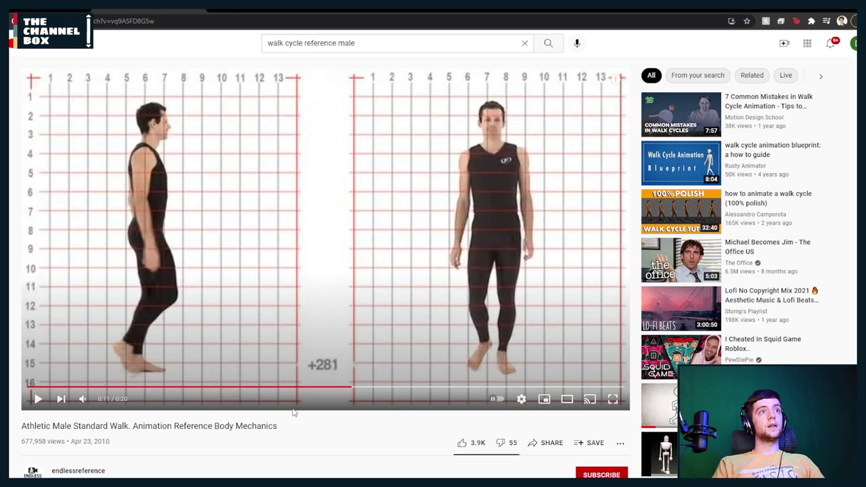
pyautogui.press('.')
pyautogui.press(',')
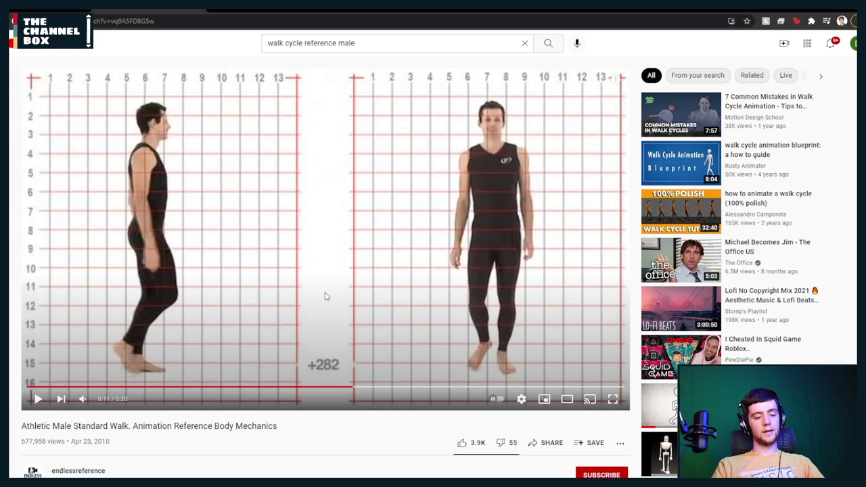
pyautogui.press('.')
pyautogui.press('.')
pyautogui.press('.')
pyautogui.press('.')
pyautogui.press('.')
pyautogui.press('.')
pyautogui.press('.')
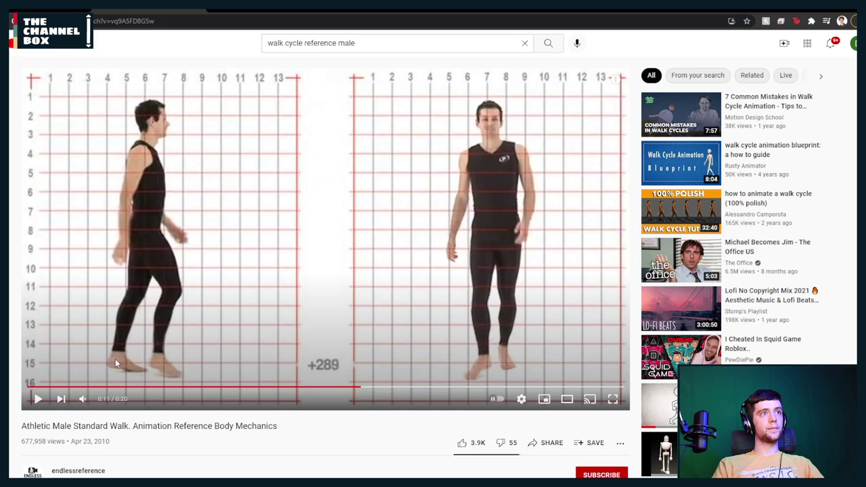
pyautogui.press('.')
pyautogui.press('.')
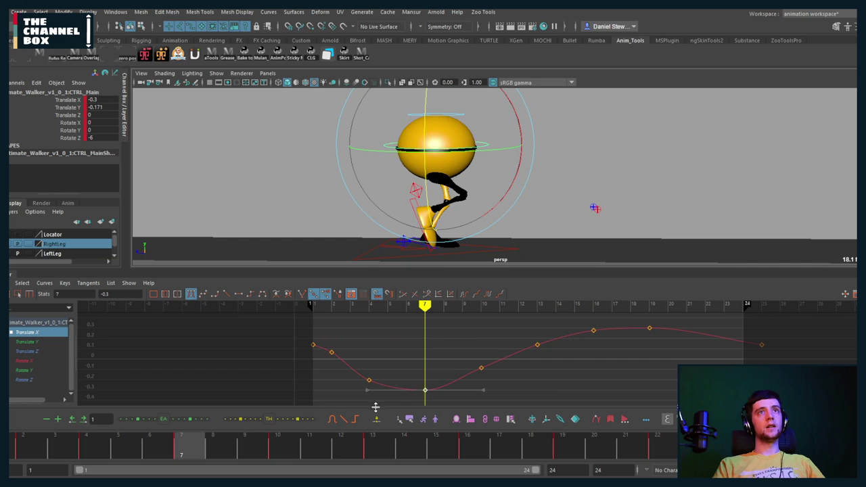
# Return to Maya and play the walk from a front-facing perspective view to examine the side-to-side body motion
pyautogui.keyDown('alt'); pyautogui.moveTo(441, 185); pyautogui.dragTo(318, 196); pyautogui.keyUp('alt')
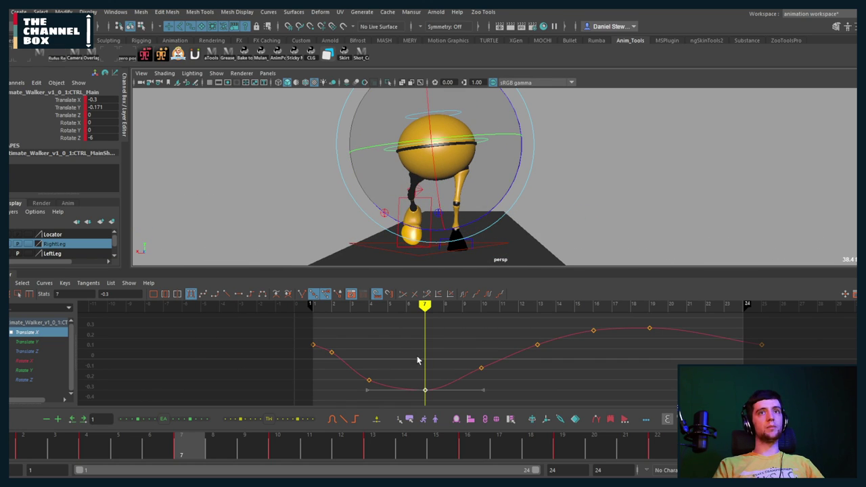
pyautogui.moveTo(420, 360); pyautogui.dragTo(451, 406)
pyautogui.hotkey('alt', 'v')
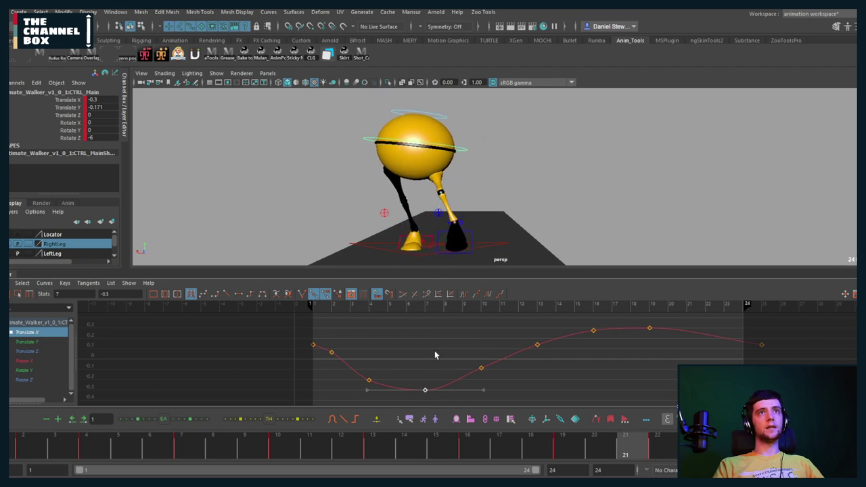
pyautogui.hotkey('alt', 'v')
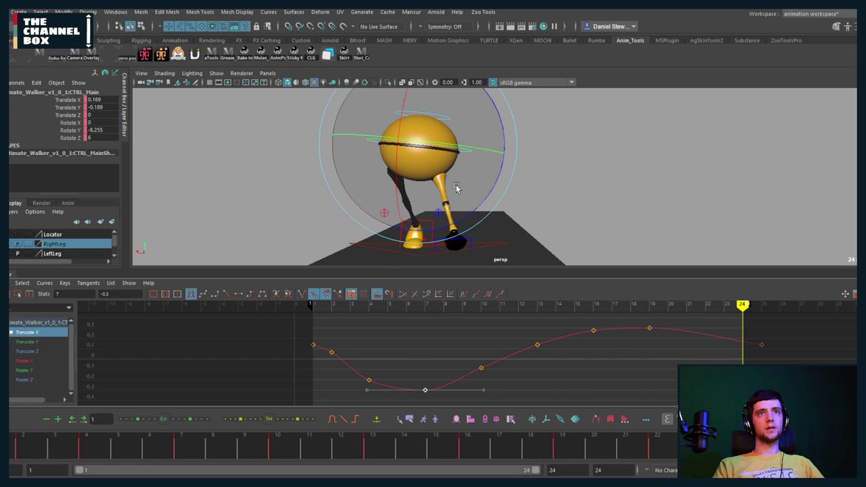
pyautogui.moveTo(457, 187)
pyautogui.keyDown('alt'); pyautogui.mouseDown()
pyautogui.moveTo(469, 187)
pyautogui.moveTo(460, 186)
pyautogui.mouseUp(); pyautogui.keyUp('alt')
pyautogui.scroll(-2, 460, 187)
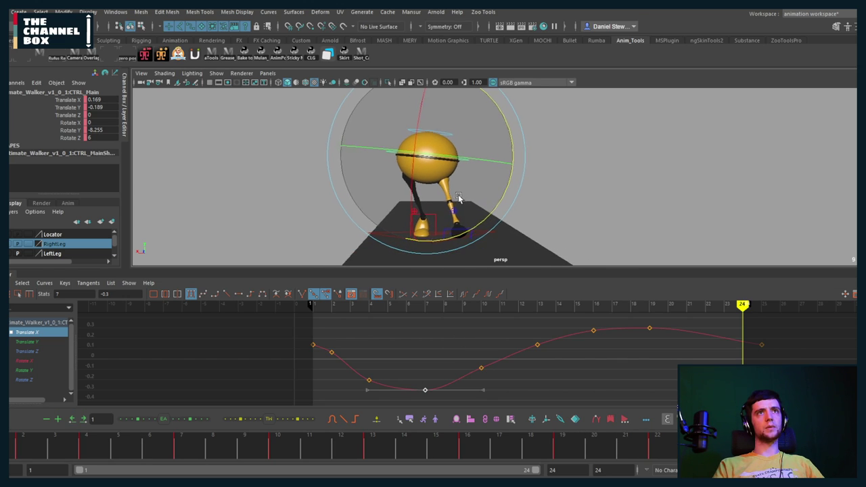
# At frame 7, set the left foot control's Translate X keys to -0.25
pyautogui.keyDown('alt'); pyautogui.moveTo(457, 194); pyautogui.dragTo(447, 198, button='middle'); pyautogui.keyUp('alt')
pyautogui.moveTo(429, 305)
pyautogui.mouseDown()
pyautogui.moveTo(645, 307)
pyautogui.moveTo(411, 311)
pyautogui.moveTo(425, 317)
pyautogui.mouseUp()
pyautogui.keyDown('alt'); pyautogui.moveTo(446, 195); pyautogui.dragTo(457, 223); pyautogui.keyUp('alt')
pyautogui.press('q')
pyautogui.scroll(4, 446, 254)
pyautogui.click(433, 219)
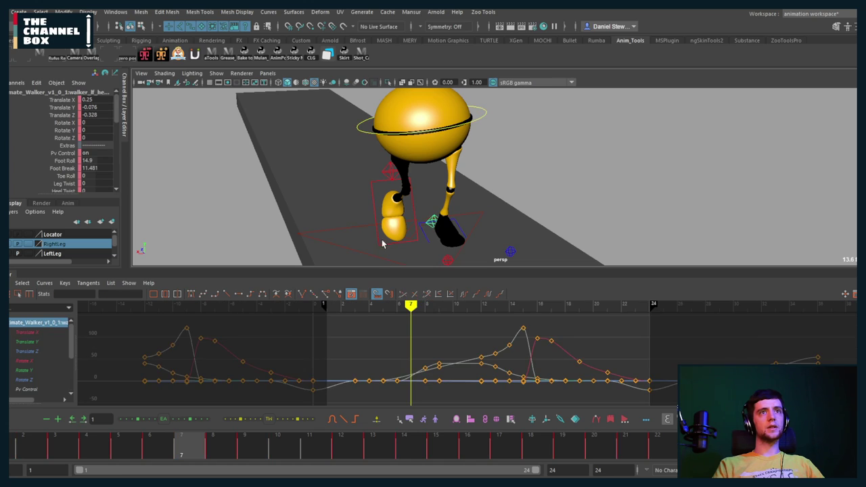
pyautogui.click(22, 332)
pyautogui.moveTo(379, 342); pyautogui.dragTo(399, 373)
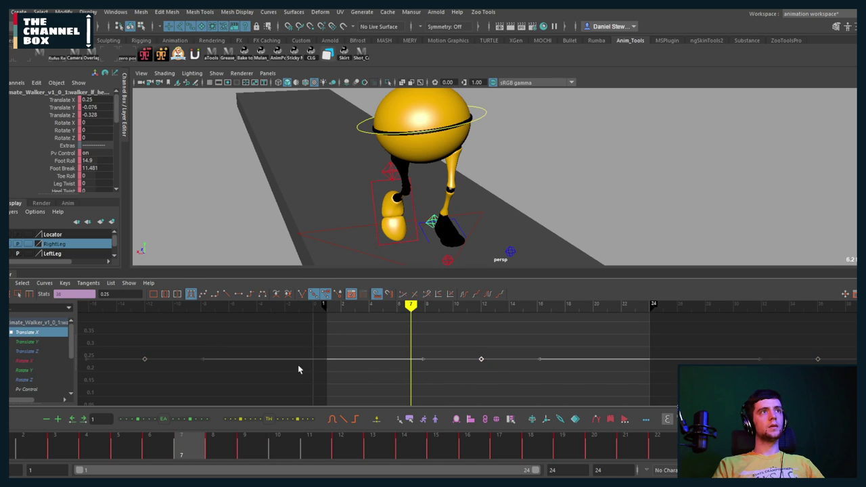
pyautogui.moveTo(131, 295); pyautogui.dragTo(52, 289)
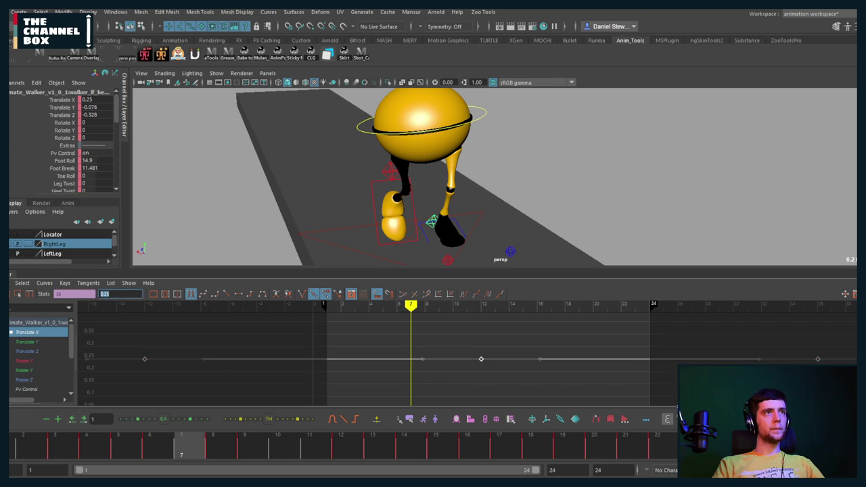
pyautogui.write('-')
pyautogui.press('Return')
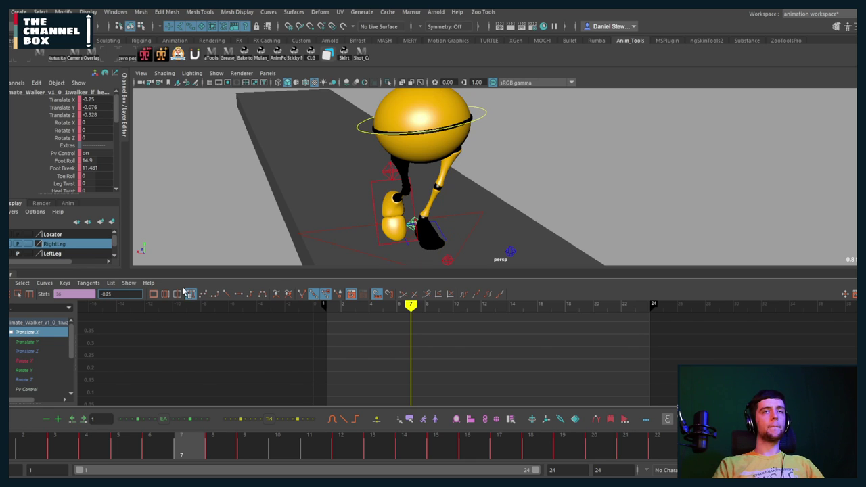
# Play the walk and examine it from the perspective and side views
pyautogui.keyDown('alt'); pyautogui.moveTo(481, 206); pyautogui.dragTo(542, 187); pyautogui.keyUp('alt')
pyautogui.scroll(-3, 434, 211)
pyautogui.hotkey('alt', 'v')
pyautogui.press('space')
pyautogui.press('space')
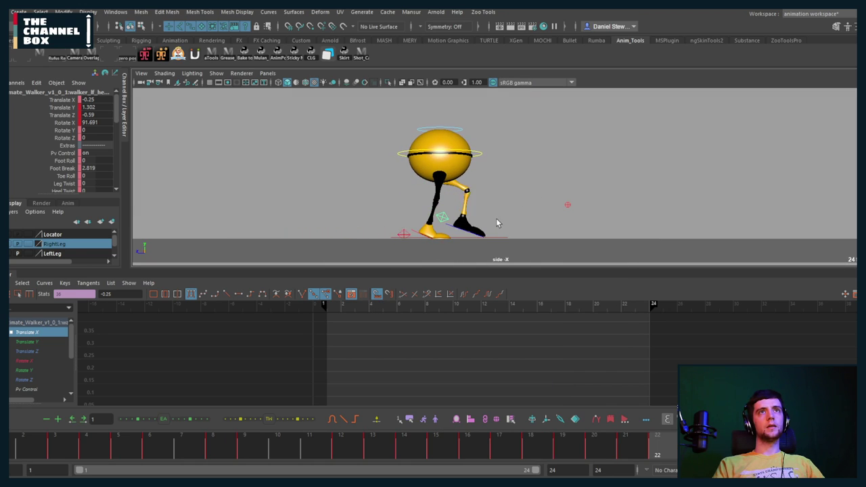
# Move the left foot control's Foot Roll key at frame 5 to frame 6
pyautogui.moveTo(27, 453); pyautogui.dragTo(169, 454)
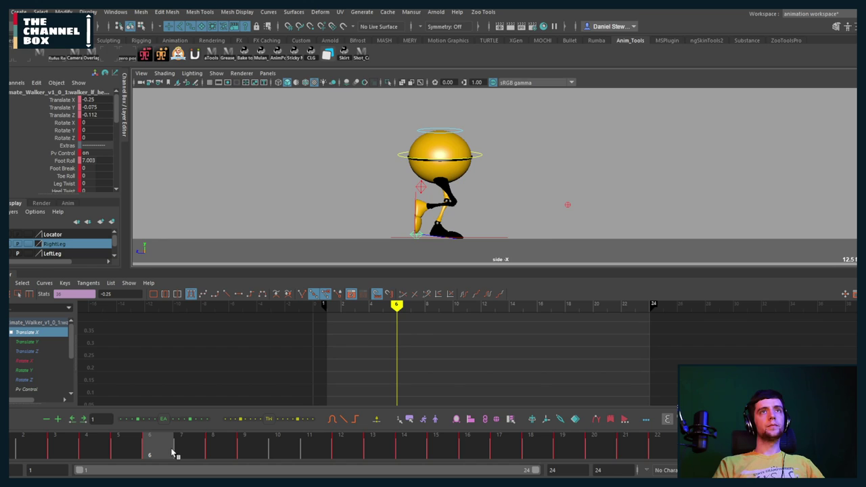
pyautogui.moveTo(154, 453)
pyautogui.mouseDown()
pyautogui.moveTo(131, 451)
pyautogui.moveTo(150, 452)
pyautogui.mouseUp()
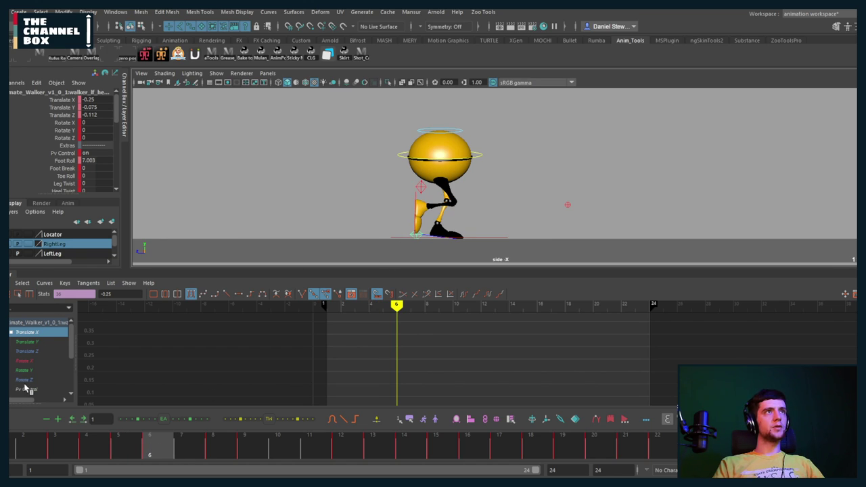
pyautogui.scroll(-3, 28, 390)
pyautogui.click(25, 332)
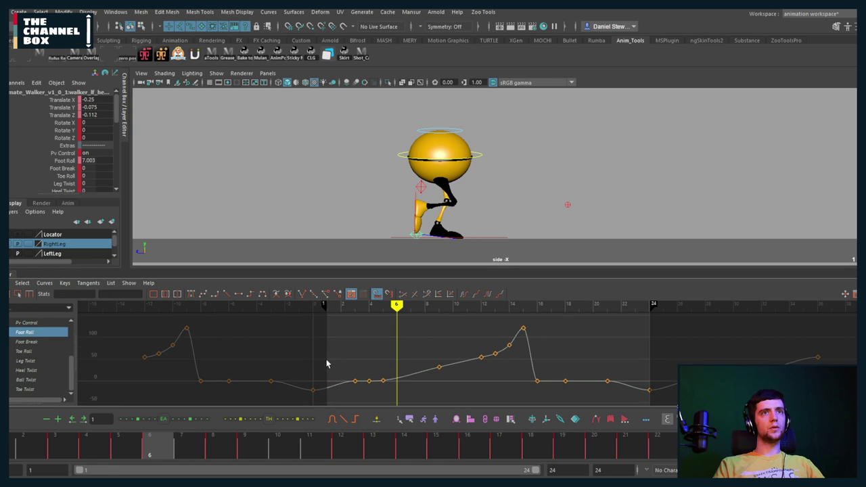
pyautogui.moveTo(372, 371); pyautogui.dragTo(393, 390)
pyautogui.hotkey('alt', 'Right')
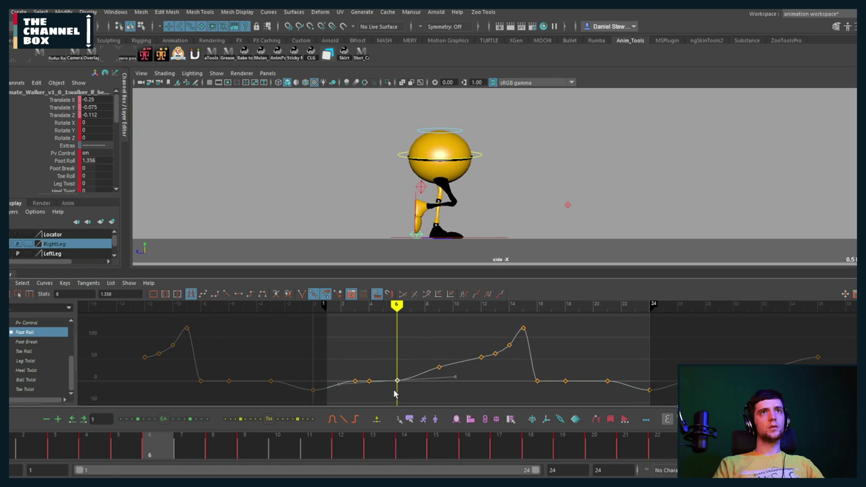
# Move the right foot control's matching Foot Roll key at frame 18 to frame 19
pyautogui.hotkey('alt', ',')
pyautogui.hotkey('alt', '.')
pyautogui.hotkey('alt', '.')
pyautogui.hotkey('alt', '.')
pyautogui.hotkey('alt', '.')
pyautogui.hotkey('alt', '.')
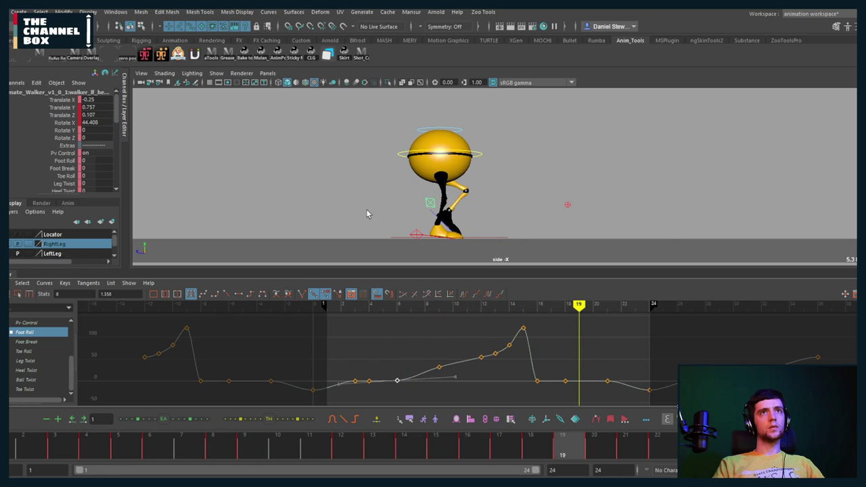
pyautogui.click(414, 228)
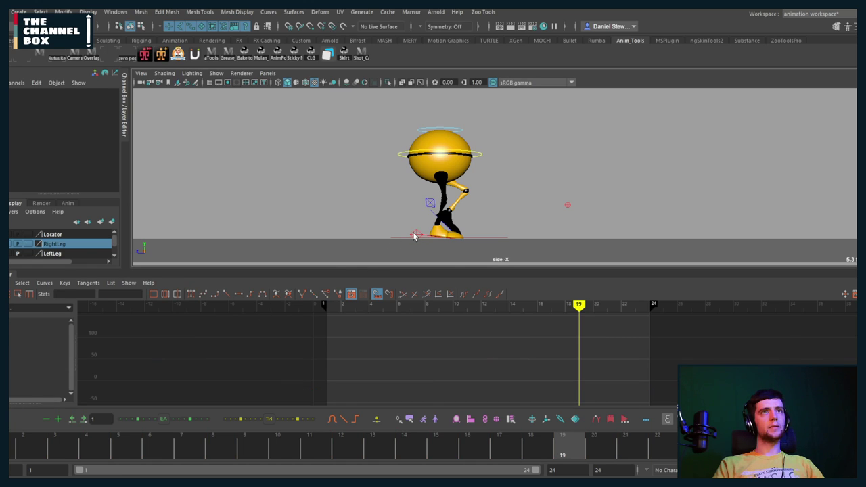
pyautogui.click(408, 237)
pyautogui.scroll(-3, 23, 392)
pyautogui.click(27, 332)
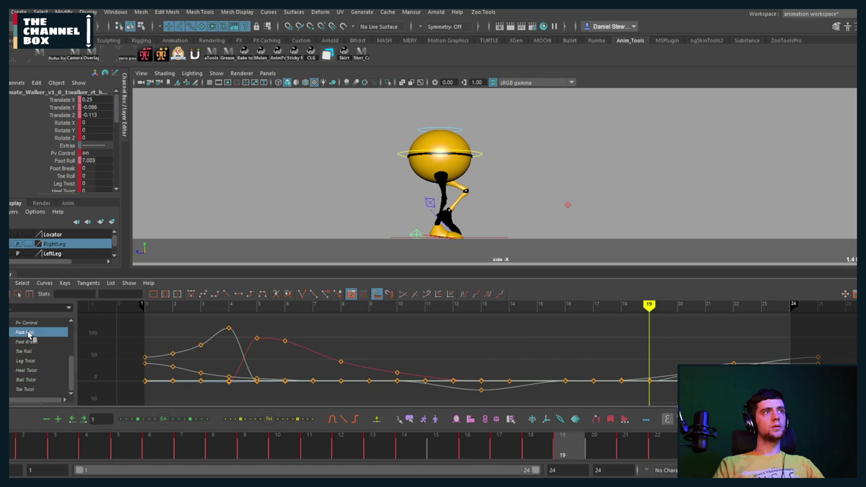
pyautogui.keyDown('alt'); pyautogui.moveTo(621, 361); pyautogui.dragTo(516, 359, button='middle'); pyautogui.keyUp('alt')
pyautogui.moveTo(508, 367); pyautogui.dragTo(529, 387)
pyautogui.keyDown('shift'); pyautogui.moveTo(529, 391); pyautogui.dragTo(533, 392, button='middle'); pyautogui.keyUp('shift')
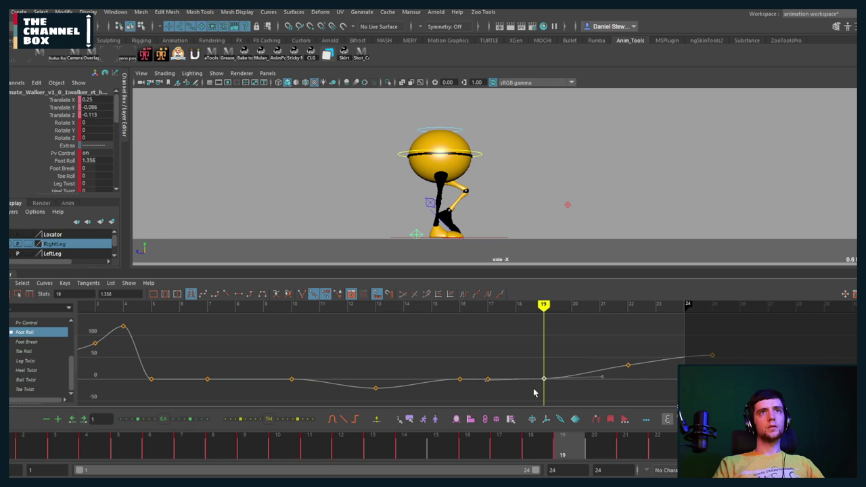
# Play the walk in the side view to check the foot roll timing, and return to frame 1
pyautogui.hotkey('alt', ',')
pyautogui.hotkey('alt', ',')
pyautogui.hotkey('alt', 'v')
pyautogui.hotkey('alt', 'v')
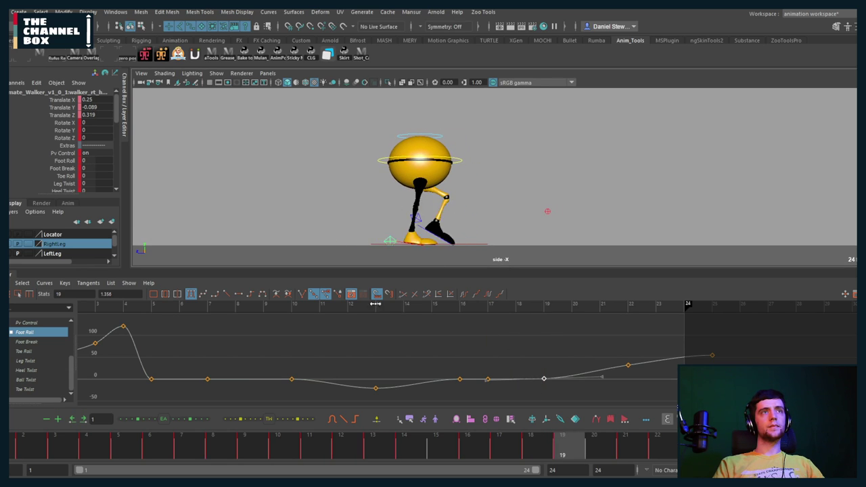
pyautogui.keyDown('alt'); pyautogui.moveTo(286, 353); pyautogui.dragTo(322, 352, button='middle'); pyautogui.keyUp('alt')
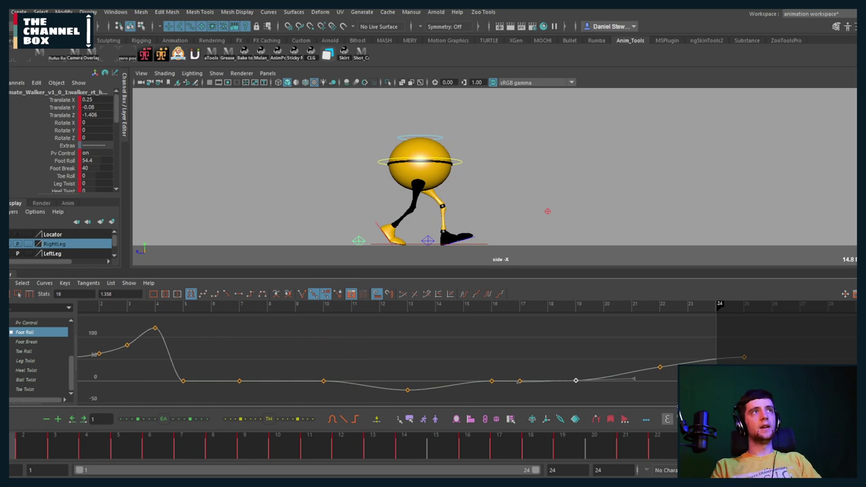
pyautogui.moveTo(11, 446)
pyautogui.mouseDown()
pyautogui.moveTo(54, 444)
pyautogui.moveTo(11, 447)
pyautogui.mouseUp()
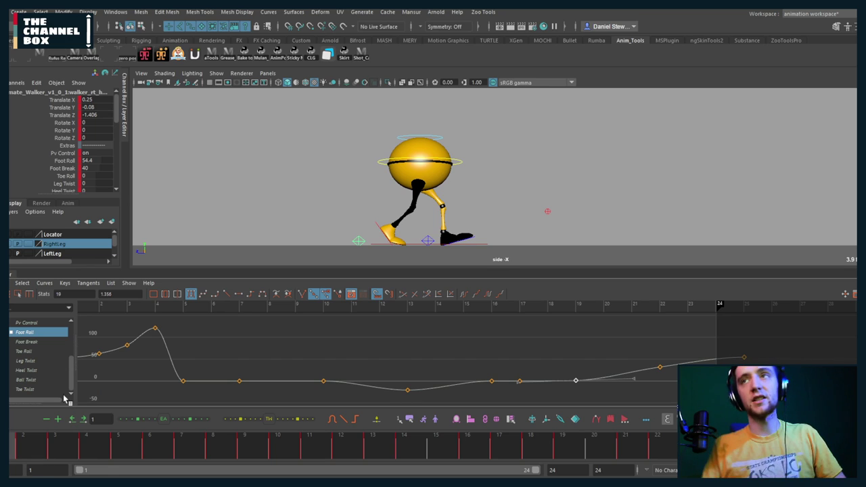
# At frame 1, try moving the main body control along Z and raising its Translate Y to -0.118, undoing both
pyautogui.click(484, 241)
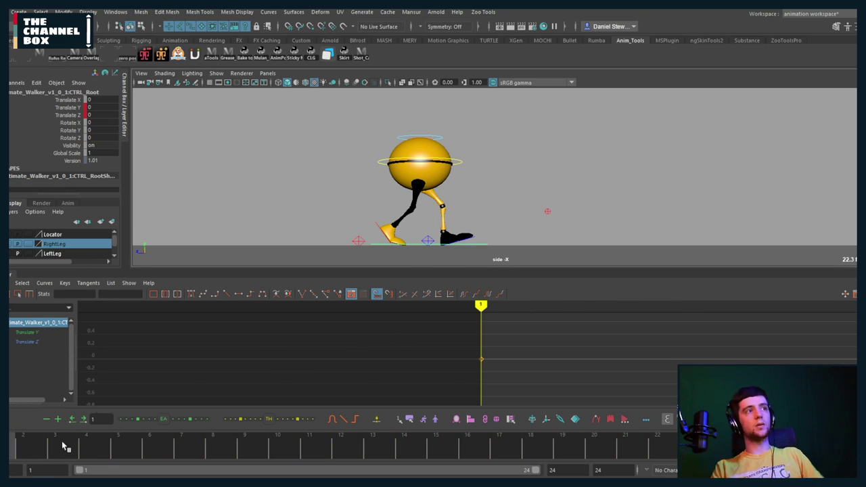
pyautogui.keyDown('alt'); pyautogui.moveTo(438, 156); pyautogui.dragTo(409, 161, button='middle'); pyautogui.keyUp('alt')
pyautogui.keyDown('alt'); pyautogui.moveTo(422, 149); pyautogui.dragTo(427, 148); pyautogui.keyUp('alt')
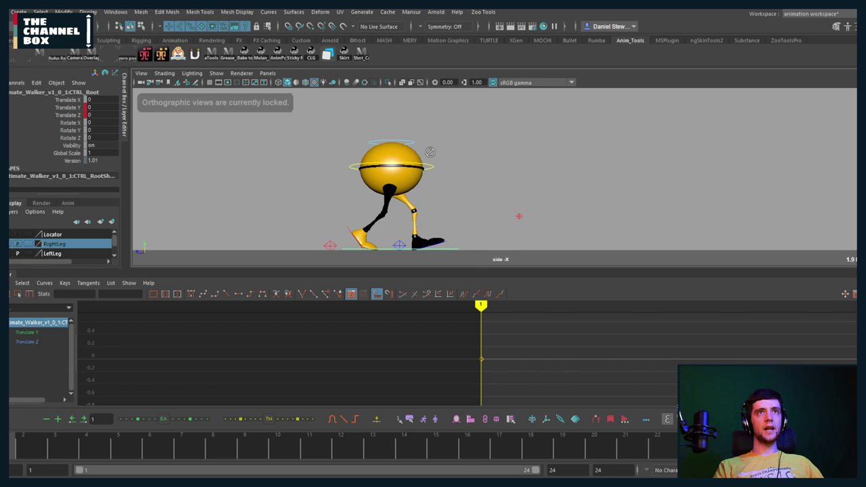
pyautogui.click(428, 169)
pyautogui.moveTo(332, 169); pyautogui.dragTo(277, 174)
pyautogui.hotkey('ctrl', 'z')
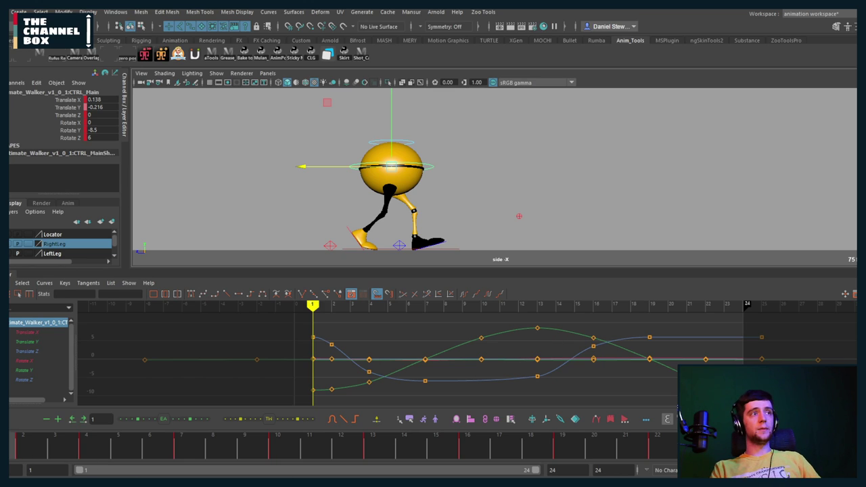
pyautogui.moveTo(12, 446)
pyautogui.mouseDown()
pyautogui.moveTo(74, 446)
pyautogui.moveTo(16, 447)
pyautogui.mouseUp()
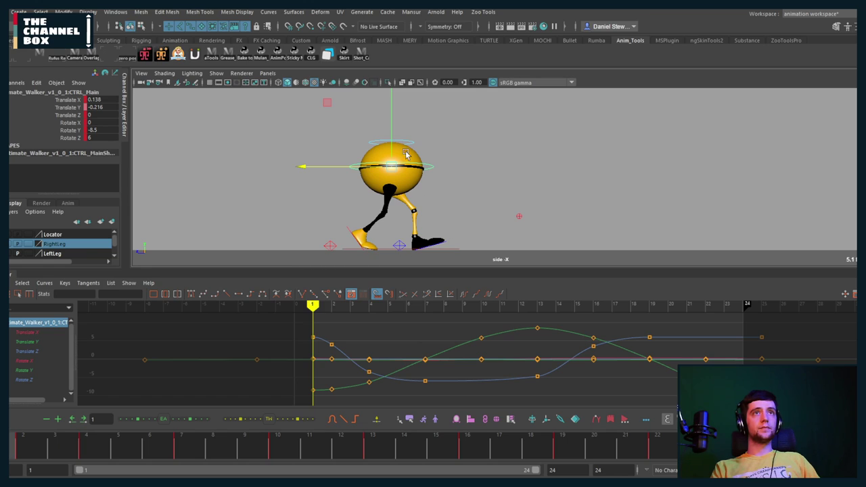
pyautogui.moveTo(393, 142); pyautogui.dragTo(393, 135)
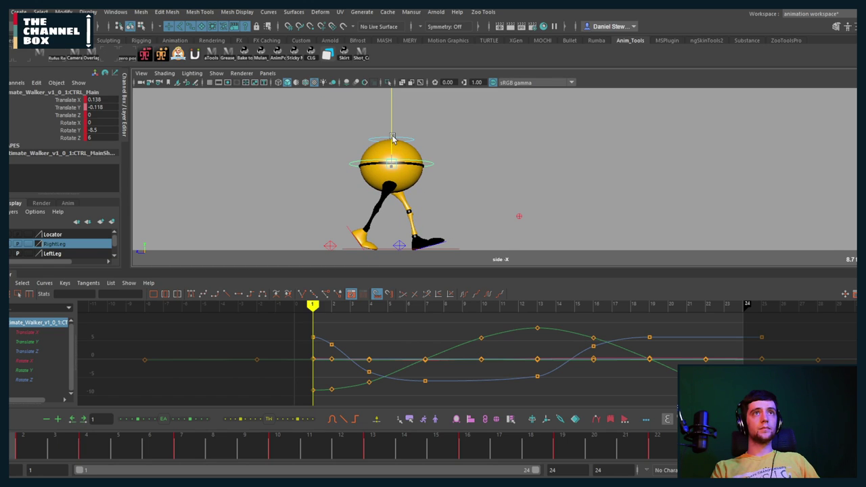
pyautogui.hotkey('ctrl', 'z')
# Key the main body control's Translate Y at frame 1 and raise that key to -0.178
pyautogui.click(23, 341)
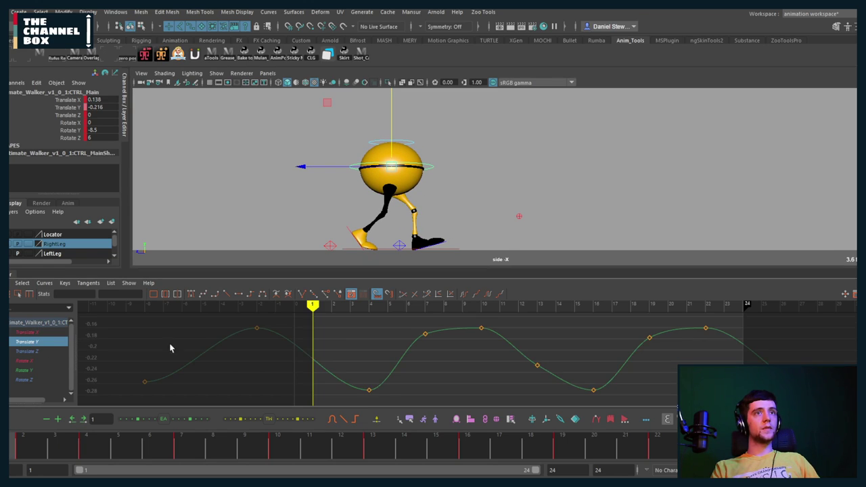
pyautogui.press('s')
pyautogui.keyDown('shift'); pyautogui.moveTo(299, 374); pyautogui.dragTo(306, 349, button='middle'); pyautogui.keyUp('shift')
pyautogui.hotkey('ctrl', 'z')
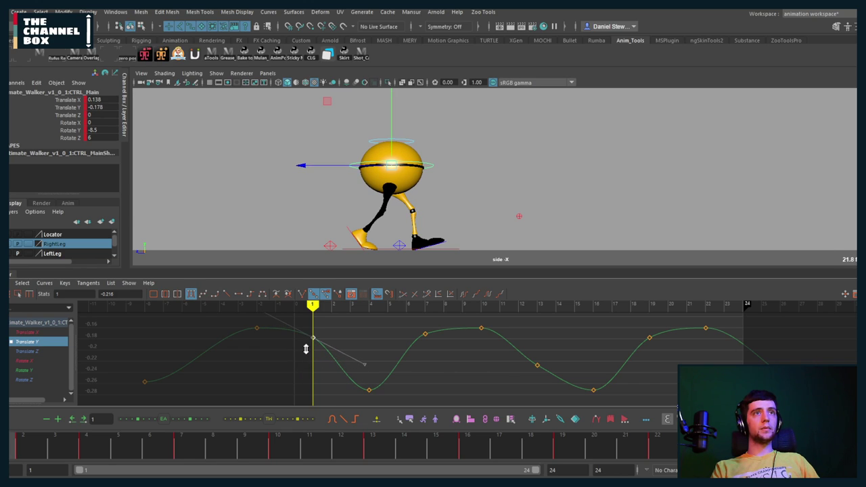
# Raise the main body control's Translate Y key at frame 13 to -0.196
pyautogui.press('.')
pyautogui.press('.')
pyautogui.press('.')
pyautogui.press('.')
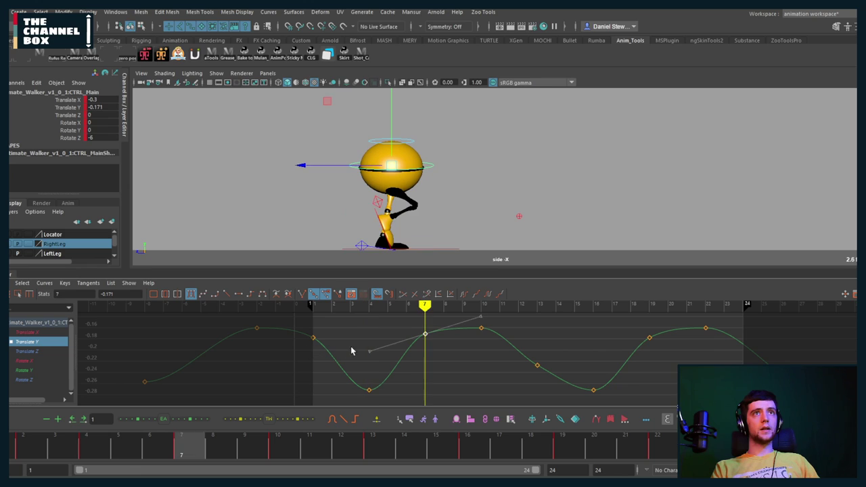
pyautogui.moveTo(541, 335); pyautogui.dragTo(512, 392)
pyautogui.keyDown('shift'); pyautogui.moveTo(513, 388); pyautogui.dragTo(515, 365, button='middle'); pyautogui.keyUp('shift')
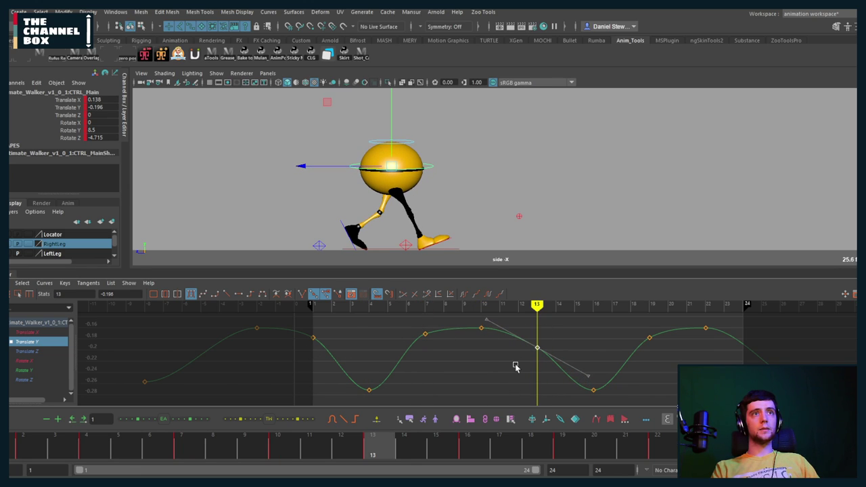
# Play the walk in the side view to check the body's vertical motion, and return to frame 1
pyautogui.hotkey('alt', 'v')
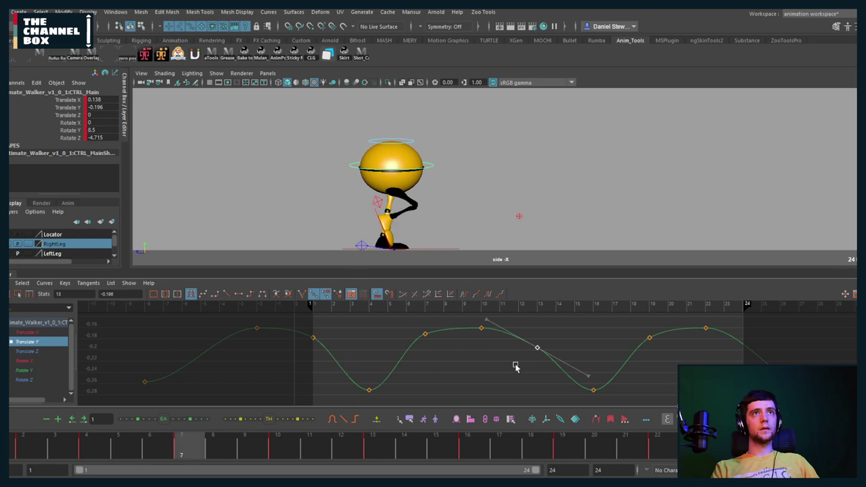
pyautogui.hotkey('alt', 'v')
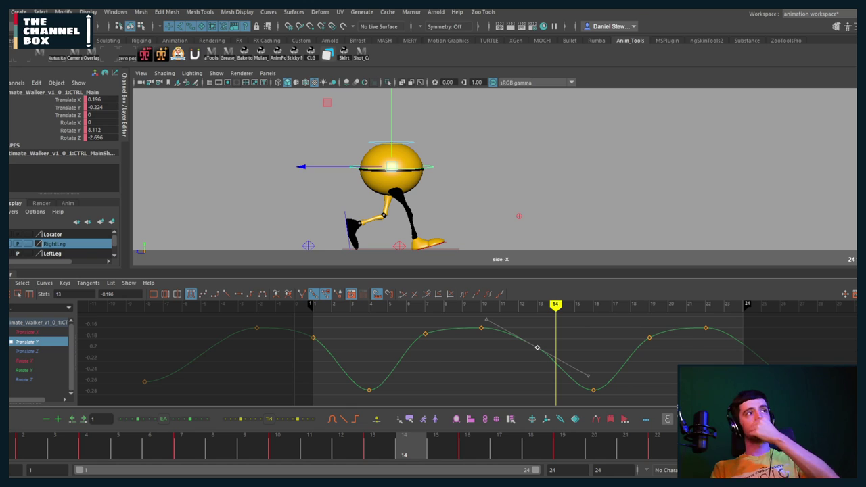
pyautogui.click(10, 274)
pyautogui.click(11, 449)
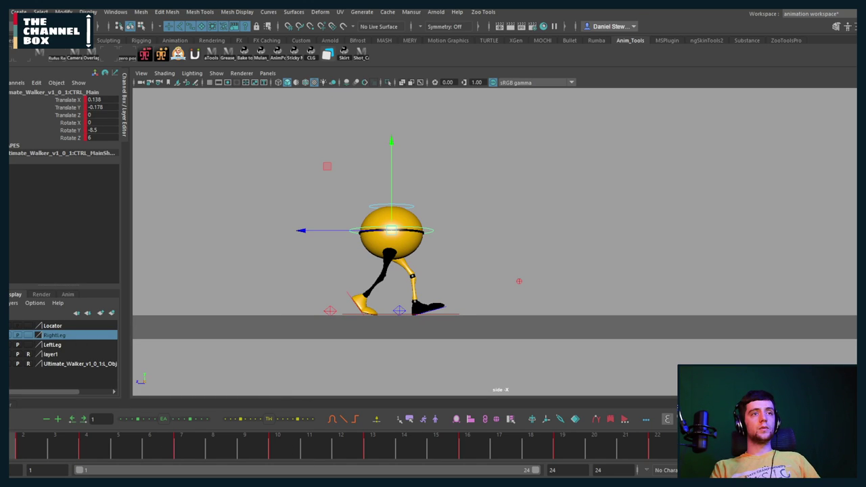
# Switch to the walk reference video in the browser and scrub and play its early strides to study the legs and body
pyautogui.click(316, 463)
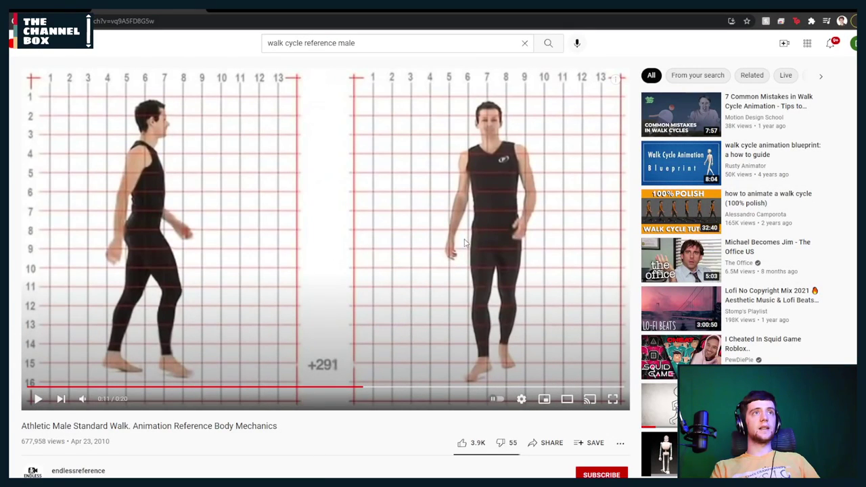
pyautogui.moveTo(267, 378); pyautogui.dragTo(153, 385)
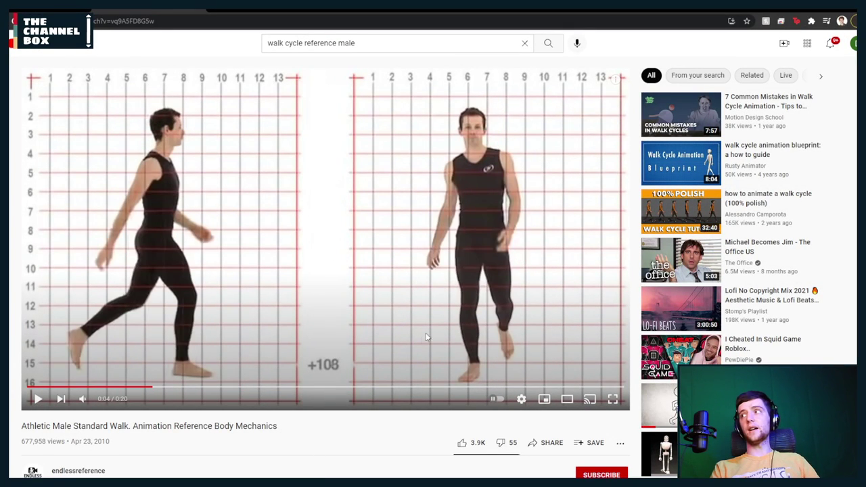
pyautogui.click(103, 386)
pyautogui.click(59, 338)
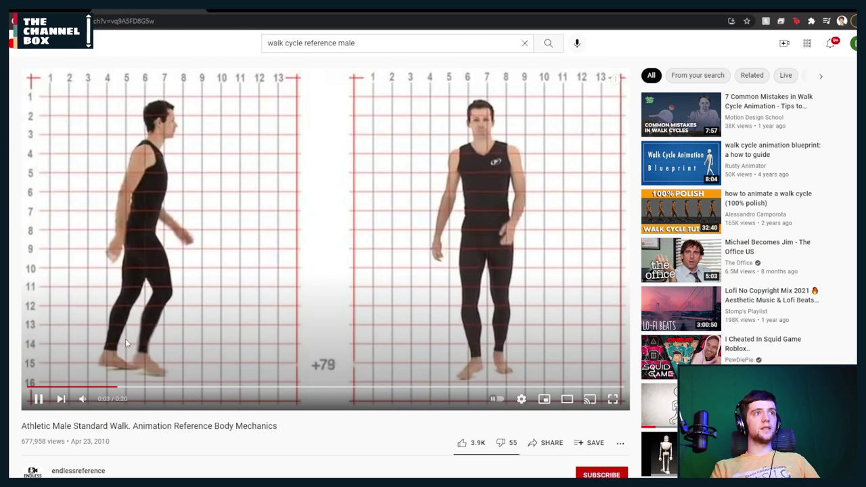
pyautogui.click(78, 359)
pyautogui.click(73, 349)
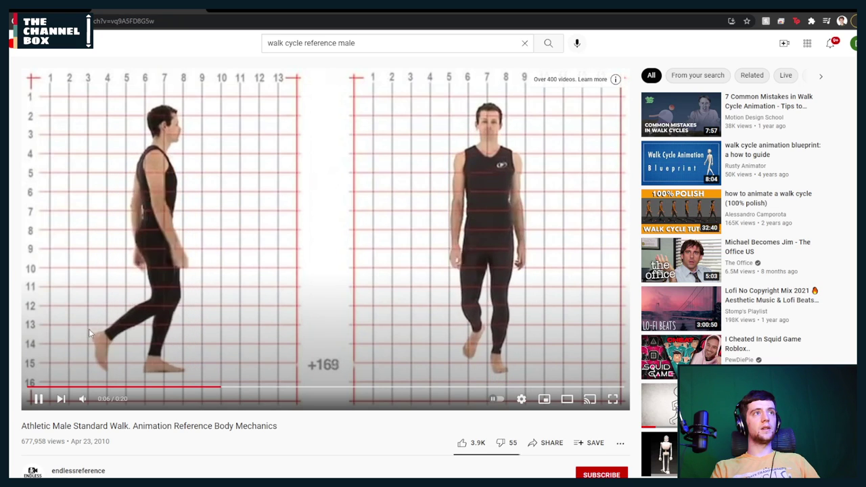
pyautogui.click(213, 375)
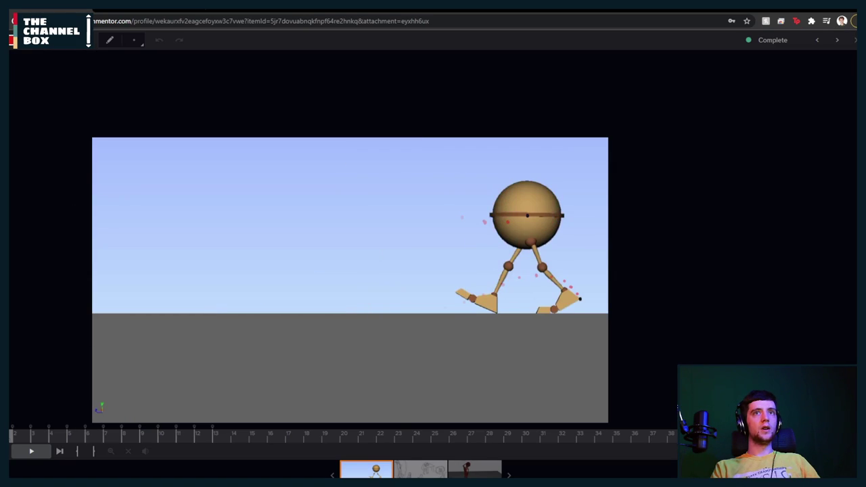
# In the web review player, trace the walker's leg poses in red on frames 13 and 15
pyautogui.moveTo(13, 436)
pyautogui.mouseDown()
pyautogui.moveTo(673, 435)
pyautogui.moveTo(219, 415)
pyautogui.moveTo(13, 435)
pyautogui.mouseUp()
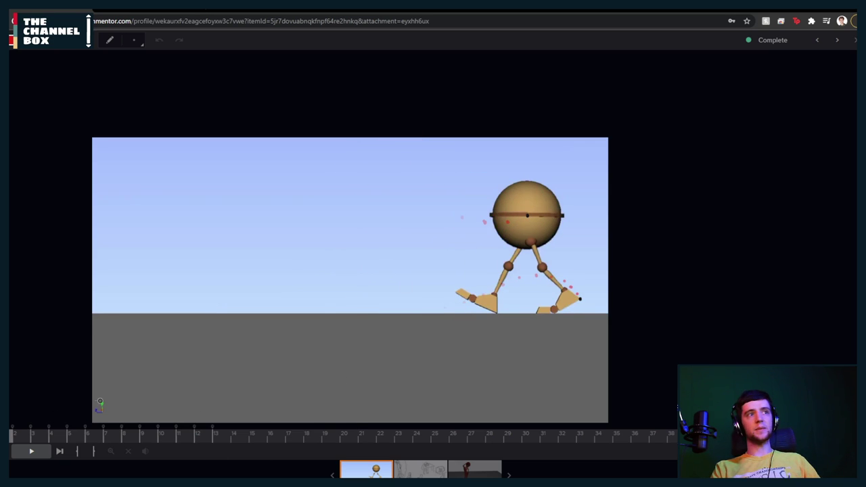
pyautogui.moveTo(14, 437); pyautogui.dragTo(220, 436)
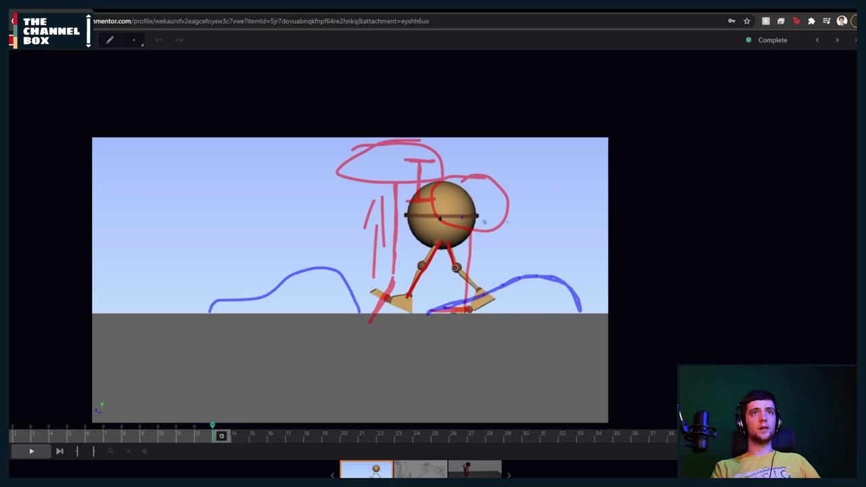
pyautogui.moveTo(456, 268); pyautogui.dragTo(487, 291)
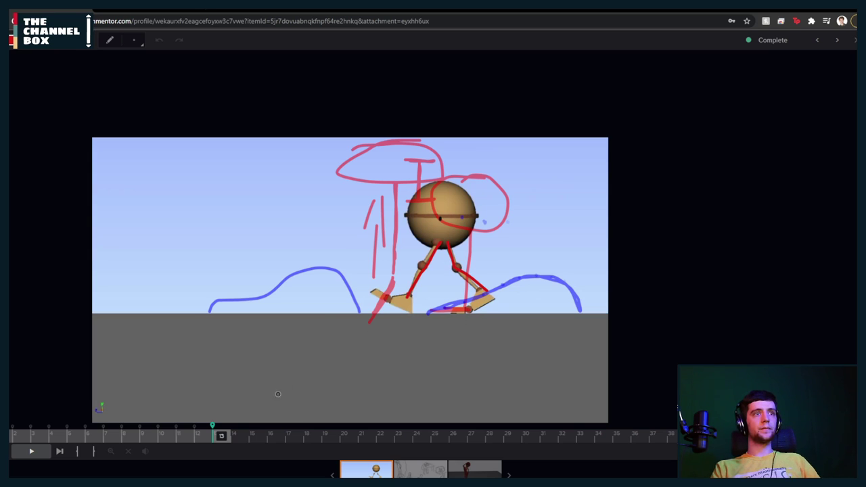
pyautogui.moveTo(219, 439); pyautogui.dragTo(261, 438)
pyautogui.moveTo(425, 243); pyautogui.dragTo(409, 264)
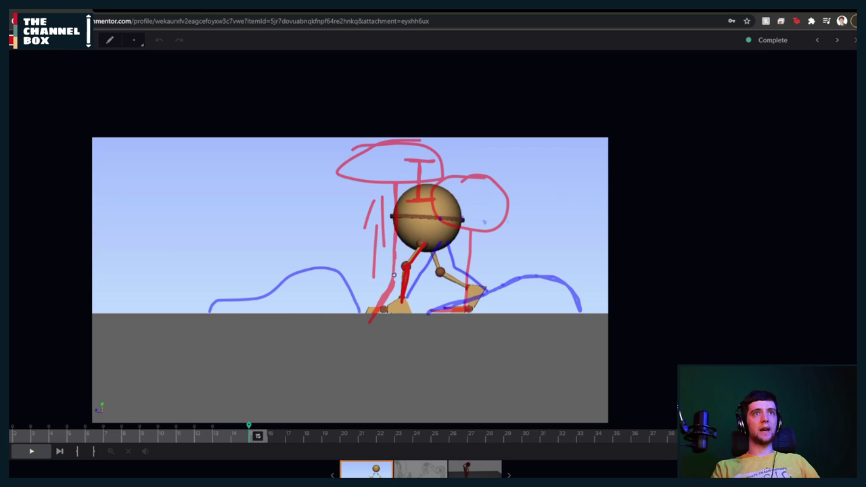
pyautogui.moveTo(378, 268)
pyautogui.mouseDown()
pyautogui.moveTo(392, 280)
pyautogui.moveTo(486, 292)
pyautogui.mouseUp()
# On frame 19 of the review clip, trace the walker's straight supporting leg, bent passing leg and foot angle
pyautogui.moveTo(259, 439)
pyautogui.mouseDown()
pyautogui.moveTo(346, 438)
pyautogui.moveTo(330, 444)
pyautogui.mouseUp()
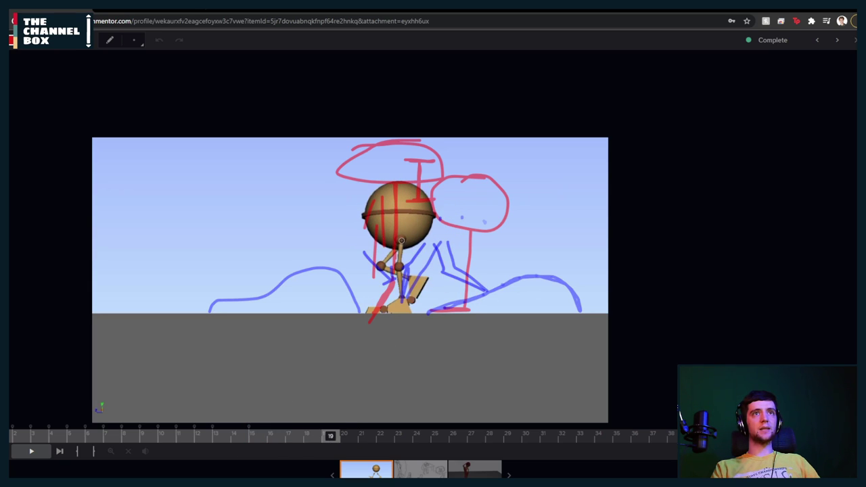
pyautogui.moveTo(401, 240); pyautogui.dragTo(400, 273)
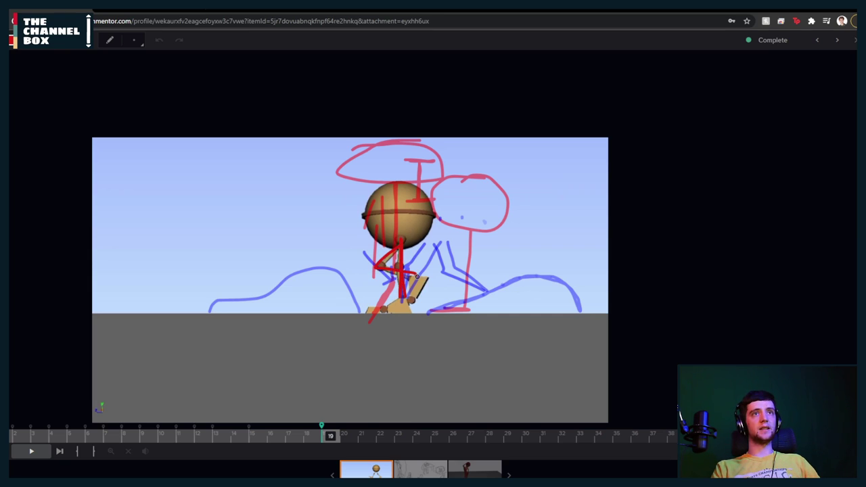
pyautogui.moveTo(417, 276); pyautogui.dragTo(394, 323)
# On frame 22, sketch the forward leg, clear that sketch, and redraw both legs with the leading knee lifted higher
pyautogui.moveTo(303, 437); pyautogui.dragTo(389, 437)
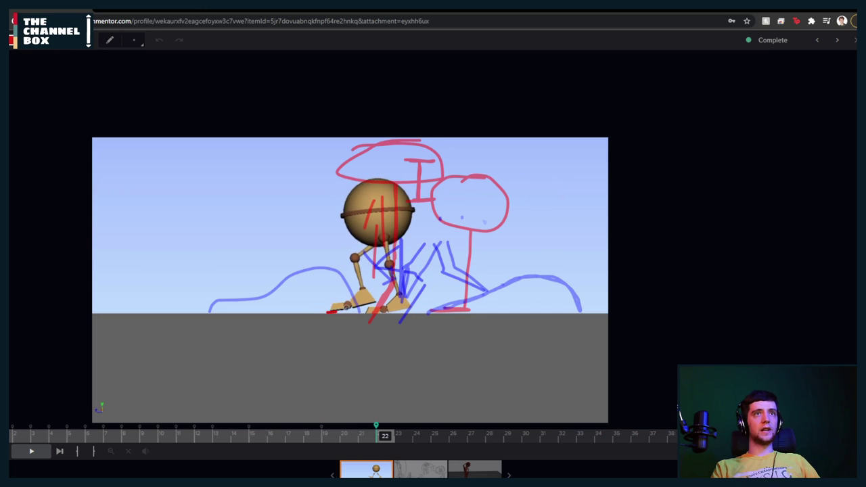
pyautogui.moveTo(336, 310)
pyautogui.mouseDown()
pyautogui.moveTo(377, 300)
pyautogui.moveTo(353, 249)
pyautogui.moveTo(344, 297)
pyautogui.mouseUp()
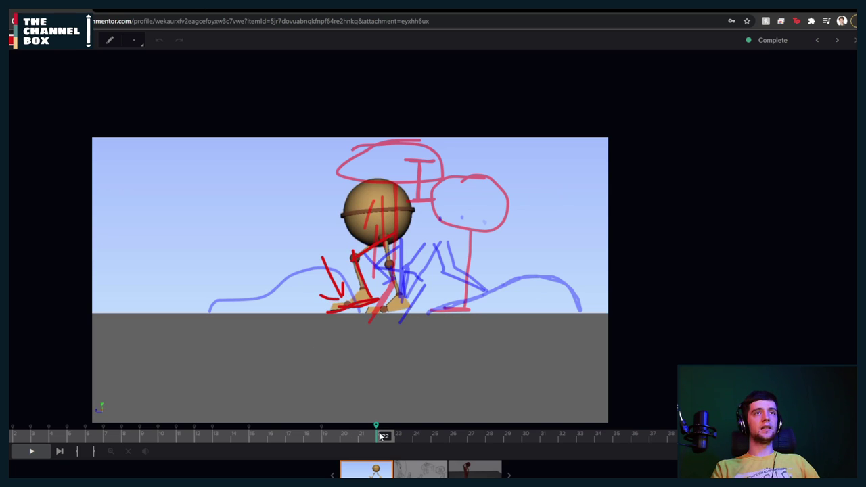
pyautogui.press('Delete')
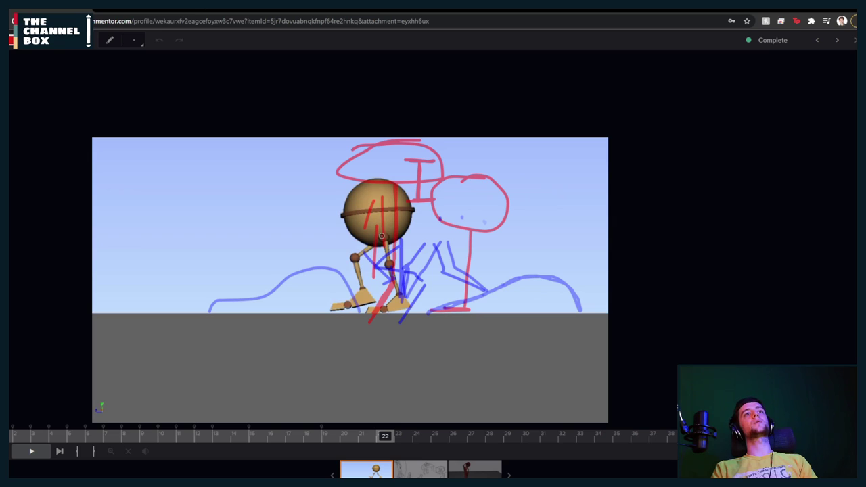
pyautogui.moveTo(348, 249)
pyautogui.mouseDown()
pyautogui.moveTo(365, 281)
pyautogui.moveTo(345, 295)
pyautogui.mouseUp()
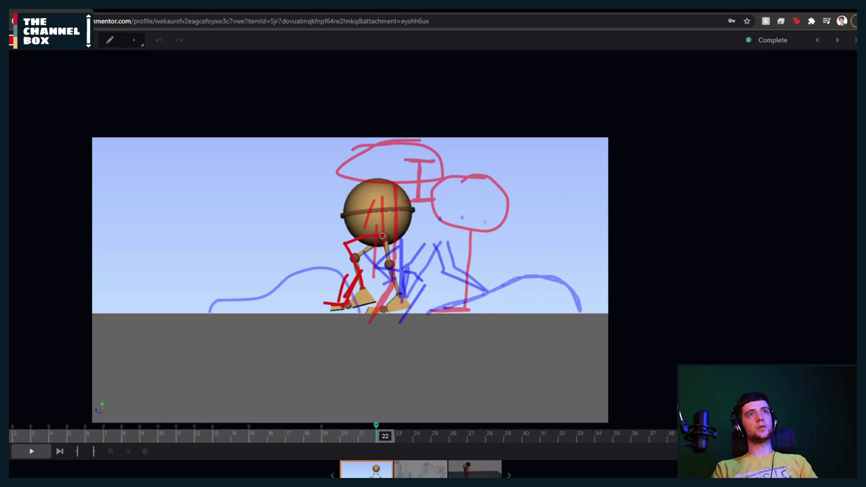
pyautogui.moveTo(382, 236)
pyautogui.mouseDown()
pyautogui.moveTo(396, 297)
pyautogui.moveTo(382, 223)
pyautogui.moveTo(393, 297)
pyautogui.moveTo(378, 320)
pyautogui.mouseUp()
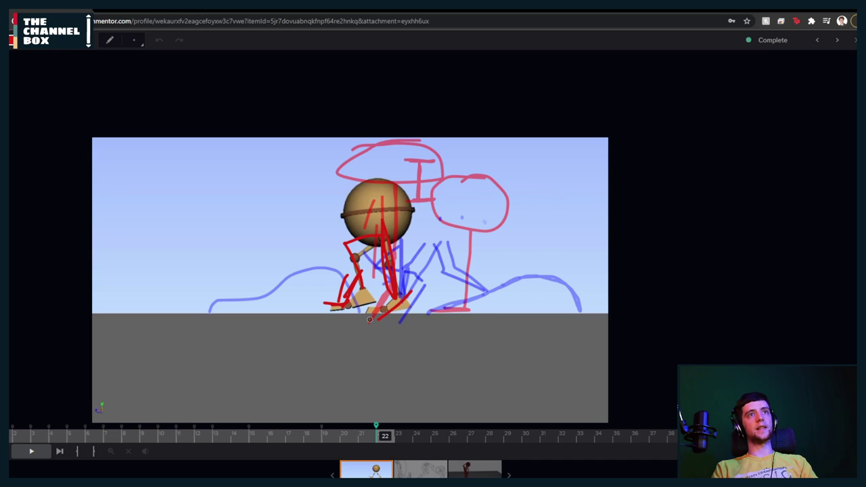
# Mark the body's tilt and downward movement on frame 29, and draw a sagging body curve near the clip's end
pyautogui.moveTo(385, 436)
pyautogui.mouseDown()
pyautogui.moveTo(545, 437)
pyautogui.moveTo(416, 436)
pyautogui.moveTo(512, 437)
pyautogui.mouseUp()
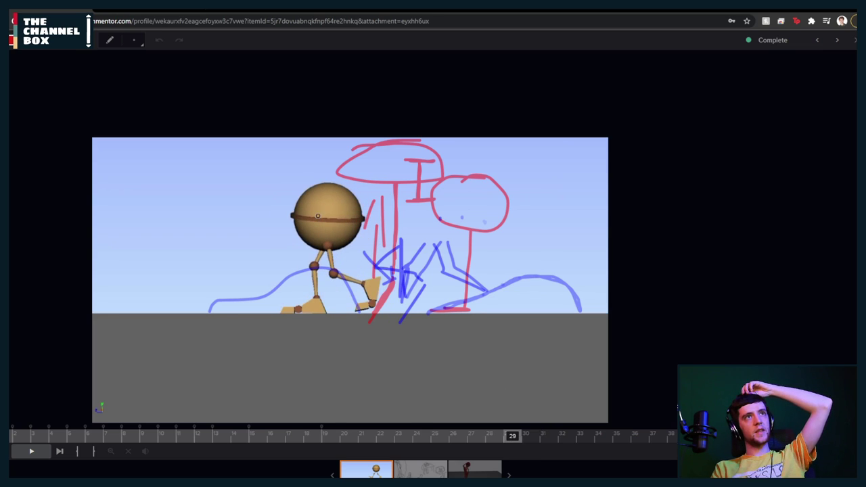
pyautogui.moveTo(283, 214)
pyautogui.mouseDown()
pyautogui.moveTo(373, 217)
pyautogui.moveTo(328, 245)
pyautogui.mouseUp()
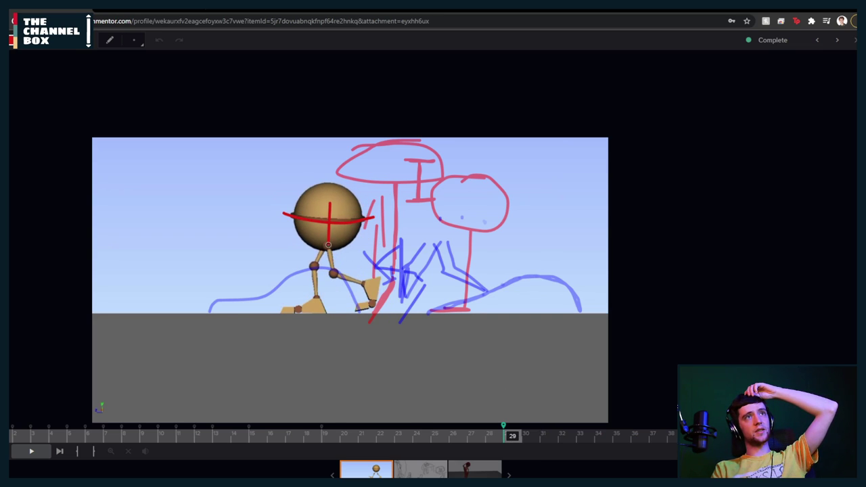
pyautogui.moveTo(512, 436); pyautogui.dragTo(674, 436)
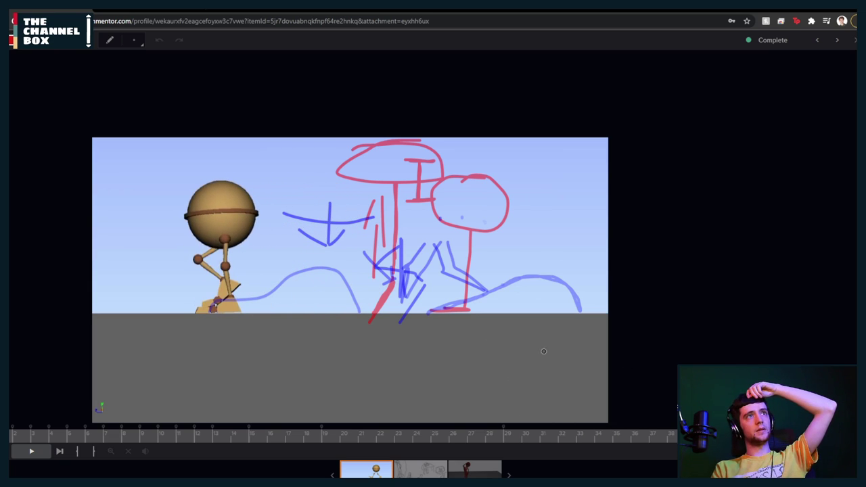
pyautogui.moveTo(145, 214)
pyautogui.mouseDown()
pyautogui.moveTo(305, 223)
pyautogui.moveTo(304, 259)
pyautogui.mouseUp()
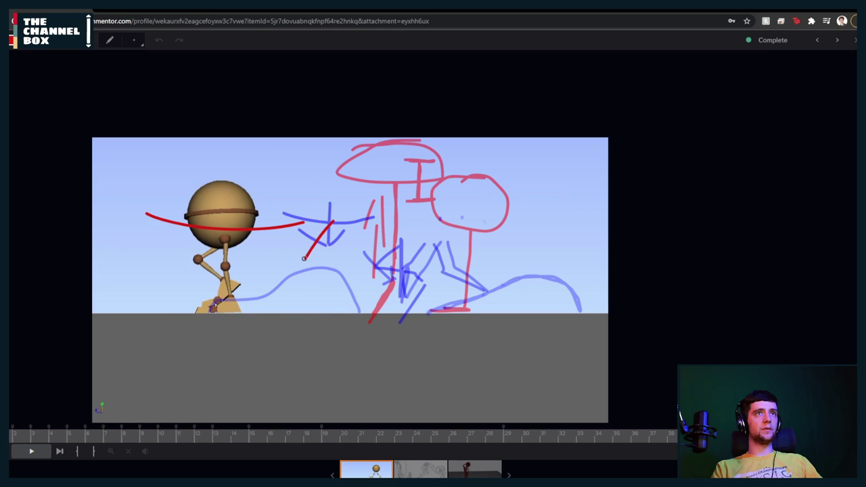
pyautogui.moveTo(315, 210); pyautogui.dragTo(260, 211)
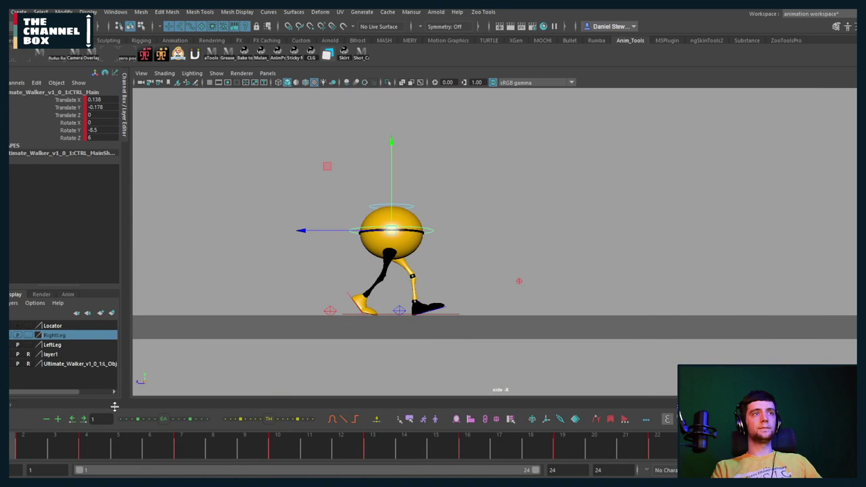
# Switch back to Maya, scrub to frame 11 and play the walk in the side view to review the poses
pyautogui.moveTo(16, 448); pyautogui.dragTo(290, 442)
pyautogui.press('F5')
pyautogui.hotkey('alt', 'v')
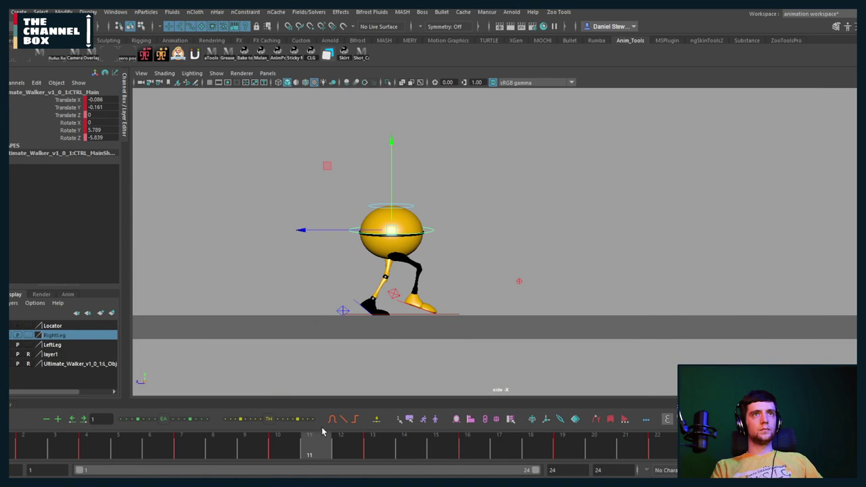
pyautogui.hotkey('alt', 'v')
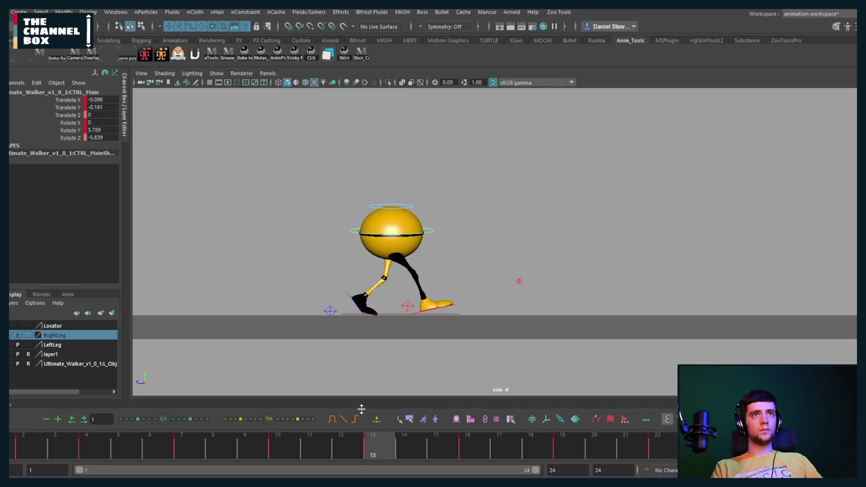
pyautogui.hotkey('alt', 'v')
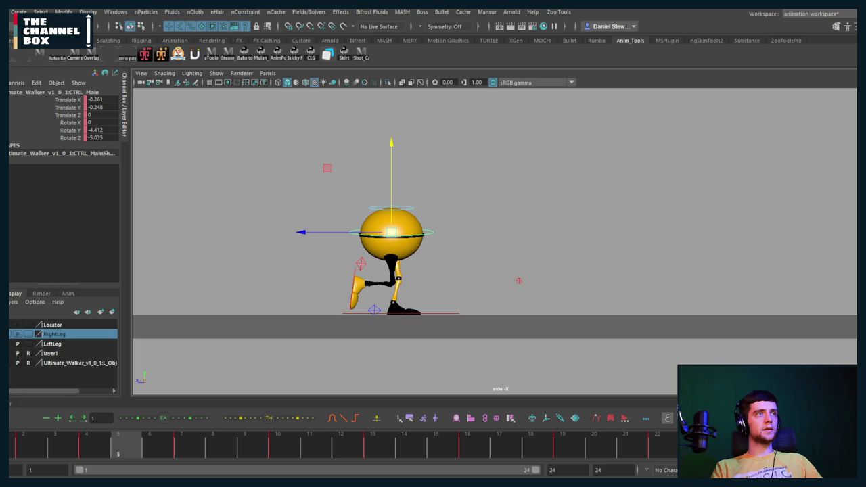
# In the perspective view, lower the main body control's Translate X key at frame 10 to -0.197 and play the walk
pyautogui.click(10, 404)
pyautogui.click(24, 369)
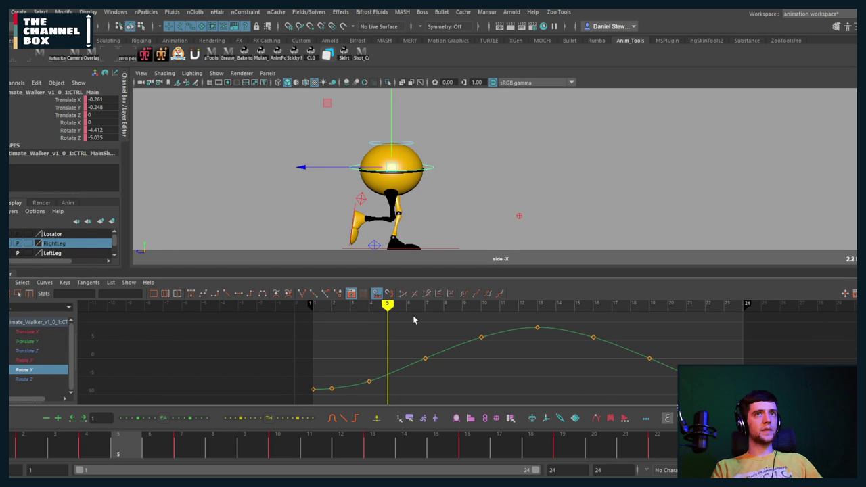
pyautogui.press('space')
pyautogui.moveTo(424, 194); pyautogui.dragTo(425, 168)
pyautogui.keyDown('alt'); pyautogui.moveTo(433, 190); pyautogui.dragTo(336, 187); pyautogui.keyUp('alt')
pyautogui.click(25, 331)
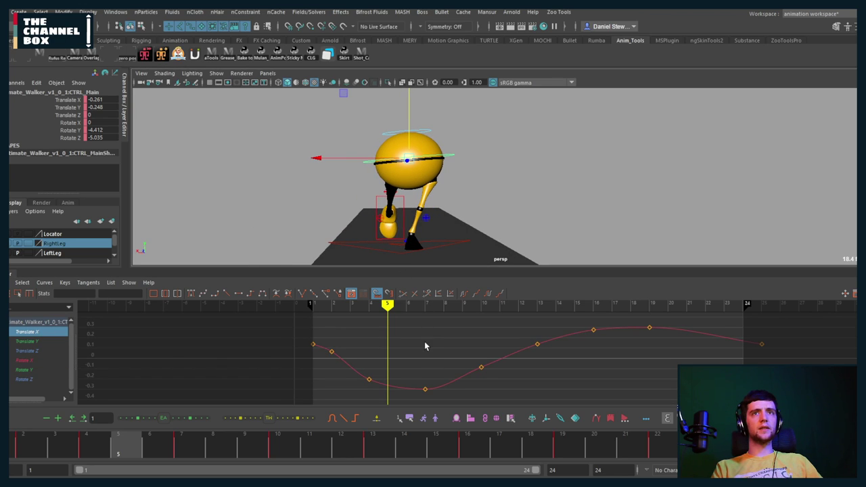
pyautogui.keyDown('alt'); pyautogui.moveTo(424, 343); pyautogui.dragTo(382, 345, button='middle'); pyautogui.keyUp('alt')
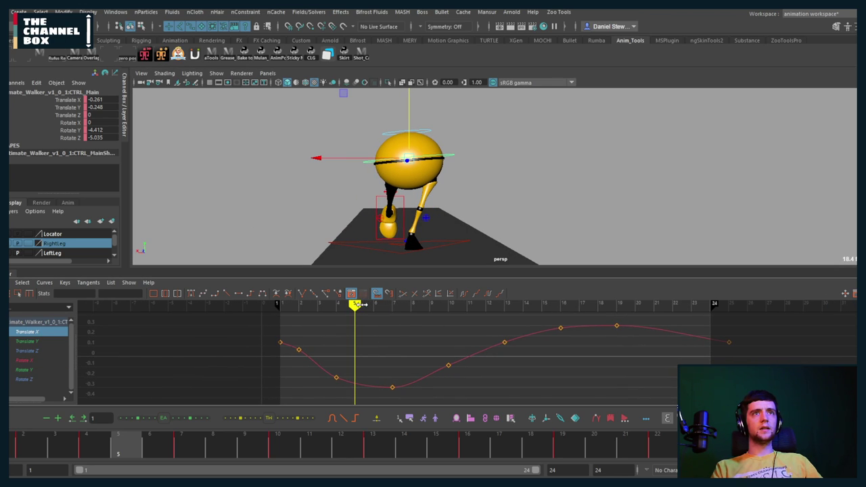
pyautogui.moveTo(362, 306)
pyautogui.mouseDown()
pyautogui.moveTo(588, 306)
pyautogui.moveTo(442, 346)
pyautogui.mouseUp()
pyautogui.click(448, 365)
pyautogui.moveTo(460, 371); pyautogui.dragTo(459, 384, button='middle')
pyautogui.click(458, 384)
pyautogui.hotkey('alt', 'v')
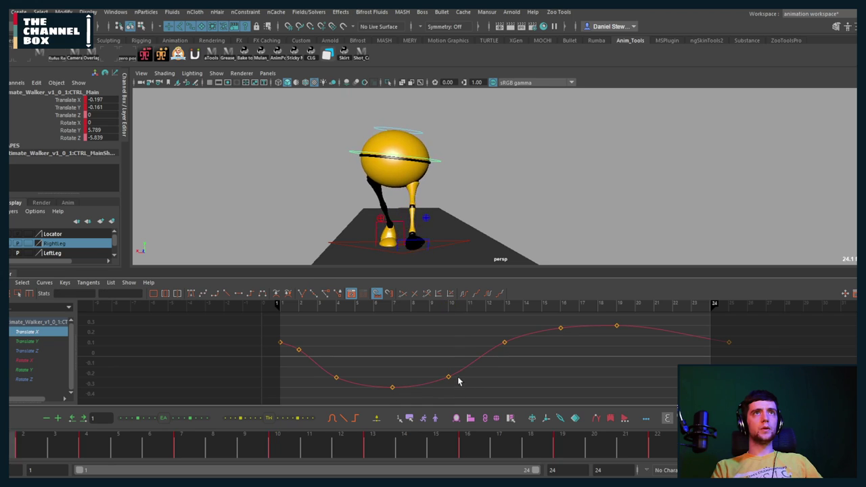
# Play the walk, then copy the main body control's Translate X keys from frames 7 to 19 and paste them at frame 19
pyautogui.hotkey('alt', 'v')
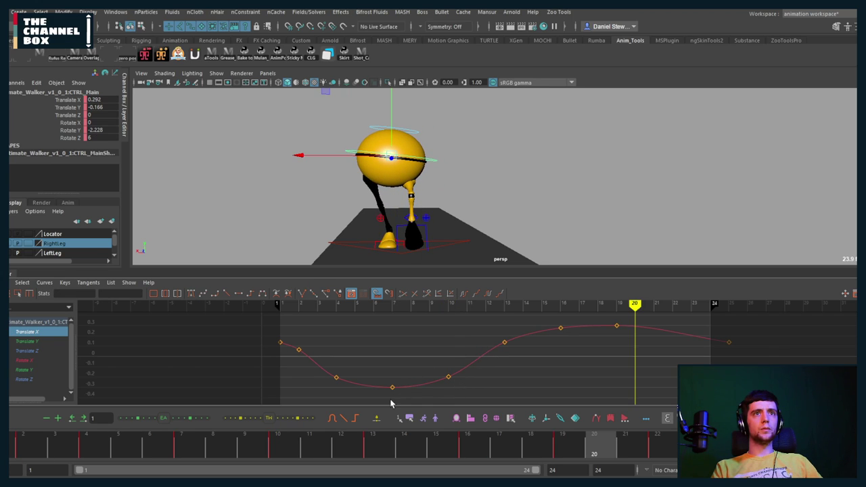
pyautogui.click(392, 306)
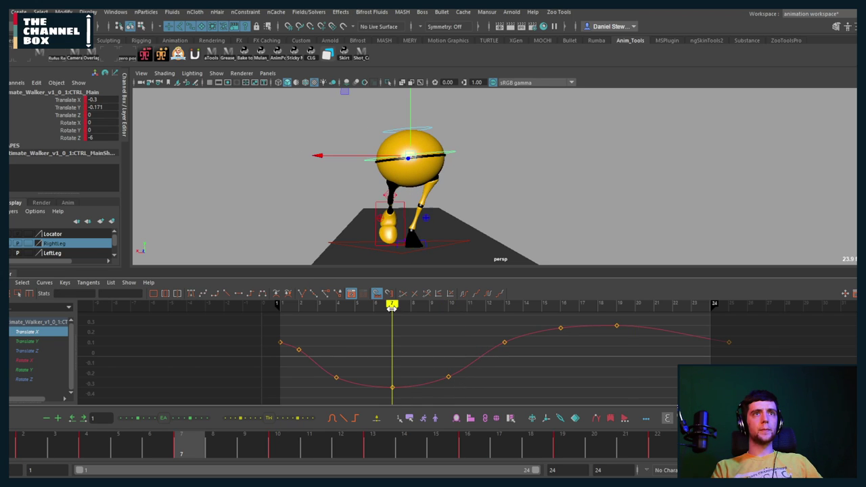
pyautogui.click(617, 305)
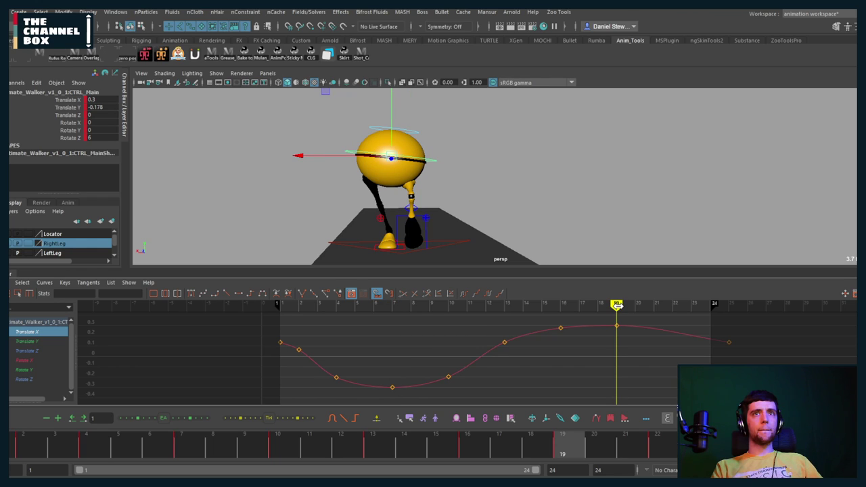
pyautogui.moveTo(383, 400); pyautogui.dragTo(625, 322)
pyautogui.click(769, 333)
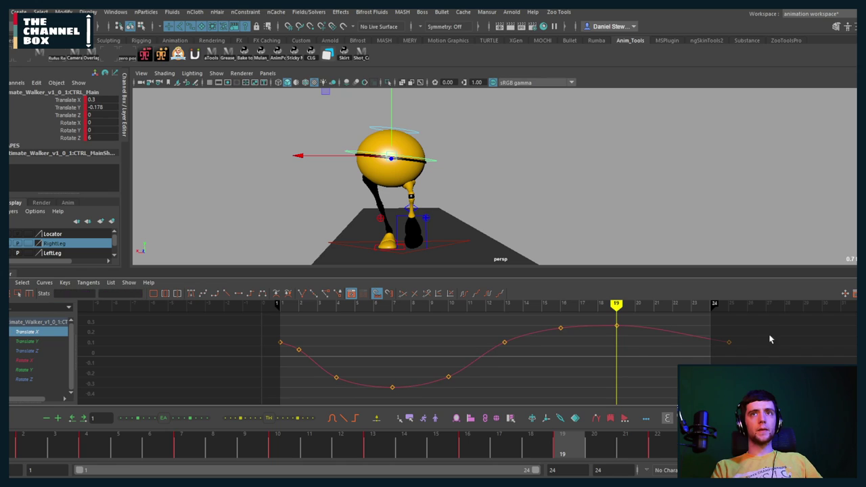
pyautogui.moveTo(768, 333); pyautogui.dragTo(711, 365)
pyautogui.hotkey('ctrl', 'v')
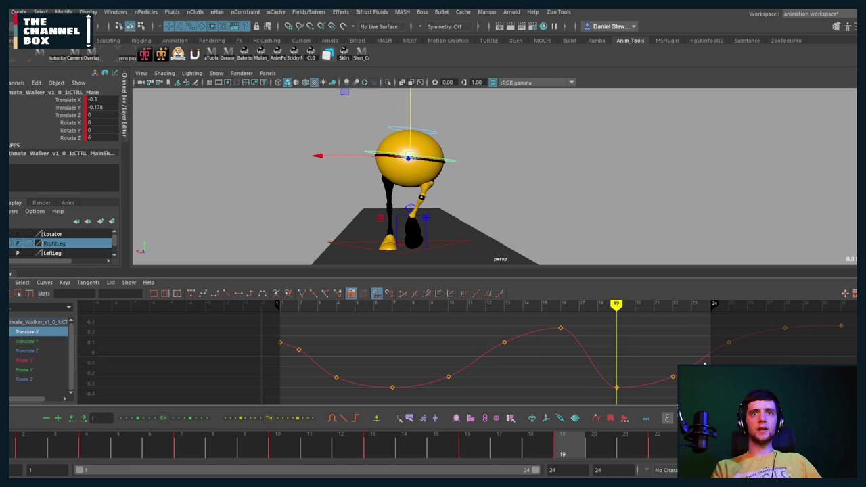
# Invert the pasted Translate X keys from frame 19 to 31 by multiplying their values by -1
pyautogui.moveTo(606, 405); pyautogui.dragTo(851, 317)
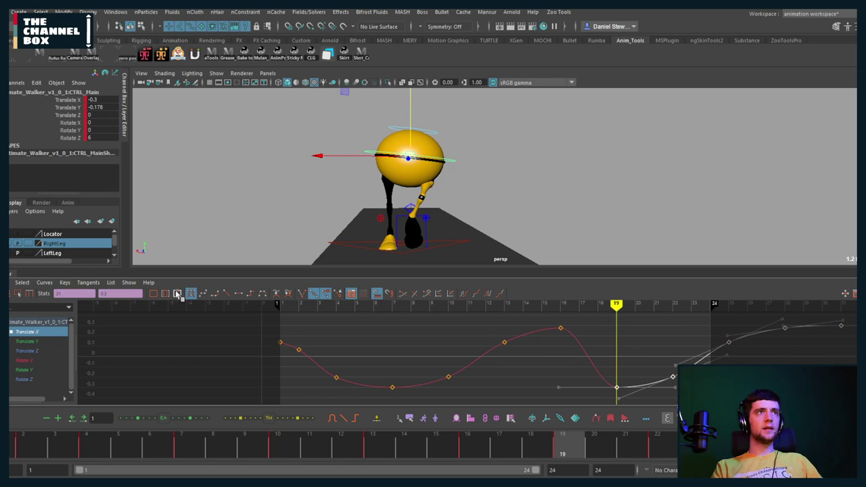
pyautogui.write('*=-1')
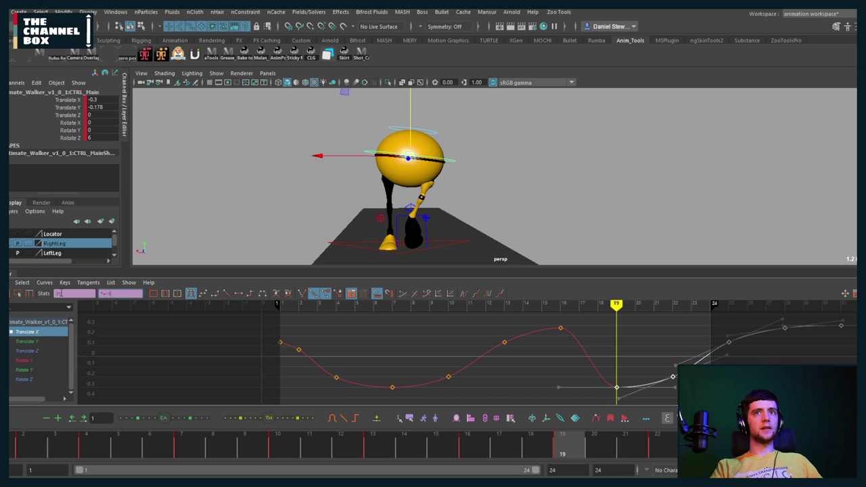
pyautogui.press('Return')
pyautogui.click(543, 368)
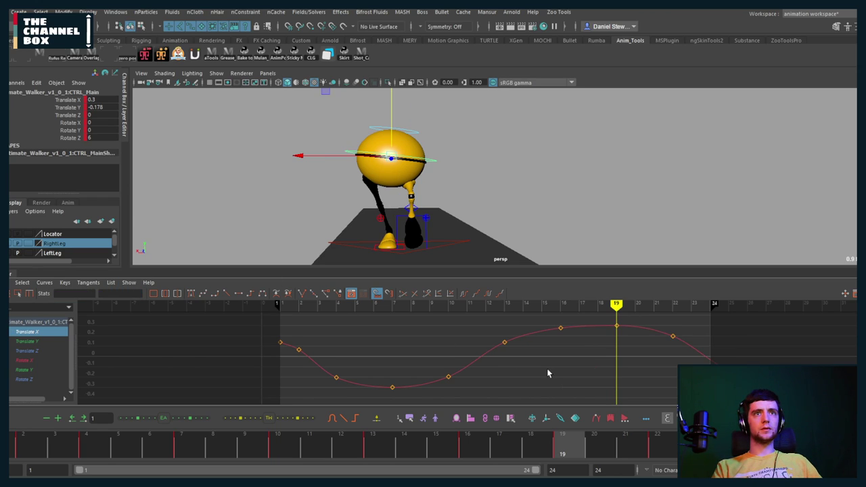
# Copy the Translate X keys from frames 7 to 31, paste them at frame 31, and shift the whole curve back 24 frames
pyautogui.keyDown('alt'); pyautogui.moveTo(546, 368); pyautogui.dragTo(485, 360, button='middle'); pyautogui.keyUp('alt')
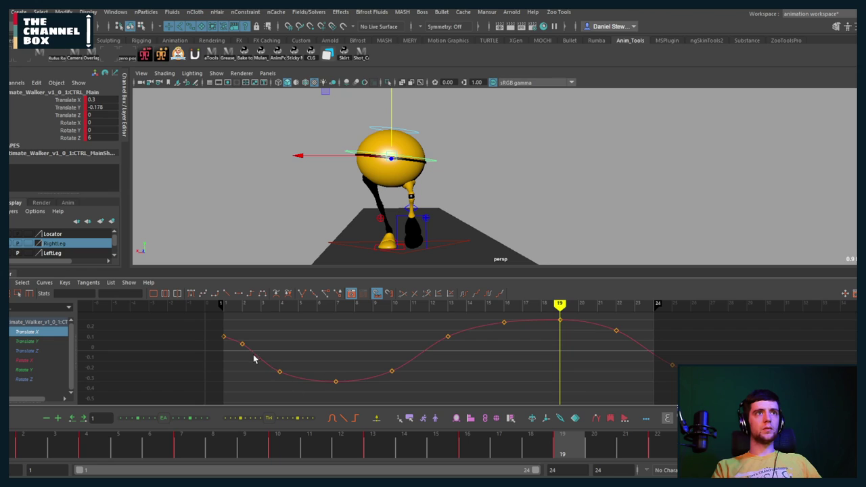
pyautogui.moveTo(322, 400); pyautogui.dragTo(811, 323)
pyautogui.click(786, 305)
pyautogui.click(645, 346)
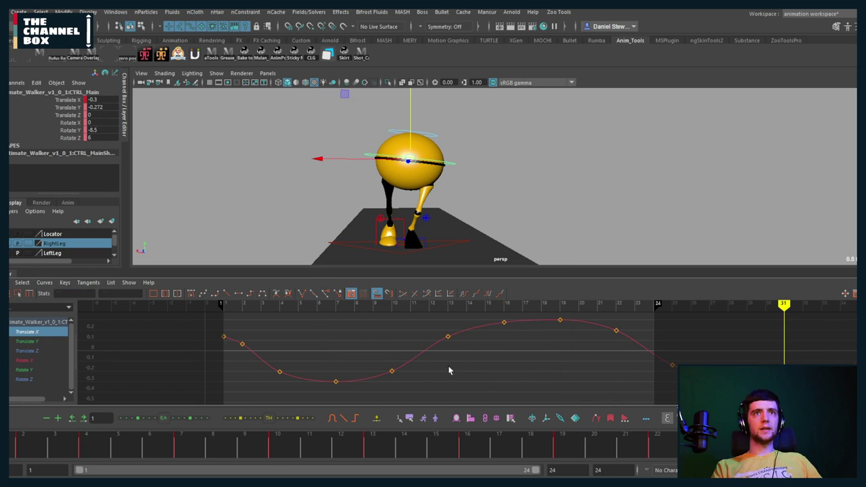
pyautogui.moveTo(473, 323); pyautogui.dragTo(484, 361)
pyautogui.click(560, 304)
pyautogui.scroll(-3, 559, 318)
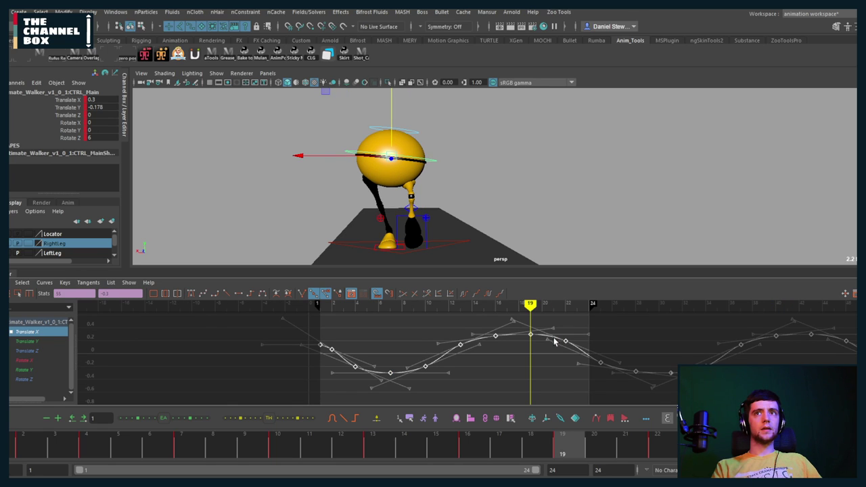
pyautogui.keyDown('shift'); pyautogui.moveTo(561, 363); pyautogui.dragTo(436, 369, button='middle'); pyautogui.keyUp('shift')
pyautogui.click(296, 376)
# Delete the surplus Translate X keys before frame 1 and after frame 25
pyautogui.scroll(-3, 295, 375)
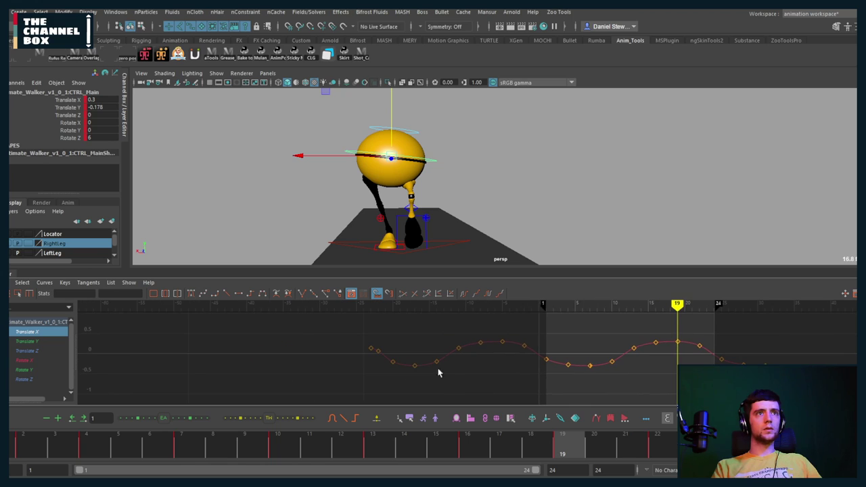
pyautogui.moveTo(314, 328); pyautogui.dragTo(537, 392)
pyautogui.press('Delete')
pyautogui.moveTo(821, 325); pyautogui.dragTo(738, 356)
pyautogui.scroll(4, 713, 365)
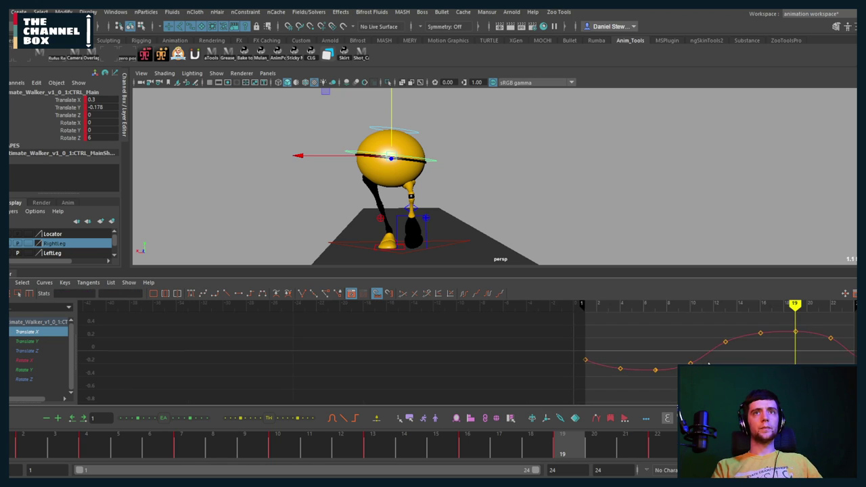
pyautogui.keyDown('alt'); pyautogui.moveTo(713, 365); pyautogui.dragTo(295, 364, button='middle'); pyautogui.keyUp('alt')
# Give the Translate X key at frame 25 linear tangents and play the walk
pyautogui.moveTo(705, 352); pyautogui.dragTo(673, 371)
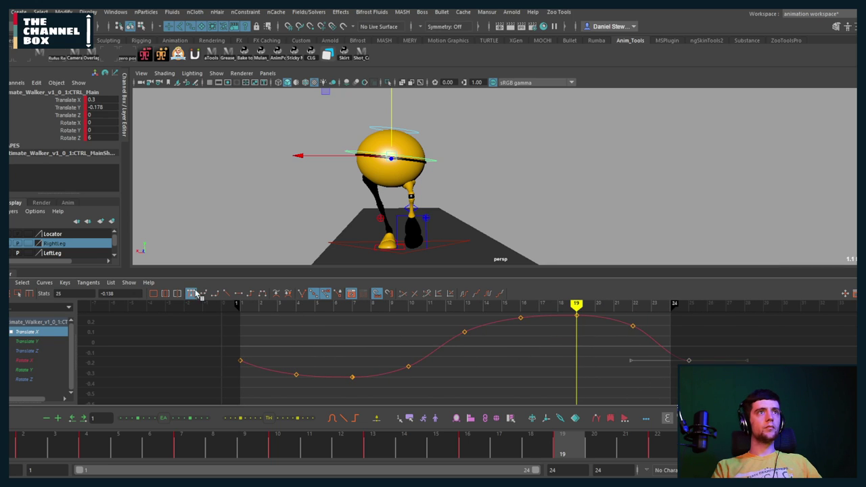
pyautogui.click(226, 294)
pyautogui.click(311, 348)
pyautogui.hotkey('alt', 'v')
pyautogui.hotkey('alt', 'v')
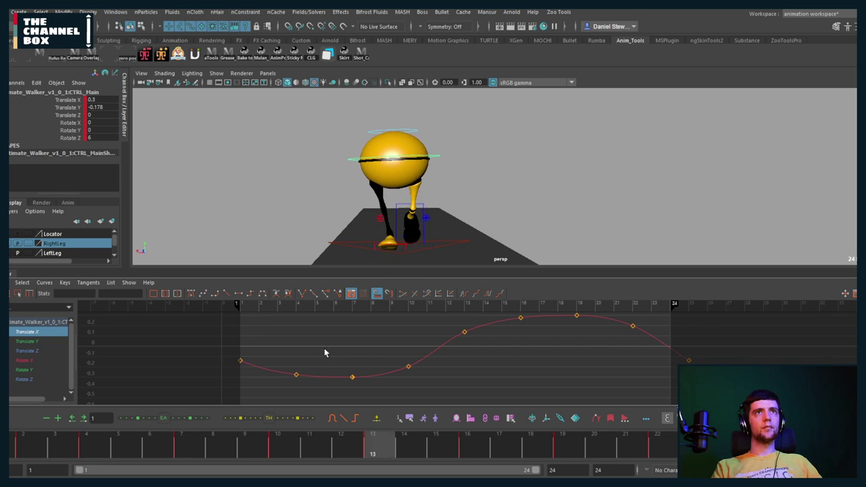
pyautogui.hotkey('alt', 'v')
# Compare the main control's Rotate Z and Translate X curves around the cycle start while scrubbing and playing the walk
pyautogui.click(26, 379)
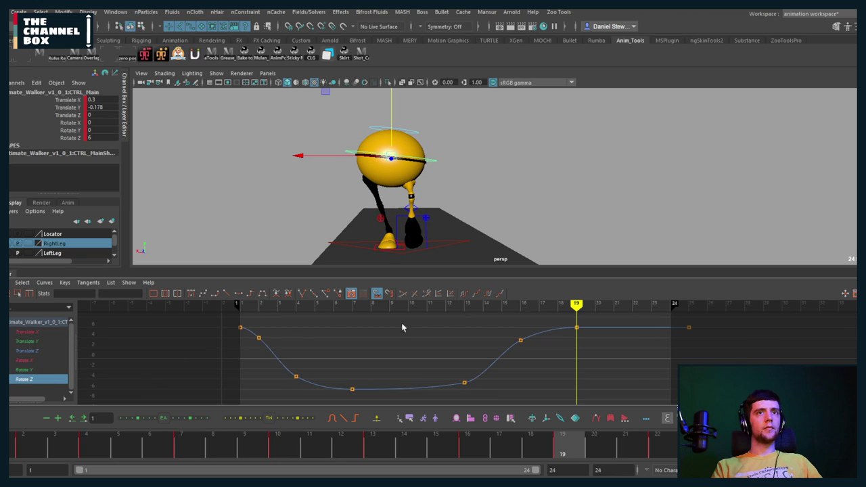
pyautogui.moveTo(256, 306); pyautogui.dragTo(202, 305)
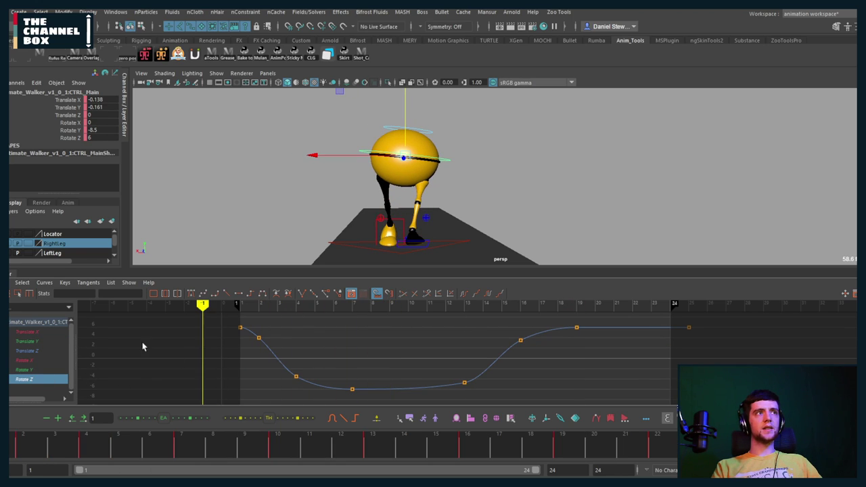
pyautogui.click(31, 332)
pyautogui.moveTo(320, 397); pyautogui.dragTo(321, 397)
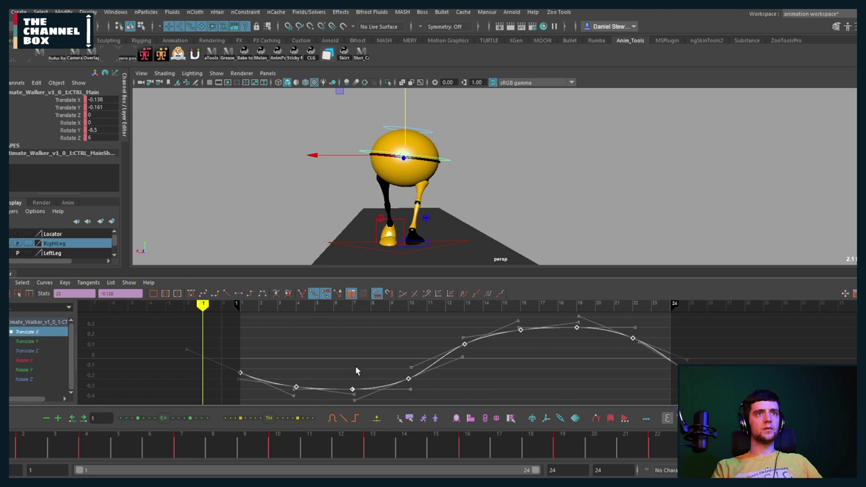
pyautogui.click(360, 396)
pyautogui.moveTo(260, 304)
pyautogui.mouseDown()
pyautogui.moveTo(332, 305)
pyautogui.moveTo(277, 305)
pyautogui.mouseUp()
pyautogui.click(20, 379)
pyautogui.hotkey('alt', 'shift', 'v')
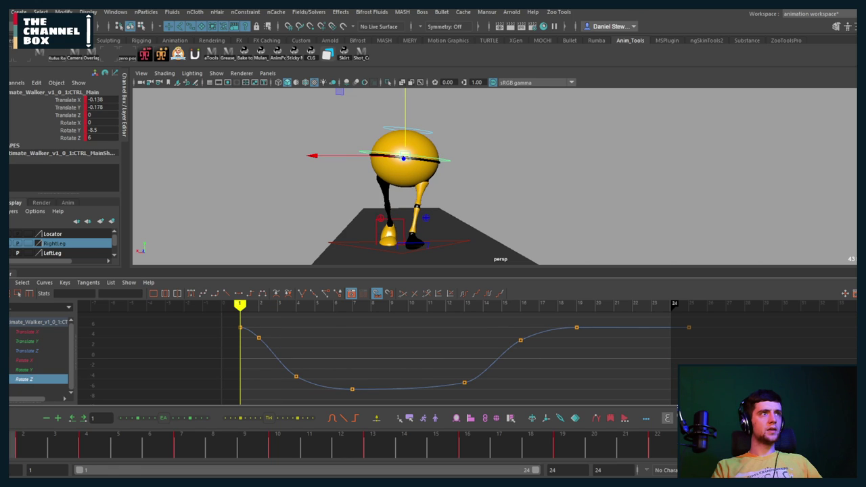
pyautogui.click(22, 332)
pyautogui.hotkey('alt', 'v')
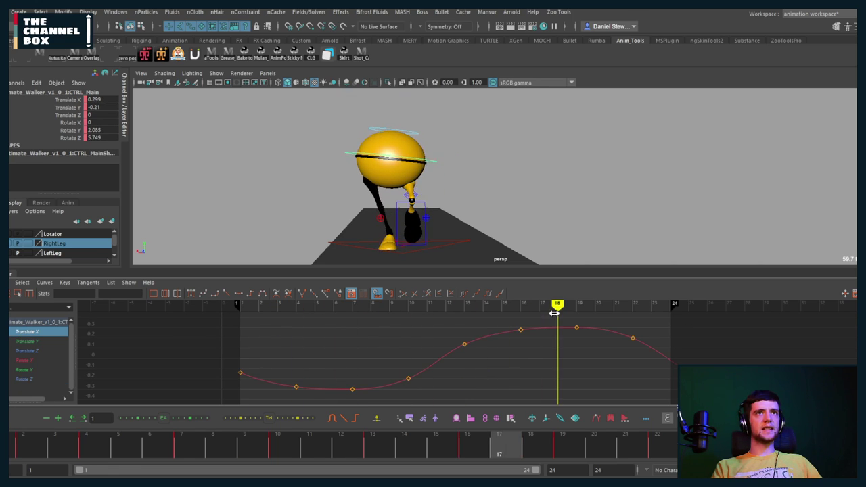
# Move the main control's Rotate Z key from frame 7 to frame 9 and scrub ahead to frame 18
pyautogui.click(20, 379)
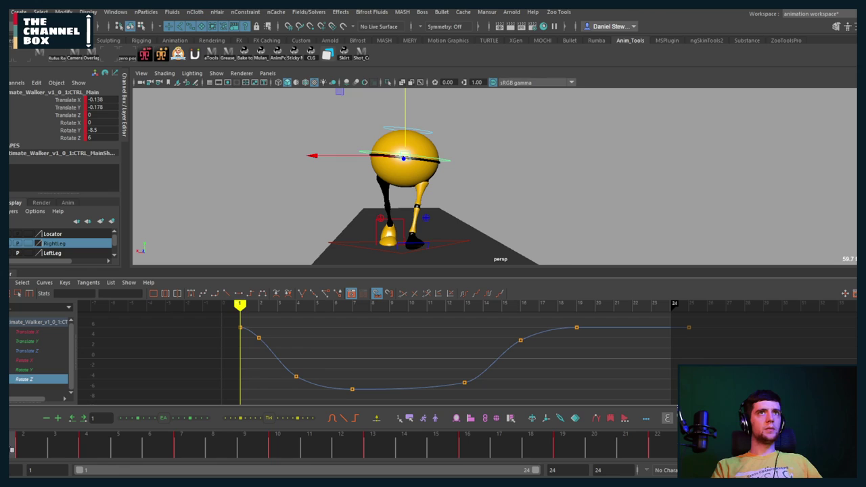
pyautogui.moveTo(12, 449)
pyautogui.mouseDown()
pyautogui.moveTo(163, 433)
pyautogui.moveTo(187, 441)
pyautogui.moveTo(265, 438)
pyautogui.mouseUp()
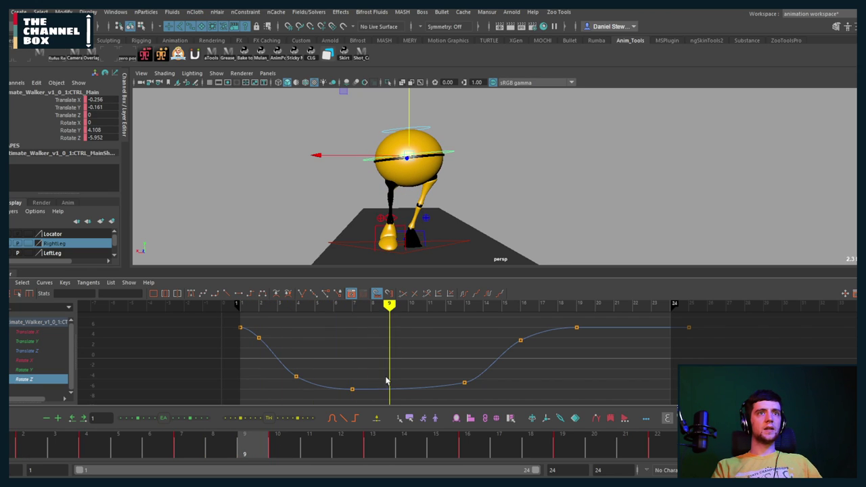
pyautogui.moveTo(353, 389); pyautogui.dragTo(396, 373)
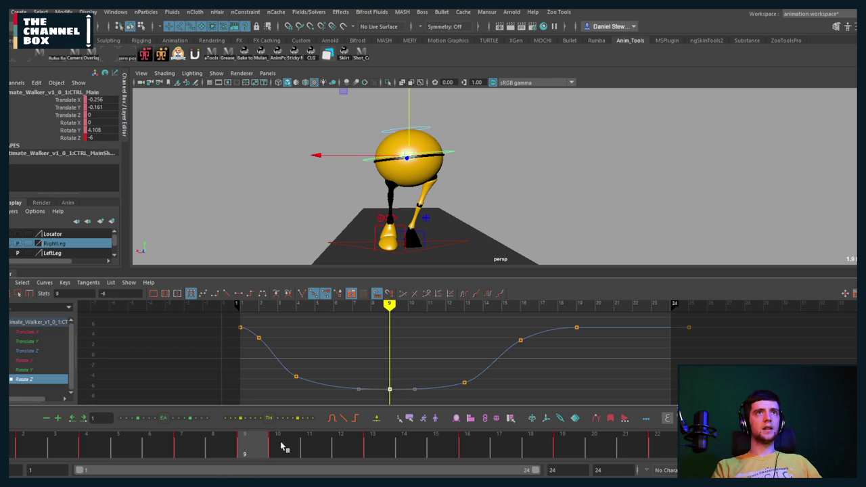
pyautogui.moveTo(283, 447); pyautogui.dragTo(539, 438)
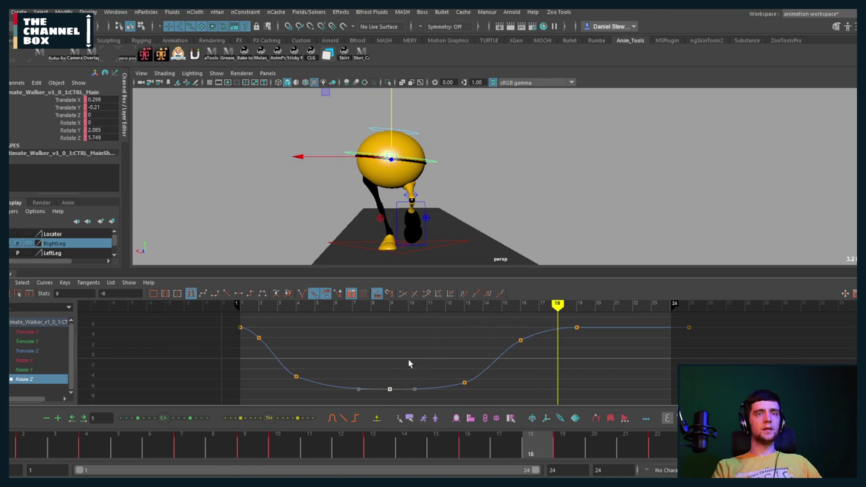
# Copy the Rotate Z keys at frames 4, 9 and 13, paste them at frame 19, and delete the old frame 25 key
pyautogui.click(408, 359)
pyautogui.keyDown('alt'); pyautogui.moveTo(408, 359); pyautogui.dragTo(393, 354, button='middle'); pyautogui.keyUp('alt')
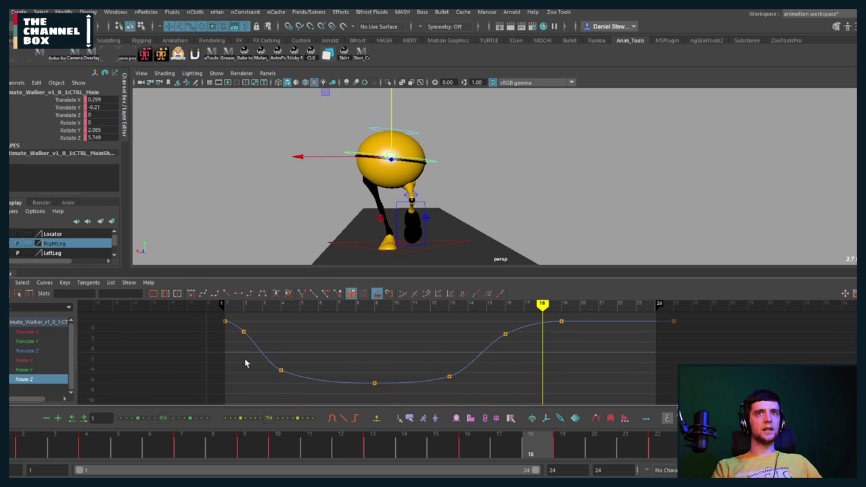
pyautogui.moveTo(245, 364); pyautogui.dragTo(483, 400)
pyautogui.keyDown('alt'); pyautogui.moveTo(545, 358); pyautogui.dragTo(527, 375, button='middle'); pyautogui.keyUp('alt')
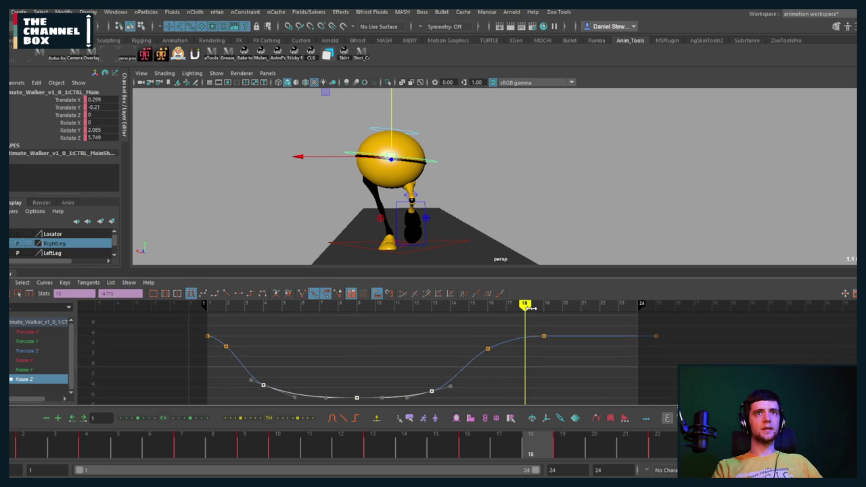
pyautogui.moveTo(531, 309); pyautogui.dragTo(548, 311)
pyautogui.hotkey('ctrl', 'v')
pyautogui.moveTo(657, 327); pyautogui.dragTo(666, 343)
pyautogui.press('Delete')
# Invert the pasted Rotate Z keys from frame 19 to 28 by multiplying their values by -1
pyautogui.moveTo(755, 343); pyautogui.dragTo(507, 399)
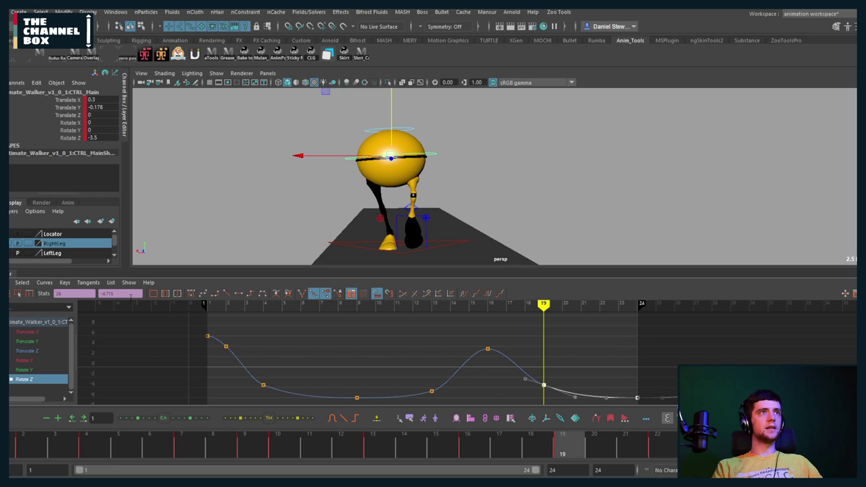
pyautogui.write('*=-1')
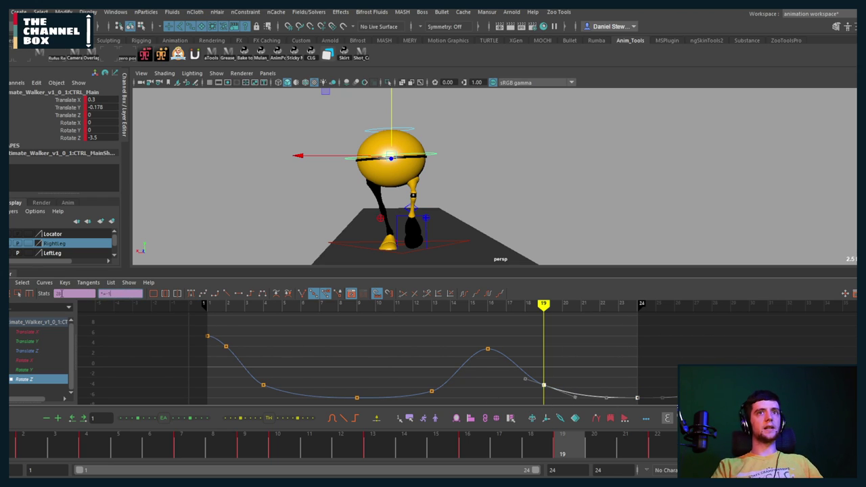
pyautogui.press('Return')
pyautogui.keyDown('alt'); pyautogui.moveTo(521, 390); pyautogui.dragTo(509, 385, button='middle'); pyautogui.keyUp('alt')
pyautogui.hotkey('shift', 'f')
pyautogui.click(508, 372)
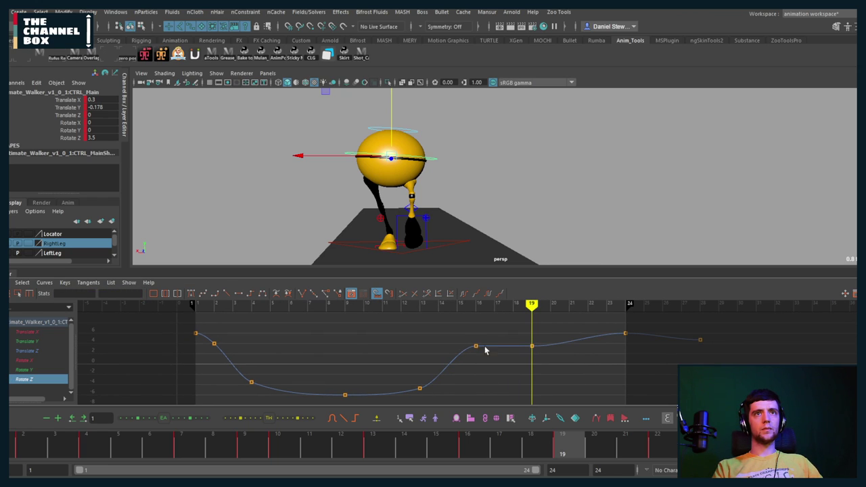
# Delete the Rotate Z key at frame 16
pyautogui.moveTo(484, 358); pyautogui.dragTo(484, 359)
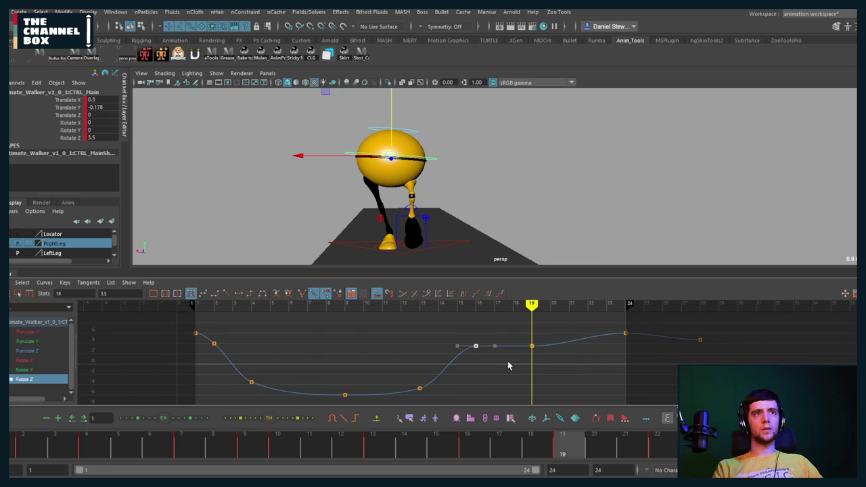
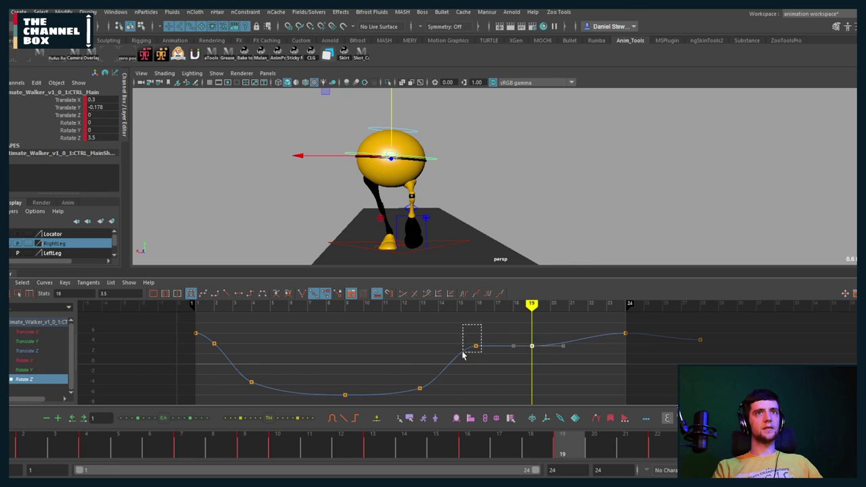
pyautogui.moveTo(463, 354); pyautogui.dragTo(462, 357)
pyautogui.press('Delete')
# Check the timing and values of the Rotate Z keys at frames 24, 9, 13 and 28 against each other
pyautogui.keyDown('alt'); pyautogui.moveTo(482, 366); pyautogui.dragTo(528, 360, button='middle'); pyautogui.keyUp('alt')
pyautogui.moveTo(606, 319); pyautogui.dragTo(648, 334)
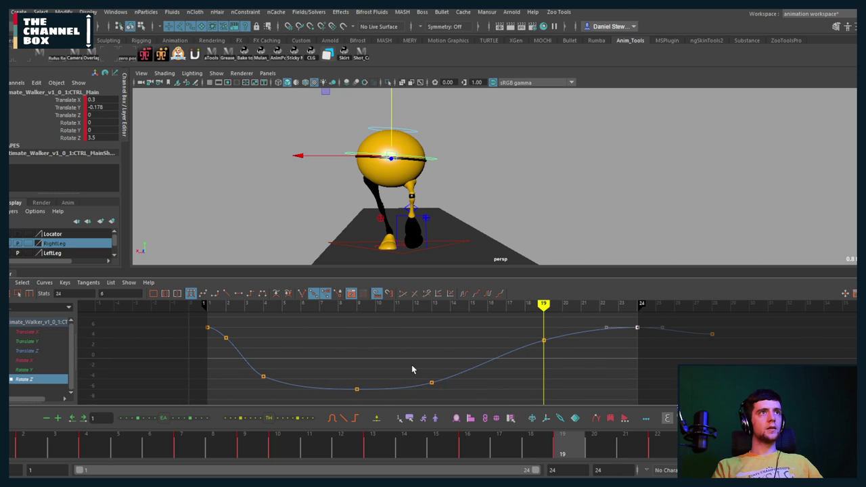
pyautogui.moveTo(346, 407); pyautogui.dragTo(343, 404)
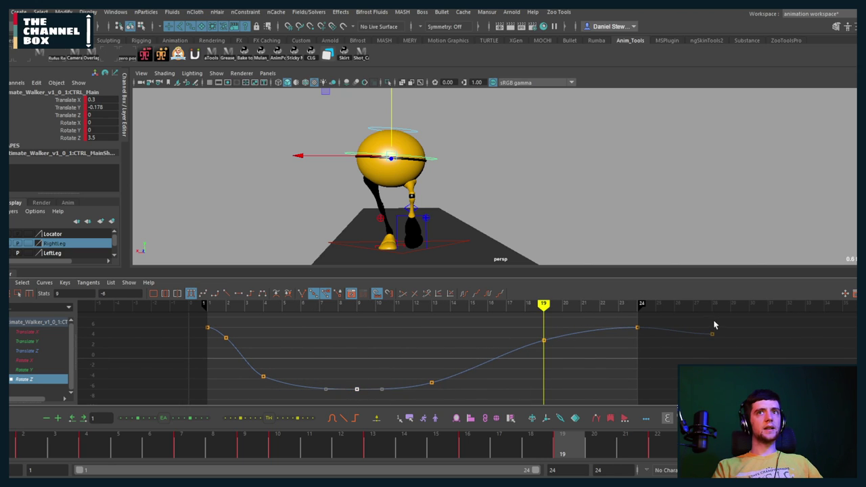
pyautogui.moveTo(444, 395); pyautogui.dragTo(445, 393)
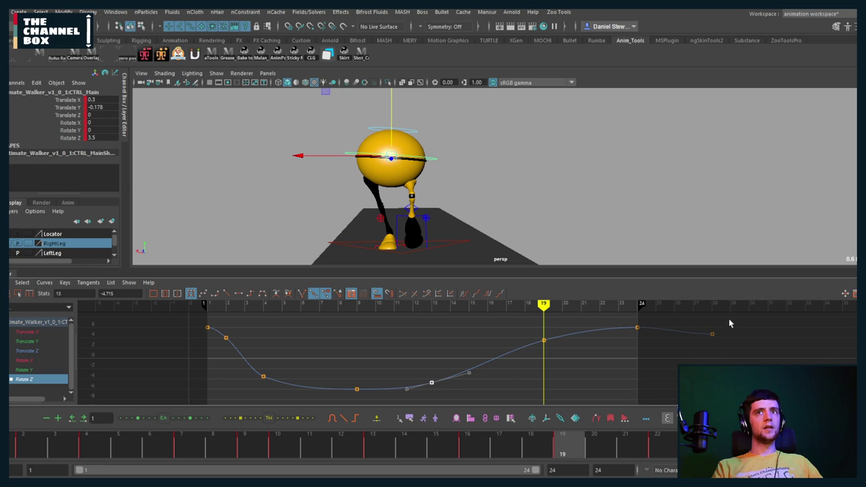
pyautogui.moveTo(682, 363); pyautogui.dragTo(682, 362)
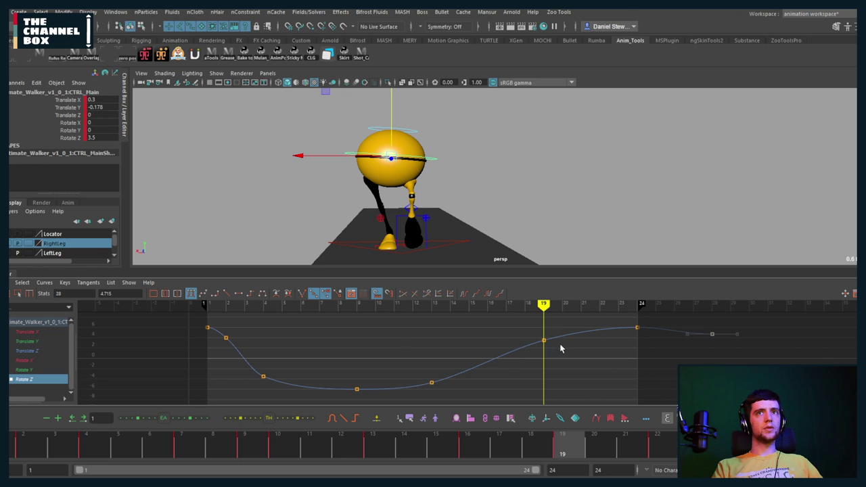
# Copy the Rotate Z keys from frame 9 to 28 and paste them at frame 24
pyautogui.keyDown('alt'); pyautogui.moveTo(560, 344); pyautogui.dragTo(553, 351, button='middle'); pyautogui.keyUp('alt')
pyautogui.hotkey('alt', 'v')
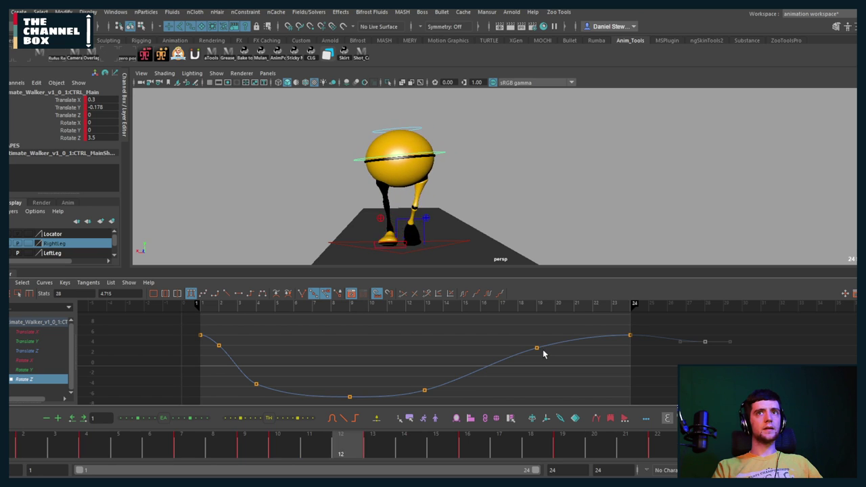
pyautogui.press('Escape')
pyautogui.moveTo(548, 359)
pyautogui.keyDown('alt'); pyautogui.mouseDown(button='right')
pyautogui.moveTo(518, 360)
pyautogui.moveTo(537, 358)
pyautogui.mouseUp(button='right'); pyautogui.keyUp('alt')
pyautogui.click(533, 360)
pyautogui.keyDown('alt'); pyautogui.moveTo(523, 363); pyautogui.dragTo(512, 360, button='middle'); pyautogui.keyUp('alt')
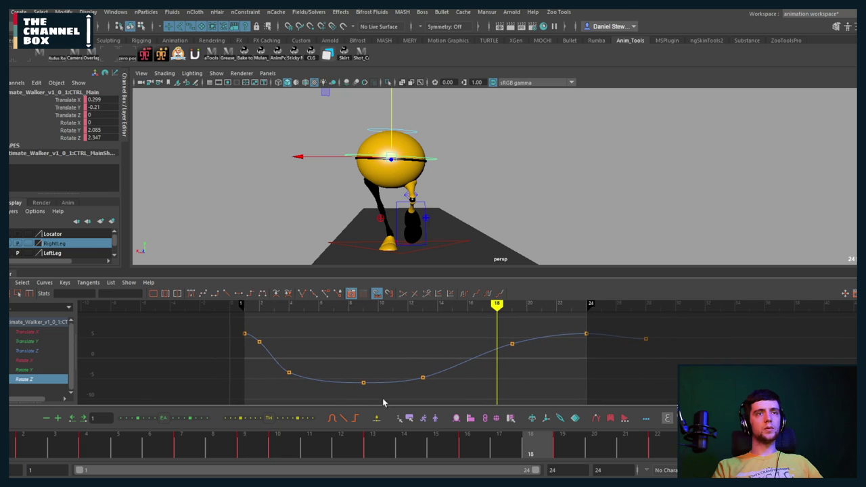
pyautogui.moveTo(373, 395); pyautogui.dragTo(709, 315)
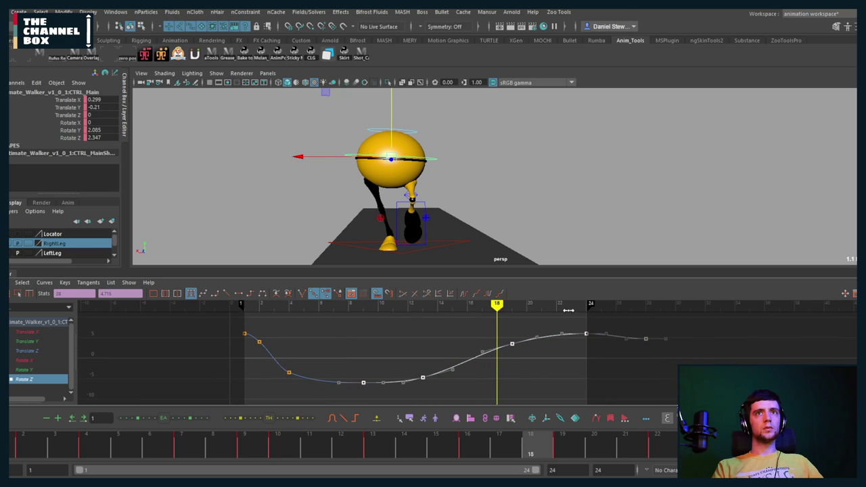
pyautogui.click(586, 305)
pyautogui.hotkey('ctrl', 'v')
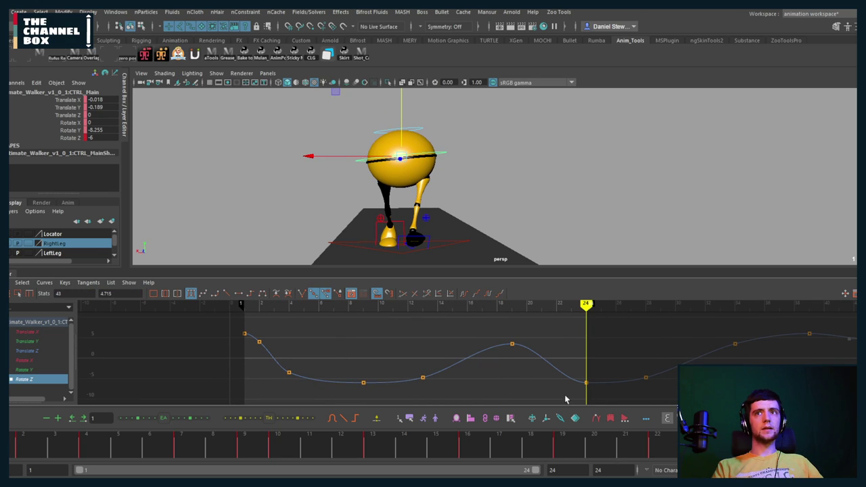
# Invert the values of the pasted Rotate Z keys from frame 24 to 43
pyautogui.moveTo(565, 399); pyautogui.dragTo(839, 326)
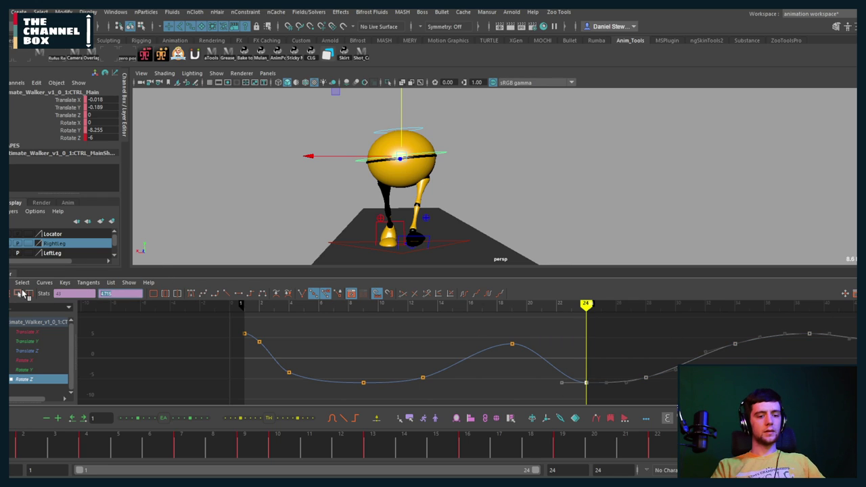
pyautogui.click(22, 292)
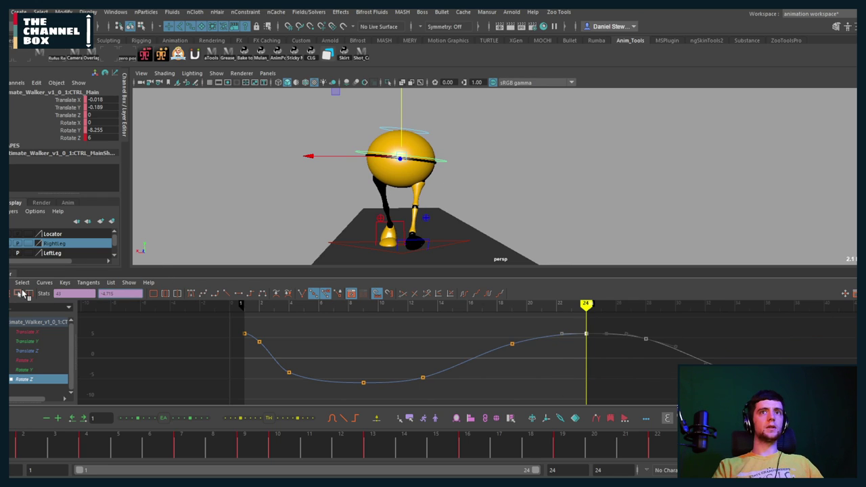
pyautogui.click(464, 374)
# Copy the Rotate Z keys from frame 9 to 43 and paste them at frame 39 to extend the wave
pyautogui.scroll(-3, 517, 382)
pyautogui.keyDown('alt'); pyautogui.moveTo(518, 382); pyautogui.dragTo(496, 379, button='middle'); pyautogui.keyUp('alt')
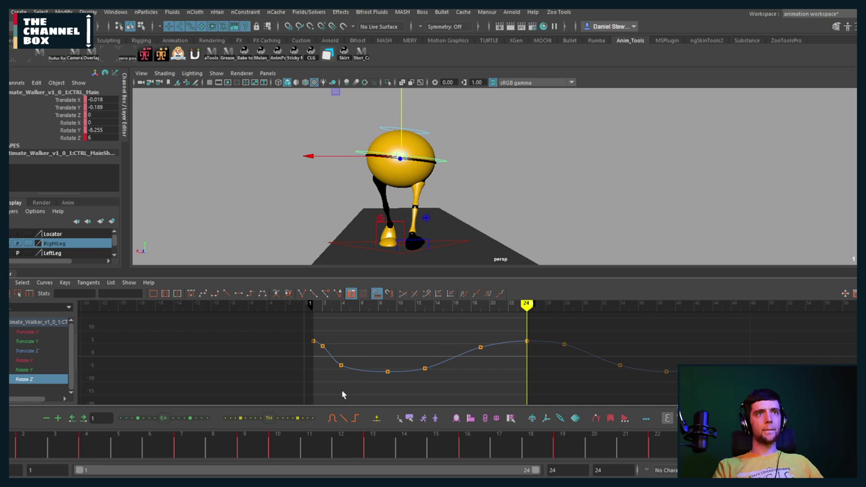
pyautogui.moveTo(333, 393); pyautogui.dragTo(748, 331)
pyautogui.moveTo(361, 398); pyautogui.dragTo(784, 327)
pyautogui.click(666, 305)
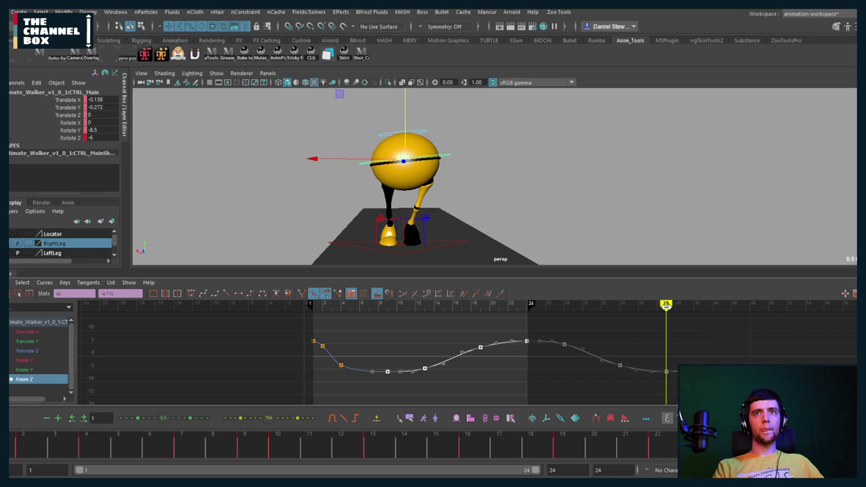
pyautogui.click(645, 341)
pyautogui.scroll(-3, 476, 365)
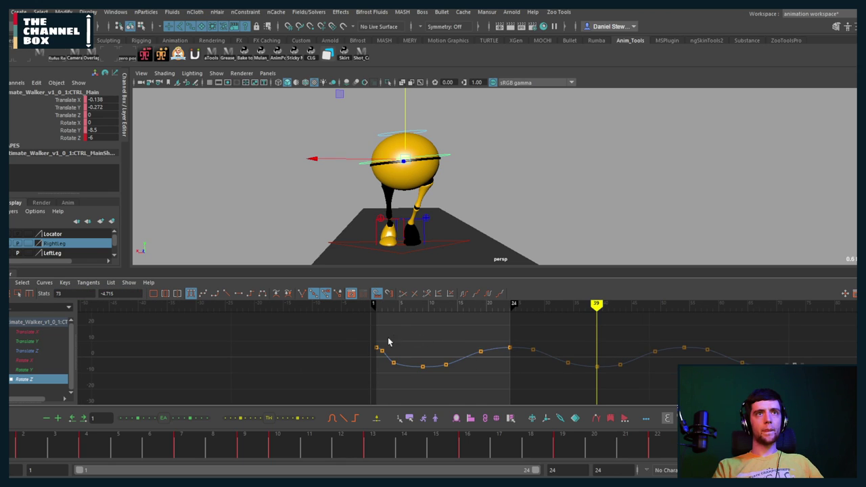
# Shift the Rotate Z keys 30 frames earlier so the positive peak at frame 54 lands on frame 24
pyautogui.moveTo(319, 327); pyautogui.dragTo(677, 372)
pyautogui.moveTo(468, 303); pyautogui.dragTo(512, 305)
pyautogui.keyDown('shift'); pyautogui.moveTo(595, 349); pyautogui.dragTo(420, 347, button='middle'); pyautogui.keyUp('shift')
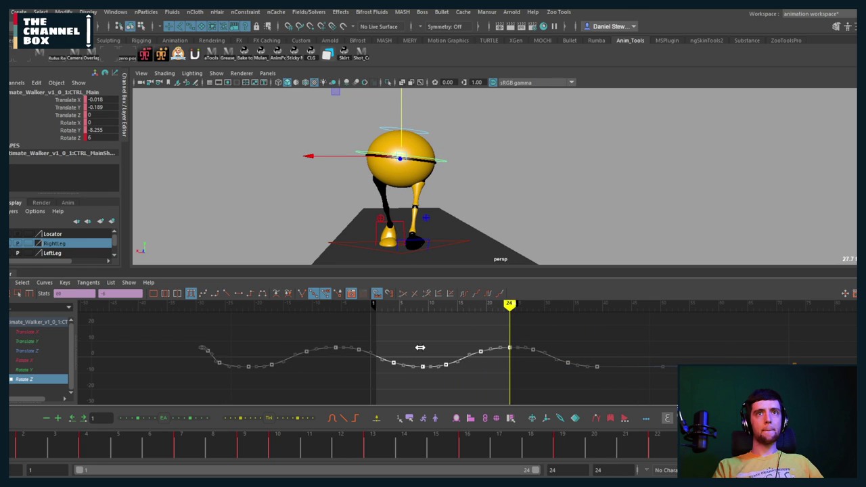
pyautogui.moveTo(843, 324); pyautogui.dragTo(570, 323)
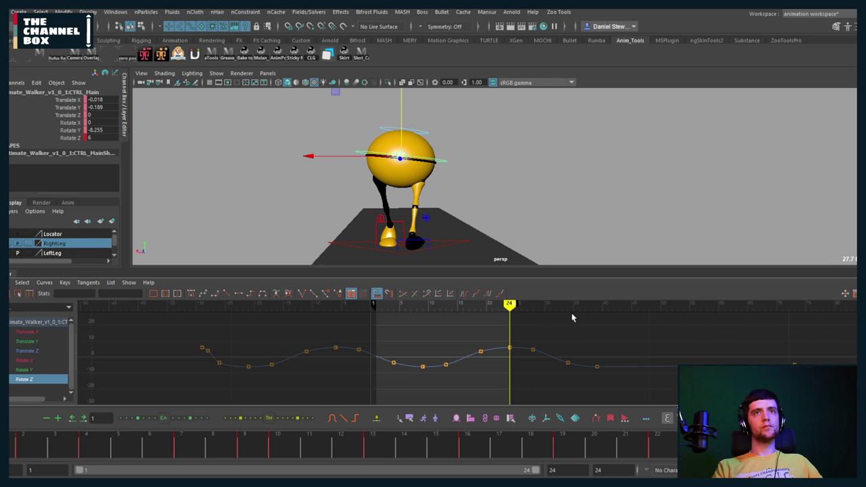
pyautogui.hotkey('ctrl', 'z')
pyautogui.keyDown('shift'); pyautogui.moveTo(625, 343); pyautogui.dragTo(448, 340, button='middle'); pyautogui.keyUp('shift')
# Delete the surplus Rotate Z keys after frame 28 and before frame -2
pyautogui.moveTo(829, 332); pyautogui.dragTo(545, 398)
pyautogui.press('Delete')
pyautogui.moveTo(153, 322); pyautogui.dragTo(347, 397)
pyautogui.press('Delete')
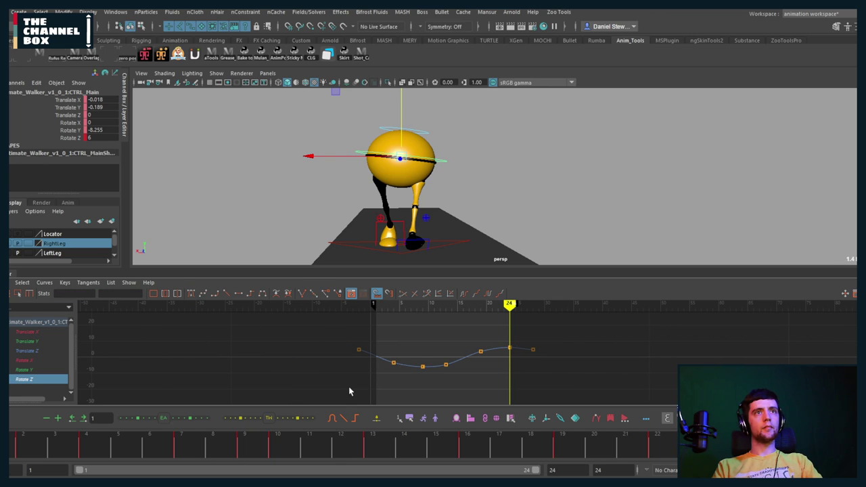
# Play back and scrub the walk cycle in the perspective and side views to check the body's tilt
pyautogui.keyDown('alt'); pyautogui.moveTo(440, 346); pyautogui.dragTo(494, 355, button='middle'); pyautogui.keyUp('alt')
pyautogui.scroll(2, 483, 353)
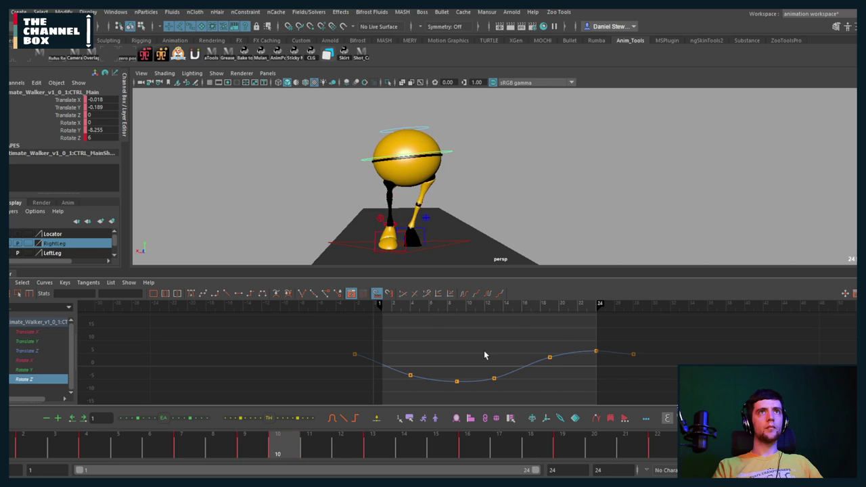
pyautogui.hotkey('alt', 'v')
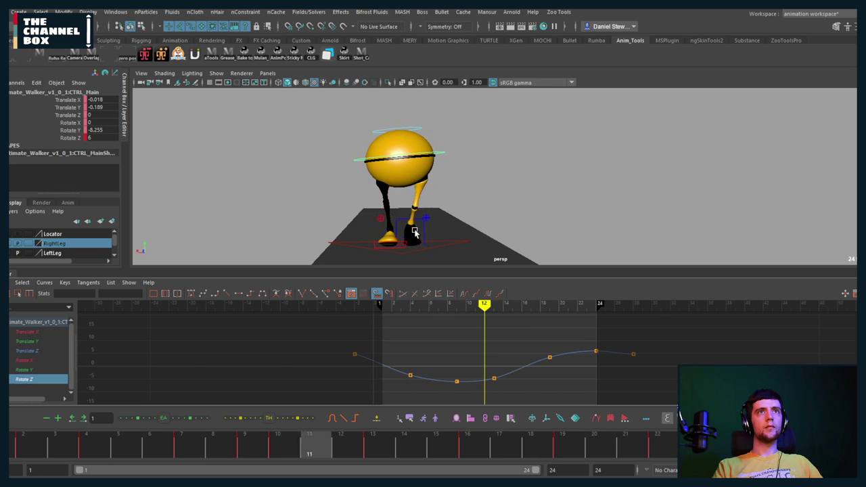
pyautogui.press('space')
pyautogui.moveTo(415, 231); pyautogui.dragTo(389, 221)
pyautogui.press('space')
pyautogui.moveTo(480, 174); pyautogui.dragTo(517, 188)
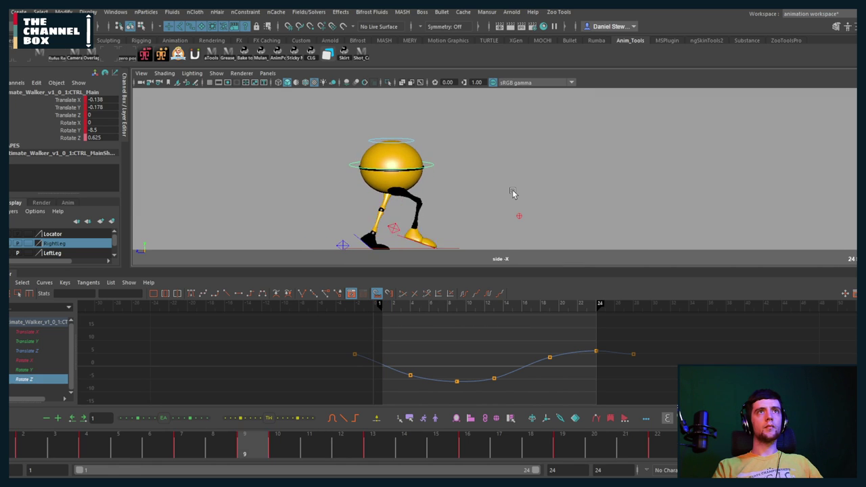
pyautogui.press('space')
pyautogui.moveTo(481, 191); pyautogui.dragTo(476, 175)
pyautogui.press('space')
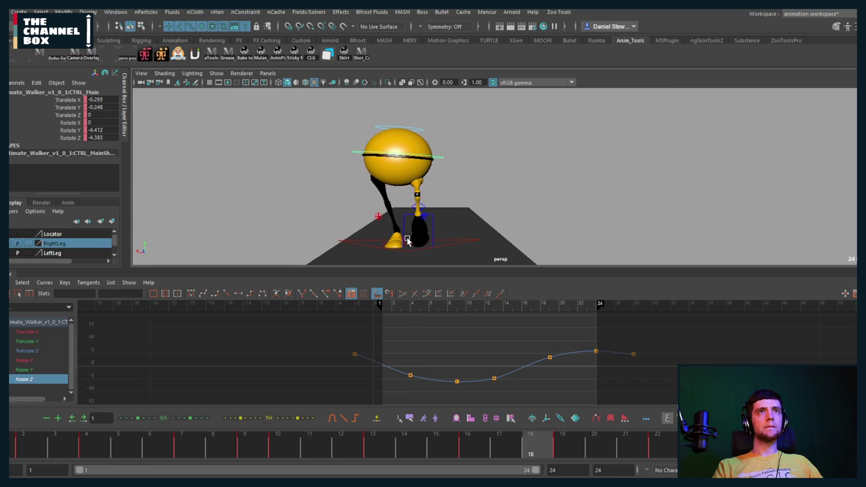
pyautogui.press('Escape')
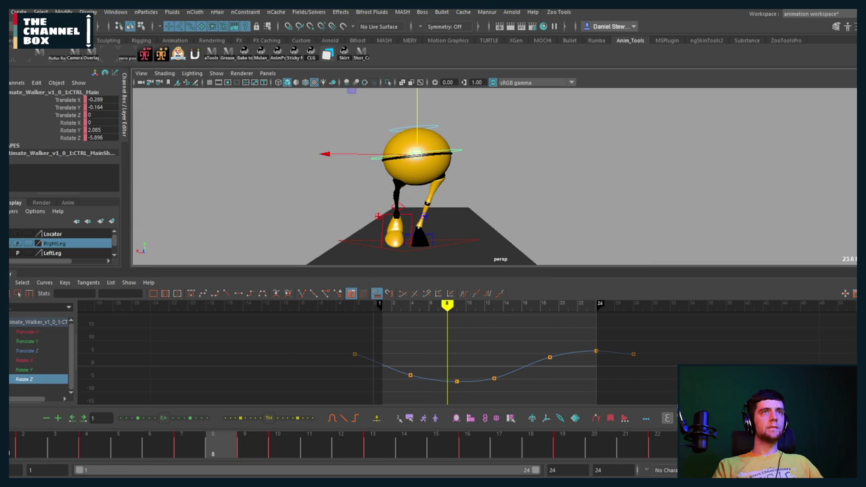
pyautogui.click(14, 446)
pyautogui.moveTo(13, 446); pyautogui.dragTo(300, 439)
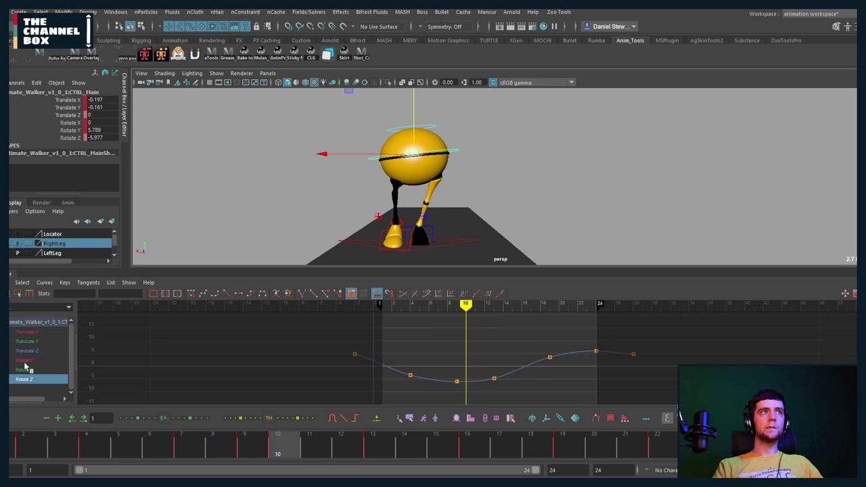
# Copy all the Translate X keys and paste them at frame 25 to repeat the side-to-side cycle
pyautogui.click(31, 332)
pyautogui.press('f')
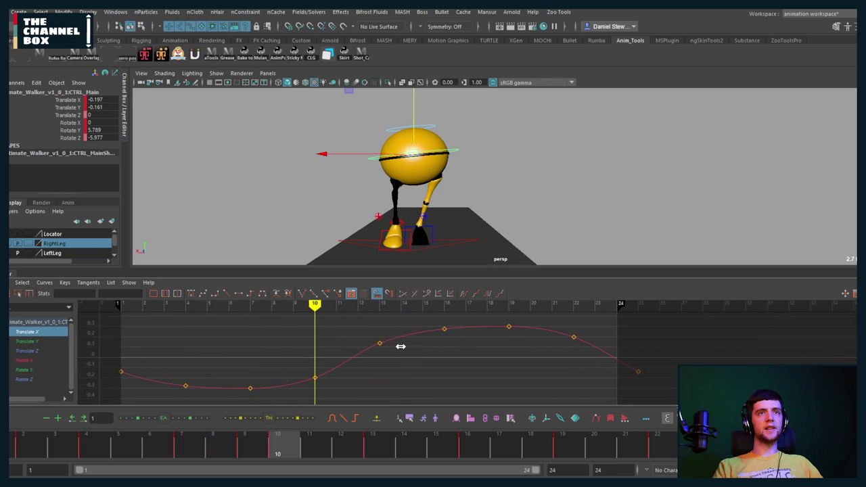
pyautogui.scroll(-2, 374, 345)
pyautogui.moveTo(337, 337); pyautogui.dragTo(324, 392)
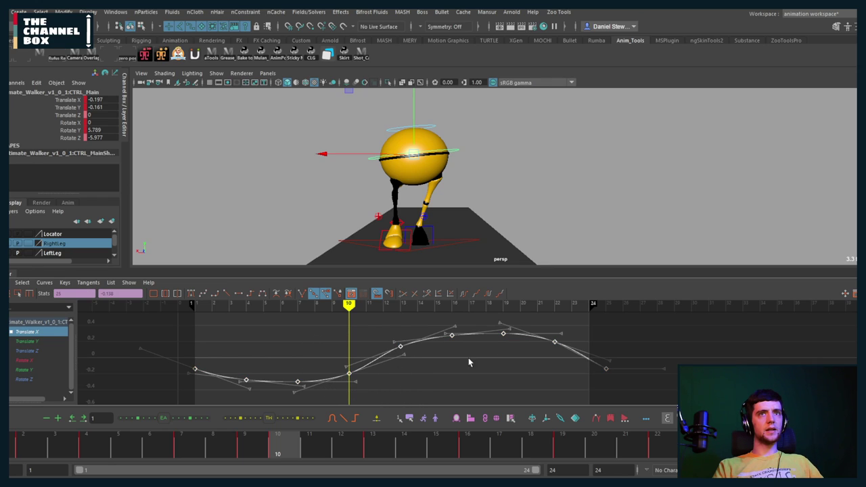
pyautogui.click(611, 306)
pyautogui.click(577, 363)
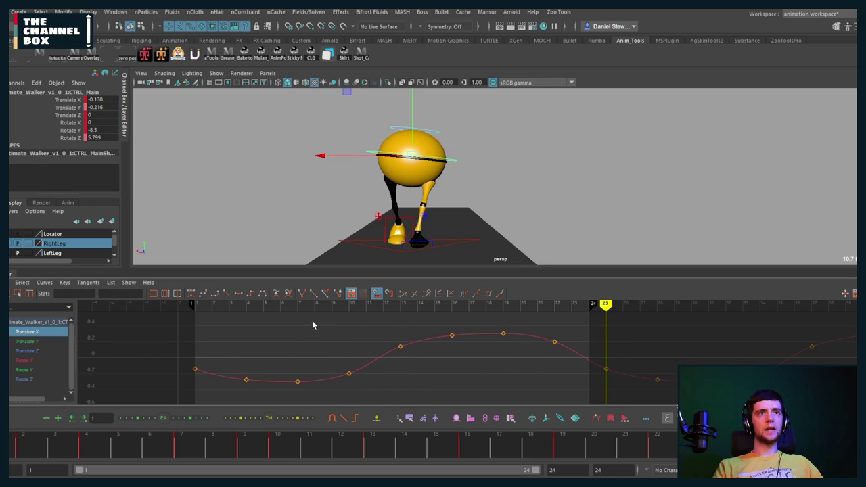
# Shift the extended Translate X curve 24 frames earlier so the repeated cycle starts at frame 1
pyautogui.moveTo(301, 306)
pyautogui.mouseDown()
pyautogui.moveTo(294, 306)
pyautogui.moveTo(350, 305)
pyautogui.moveTo(297, 306)
pyautogui.mouseUp()
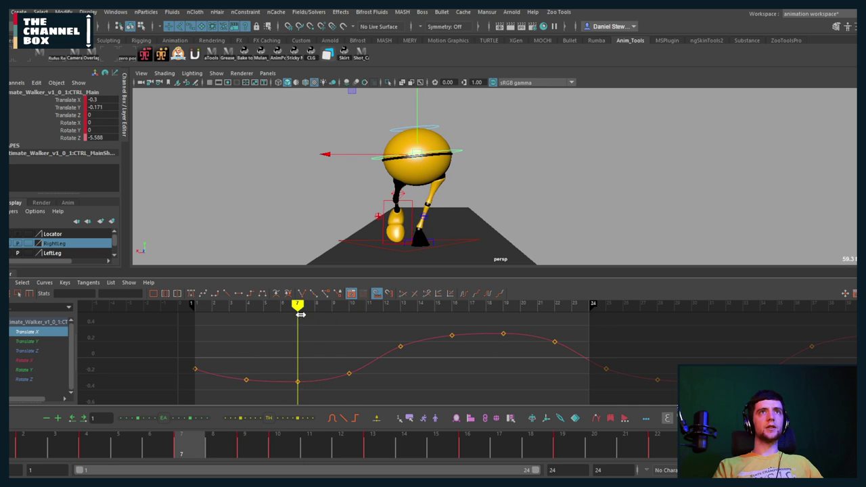
pyautogui.keyDown('alt'); pyautogui.moveTo(376, 215); pyautogui.dragTo(360, 236); pyautogui.keyUp('alt')
pyautogui.keyDown('alt'); pyautogui.moveTo(424, 355); pyautogui.dragTo(433, 355, button='right'); pyautogui.keyUp('alt')
pyautogui.scroll(-3, 434, 355)
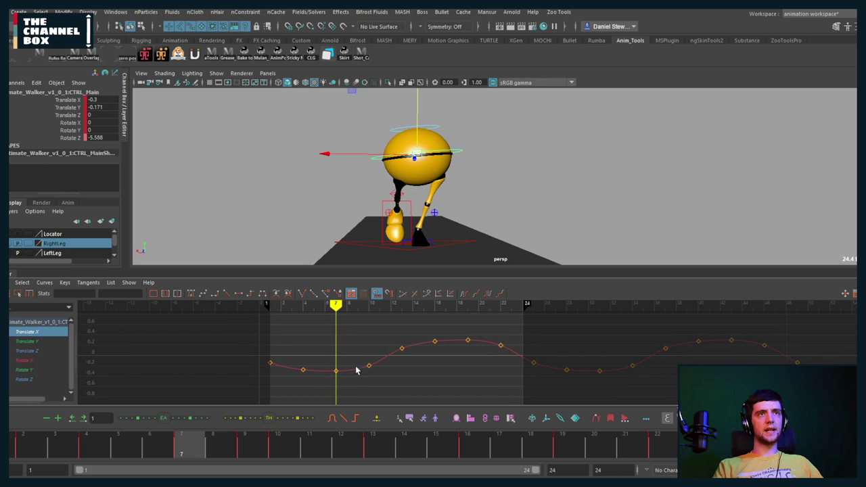
pyautogui.click(468, 306)
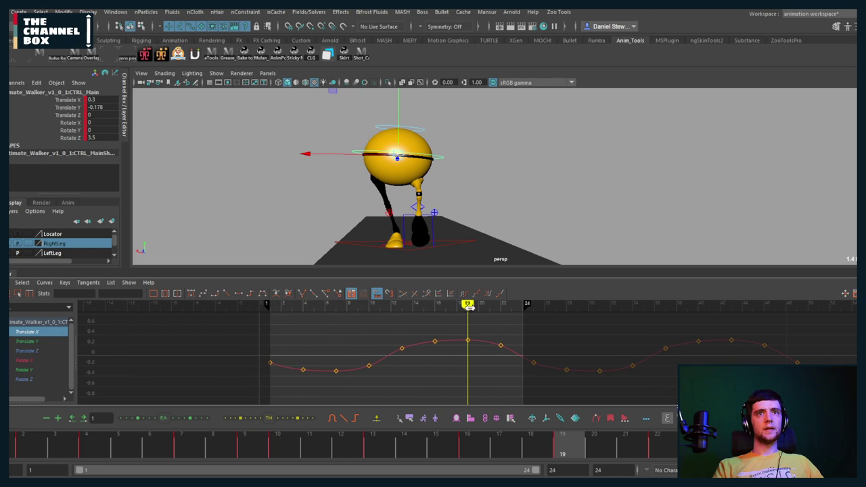
pyautogui.click(488, 340)
pyautogui.keyDown('shift'); pyautogui.moveTo(488, 352); pyautogui.dragTo(224, 358, button='middle'); pyautogui.keyUp('shift')
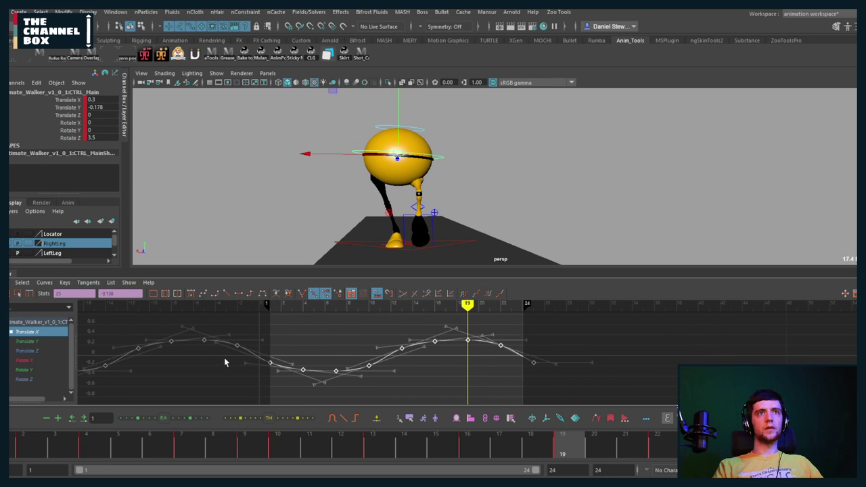
pyautogui.click(252, 358)
# Offset all the Translate X keys one frame later and play back the cycle
pyautogui.moveTo(313, 365); pyautogui.dragTo(323, 377)
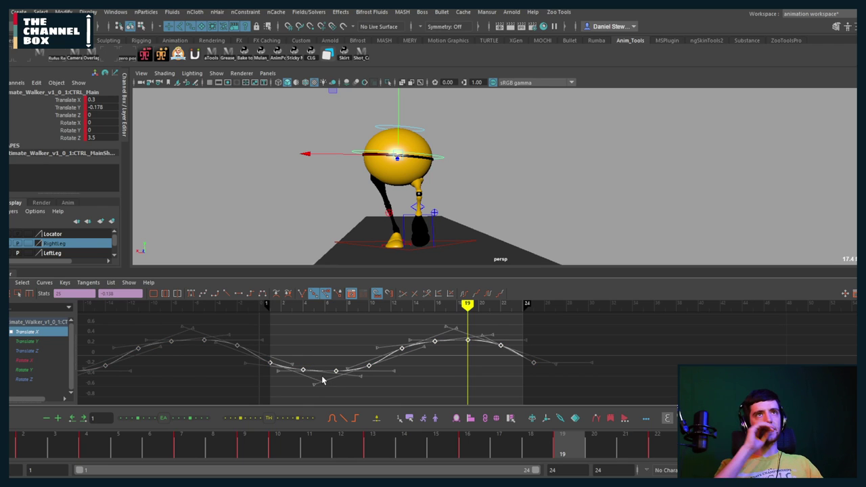
pyautogui.hotkey('alt', 'Right')
pyautogui.hotkey('alt', 'v')
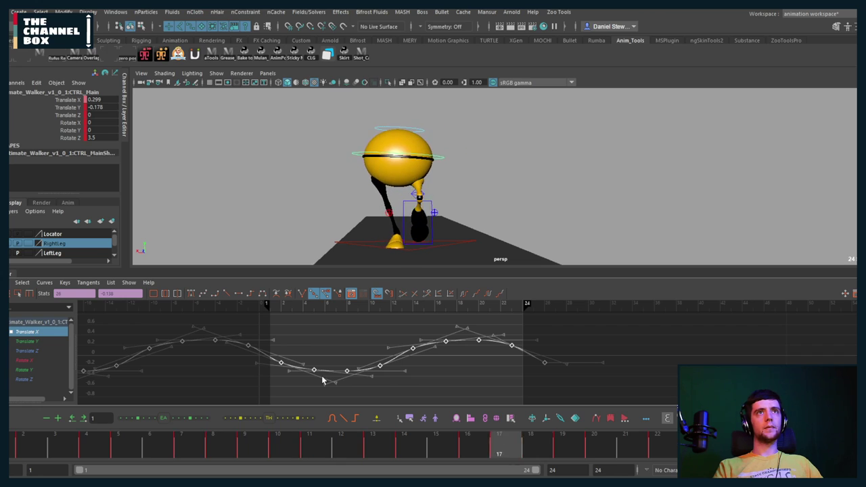
pyautogui.hotkey('alt', 'v')
pyautogui.click(350, 346)
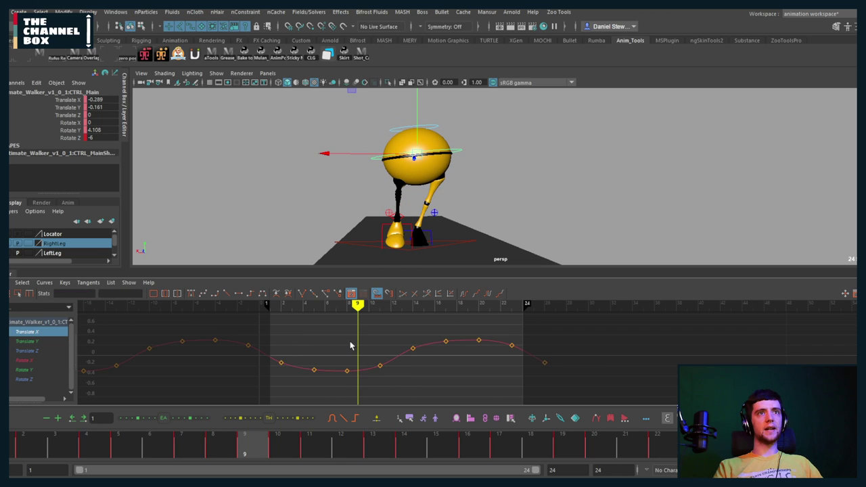
# Try offsetting all the Translate X keys one more frame later and play back the cycle
pyautogui.moveTo(382, 350); pyautogui.dragTo(365, 380)
pyautogui.keyDown('shift'); pyautogui.moveTo(365, 380); pyautogui.dragTo(376, 388, button='middle'); pyautogui.keyUp('shift')
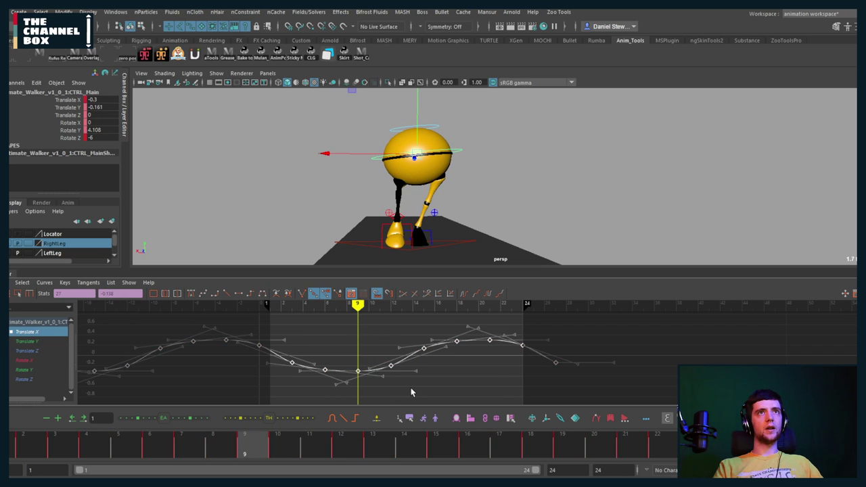
pyautogui.click(410, 387)
pyautogui.hotkey('alt', 'v')
pyautogui.hotkey('alt', 'v')
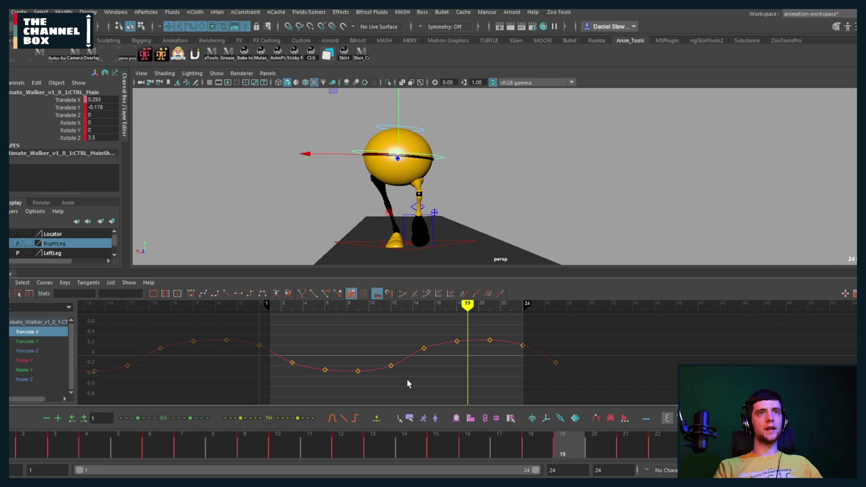
# Undo the last one-frame Translate X offset and play back the cycle again
pyautogui.hotkey('ctrl', 'z')
pyautogui.hotkey('ctrl', 'z')
pyautogui.hotkey('alt', 'v')
pyautogui.hotkey('ctrl', 'z')
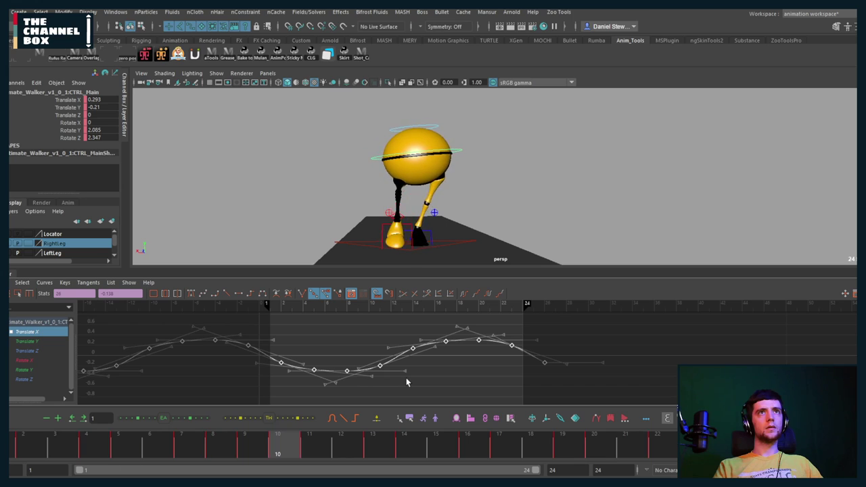
pyautogui.press('Escape')
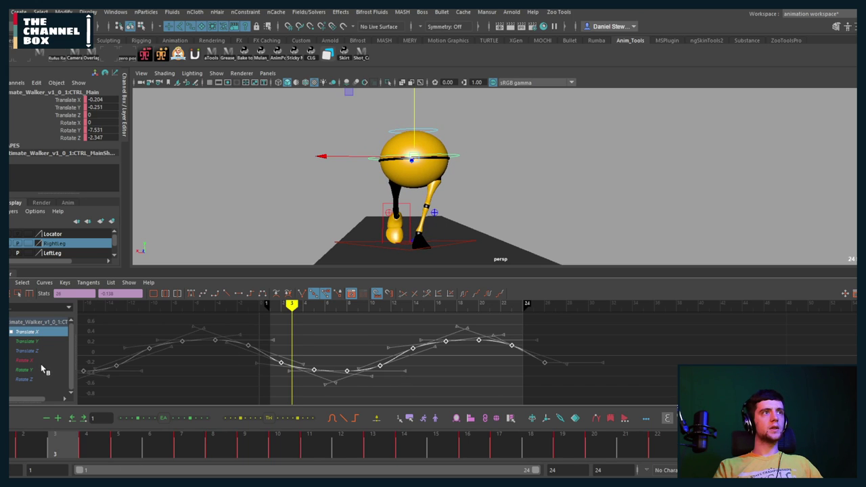
# Key the main control's Rotate Z curve at frames 0 and 25, setting the frame 25 key to -2.174
pyautogui.click(41, 370)
pyautogui.keyDown('alt'); pyautogui.moveTo(343, 379); pyautogui.dragTo(344, 374, button='middle'); pyautogui.keyUp('alt')
pyautogui.click(38, 362)
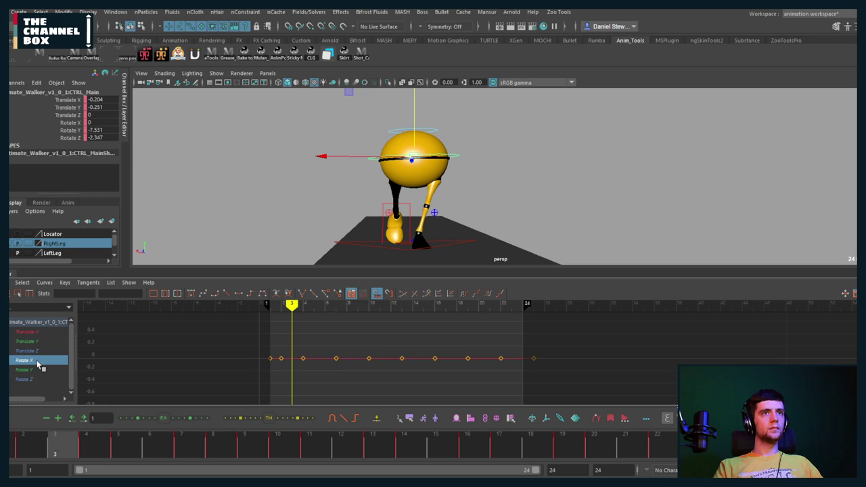
pyautogui.click(30, 380)
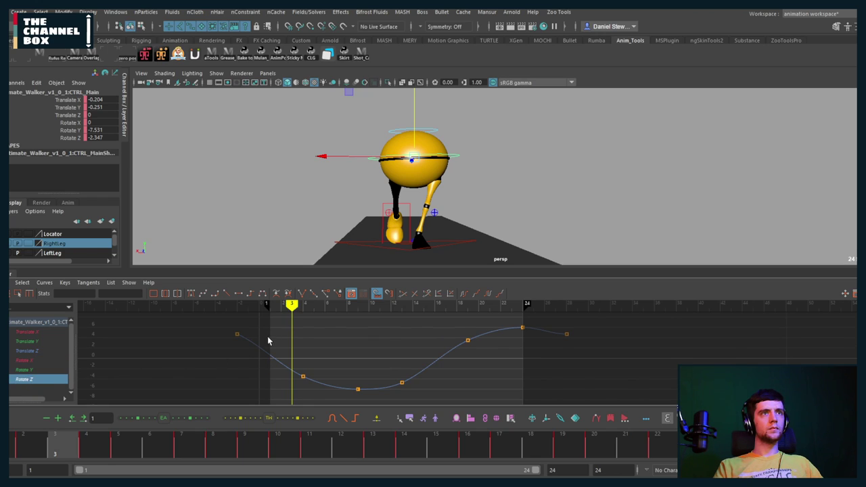
pyautogui.moveTo(562, 305)
pyautogui.mouseDown()
pyautogui.moveTo(409, 334)
pyautogui.moveTo(315, 338)
pyautogui.moveTo(358, 366)
pyautogui.moveTo(346, 400)
pyautogui.mouseUp()
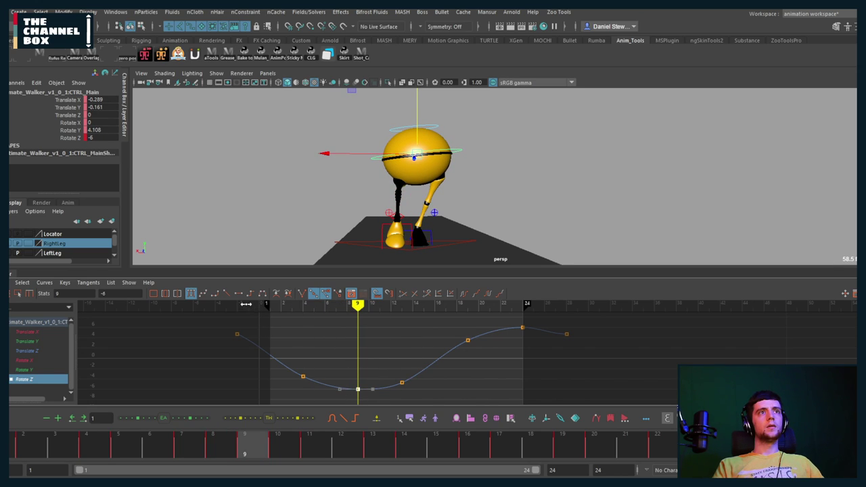
pyautogui.click(18, 443)
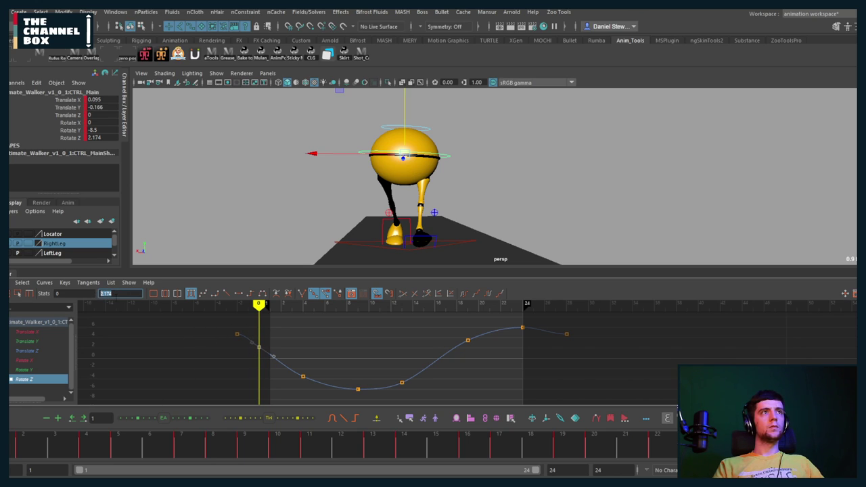
pyautogui.click(533, 305)
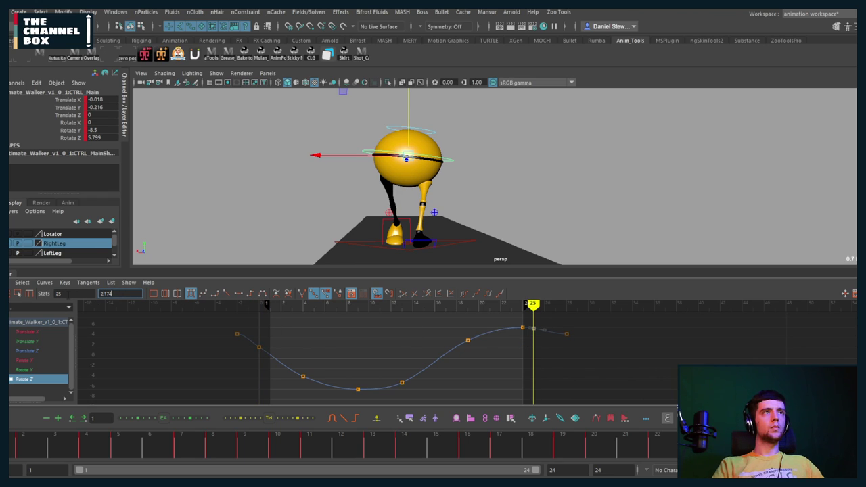
pyautogui.press('Return')
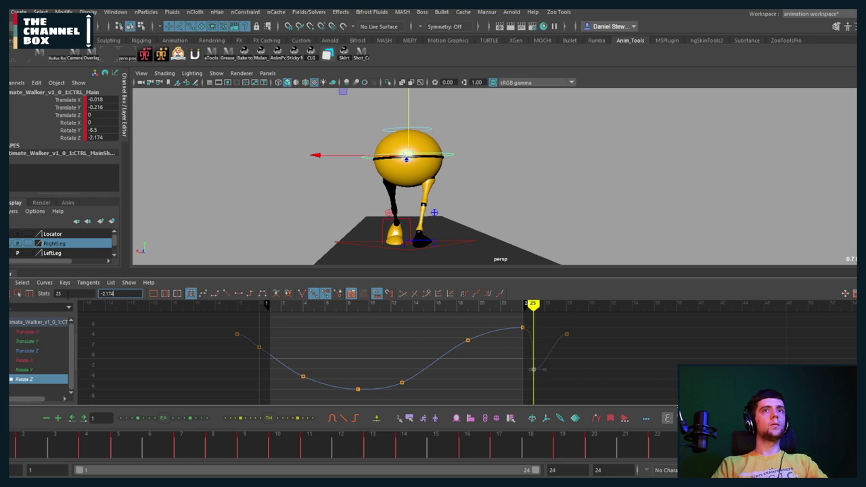
# Delete the last Rotate Z key beyond frame 25
pyautogui.moveTo(451, 374)
pyautogui.keyDown('alt'); pyautogui.keyDown('shift'); pyautogui.mouseDown(button='right')
pyautogui.moveTo(477, 373)
pyautogui.moveTo(467, 371)
pyautogui.mouseUp(button='right'); pyautogui.keyUp('shift'); pyautogui.keyUp('alt')
pyautogui.click(539, 347)
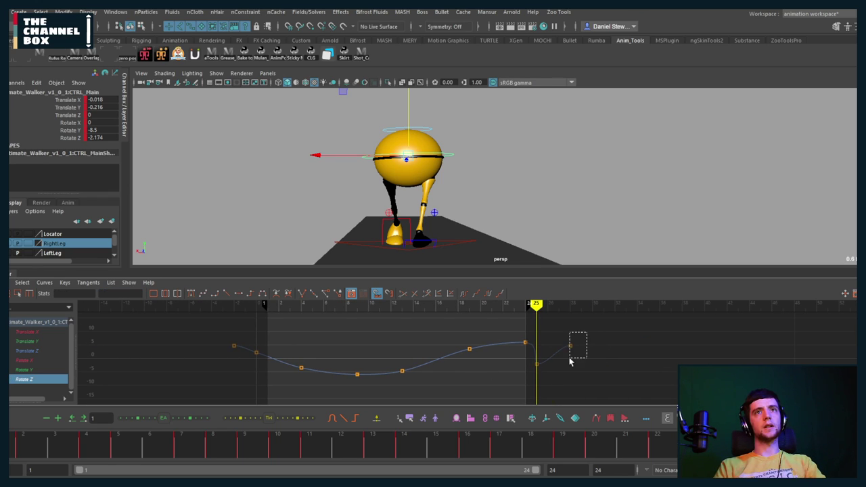
pyautogui.moveTo(569, 359); pyautogui.dragTo(568, 357)
pyautogui.press('Delete')
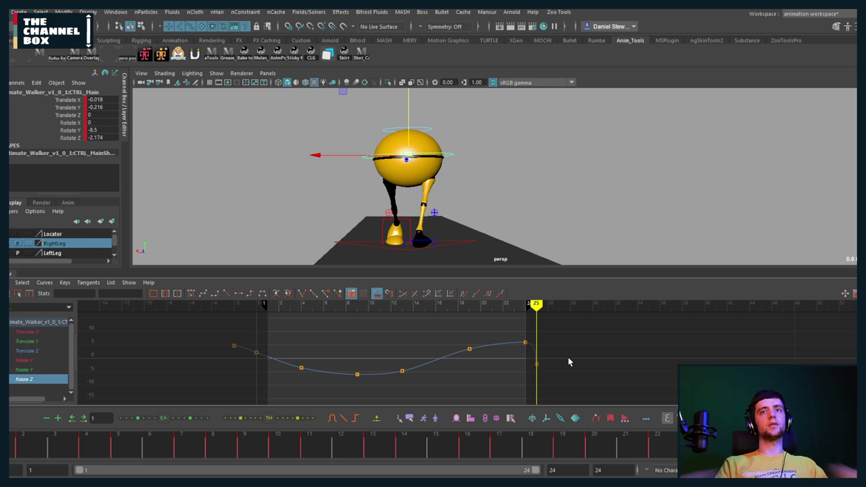
# Clear all Rotate Z keys from the main control and set a new Rotate Z key of 0 at frame 0
pyautogui.moveTo(98, 449)
pyautogui.mouseDown()
pyautogui.moveTo(241, 453)
pyautogui.moveTo(15, 450)
pyautogui.mouseUp()
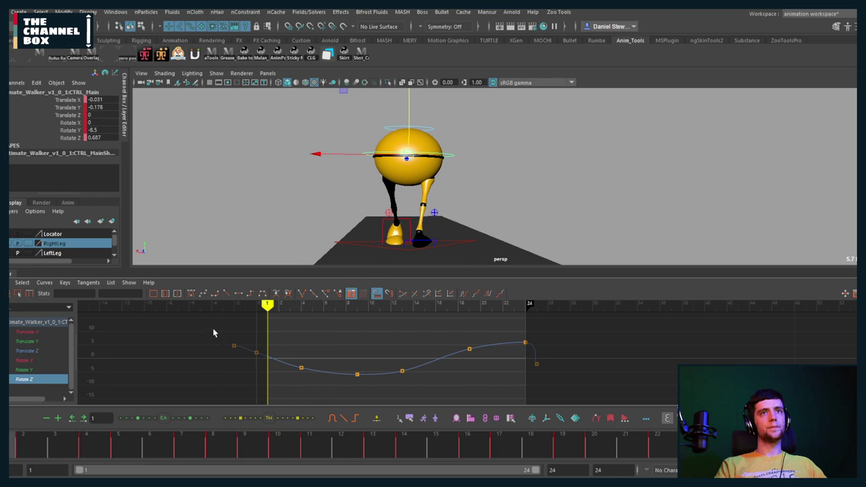
pyautogui.moveTo(213, 332); pyautogui.dragTo(597, 386)
pyautogui.press('Delete')
pyautogui.click(24, 332)
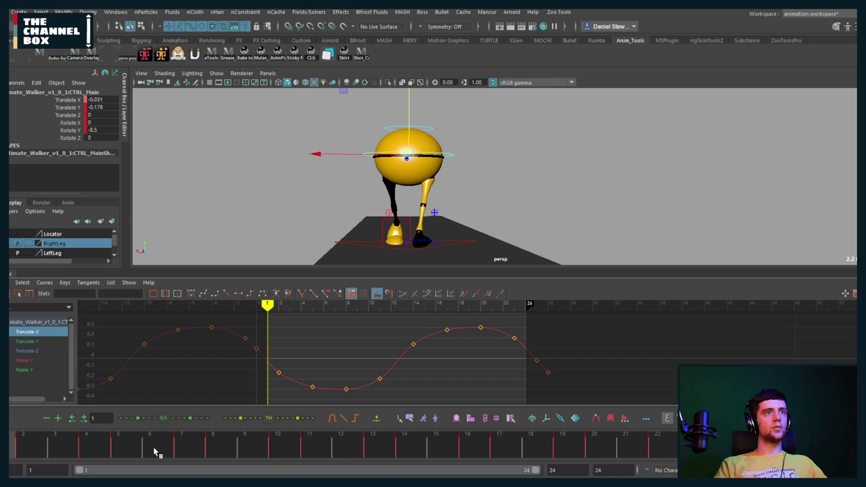
pyautogui.moveTo(253, 306); pyautogui.dragTo(257, 305)
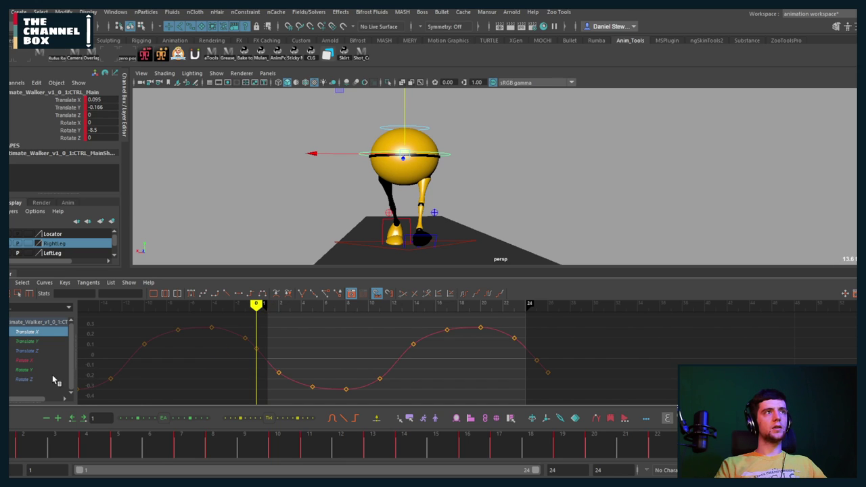
pyautogui.click(27, 380)
# Play back the untilted walk, then tilt the body at frame 9 to a Rotate Z of about -5.8
pyautogui.moveTo(11, 455); pyautogui.dragTo(154, 441)
pyautogui.hotkey('alt', 'v')
pyautogui.hotkey('alt', 'v')
pyautogui.keyDown('alt'); pyautogui.moveTo(351, 196); pyautogui.dragTo(458, 218); pyautogui.keyUp('alt')
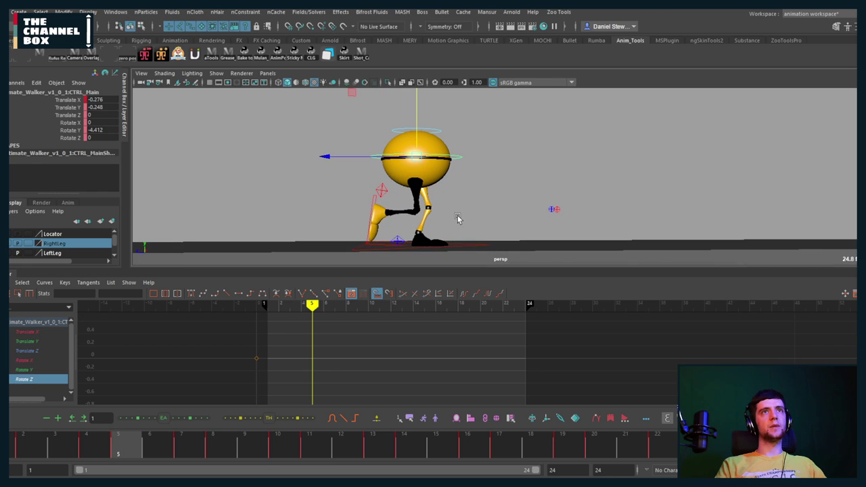
pyautogui.hotkey('alt', '.')
pyautogui.hotkey('alt', '.')
pyautogui.hotkey('alt', '.')
pyautogui.hotkey('alt', '.')
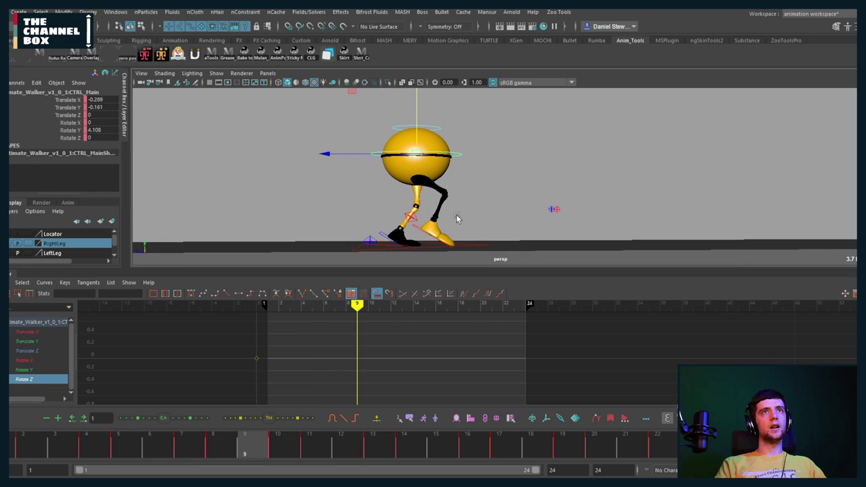
pyautogui.keyDown('alt'); pyautogui.moveTo(463, 217); pyautogui.dragTo(426, 227); pyautogui.keyUp('alt')
pyautogui.press('e')
# Step through the rest of the cycle up to about frame 22 to examine the tilted body against the leg poses
pyautogui.hotkey('alt', '.')
pyautogui.hotkey('alt', '.')
pyautogui.hotkey('alt', '.')
pyautogui.hotkey('alt', '.')
pyautogui.hotkey('alt', '.')
pyautogui.hotkey('alt', '.')
pyautogui.hotkey('alt', '.')
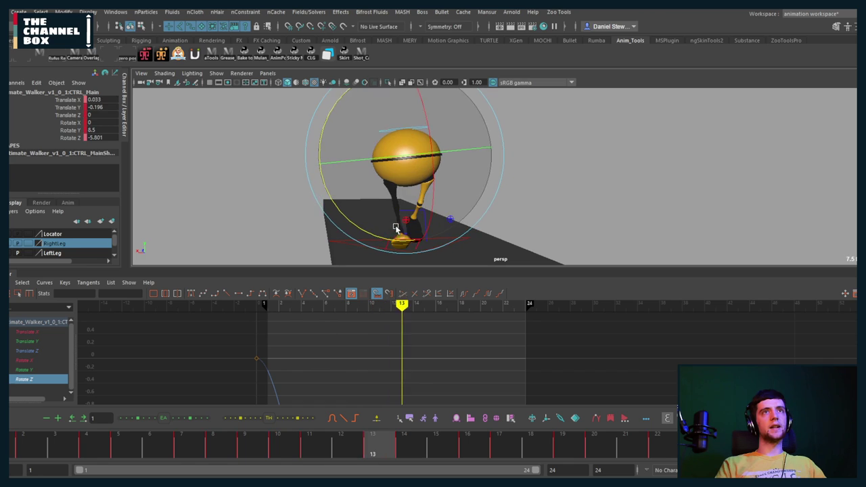
pyautogui.hotkey('alt', '.')
pyautogui.hotkey('alt', '.')
pyautogui.hotkey('alt', '.')
pyautogui.hotkey('alt', '.')
pyautogui.hotkey('alt', '.')
pyautogui.hotkey('alt', '.')
pyautogui.keyDown('alt'); pyautogui.moveTo(426, 227); pyautogui.dragTo(356, 213); pyautogui.keyUp('alt')
pyautogui.hotkey('alt', ',')
pyautogui.hotkey('alt', ',')
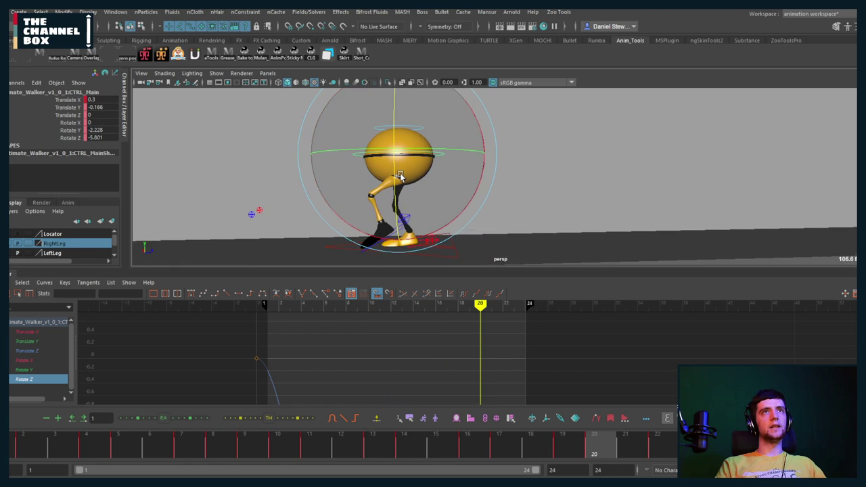
# Compare the body poses at the Translate Y curve's high points on frames 10 and 22
pyautogui.press('q')
pyautogui.press('f')
pyautogui.click(25, 345)
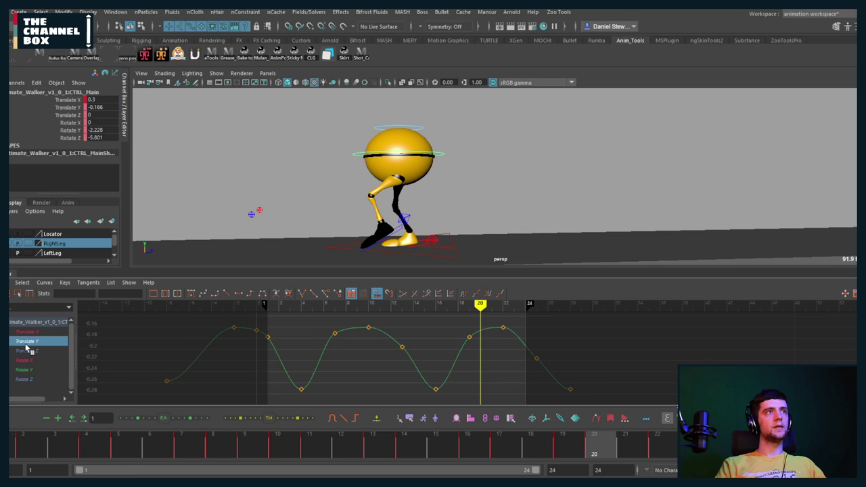
pyautogui.hotkey('alt', '.')
pyautogui.hotkey('alt', '.')
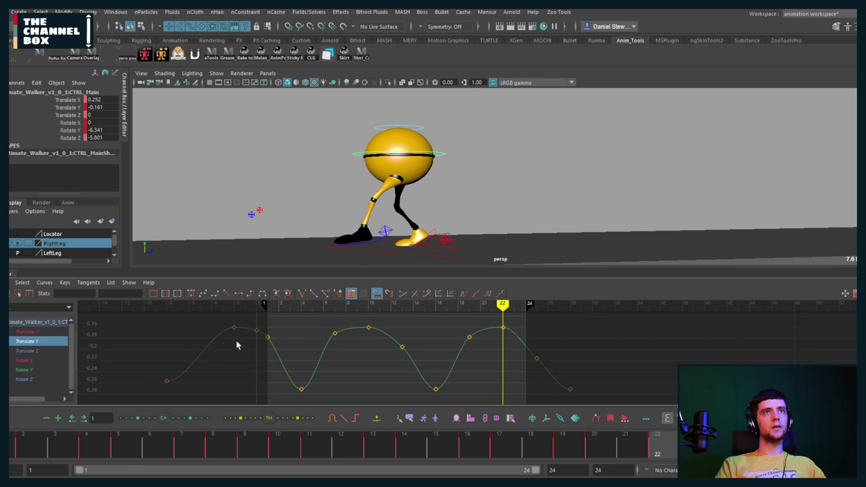
pyautogui.press(',')
pyautogui.press(',')
pyautogui.press(',')
pyautogui.press(',')
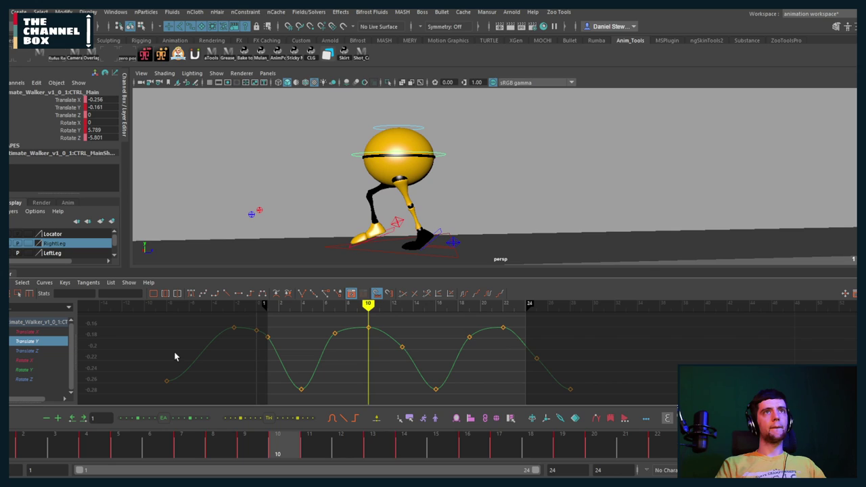
pyautogui.press('.')
pyautogui.press('.')
pyautogui.press('.')
pyautogui.press('.')
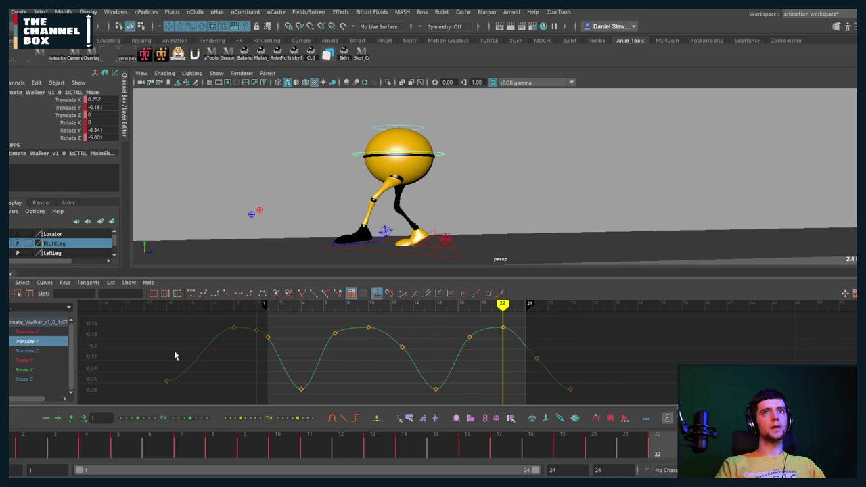
# Move the Rotate Z tilt key to frame 10, in line with the Translate Y peak
pyautogui.press(',')
pyautogui.press(',')
pyautogui.press(',')
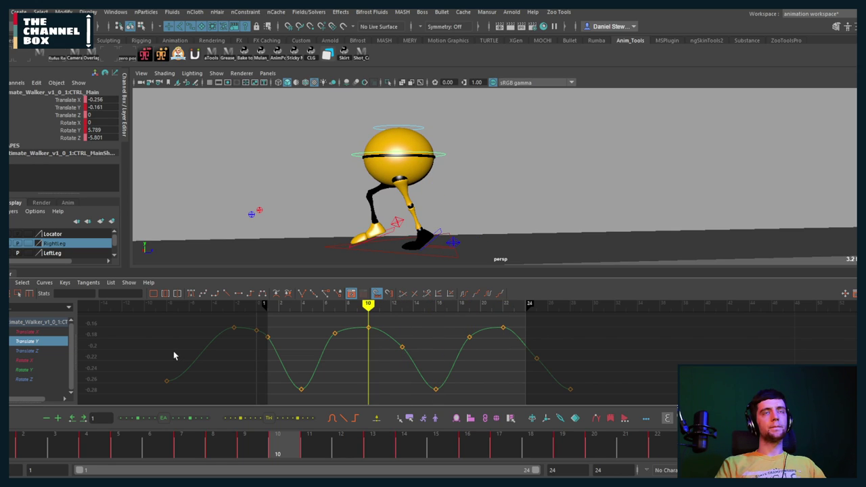
pyautogui.click(30, 380)
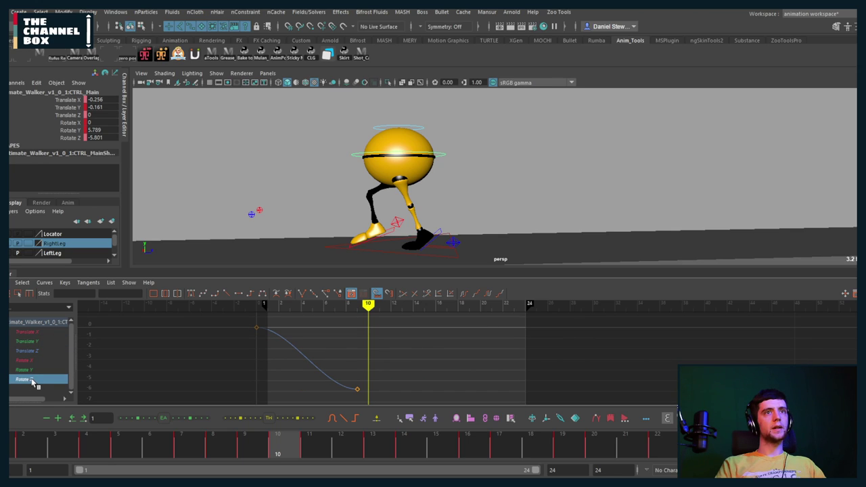
pyautogui.moveTo(415, 348); pyautogui.dragTo(275, 390)
# Tilt the body the opposite way at frame 22 to a Rotate Z of about 2.76
pyautogui.click(35, 342)
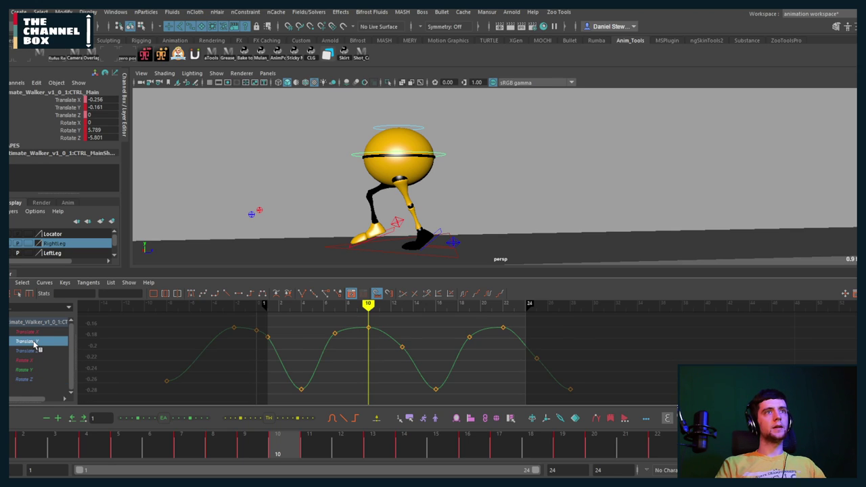
pyautogui.hotkey('alt', 'v')
pyautogui.click(22, 378)
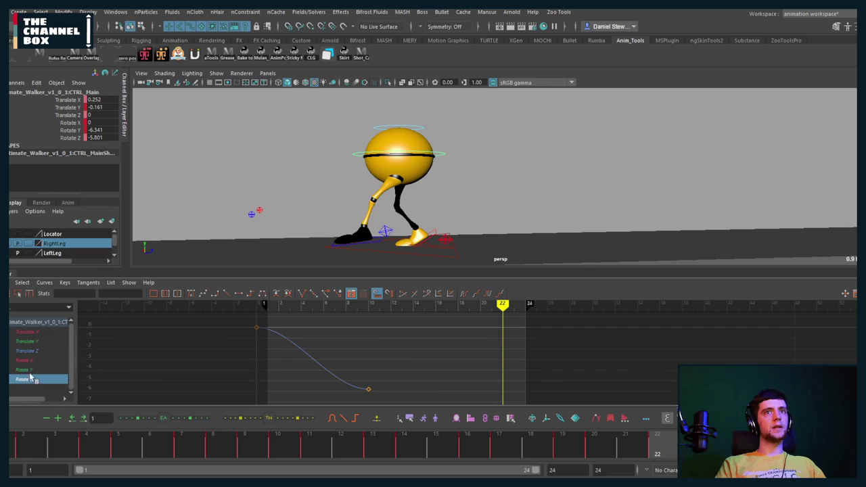
pyautogui.keyDown('alt'); pyautogui.moveTo(313, 232); pyautogui.dragTo(411, 211); pyautogui.keyUp('alt')
pyautogui.press('e')
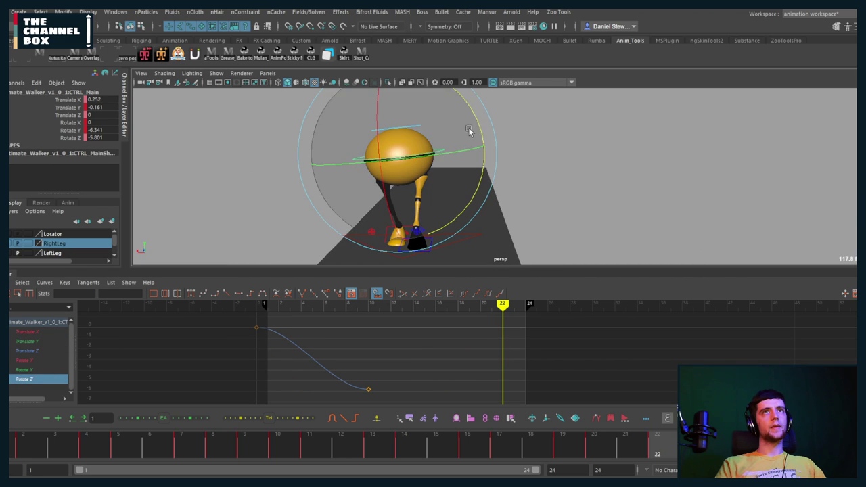
pyautogui.moveTo(470, 131); pyautogui.dragTo(482, 138)
# Set the Rotate Z keys to -5.8 at frame 10 and 5.8 at frame 22
pyautogui.click(368, 389)
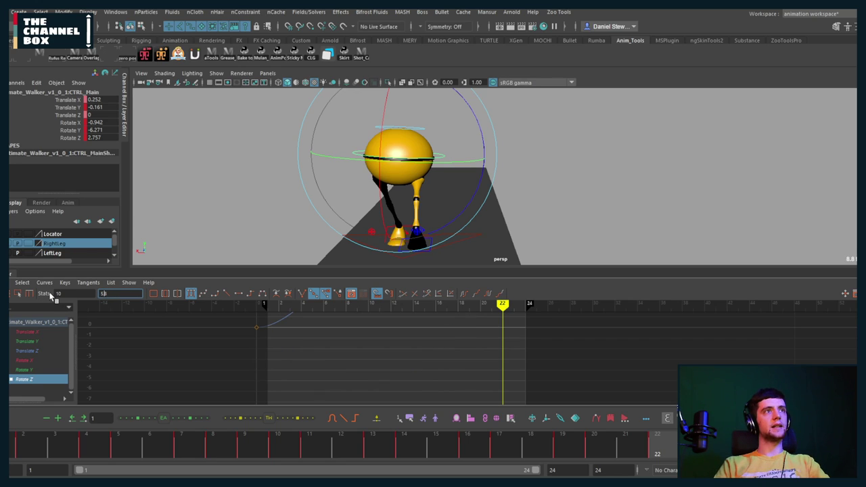
pyautogui.press('Return')
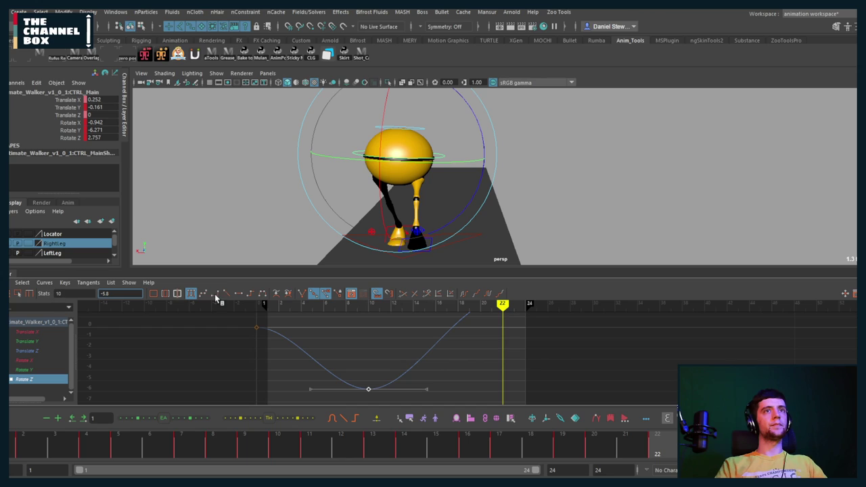
pyautogui.scroll(-3, 473, 349)
pyautogui.keyDown('alt'); pyautogui.moveTo(465, 338); pyautogui.dragTo(460, 349, button='middle'); pyautogui.keyUp('alt')
pyautogui.moveTo(472, 324); pyautogui.dragTo(522, 348)
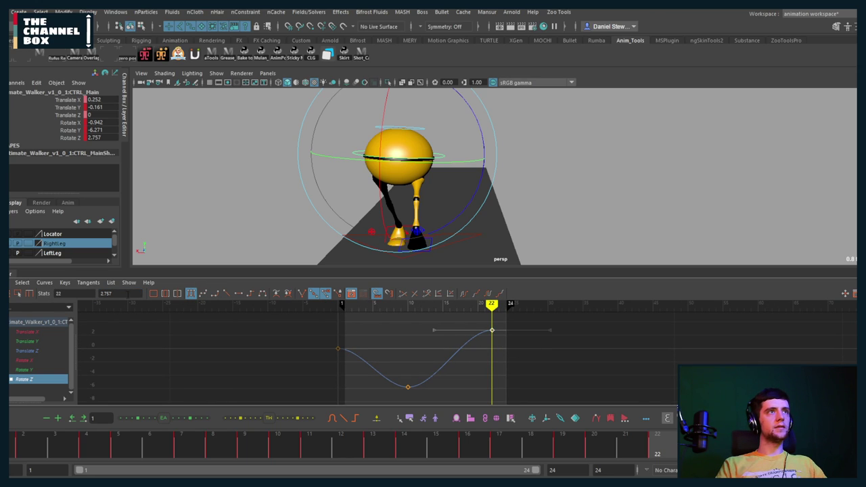
pyautogui.write('5.8')
pyautogui.press('Return')
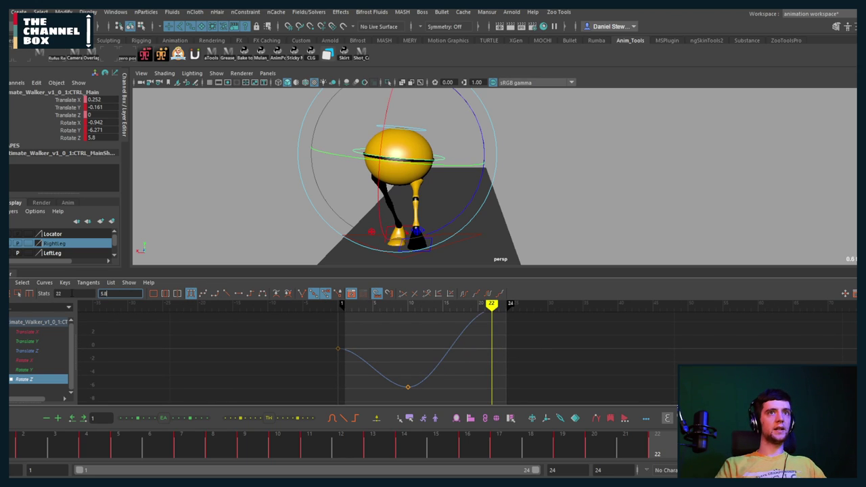
# Add a Rotate Z key at frame 34 and set its value to -5.8
pyautogui.scroll(-3, 419, 362)
pyautogui.keyDown('alt'); pyautogui.keyDown('shift'); pyautogui.moveTo(420, 361); pyautogui.dragTo(491, 360, button='right'); pyautogui.keyUp('shift'); pyautogui.keyUp('alt')
pyautogui.keyDown('alt'); pyautogui.moveTo(450, 329); pyautogui.dragTo(486, 329, button='middle'); pyautogui.keyUp('alt')
pyautogui.click(408, 340)
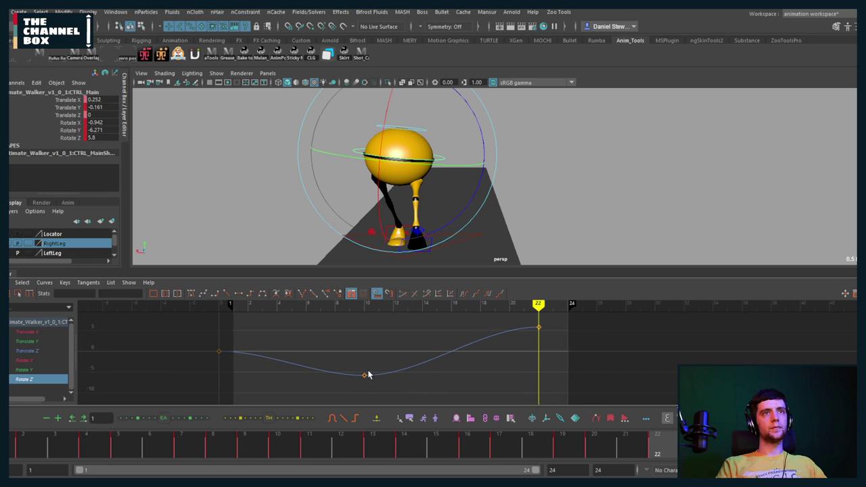
pyautogui.moveTo(364, 309)
pyautogui.mouseDown()
pyautogui.moveTo(451, 309)
pyautogui.moveTo(433, 319)
pyautogui.mouseUp()
pyautogui.hotkey('alt', '.')
pyautogui.hotkey('alt', '.')
pyautogui.hotkey('alt', '.')
pyautogui.hotkey('alt', '.')
pyautogui.hotkey('alt', '.')
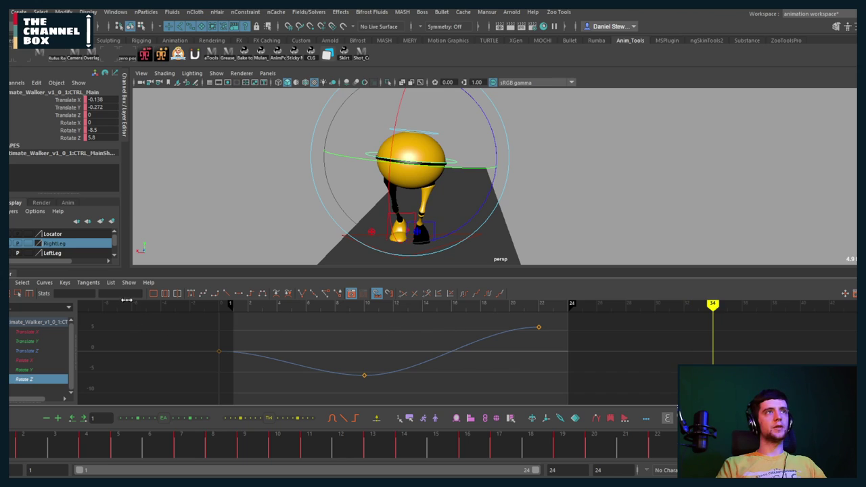
pyautogui.moveTo(472, 222); pyautogui.dragTo(476, 218)
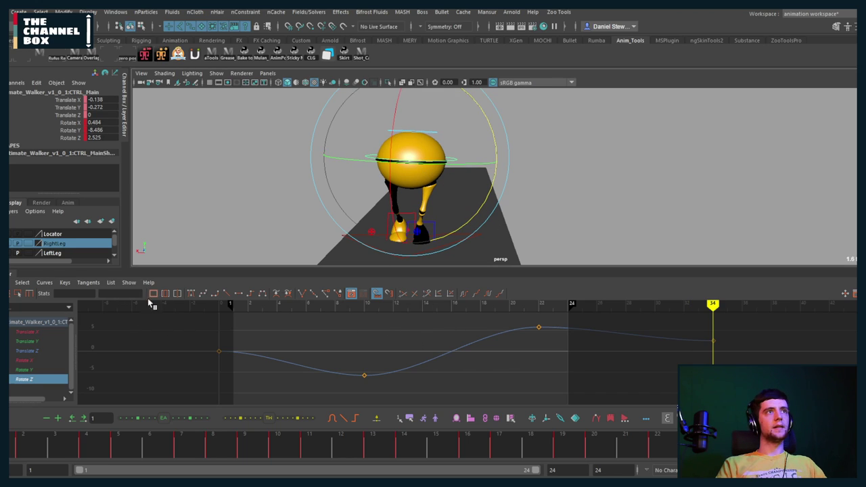
pyautogui.moveTo(728, 321); pyautogui.dragTo(700, 352)
pyautogui.doubleClick(119, 293)
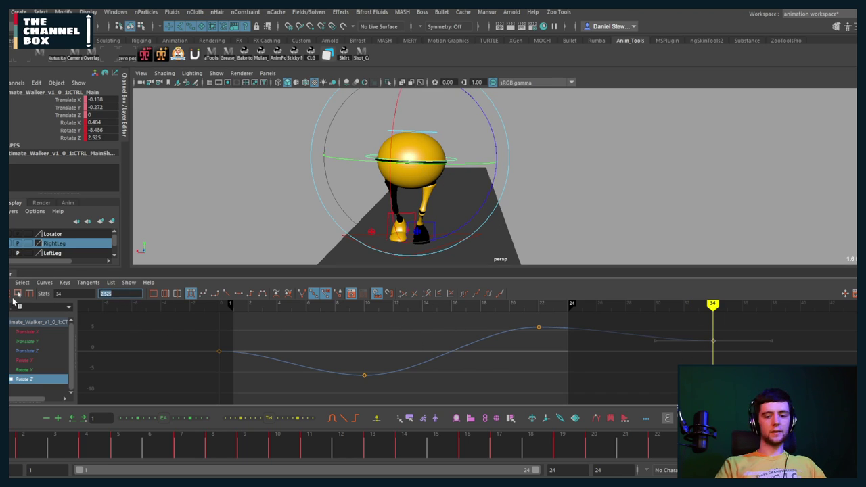
pyautogui.press('Return')
# Copy the Rotate Z keys at frames 10, 22 and 34 and paste them at frame 34 to extend the tilt curve
pyautogui.scroll(-3, 467, 367)
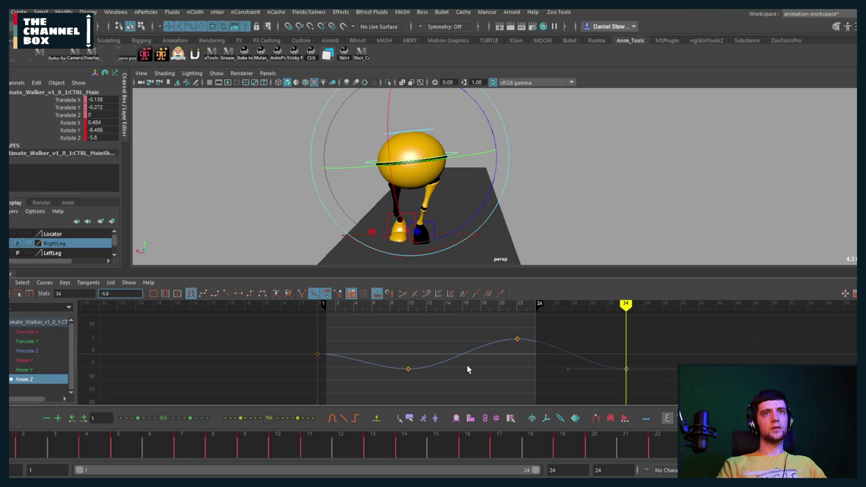
pyautogui.click(436, 334)
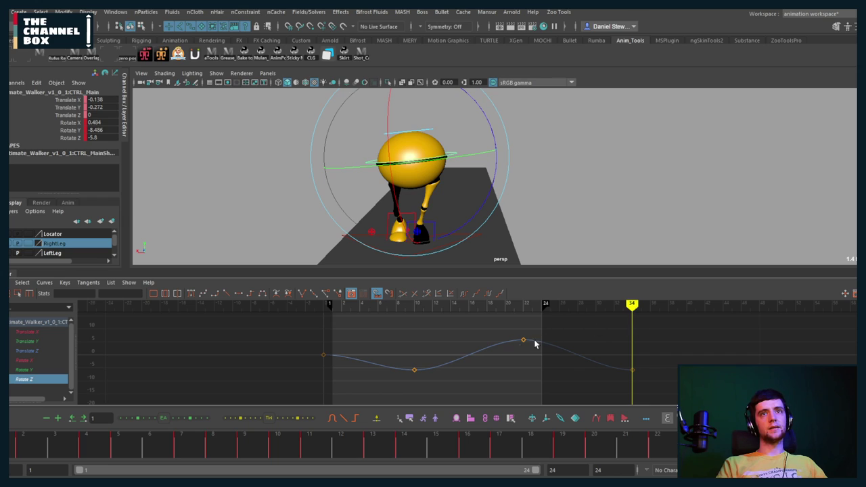
pyautogui.moveTo(377, 332); pyautogui.dragTo(703, 388)
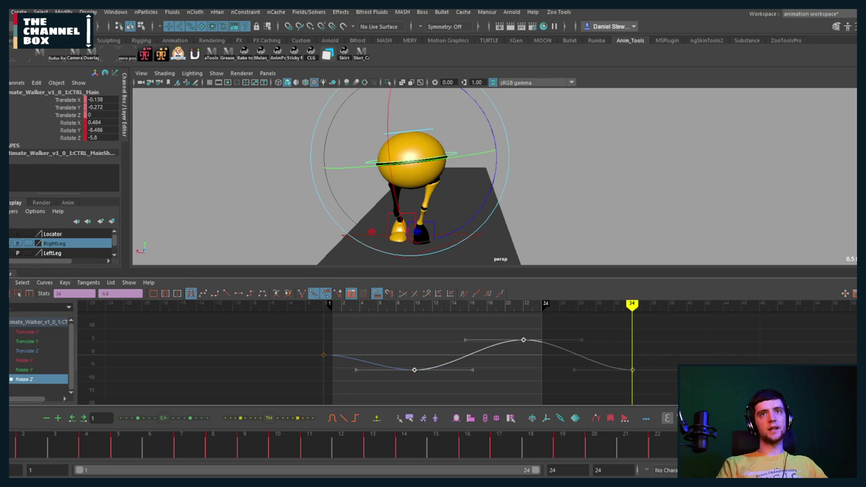
pyautogui.hotkey('ctrl', 'c')
pyautogui.hotkey('ctrl', 'v')
pyautogui.moveTo(602, 346); pyautogui.dragTo(585, 368)
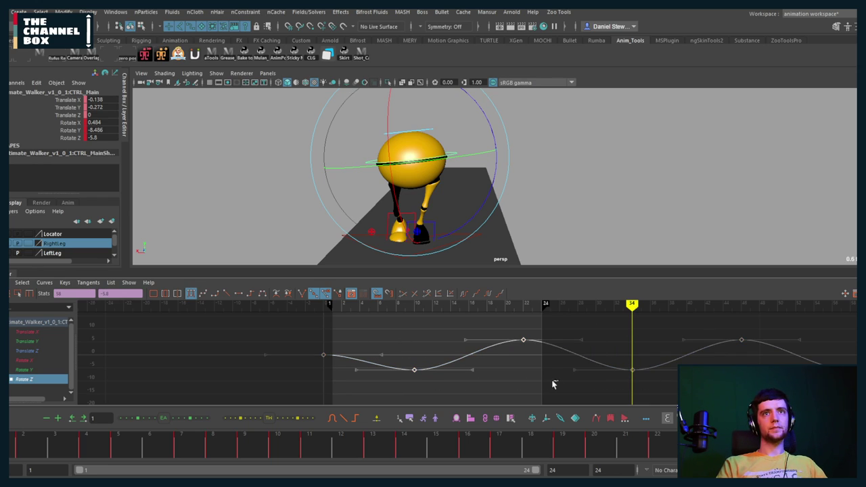
# Shift all the Rotate Z keys 24 frames earlier and delete the leftover key at the curve's start
pyautogui.click(553, 384)
pyautogui.click(520, 304)
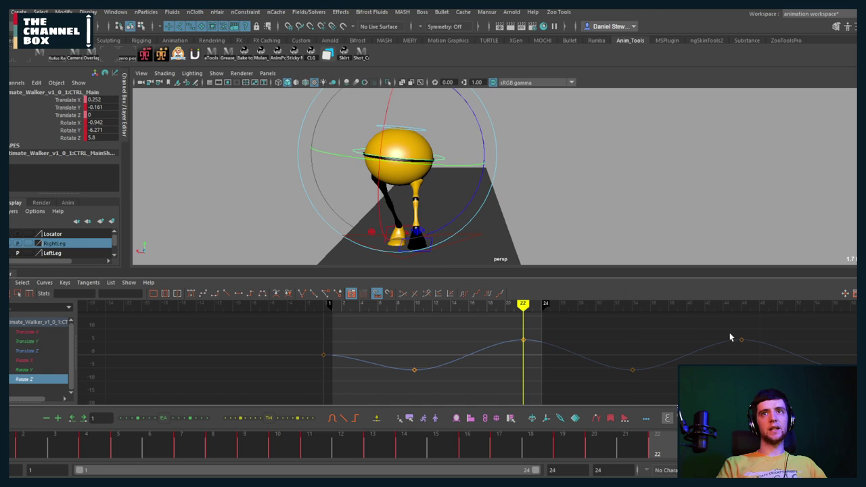
pyautogui.click(731, 338)
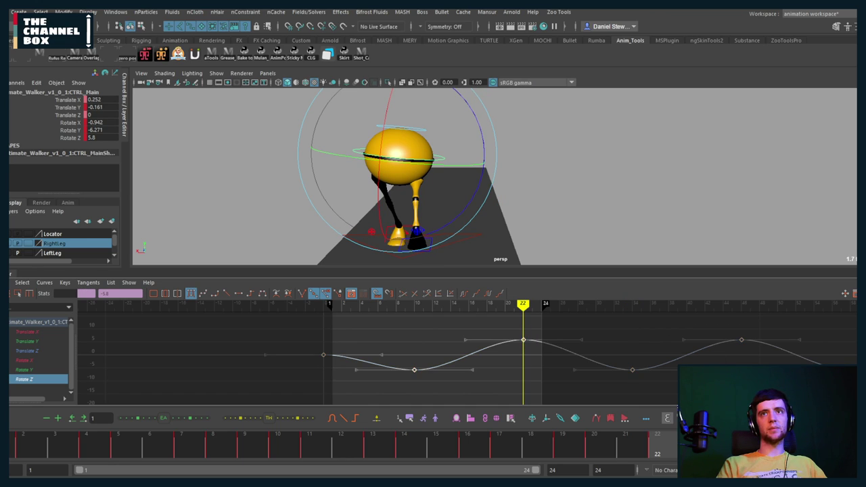
pyautogui.keyDown('alt'); pyautogui.moveTo(382, 369); pyautogui.dragTo(482, 371, button='middle'); pyautogui.keyUp('alt')
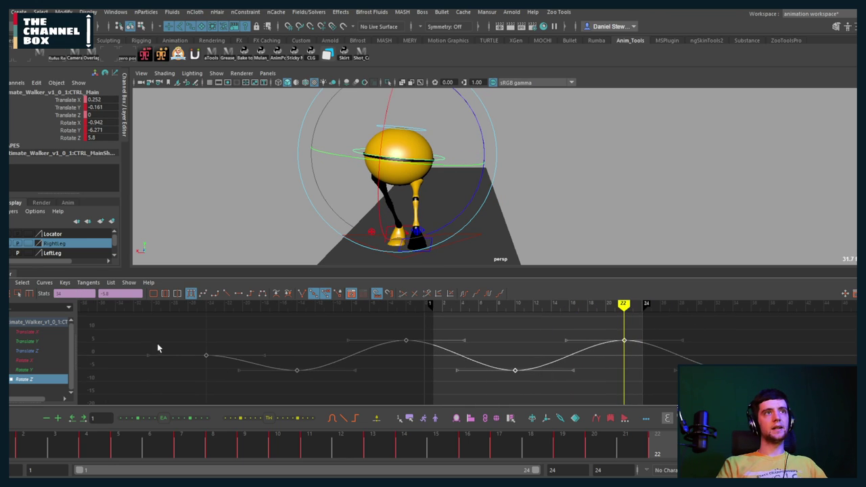
pyautogui.moveTo(164, 339); pyautogui.dragTo(218, 384)
pyautogui.press('Delete')
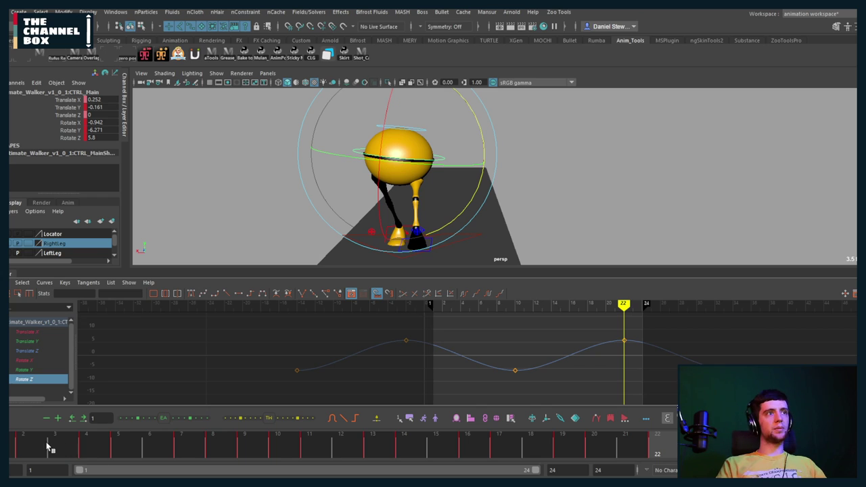
# Play back the walk cycle and scrub through its first half to check the body tilt
pyautogui.hotkey('alt', 'v')
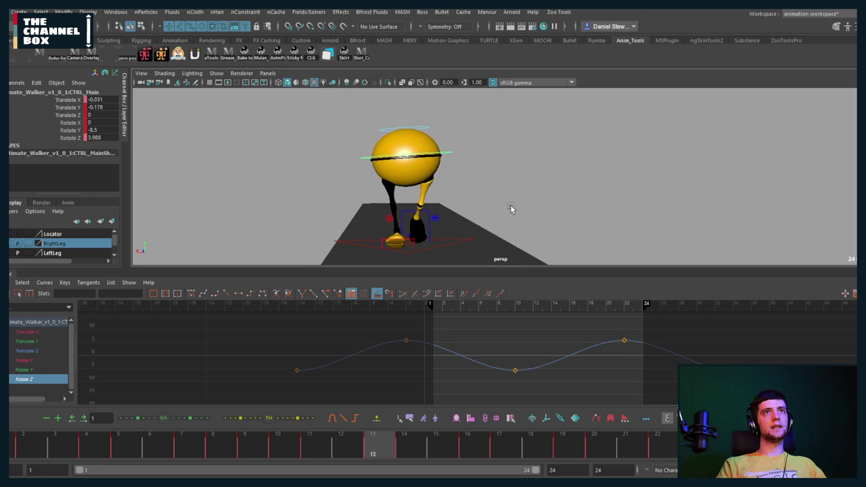
pyautogui.hotkey('alt', 'v')
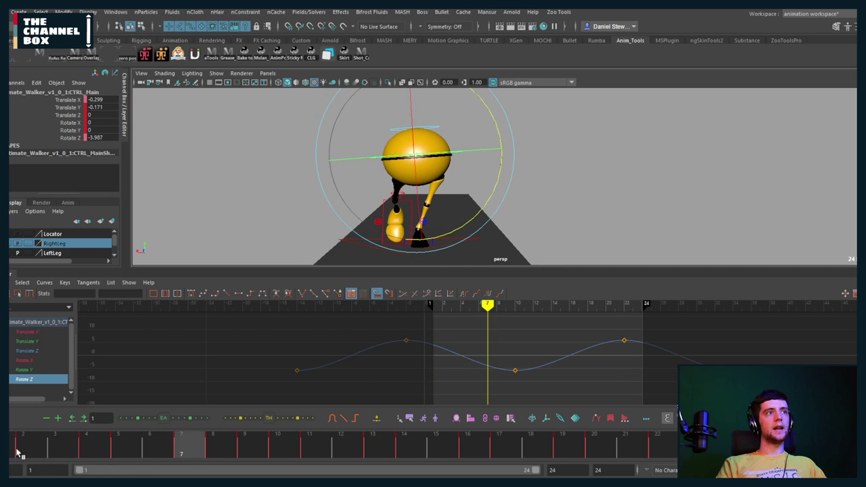
pyautogui.moveTo(17, 453); pyautogui.dragTo(366, 440)
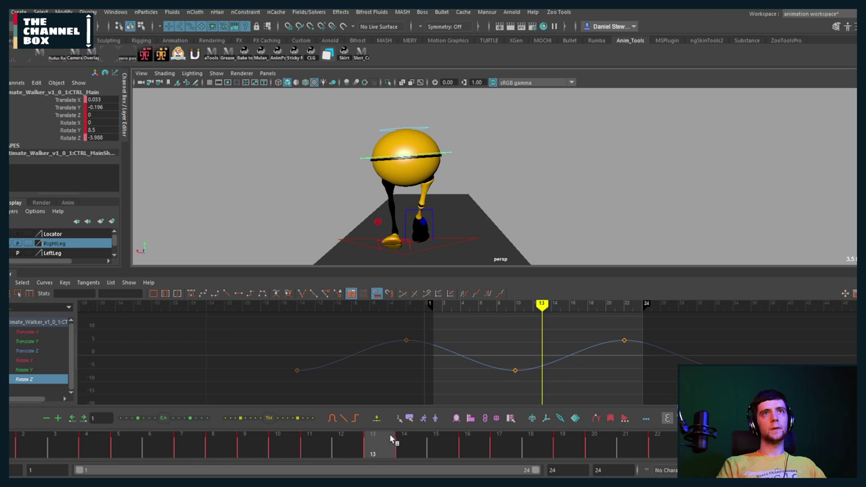
# Add a Rotate Z key at frame 15 and adjust it to about -3.888
pyautogui.press('s')
pyautogui.press('e')
pyautogui.moveTo(548, 373); pyautogui.dragTo(547, 373)
pyautogui.moveTo(548, 373); pyautogui.dragTo(573, 383, button='middle')
# Add a Rotate Z key at frame 18 with value 3.371 and adjust the frame 15 key to -3.805
pyautogui.moveTo(380, 449); pyautogui.dragTo(536, 442)
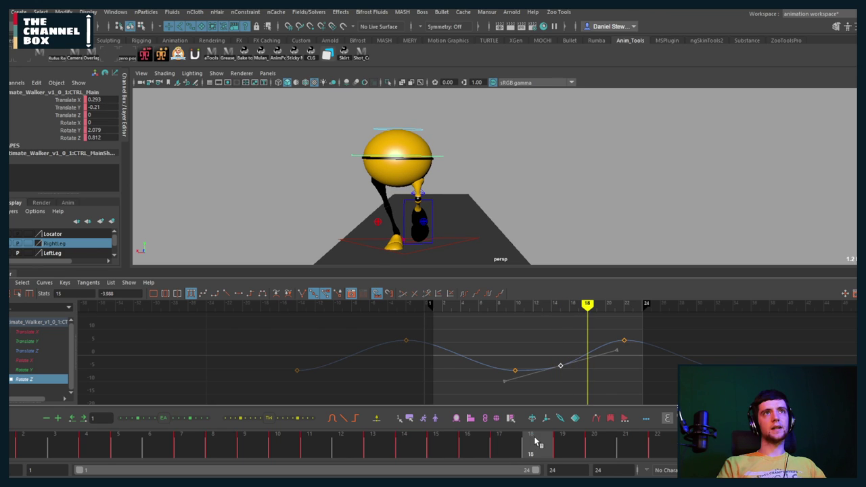
pyautogui.press('s')
pyautogui.moveTo(580, 335); pyautogui.dragTo(599, 372)
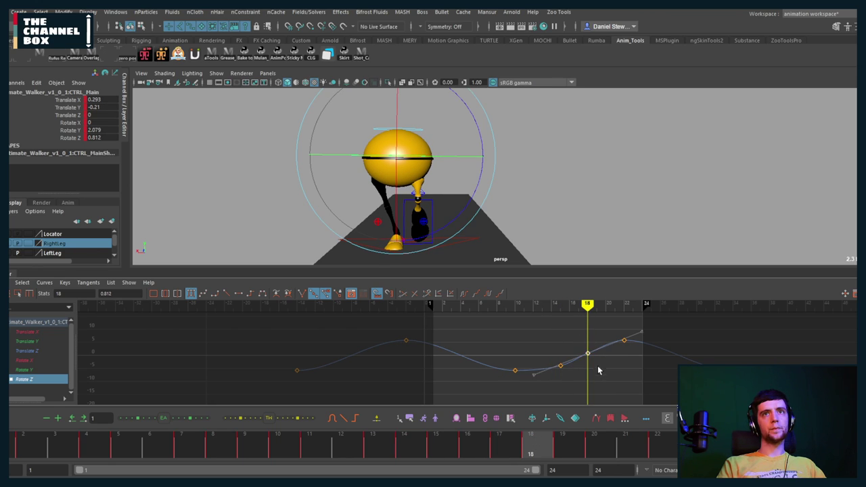
pyautogui.moveTo(599, 370); pyautogui.dragTo(599, 359, button='middle')
pyautogui.moveTo(558, 358); pyautogui.dragTo(568, 381)
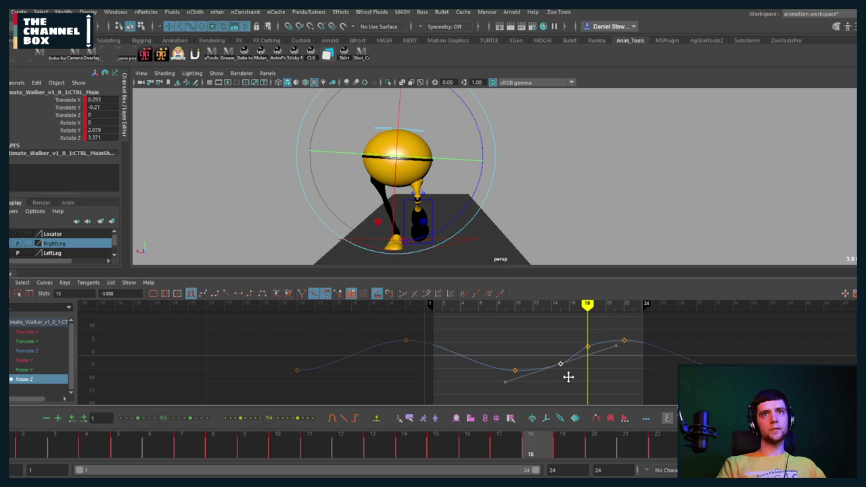
pyautogui.click(524, 307)
pyautogui.hotkey('alt', 'v')
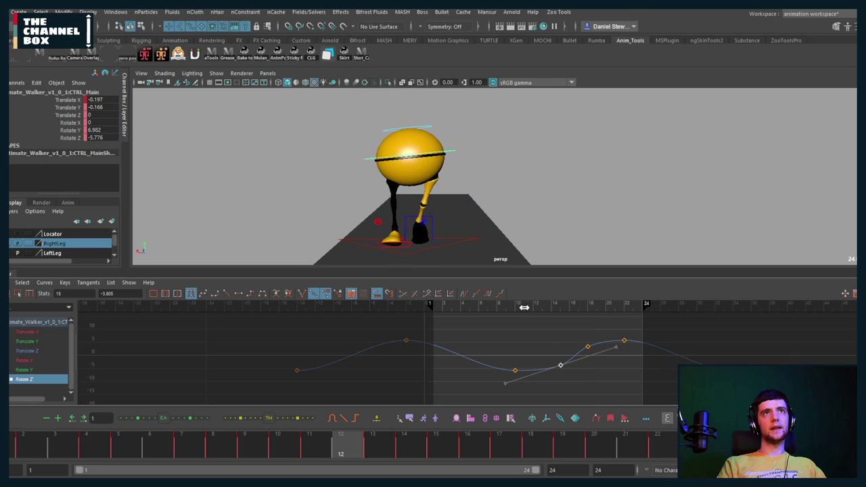
pyautogui.hotkey('alt', 'v')
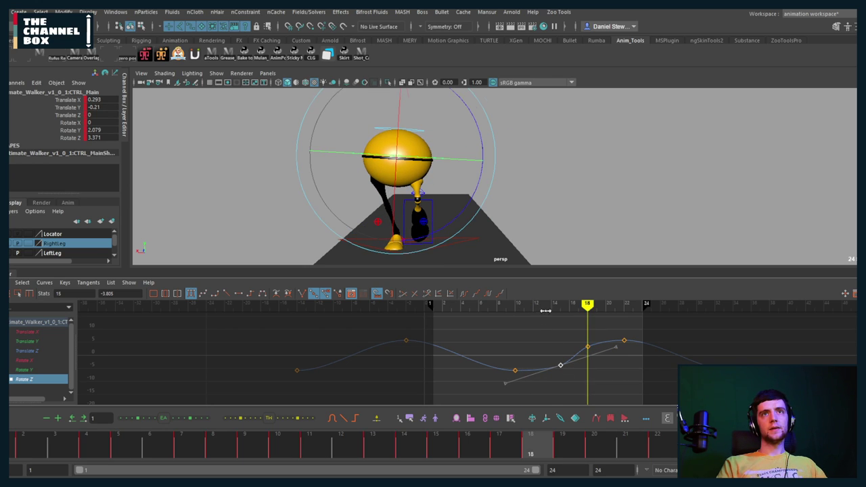
# Copy the Rotate Z keys at frames 10, 15 and 18 and paste them at frame -14
pyautogui.moveTo(546, 305); pyautogui.dragTo(587, 389)
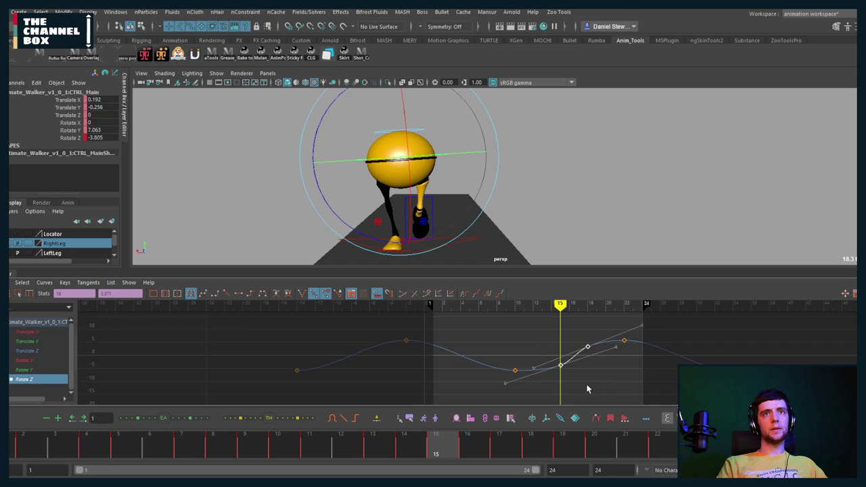
pyautogui.moveTo(500, 326); pyautogui.dragTo(599, 396)
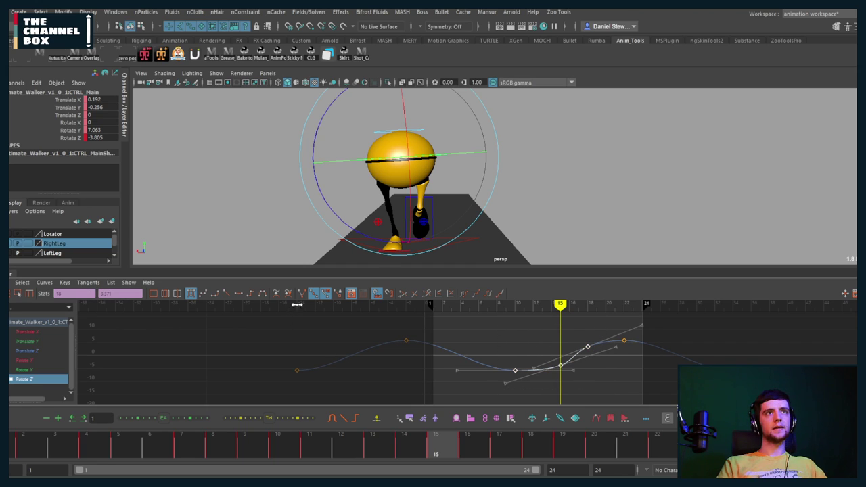
pyautogui.click(297, 305)
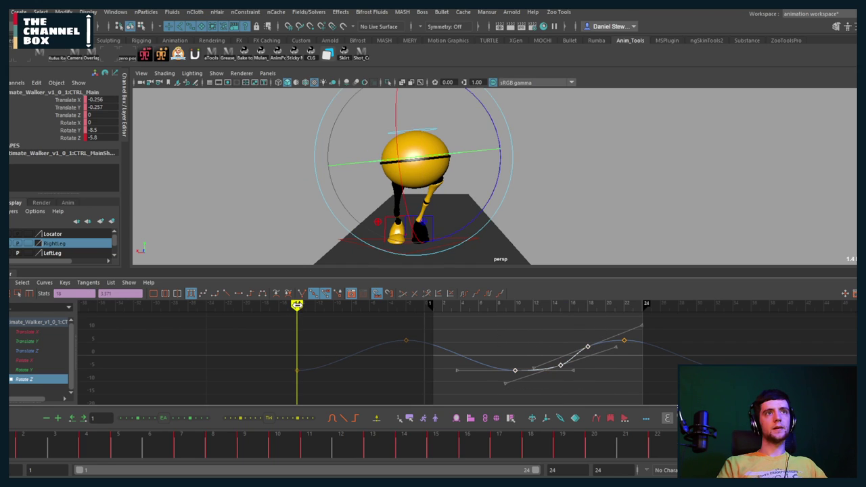
pyautogui.hotkey('ctrl', 'v')
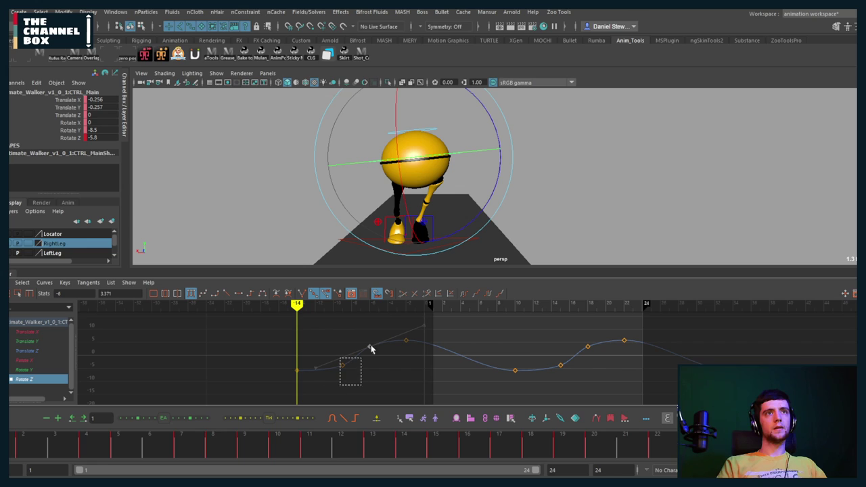
# Paste the same three Rotate Z keys at frame -2 and invert the sign of their values
pyautogui.moveTo(280, 388); pyautogui.dragTo(383, 332)
pyautogui.hotkey('ctrl', 'z')
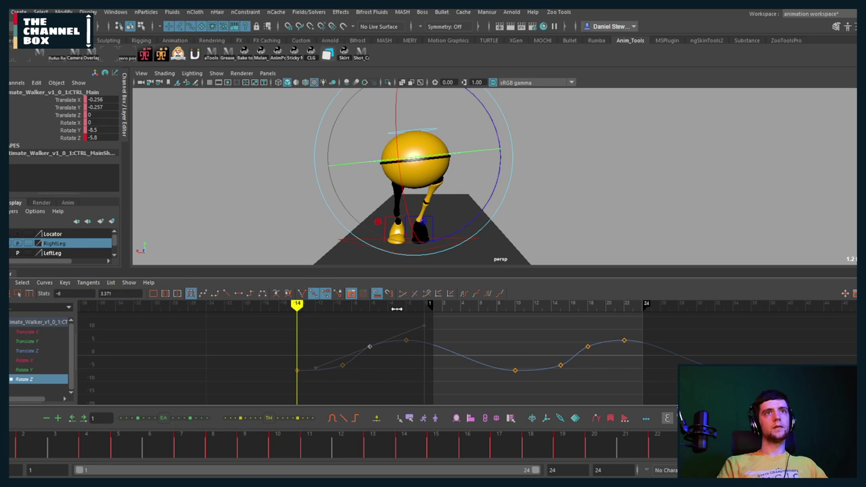
pyautogui.hotkey('shift', 'z')
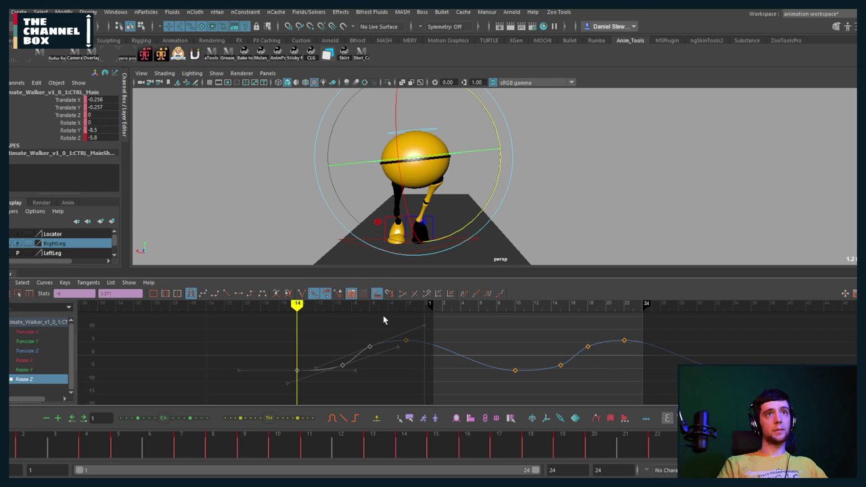
pyautogui.click(406, 302)
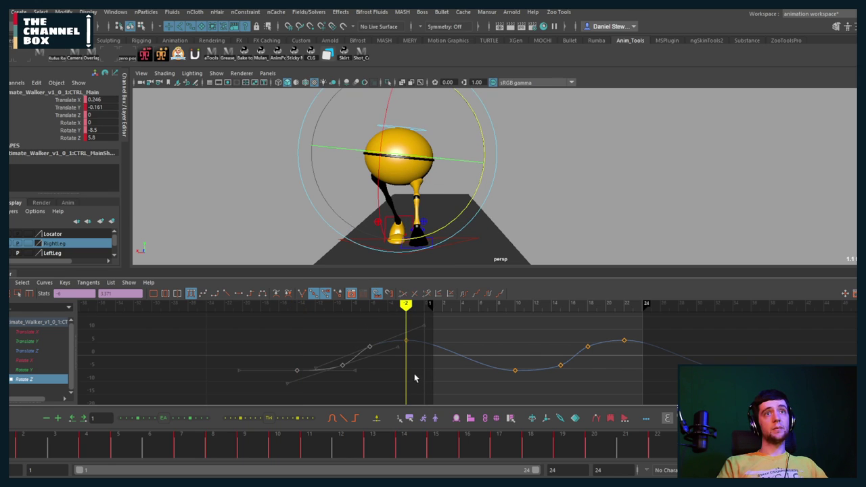
pyautogui.hotkey('ctrl', 'v')
pyautogui.moveTo(388, 319); pyautogui.dragTo(498, 392)
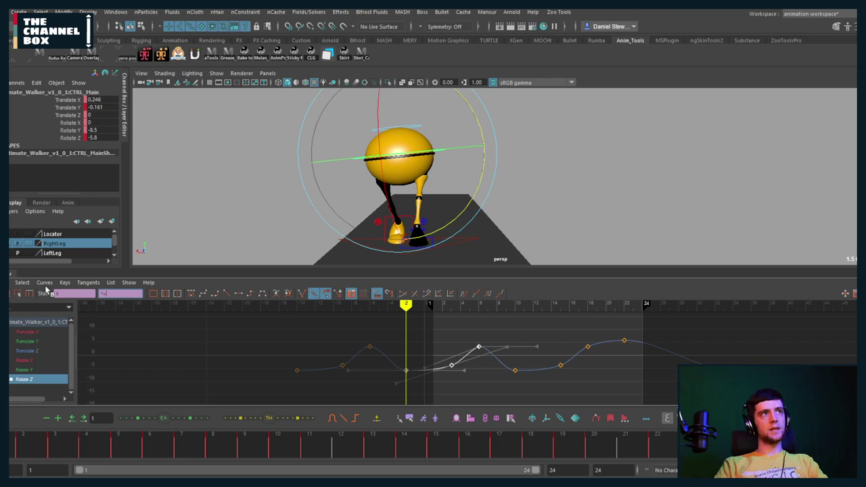
pyautogui.press('Return')
# Copy the inverted Rotate Z keys at frames -2, 3 and 6, paste them at frame 22, and play back the cycle
pyautogui.keyDown('alt'); pyautogui.moveTo(411, 363); pyautogui.dragTo(389, 363, button='middle'); pyautogui.keyUp('alt')
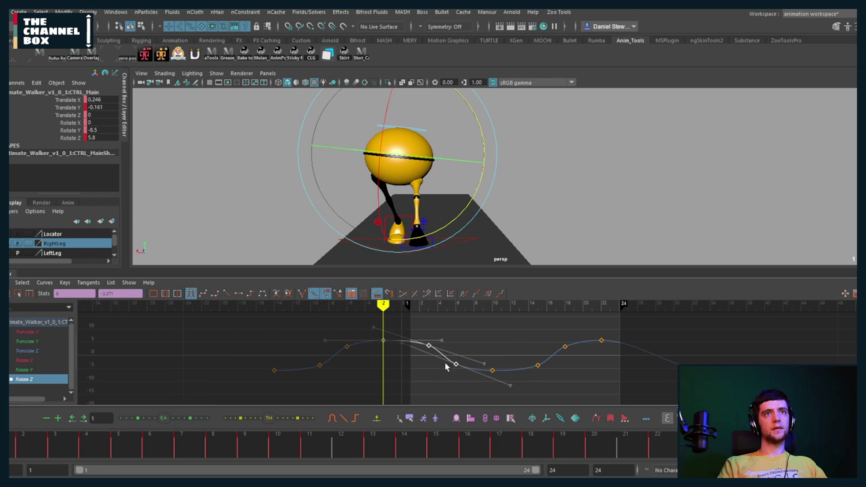
pyautogui.keyDown('alt'); pyautogui.moveTo(446, 366); pyautogui.dragTo(428, 363, button='middle'); pyautogui.keyUp('alt')
pyautogui.moveTo(348, 327); pyautogui.dragTo(448, 393)
pyautogui.hotkey('ctrl', 'c')
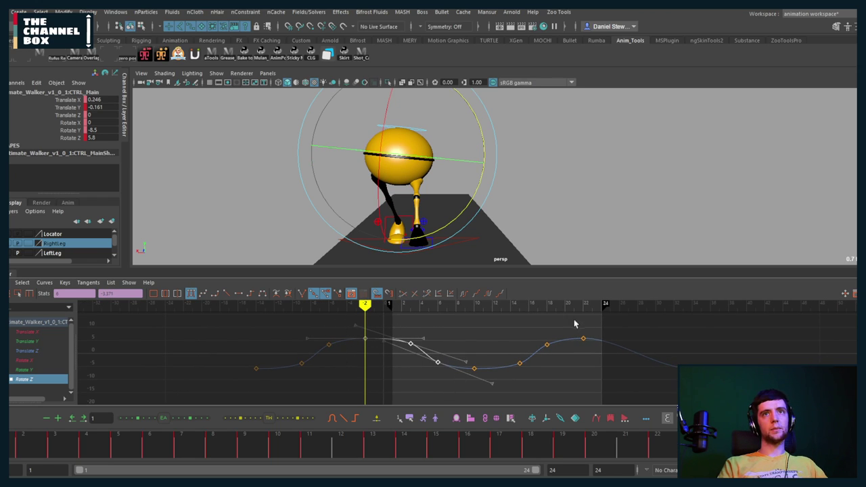
pyautogui.click(582, 304)
pyautogui.hotkey('ctrl', 'v')
pyautogui.moveTo(569, 330); pyautogui.dragTo(570, 360)
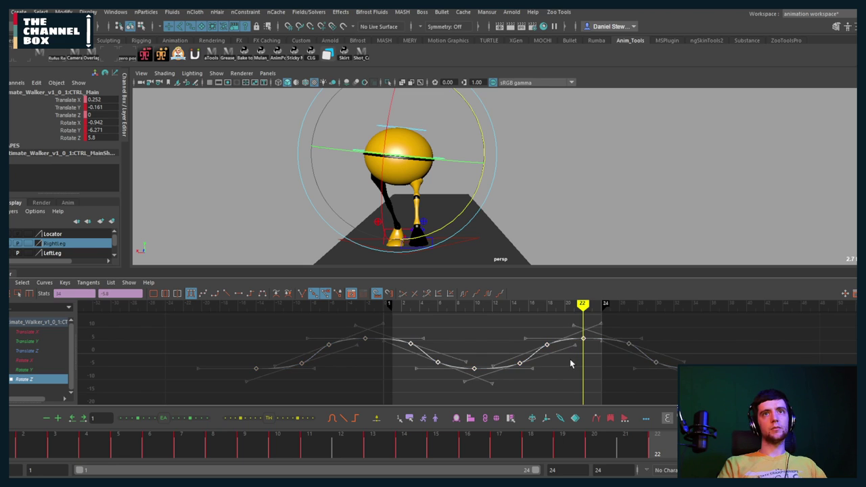
pyautogui.click(570, 363)
pyautogui.hotkey('alt', 'v')
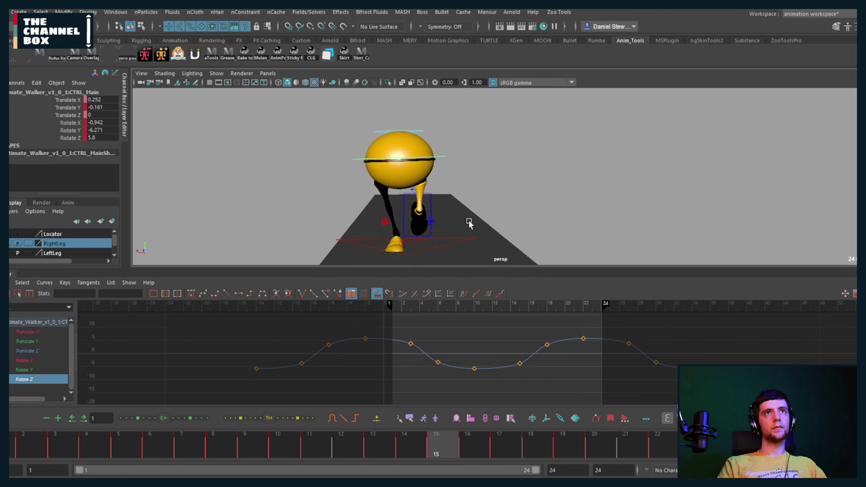
pyautogui.hotkey('alt', 'v')
# Scale all Translate X key values of the body control by 0.7 and play back the cycle
pyautogui.click(25, 332)
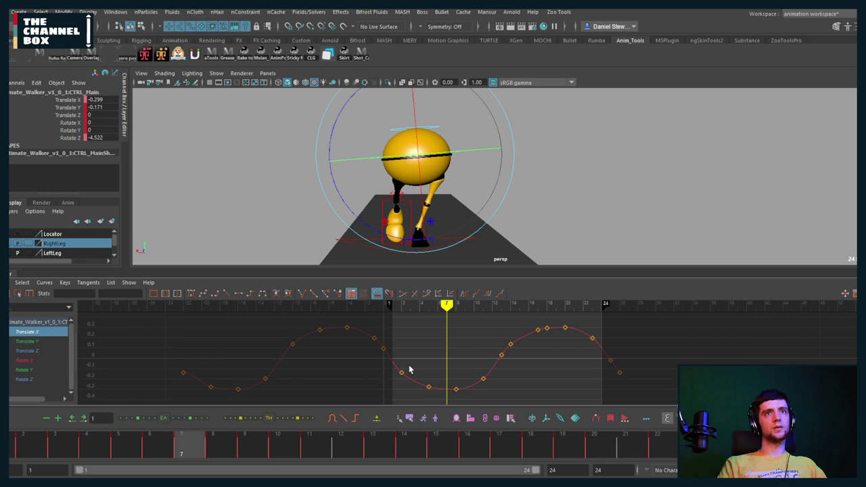
pyautogui.click(408, 376)
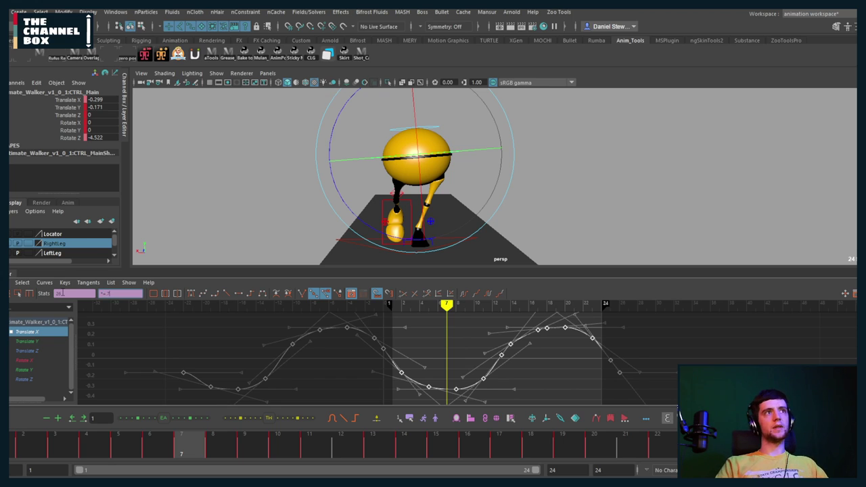
pyautogui.press('Return')
pyautogui.hotkey('alt', 'v')
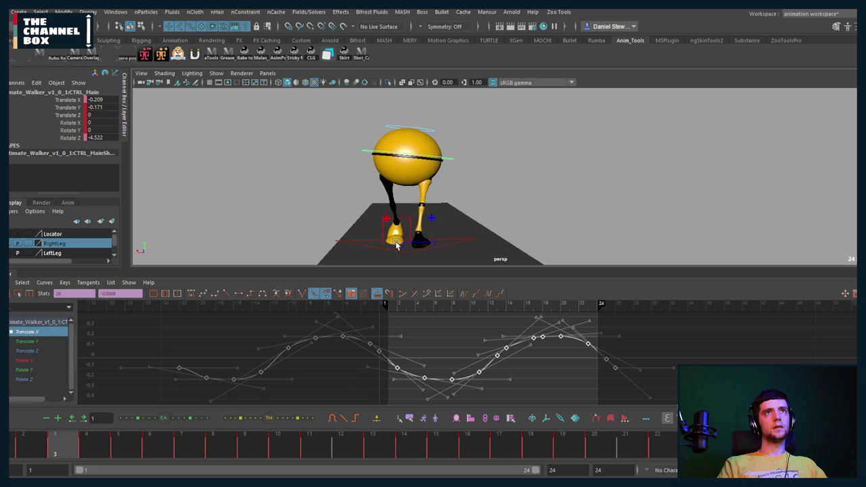
pyautogui.press('Escape')
# Delete the Translate Y key at frame 25, just past the end of the cycle
pyautogui.click(25, 343)
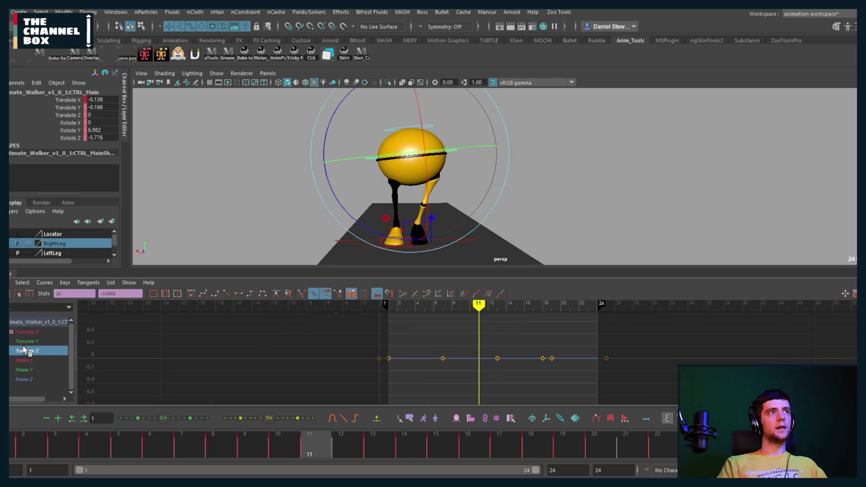
pyautogui.keyDown('alt'); pyautogui.moveTo(484, 353); pyautogui.dragTo(448, 353, button='right'); pyautogui.keyUp('alt')
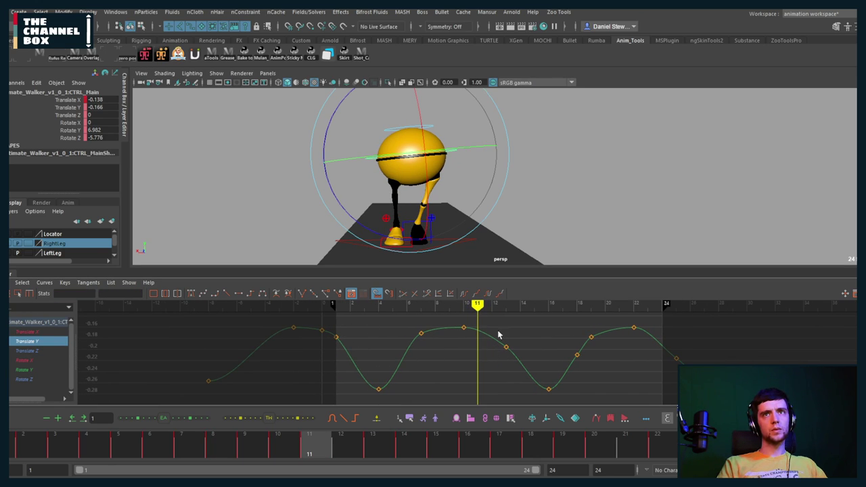
pyautogui.moveTo(677, 355); pyautogui.dragTo(668, 363)
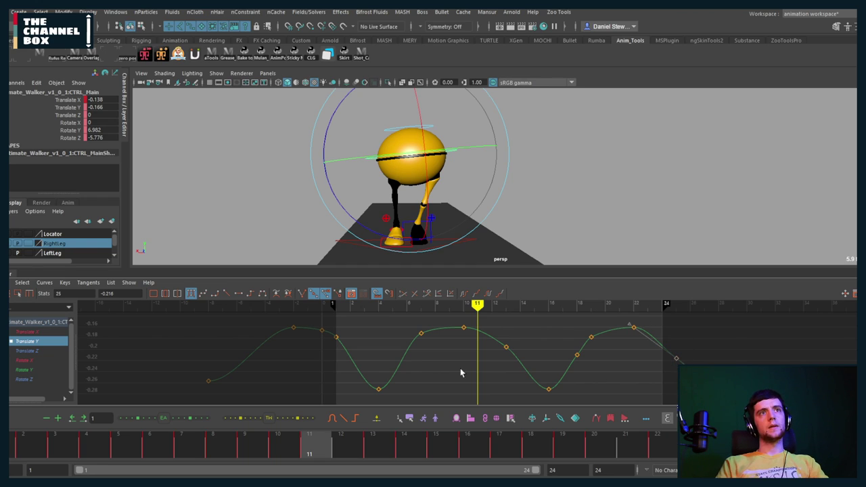
pyautogui.press('Delete')
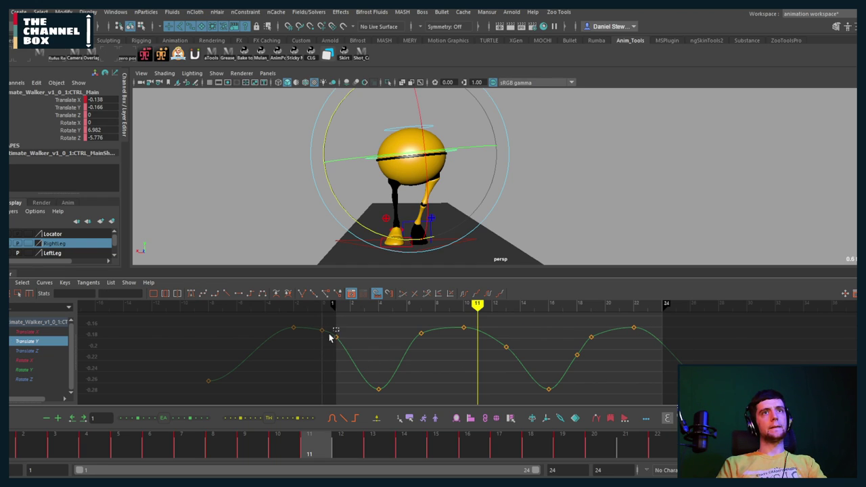
# Delete the in-between Translate Y keys at frames 0, 1, 7, 13, 18 and 19, and play back the cycle
pyautogui.moveTo(341, 324); pyautogui.dragTo(308, 353)
pyautogui.press('Delete')
pyautogui.moveTo(410, 323); pyautogui.dragTo(436, 350)
pyautogui.press('Delete')
pyautogui.moveTo(530, 327); pyautogui.dragTo(594, 372)
pyautogui.press('Delete')
pyautogui.press('Delete')
pyautogui.hotkey('alt', 'v')
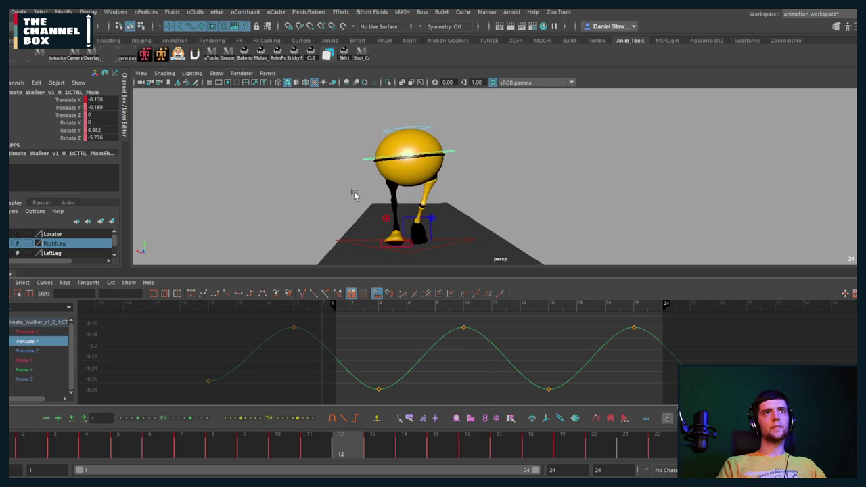
pyautogui.moveTo(354, 196)
pyautogui.keyDown('alt'); pyautogui.mouseDown()
pyautogui.moveTo(459, 197)
pyautogui.moveTo(350, 196)
pyautogui.moveTo(358, 197)
pyautogui.mouseUp(); pyautogui.keyUp('alt')
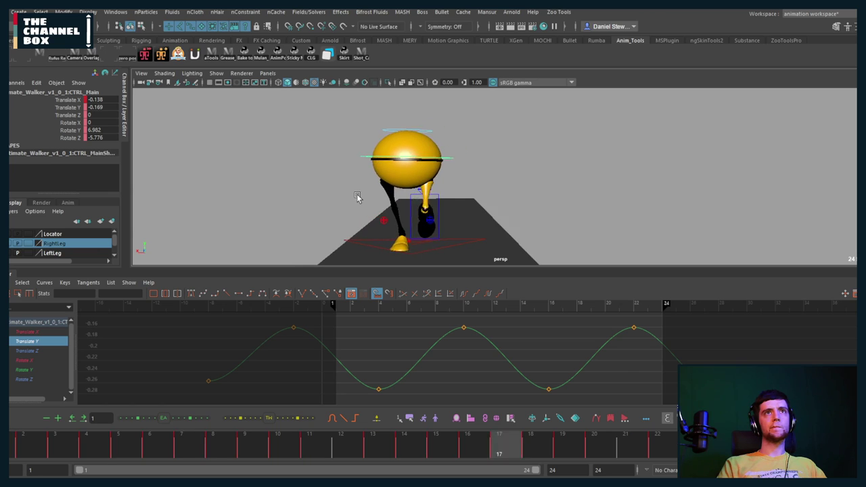
pyautogui.hotkey('alt', 'v')
pyautogui.moveTo(296, 440); pyautogui.dragTo(562, 446)
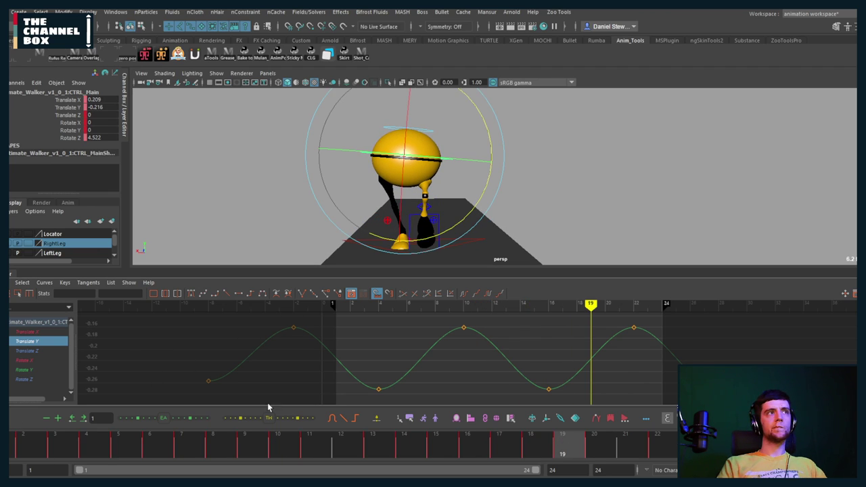
# Examine the body's Translate X curve and play back the cycle from the side
pyautogui.click(25, 332)
pyautogui.keyDown('alt'); pyautogui.moveTo(345, 348); pyautogui.dragTo(341, 350, button='right'); pyautogui.keyUp('alt')
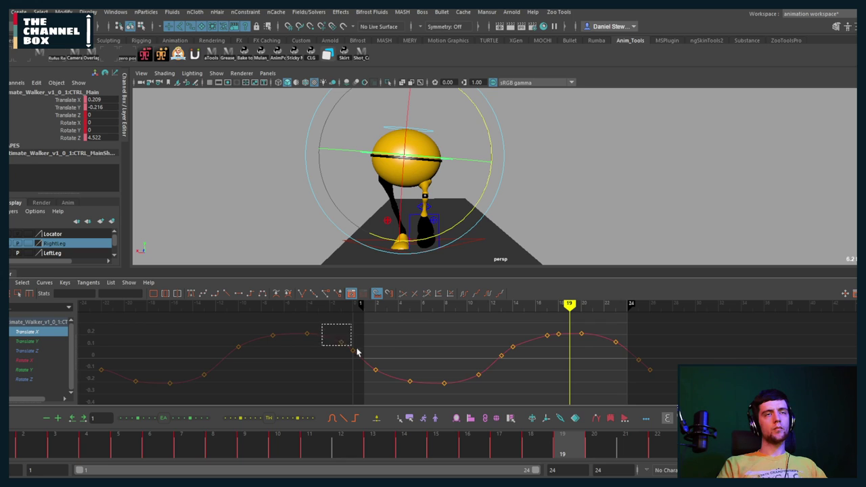
pyautogui.moveTo(357, 352); pyautogui.dragTo(382, 388)
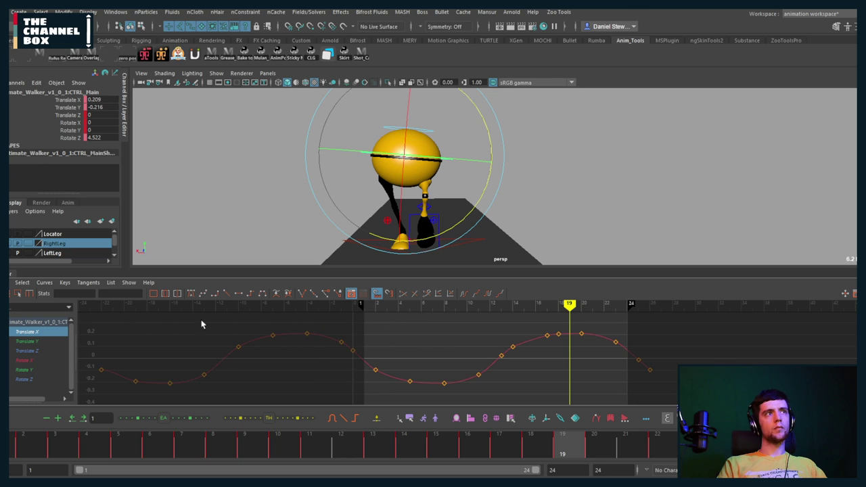
pyautogui.keyDown('alt'); pyautogui.moveTo(318, 214); pyautogui.dragTo(471, 218); pyautogui.keyUp('alt')
pyautogui.hotkey('alt', 'v')
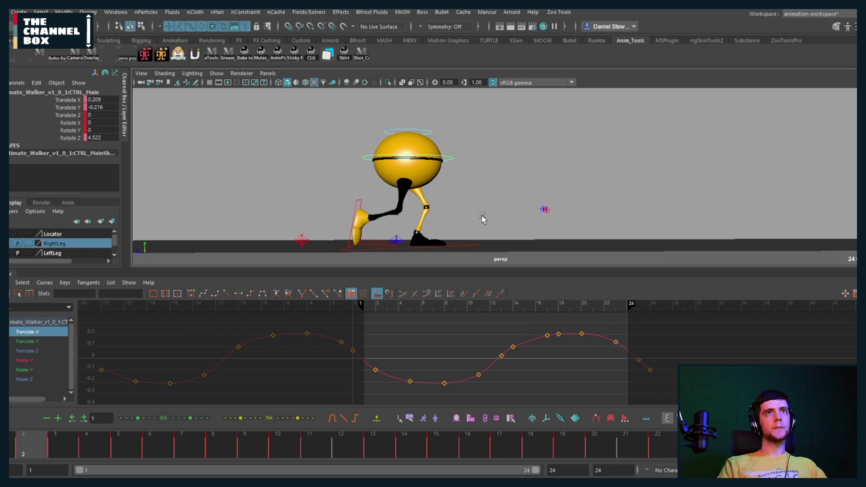
pyautogui.moveTo(483, 217)
pyautogui.keyDown('alt'); pyautogui.mouseDown()
pyautogui.moveTo(433, 246)
pyautogui.moveTo(405, 233)
pyautogui.moveTo(386, 247)
pyautogui.moveTo(383, 230)
pyautogui.moveTo(492, 217)
pyautogui.mouseUp(); pyautogui.keyUp('alt')
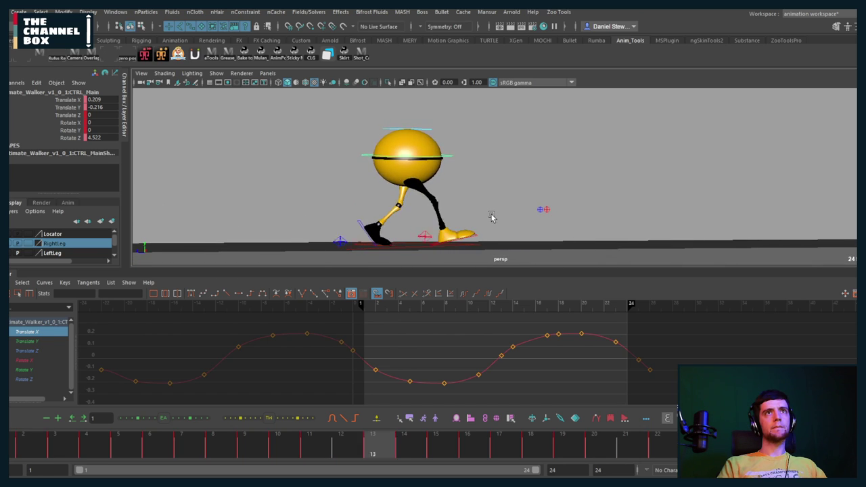
pyautogui.press('Escape')
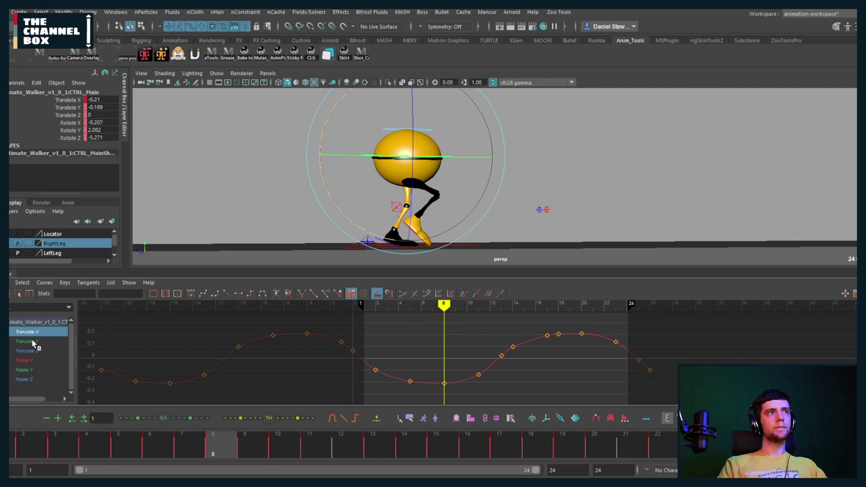
# Lower the body's Translate Y keys at frames 4 and 16 to -0.288 and play back the cycle
pyautogui.click(31, 341)
pyautogui.press(',')
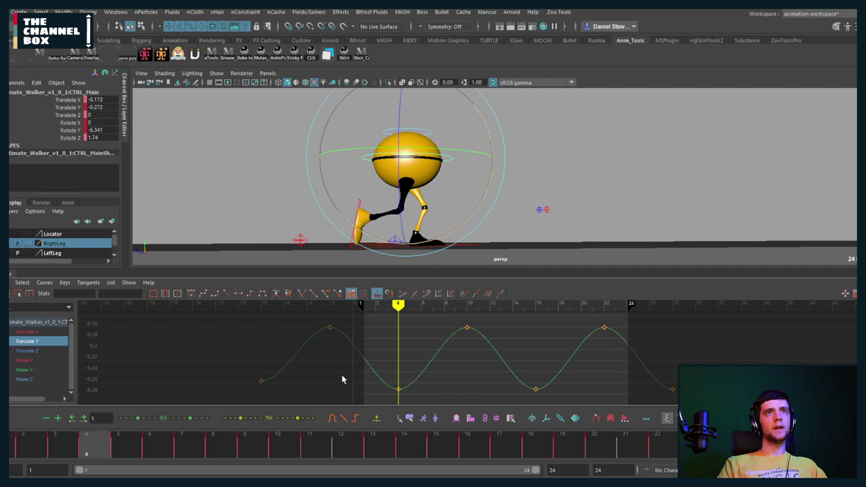
pyautogui.moveTo(345, 373); pyautogui.dragTo(581, 400)
pyautogui.keyDown('shift'); pyautogui.moveTo(494, 331); pyautogui.dragTo(495, 340, button='middle'); pyautogui.keyUp('shift')
pyautogui.hotkey('alt', 'v')
pyautogui.press('Escape')
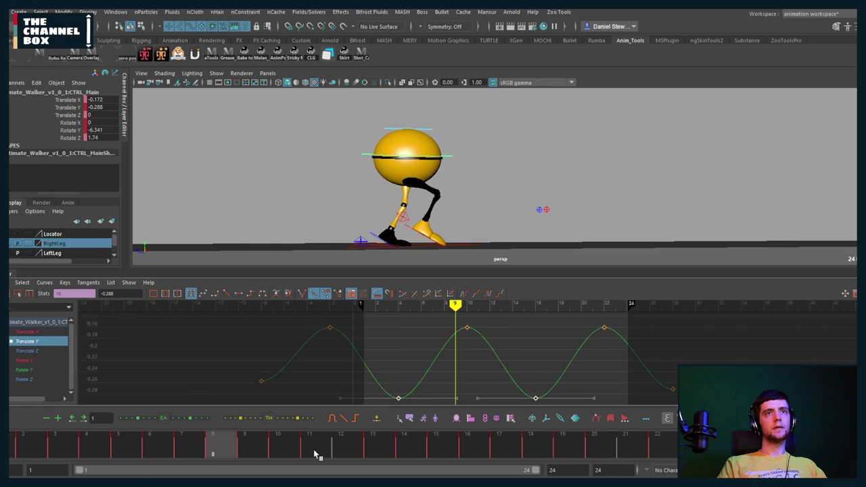
# Go through frames 1 to 9 to examine how the body rises after its low pose
pyautogui.click(15, 450)
pyautogui.moveTo(15, 449); pyautogui.dragTo(175, 450)
pyautogui.keyDown('alt'); pyautogui.keyDown('shift'); pyautogui.moveTo(435, 363); pyautogui.dragTo(456, 360, button='right'); pyautogui.keyUp('shift'); pyautogui.keyUp('alt')
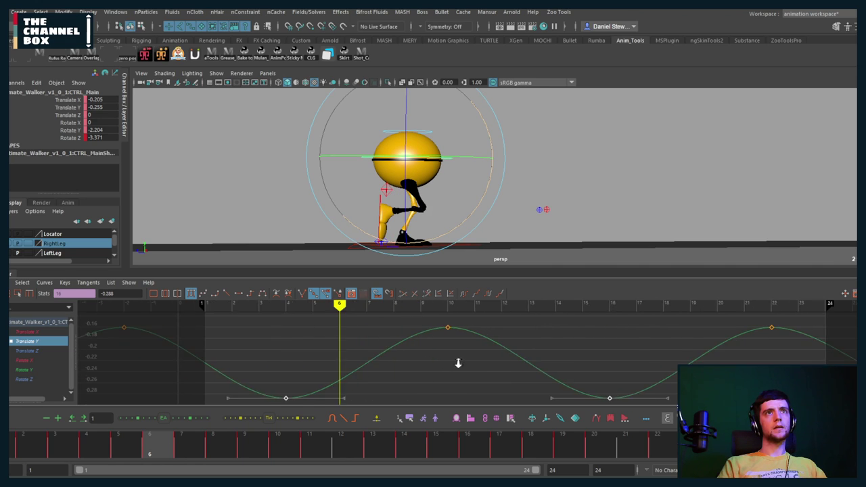
pyautogui.scroll(-3, 454, 365)
pyautogui.hotkey('alt', '.')
pyautogui.hotkey('alt', '.')
pyautogui.hotkey('alt', '.')
pyautogui.hotkey('alt', '.')
pyautogui.hotkey('alt', '.')
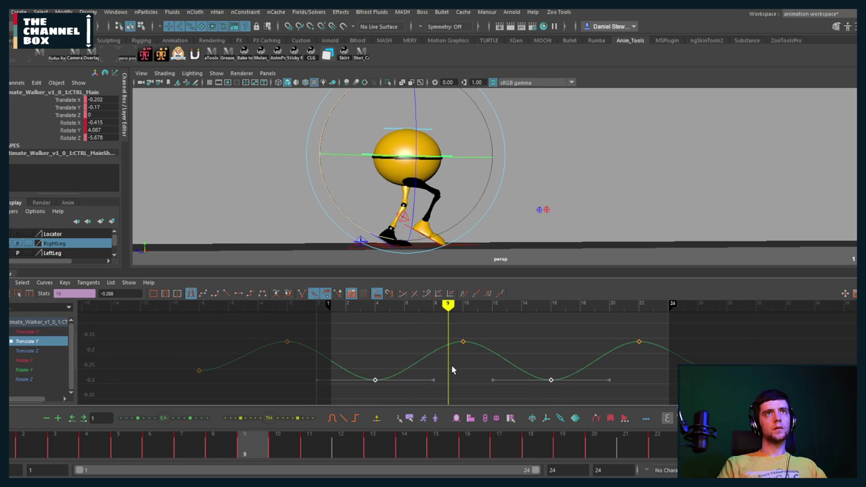
pyautogui.hotkey('alt', ',')
pyautogui.hotkey('alt', ',')
pyautogui.hotkey('alt', ',')
pyautogui.hotkey('alt', ',')
pyautogui.hotkey('alt', '.')
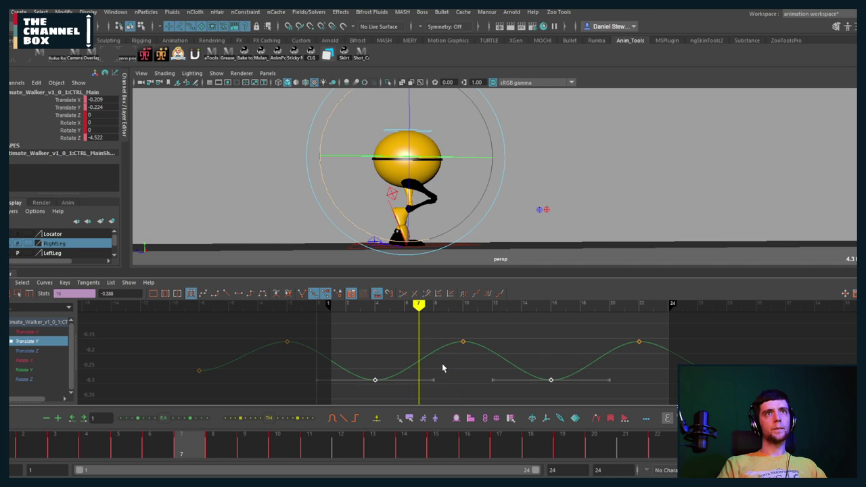
# Set a key at frame 7, raise its Translate Y value to about -0.183, and check the frames up to 10
pyautogui.press('s')
pyautogui.moveTo(404, 342); pyautogui.dragTo(429, 382)
pyautogui.keyDown('shift'); pyautogui.moveTo(431, 375); pyautogui.dragTo(404, 366, button='middle'); pyautogui.keyUp('shift')
pyautogui.hotkey('alt', '.')
pyautogui.hotkey('alt', '.')
pyautogui.hotkey('alt', '.')
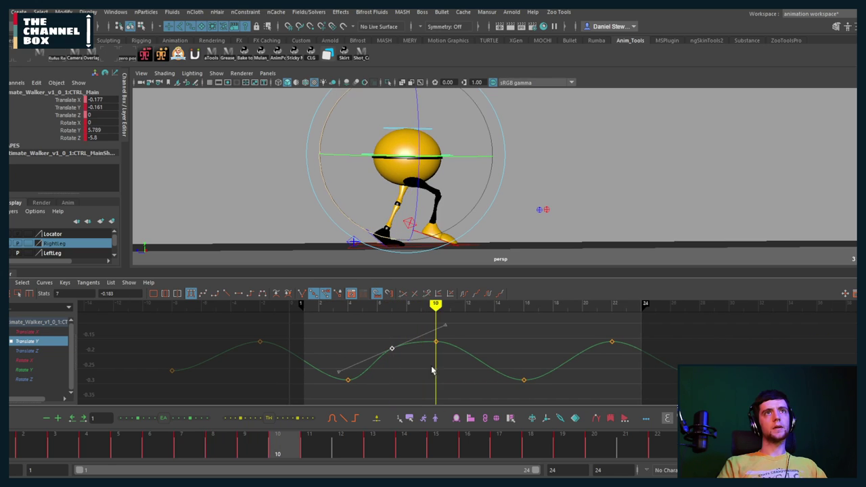
# Add a Translate Y key at frame 19 and raise it to about -0.19
pyautogui.moveTo(437, 369)
pyautogui.mouseDown()
pyautogui.moveTo(479, 344)
pyautogui.moveTo(572, 319)
pyautogui.mouseUp()
pyautogui.hotkey('shift', 'w')
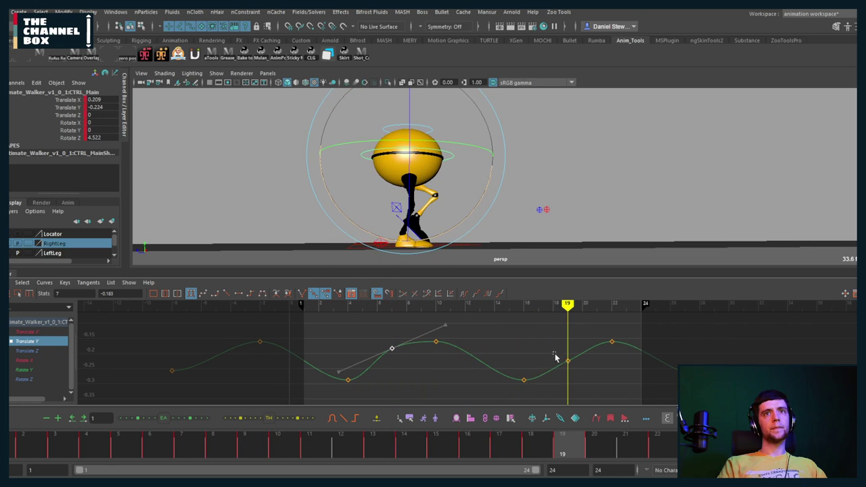
pyautogui.moveTo(555, 354); pyautogui.dragTo(580, 375)
pyautogui.keyDown('shift'); pyautogui.moveTo(581, 366); pyautogui.dragTo(582, 354, button='middle'); pyautogui.keyUp('shift')
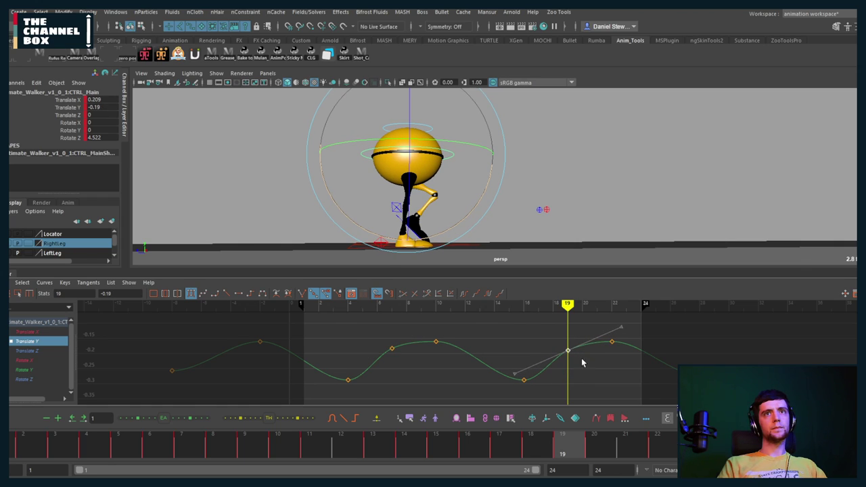
# Copy the Translate Y keys at frames 7 and 10 and paste them at frame -5
pyautogui.click(440, 350)
pyautogui.moveTo(370, 333); pyautogui.dragTo(452, 367)
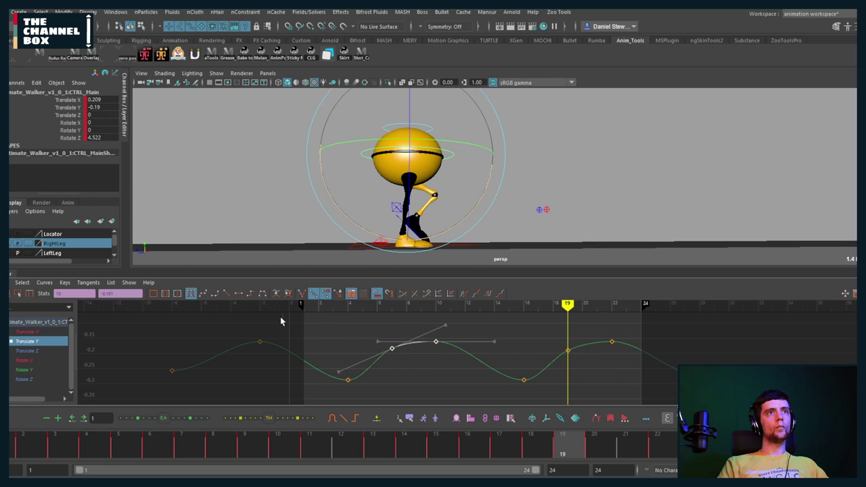
pyautogui.moveTo(255, 304); pyautogui.dragTo(213, 306)
pyautogui.click(260, 340)
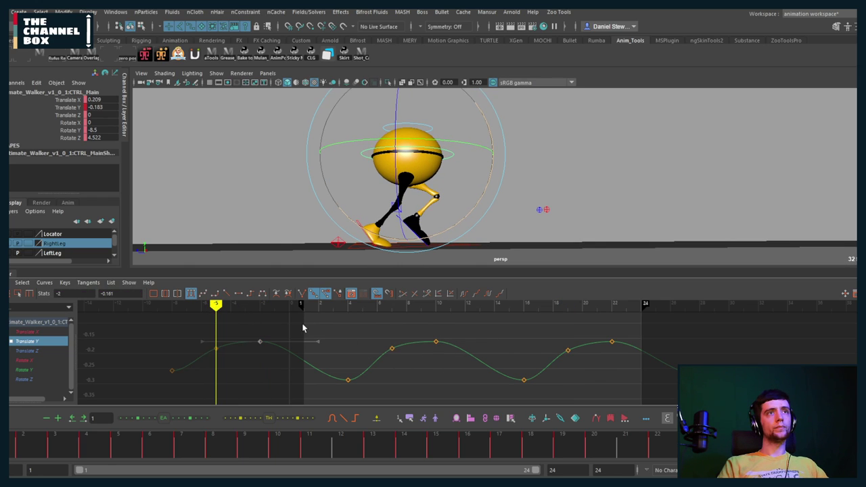
pyautogui.moveTo(269, 366); pyautogui.dragTo(203, 322)
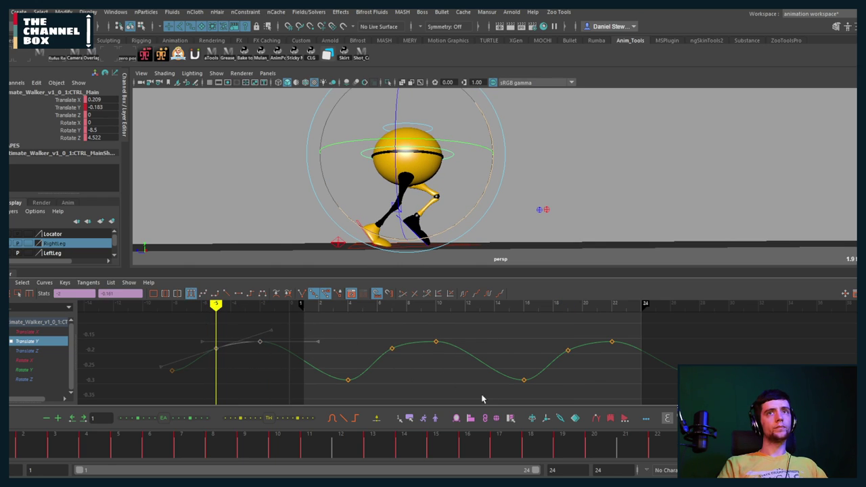
pyautogui.click(482, 398)
# Set a key at frame 13, raise its Translate Y value to about -0.188, and play back the cycle
pyautogui.moveTo(433, 306); pyautogui.dragTo(475, 309)
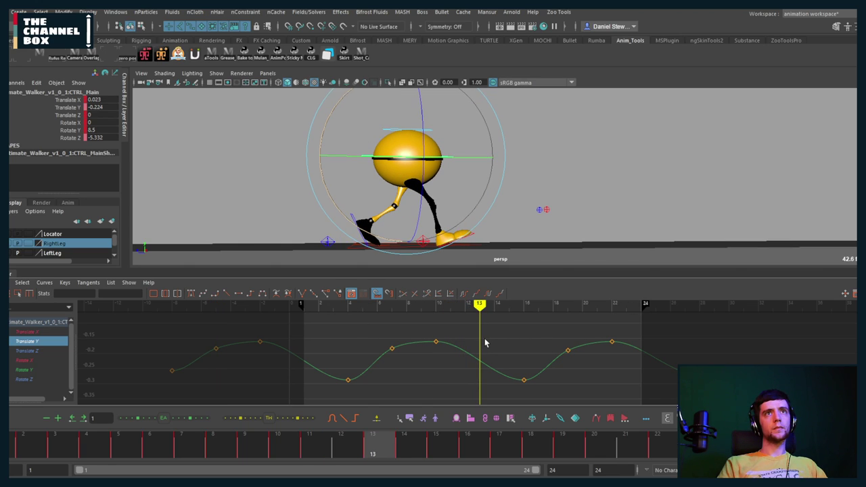
pyautogui.press('s')
pyautogui.moveTo(493, 352); pyautogui.dragTo(471, 377)
pyautogui.keyDown('shift'); pyautogui.moveTo(471, 377); pyautogui.dragTo(473, 360, button='middle'); pyautogui.keyUp('shift')
pyautogui.click(470, 362)
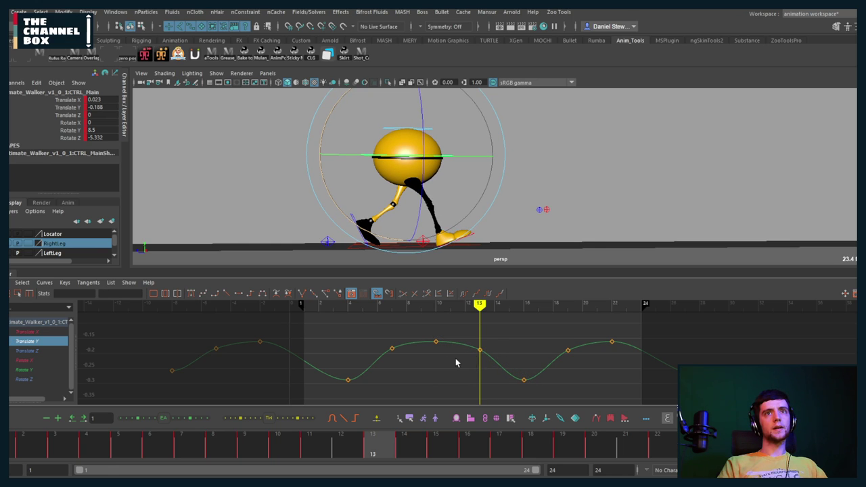
pyautogui.hotkey('alt', 'v')
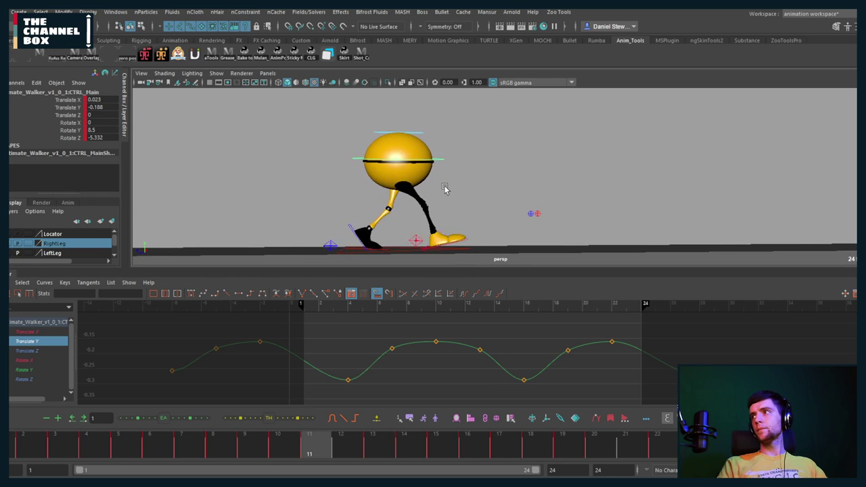
pyautogui.hotkey('alt', 'v')
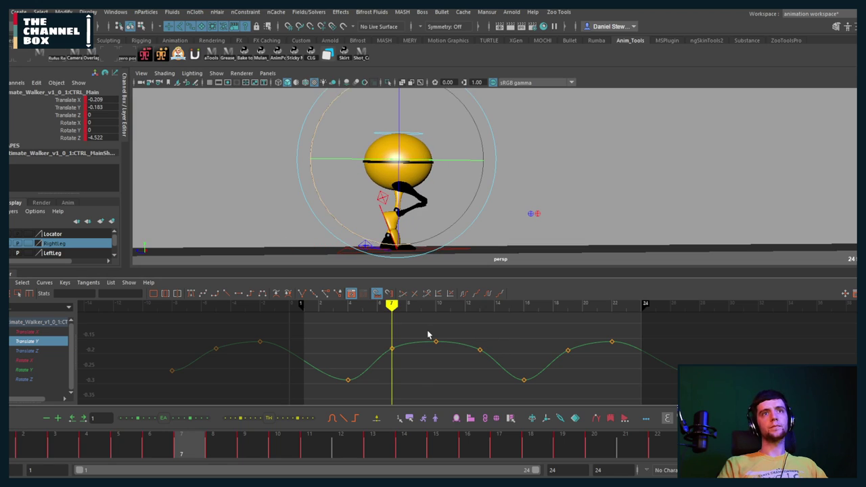
# Copy the Translate Y keys at frames 10 and 13, paste them at frames 22 and -2, and play back the cycle
pyautogui.moveTo(428, 326); pyautogui.dragTo(497, 358)
pyautogui.click(612, 304)
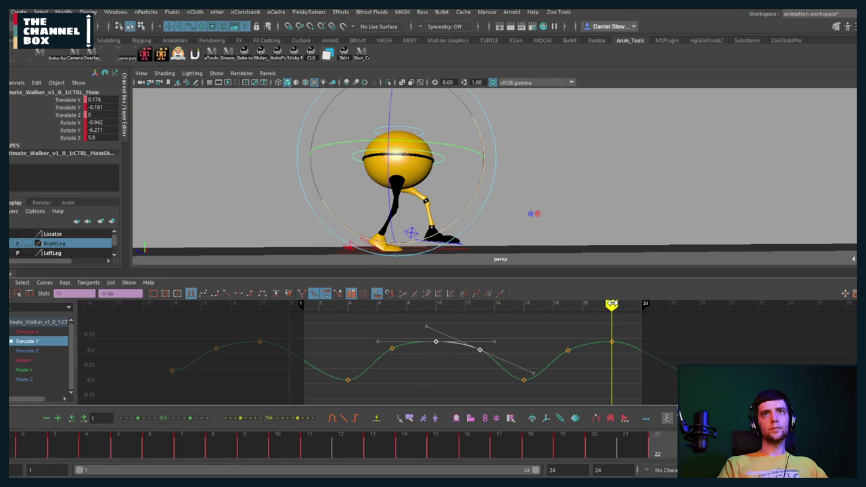
pyautogui.hotkey('ctrl', 'v')
pyautogui.click(259, 311)
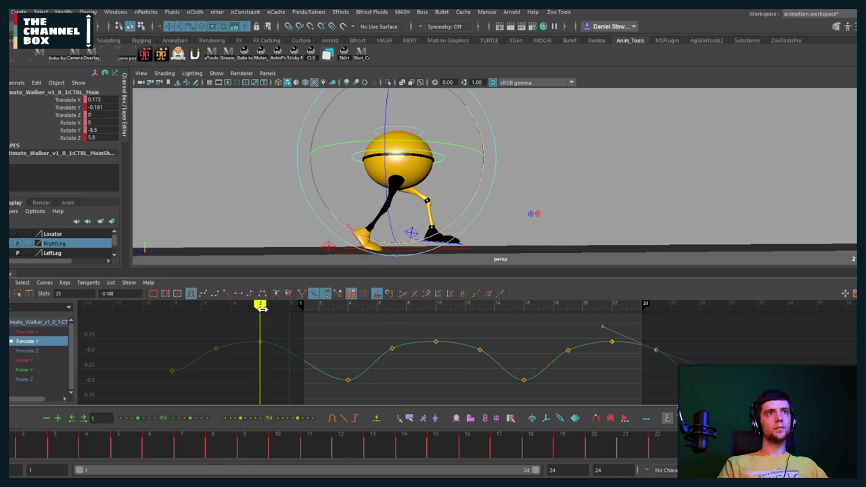
pyautogui.hotkey('ctrl', 'v')
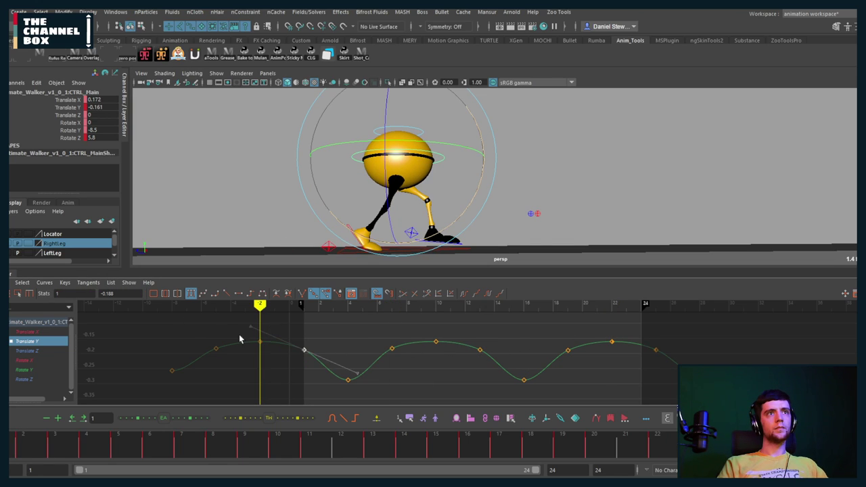
pyautogui.moveTo(231, 359); pyautogui.dragTo(243, 373)
pyautogui.hotkey('alt', 'v')
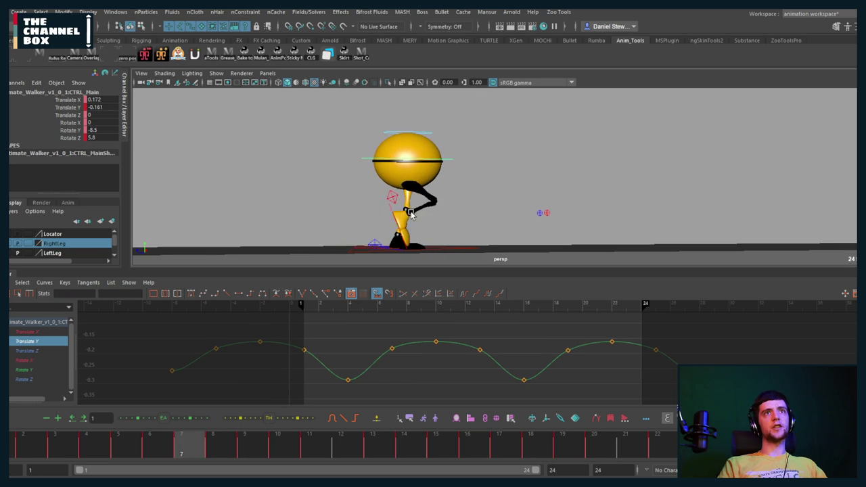
# Scrub and play back the walk cycle from the side to review the body's up-and-down motion
pyautogui.moveTo(54, 442); pyautogui.dragTo(493, 447)
pyautogui.hotkey('alt', 'v')
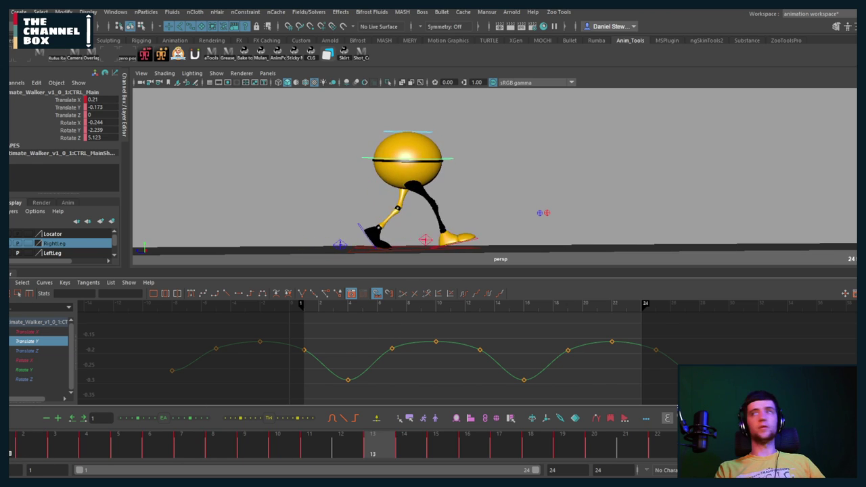
pyautogui.hotkey('alt', 'v')
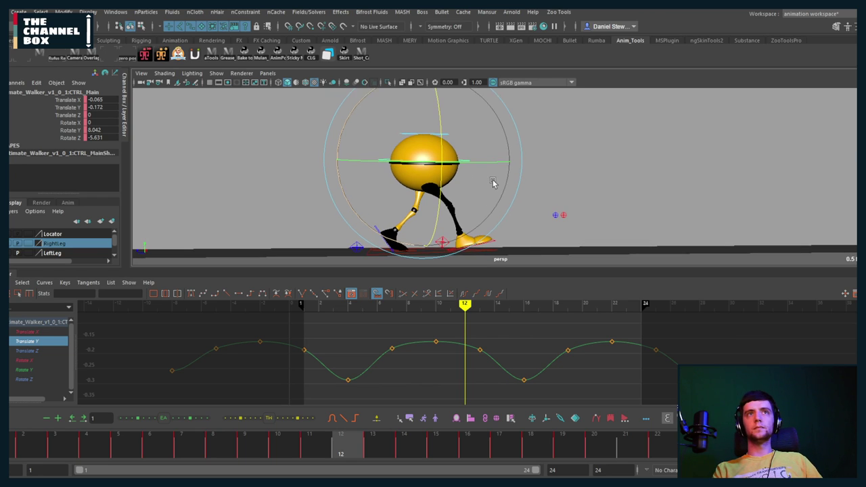
pyautogui.hotkey('alt', 'v')
pyautogui.moveTo(549, 180)
pyautogui.keyDown('alt'); pyautogui.mouseDown()
pyautogui.moveTo(443, 180)
pyautogui.moveTo(568, 187)
pyautogui.moveTo(536, 188)
pyautogui.mouseUp(); pyautogui.keyUp('alt')
pyautogui.hotkey('alt', 'v')
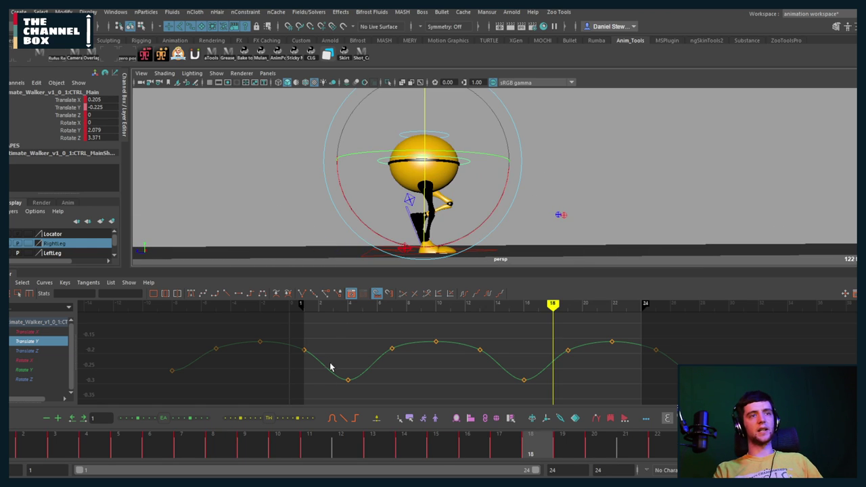
# Switch to the Animation Mentor review page in the browser, then play and scrub the reference walk to study its body motion
pyautogui.click(345, 460)
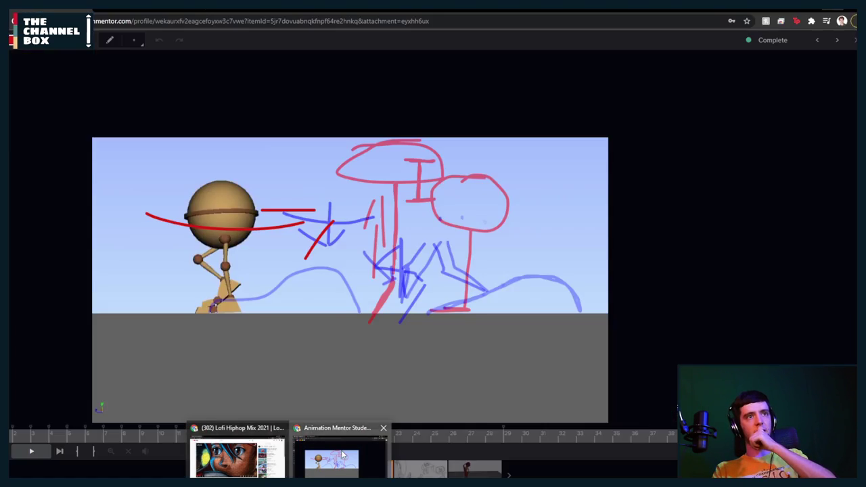
pyautogui.press('Right')
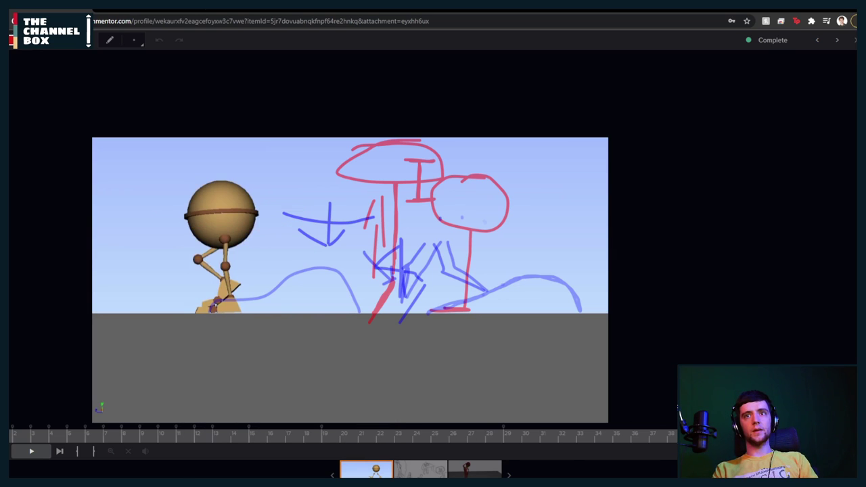
pyautogui.press('Right')
pyautogui.press('Right')
pyautogui.moveTo(669, 437); pyautogui.dragTo(10, 440)
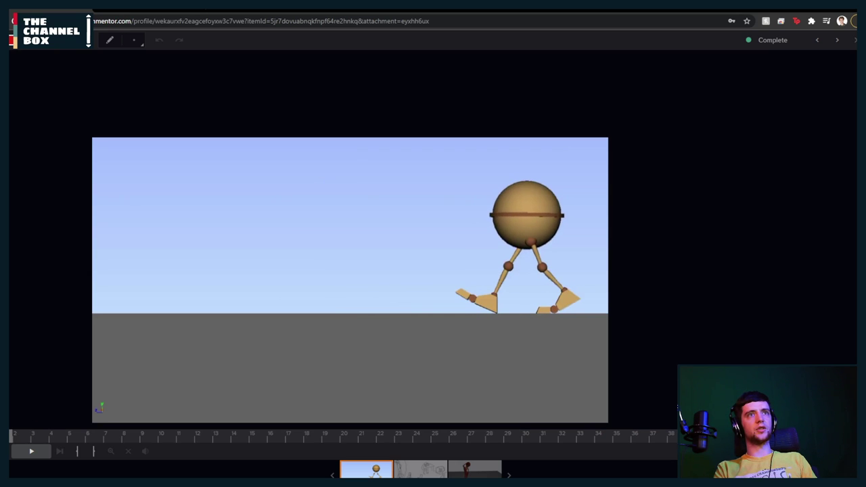
pyautogui.press('space')
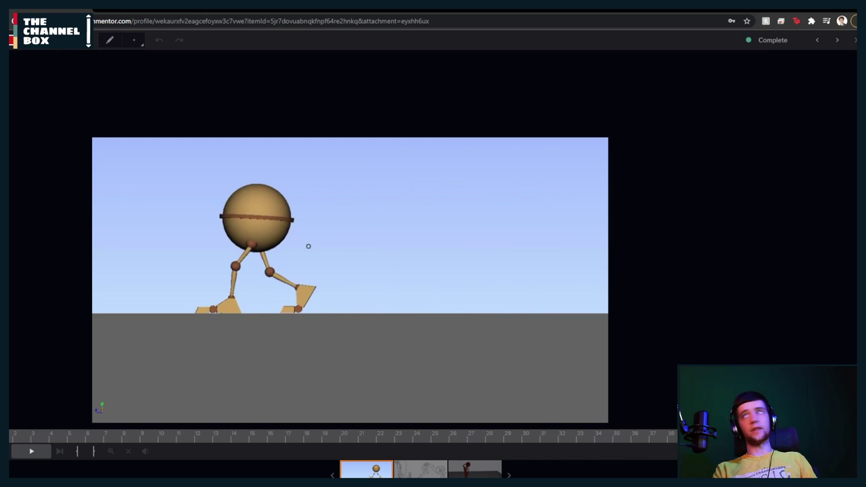
pyautogui.moveTo(92, 435); pyautogui.dragTo(325, 404)
pyautogui.moveTo(324, 451); pyautogui.dragTo(540, 443)
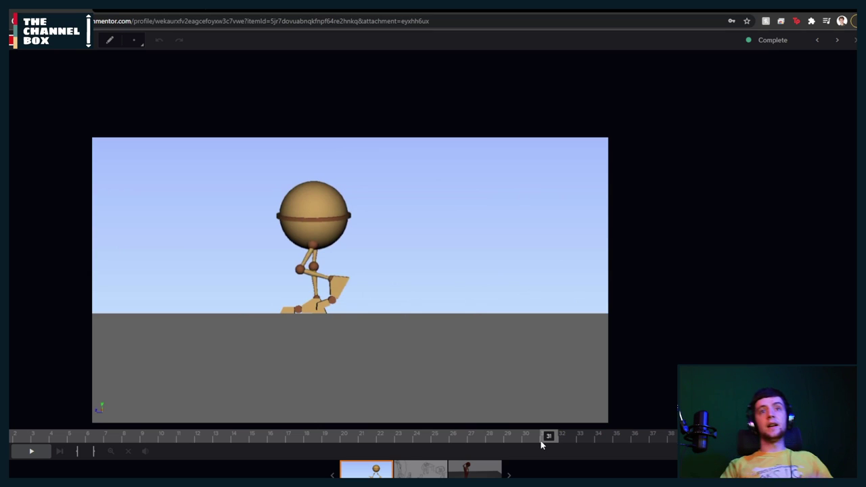
# Scrub the reference walk back to its start and play it to study the body's height over the step
pyautogui.click(536, 441)
pyautogui.moveTo(536, 441); pyautogui.dragTo(12, 445)
pyautogui.click(18, 453)
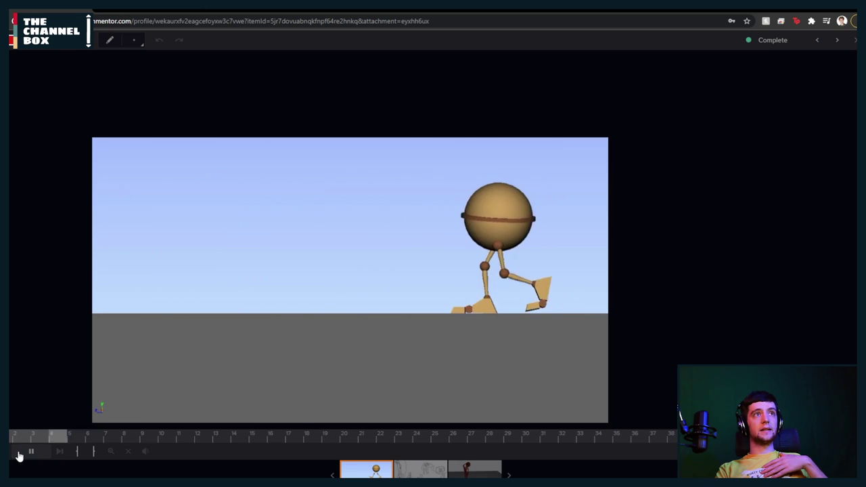
pyautogui.click(19, 455)
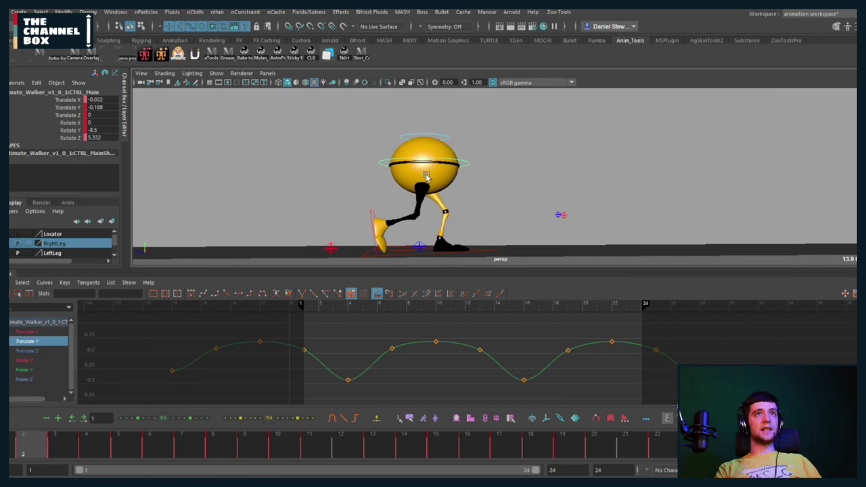
# Switch back to Maya, then play and scrub the walk cycle to compare the body's motion with the reference
pyautogui.hotkey('alt', 'v')
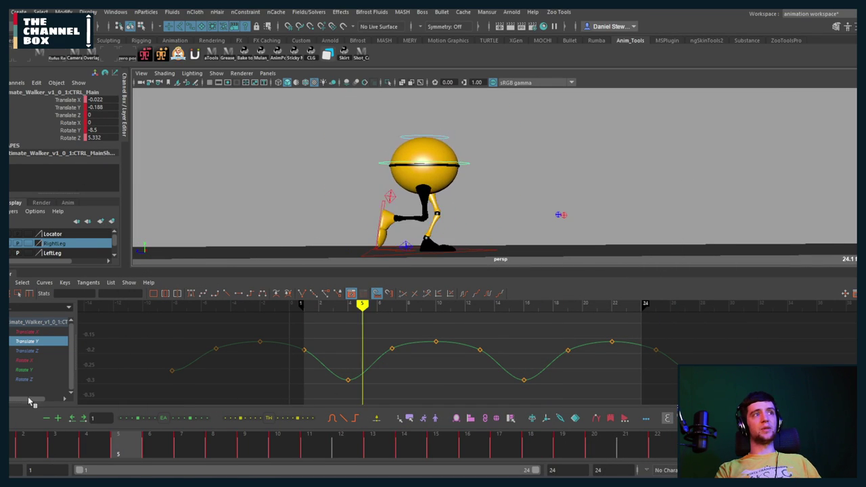
pyautogui.moveTo(13, 447); pyautogui.dragTo(597, 448)
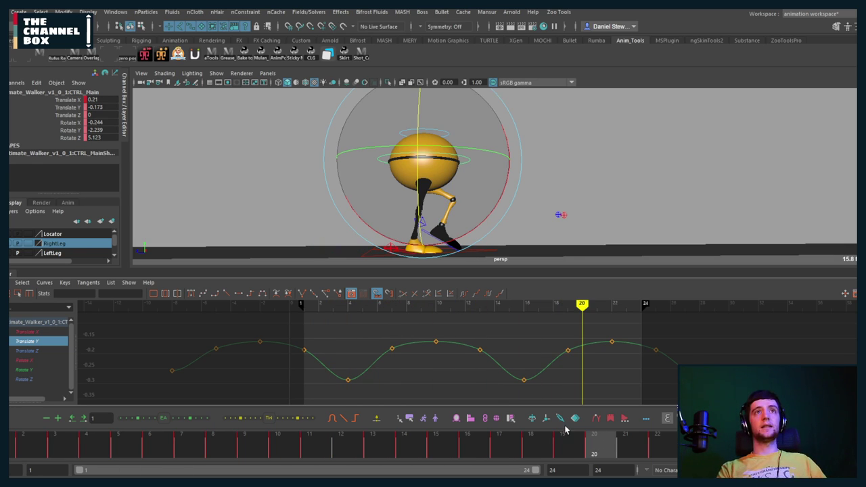
pyautogui.hotkey('alt', 'v')
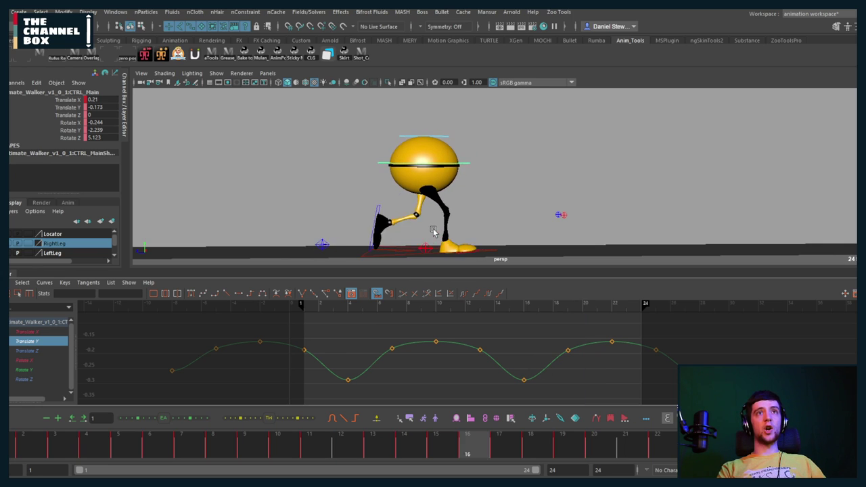
pyautogui.hotkey('alt', 'v')
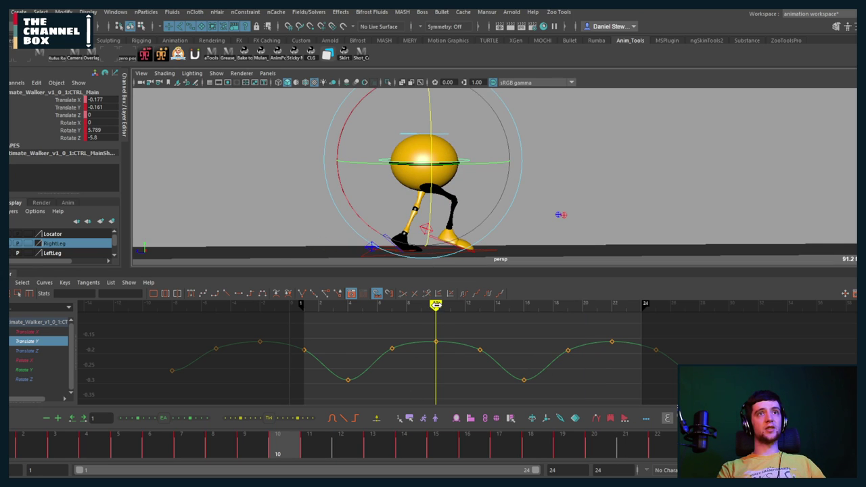
# Try shifting the body's whole Translate Y curve vertically, undo it, and play back the cycle
pyautogui.moveTo(436, 305)
pyautogui.mouseDown()
pyautogui.moveTo(461, 314)
pyautogui.moveTo(443, 325)
pyautogui.moveTo(455, 366)
pyautogui.mouseUp()
pyautogui.keyDown('shift'); pyautogui.moveTo(448, 372); pyautogui.dragTo(445, 303, button='middle'); pyautogui.keyUp('shift')
pyautogui.hotkey('ctrl', 'z')
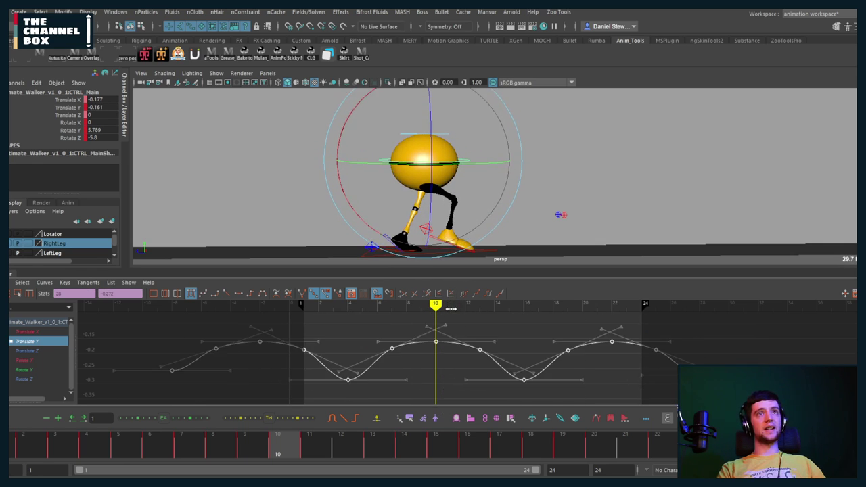
pyautogui.click(537, 334)
pyautogui.hotkey('alt', 'v')
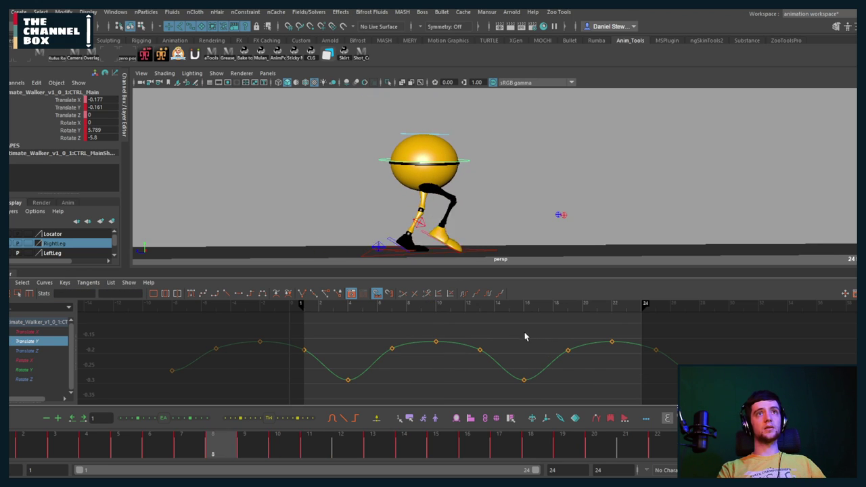
# At frame 16, try moving the right foot control forward along Translate Z
pyautogui.moveTo(524, 306)
pyautogui.mouseDown()
pyautogui.moveTo(479, 305)
pyautogui.moveTo(524, 306)
pyautogui.mouseUp()
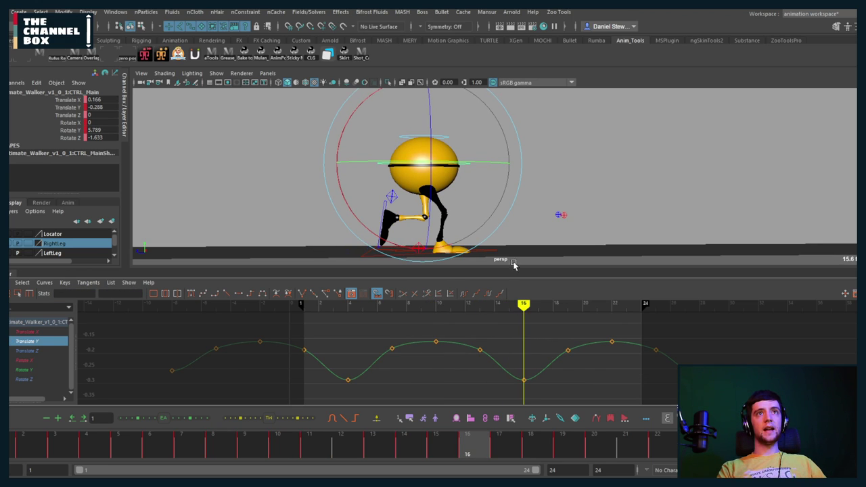
pyautogui.keyDown('alt'); pyautogui.moveTo(494, 231); pyautogui.dragTo(495, 215, button='middle'); pyautogui.keyUp('alt')
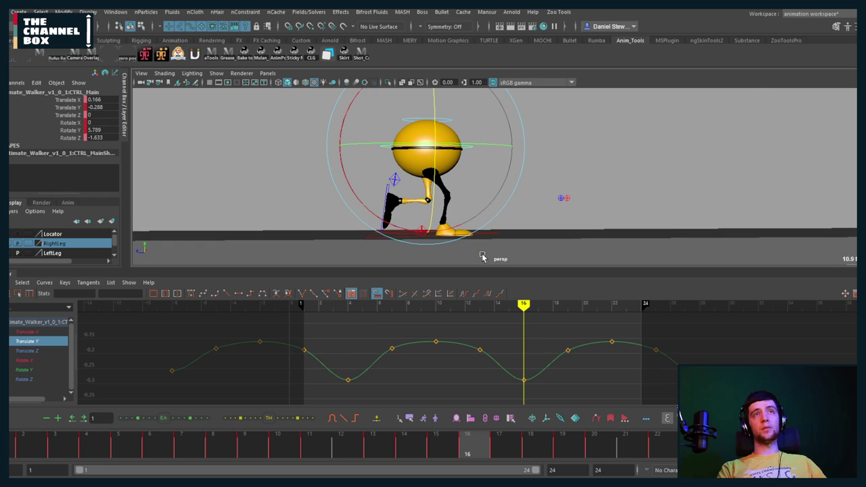
pyautogui.moveTo(523, 306)
pyautogui.mouseDown()
pyautogui.moveTo(409, 307)
pyautogui.moveTo(539, 306)
pyautogui.moveTo(524, 305)
pyautogui.mouseUp()
pyautogui.click(420, 233)
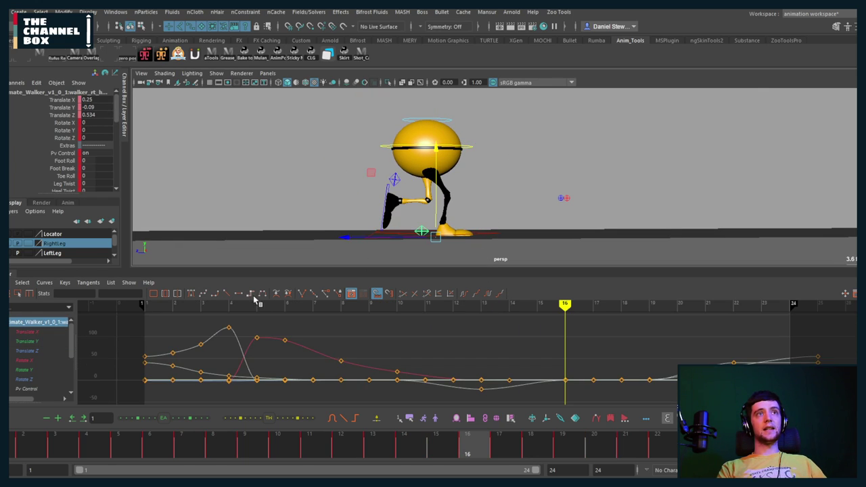
pyautogui.click(27, 350)
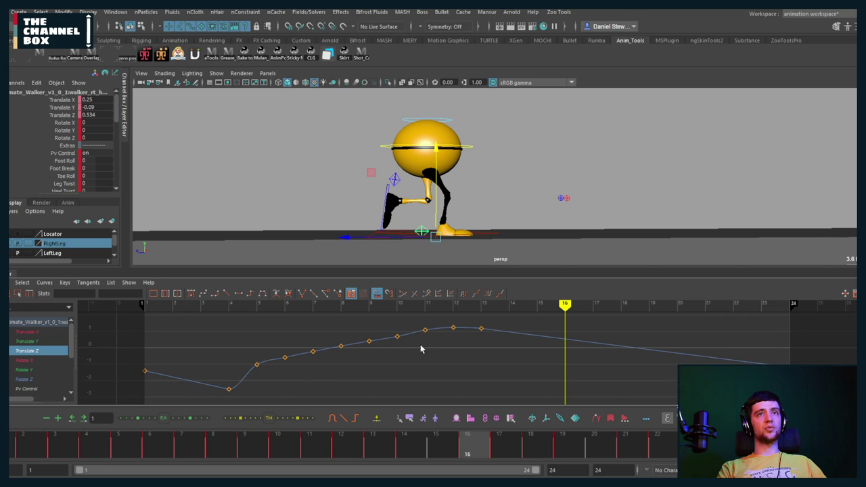
pyautogui.click(206, 379)
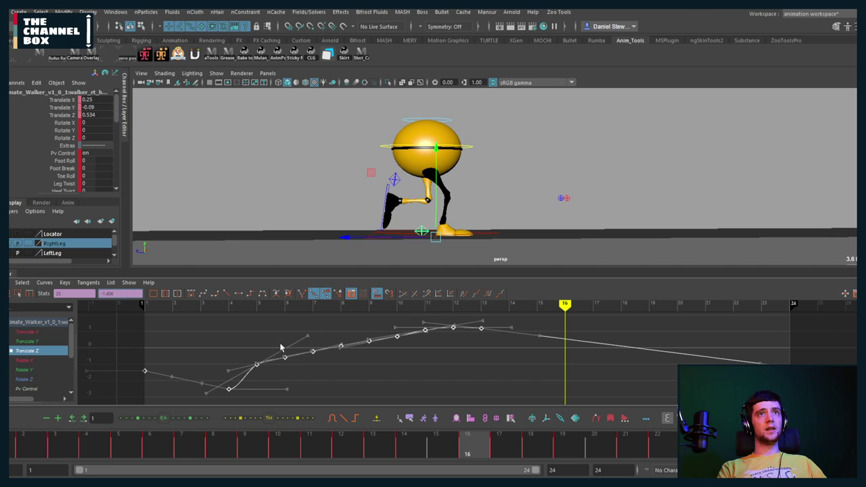
pyautogui.moveTo(381, 238); pyautogui.dragTo(404, 237)
# Try lowering the body to a Translate Y of -0.574 at frame 16, then undo the body and right foot moves
pyautogui.click(389, 151)
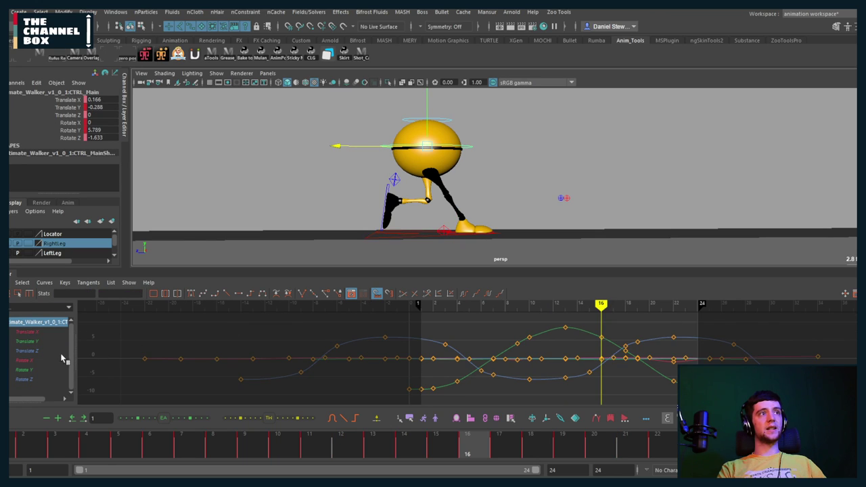
pyautogui.click(25, 342)
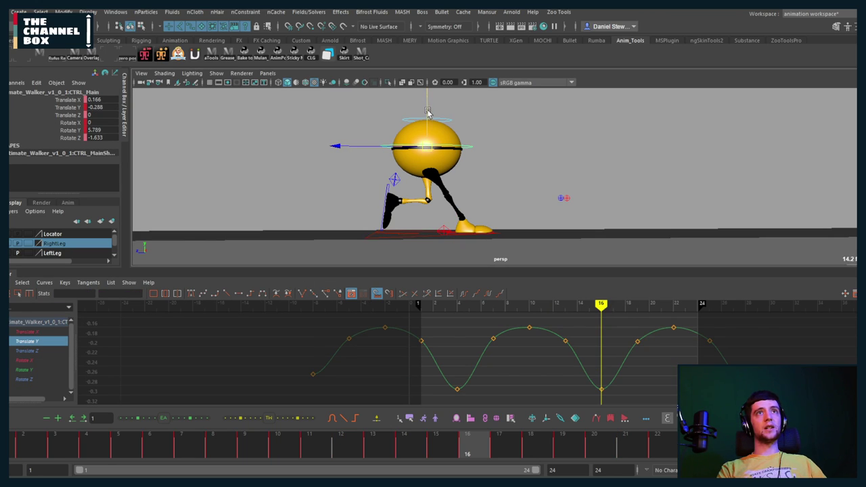
pyautogui.moveTo(427, 110); pyautogui.dragTo(427, 122)
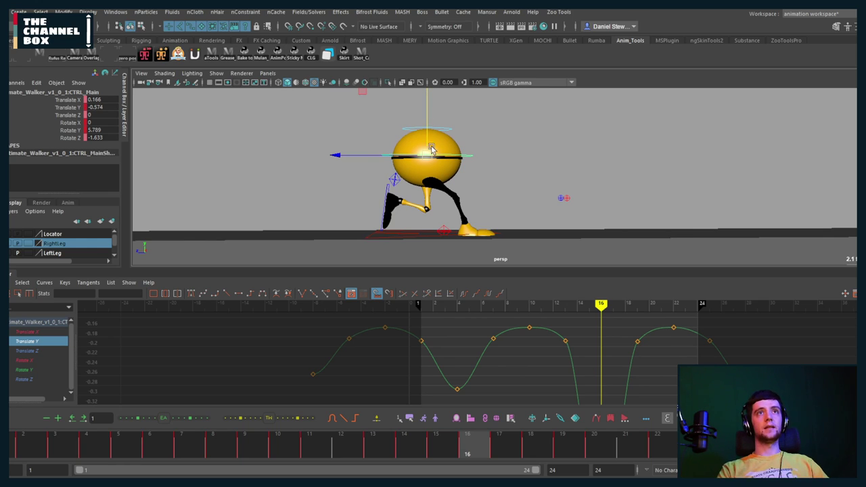
pyautogui.click(433, 211)
pyautogui.hotkey('ctrl', 'z')
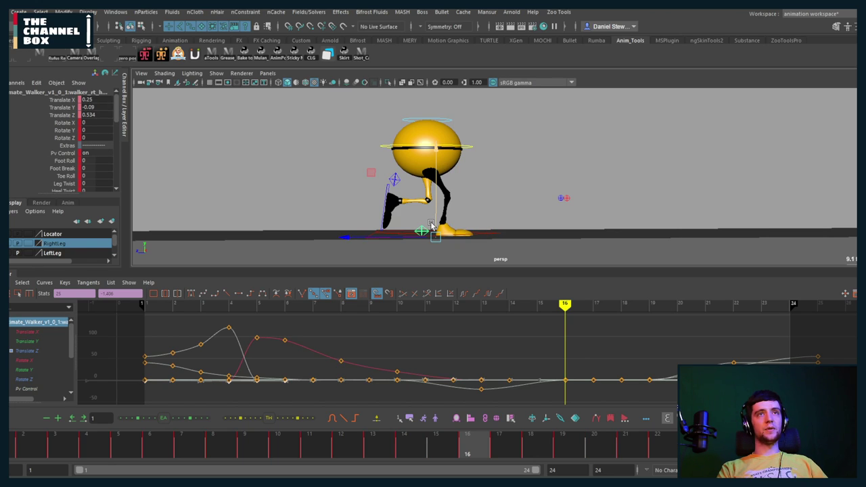
# At frame 24, lower the body slightly and widen the stride, moving the left foot forward and the right foot back to Translate Z -1.539
pyautogui.moveTo(567, 305); pyautogui.dragTo(787, 302)
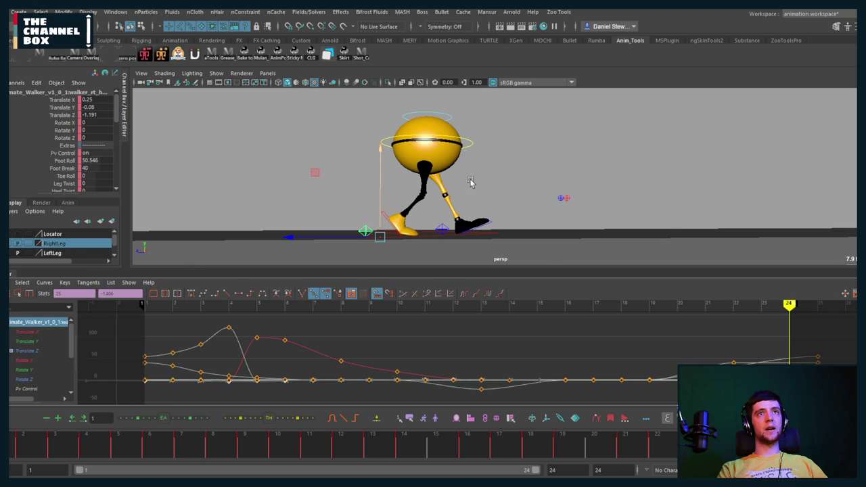
pyautogui.click(453, 131)
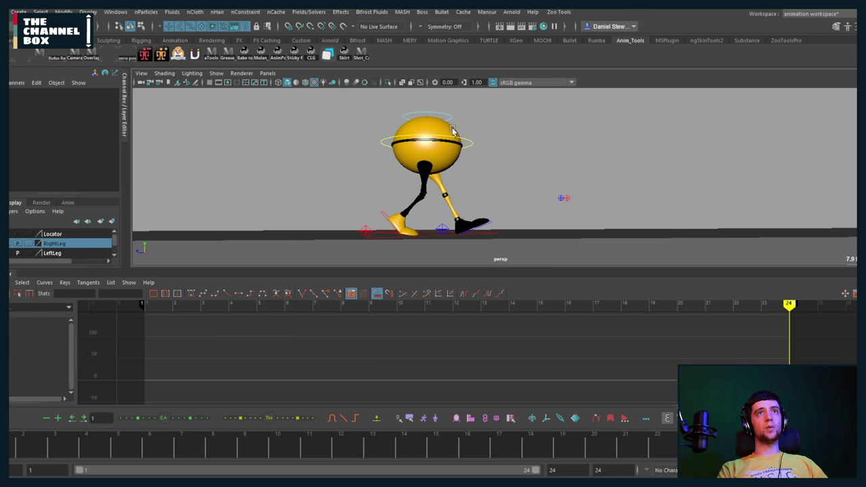
pyautogui.click(470, 142)
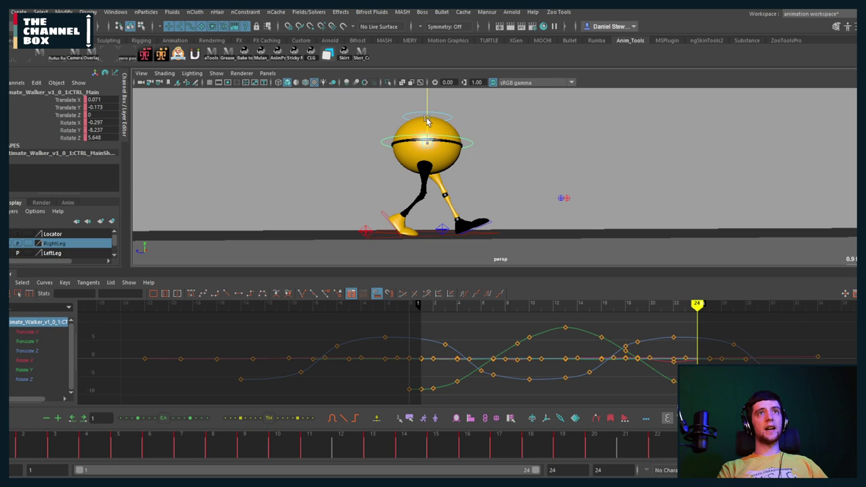
pyautogui.moveTo(426, 119); pyautogui.dragTo(426, 123)
pyautogui.click(443, 225)
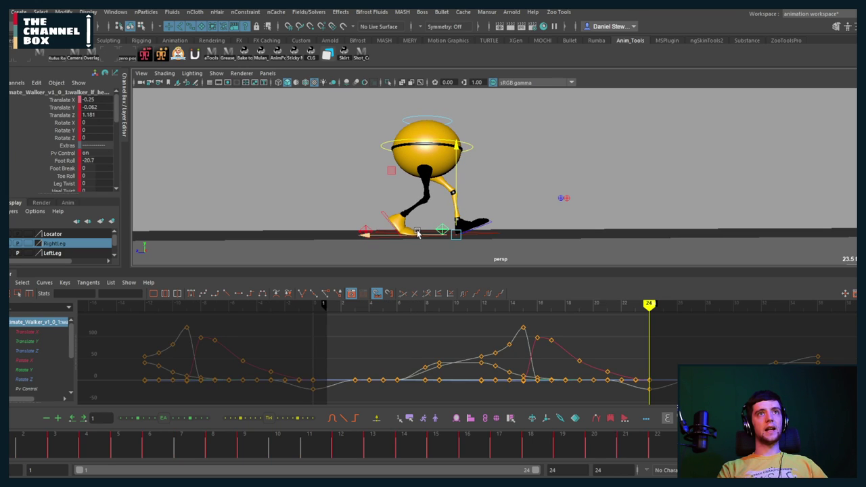
pyautogui.moveTo(416, 233); pyautogui.dragTo(422, 233)
pyautogui.click(365, 232)
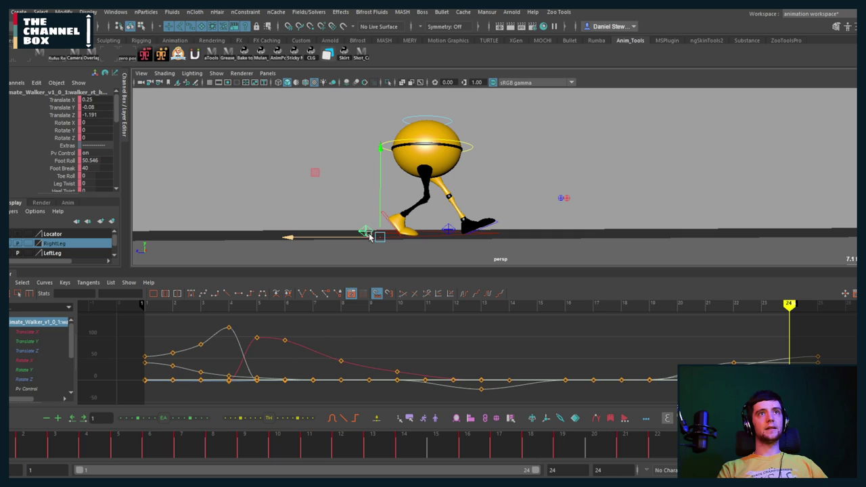
pyautogui.moveTo(355, 238); pyautogui.dragTo(345, 238)
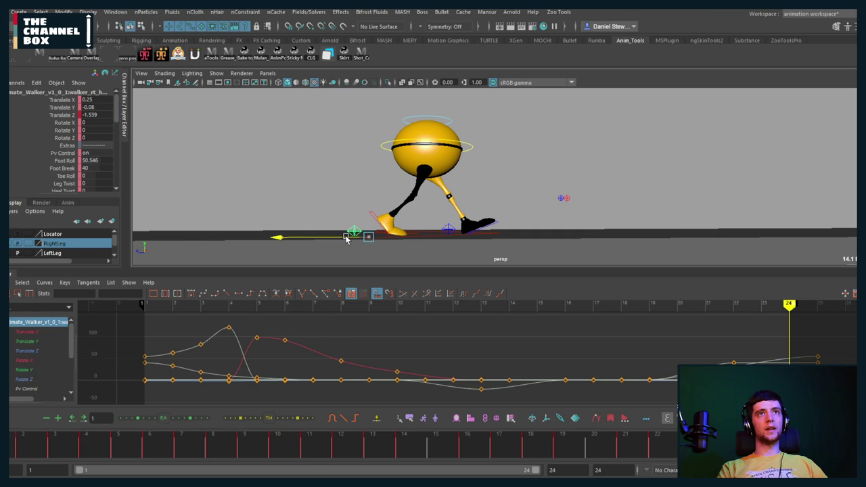
# Rotate the body control at frame 24 to a Rotate Y of -18.049 and adjust its Translate Y to -0.218
pyautogui.click(447, 135)
pyautogui.press('e')
pyautogui.moveTo(446, 135); pyautogui.dragTo(427, 121)
pyautogui.press('w')
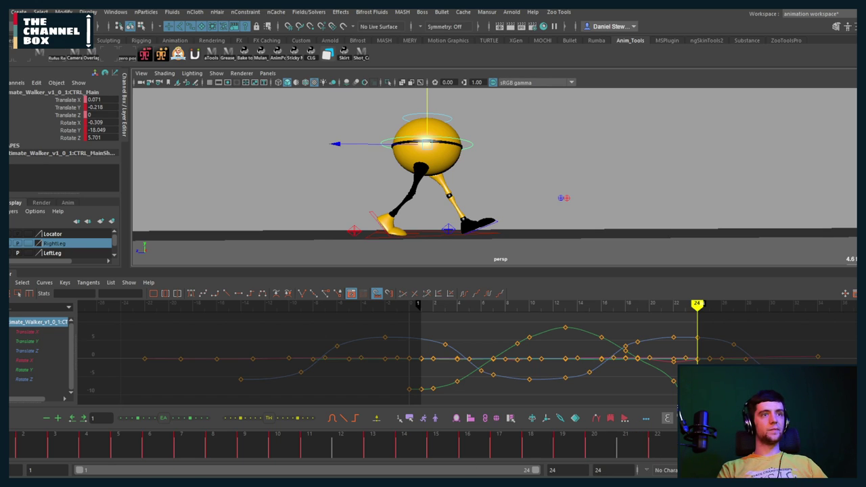
# Switch to the Animation Mentor review page and sketch red lines over both legs of the reference walker's contact pose
pyautogui.click(345, 454)
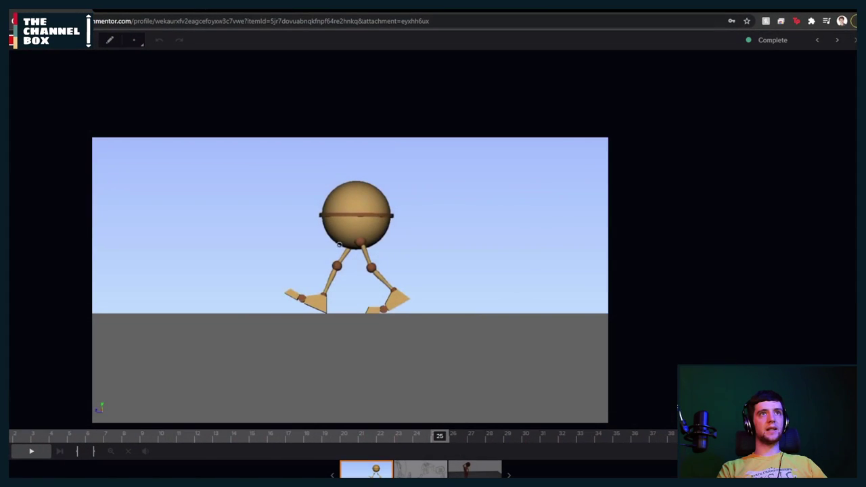
pyautogui.click(80, 448)
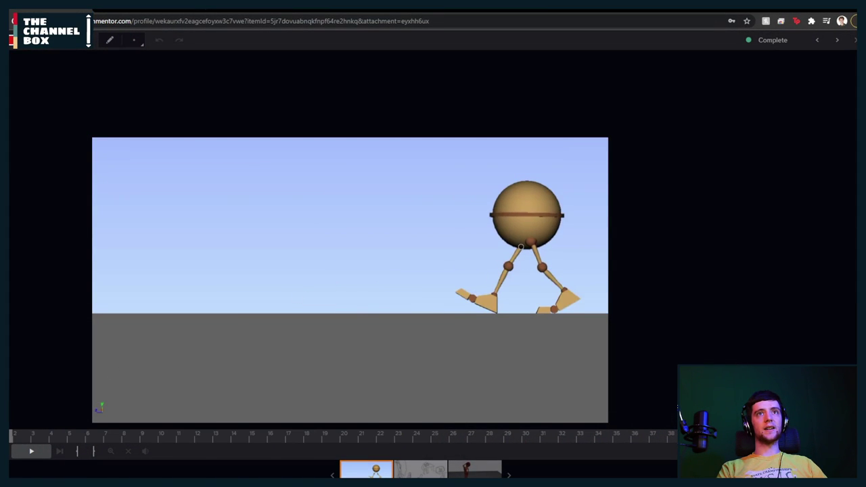
pyautogui.moveTo(521, 247)
pyautogui.mouseDown()
pyautogui.moveTo(487, 295)
pyautogui.moveTo(492, 305)
pyautogui.mouseUp()
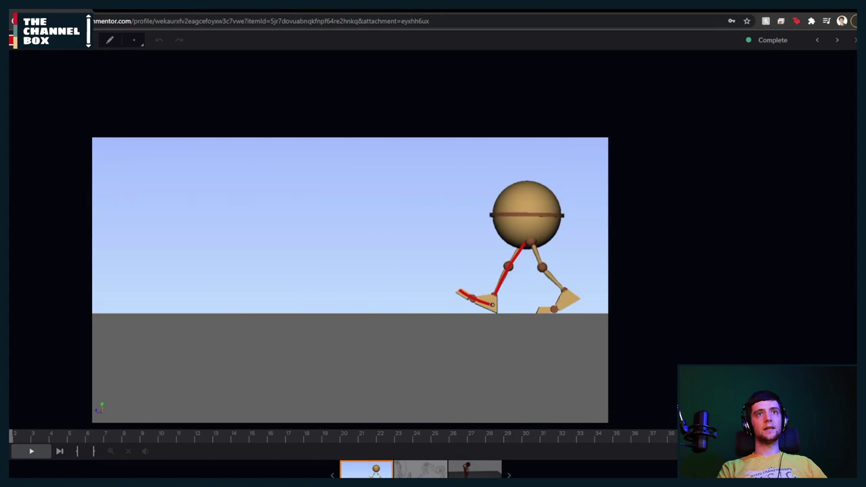
pyautogui.moveTo(530, 233)
pyautogui.mouseDown()
pyautogui.moveTo(570, 297)
pyautogui.moveTo(545, 311)
pyautogui.moveTo(582, 301)
pyautogui.moveTo(549, 309)
pyautogui.mouseUp()
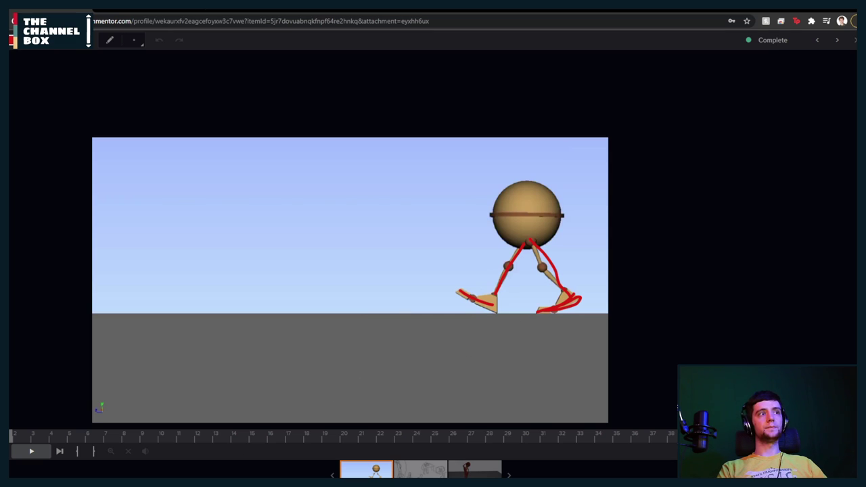
pyautogui.press('space')
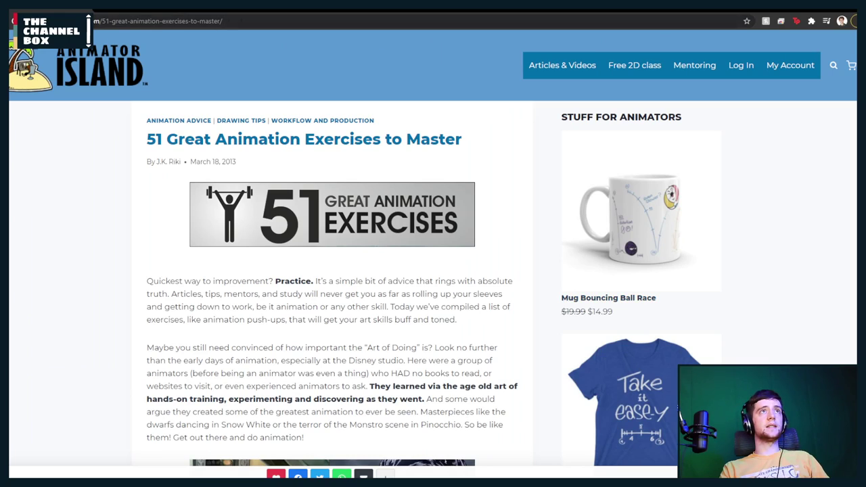
# Examine the Level 1 exercises in Animator Island's "51 Great Animation Exercises to Master" article, highlighting the bouncing ball and head turn entries
pyautogui.hotkey('ctrl', 'l')
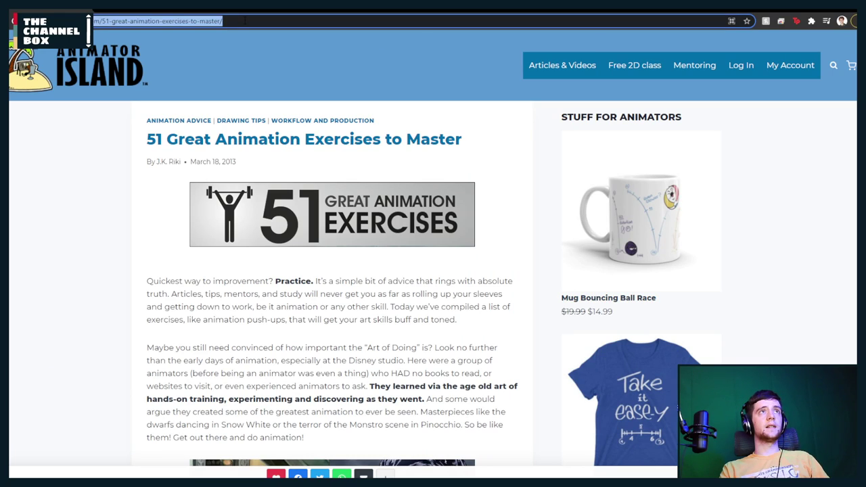
pyautogui.press('Escape')
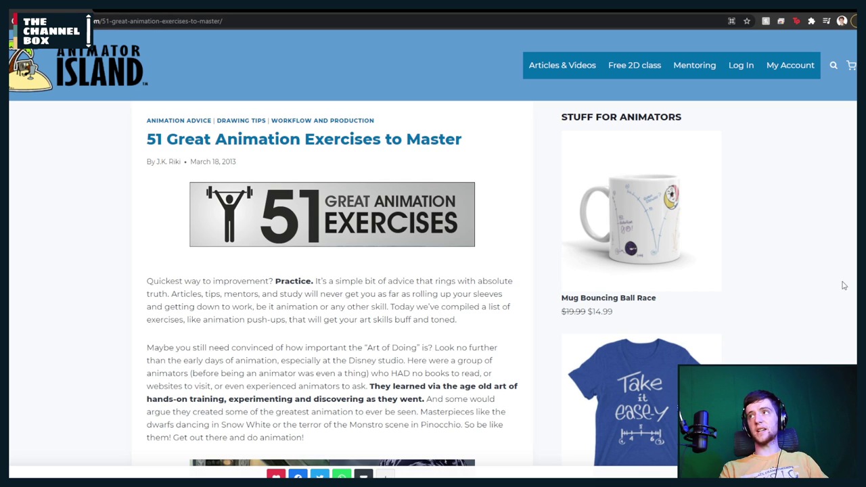
pyautogui.scroll(-3, 356, 265)
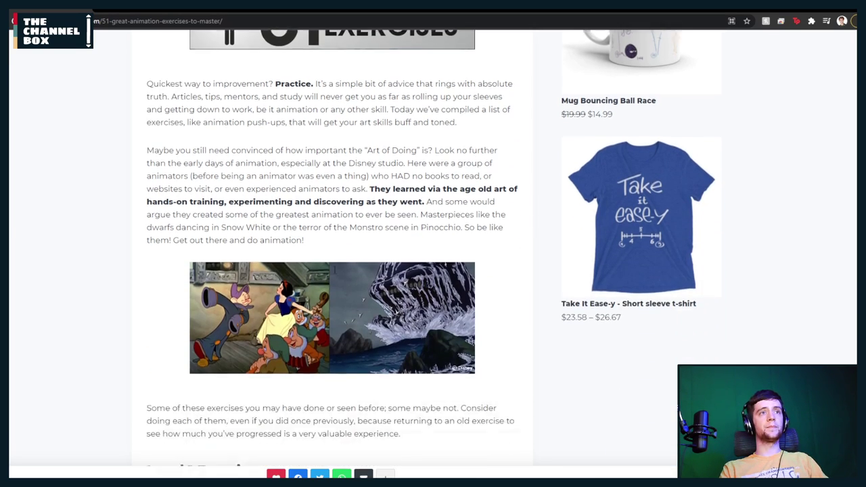
pyautogui.scroll(-5, 334, 271)
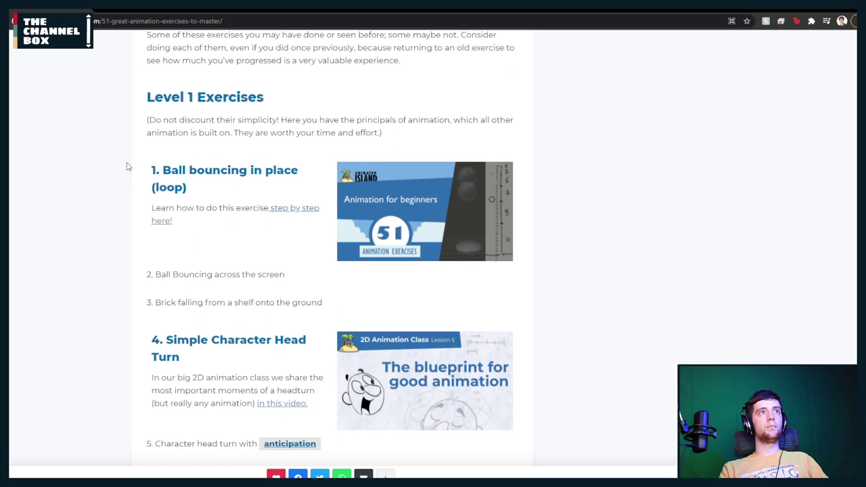
pyautogui.moveTo(126, 166); pyautogui.dragTo(277, 190)
pyautogui.scroll(-3, 305, 209)
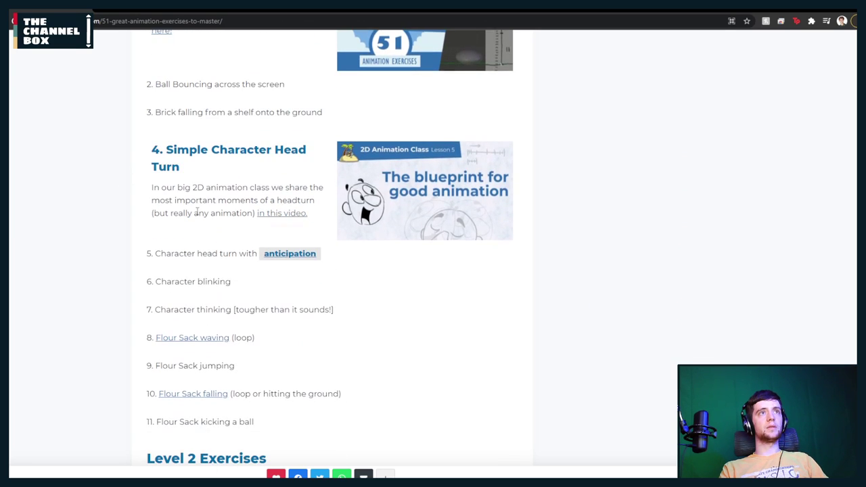
pyautogui.moveTo(114, 151); pyautogui.dragTo(246, 151)
pyautogui.scroll(3, 83, 141)
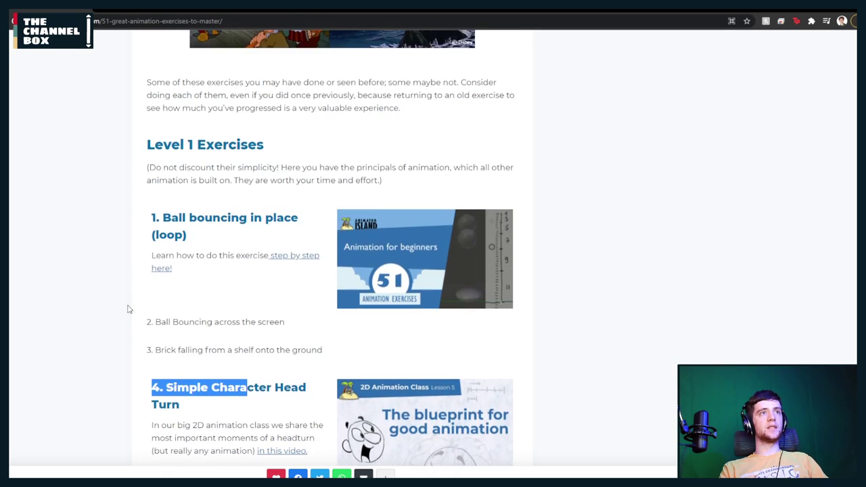
# Highlight the "Ball Bouncing across the screen" entry in the Level 1 Exercises list
pyautogui.click(129, 311)
pyautogui.moveTo(135, 332); pyautogui.dragTo(286, 323)
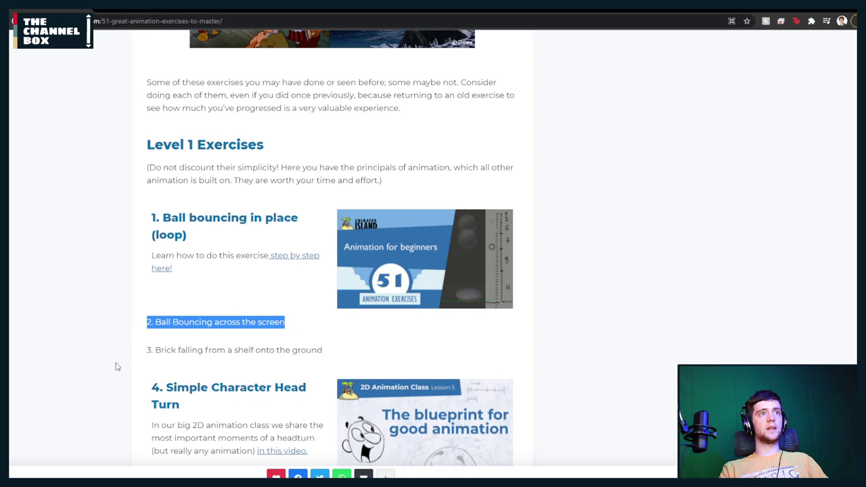
pyautogui.click(148, 351)
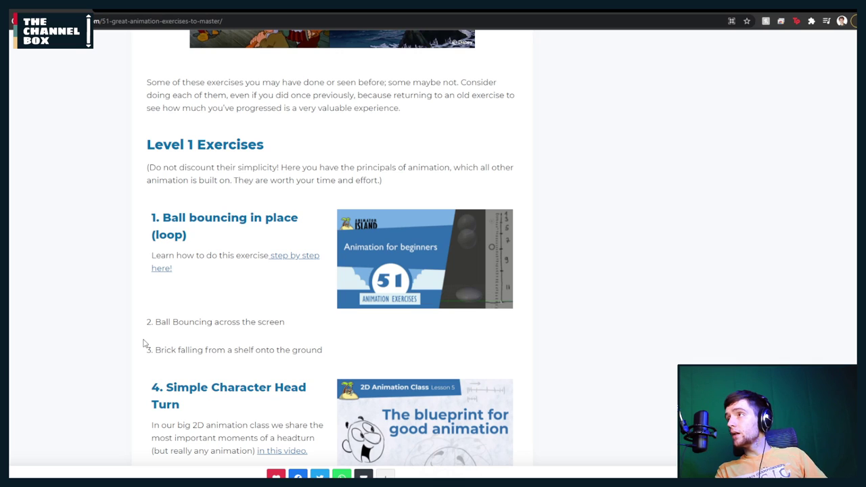
pyautogui.scroll(1, 122, 297)
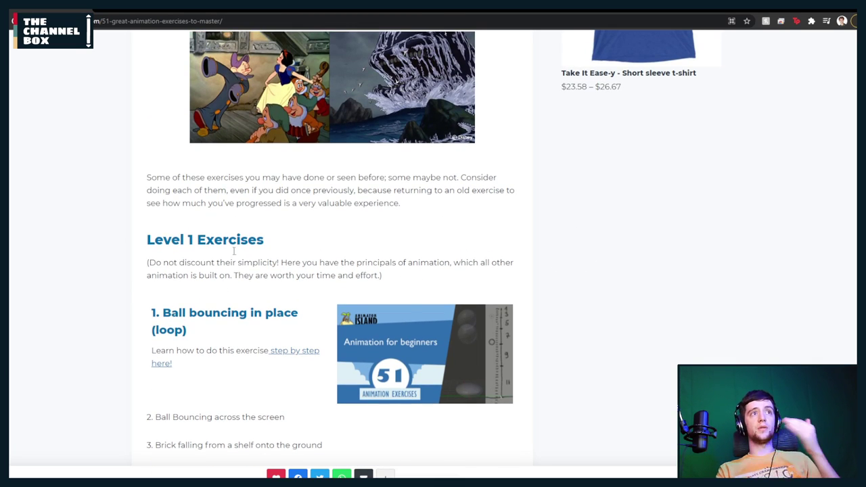
pyautogui.scroll(-1, 228, 261)
# Highlight "Ball bouncing in place (loop)", view its step-by-step tutorial page, and return to the exercises article
pyautogui.moveTo(130, 265); pyautogui.dragTo(237, 288)
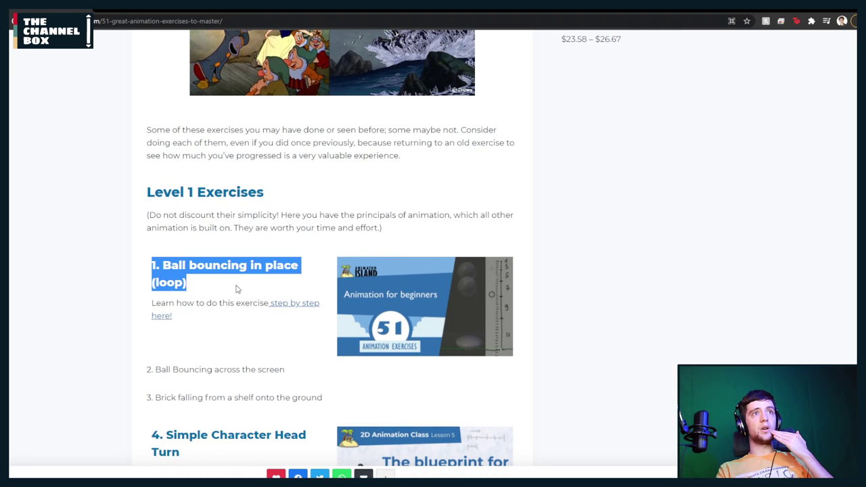
pyautogui.click(284, 306)
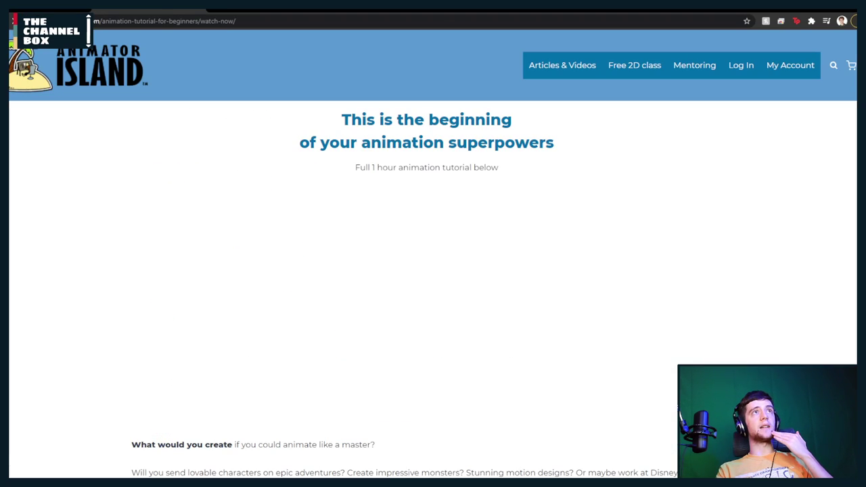
pyautogui.scroll(-2, 210, 248)
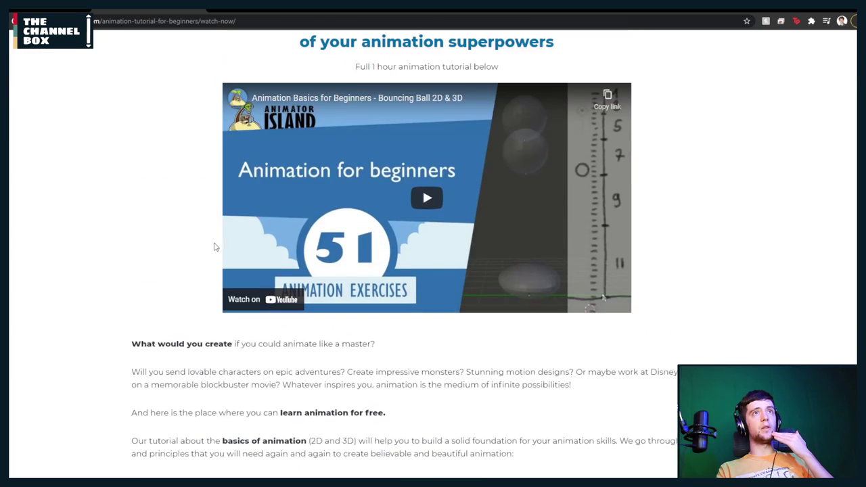
pyautogui.scroll(1, 214, 248)
pyautogui.hotkey('alt', 'Left')
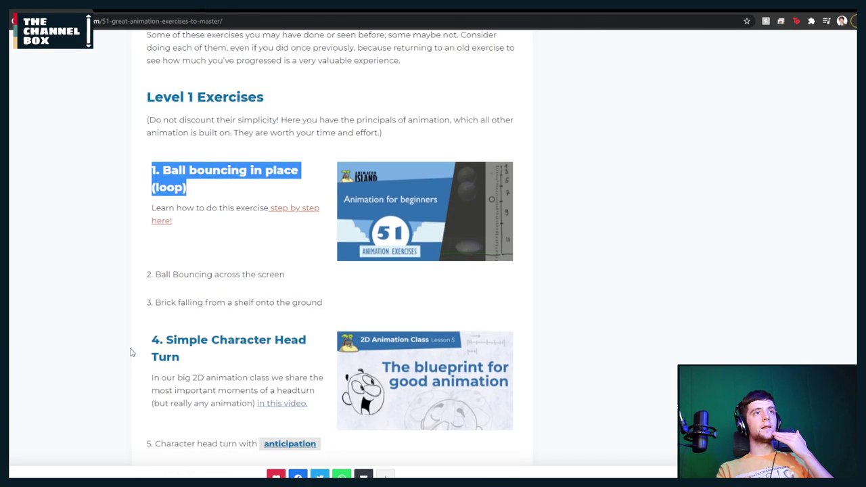
# Highlight in turn the Level 1 exercises for the ball bouncing across the screen, the falling brick, and the simple character head turn
pyautogui.moveTo(142, 275); pyautogui.dragTo(302, 278)
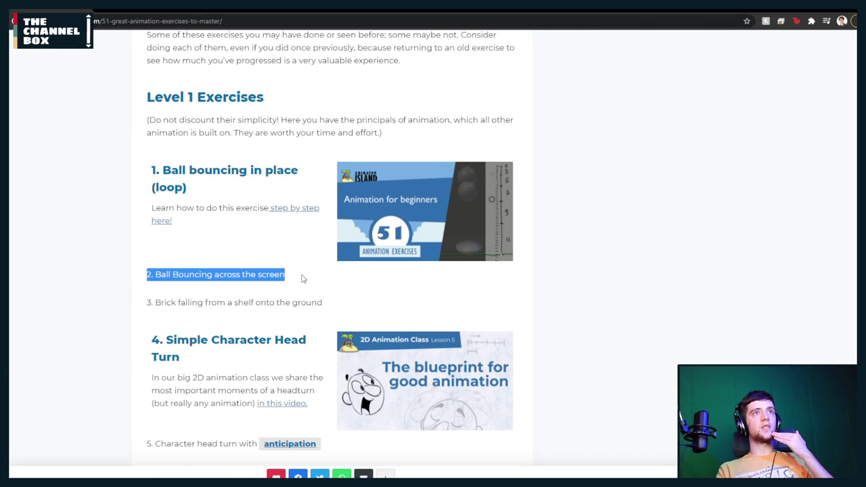
pyautogui.moveTo(119, 305); pyautogui.dragTo(325, 304)
pyautogui.scroll(-3, 228, 315)
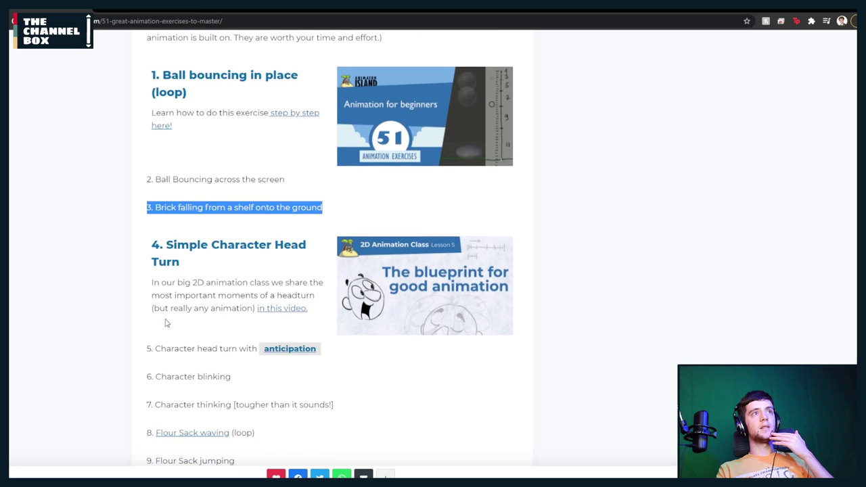
pyautogui.moveTo(138, 242); pyautogui.dragTo(232, 263)
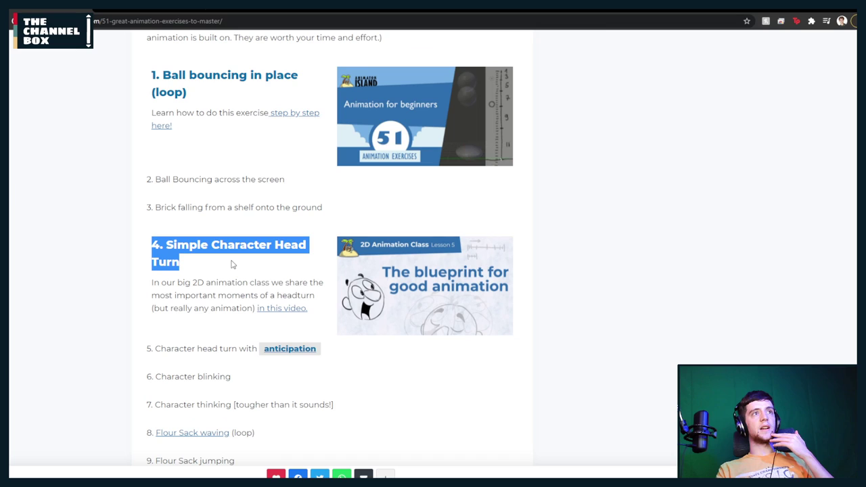
pyautogui.click(51, 305)
# Highlight exercise 6, "Character blinking", and exercise 7, "Character thinking", in the Level 1 list
pyautogui.scroll(-2, 72, 313)
pyautogui.moveTo(139, 300); pyautogui.dragTo(43, 302)
pyautogui.click(119, 336)
pyautogui.scroll(-2, 129, 330)
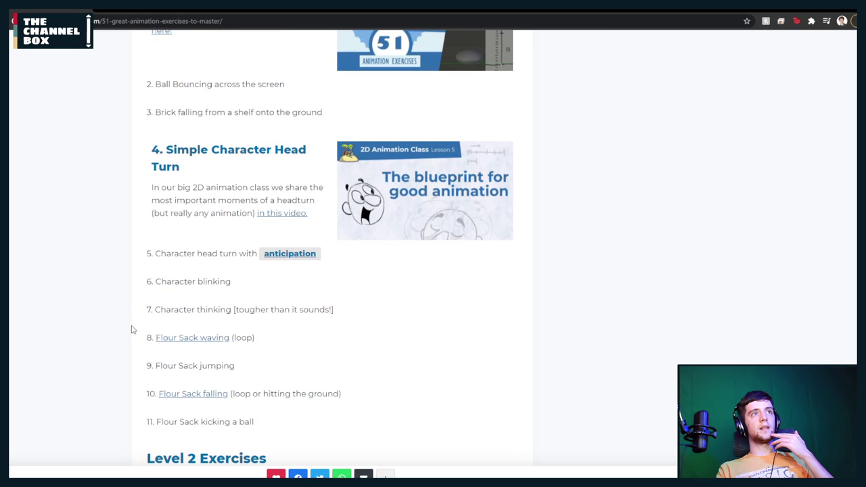
pyautogui.moveTo(131, 282); pyautogui.dragTo(269, 288)
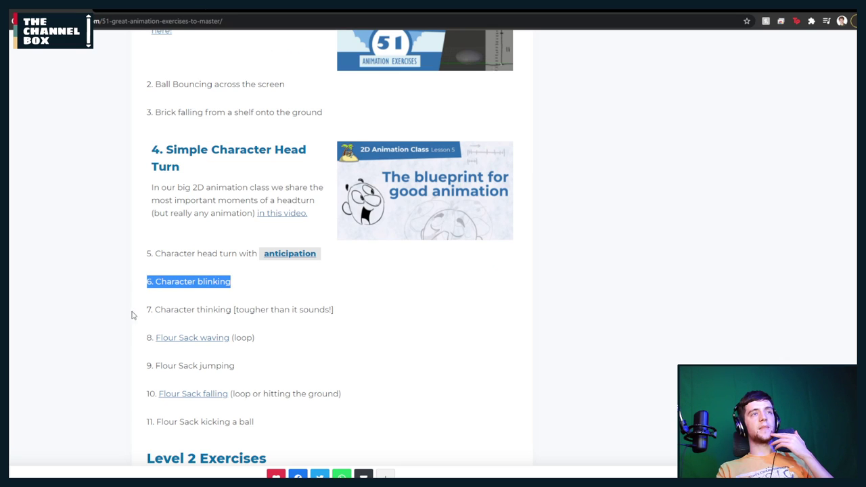
pyautogui.moveTo(133, 315); pyautogui.dragTo(416, 315)
pyautogui.scroll(-4, 371, 332)
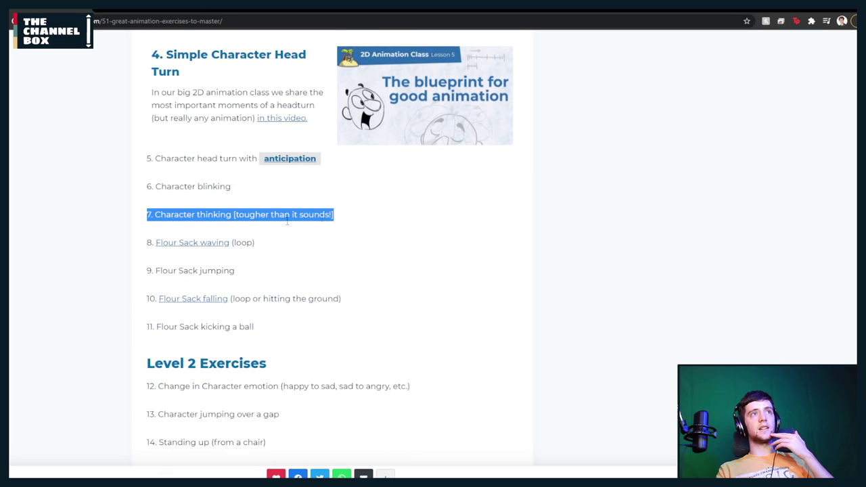
# Highlight the four Flour Sack exercises one by one: waving, jumping, falling, and kicking a ball
pyautogui.click(78, 244)
pyautogui.moveTo(136, 247); pyautogui.dragTo(274, 247)
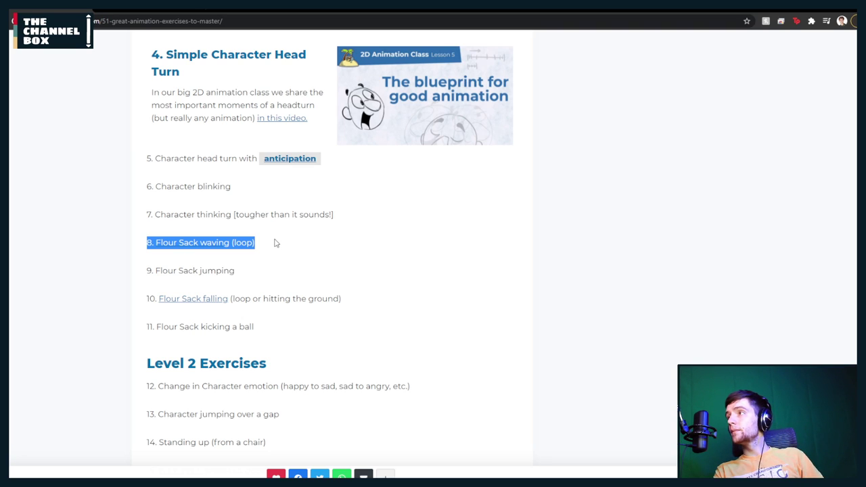
pyautogui.moveTo(115, 273); pyautogui.dragTo(290, 280)
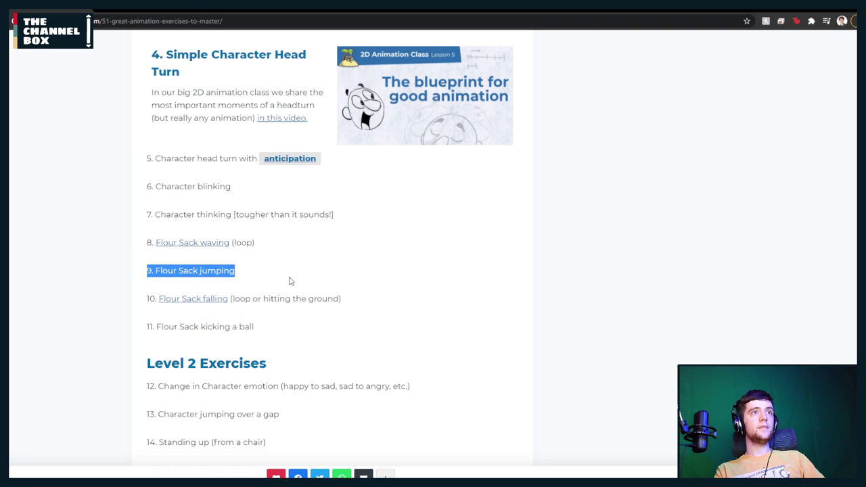
pyautogui.moveTo(107, 304); pyautogui.dragTo(395, 307)
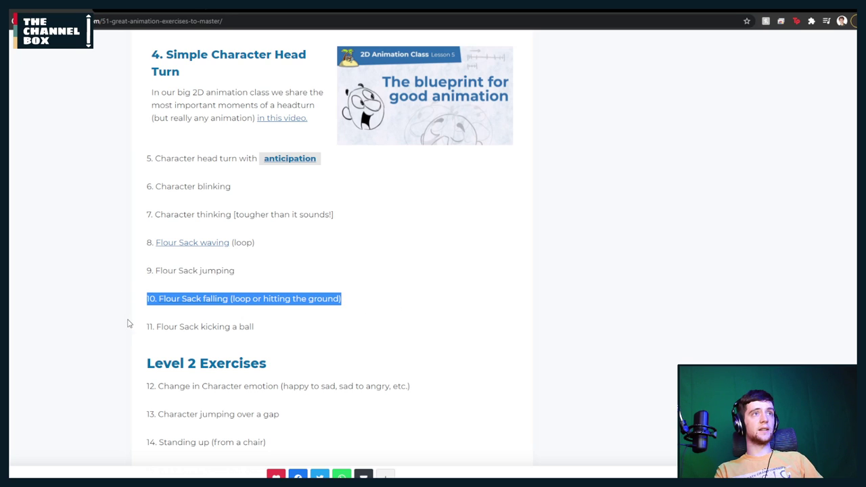
pyautogui.moveTo(129, 324); pyautogui.dragTo(336, 333)
pyautogui.scroll(-2, 333, 335)
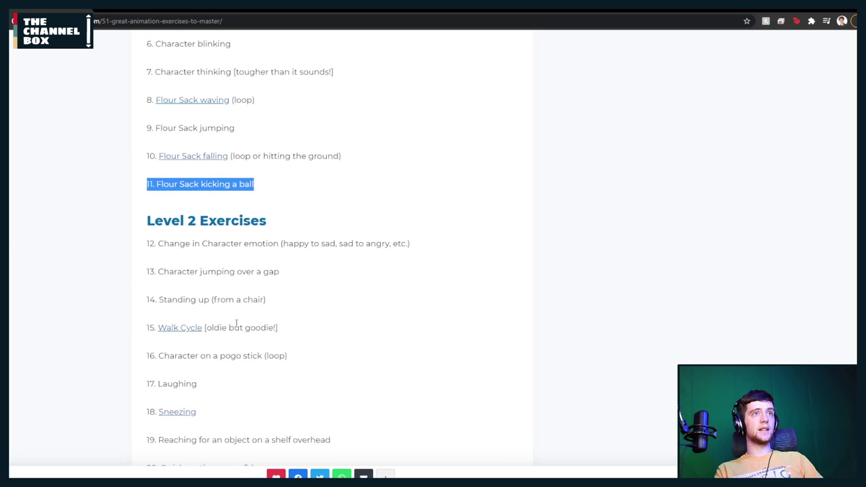
# Highlight Level 2 exercises 12 to 15 one by one, from the change in character emotion to the Walk Cycle
pyautogui.moveTo(240, 243); pyautogui.dragTo(427, 252)
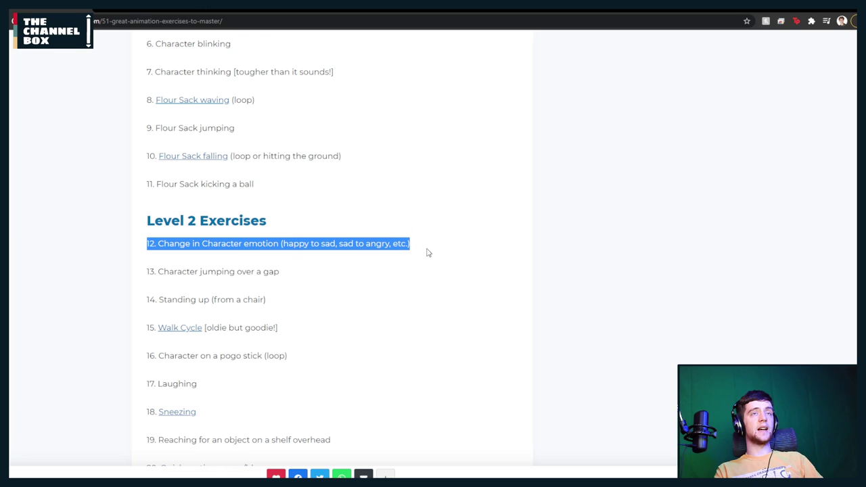
pyautogui.moveTo(123, 269); pyautogui.dragTo(309, 275)
pyautogui.click(309, 275)
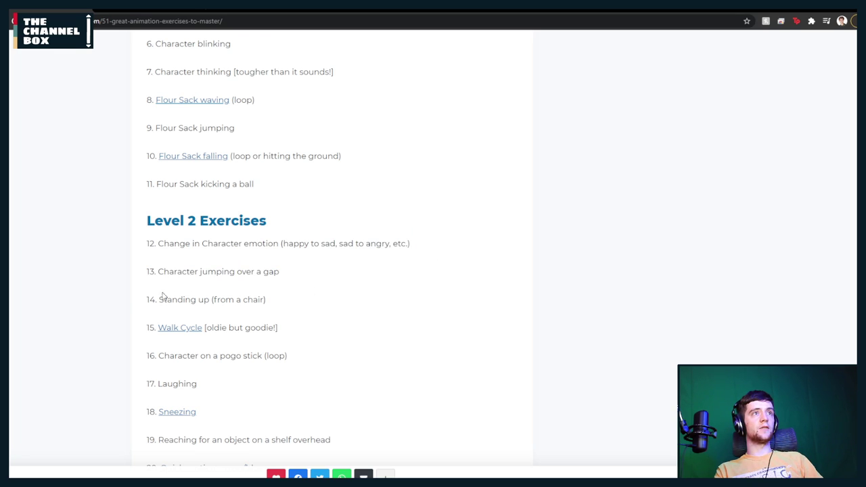
pyautogui.moveTo(116, 305); pyautogui.dragTo(332, 306)
pyautogui.scroll(-1, 184, 278)
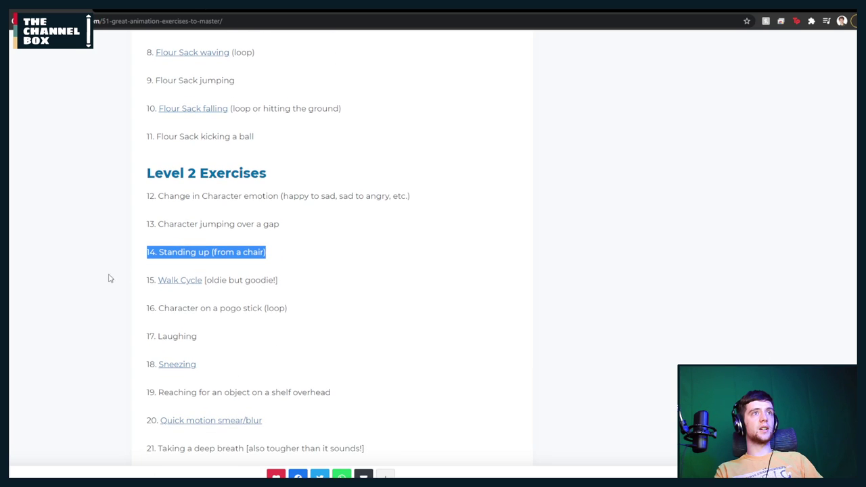
pyautogui.moveTo(110, 278); pyautogui.dragTo(332, 284)
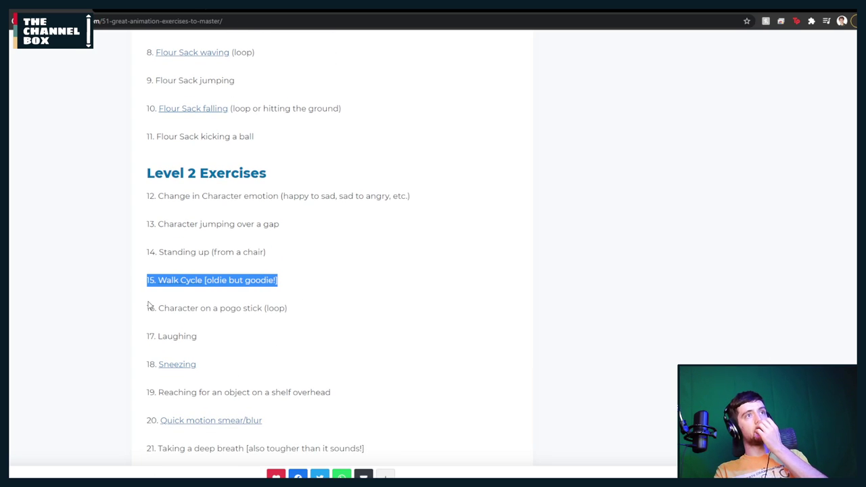
# Highlight the pogo stick, laughing, and shelf-reaching exercises, and review the rest of the Level 2 list
pyautogui.moveTo(149, 307); pyautogui.dragTo(301, 307)
pyautogui.moveTo(128, 336); pyautogui.dragTo(240, 334)
pyautogui.scroll(-1, 192, 356)
pyautogui.moveTo(155, 346); pyautogui.dragTo(382, 350)
pyautogui.click(382, 351)
pyautogui.scroll(-3, 375, 354)
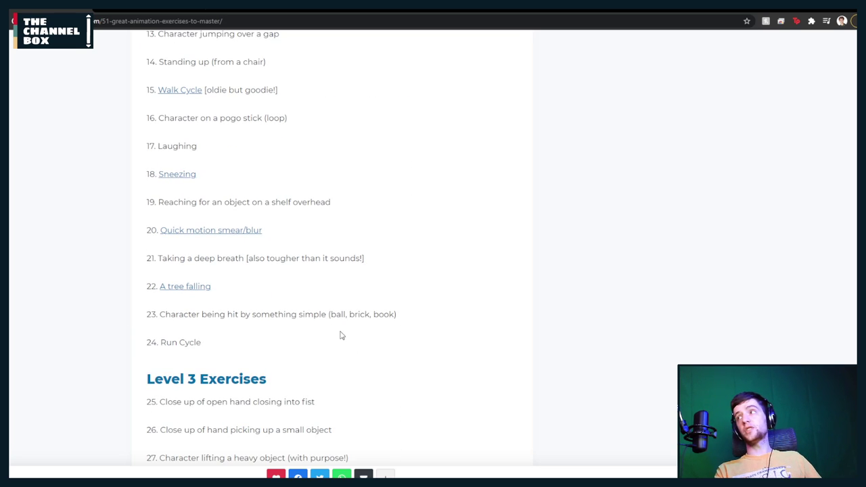
# Return to the Level 1 section and highlight it from its heading through exercise 3, the falling brick
pyautogui.scroll(5, 373, 324)
pyautogui.scroll(12, 371, 323)
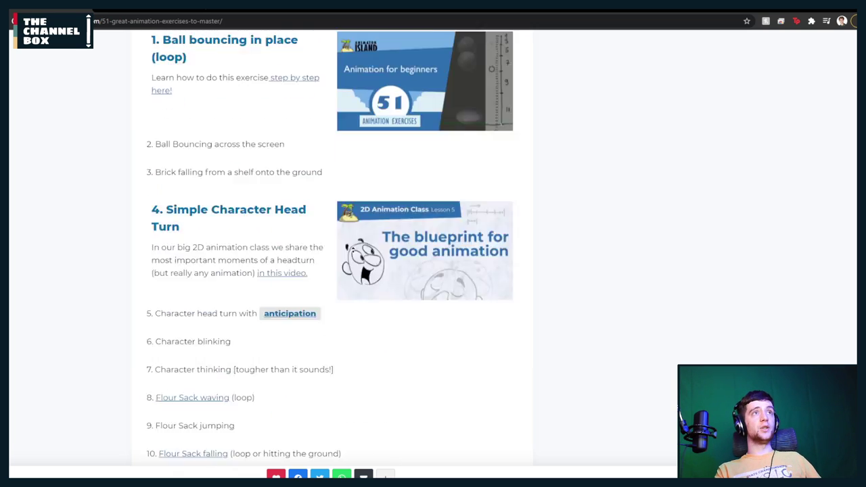
pyautogui.scroll(-5, 262, 278)
pyautogui.scroll(-5, 135, 287)
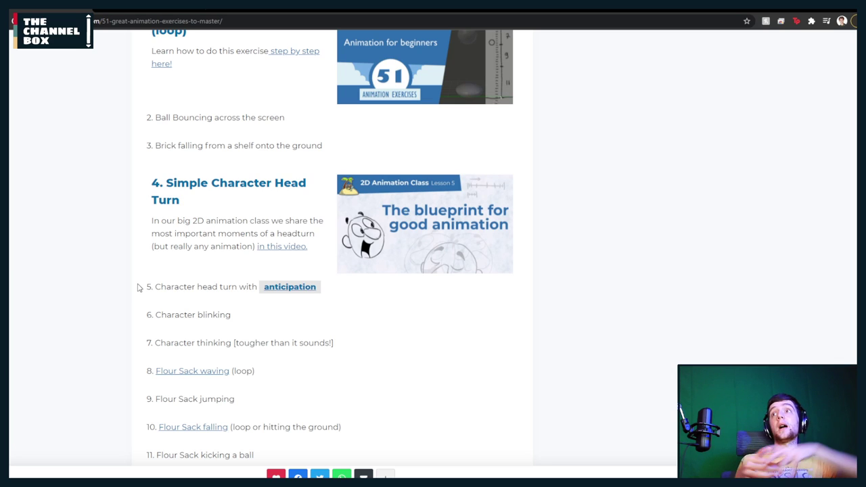
pyautogui.scroll(4, 210, 292)
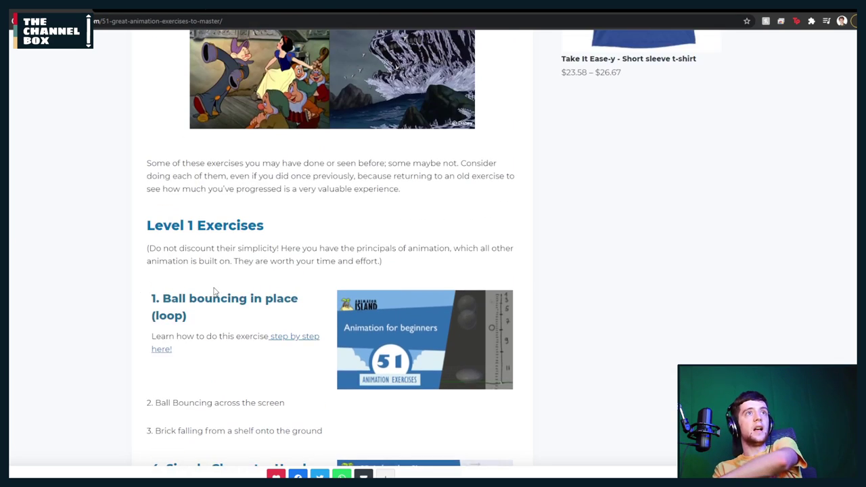
pyautogui.scroll(-1, 203, 288)
pyautogui.moveTo(126, 125); pyautogui.dragTo(70, 296)
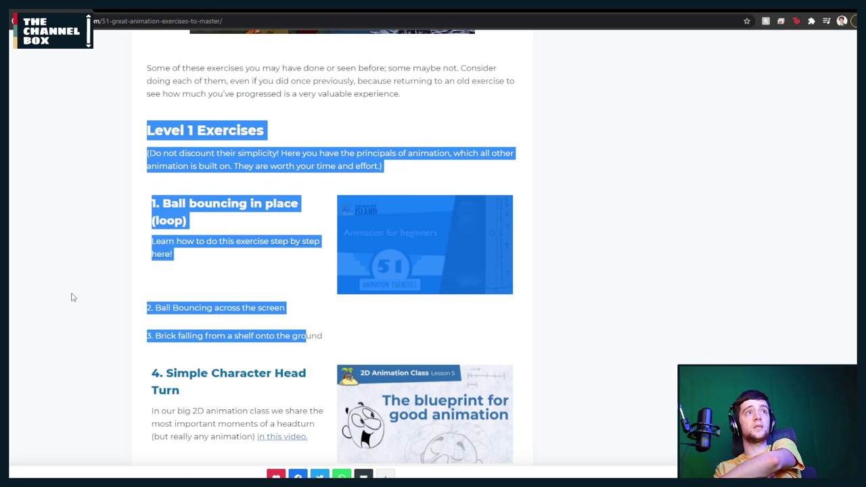
pyautogui.click(151, 248)
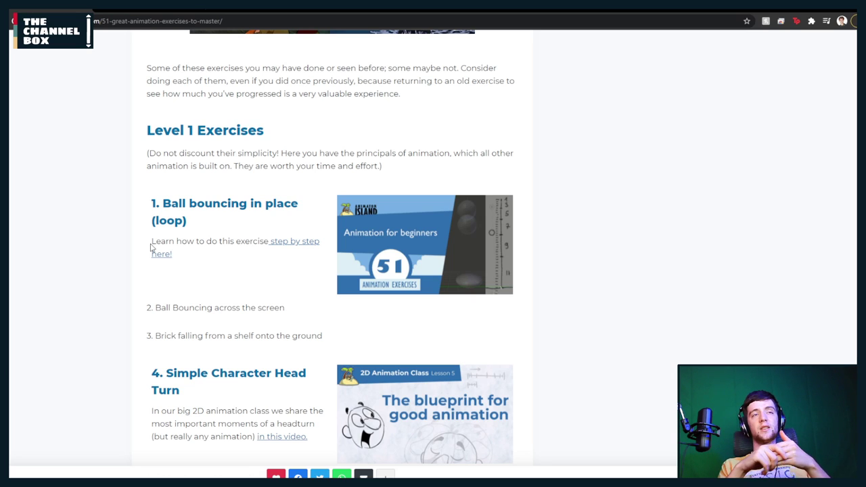
# Highlight Level 1 exercises 5 to 9, from the head turn with anticipation to Flour Sack jumping, and clear the selection
pyautogui.scroll(-3, 152, 247)
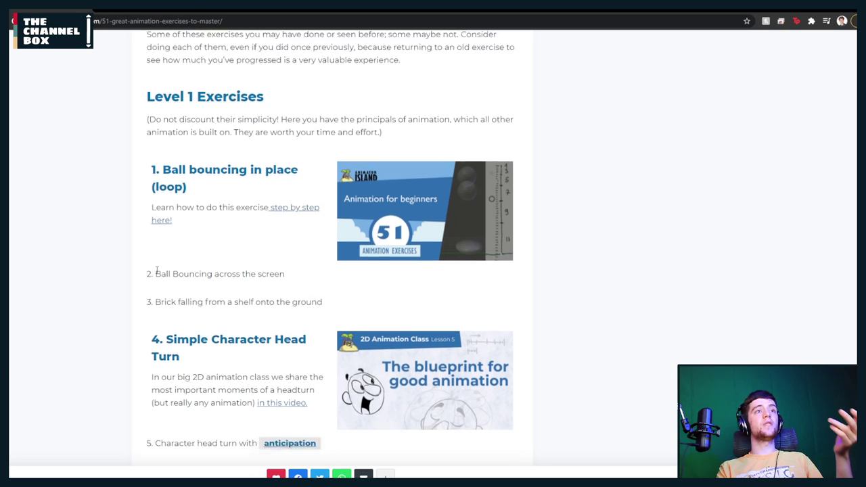
pyautogui.moveTo(144, 333); pyautogui.dragTo(329, 450)
pyautogui.scroll(-4, 320, 440)
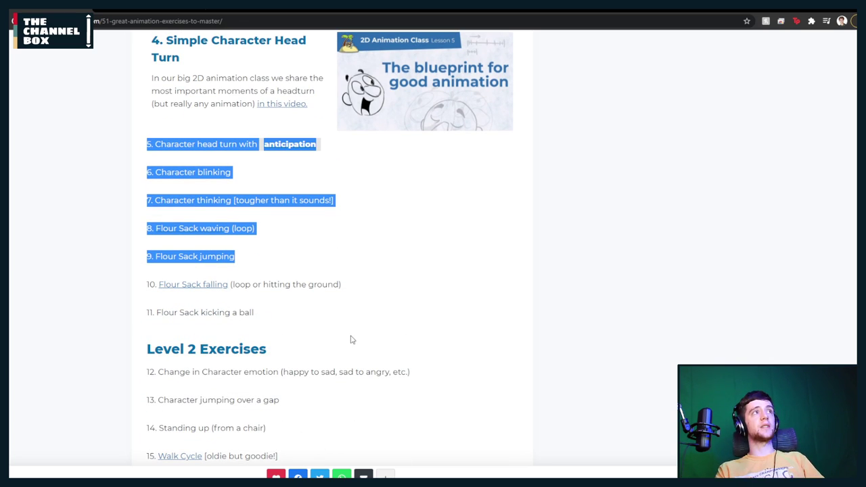
pyautogui.click(365, 354)
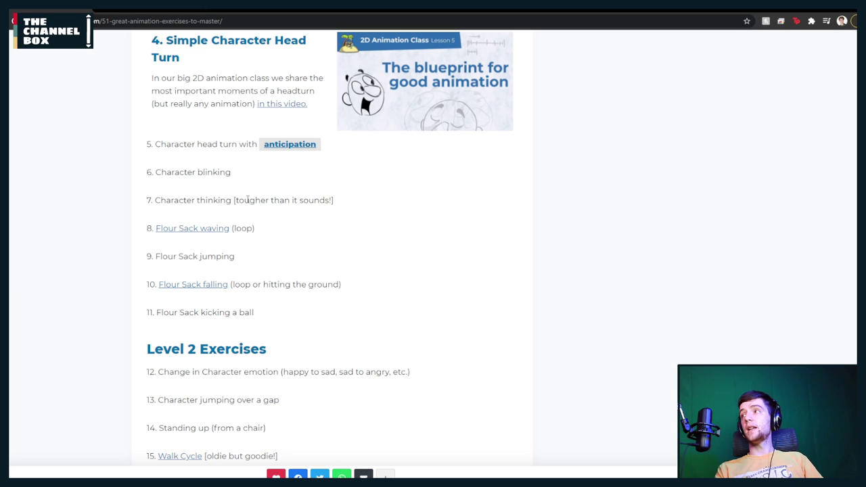
pyautogui.scroll(3, 240, 211)
pyautogui.scroll(4, 238, 215)
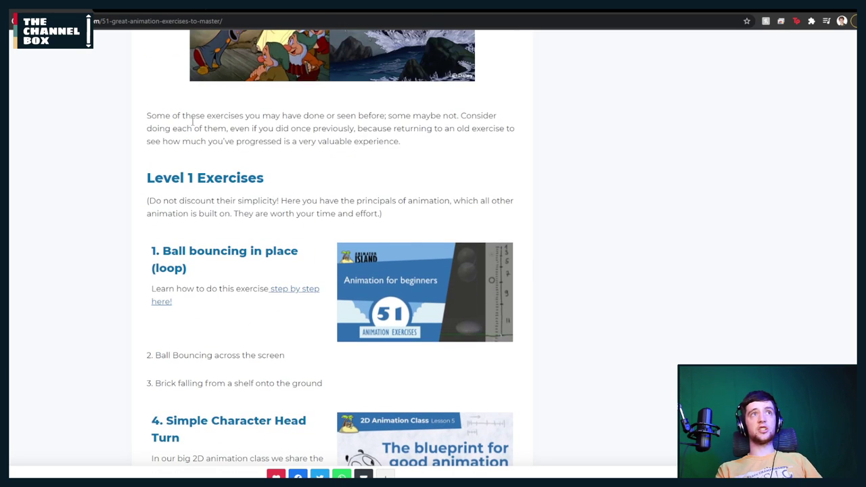
# Highlight the exercises from Level 1 into Level 3, review the closing "Things to keep in mind" notes, and return to the article's title
pyautogui.moveTo(123, 142); pyautogui.dragTo(162, 319)
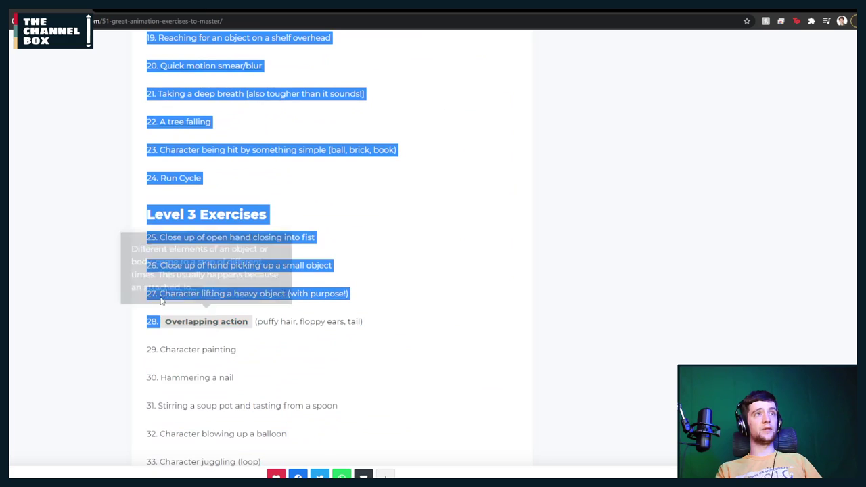
pyautogui.click(107, 293)
pyautogui.scroll(-6, 108, 294)
pyautogui.scroll(-8, 108, 292)
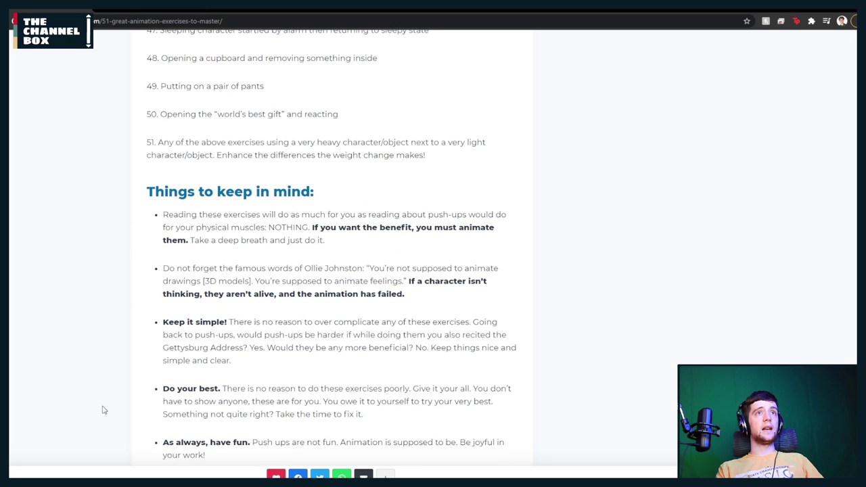
pyautogui.scroll(20, 129, 183)
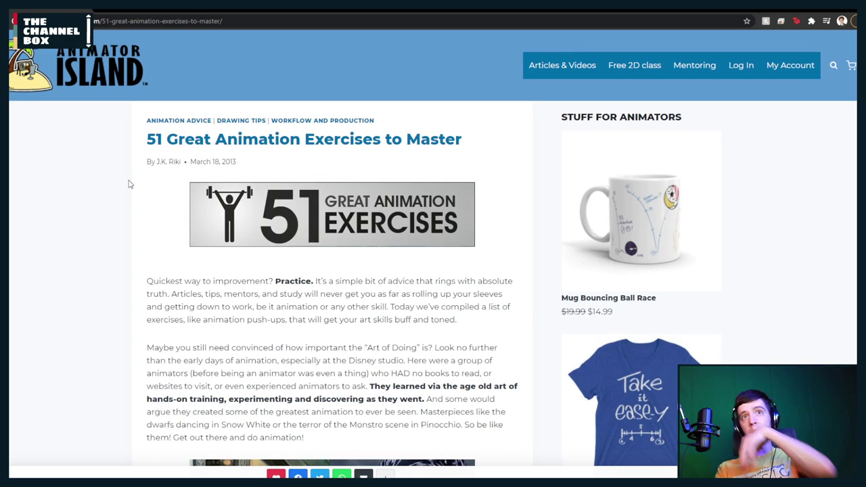